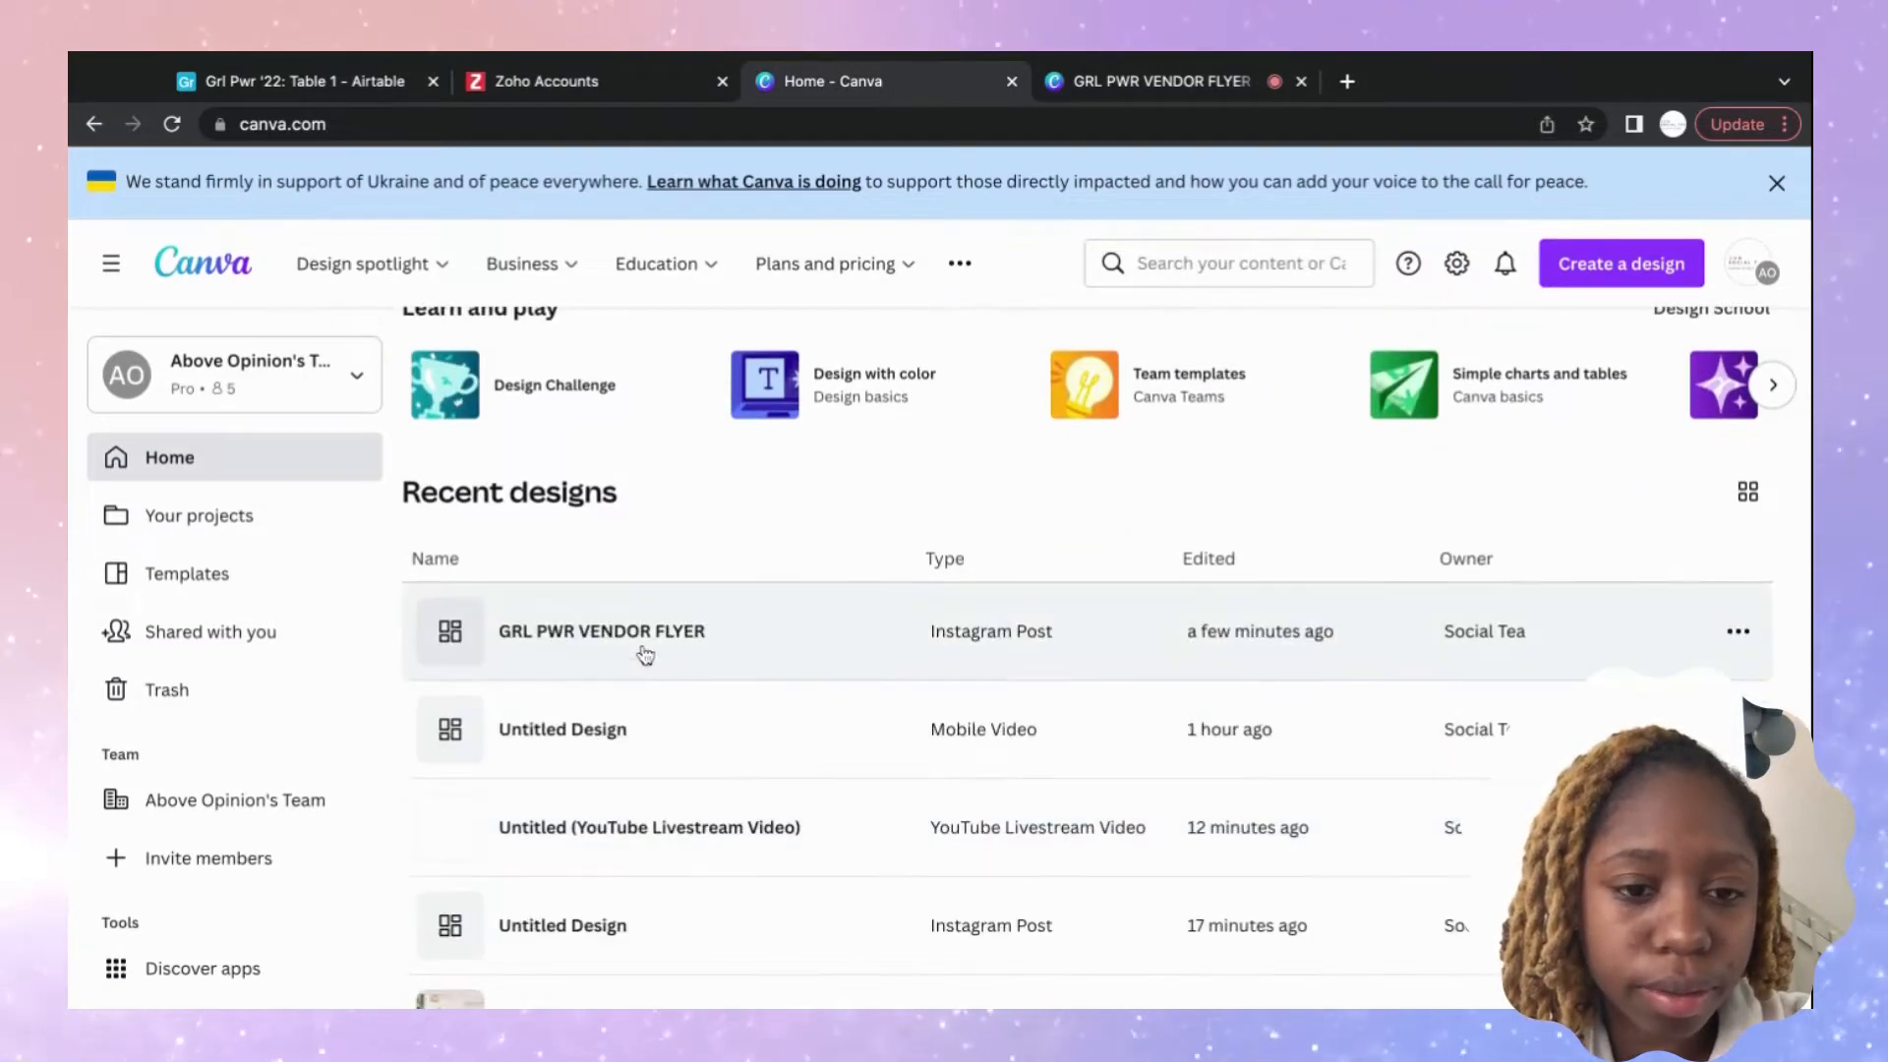
Open the GRL PWR VENDOR FLYER design and add a blank second page.
left_click(640, 649)
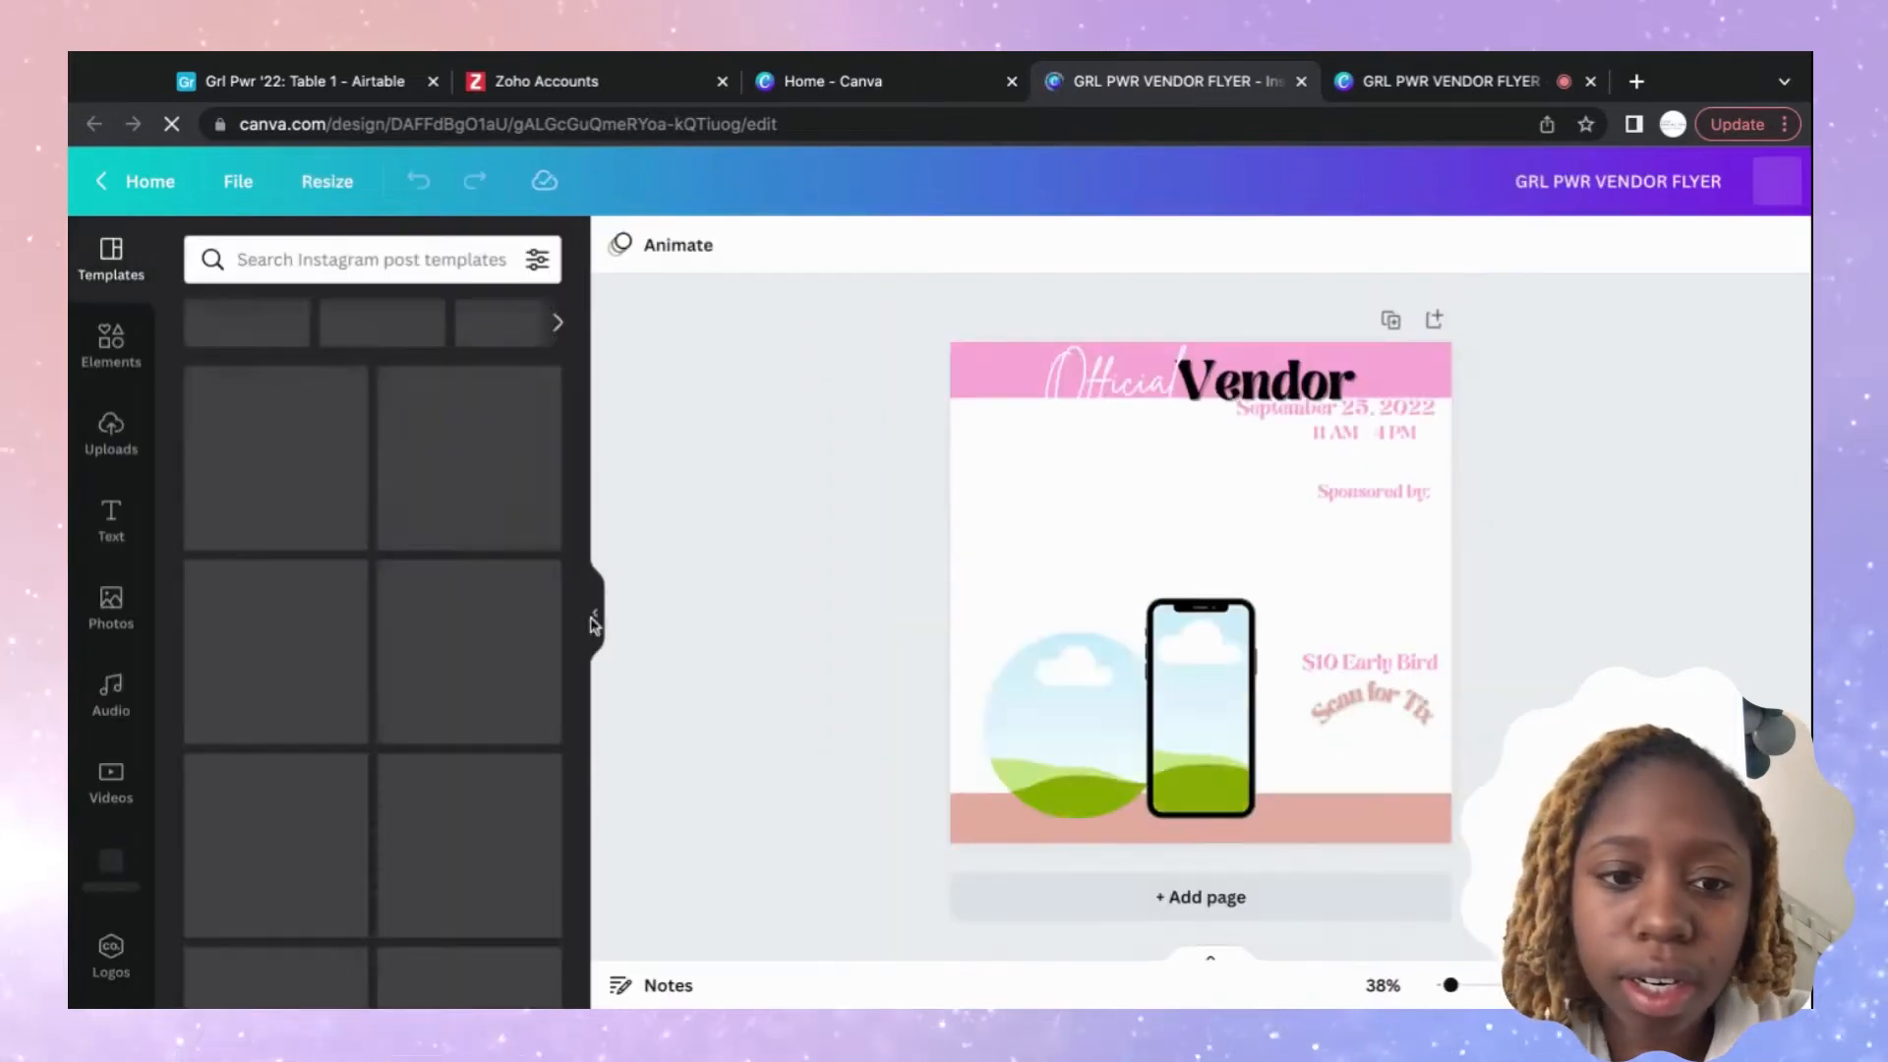
left_click(592, 620)
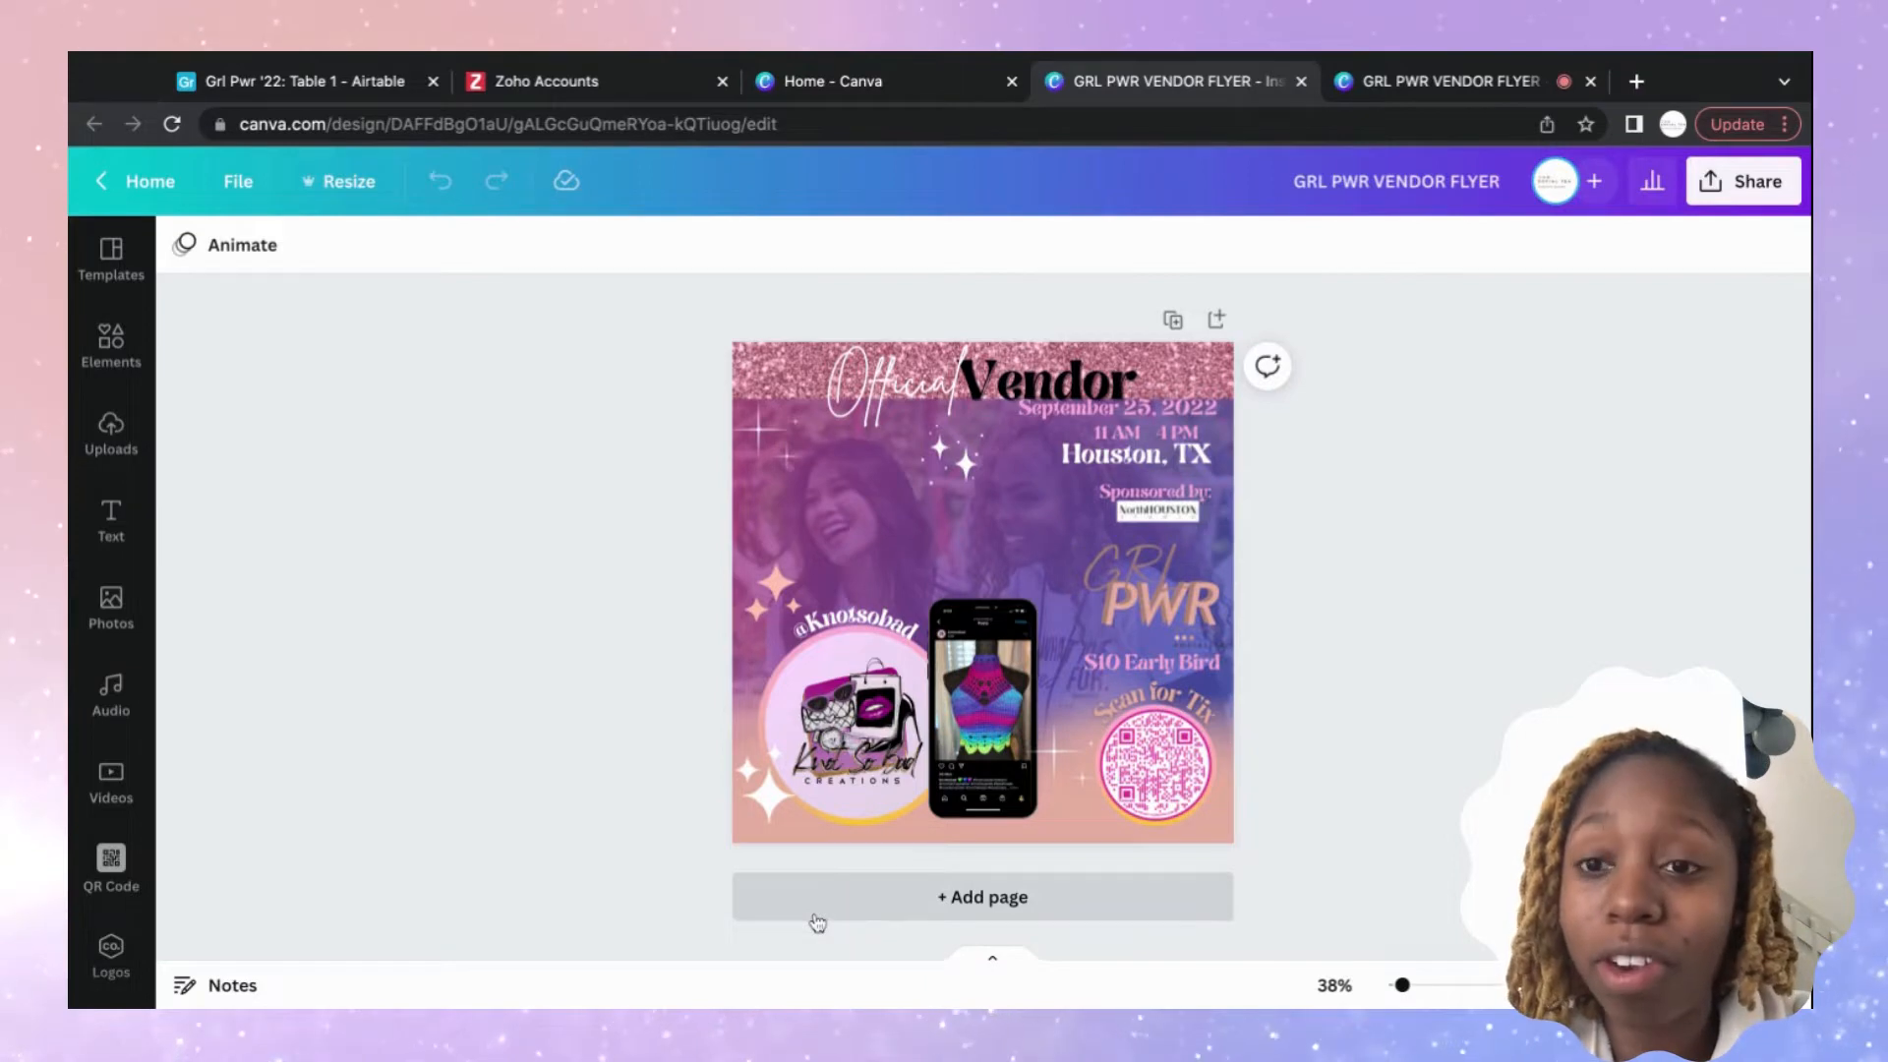
left_click(984, 897)
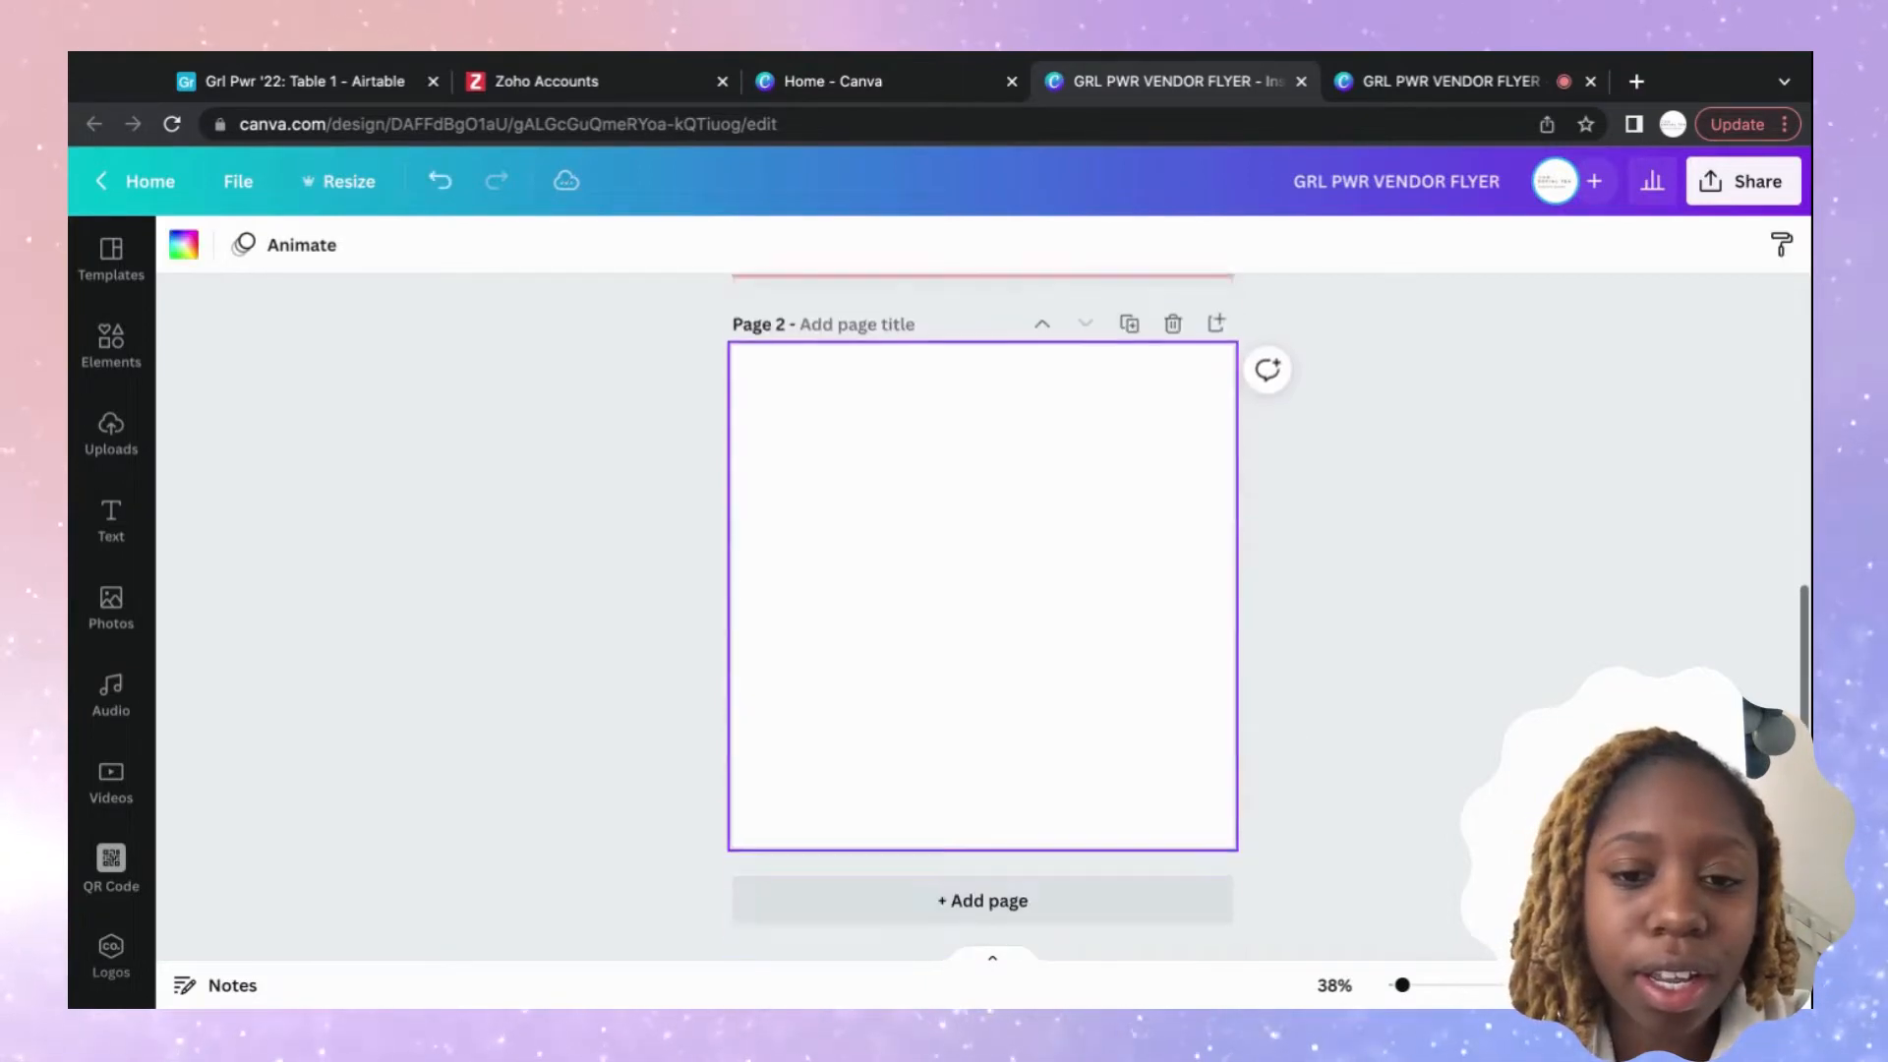
Search the uploaded images for "grl" and insert the portrait photo of the group of women outdoors on page 2.
scroll(983, 610, "up", 3)
scroll(983, 591, "up", 3)
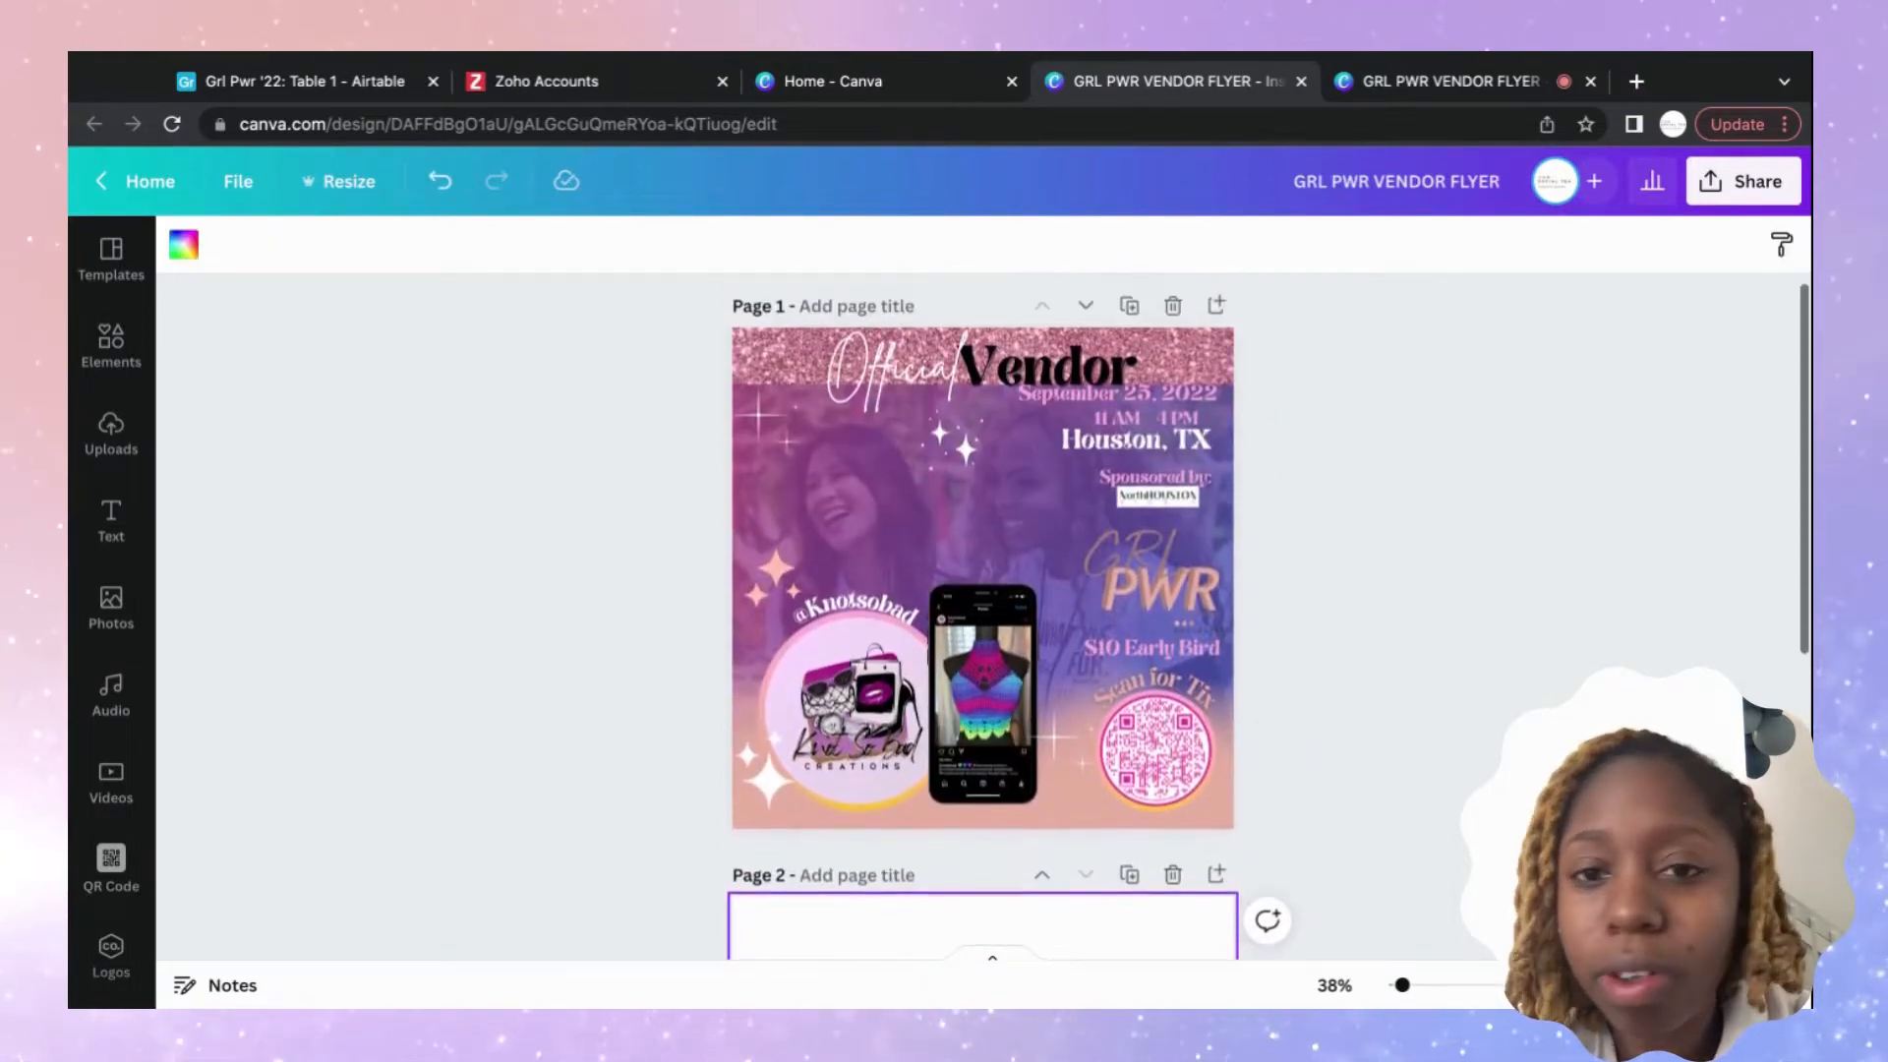
scroll(984, 610, "down", 5)
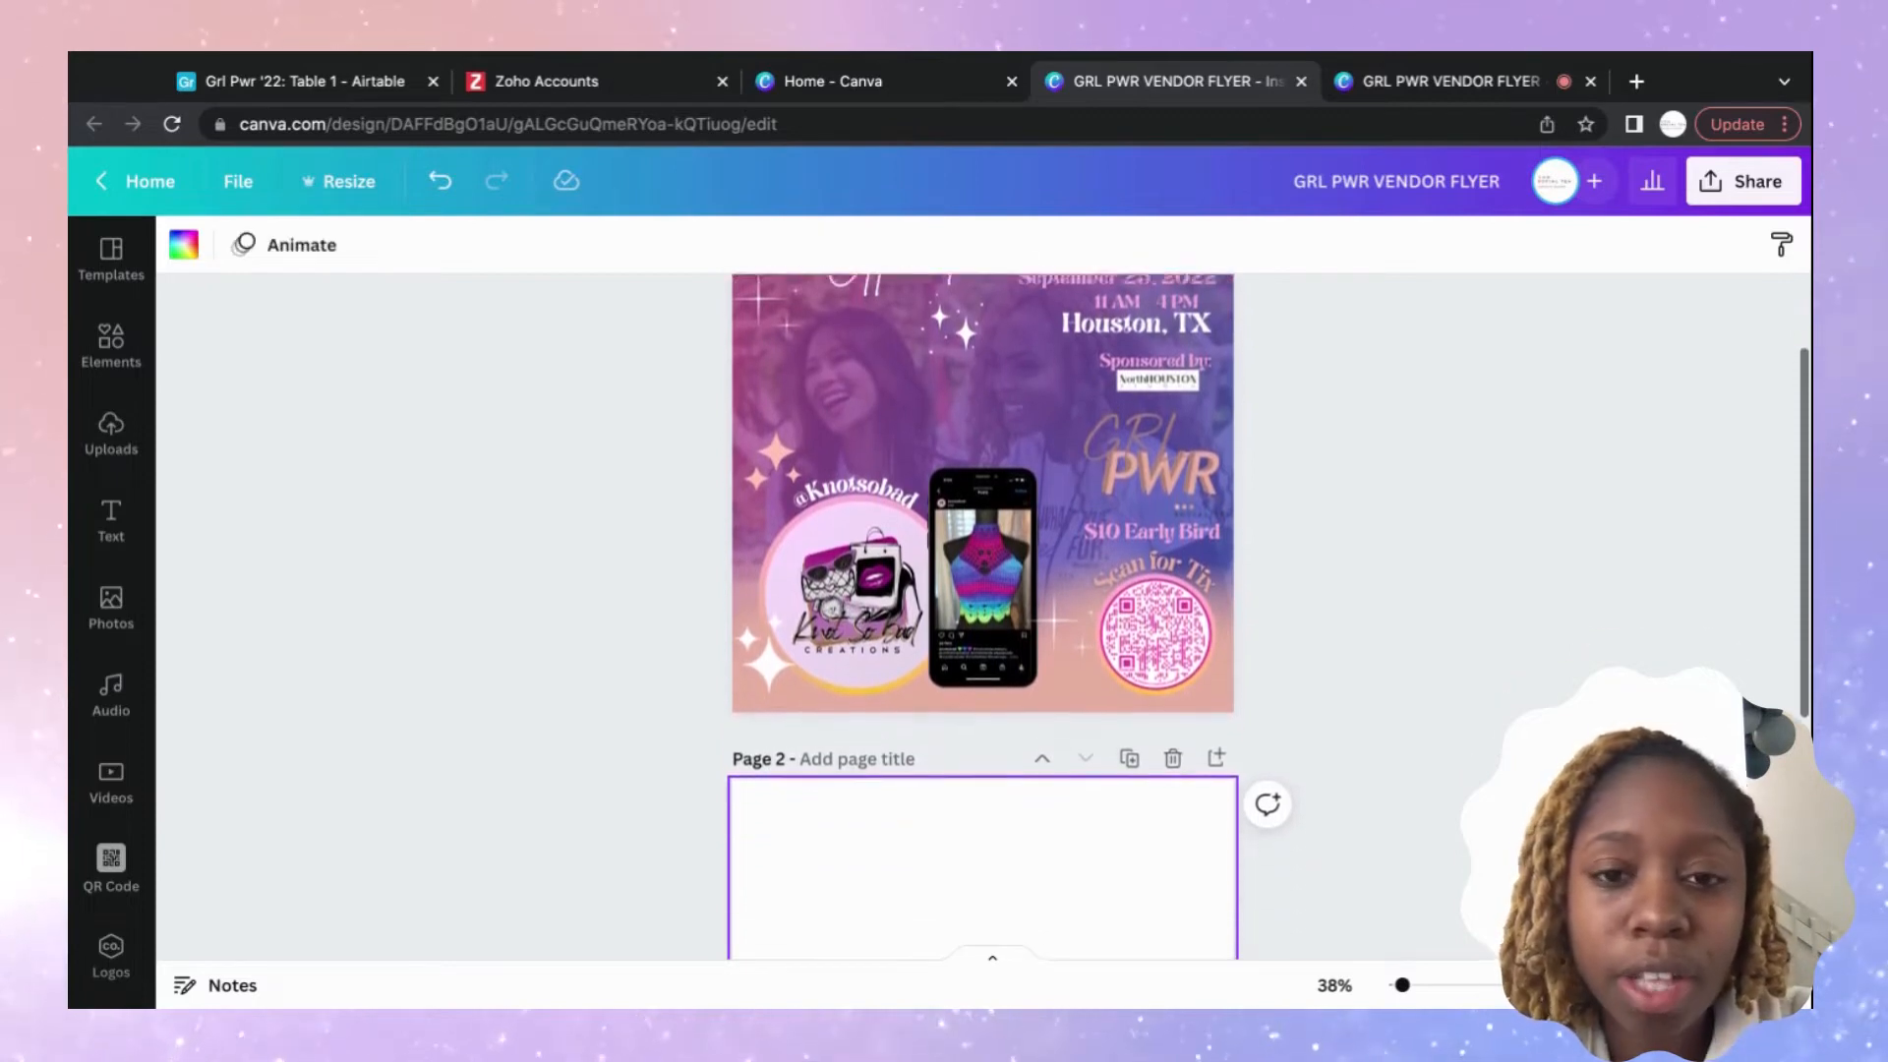
scroll(984, 590, "down", 2)
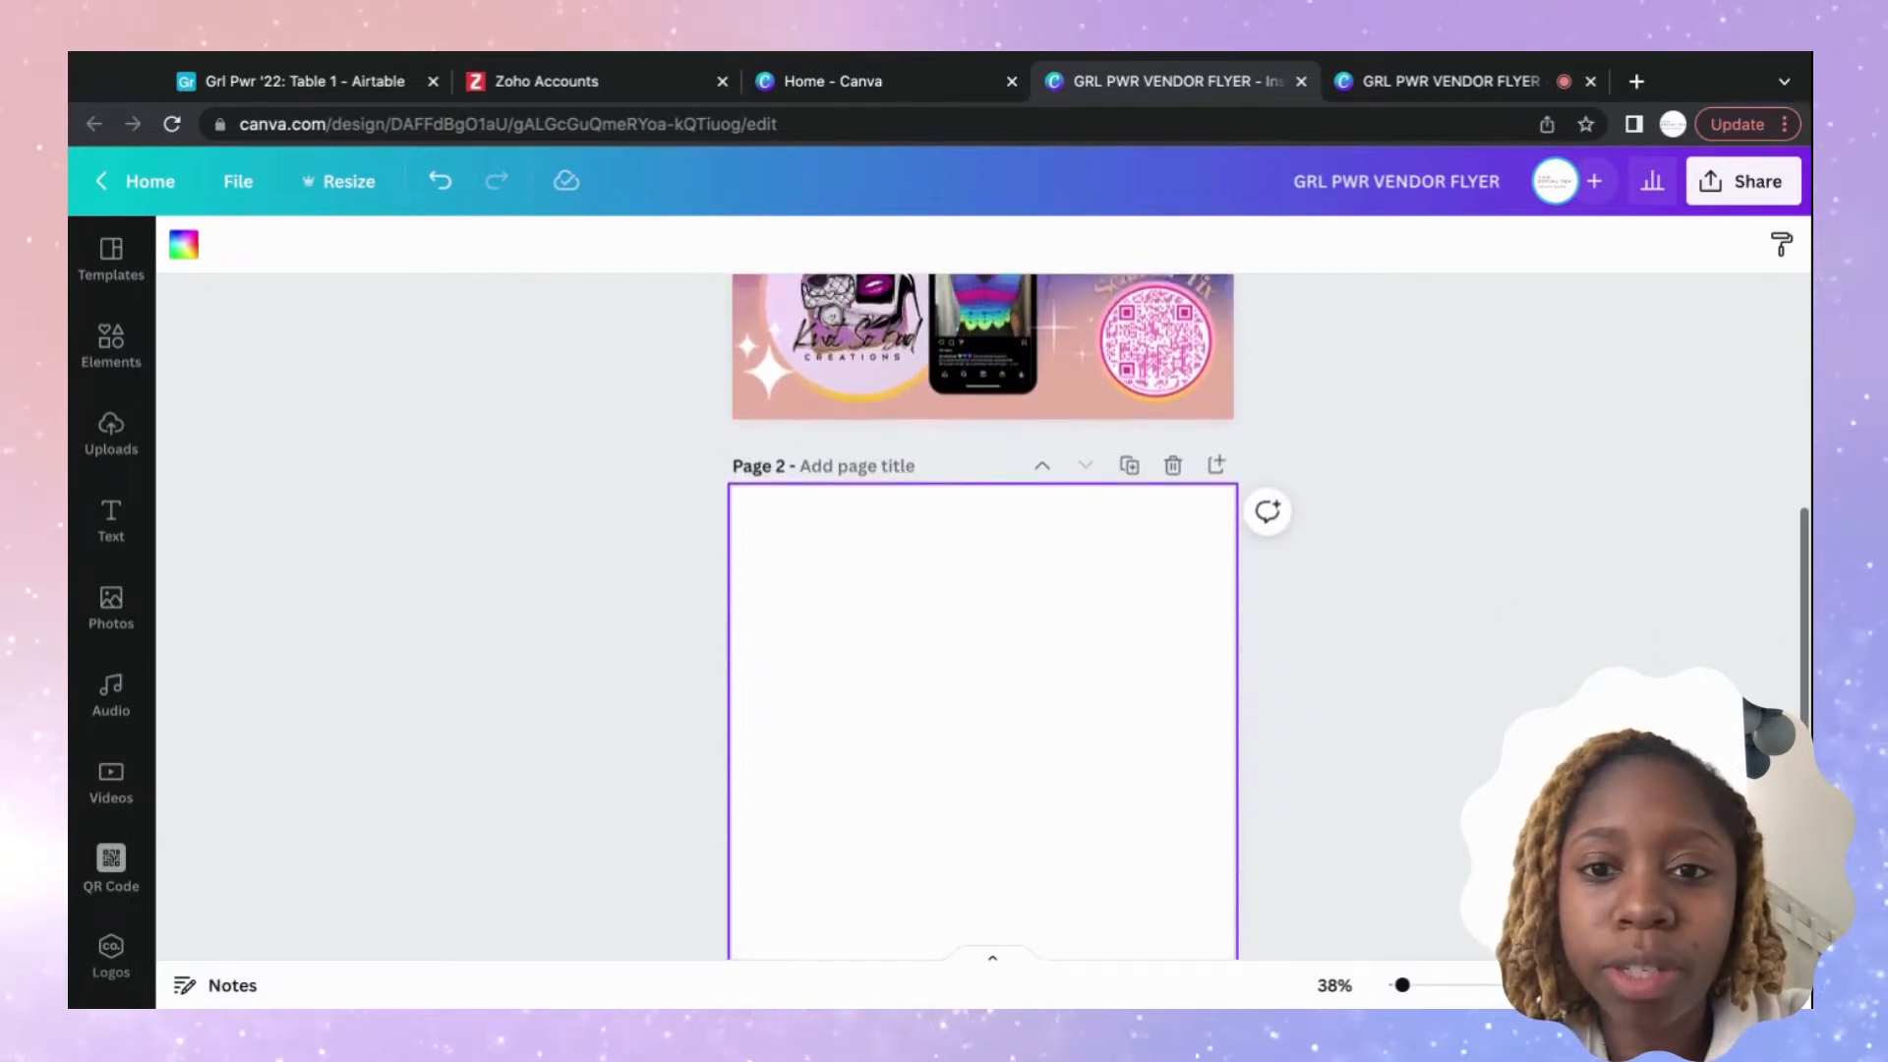
scroll(983, 590, "up", 5)
scroll(984, 590, "up", 1)
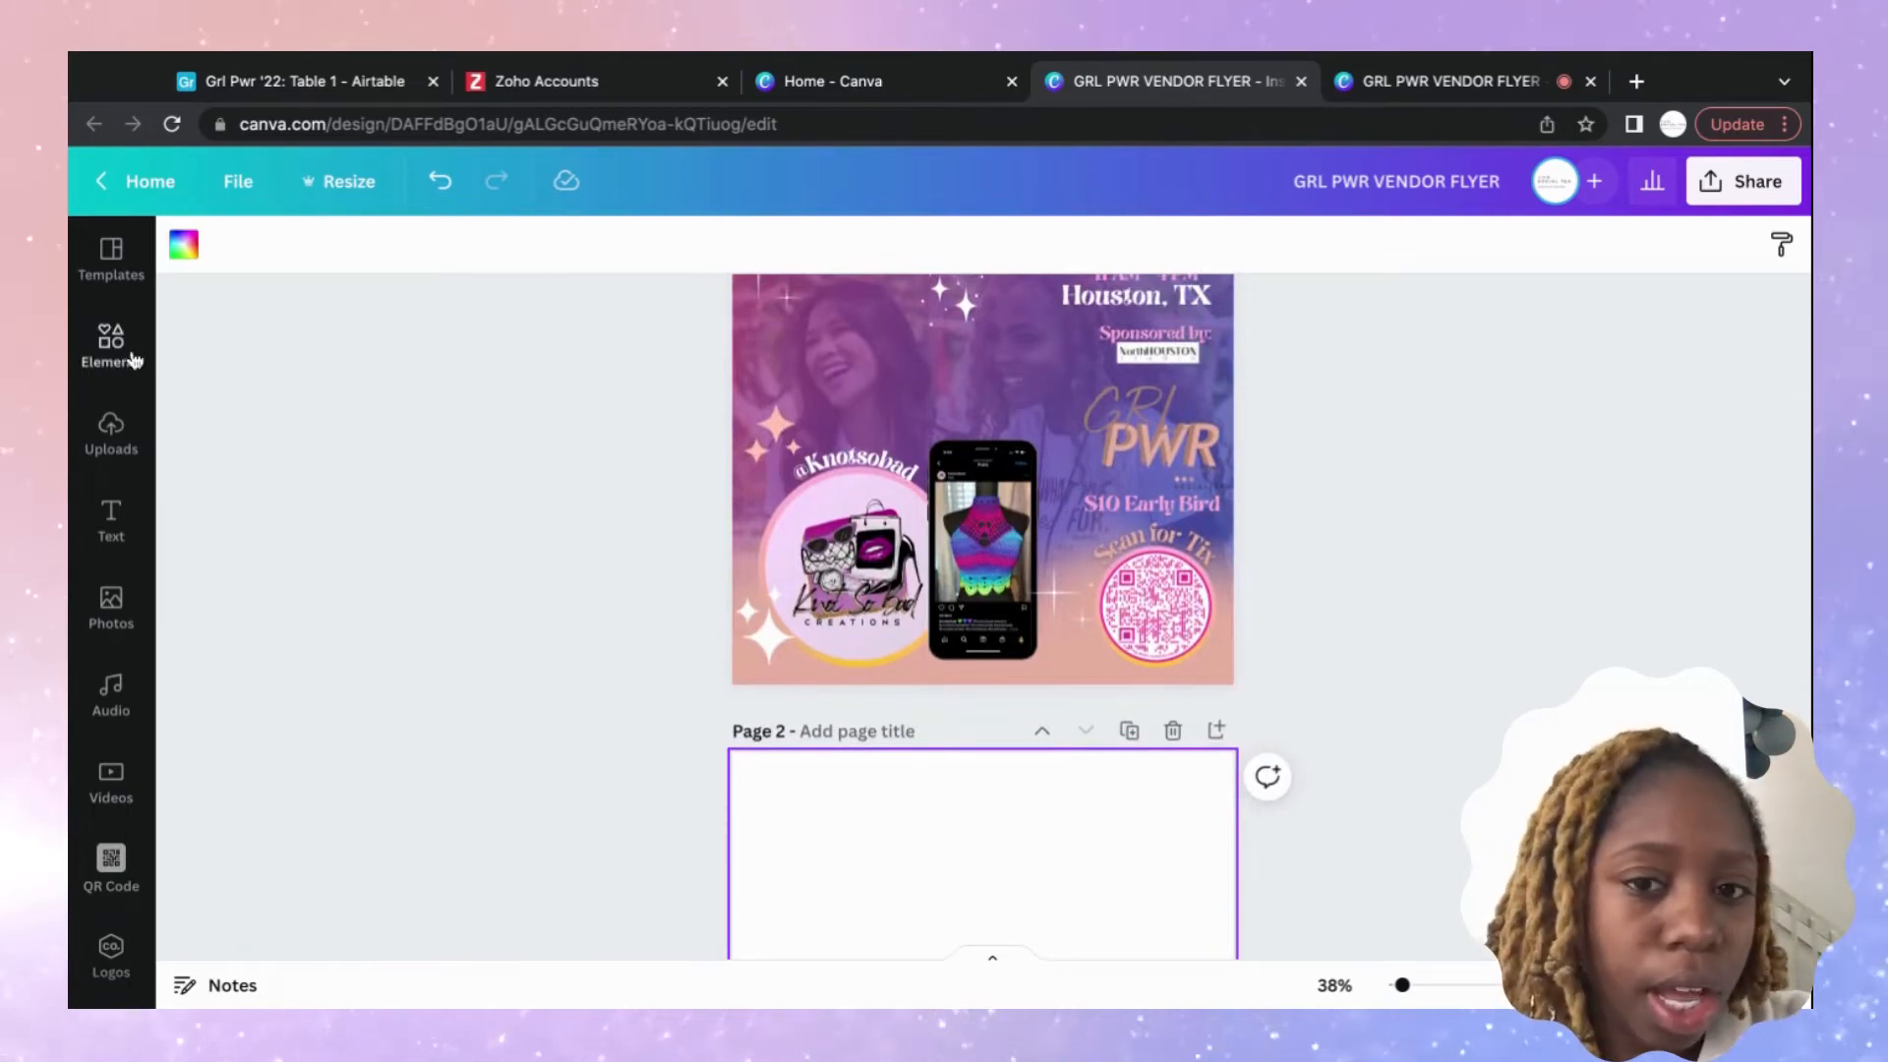
left_click(111, 423)
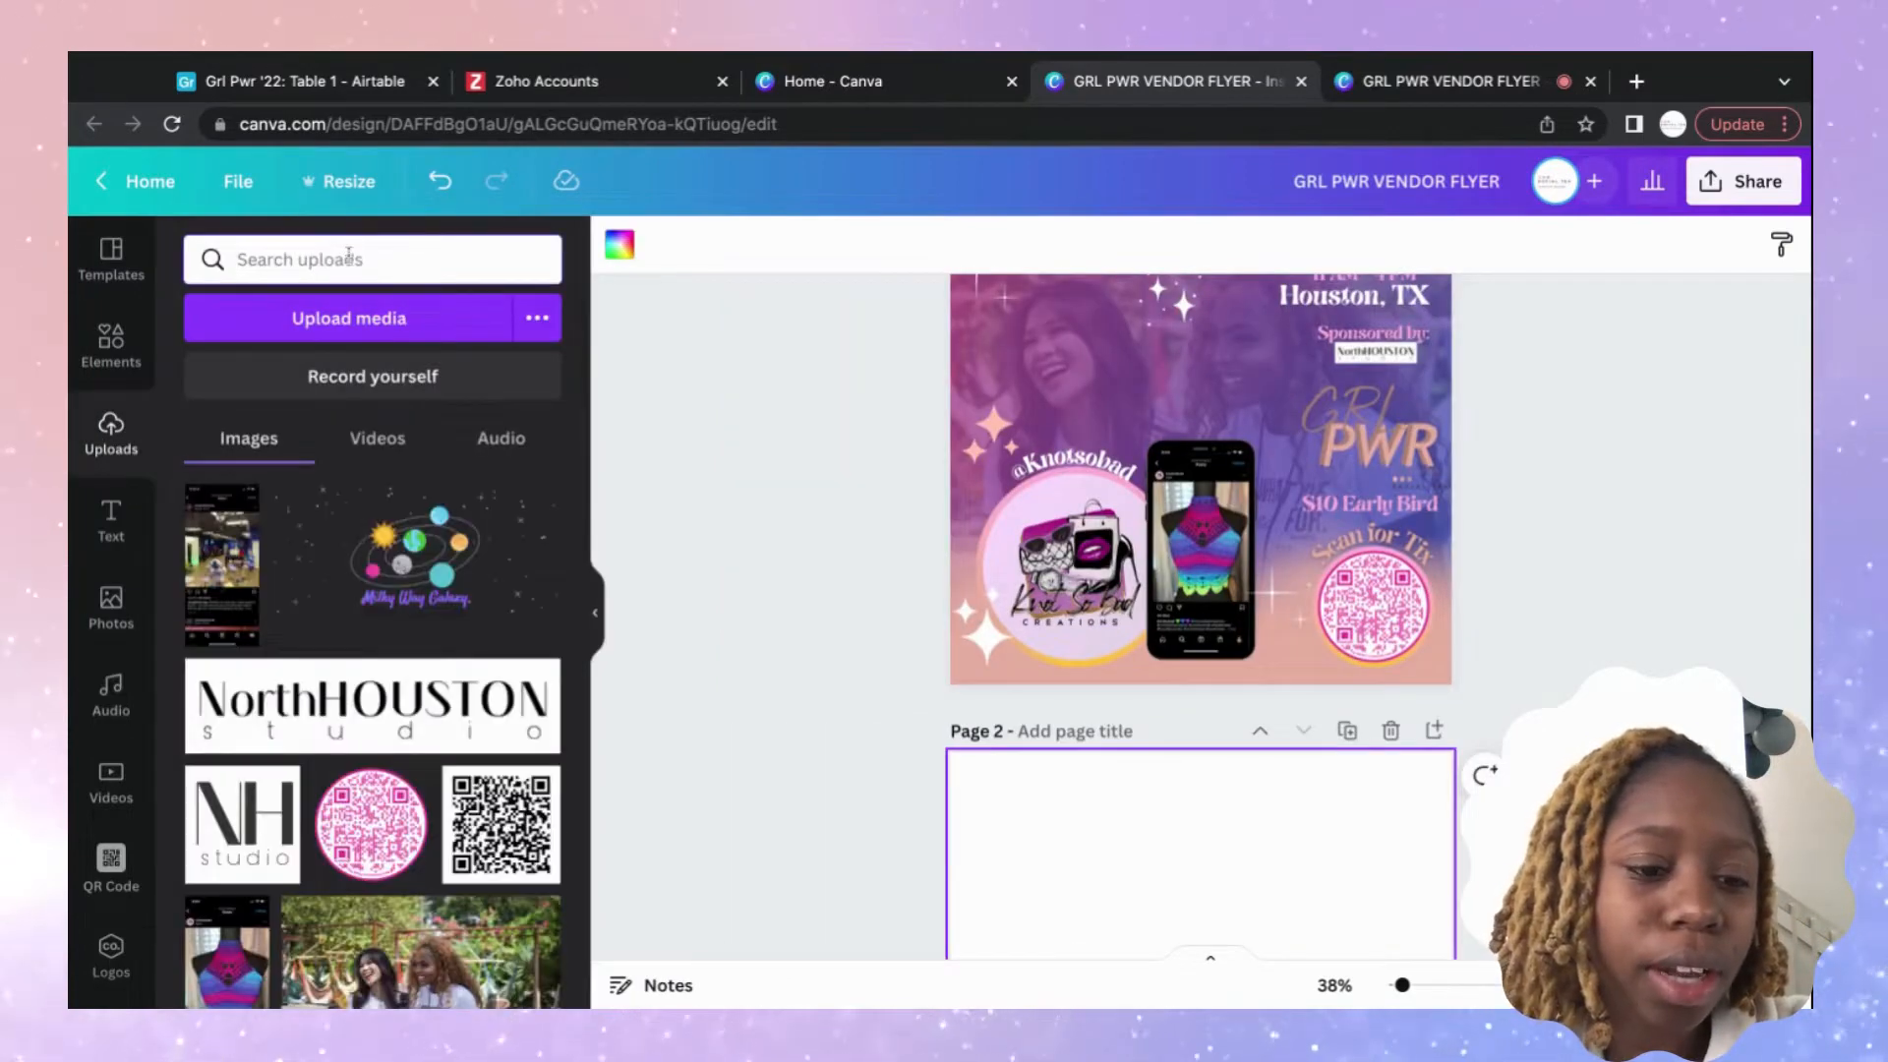
scroll(315, 630, "down", 6)
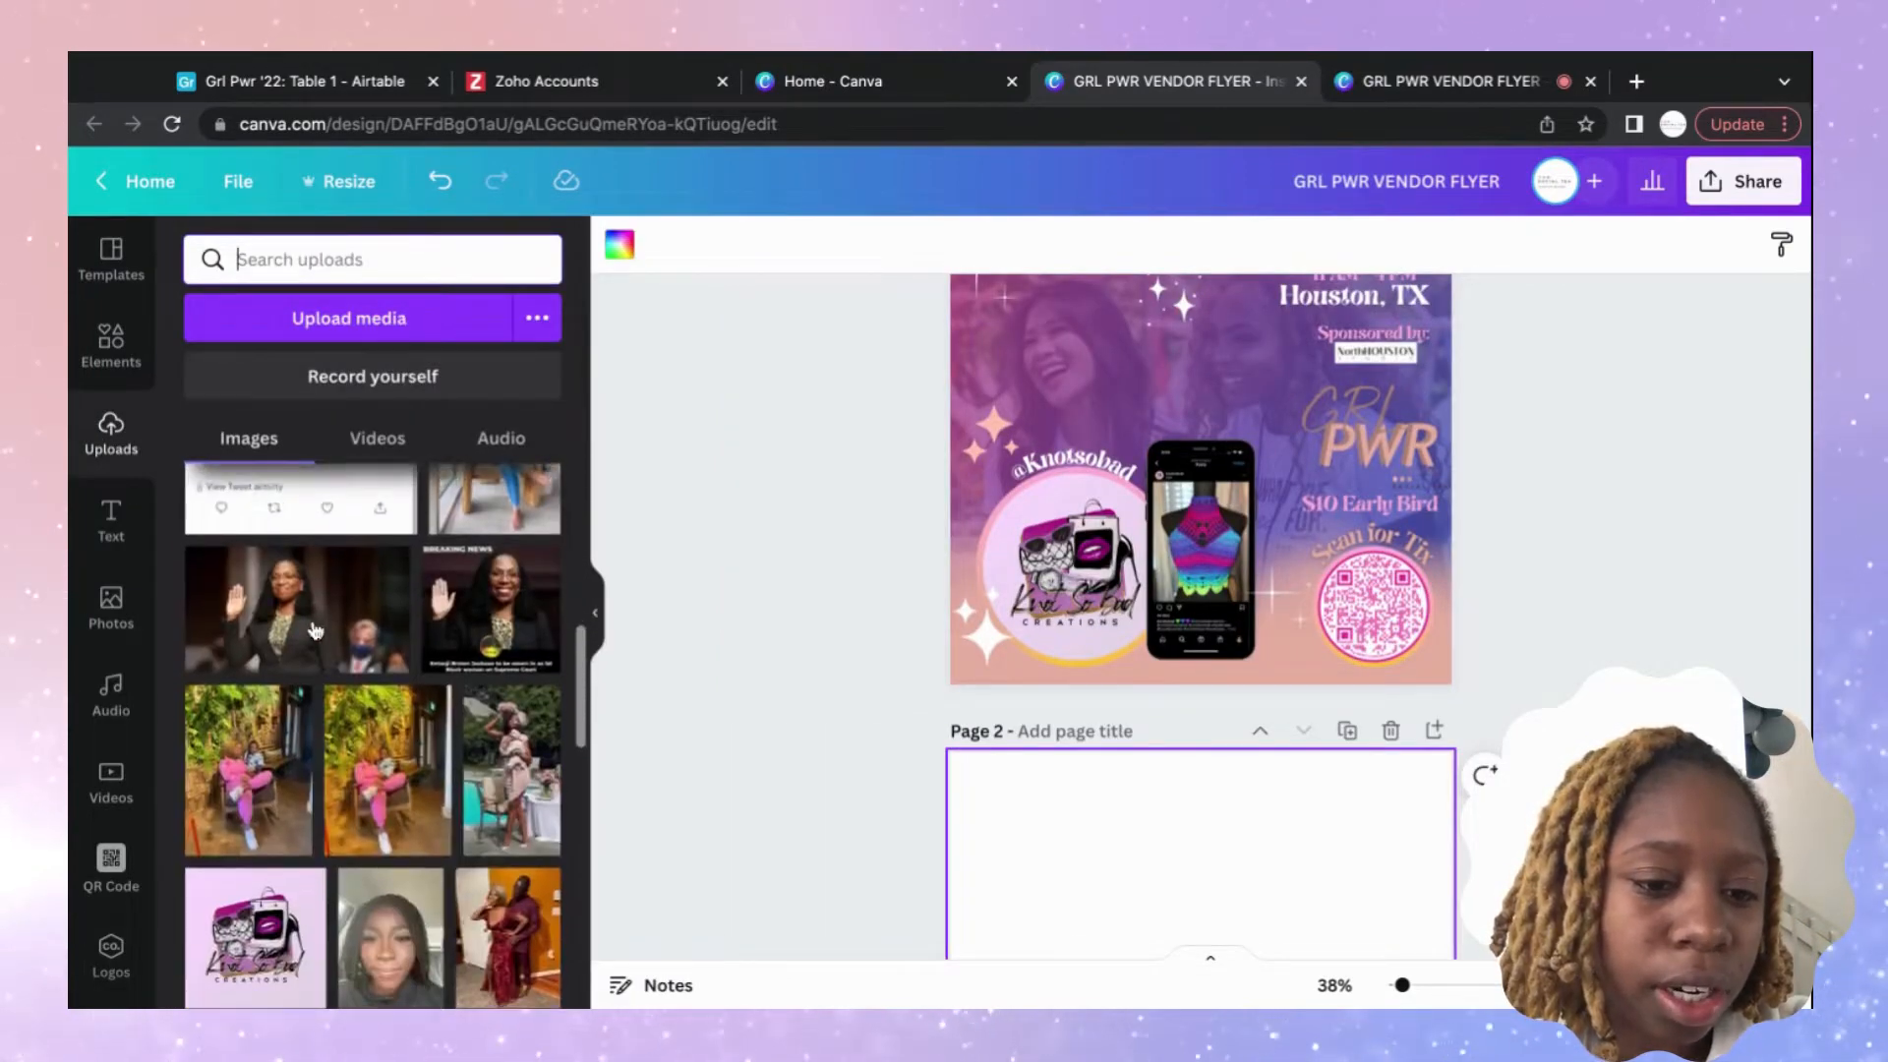
scroll(315, 629, "up", 10)
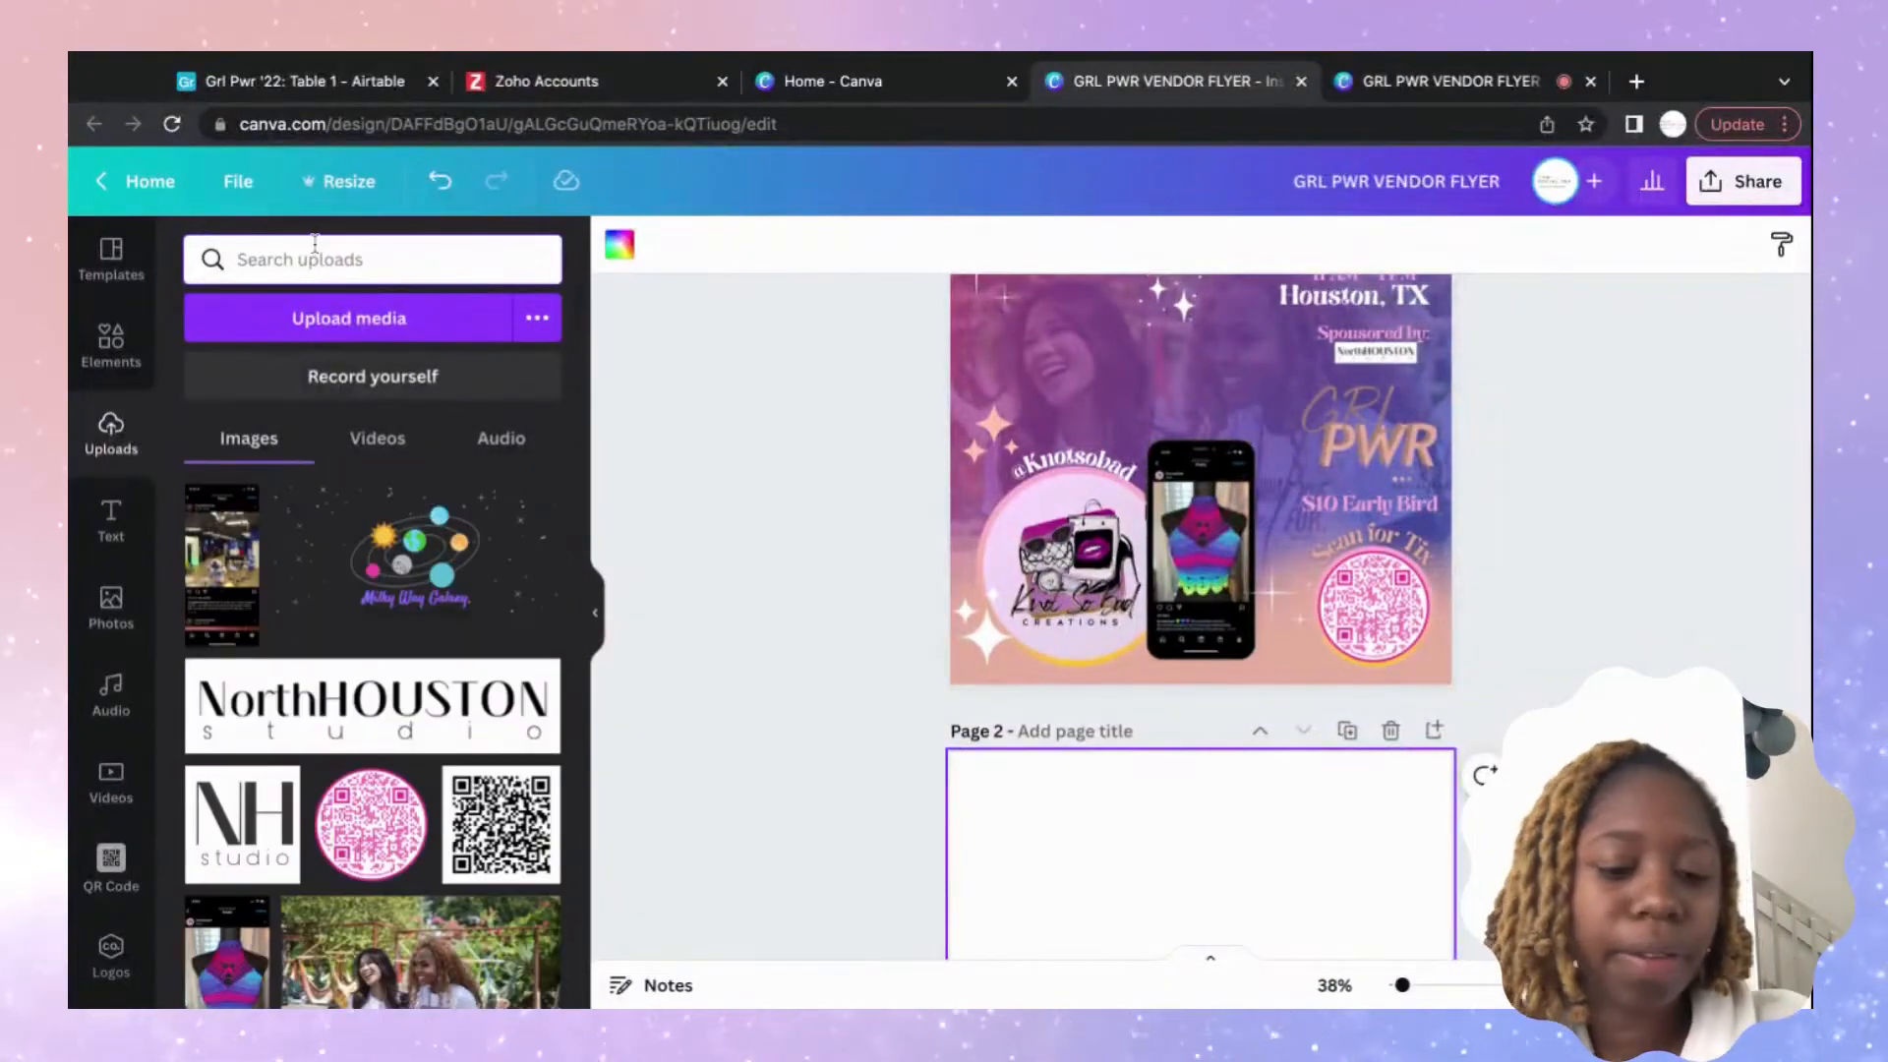
left_click(315, 243)
type("grl")
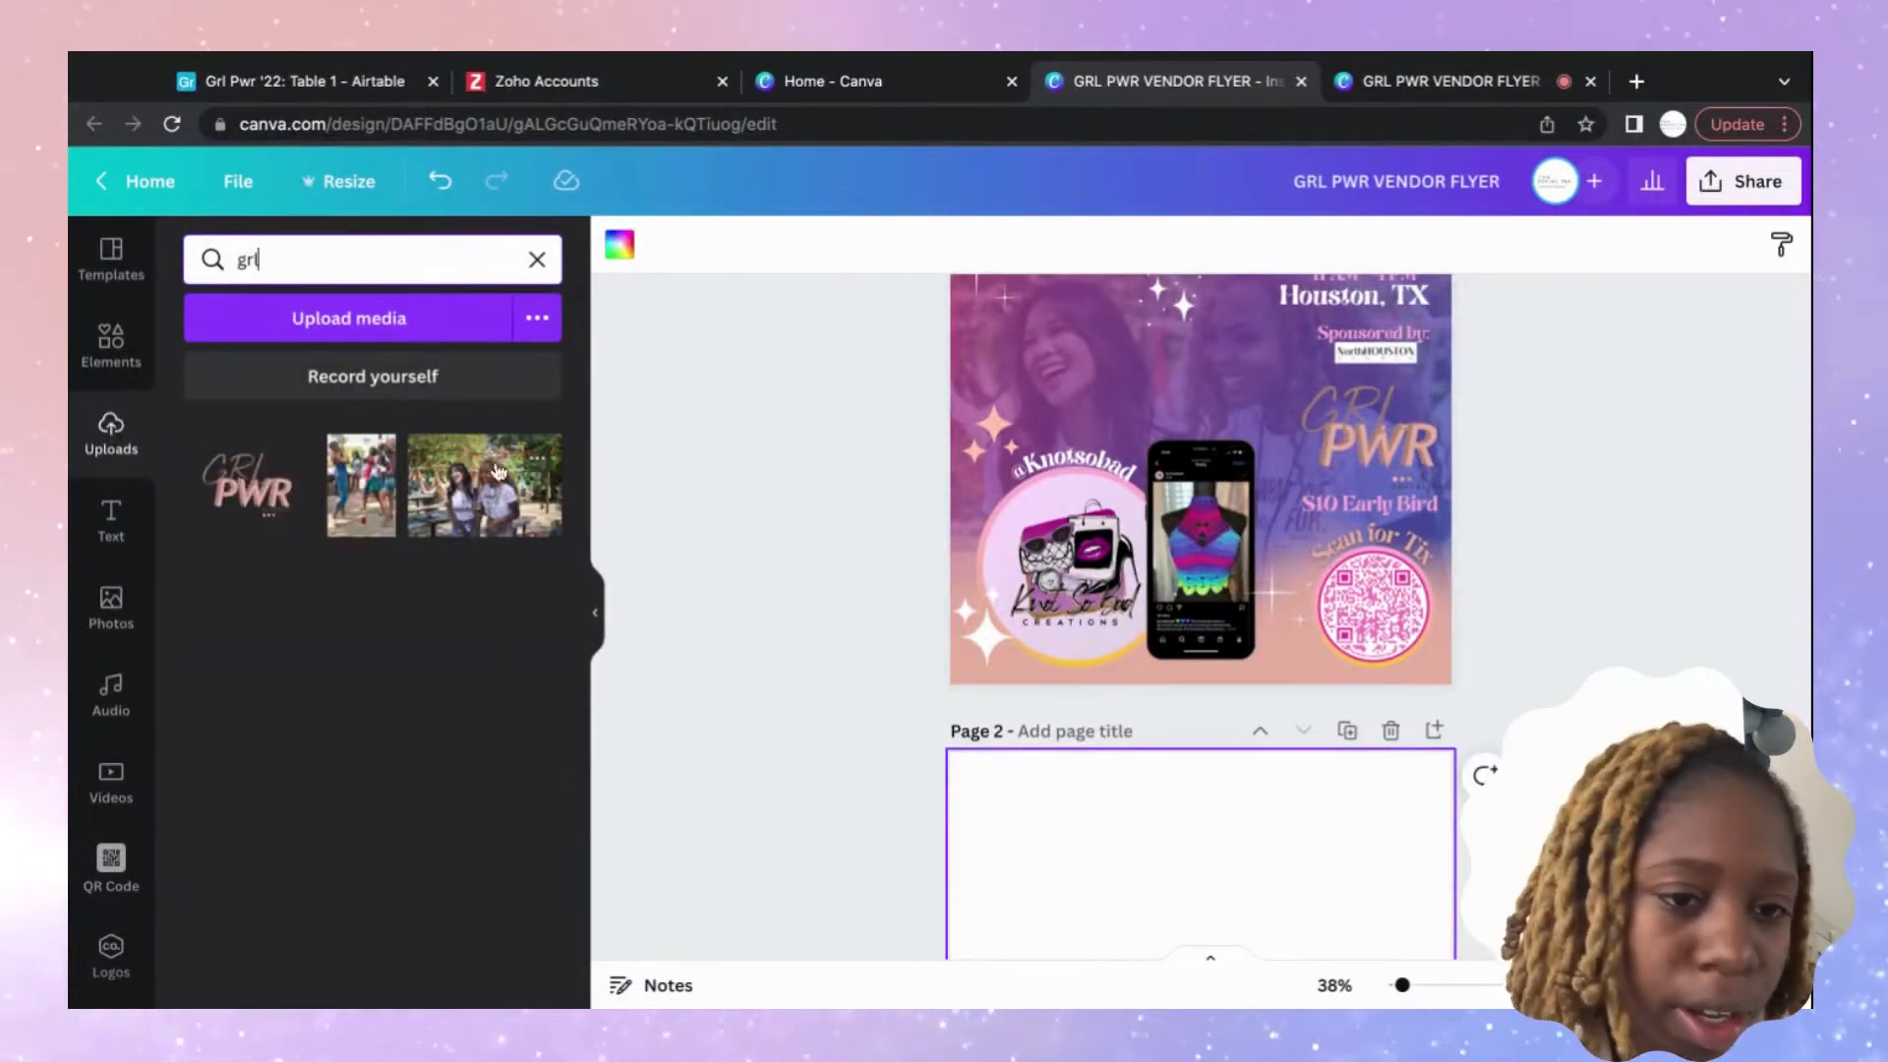
left_click(384, 476)
left_click(353, 480)
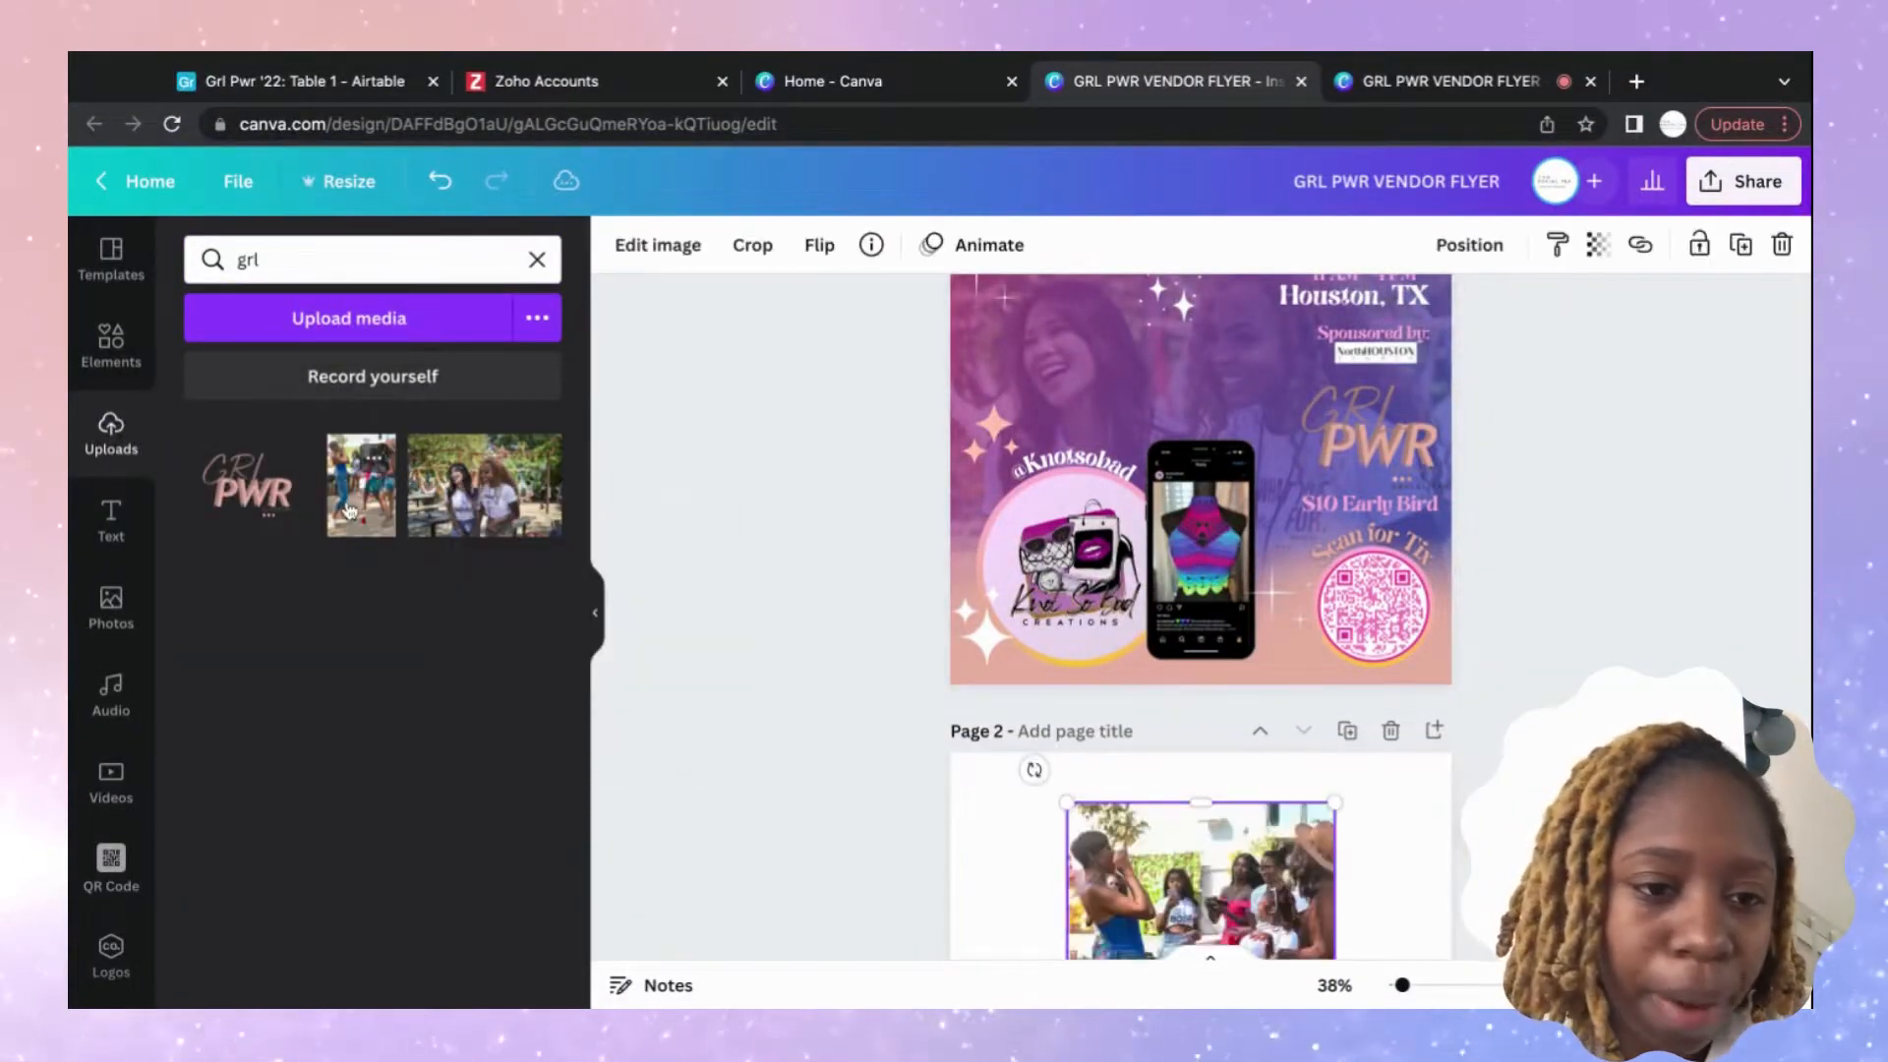
Enlarge the women's photo past the page edges and shift it until it covers all of page 2.
scroll(747, 667, "down", 4)
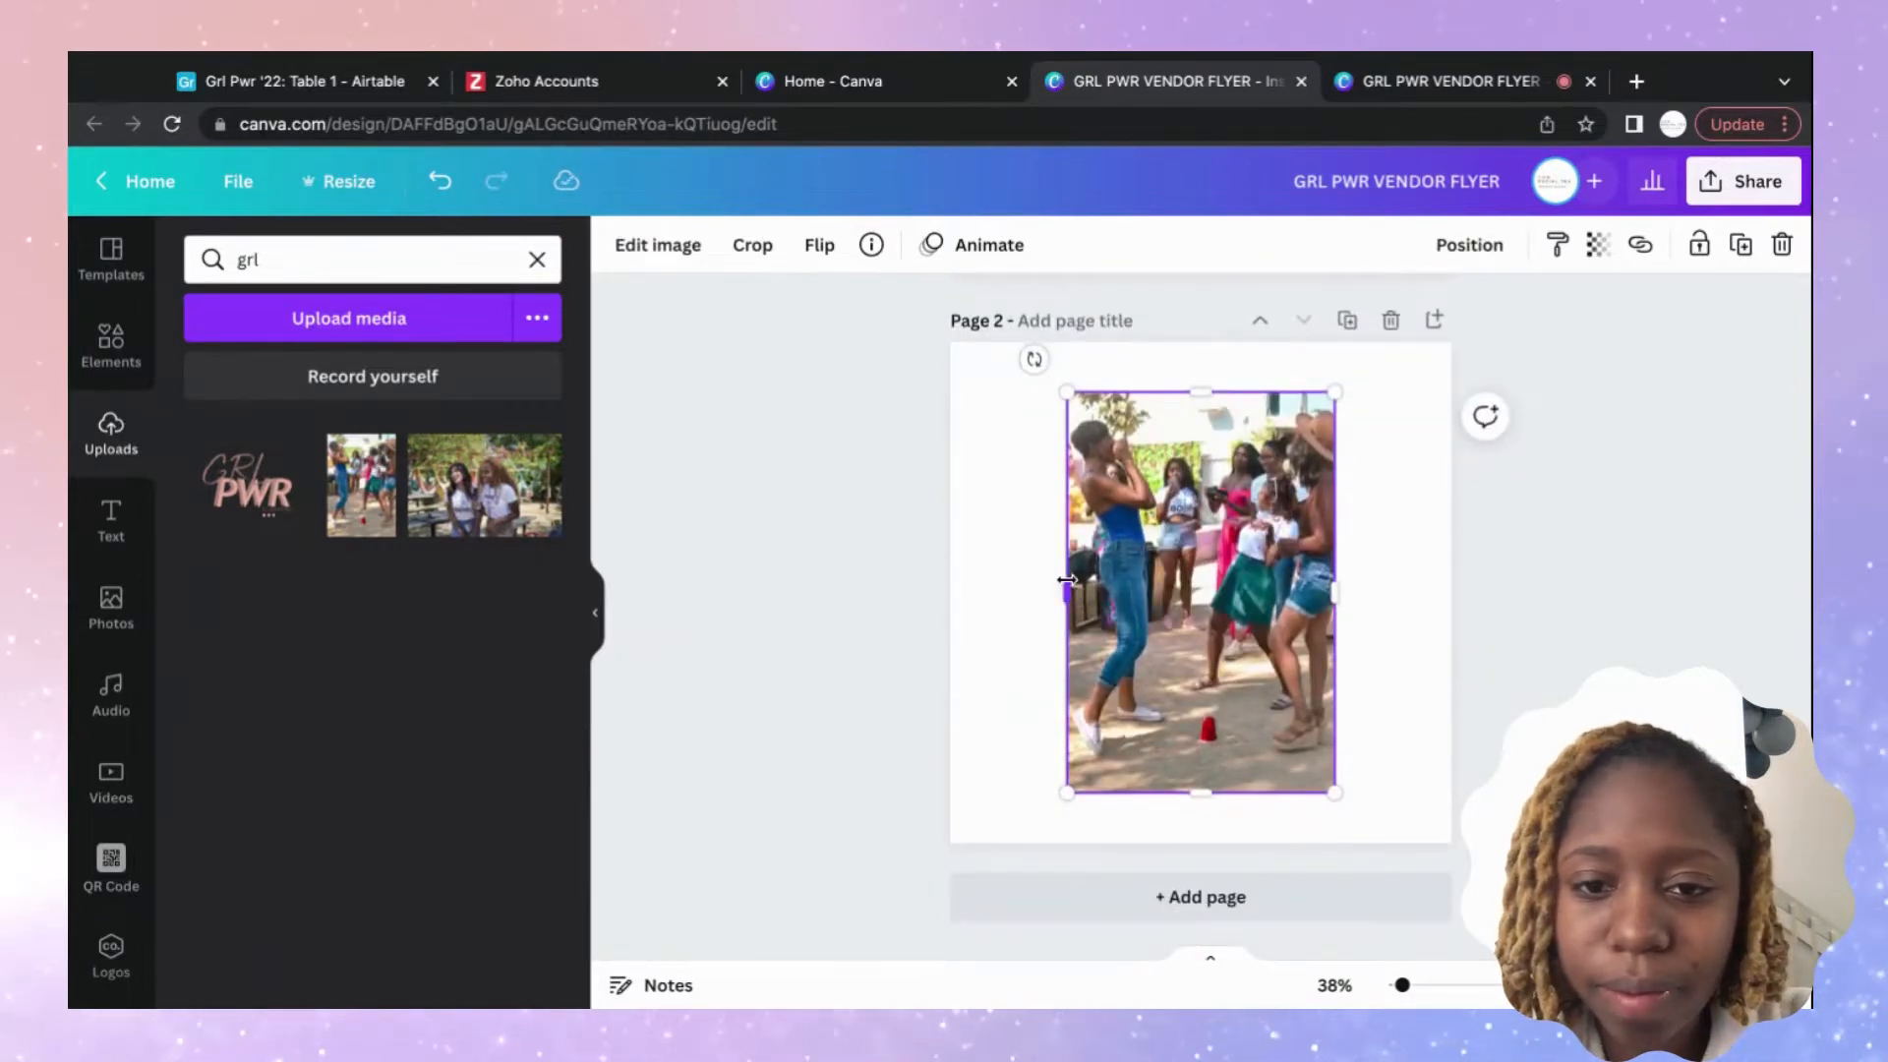
left_click_drag(1067, 580, 892, 592)
left_click_drag(1131, 390, 1126, 295)
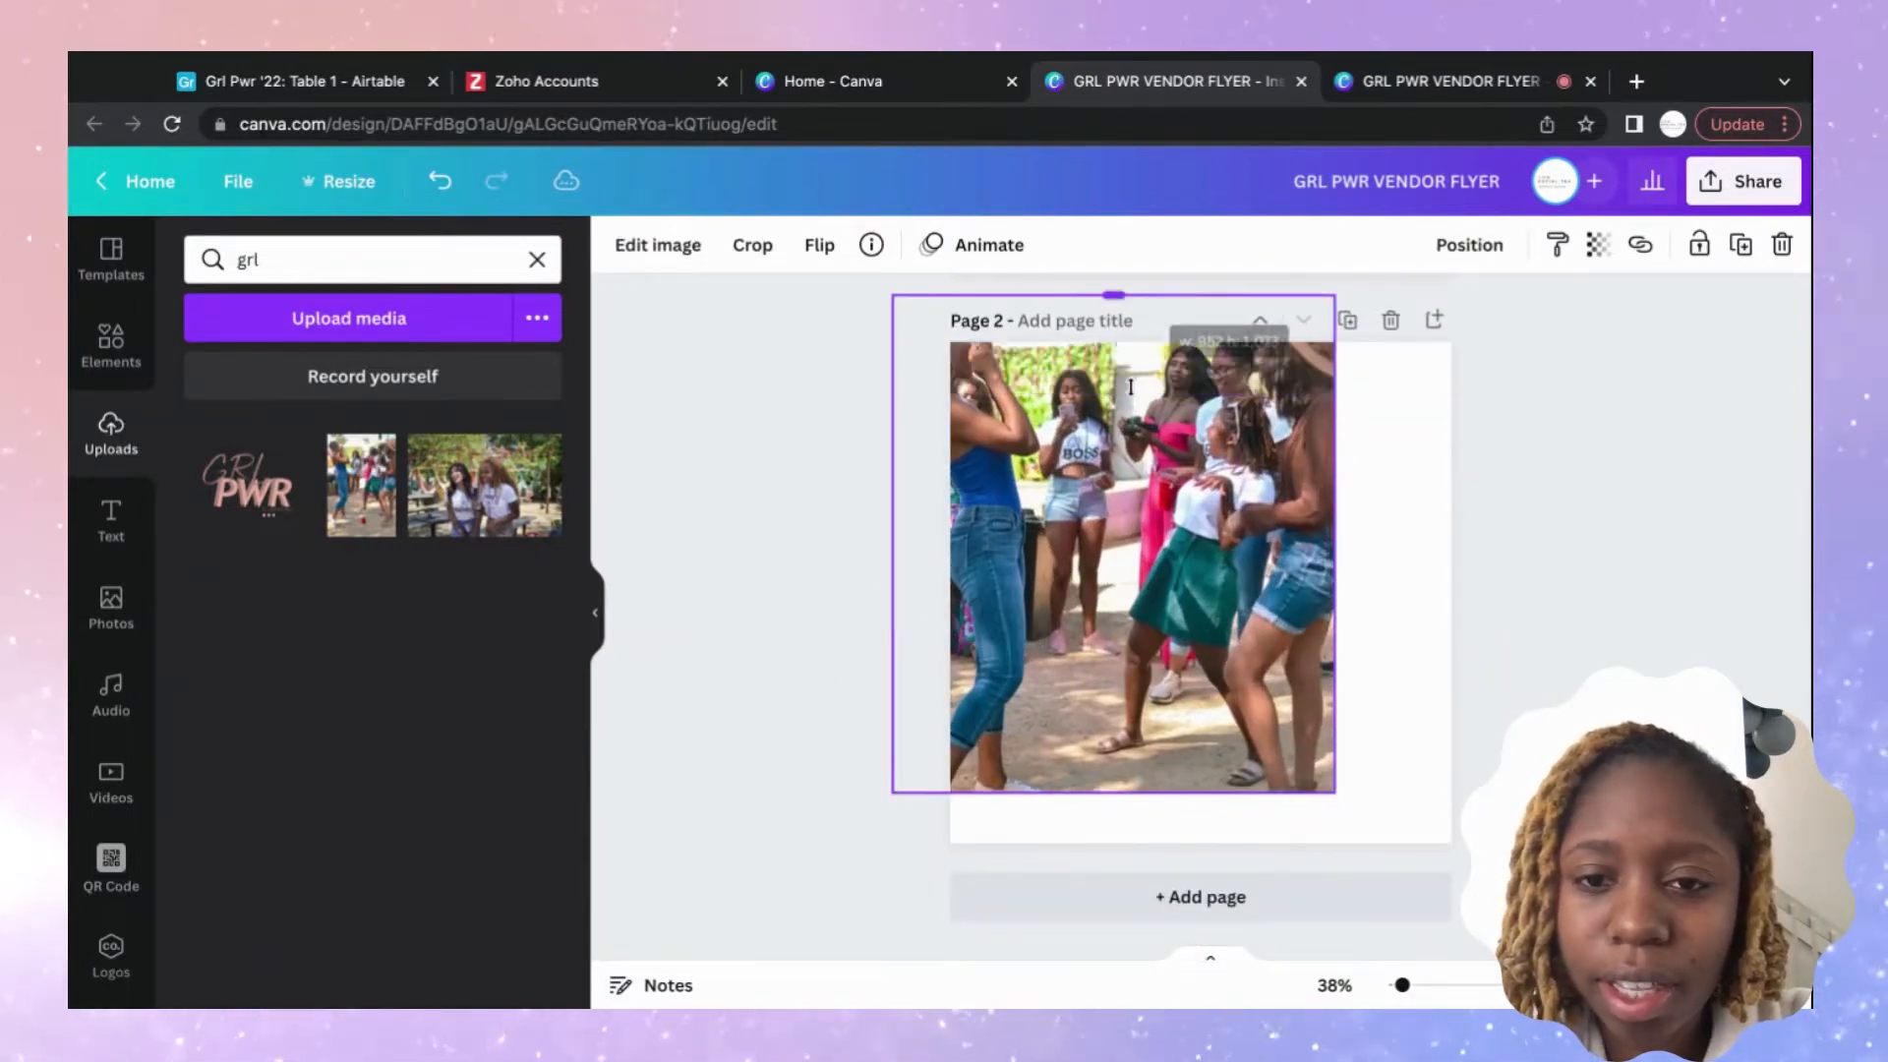
left_click_drag(1338, 540, 1513, 540)
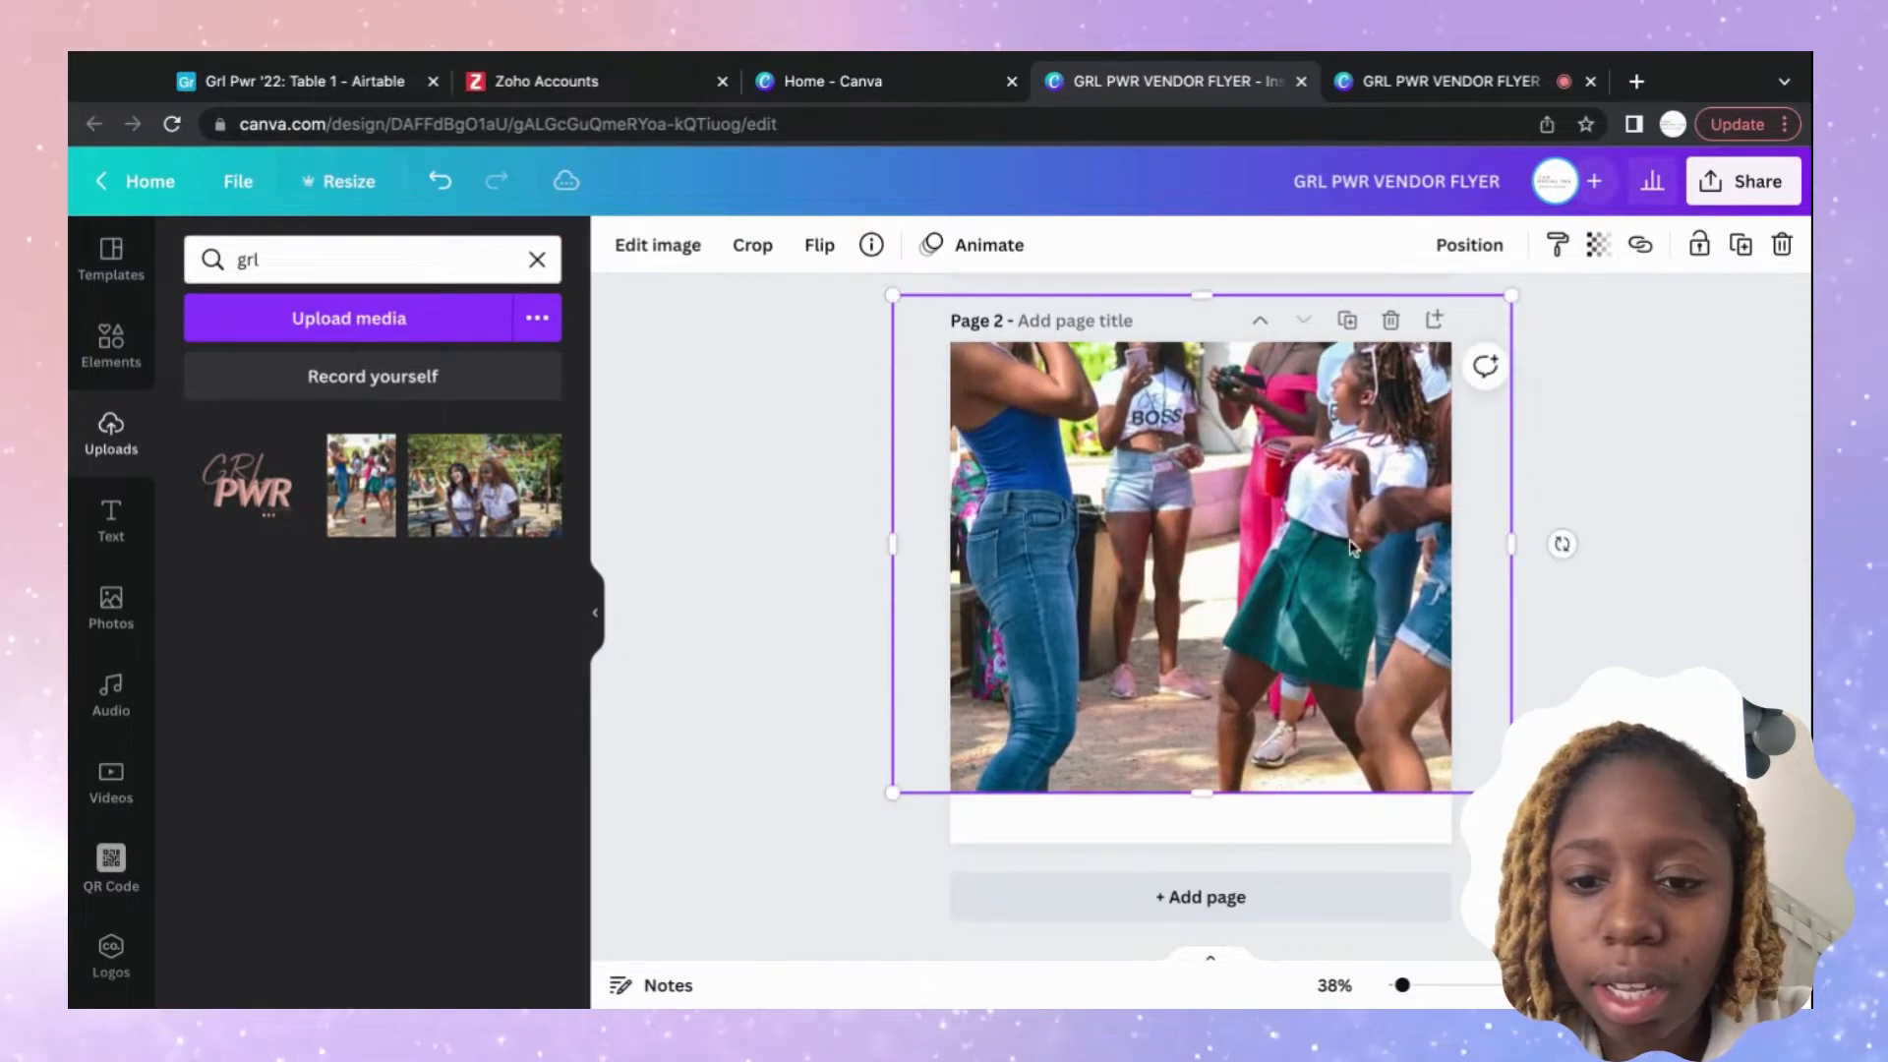
left_click_drag(1299, 479, 1298, 556)
left_click_drag(1193, 374, 1197, 321)
left_click(1606, 465)
scroll(1606, 465, "up", 3)
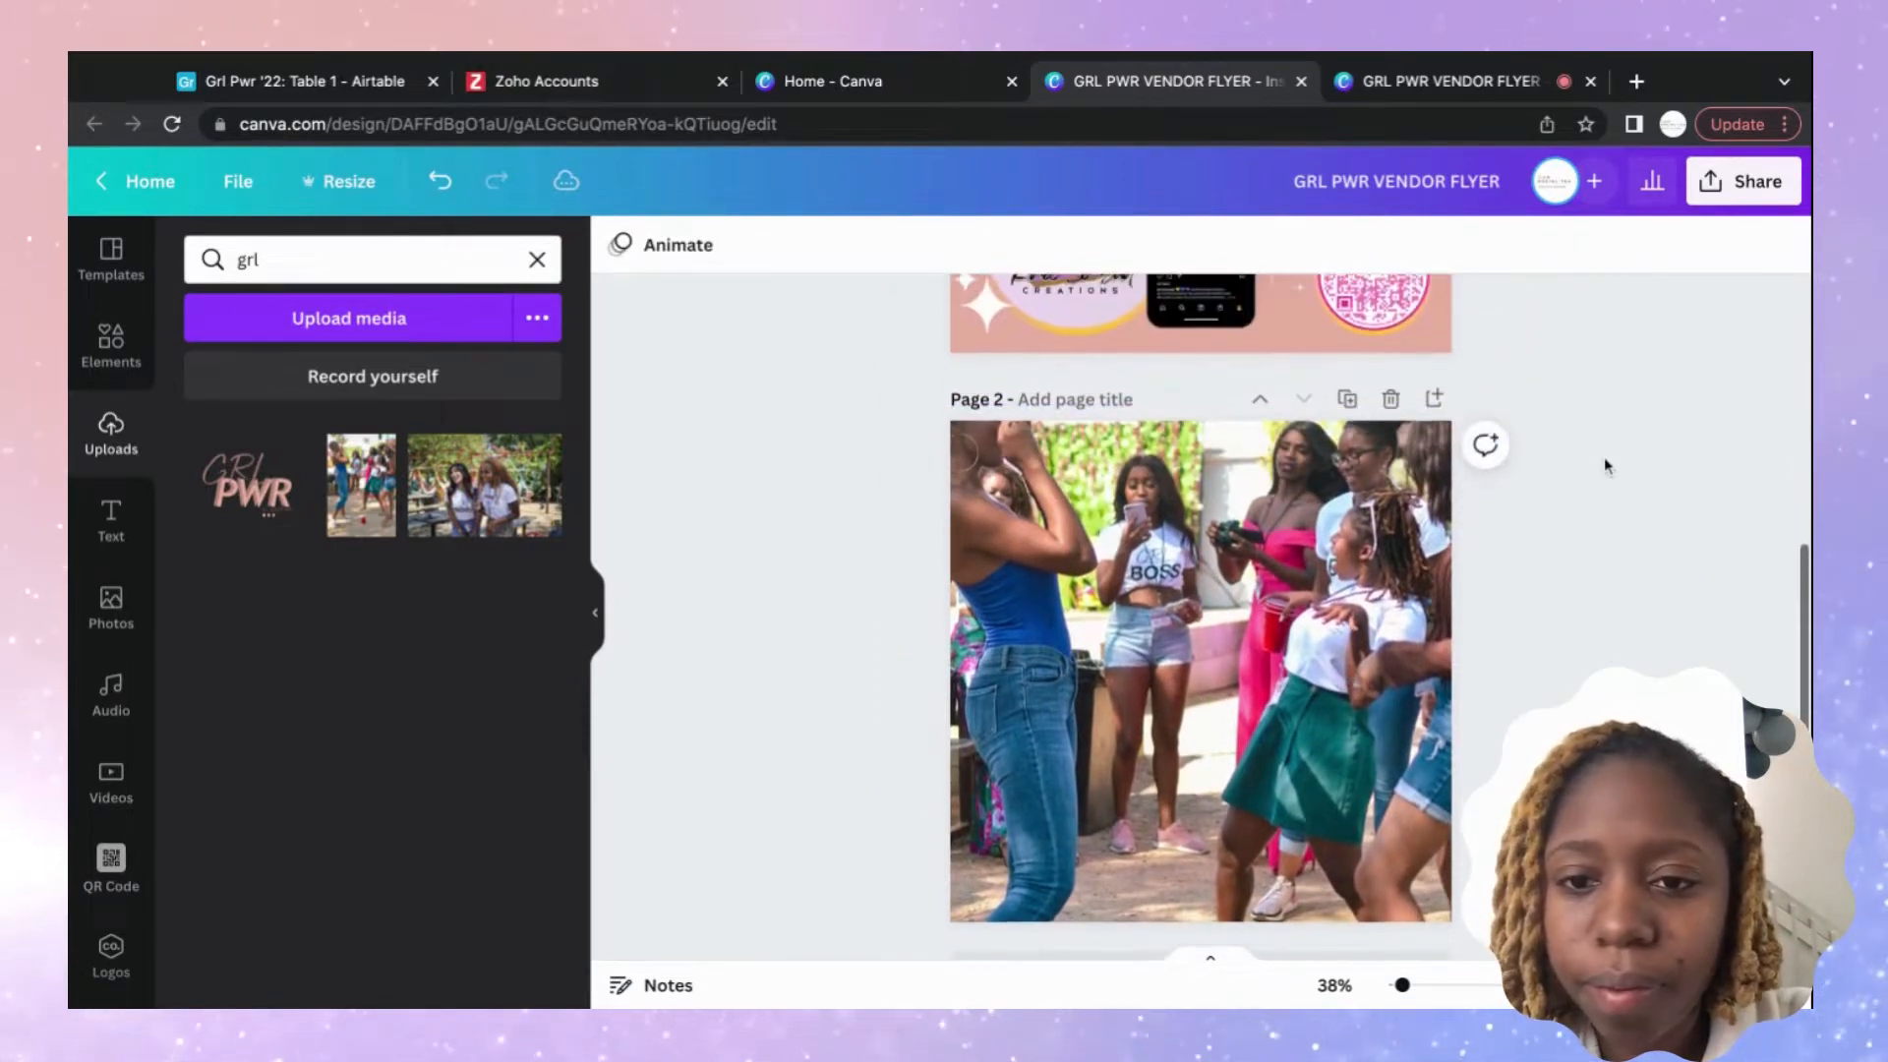
Make the photo page 2's background and reposition it within its crop so the women's heads and the foliage above them show.
left_click(1330, 644)
double_click(1330, 644)
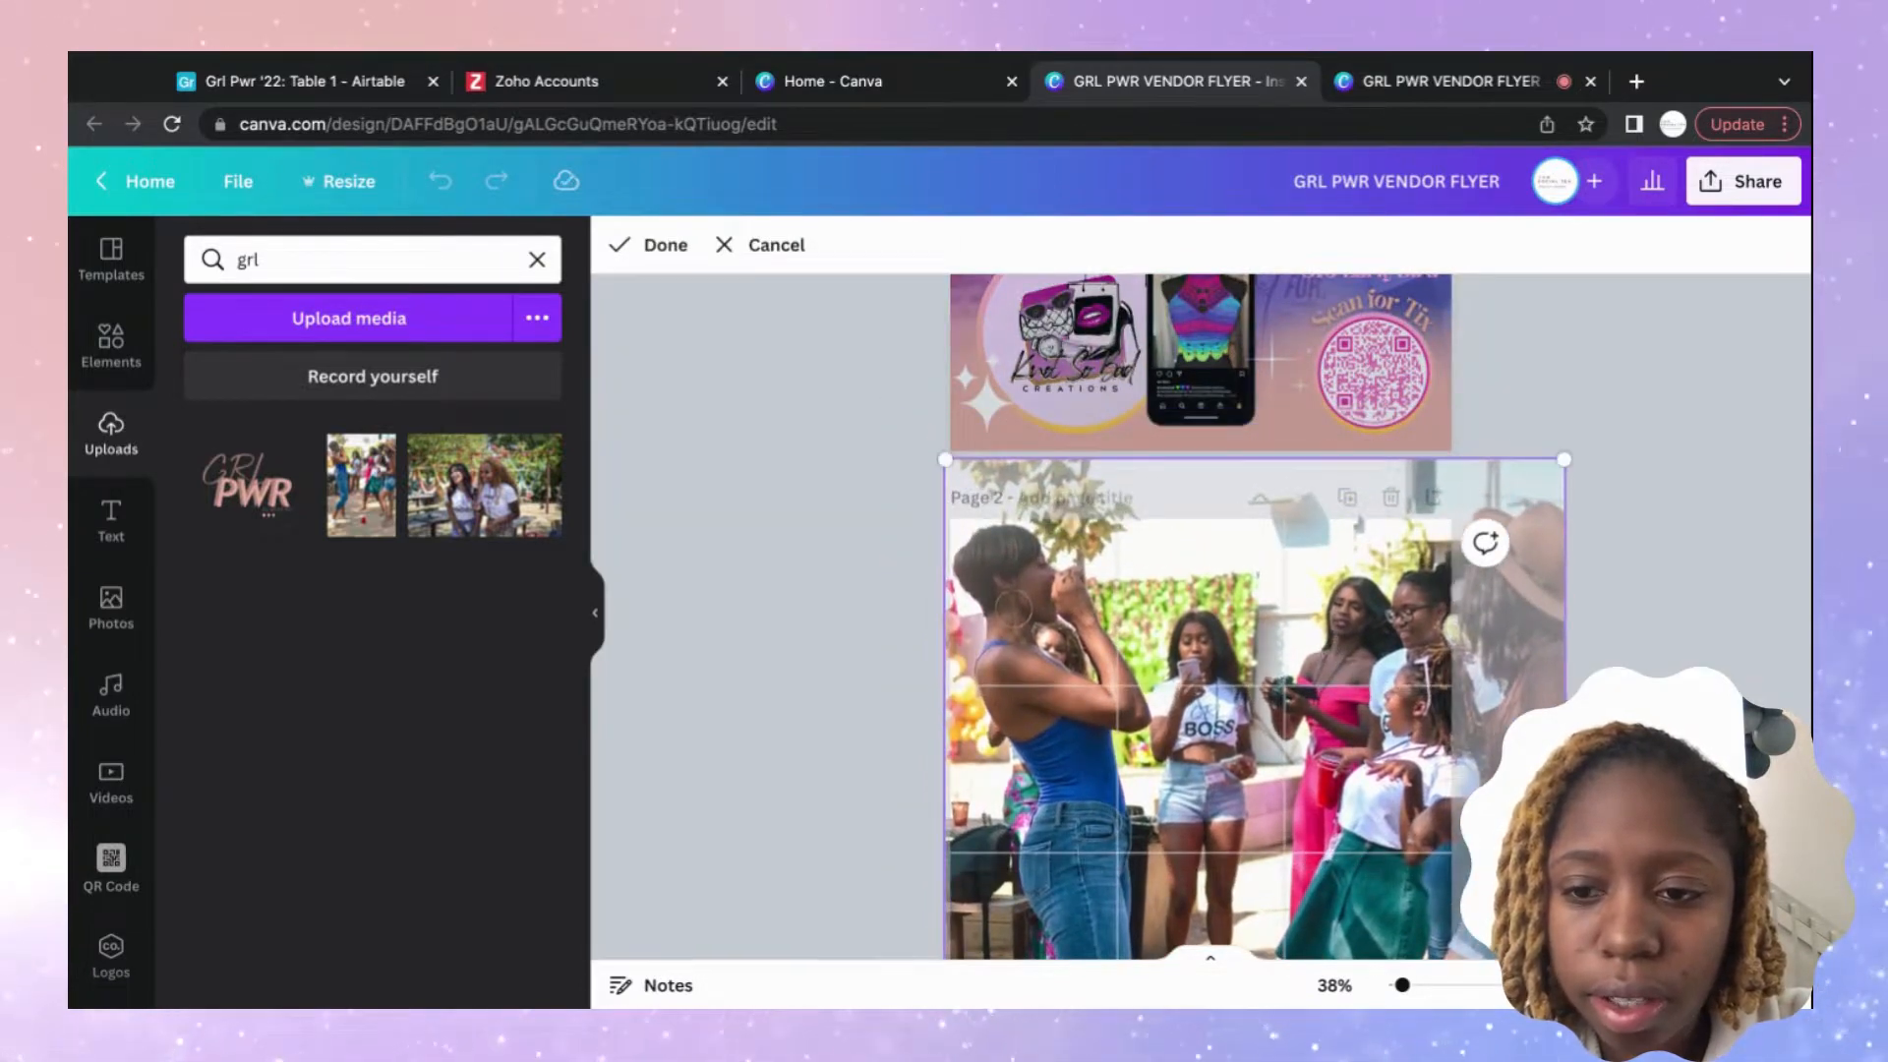
left_click(1706, 398)
scroll(1706, 398, "down", 3)
scroll(1707, 398, "up", 2)
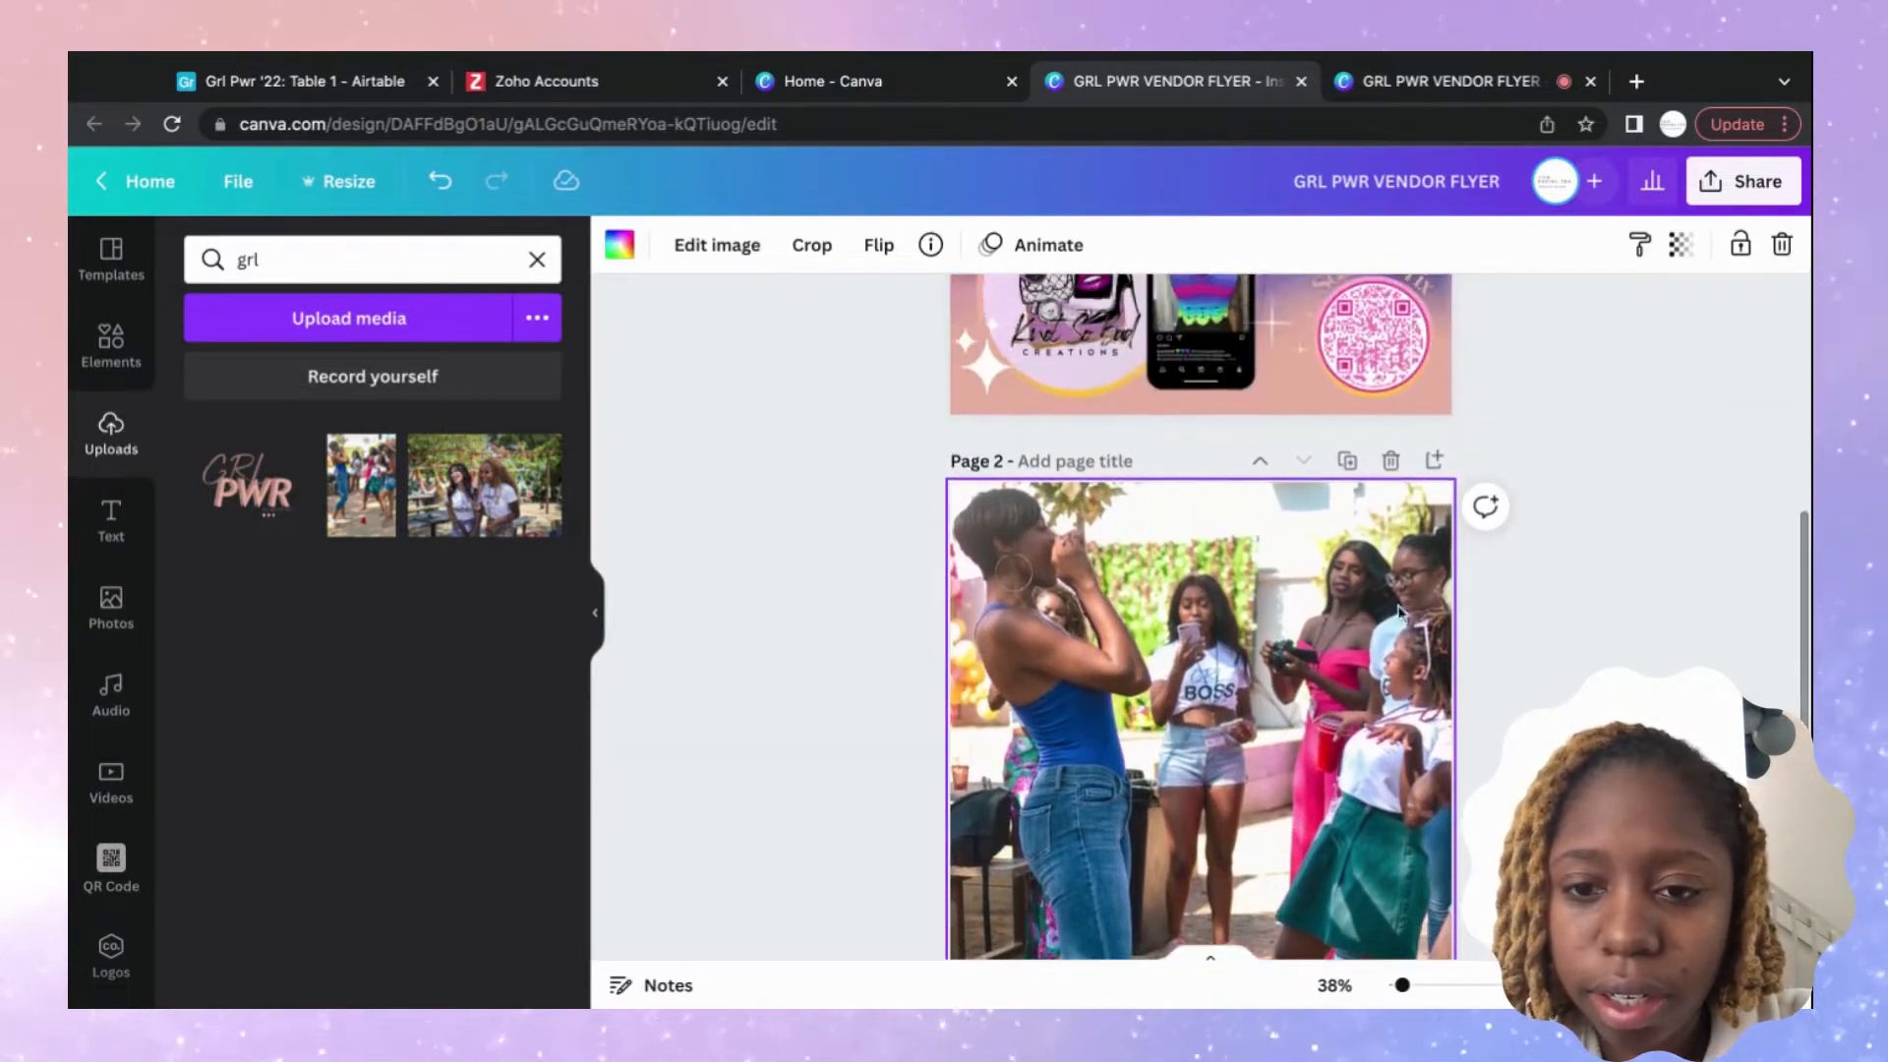
double_click(1338, 612)
left_click_drag(1338, 612, 1343, 671)
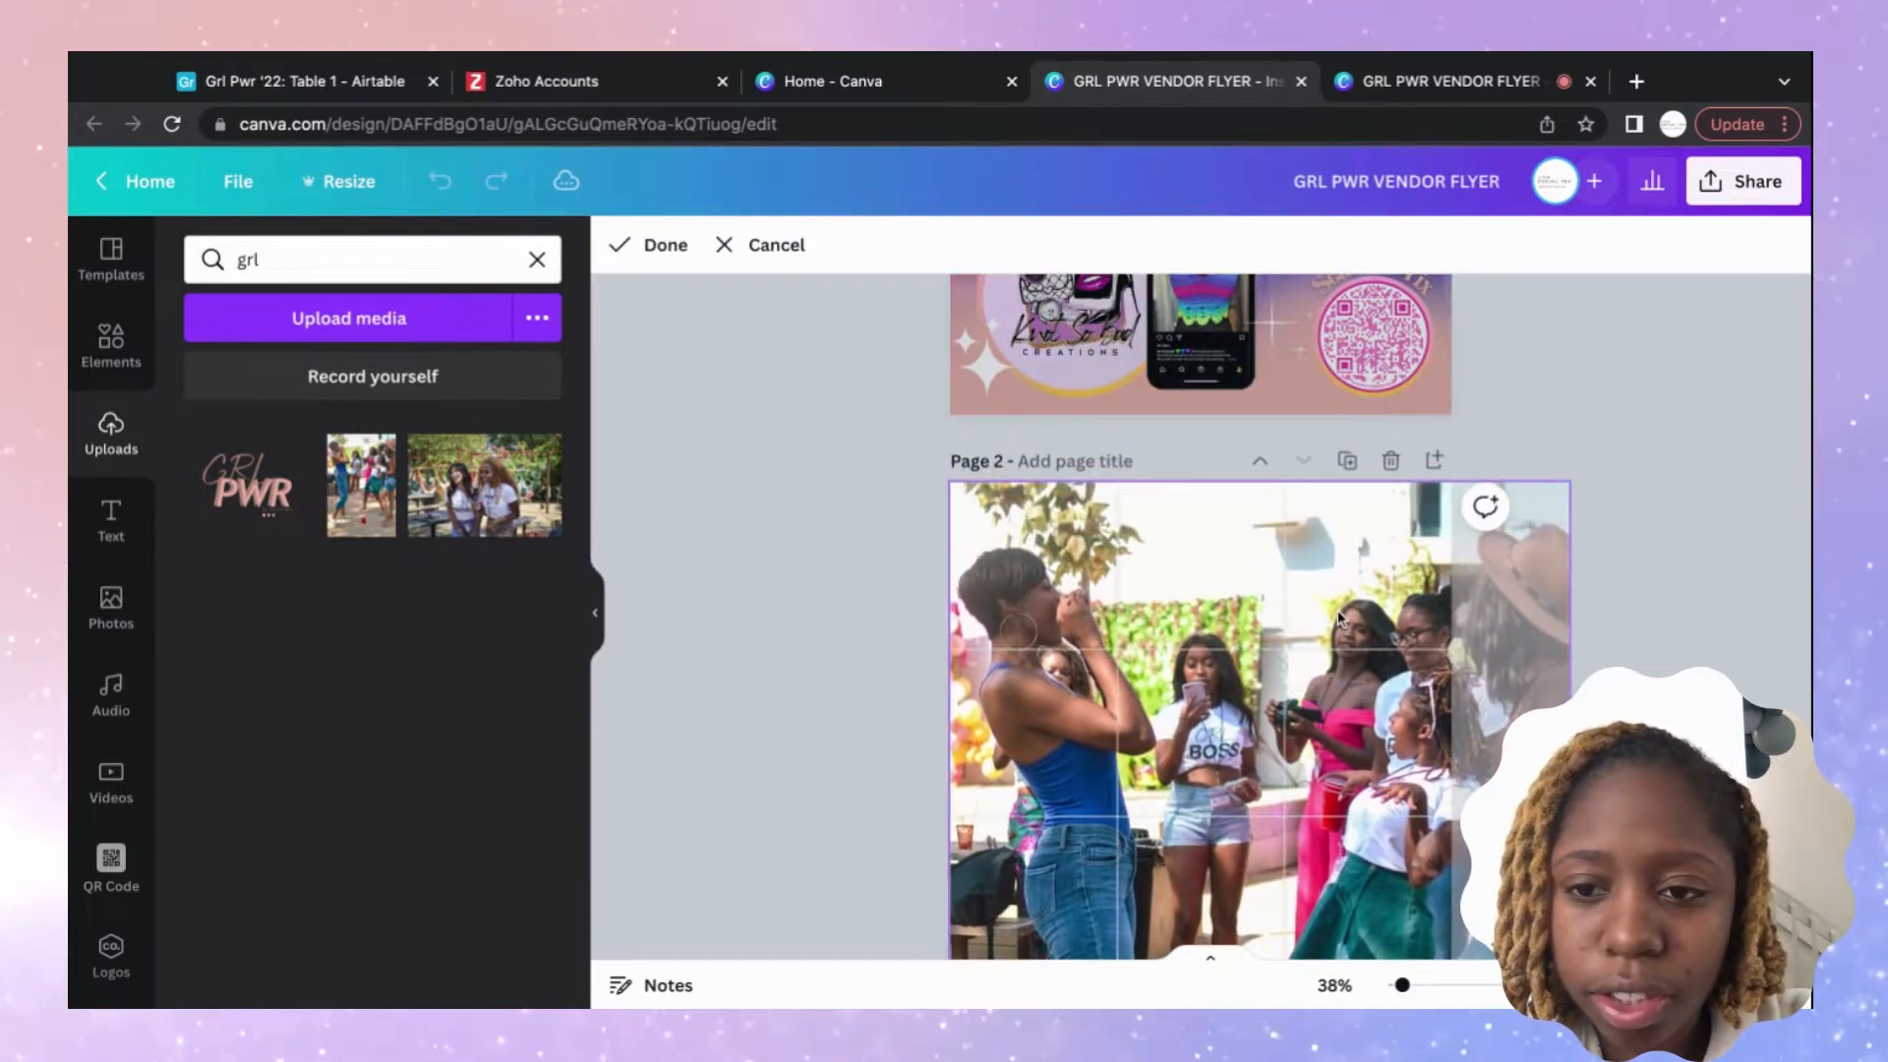
left_click(1557, 402)
scroll(1624, 525, "down", 3)
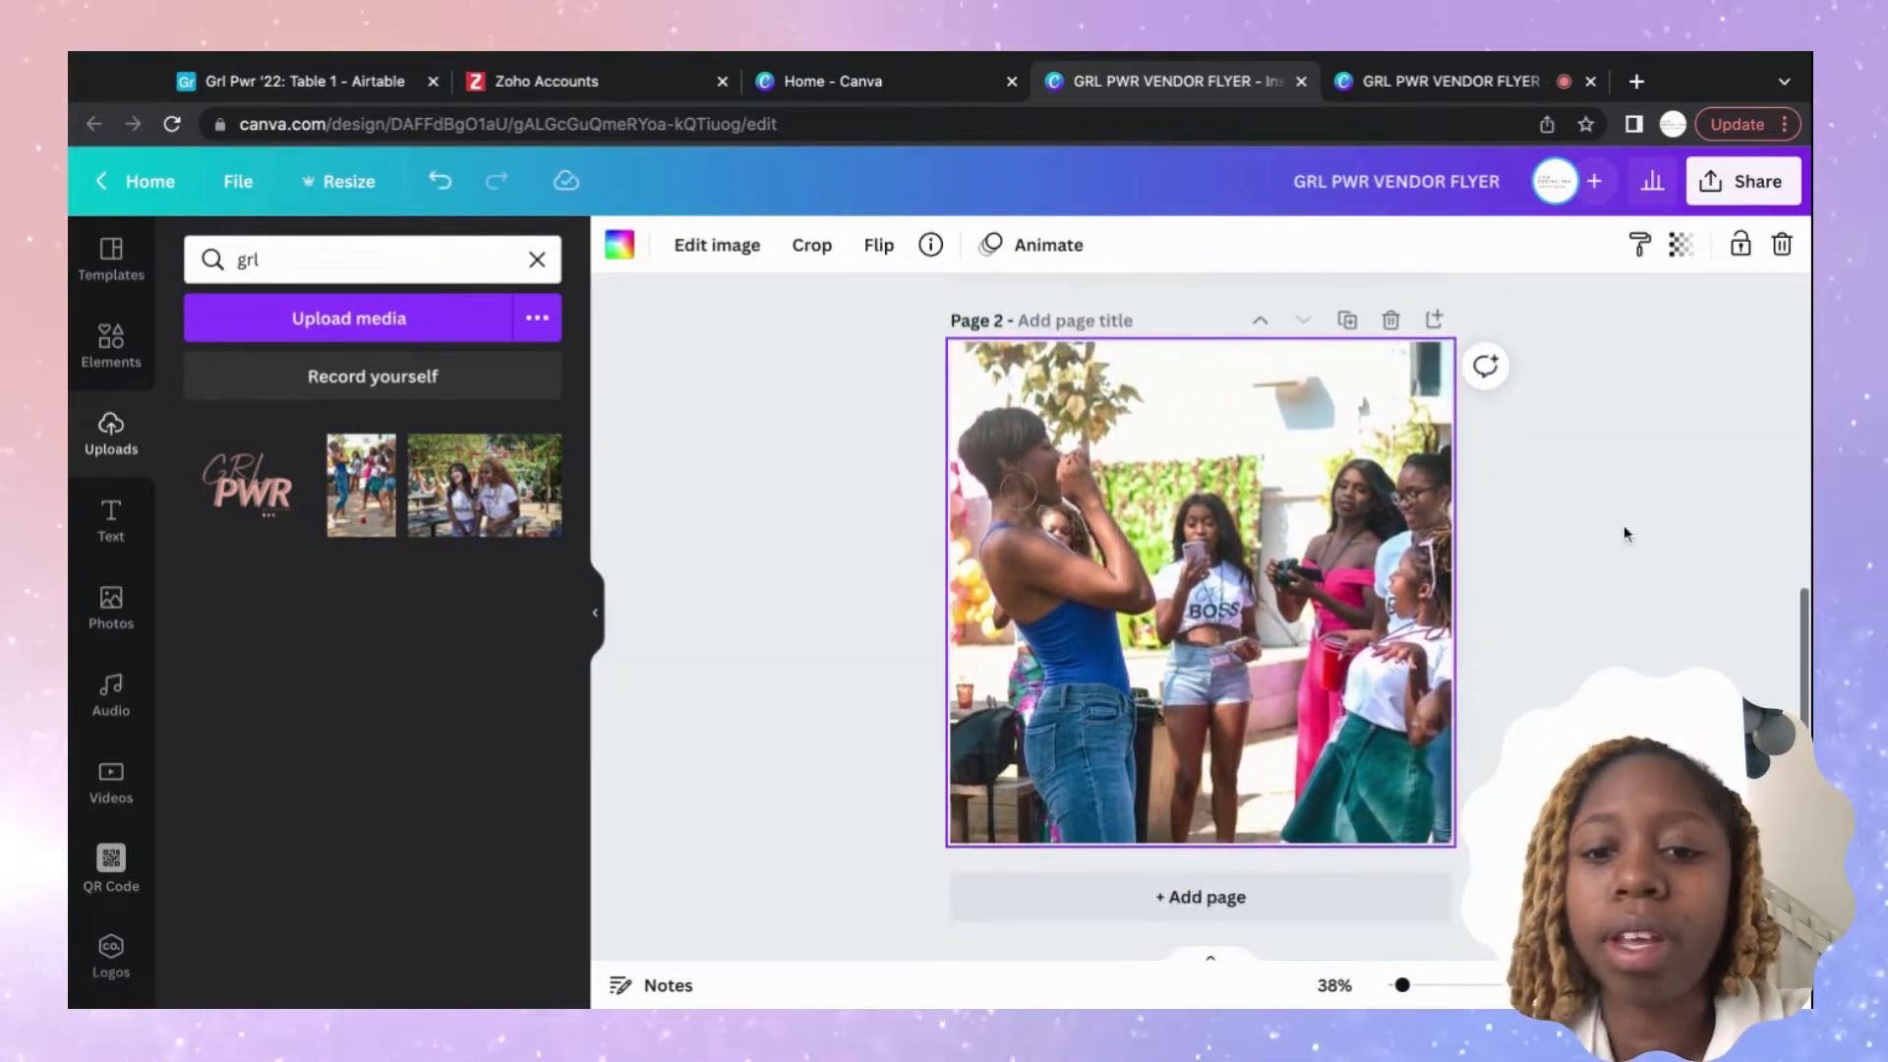
scroll(1625, 525, "up", 2)
left_click(1625, 525)
scroll(1625, 525, "up", 2)
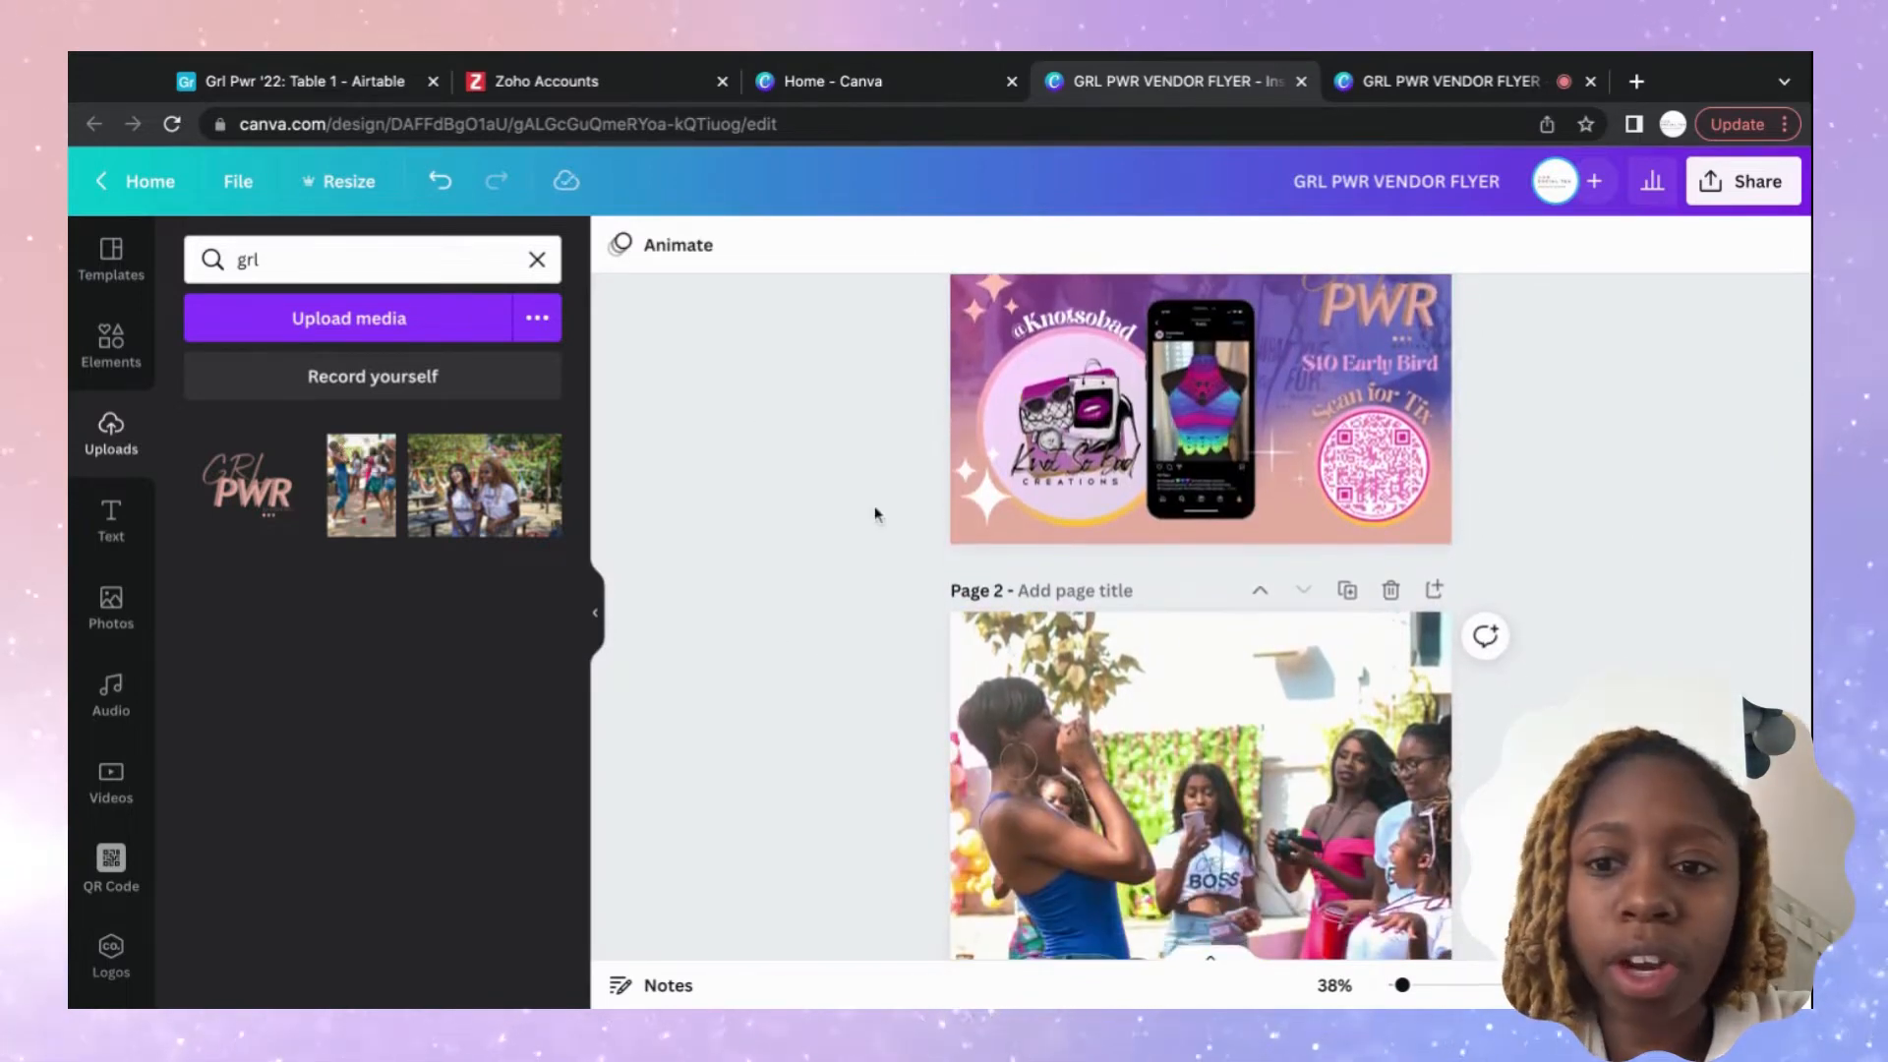
Search the elements for "gradient" and place the soft pink-and-orange gradient image on page 2.
left_click(111, 344)
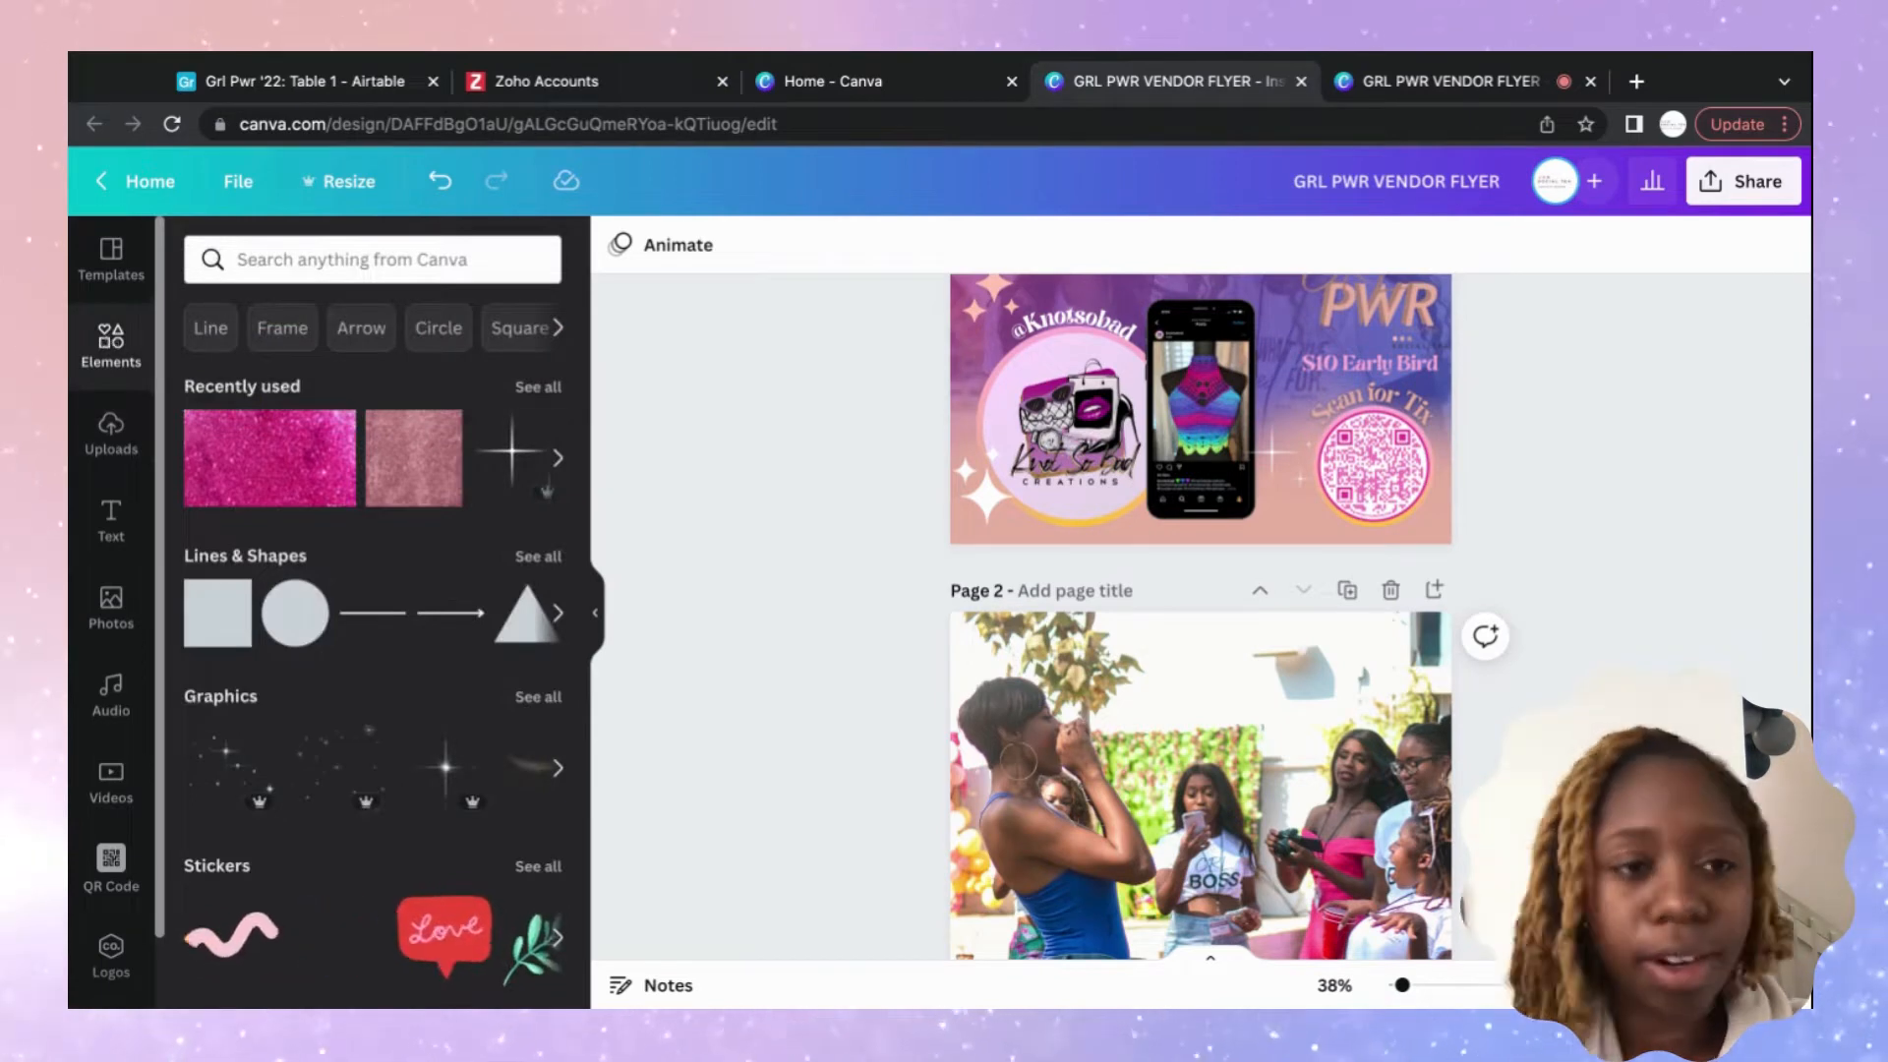
left_click(266, 260)
type("grad")
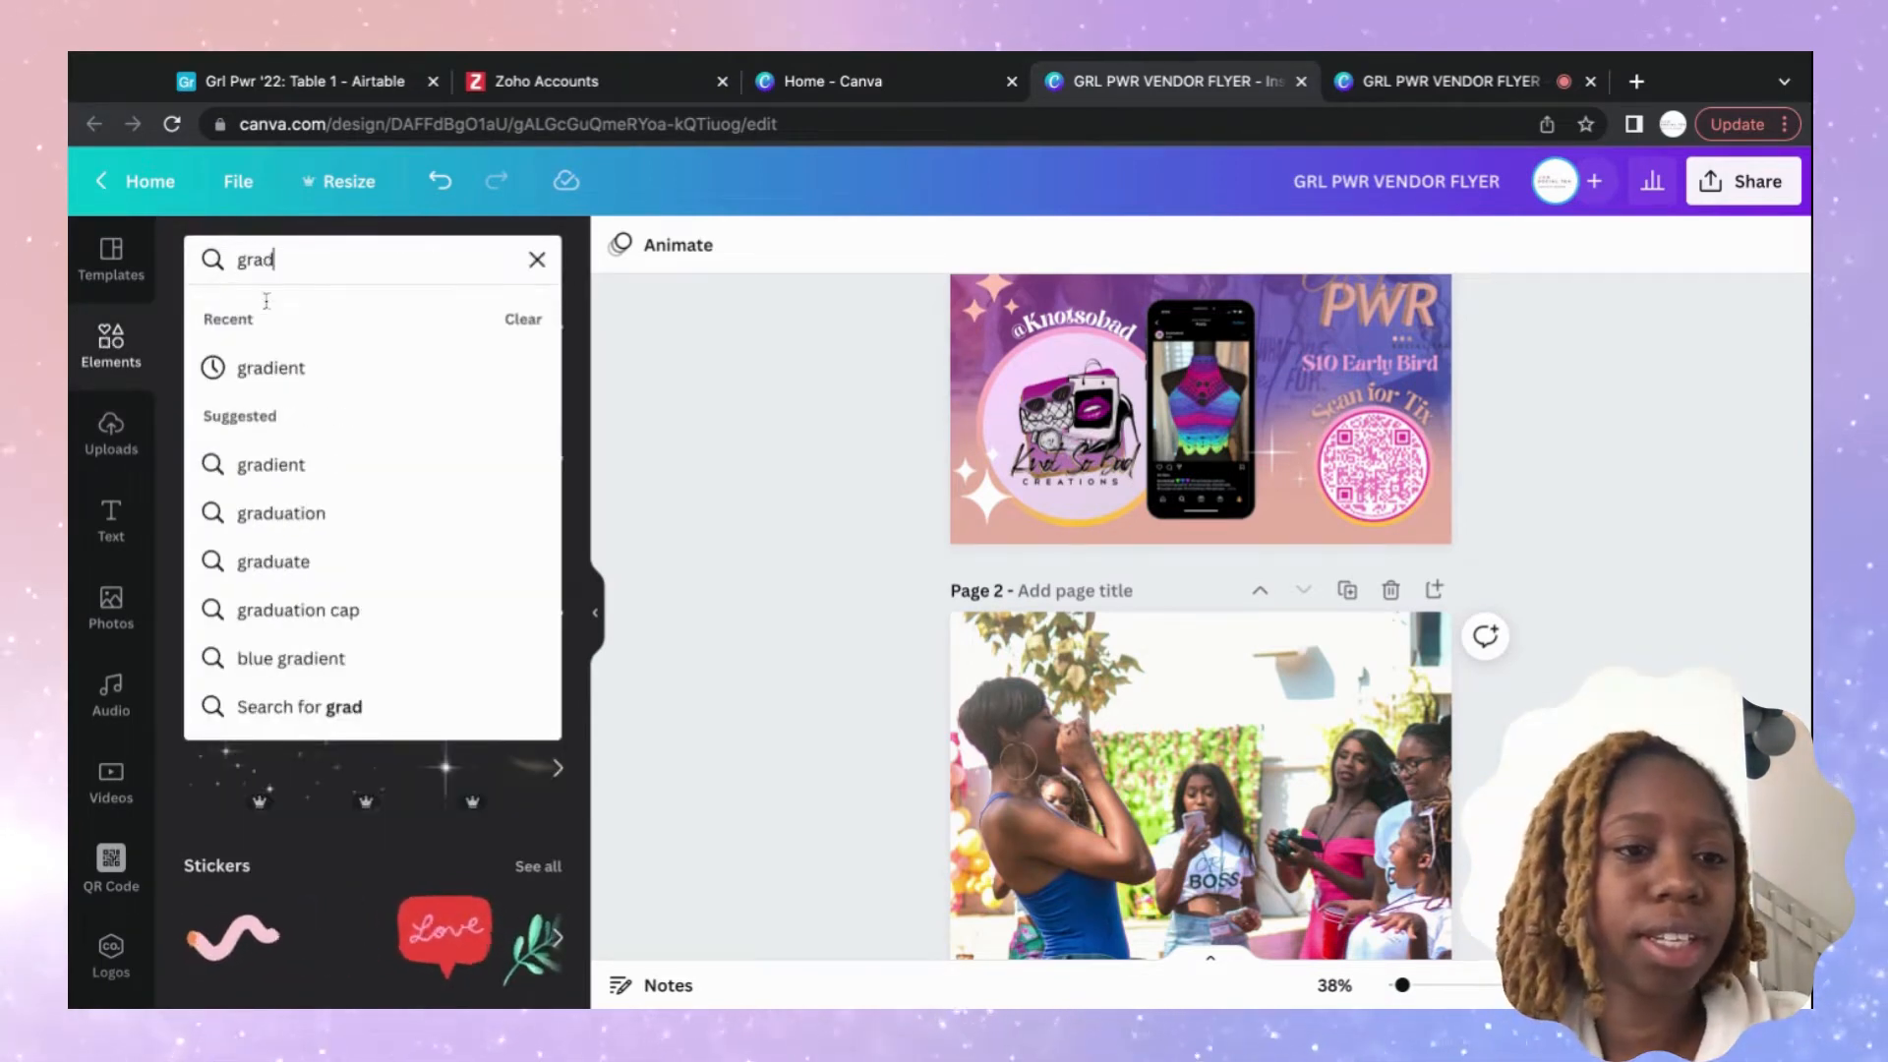
left_click(261, 370)
scroll(356, 757, "down", 1)
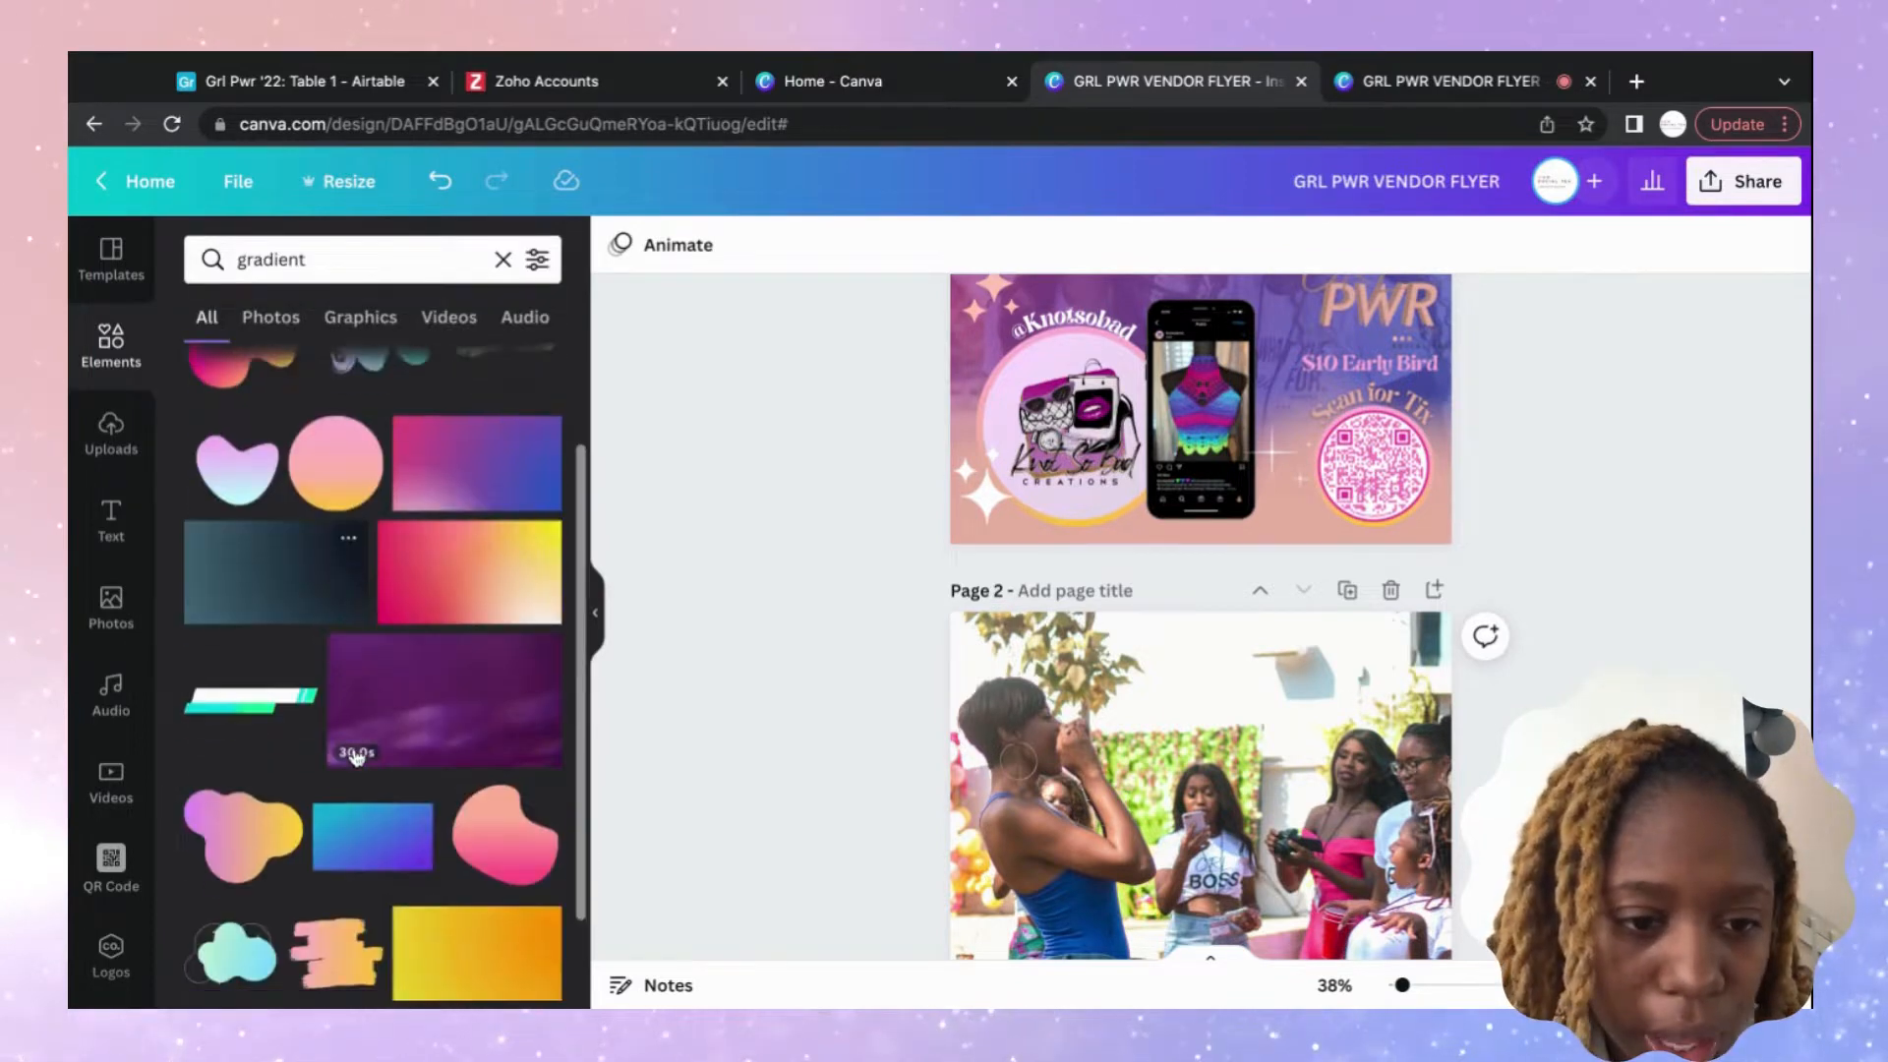
scroll(344, 773, "down", 3)
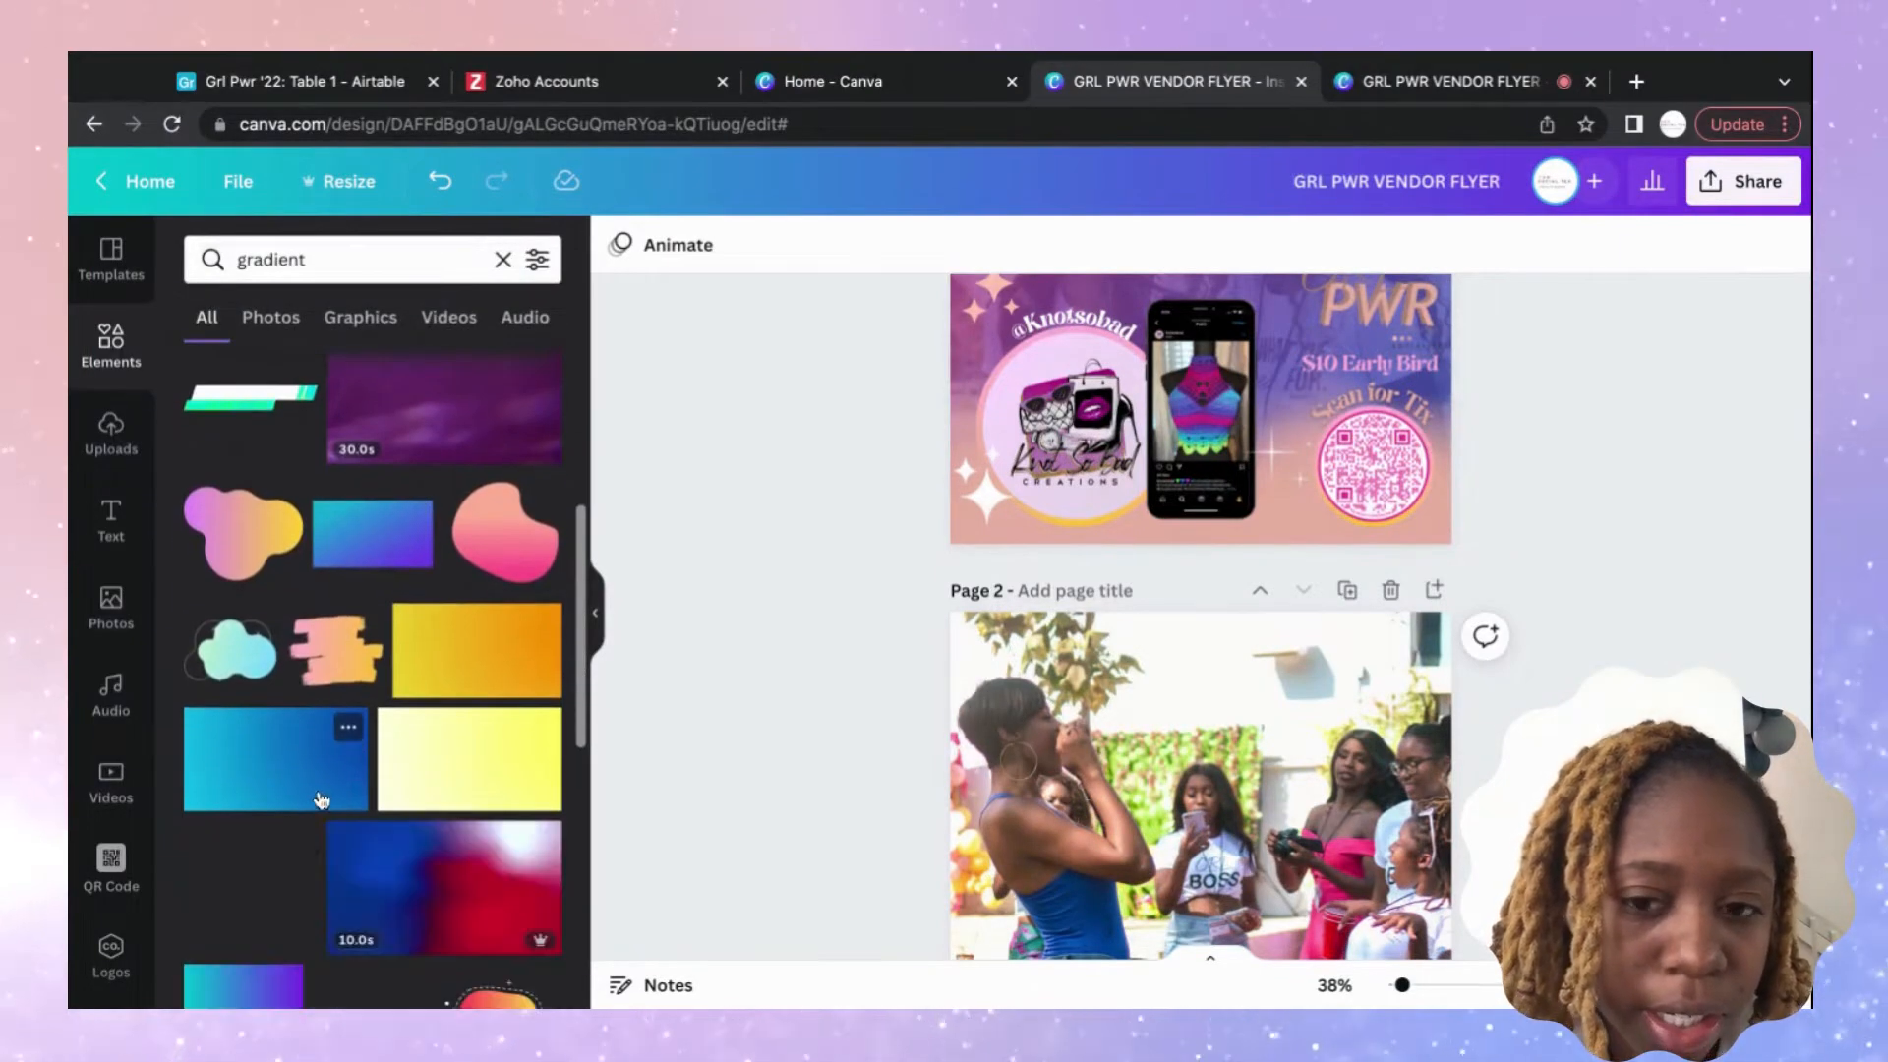
scroll(322, 798, "down", 5)
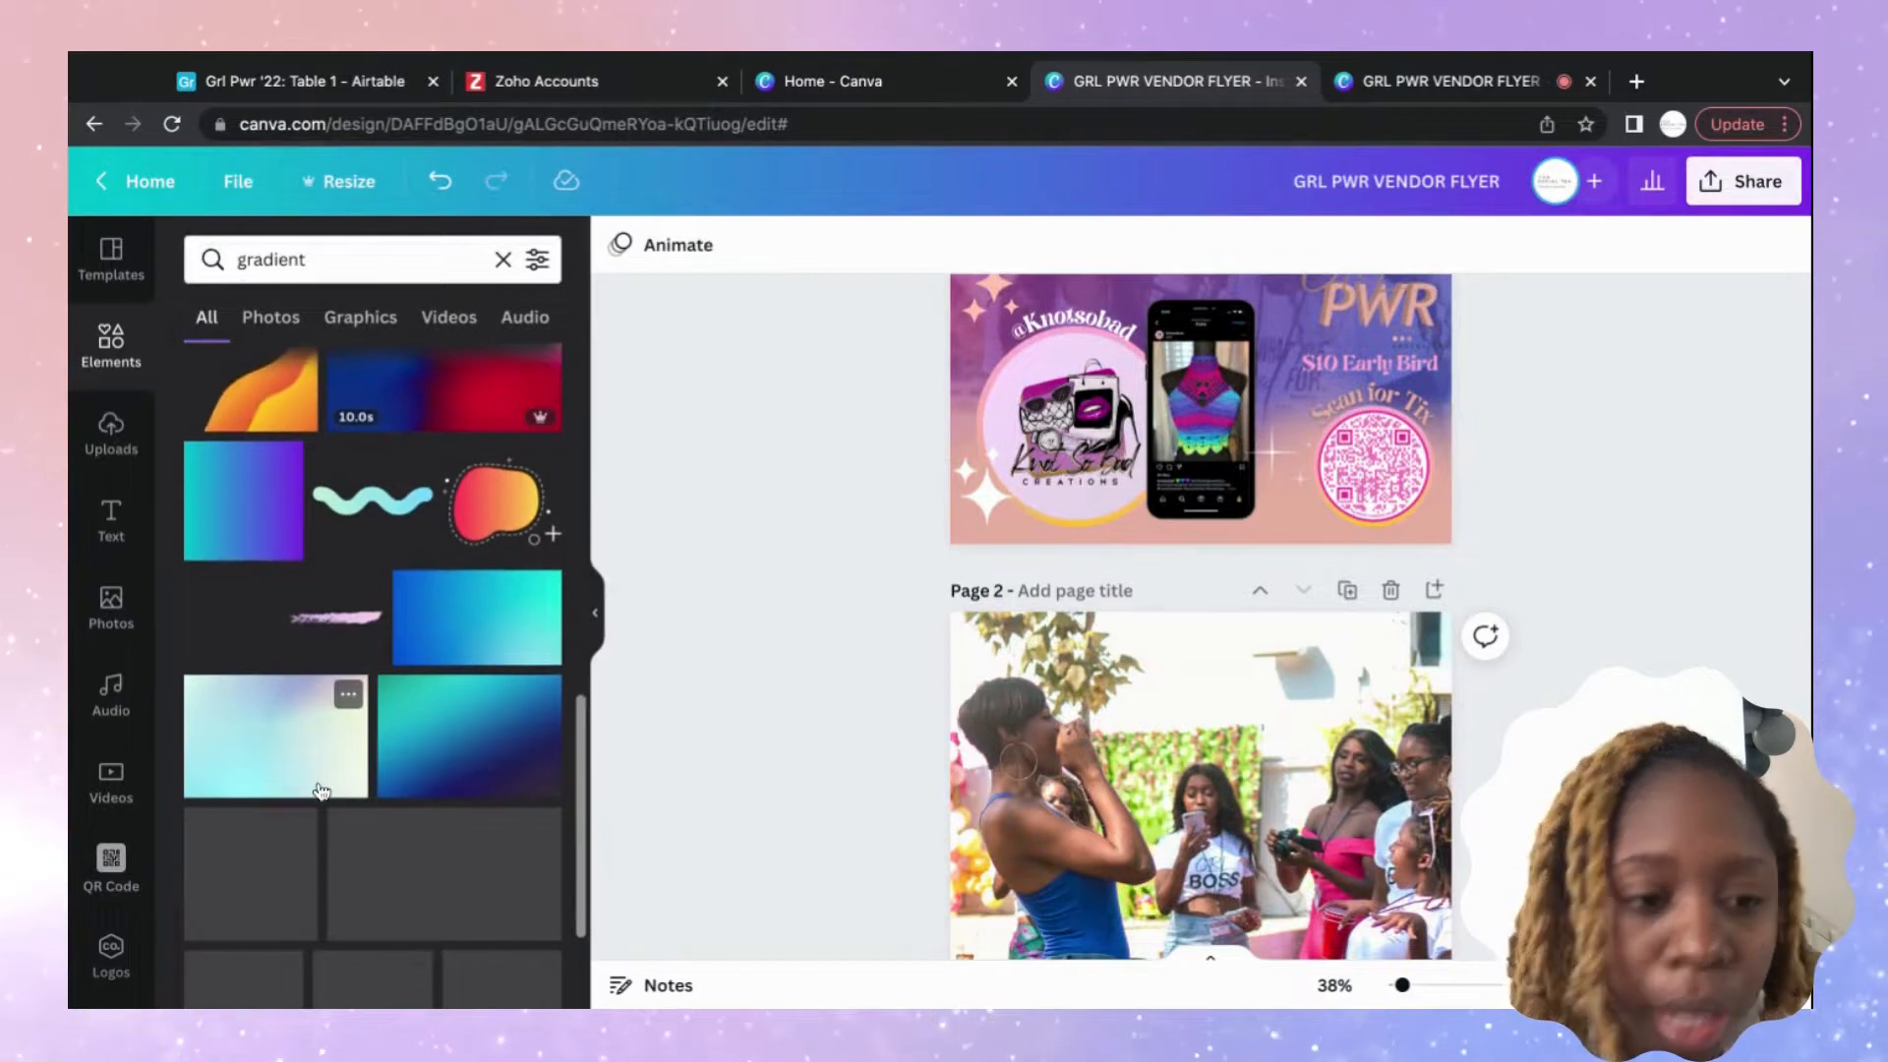
scroll(322, 792, "down", 2)
scroll(374, 669, "down", 1)
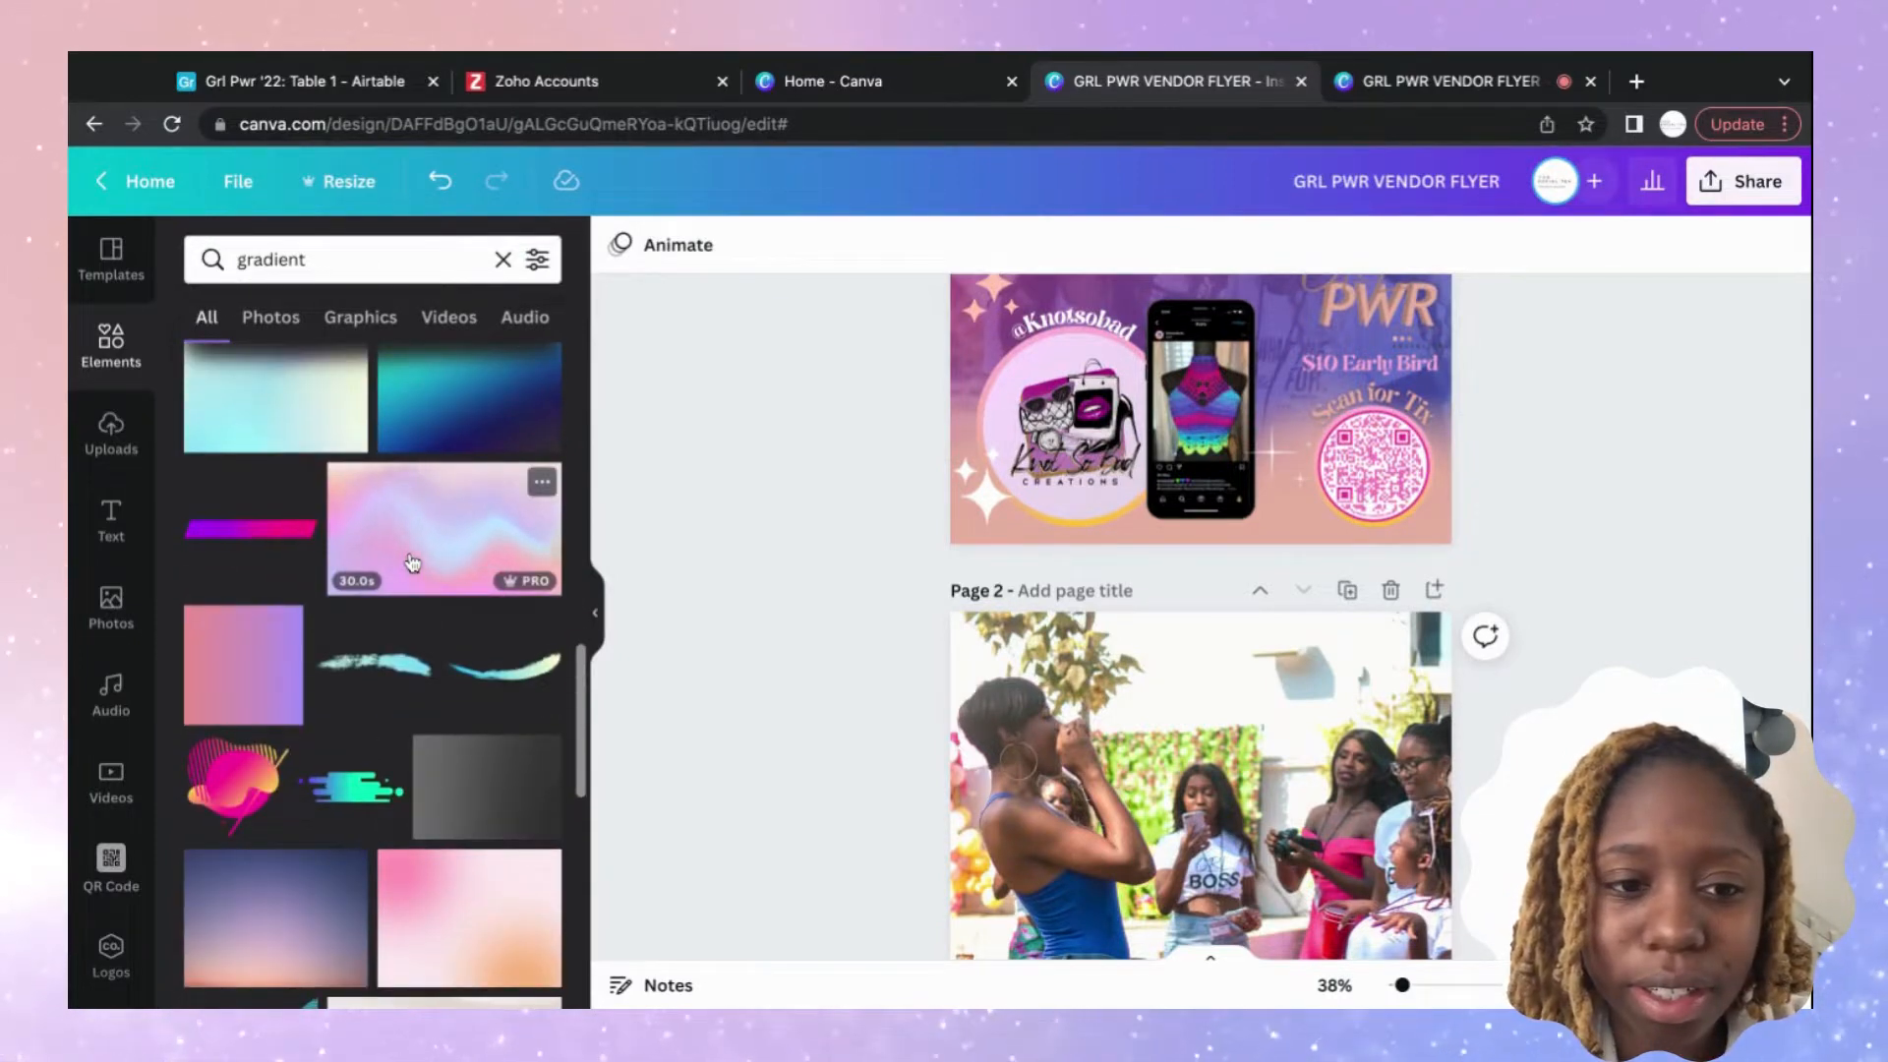
scroll(411, 766, "down", 1)
left_click(413, 767)
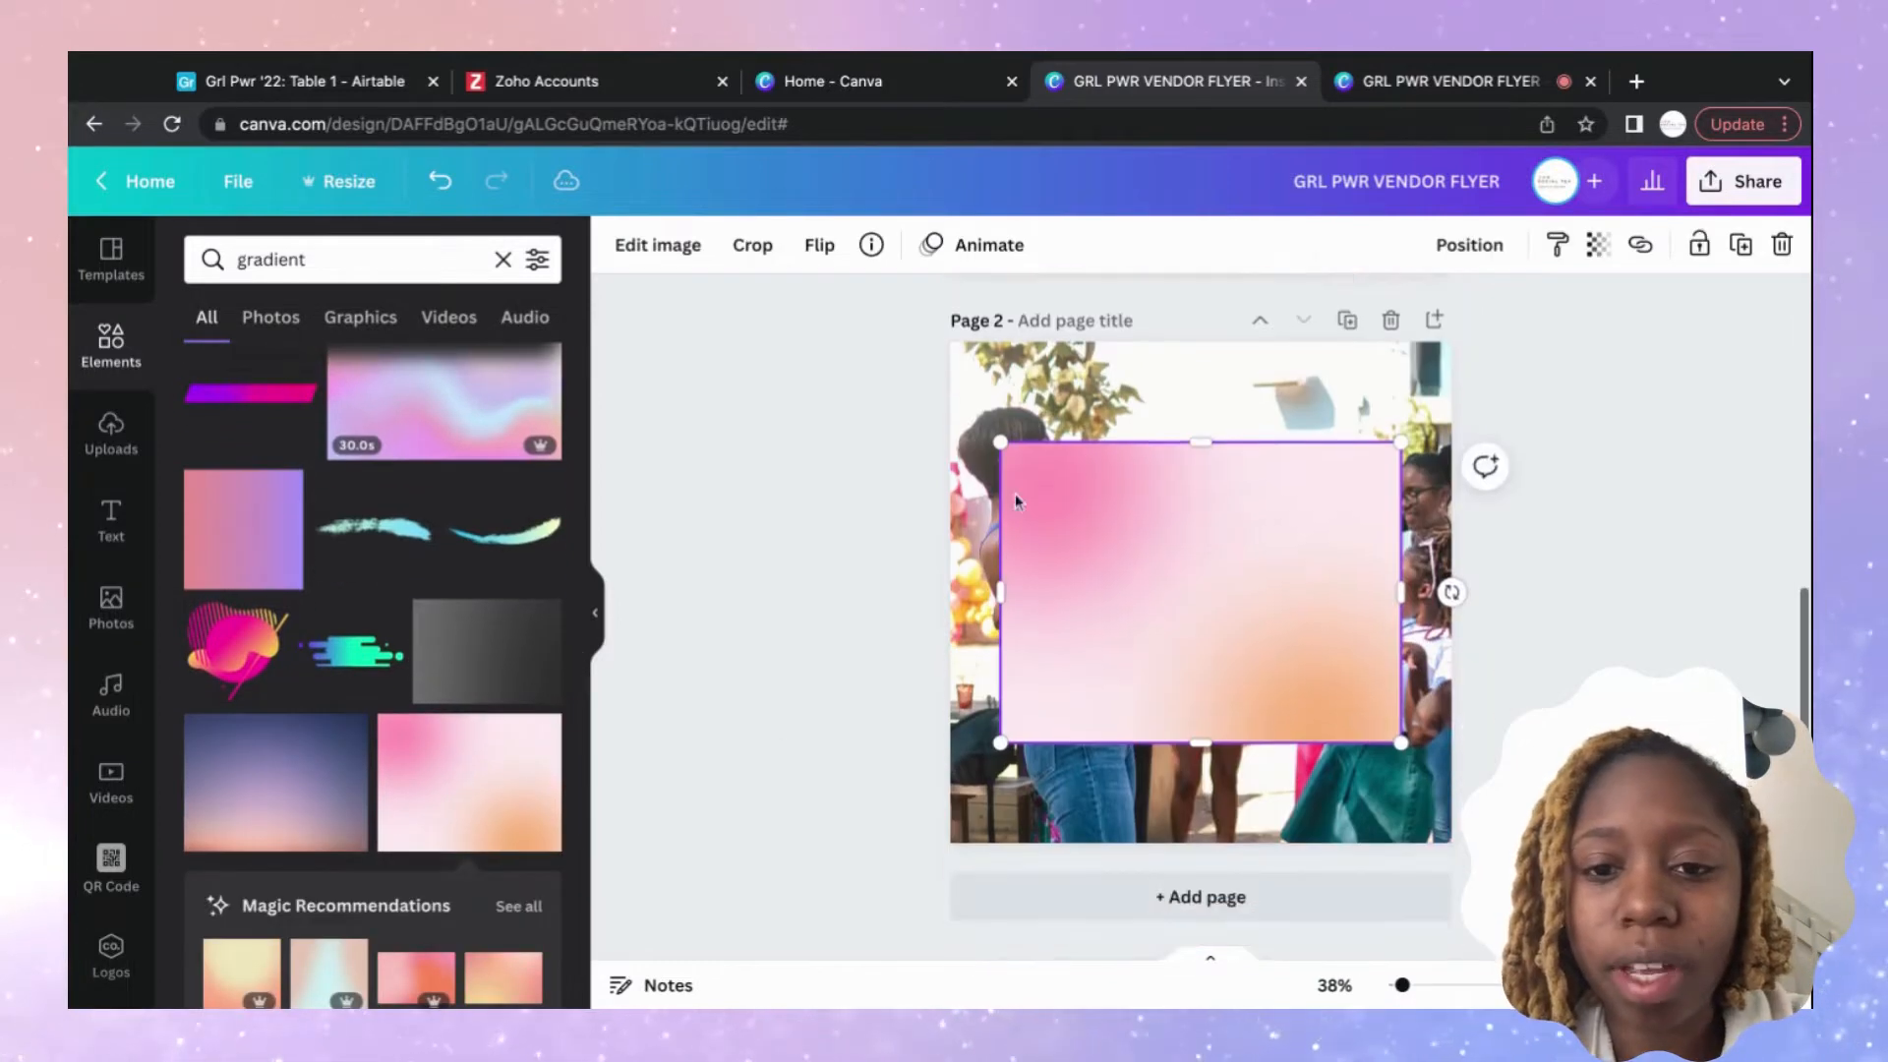
Enlarge the pink-and-orange gradient until it covers all of page 2 as its background.
left_click_drag(1004, 442, 906, 372)
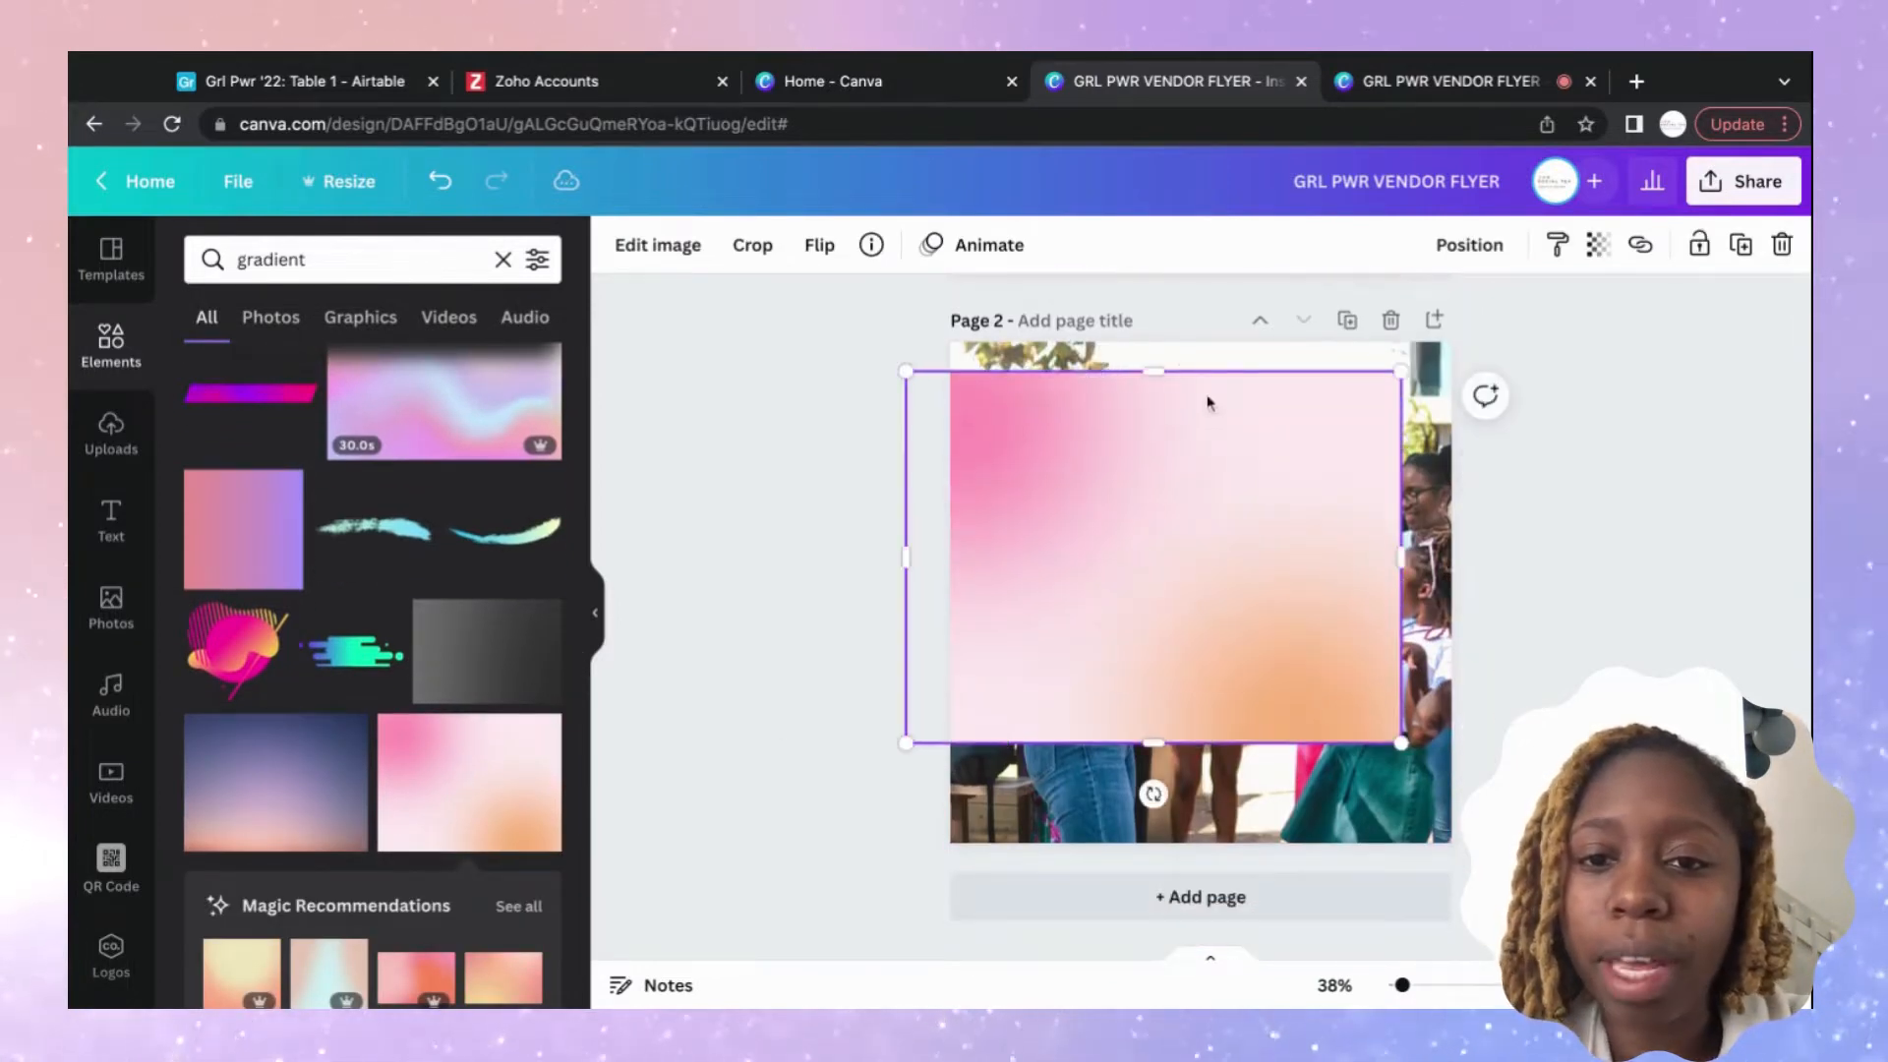
left_click_drag(1169, 373, 1170, 323)
left_click_drag(1405, 531, 1524, 531)
left_click_drag(1218, 744, 1218, 852)
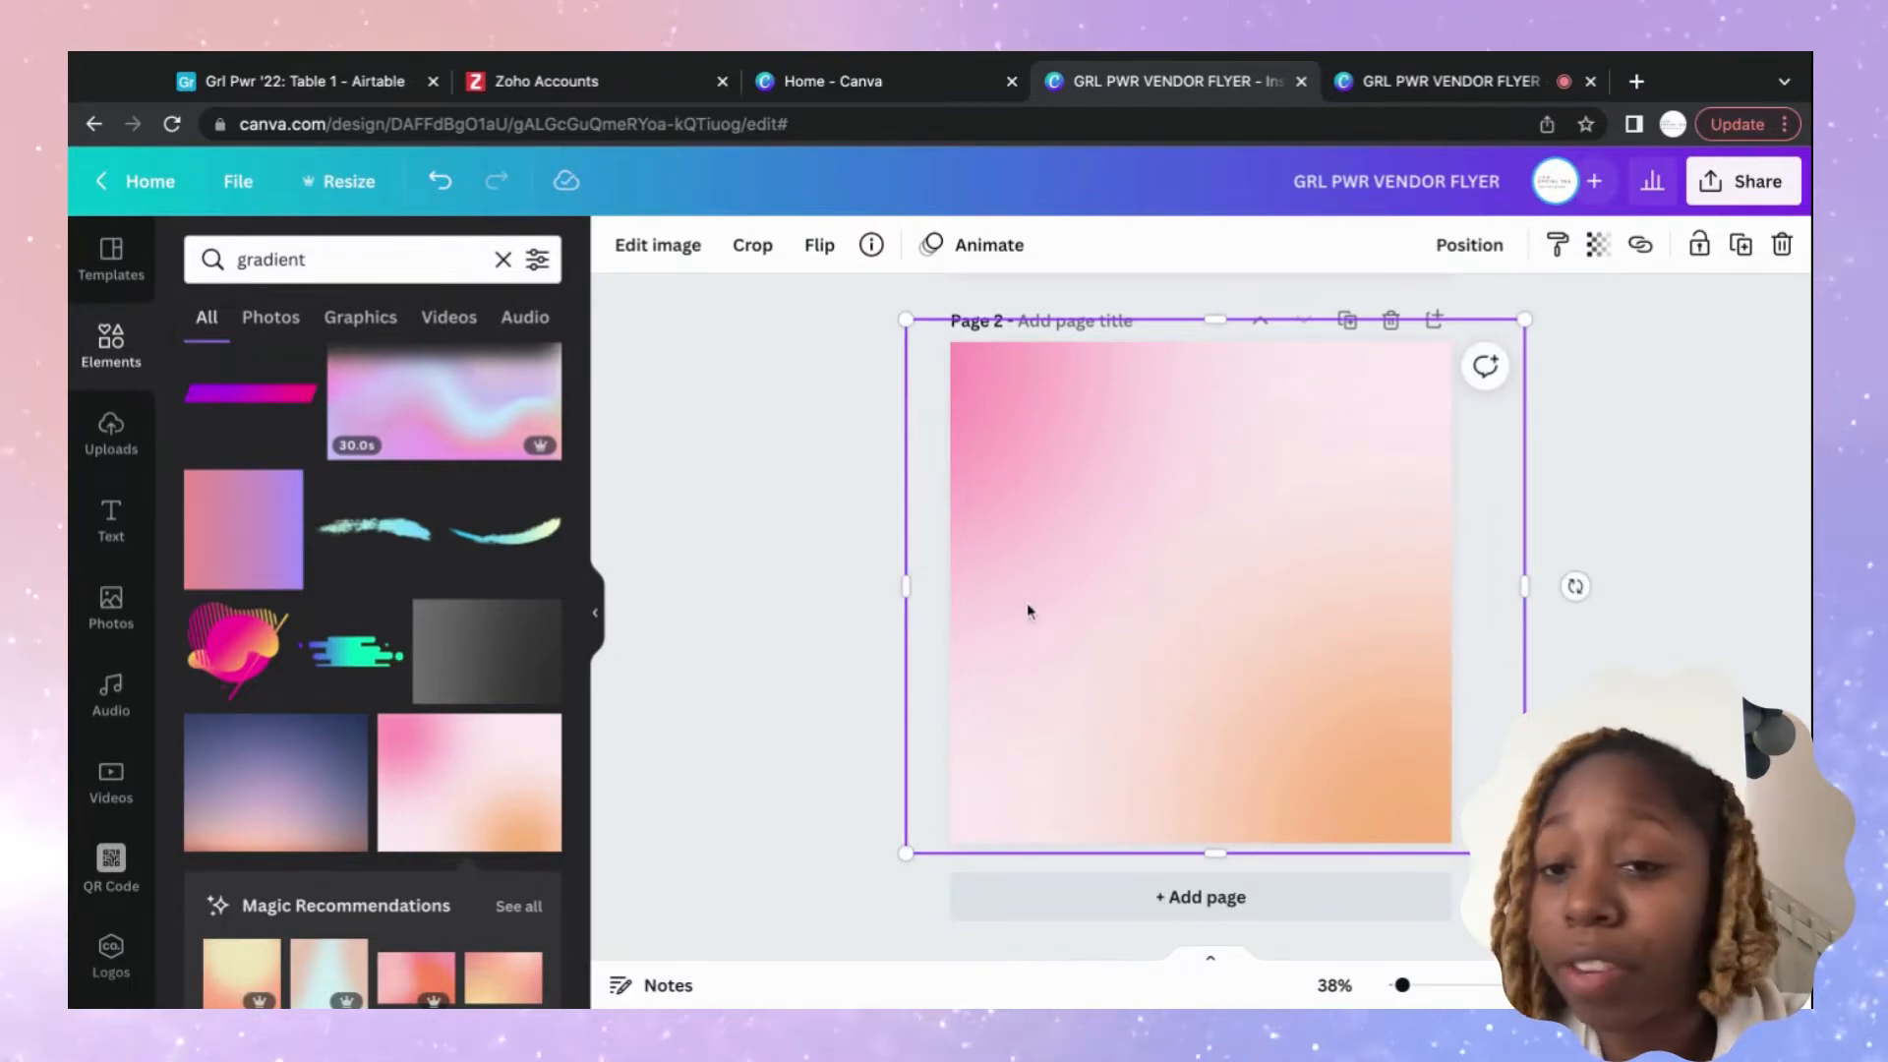
left_click(1572, 414)
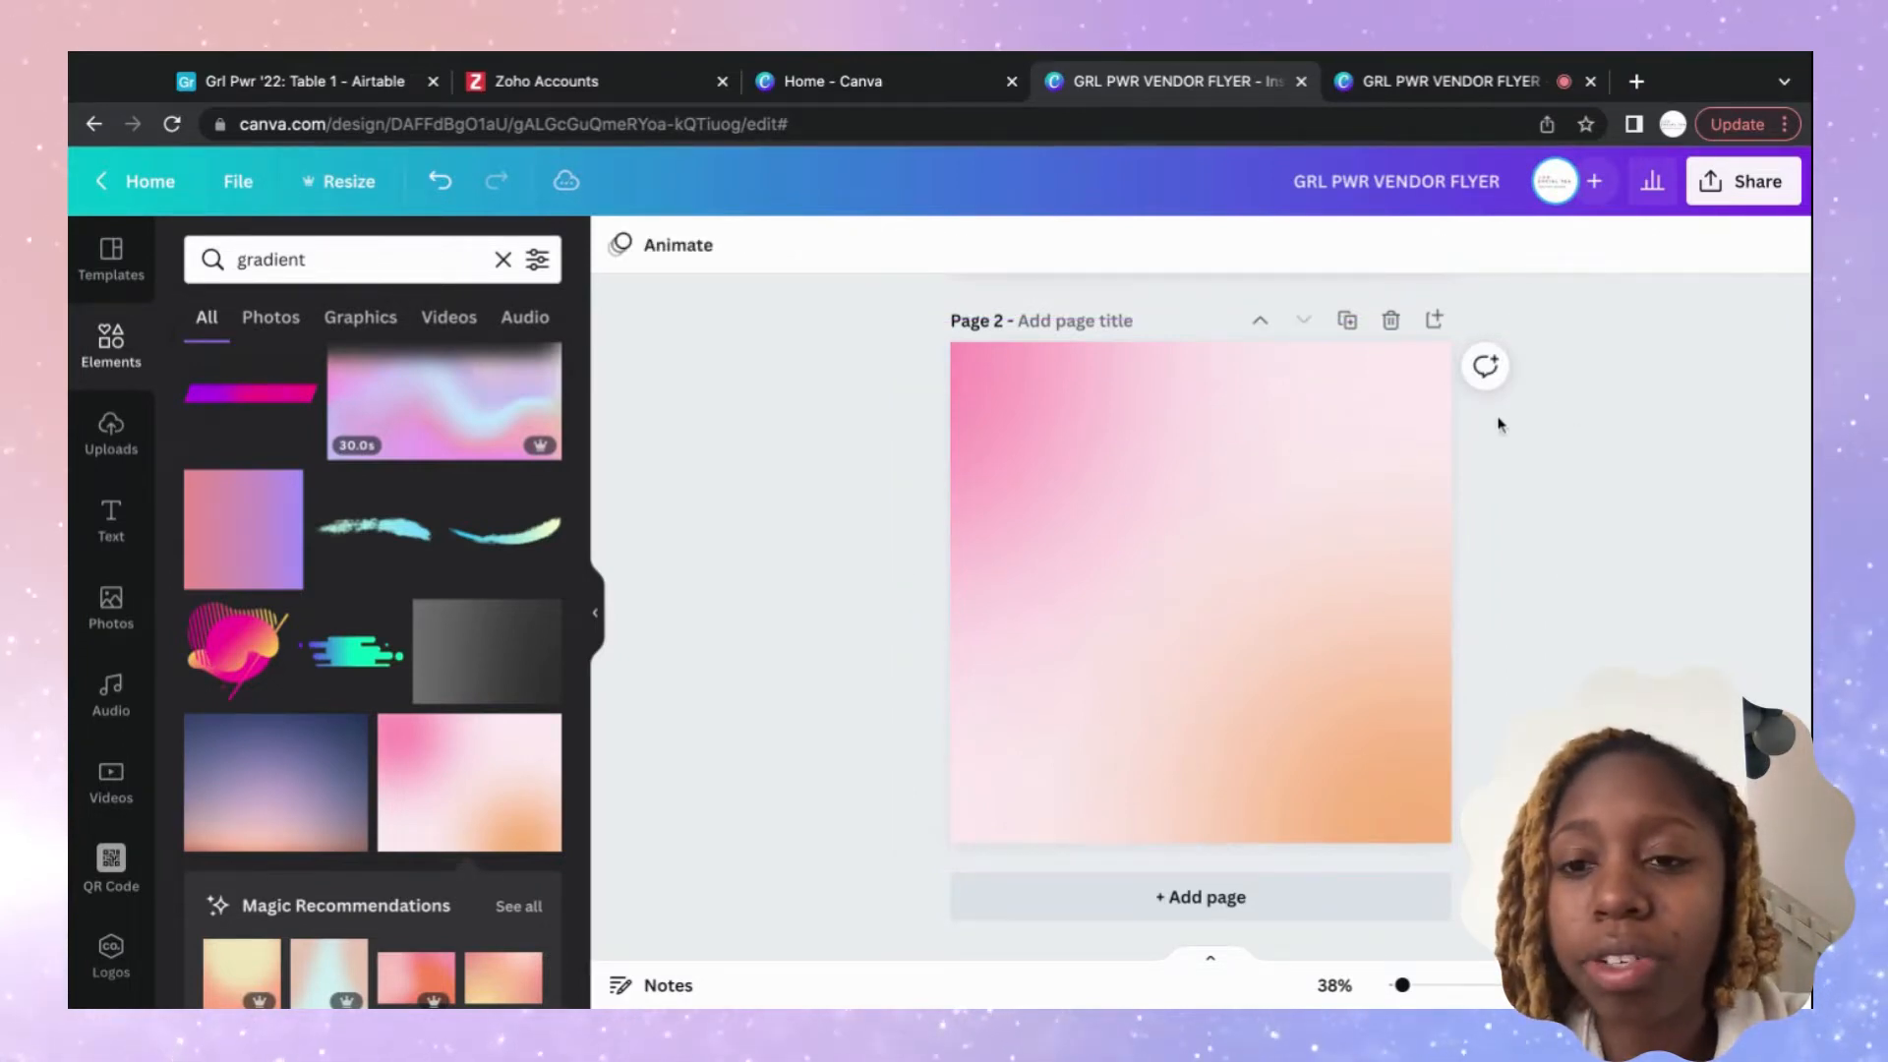
Set the transparency of the gradient background on page 2 to 21.
left_click(1373, 451)
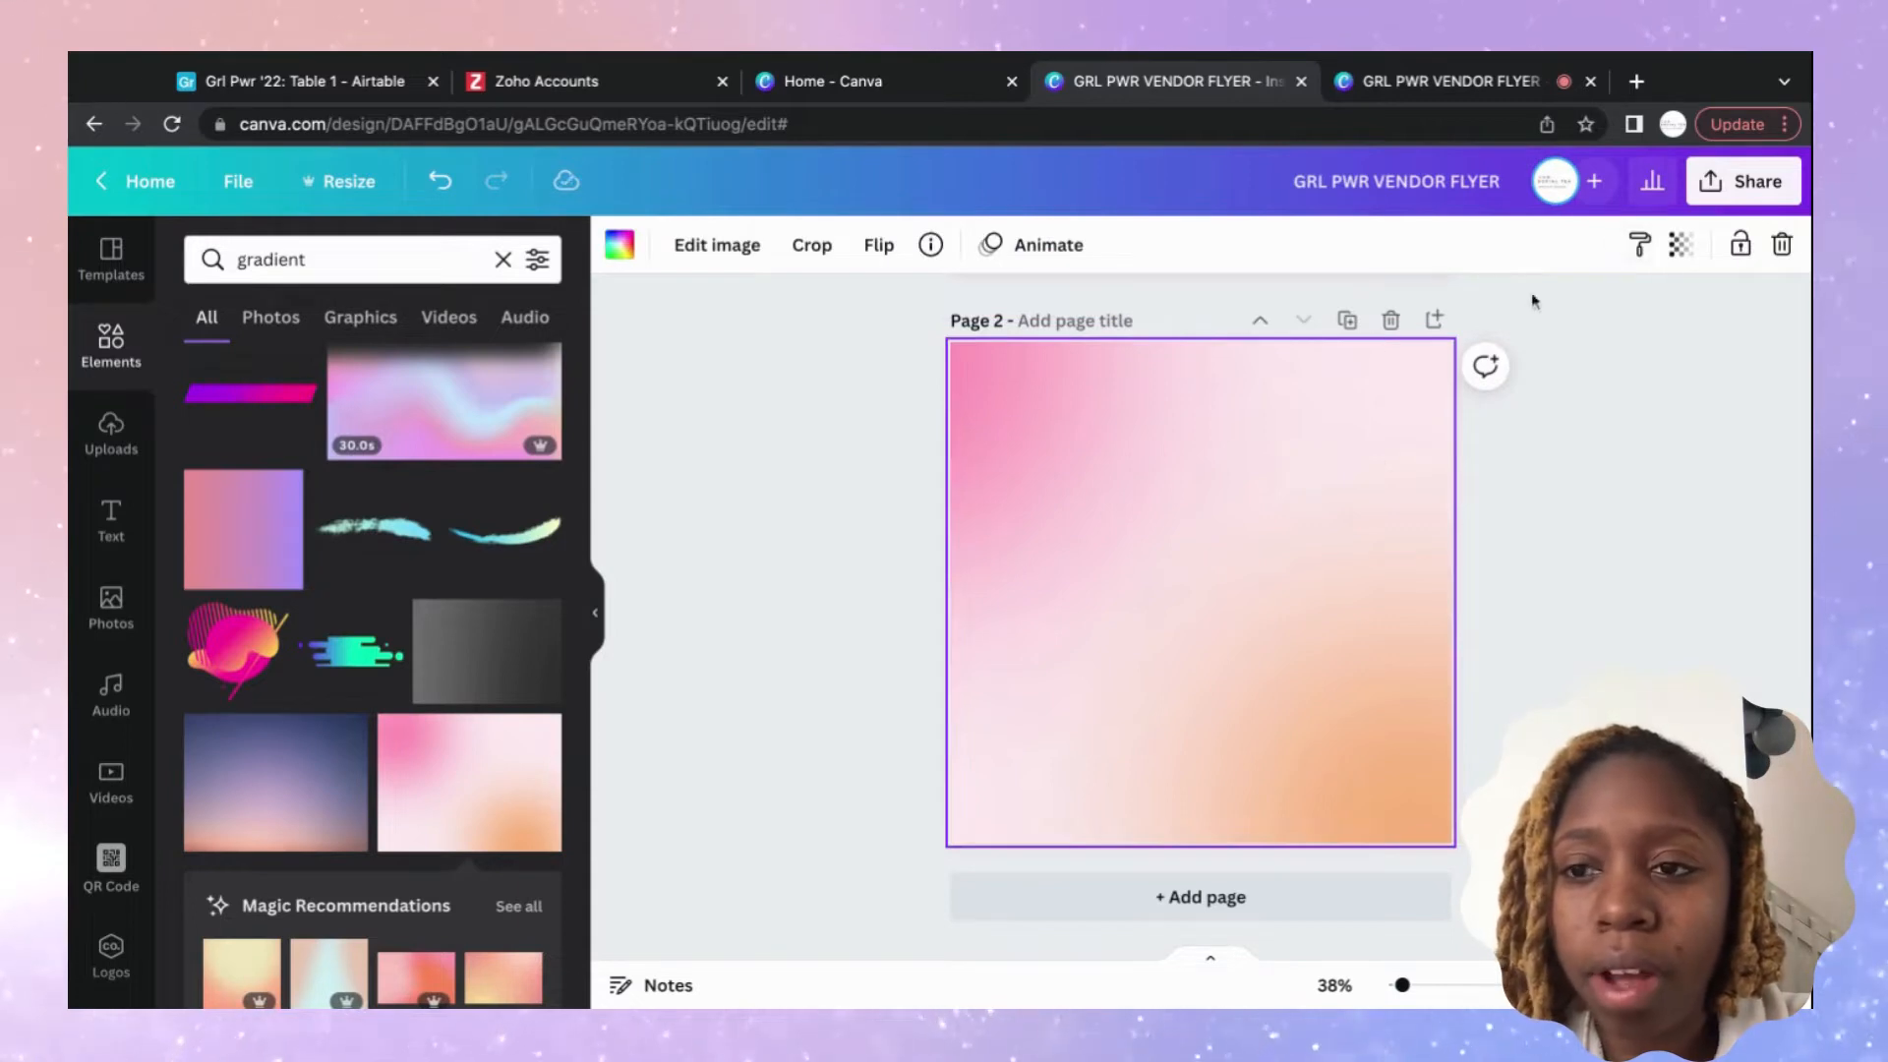
left_click(1682, 245)
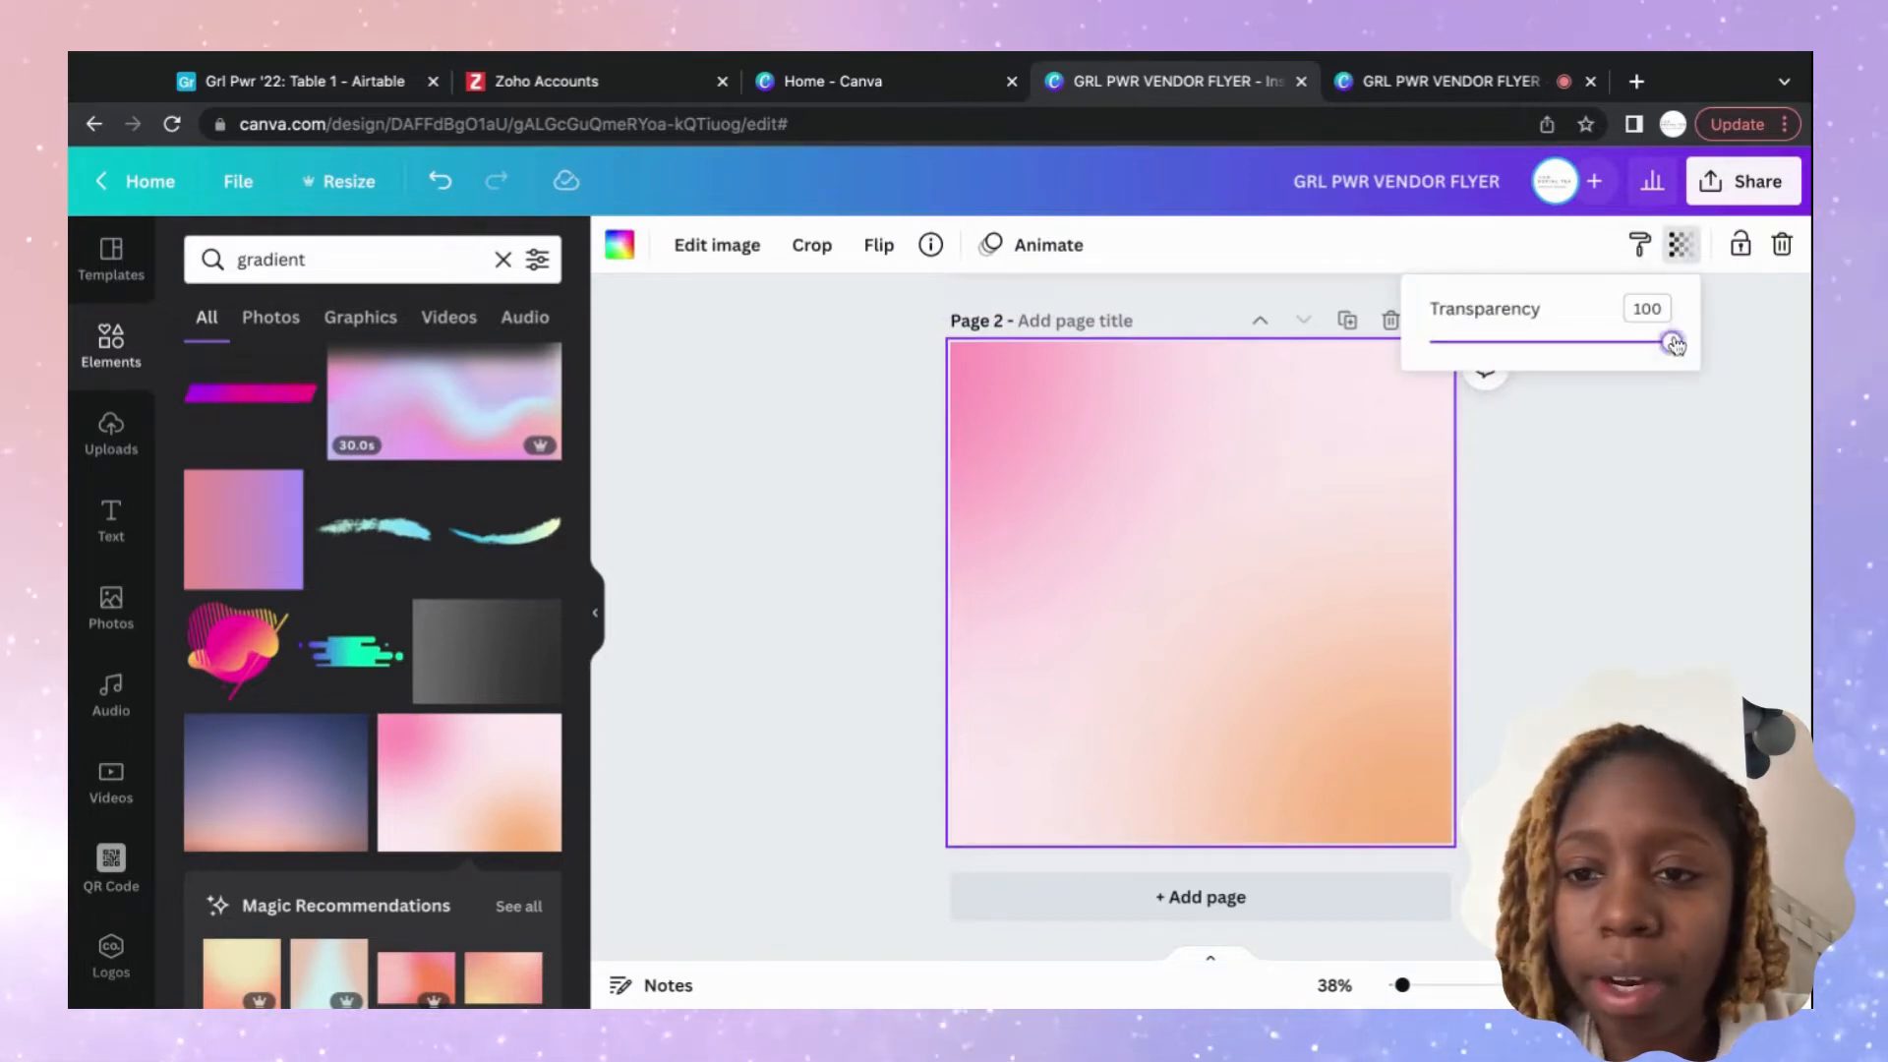
left_click_drag(1672, 343, 1480, 342)
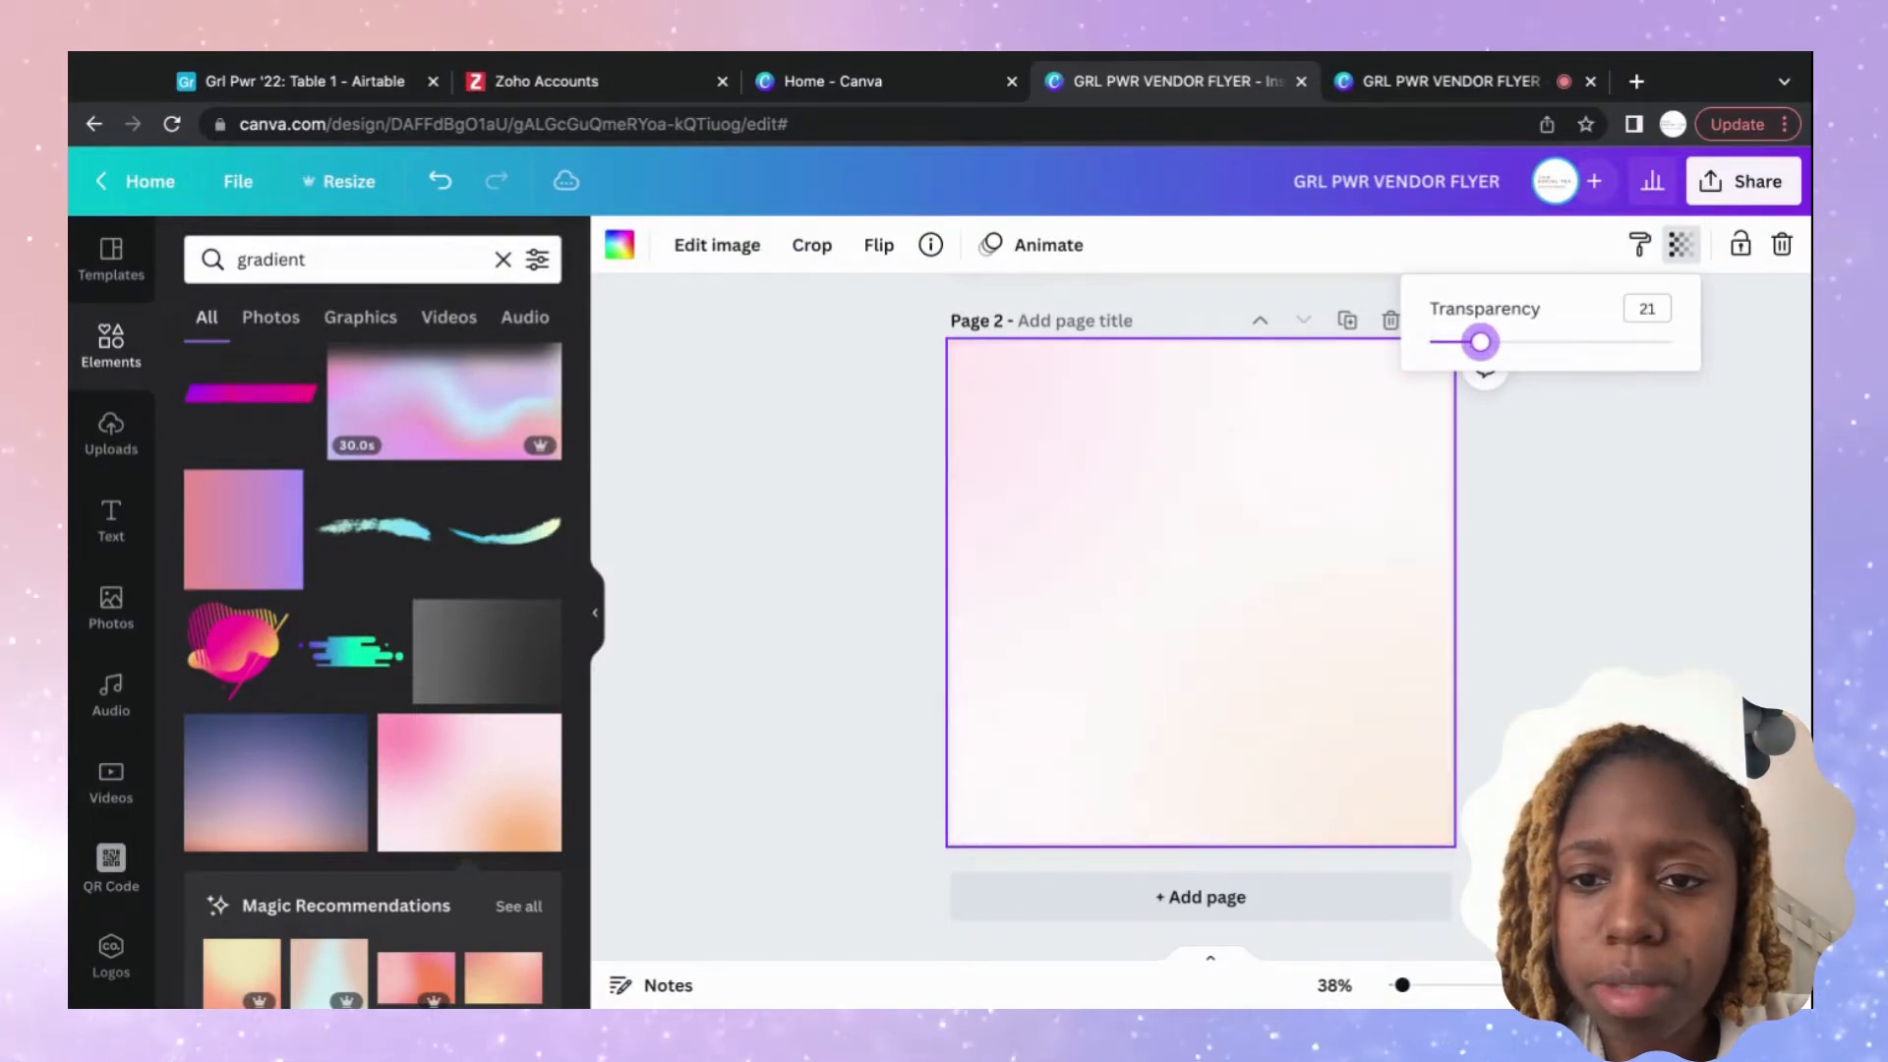
left_click(1274, 435)
left_click(1686, 422)
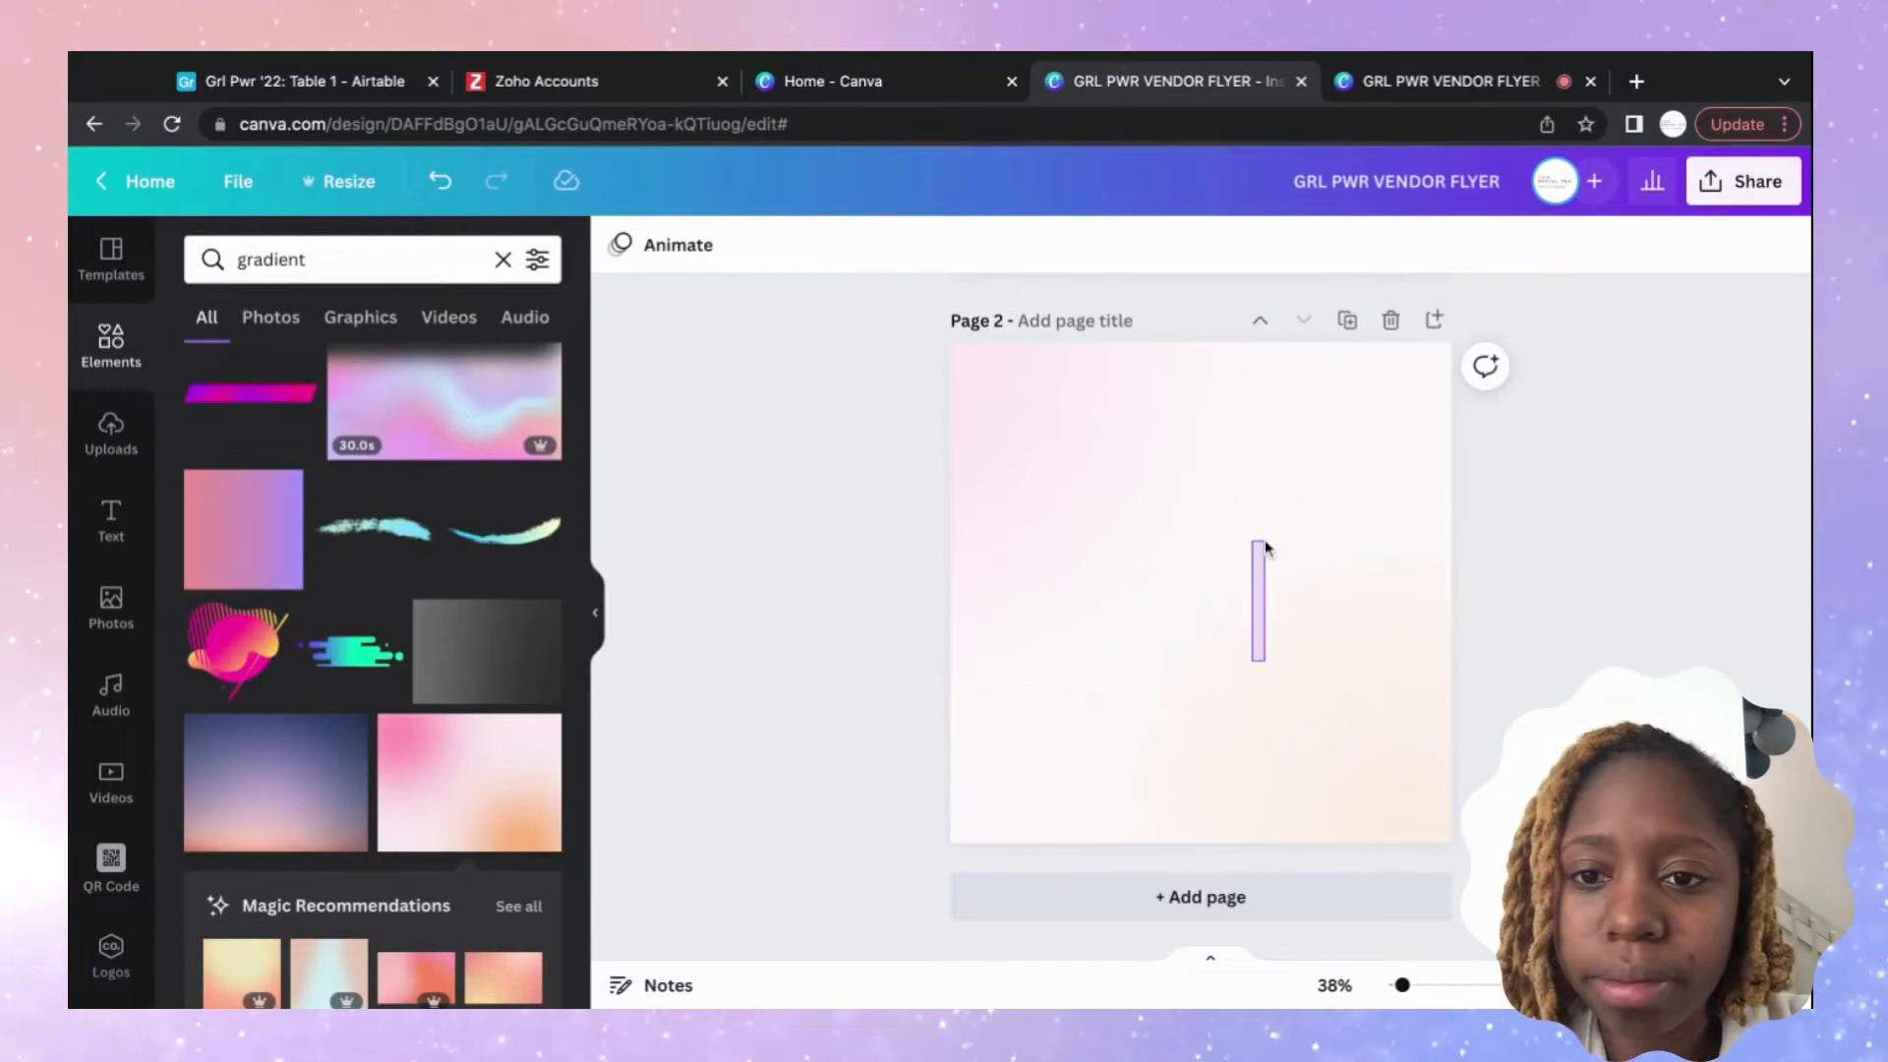
Undo the gradient's transparency change and its placement as page 2's background.
left_click(442, 186)
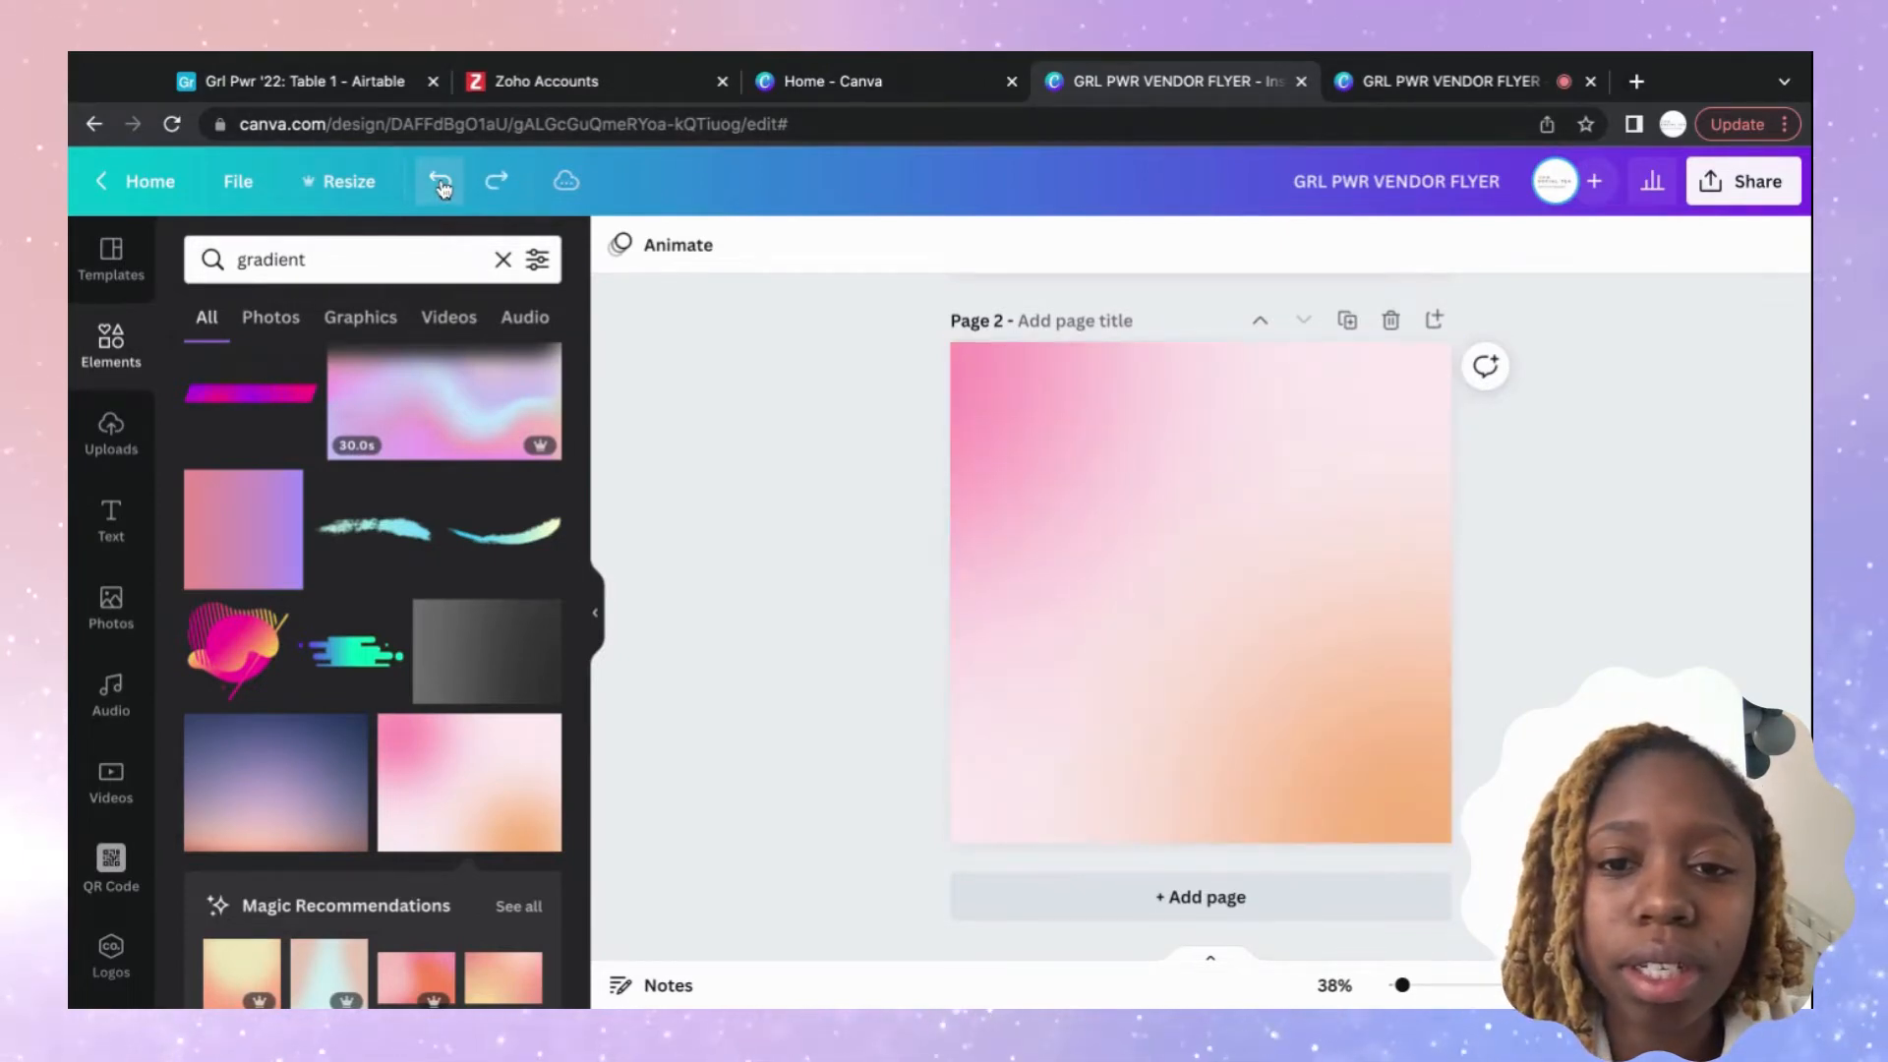
left_click(441, 185)
Stretch the gradient down until it covers all of page 2 and set its transparency to 75.
left_click(1136, 411)
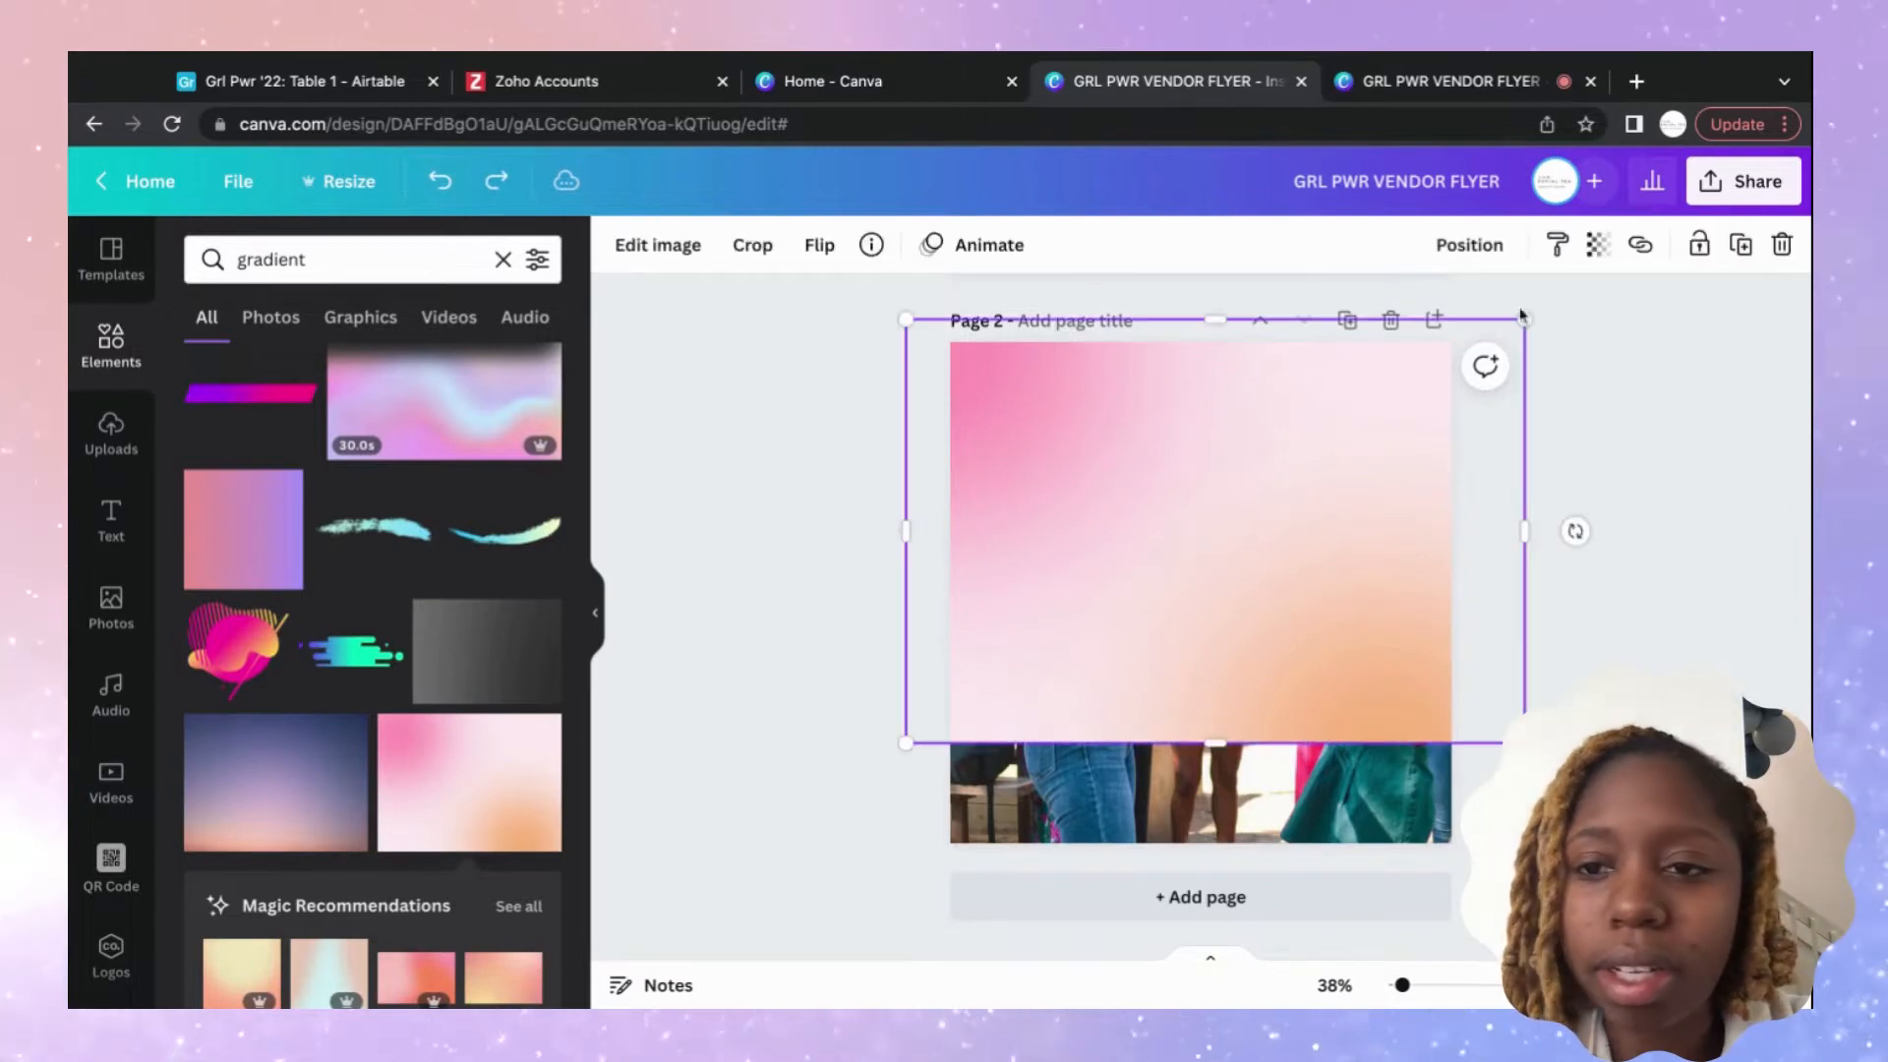
left_click(1592, 254)
mouse_move(1591, 344)
left_mouse_down()
mouse_move(1417, 343)
mouse_move(1475, 343)
left_mouse_up()
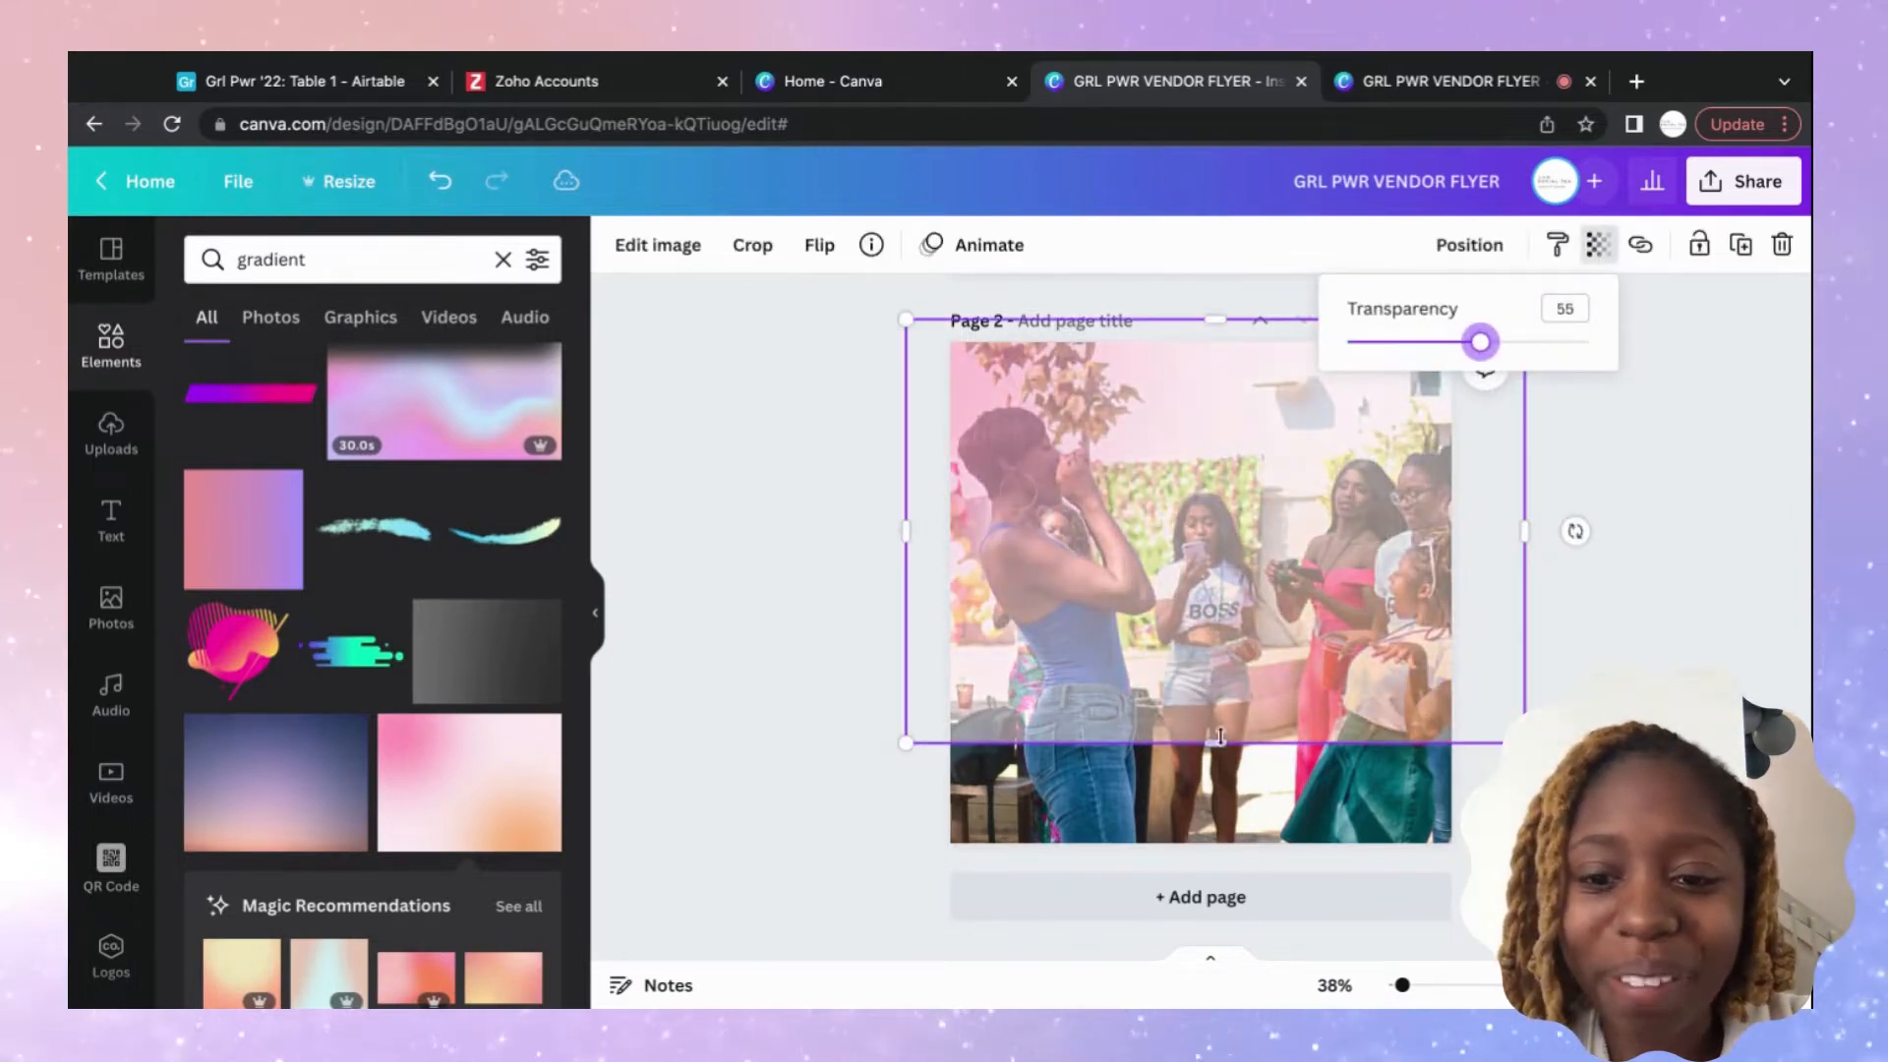
left_click_drag(1228, 737, 1216, 855)
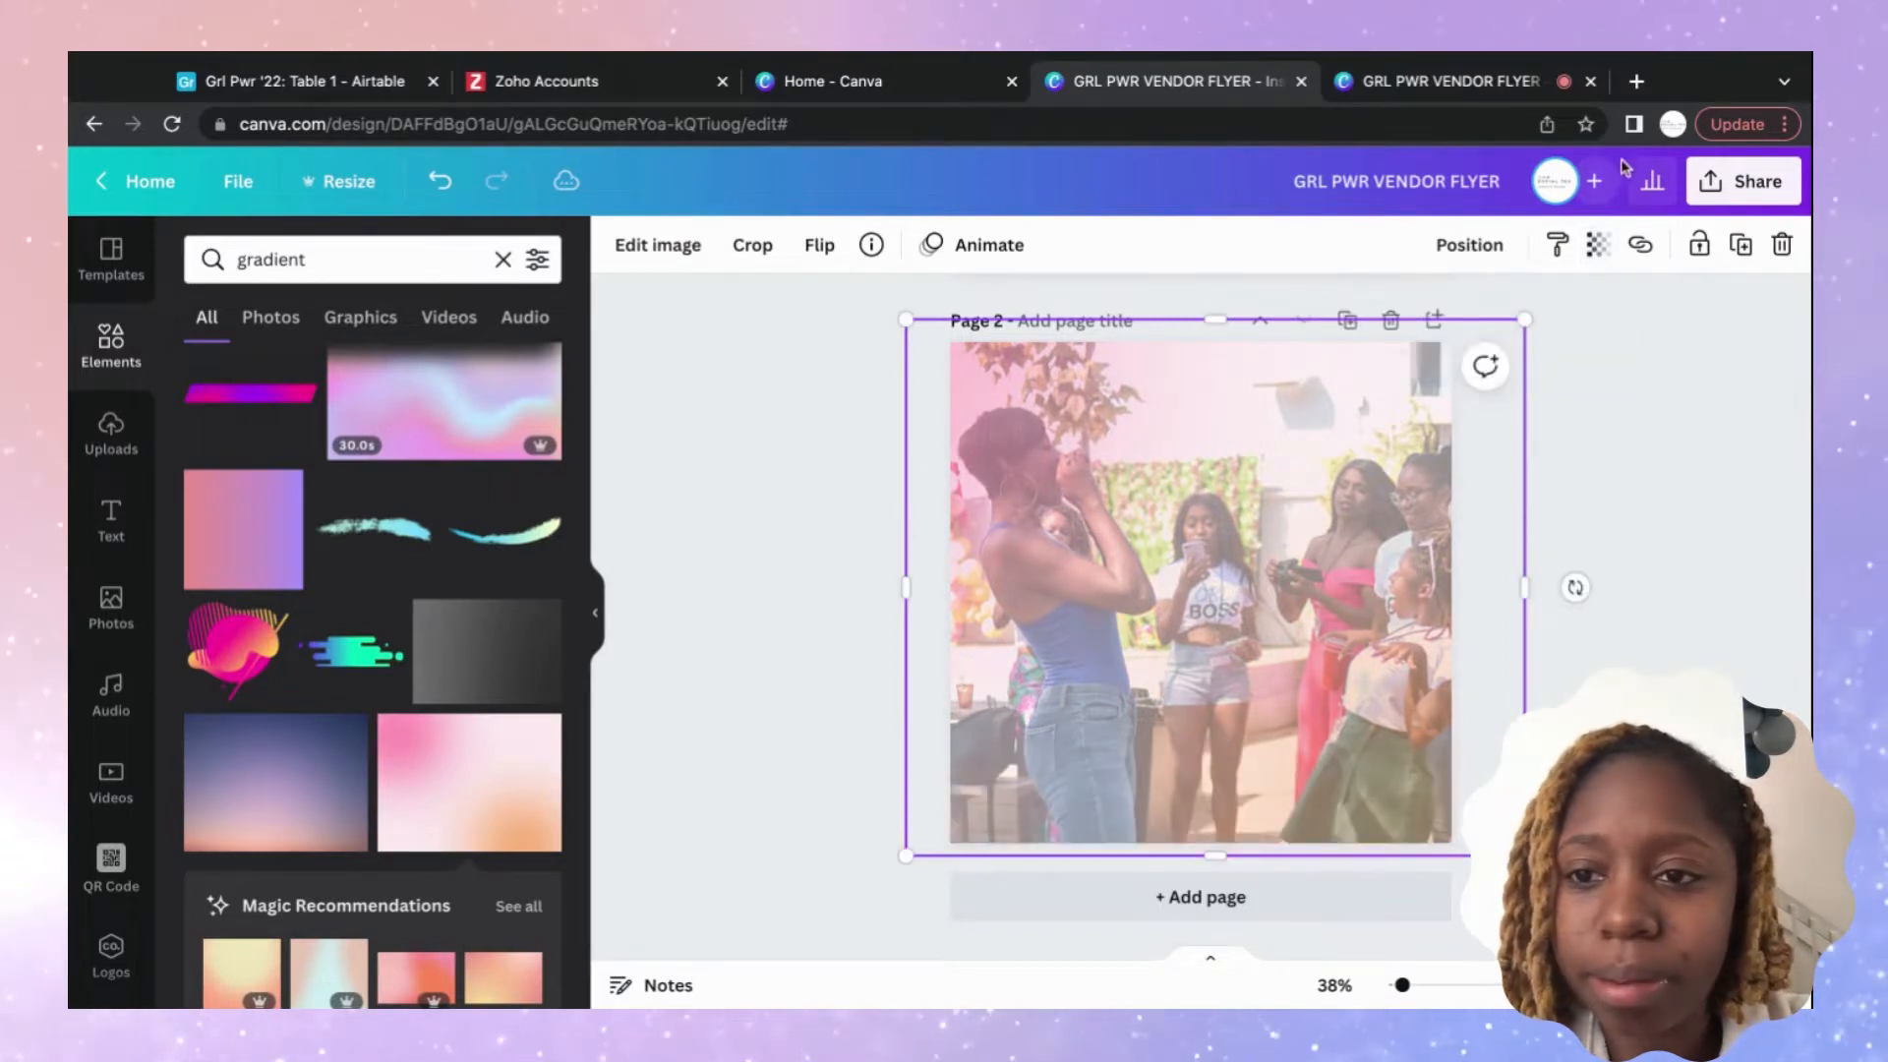
left_click_drag(1487, 343, 1515, 344)
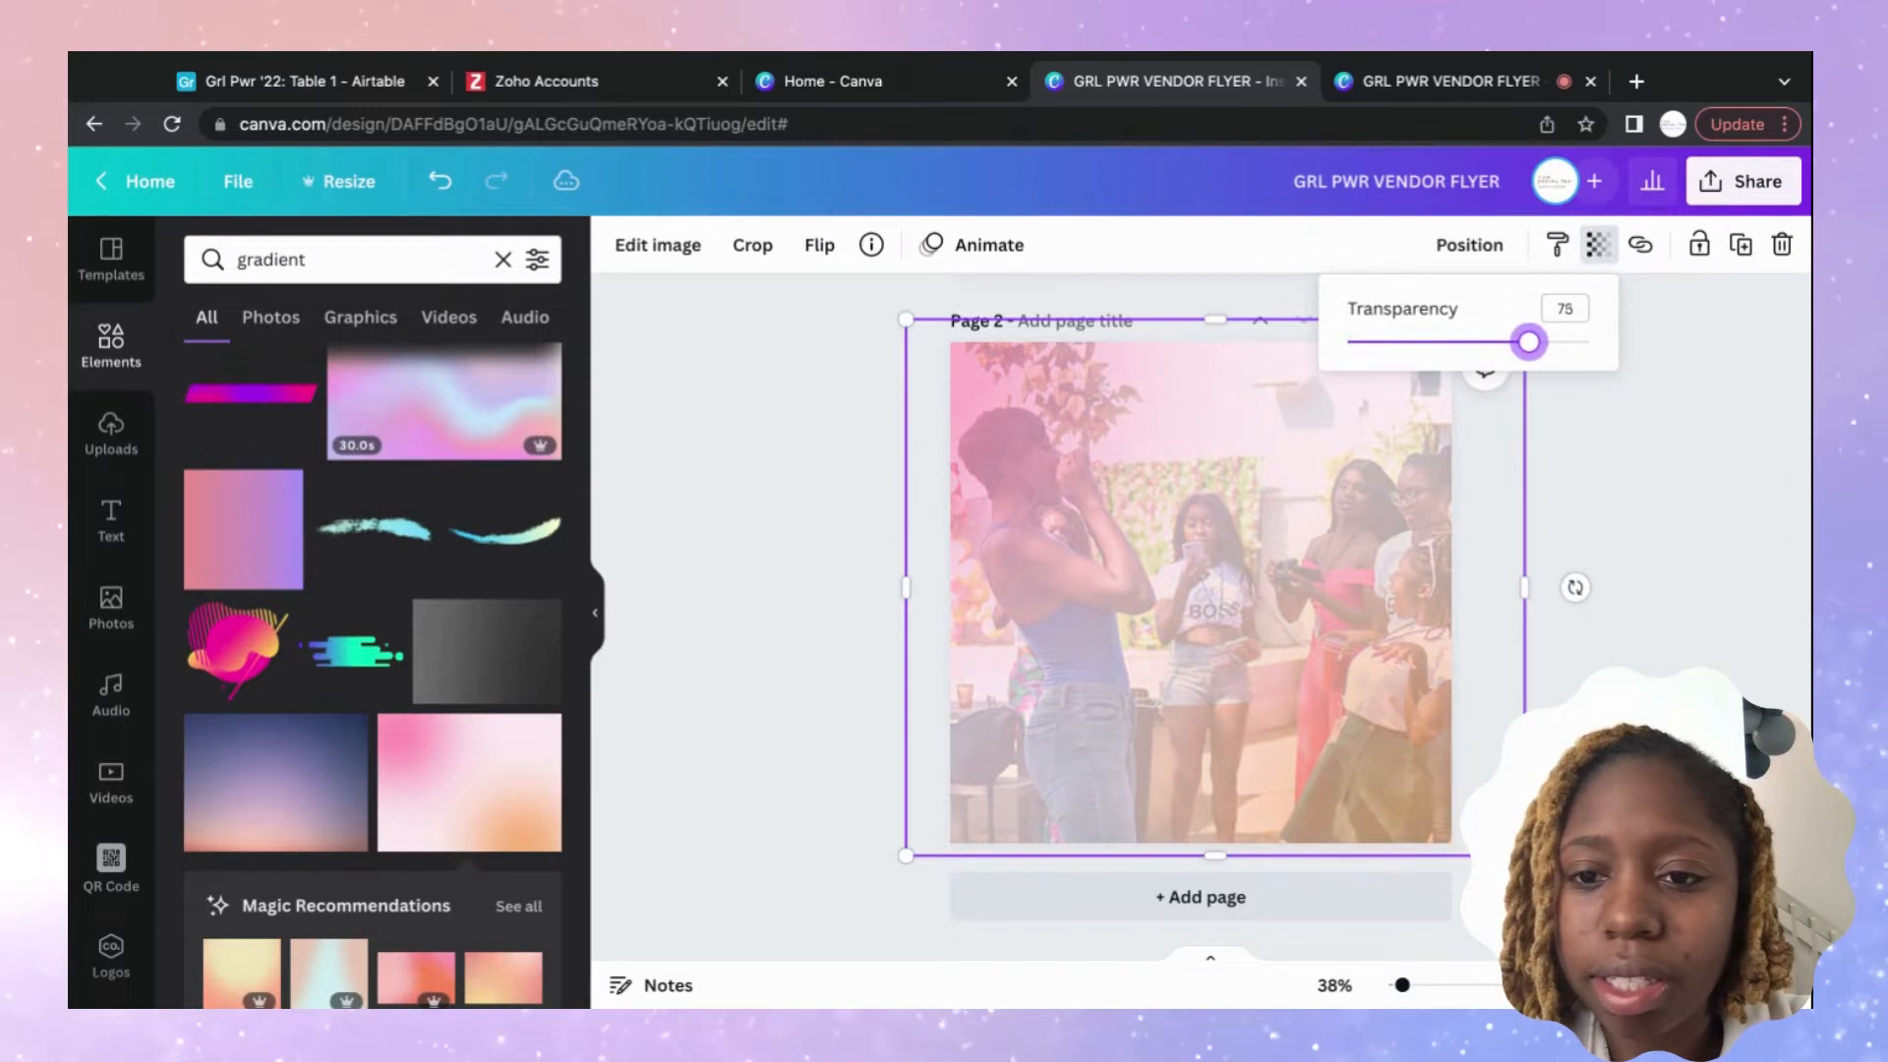
Delete the gradient background from page 2 and undo back to the separate gradient layer over the photo.
left_click(1650, 462)
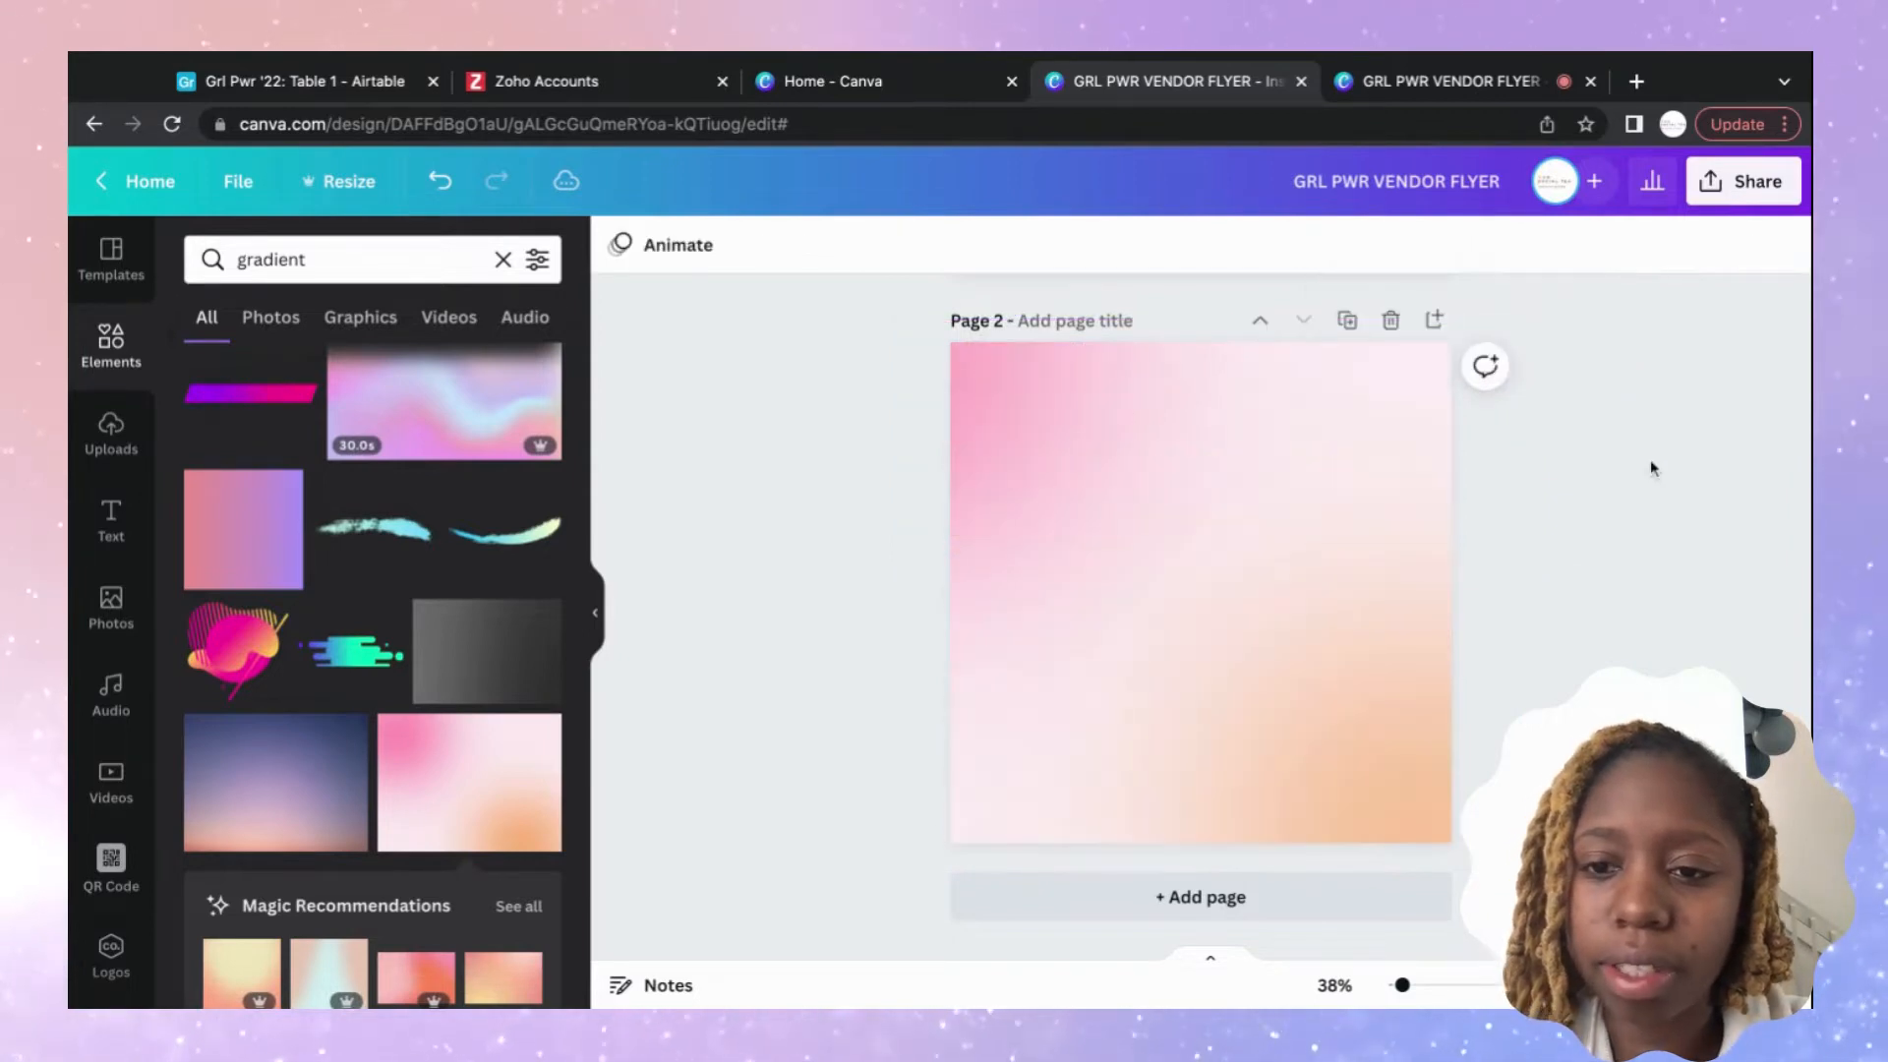
left_click(1448, 453)
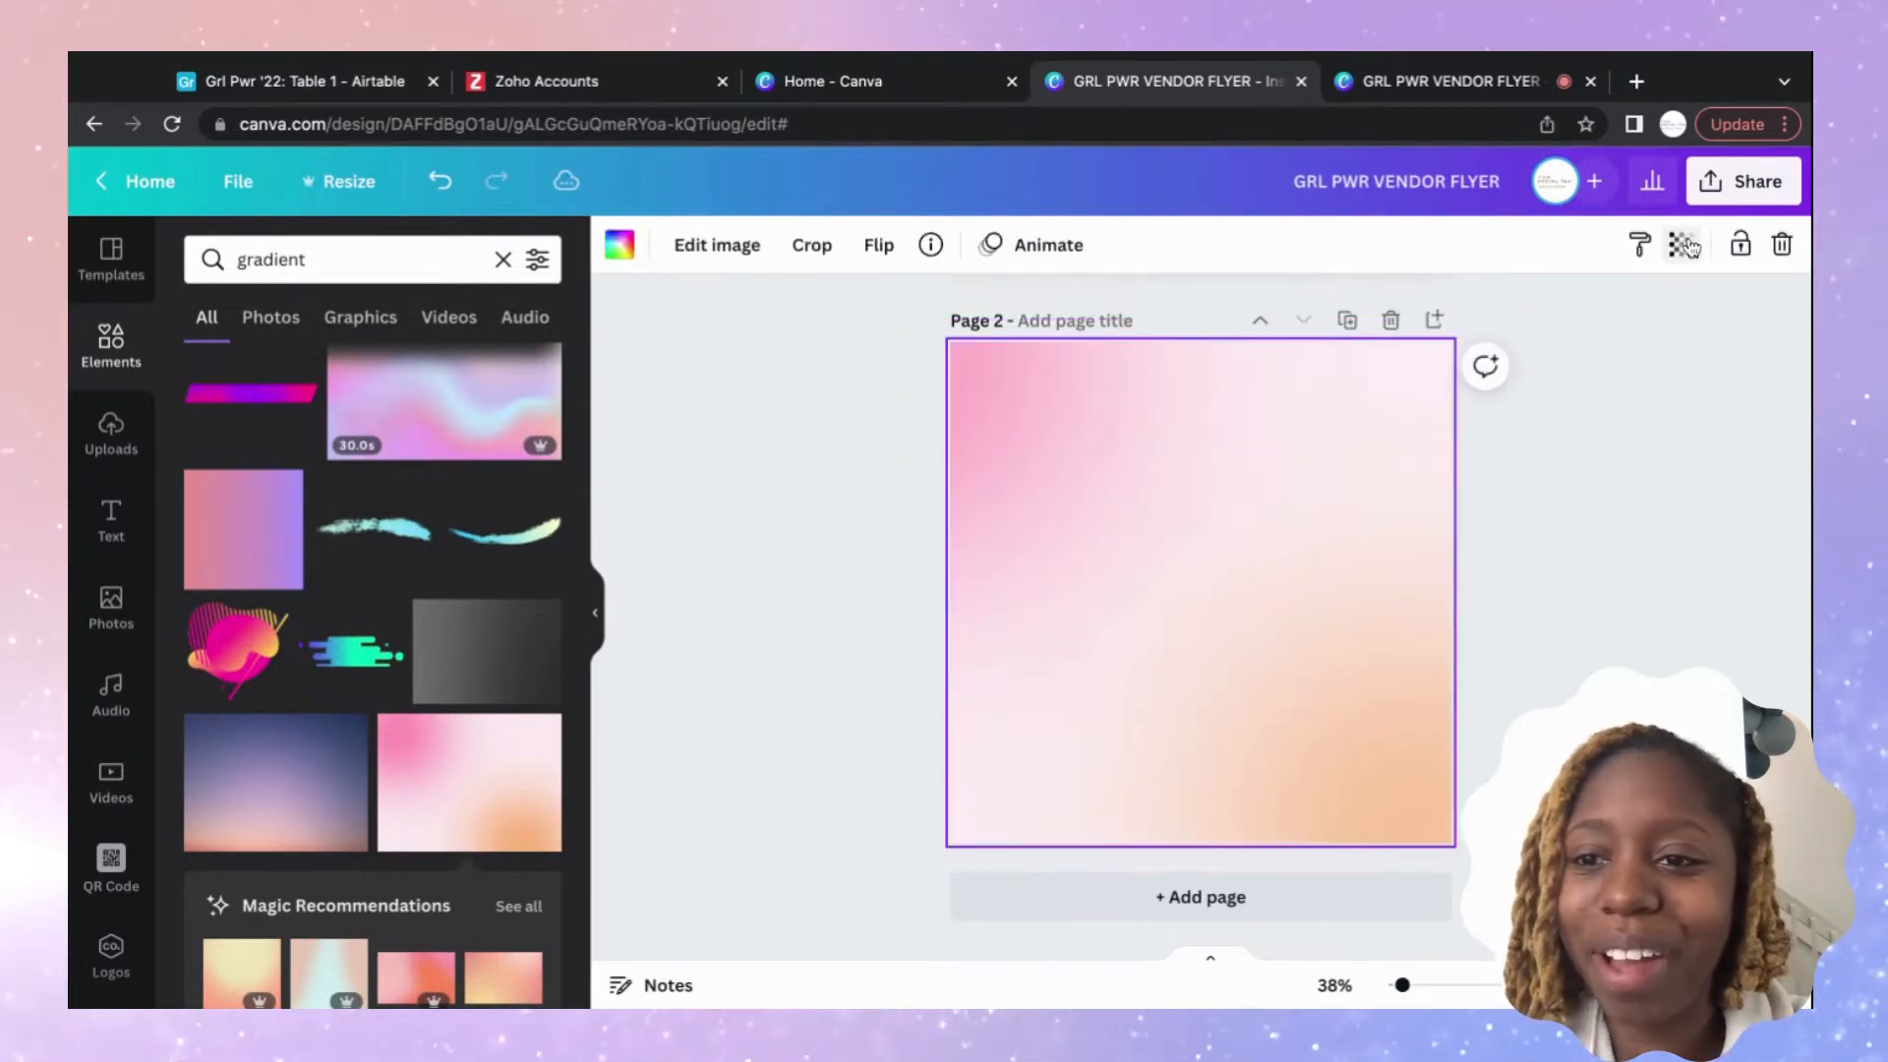
left_click(1684, 246)
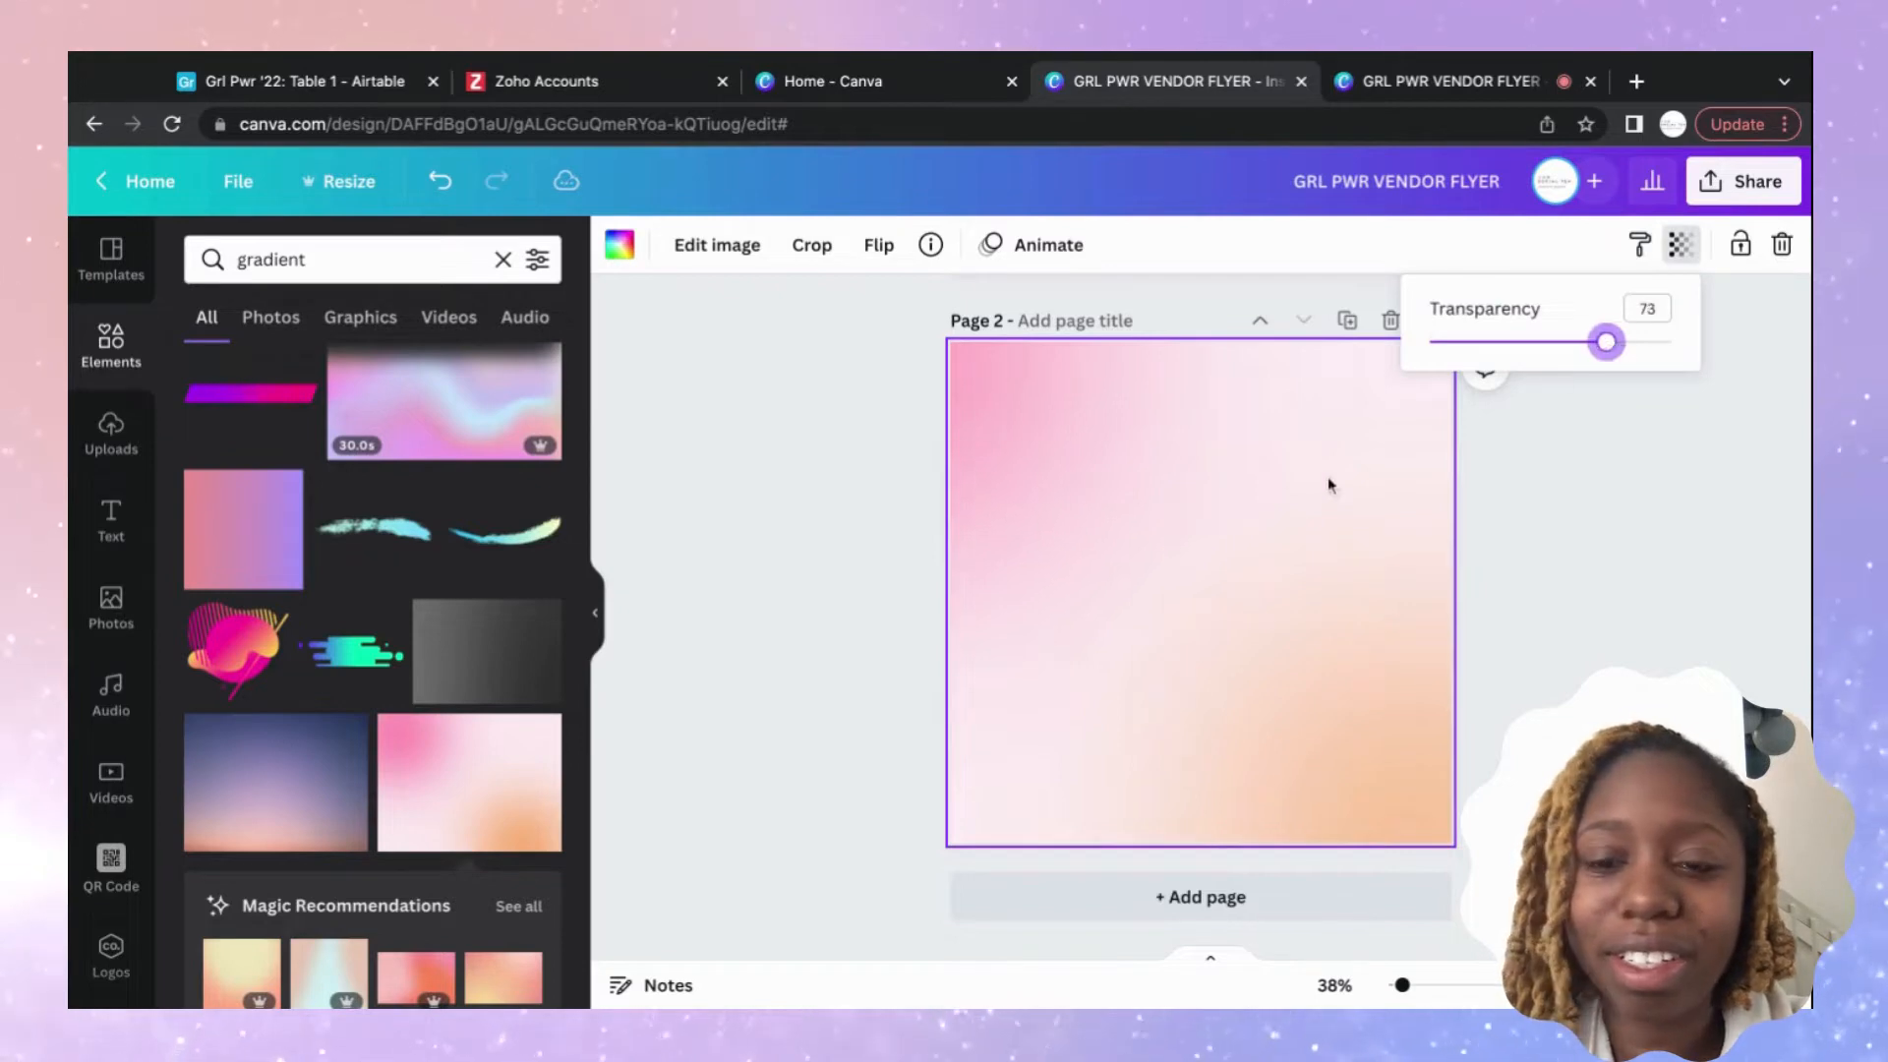
left_click(1286, 492)
key("Delete")
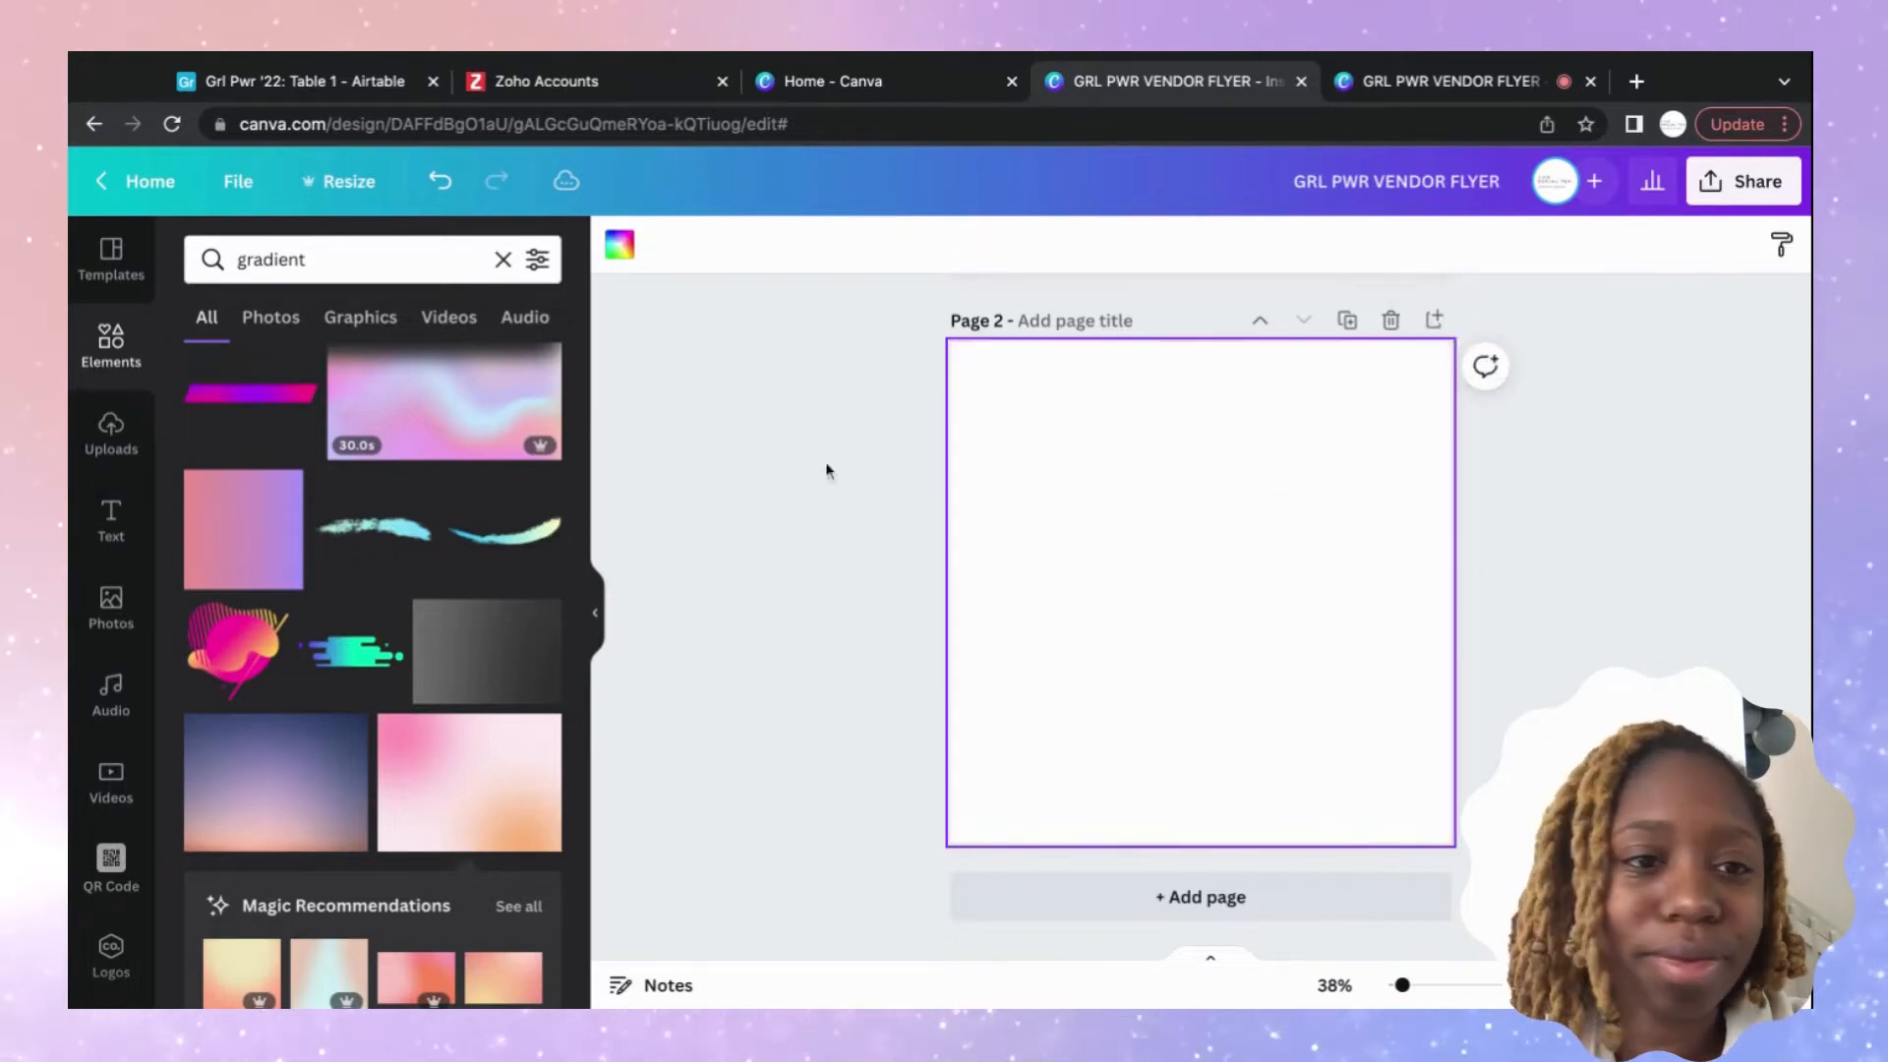
left_click(440, 181)
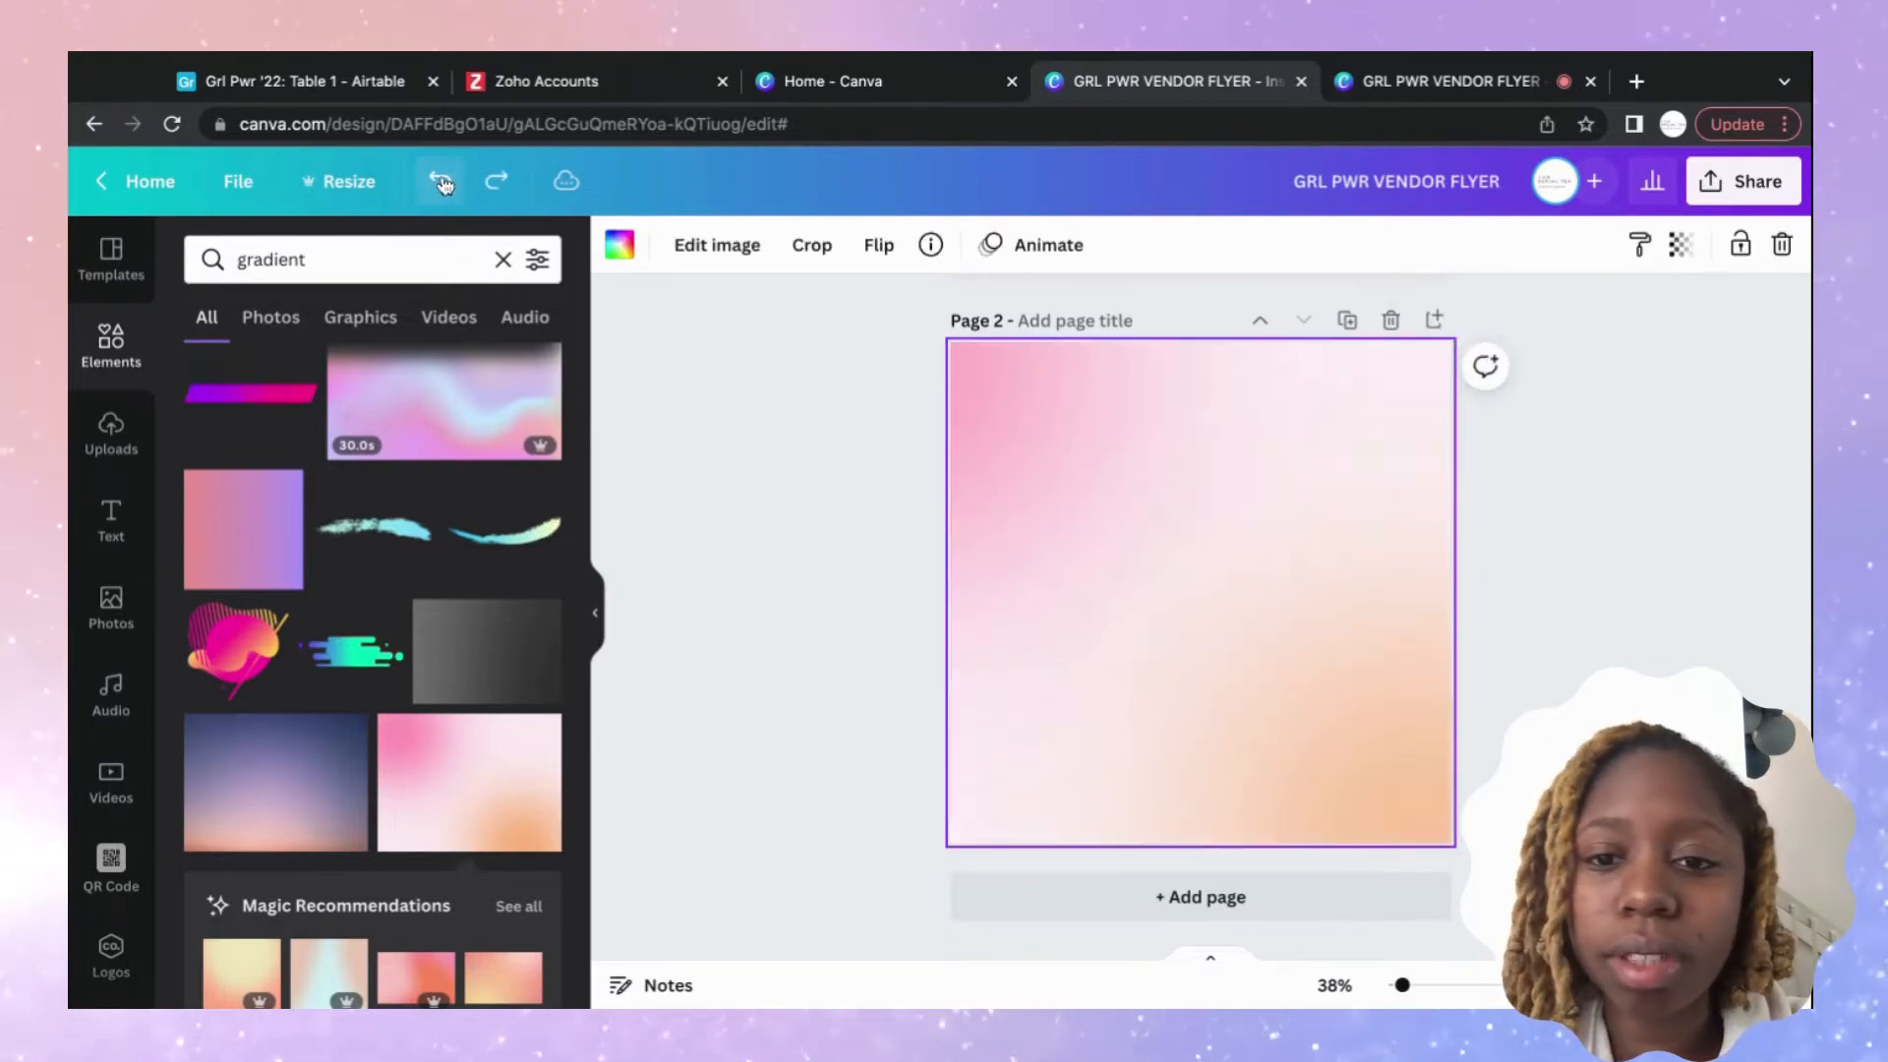
left_click(441, 181)
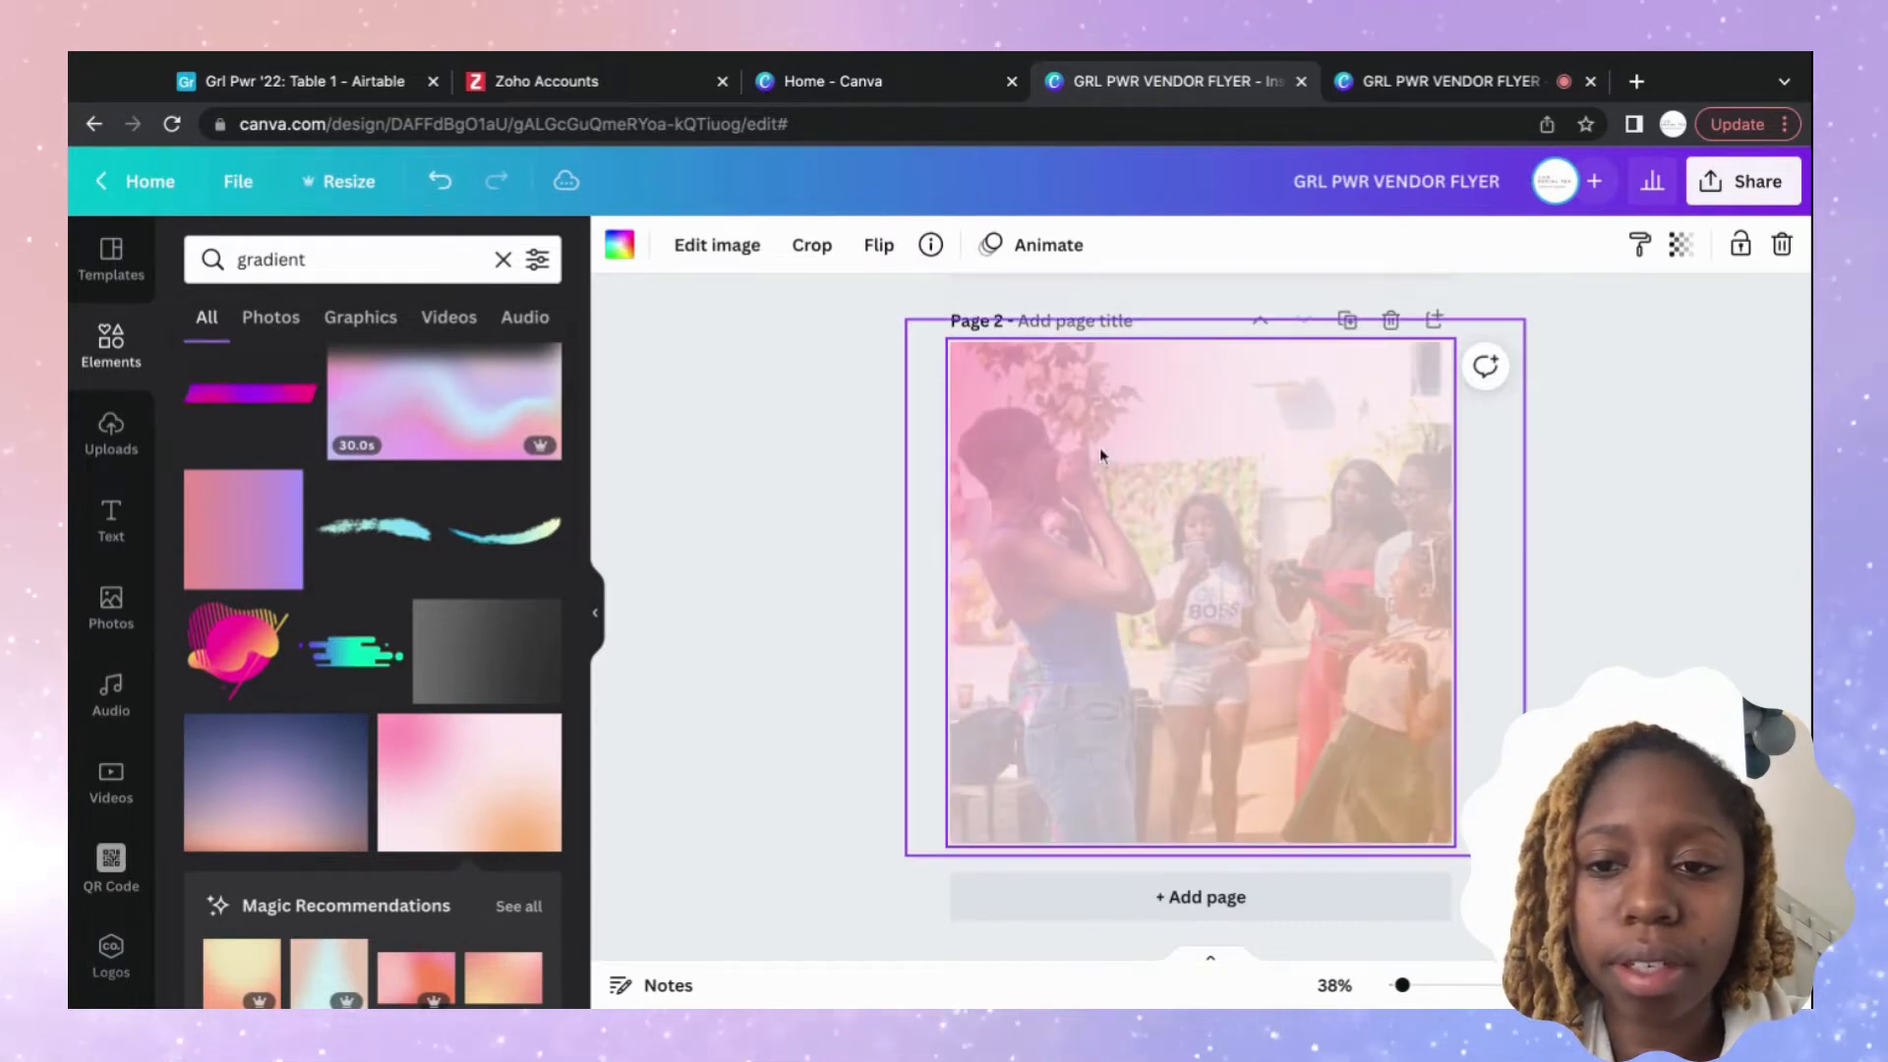
Set the transparency of the gradient over the photo to 82 and undo its replacement of the page background.
left_click(1673, 438)
left_click(1338, 516)
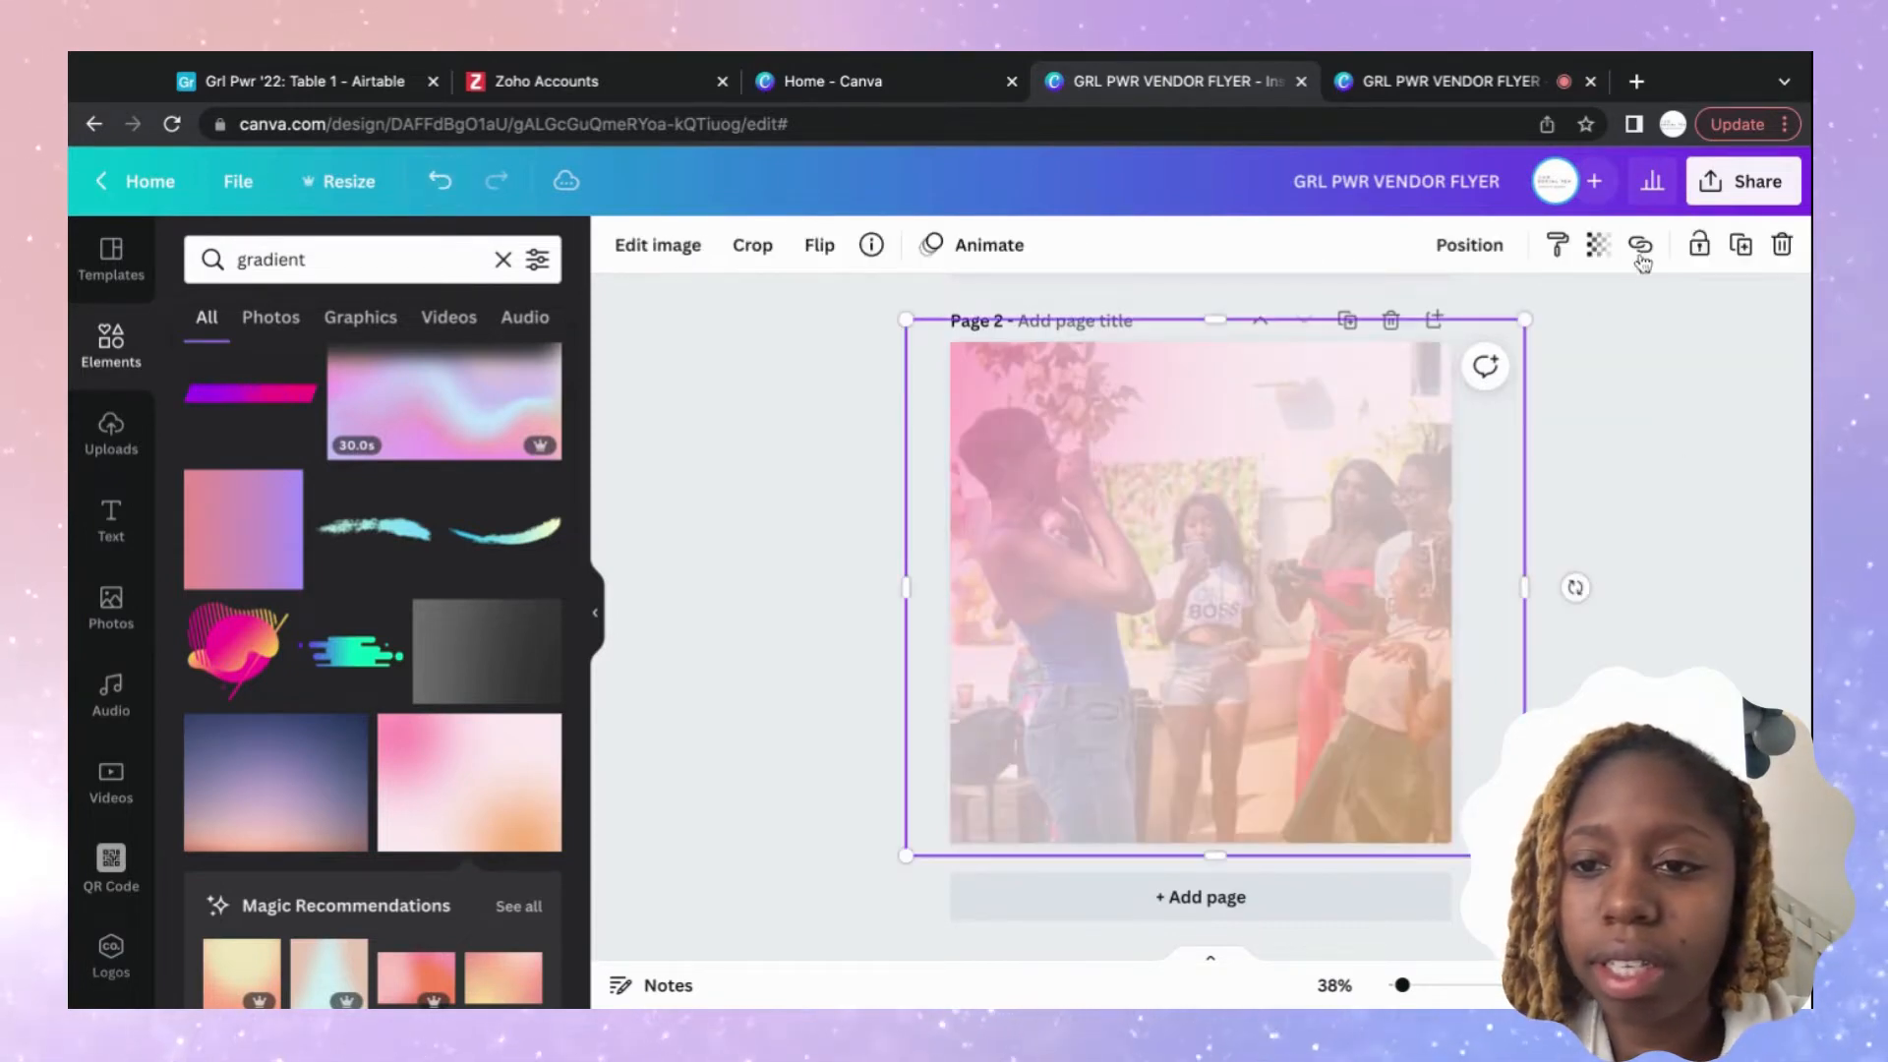
left_click(1599, 248)
left_click_drag(1539, 341, 1544, 342)
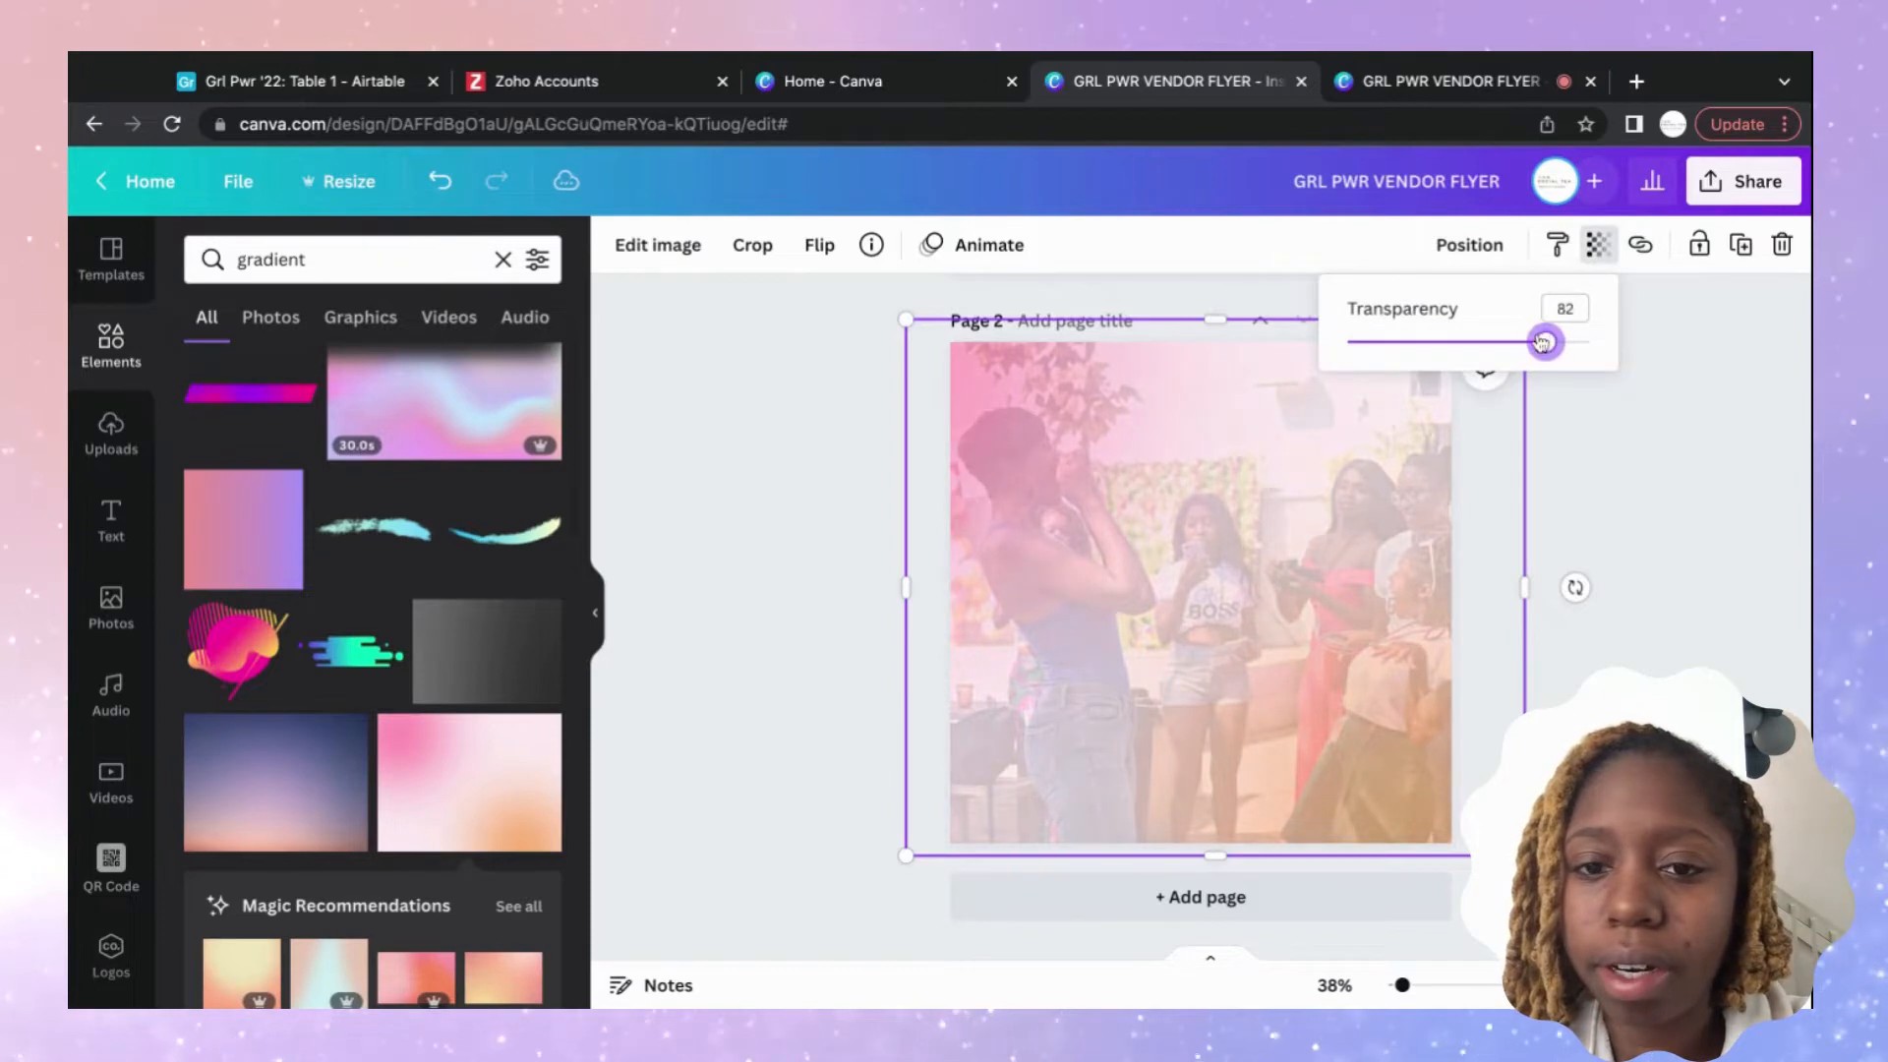
left_click(1656, 434)
left_click(1660, 436)
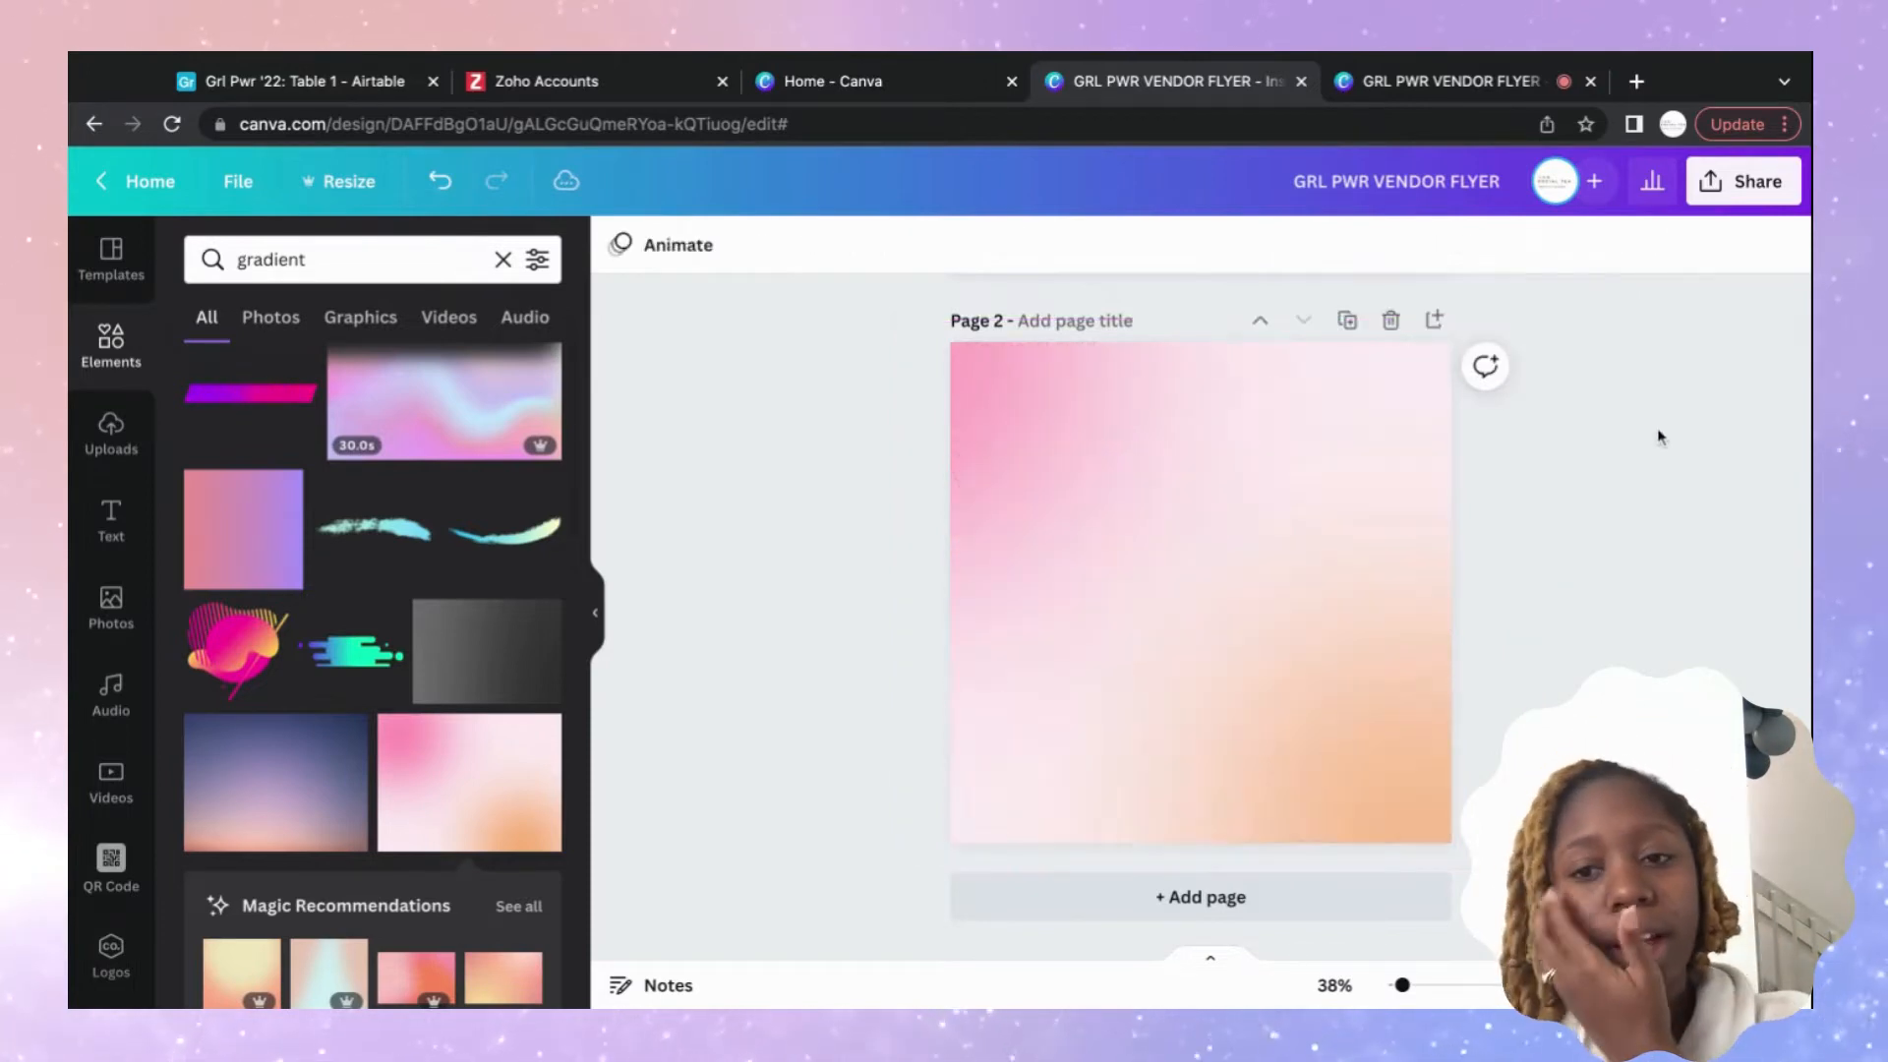
left_click(444, 178)
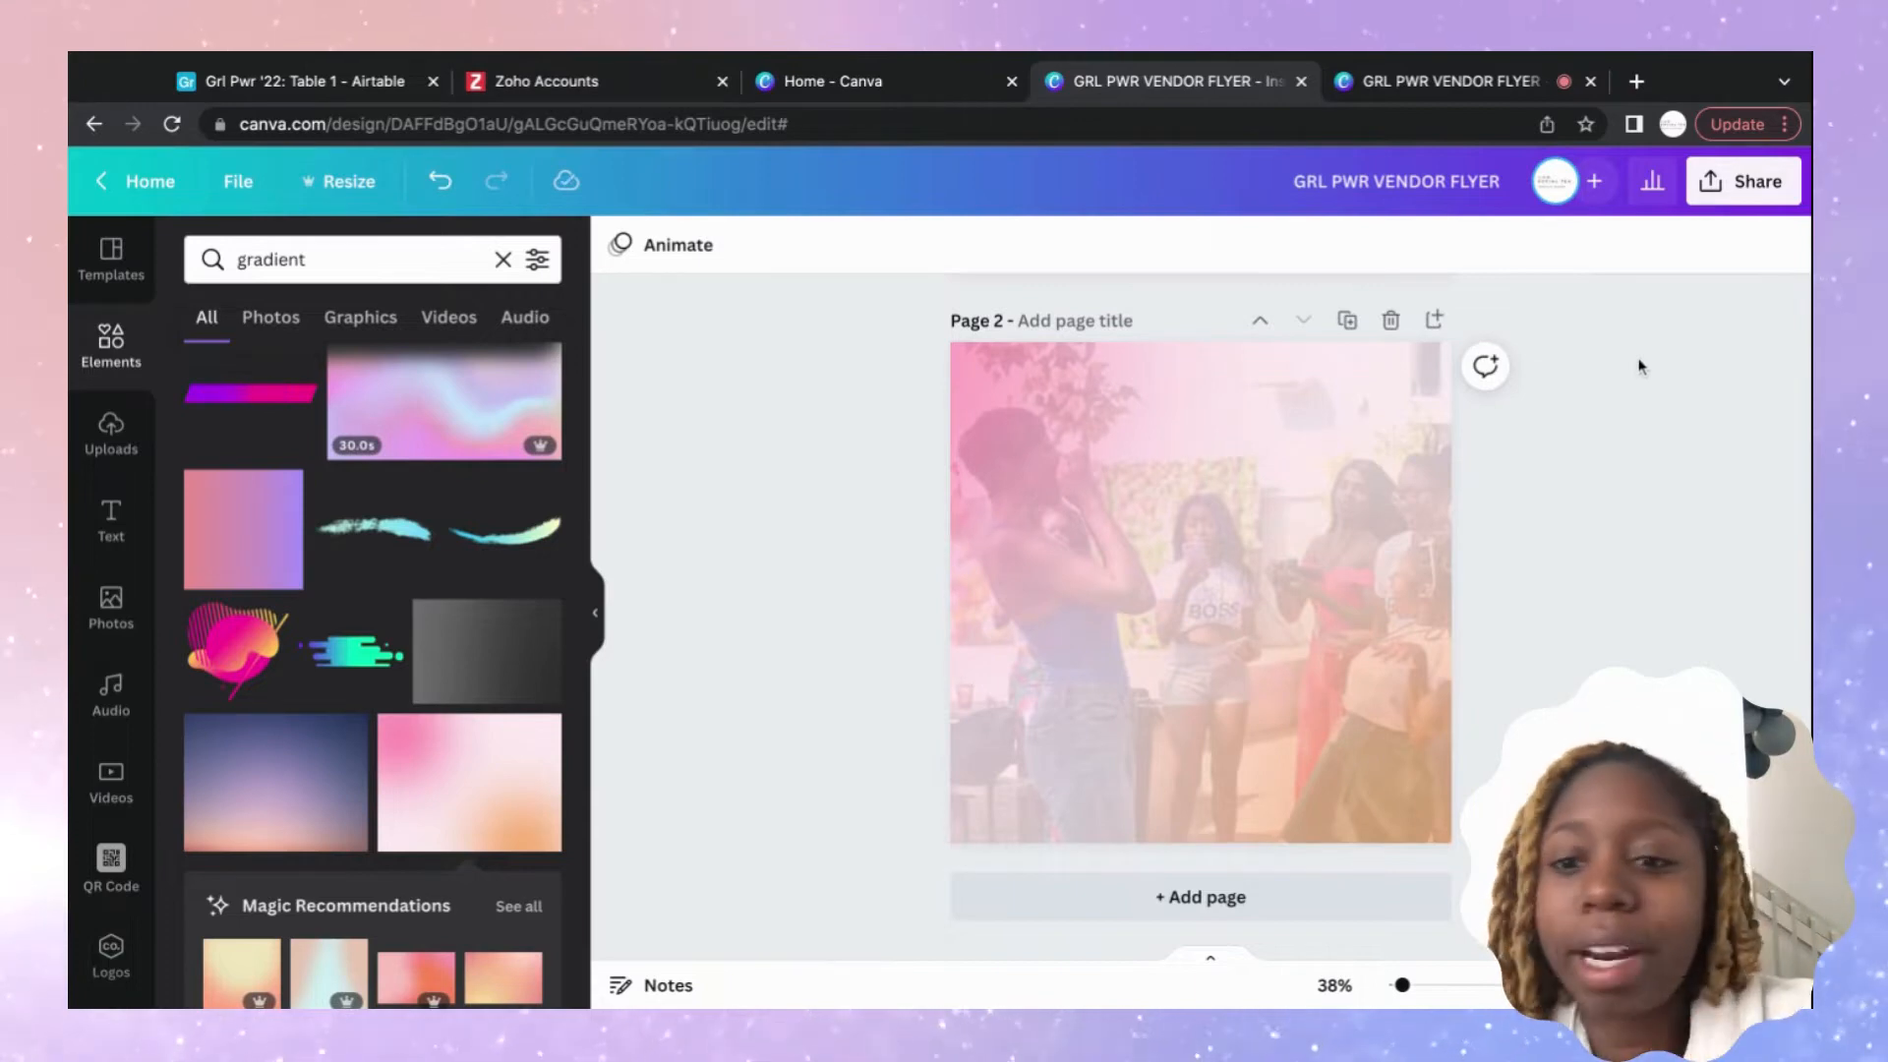
Examine the finished flyer on page 1 as the reference for what page 2 still needs.
scroll(1638, 366, "up", 2)
scroll(1639, 366, "down", 2)
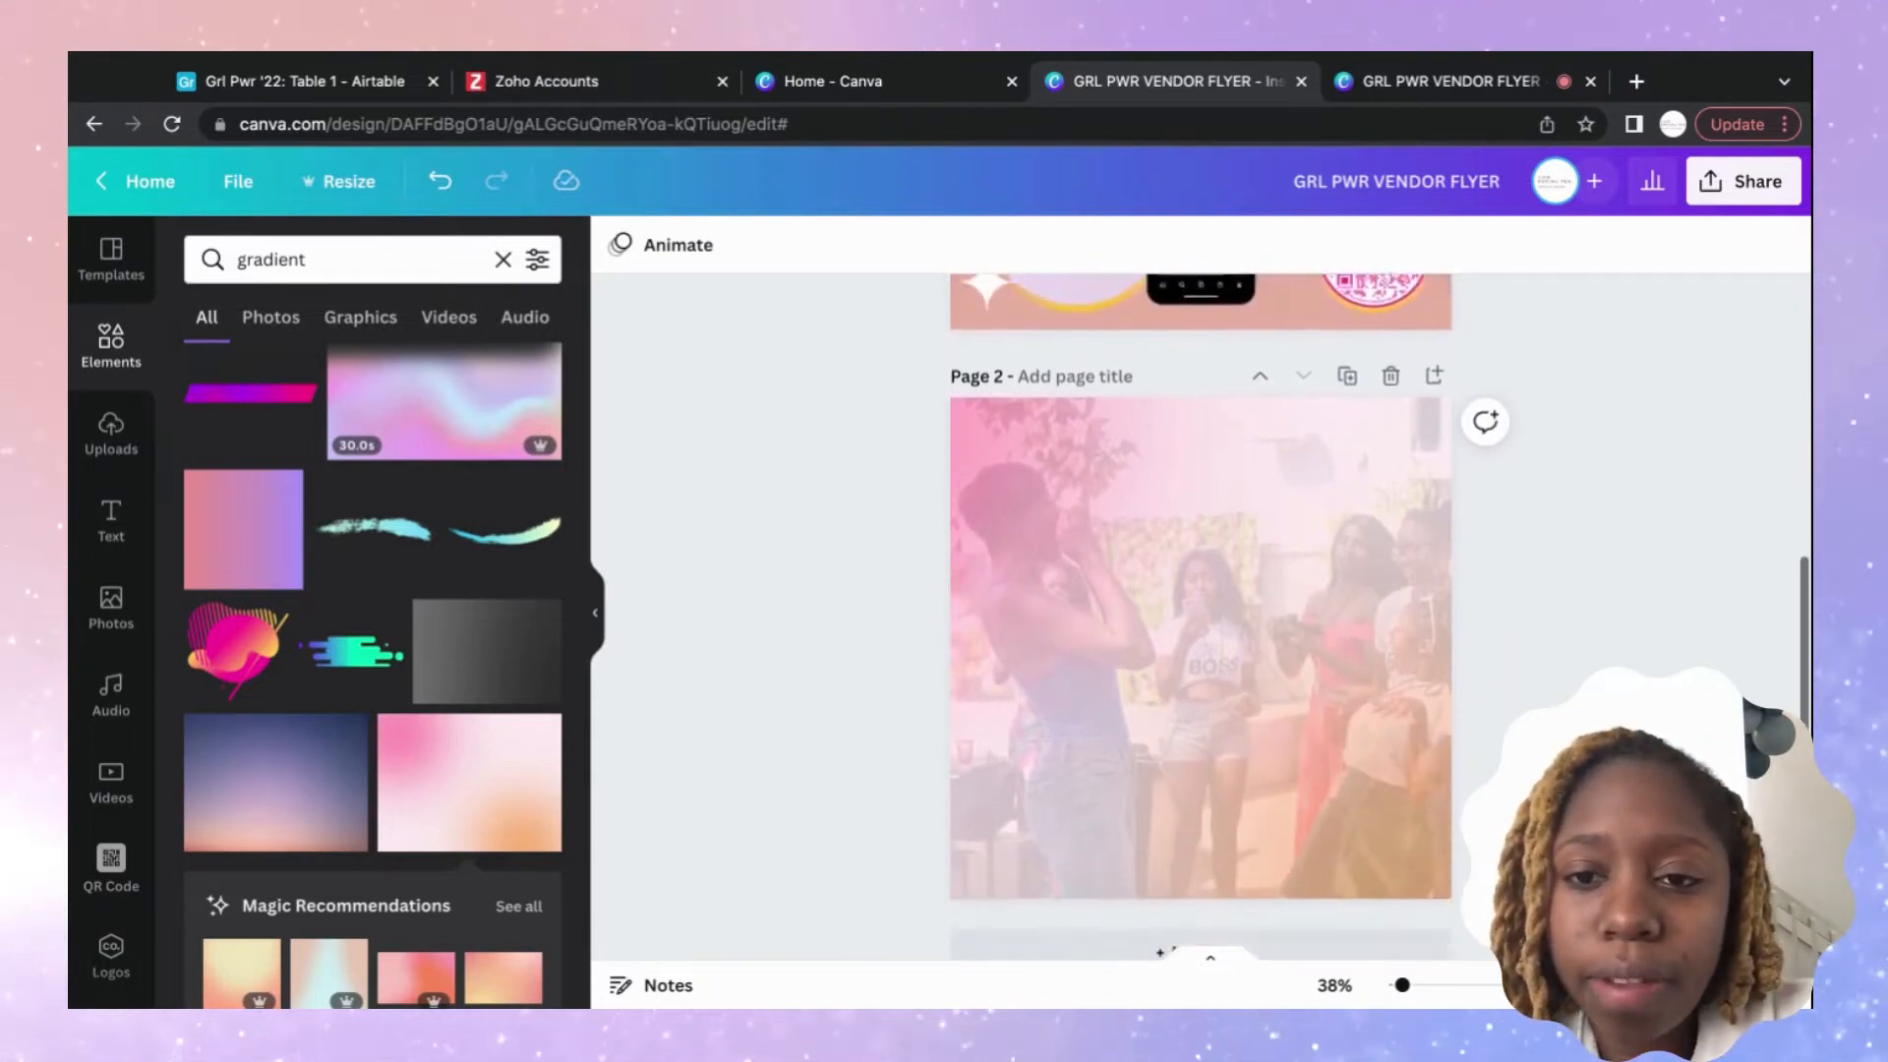
scroll(1639, 365, "up", 5)
scroll(1379, 615, "up", 4)
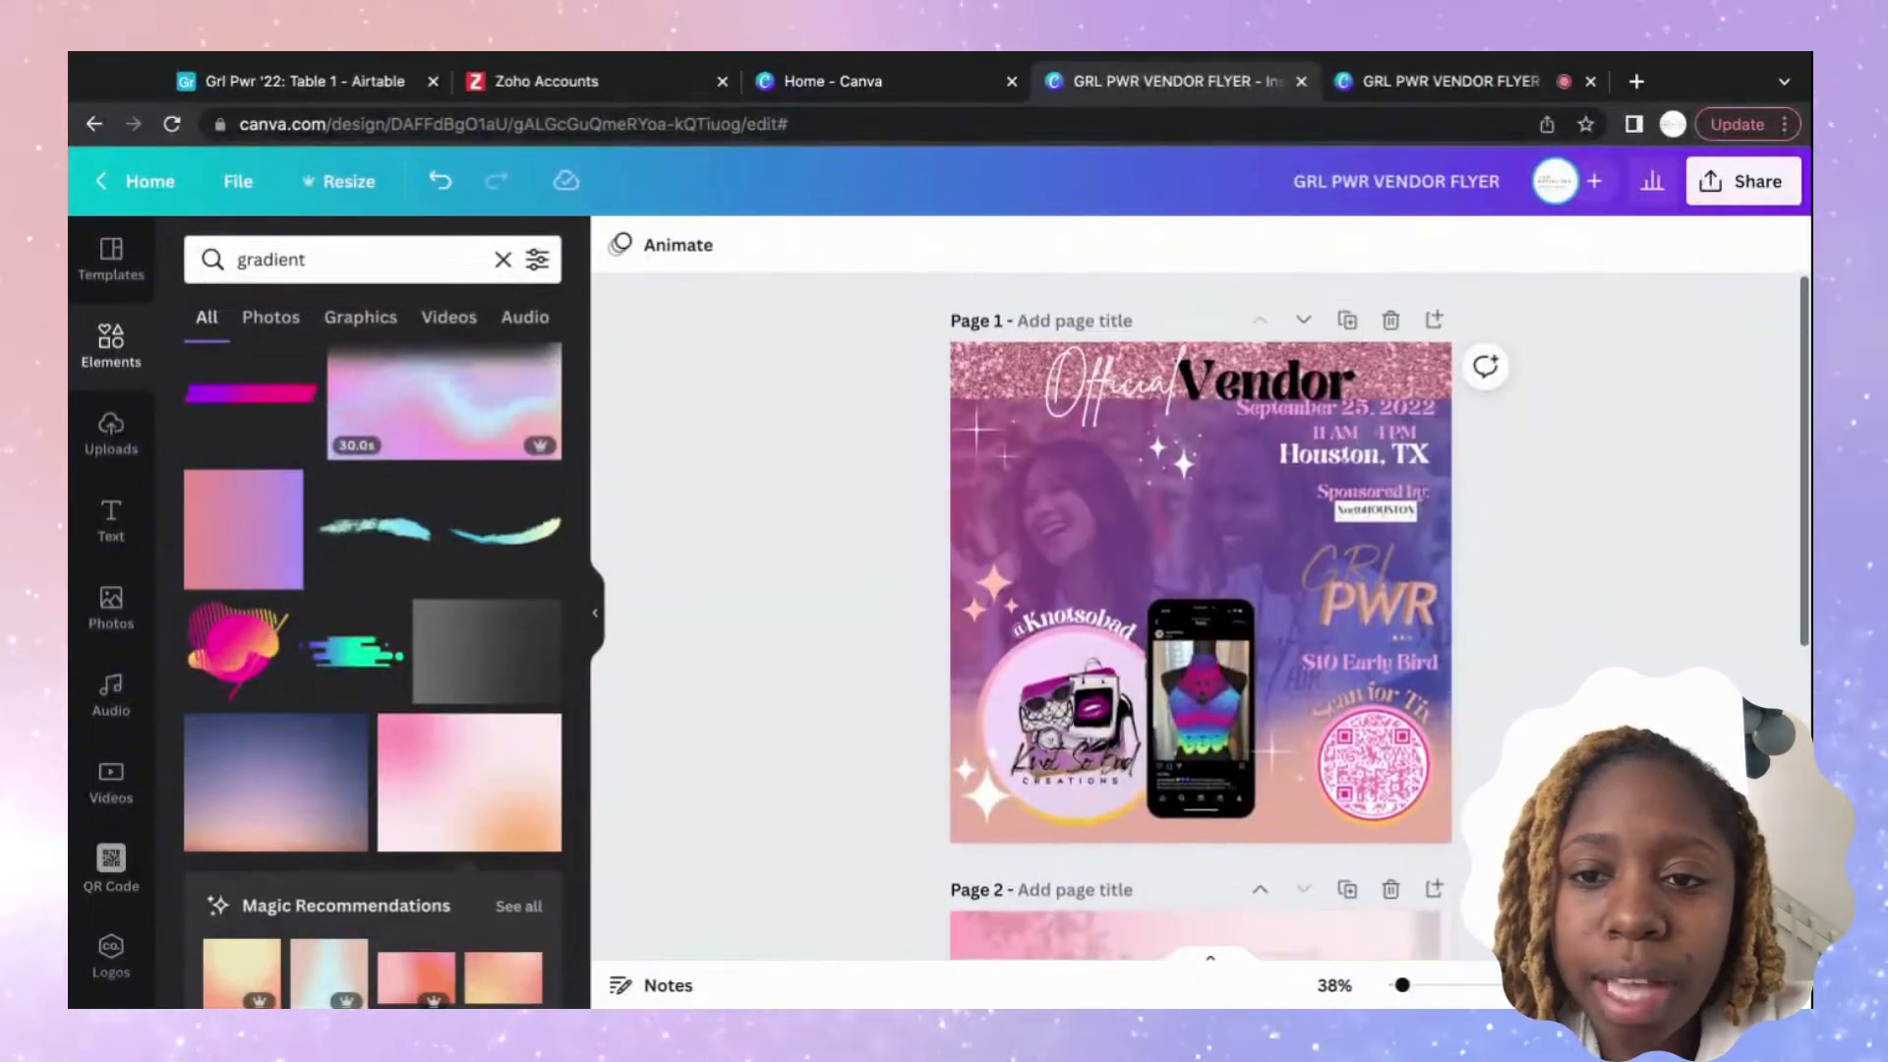
scroll(1805, 480, "down", 4)
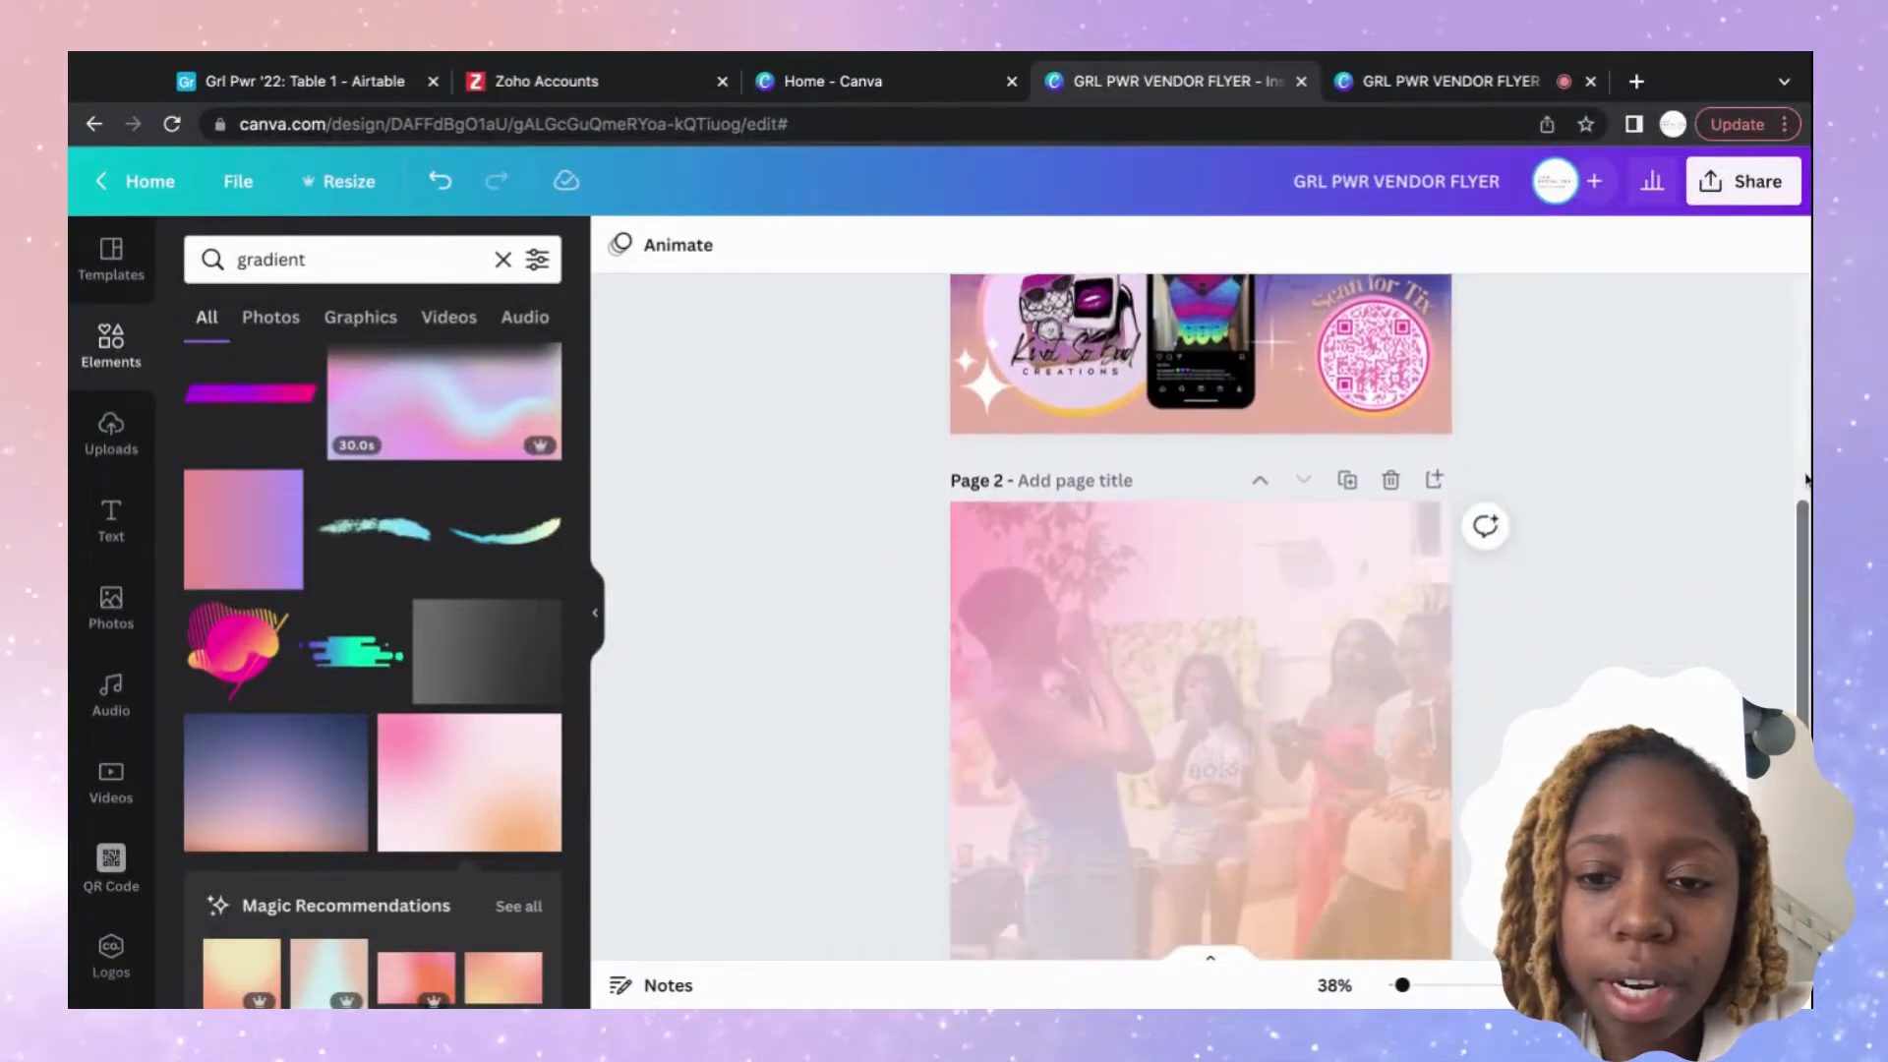
scroll(1806, 480, "up", 1)
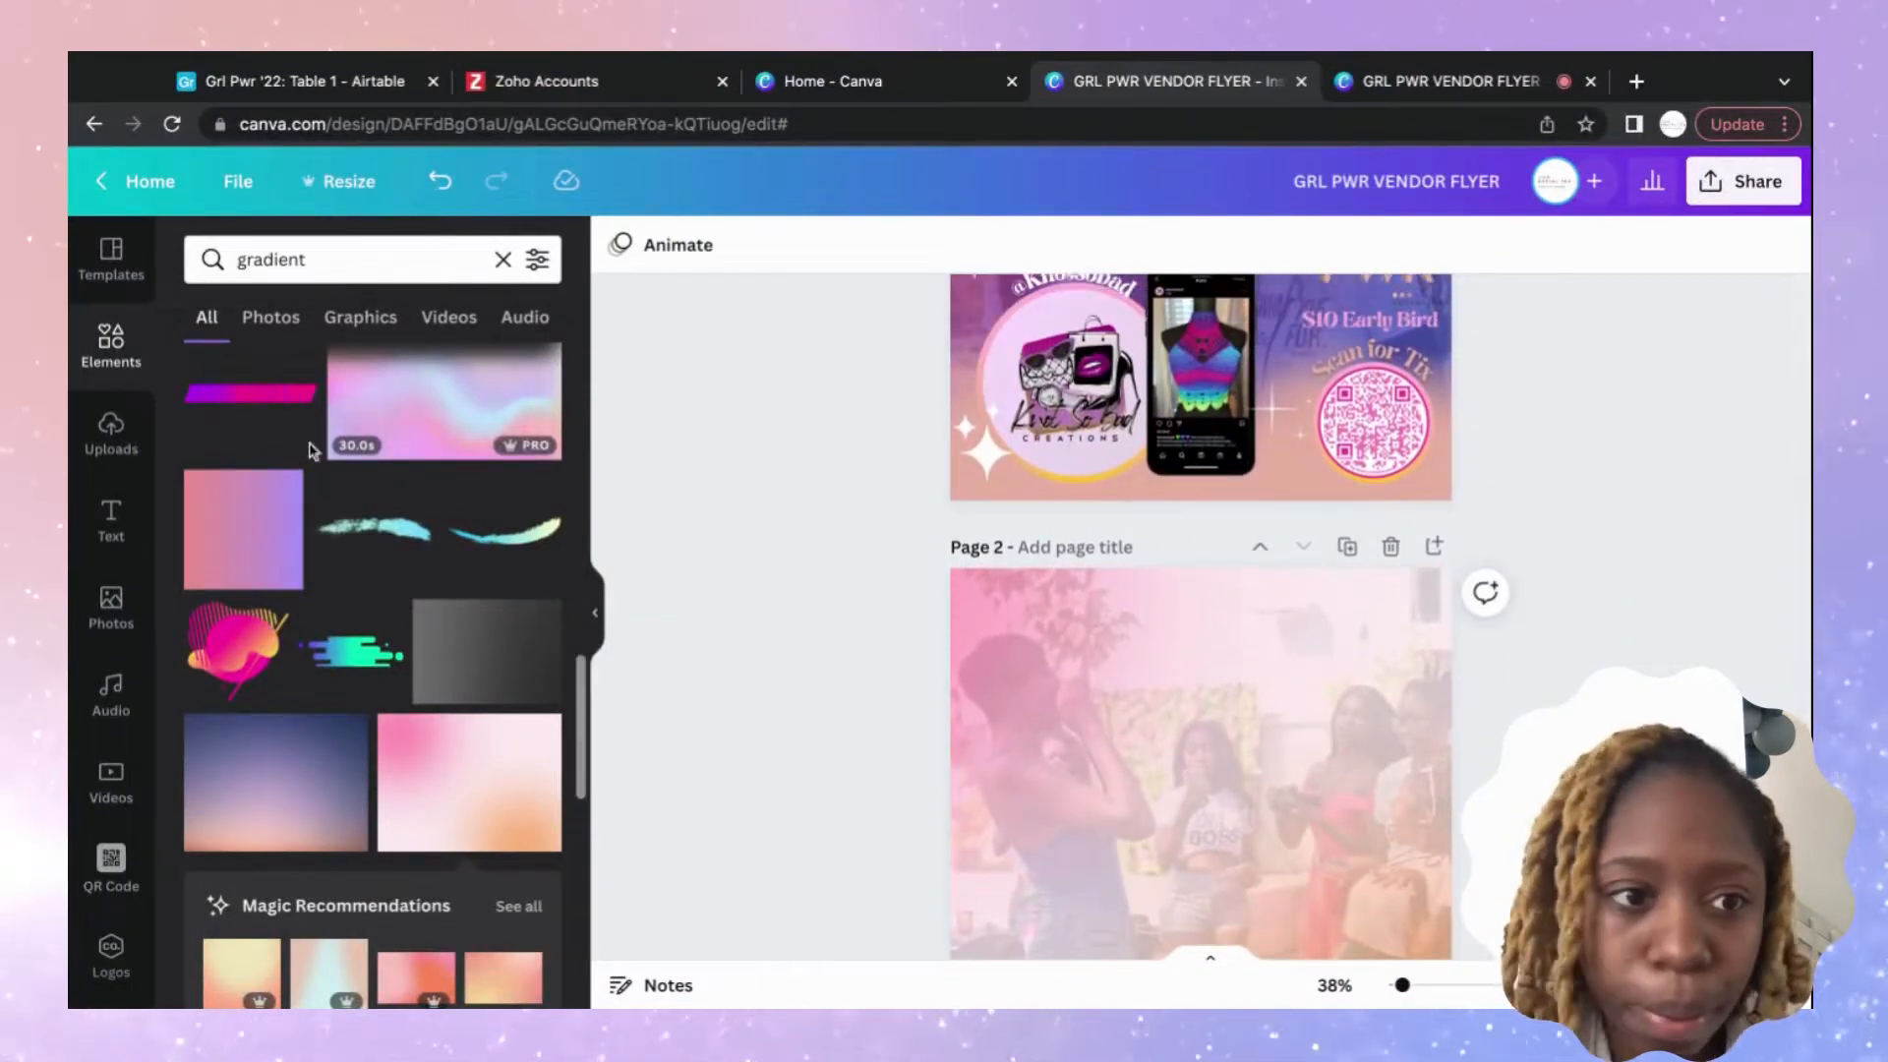
scroll(295, 447, "up", 2)
scroll(293, 452, "down", 1)
Search the elements for "glitter" and place the bright pink glitter image on page 2.
left_click(317, 260)
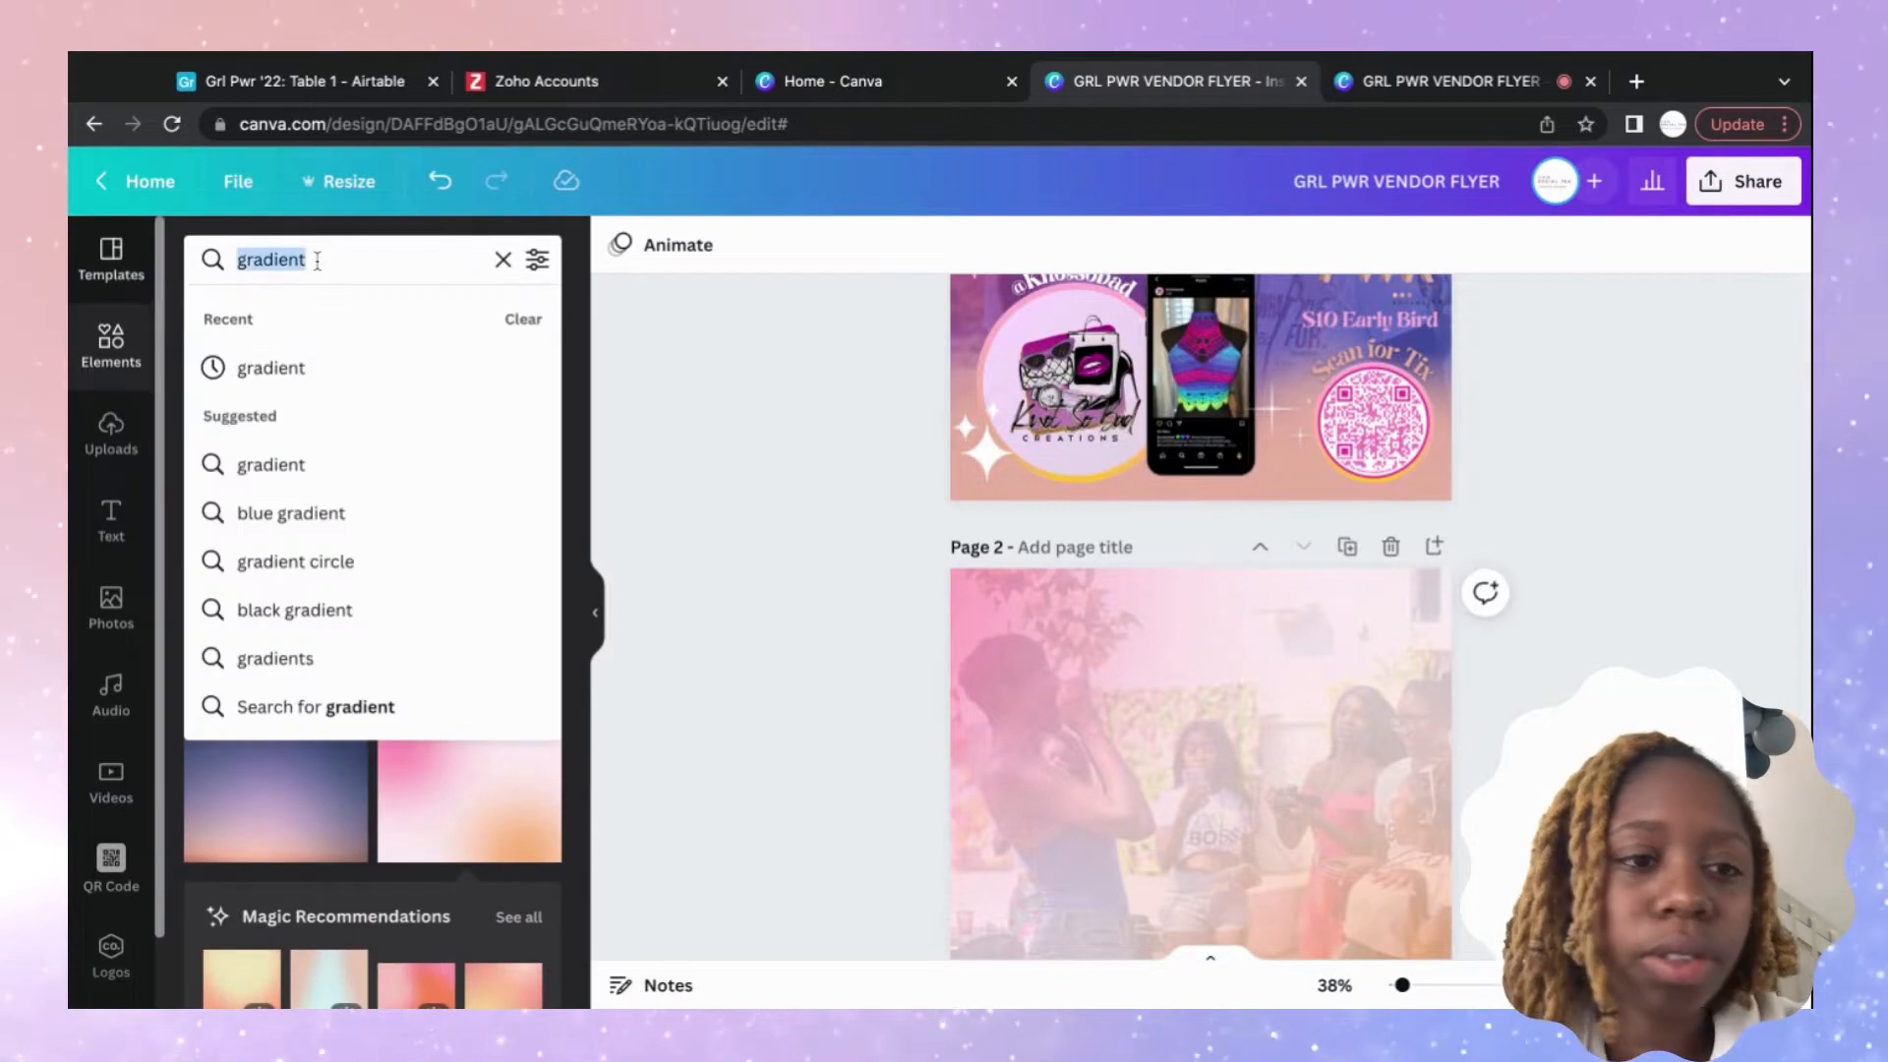
type("gli")
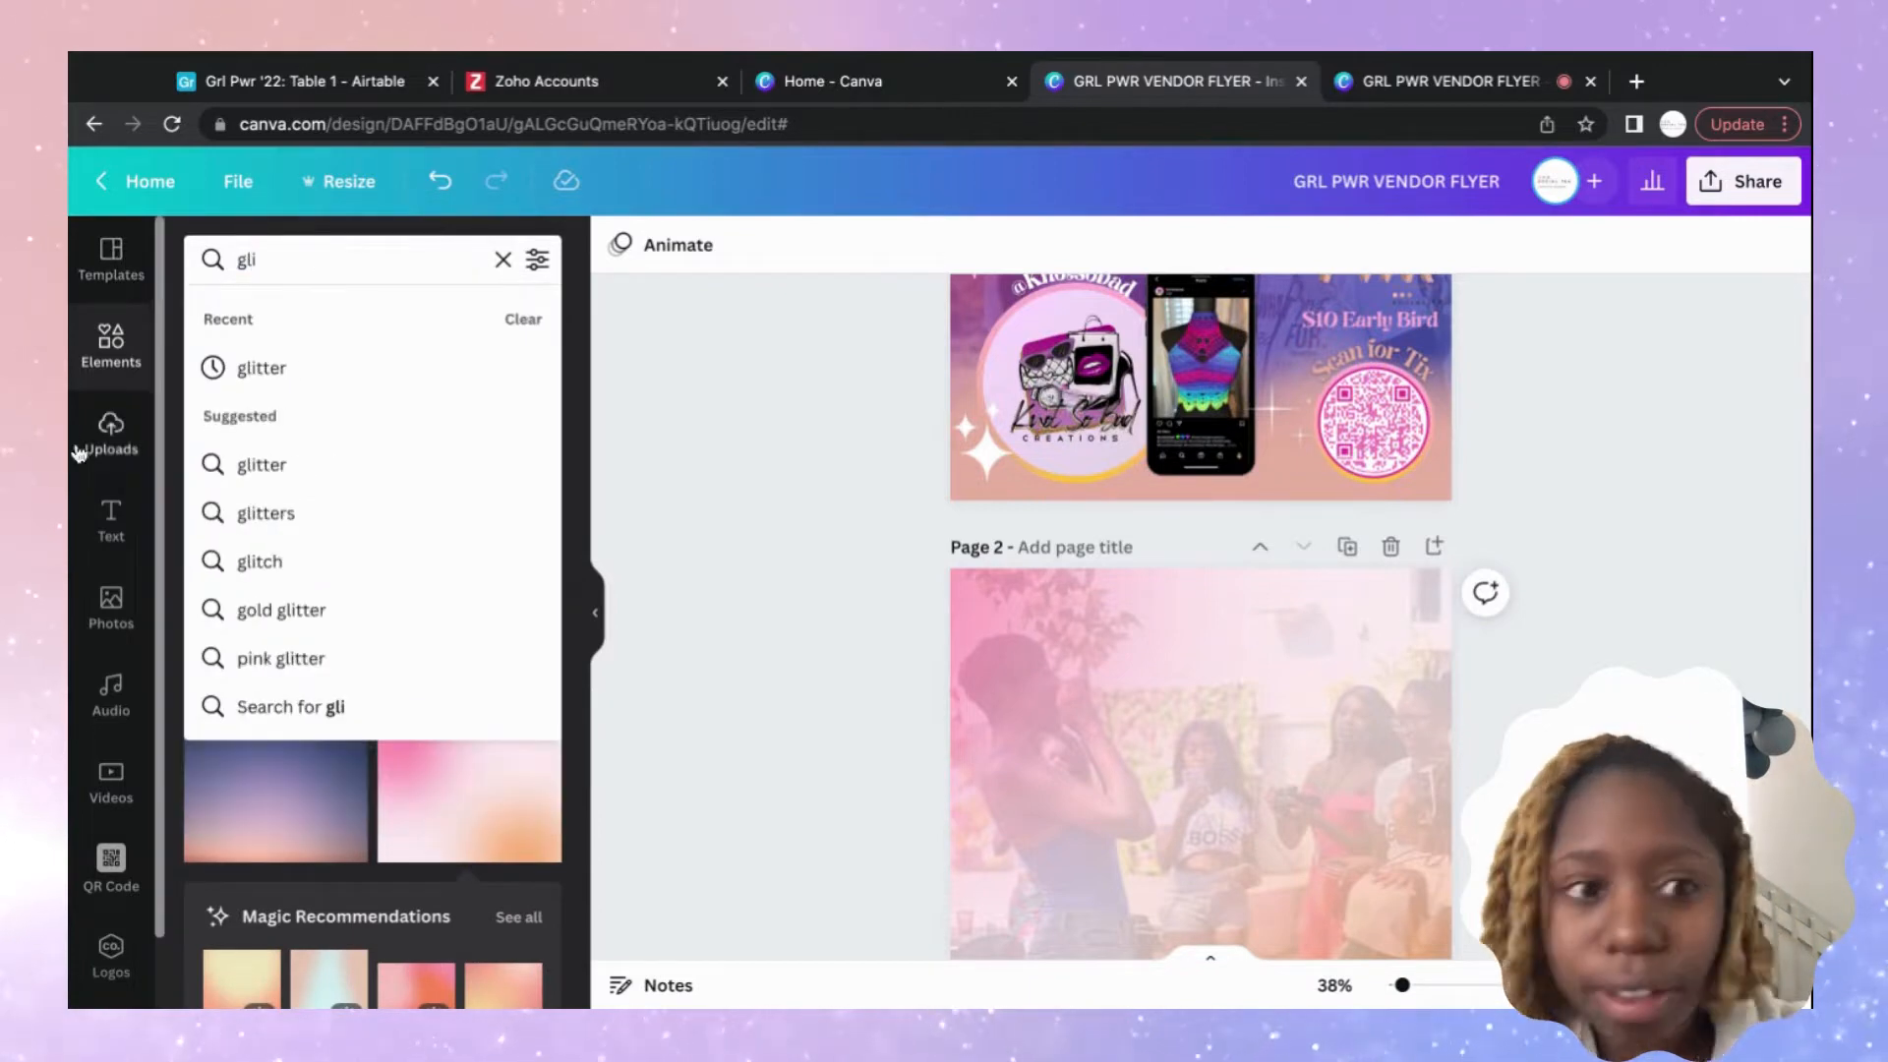
left_click(293, 381)
scroll(344, 604, "down", 1)
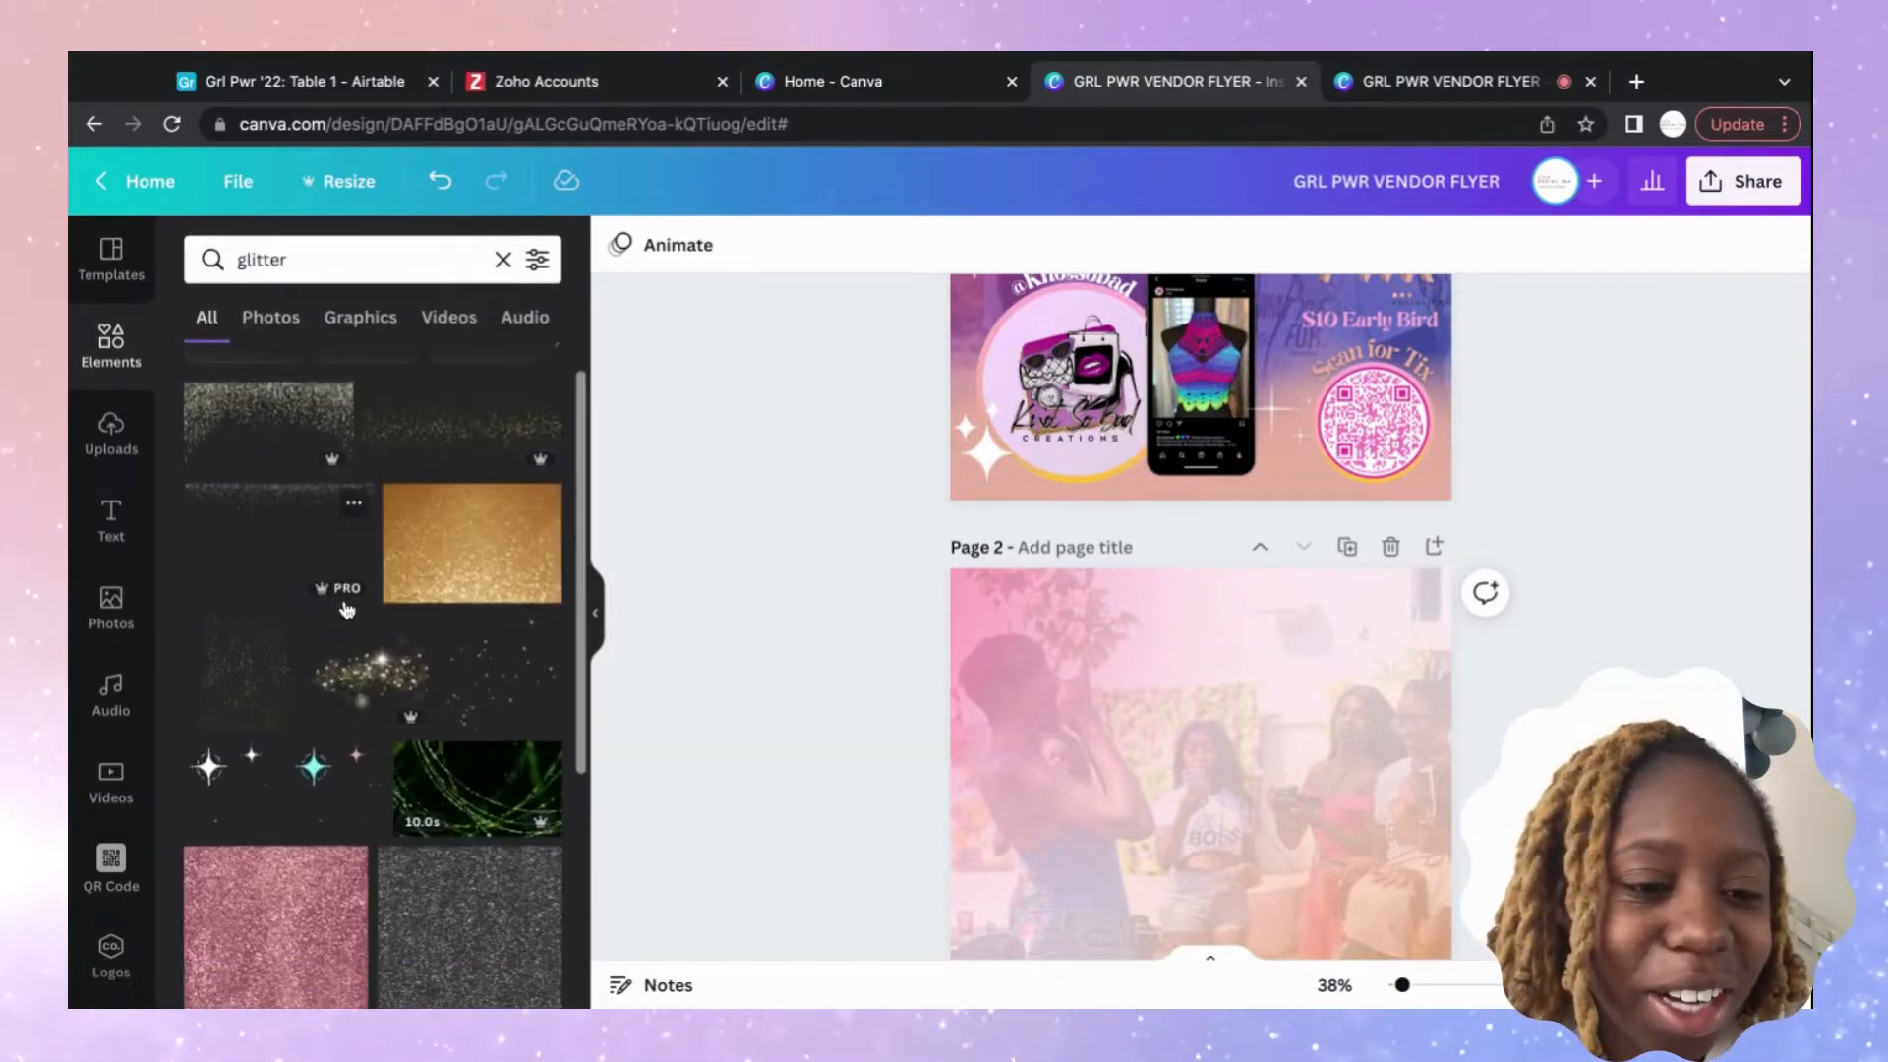
scroll(363, 669, "down", 6)
scroll(380, 730, "up", 3)
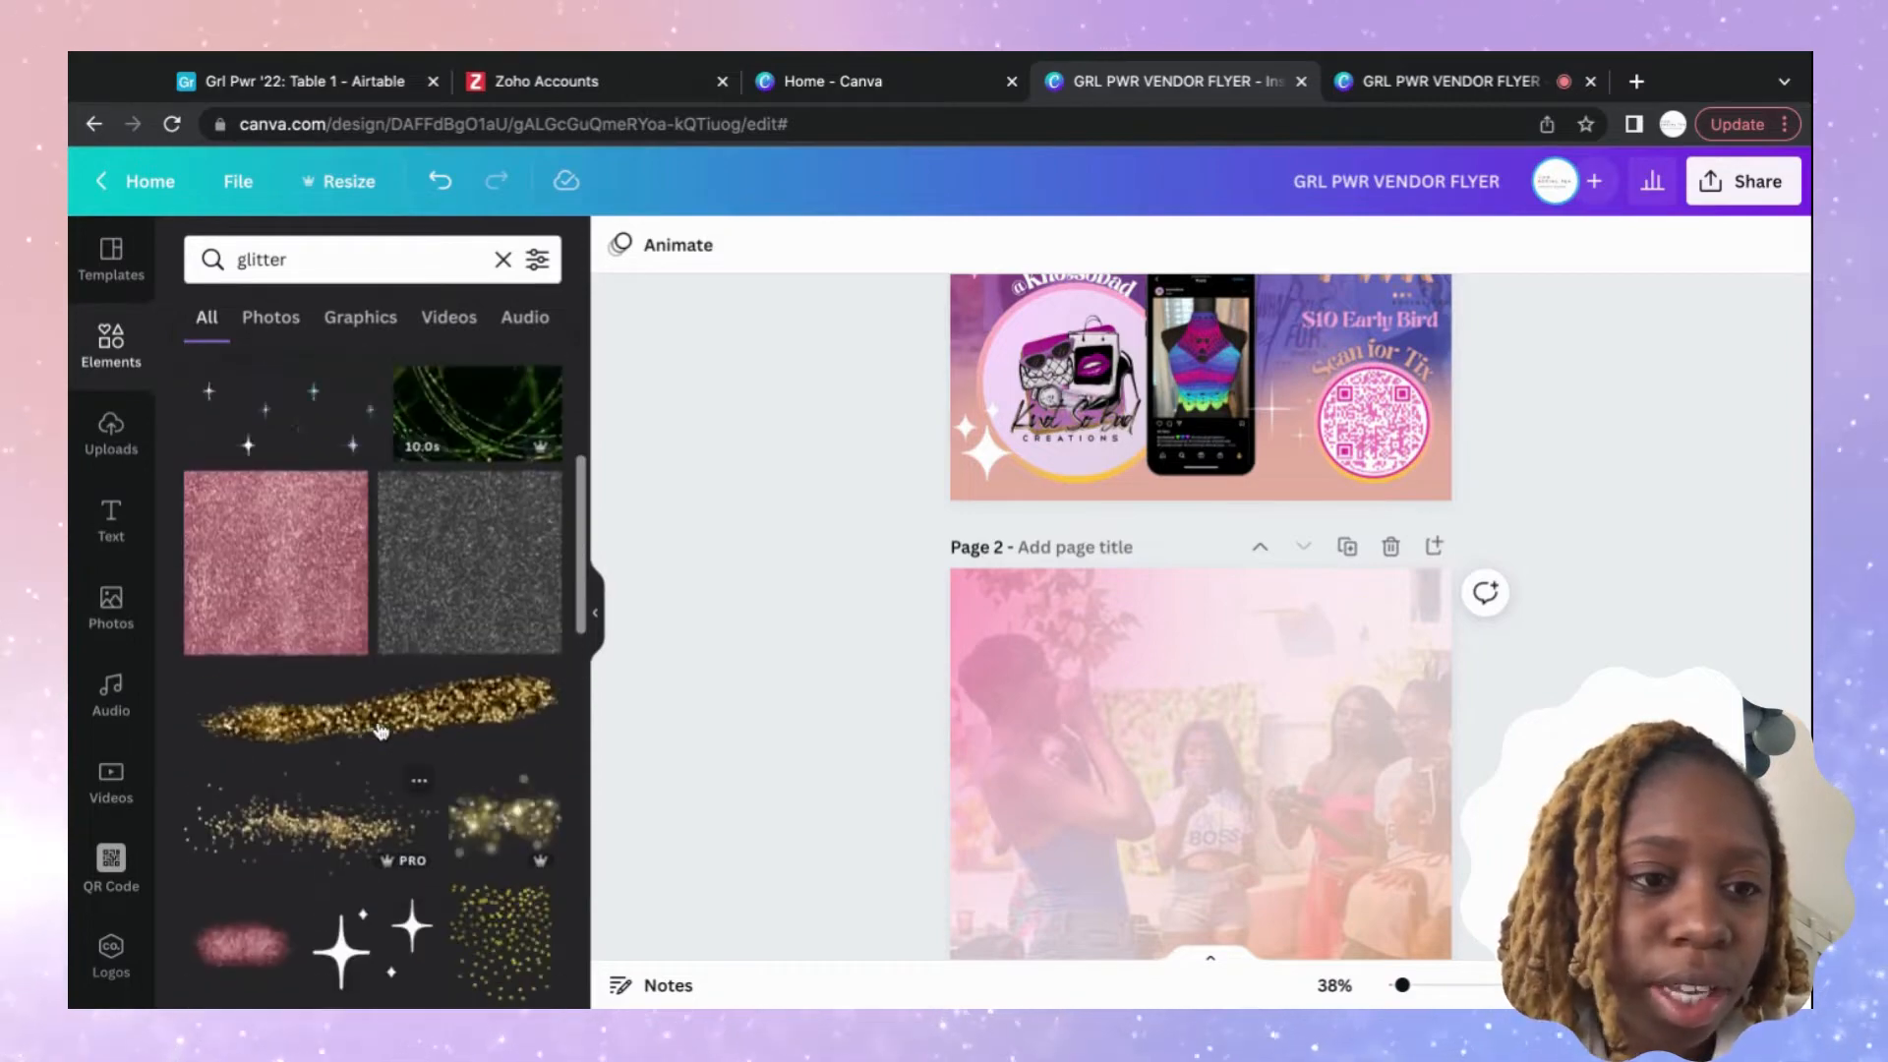
scroll(339, 669, "down", 5)
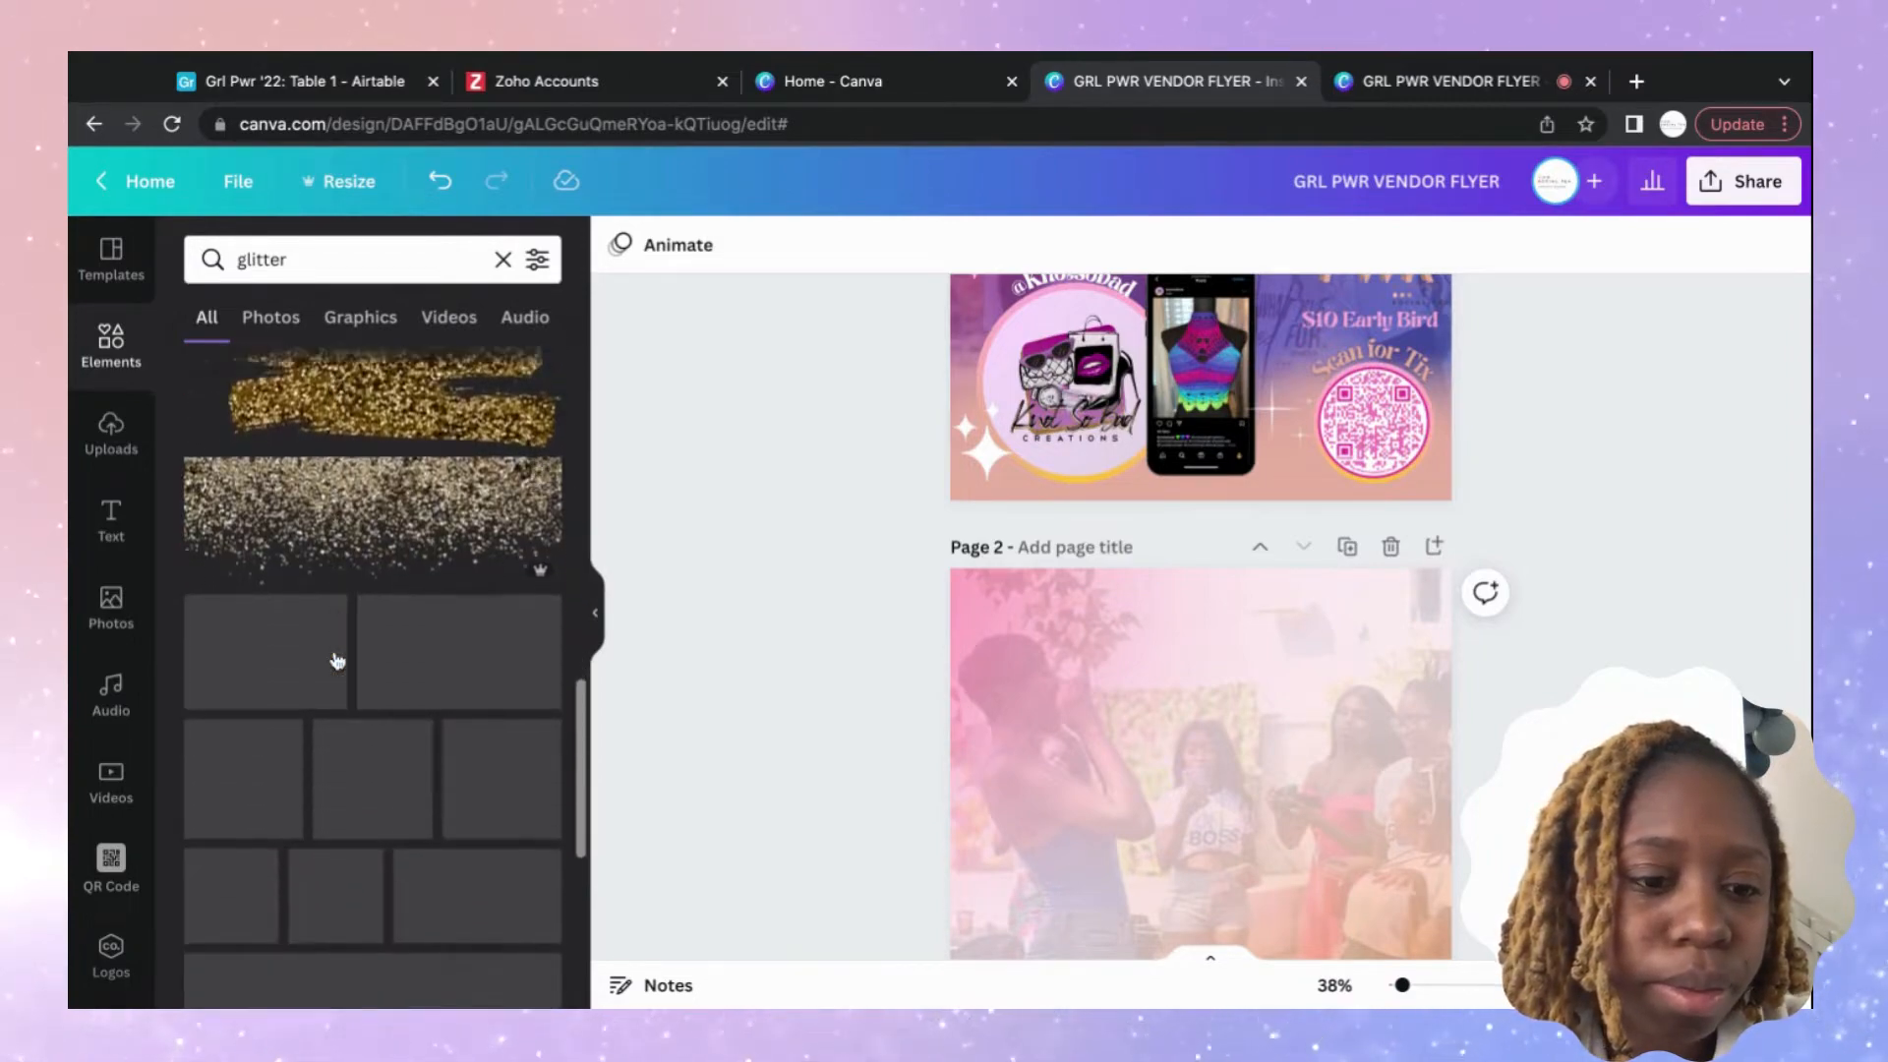
scroll(336, 660, "down", 1)
left_click(409, 537)
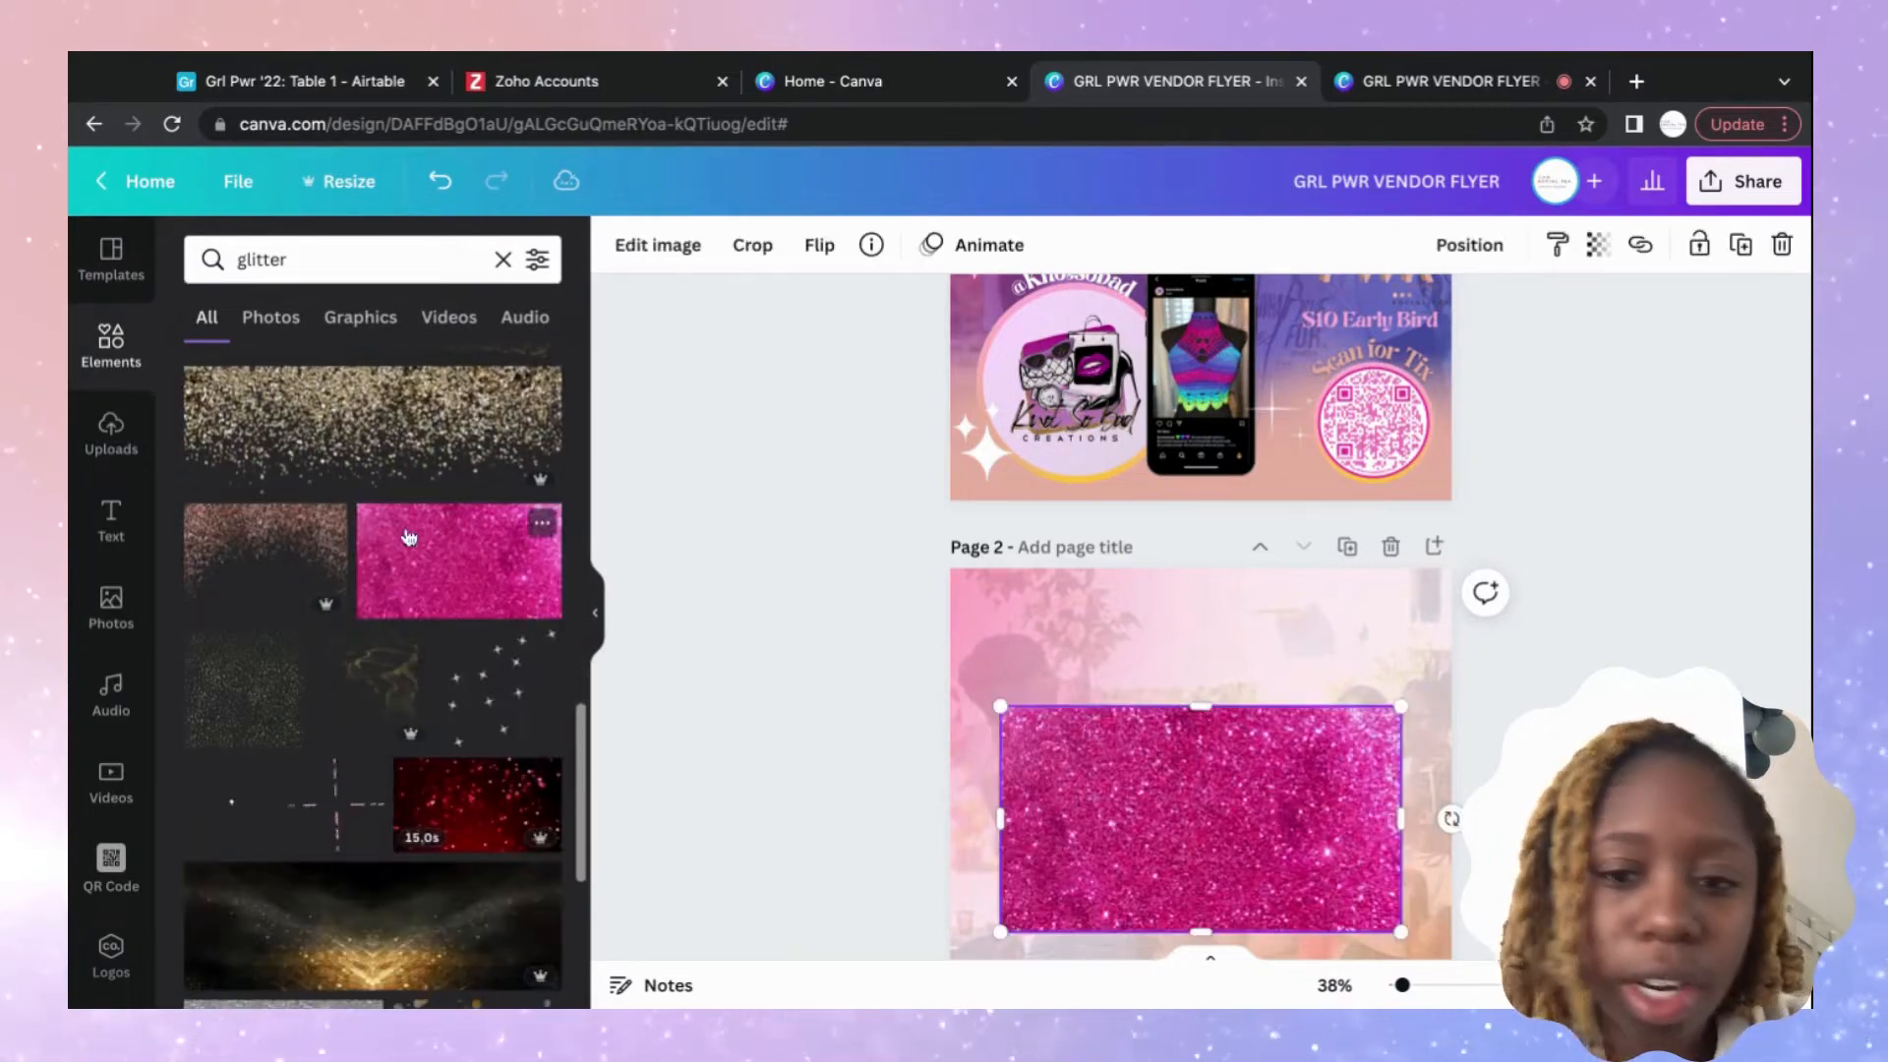
Move the pink glitter to page 2's upper edge, enlarge it past the page width and crop it to a narrow band.
left_click_drag(1113, 814, 1039, 541)
left_click_drag(1330, 551, 1501, 547)
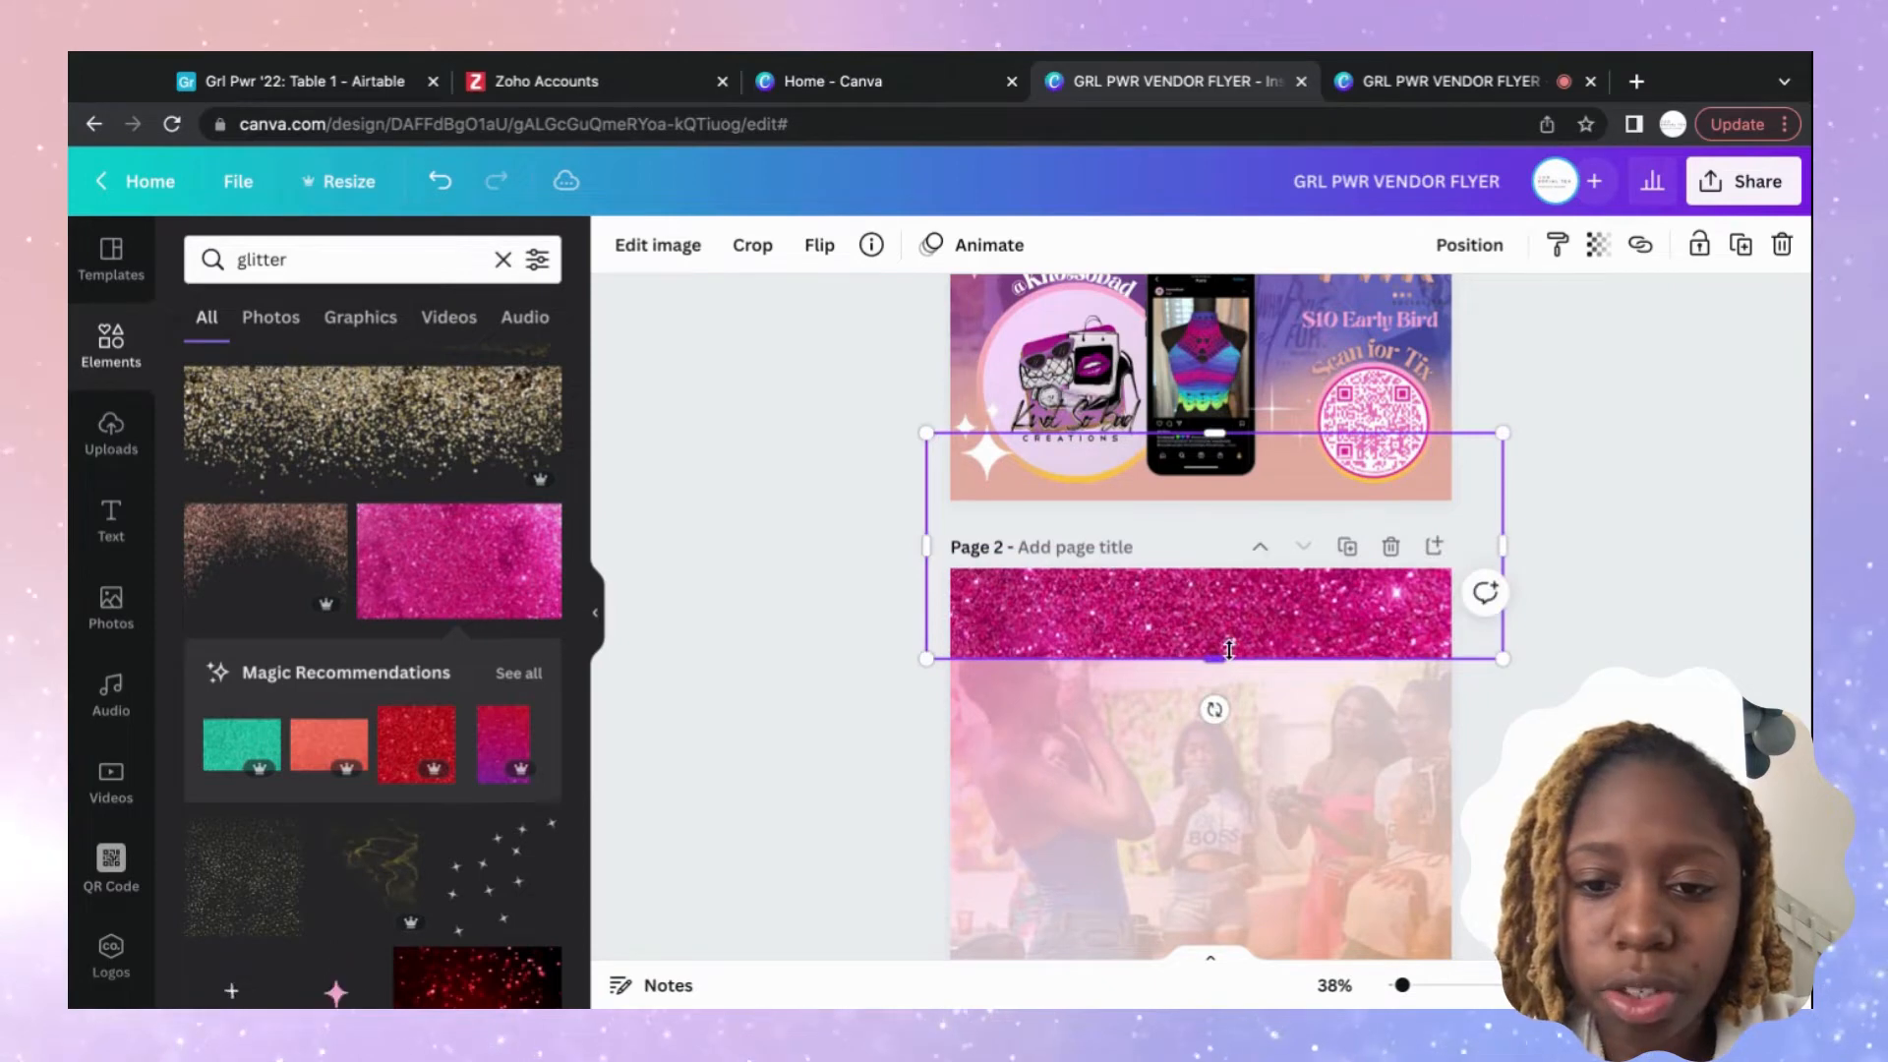
left_click_drag(1230, 650, 1230, 651)
left_click(1614, 536)
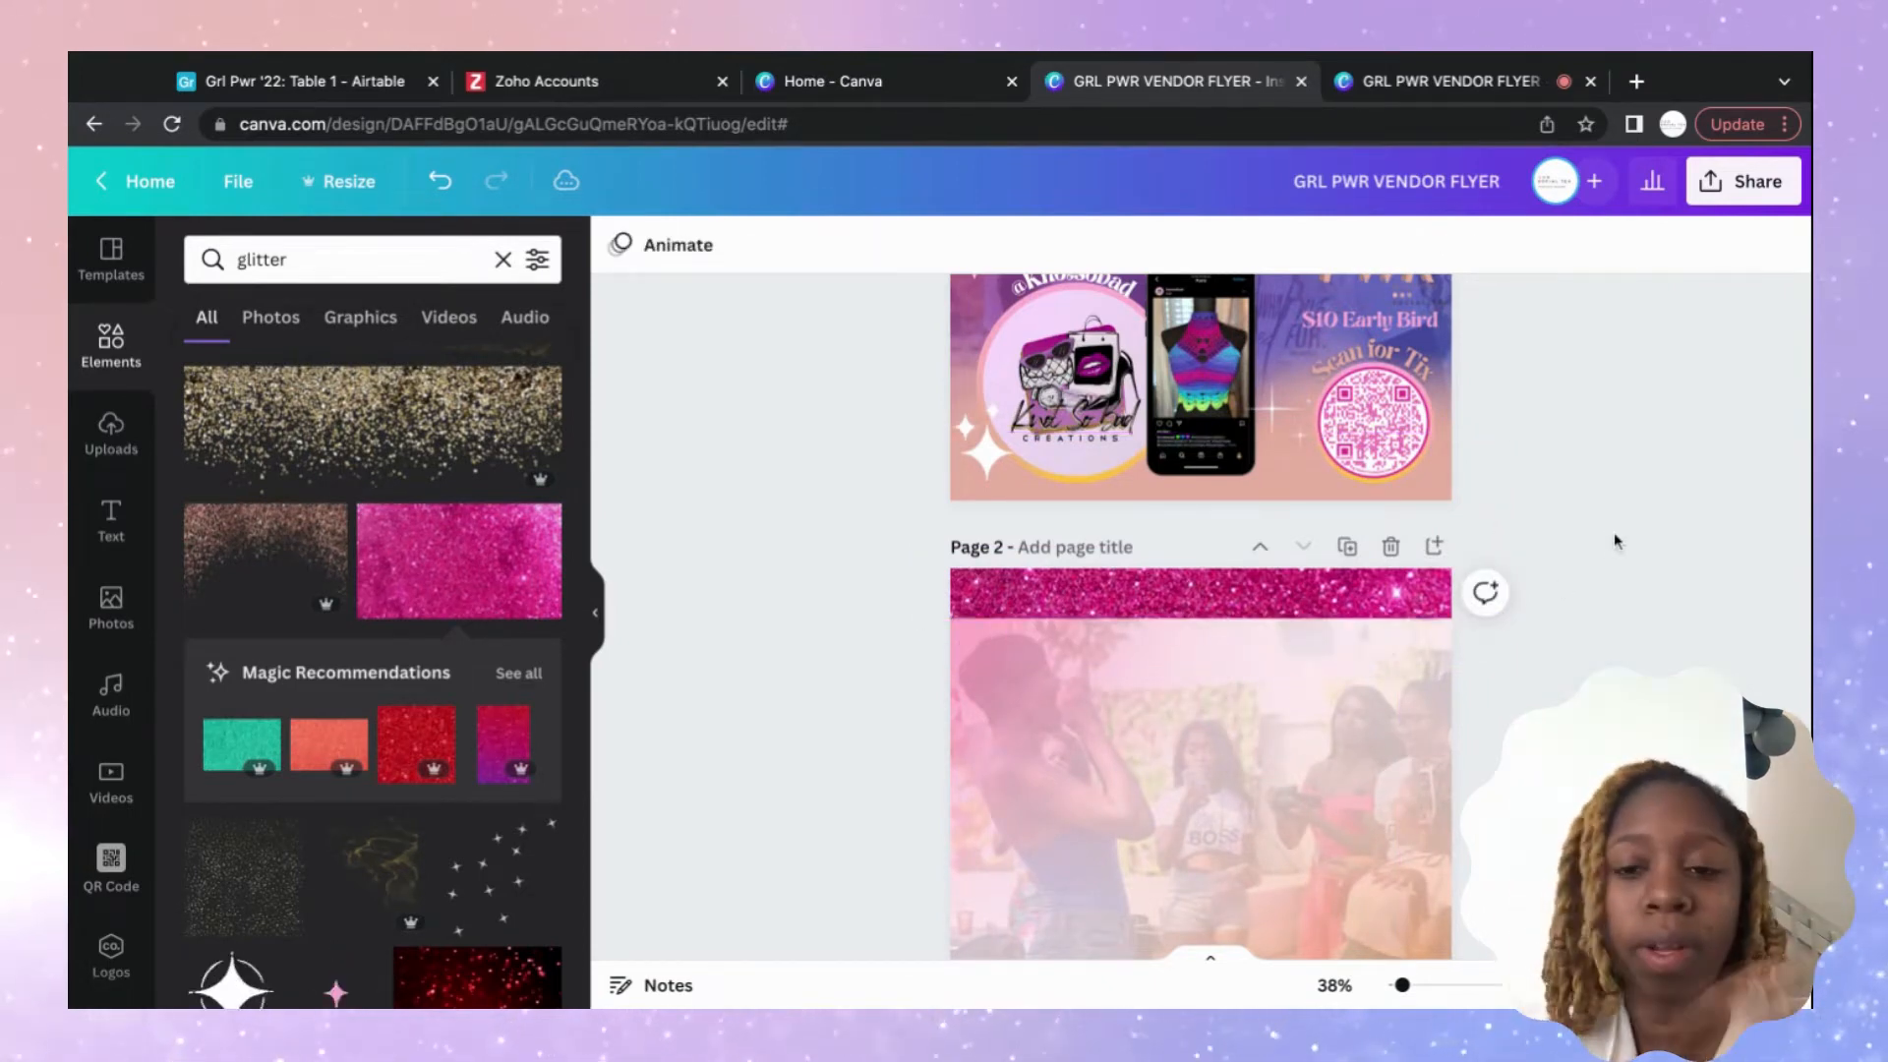
Compare the layout of the page 1 flyer with the glitter band and photo on page 2.
scroll(1636, 641, "down", 1)
scroll(1636, 641, "up", 3)
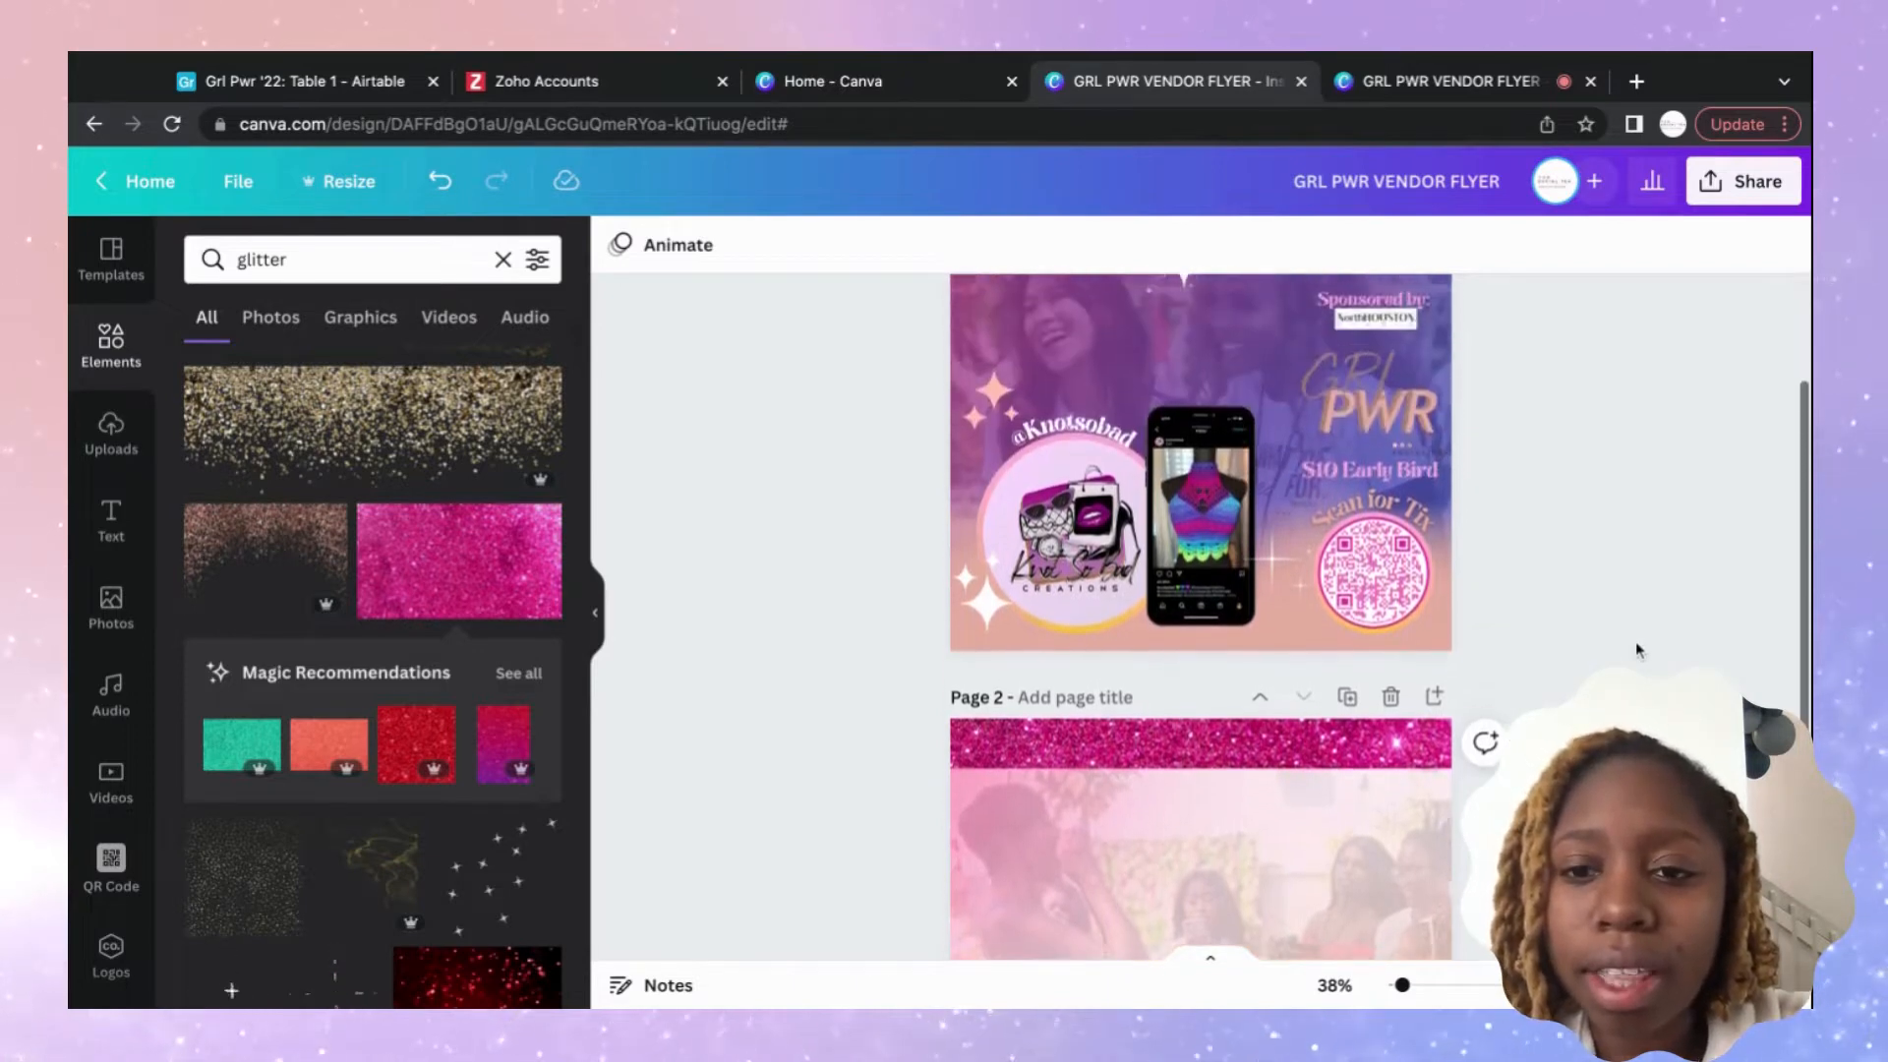
scroll(1636, 649, "down", 2)
scroll(1636, 650, "up", 4)
scroll(1637, 649, "down", 3)
scroll(1379, 615, "down", 1)
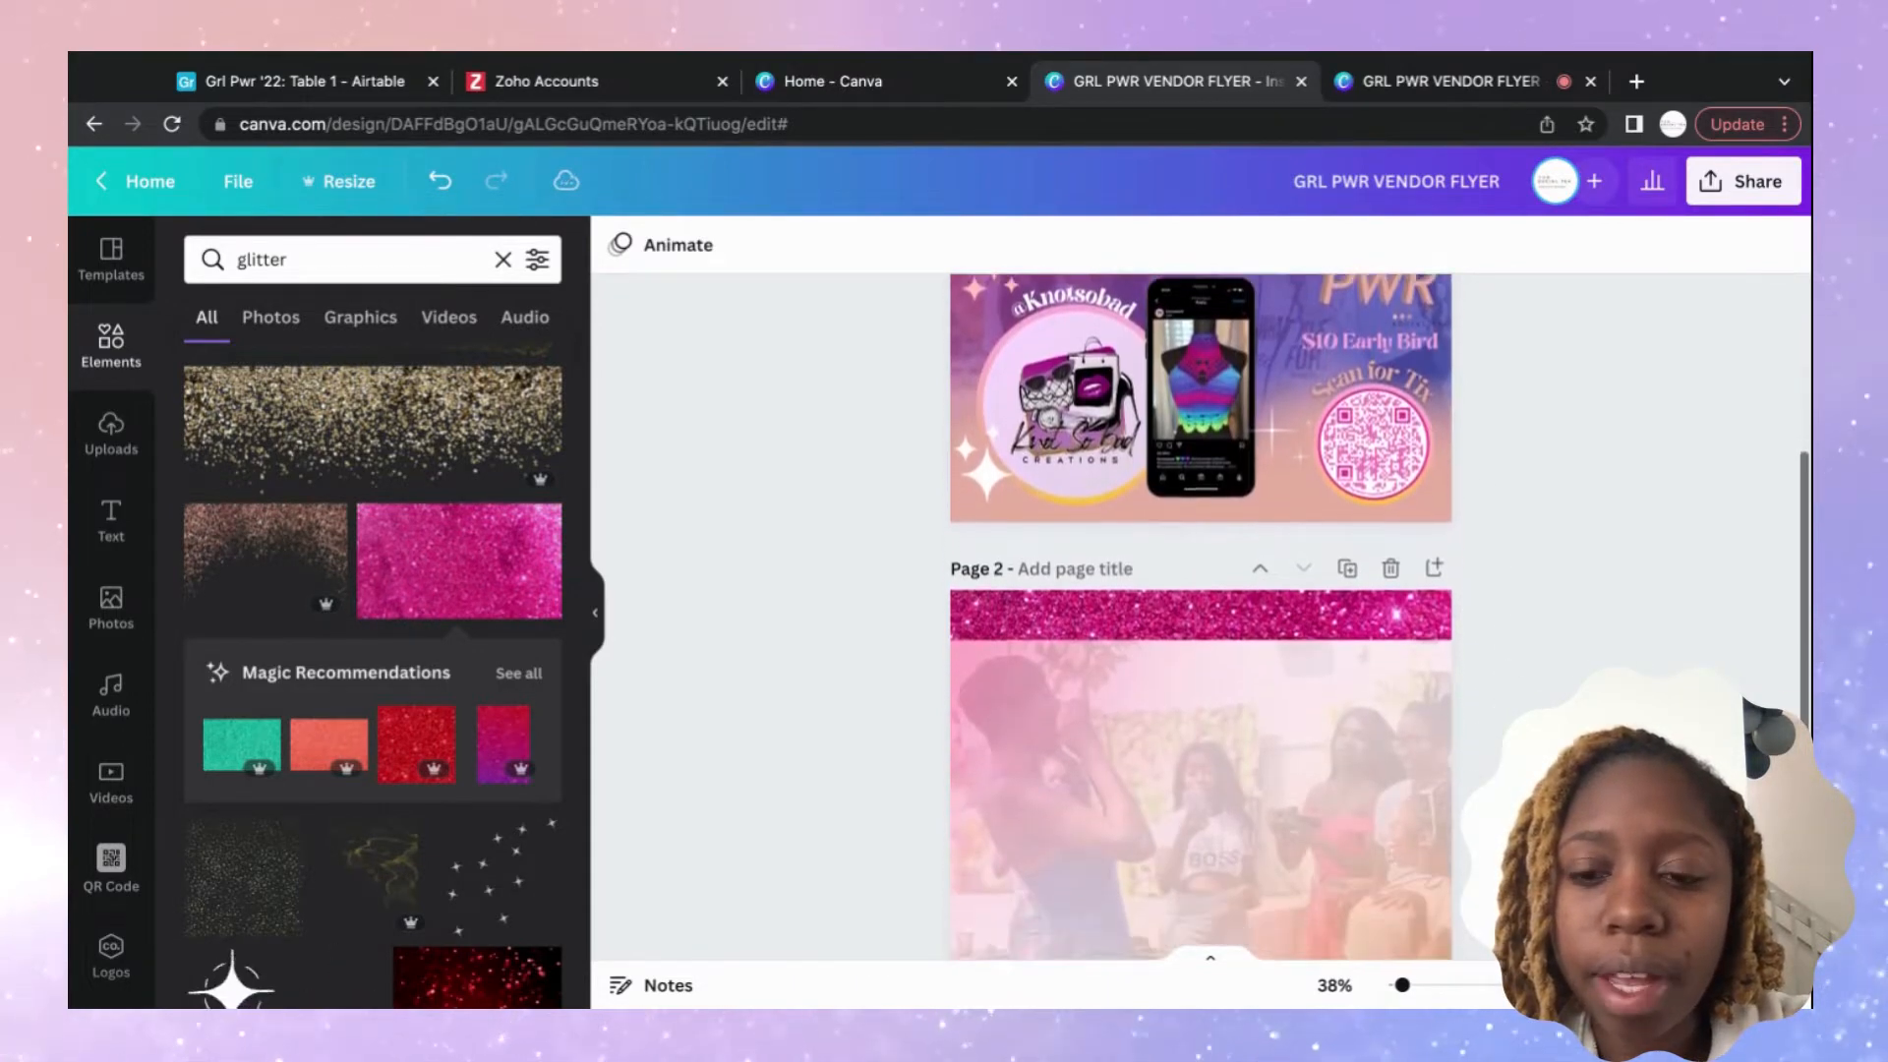
scroll(1379, 615, "up", 1)
scroll(1379, 614, "down", 2)
scroll(1379, 614, "up", 2)
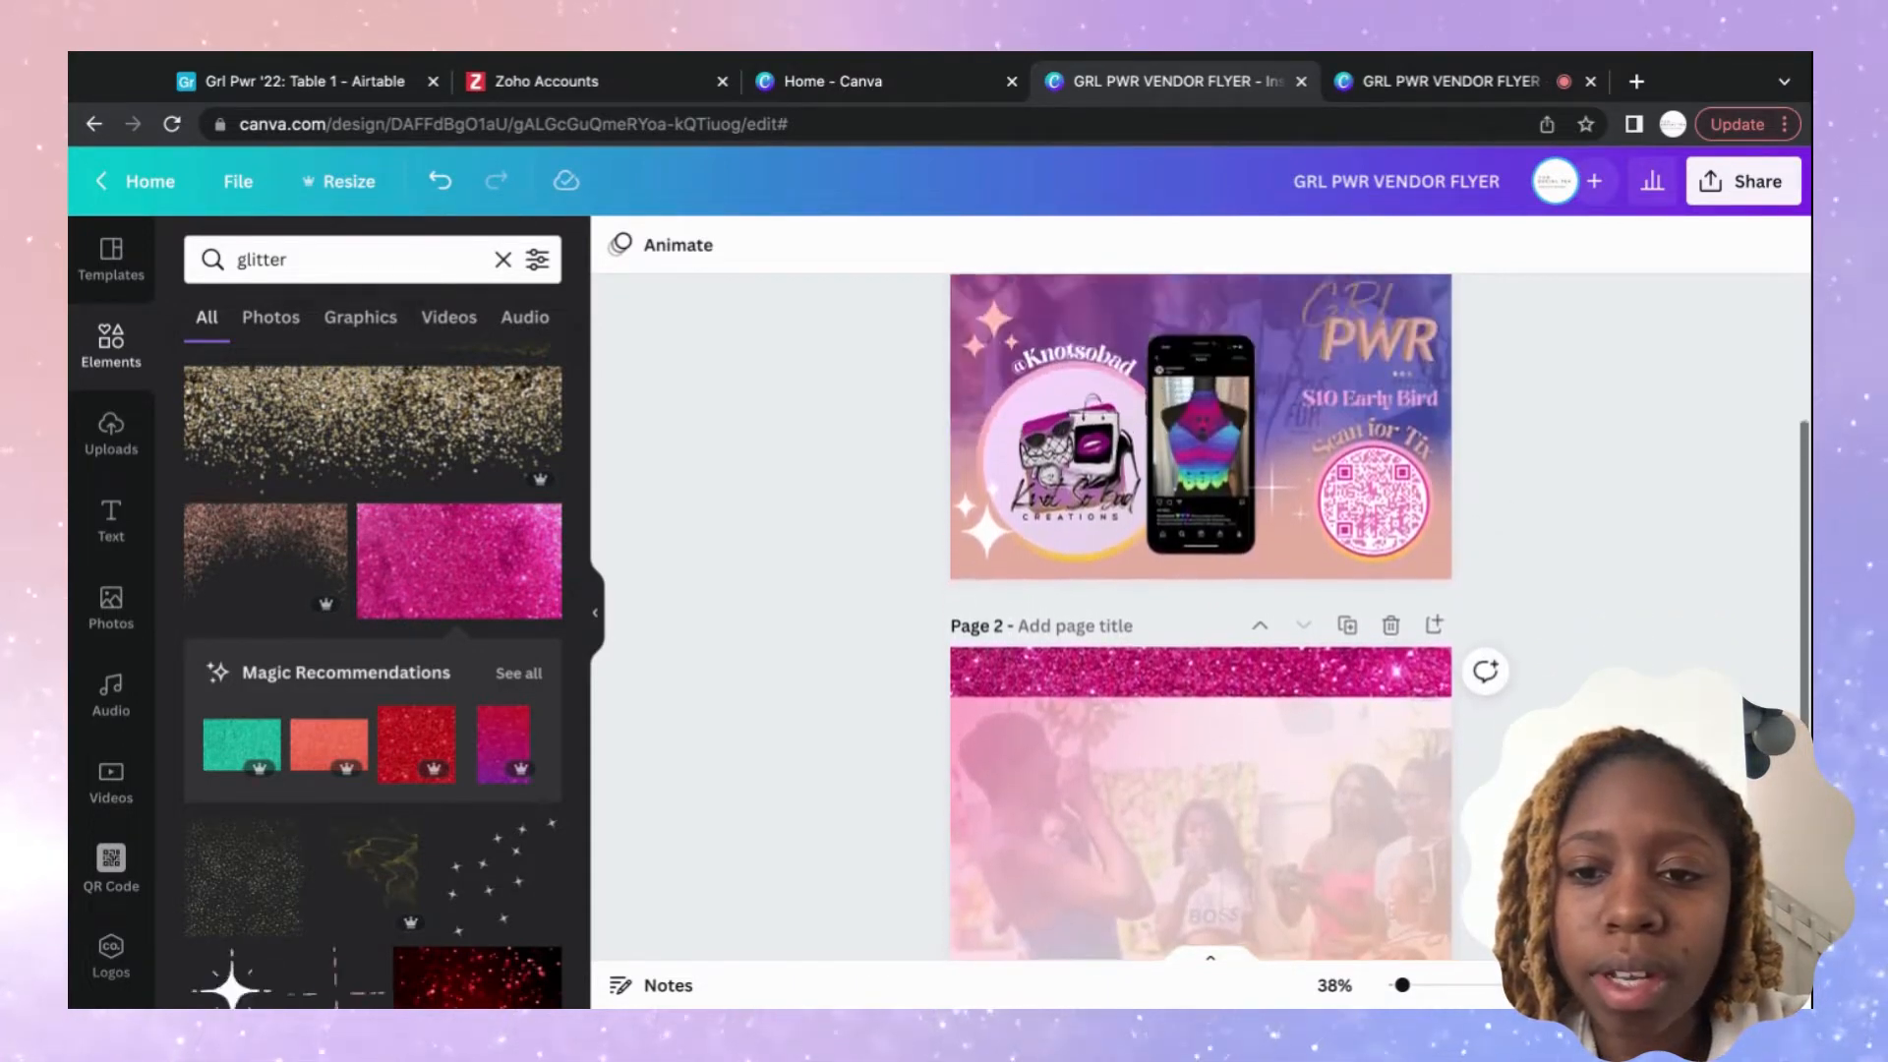
scroll(1379, 614, "down", 2)
scroll(1347, 729, "down", 1)
scroll(1348, 728, "down", 1)
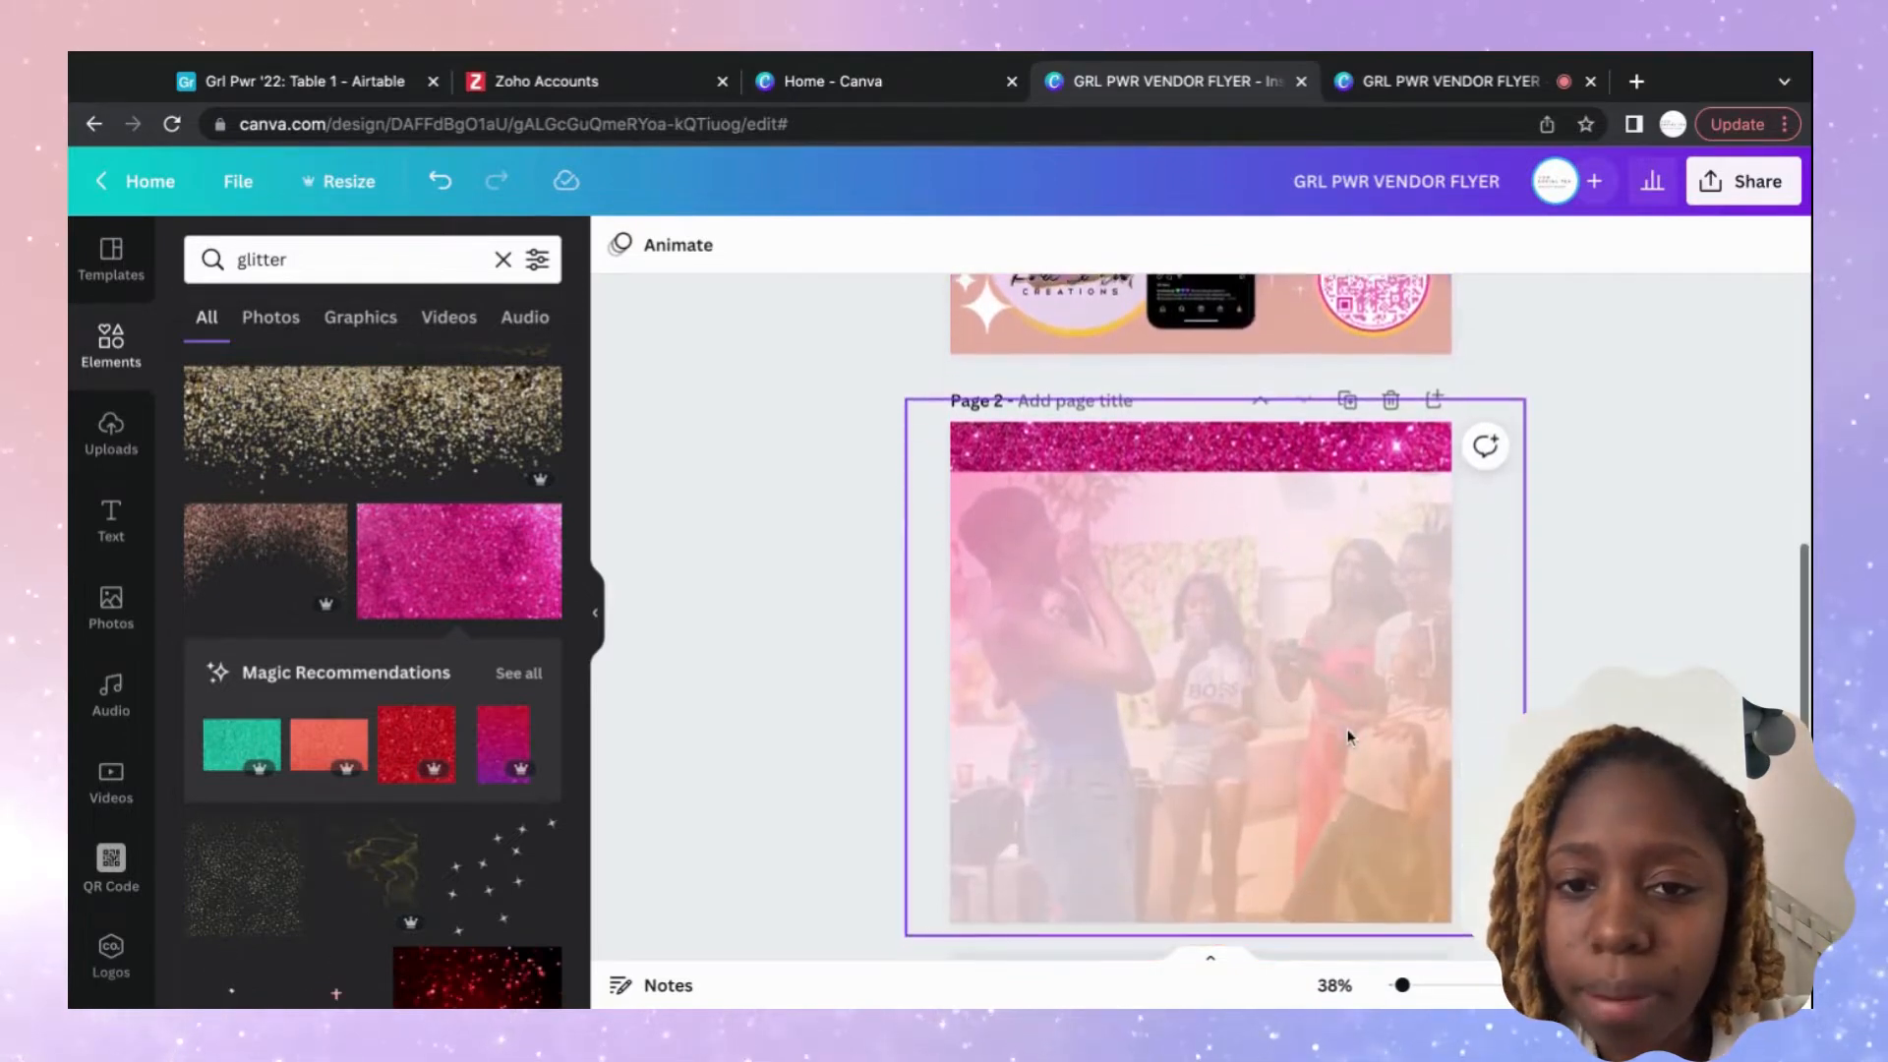
scroll(1347, 729, "up", 2)
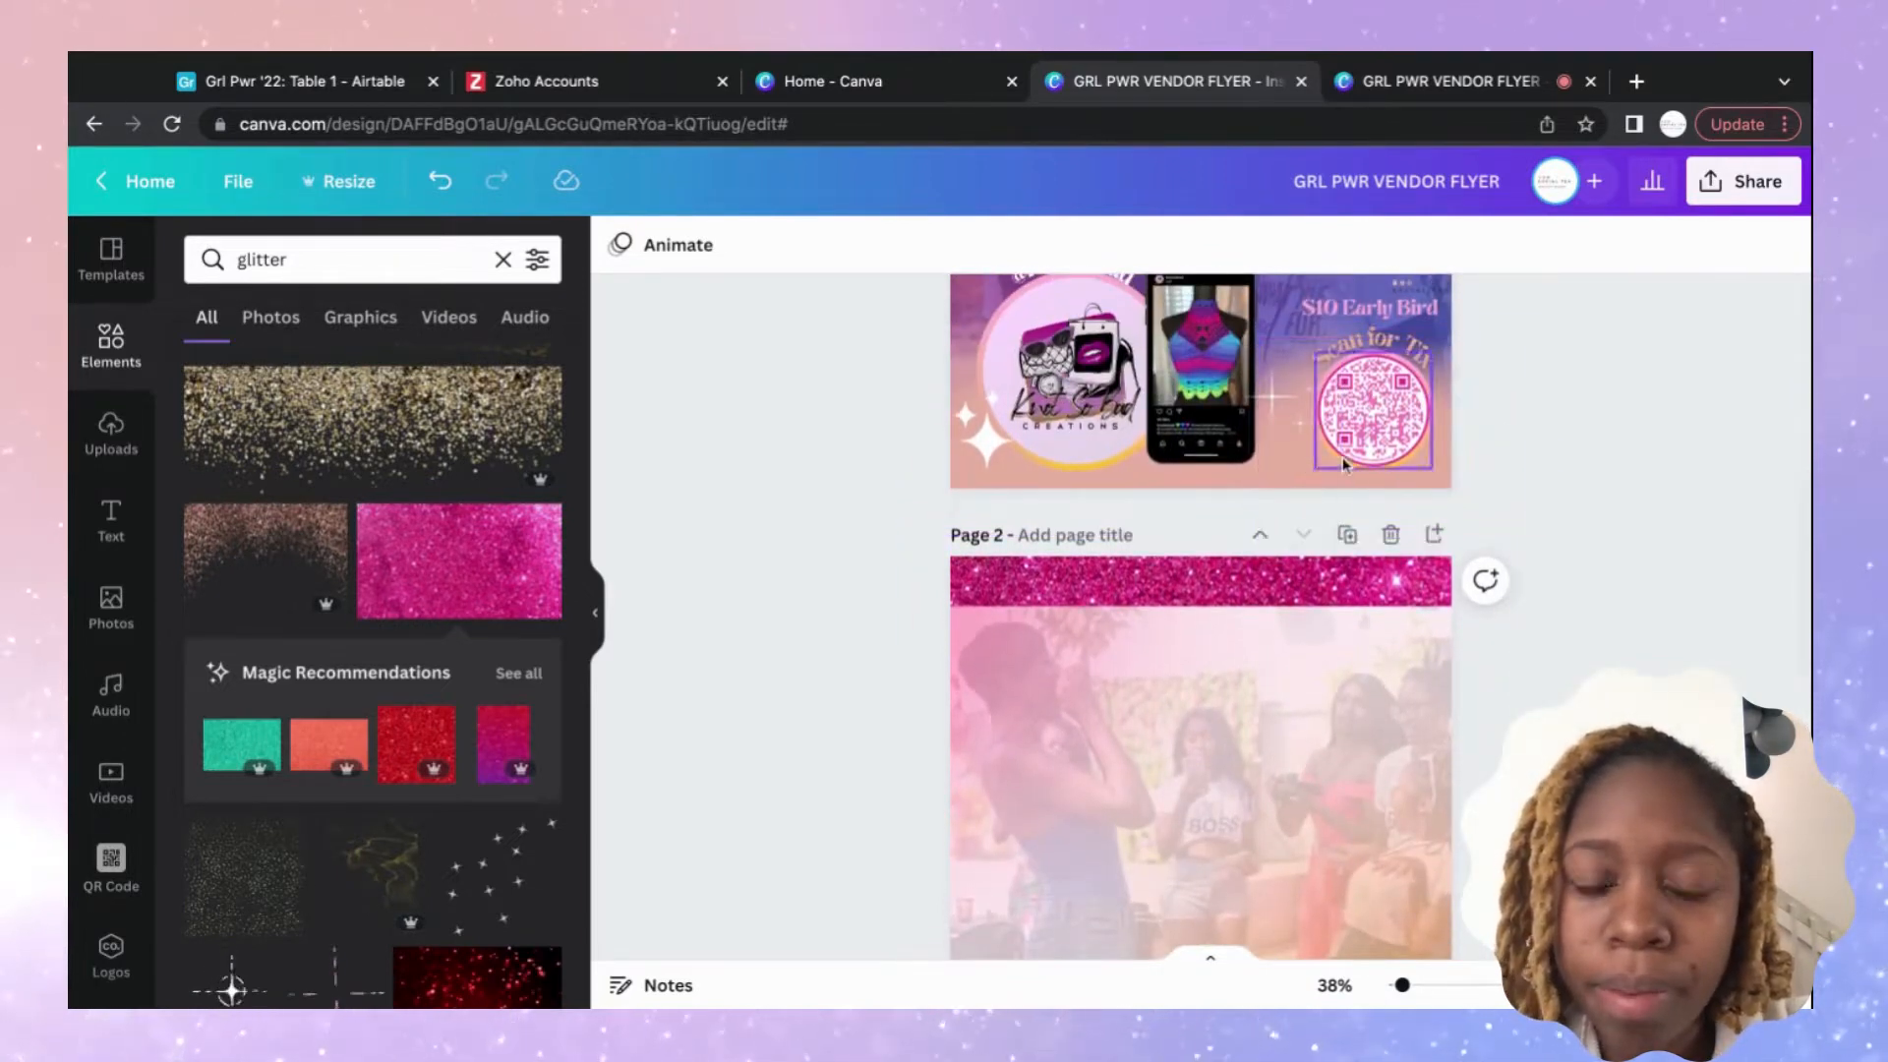
Search the elements for "square" and add the plain filled square to page 2.
double_click(308, 261)
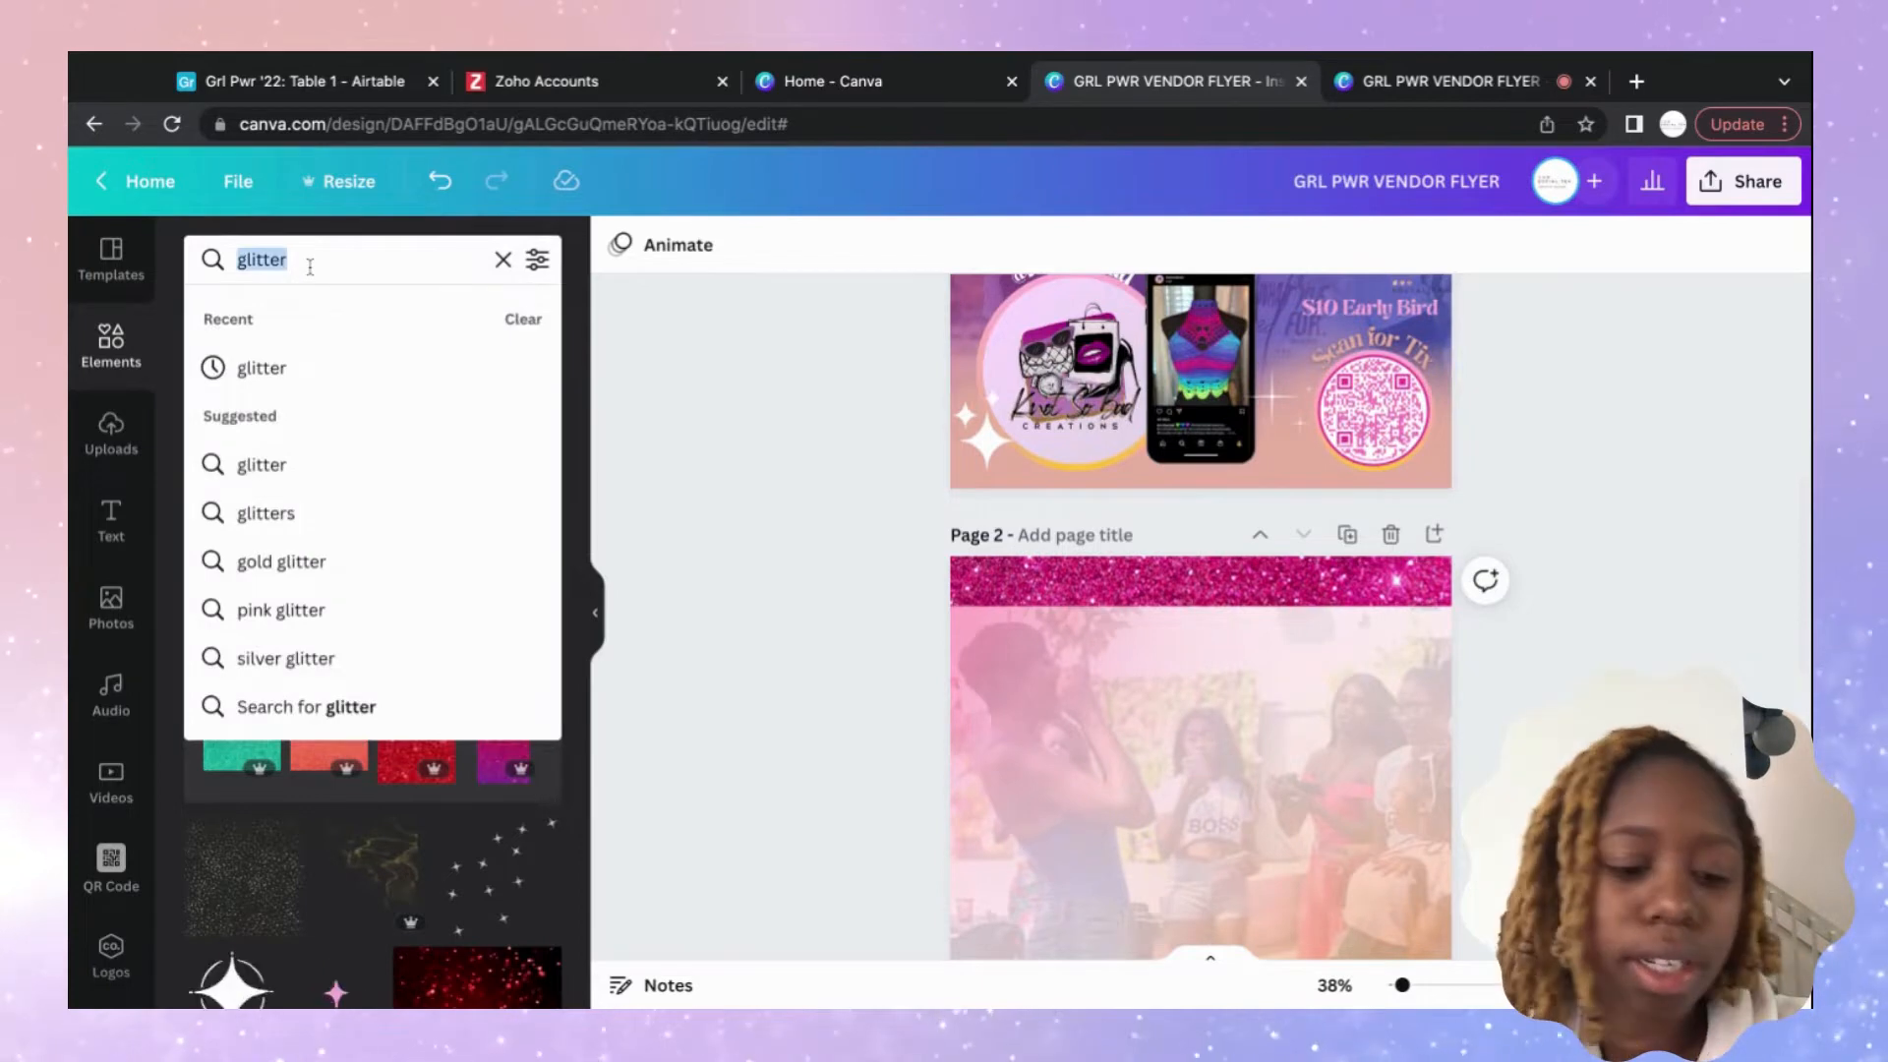
type("squa")
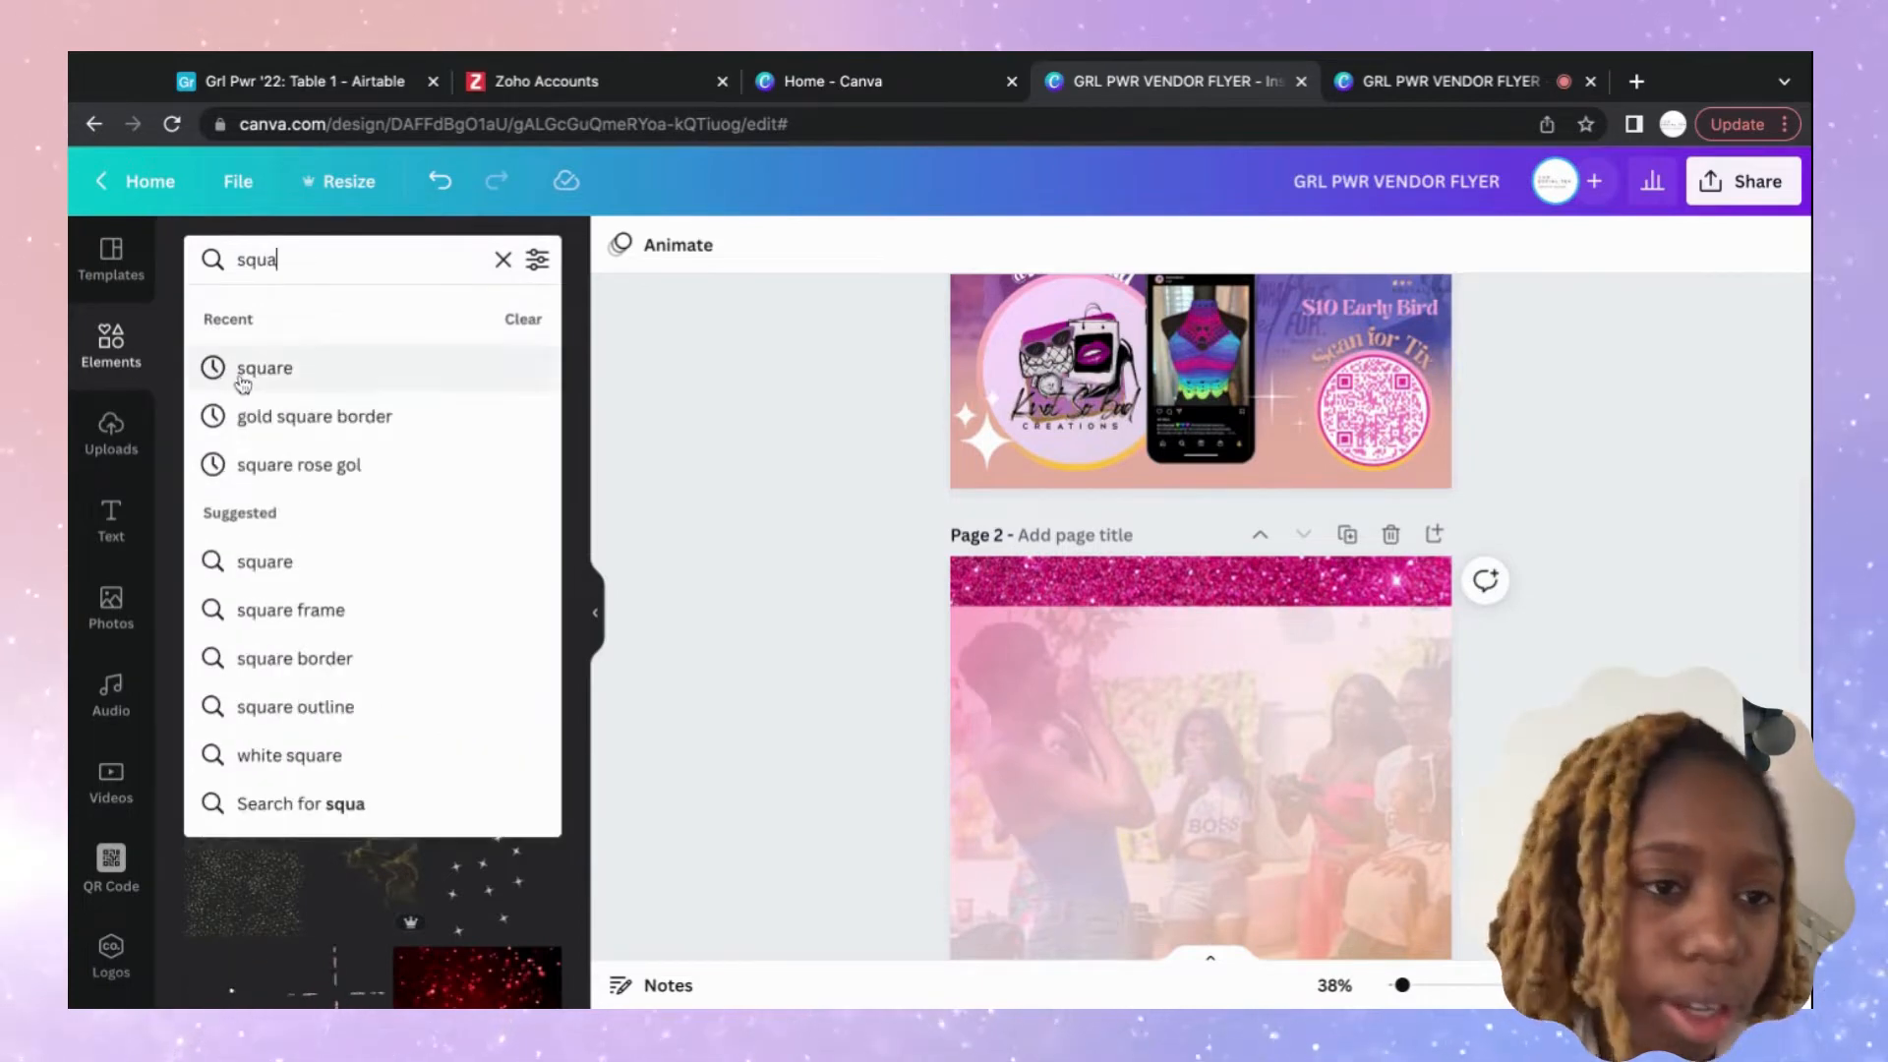
left_click(246, 372)
left_click(254, 492)
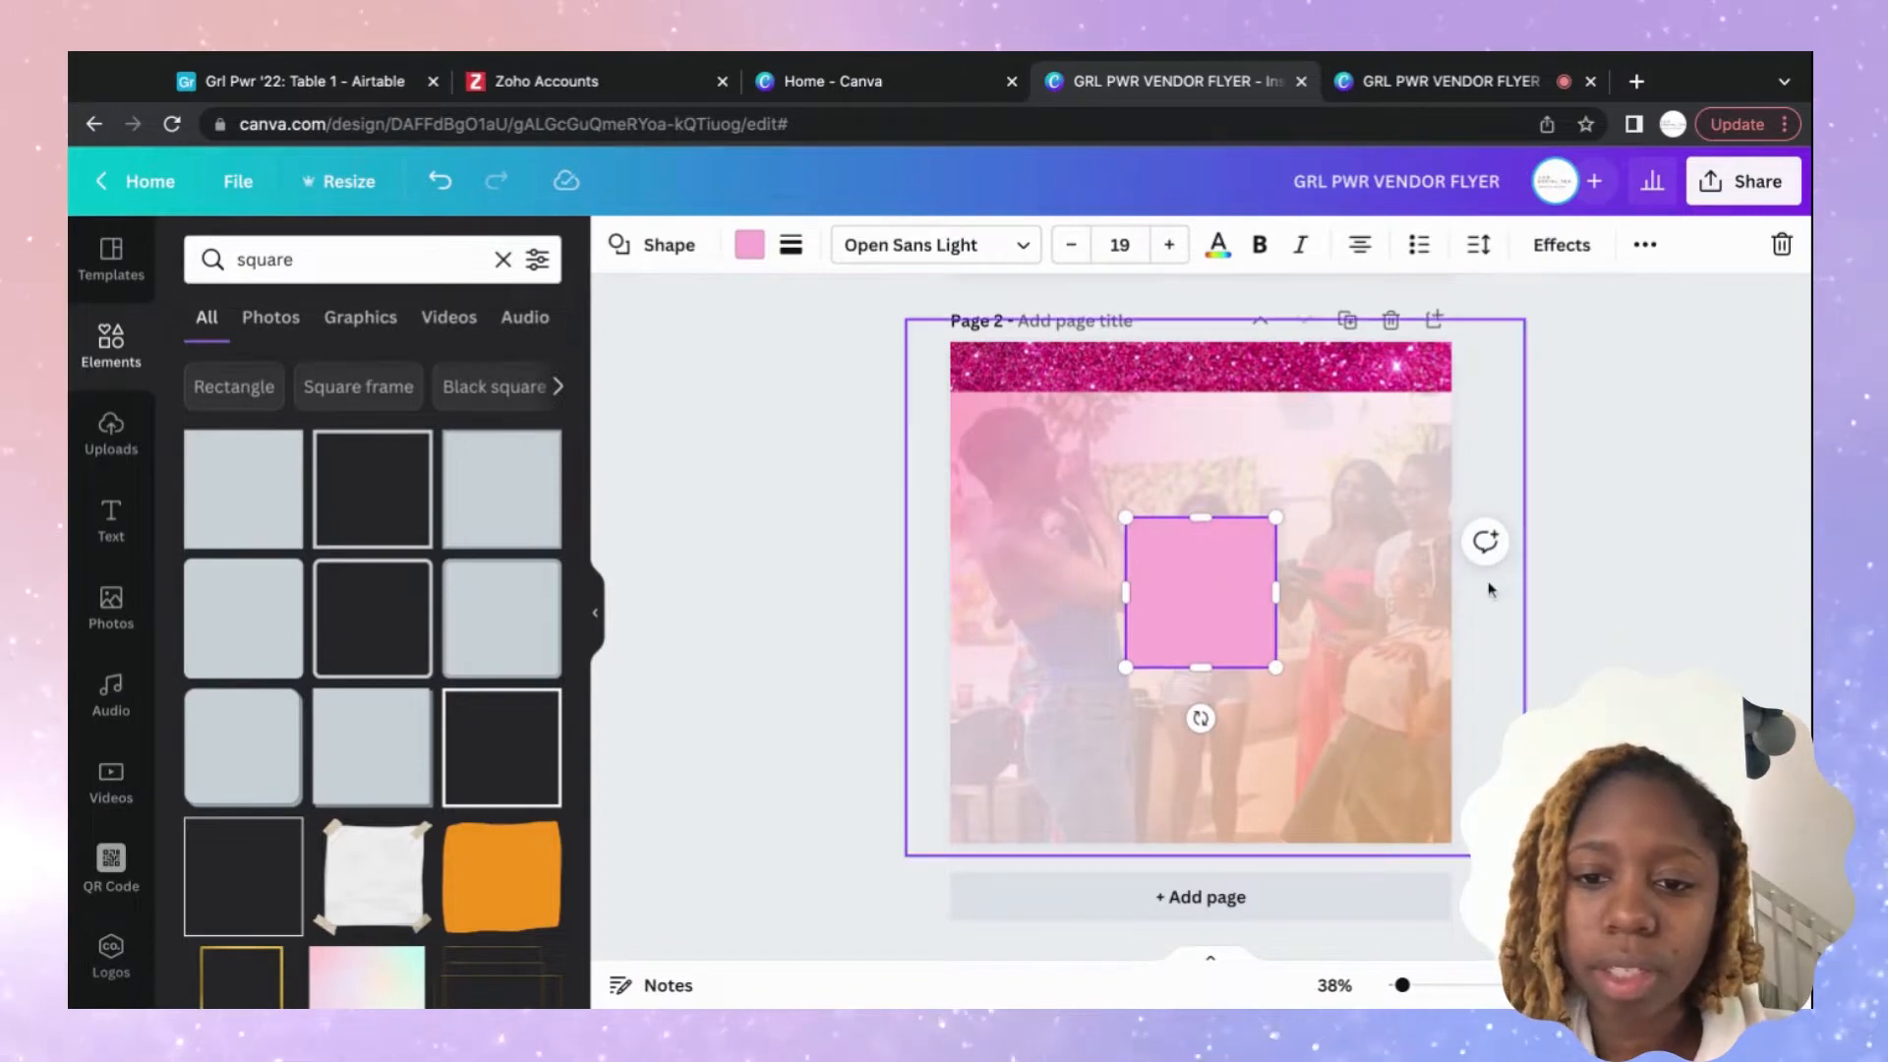
Enlarge the pink square beyond page 2's width and place it so only a narrow band covers the page's lower edge.
left_click(1490, 589)
left_click_drag(1216, 556, 1485, 855)
left_click_drag(1289, 814, 1290, 827)
left_click(1578, 668)
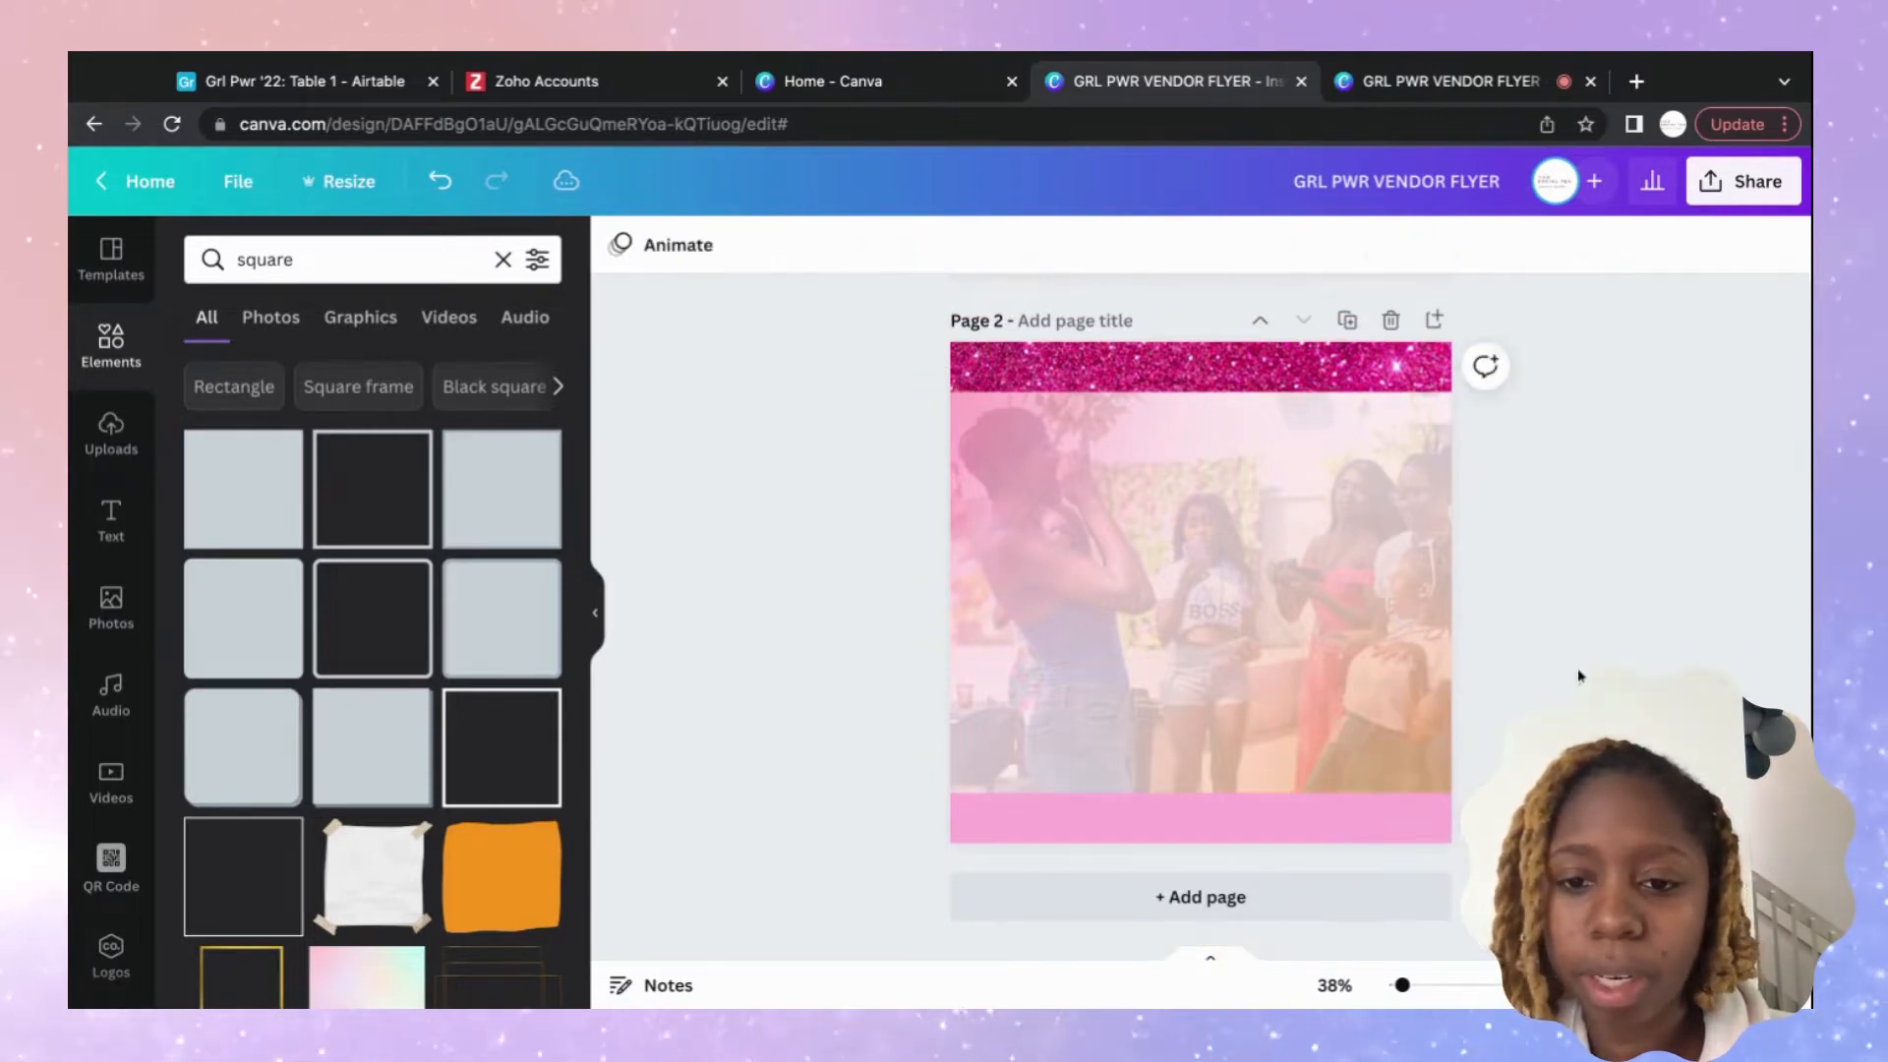
scroll(1578, 674, "up", 4)
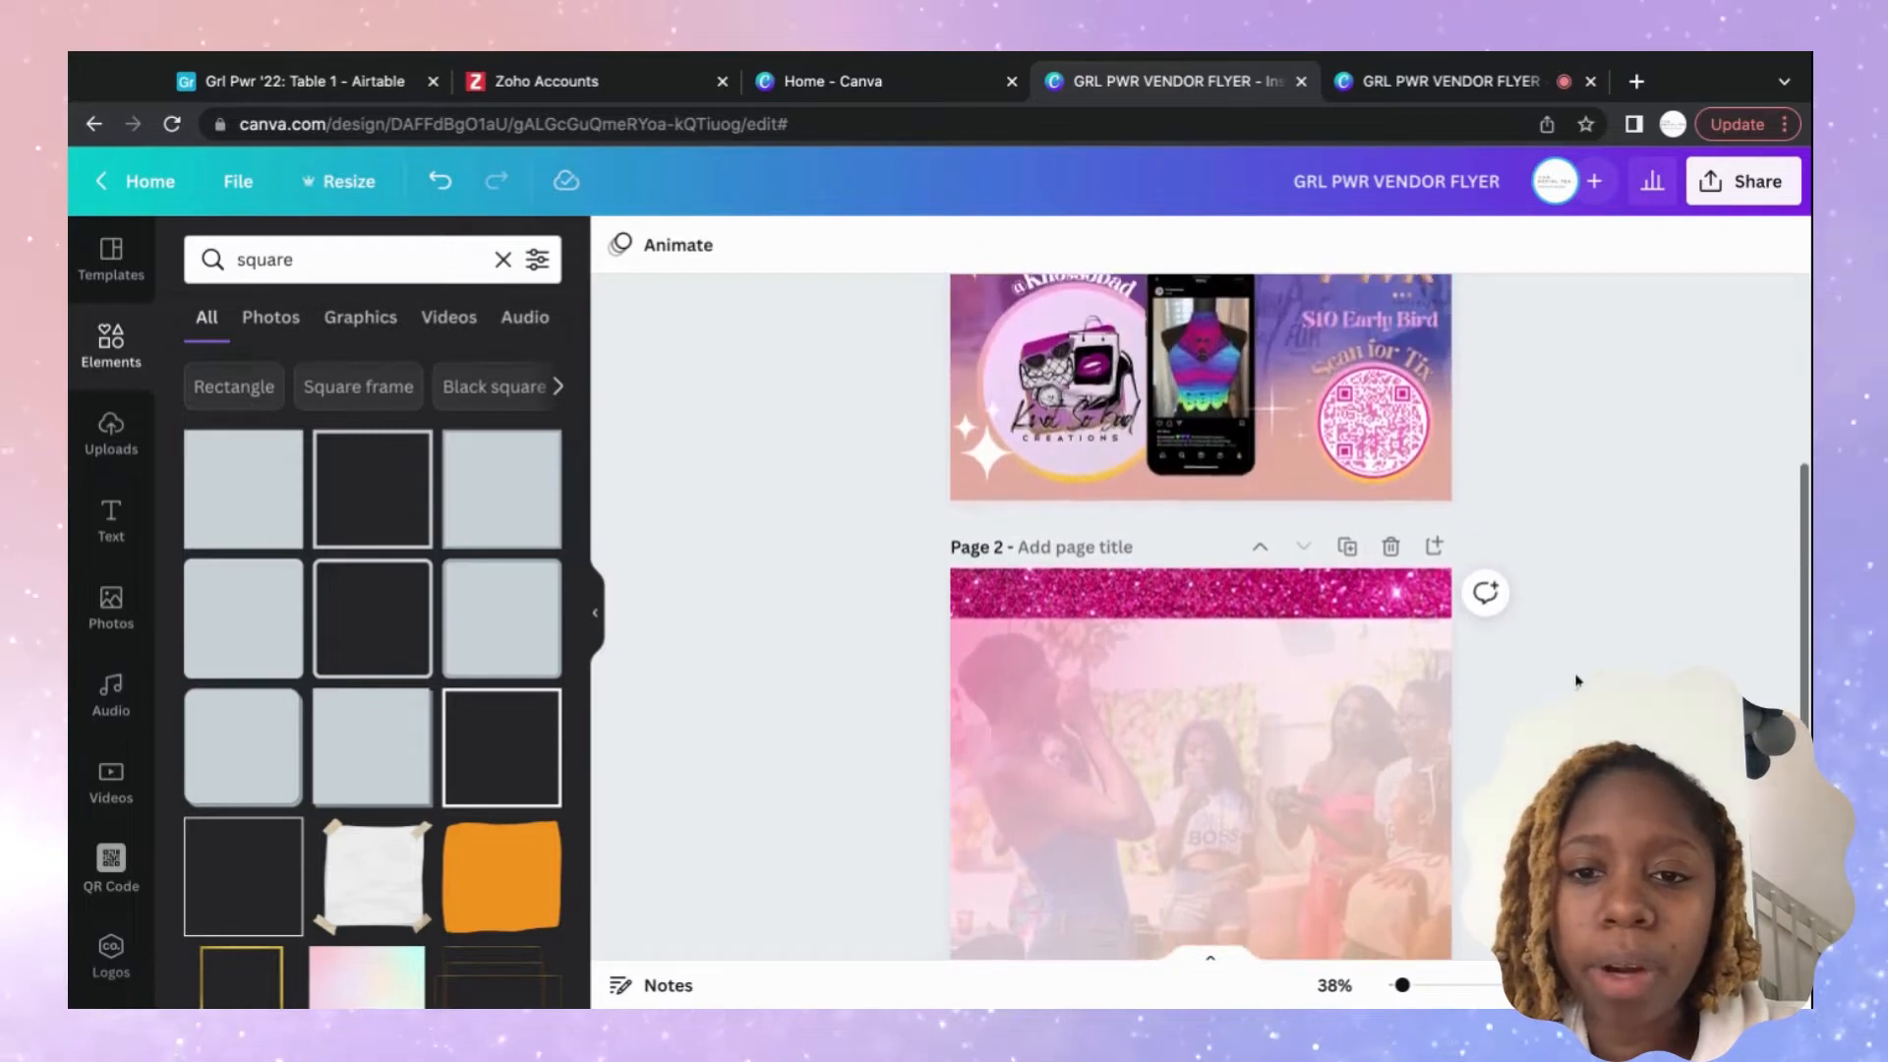
scroll(1578, 675, "down", 4)
Recolor the band along page 2's lower edge with the dusty pink from the Social Tea palette.
left_click(1286, 835)
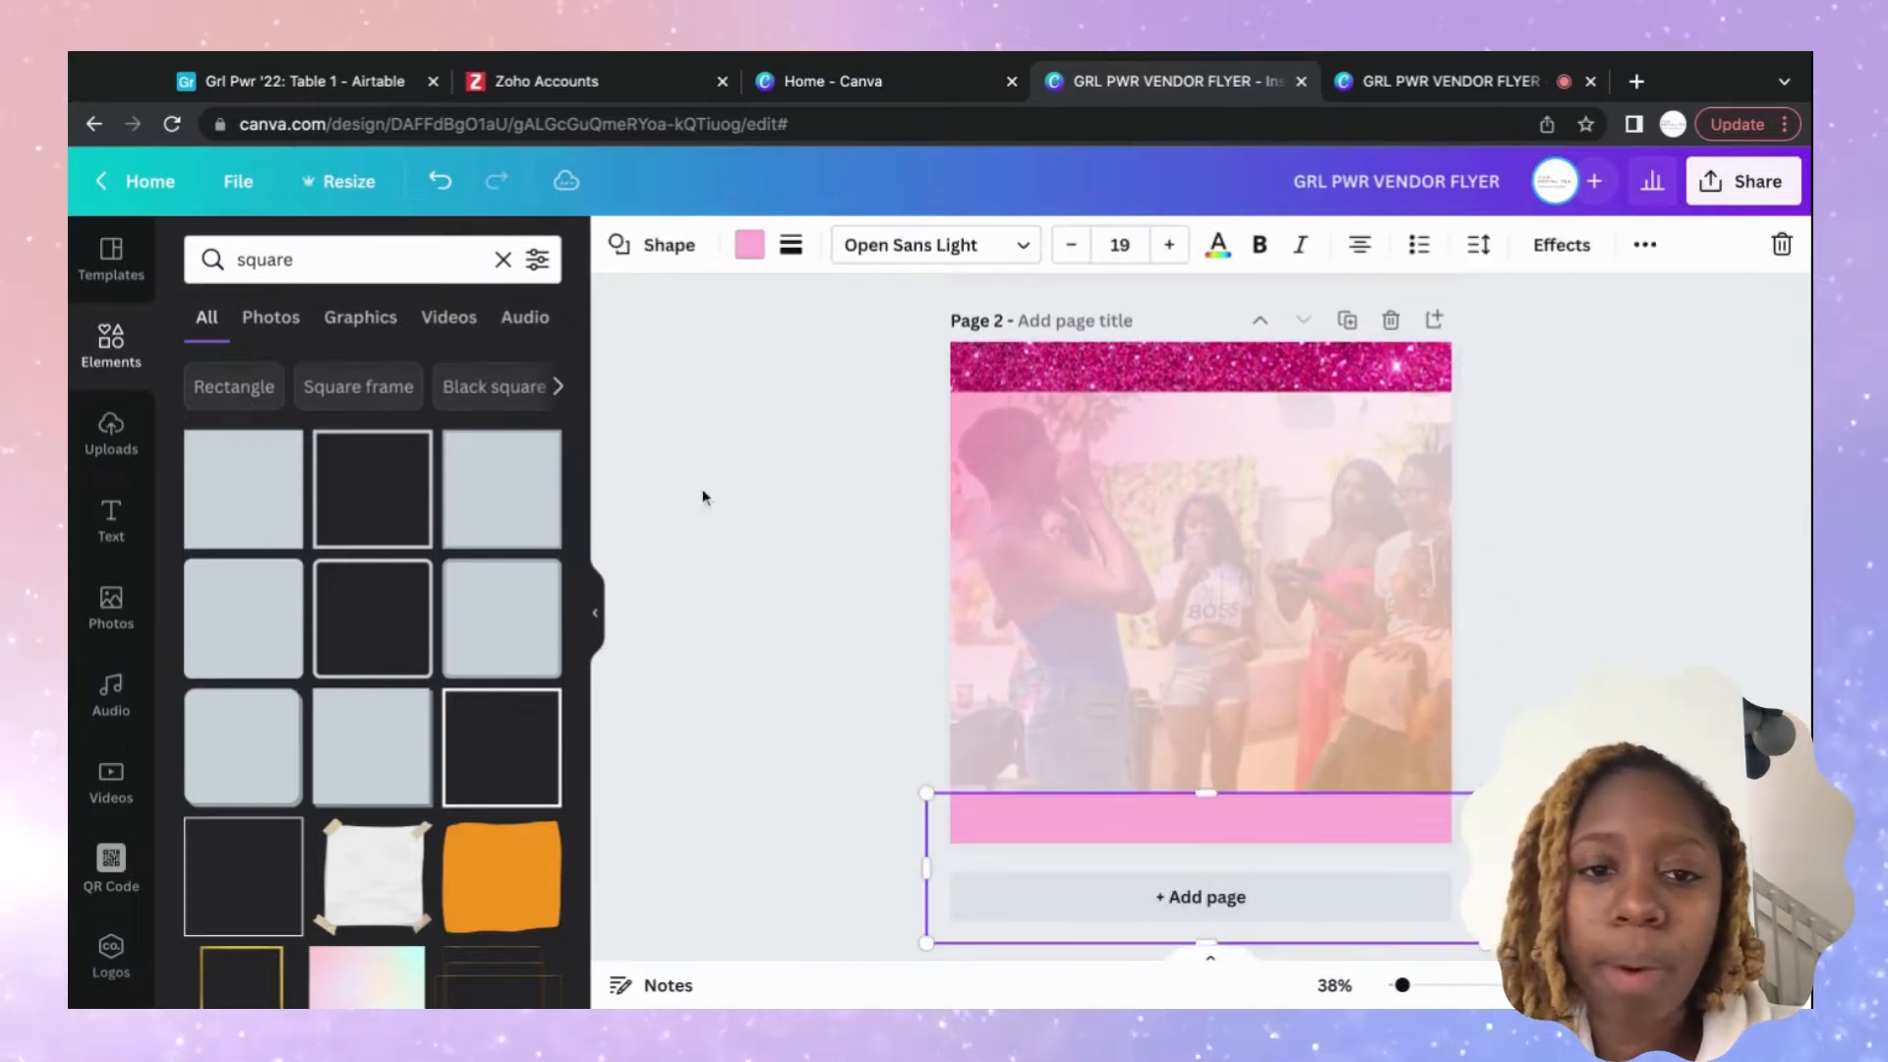
left_click(753, 242)
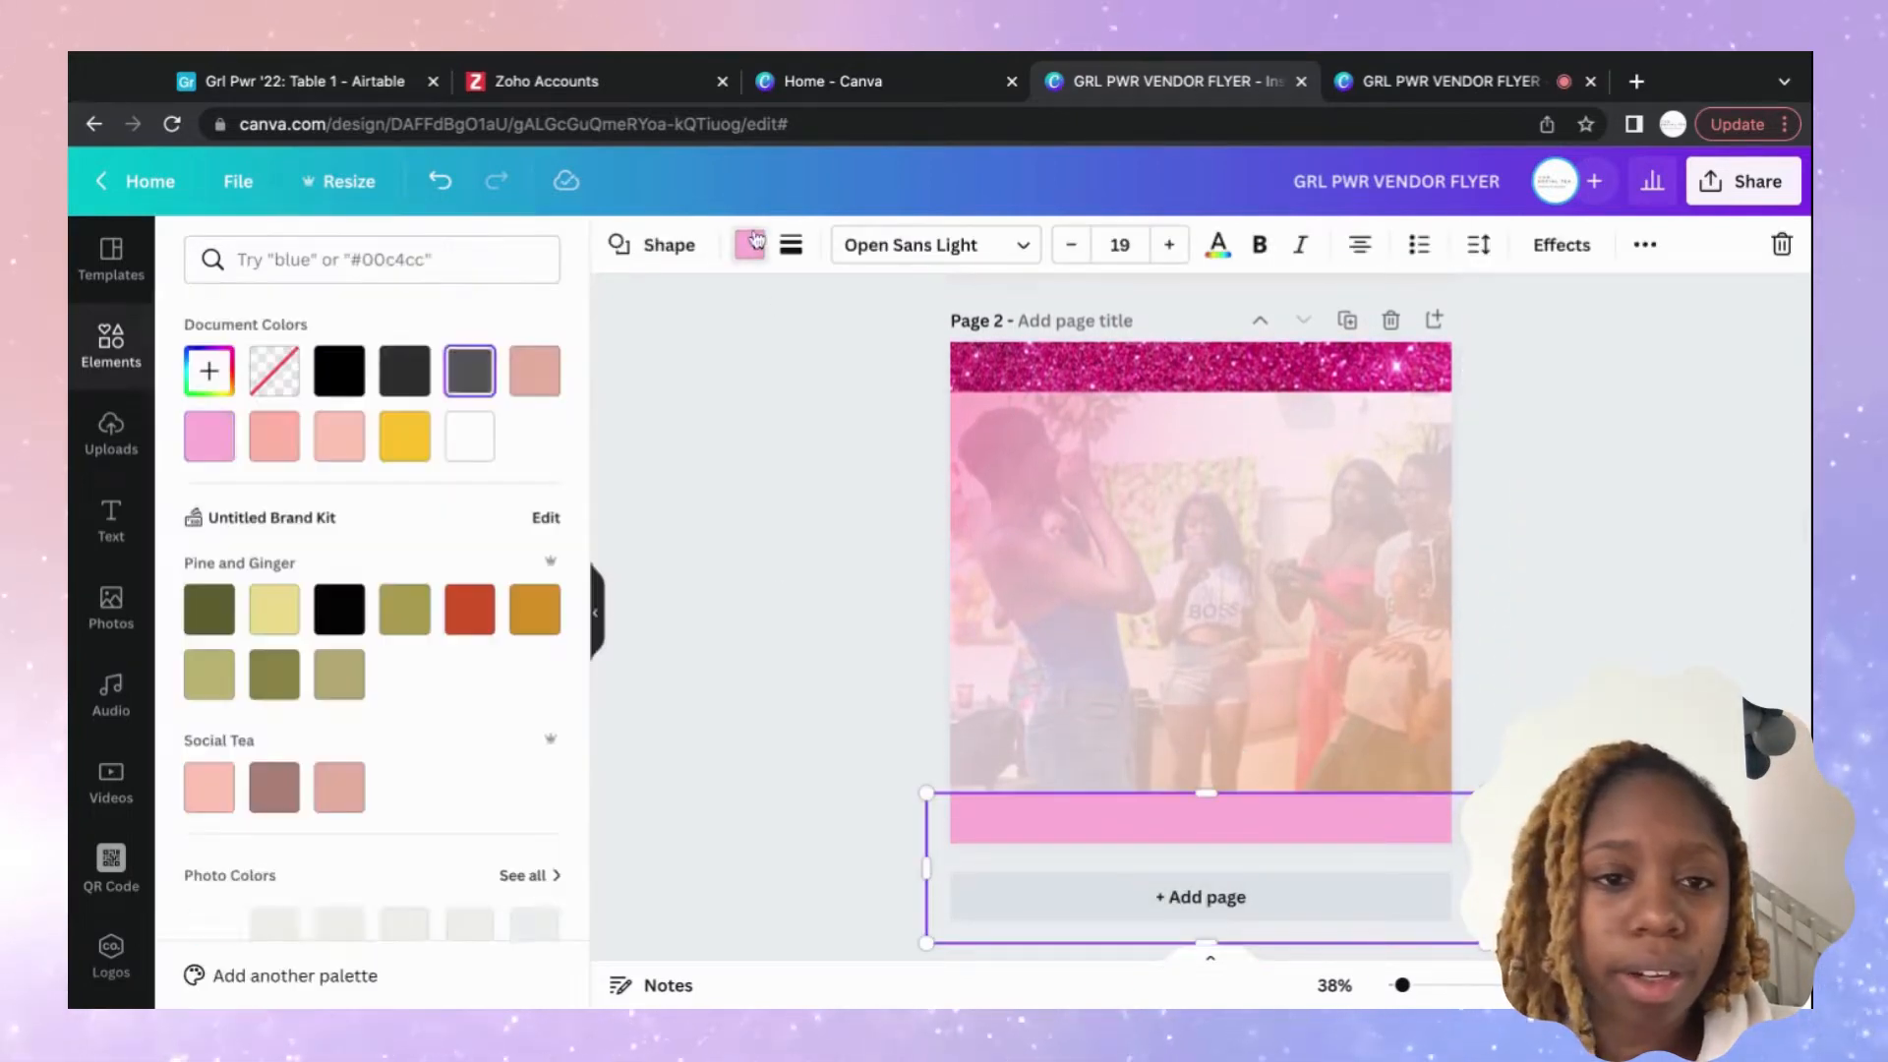
left_click(337, 787)
left_click(1635, 624)
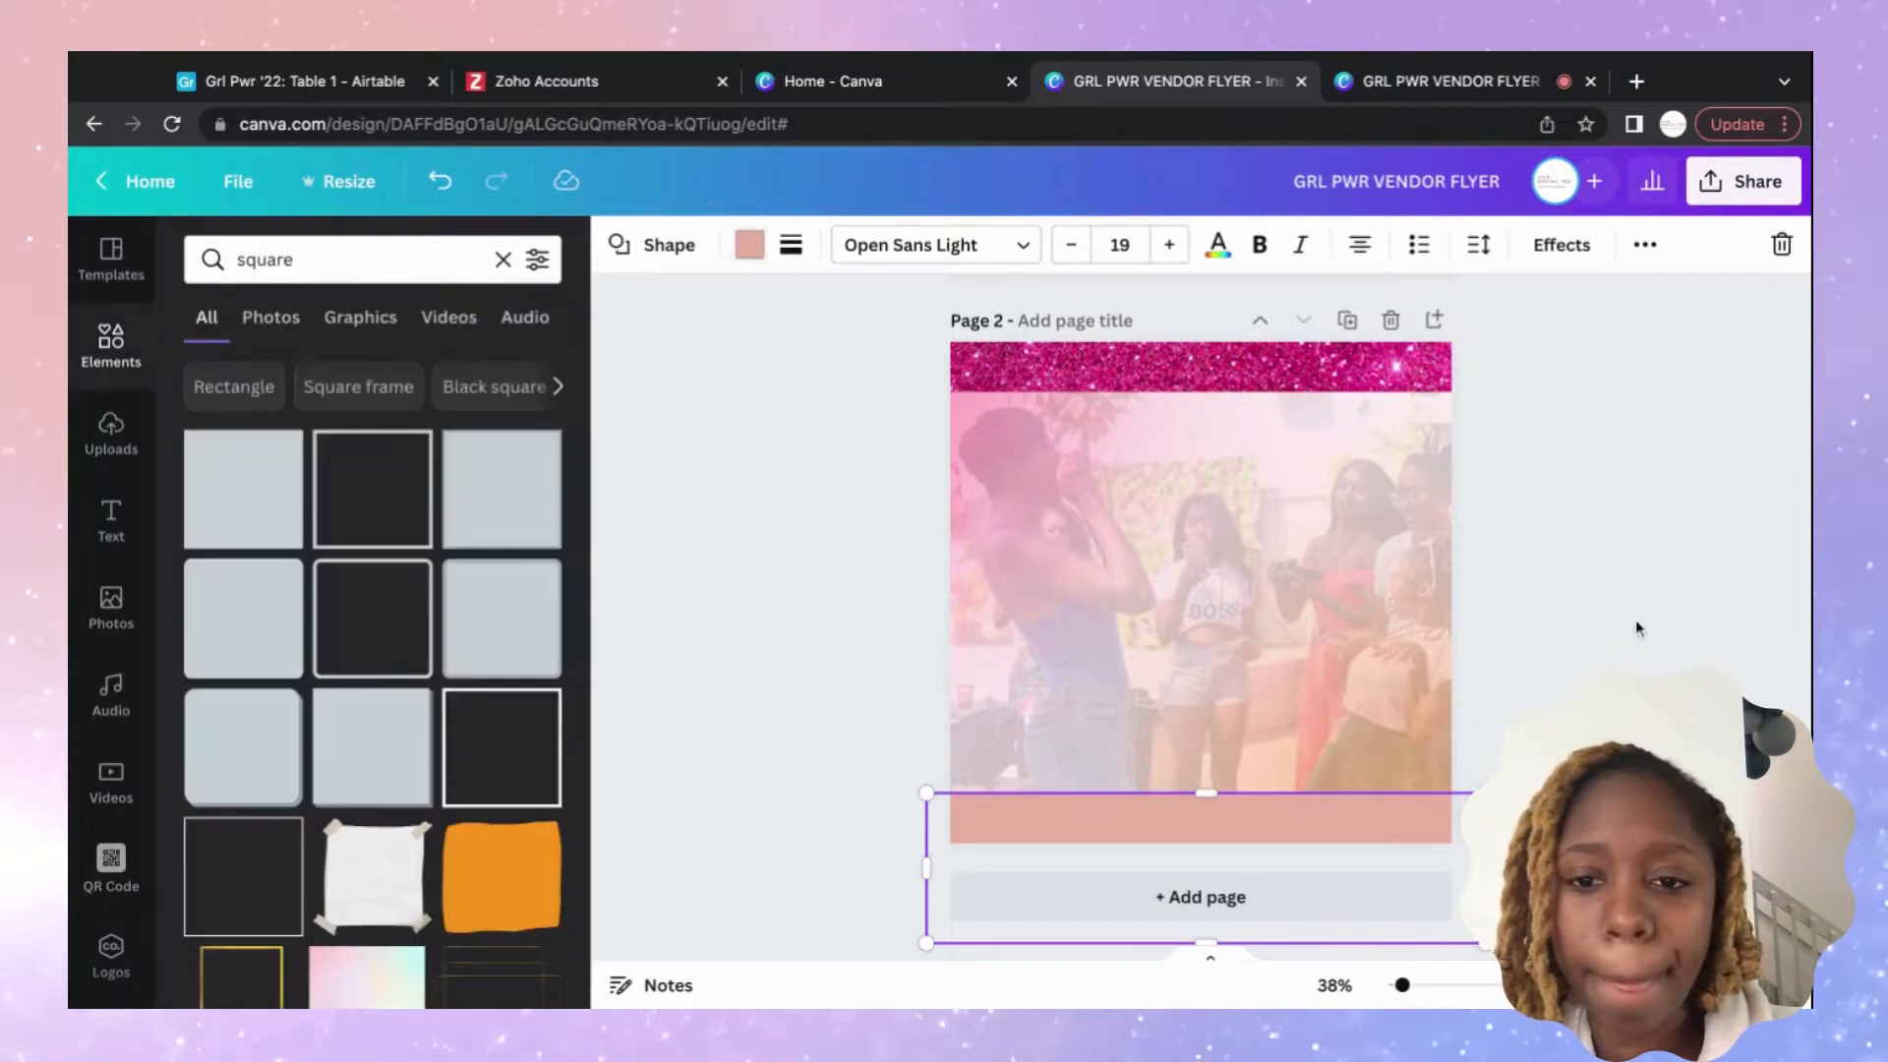
Compare the blended lower part of the page 1 flyer with the solid band on page 2.
scroll(1702, 617, "up", 2)
scroll(1701, 616, "up", 1)
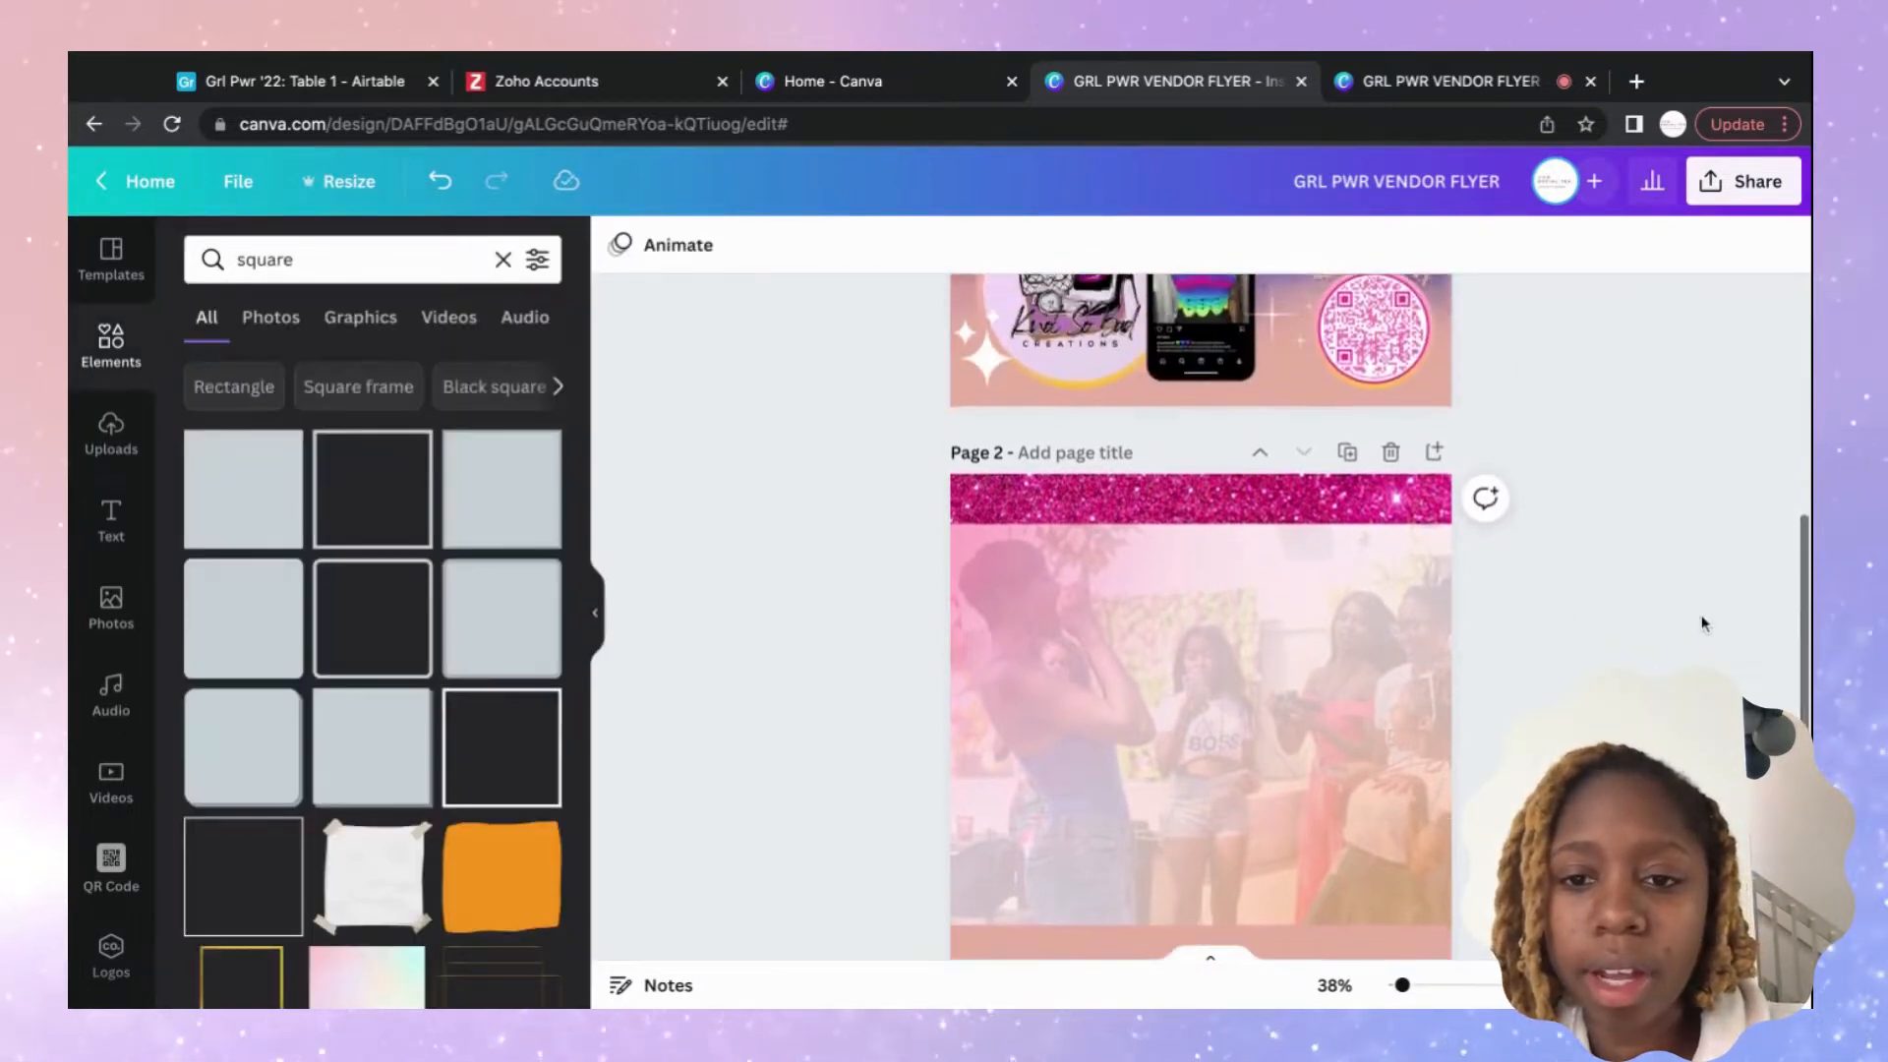
scroll(1701, 615, "down", 2)
scroll(1701, 616, "up", 5)
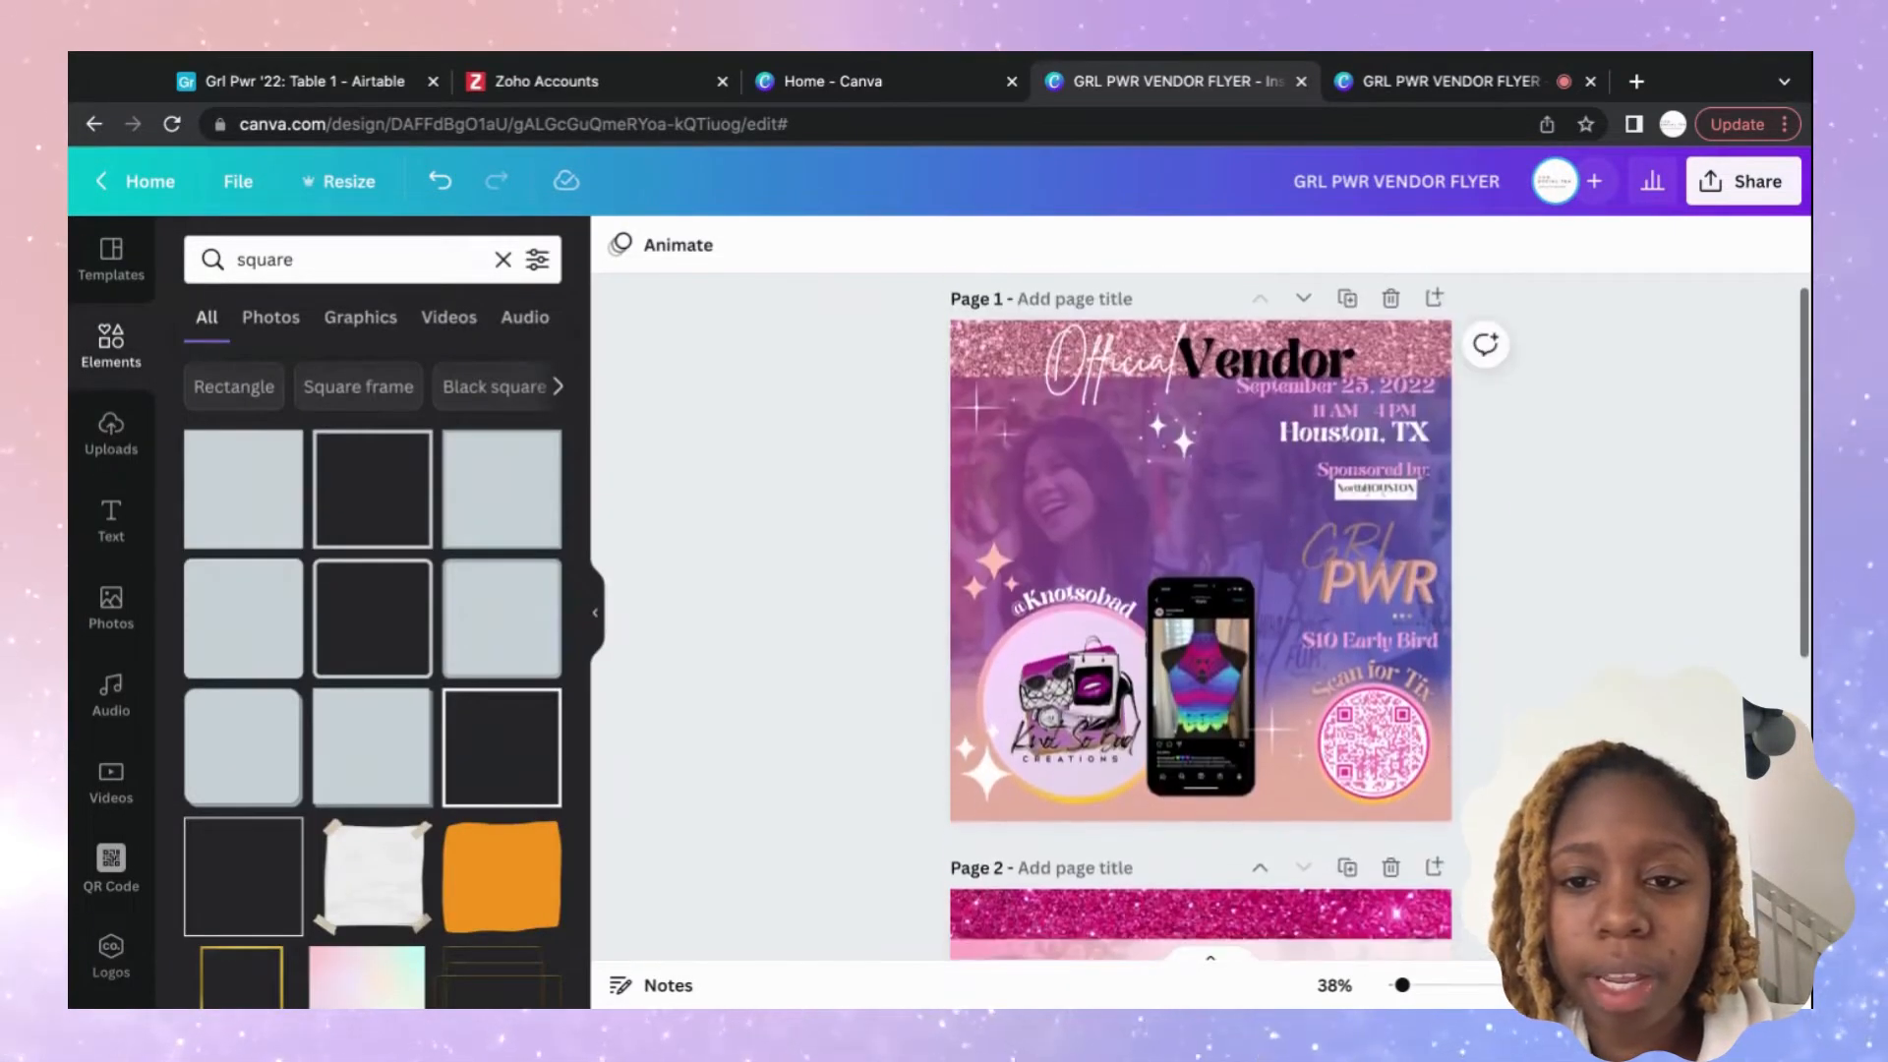
scroll(1702, 616, "down", 3)
scroll(1702, 616, "up", 1)
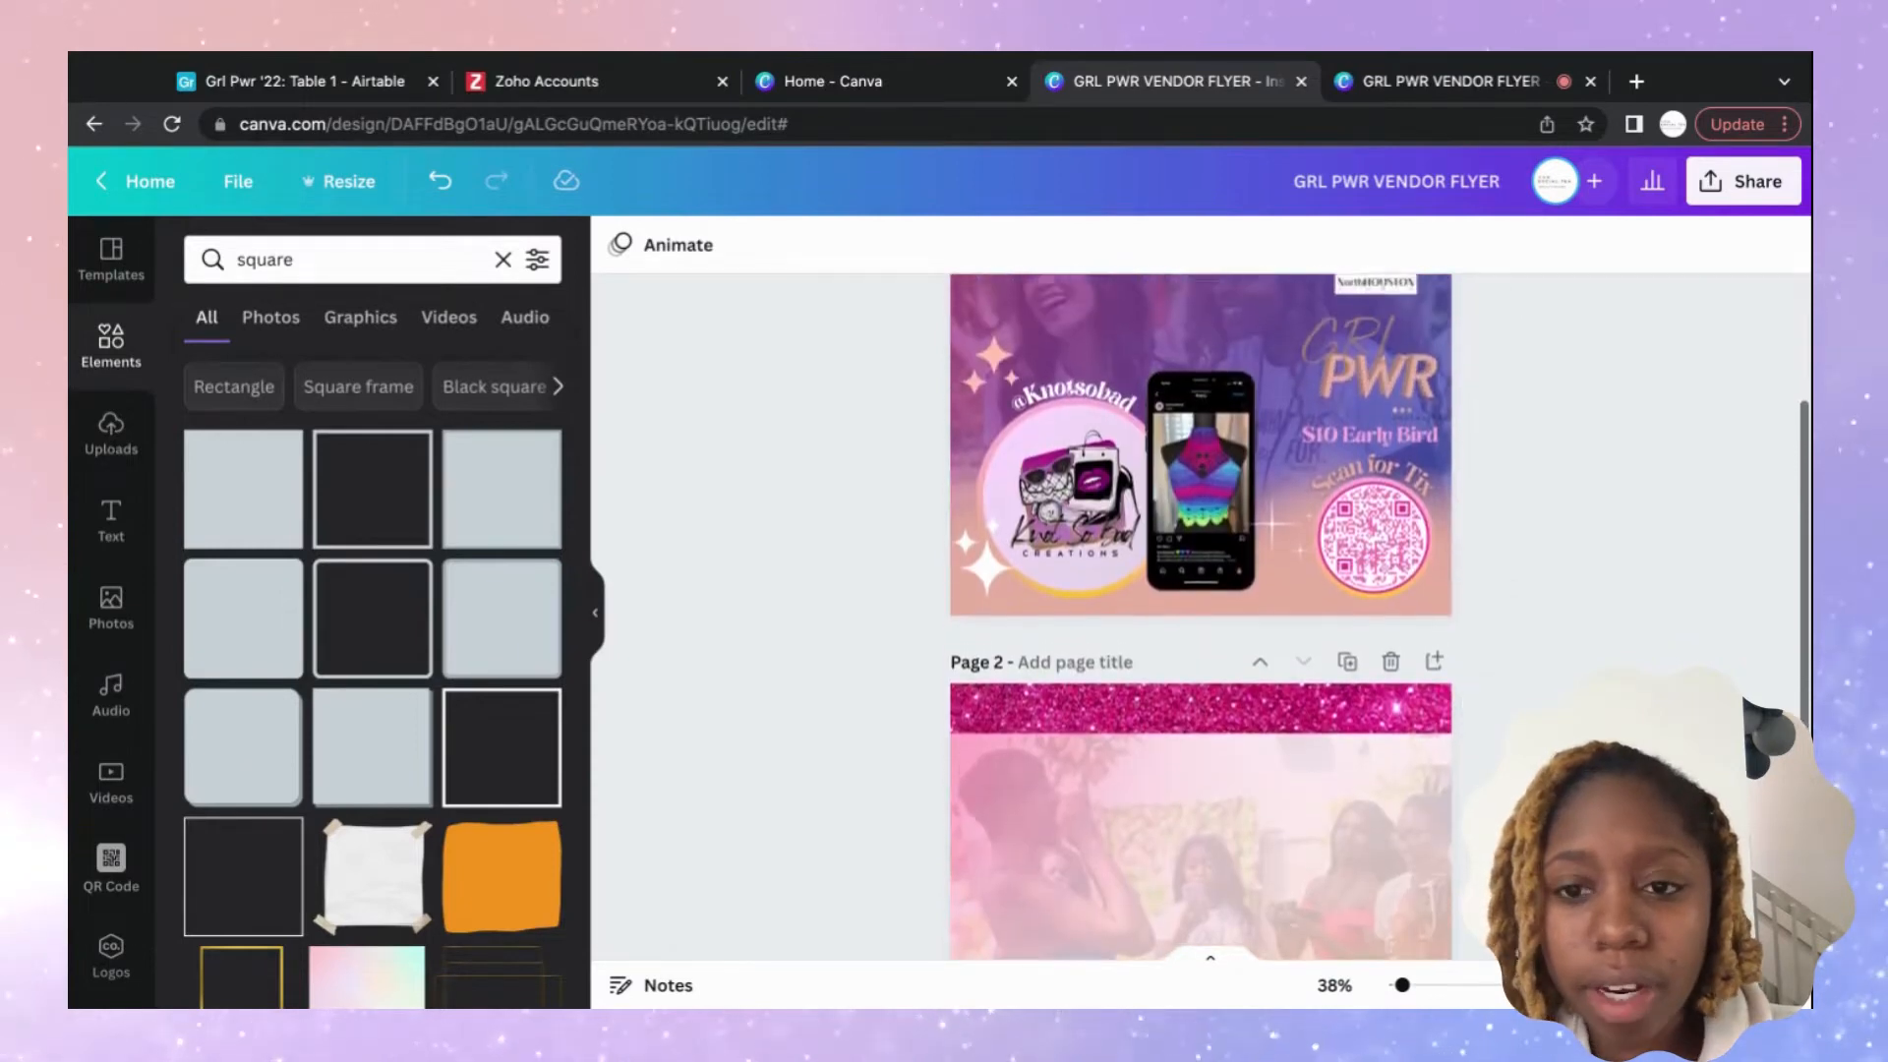
scroll(1701, 616, "down", 4)
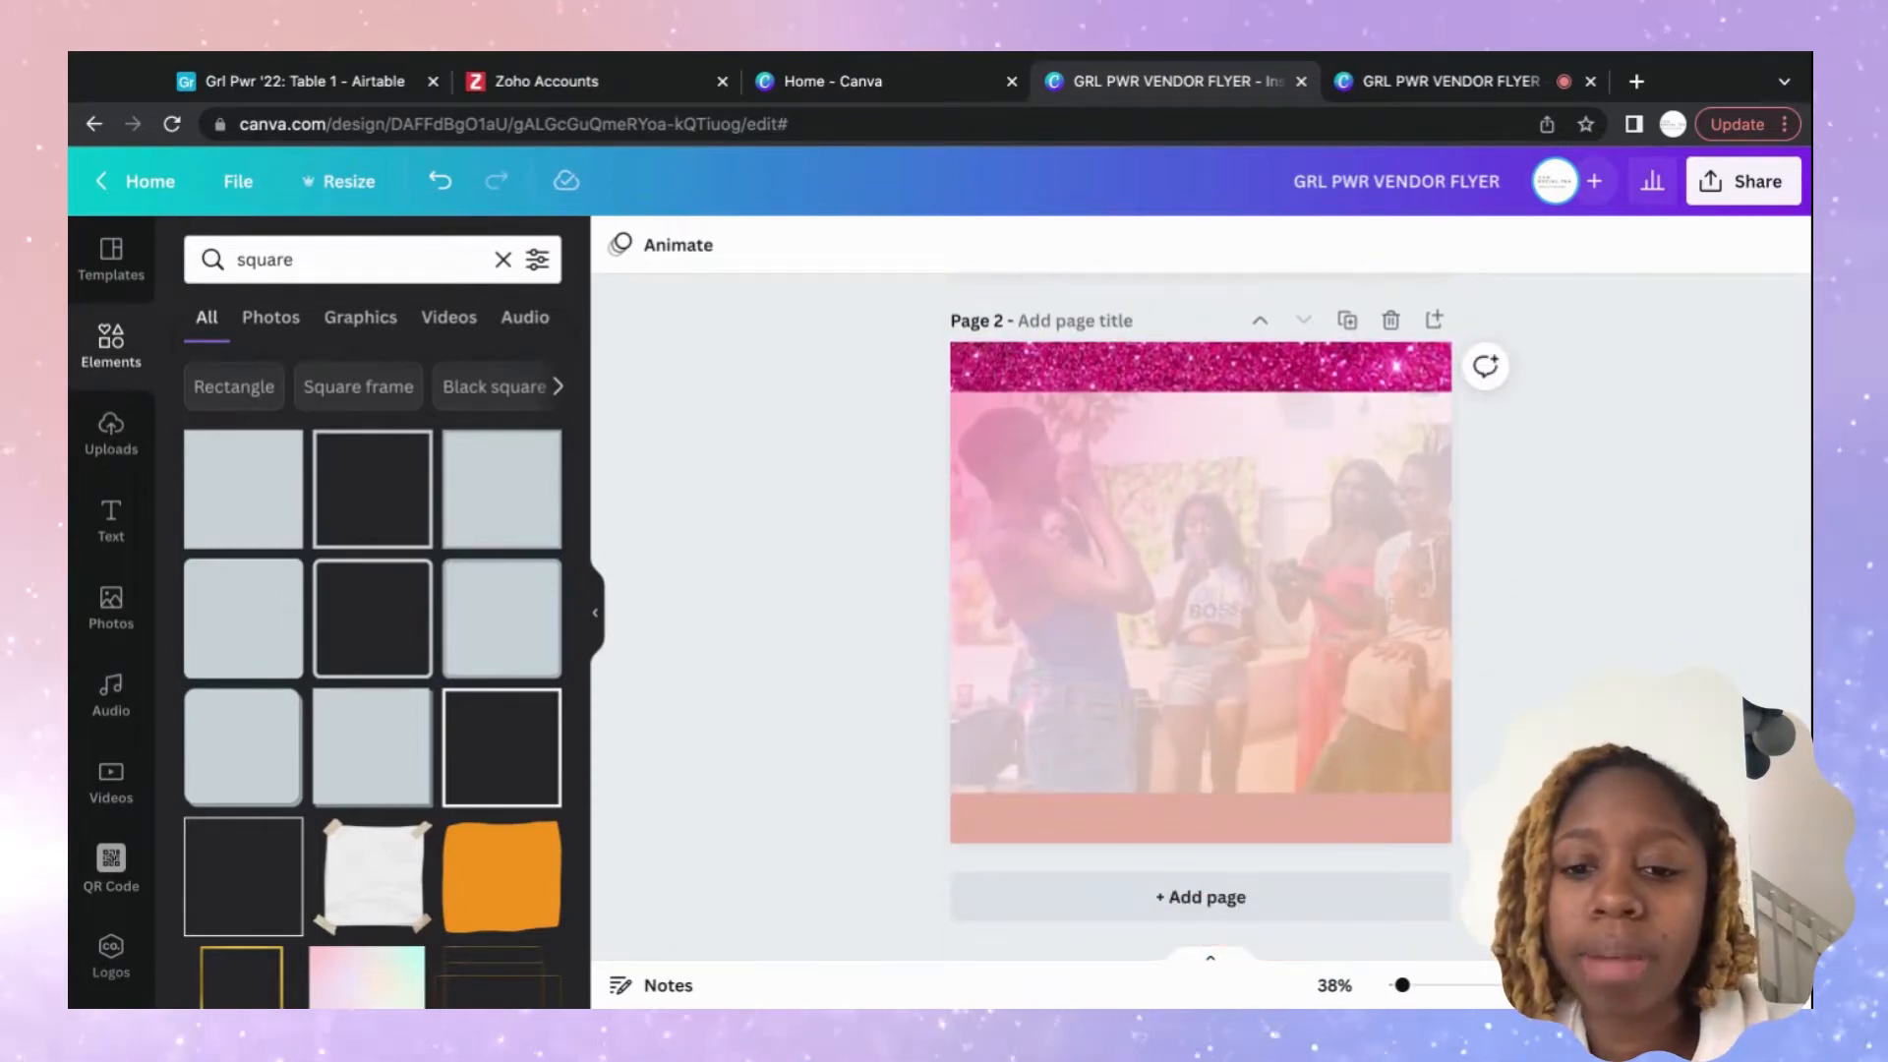
left_click(1313, 814)
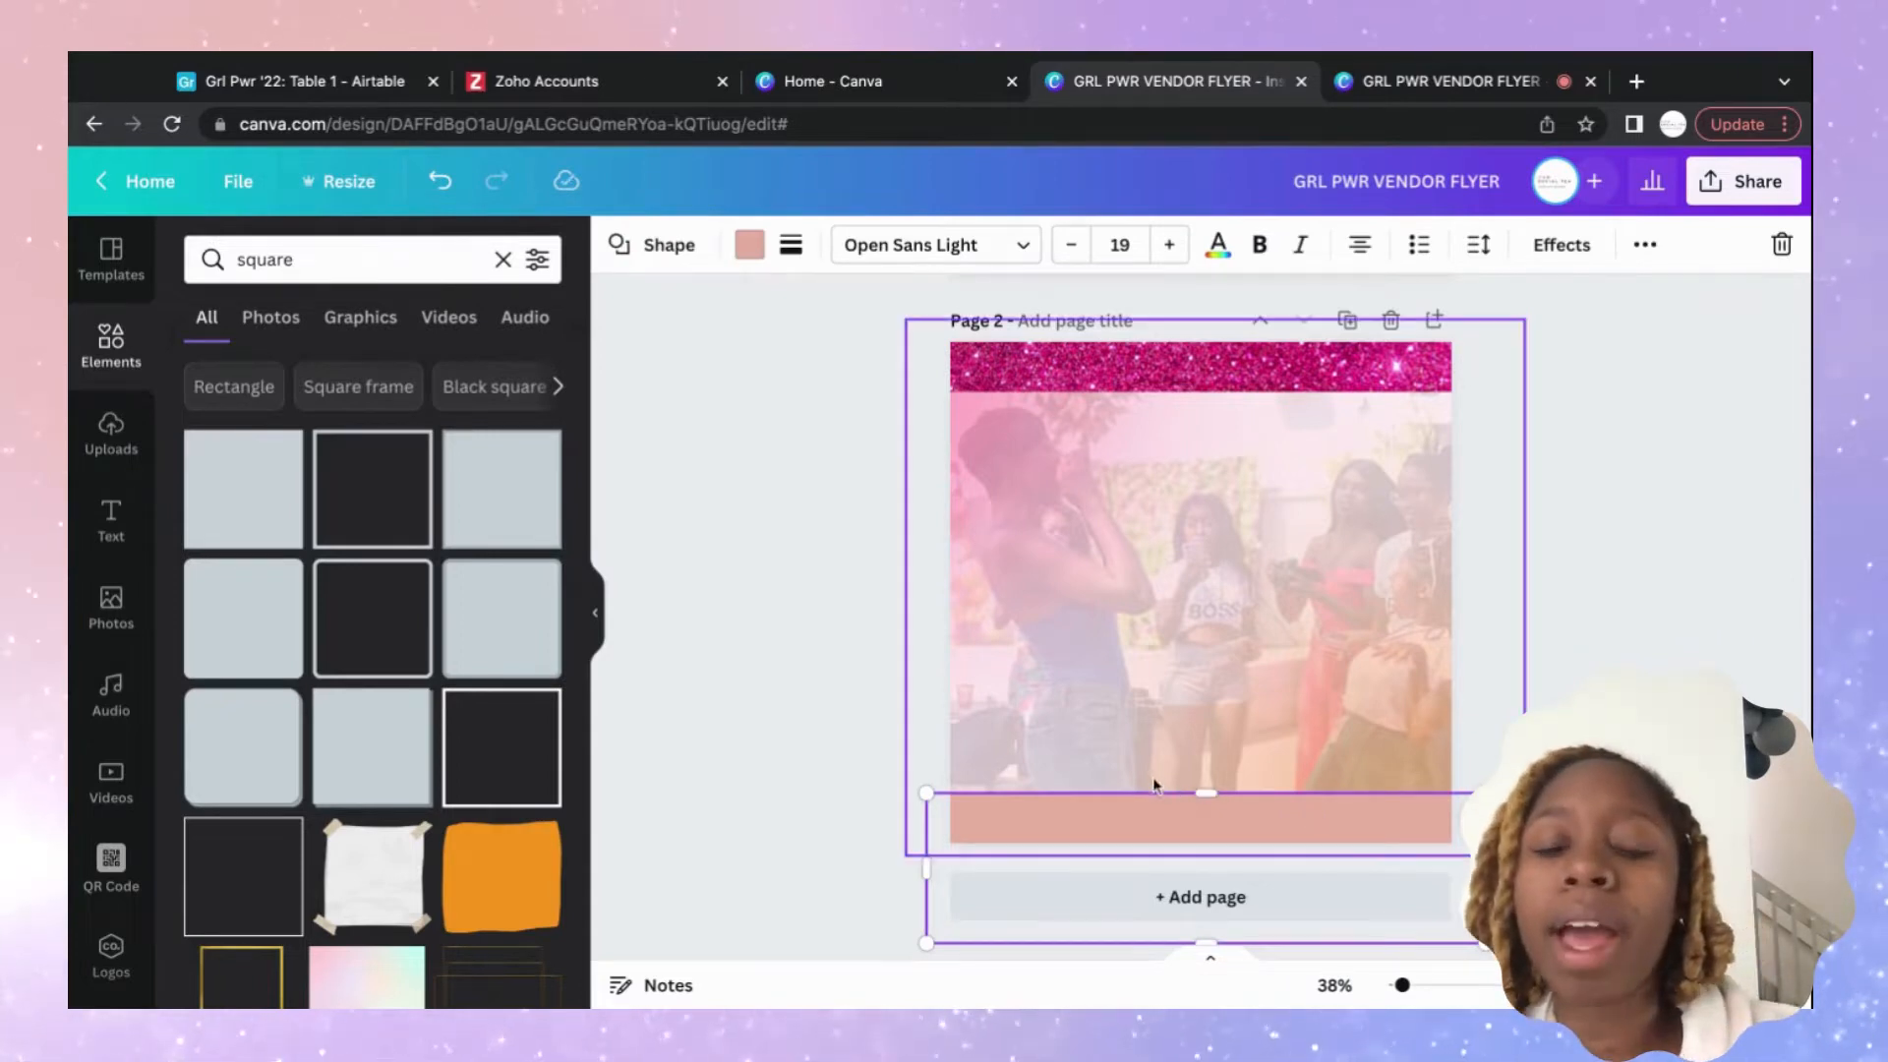
scroll(1156, 784, "up", 3)
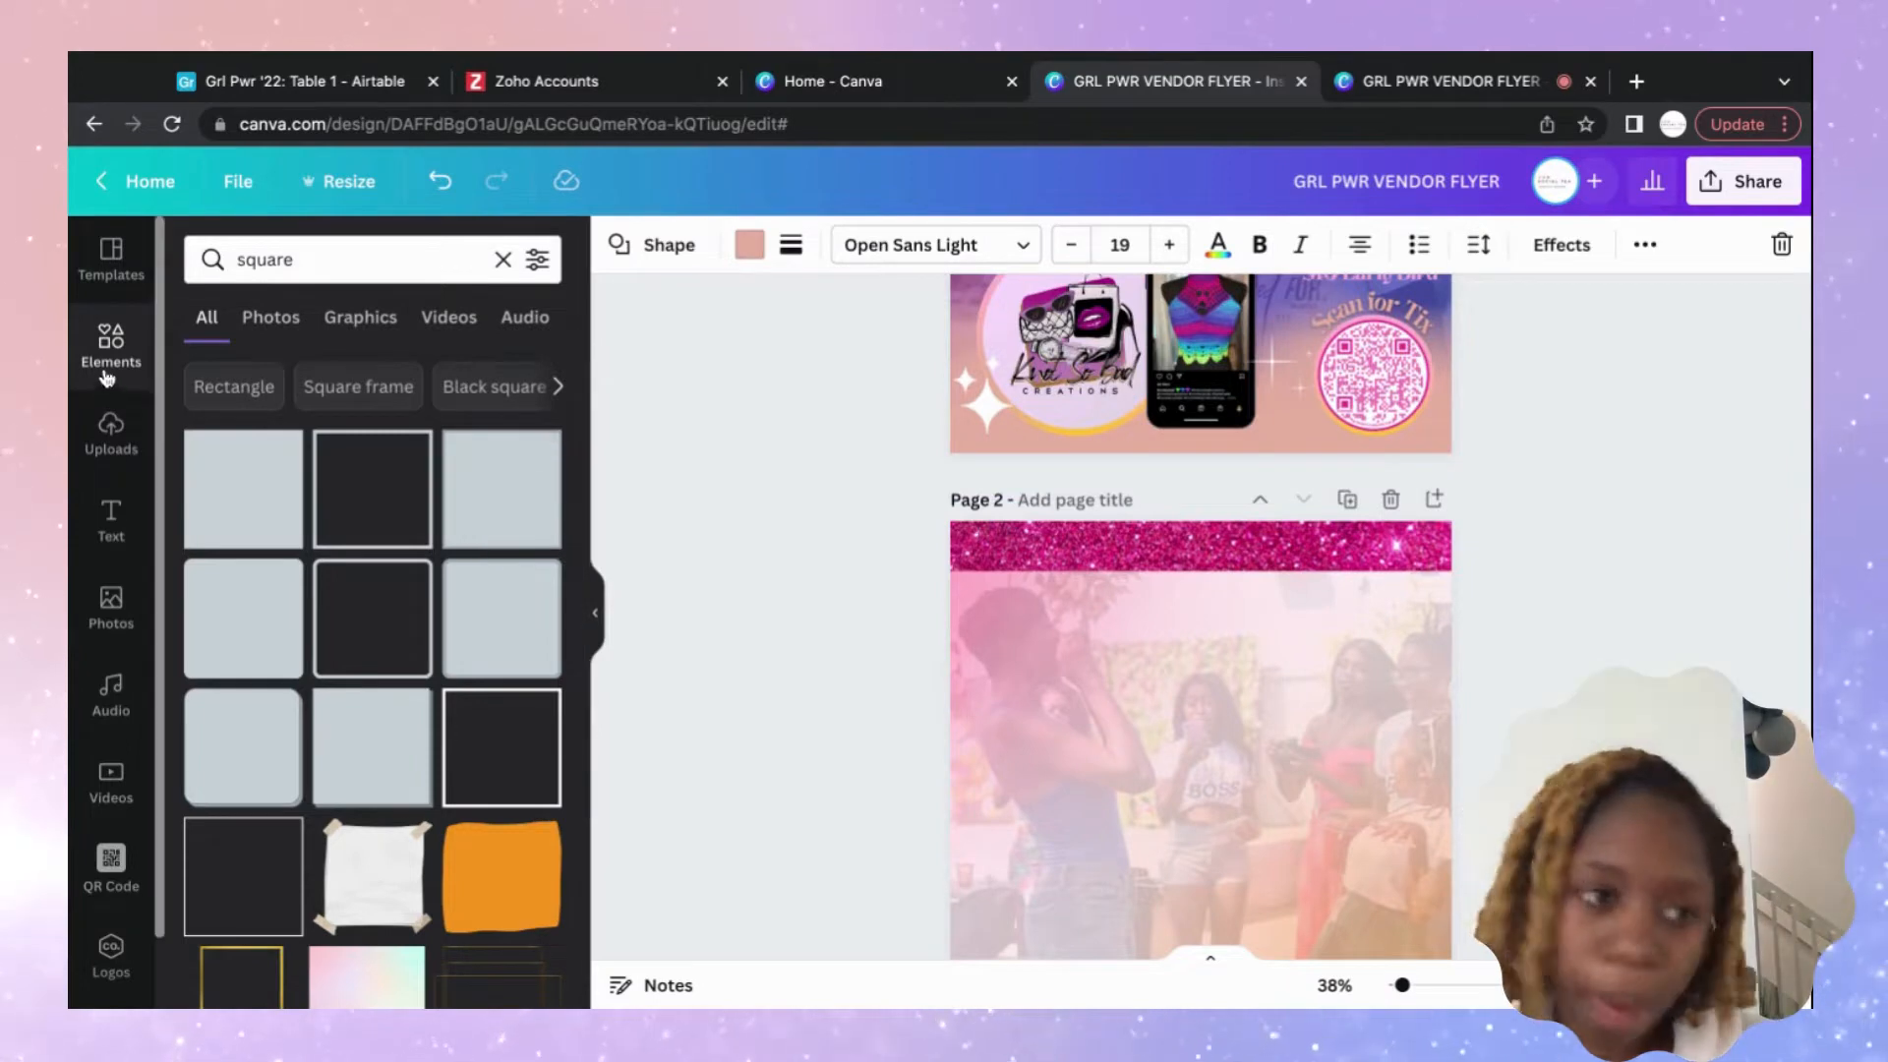
Search the elements for "blur" and add the orange blurred circle to page 2.
left_click(324, 264)
type("blur")
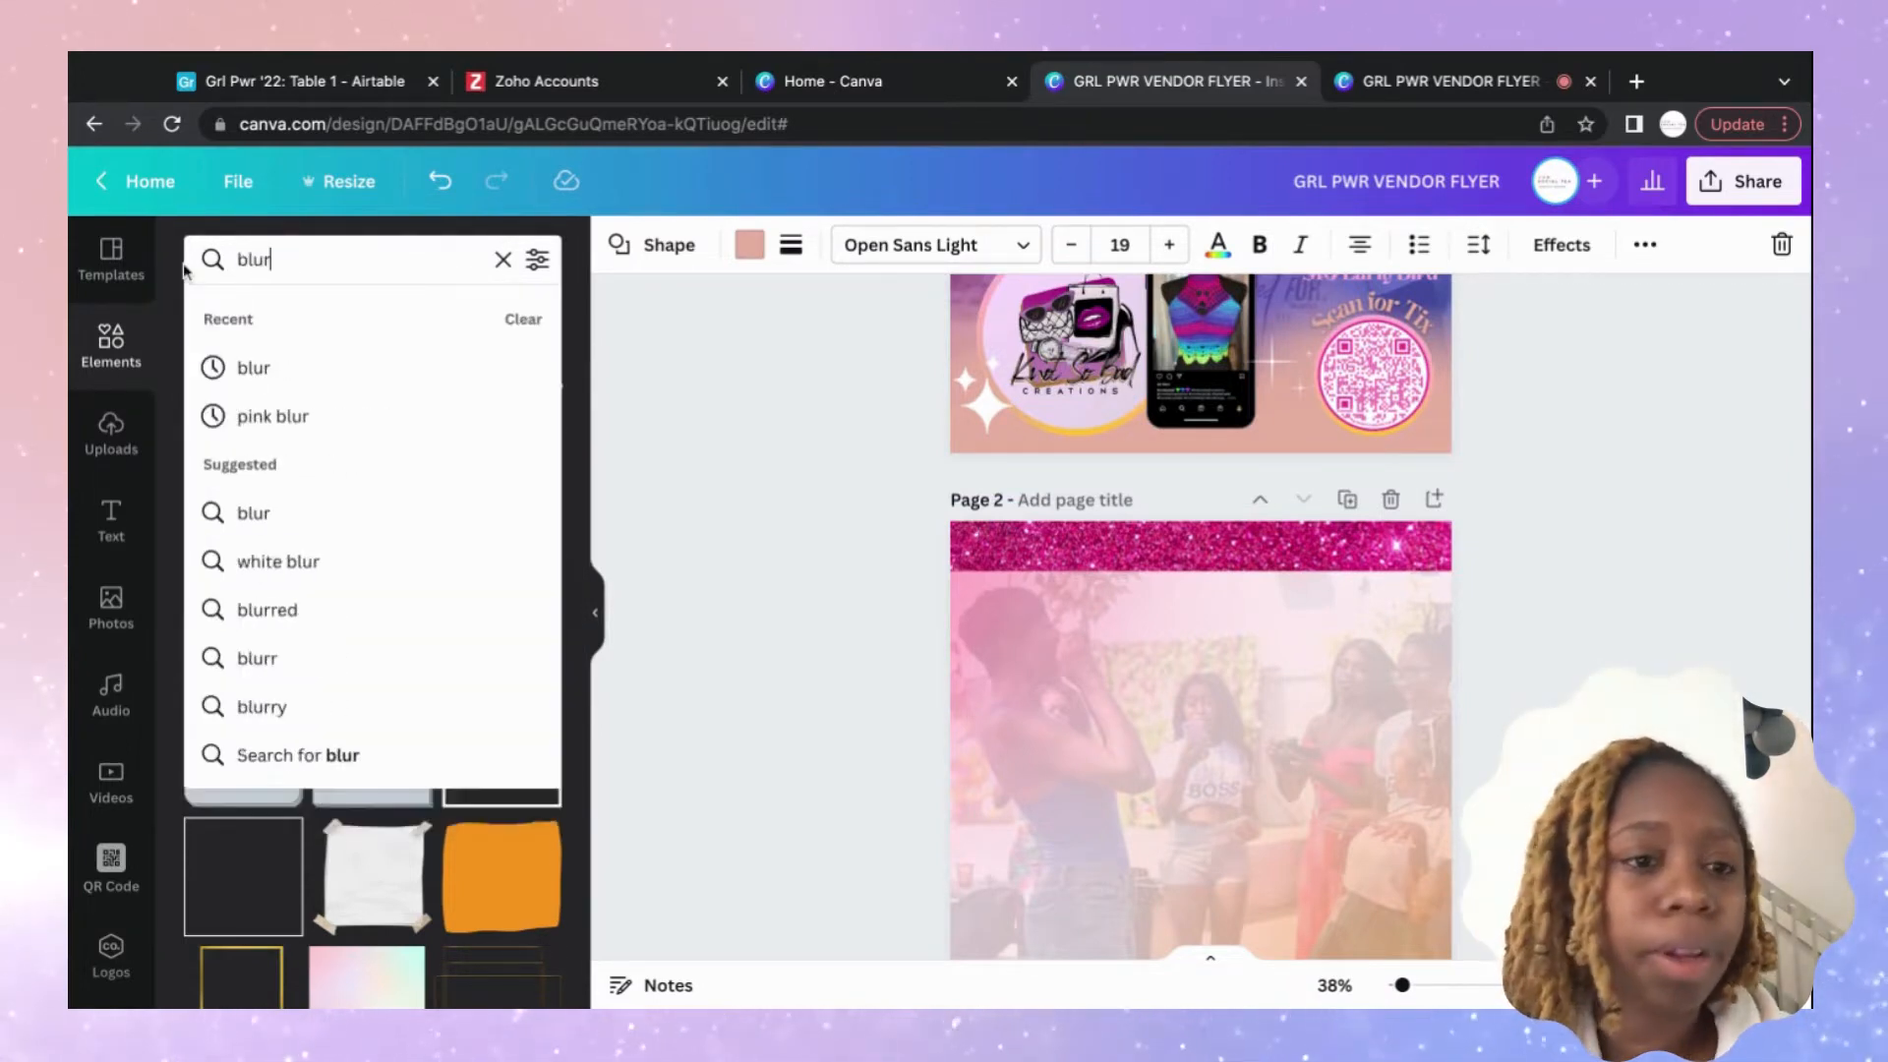
key("Return")
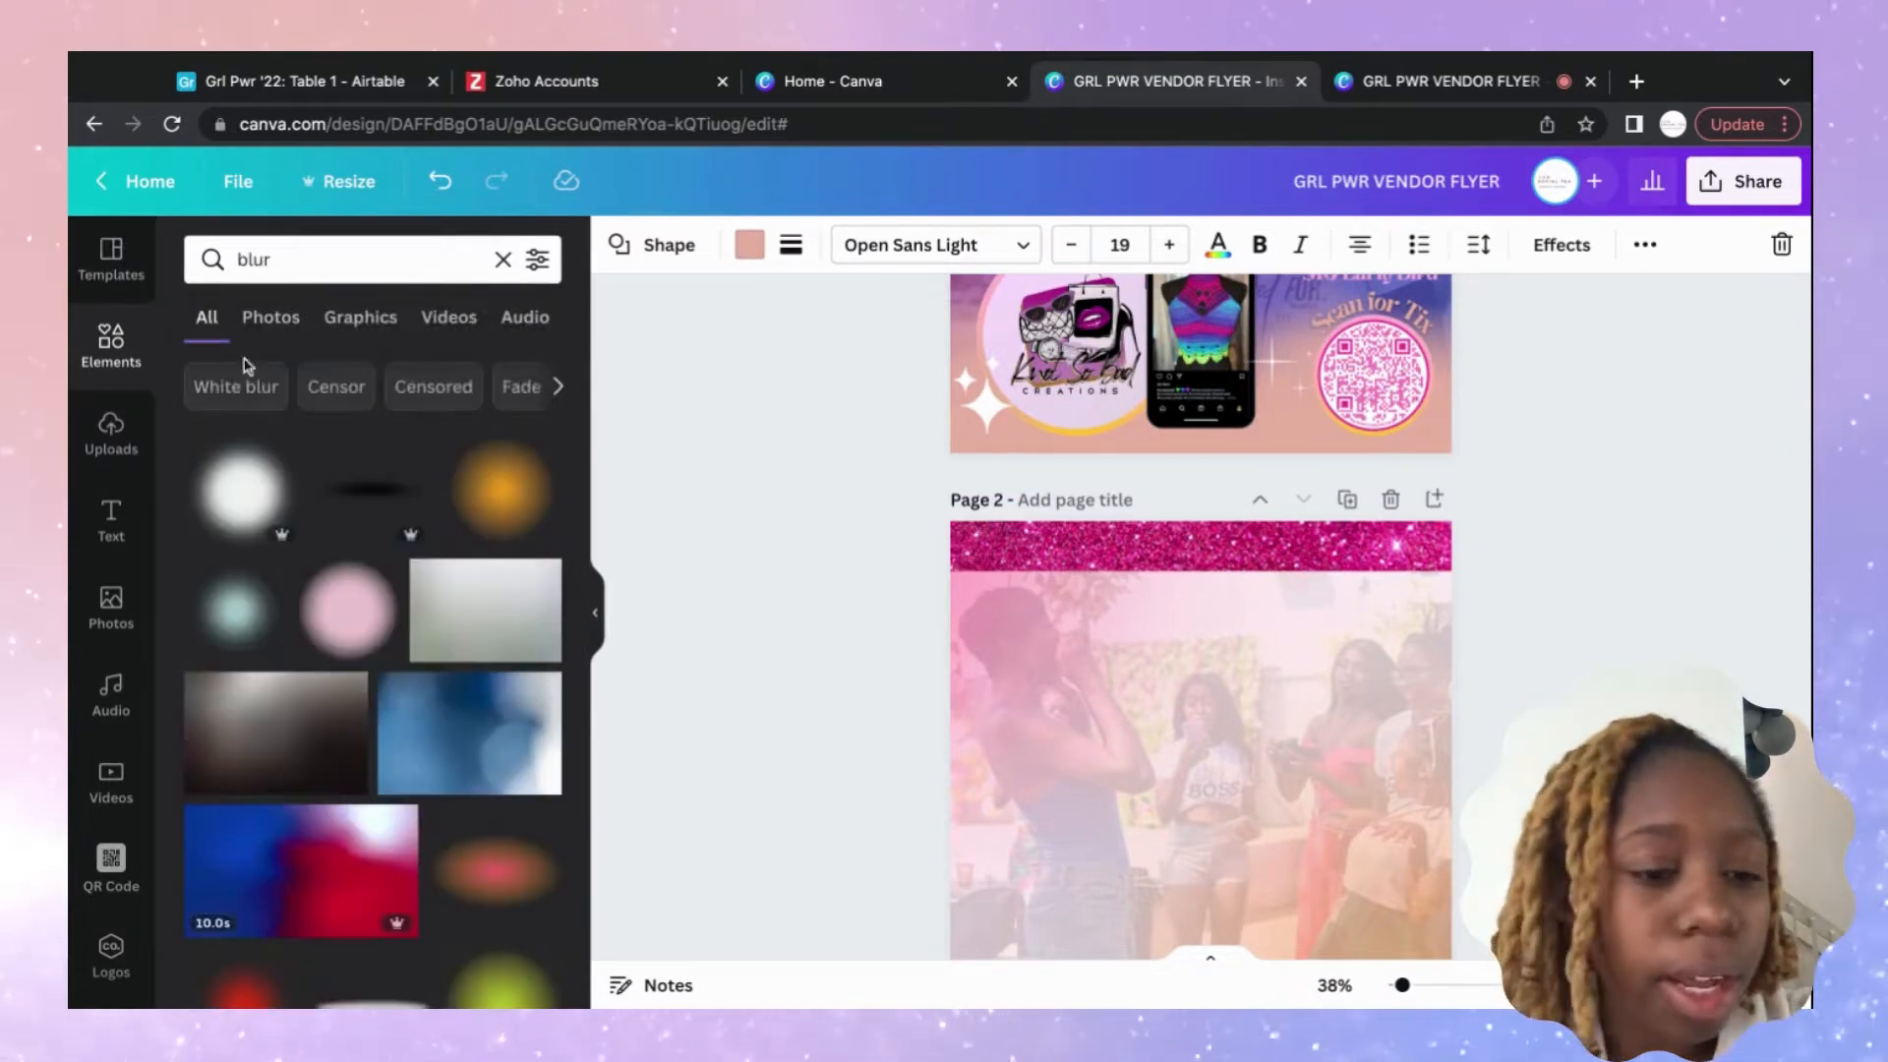
scroll(452, 866, "down", 2)
scroll(455, 876, "up", 2)
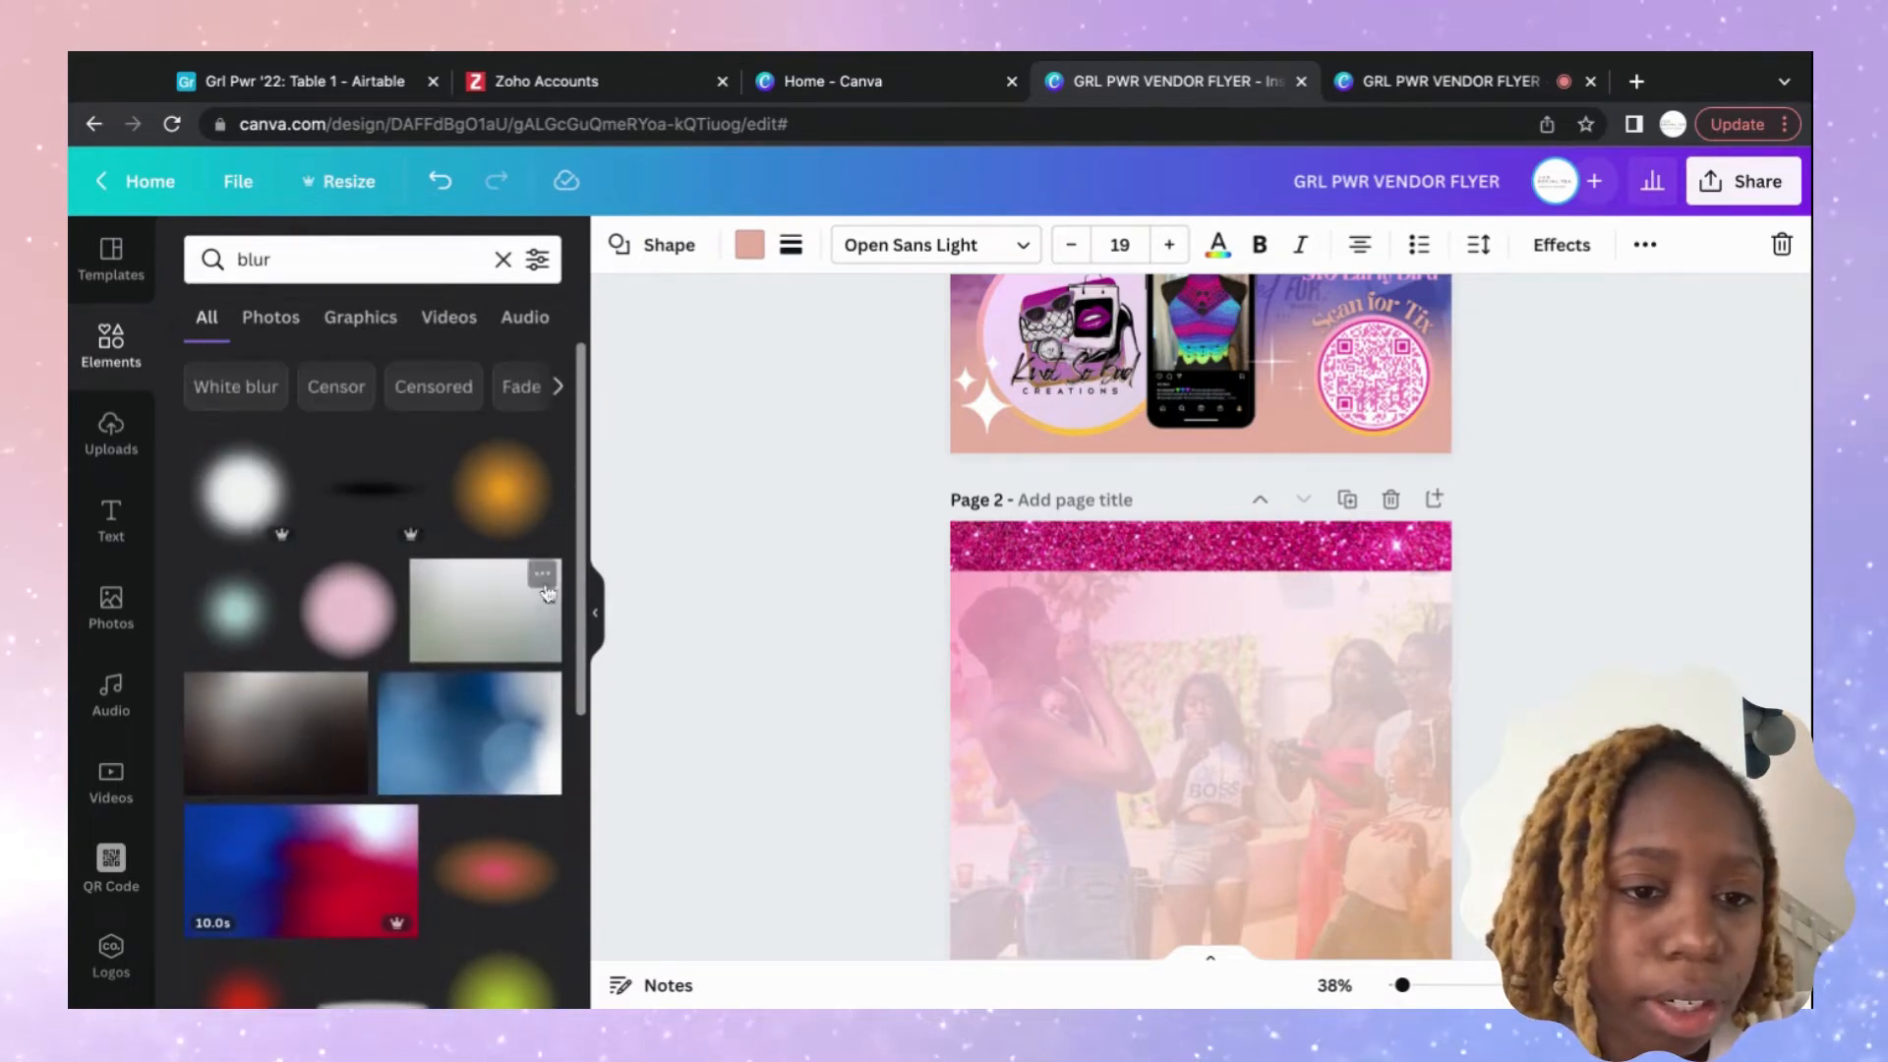
left_click(530, 492)
scroll(906, 730, "down", 2)
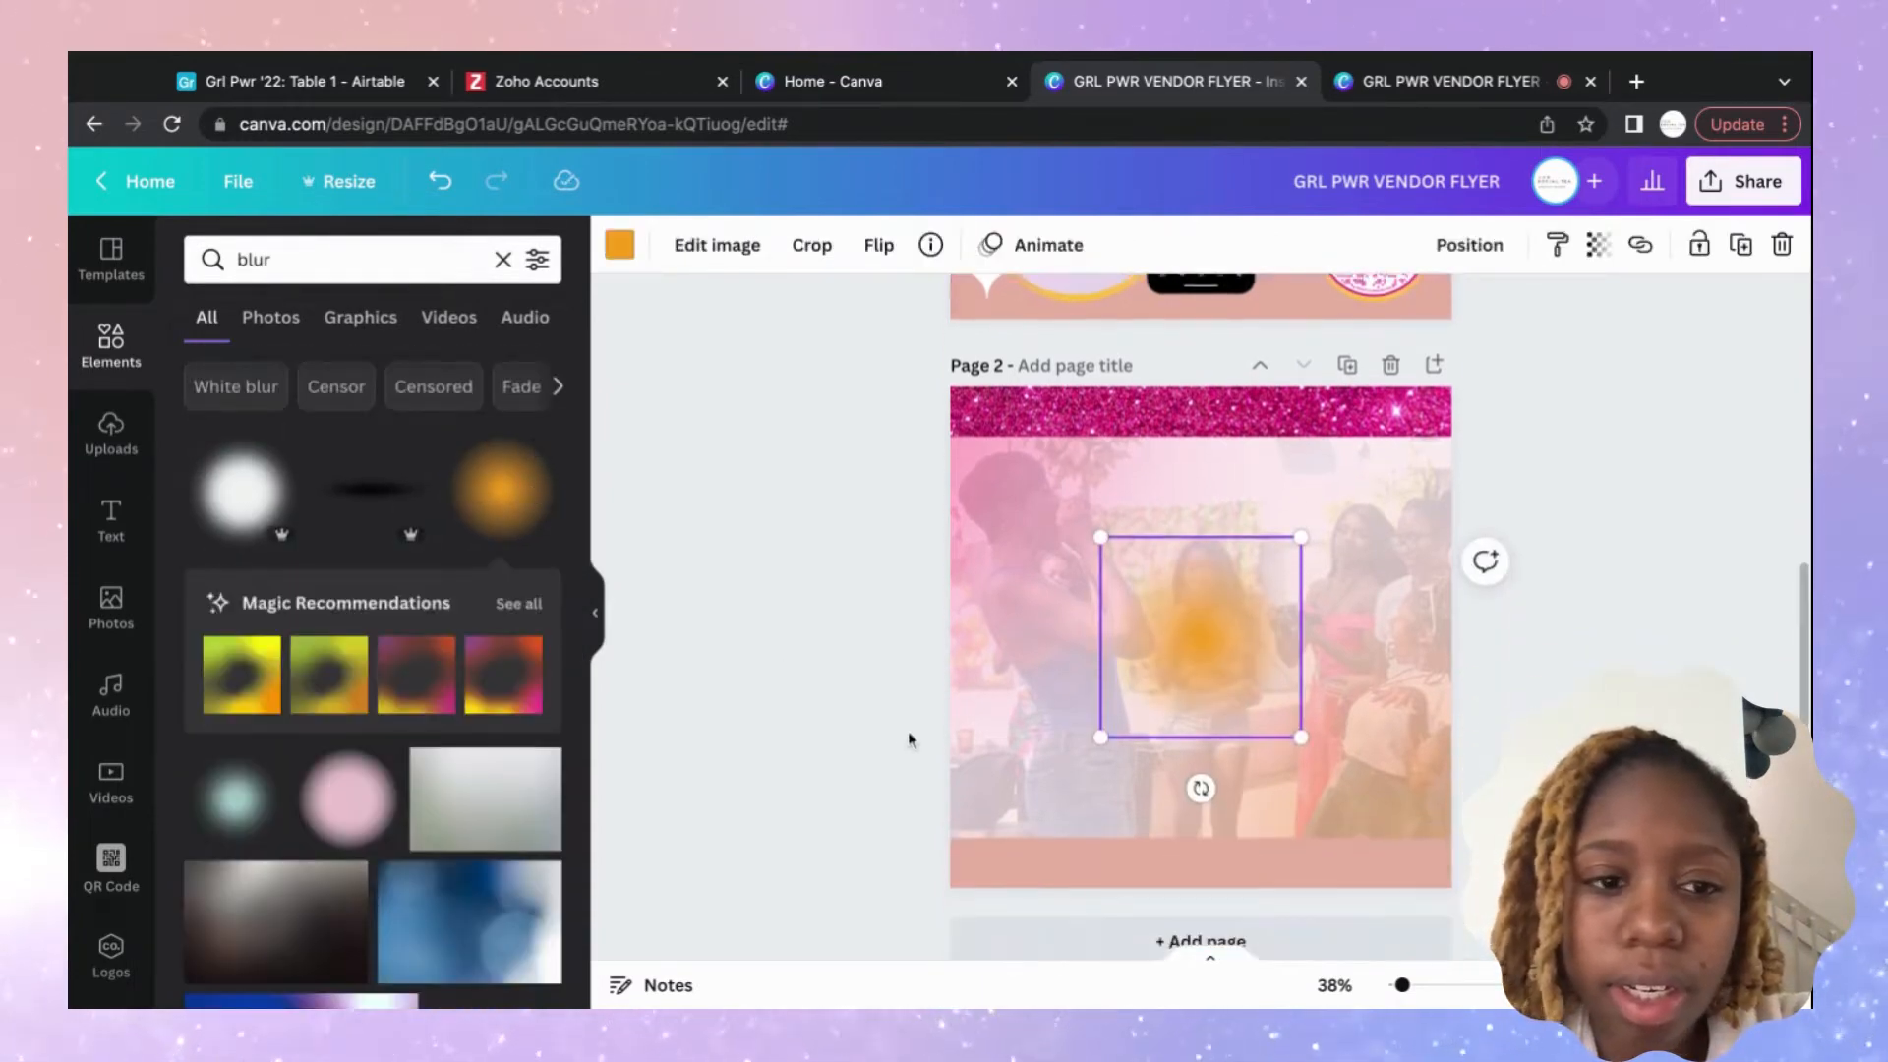
left_click(241, 492)
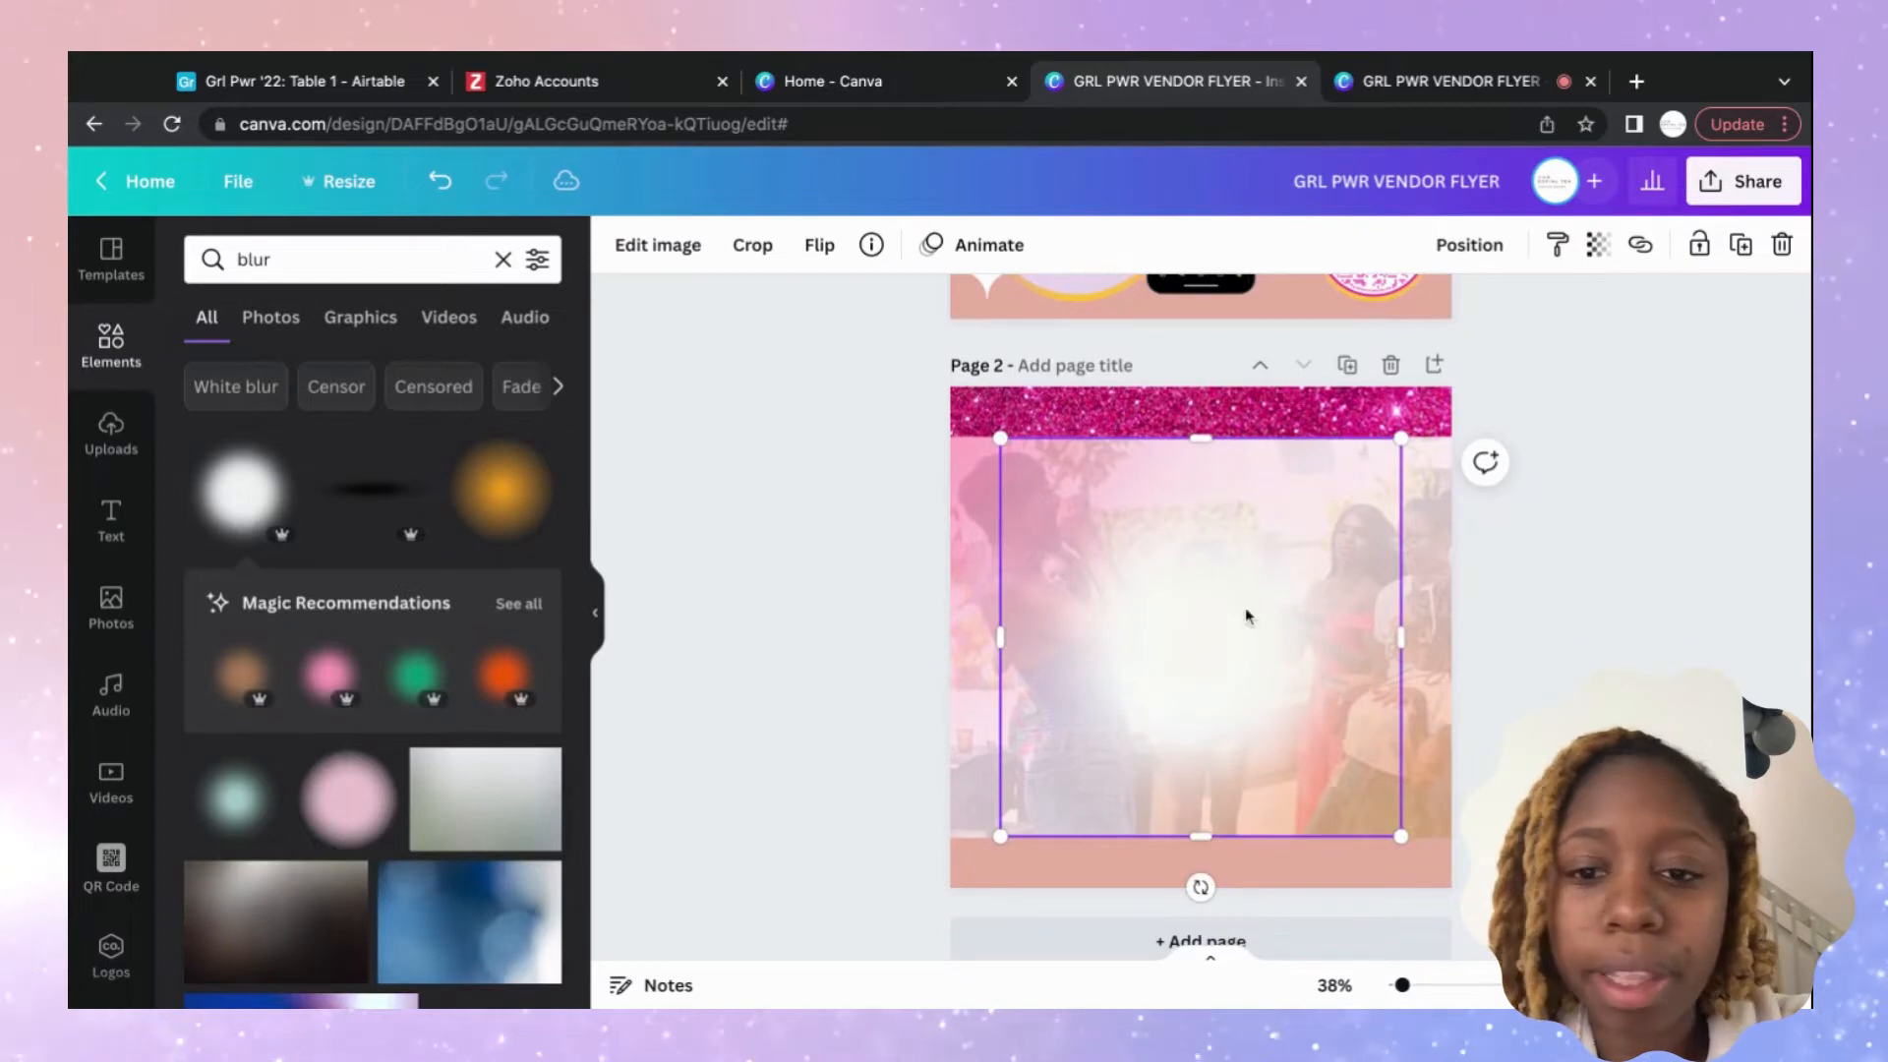
left_click_drag(1246, 620, 1348, 743)
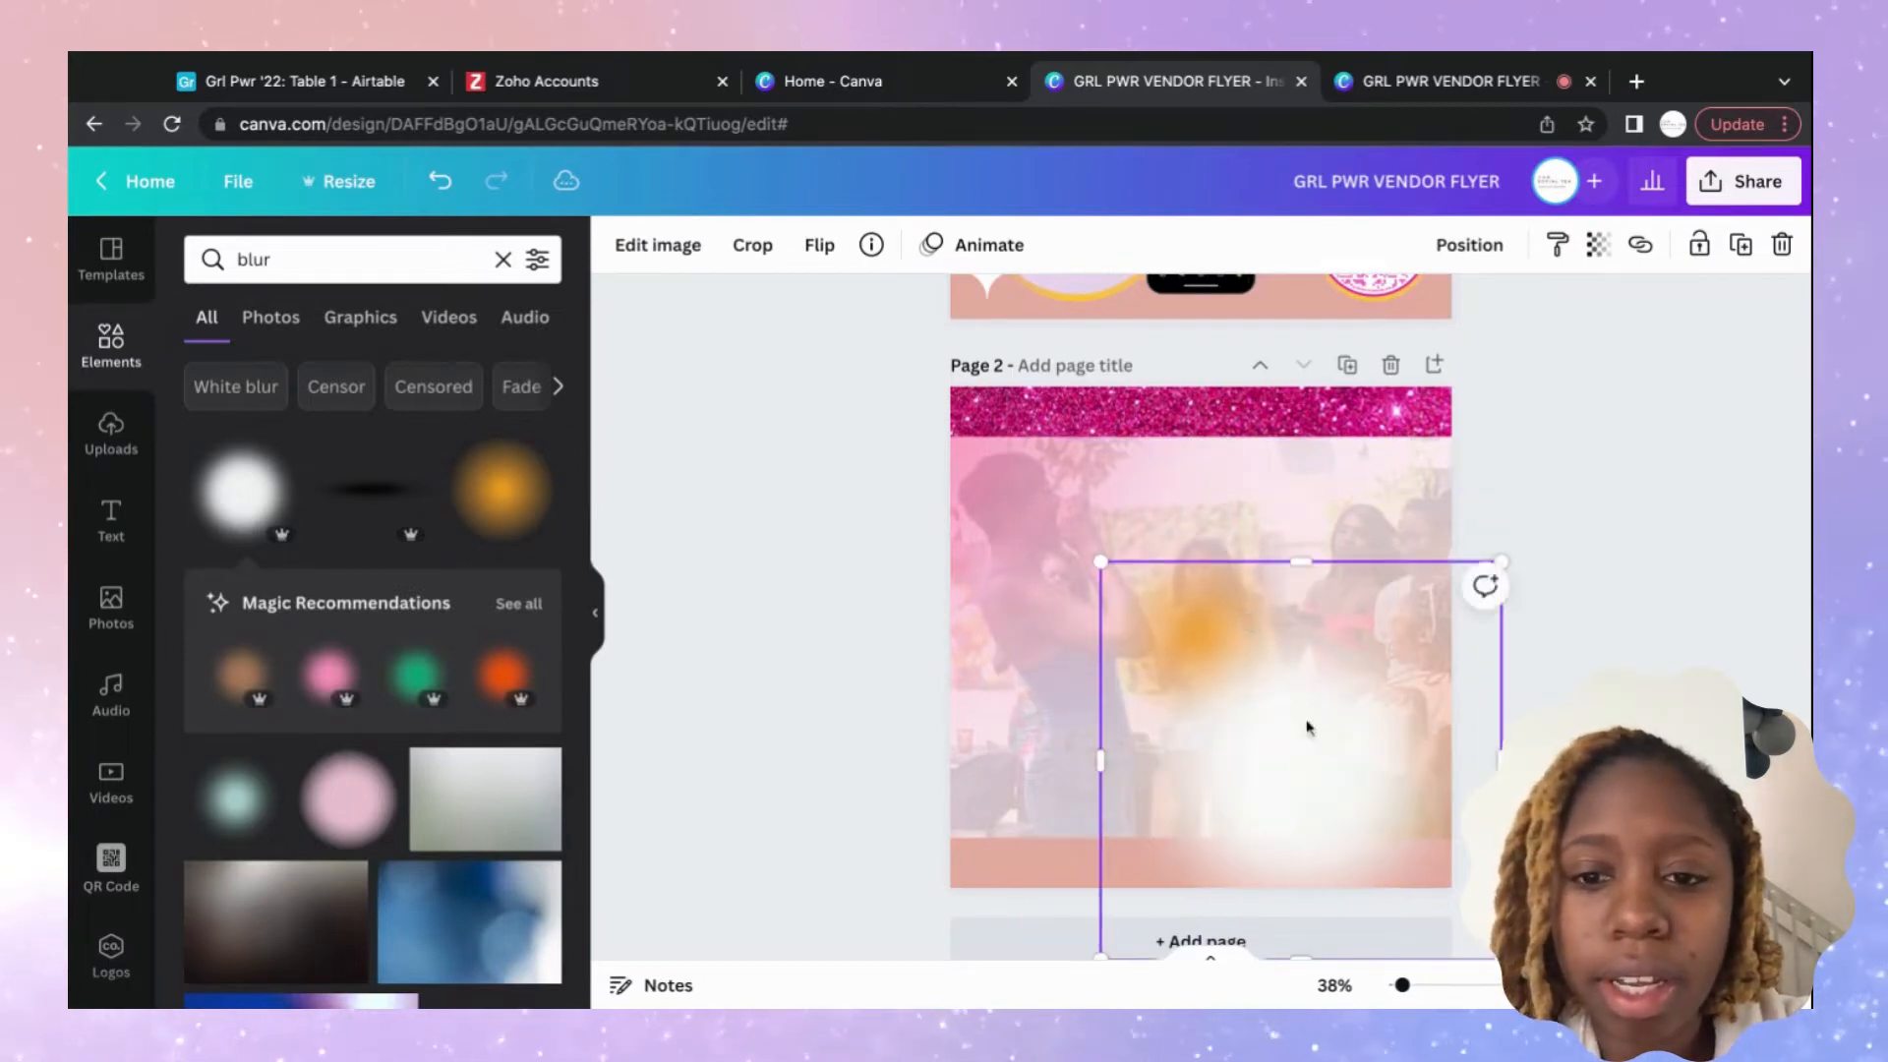
left_click(1219, 552)
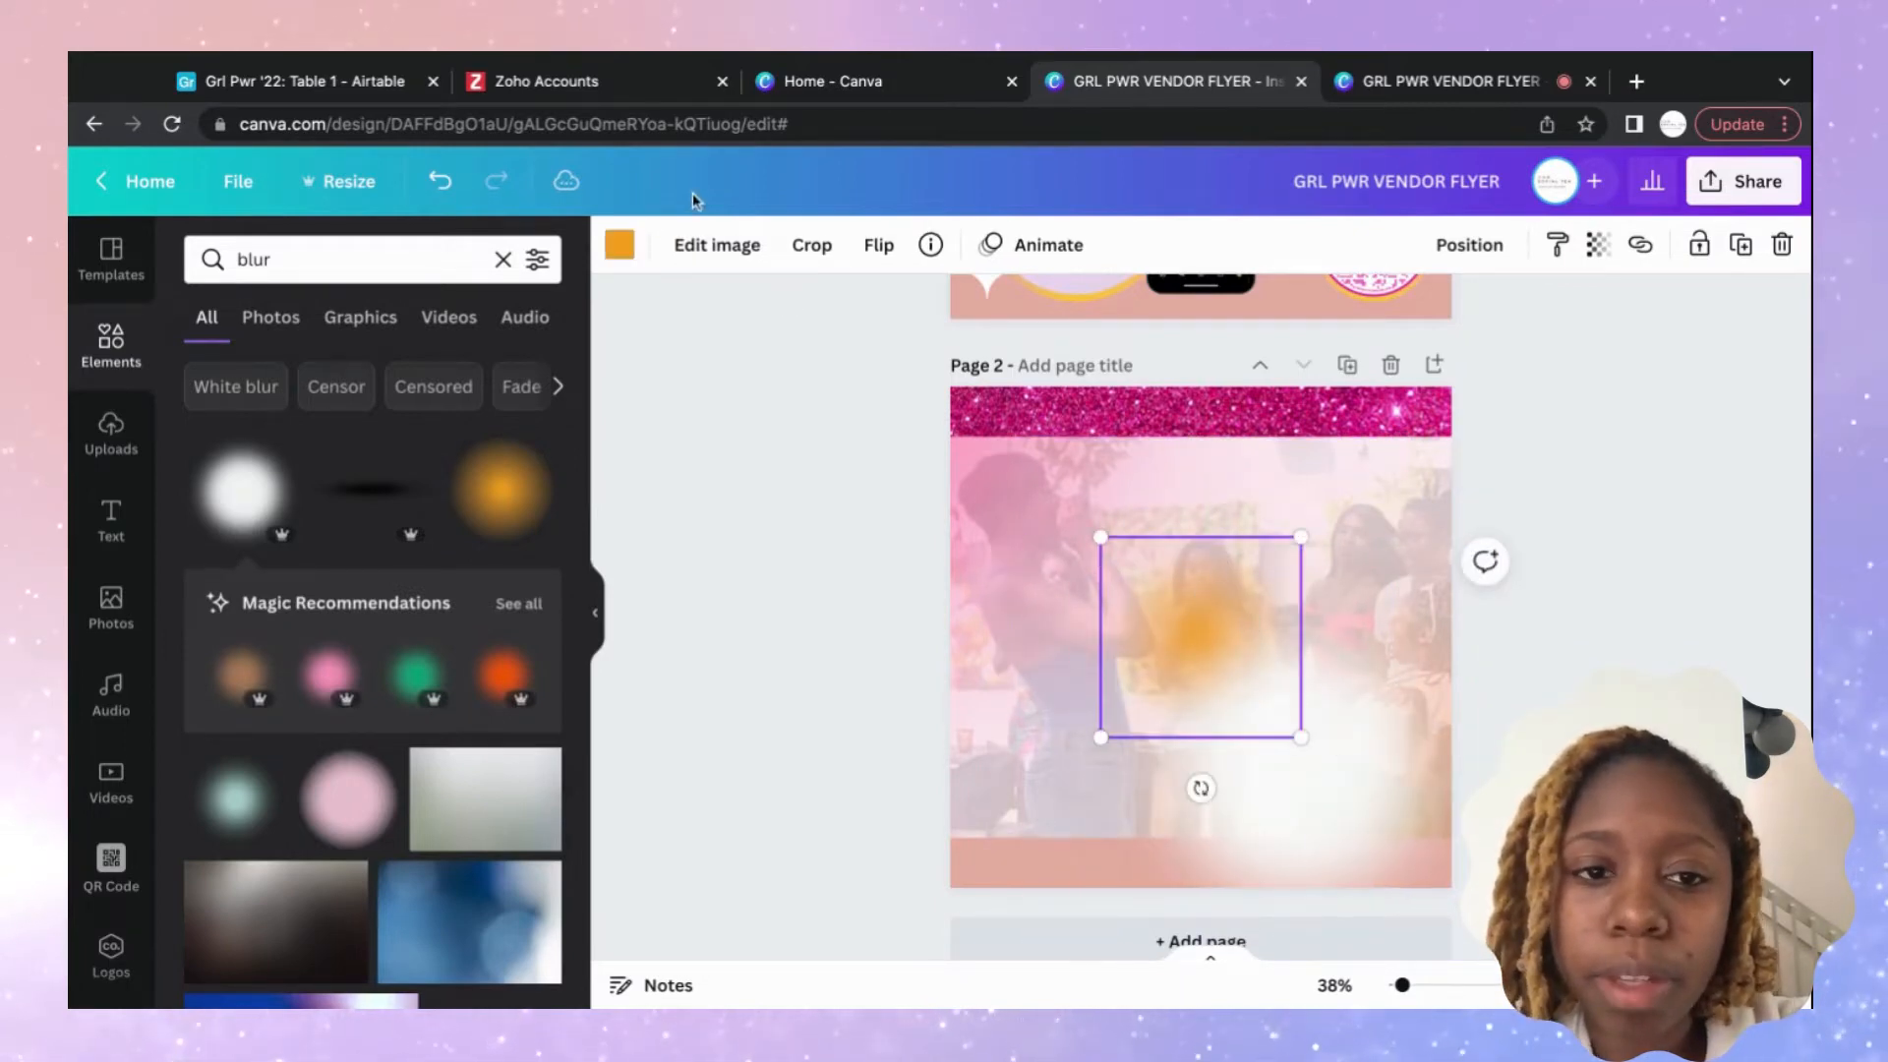
left_click(1353, 733)
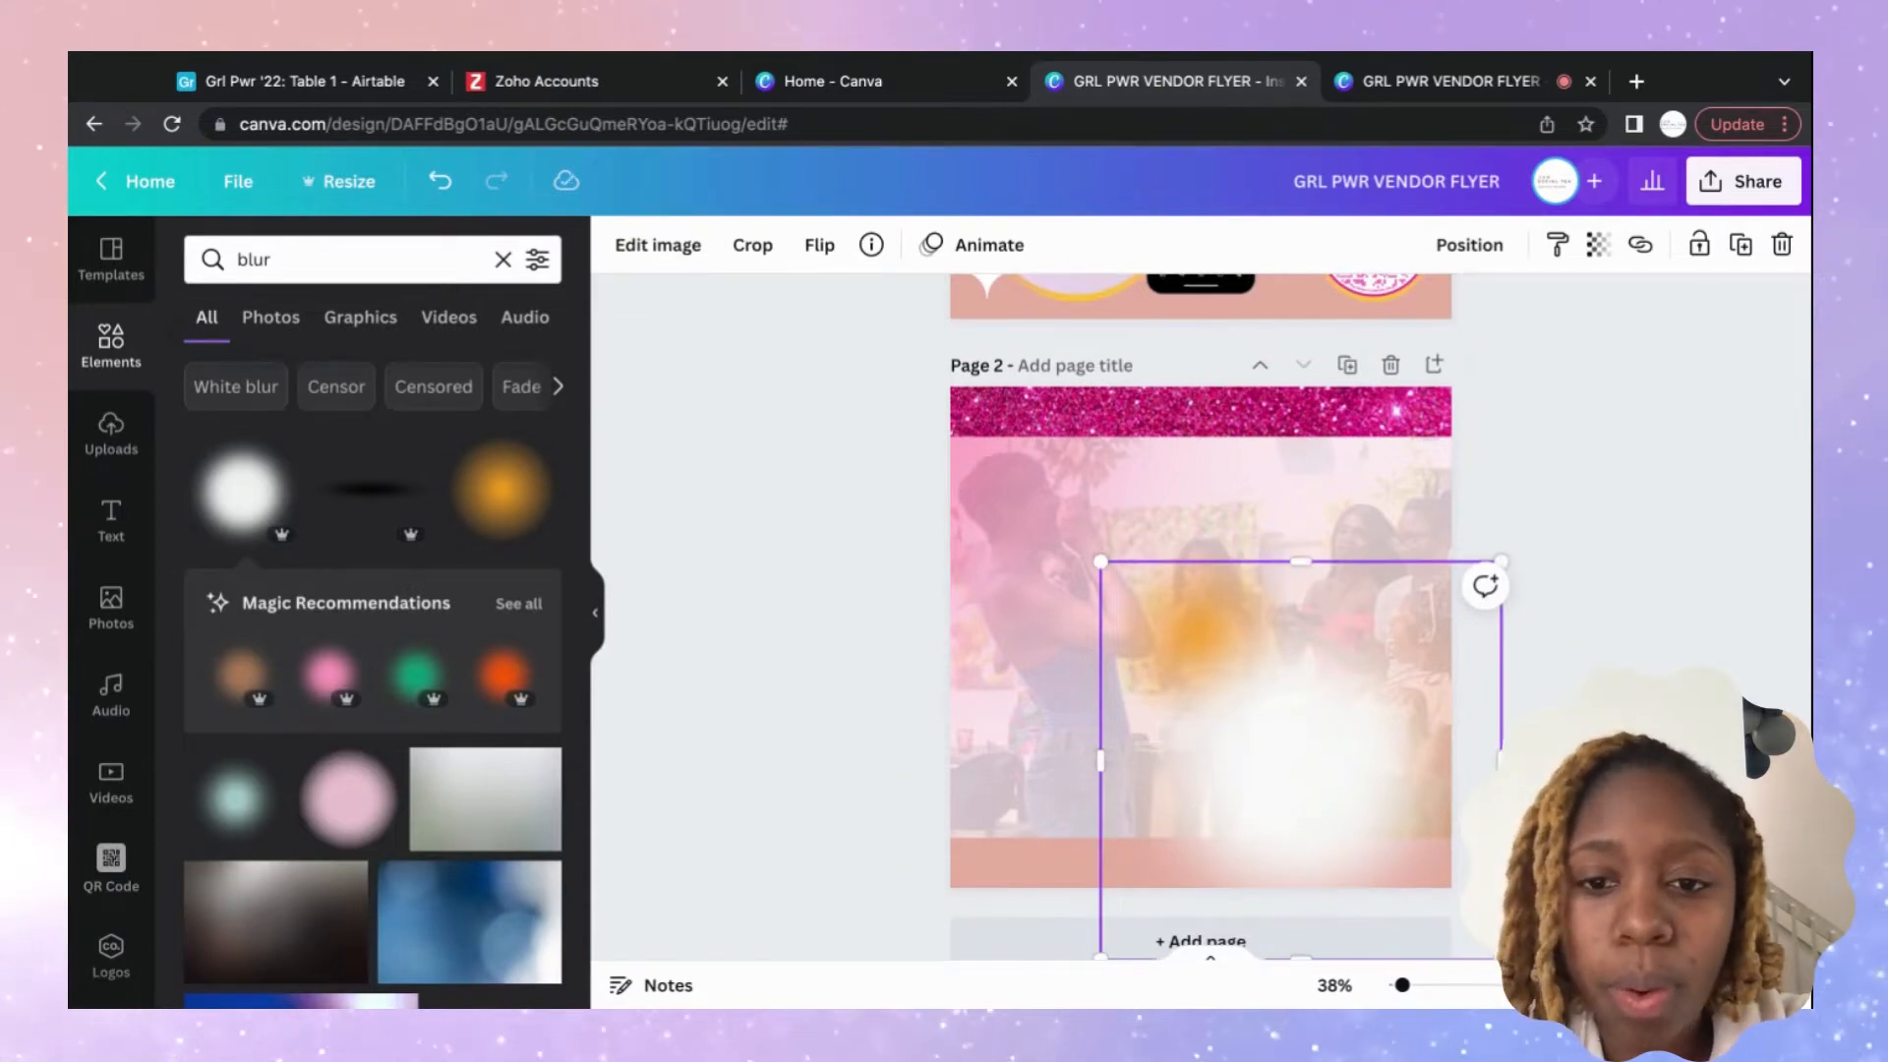
key("Delete")
Move the orange blur to page 2's lower left corner, and lock the full-page background image and the glitter band.
left_click_drag(1211, 640, 1017, 842)
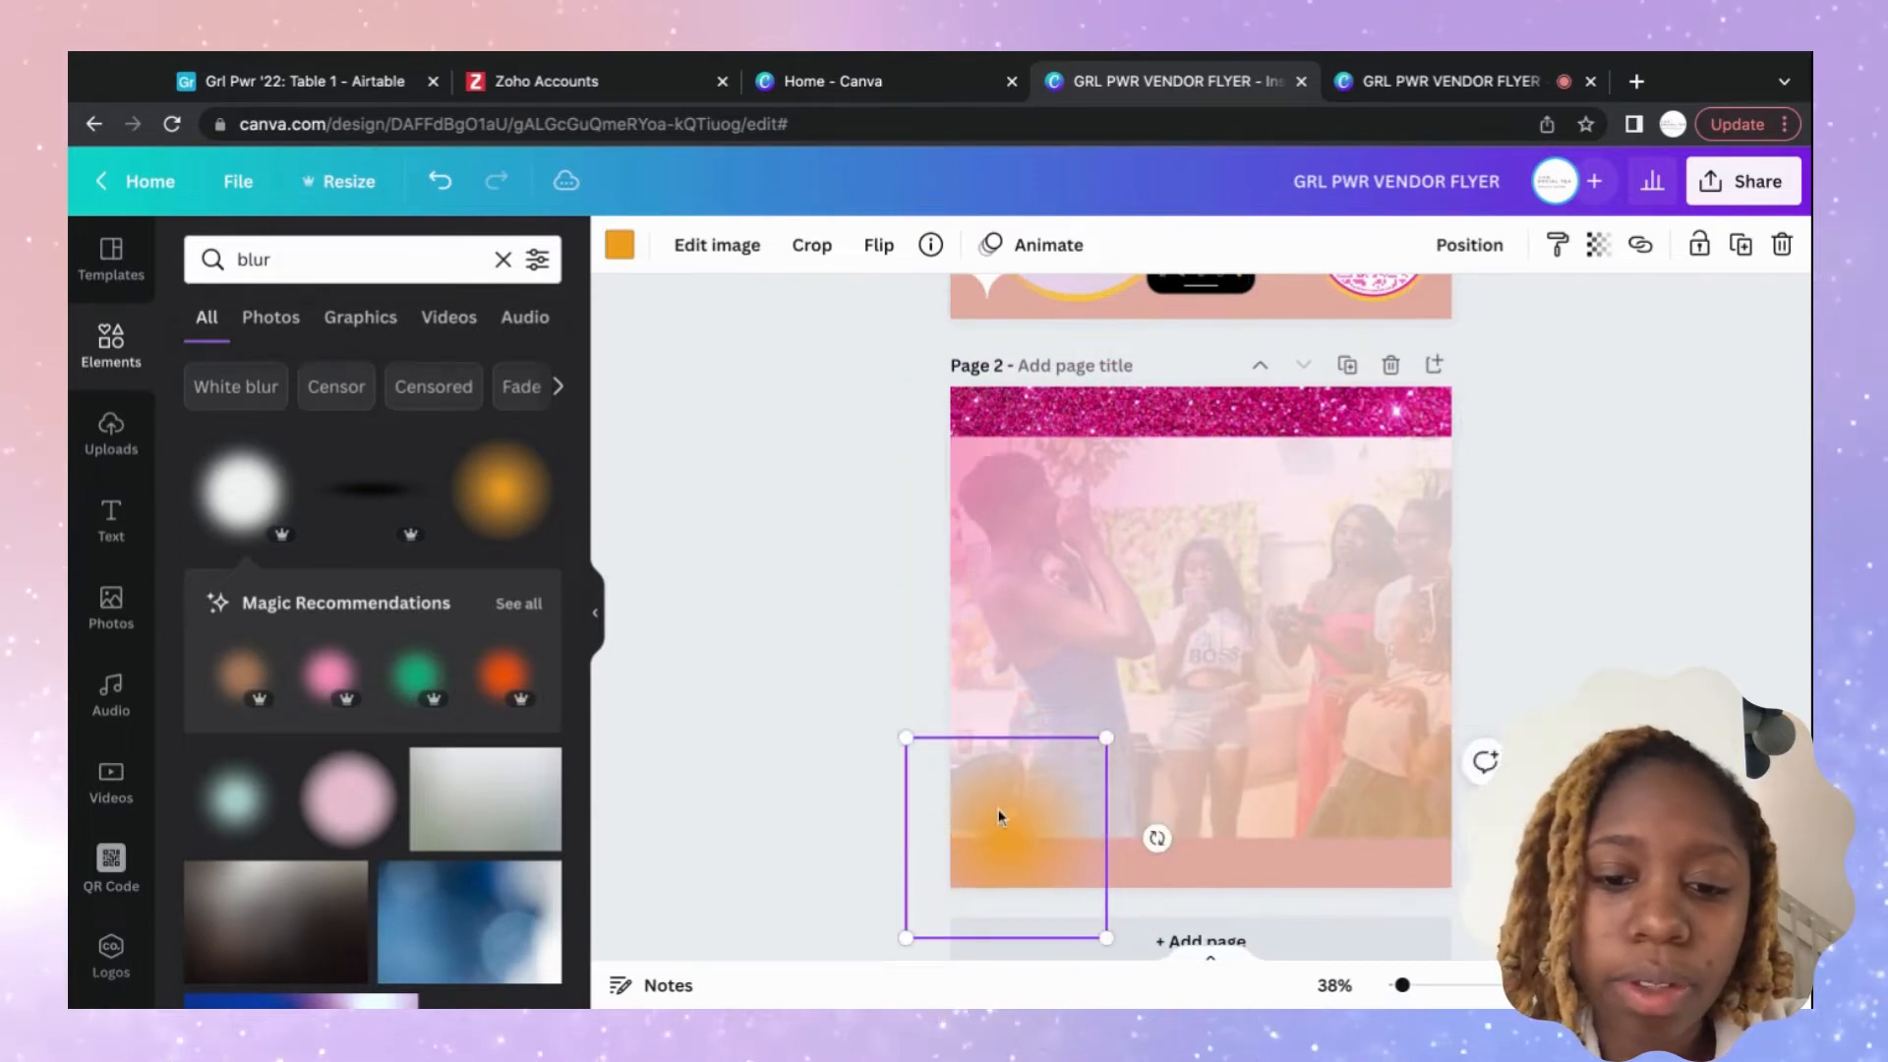
left_click(1245, 880)
left_click(1646, 247)
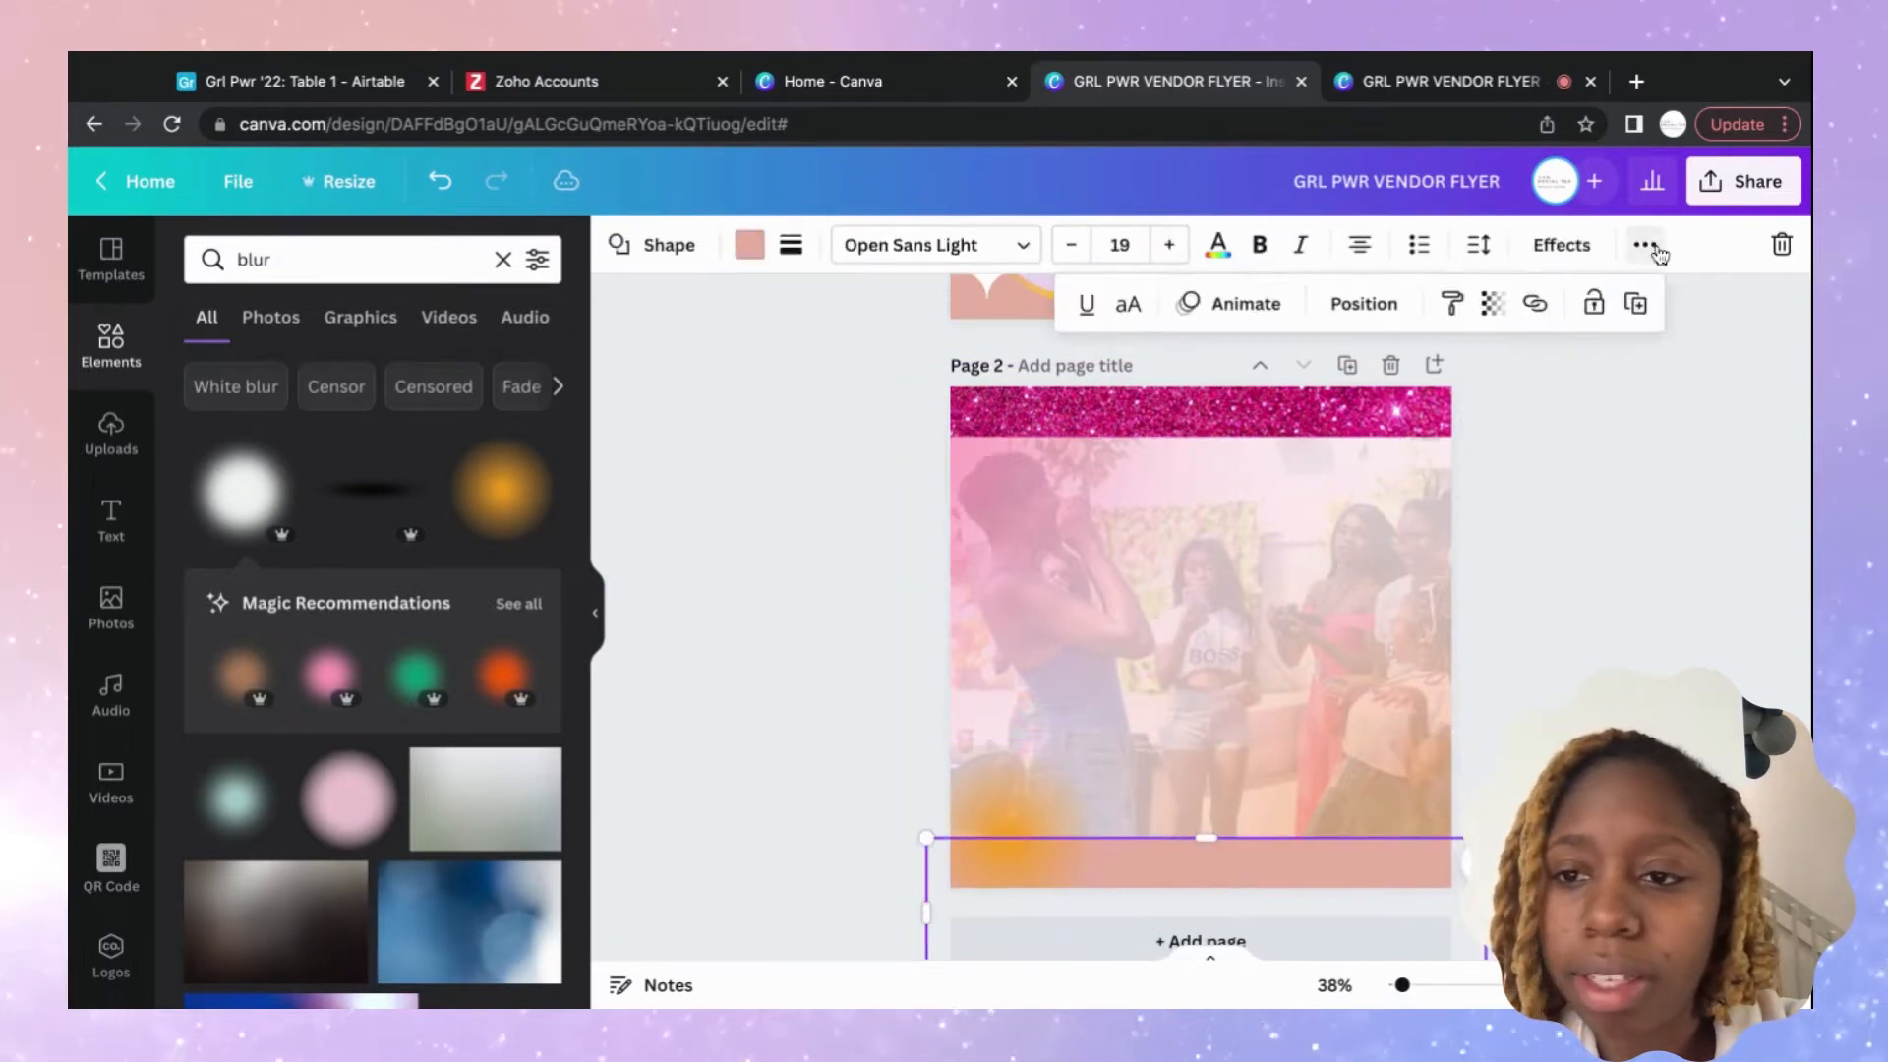
left_click(1416, 511)
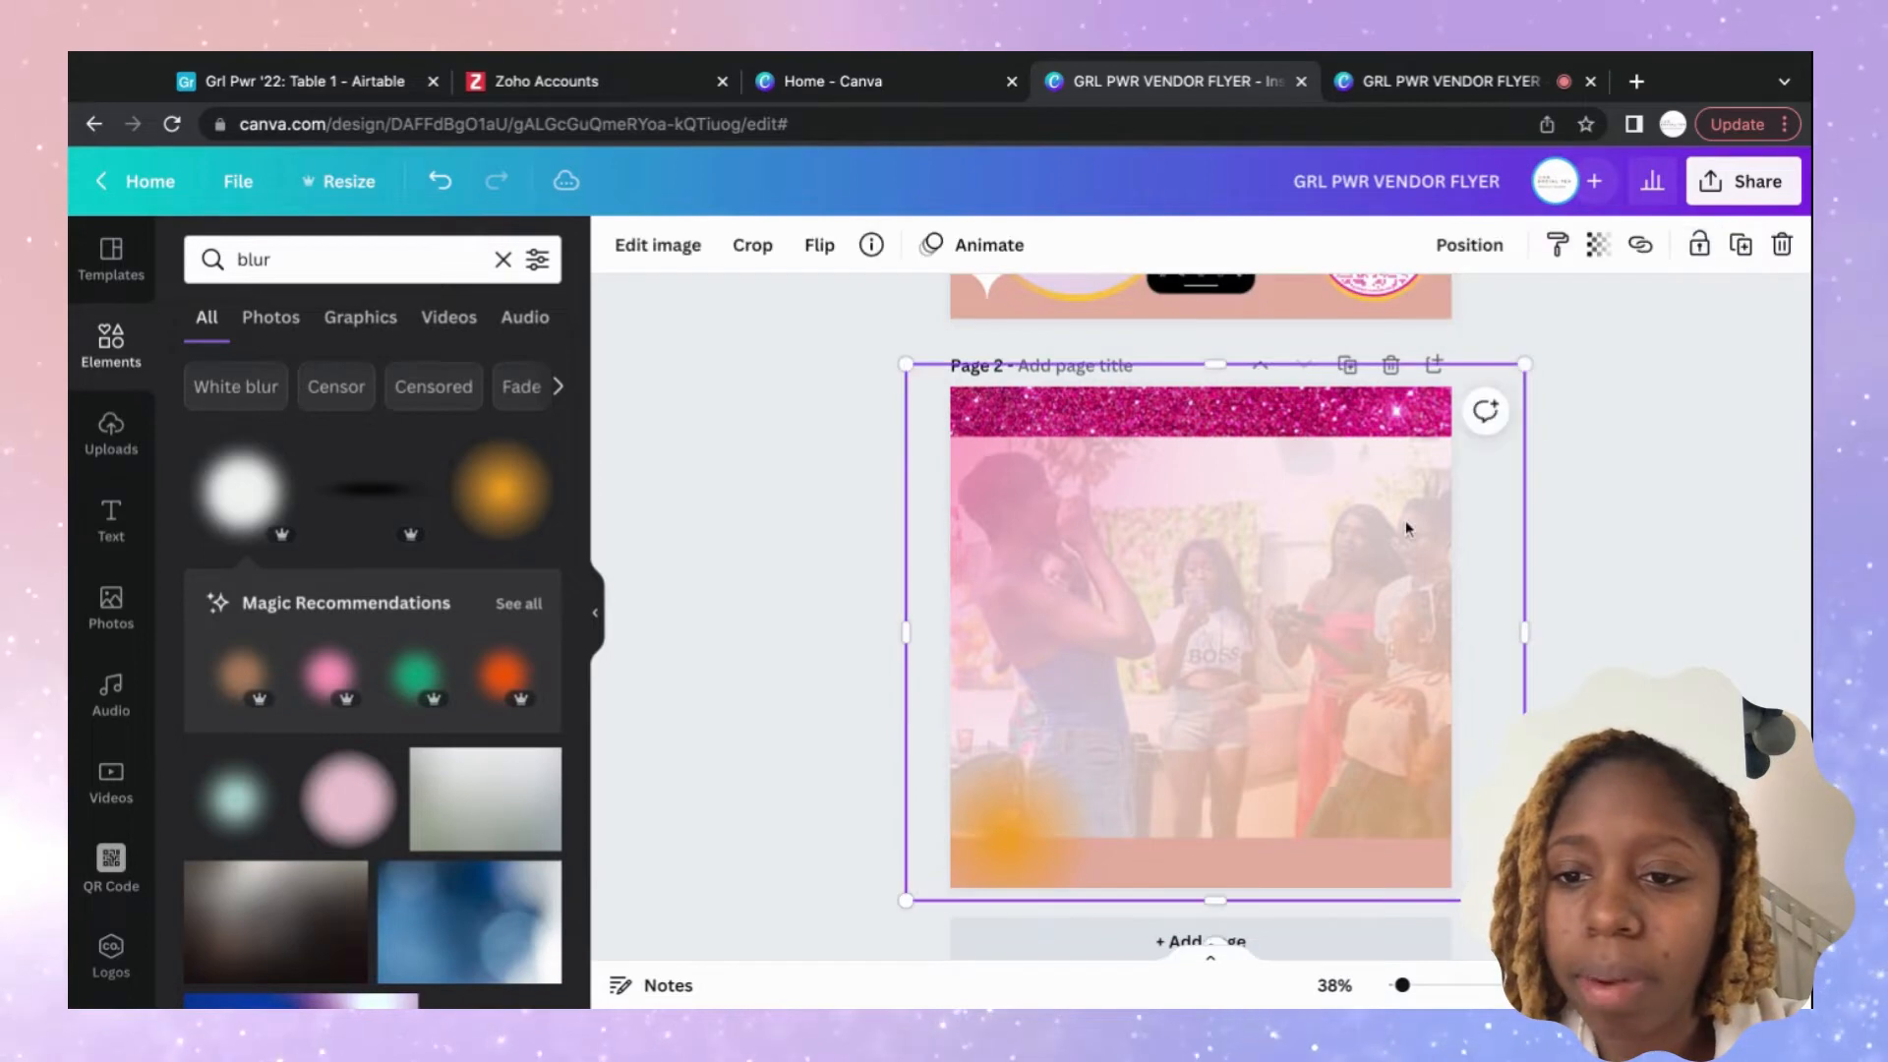
left_click(1698, 247)
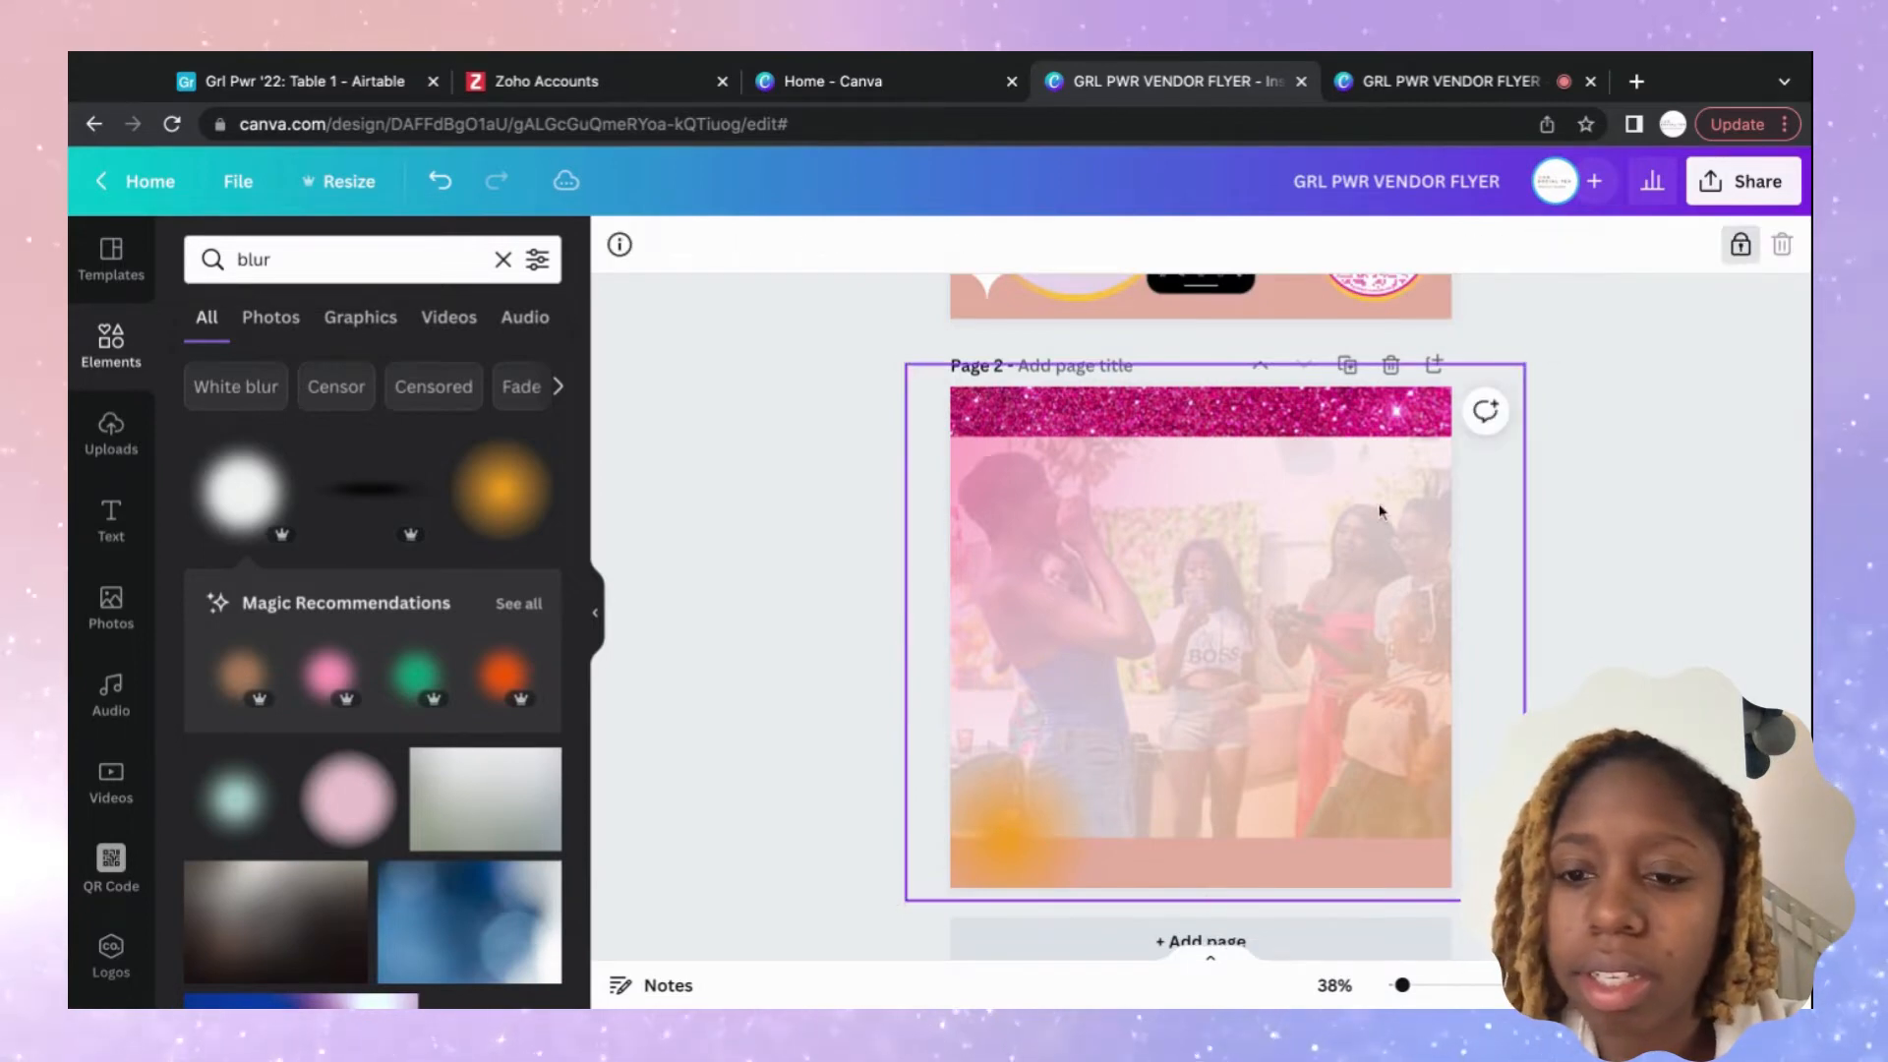
left_click(1384, 433)
left_click(1703, 244)
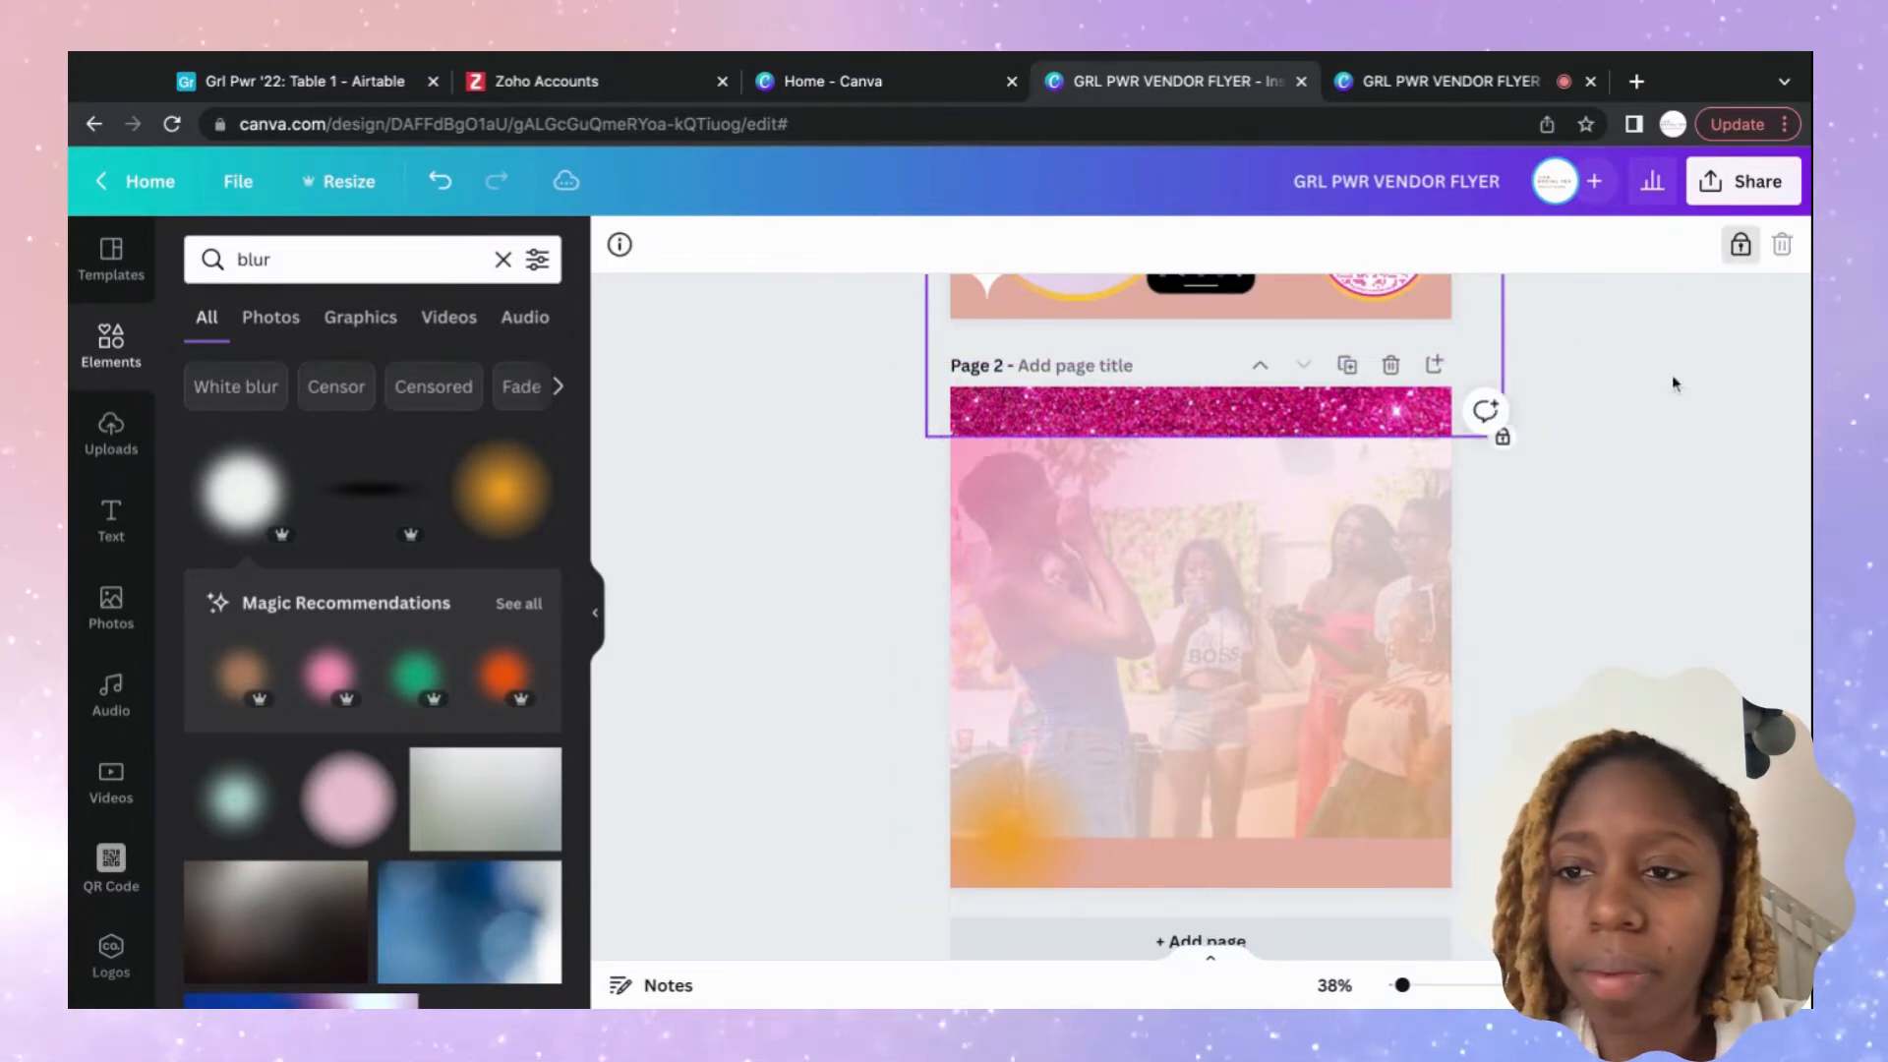
left_click(1675, 381)
Shift the orange blur partly off the page's lower left corner and recolor it with the Social Tea dusty pink of the band.
left_click_drag(1012, 811, 1004, 908)
left_click(618, 248)
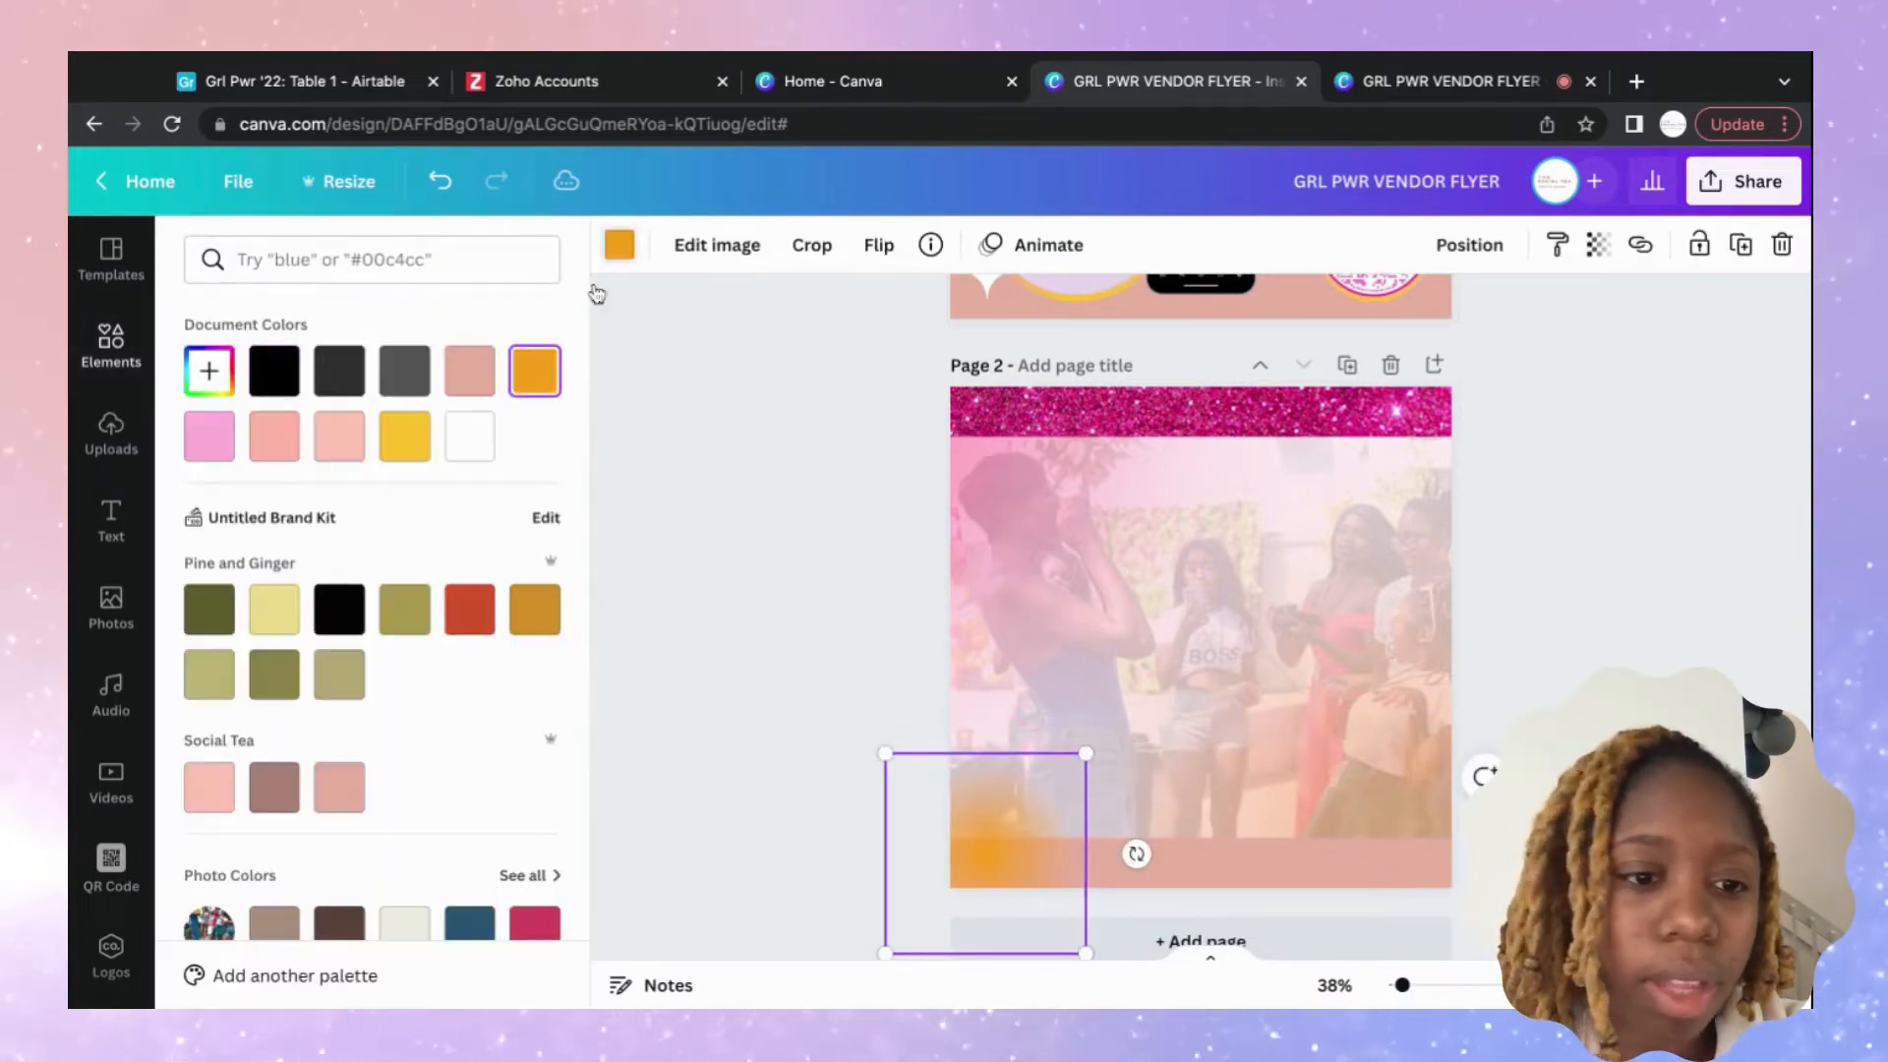
left_click(339, 787)
left_click(1692, 480)
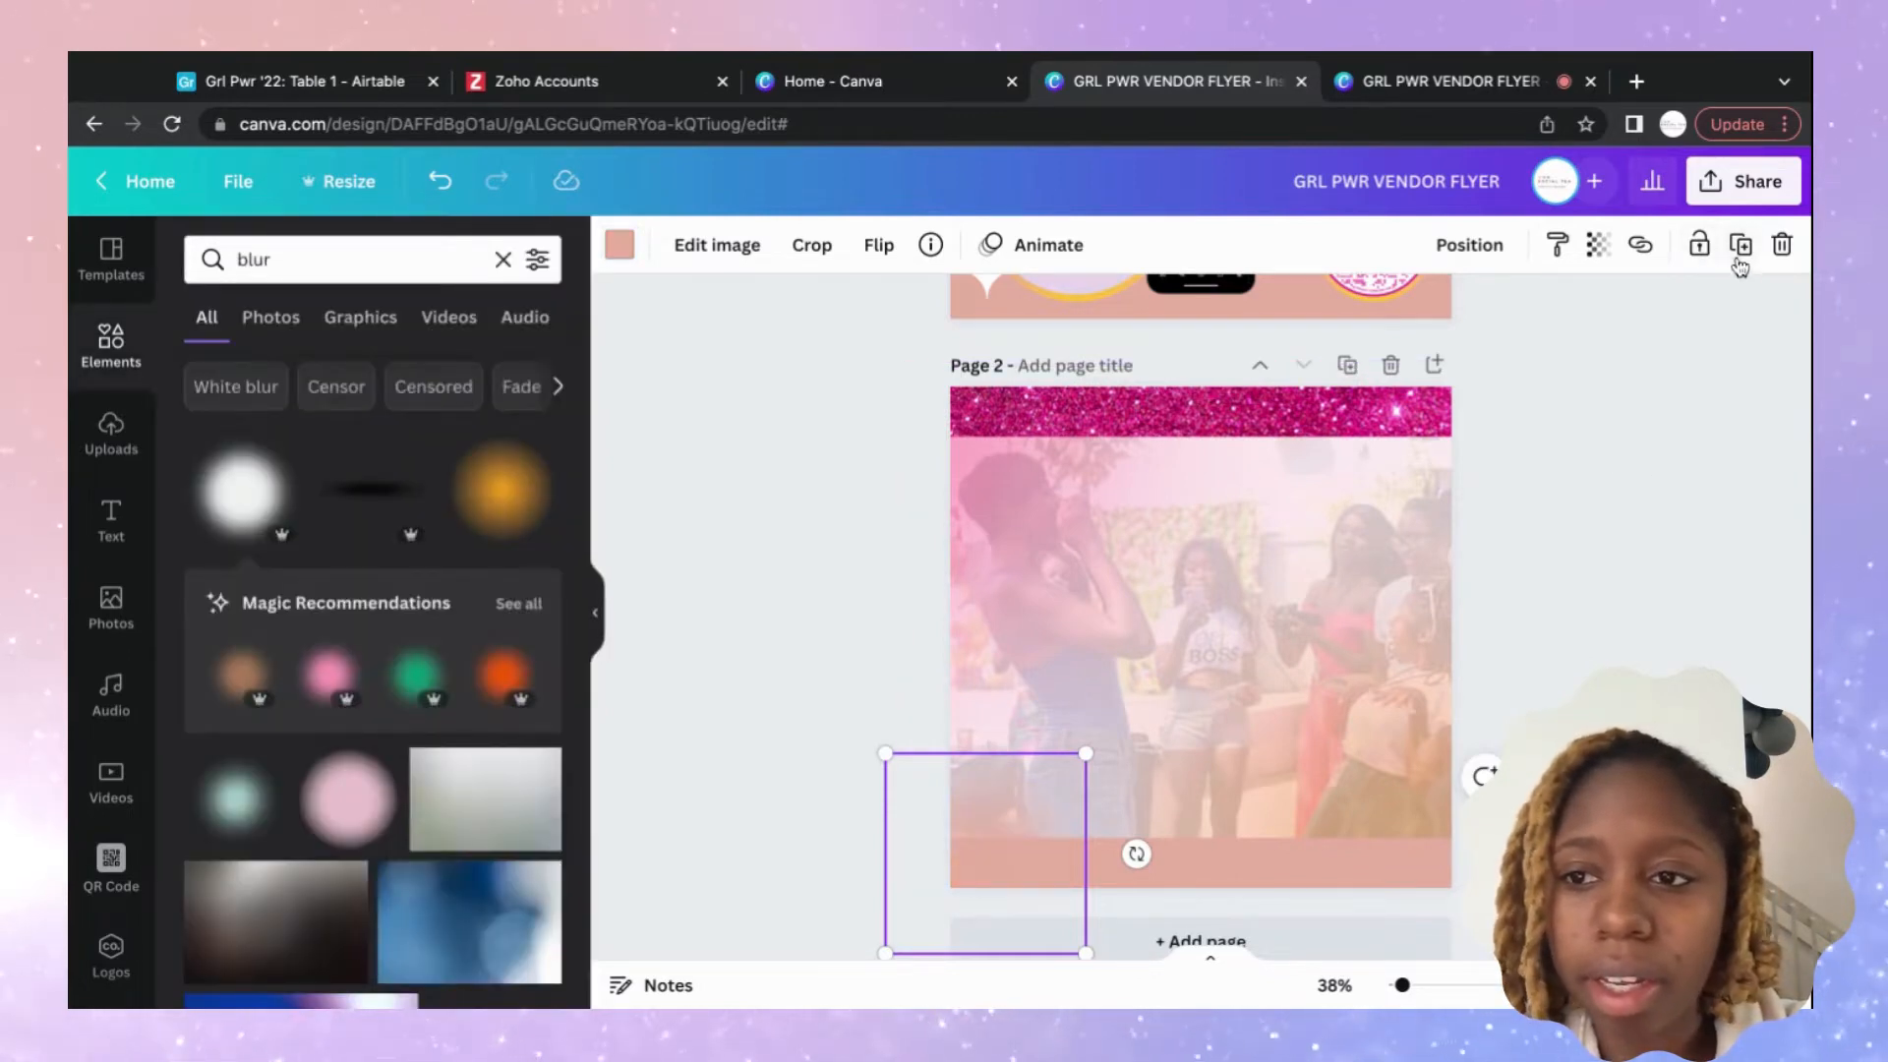
Duplicate the dusty pink blur and place copies over the band's upper edge near page 2's lower right corner.
left_click(1478, 255)
left_click(1480, 256)
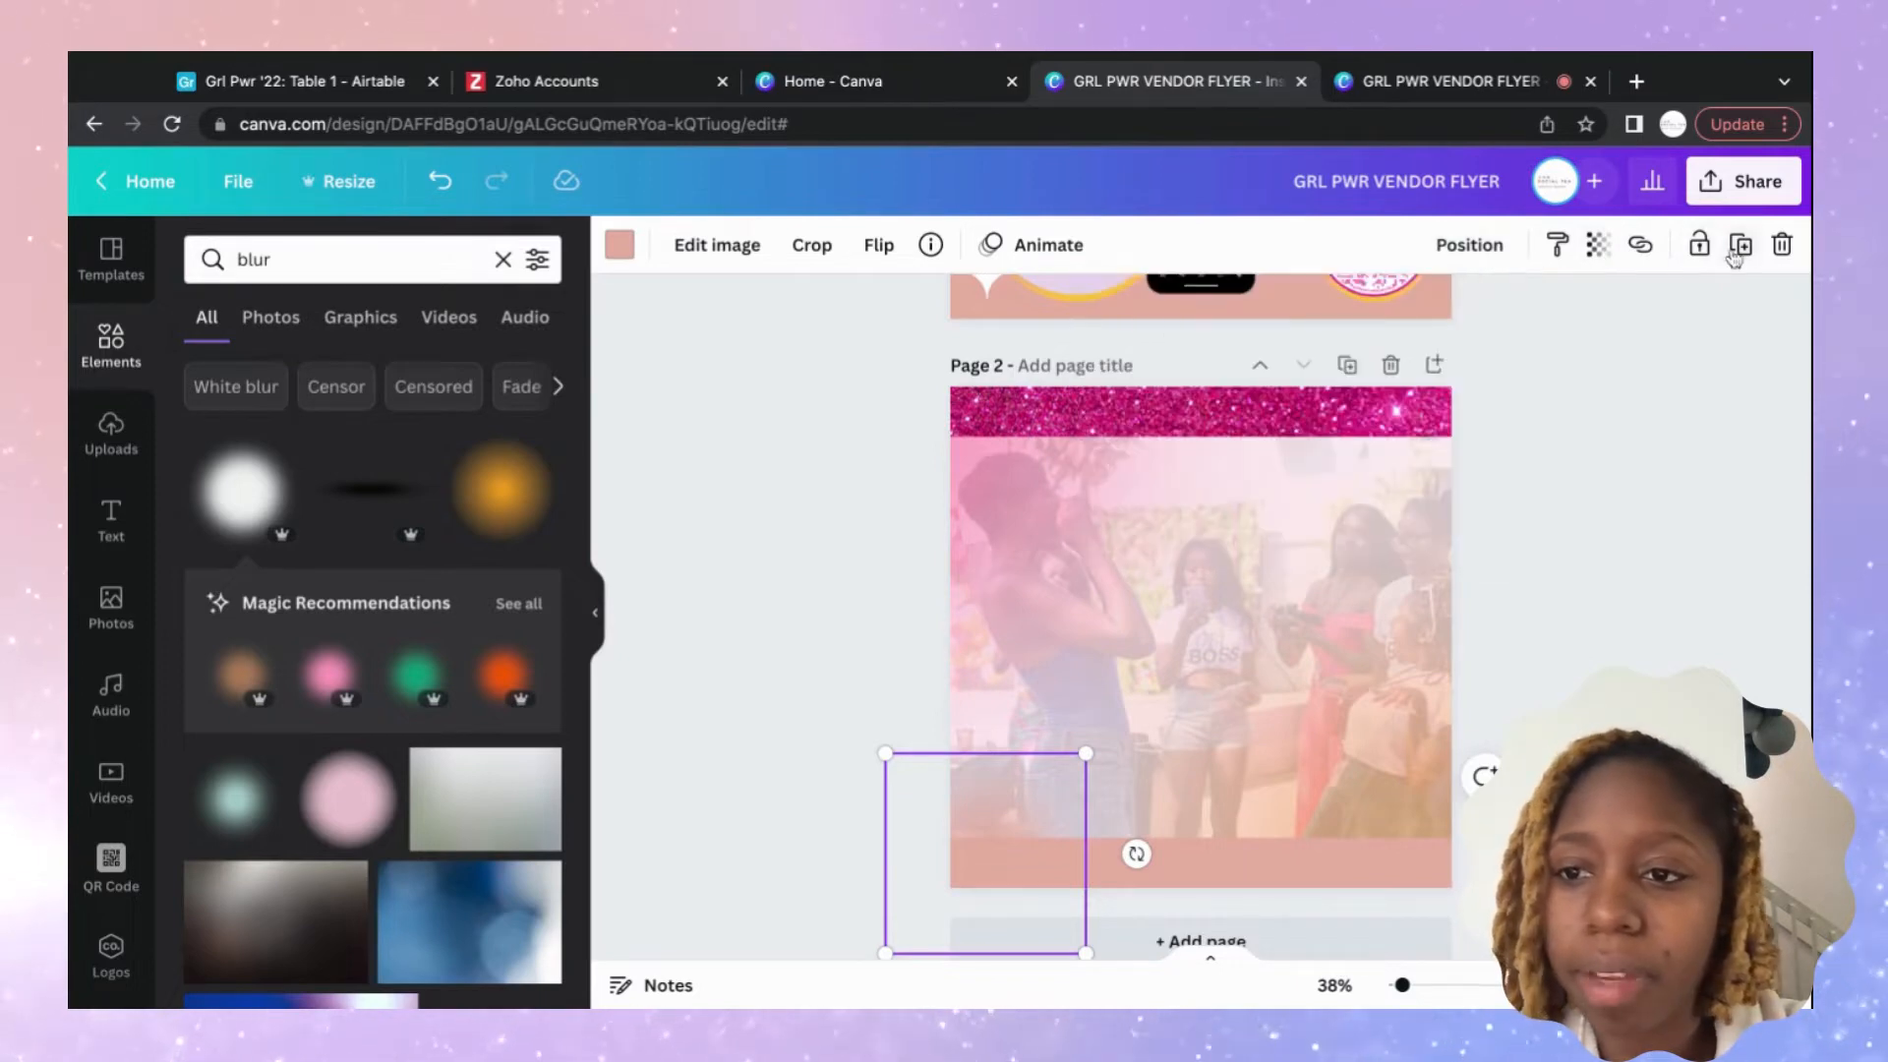
left_click_drag(934, 826, 1370, 807)
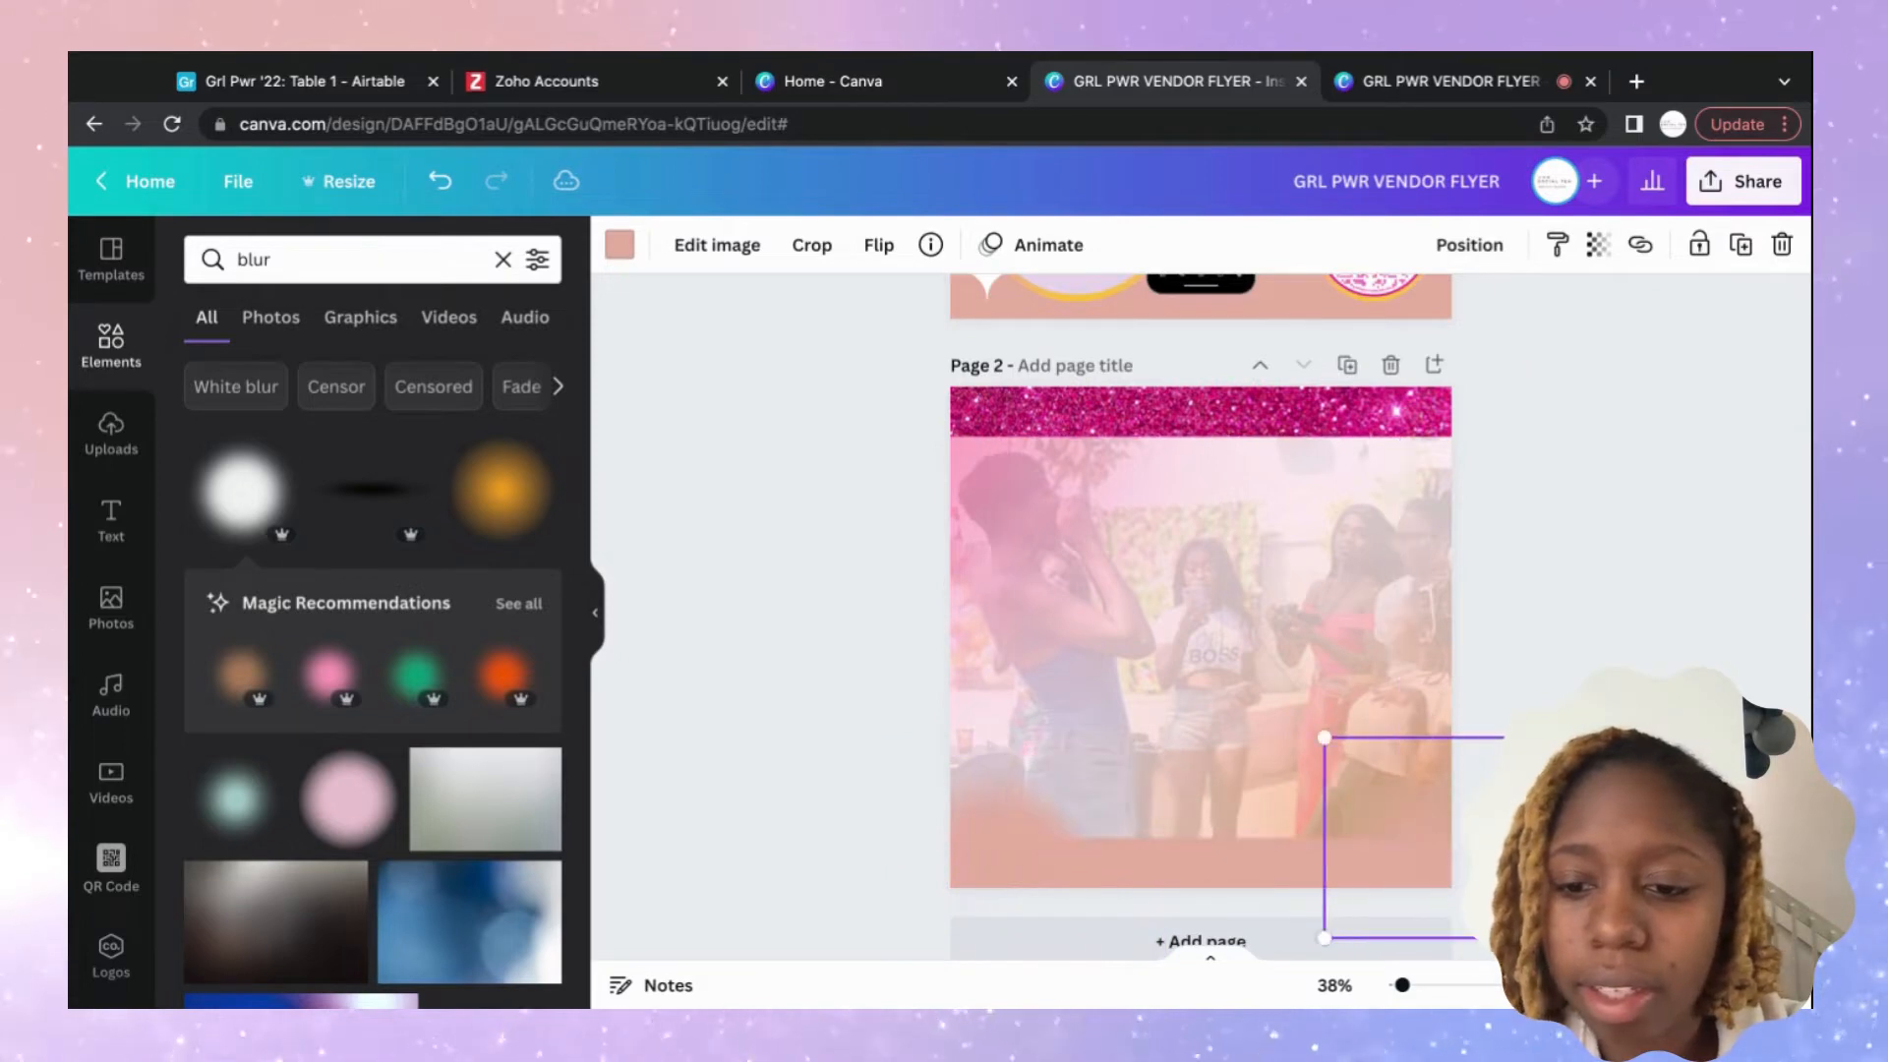
left_click(1750, 253)
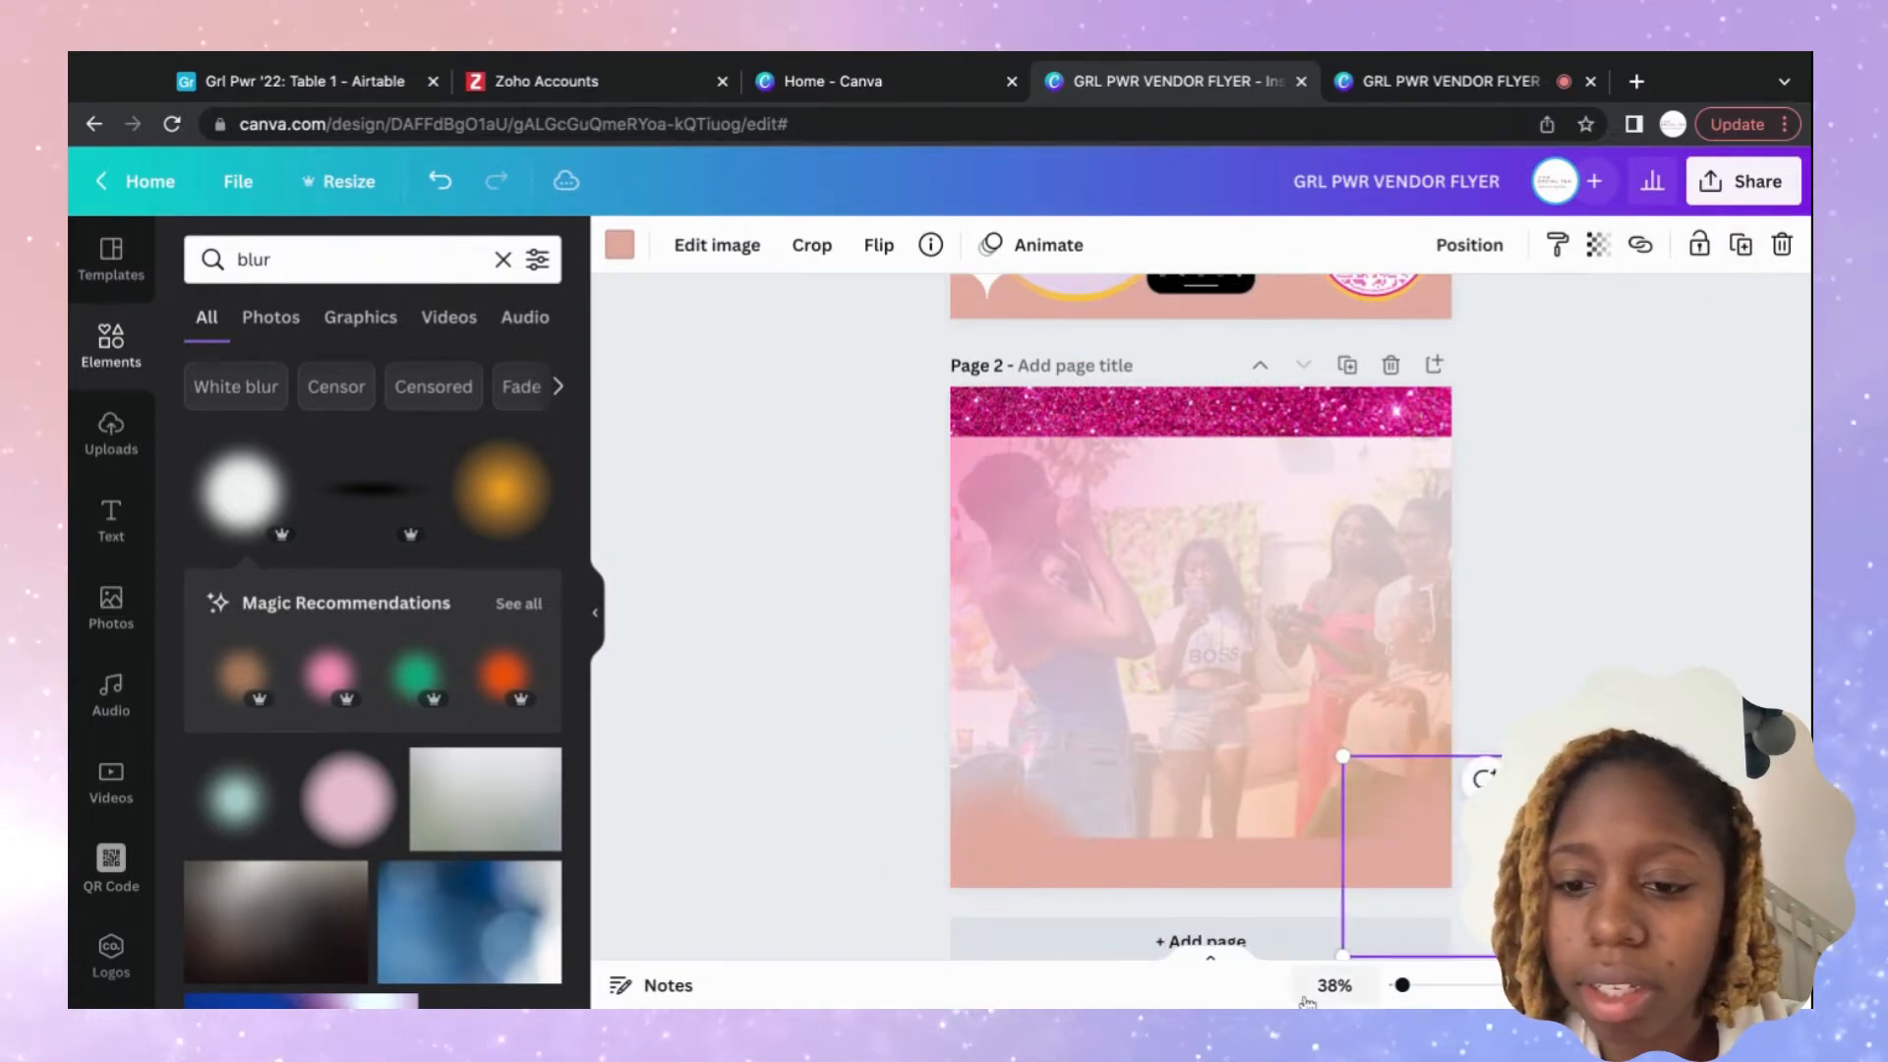
left_click_drag(1385, 830, 1329, 778)
Spread more copies of the dusty pink blur along the middle and left of the band so its upper edge fades into the photo.
left_click_drag(1013, 826, 1241, 853)
left_click(1738, 245)
left_click(1738, 245)
left_click_drag(1100, 777, 1025, 810)
left_click(1739, 246)
left_click(1742, 244)
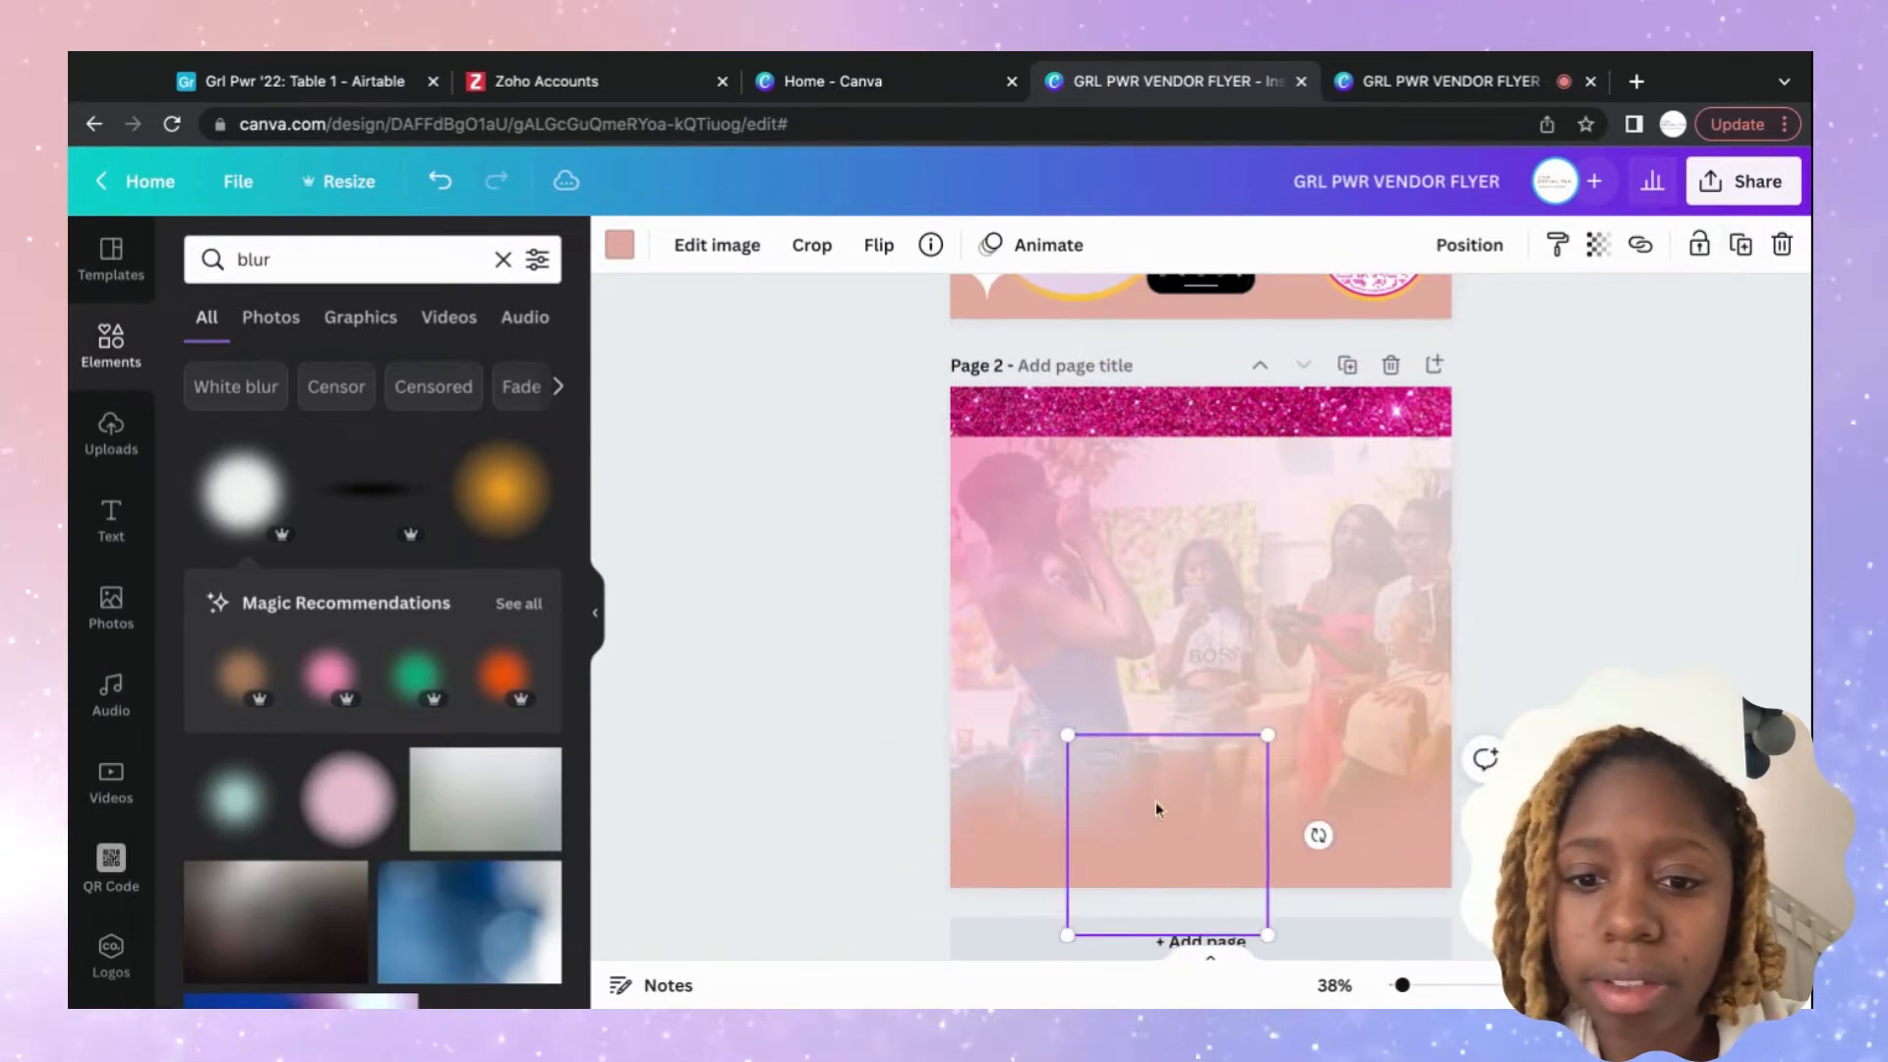
left_click_drag(1158, 807, 1155, 833)
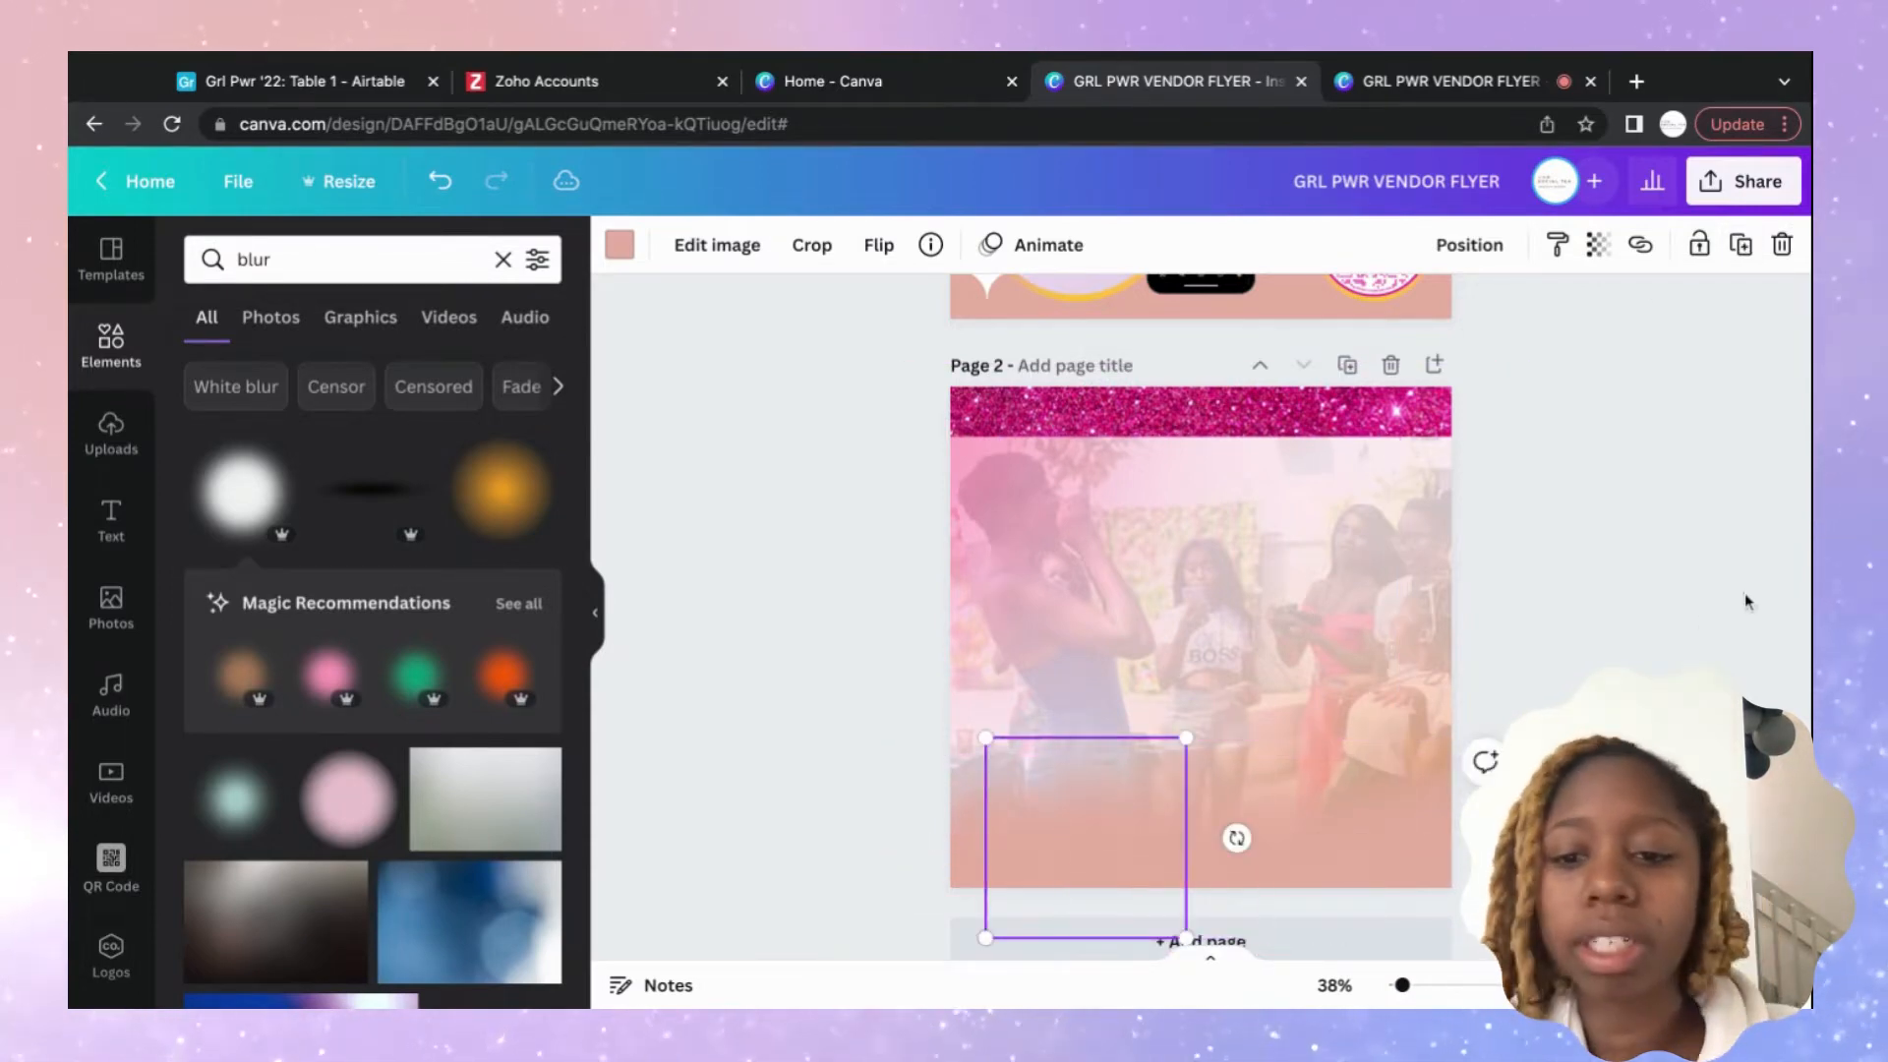
left_click(1707, 625)
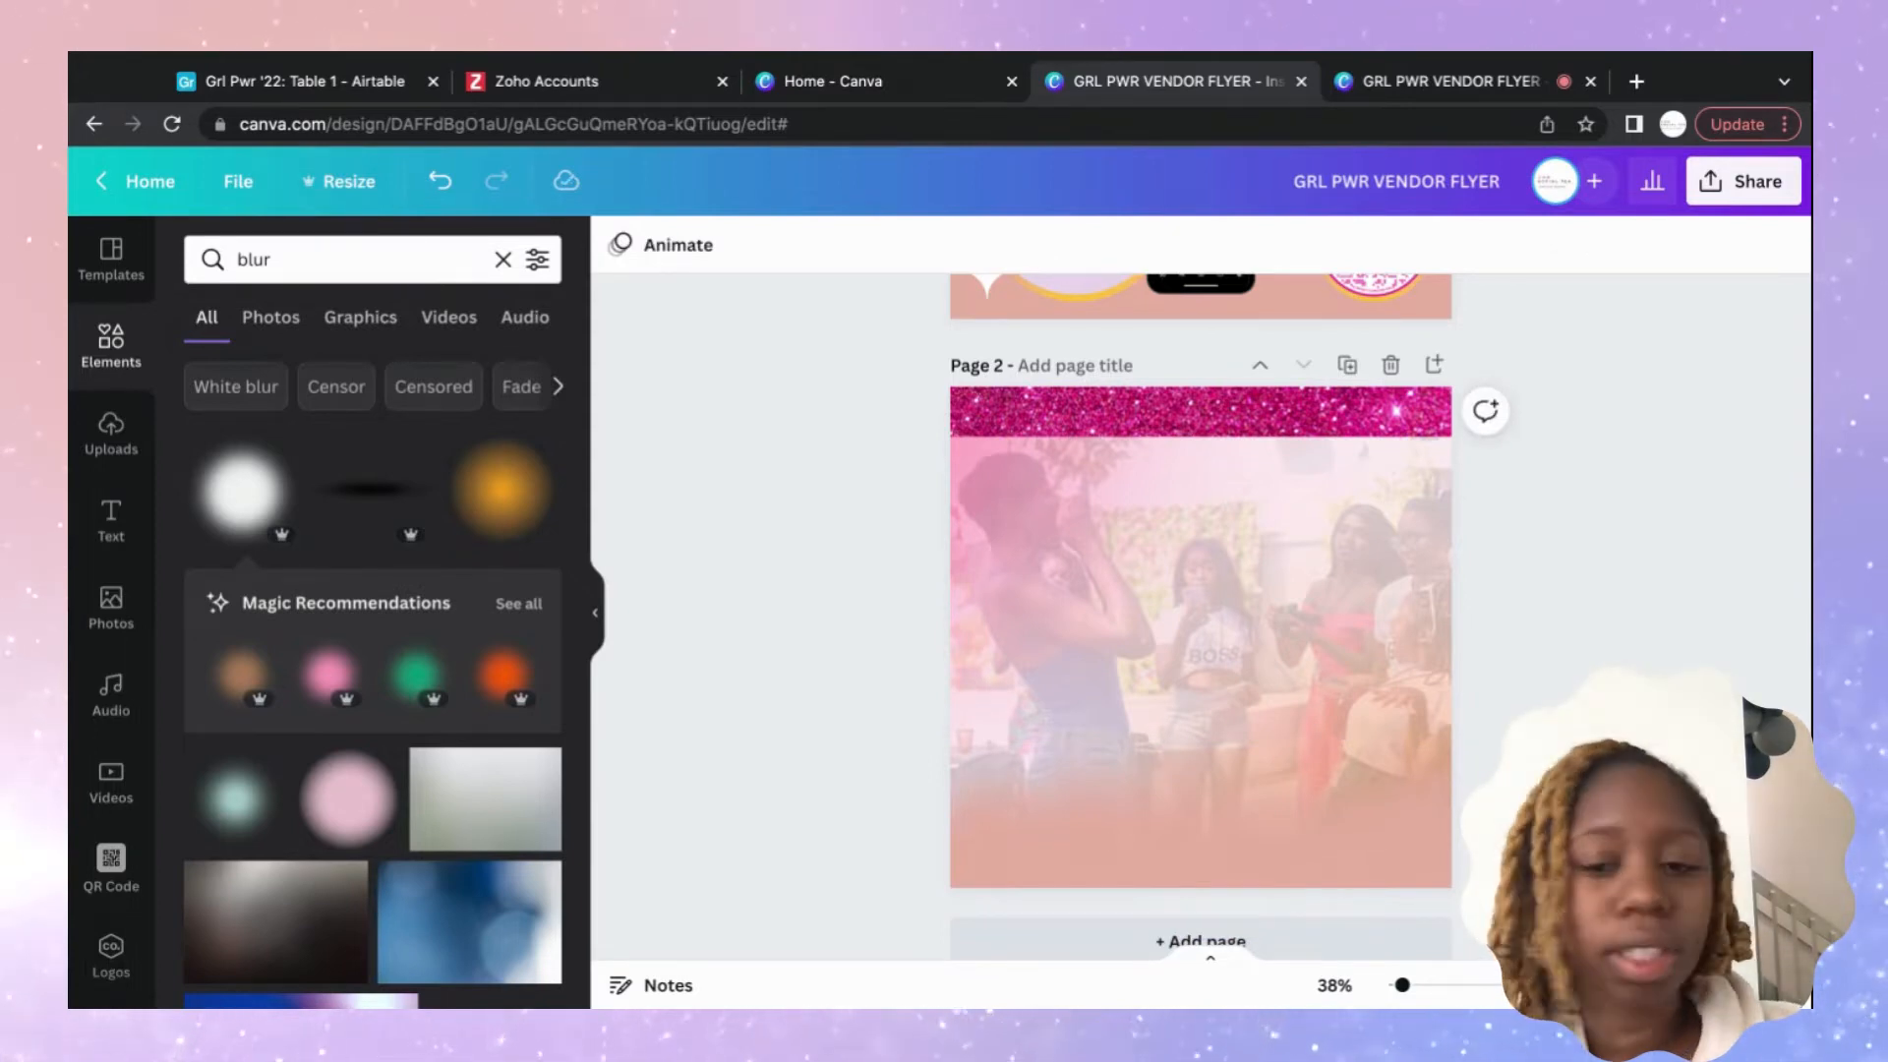
Compare the fade with page 1, duplicate the blur right of center and move the copy up and right over the band's edge.
scroll(1671, 609, "up", 4)
scroll(1671, 608, "down", 5)
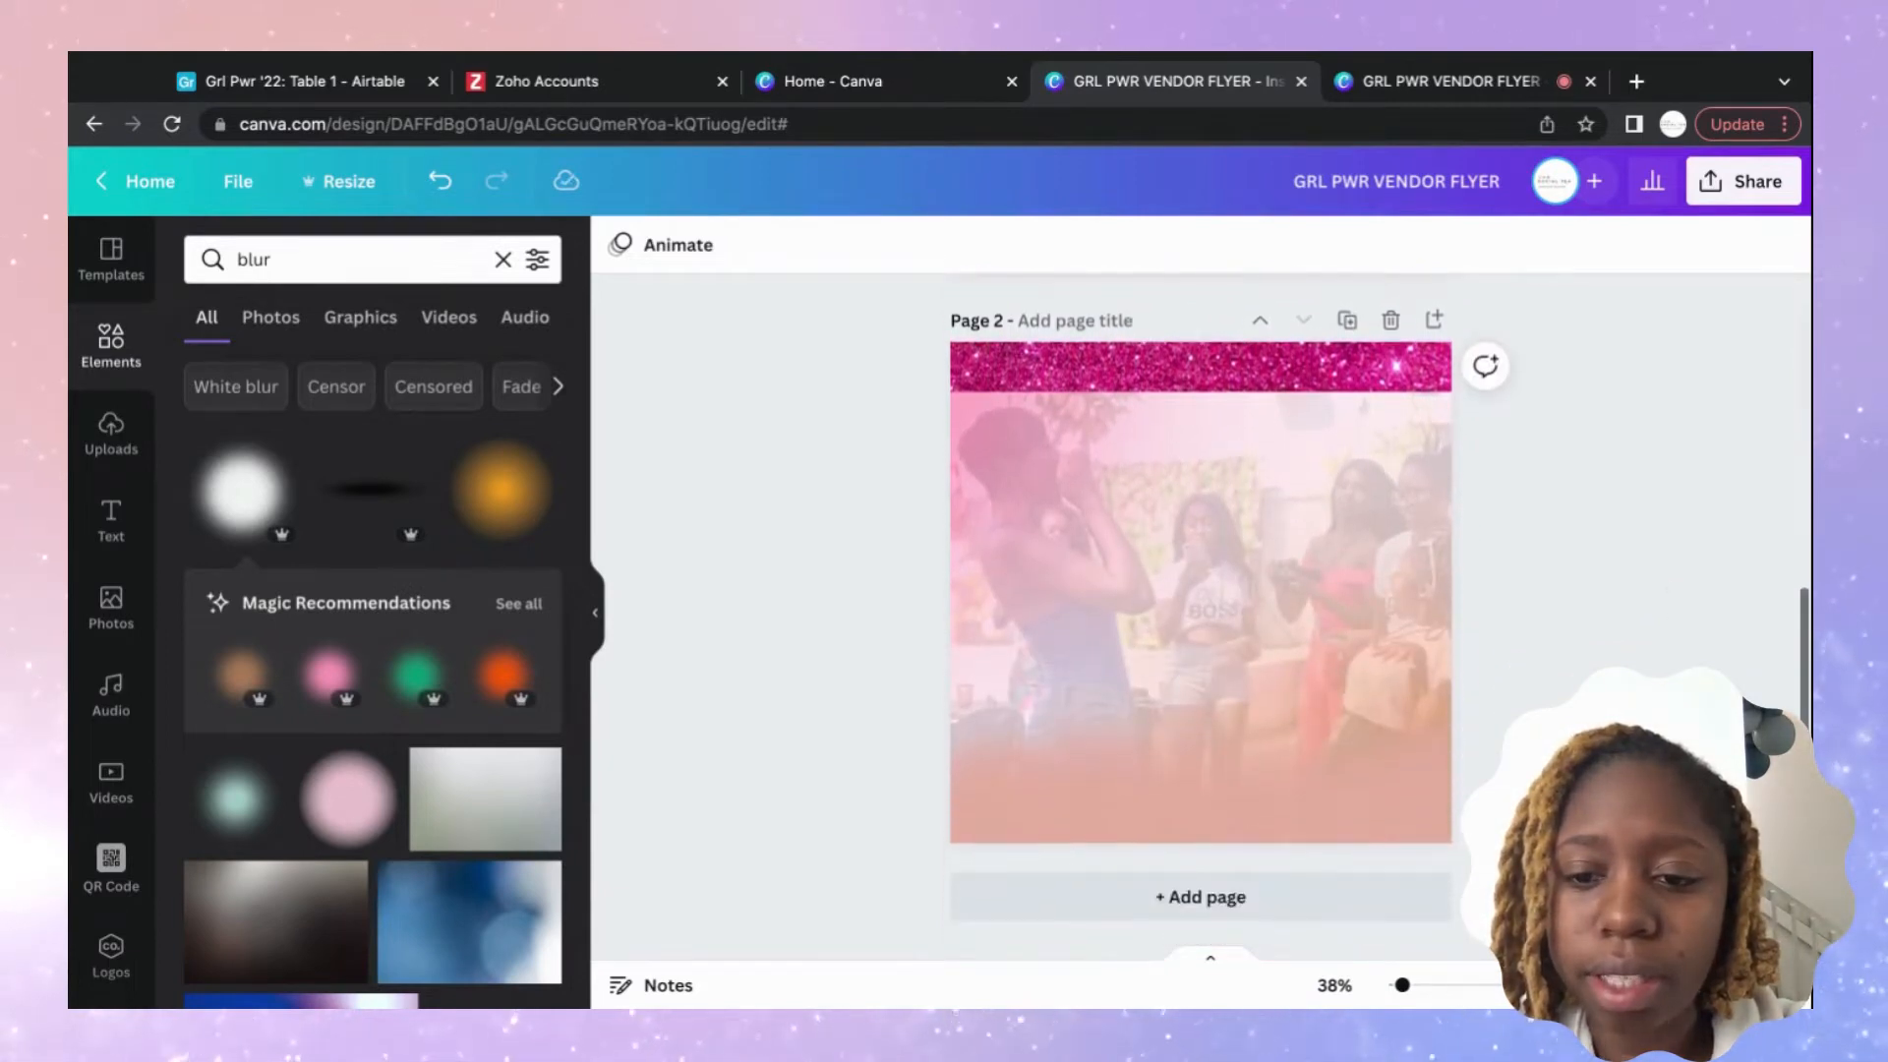
left_click(1294, 800)
left_click(1739, 247)
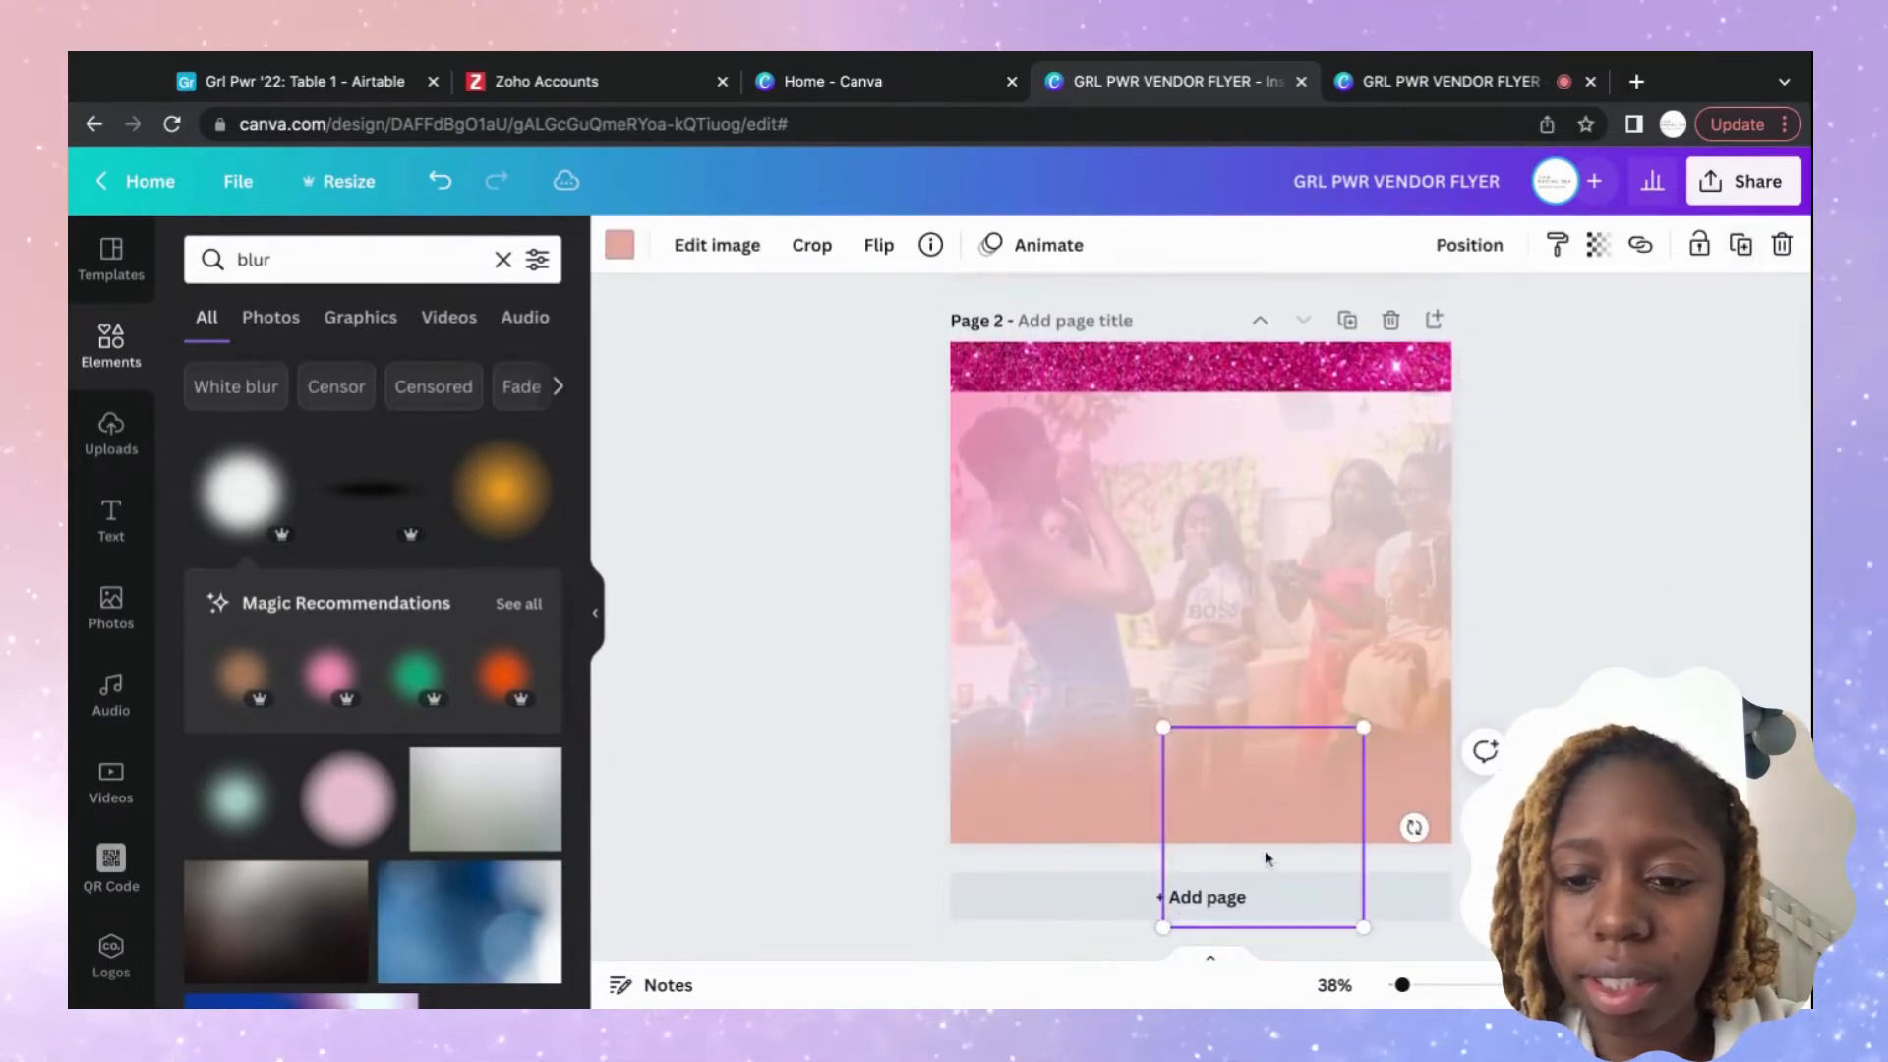
left_click_drag(1265, 853, 1303, 818)
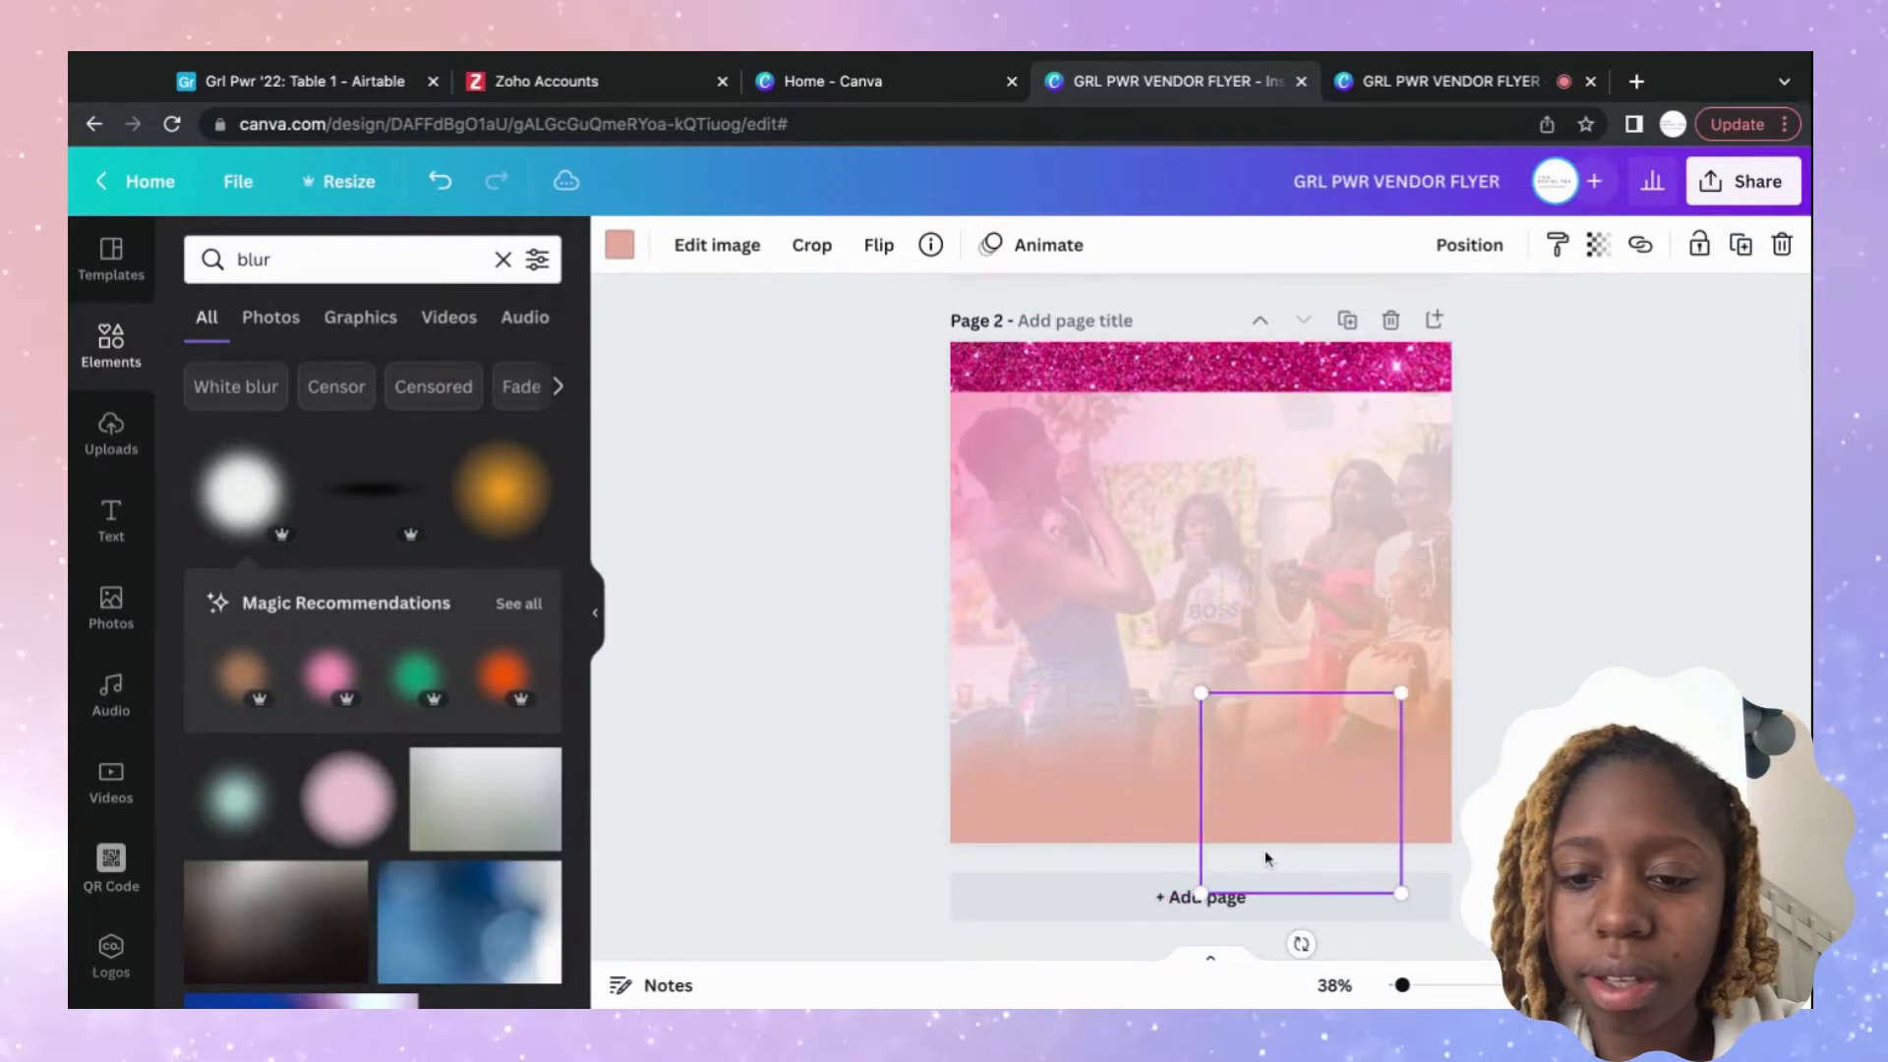
Compare page 2's blended background and header band with the finished vendor flyer on page 1, examining its title and text layout.
left_click(1677, 666)
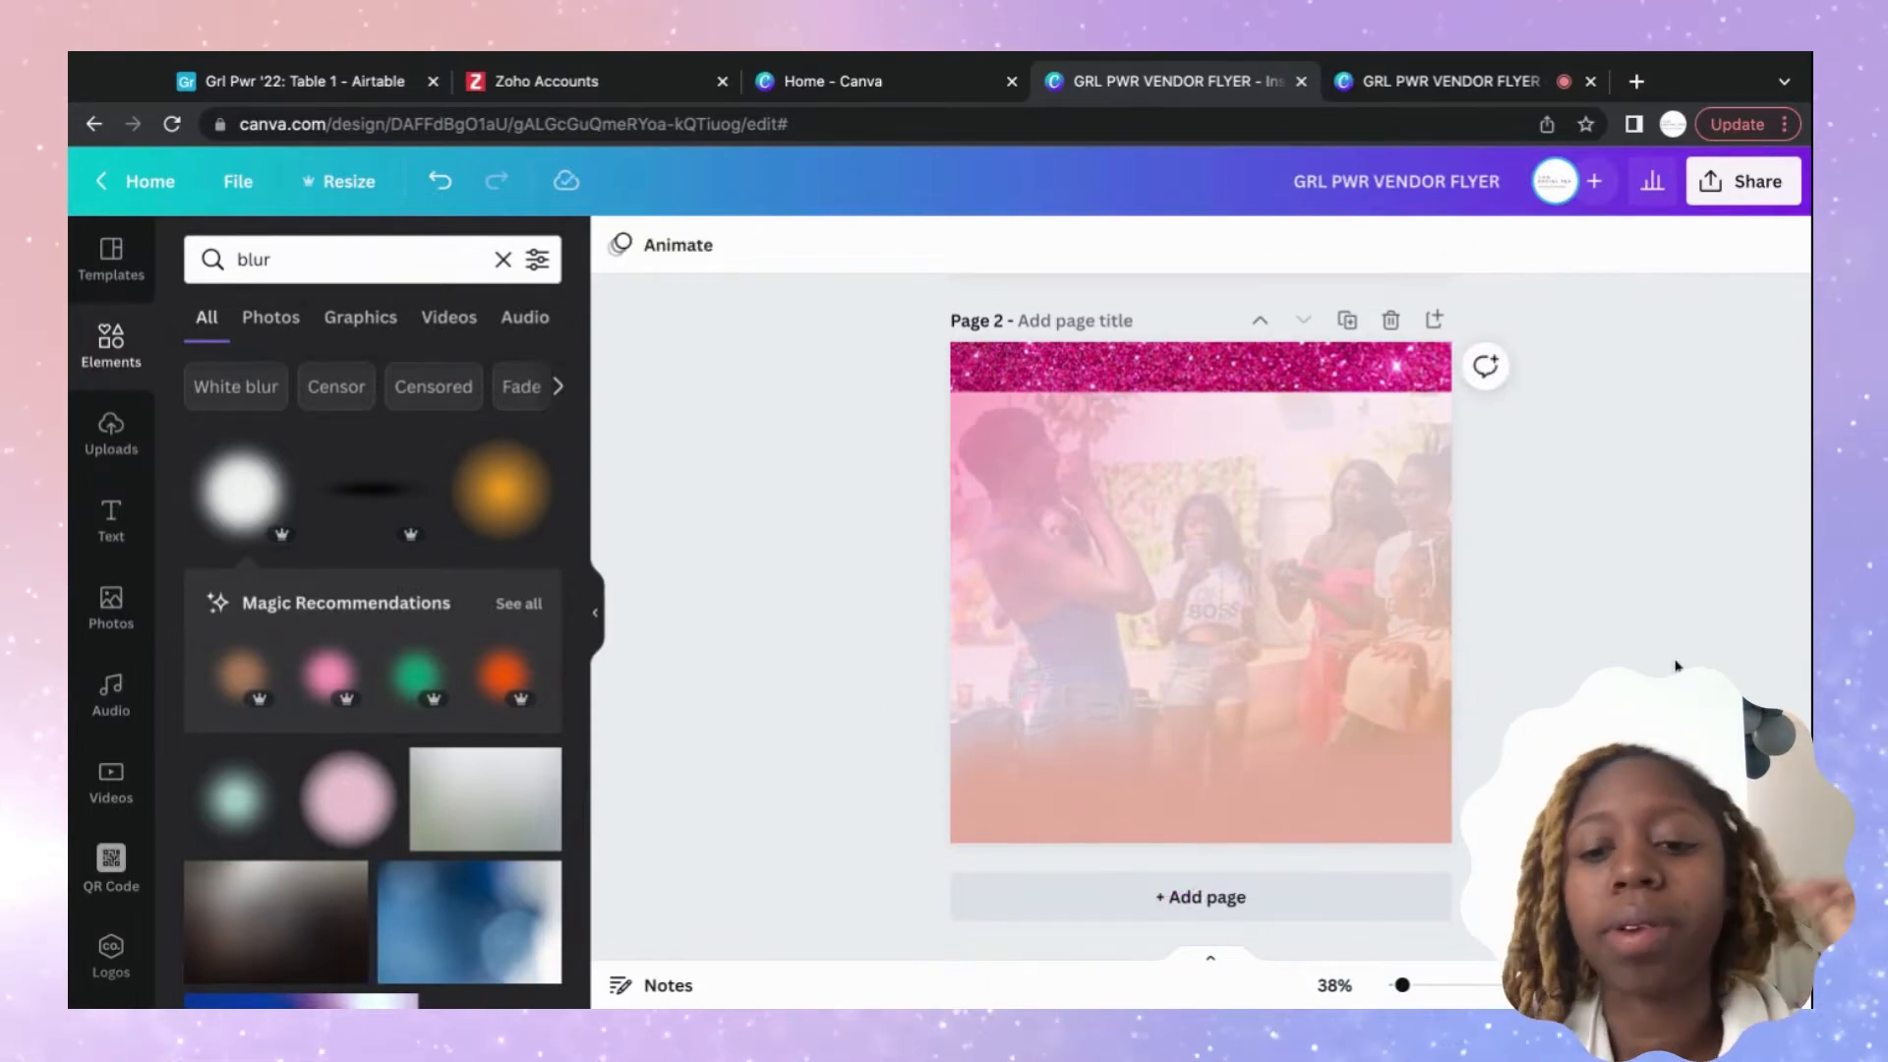
scroll(1510, 696, "up", 3)
scroll(1510, 699, "down", 2)
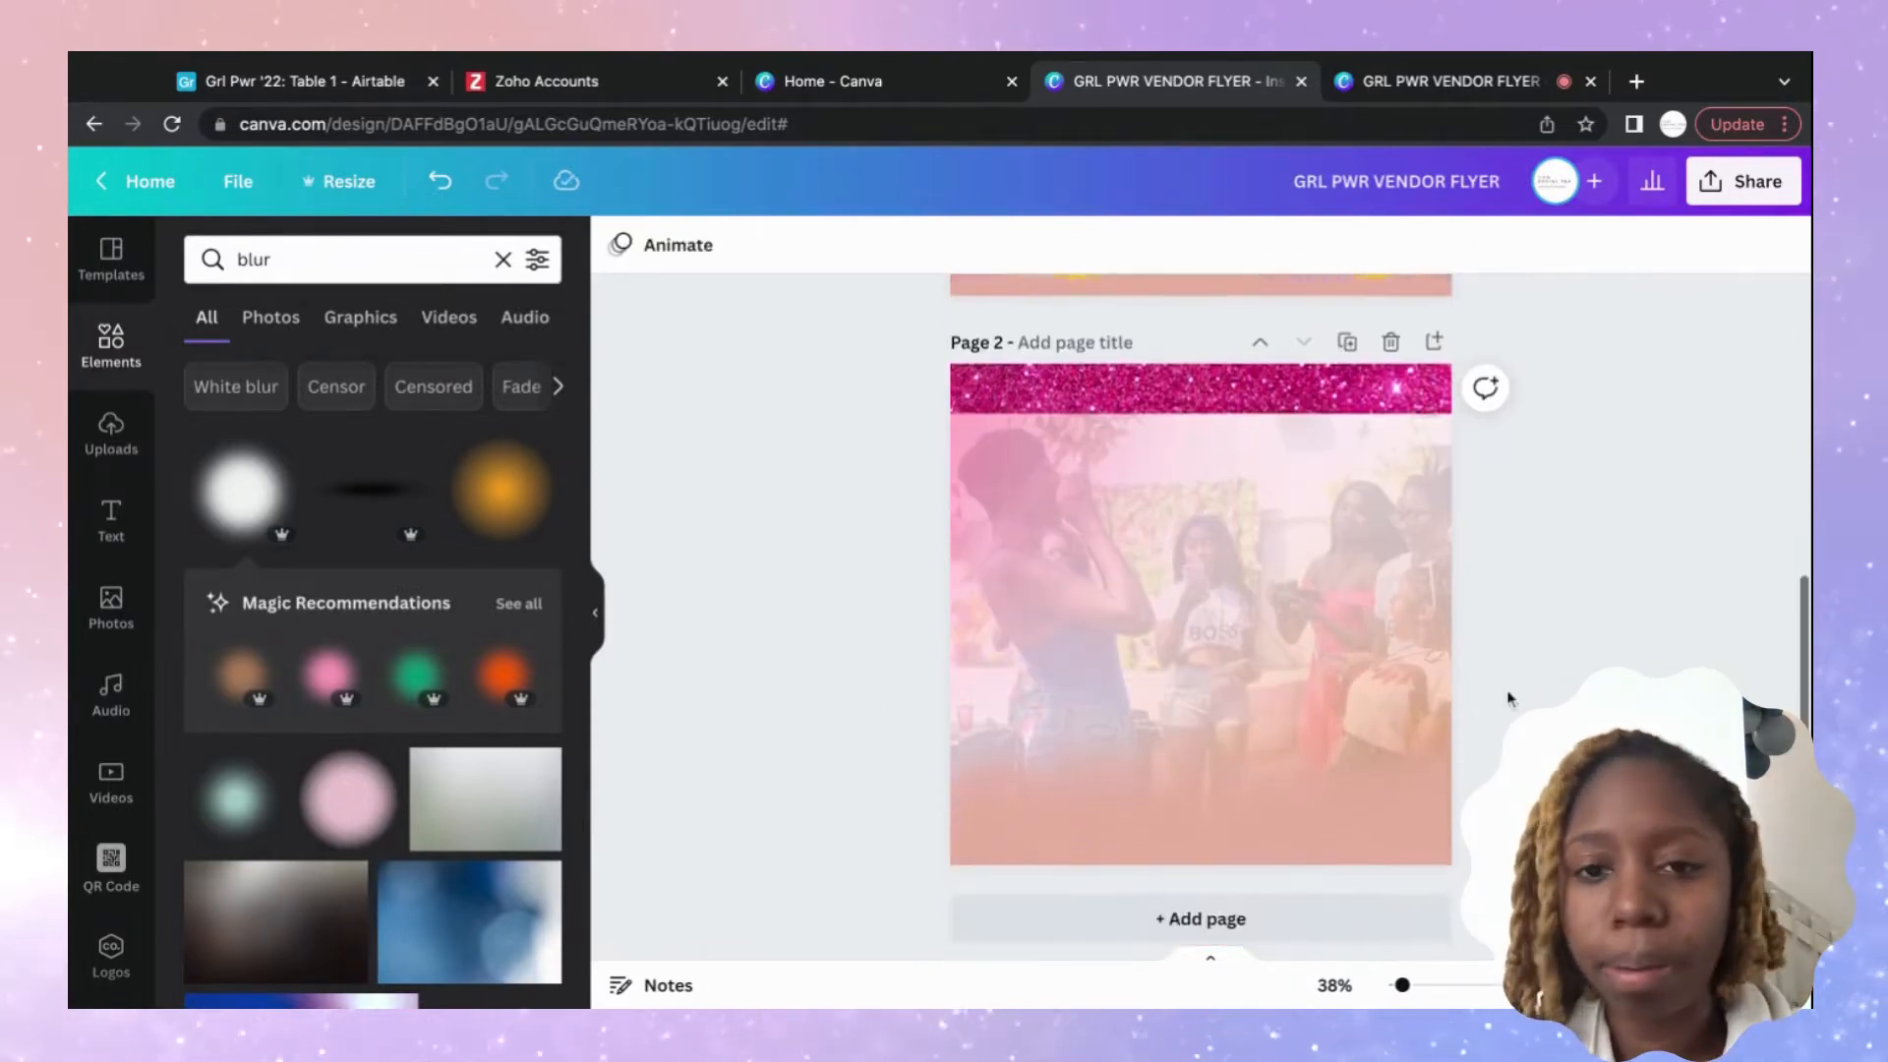
scroll(1510, 700, "up", 3)
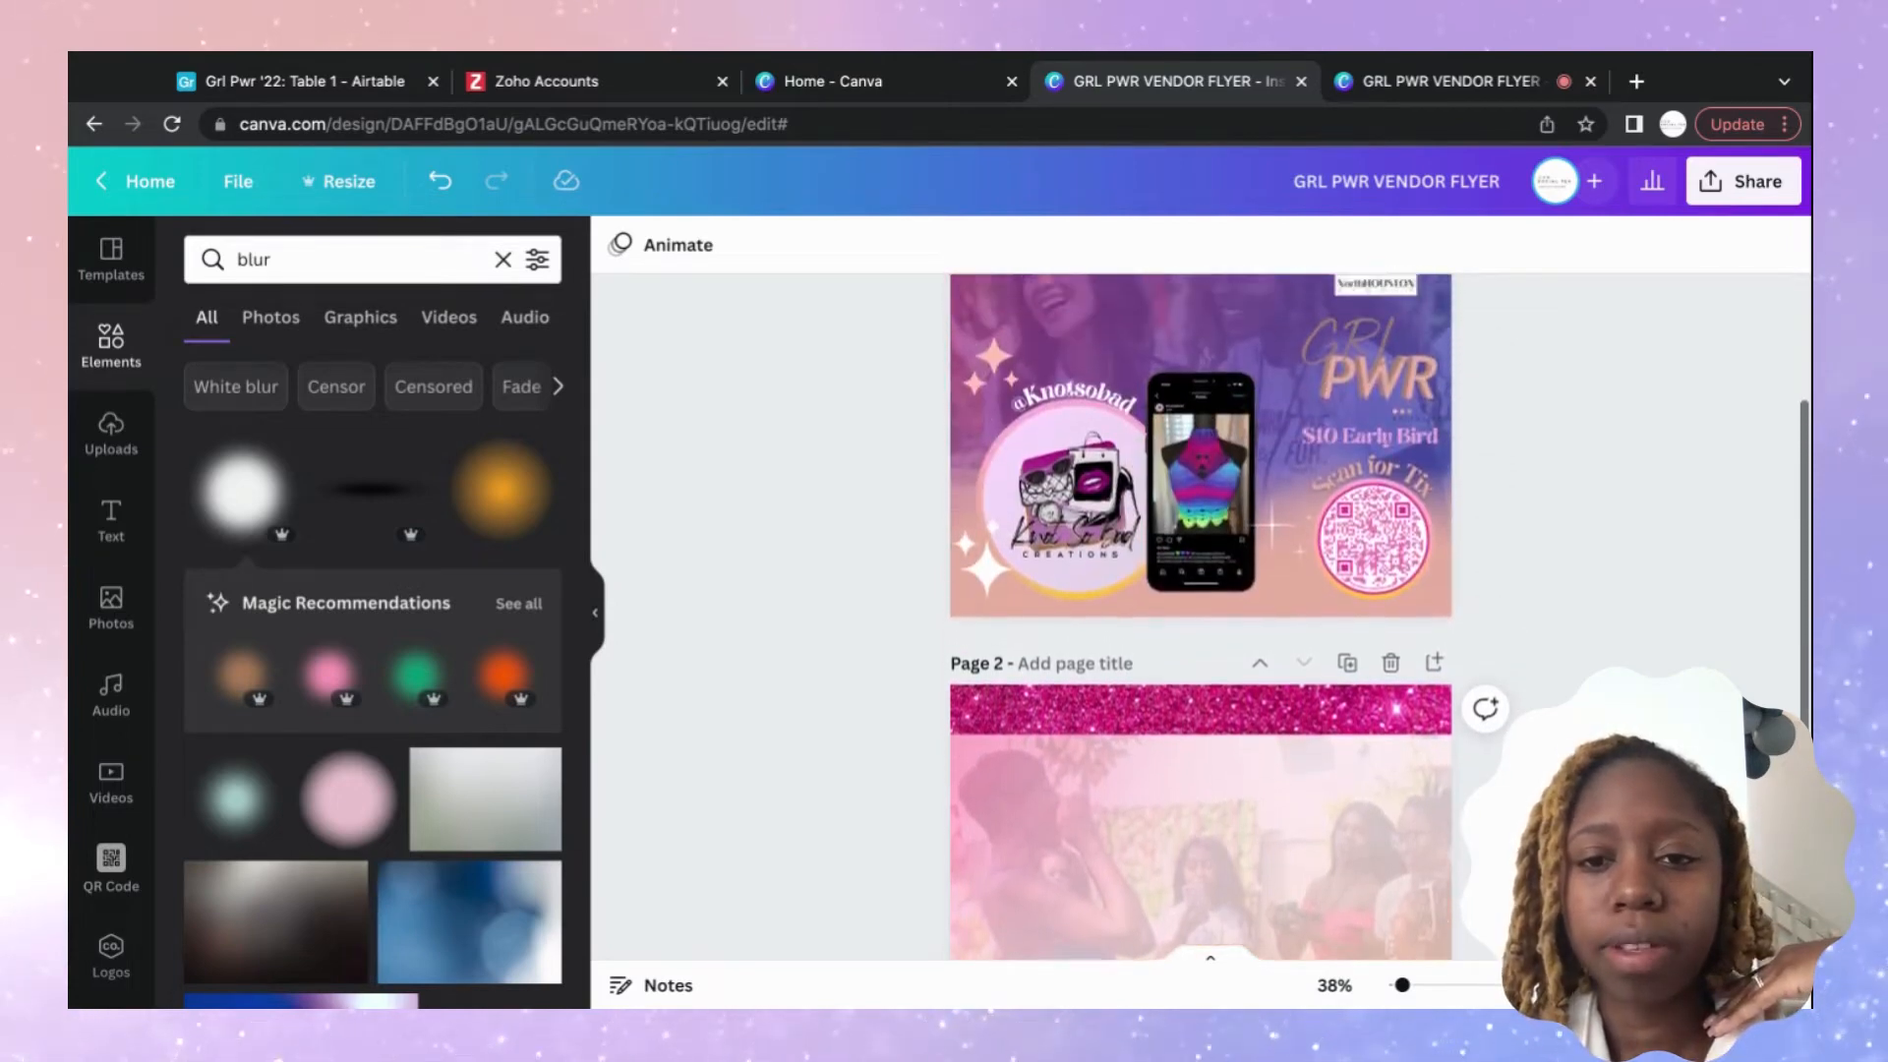
scroll(1510, 700, "up", 1)
scroll(1509, 699, "down", 2)
scroll(1510, 699, "up", 1)
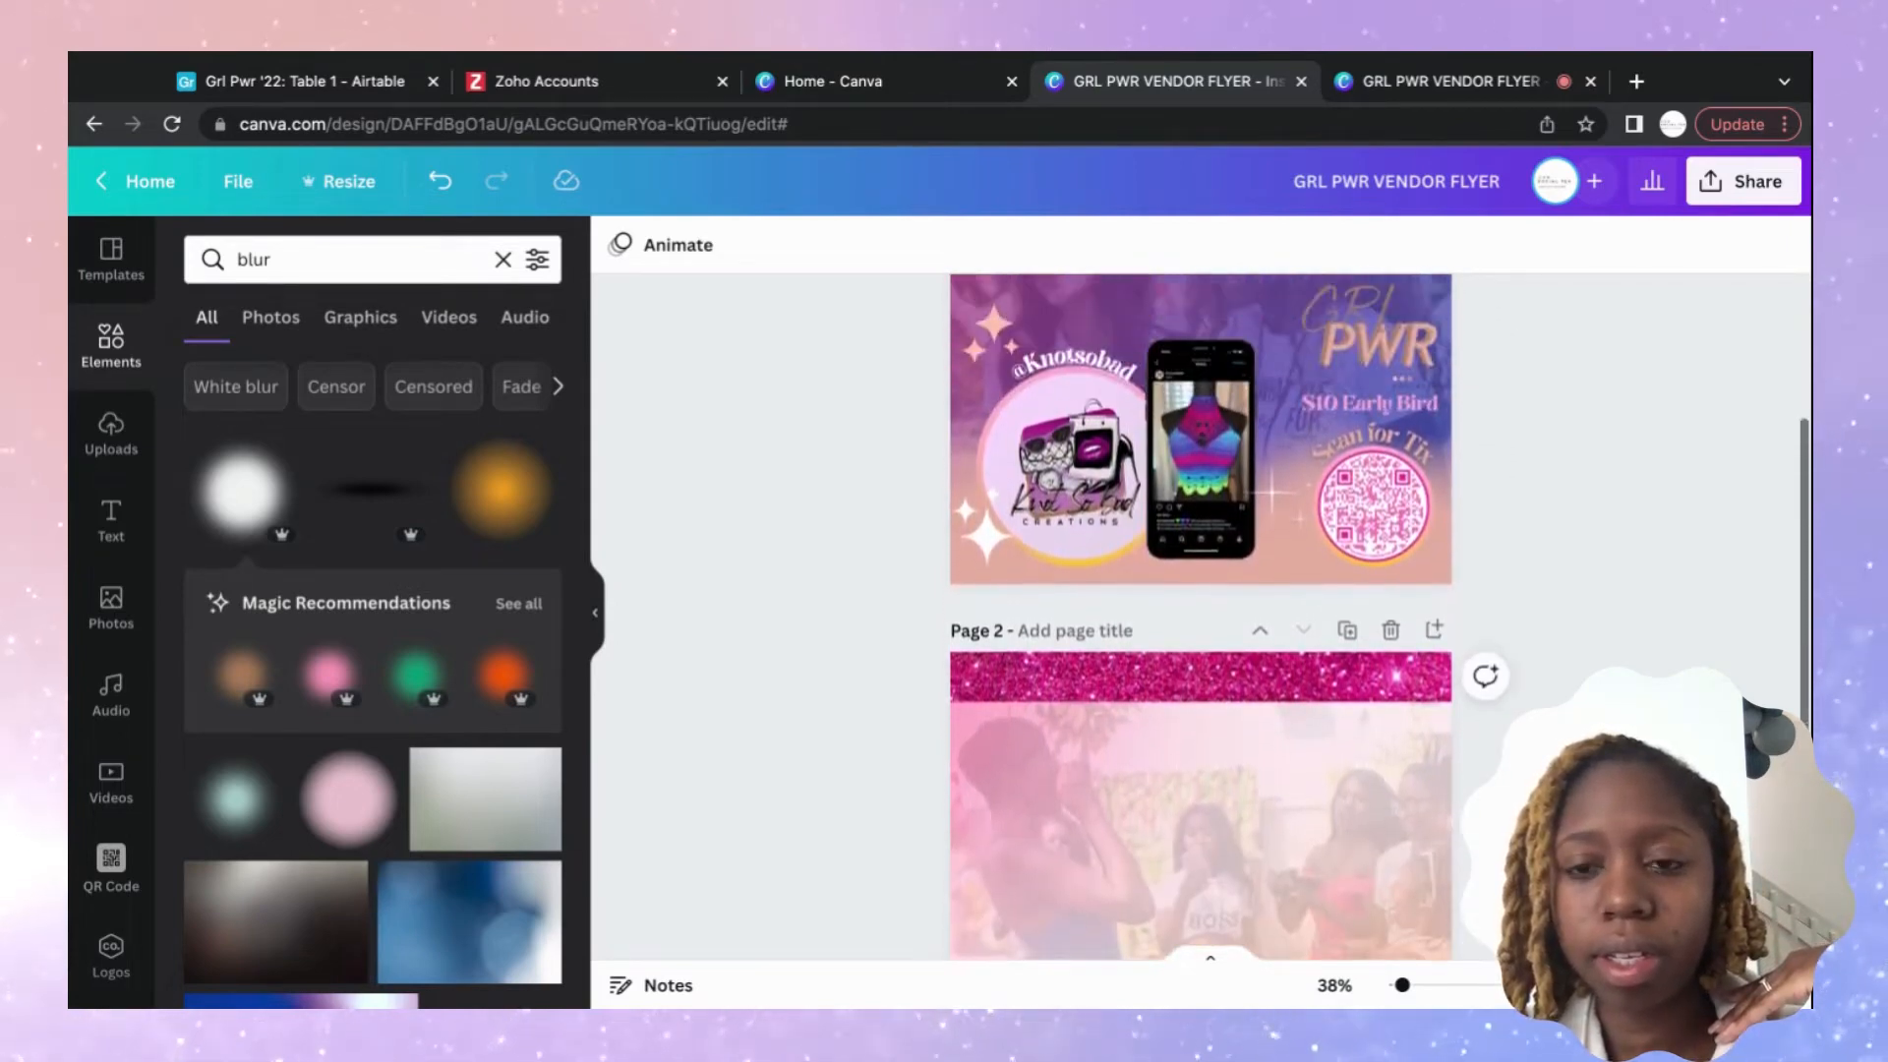
scroll(1510, 699, "up", 1)
scroll(1510, 699, "down", 2)
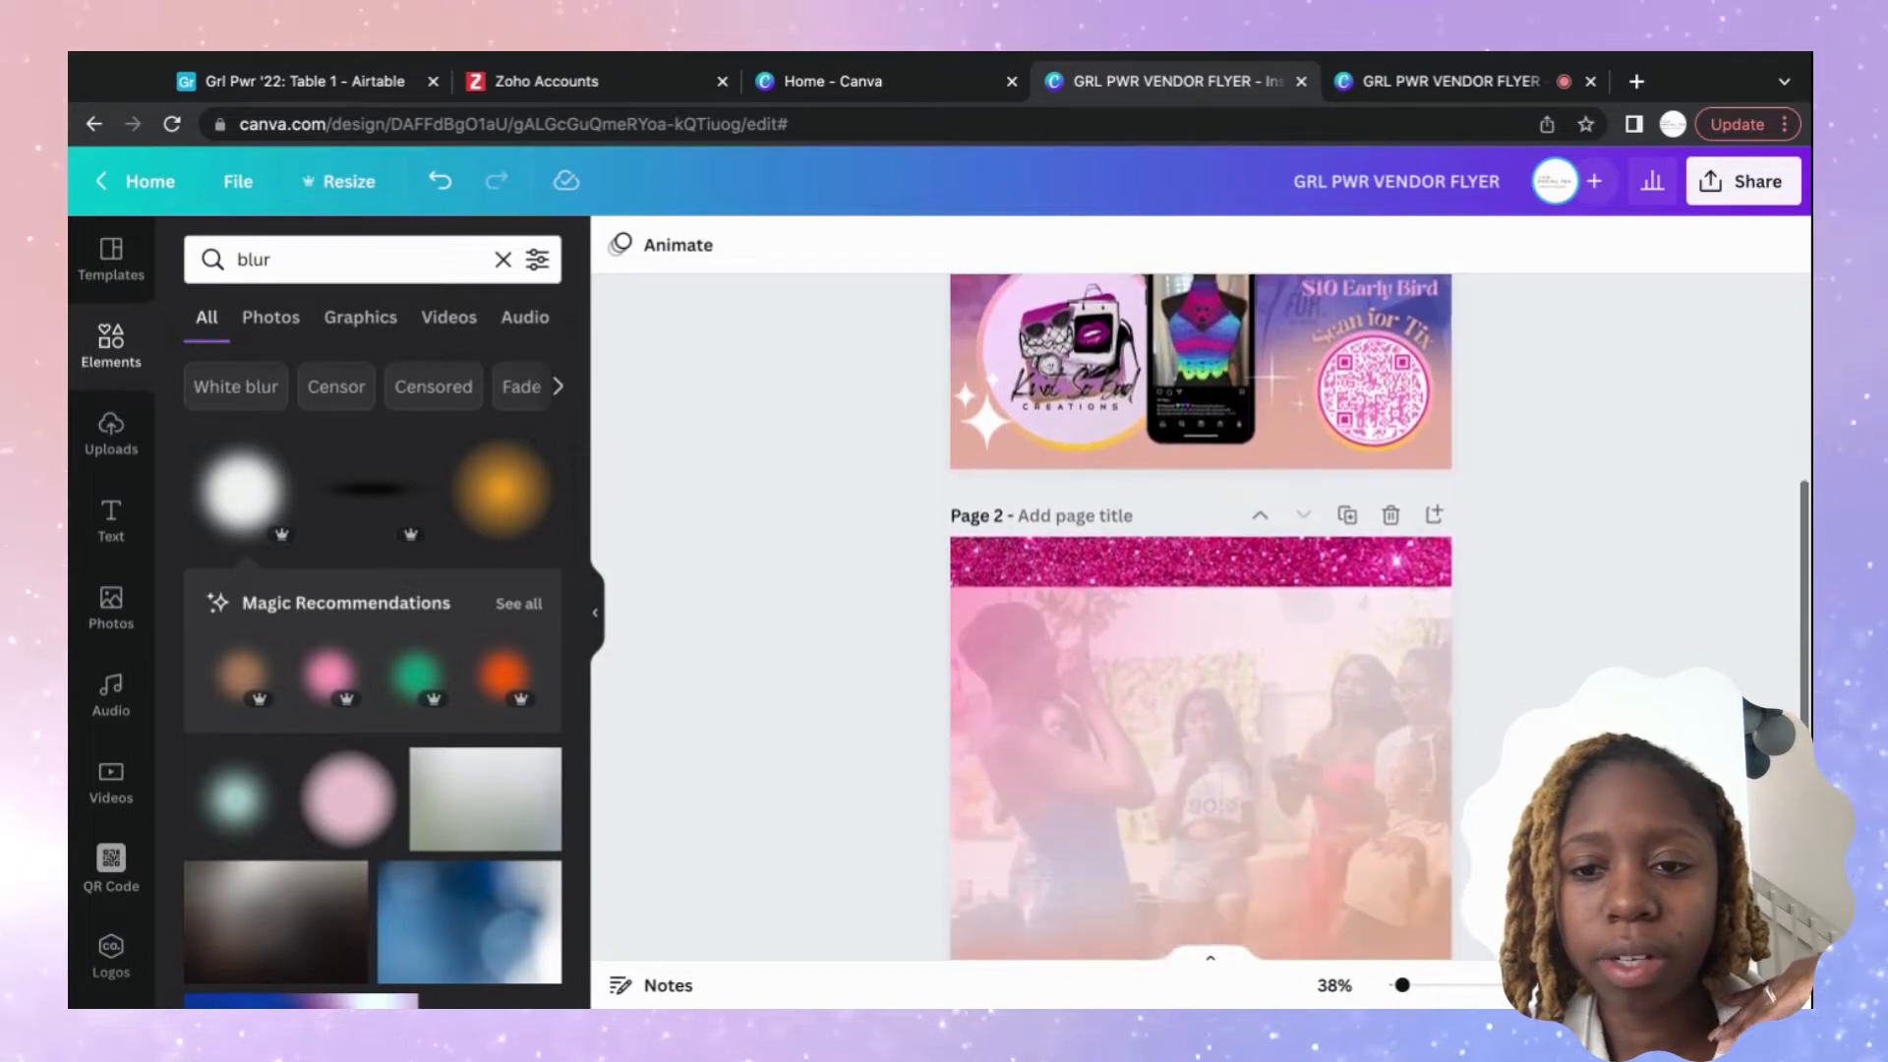
scroll(1510, 700, "down", 1)
scroll(1510, 699, "up", 3)
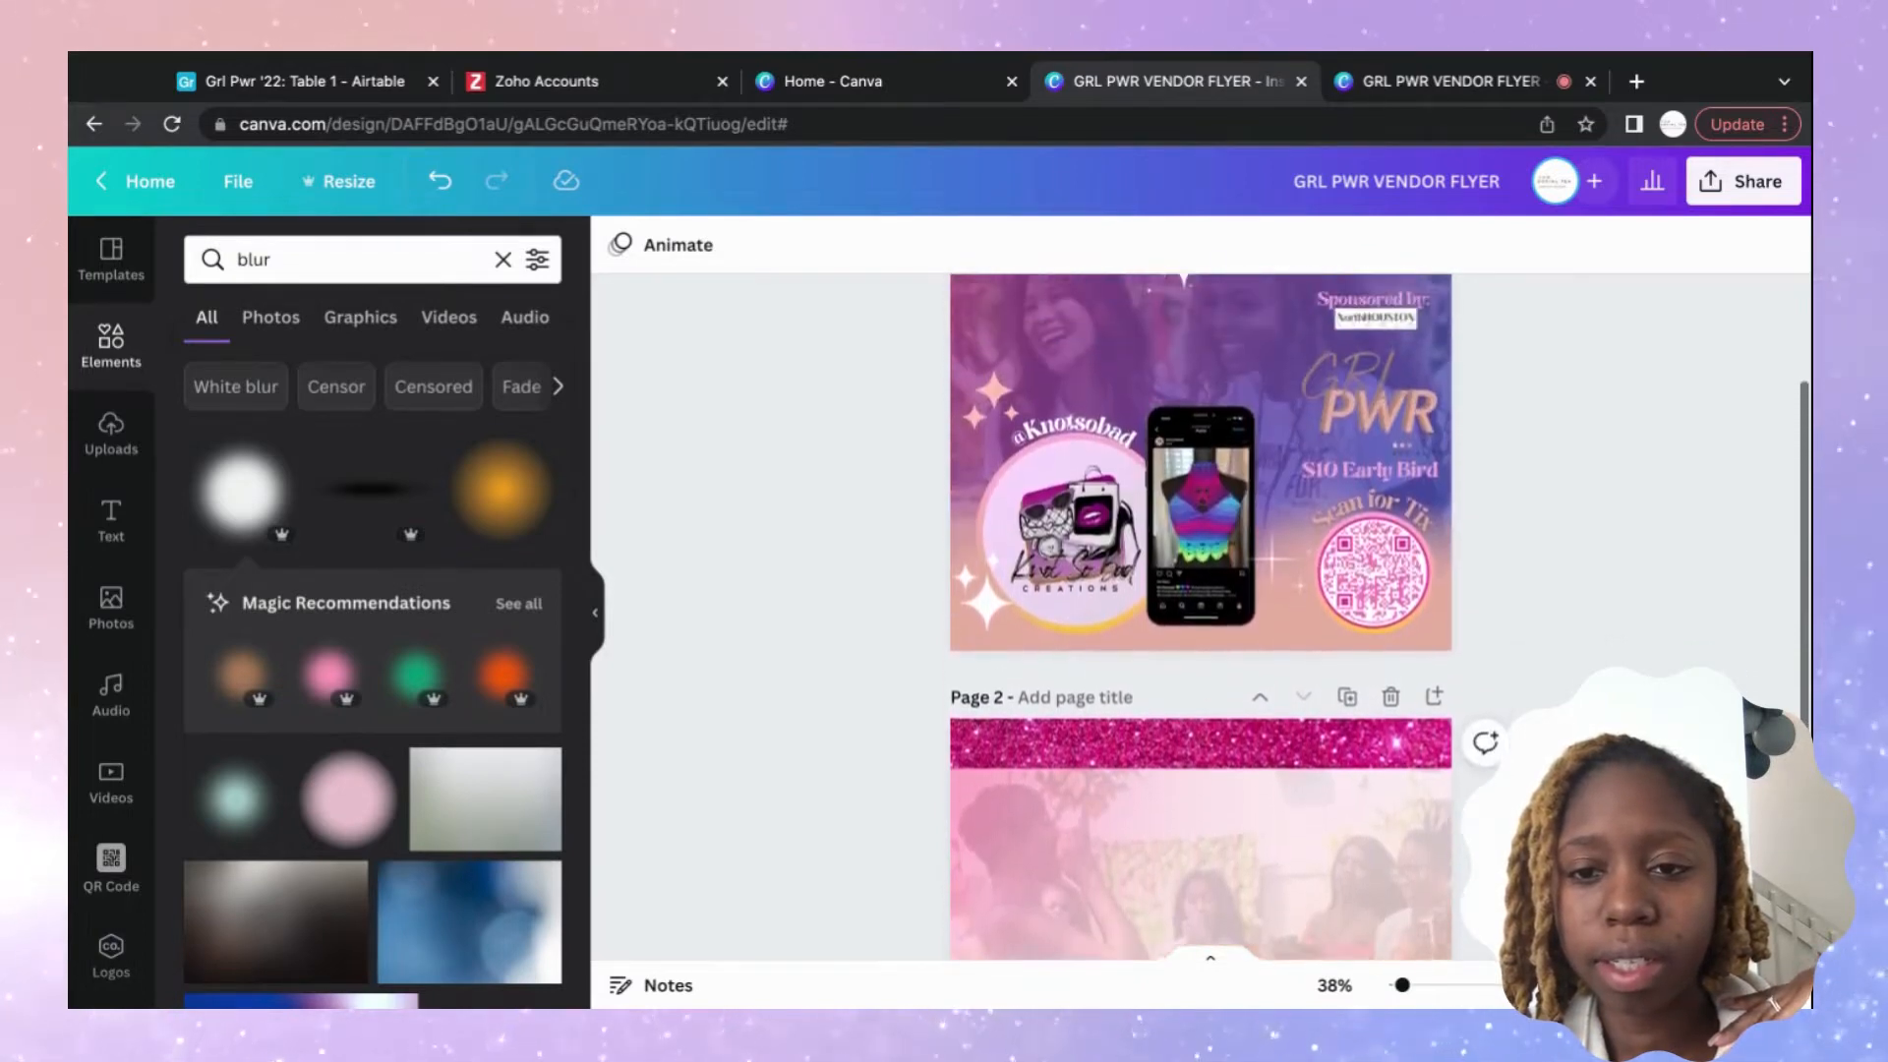
scroll(1510, 699, "up", 3)
scroll(1294, 354, "down", 1)
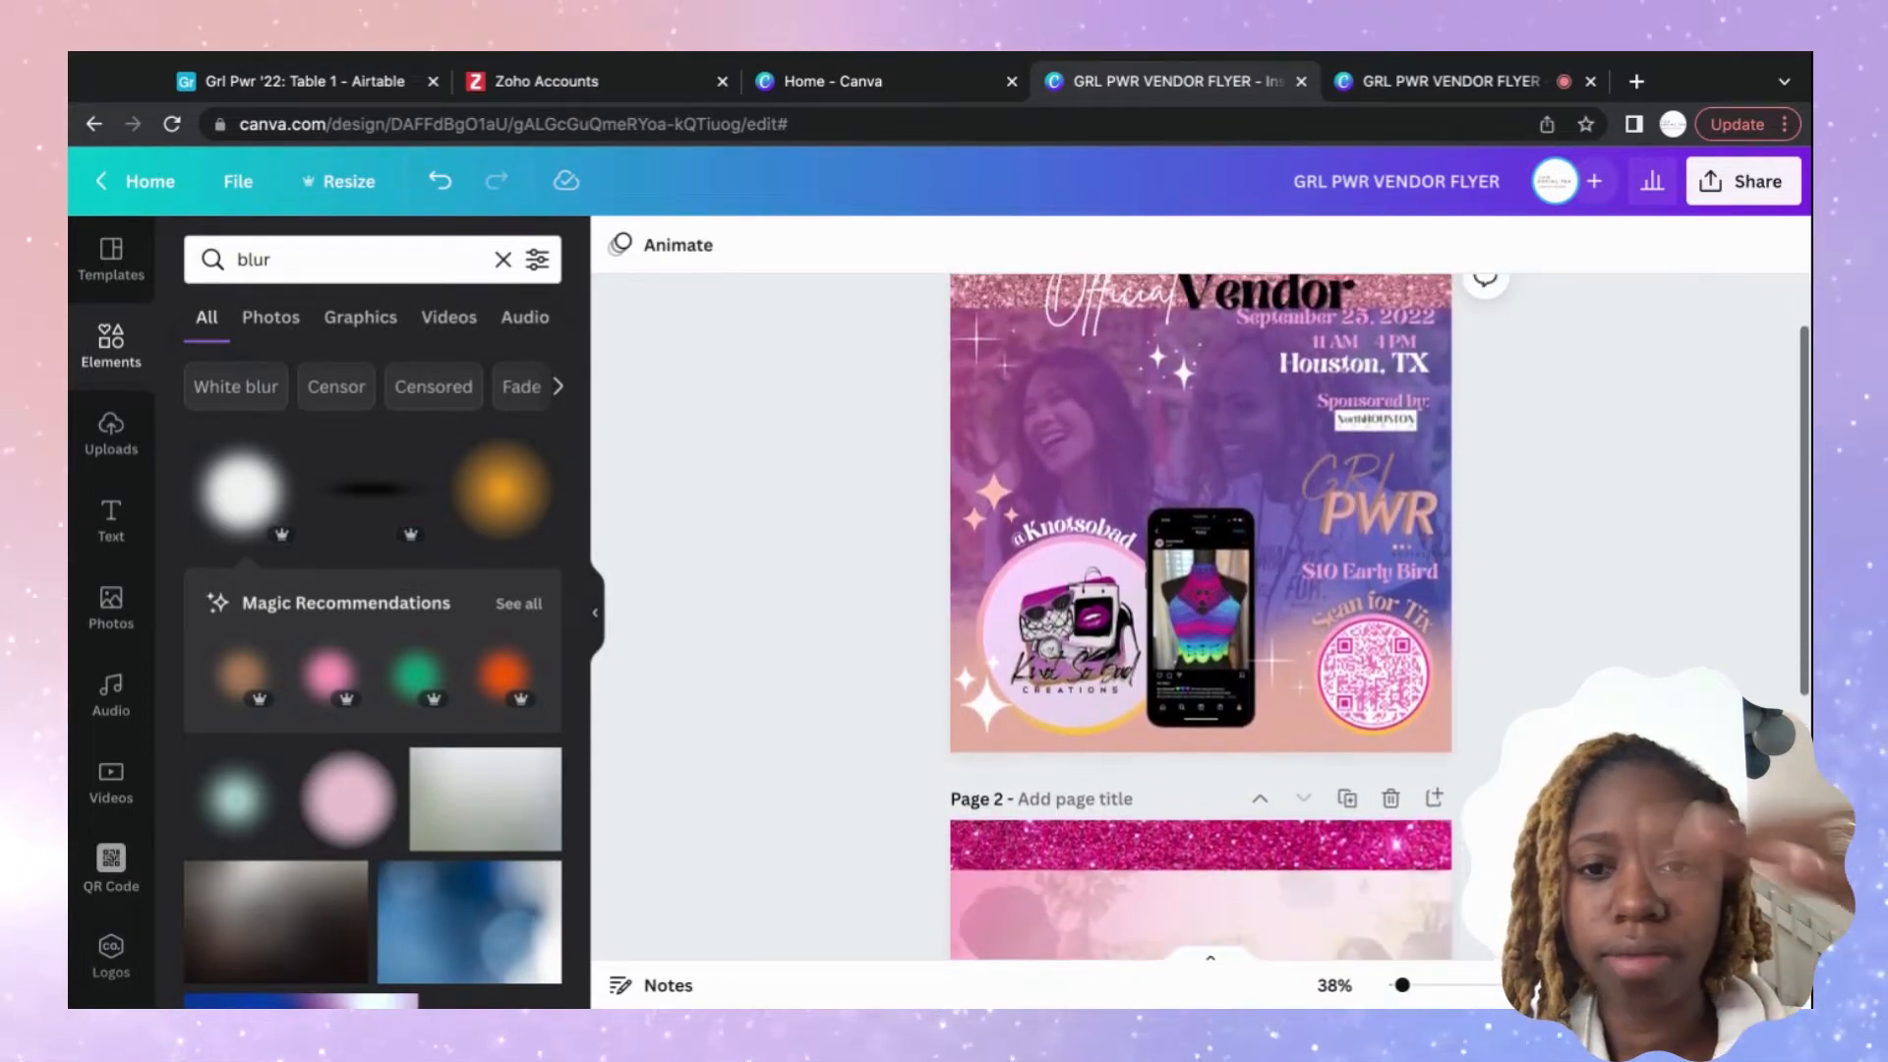
scroll(1294, 354, "up", 1)
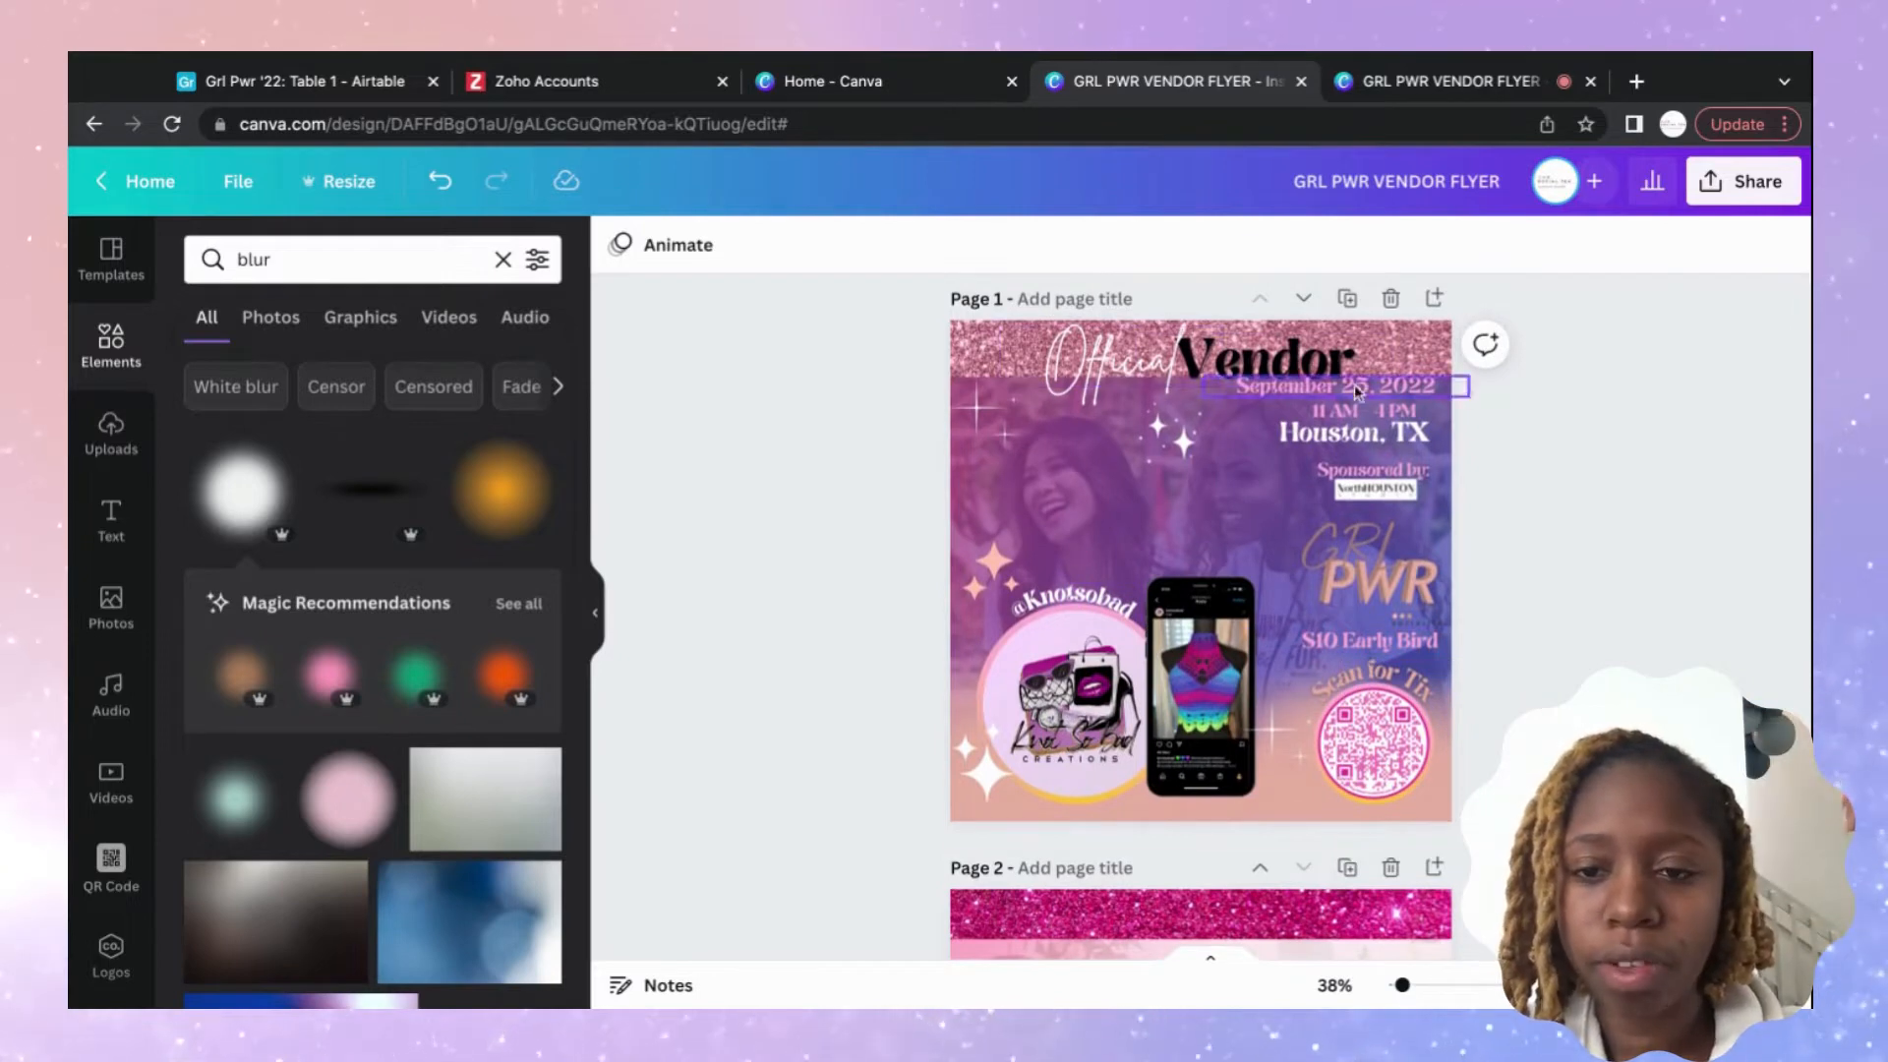
scroll(1354, 383, "down", 5)
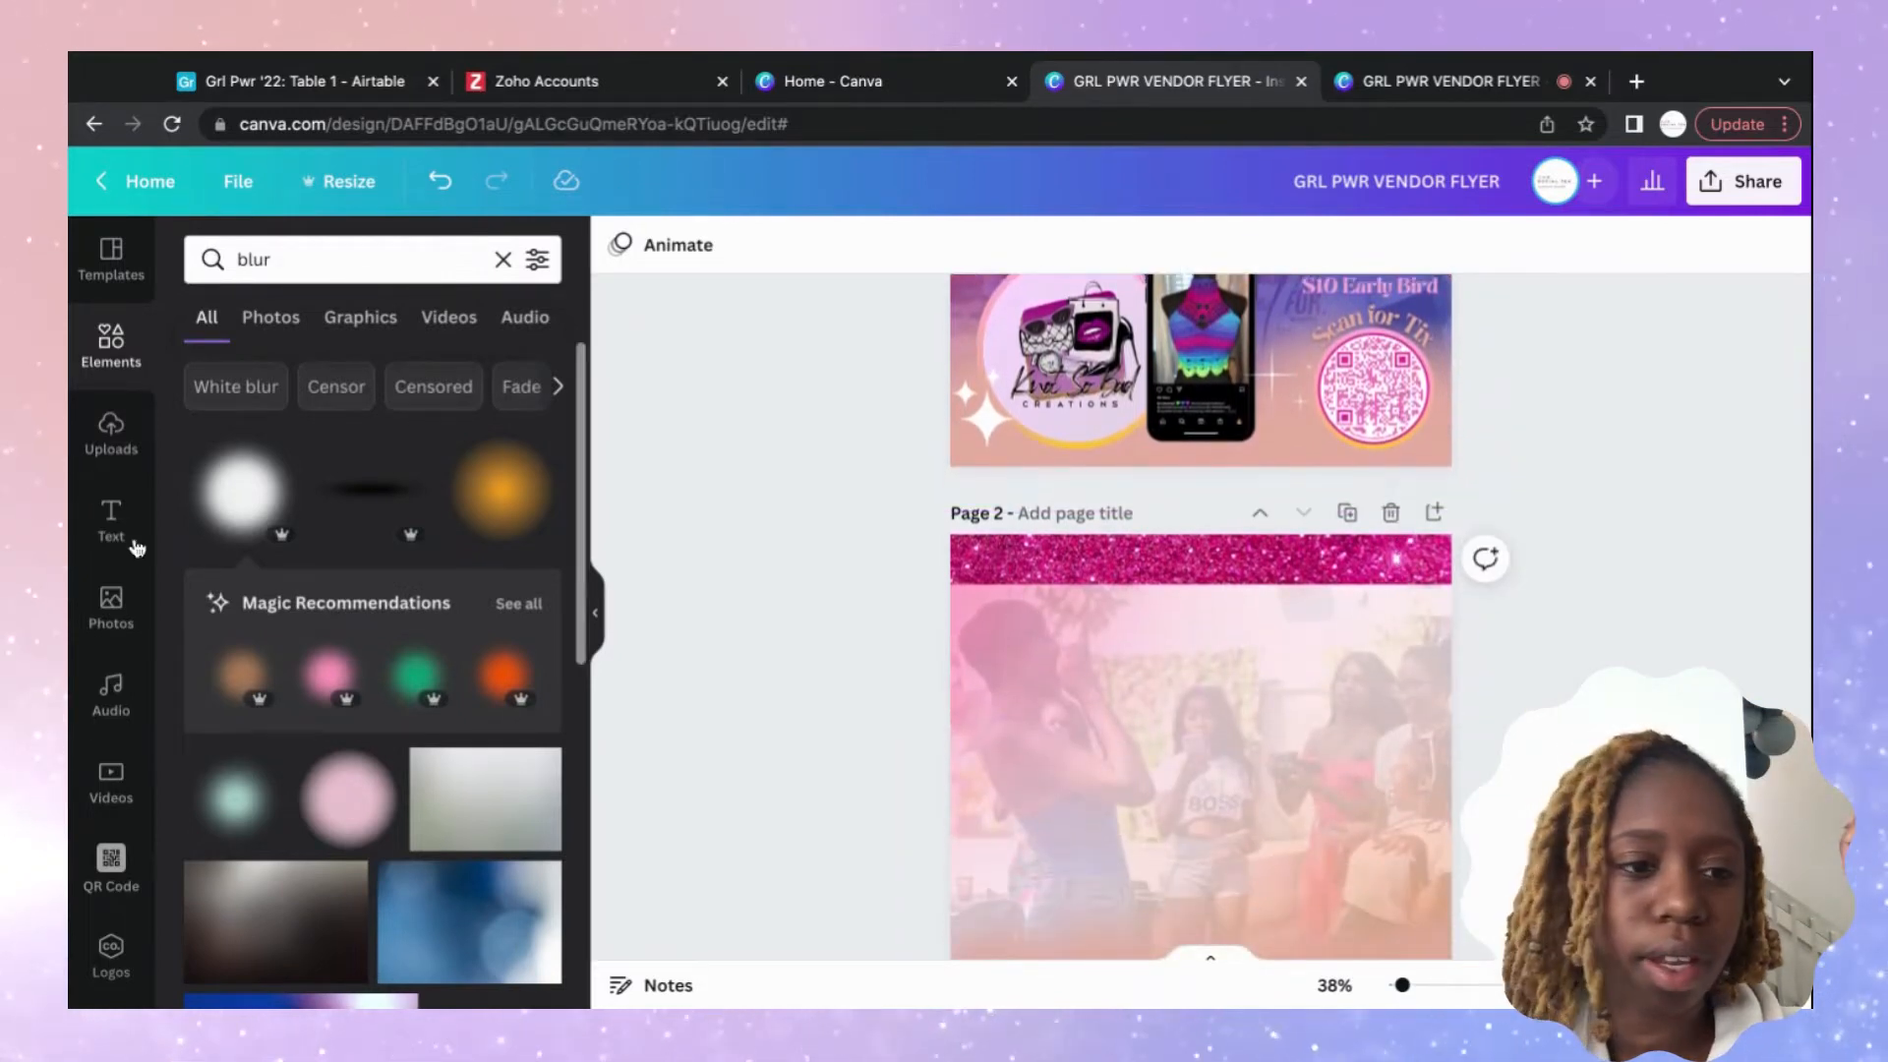
Add two headings to page 2, move one onto the glitter band, change its text to "Official" and narrow its text box.
left_click(112, 521)
left_click(306, 374)
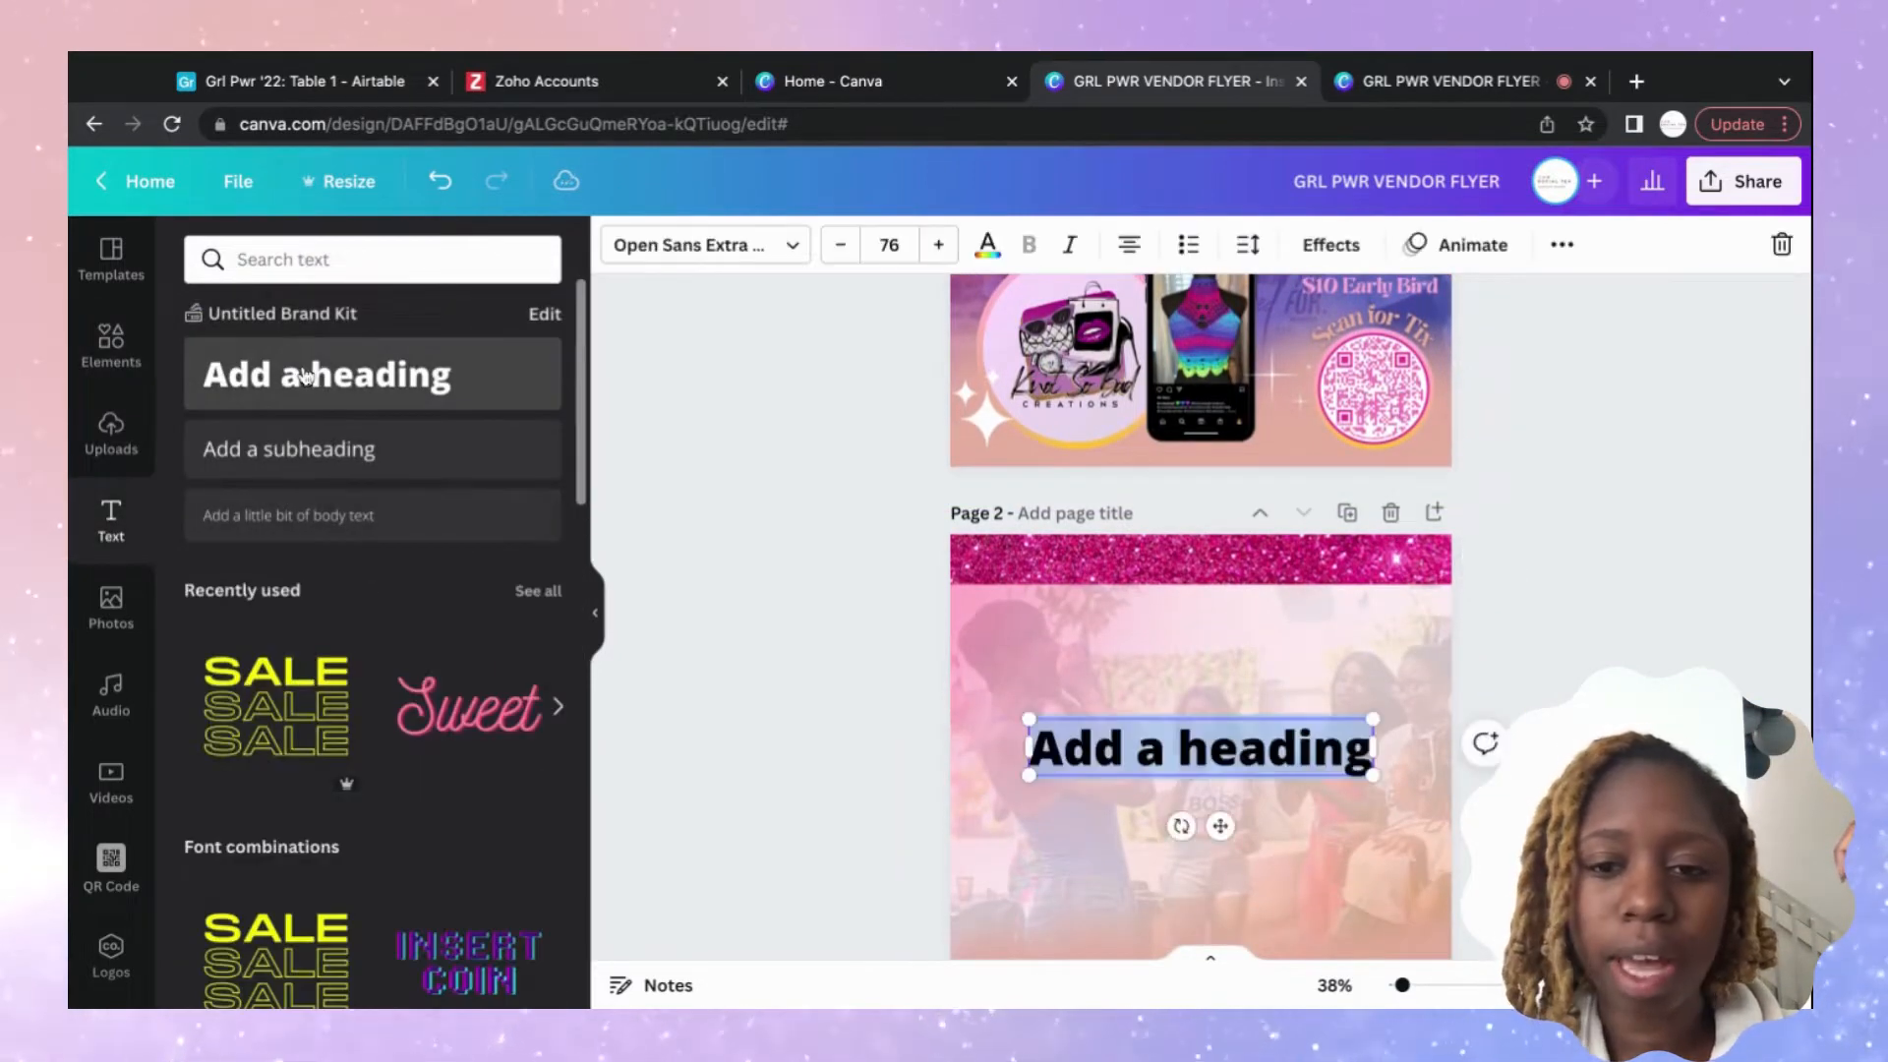
left_click(306, 375)
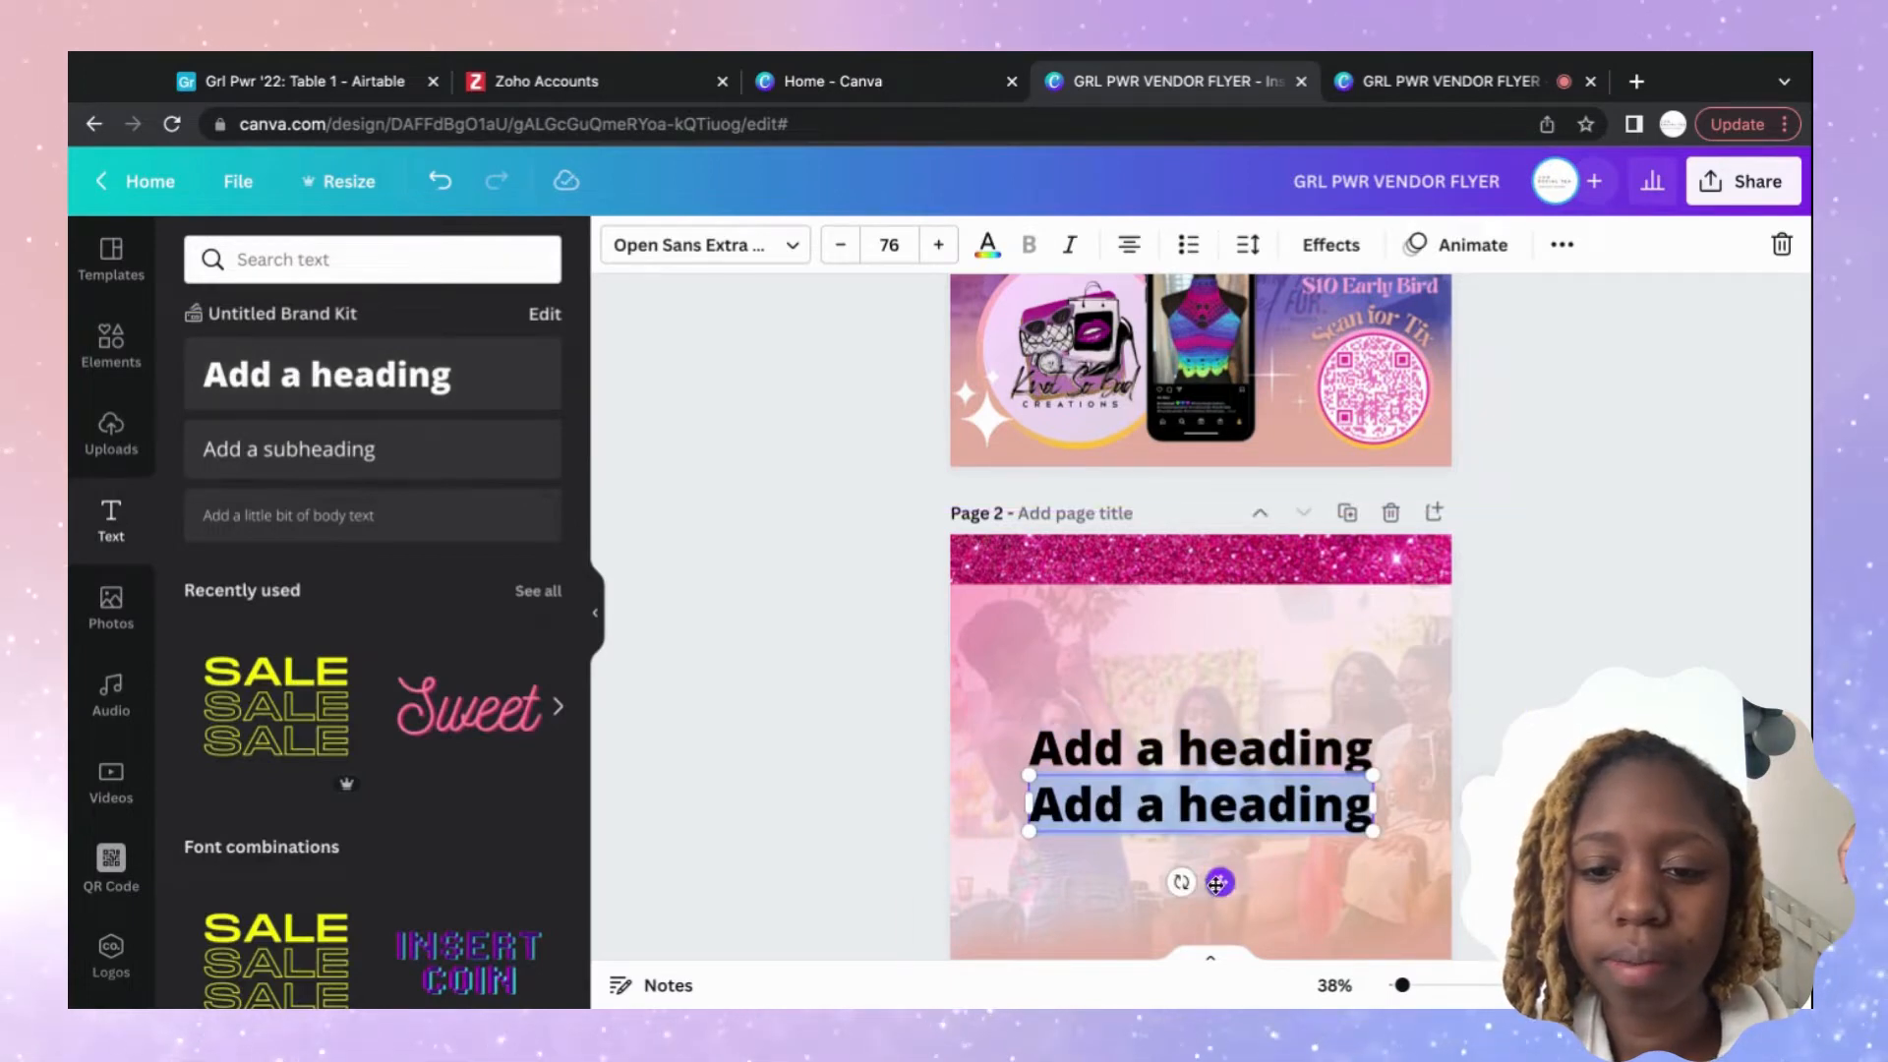
left_click_drag(1216, 883, 1132, 636)
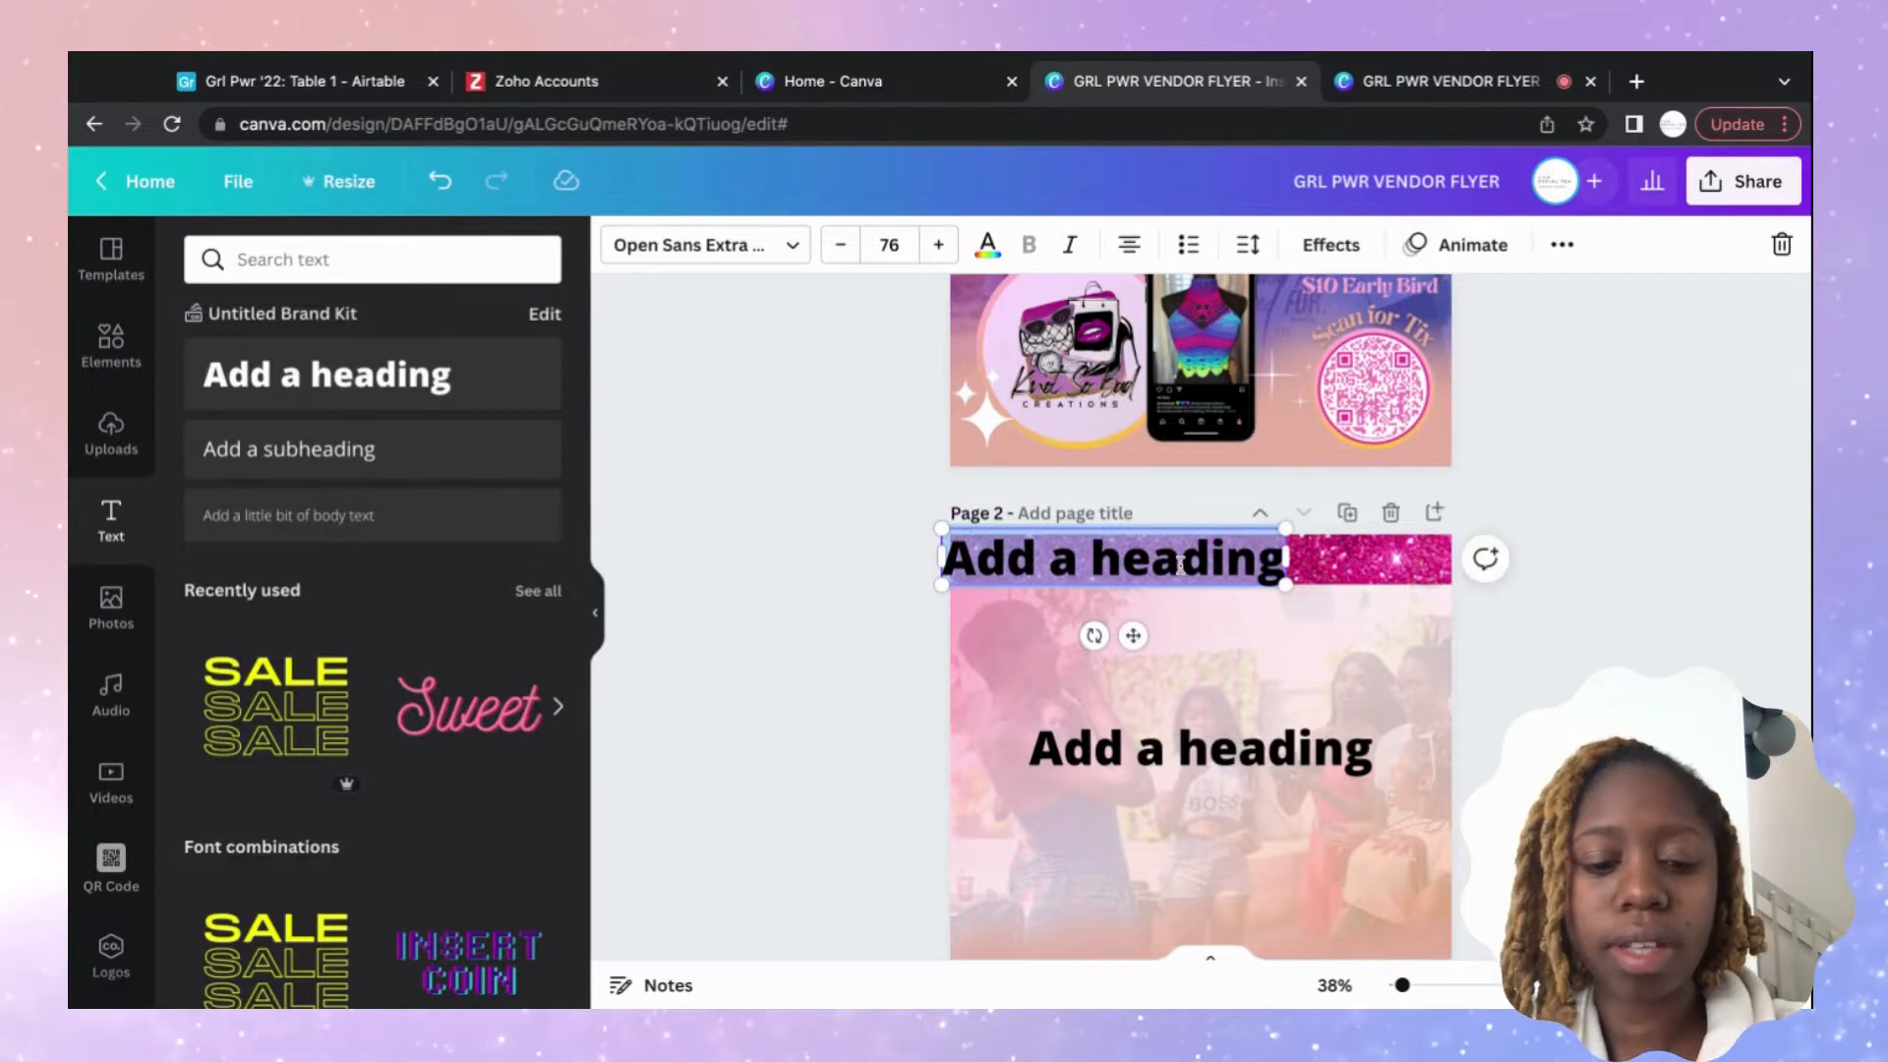
type("Official")
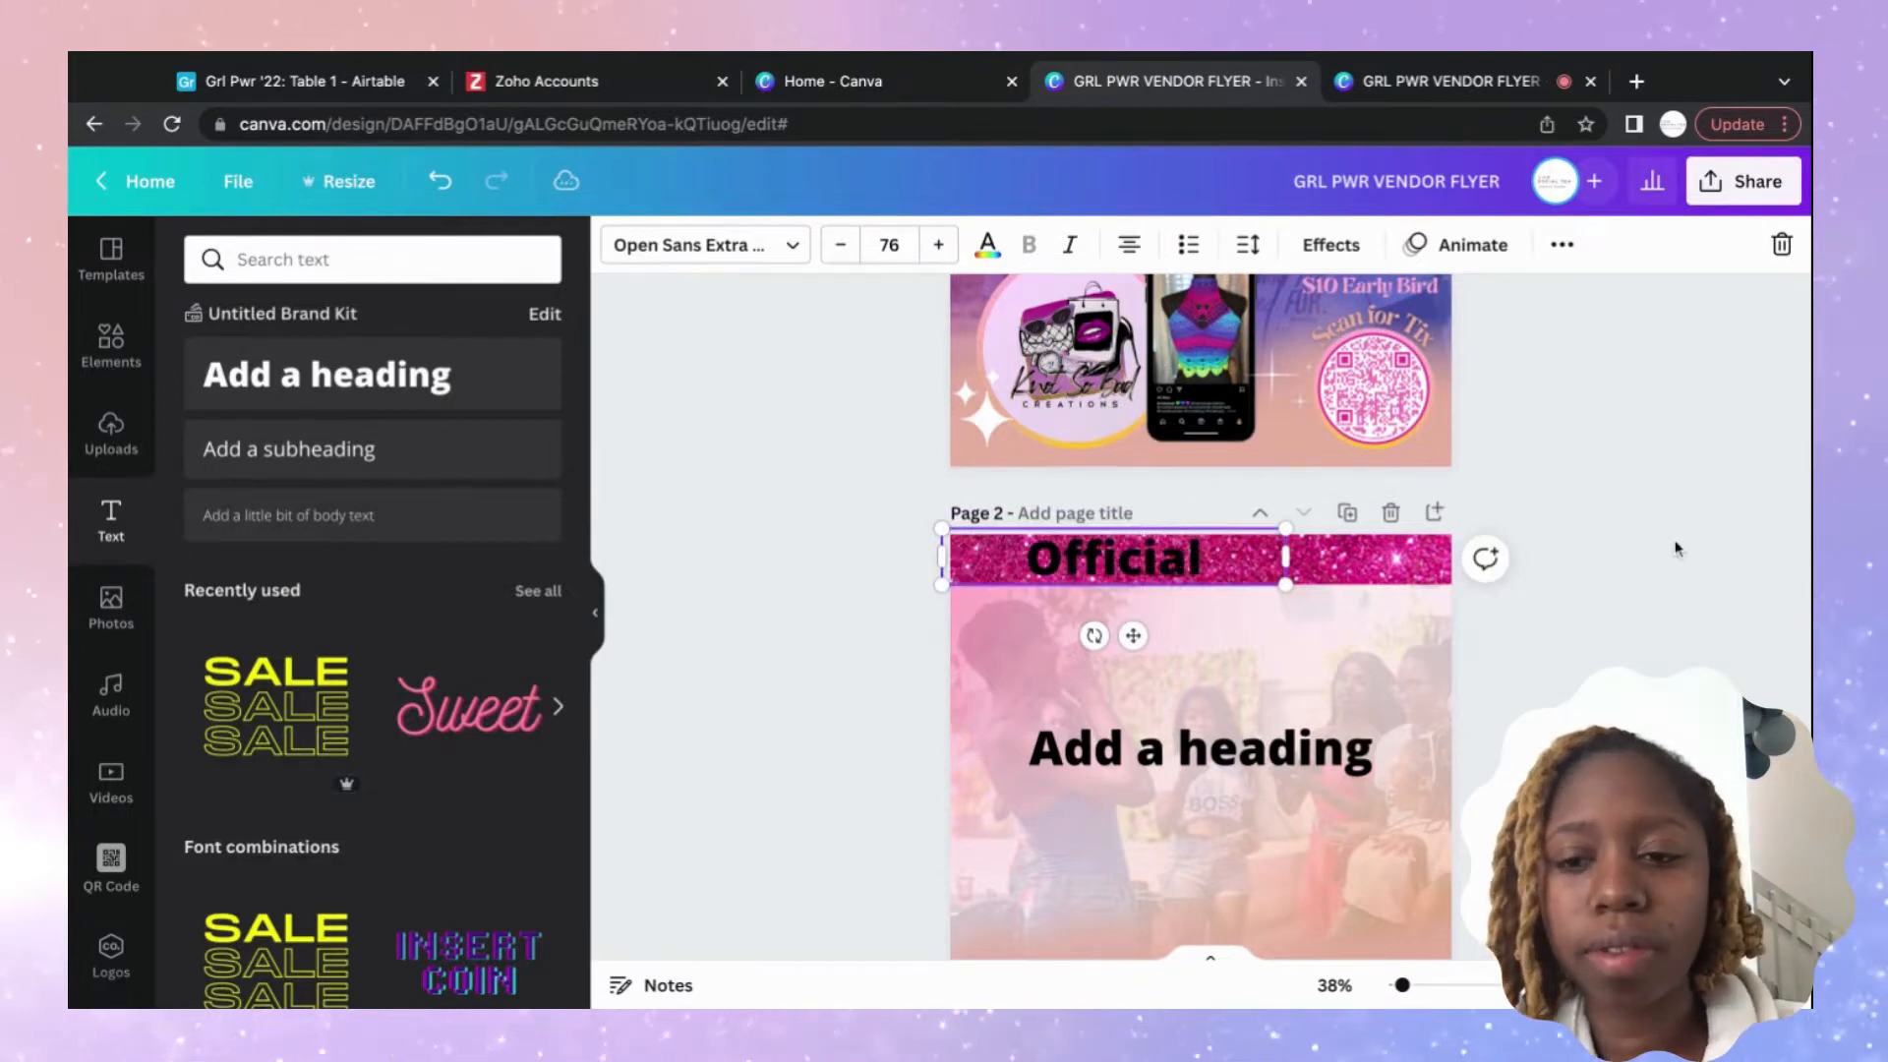
left_click_drag(1285, 558, 1167, 557)
Move the other heading onto the right half of the glitter band, change its text to "Vendor" and align it with "Official".
left_click_drag(1270, 733, 1385, 548)
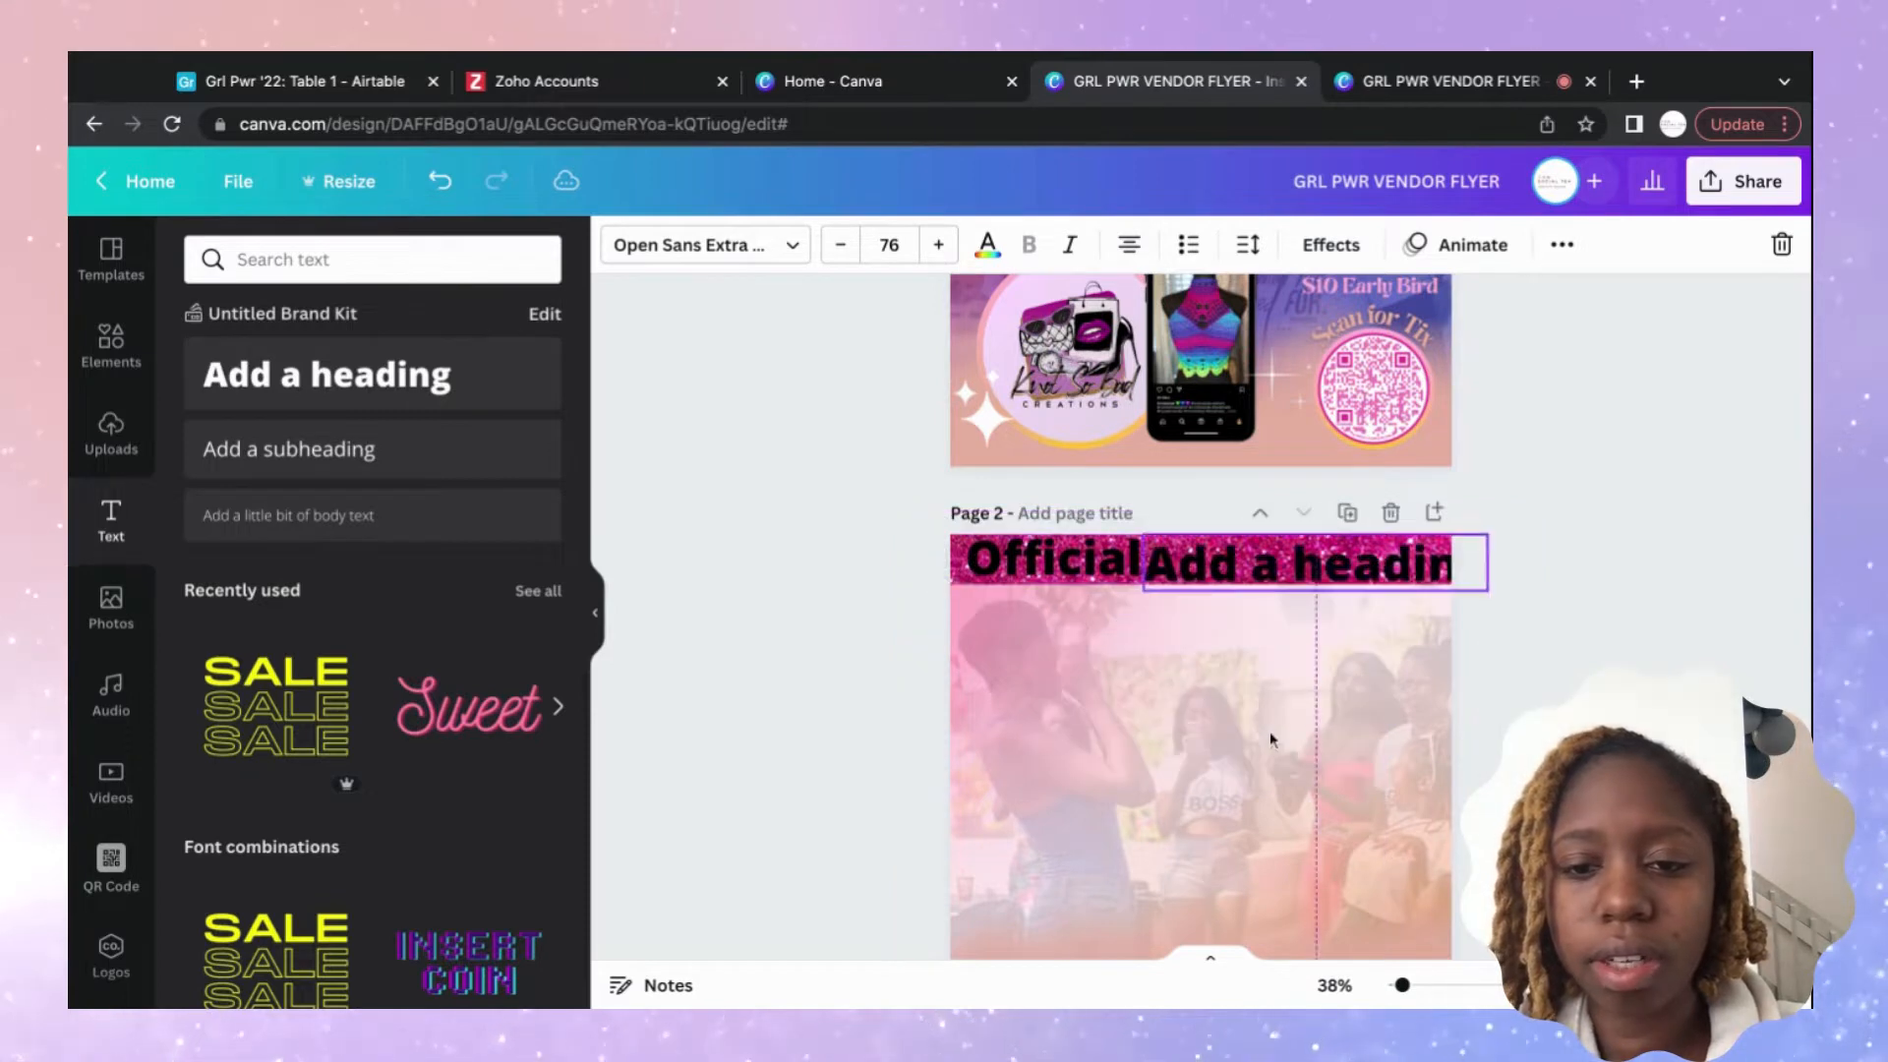
key("Return")
type("Vend")
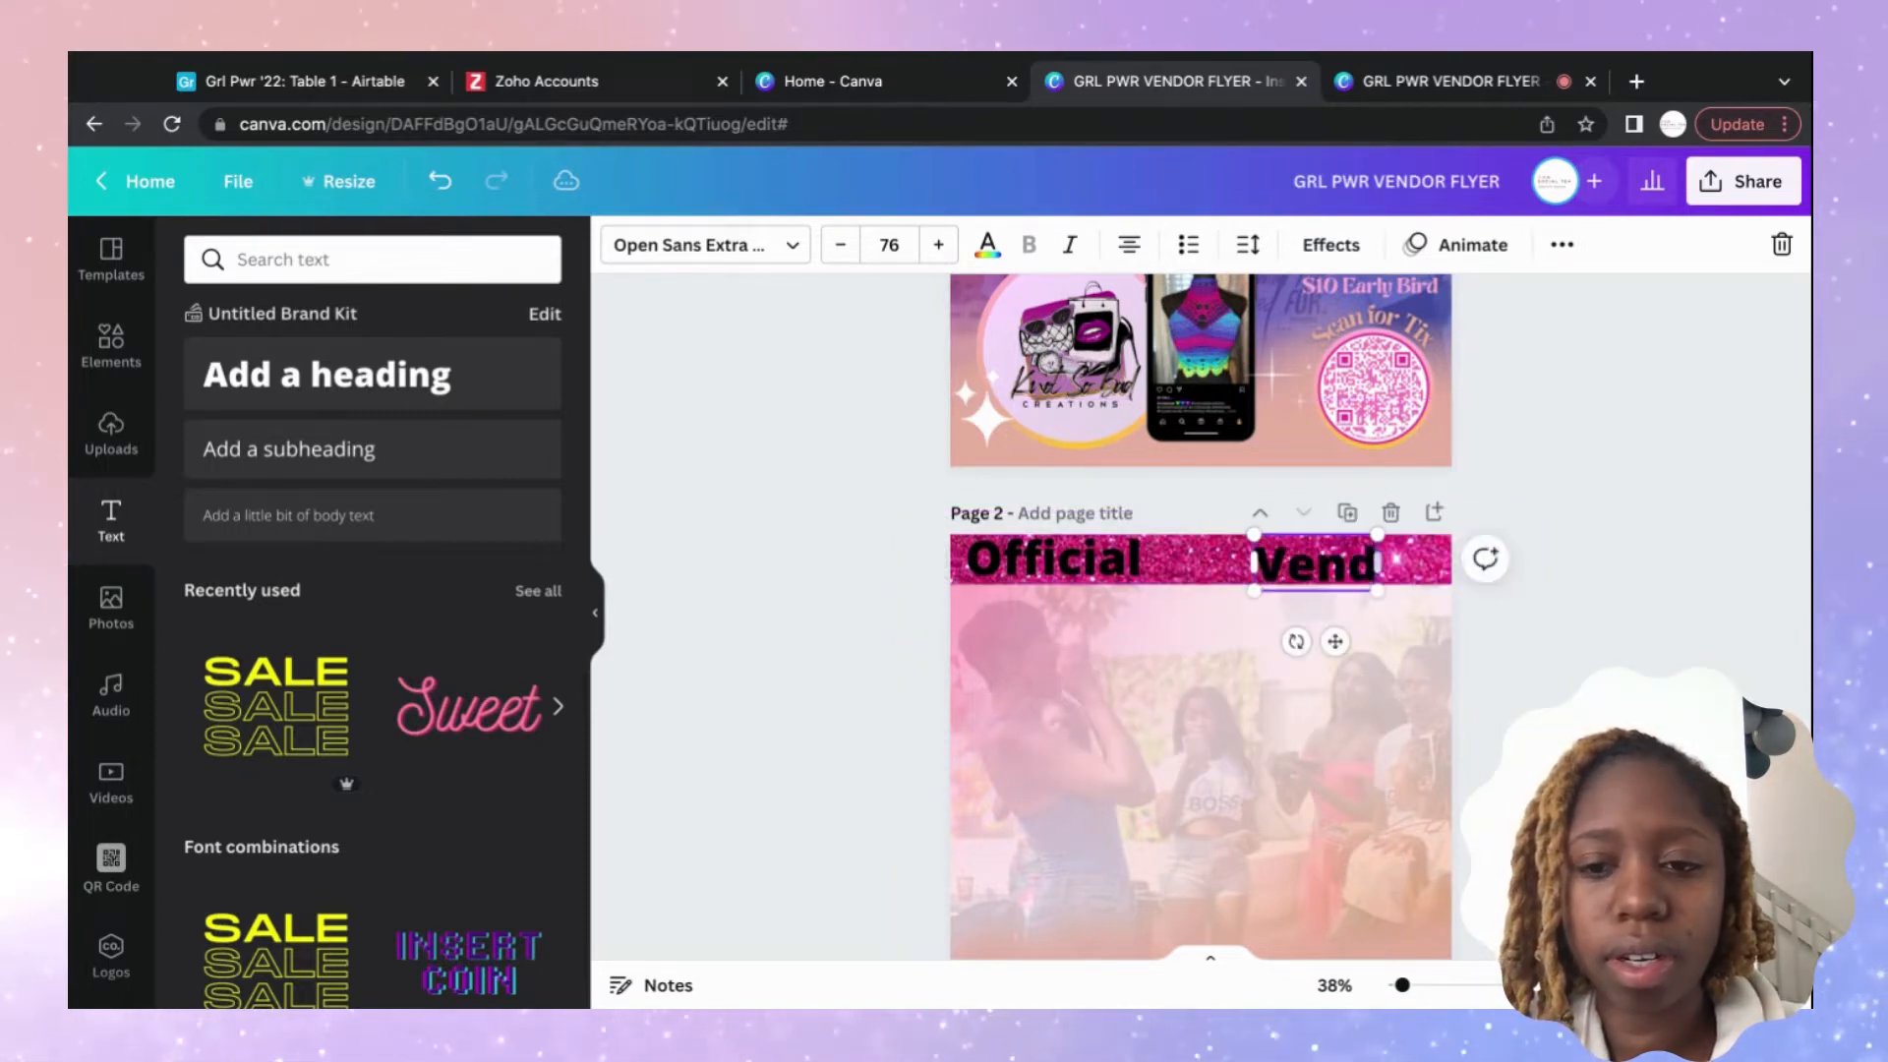
type("or")
left_click(1721, 494)
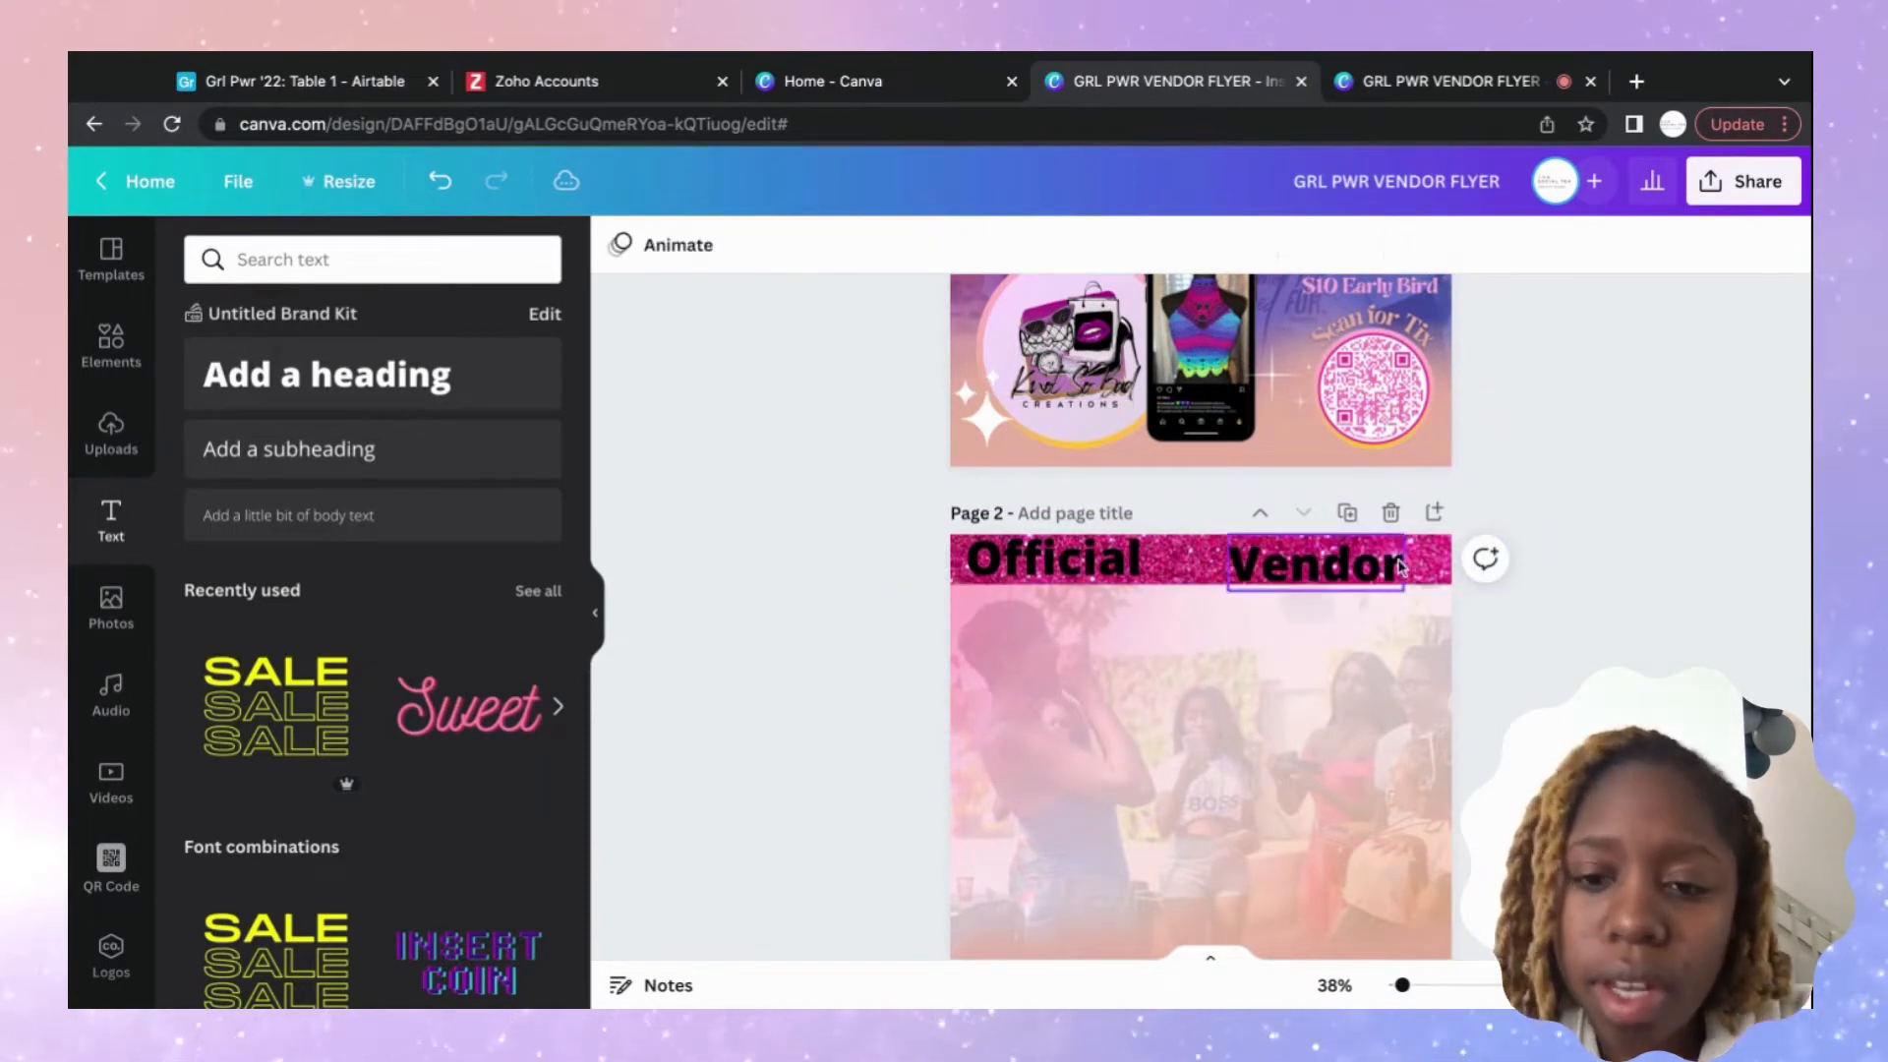
mouse_move(1385, 565)
left_mouse_down()
mouse_move(1318, 569)
mouse_move(1375, 568)
left_mouse_up()
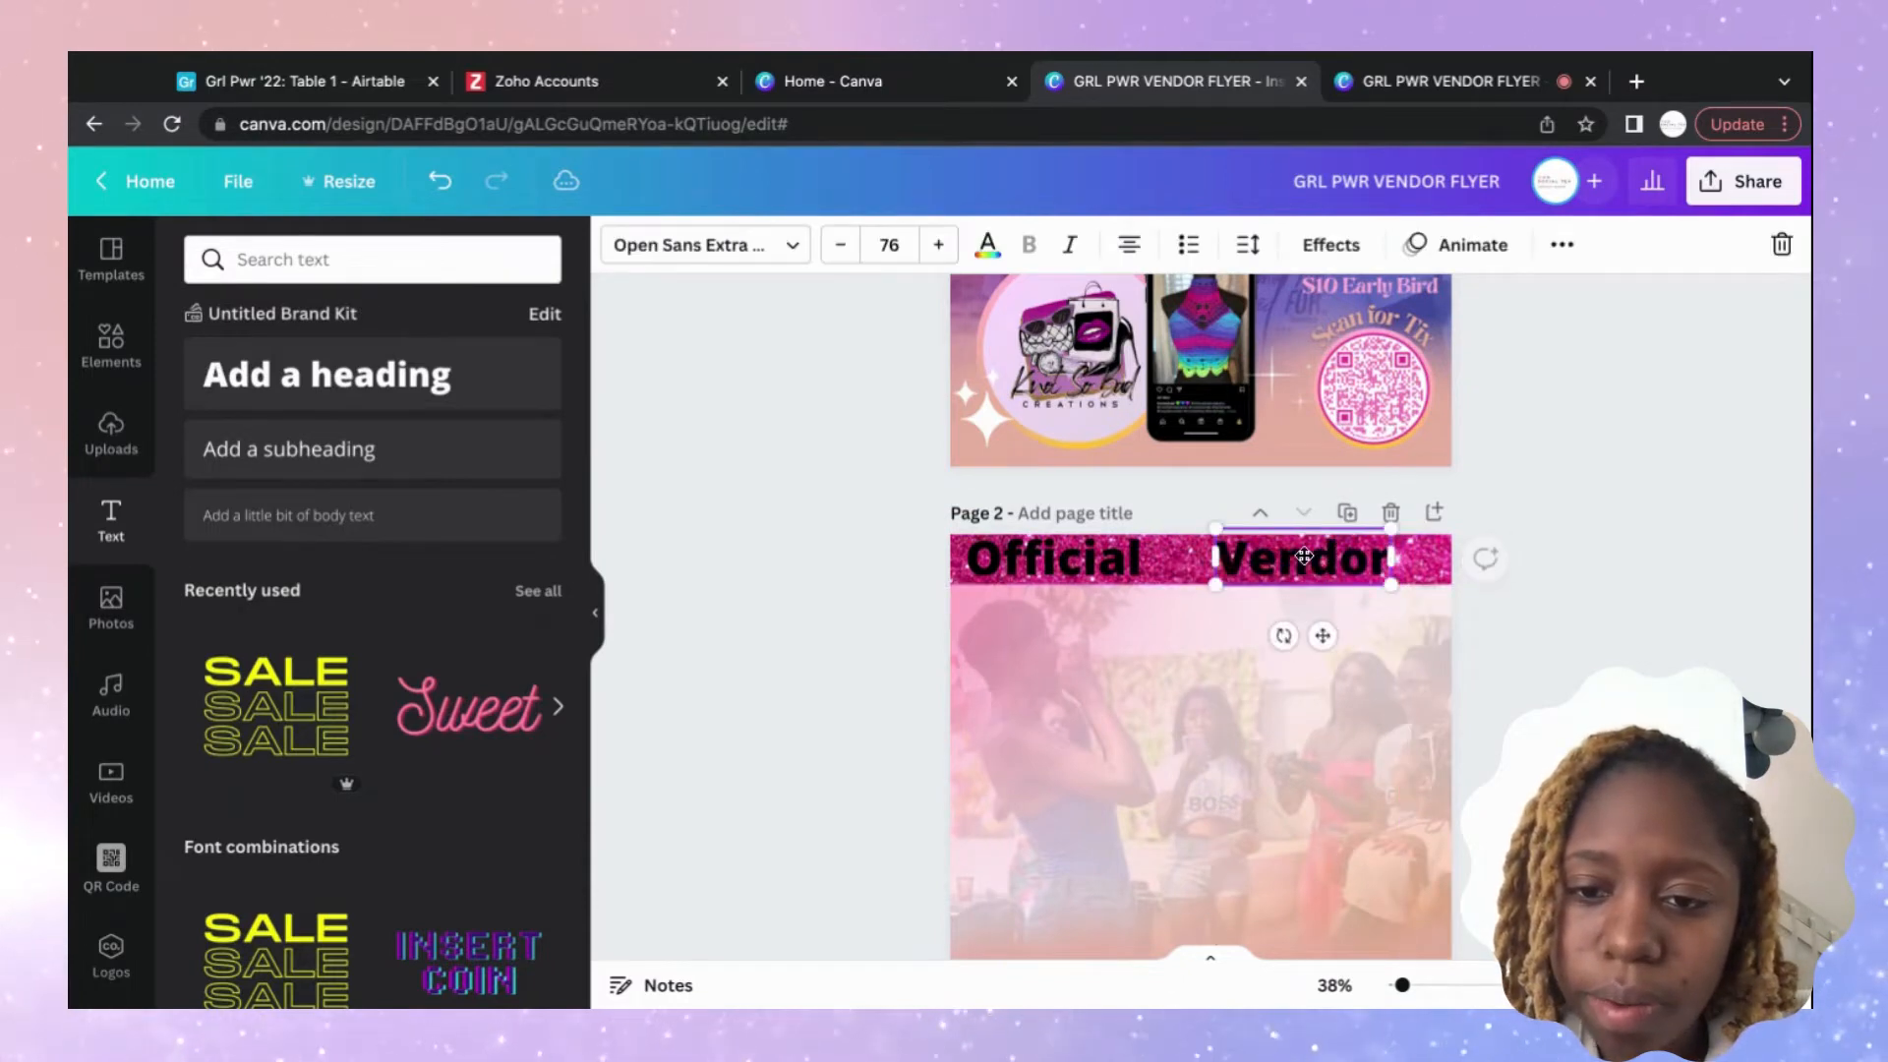
left_click_drag(1080, 568, 1092, 567)
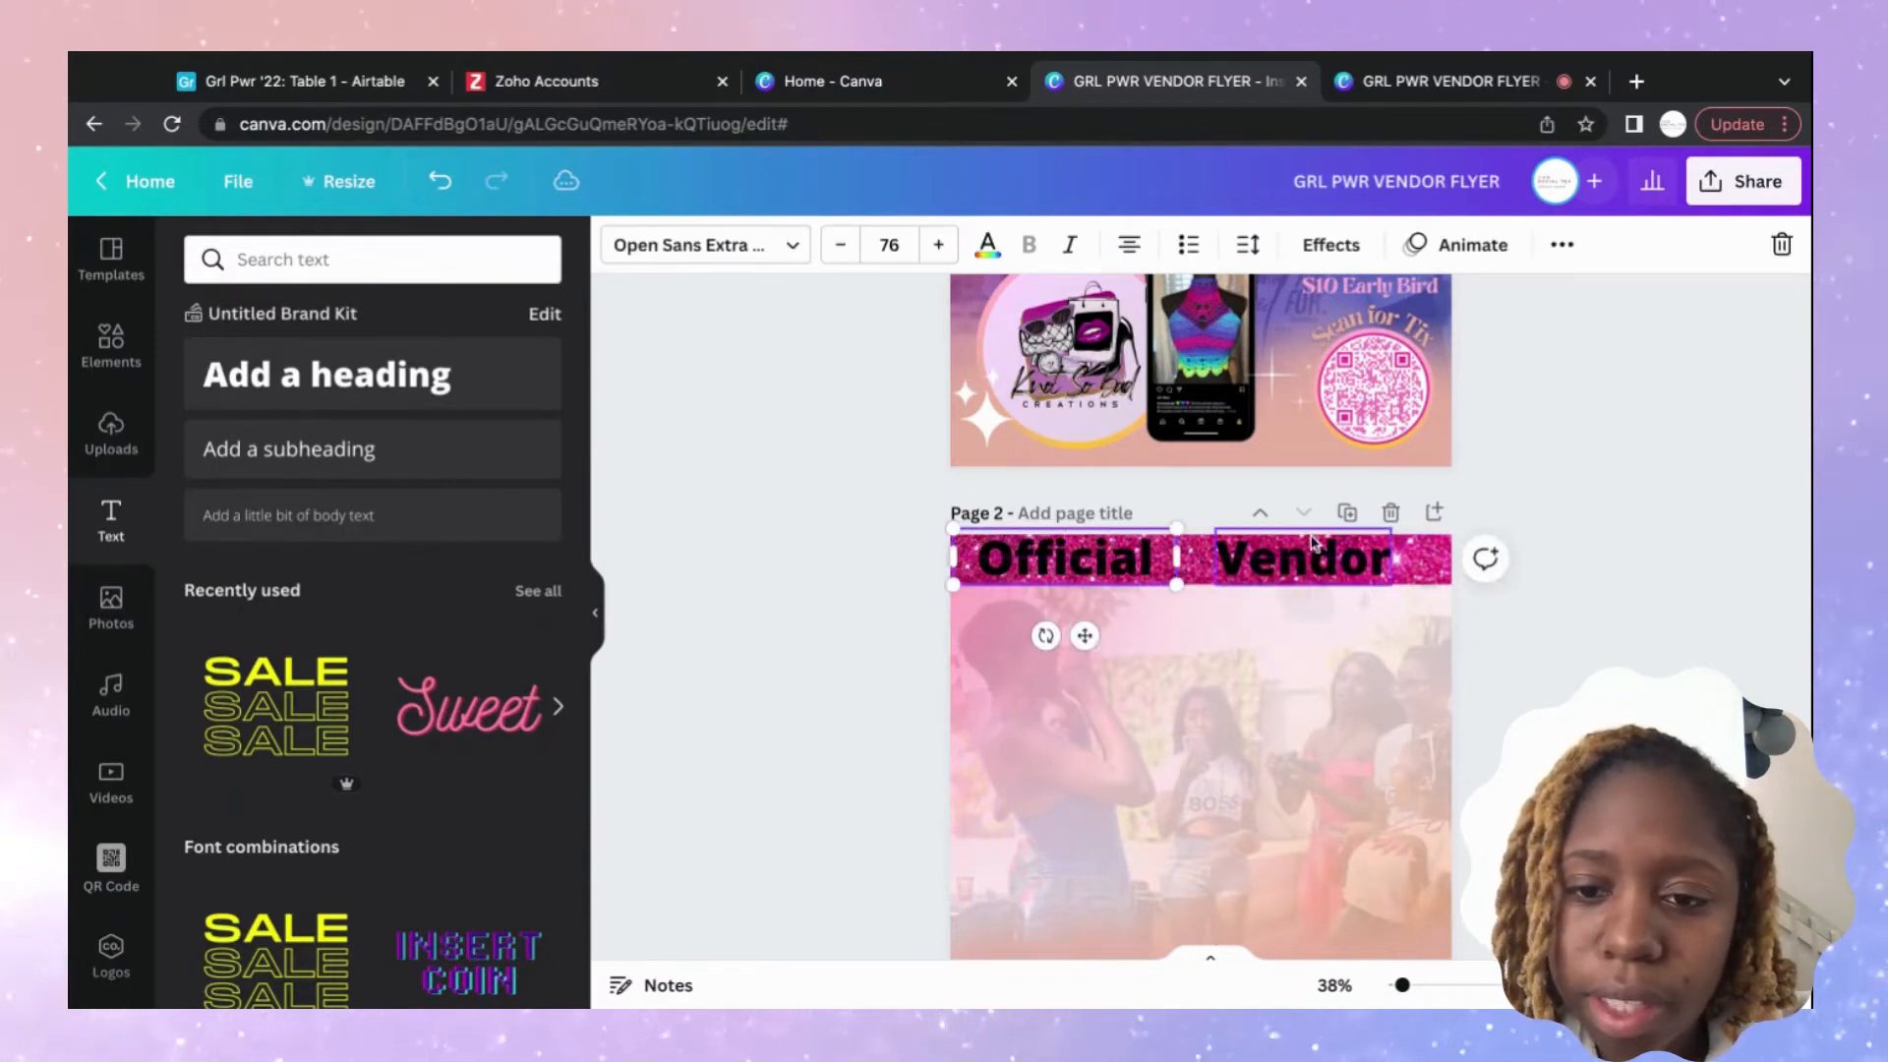
Recolor the "Official" heading white and set its font to Brittany.
double_click(1133, 571)
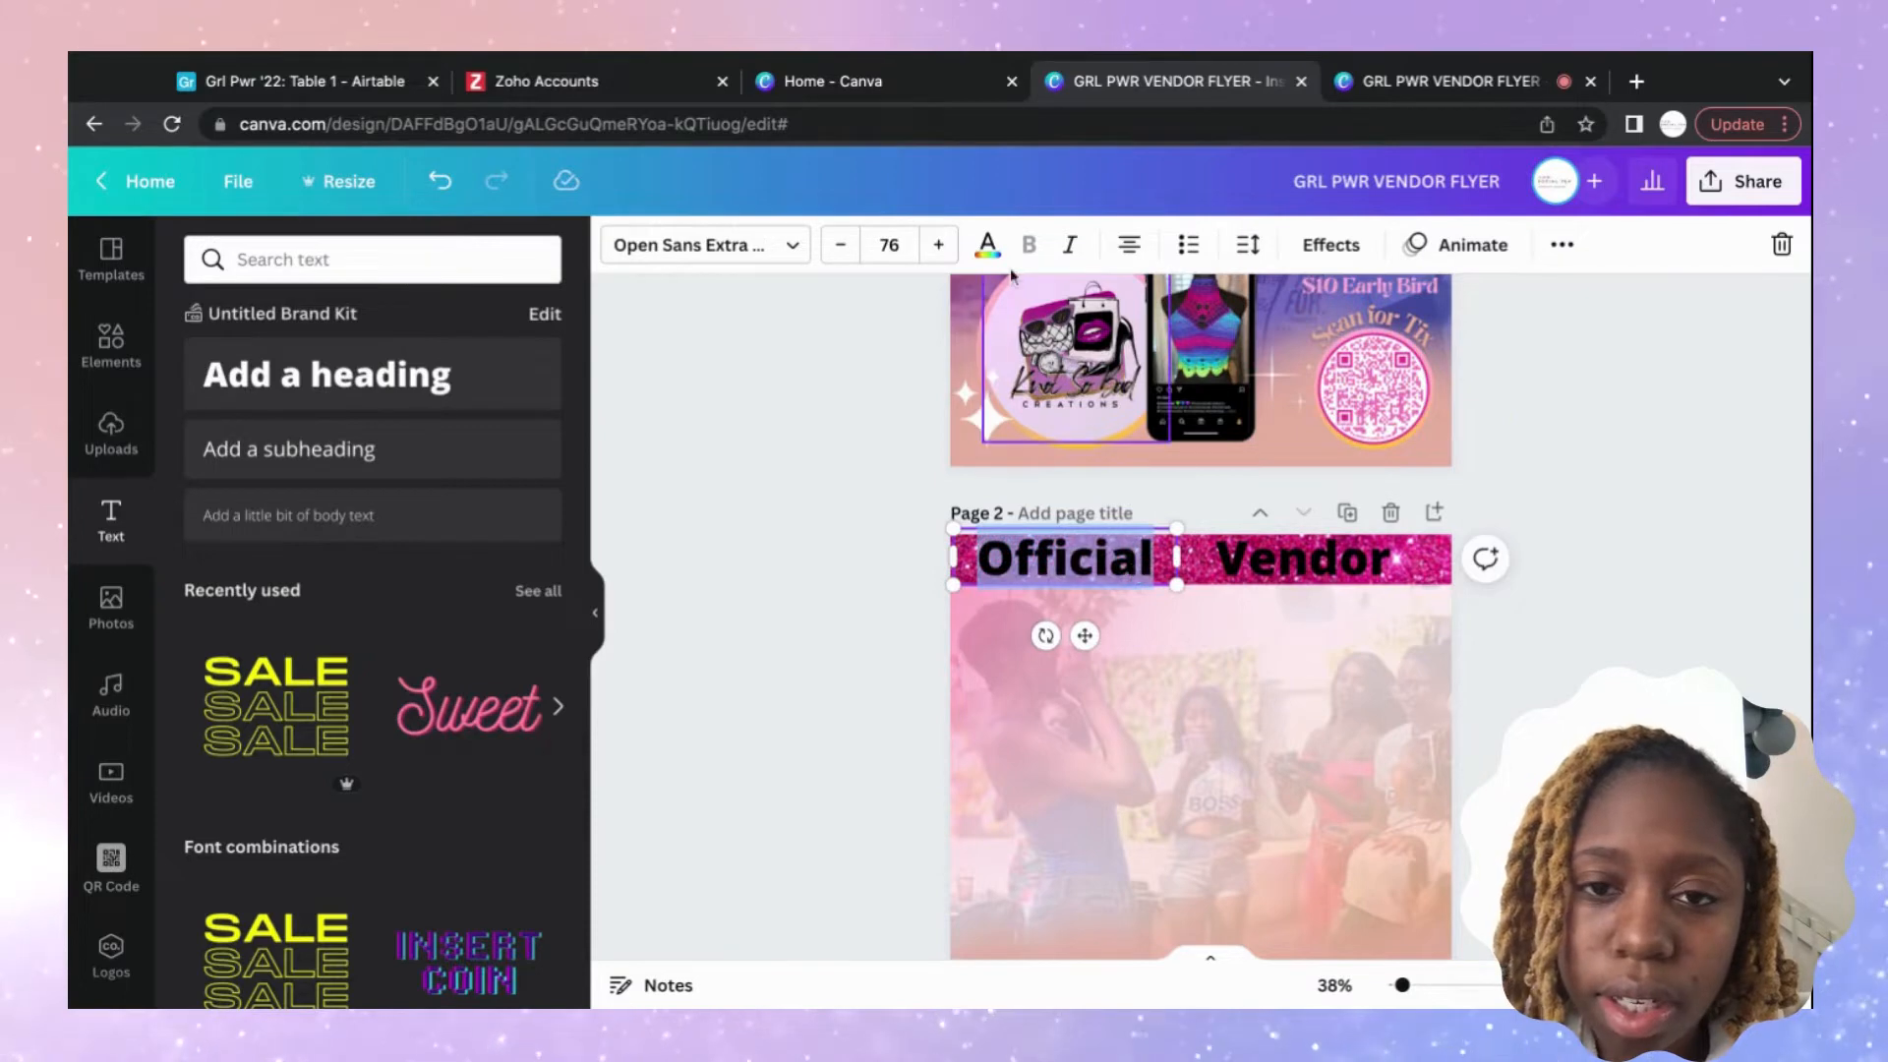
left_click(987, 246)
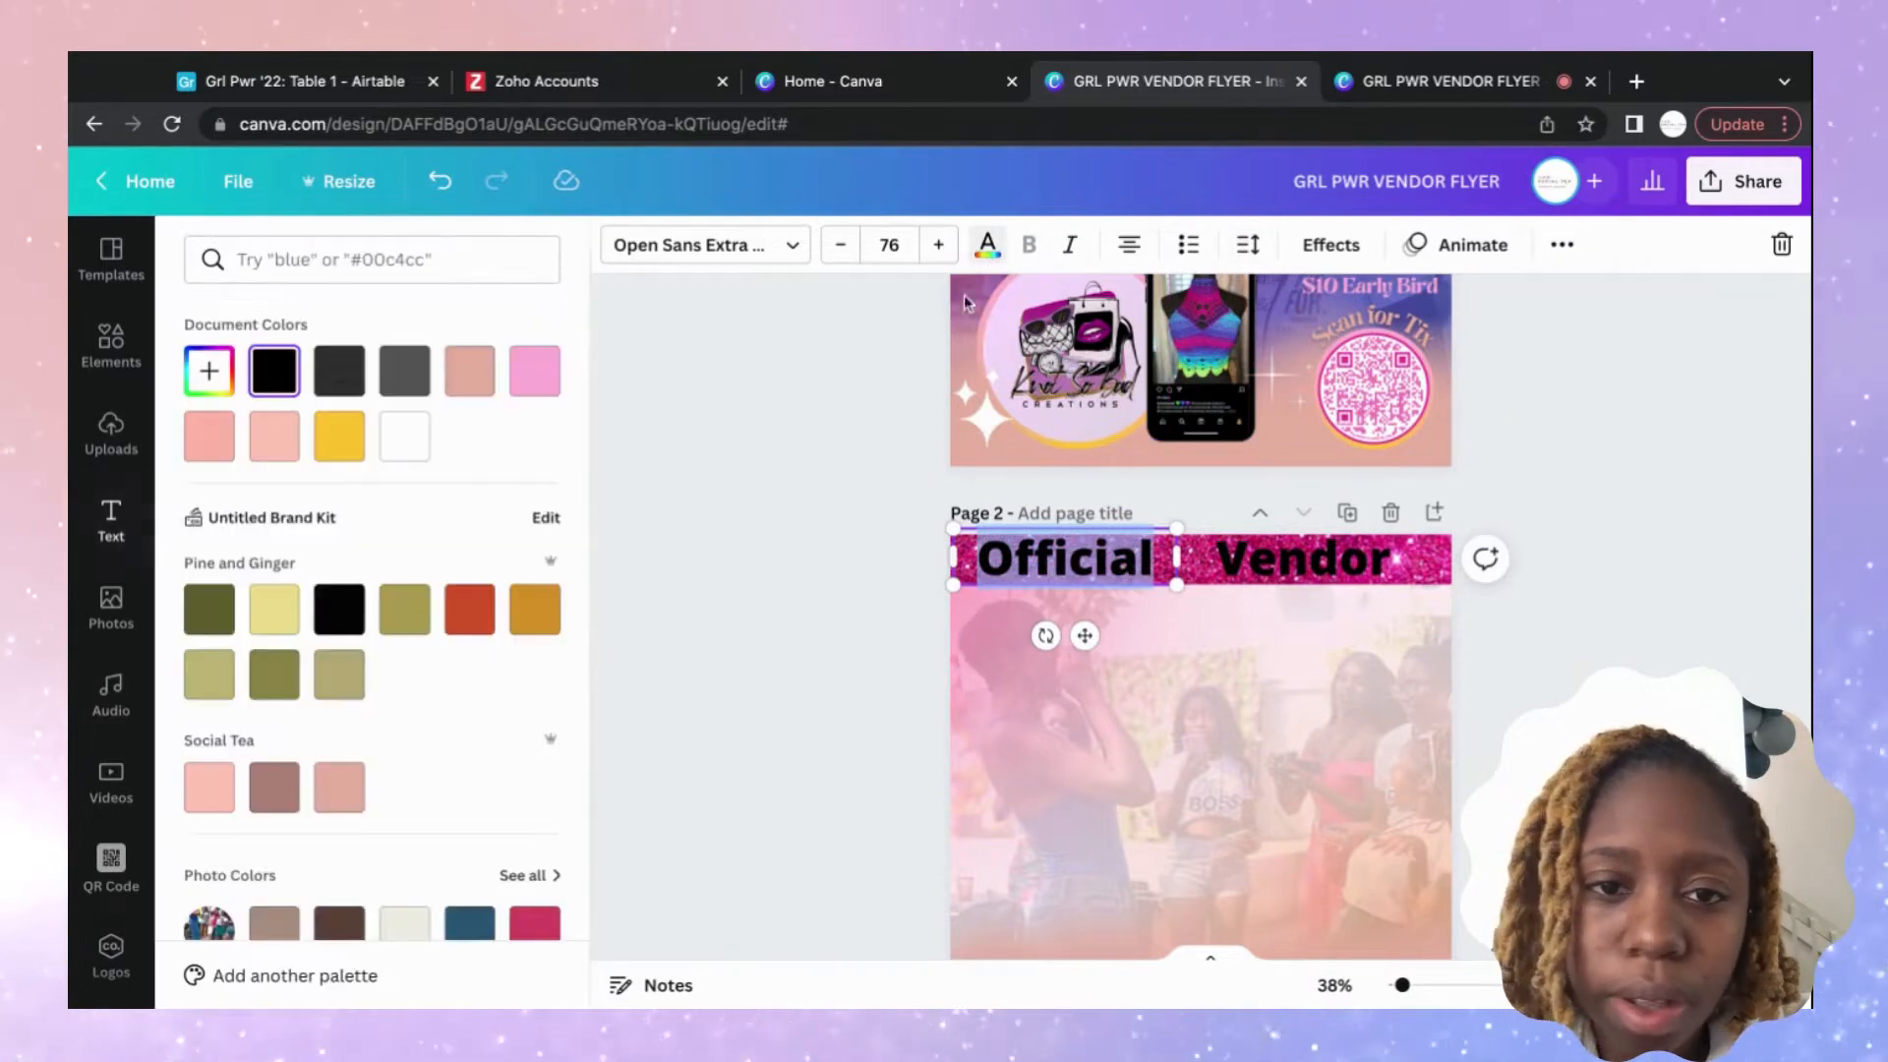
left_click(405, 435)
left_click(1712, 534)
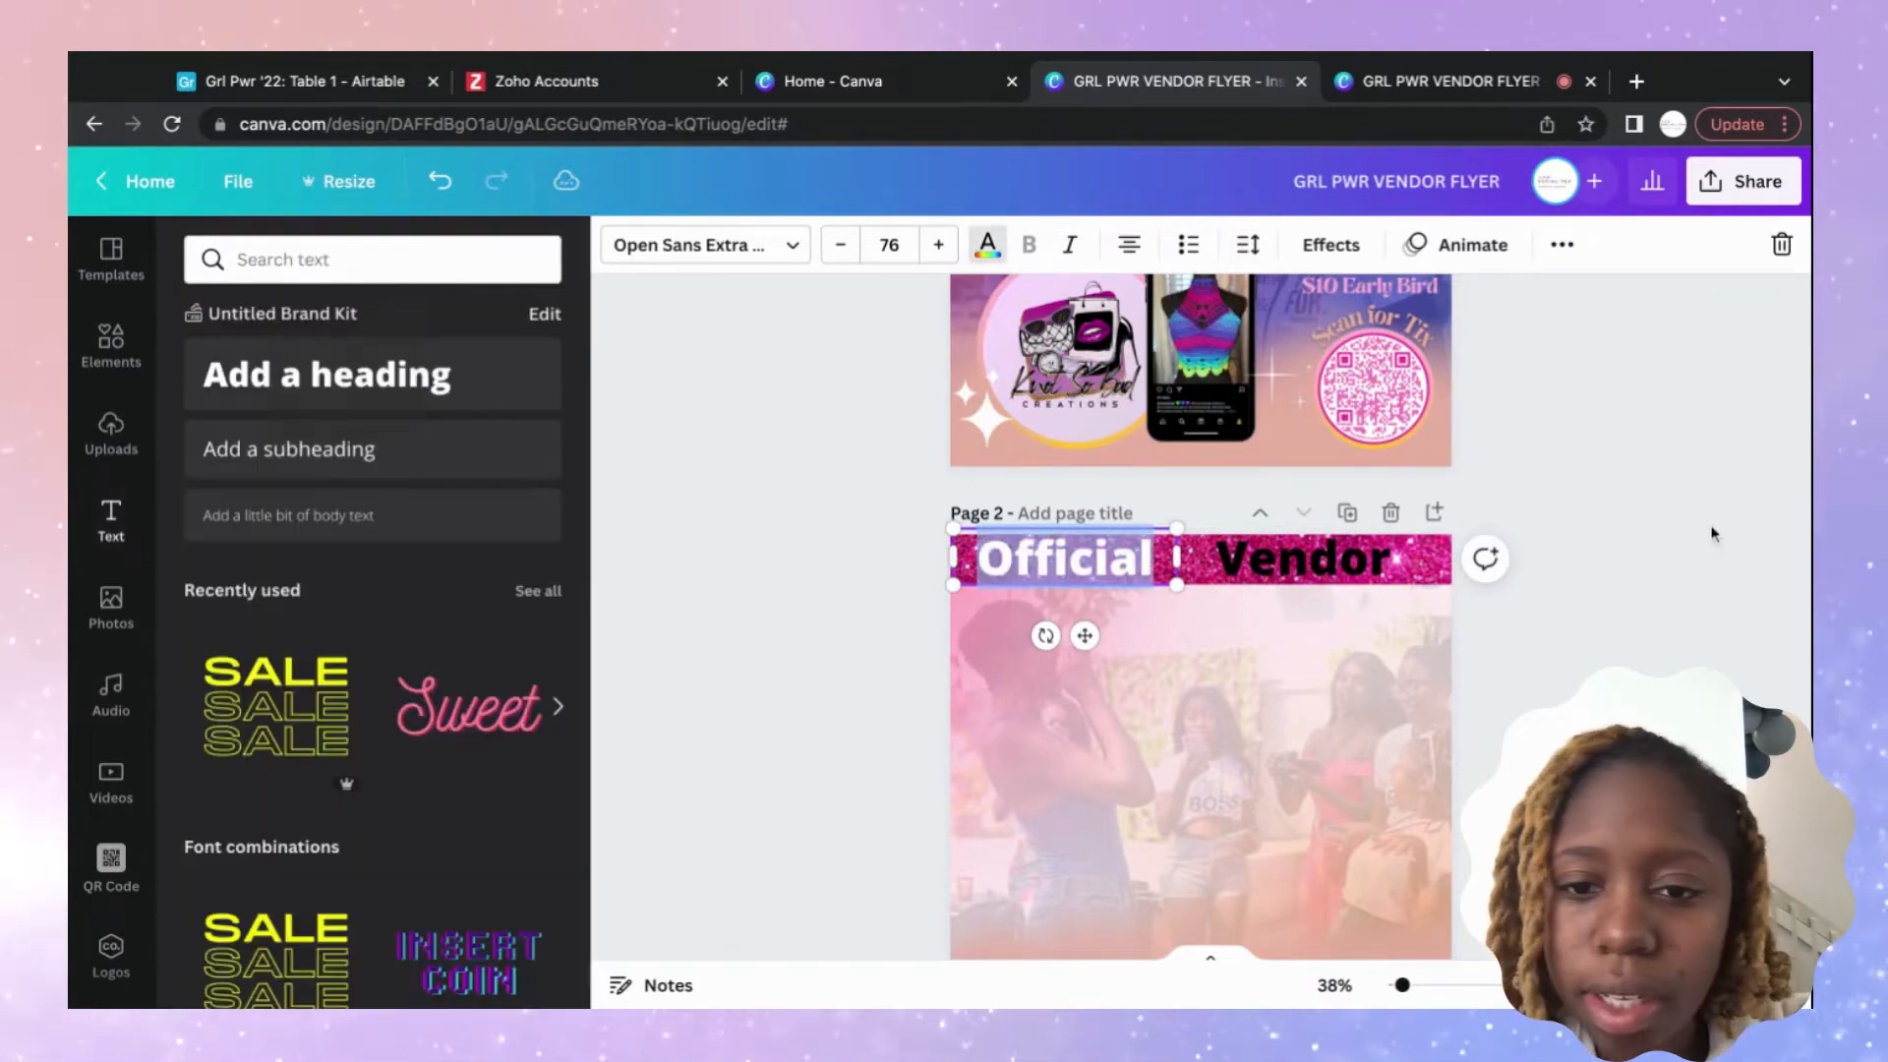
left_click(1015, 574)
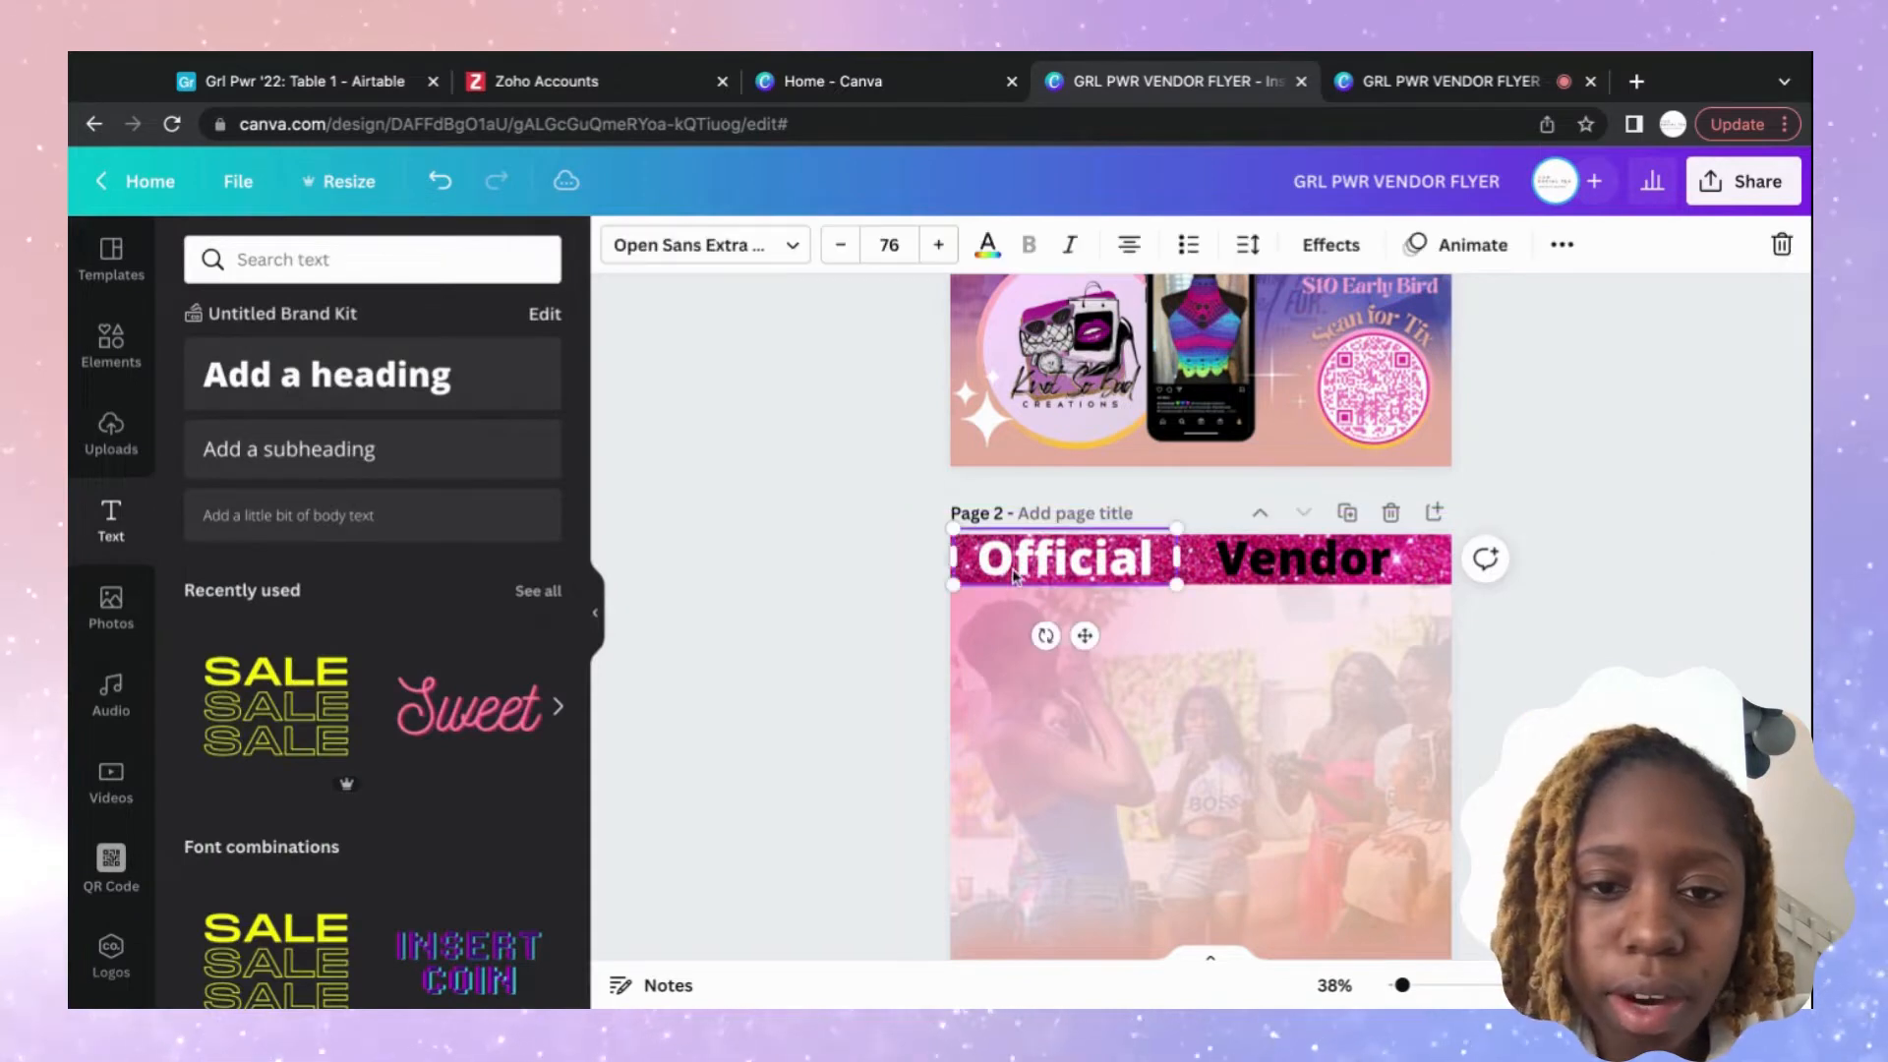
left_click(719, 236)
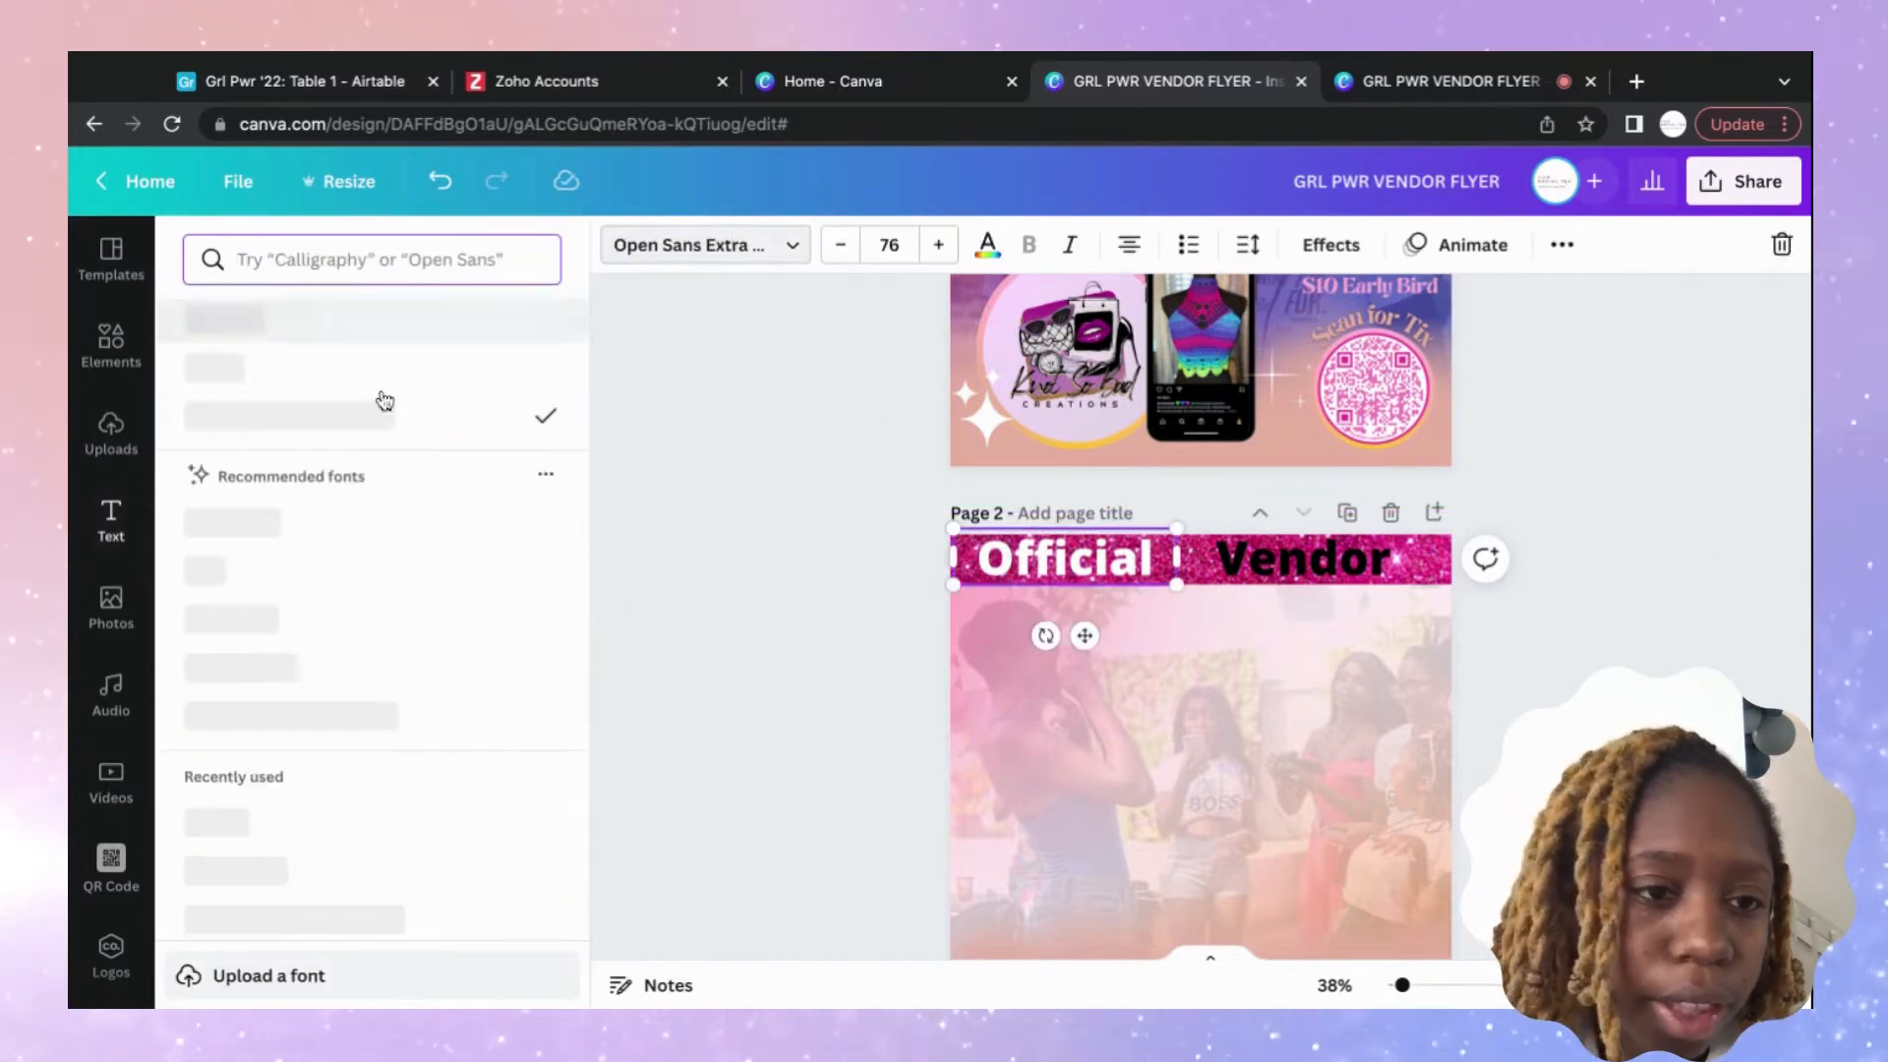
left_click(468, 382)
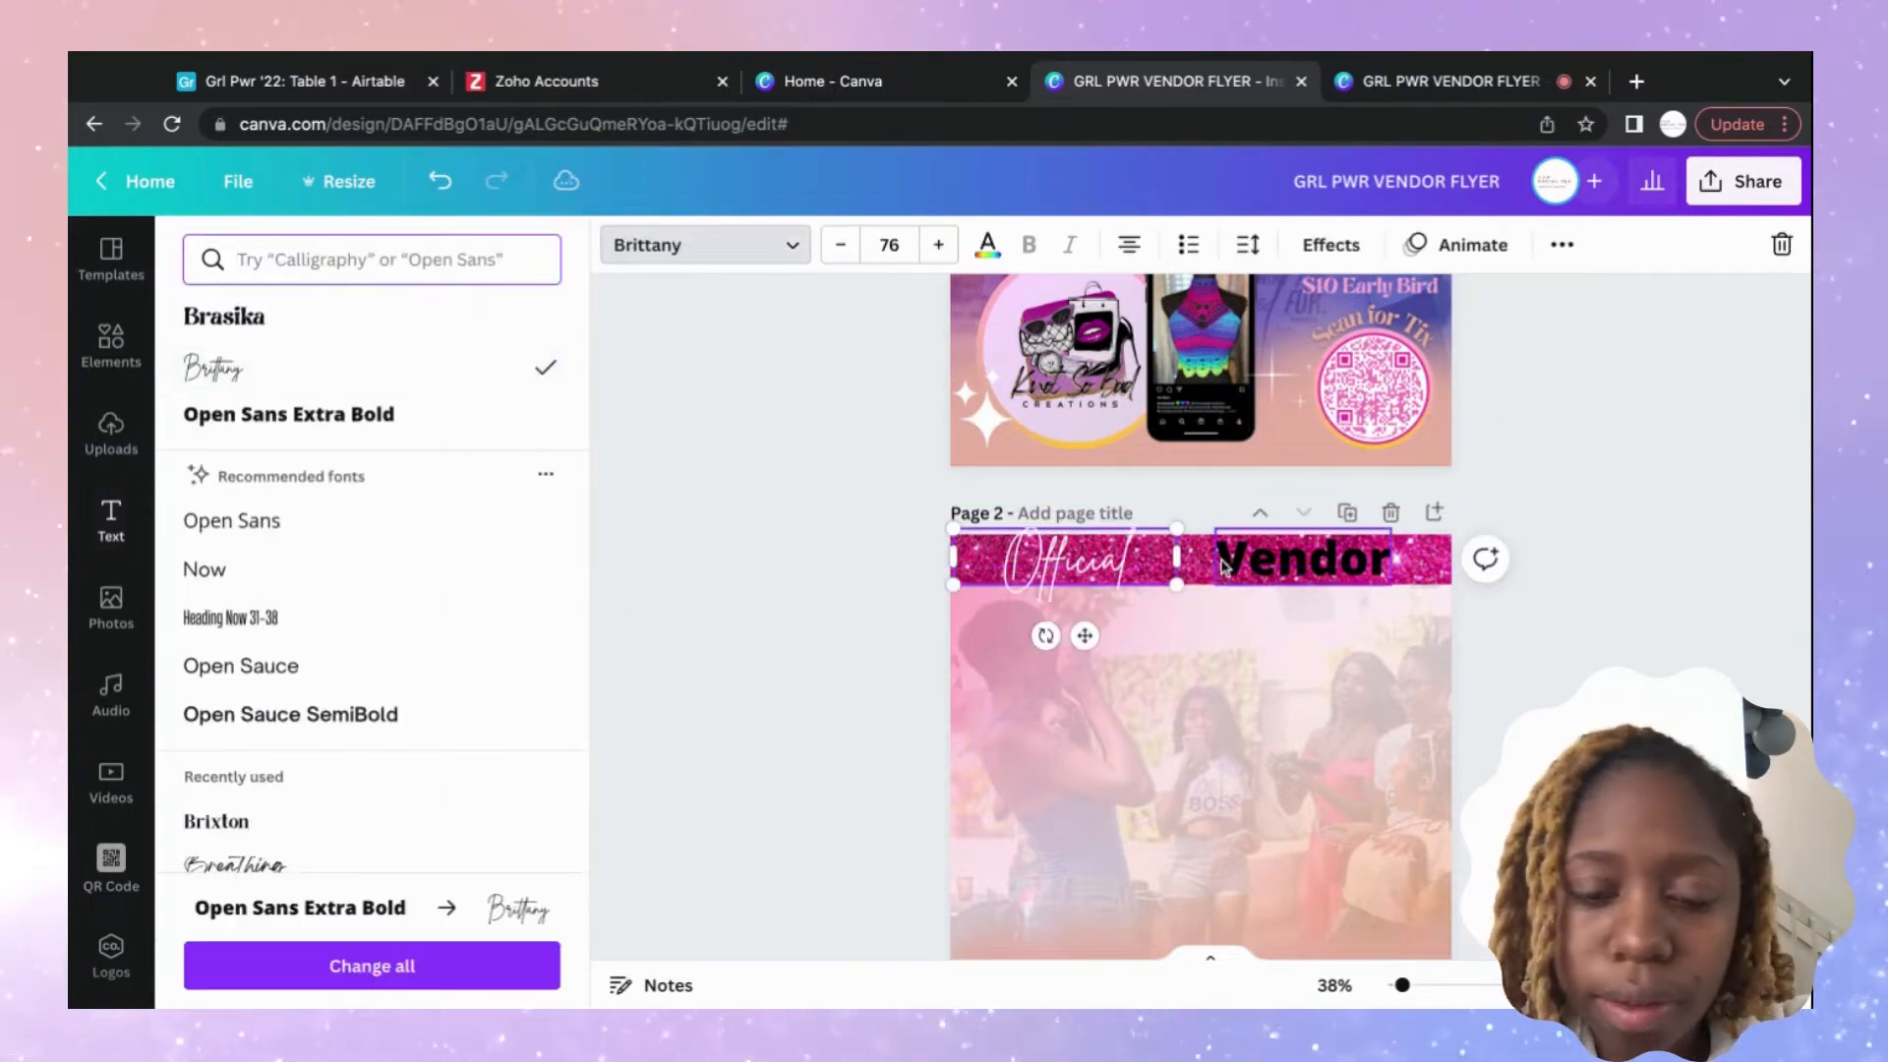
Resize the "Official" script text to about 84 and position it across the glitter band just left of "Vendor".
left_click_drag(1178, 593, 1266, 607)
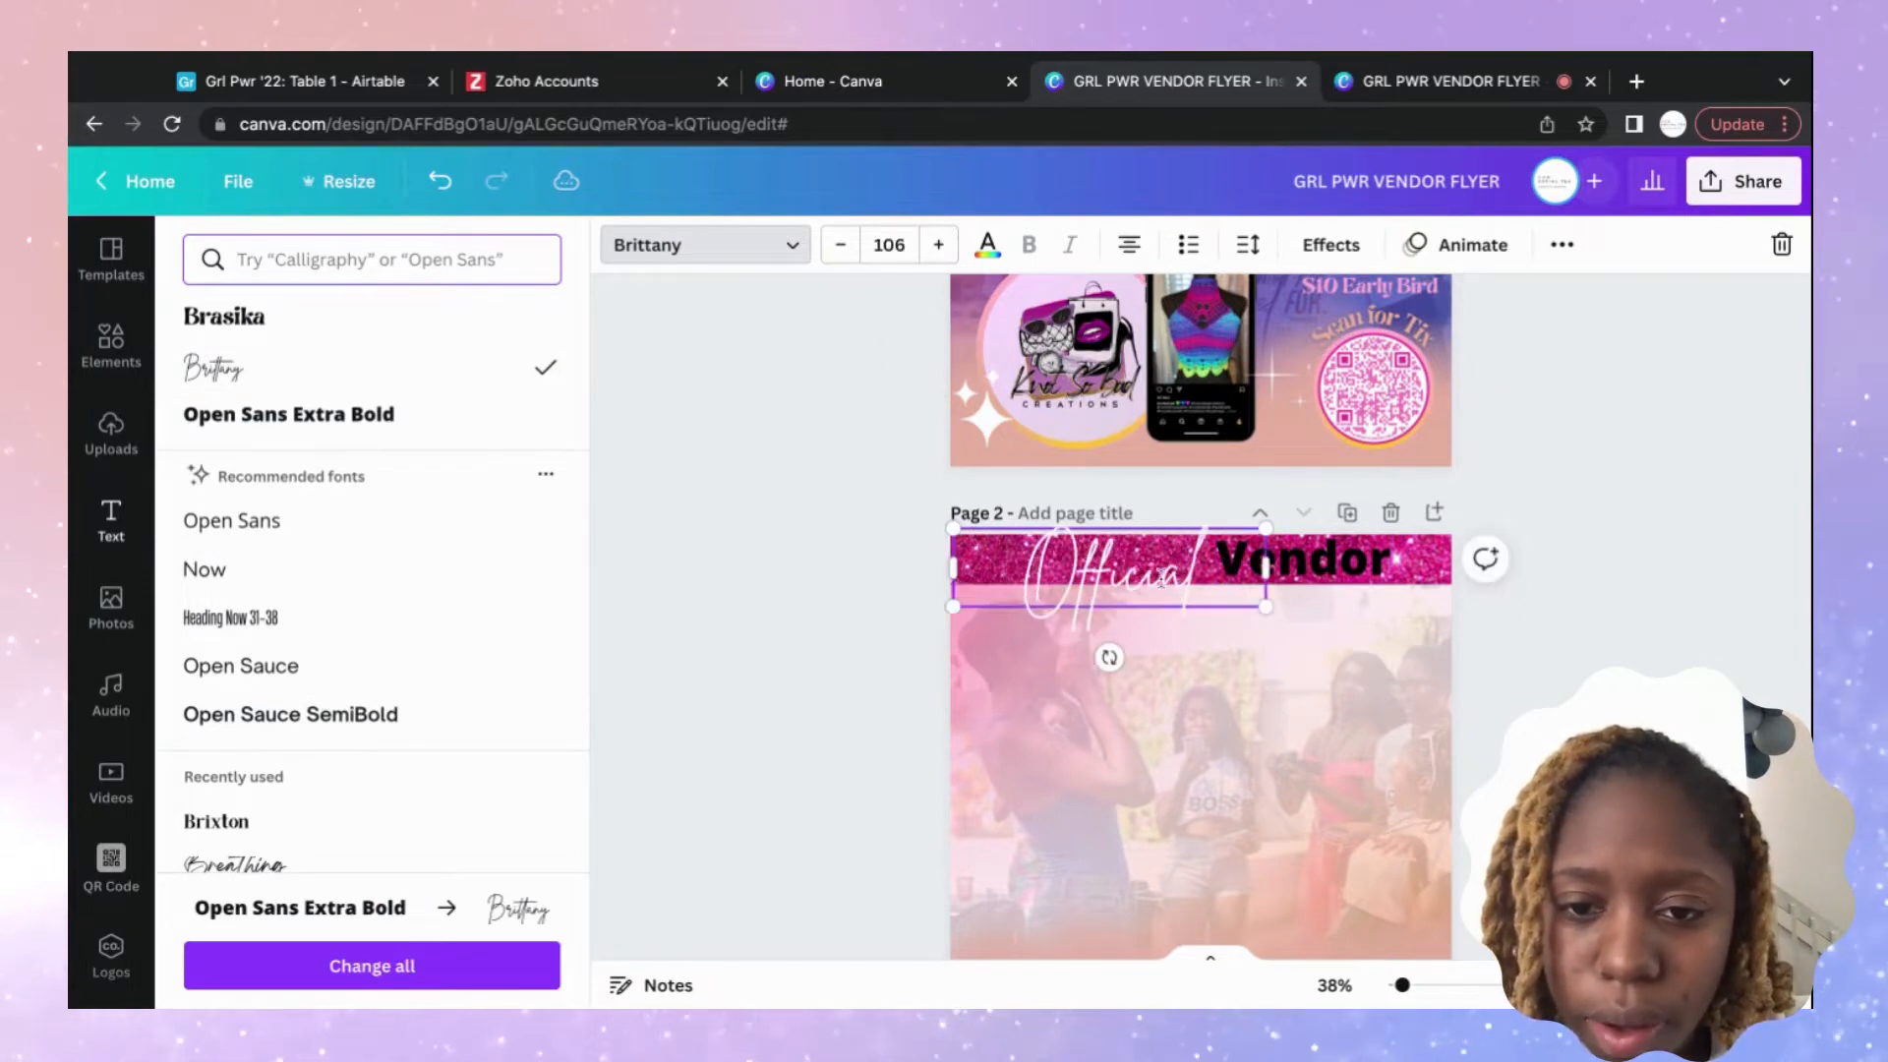
left_click(1172, 641)
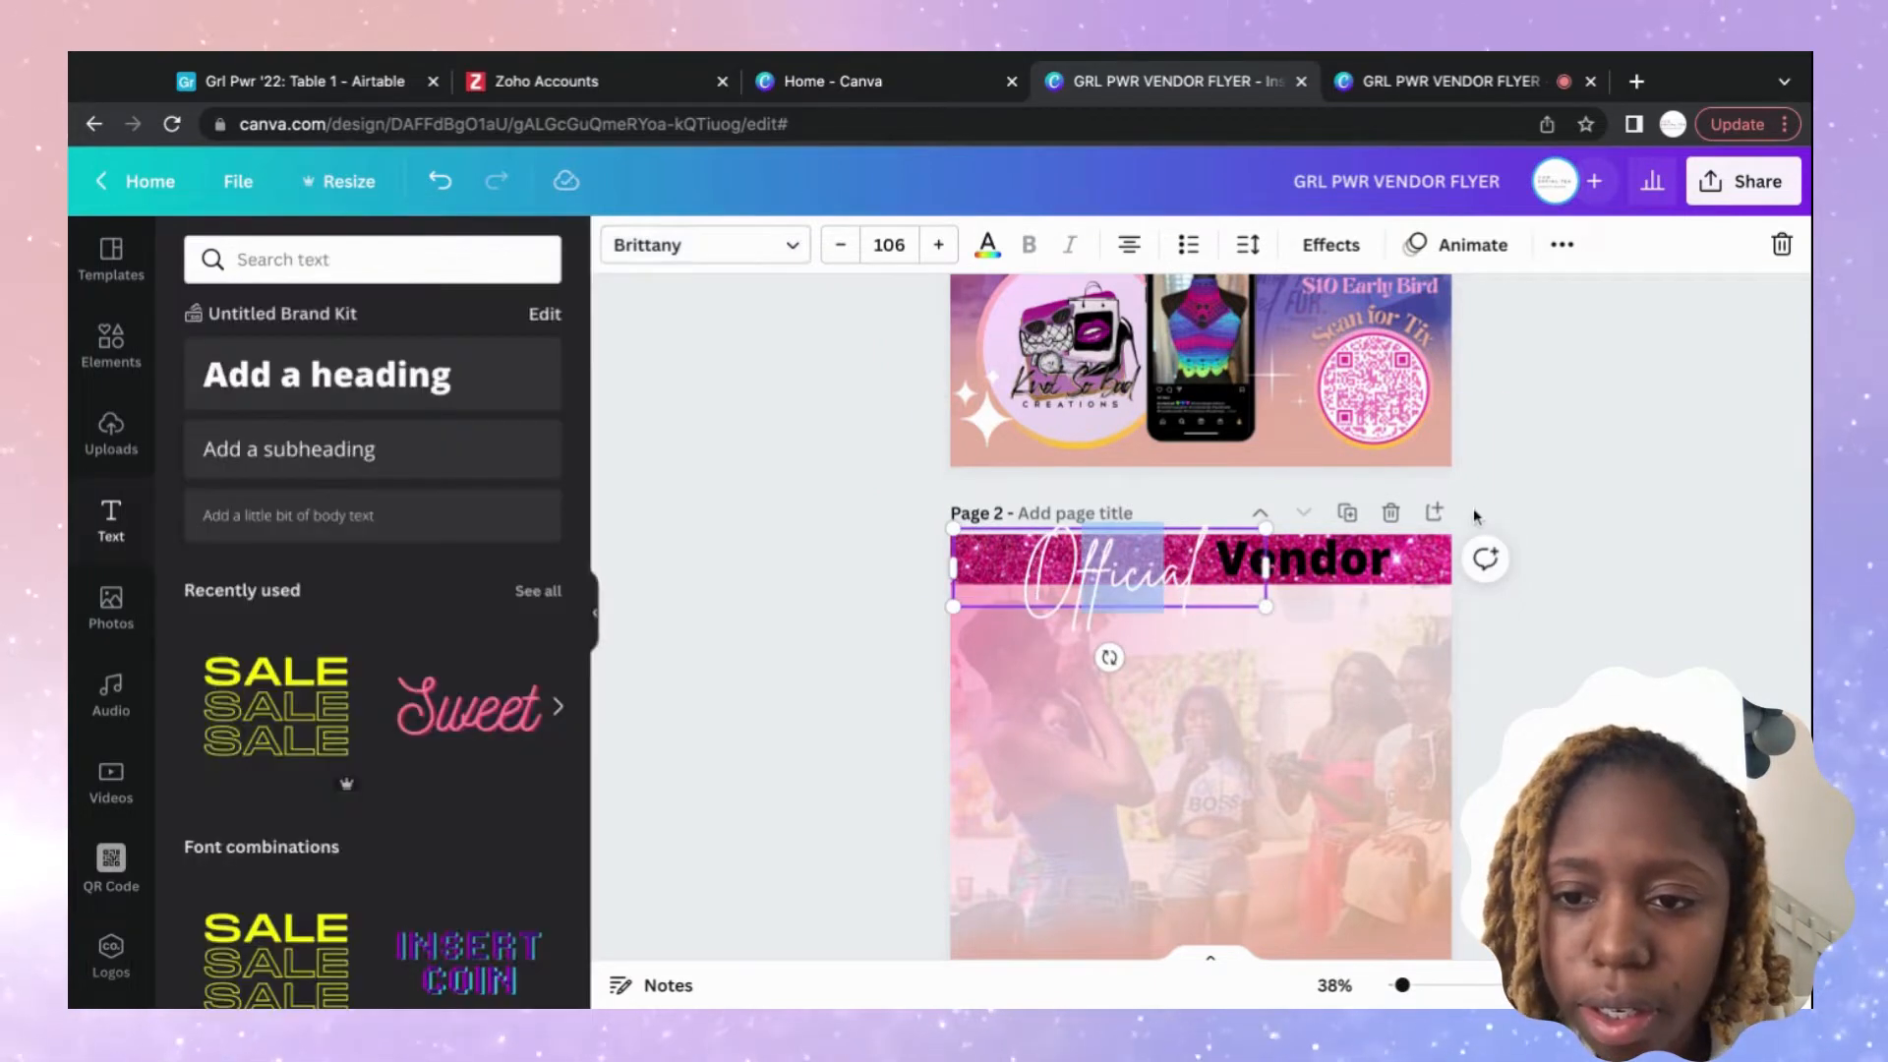
left_click(1157, 598)
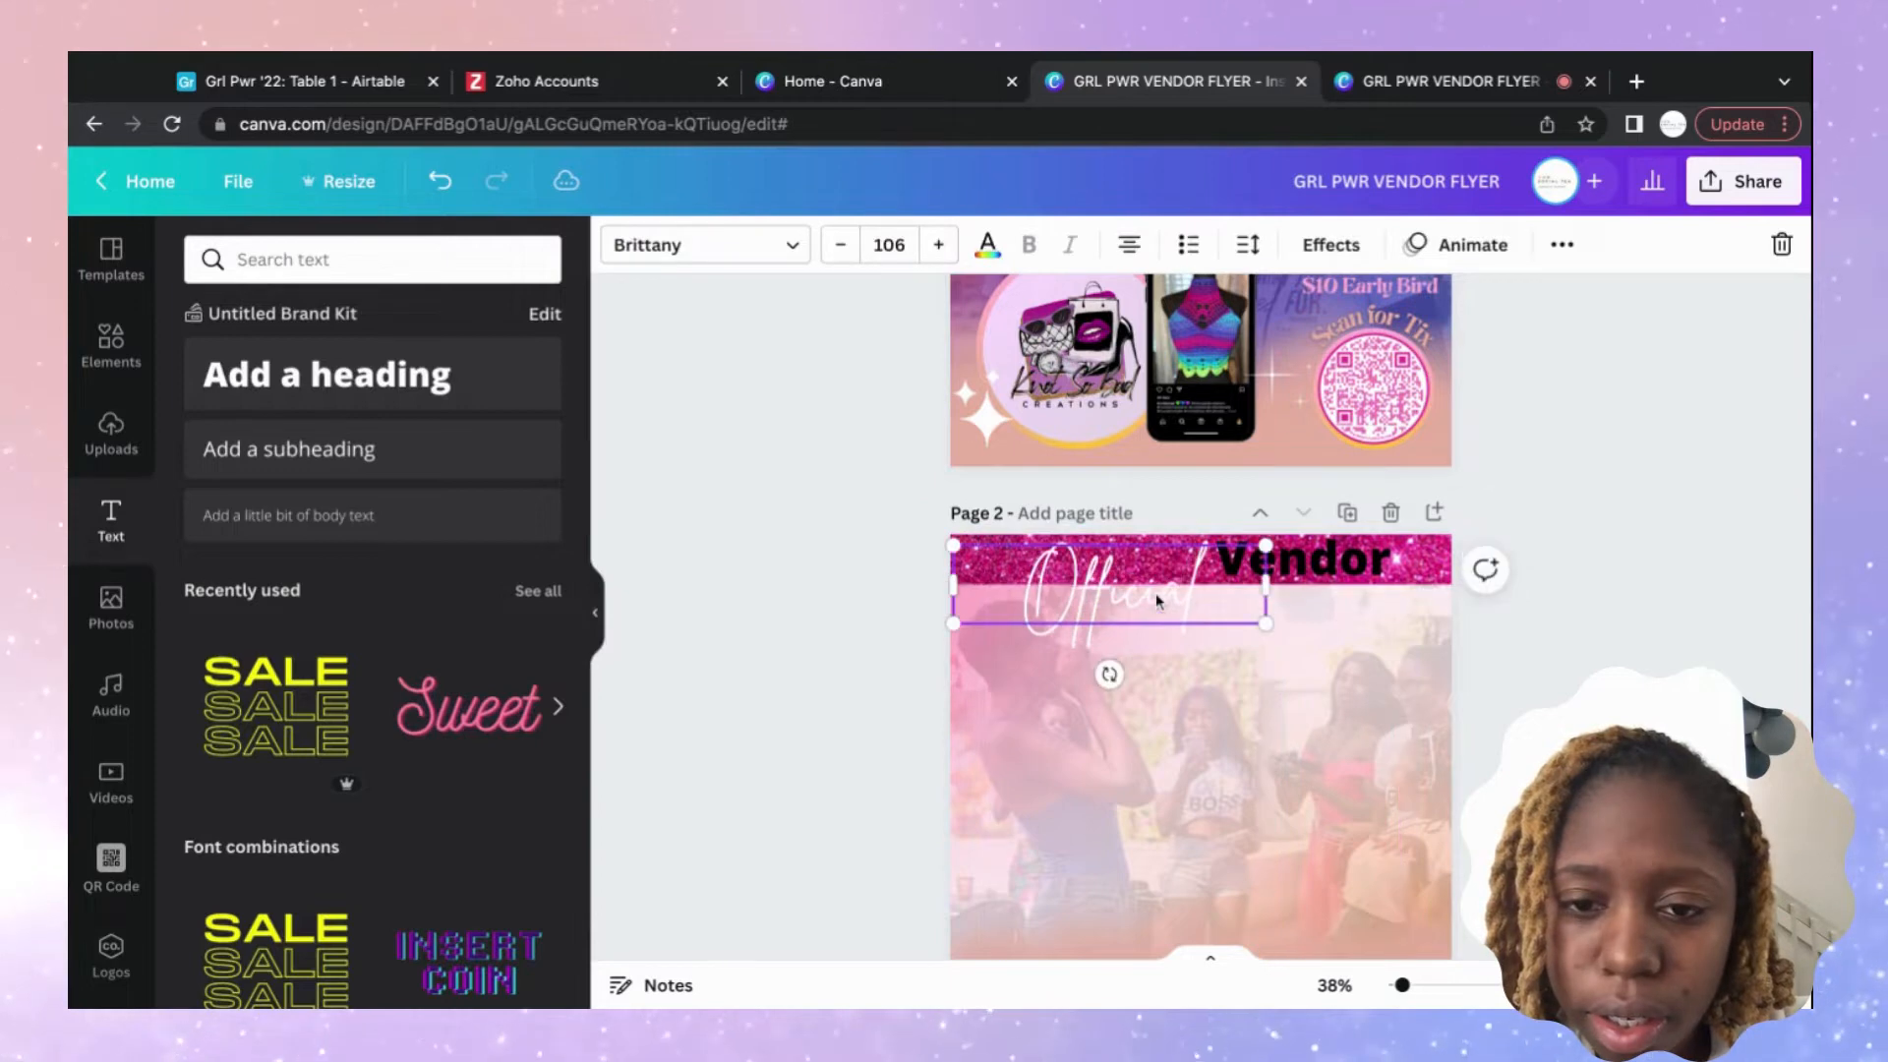
left_click_drag(1266, 545, 1230, 554)
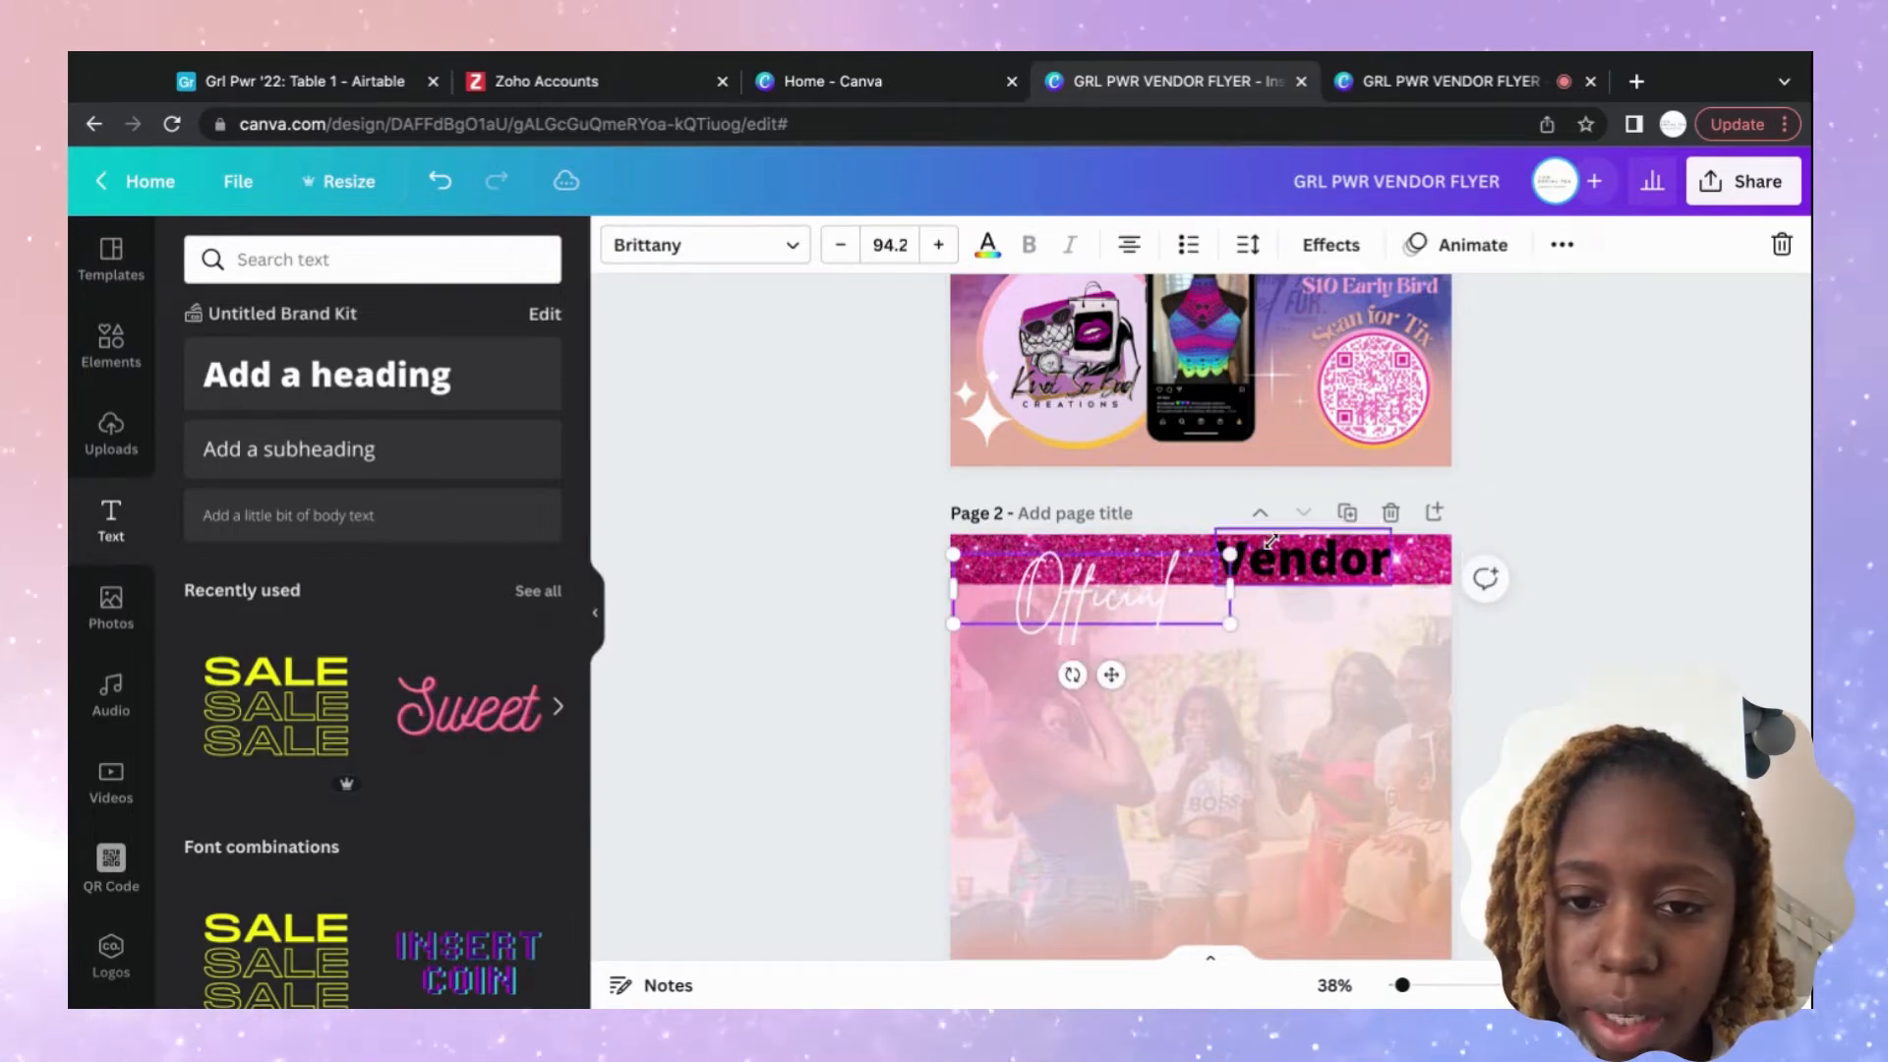
left_click_drag(1111, 675, 1115, 678)
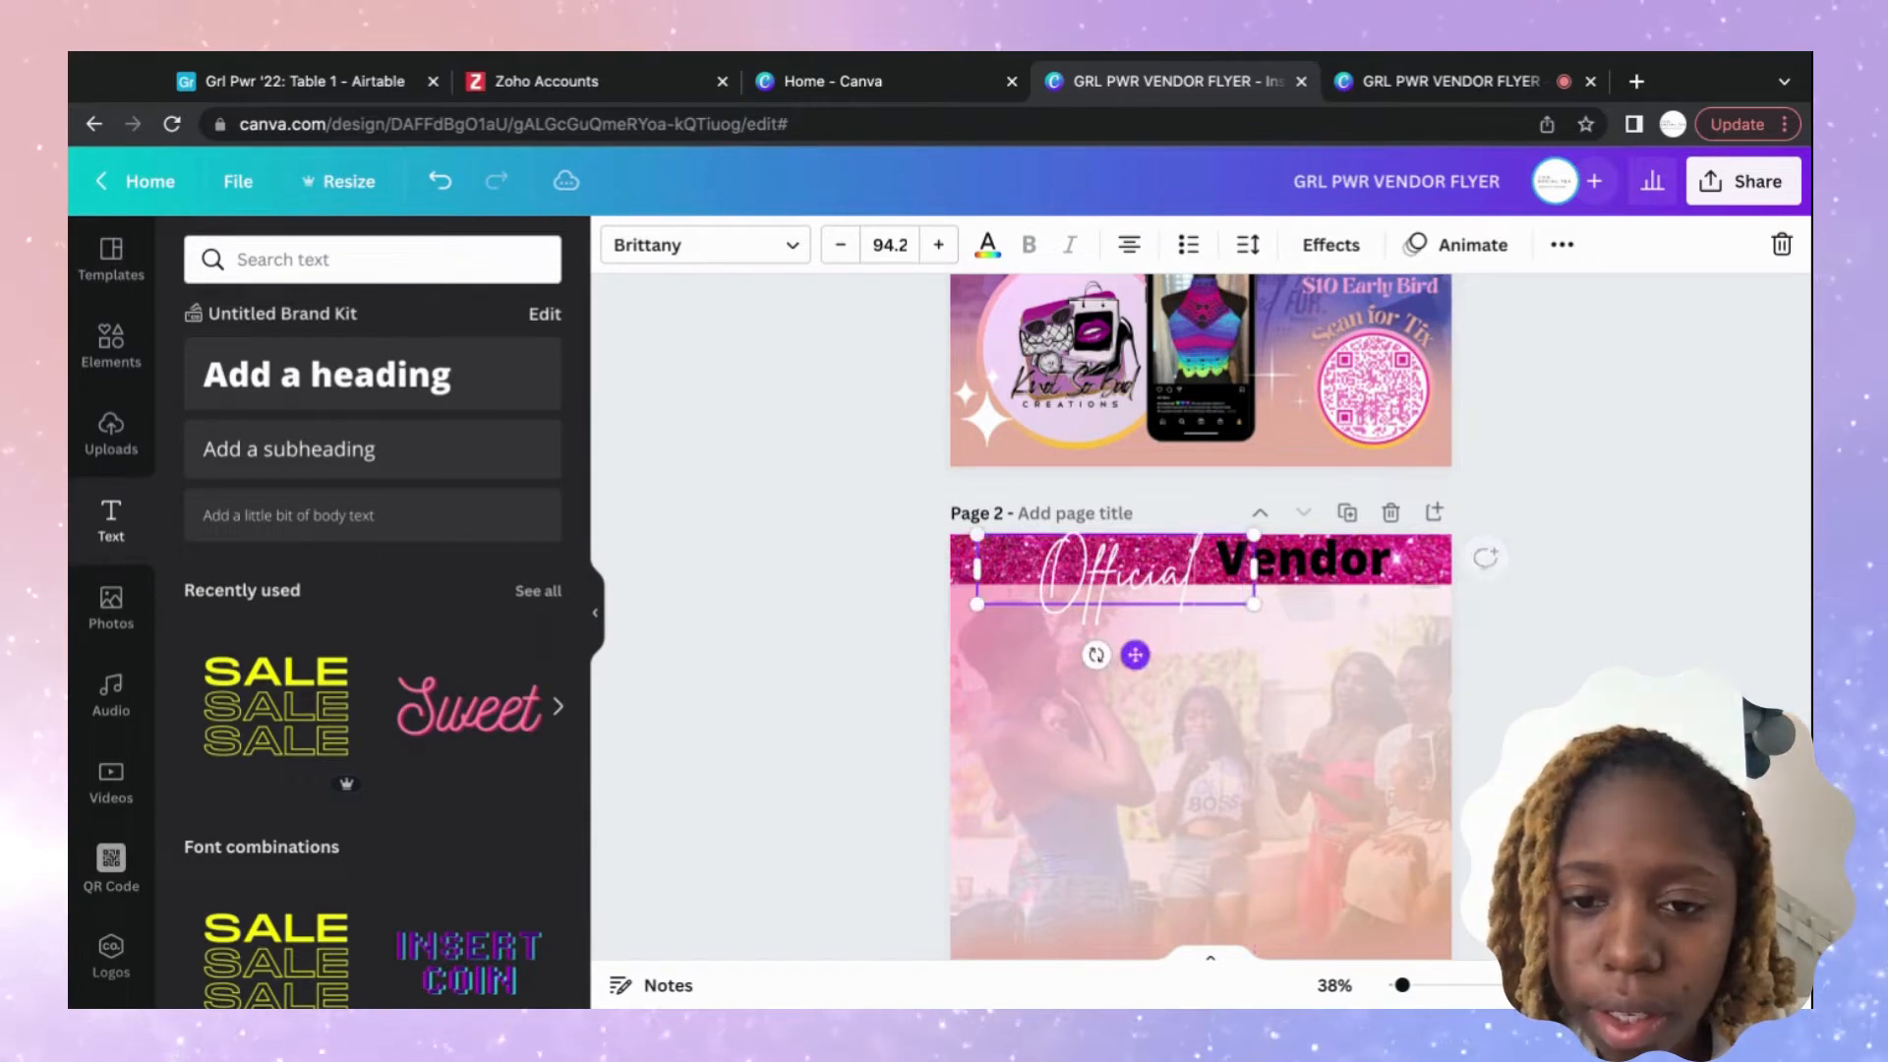
left_click_drag(1251, 537, 1223, 542)
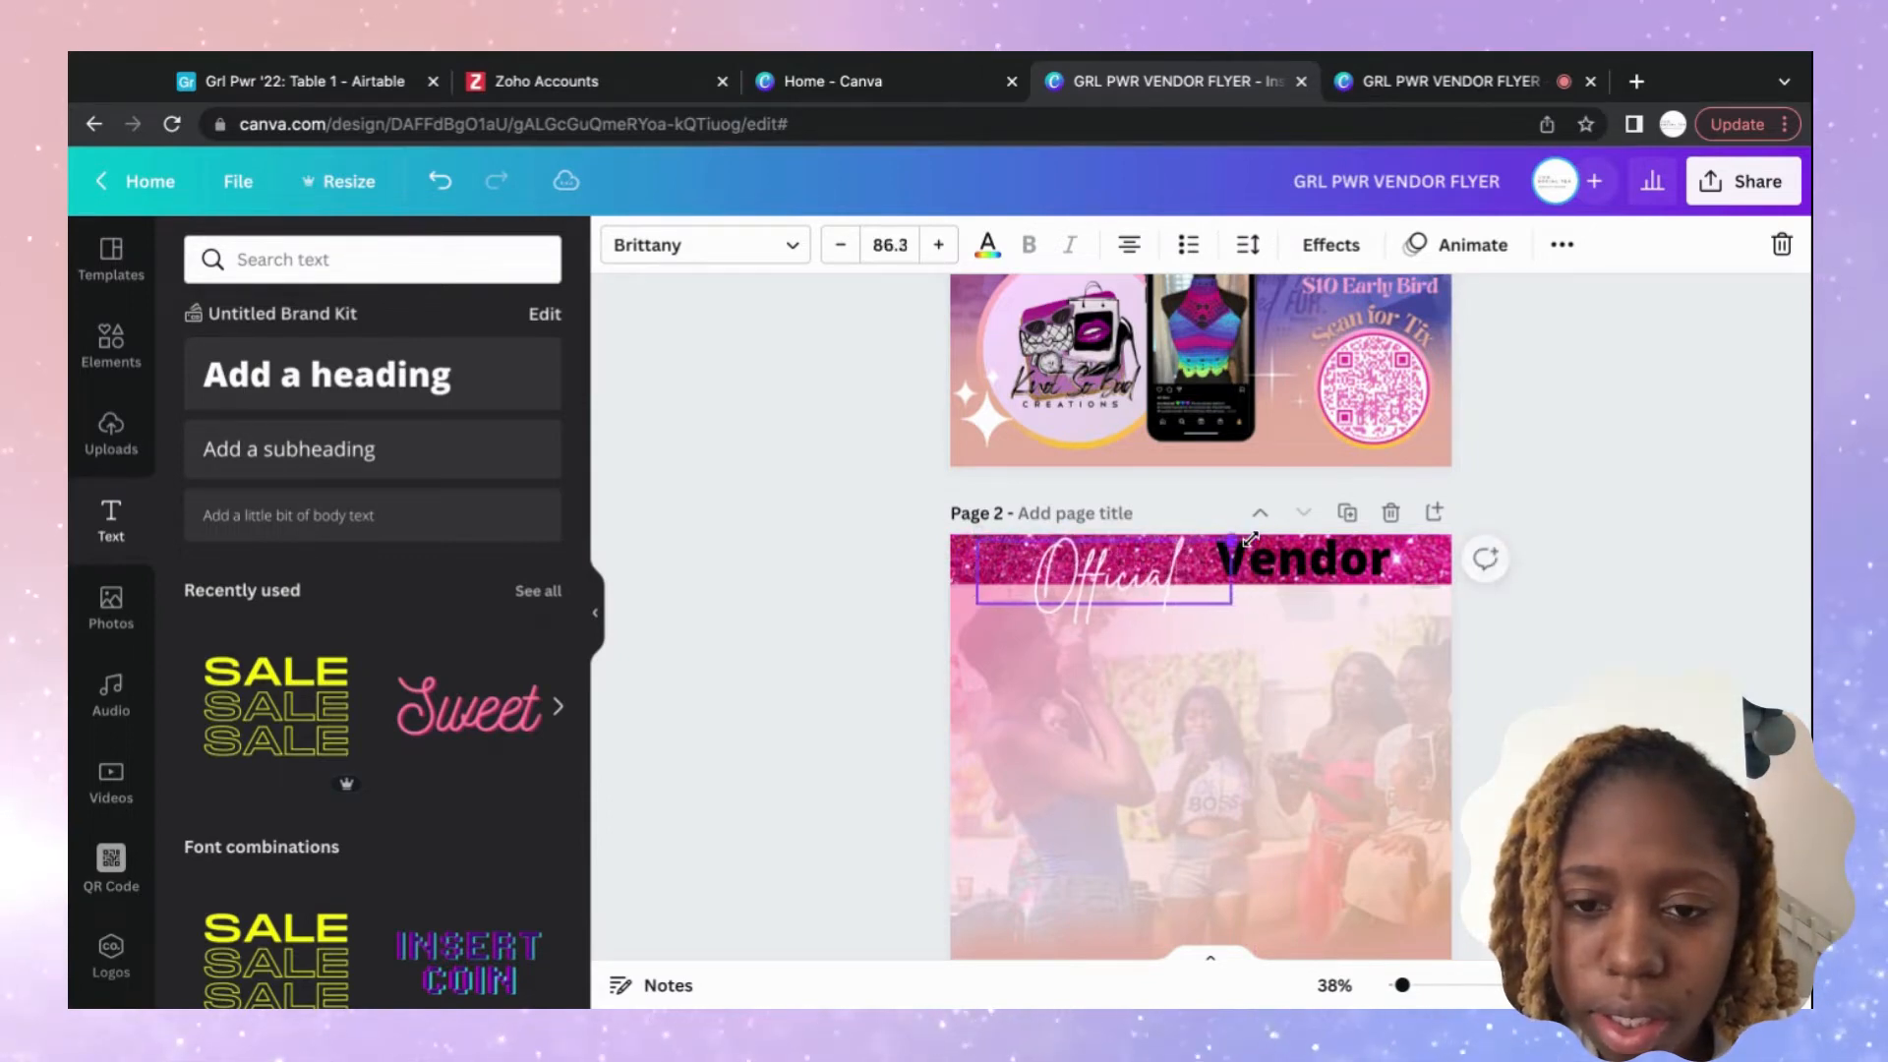
left_click_drag(1115, 655, 1116, 656)
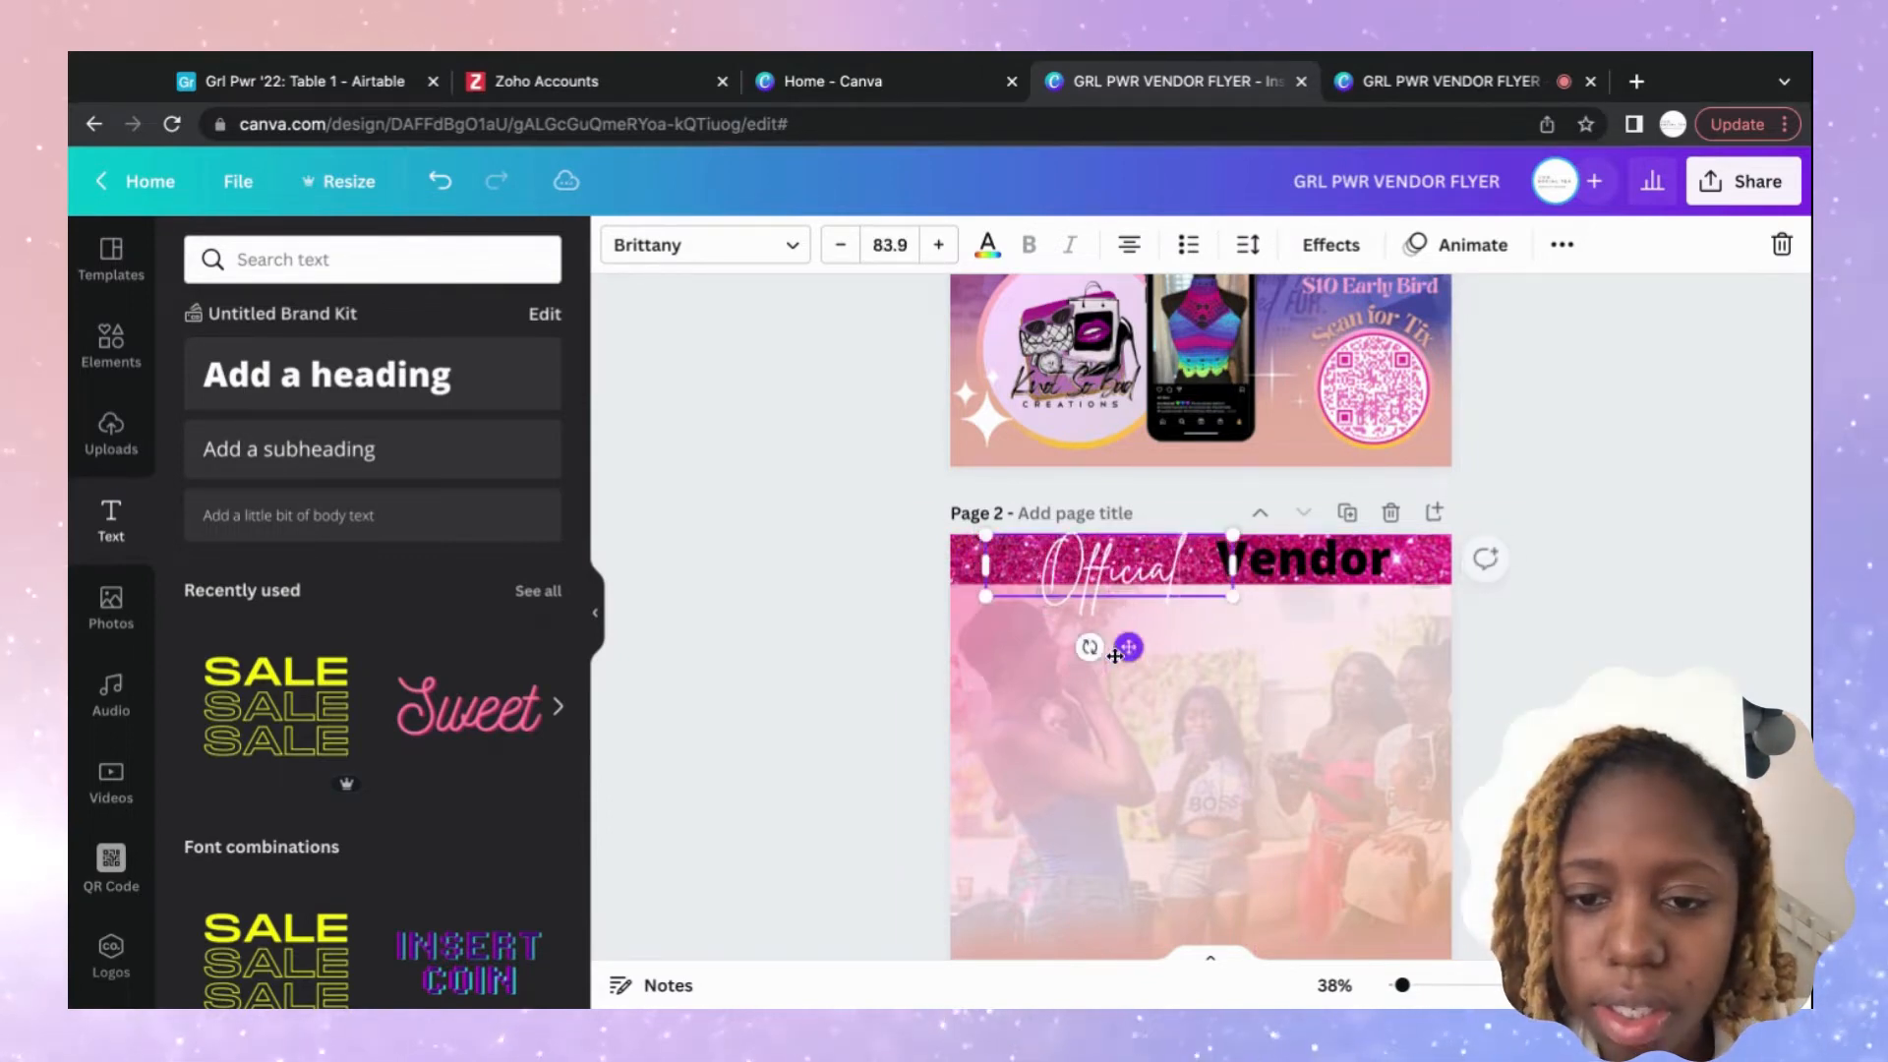
Set the "Vendor" heading's font to Brasika and shift it left on the glitter band, close beside "Official".
left_click(1298, 569)
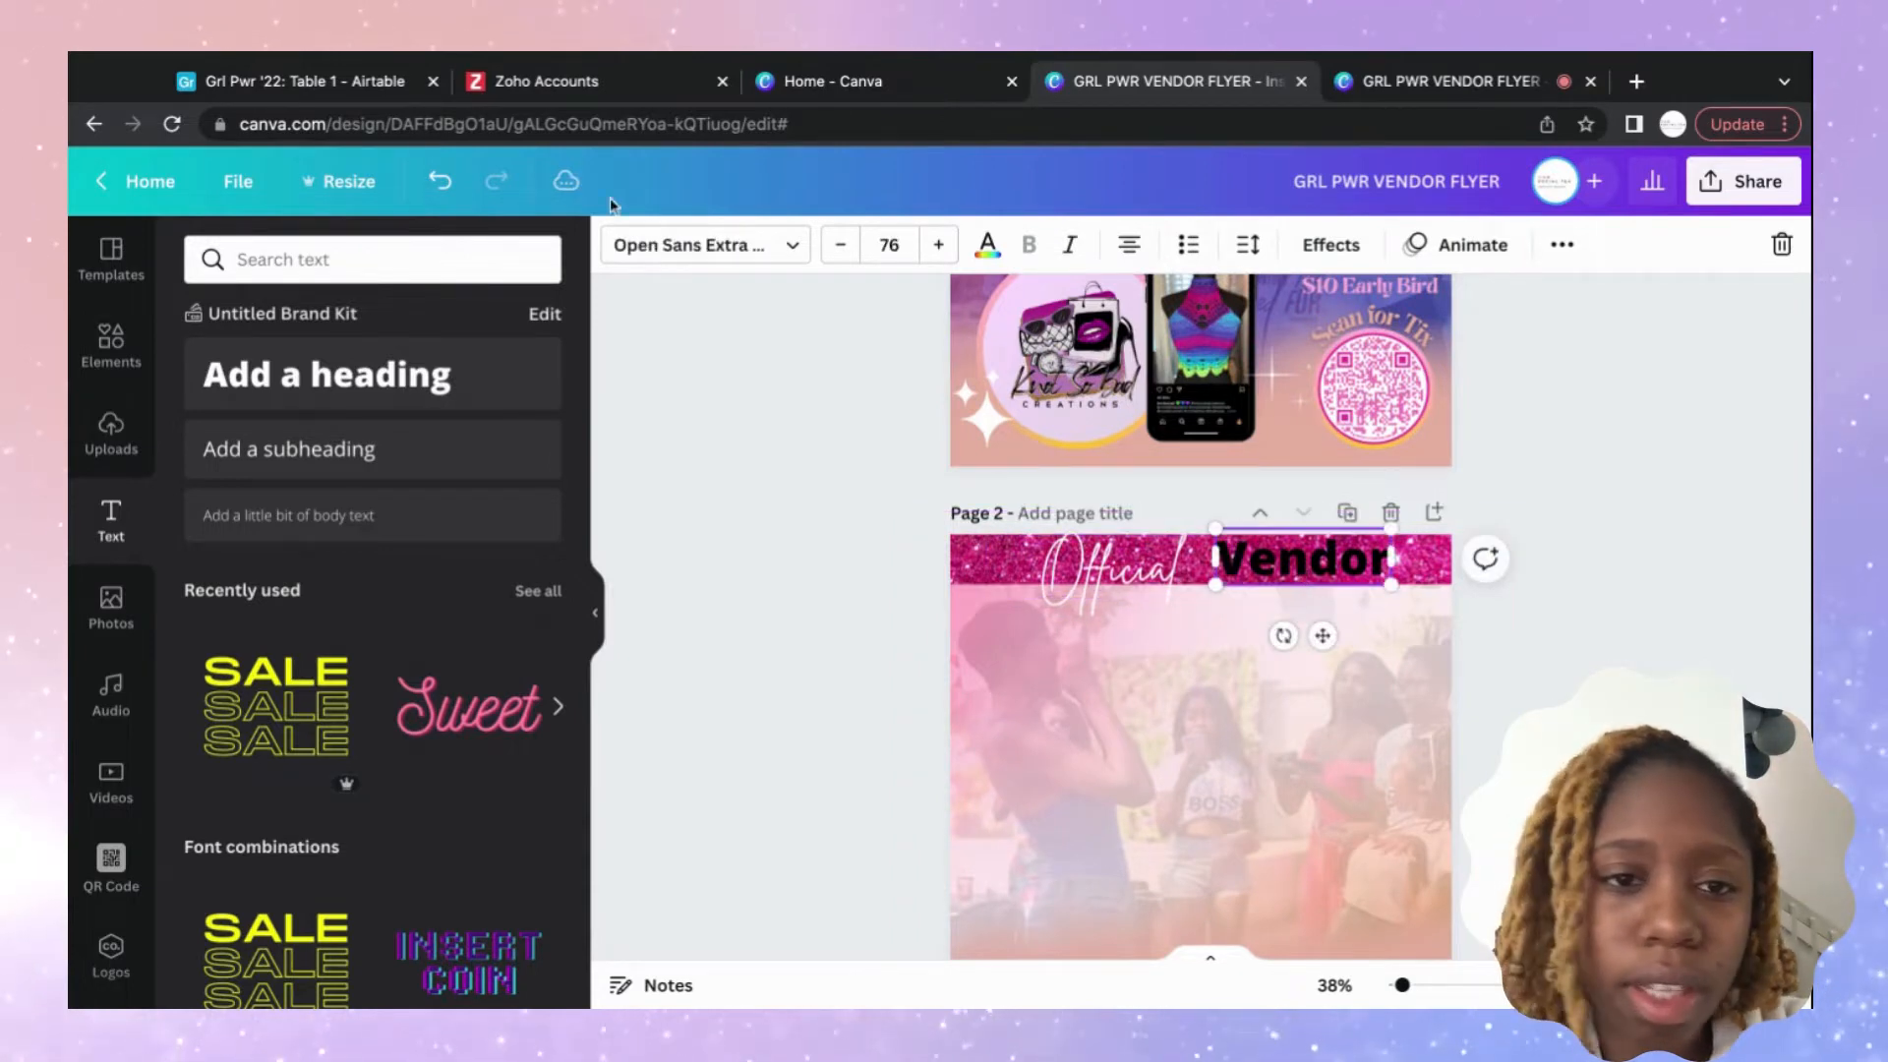
left_click(639, 244)
left_click(343, 316)
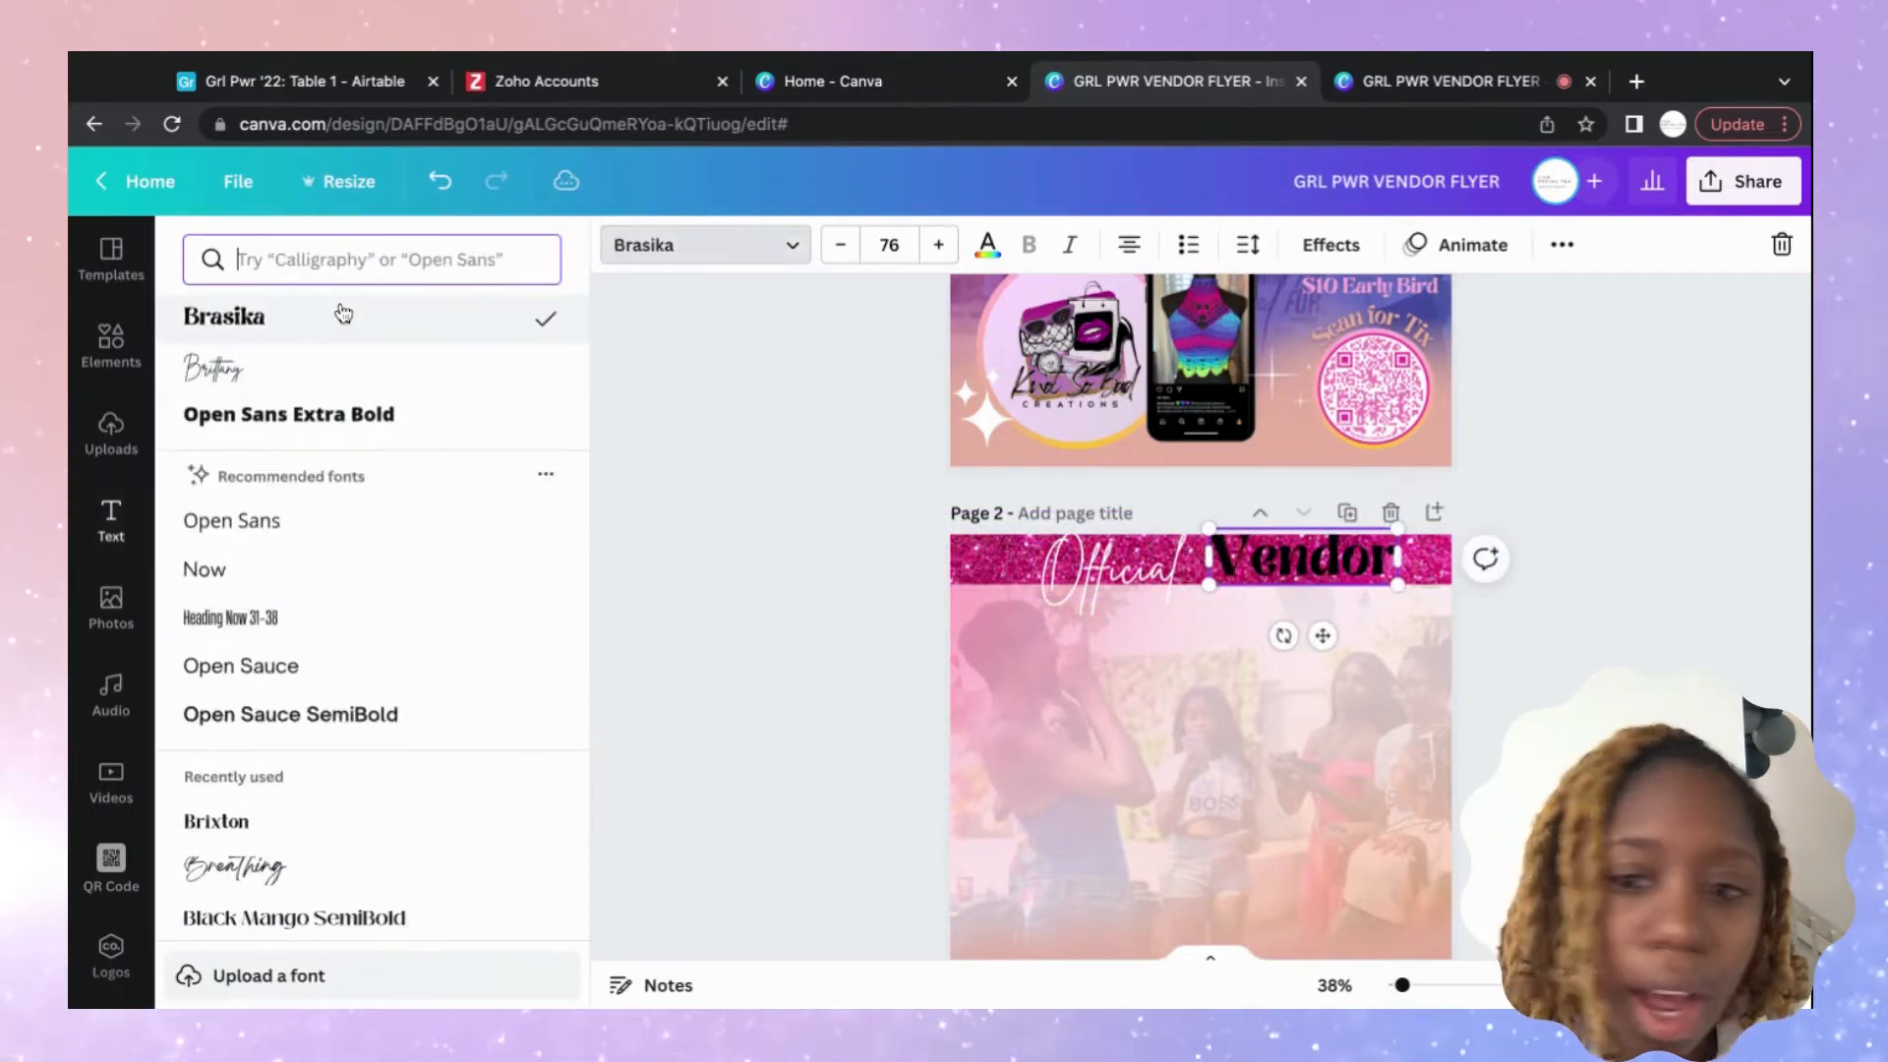
left_click(1409, 566)
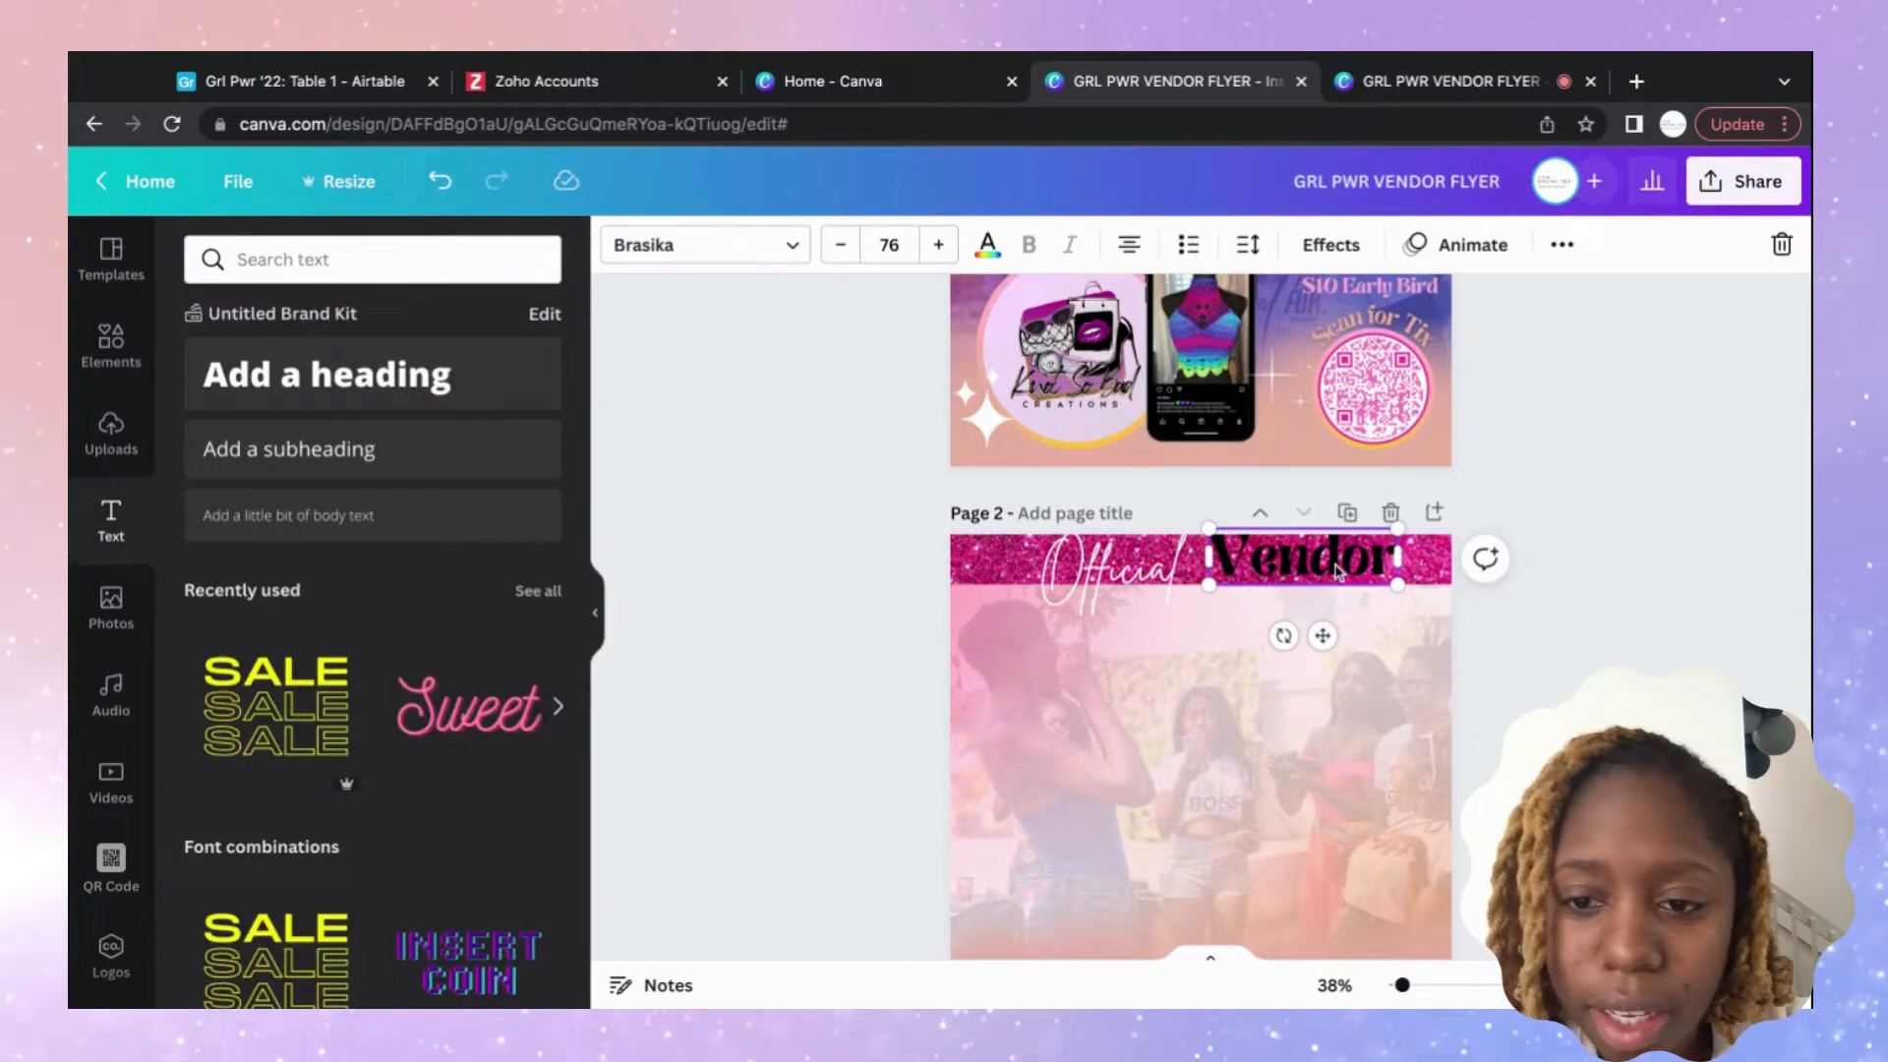
mouse_move(1338, 572)
left_mouse_down()
mouse_move(1318, 580)
mouse_move(1340, 571)
left_mouse_up()
left_click(1757, 507)
scroll(1668, 520, "up", 3)
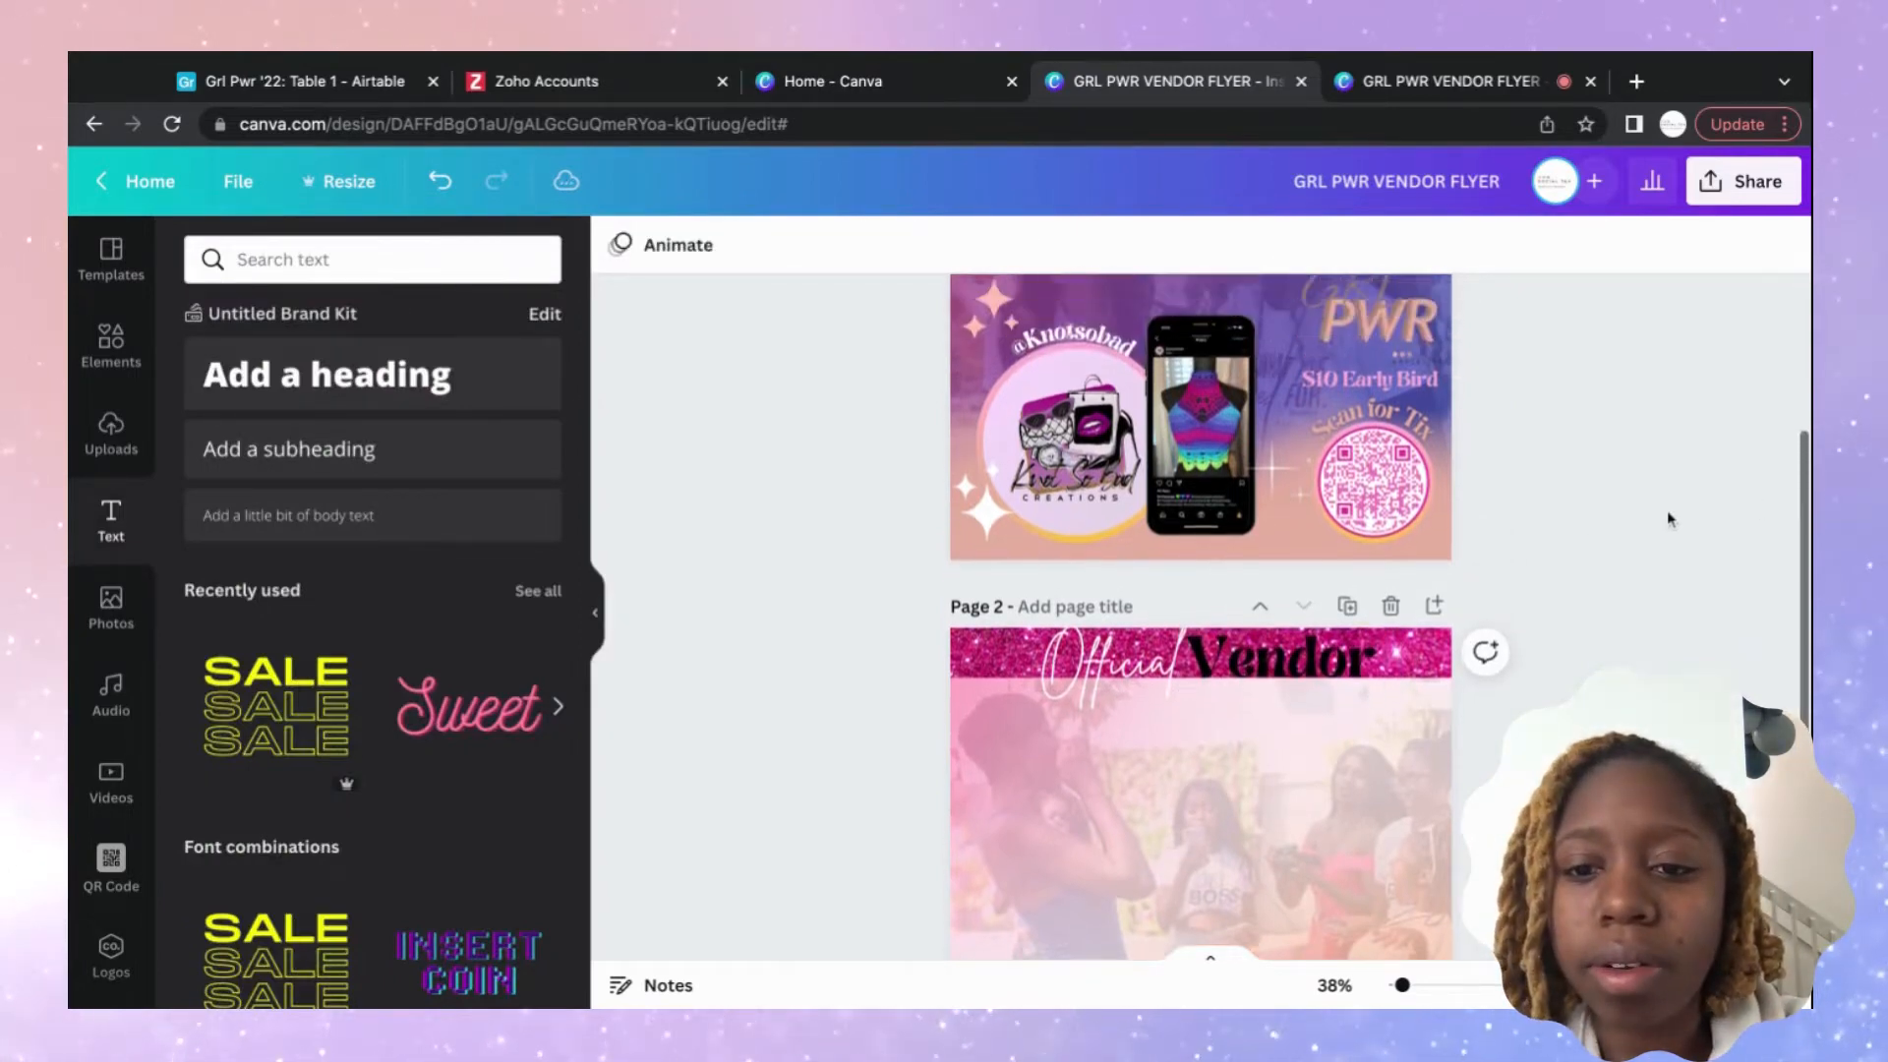
Nudge the "Official" script text slightly right so its last letter touches the "V" of "Vendor" on the glitter band.
scroll(1669, 519, "down", 3)
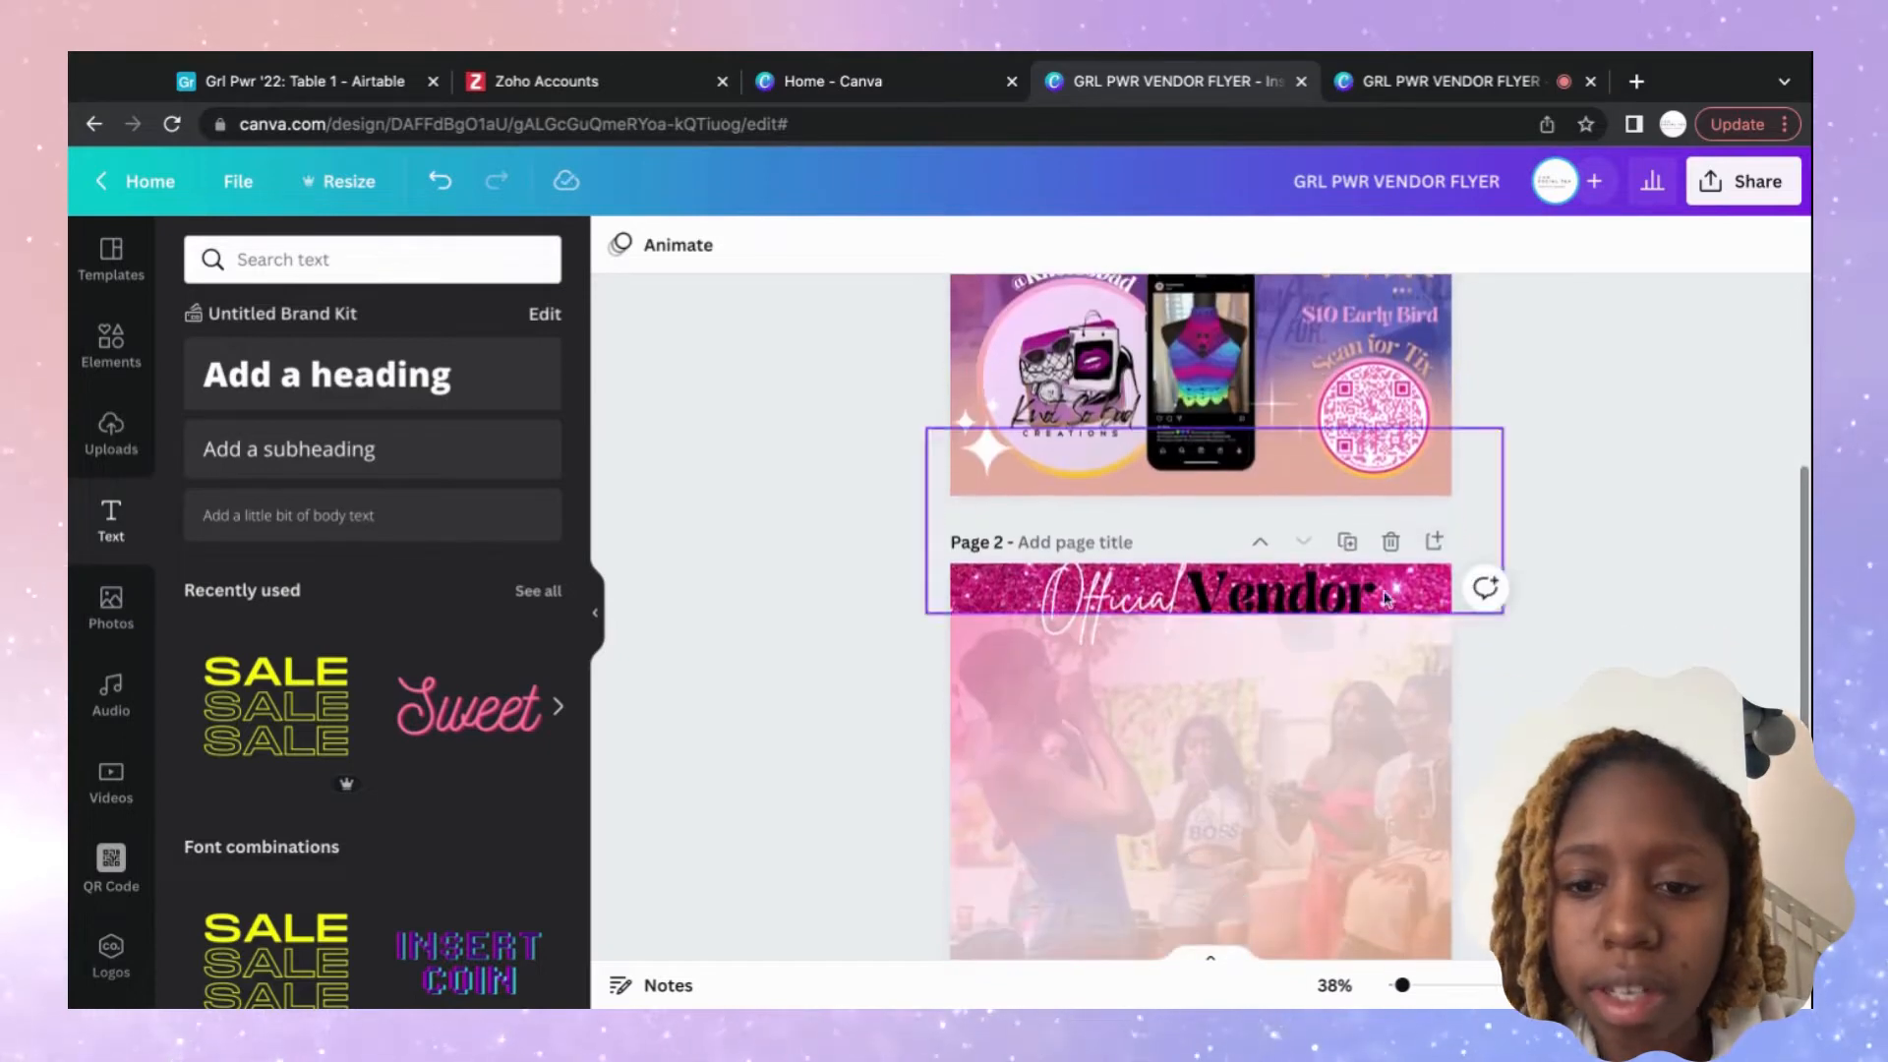
left_click(1320, 605)
left_click_drag(1320, 605, 1320, 605)
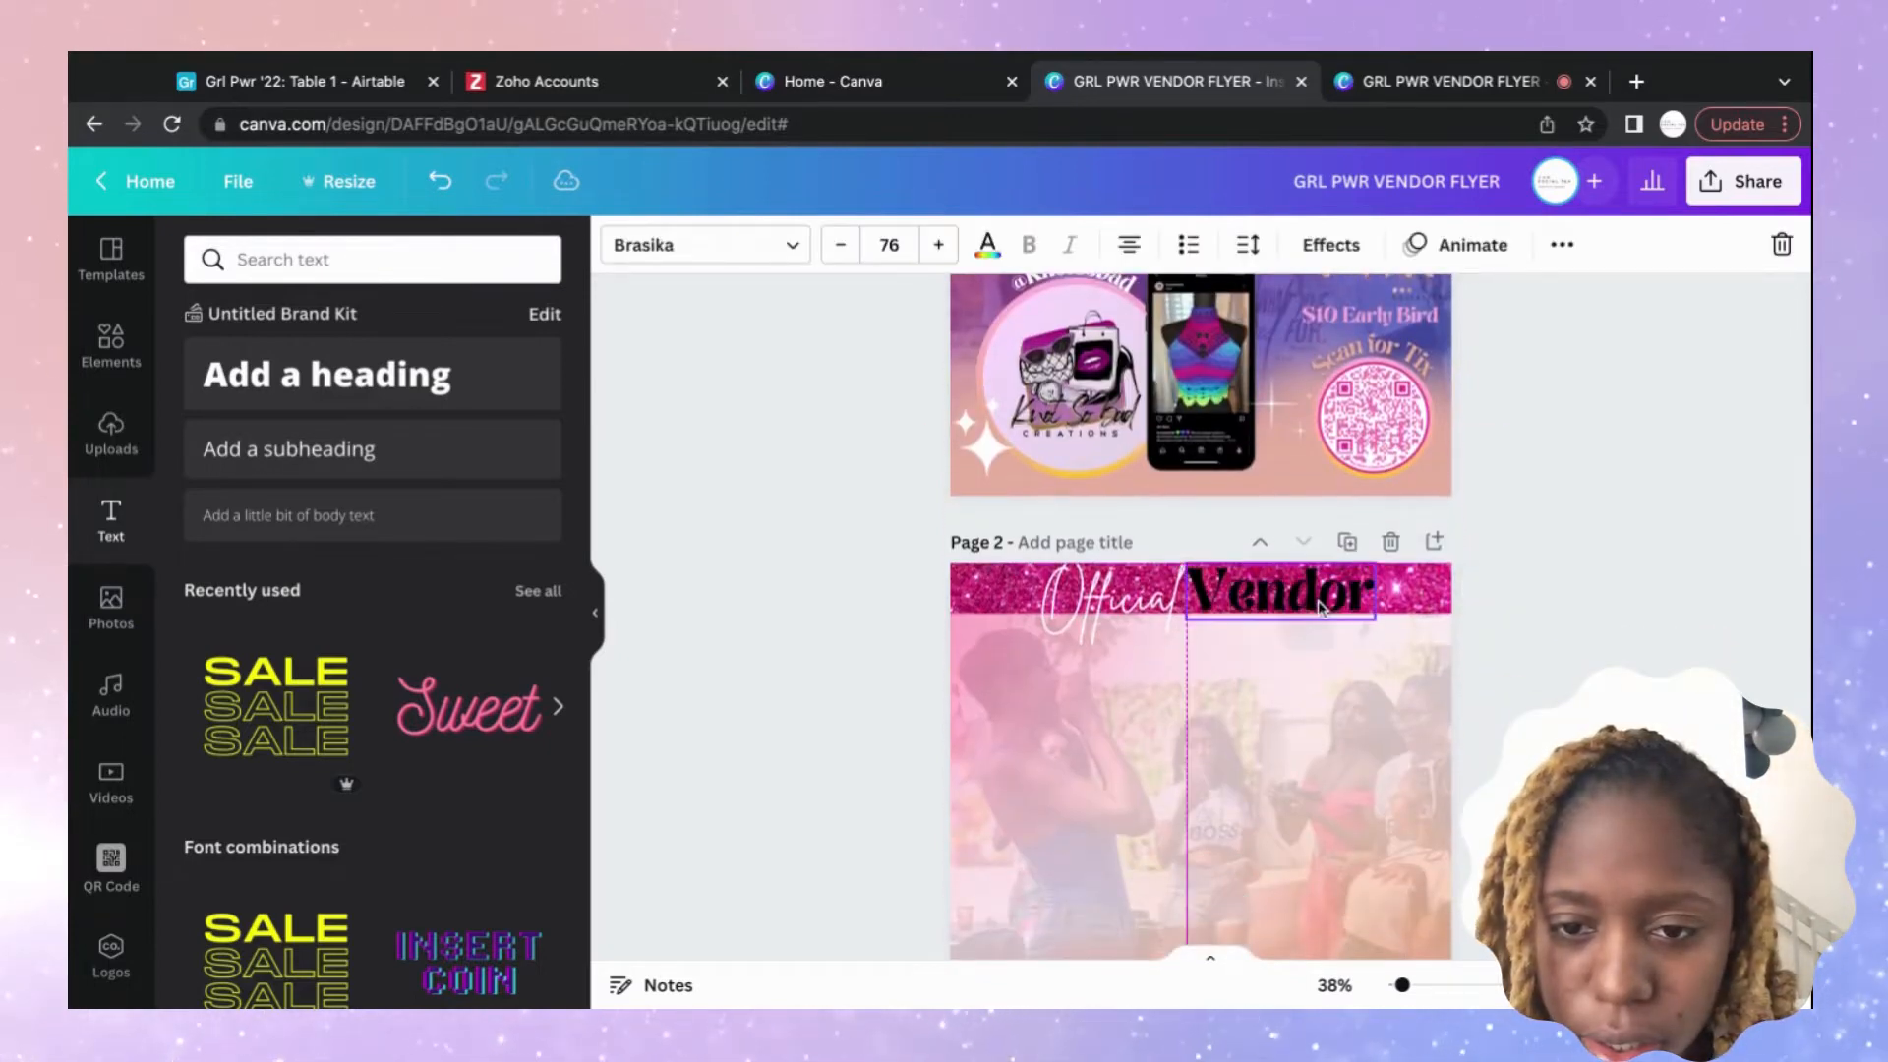
left_click(1705, 451)
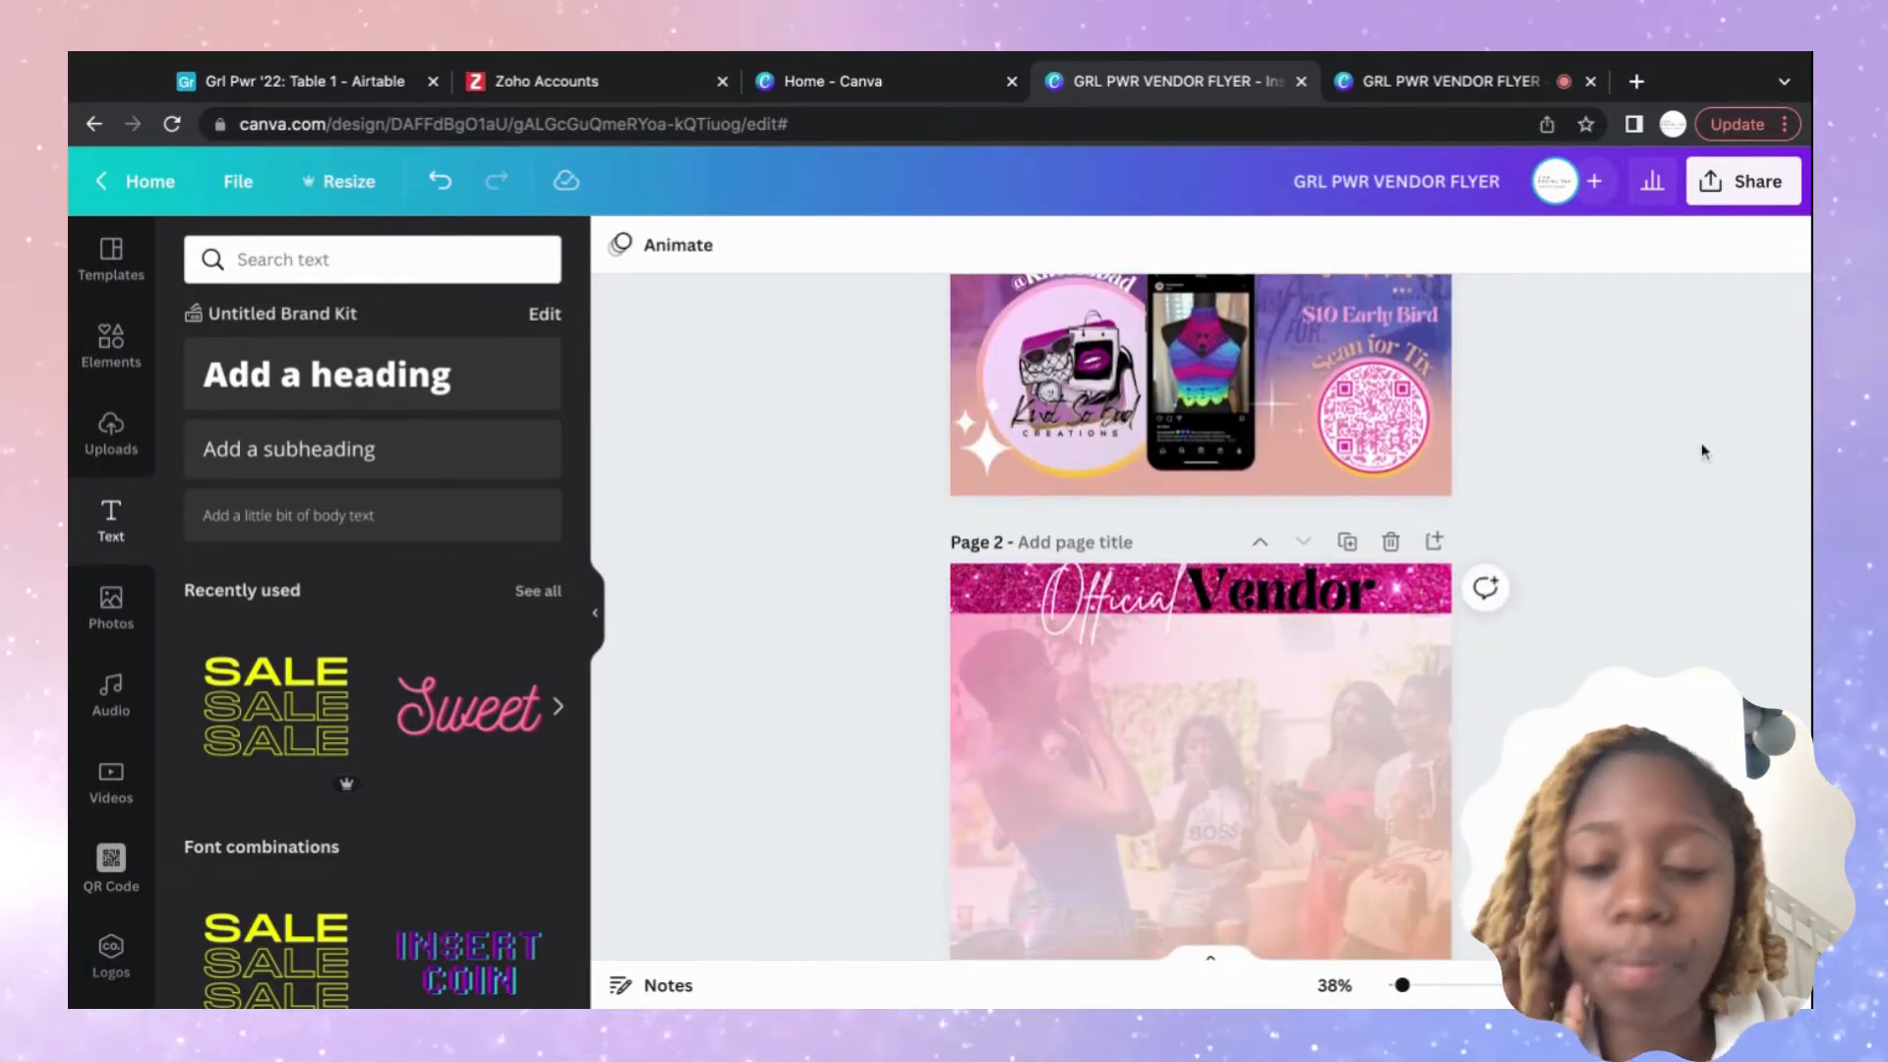
left_click_drag(1147, 583, 1151, 586)
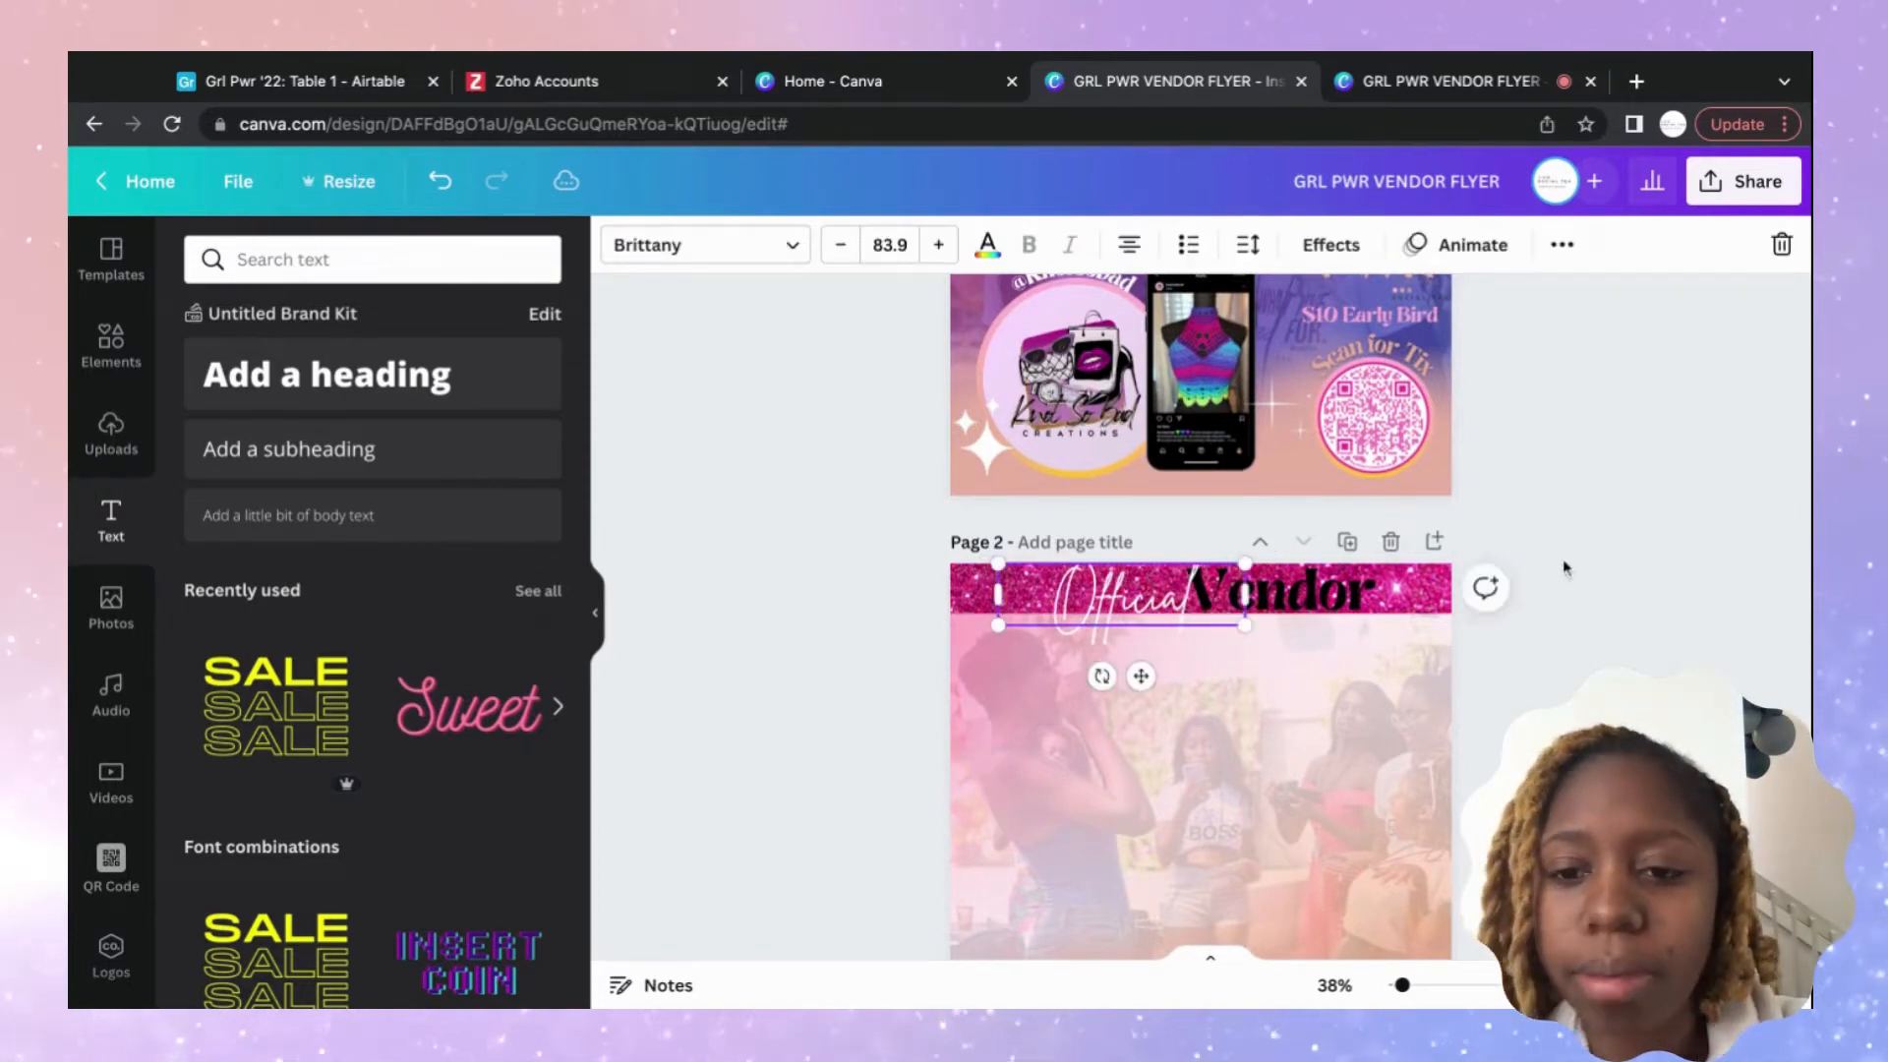
left_click(1601, 535)
Compare the page 2 layout with the finished vendor flyer on page 1.
scroll(1600, 534, "down", 1)
scroll(1600, 535, "down", 1)
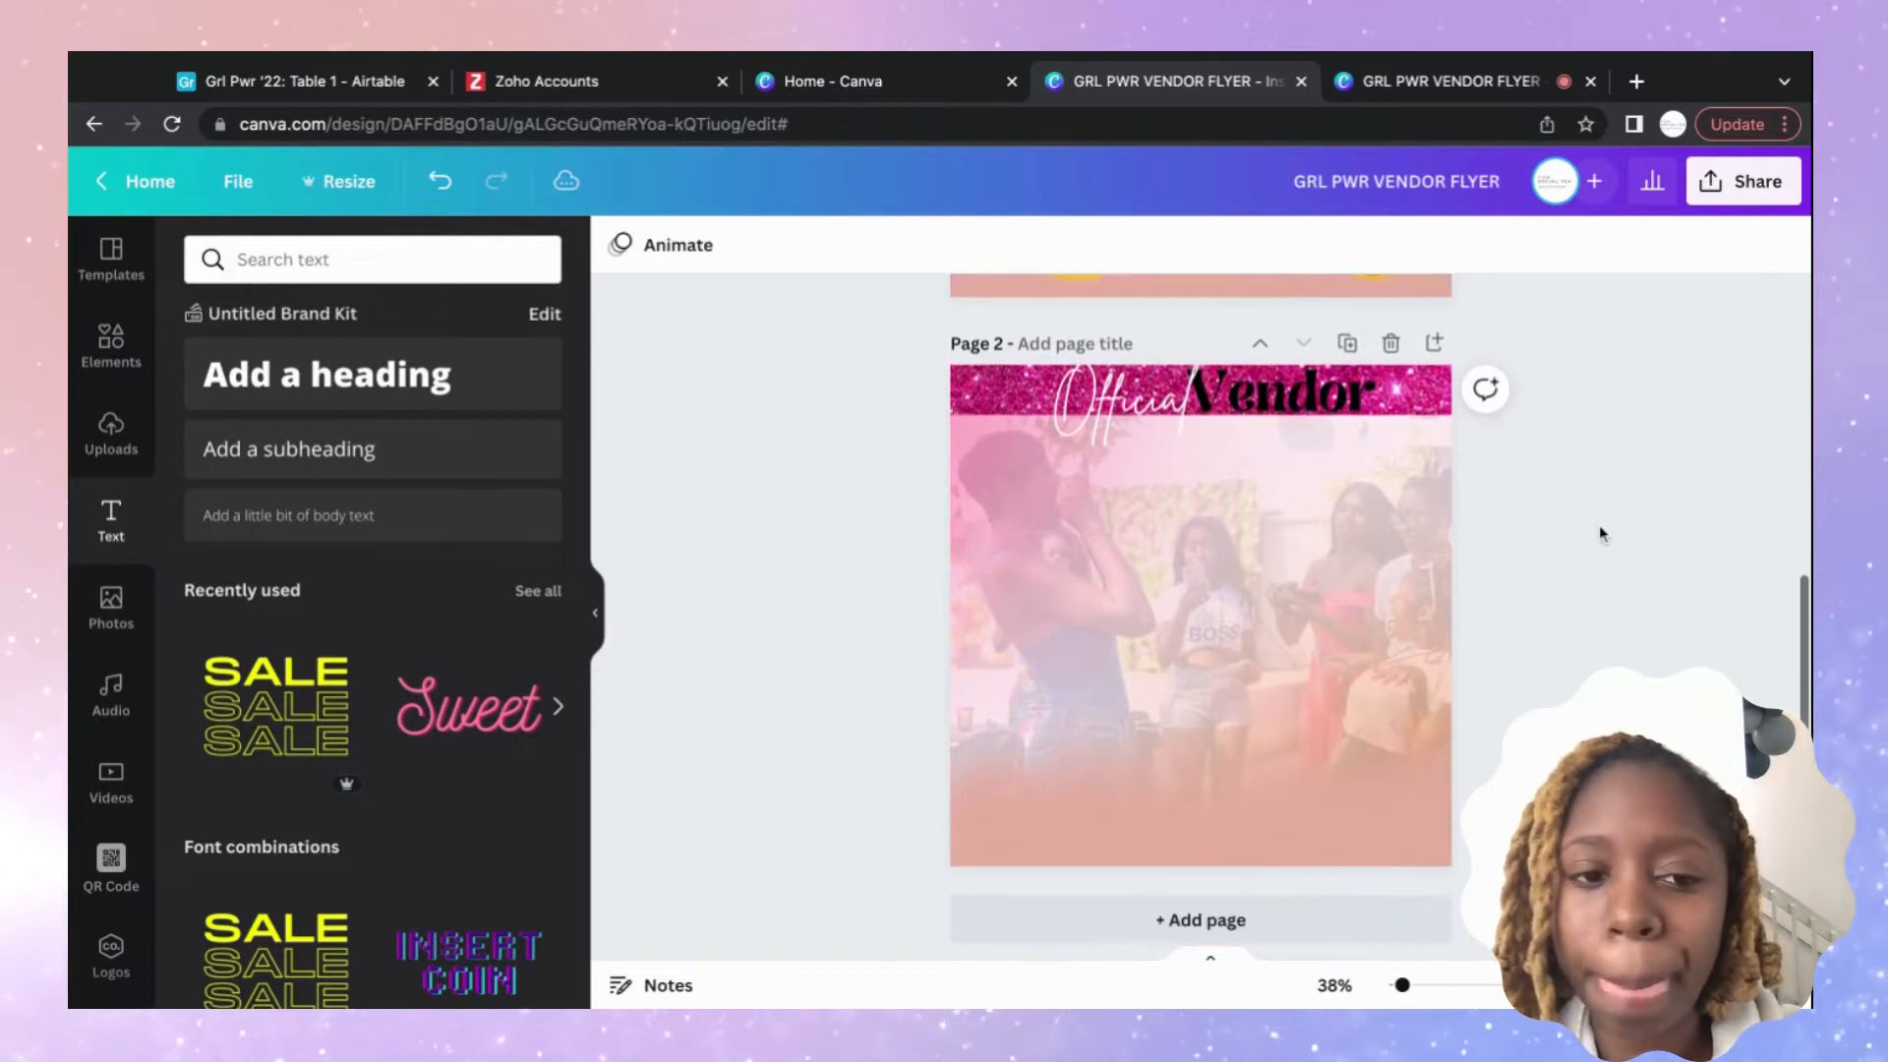
scroll(1600, 534, "up", 5)
scroll(1199, 617, "down", 4)
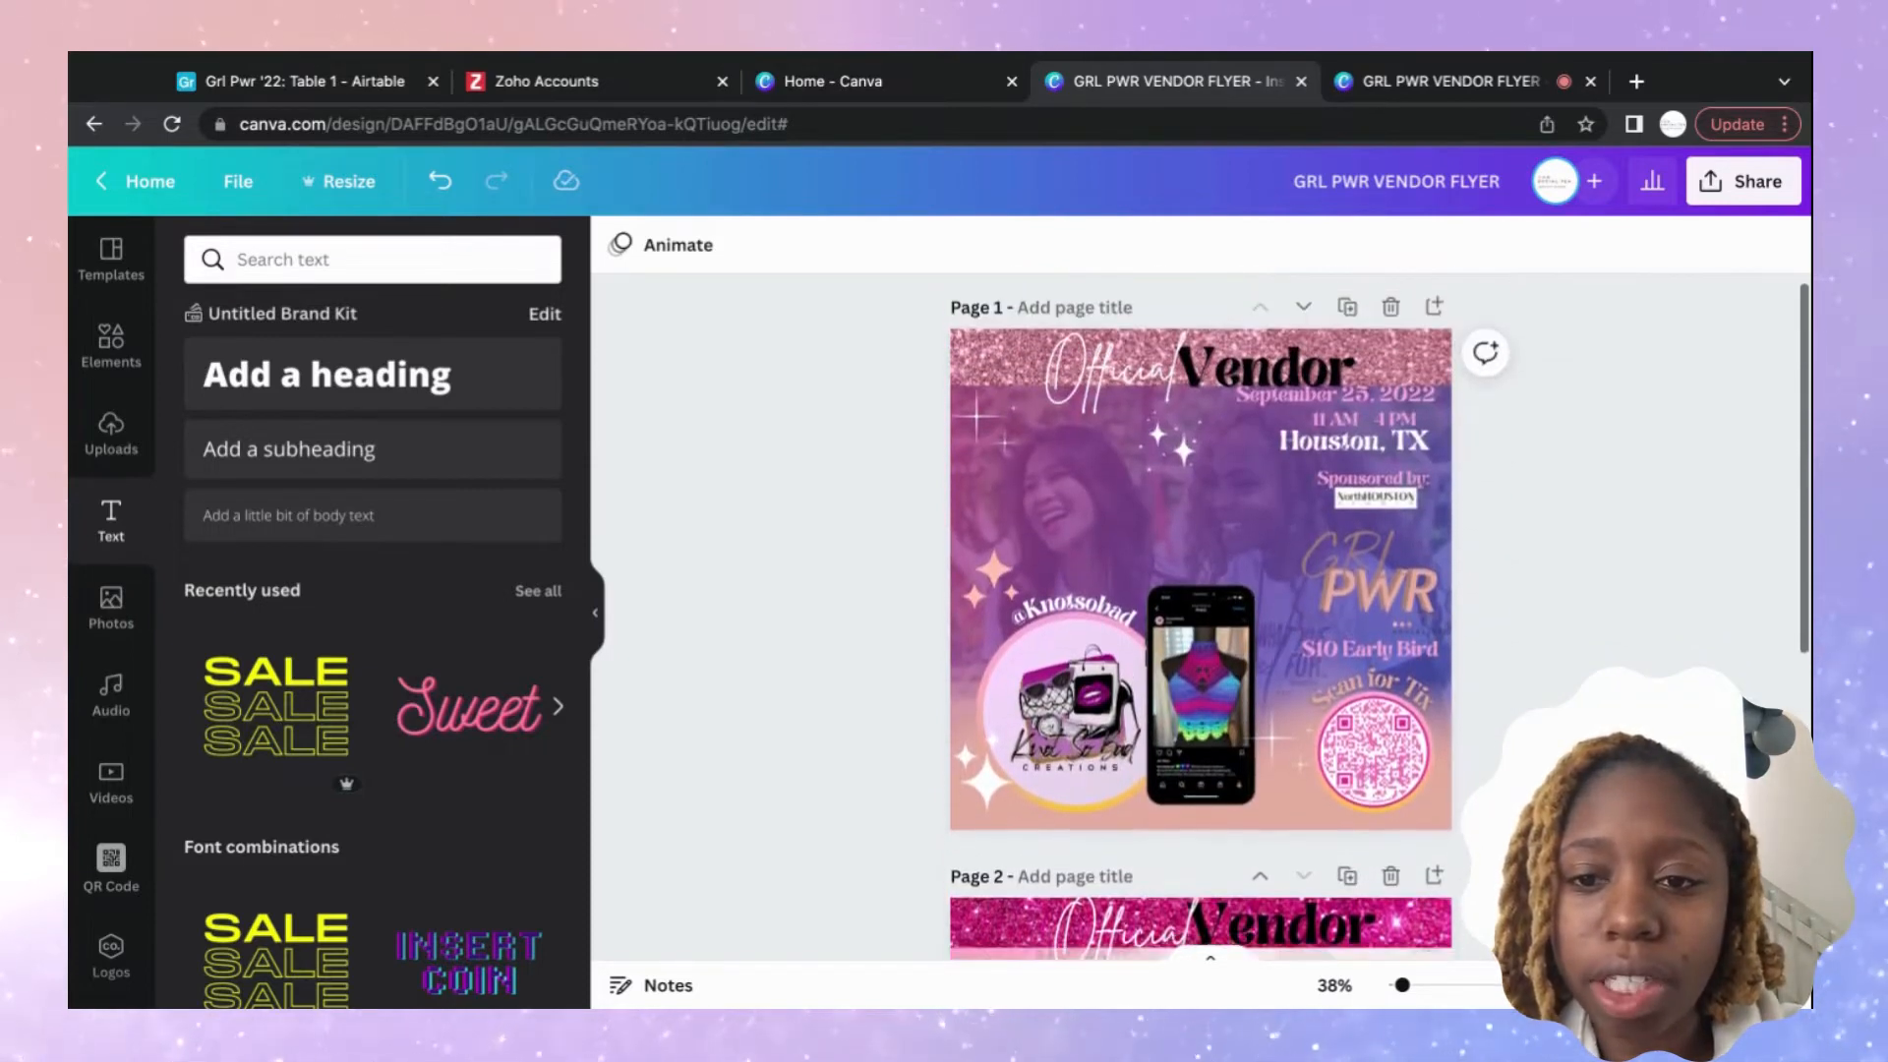
scroll(1200, 616, "up", 2)
scroll(1200, 617, "up", 2)
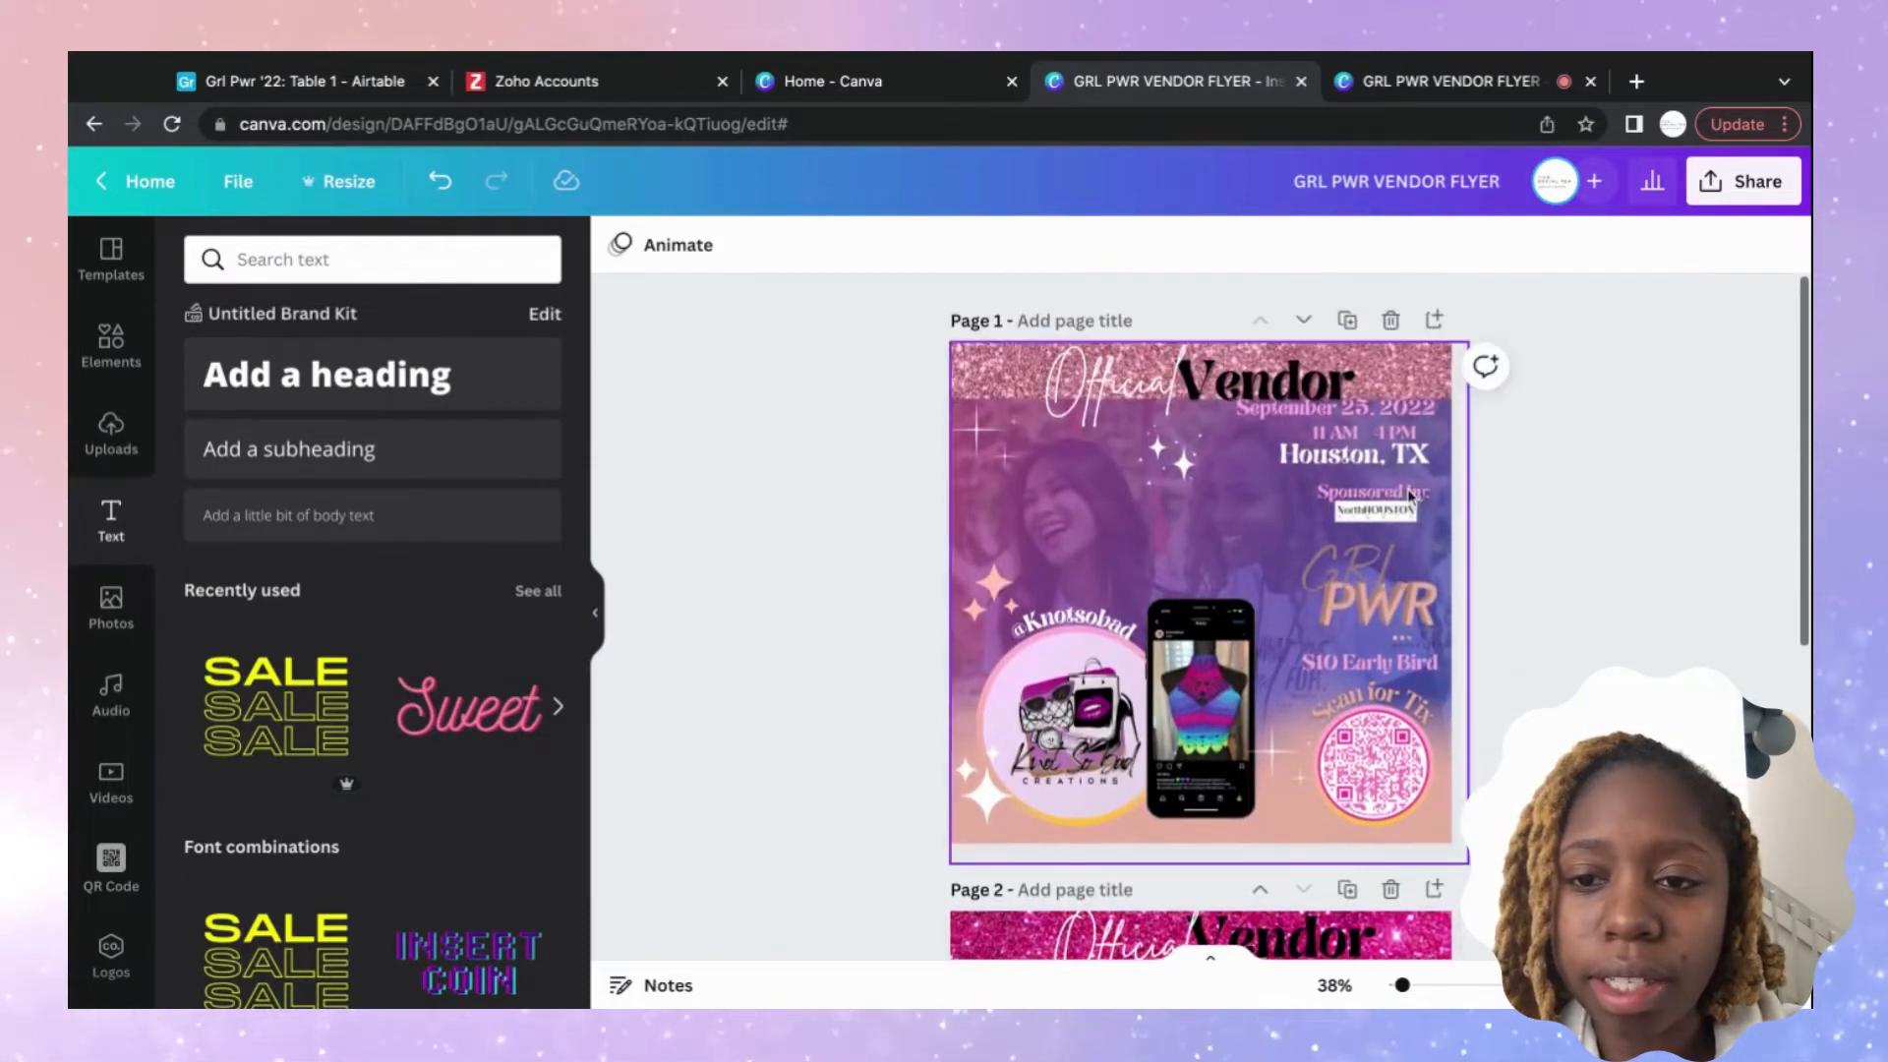
scroll(1412, 616, "down", 2)
scroll(1412, 616, "down", 4)
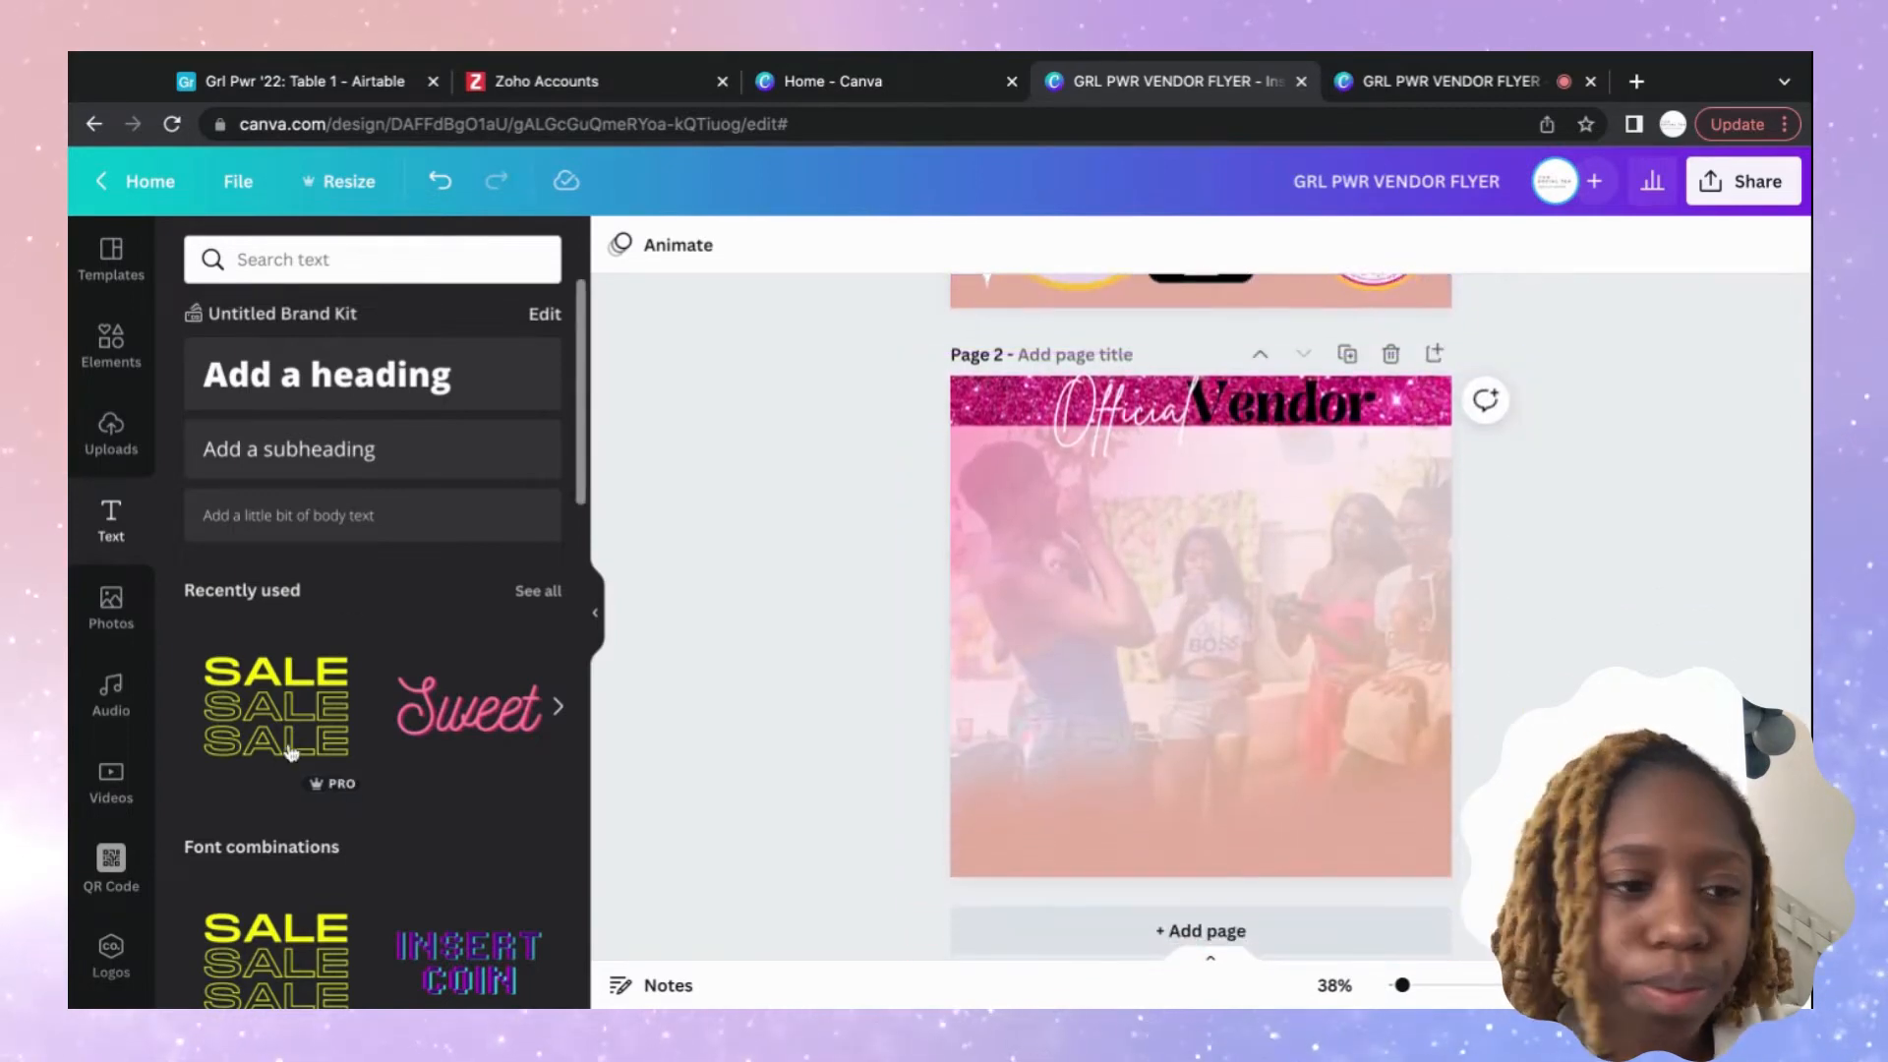
Search the elements for "gradient" and add the pink-to-yellow gradient circle to page 2.
left_click(109, 344)
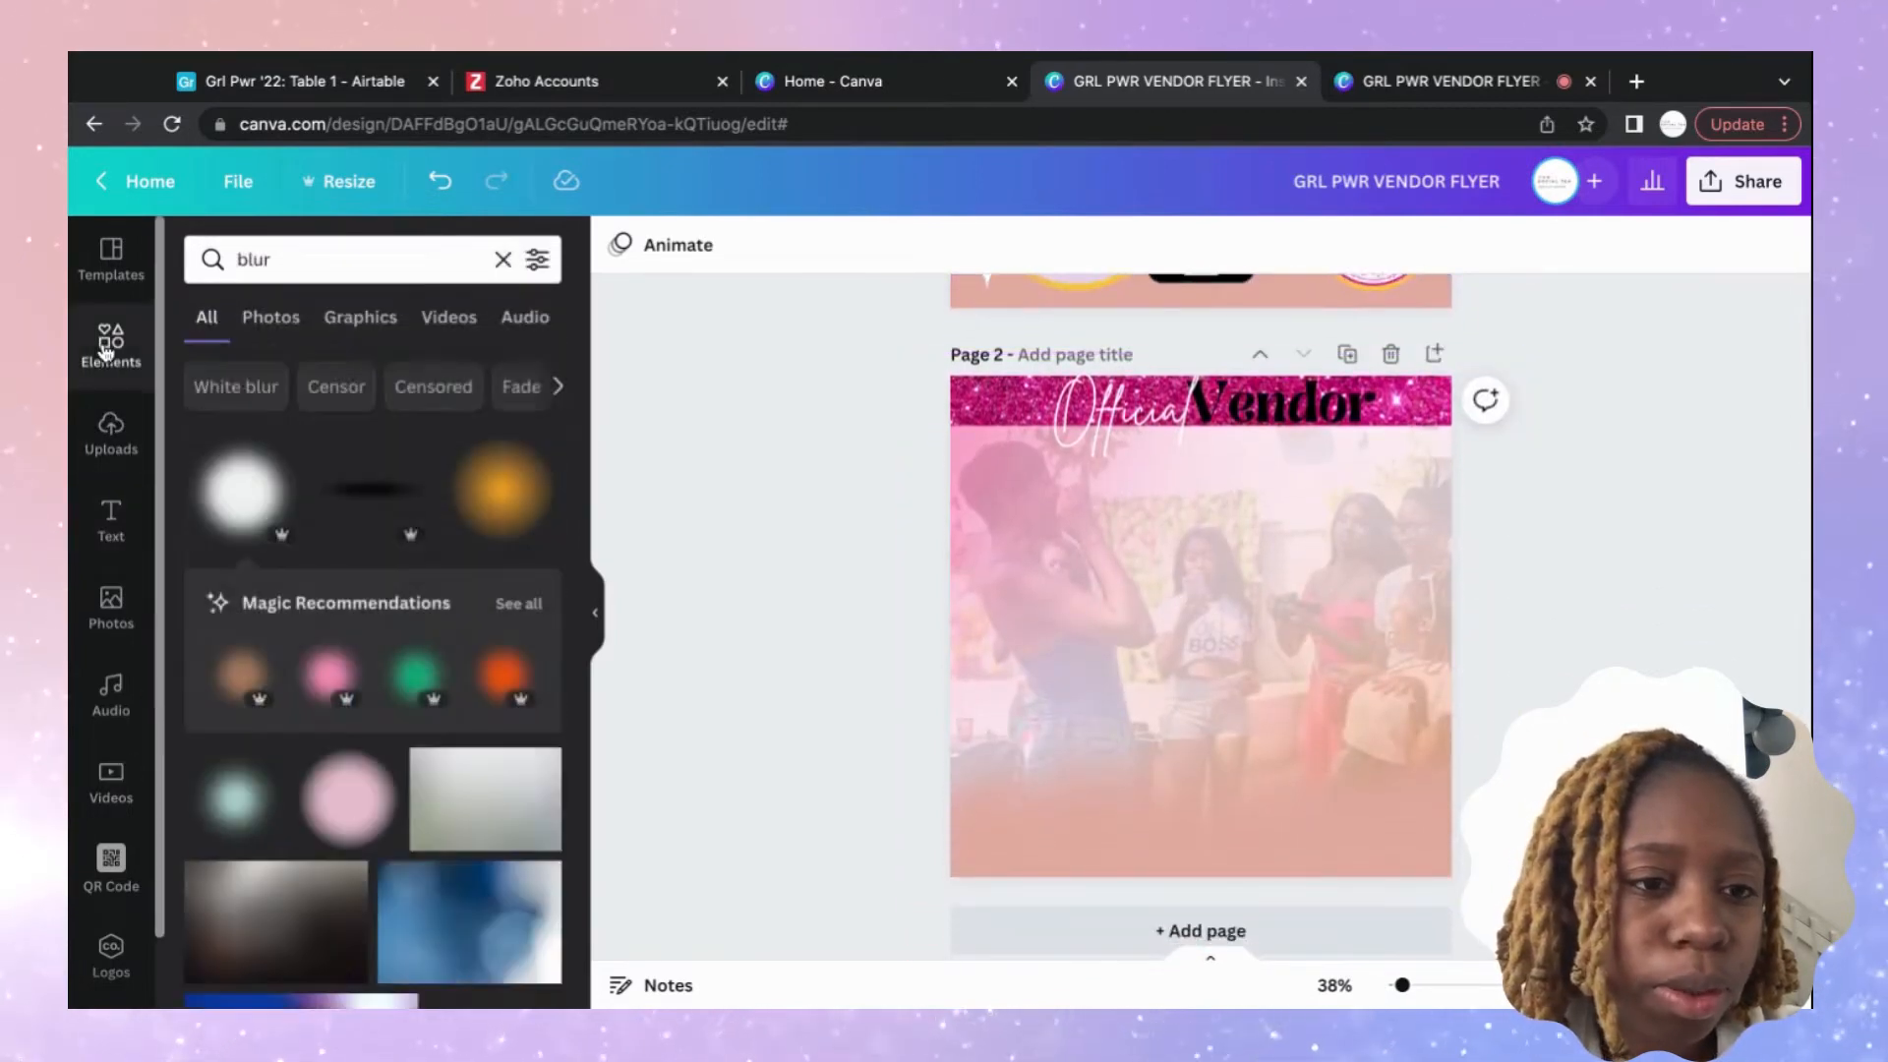
scroll(371, 605, "down", 5)
scroll(369, 605, "down", 2)
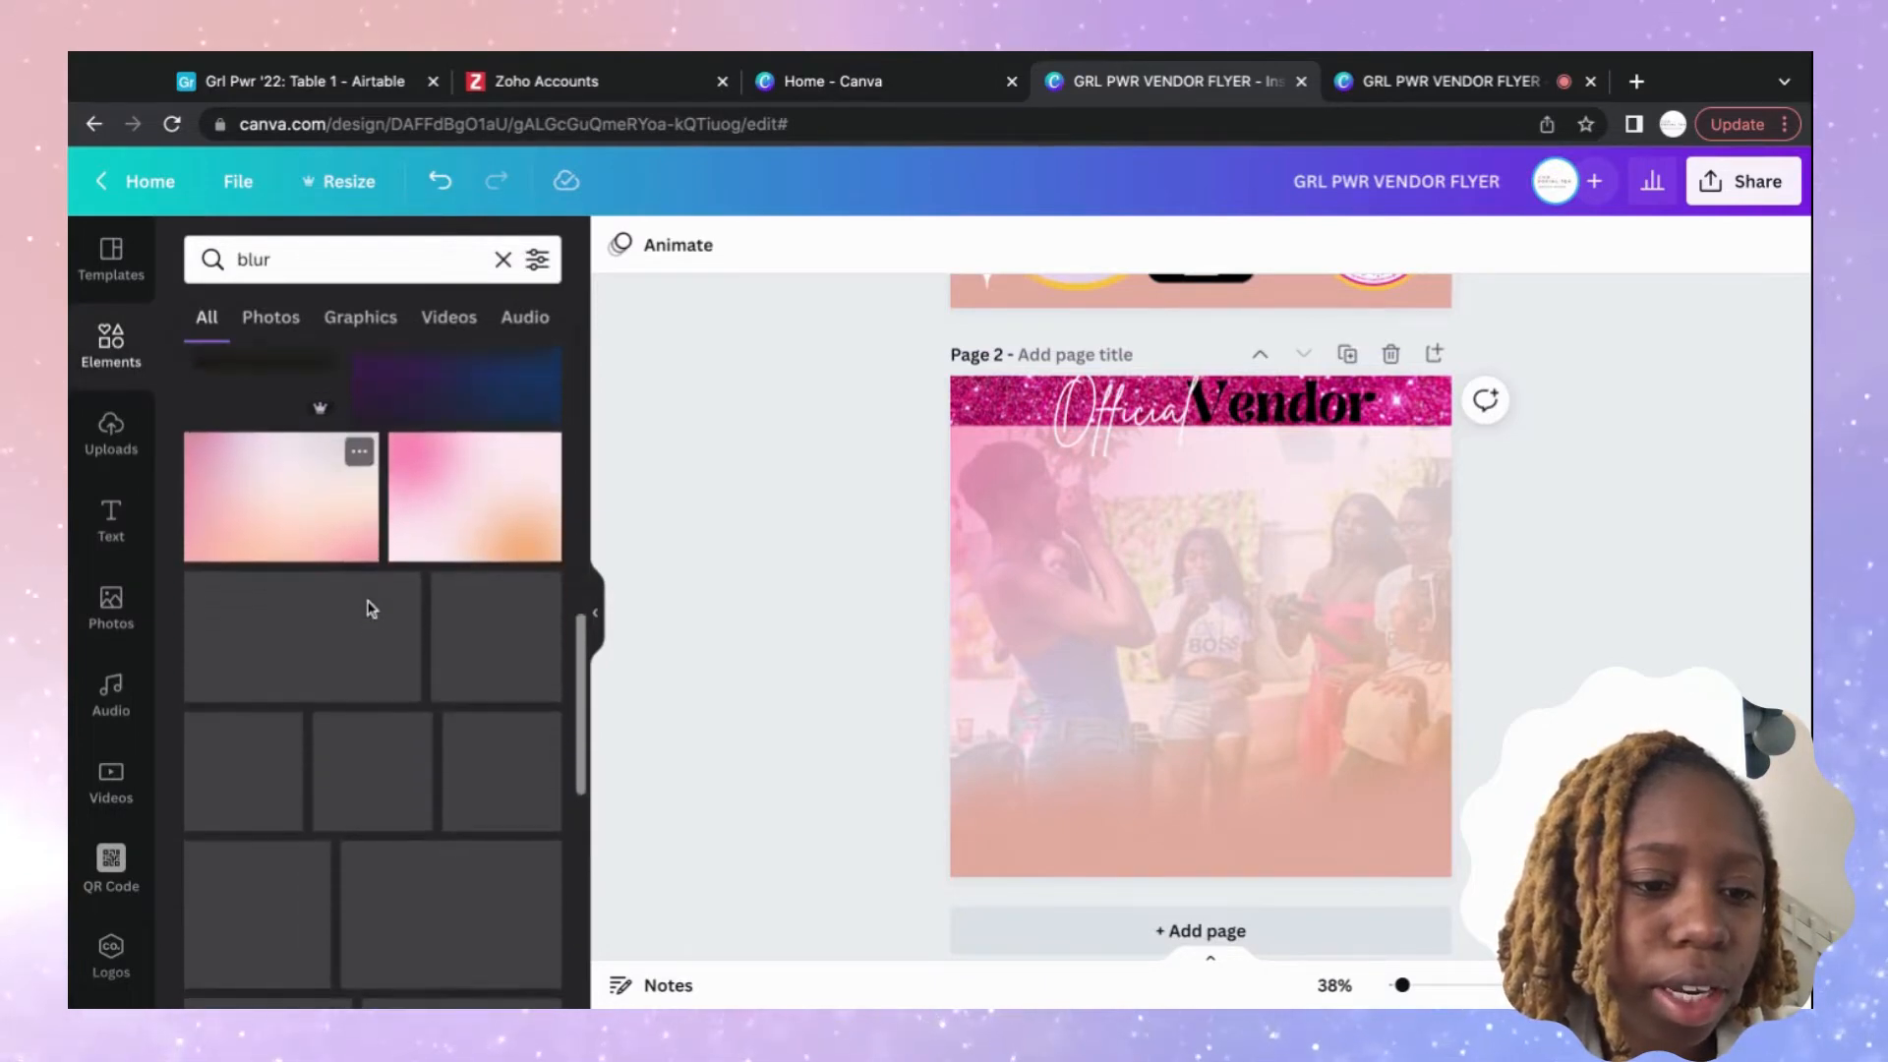
scroll(366, 603, "up", 7)
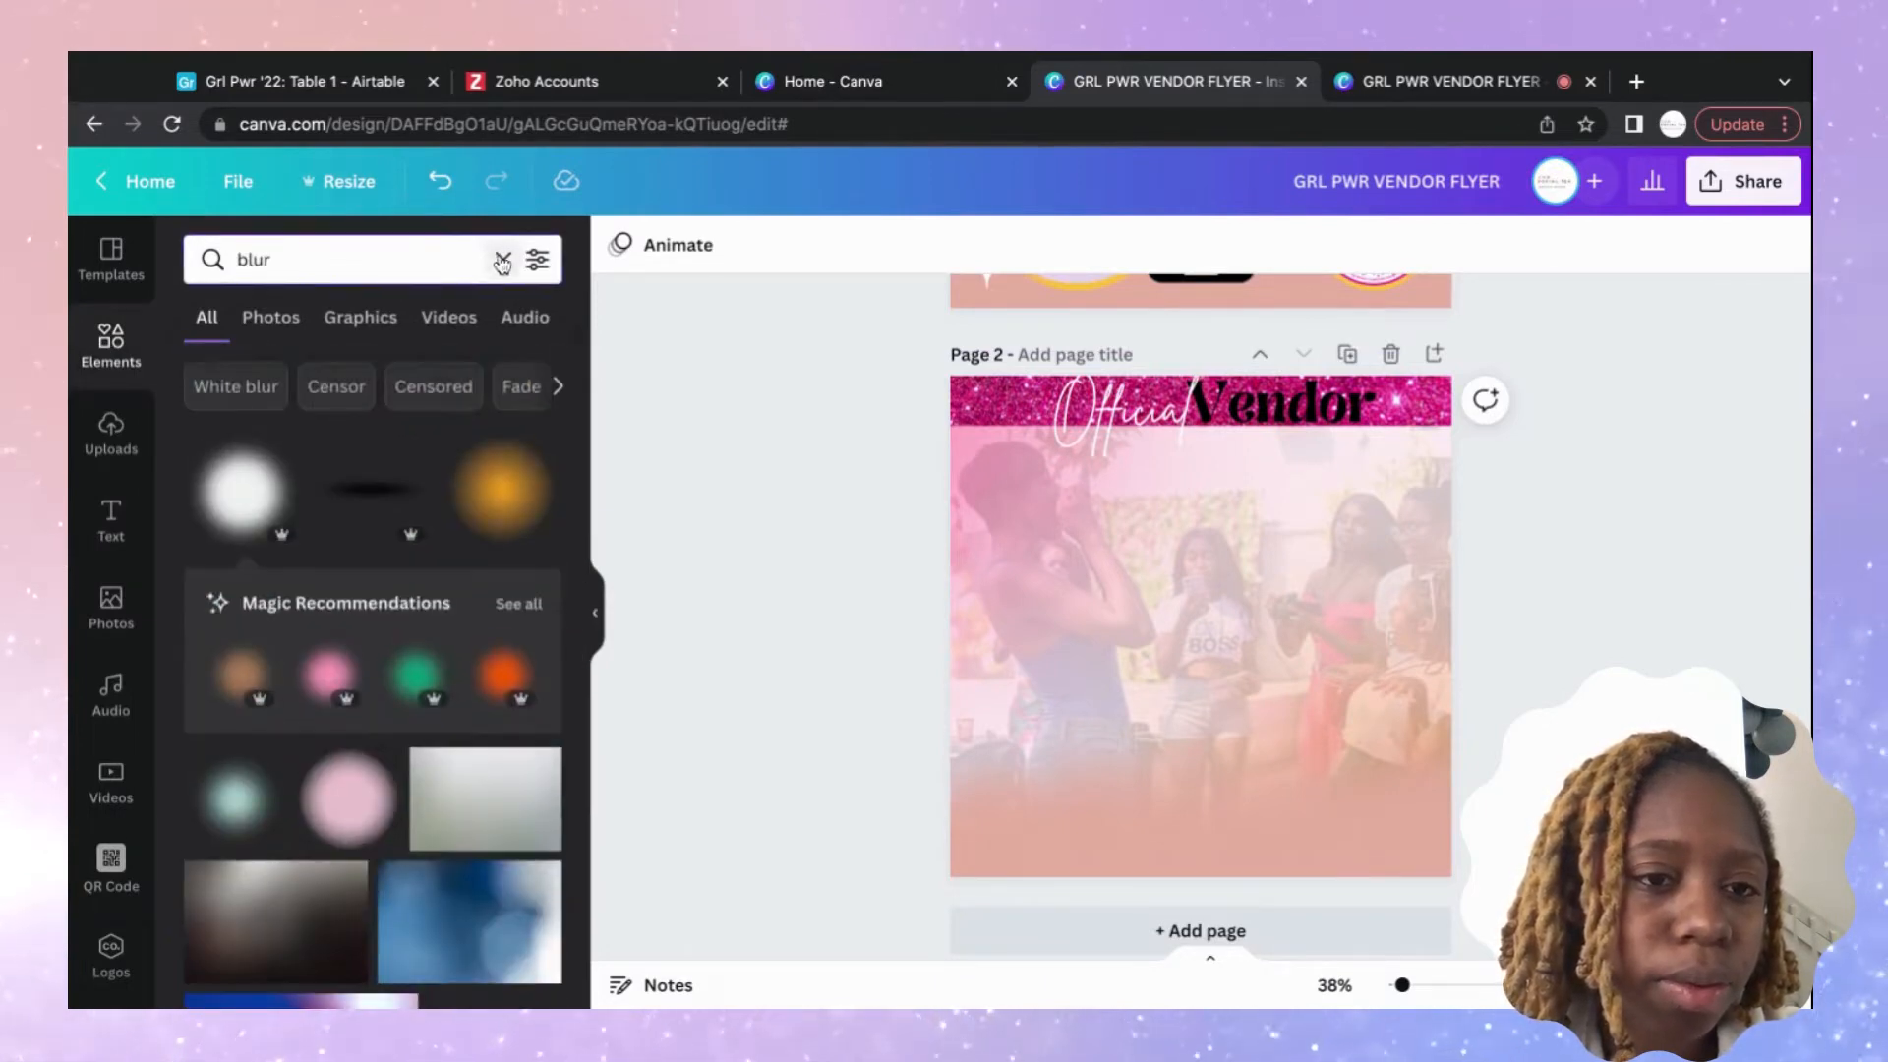
left_click(501, 262)
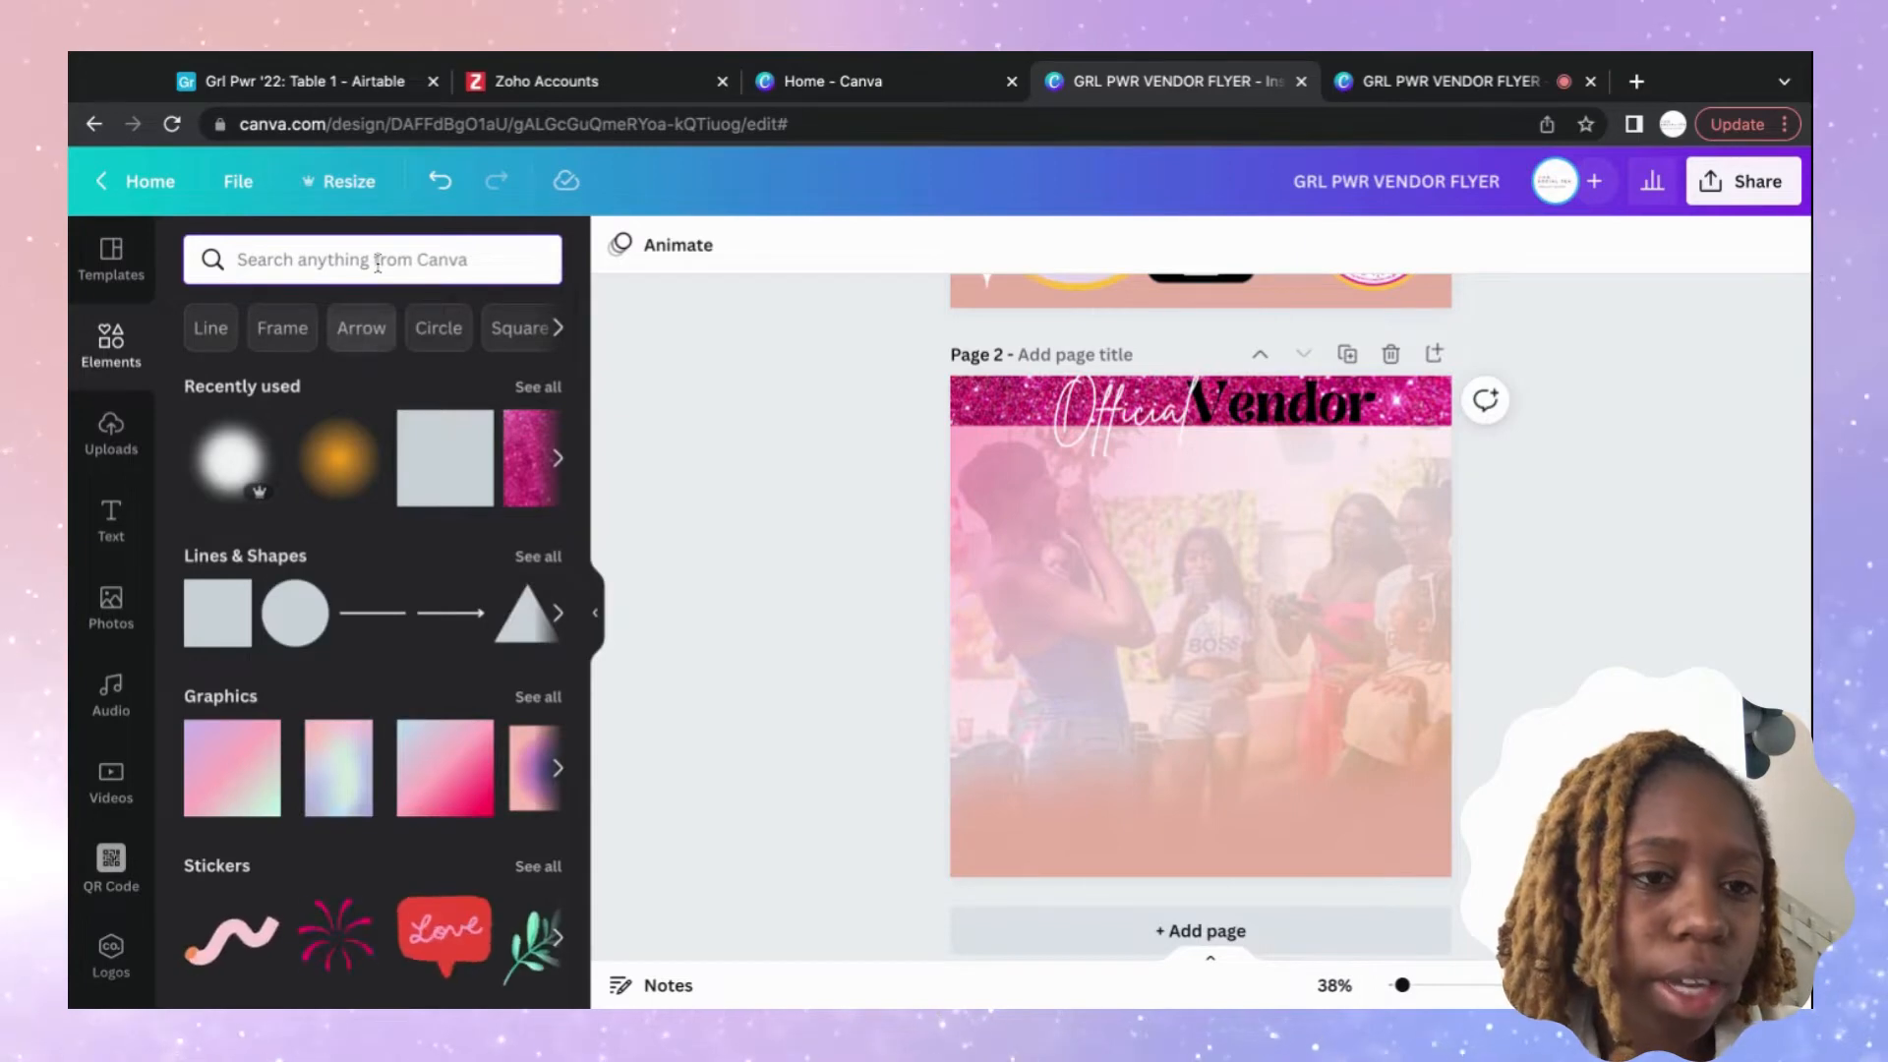
type("gra")
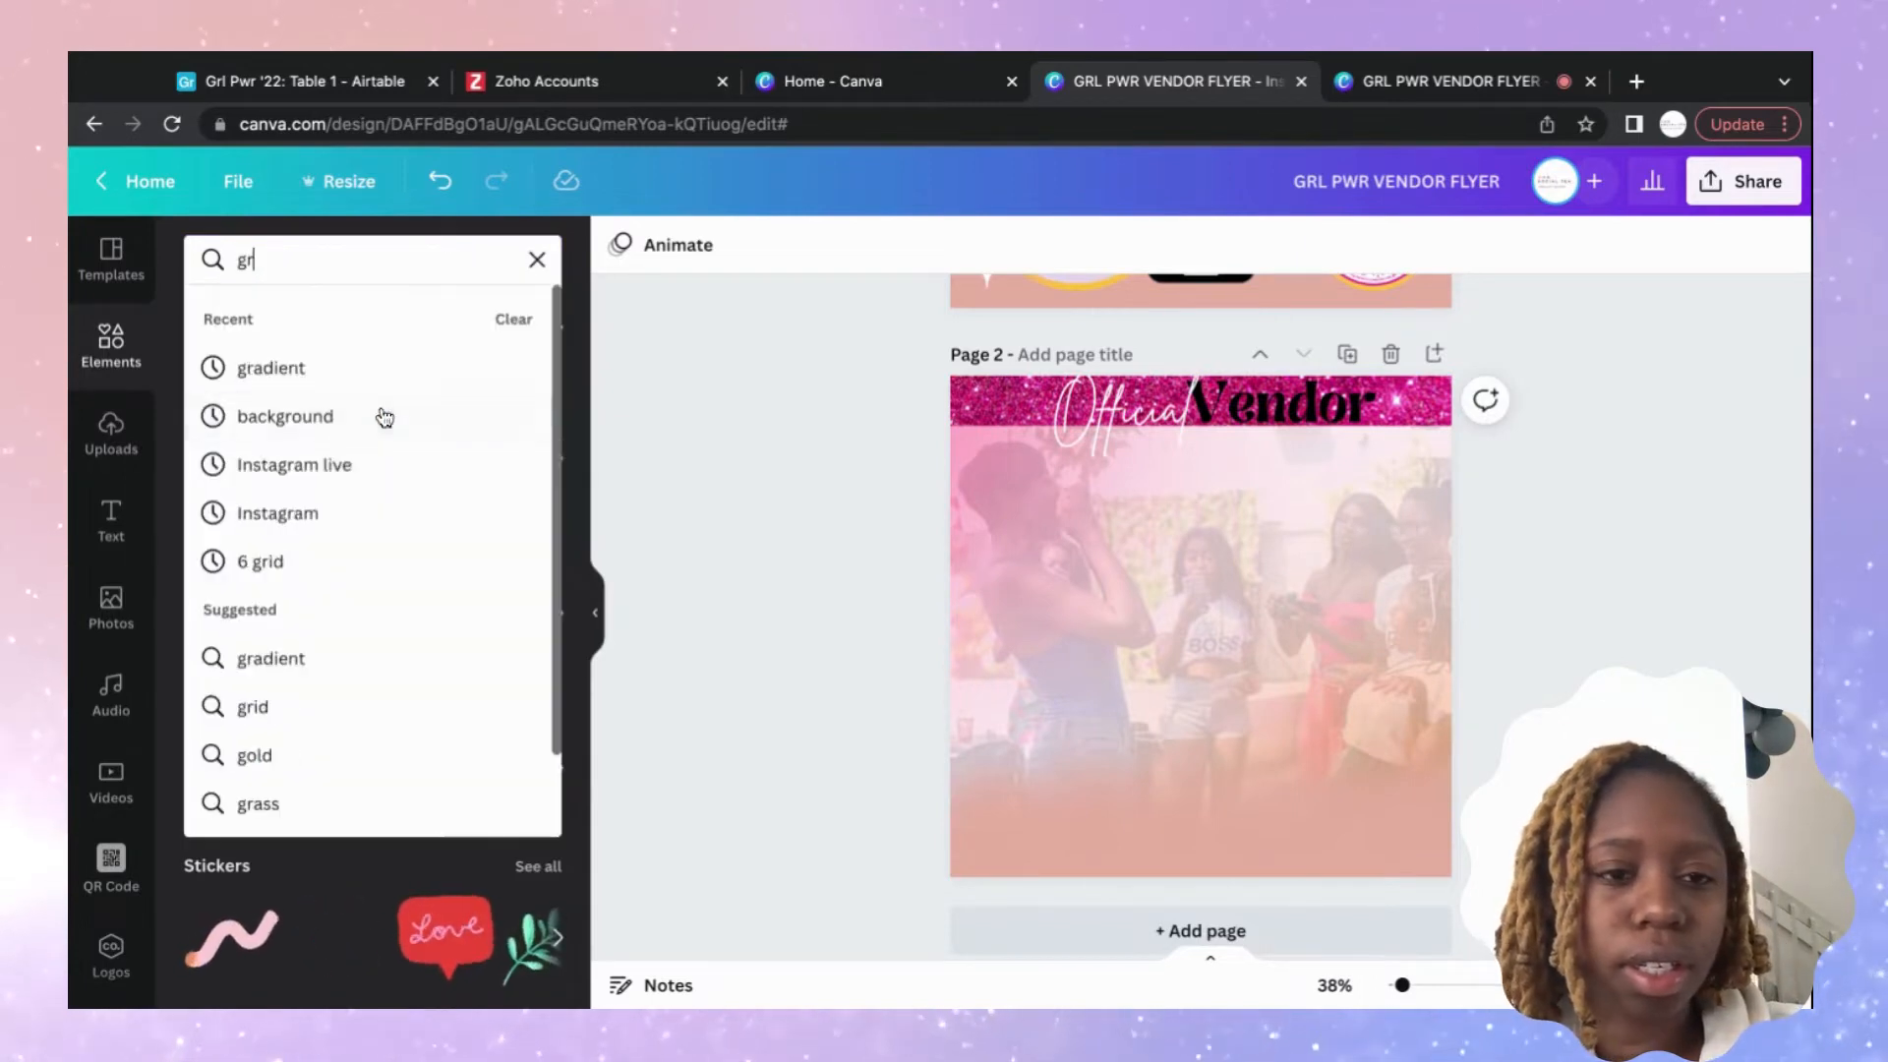
left_click(302, 389)
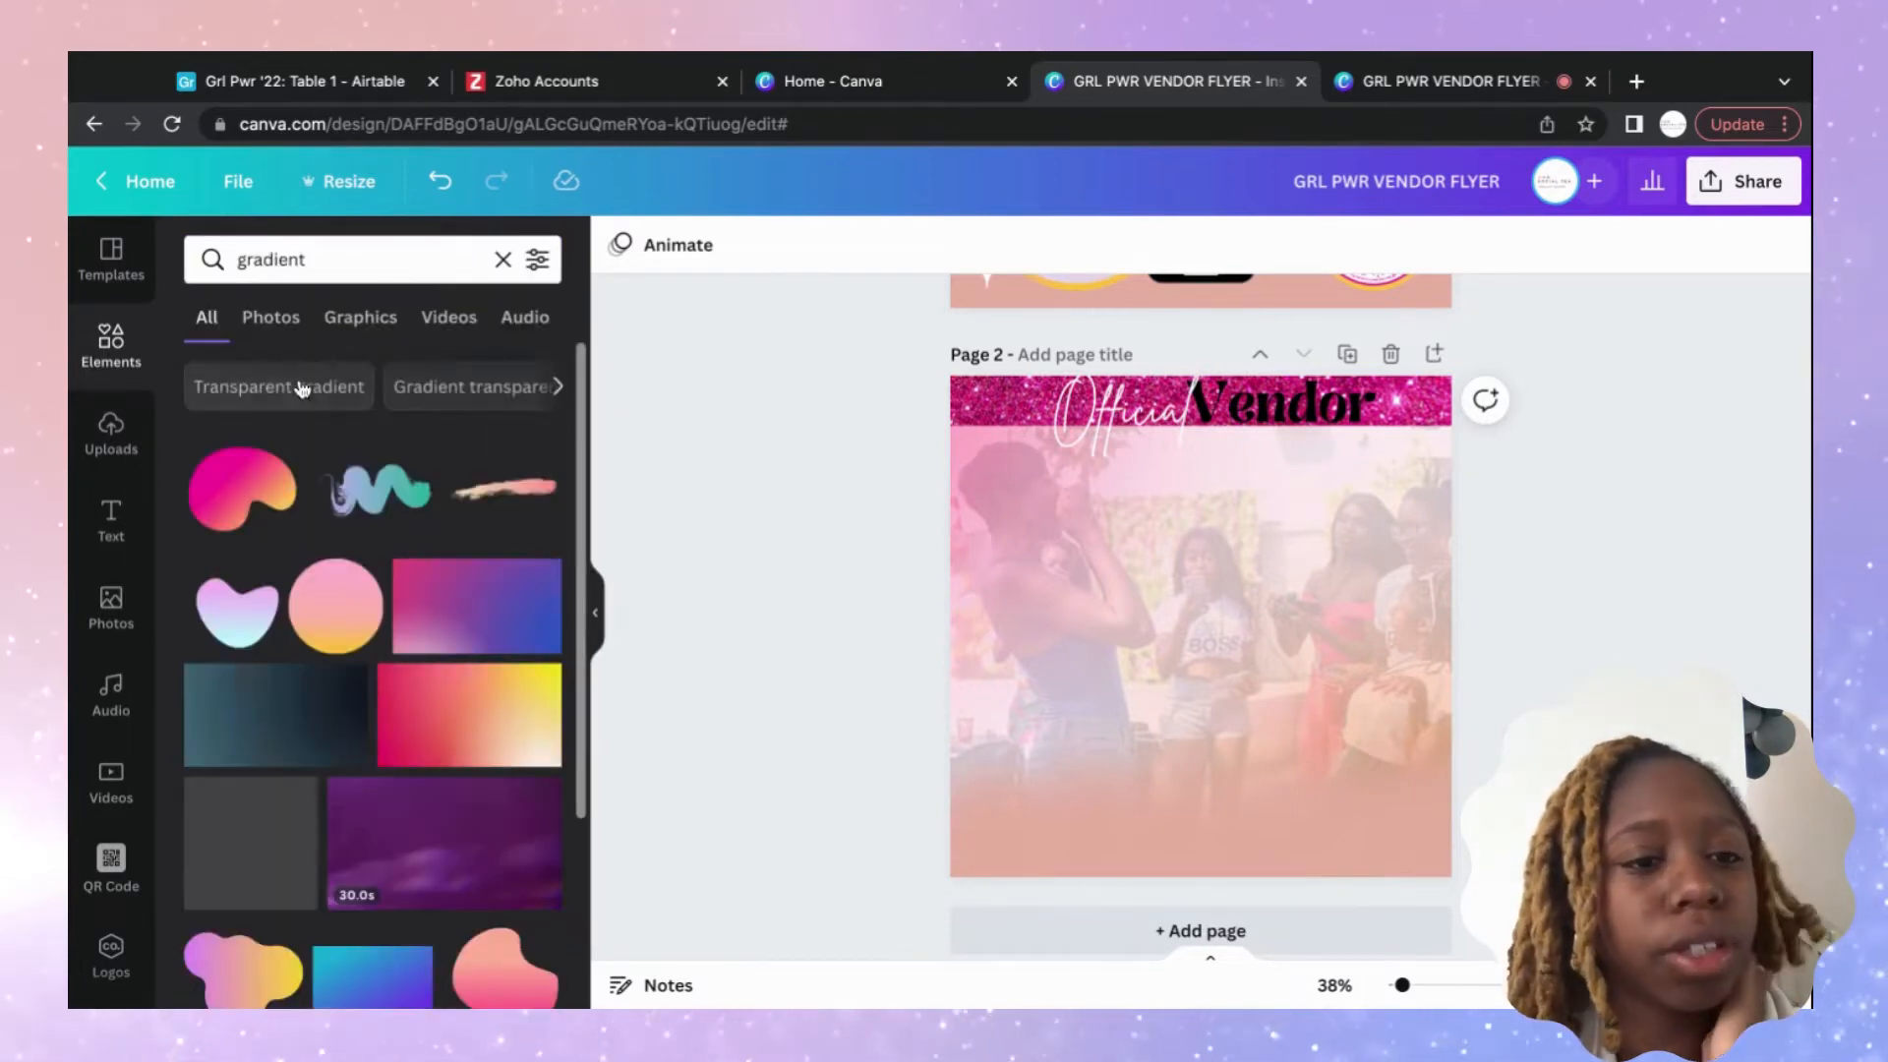
left_click(339, 602)
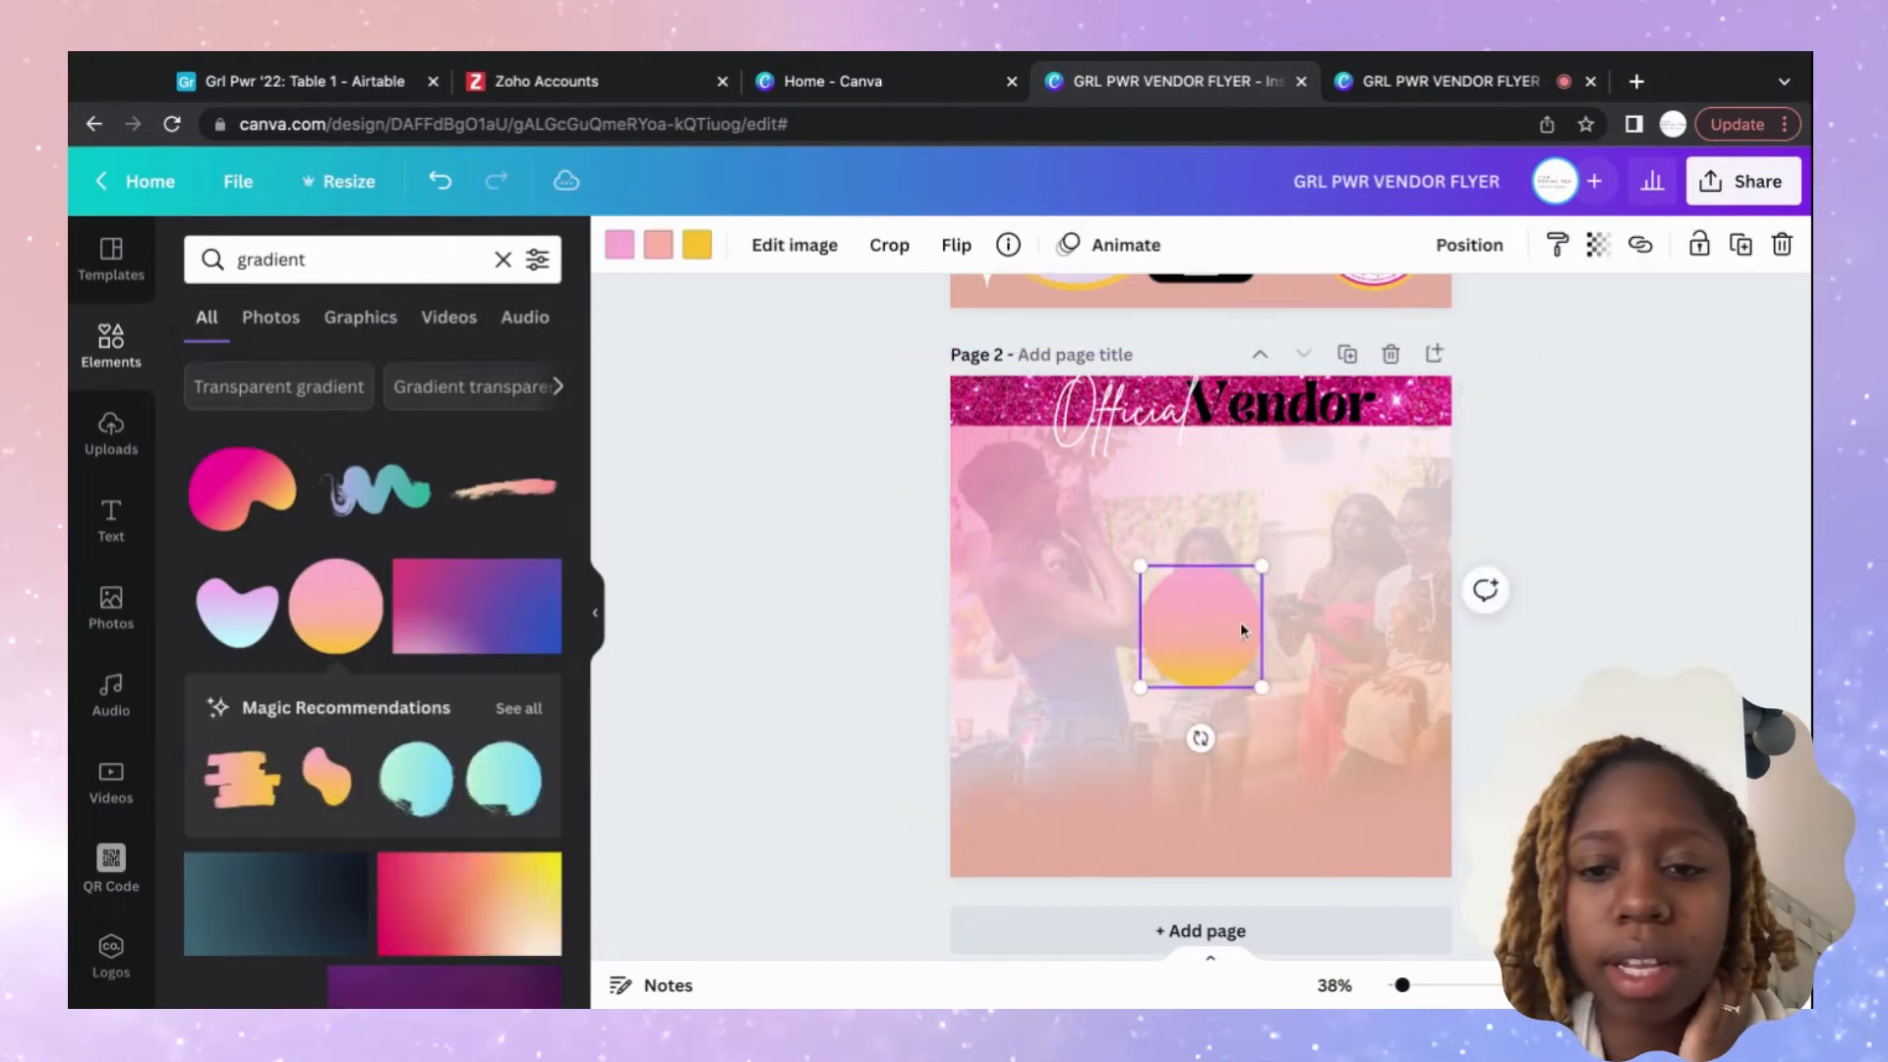
Move the gradient circle clear of the peach blur shapes along the bottom of page 2 and lock those shapes.
scroll(1239, 623, "up", 2)
scroll(1239, 623, "down", 2)
left_click_drag(1237, 622, 1087, 751)
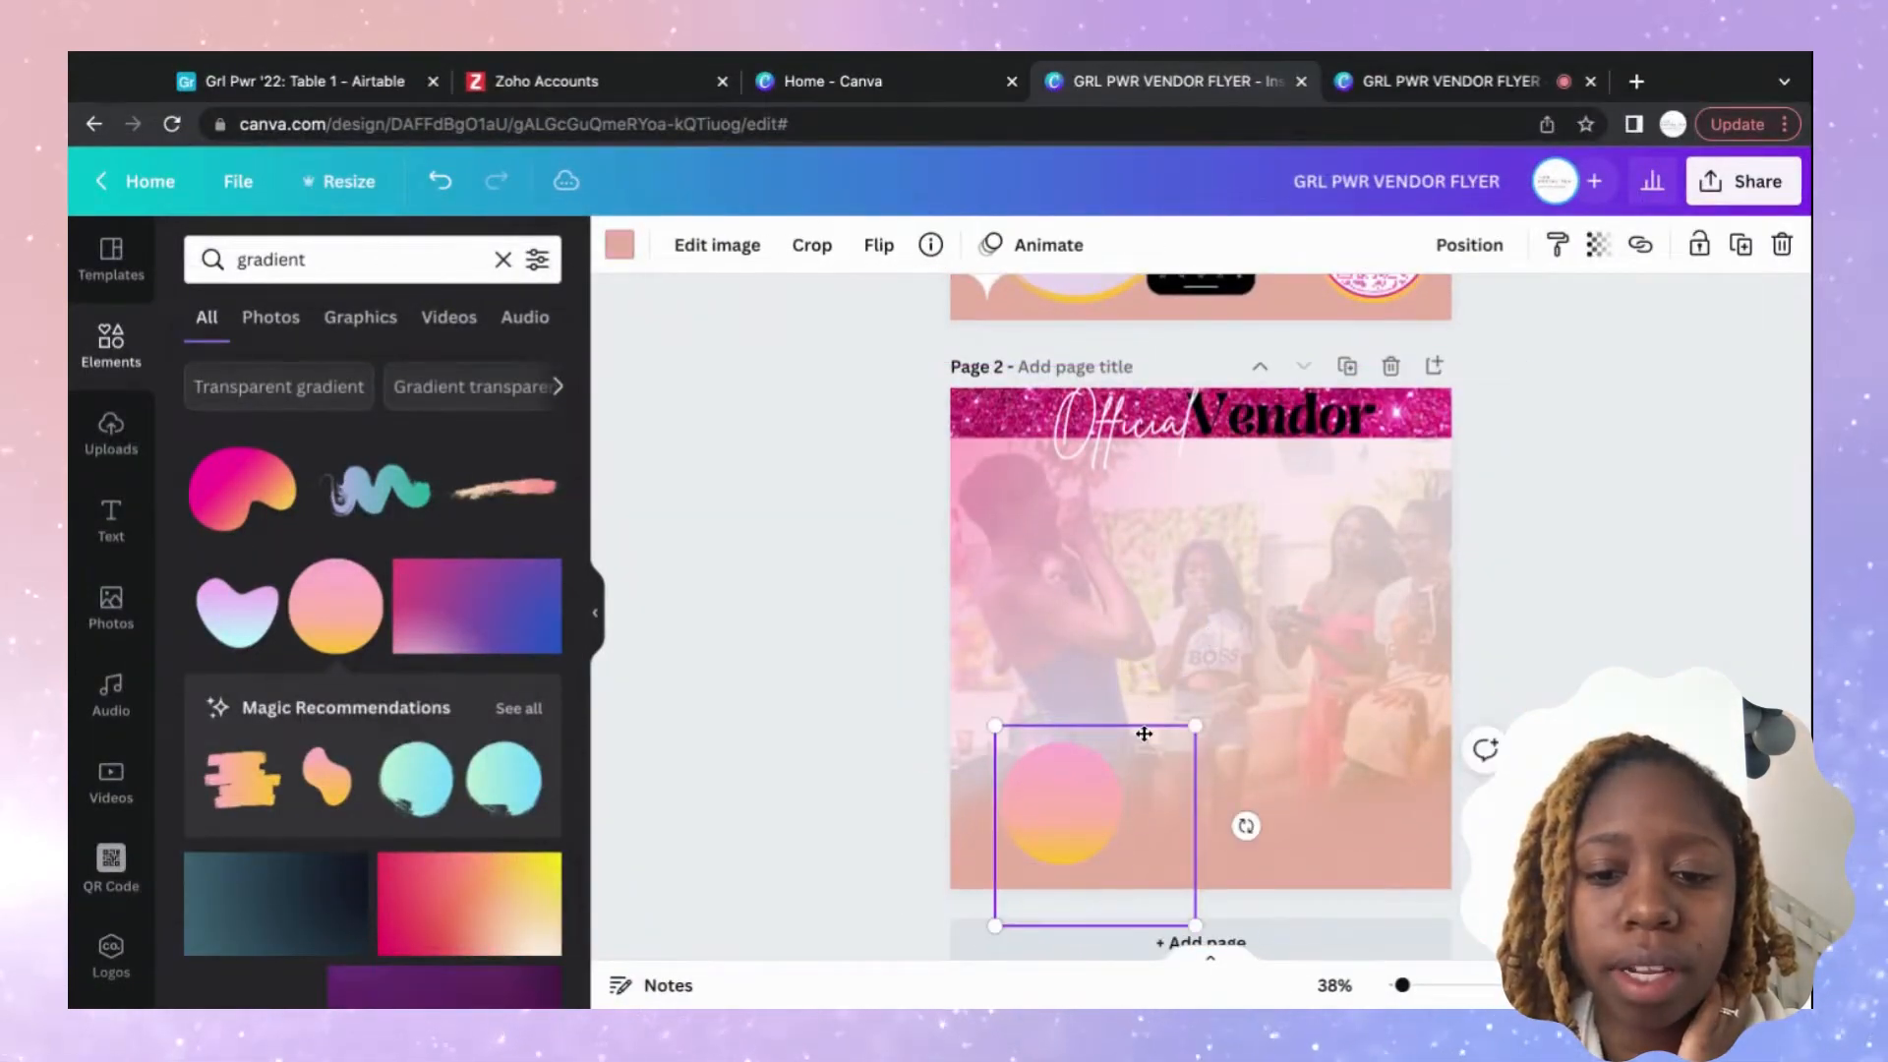
left_click(1078, 789)
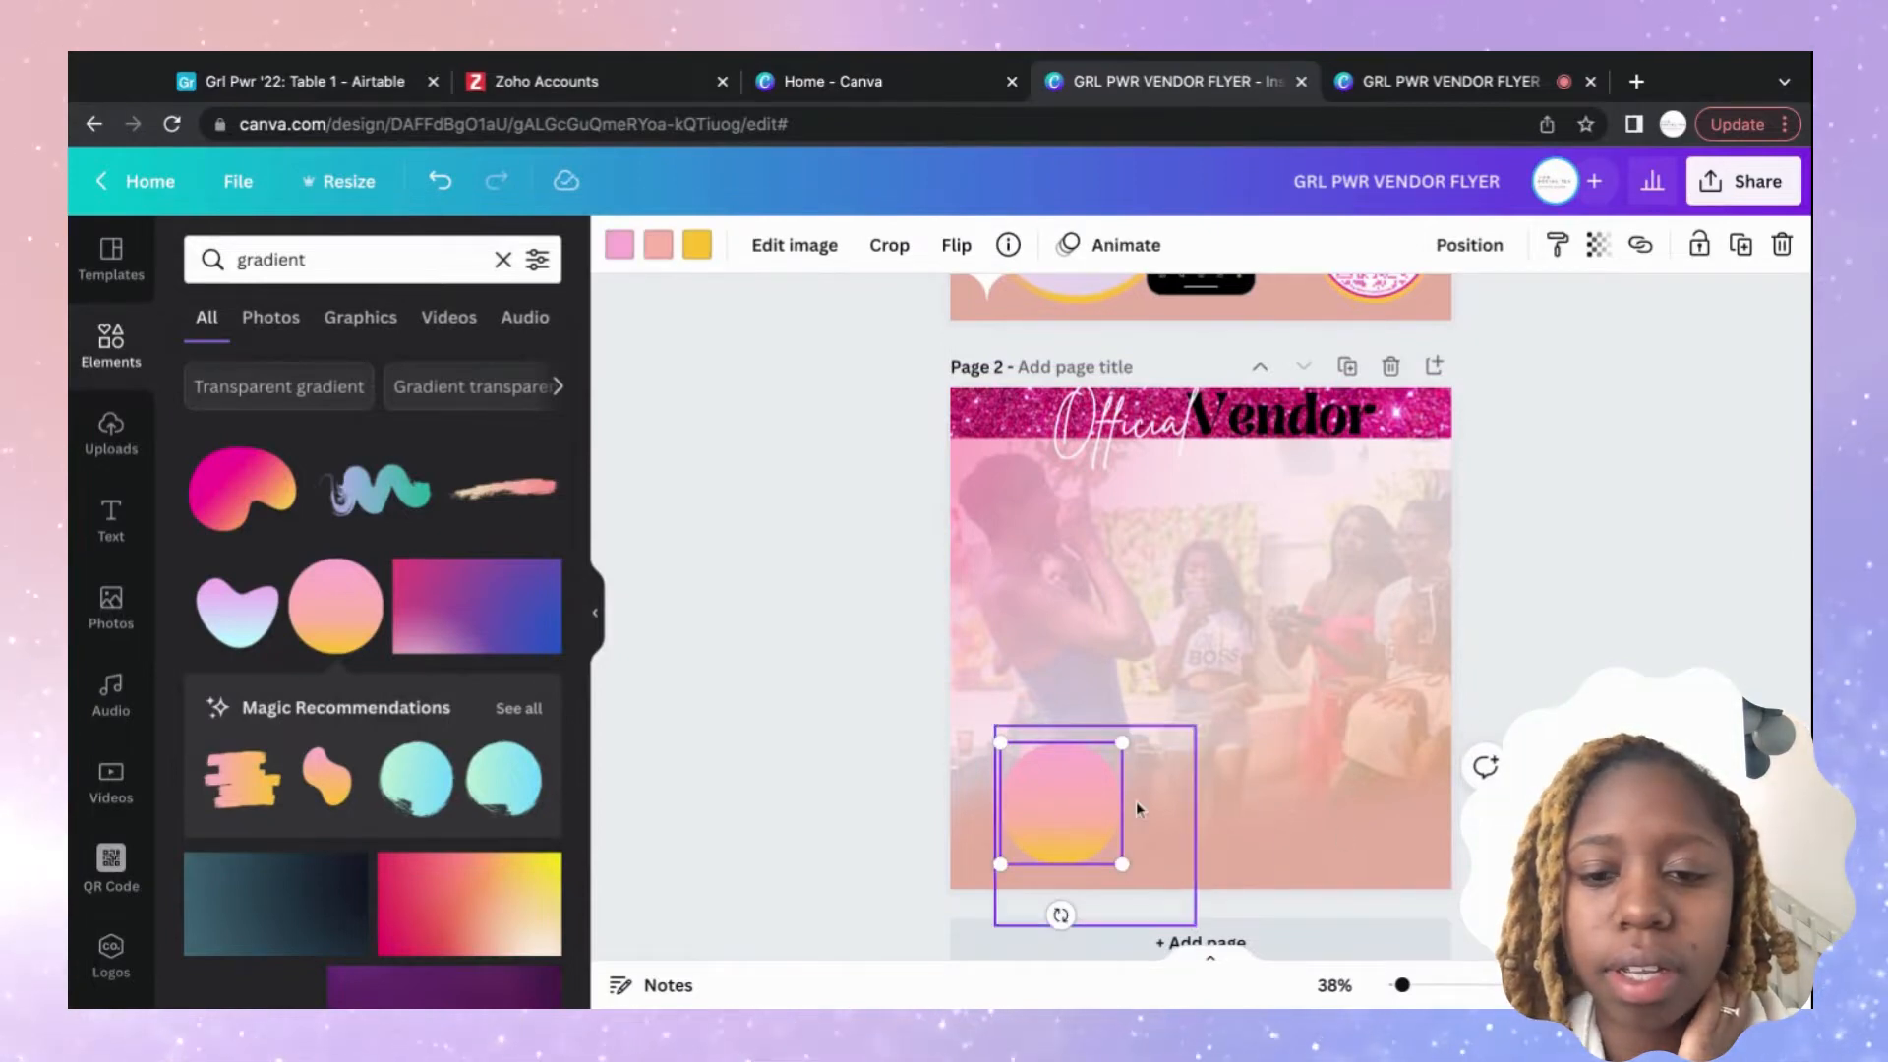
left_click_drag(1066, 843, 1062, 679)
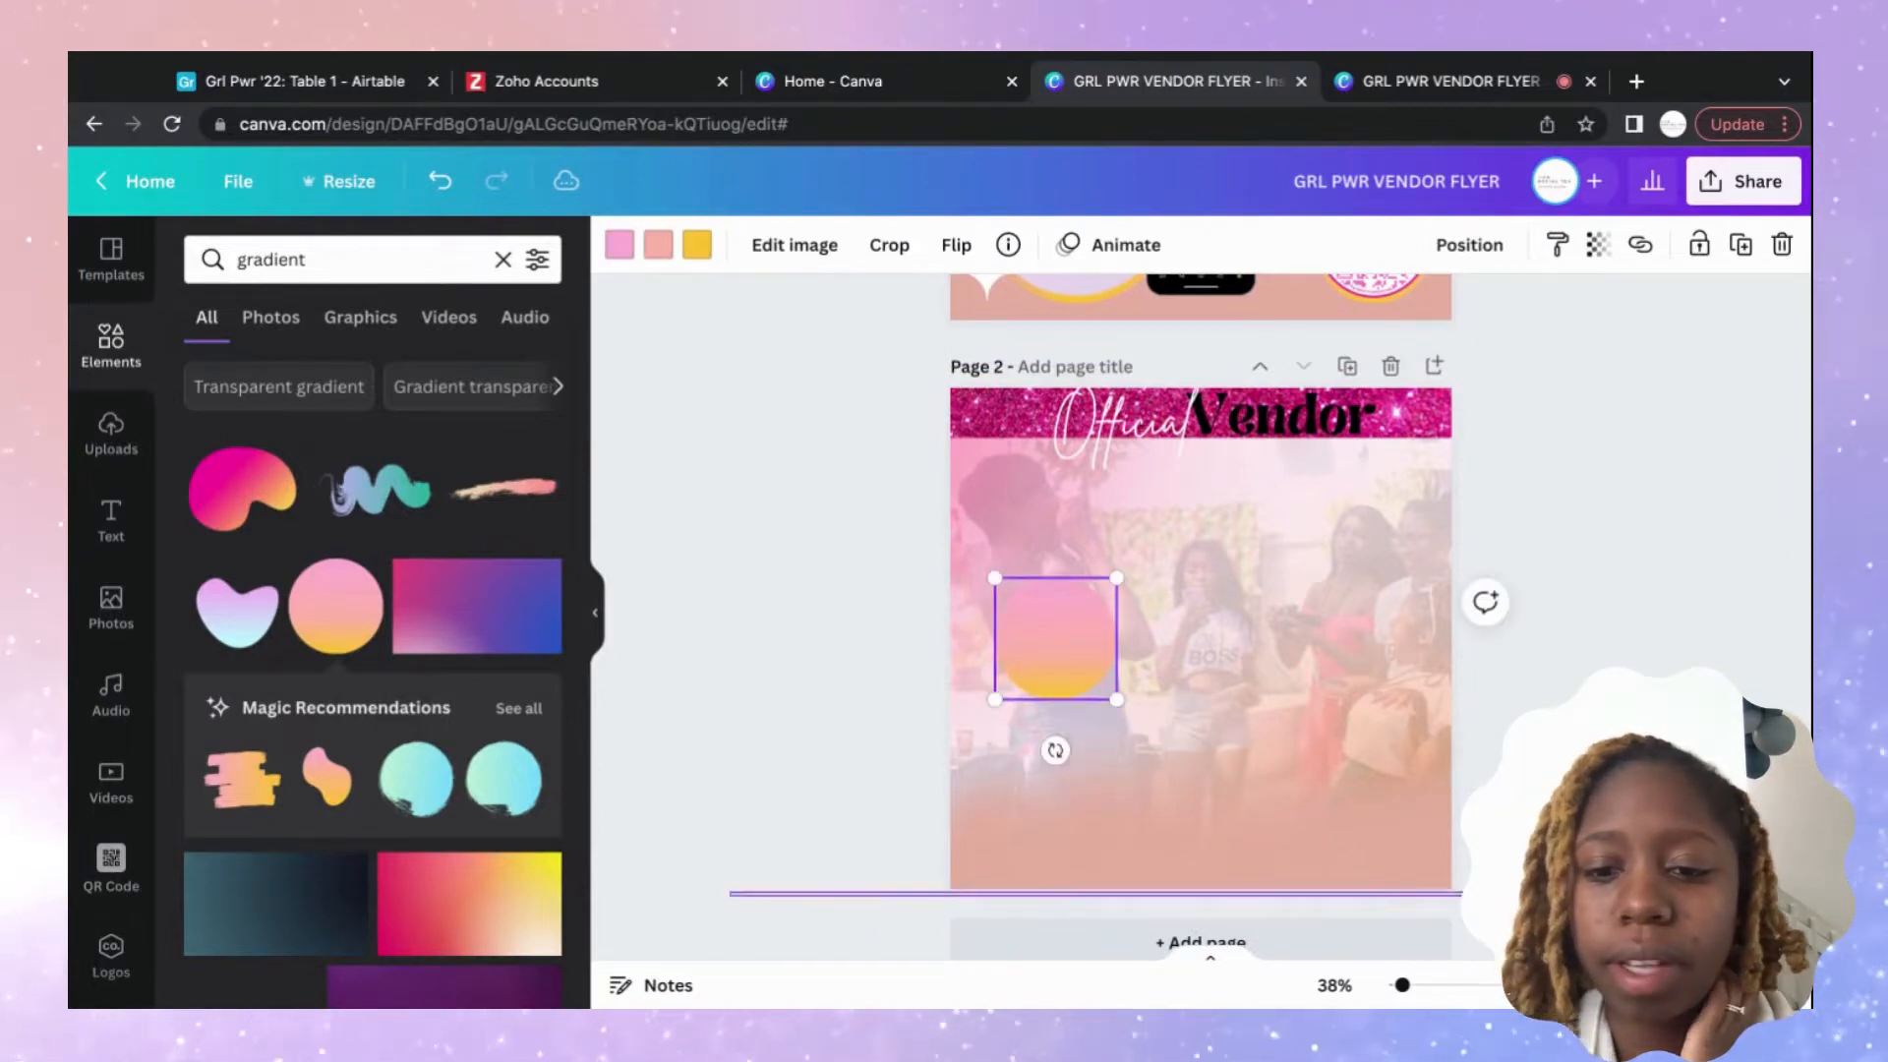
left_click_drag(729, 893, 689, 745)
left_click(1713, 262)
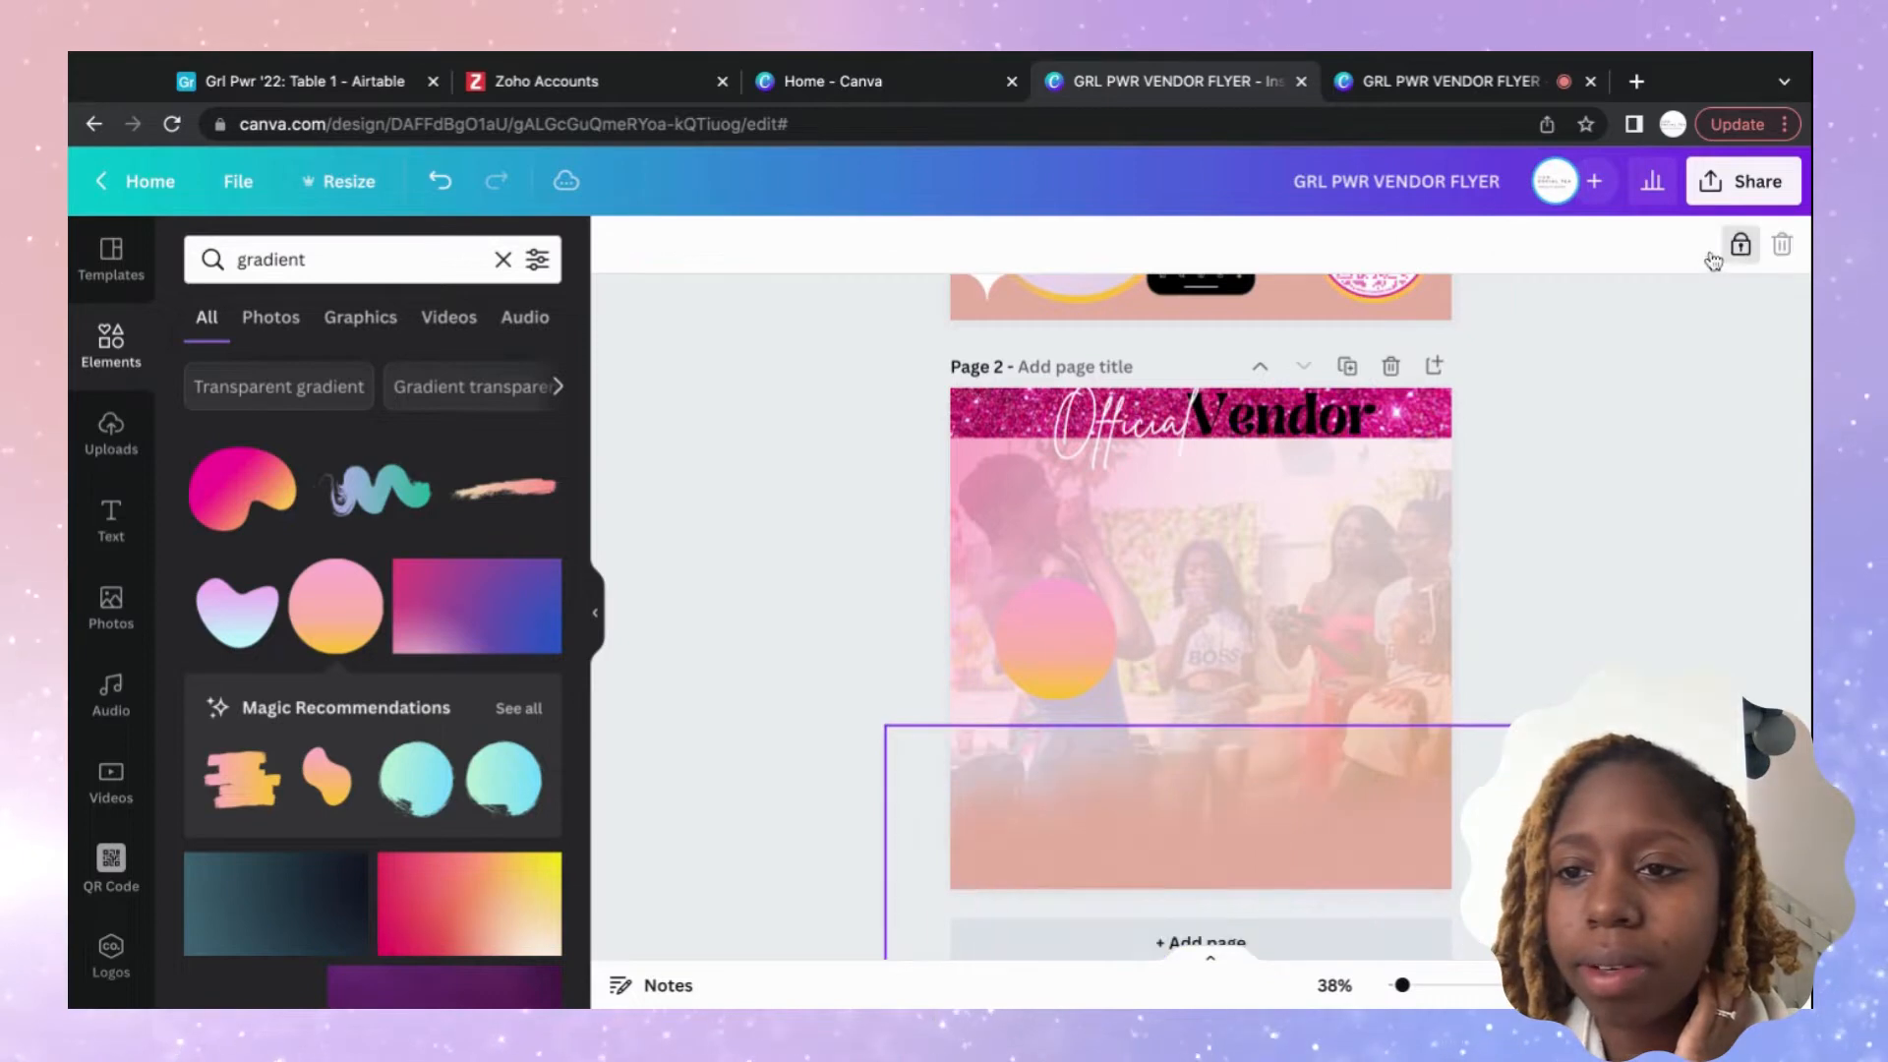
Place the gradient circle in the lower-left corner of page 2 and enlarge it to about a third of the page width.
left_click_drag(1038, 631, 1044, 765)
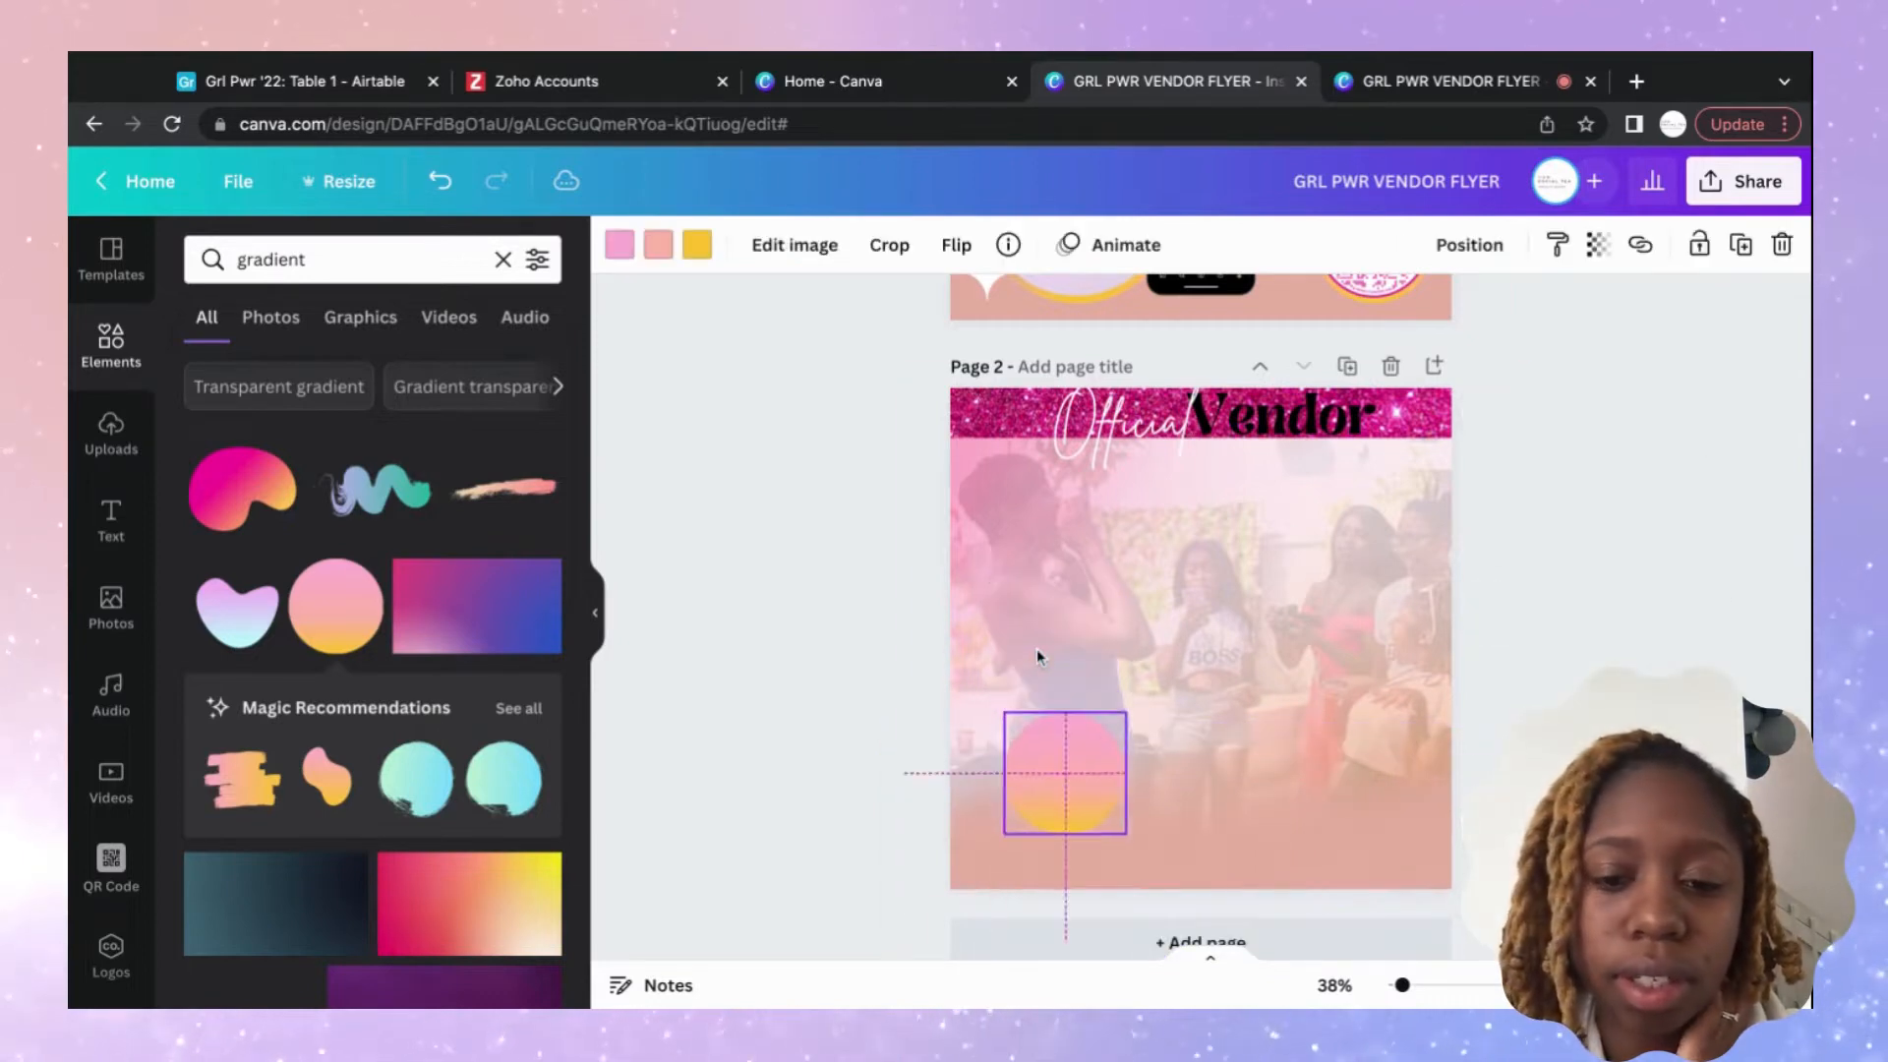
left_click_drag(1126, 710, 1157, 677)
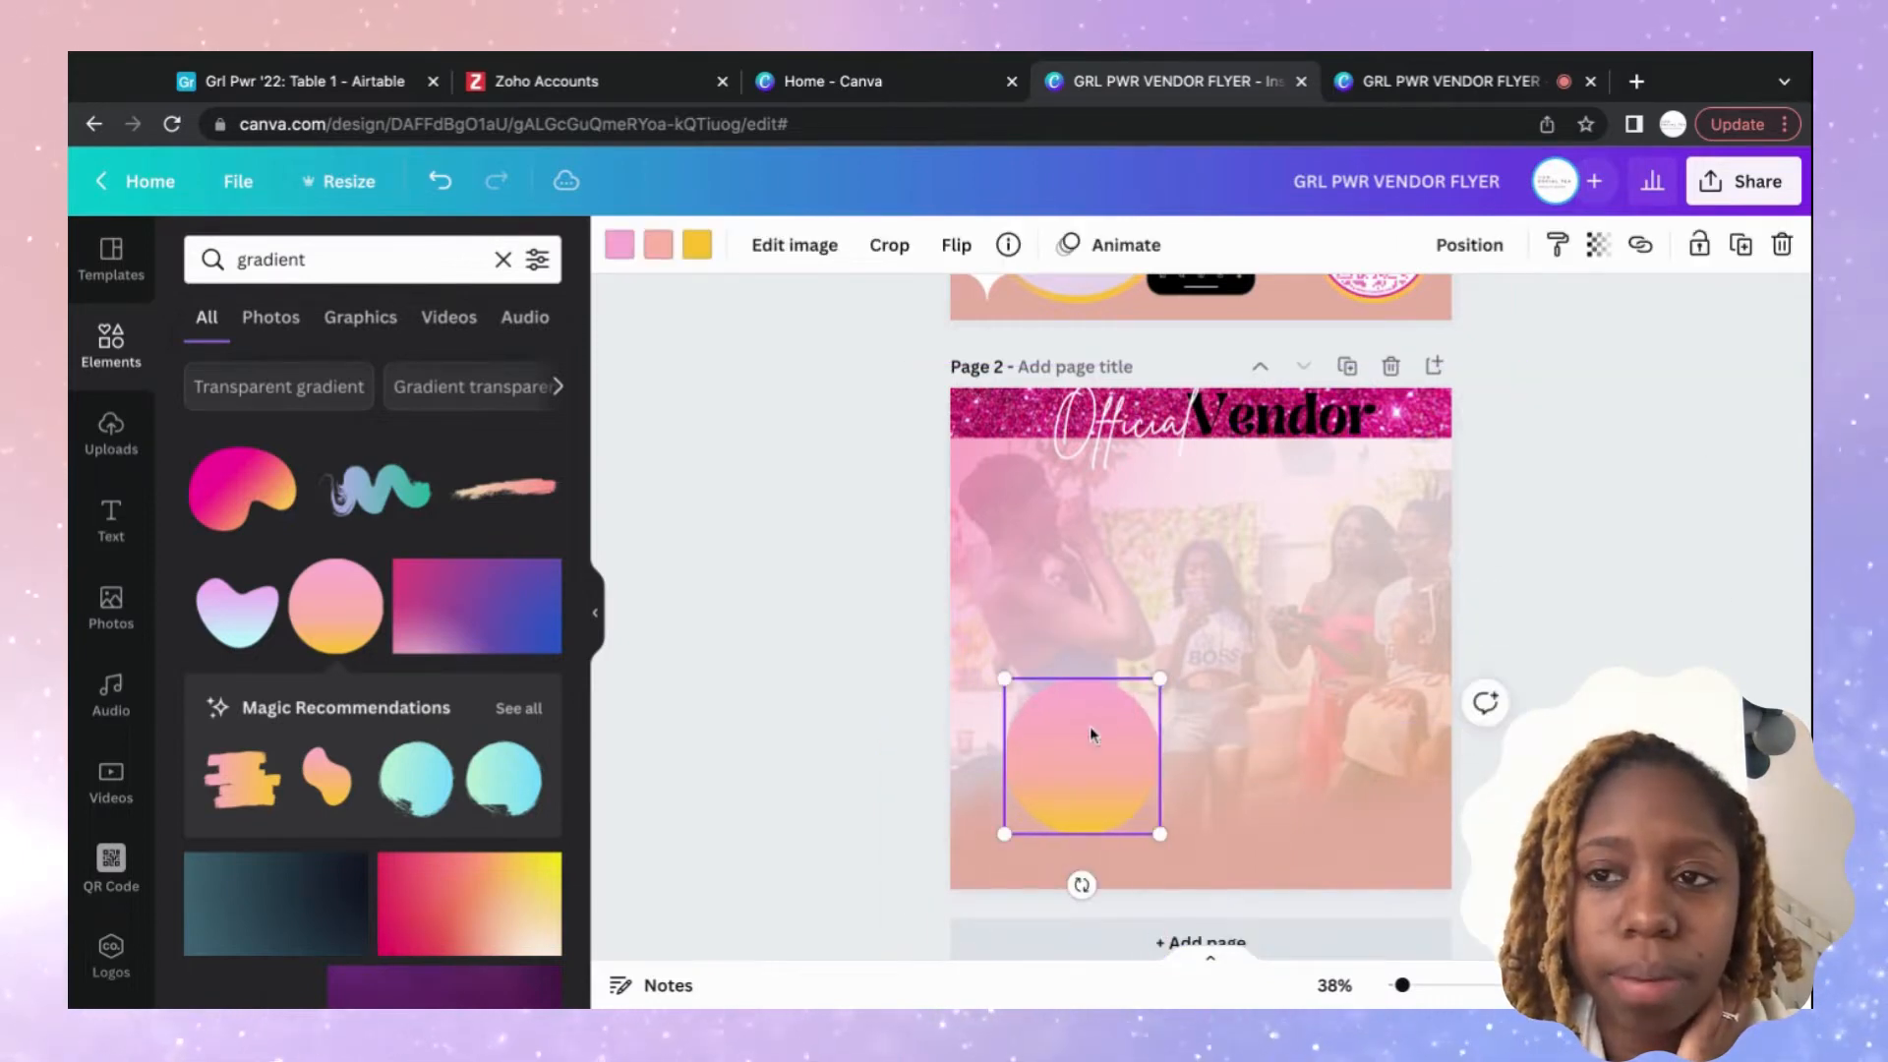
left_click_drag(1086, 738, 1076, 753)
left_click(1583, 658)
scroll(1583, 657, "up", 2)
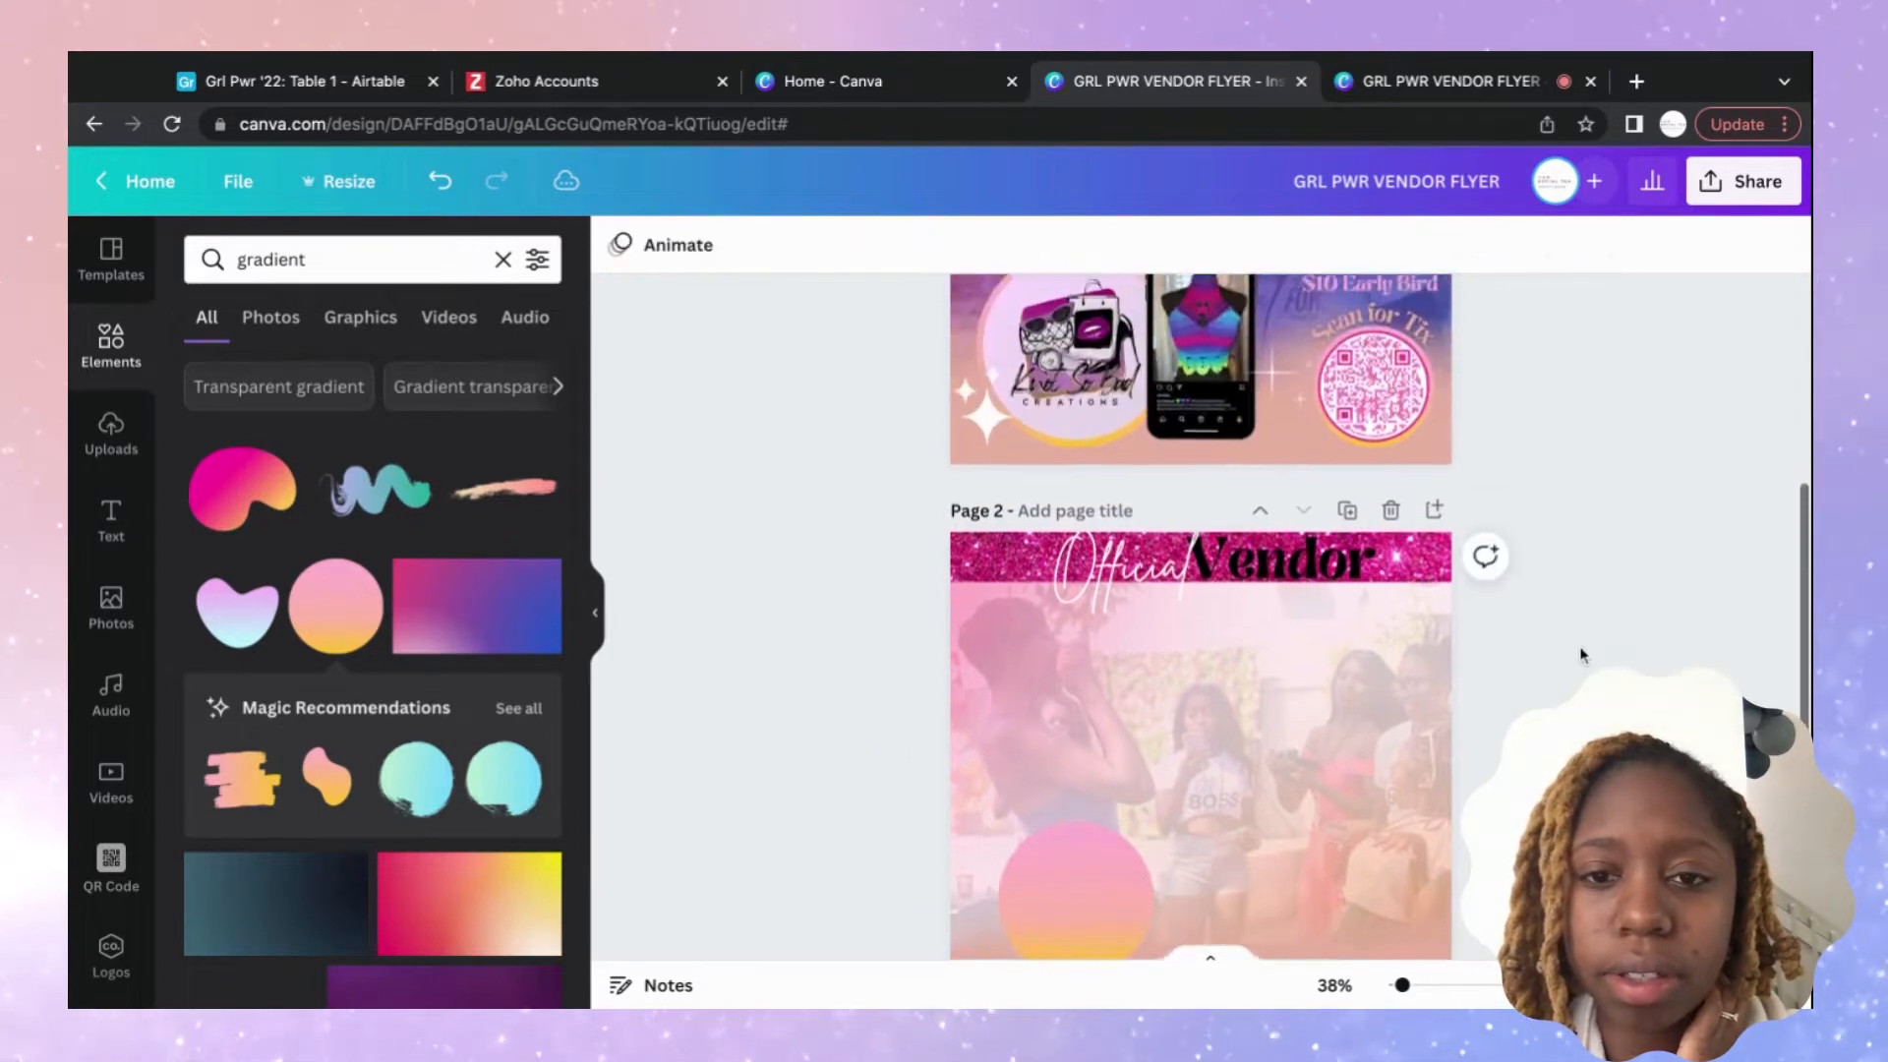
scroll(1583, 656, "down", 2)
left_click(1116, 698)
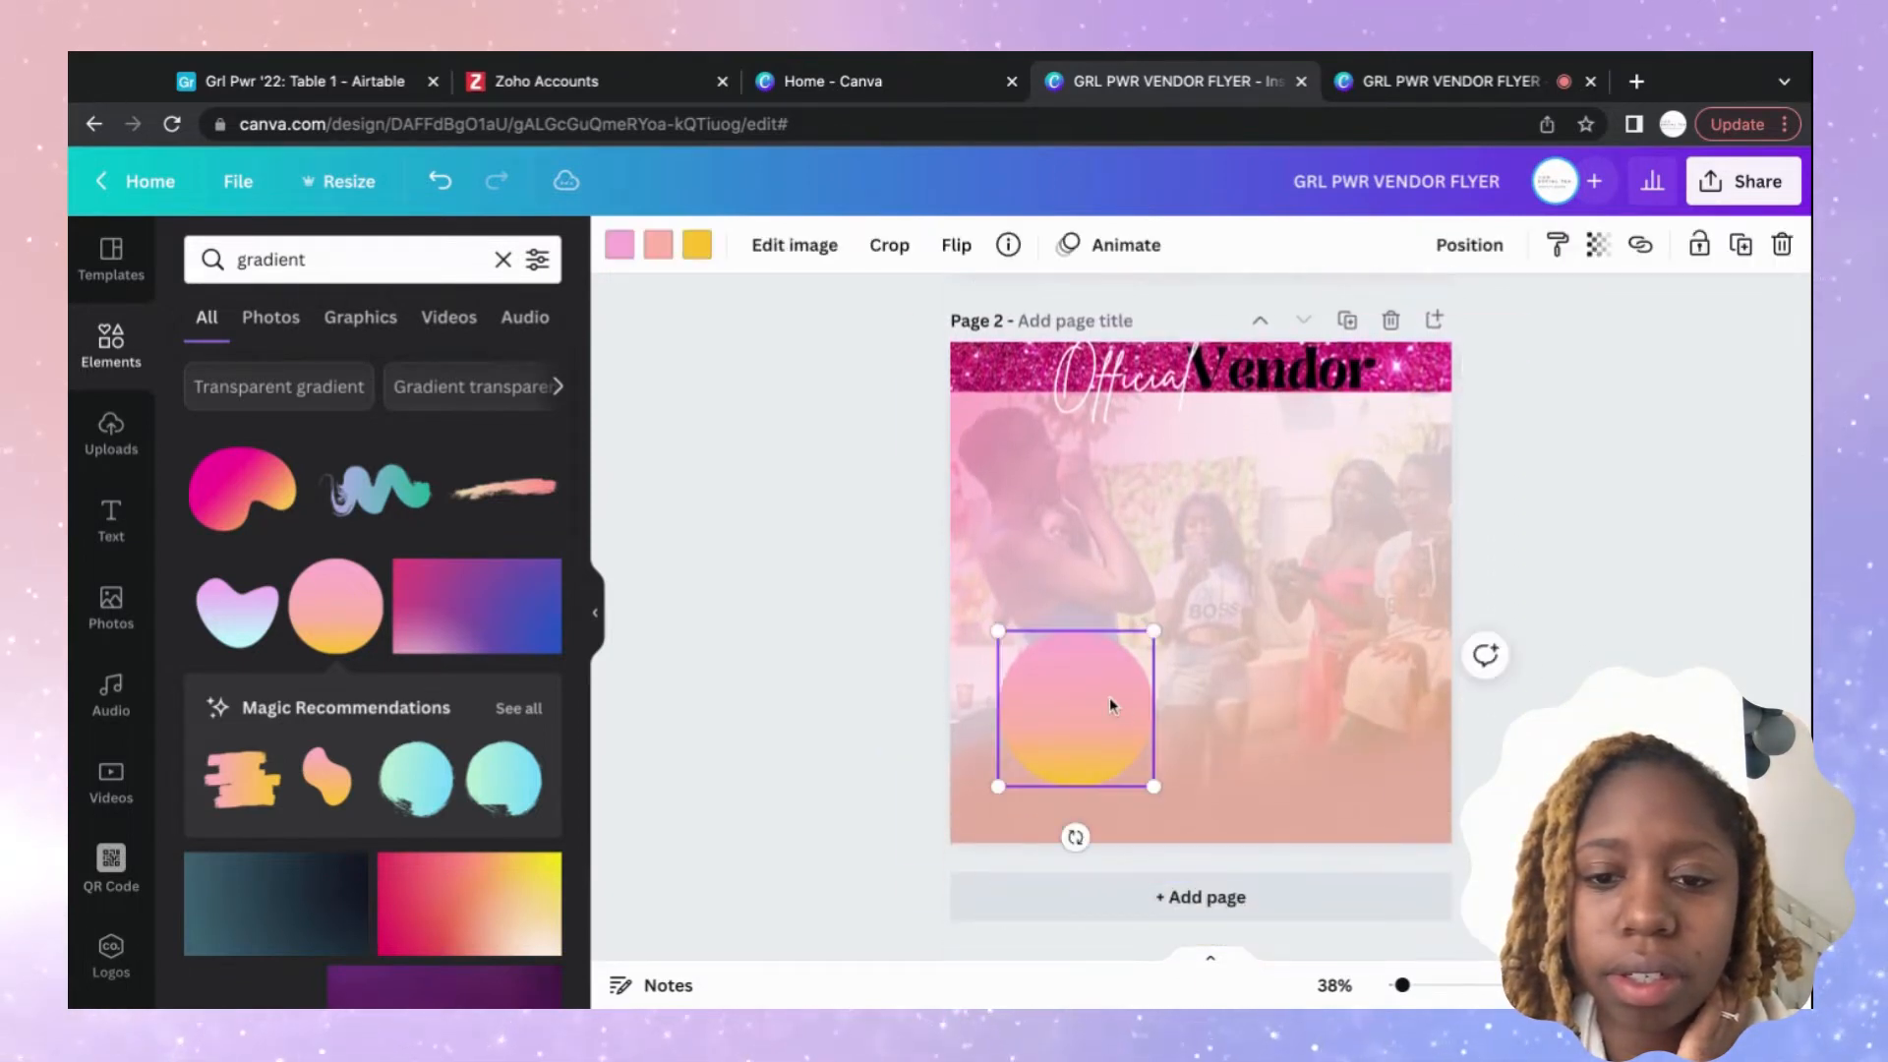
left_click_drag(1156, 629, 1168, 619)
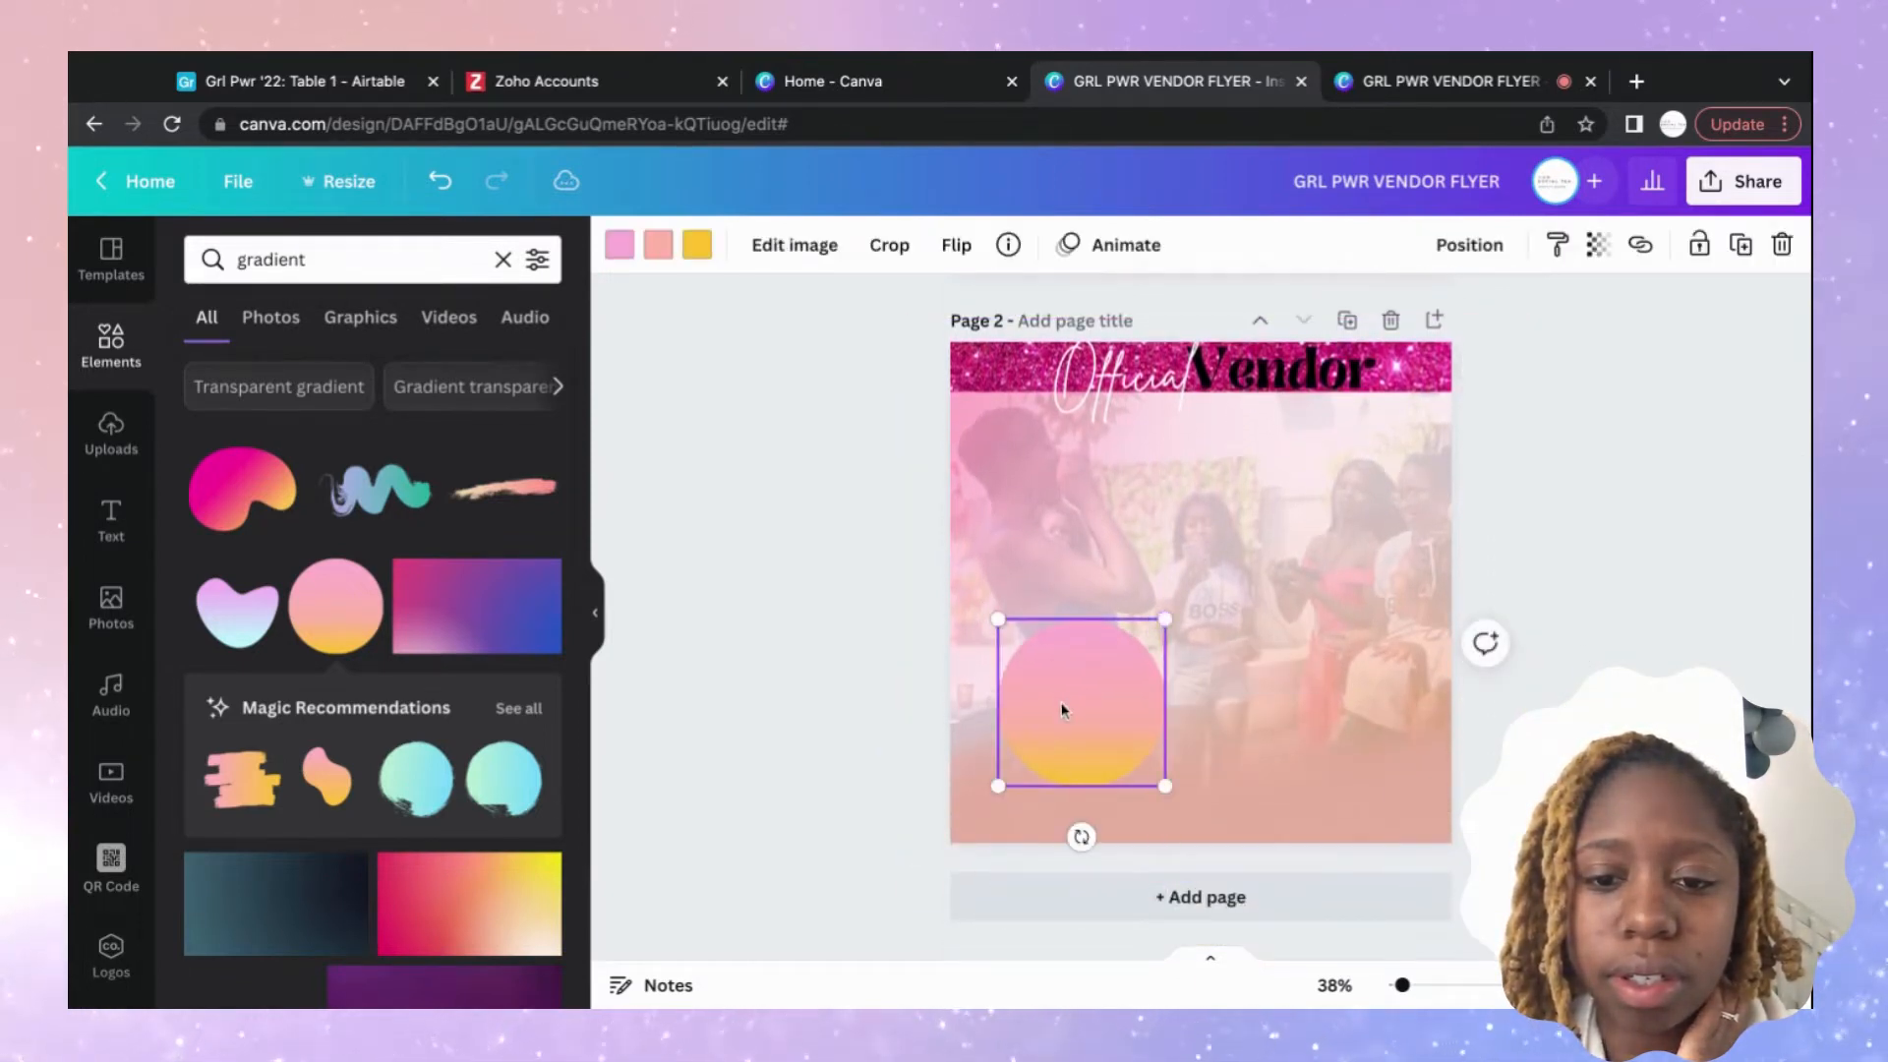
left_click_drag(1062, 708, 1060, 703)
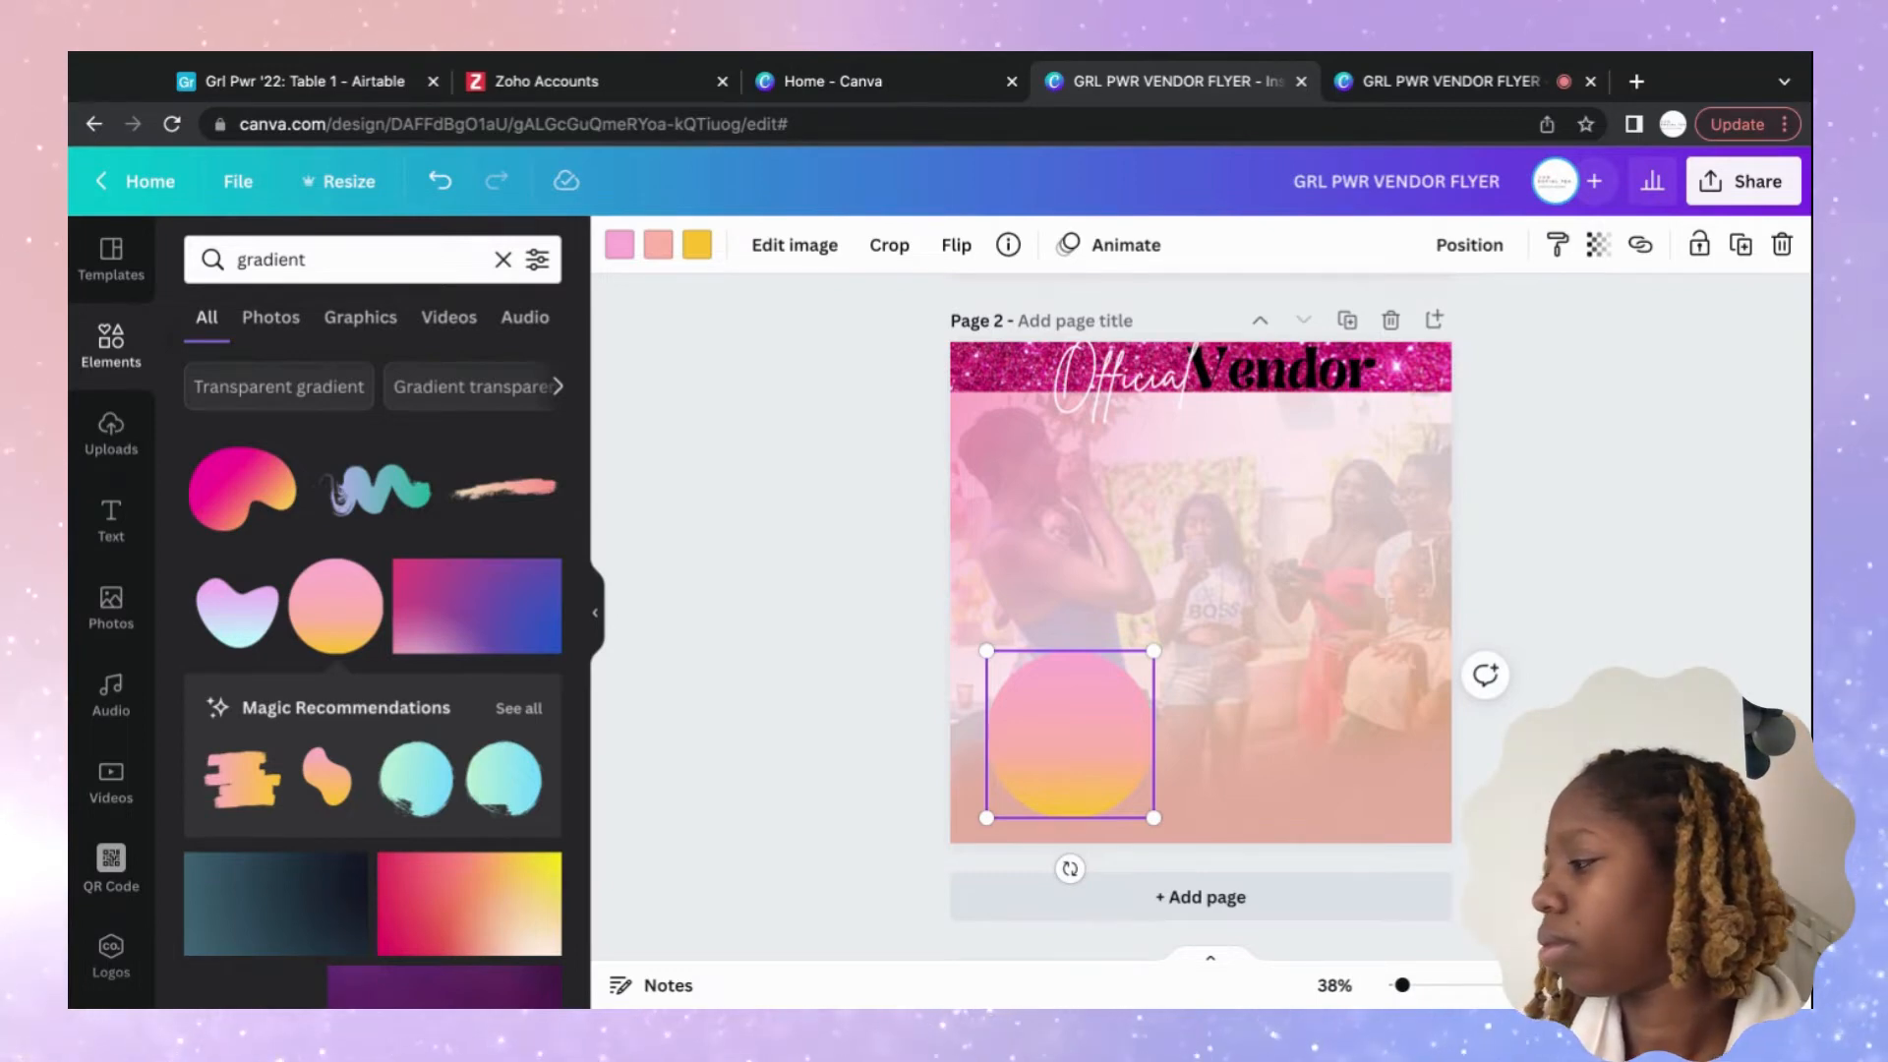
left_click(1506, 578)
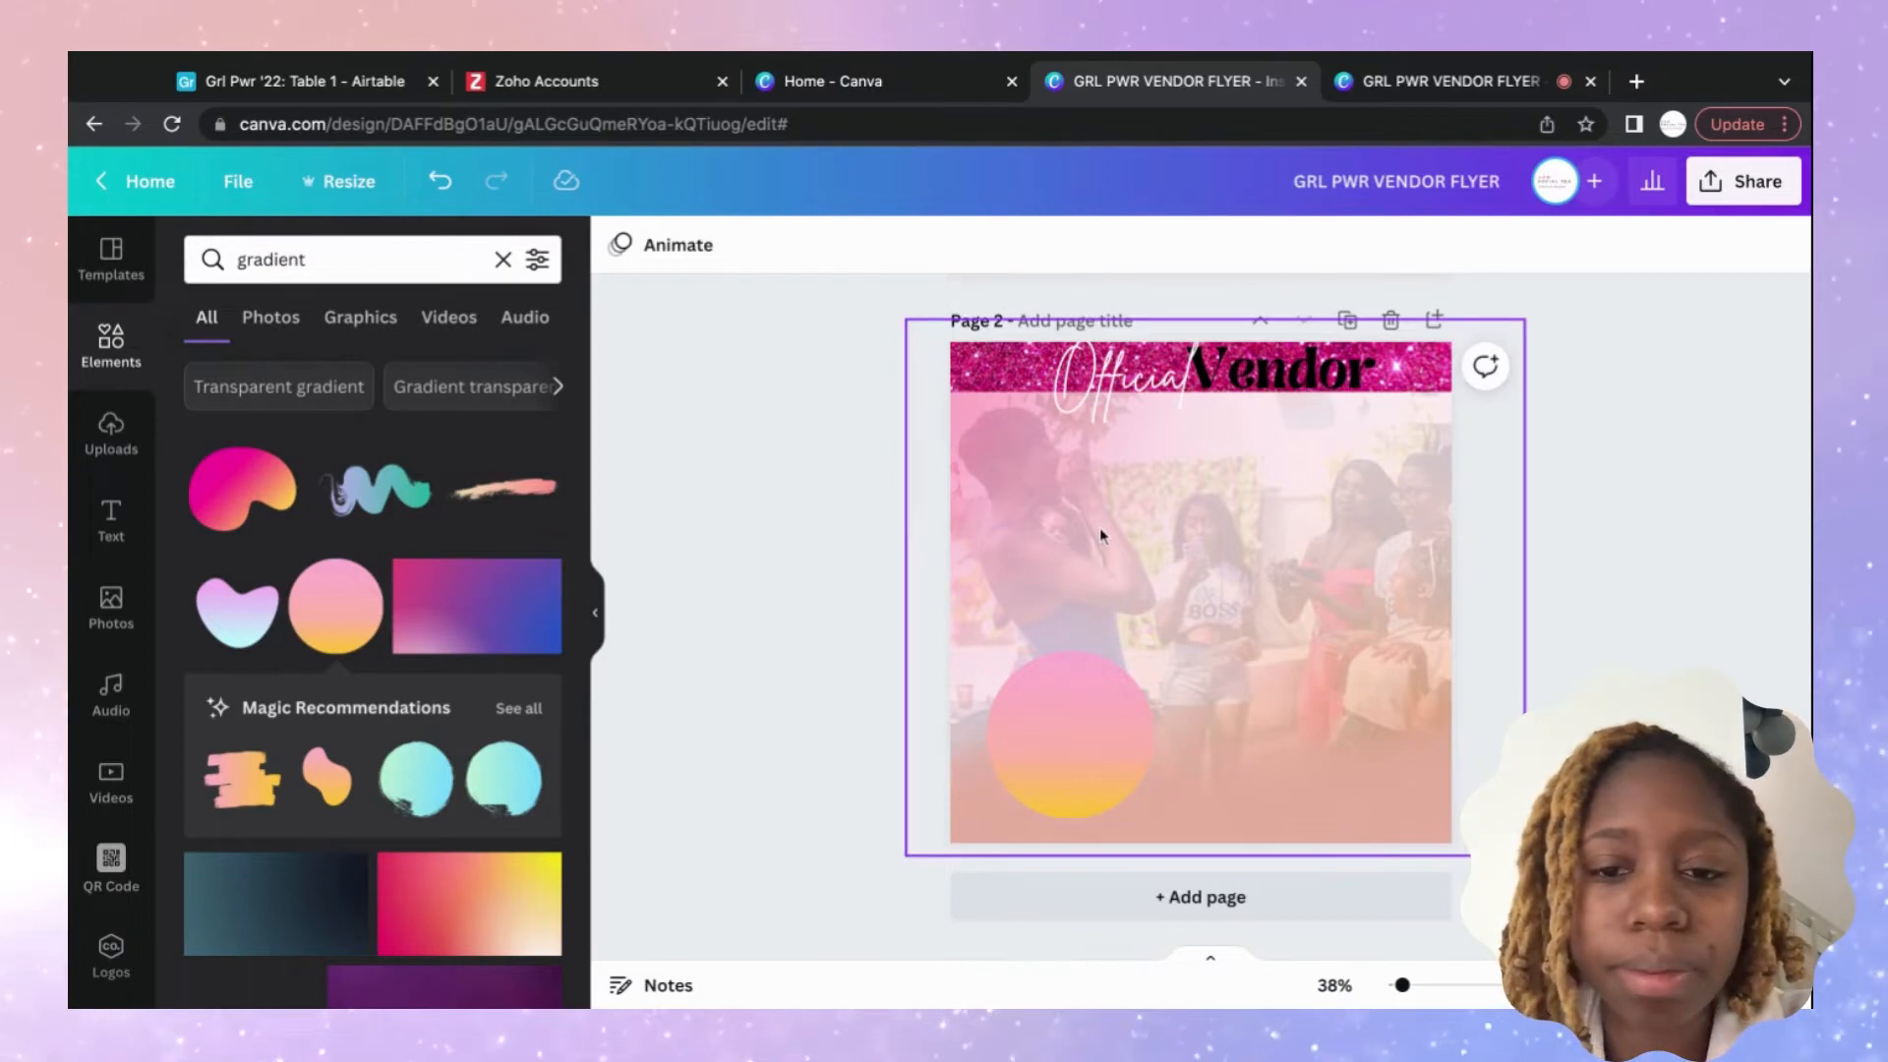
Search the elements for "iphone frame".
scroll(1100, 527, "up", 2)
scroll(1136, 541, "down", 2)
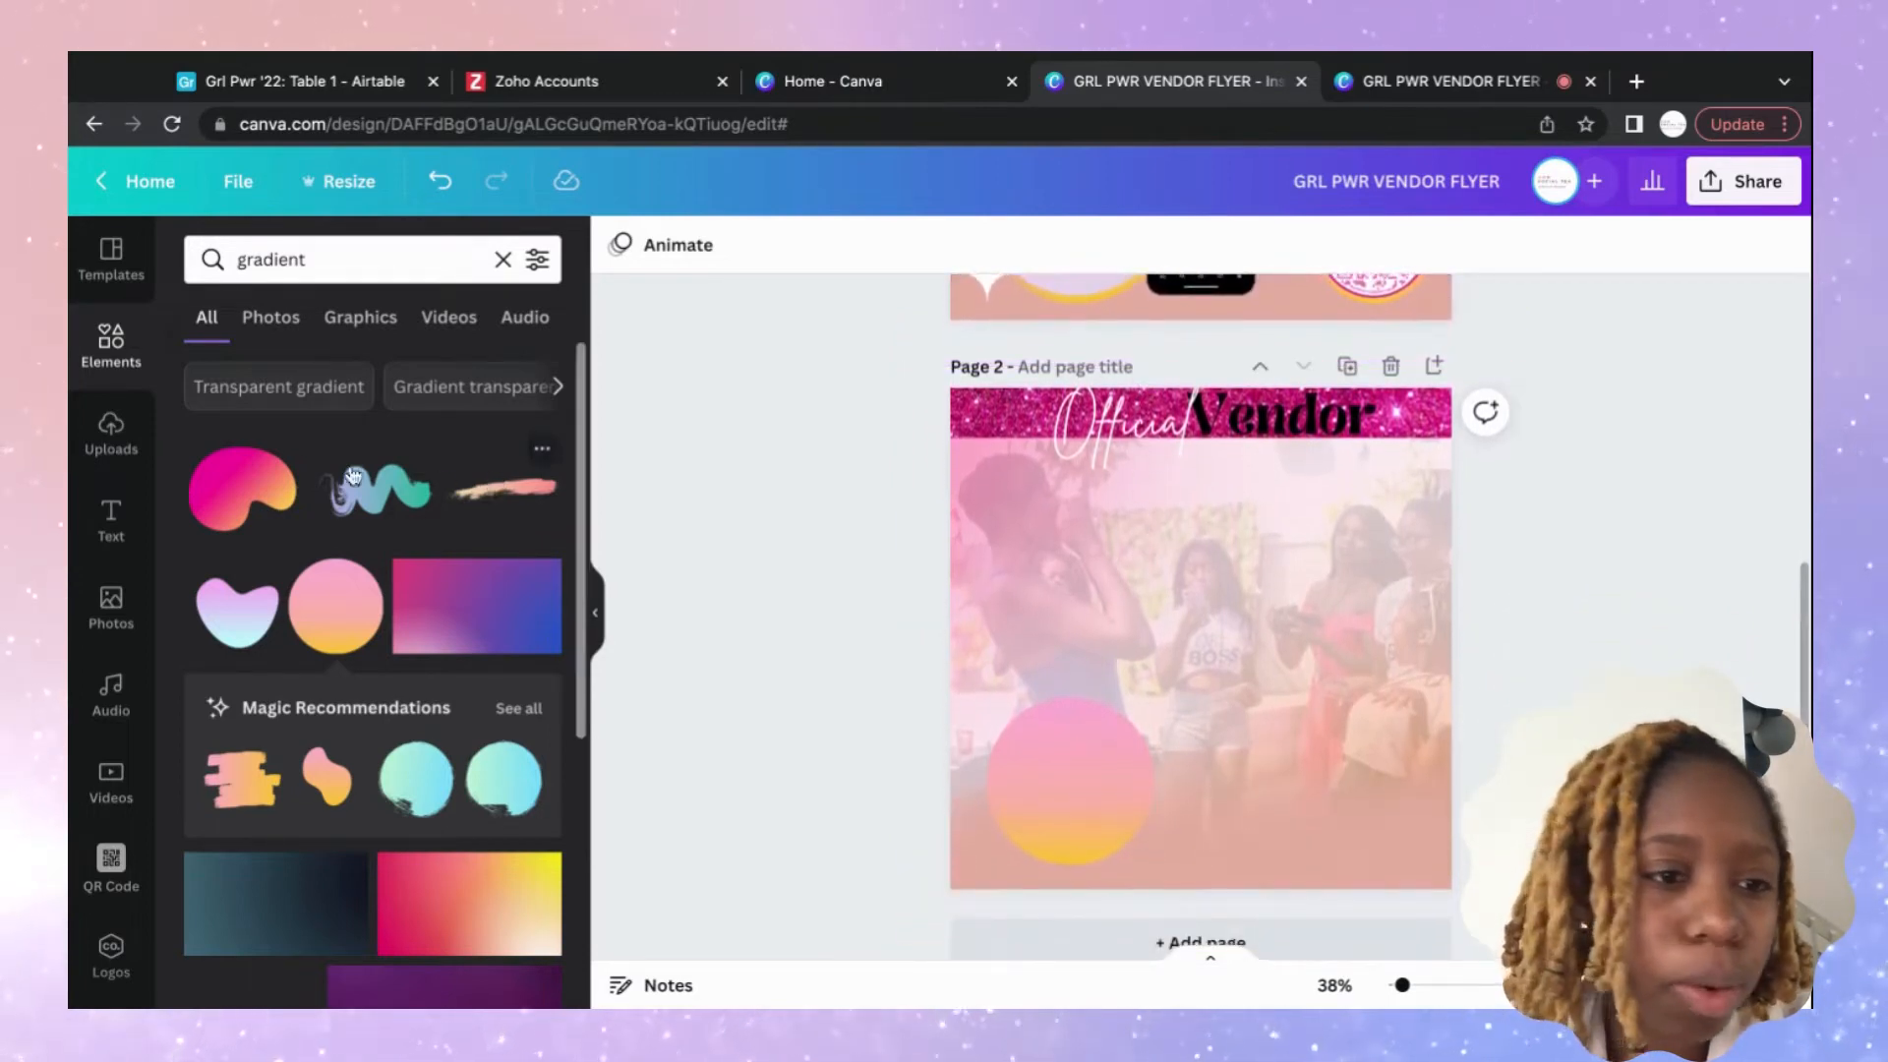
left_click(325, 252)
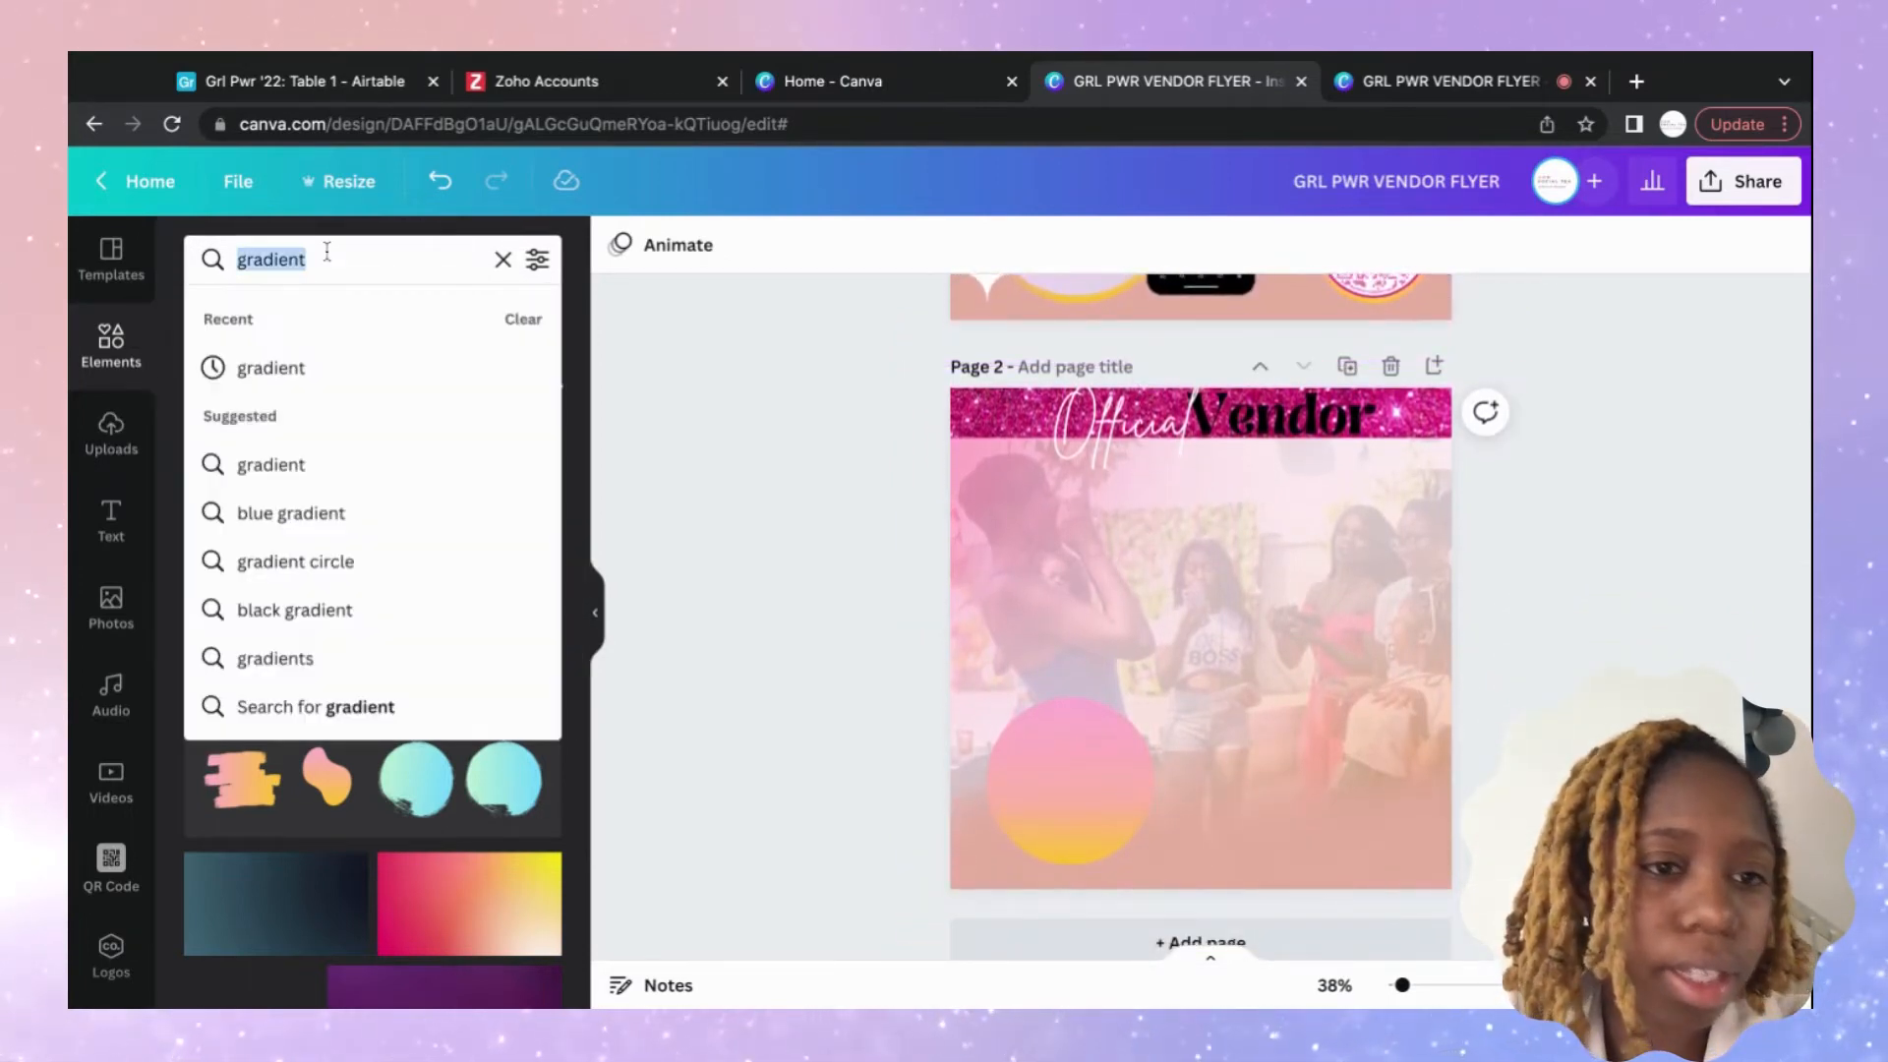
type("iphon")
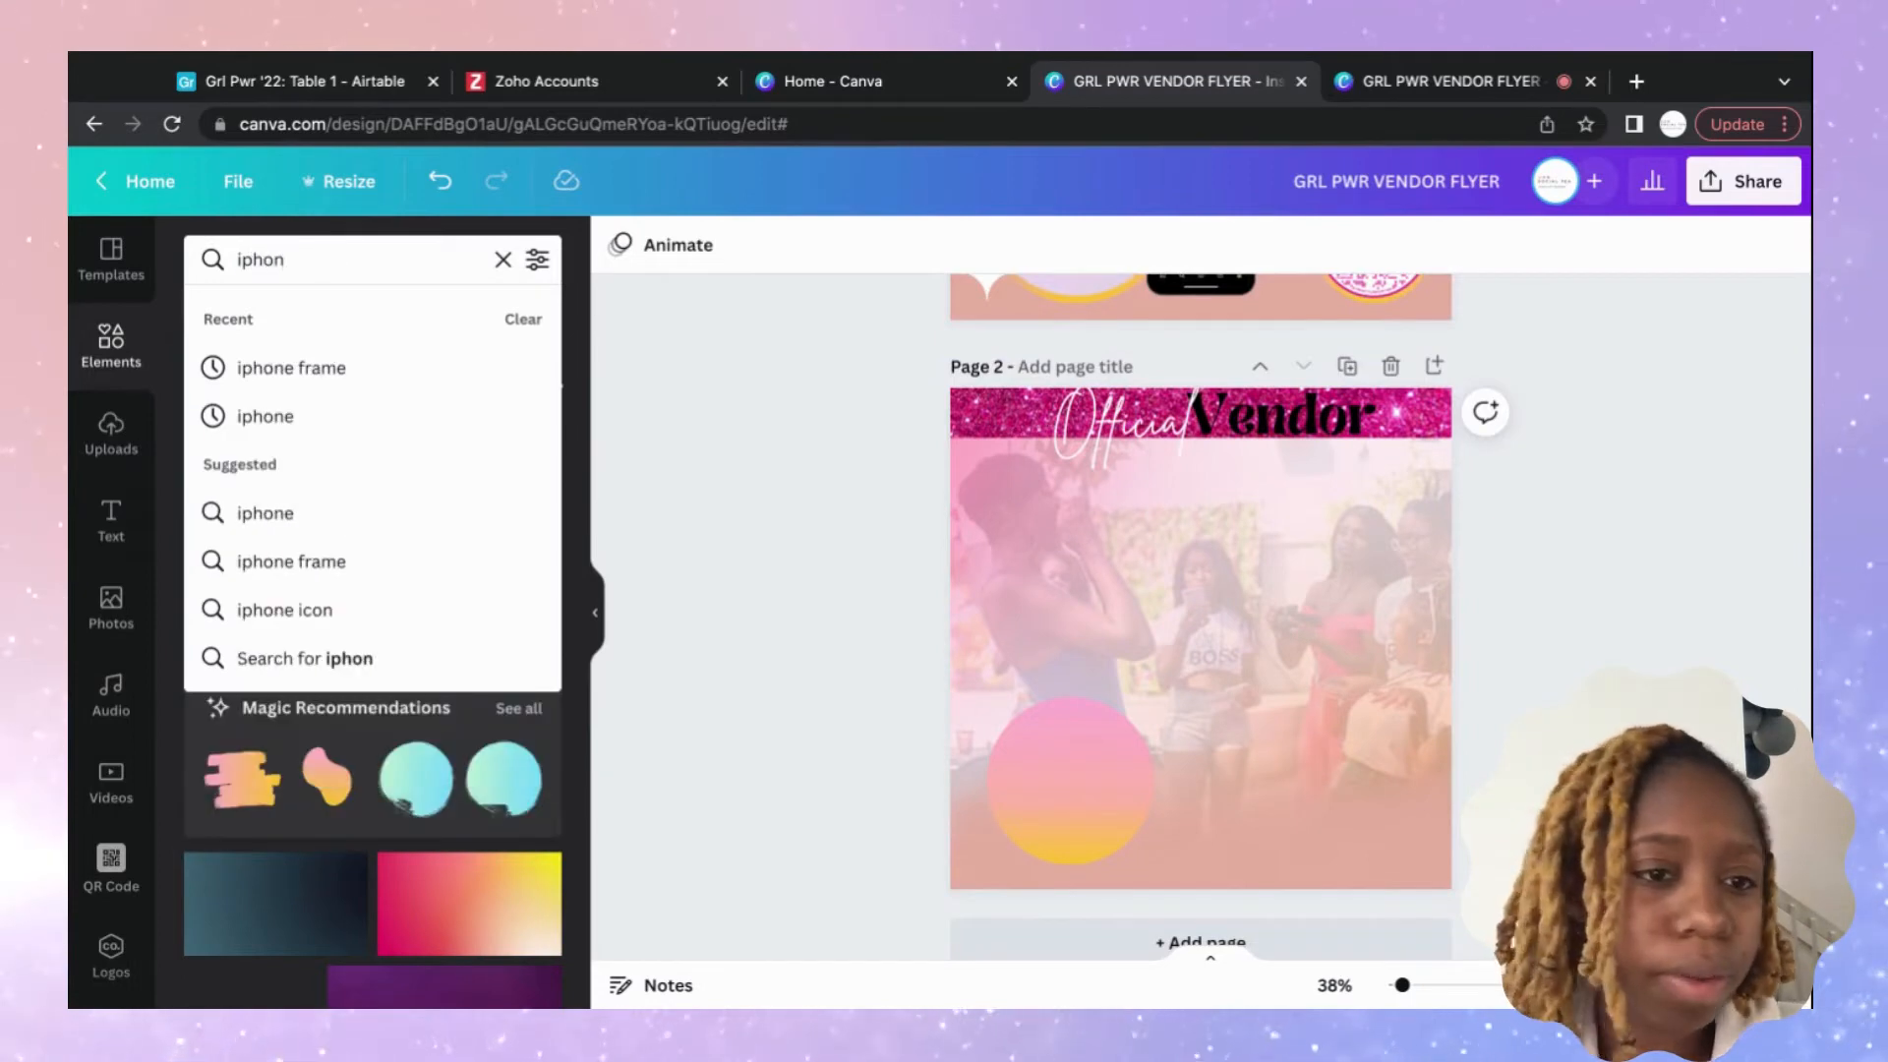
left_click(263, 368)
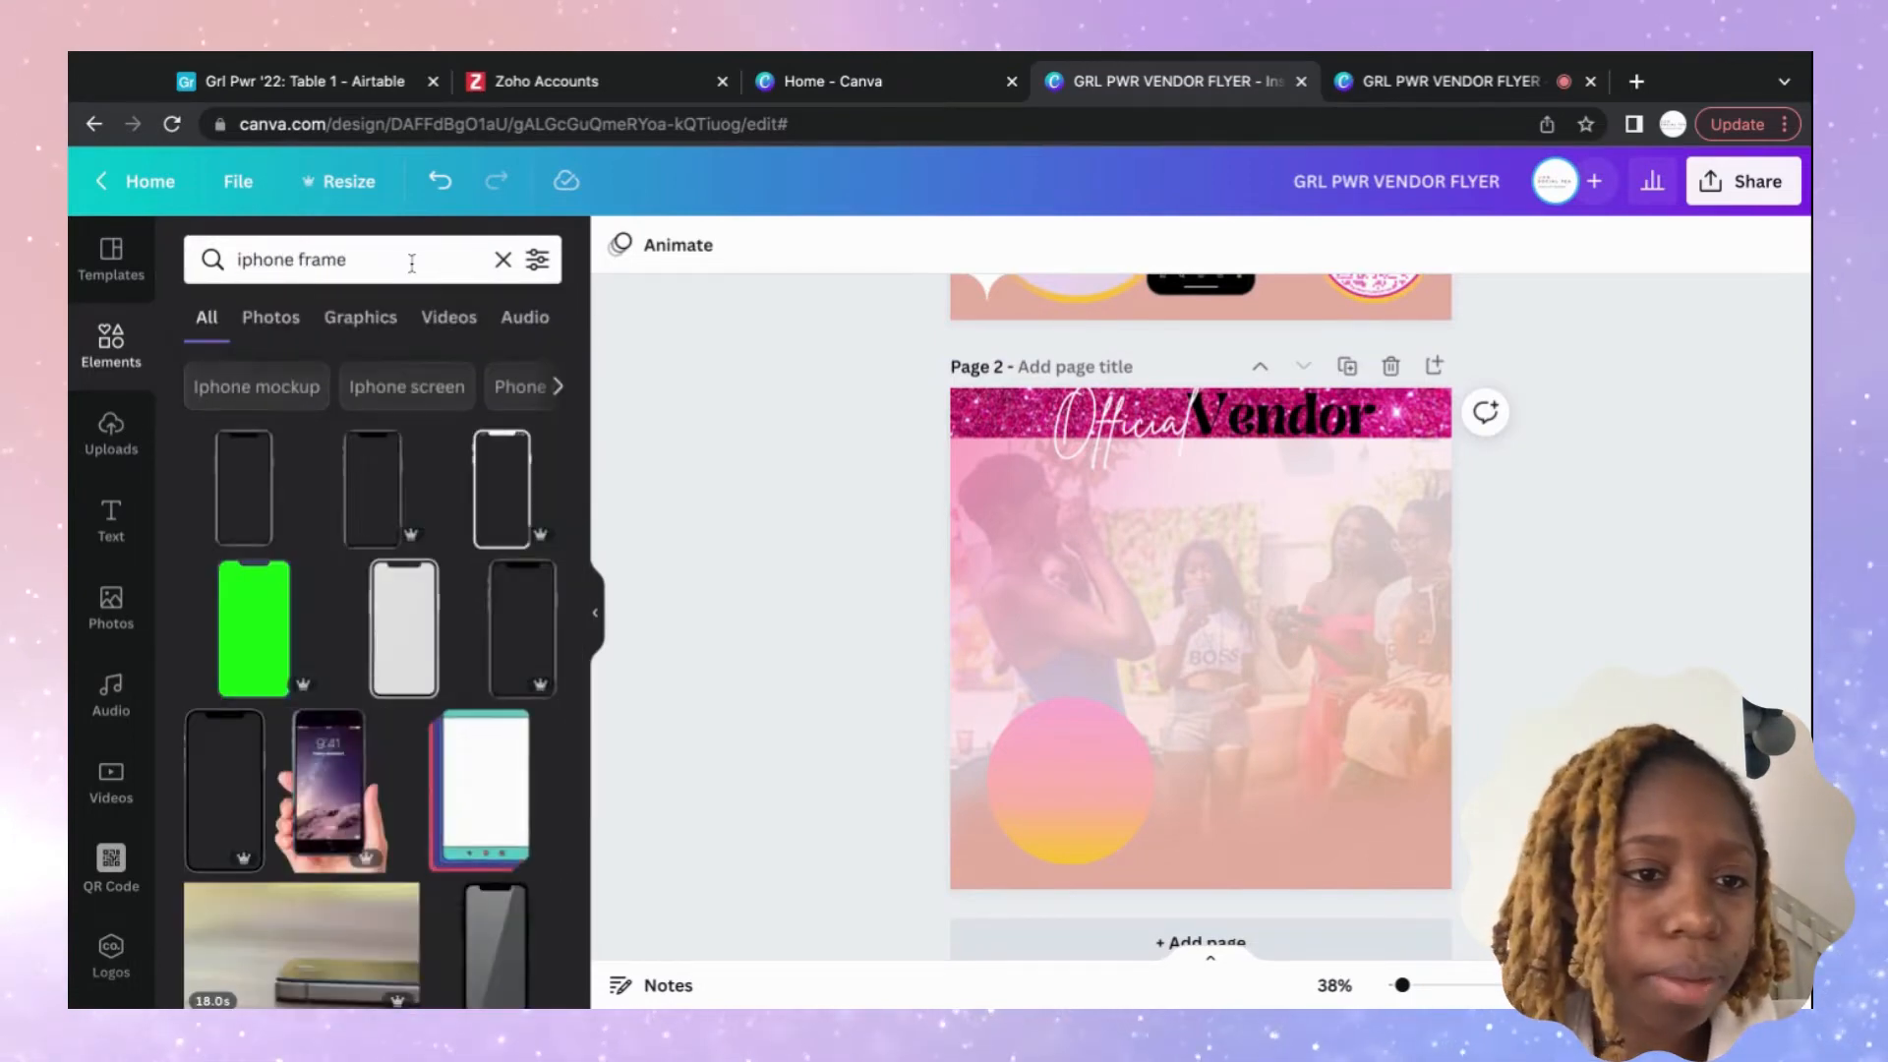
Search the elements for "iphone" and try placing the phone graphic with the light grey screen on page 2.
left_click(409, 262)
key("BackSpace")
key("BackSpace")
key("BackSpace")
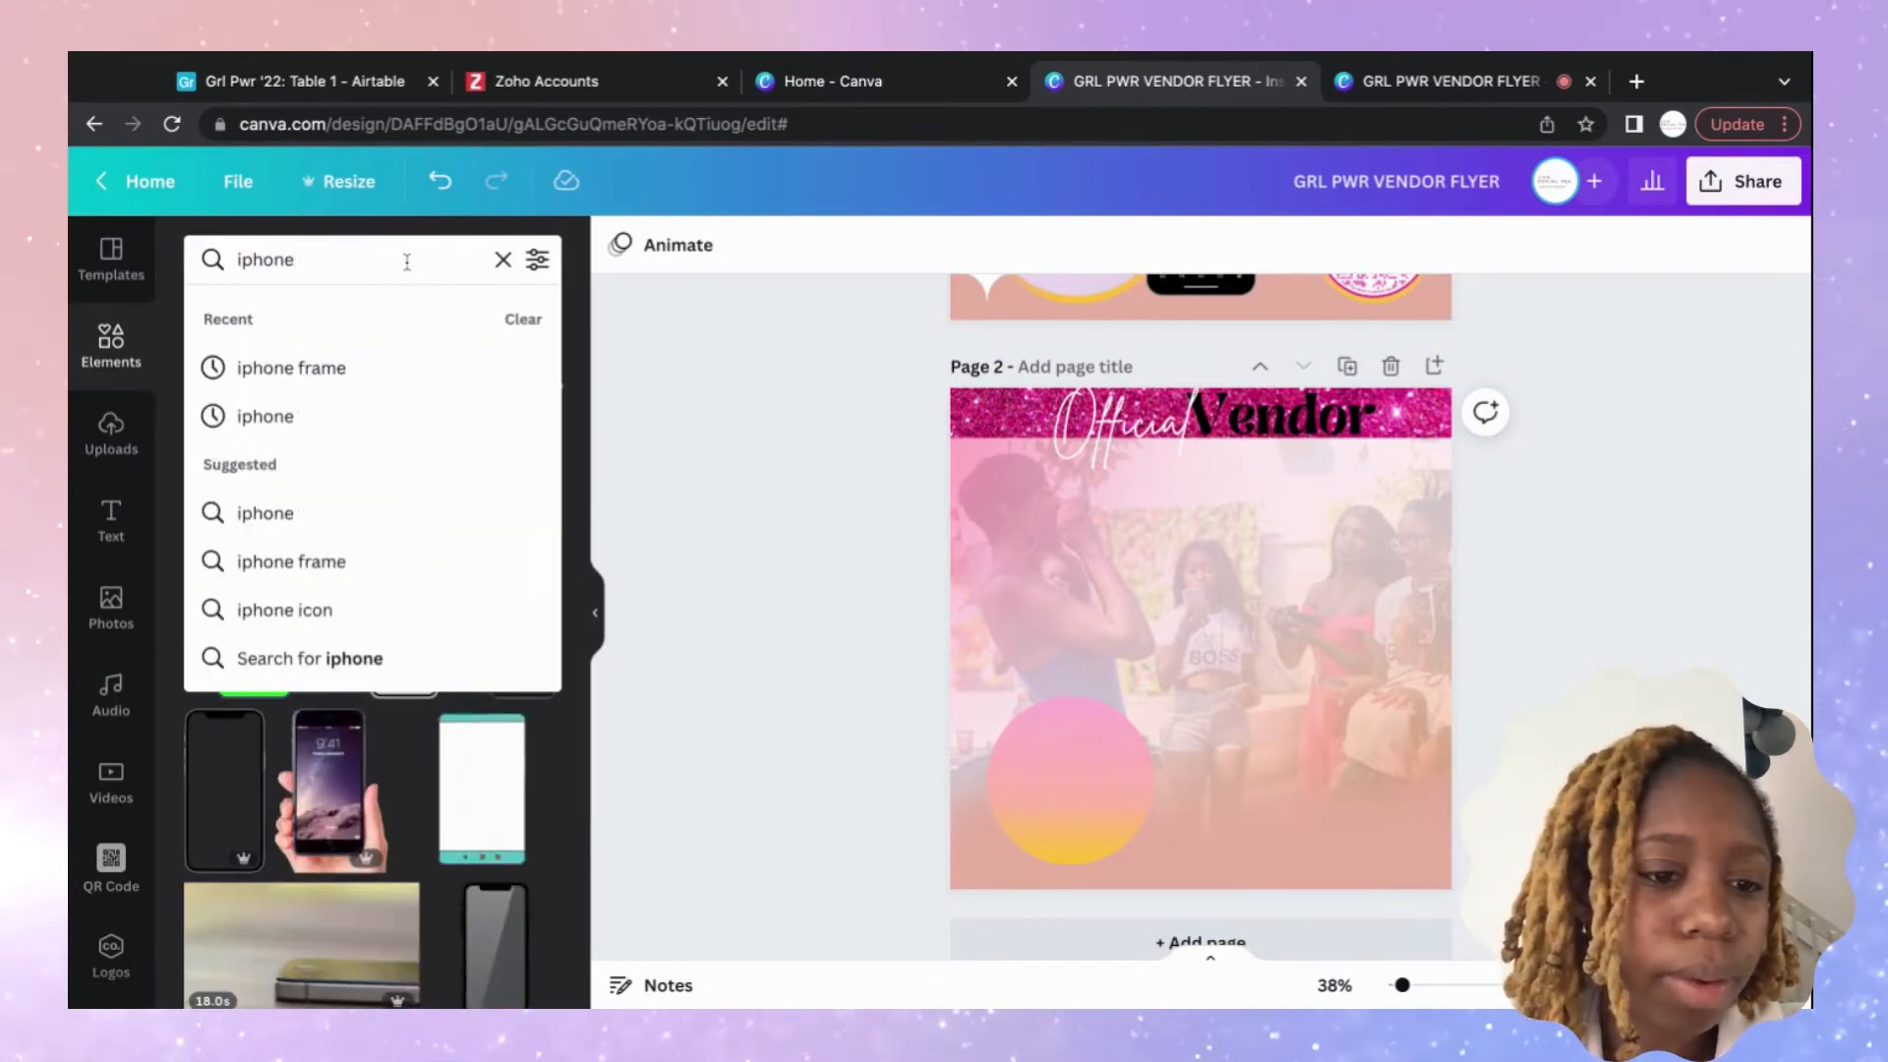
key("Return")
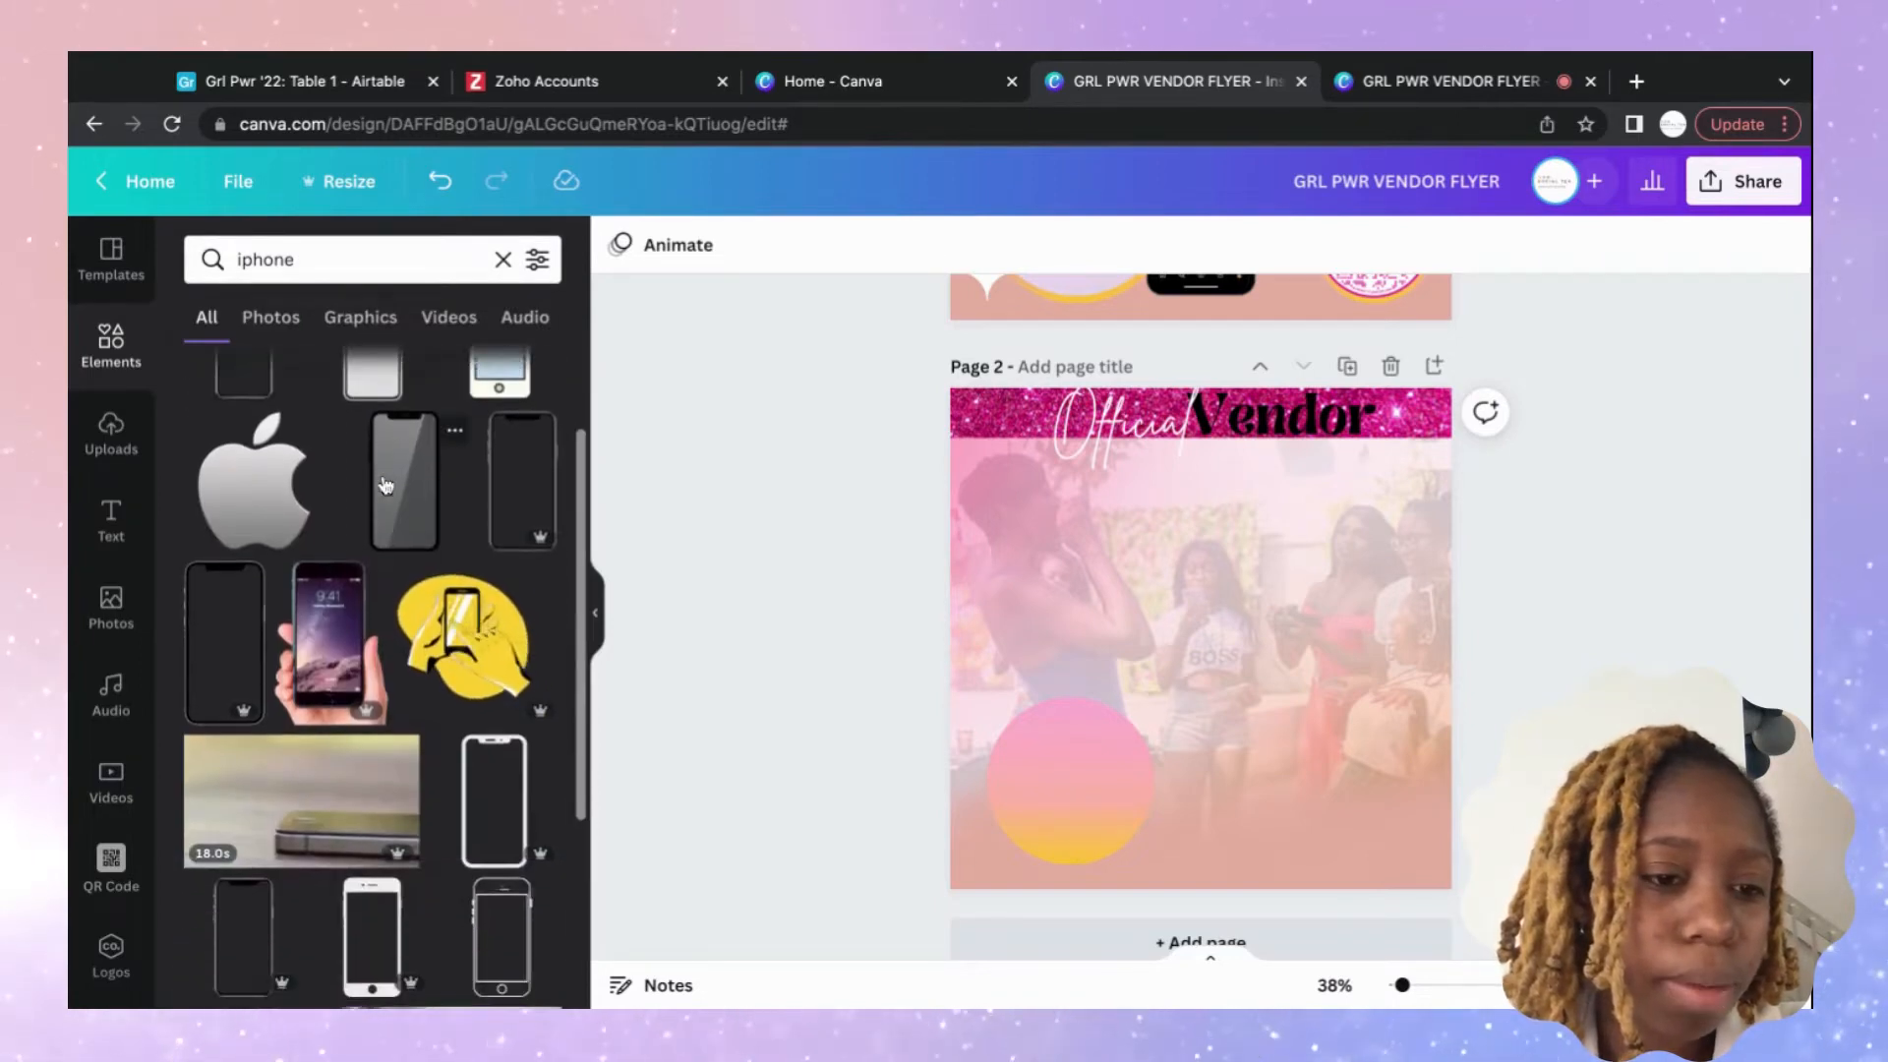
left_click(377, 457)
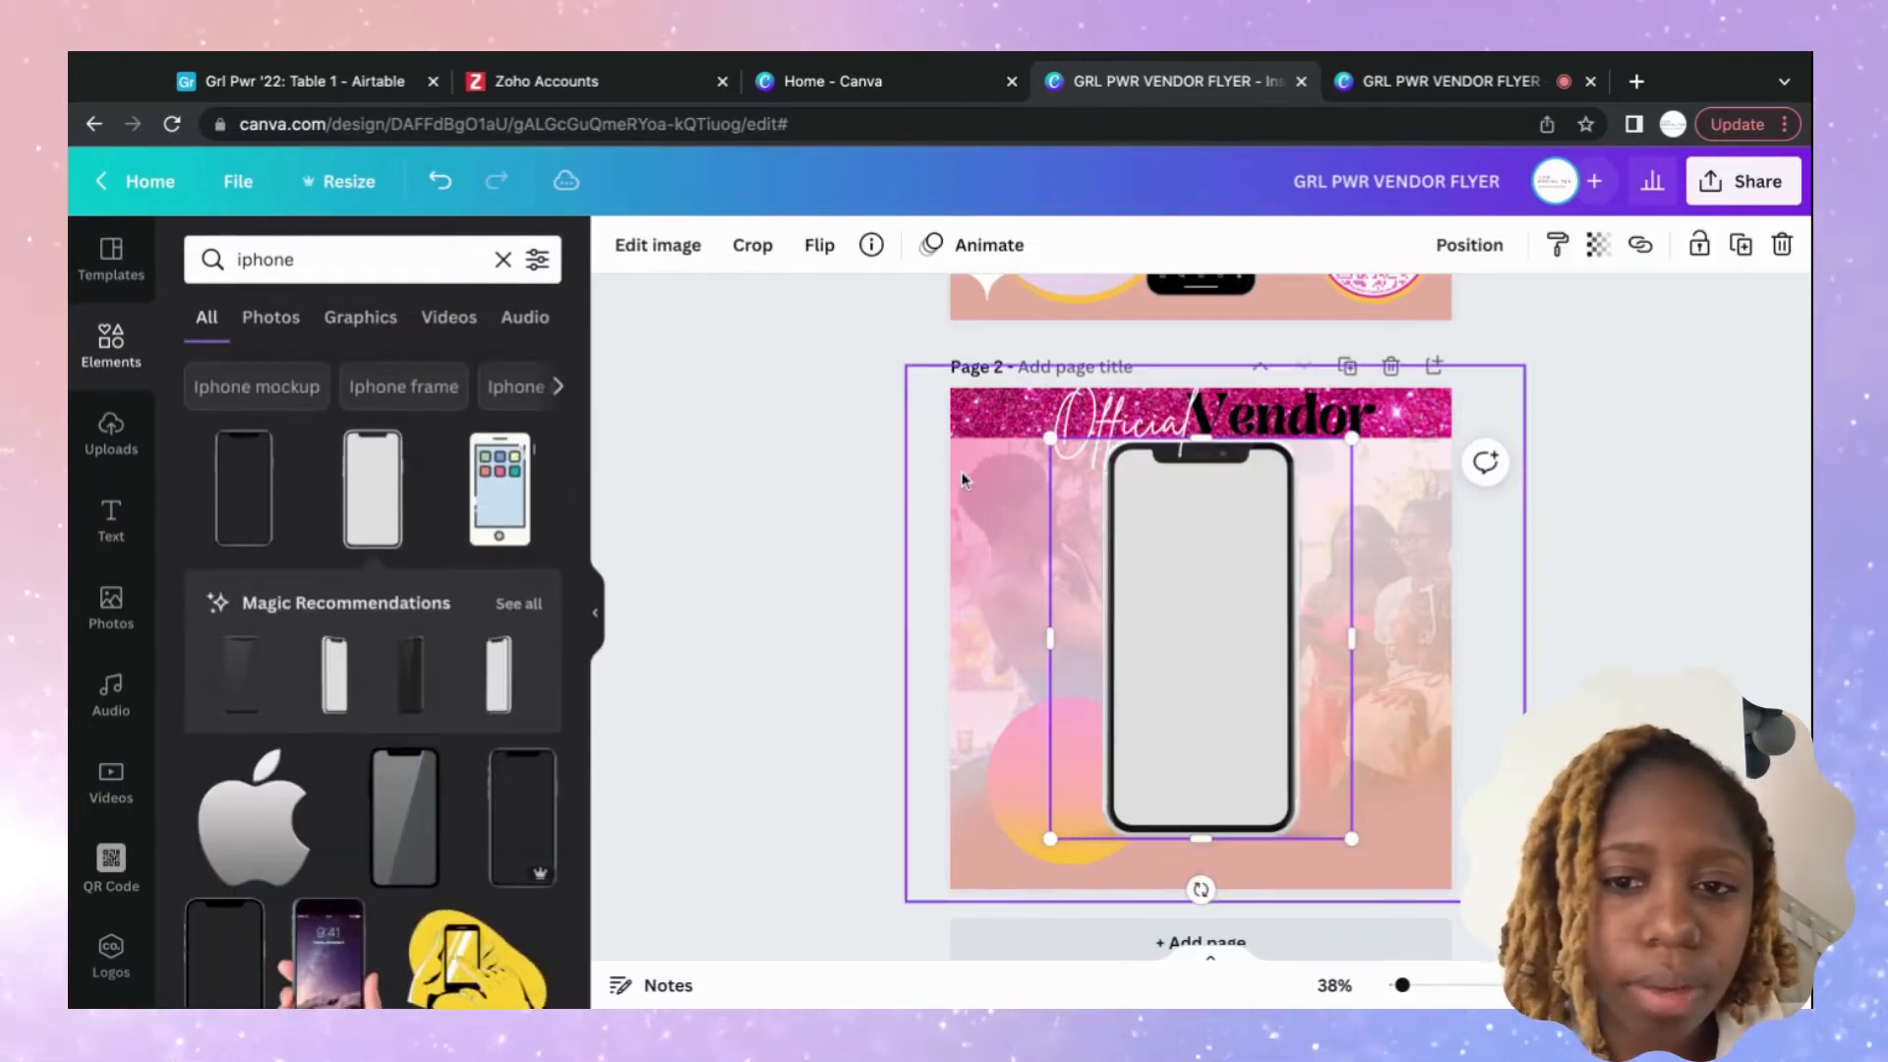
key("Delete")
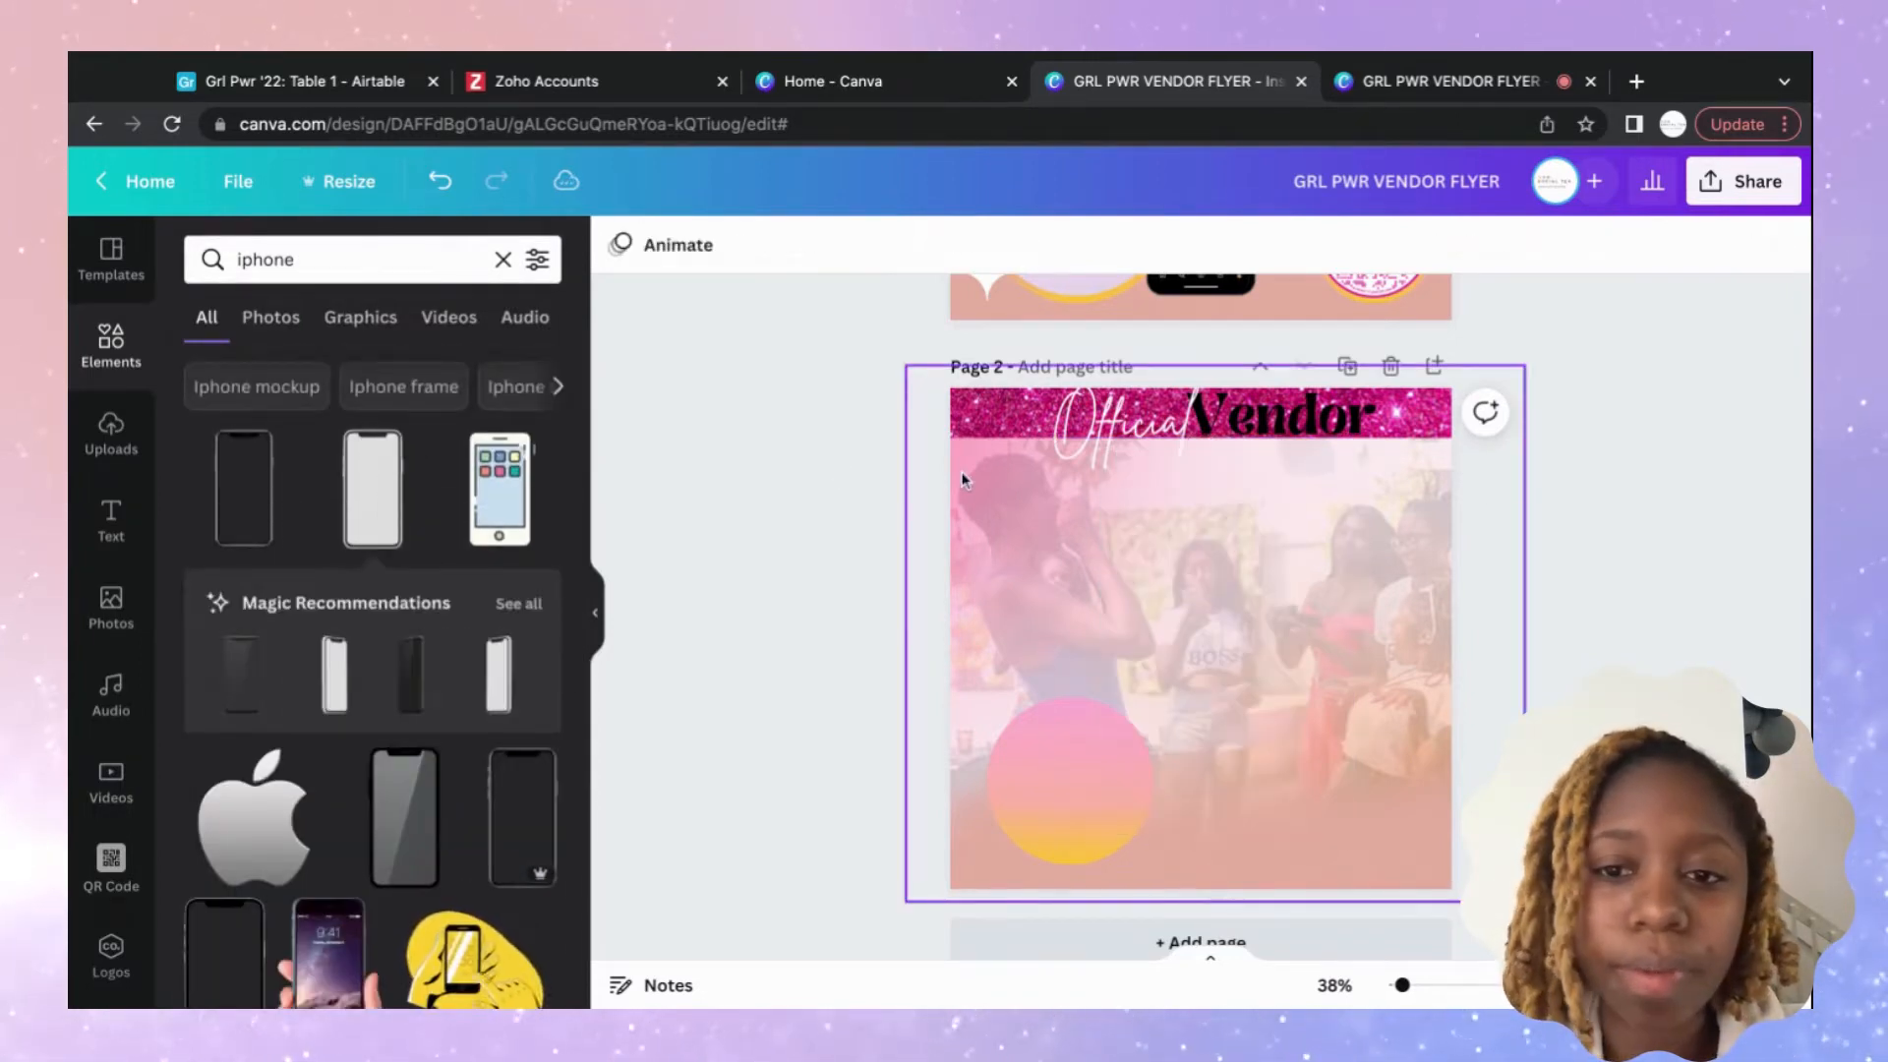
Clear the element search and add the smartphone-shaped frame from the Frames collection to page 2.
left_click(504, 257)
scroll(303, 683, "down", 12)
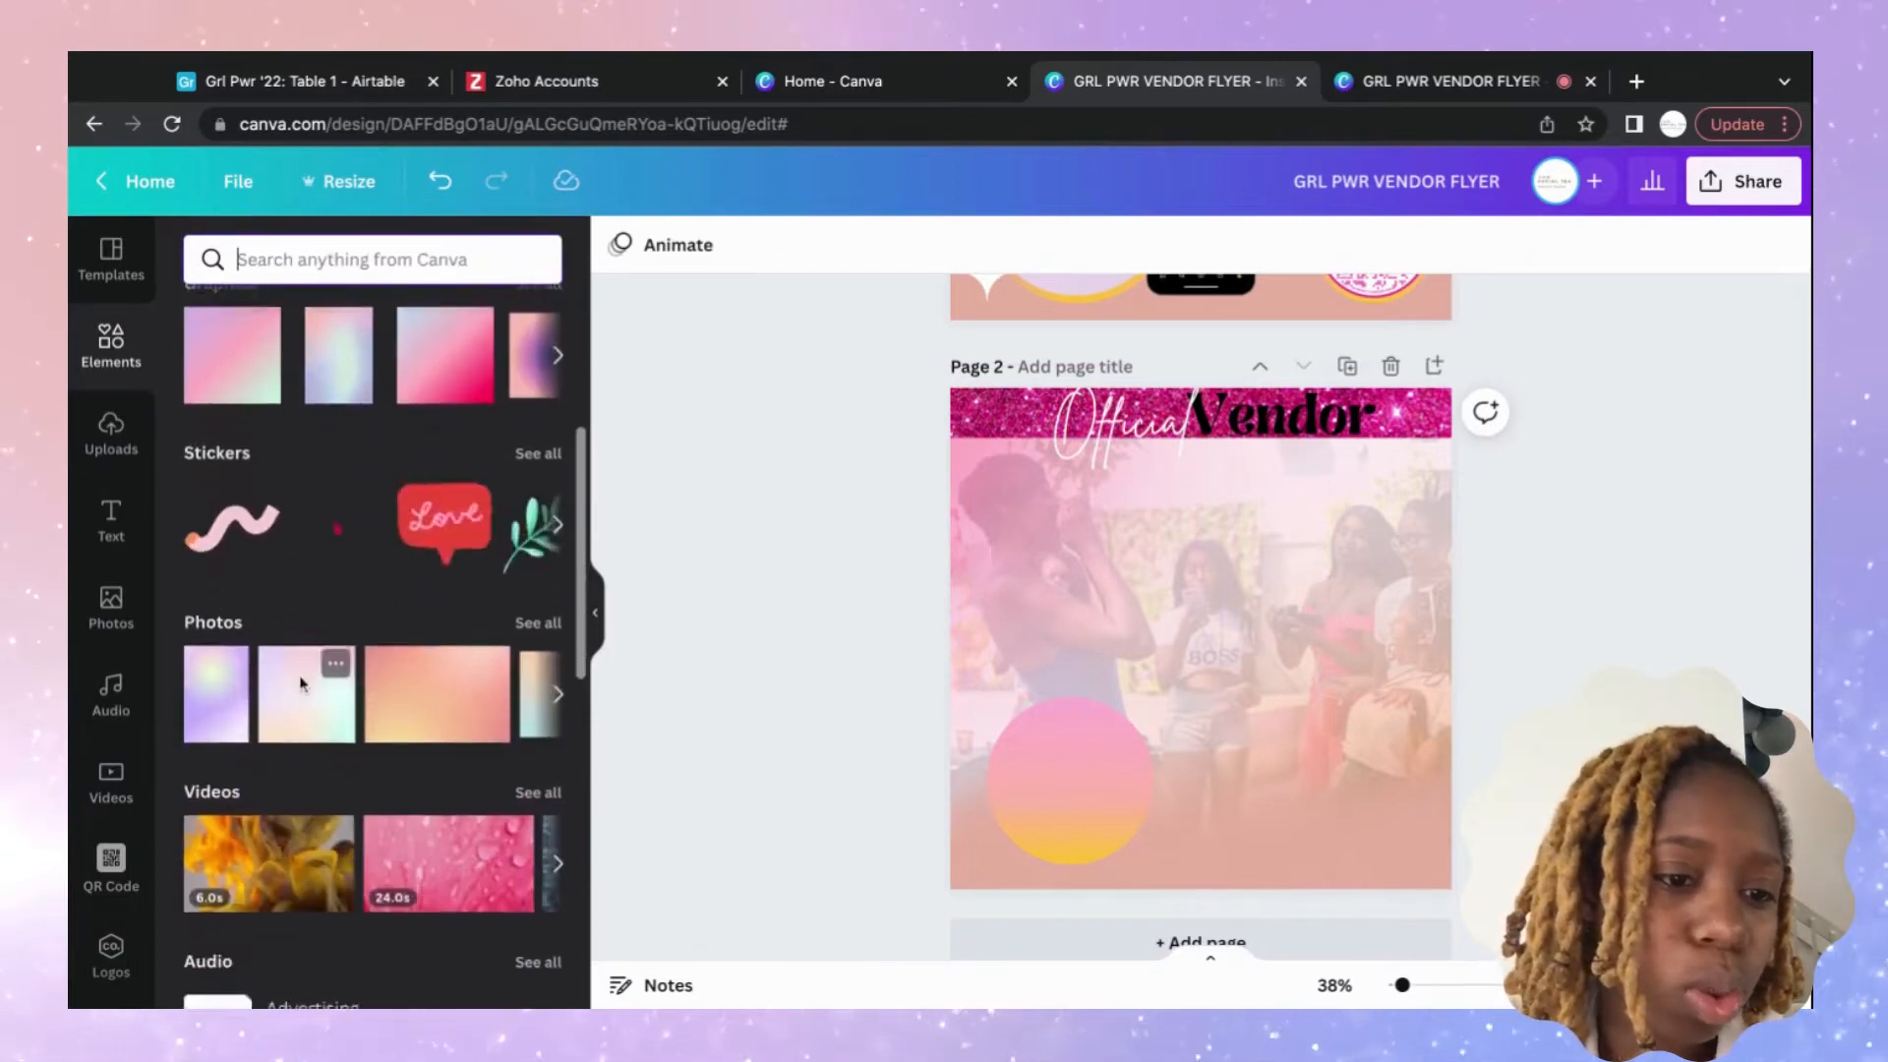
scroll(303, 684, "down", 3)
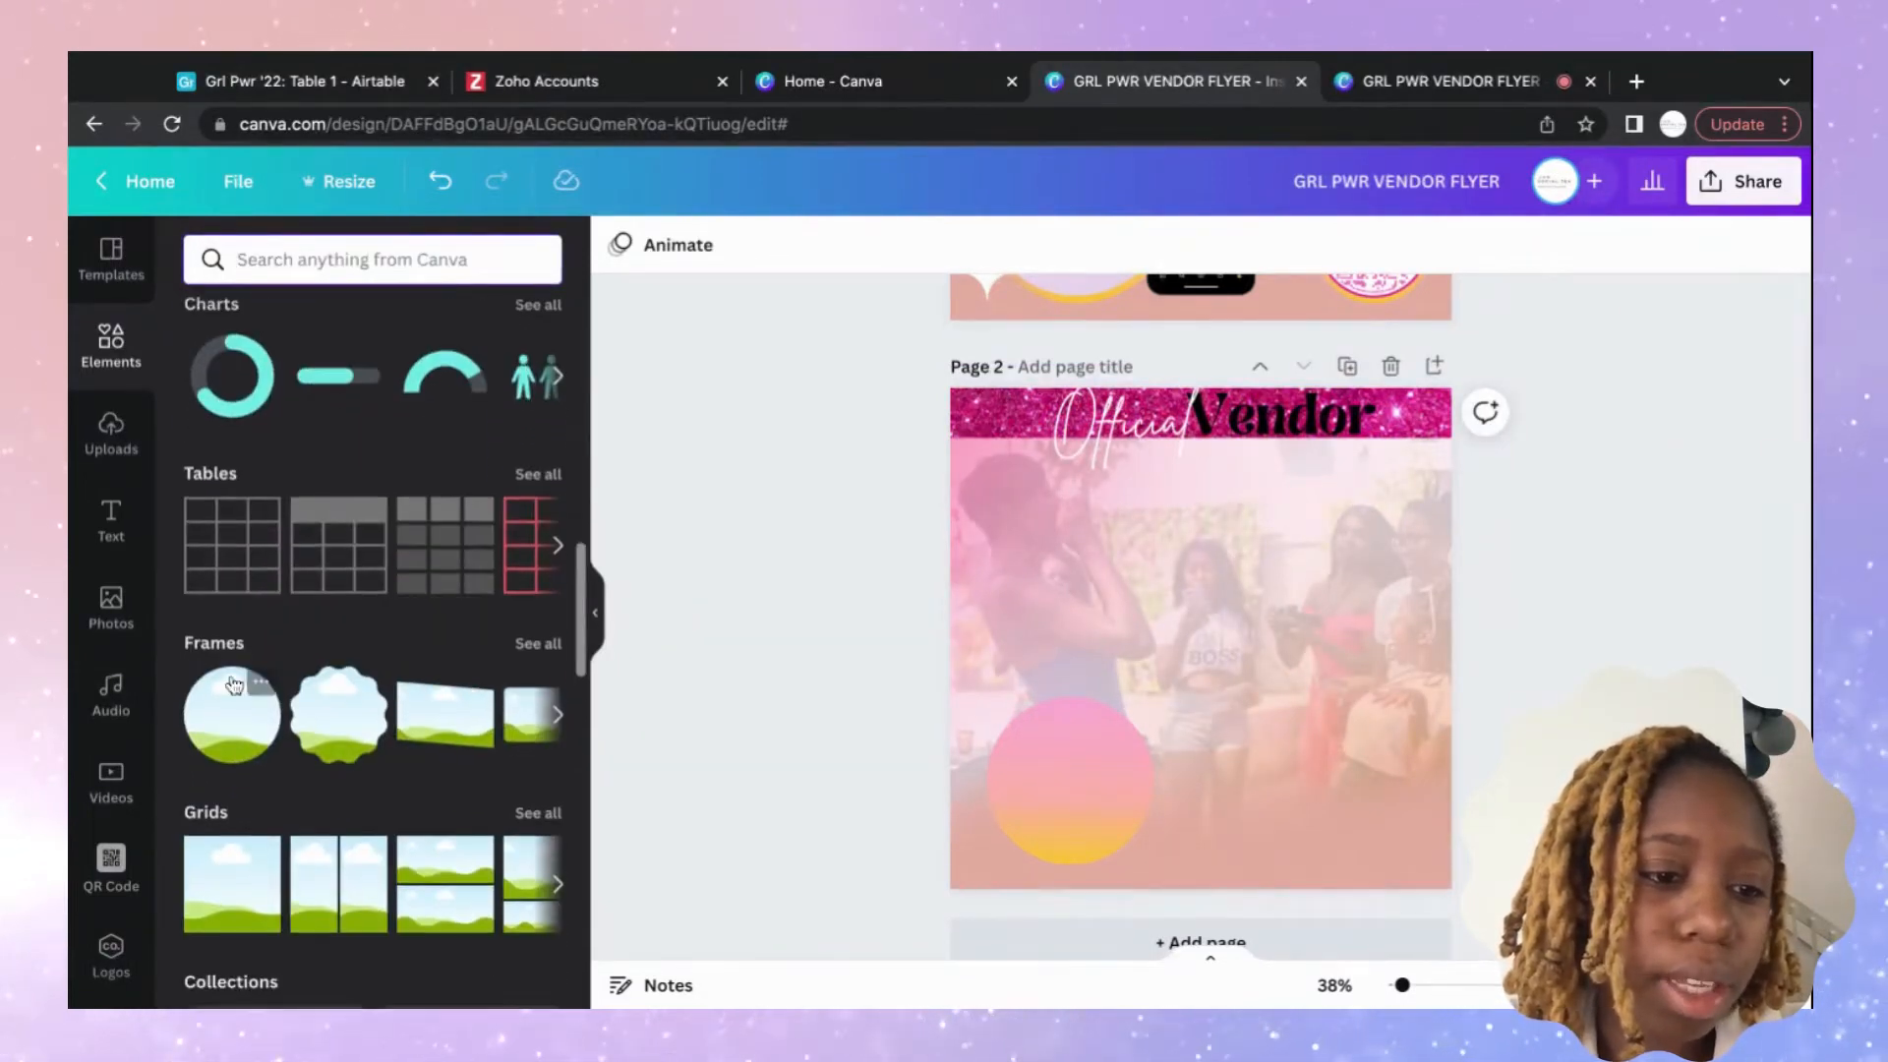
left_click(539, 642)
scroll(393, 920, "down", 5)
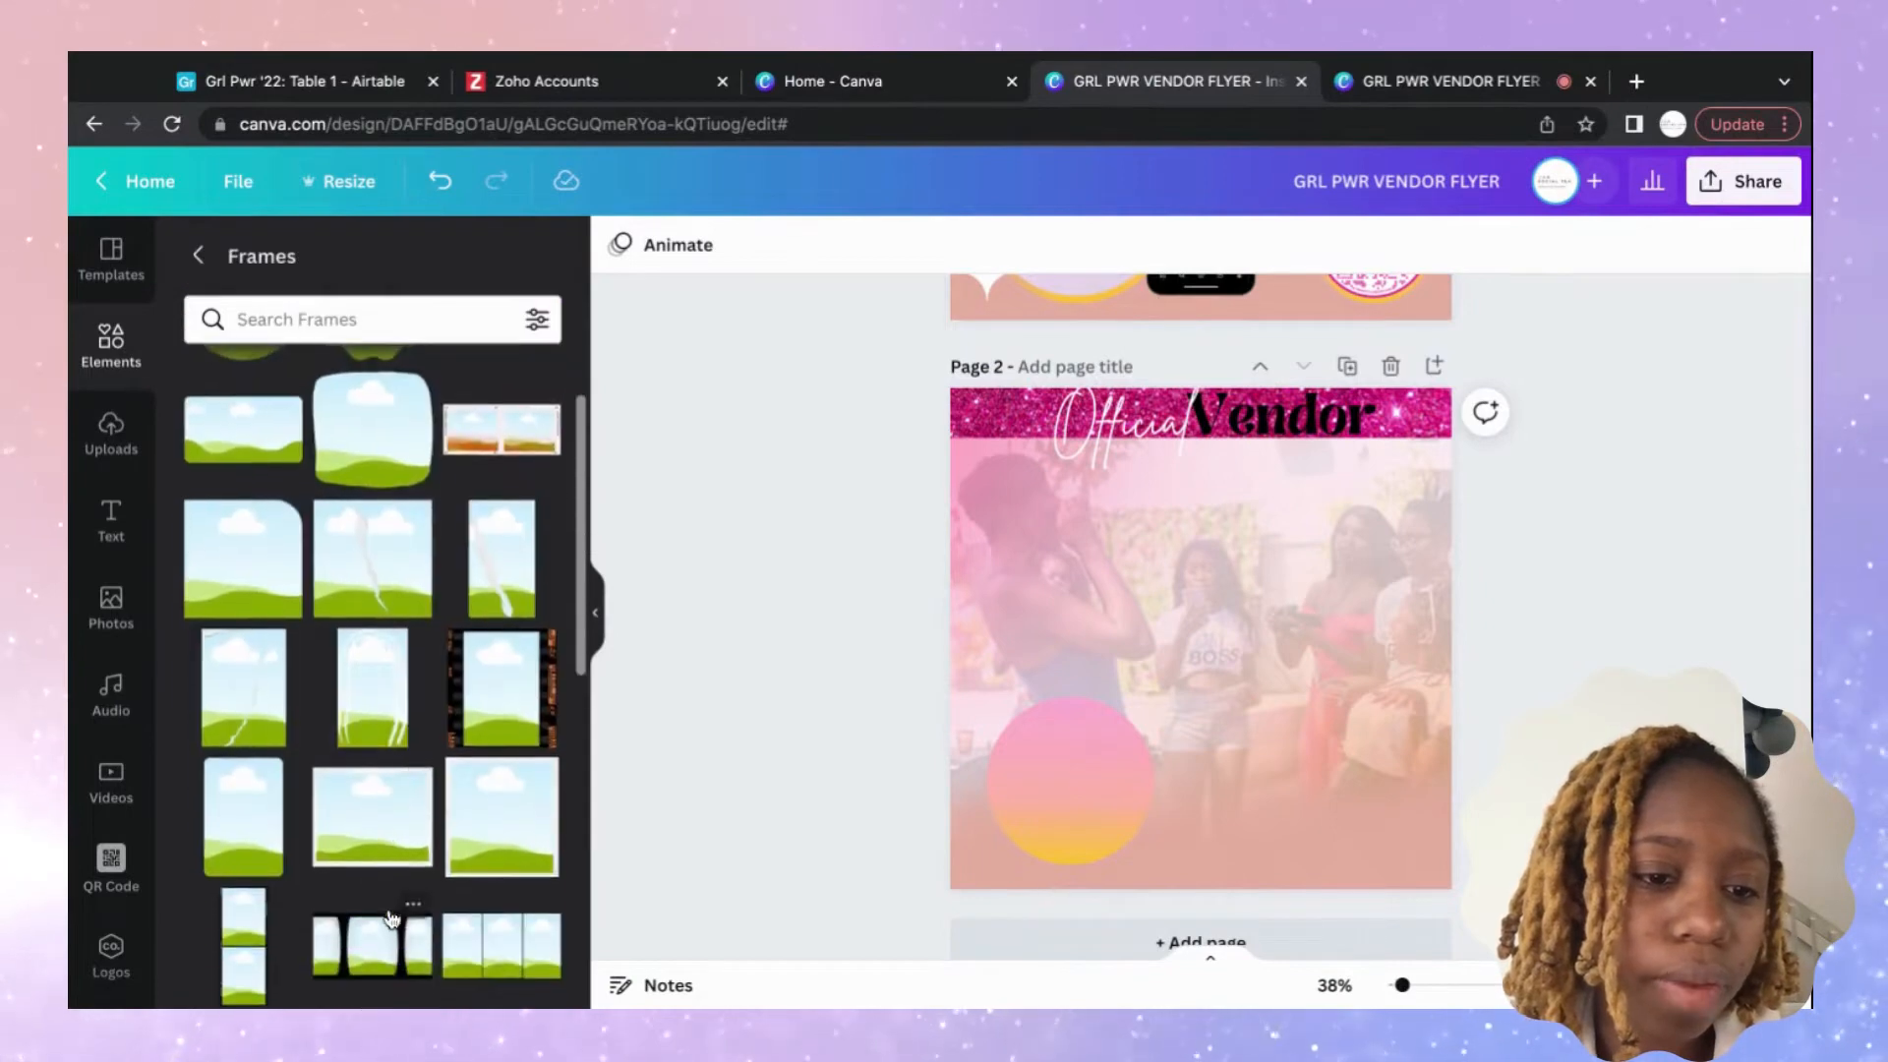
scroll(390, 917, "down", 2)
left_click(373, 811)
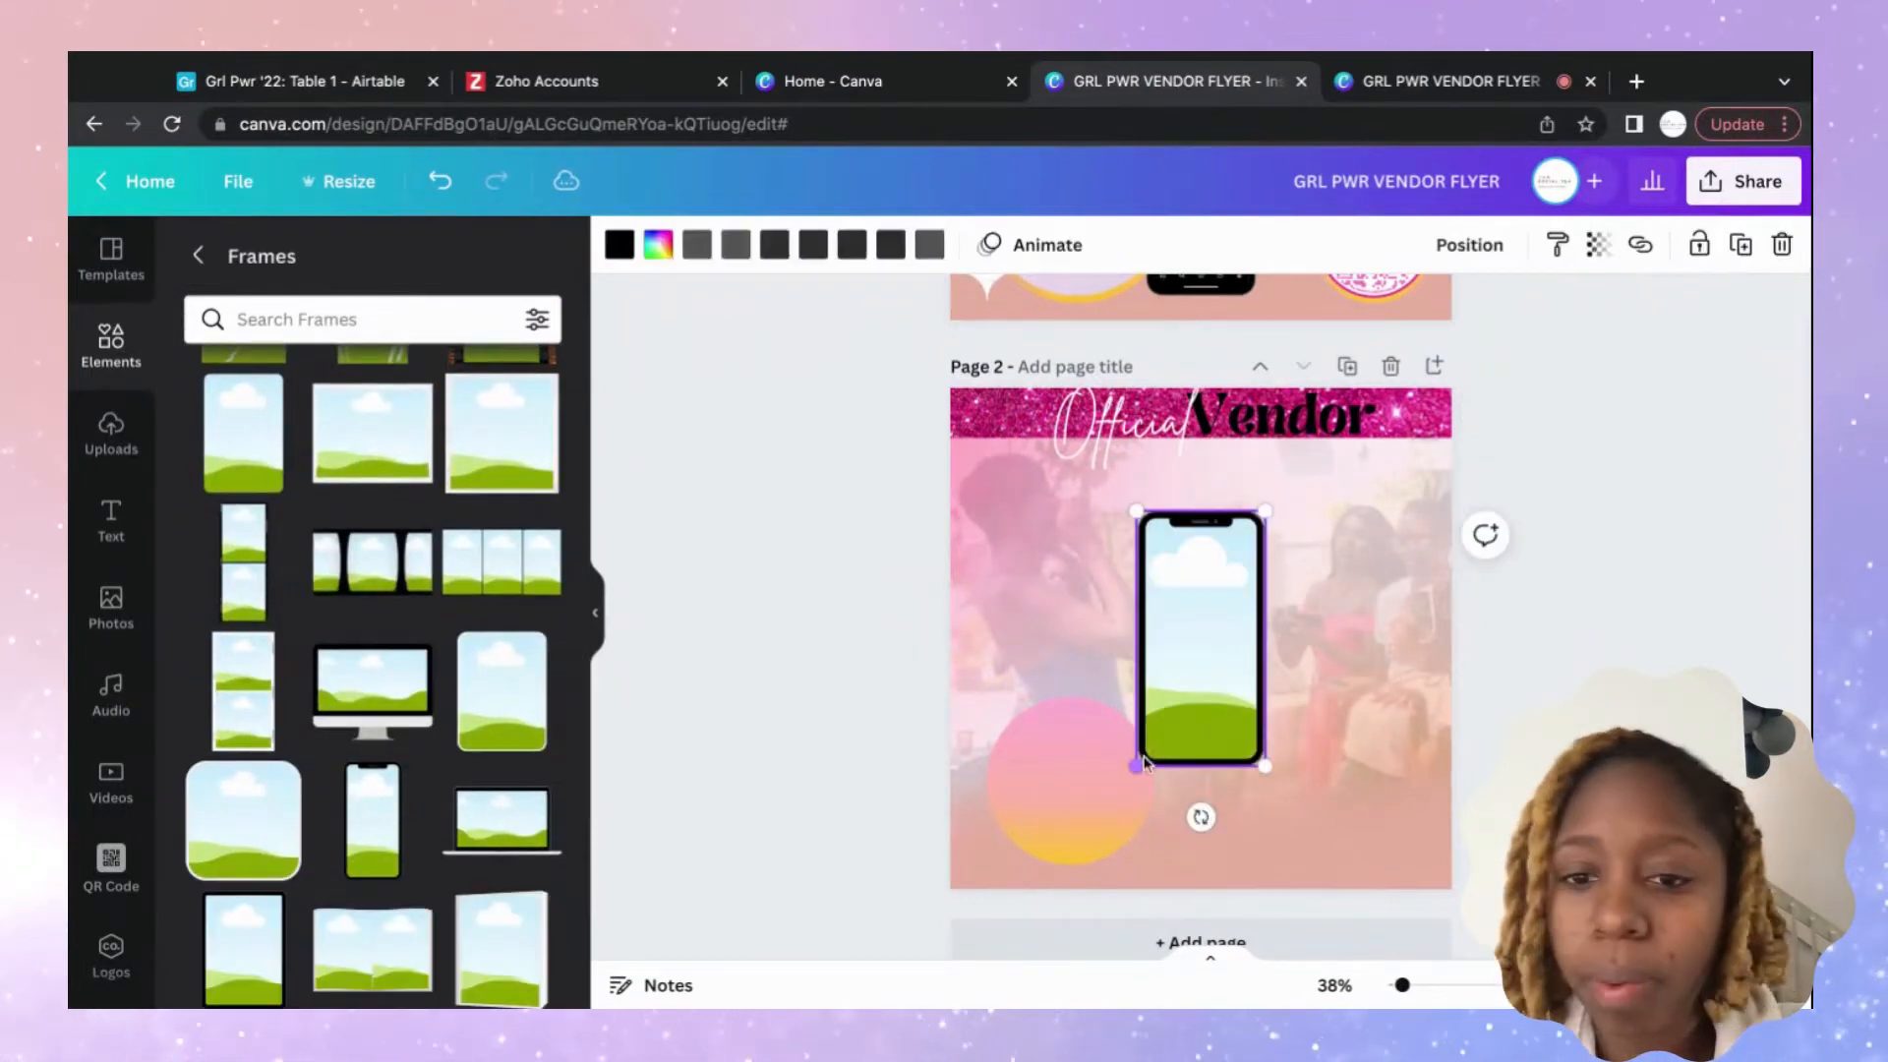
Move the phone frame down to the lower middle of page 2 and slightly enlarge the gradient circle next to it.
left_click_drag(1229, 572, 1217, 680)
scroll(1220, 568, "up", 2)
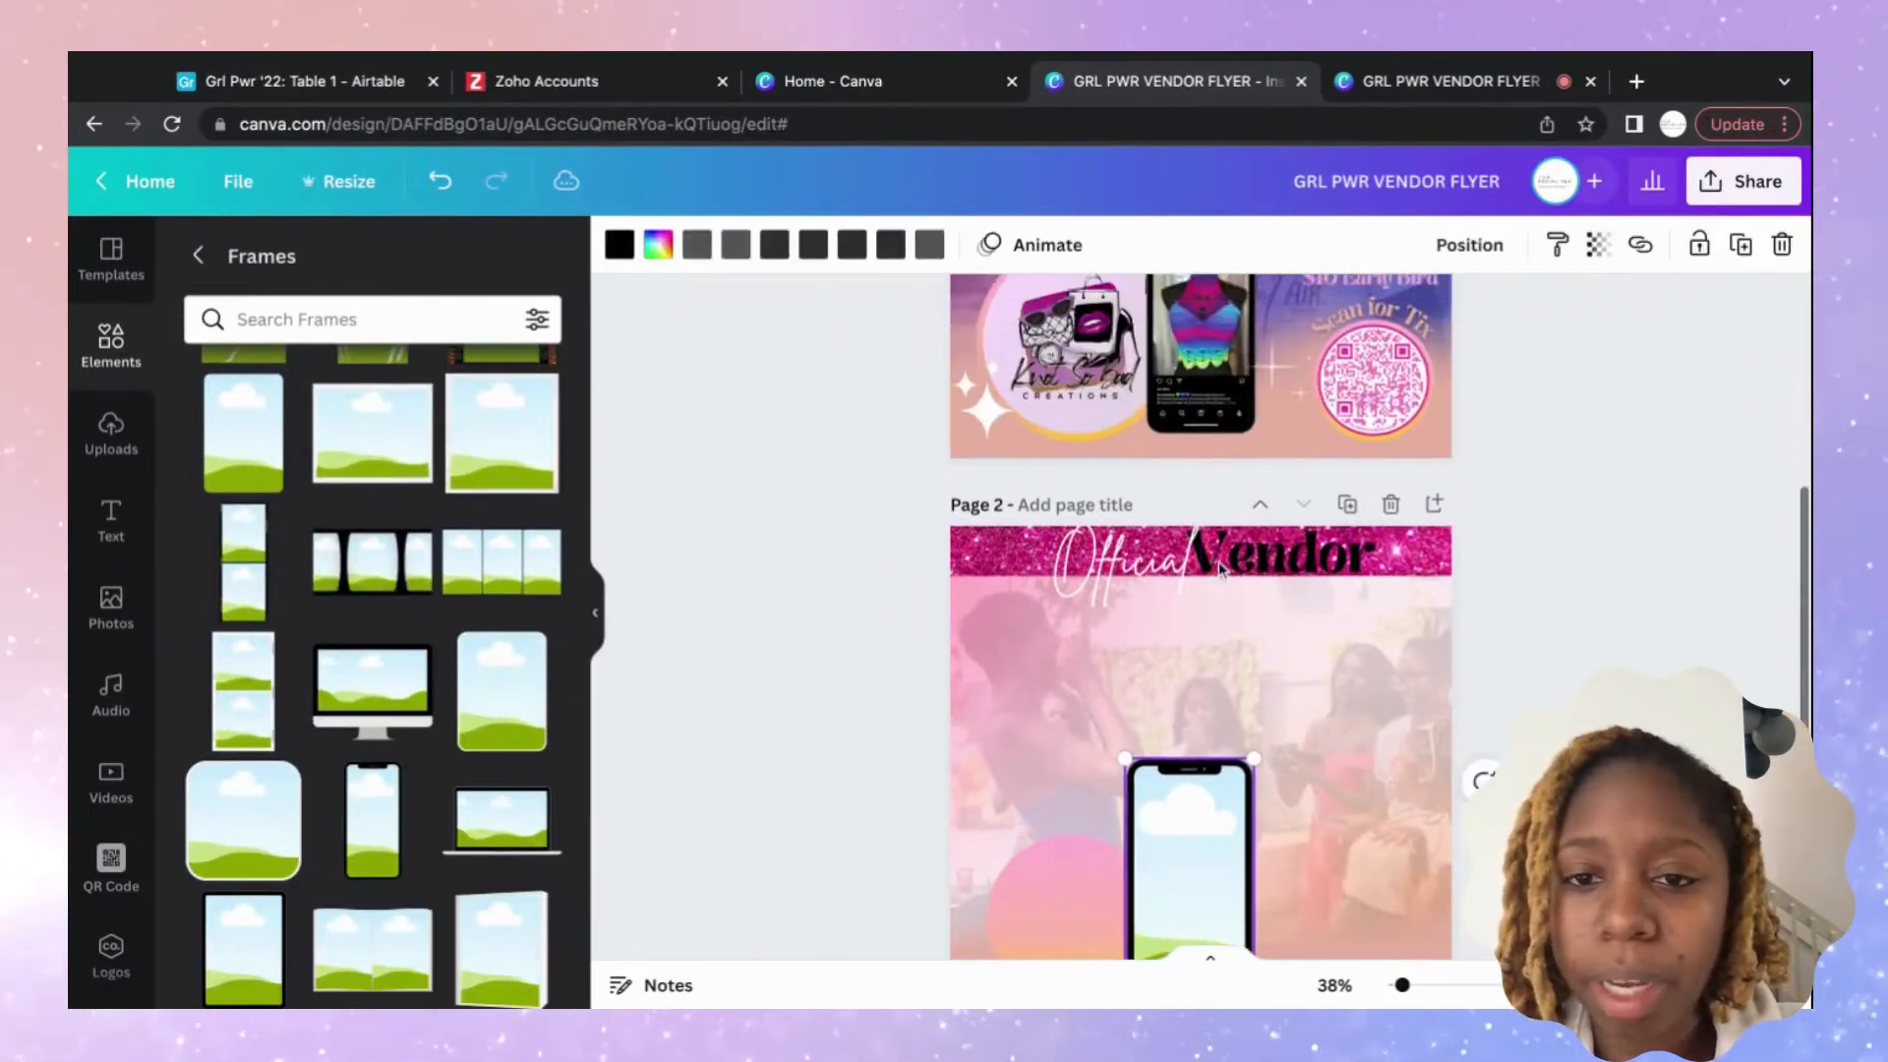
scroll(1219, 644, "down", 3)
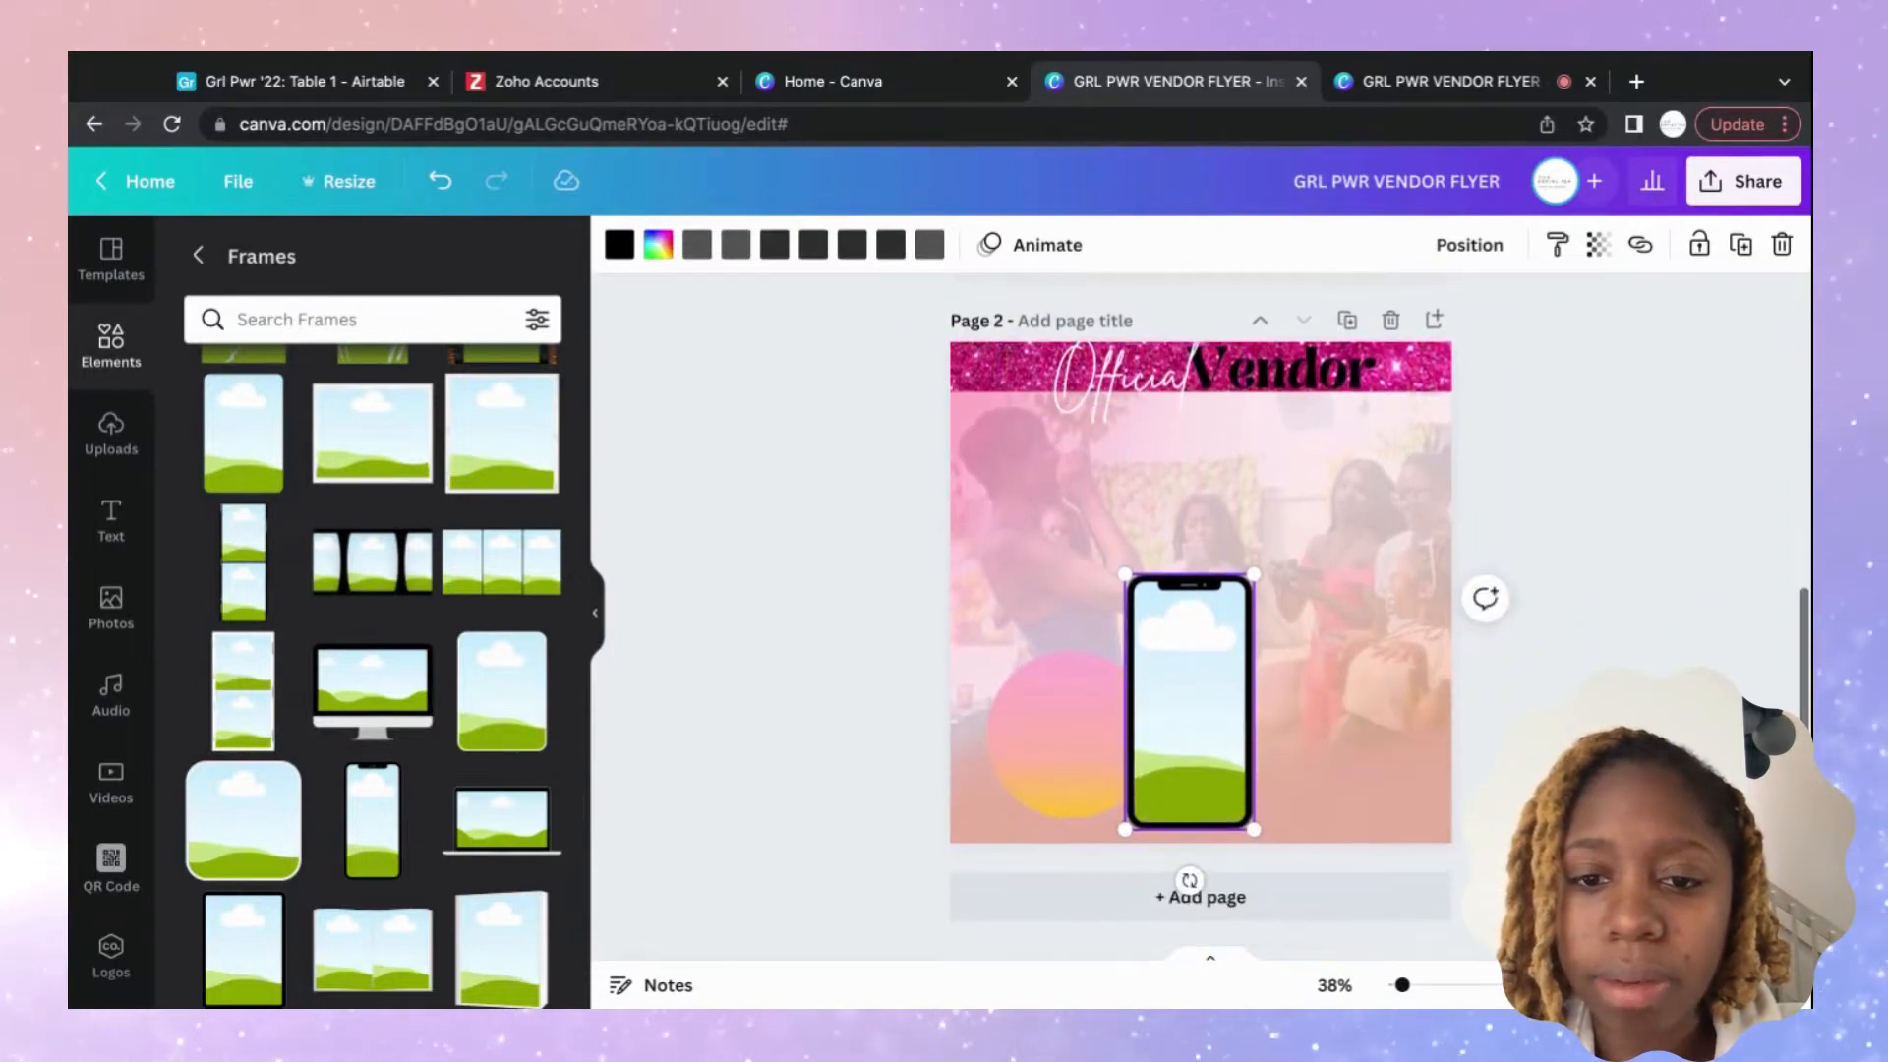
left_click_drag(1194, 663, 1202, 617)
left_click(1078, 734)
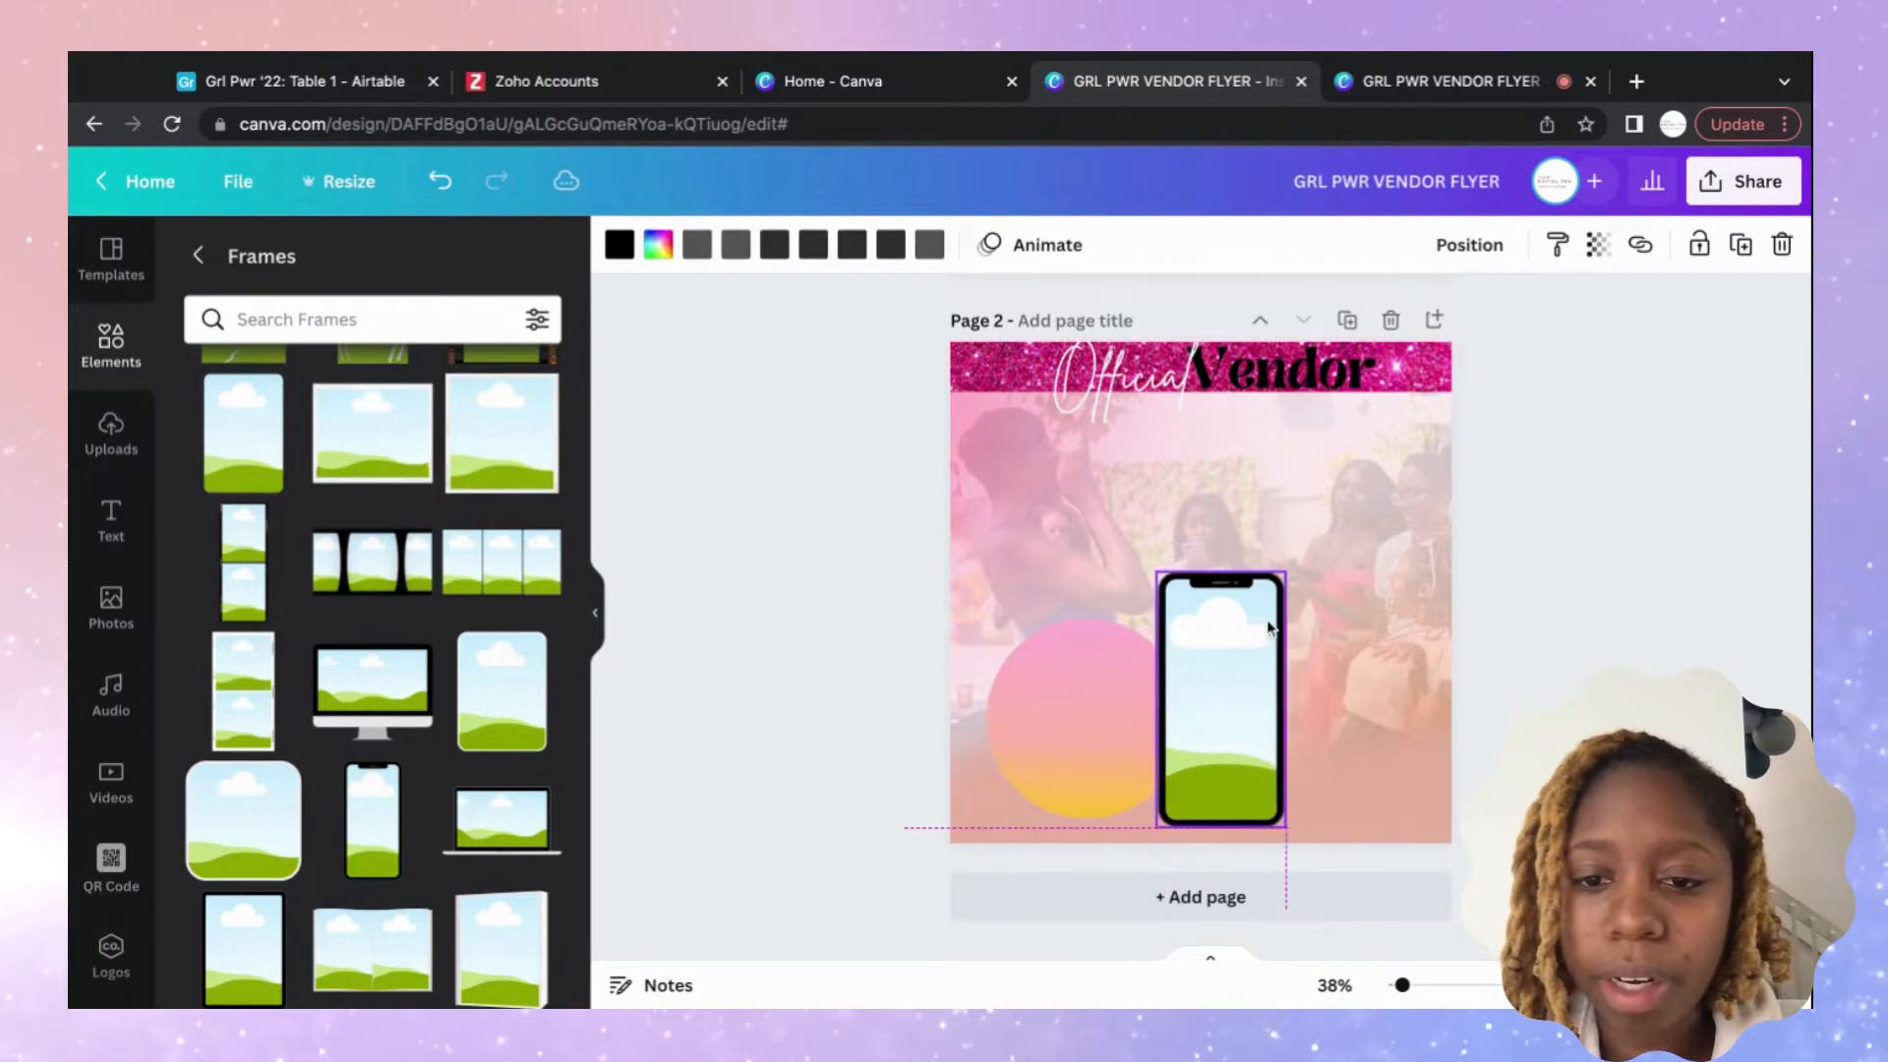
scroll(1269, 627, "up", 2)
scroll(1254, 679, "down", 2)
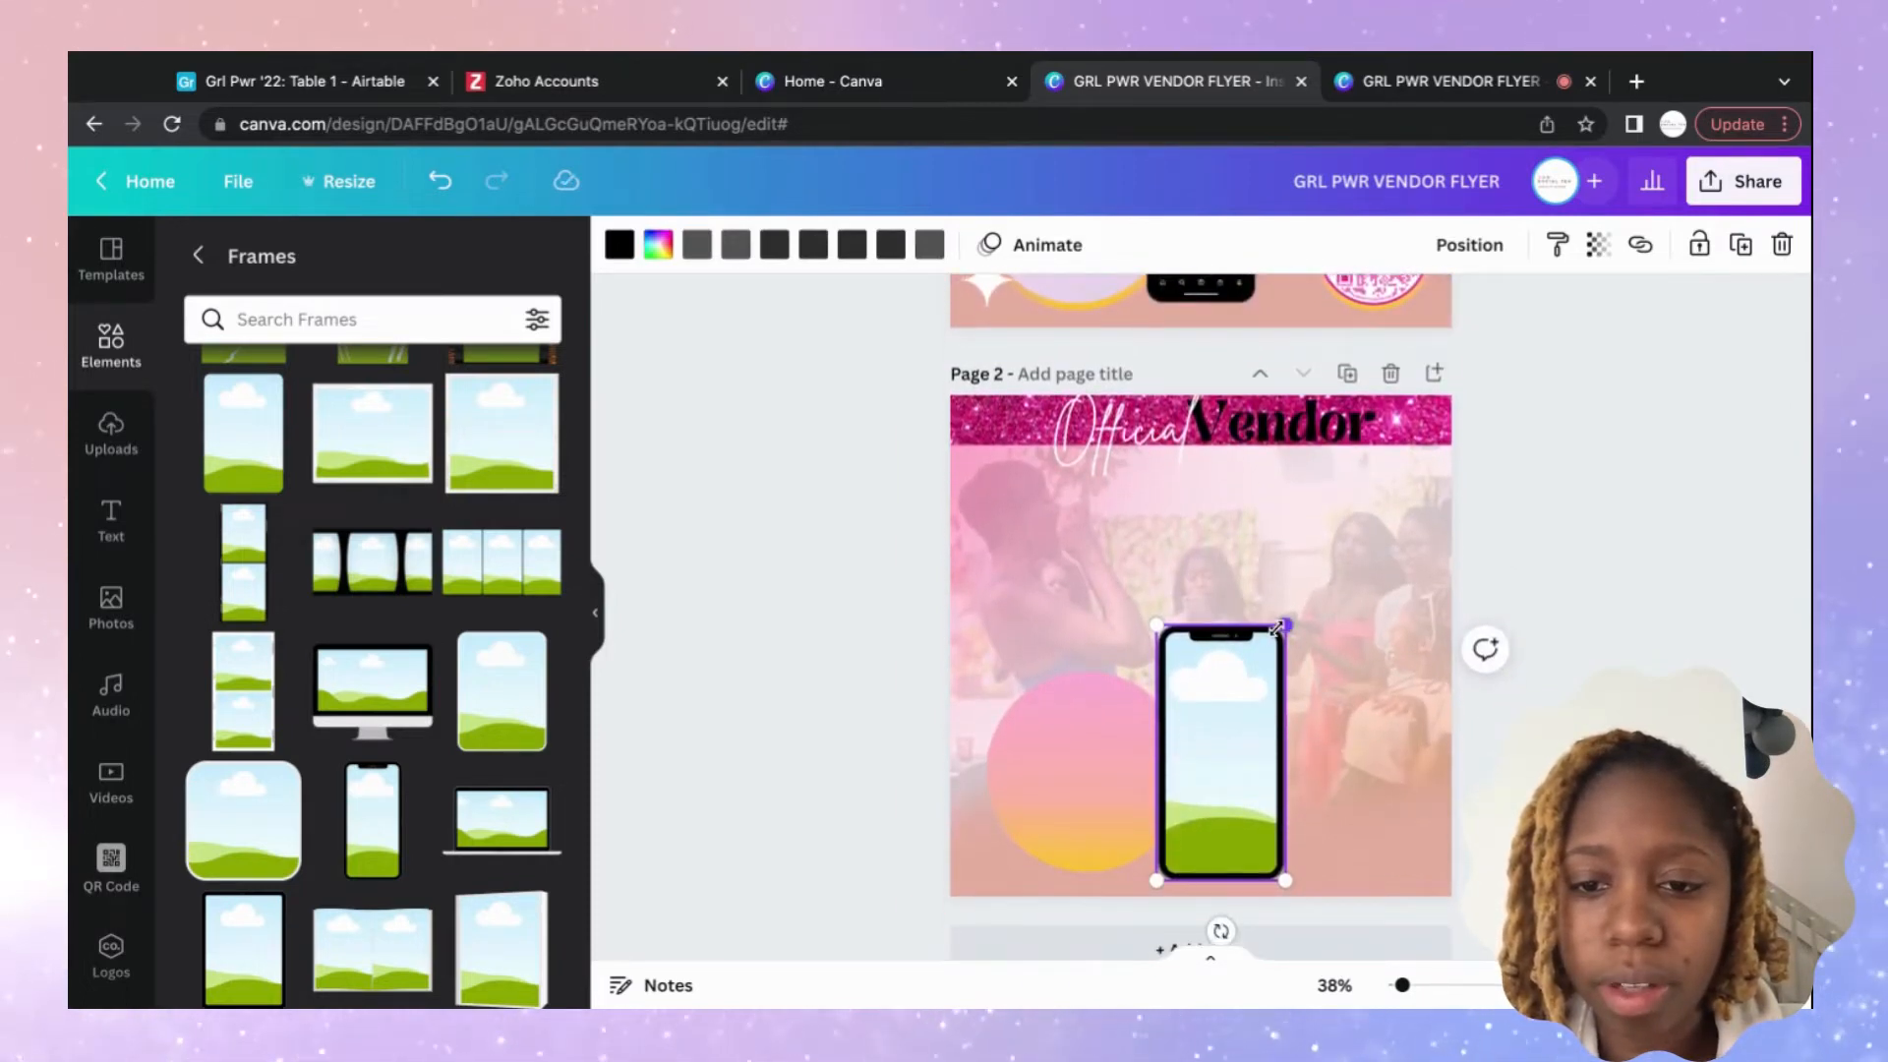
Shrink the phone frame and shift it and the gradient circle left so the phone slightly overlaps the circle's edge.
left_click_drag(1276, 628, 1264, 667)
left_click(1121, 713)
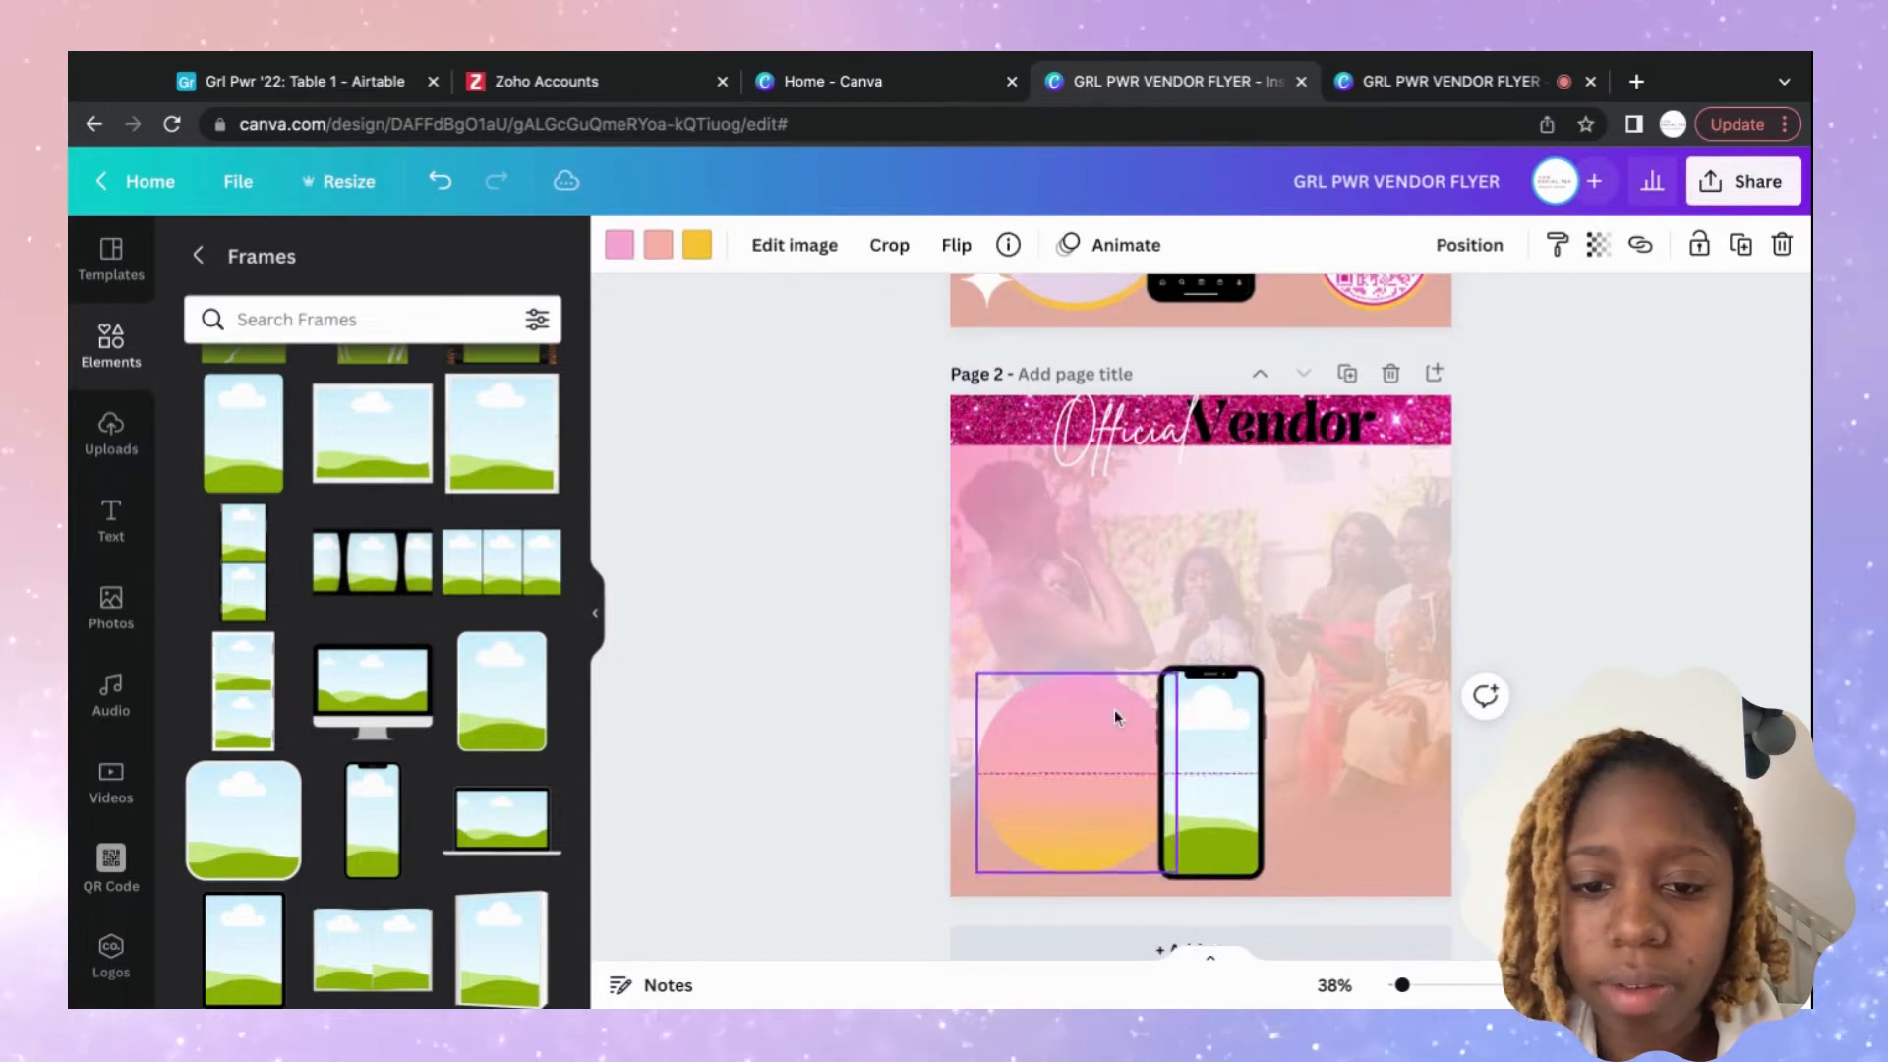
left_click_drag(1115, 710, 1109, 715)
left_click_drag(1225, 715, 1198, 710)
scroll(1198, 748, "up", 2)
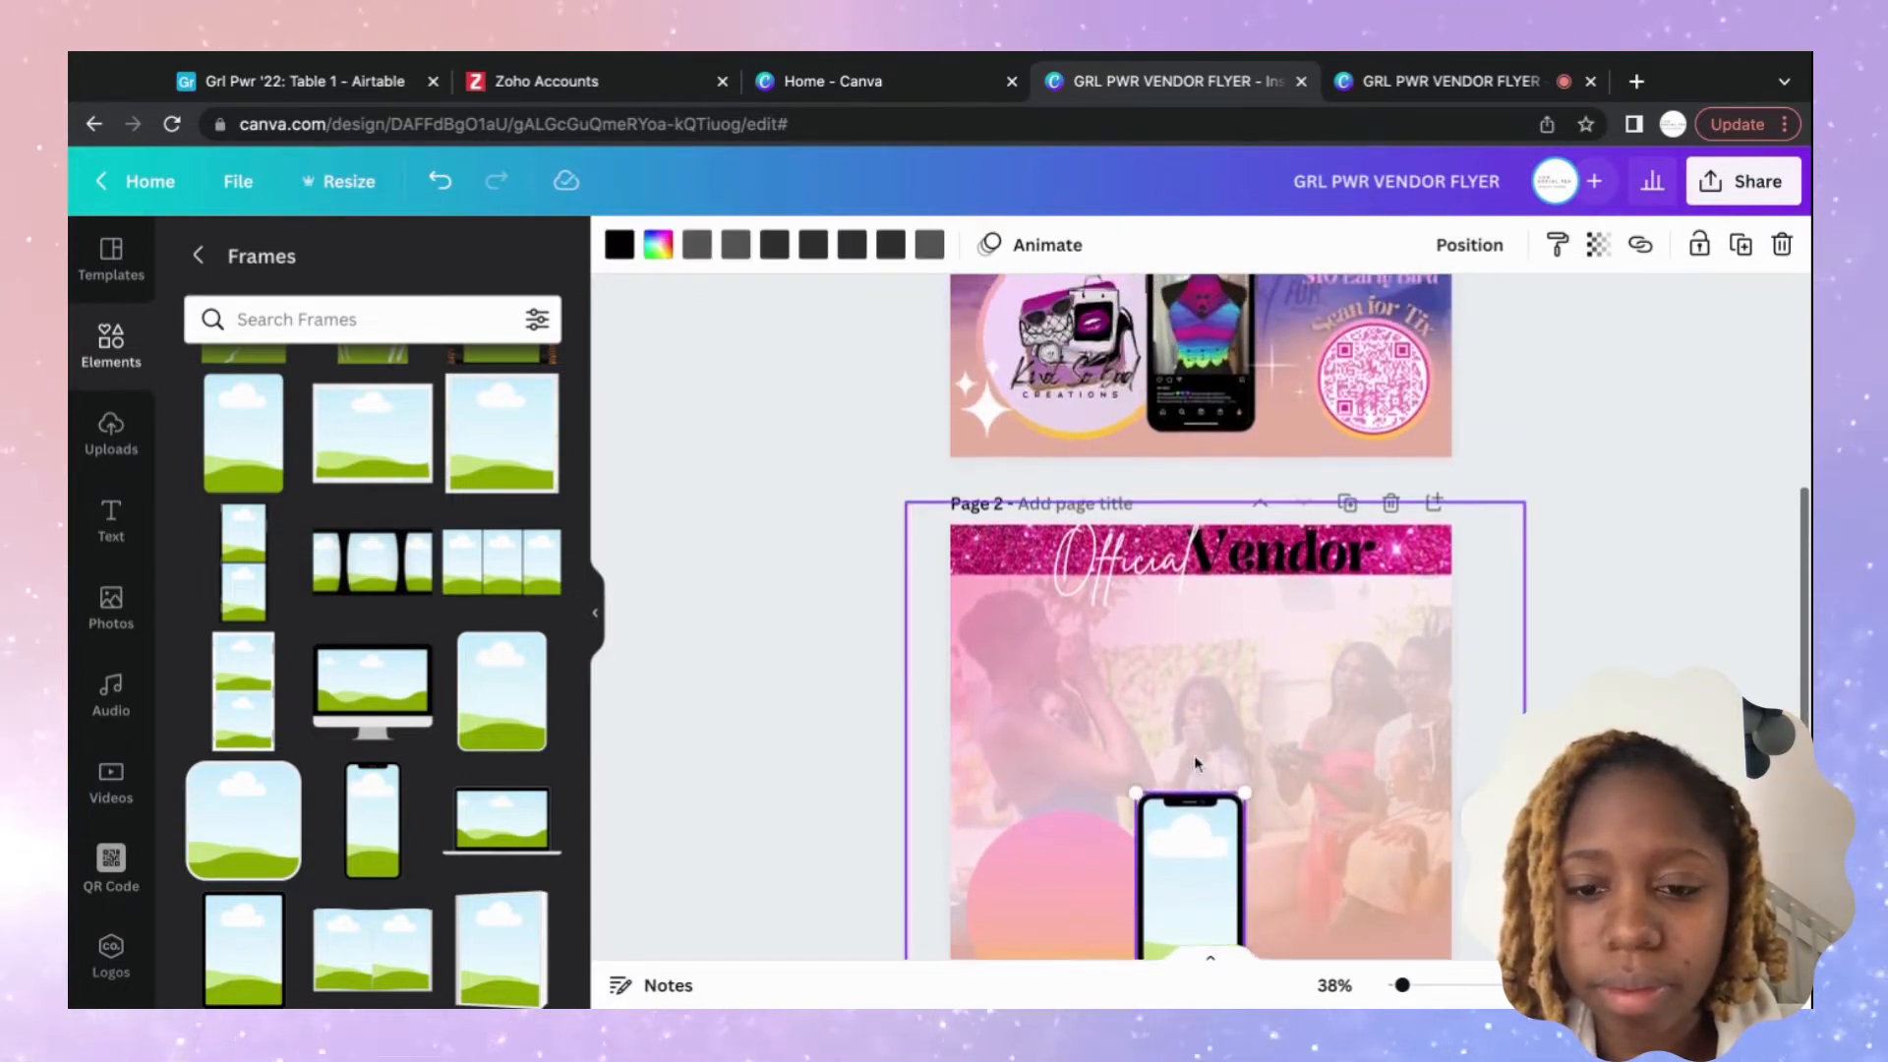
scroll(1194, 763, "up", 2)
scroll(1194, 763, "down", 3)
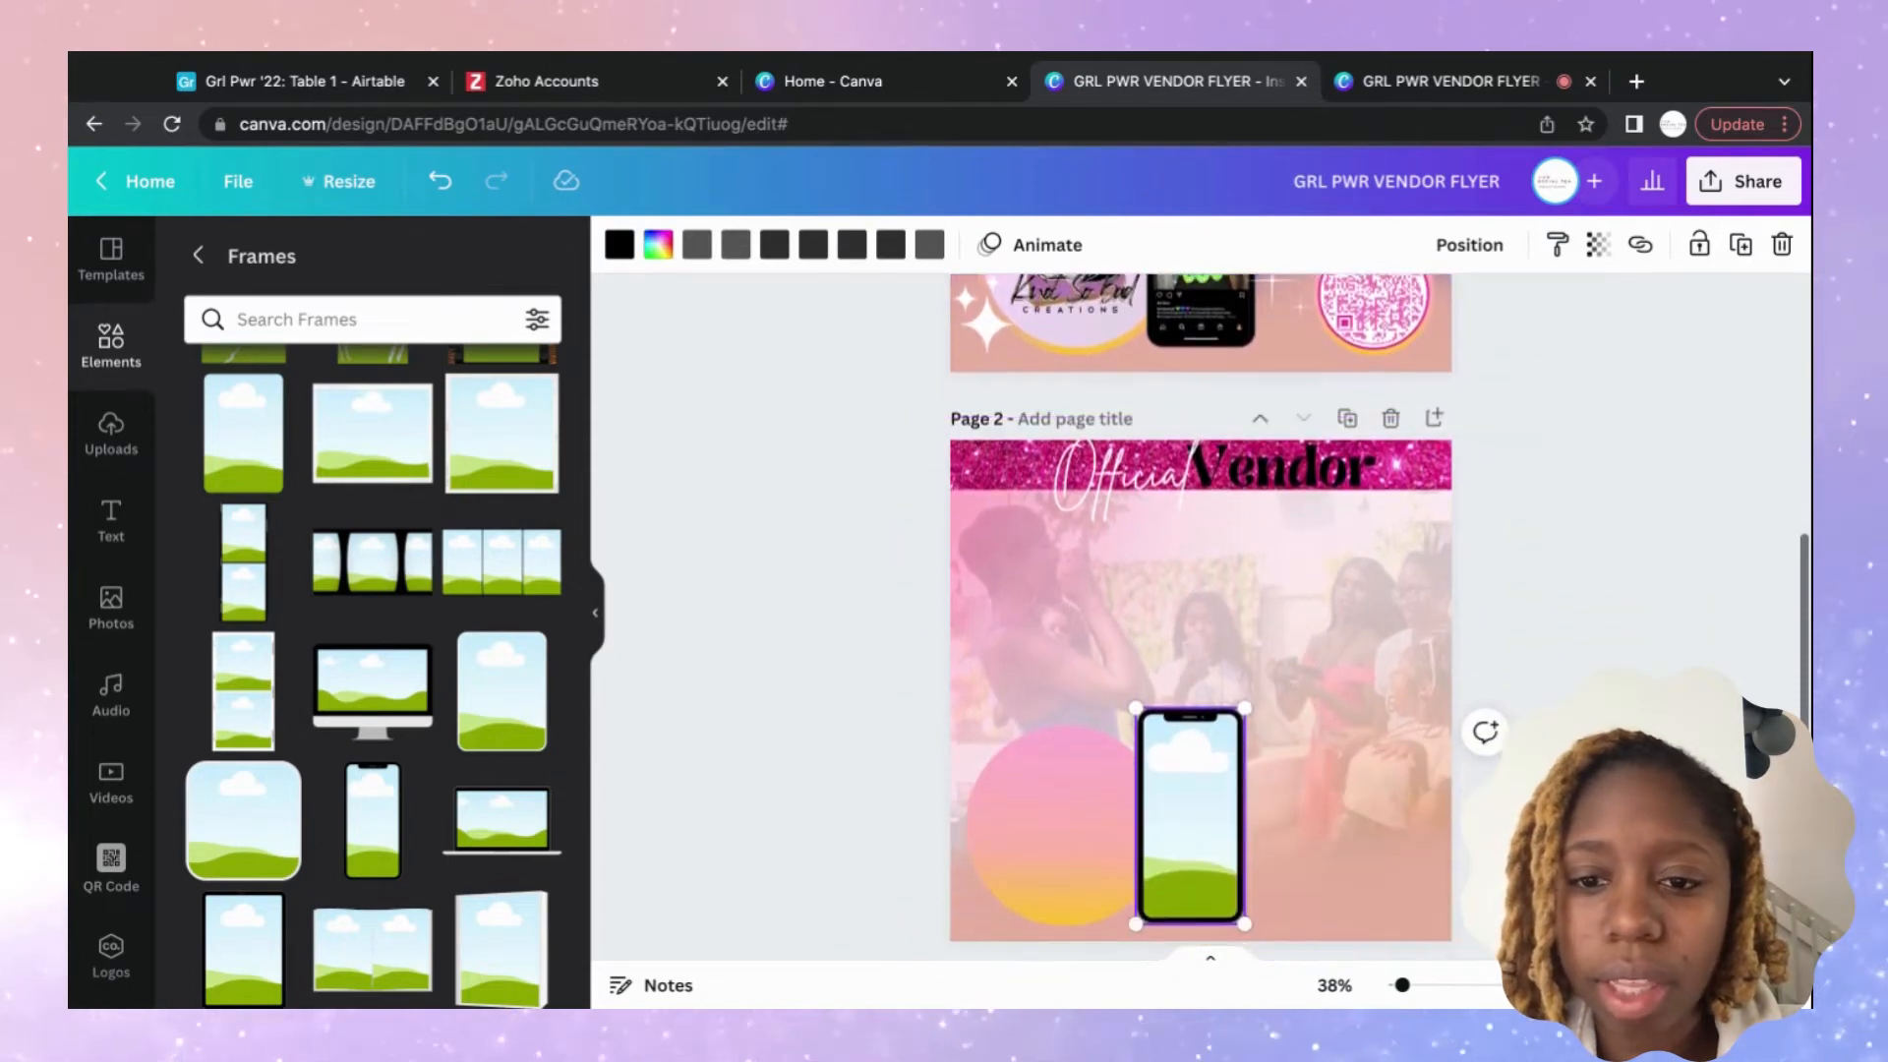
Duplicate the gradient circle, shrink the copy to about a quarter of the page width and place it in page 2's lower-right corner.
left_click(1054, 798)
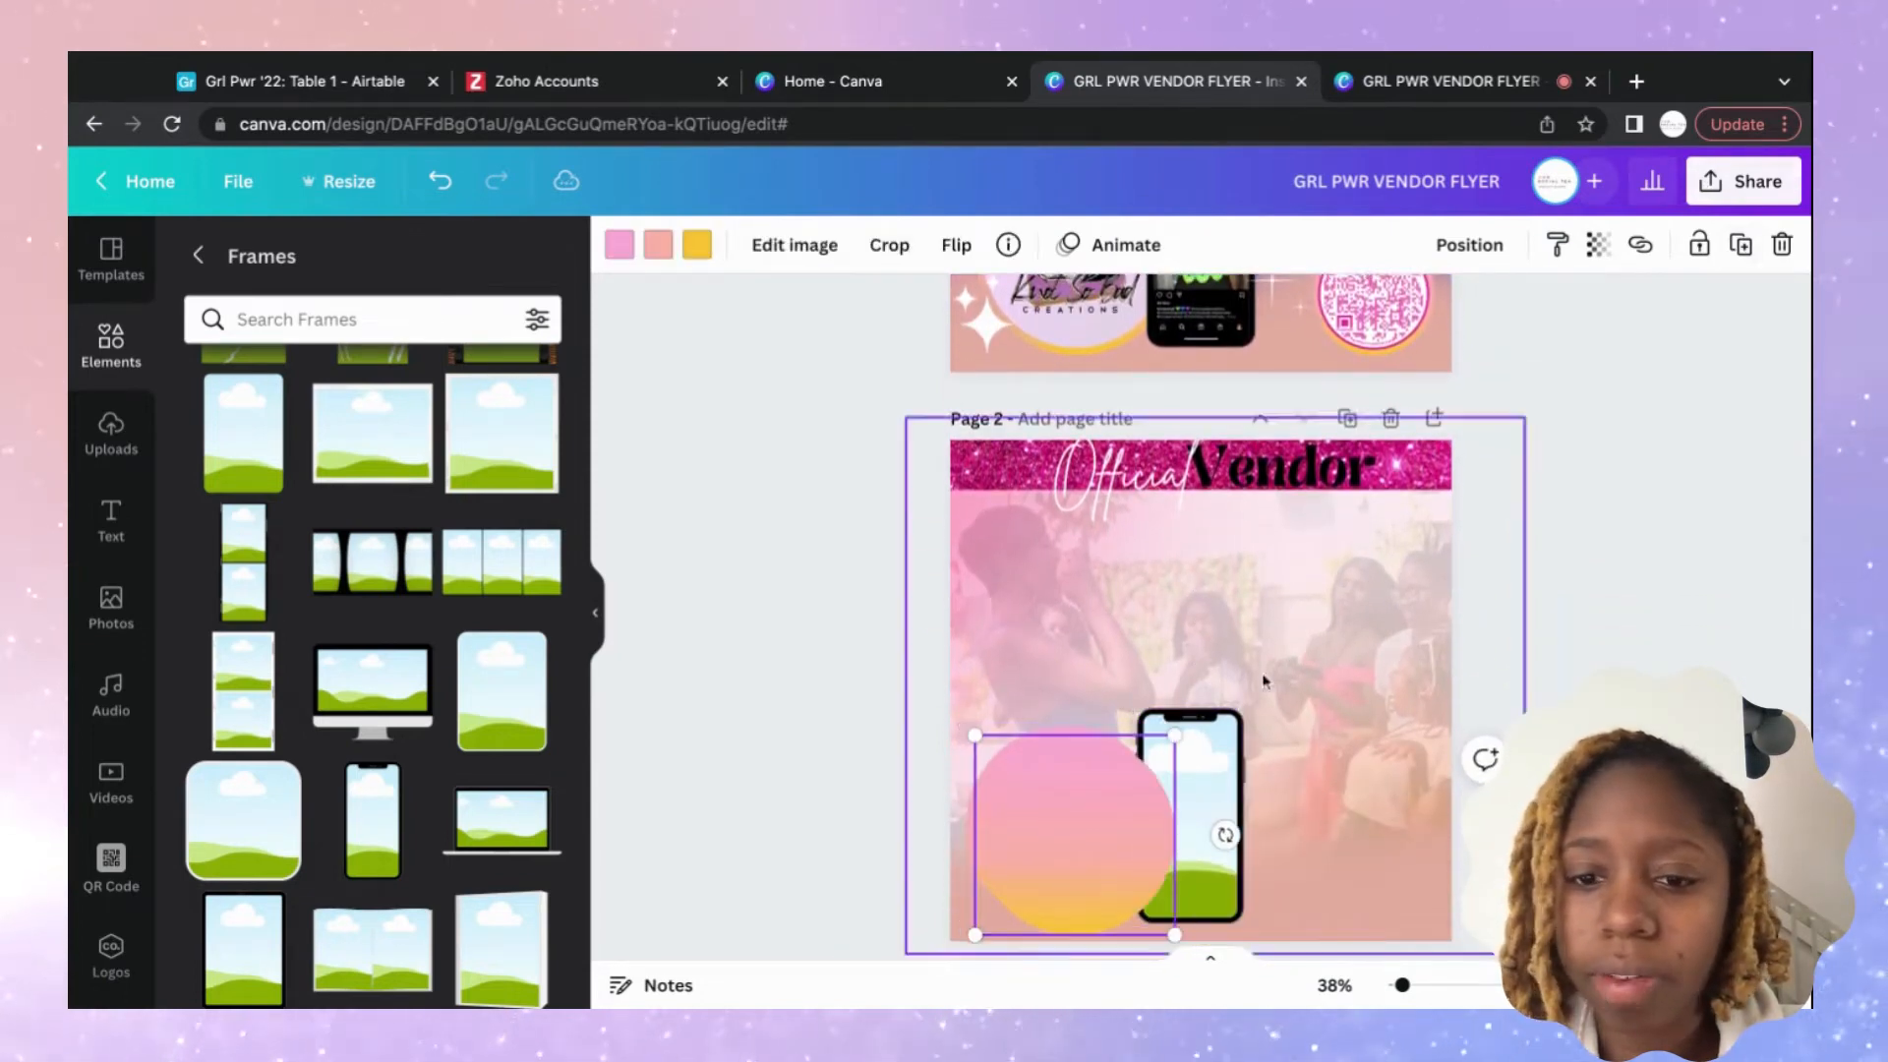
key("super+d")
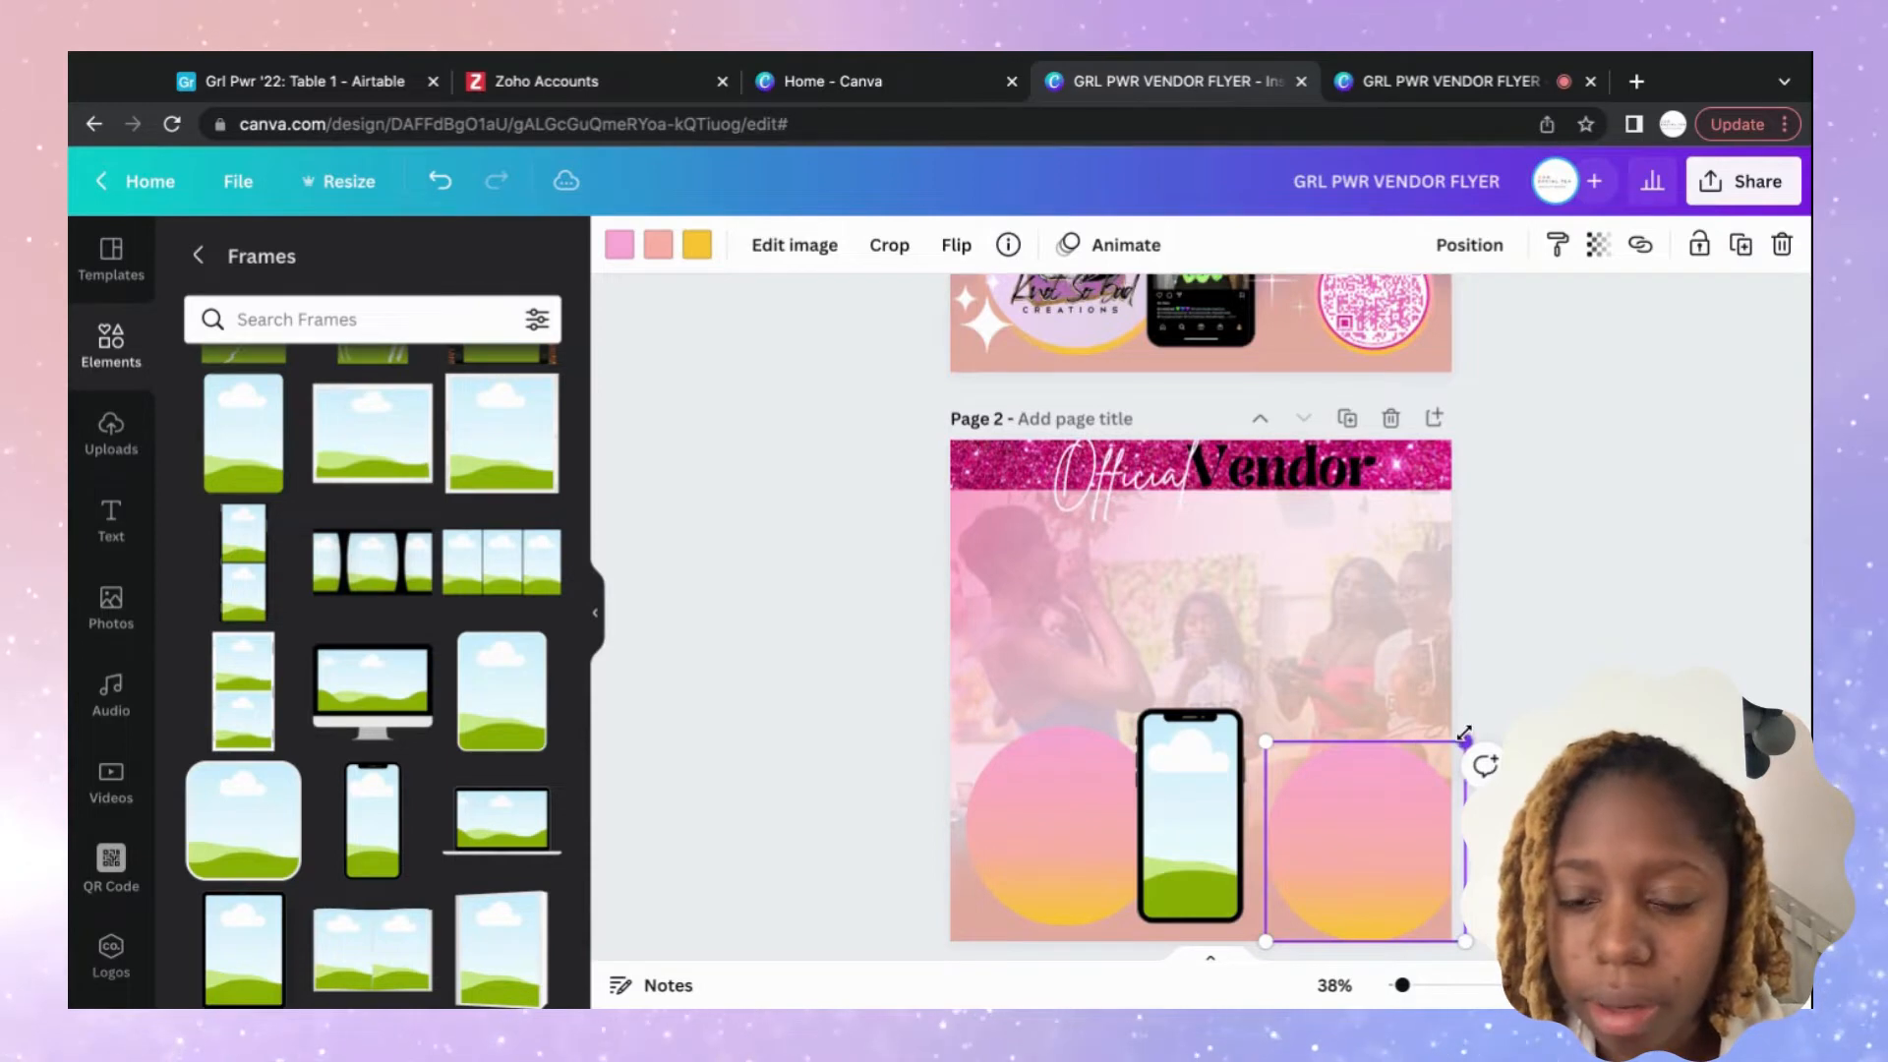
left_click_drag(1465, 742, 1337, 876)
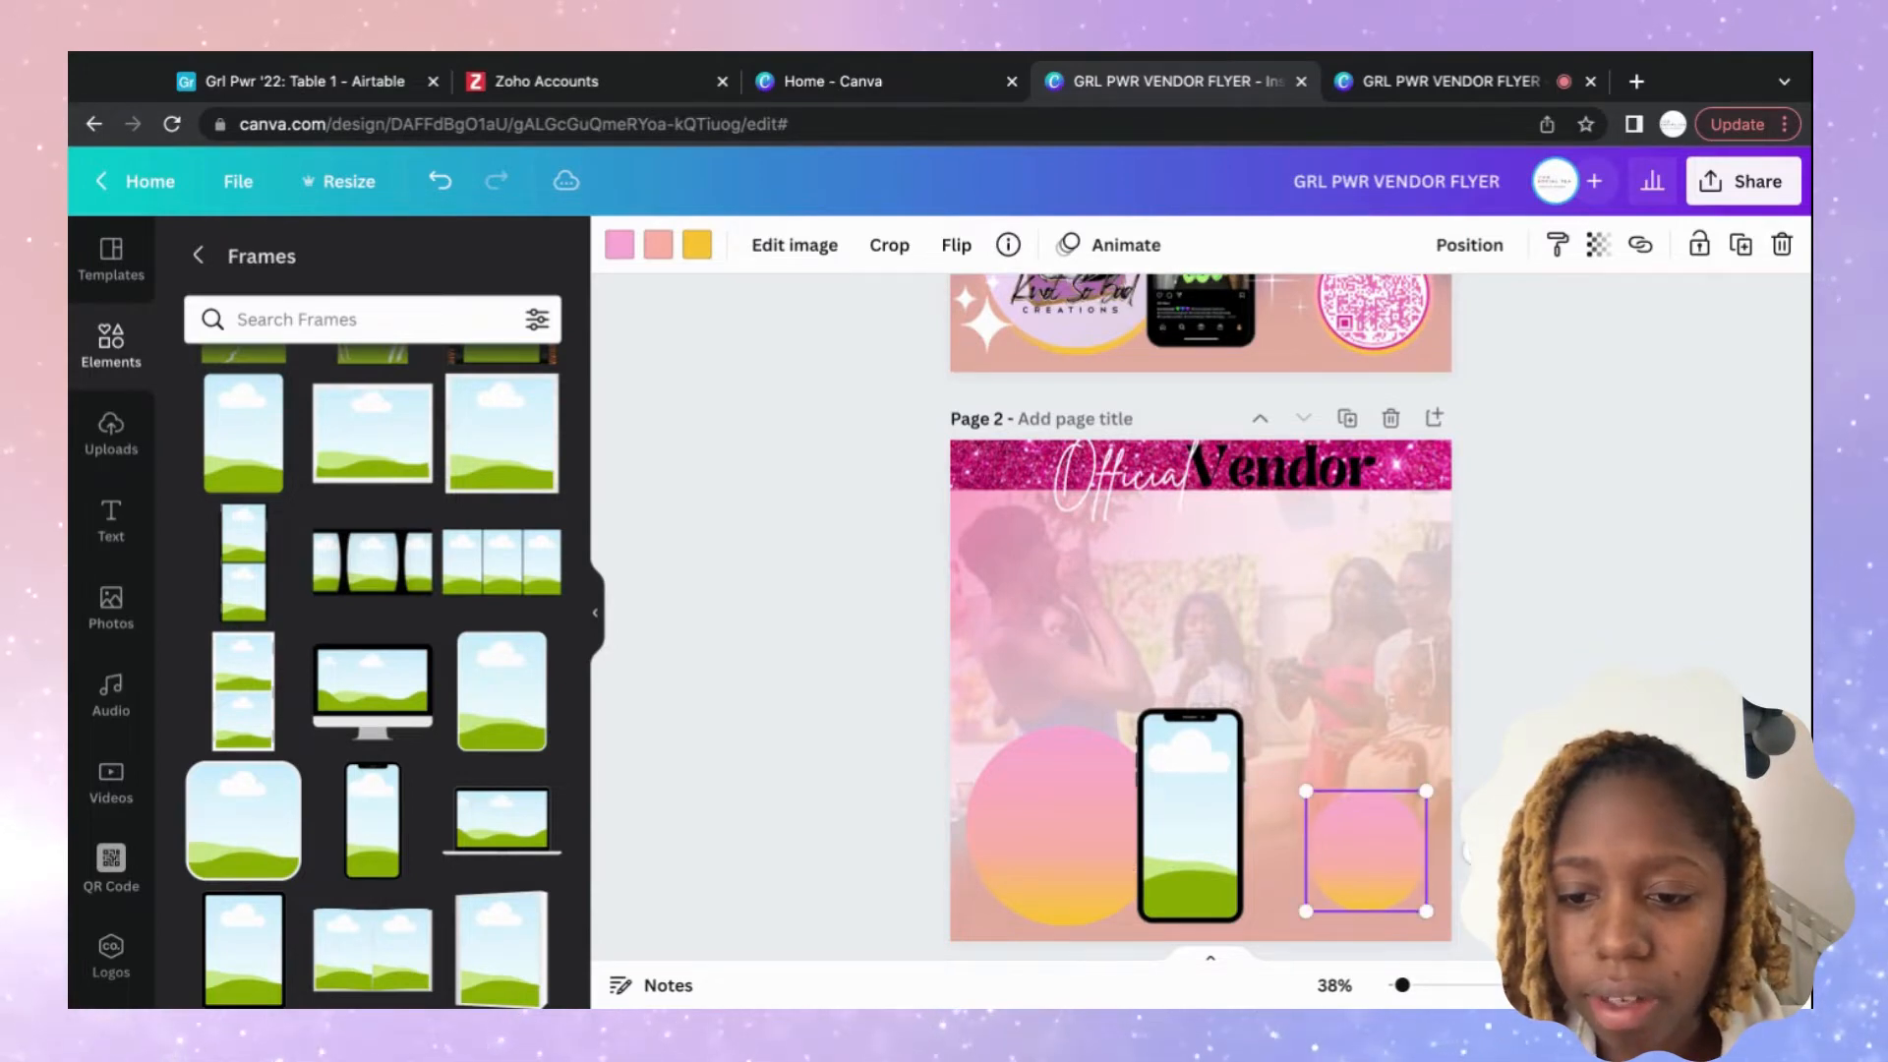
left_click(1614, 652)
Compare the finished flyer on page 1 with page 2 to check which elements are still missing.
scroll(1613, 657, "up", 4)
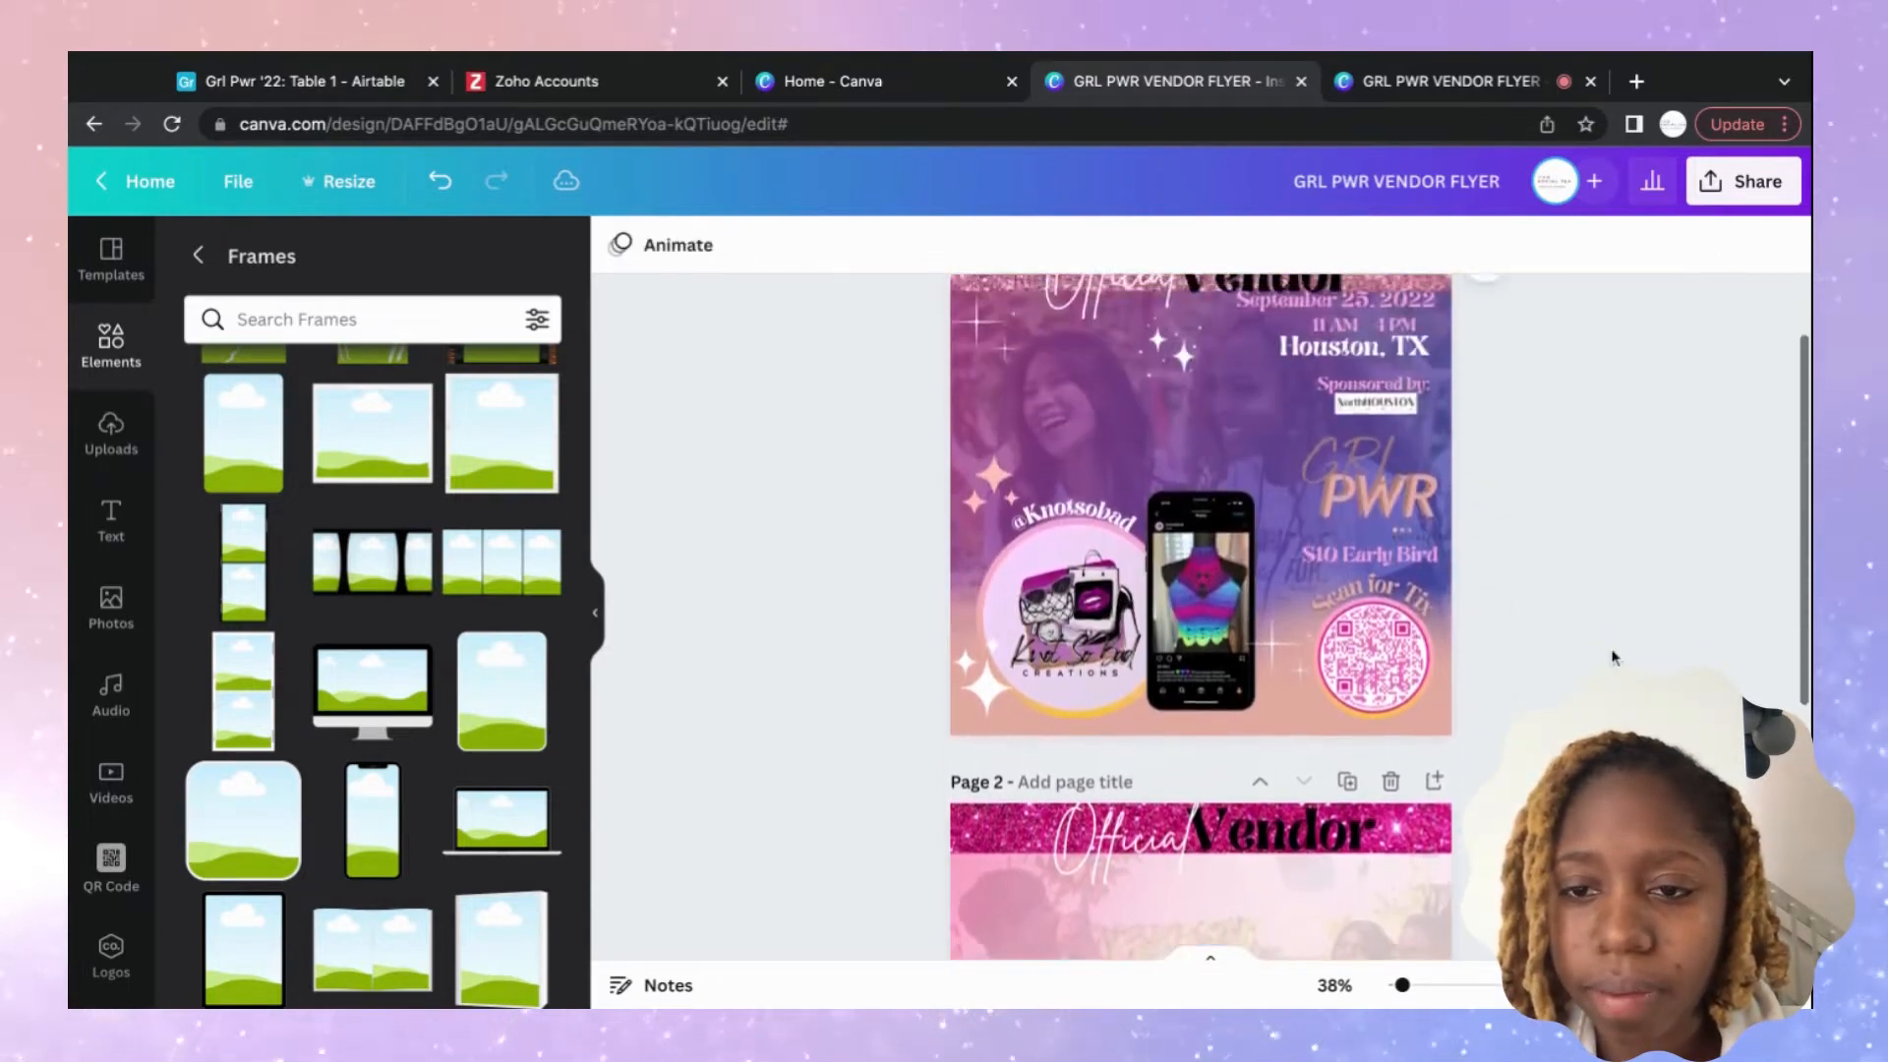
scroll(1614, 657, "down", 4)
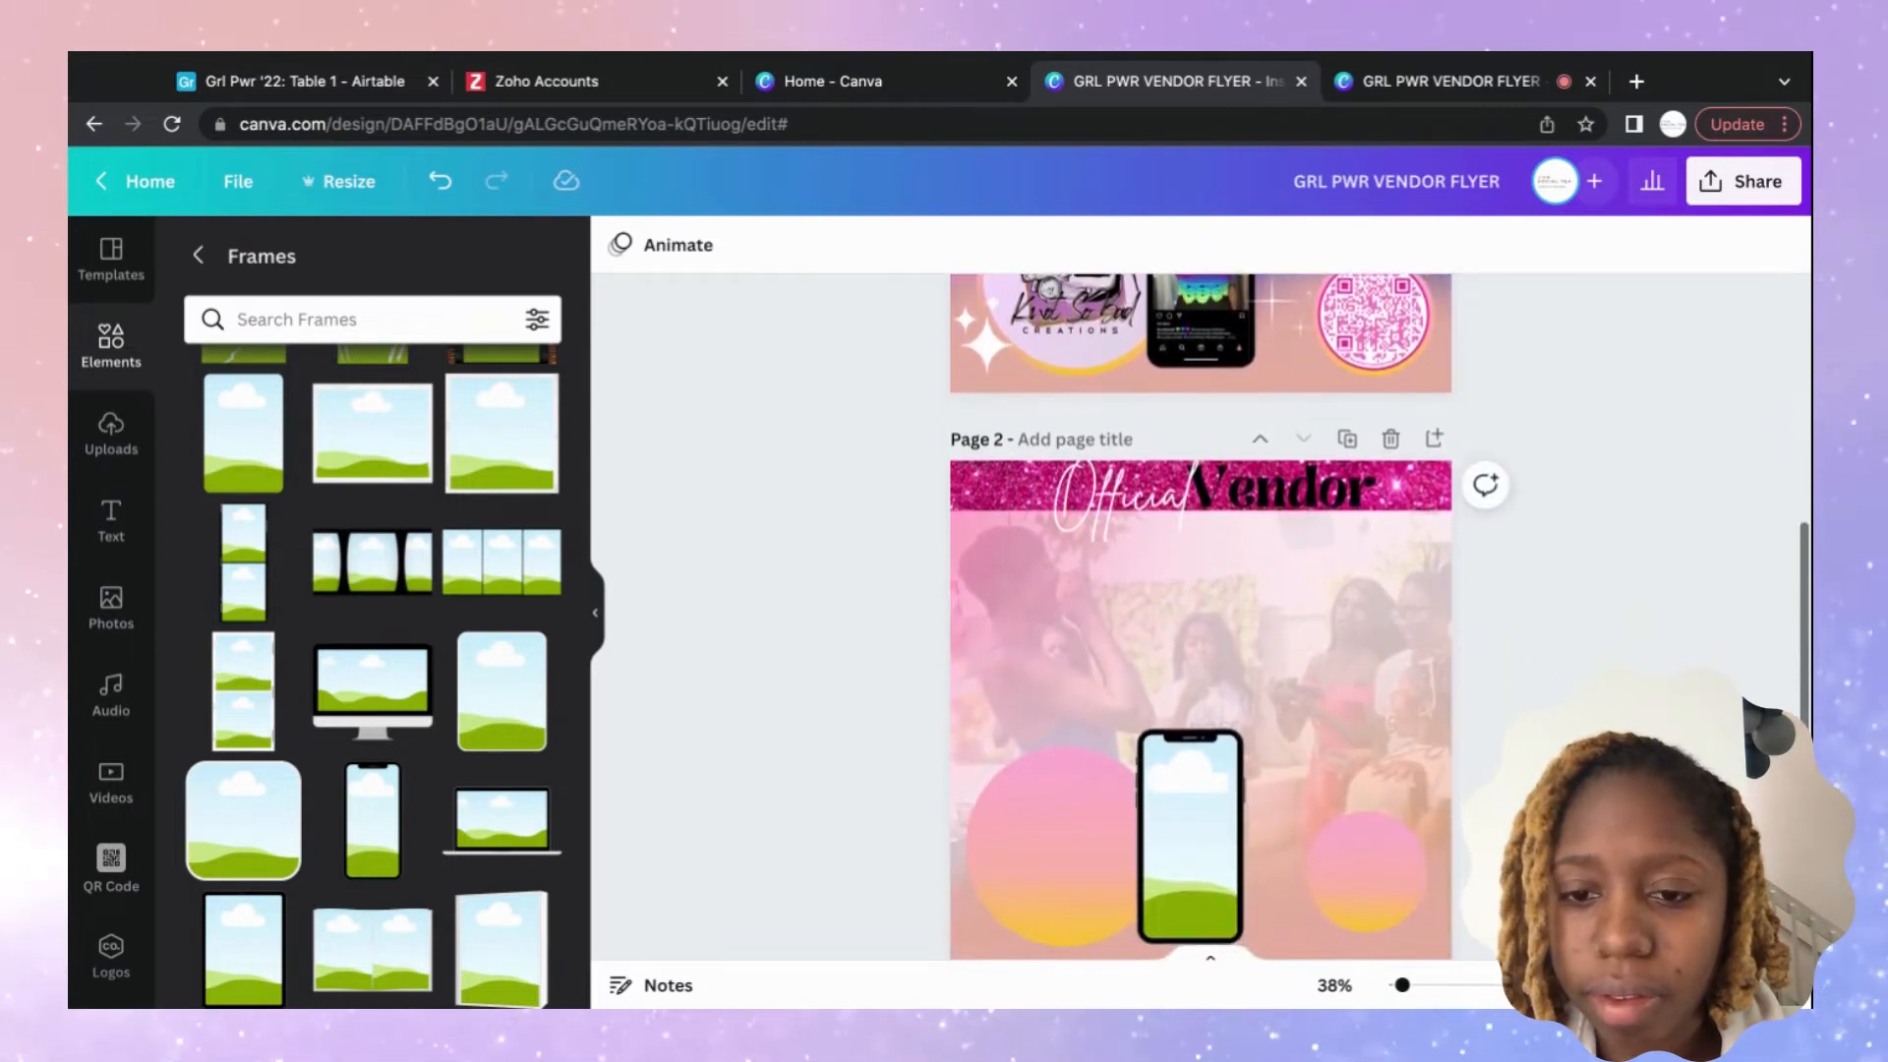
scroll(1200, 617, "up", 3)
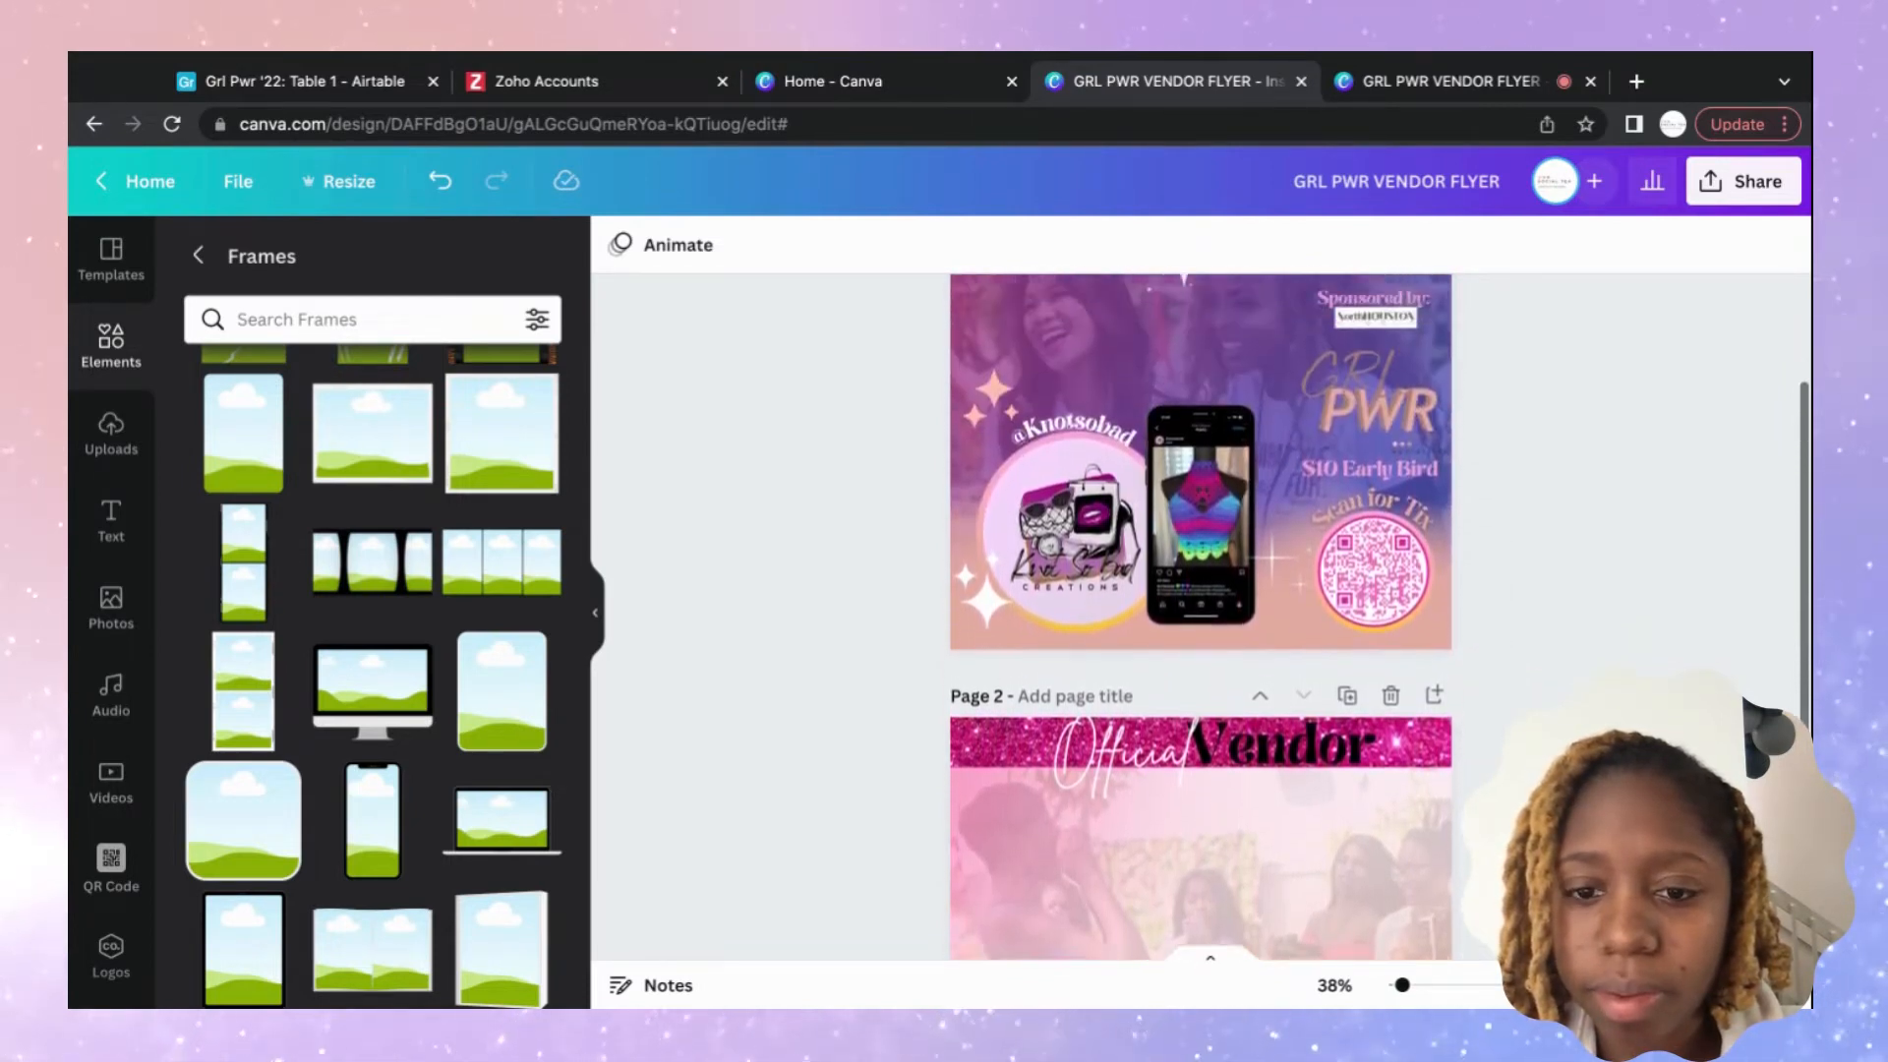
scroll(1200, 617, "up", 1)
scroll(1199, 617, "down", 1)
scroll(1199, 617, "up", 1)
scroll(1200, 616, "down", 2)
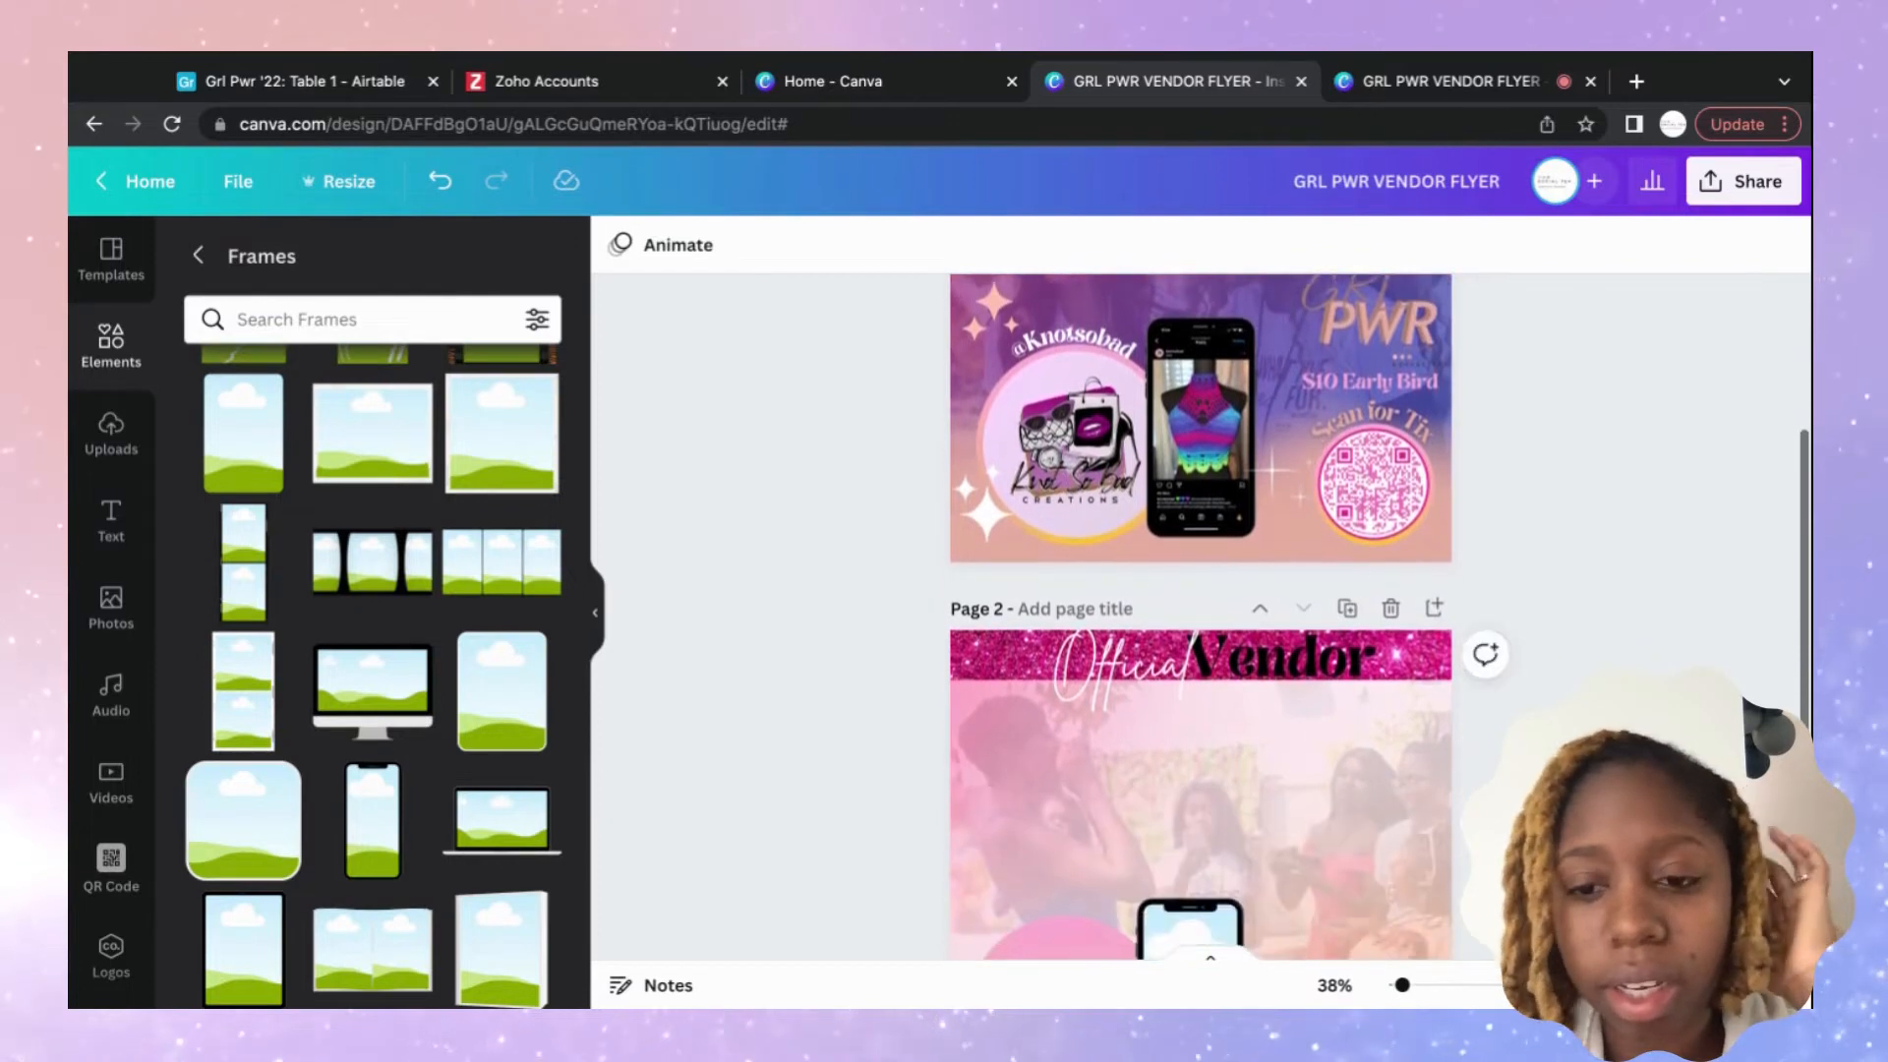
scroll(1462, 617, "up", 2)
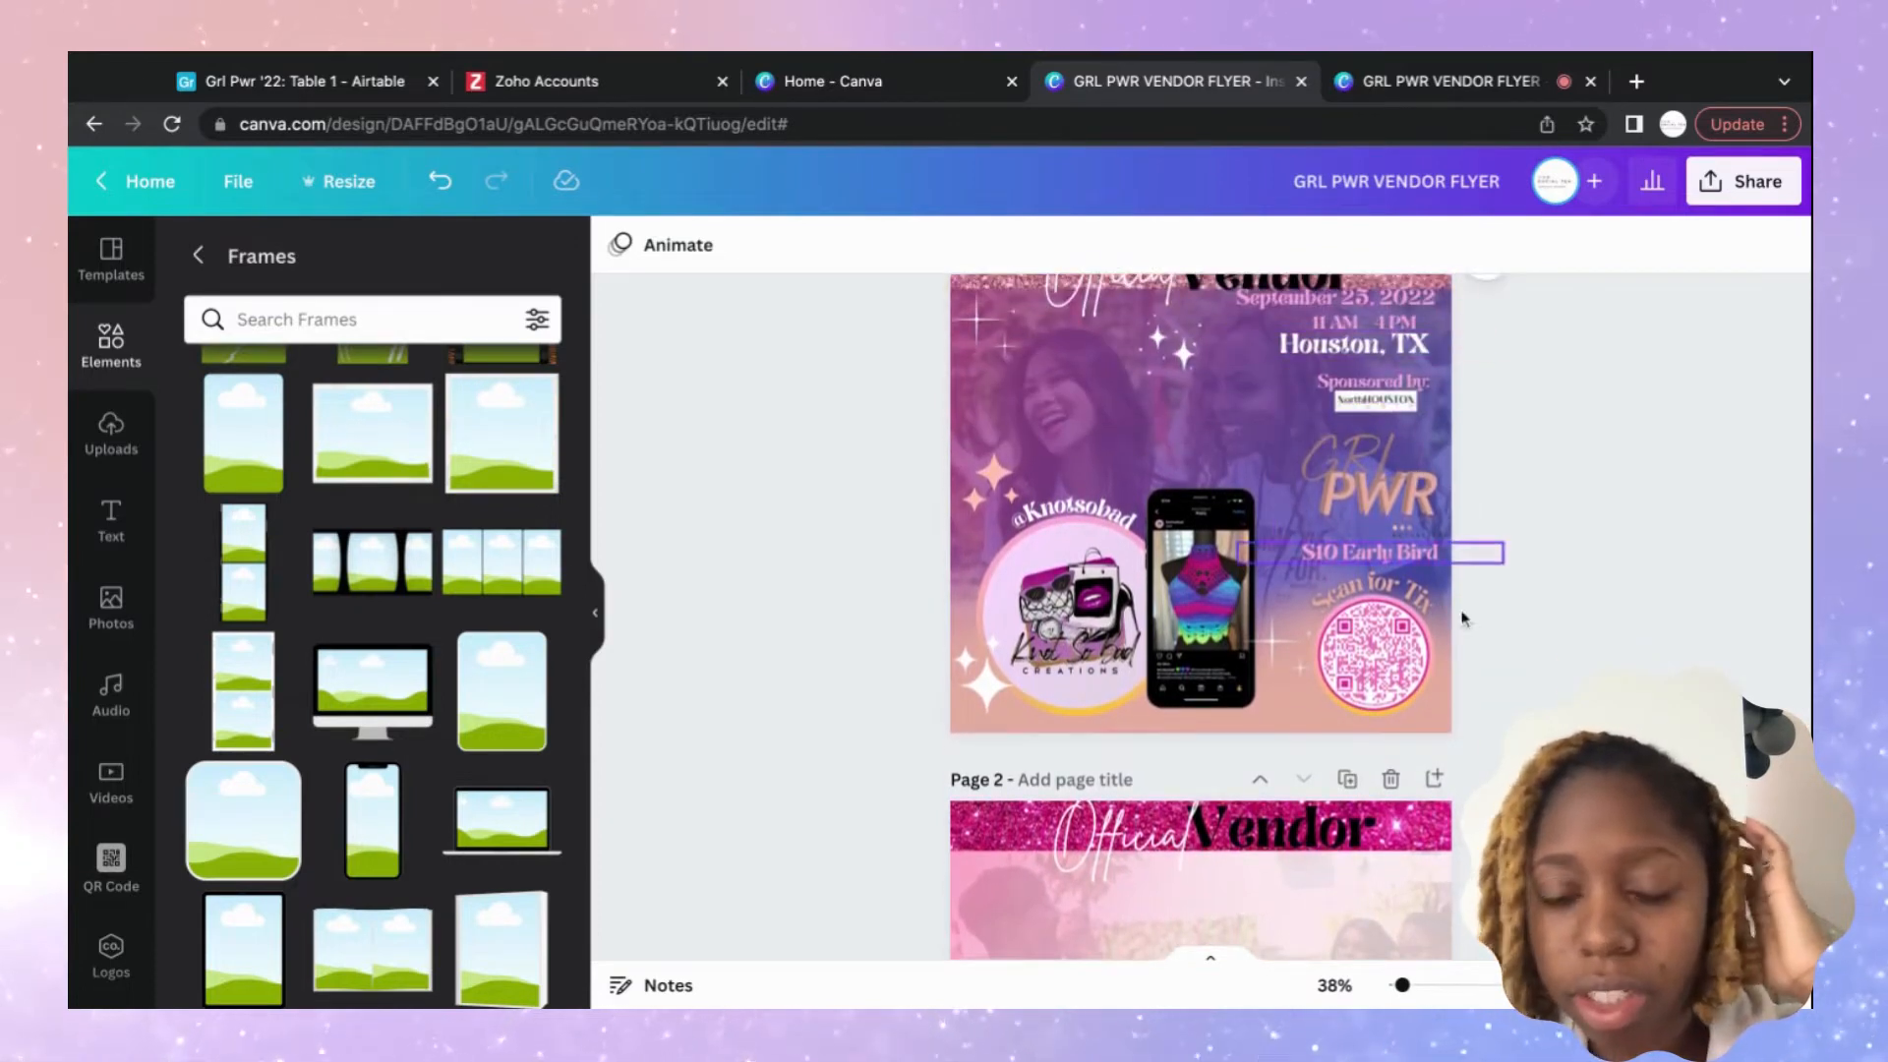
scroll(1462, 617, "down", 3)
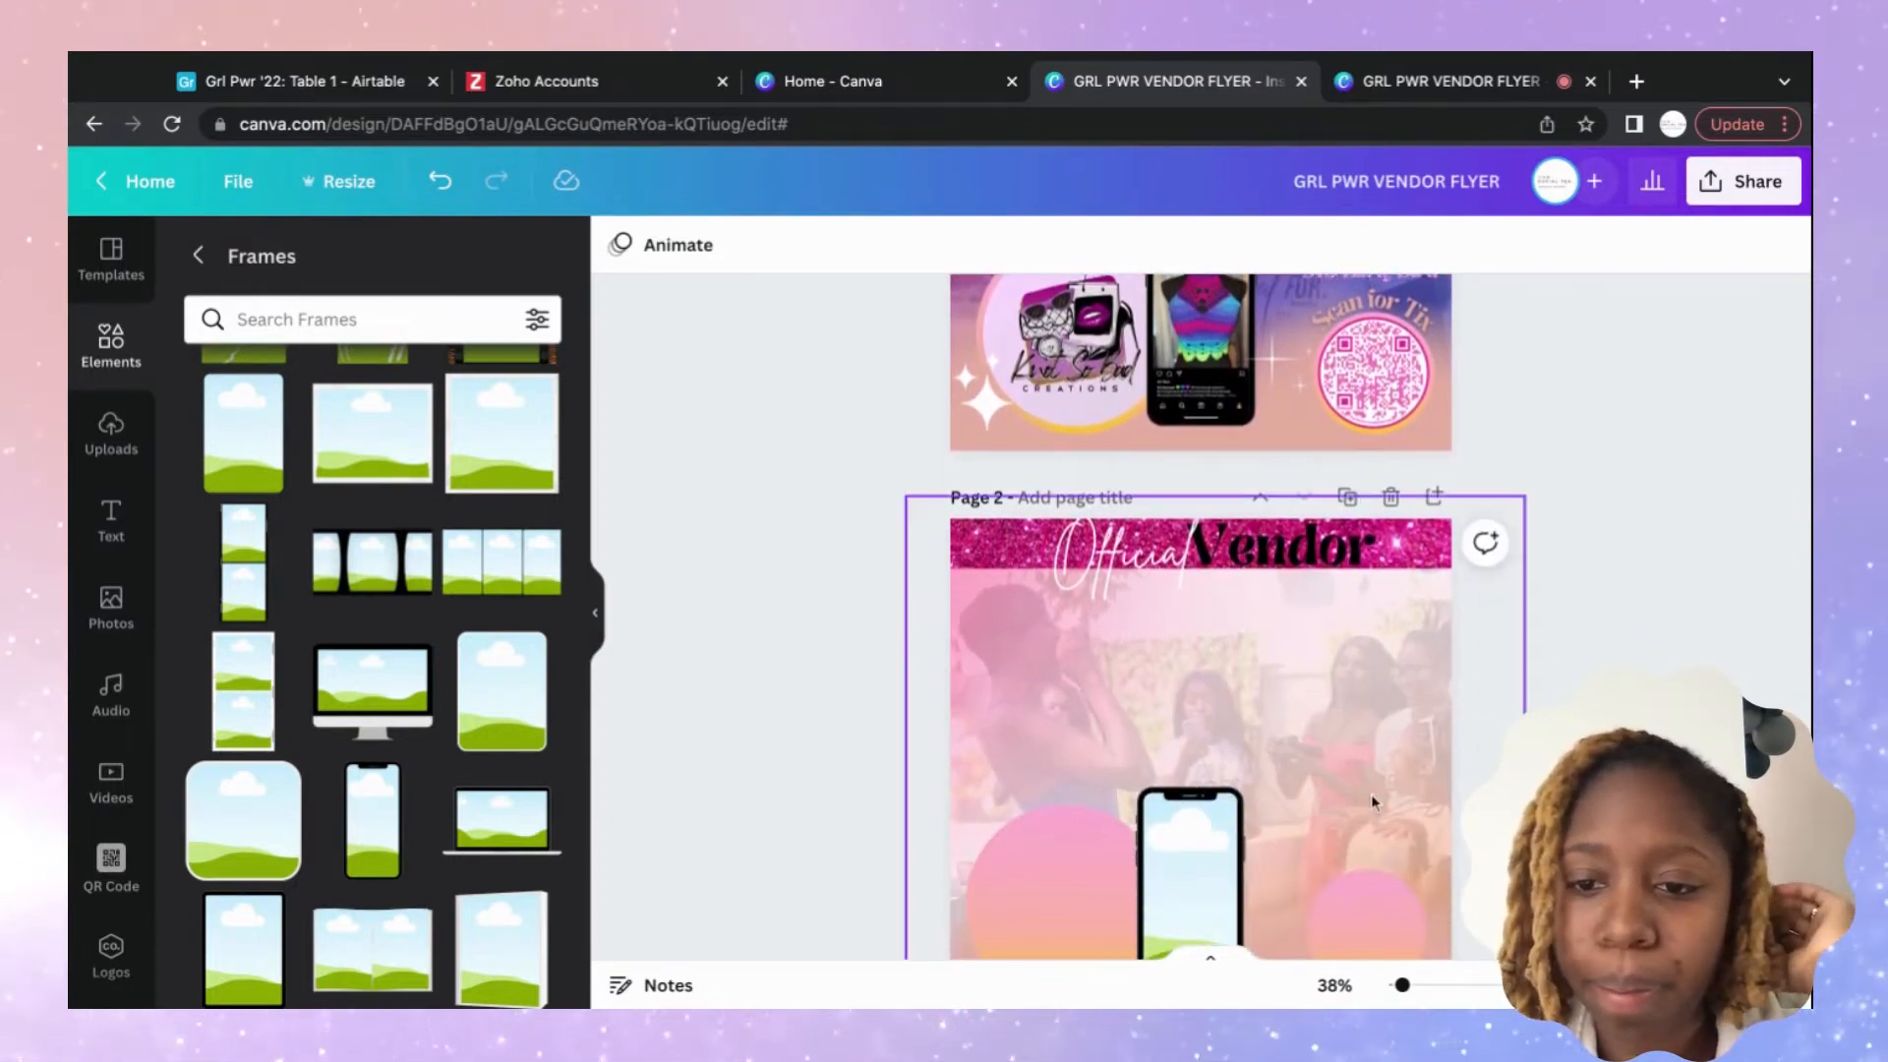
scroll(1347, 797, "up", 2)
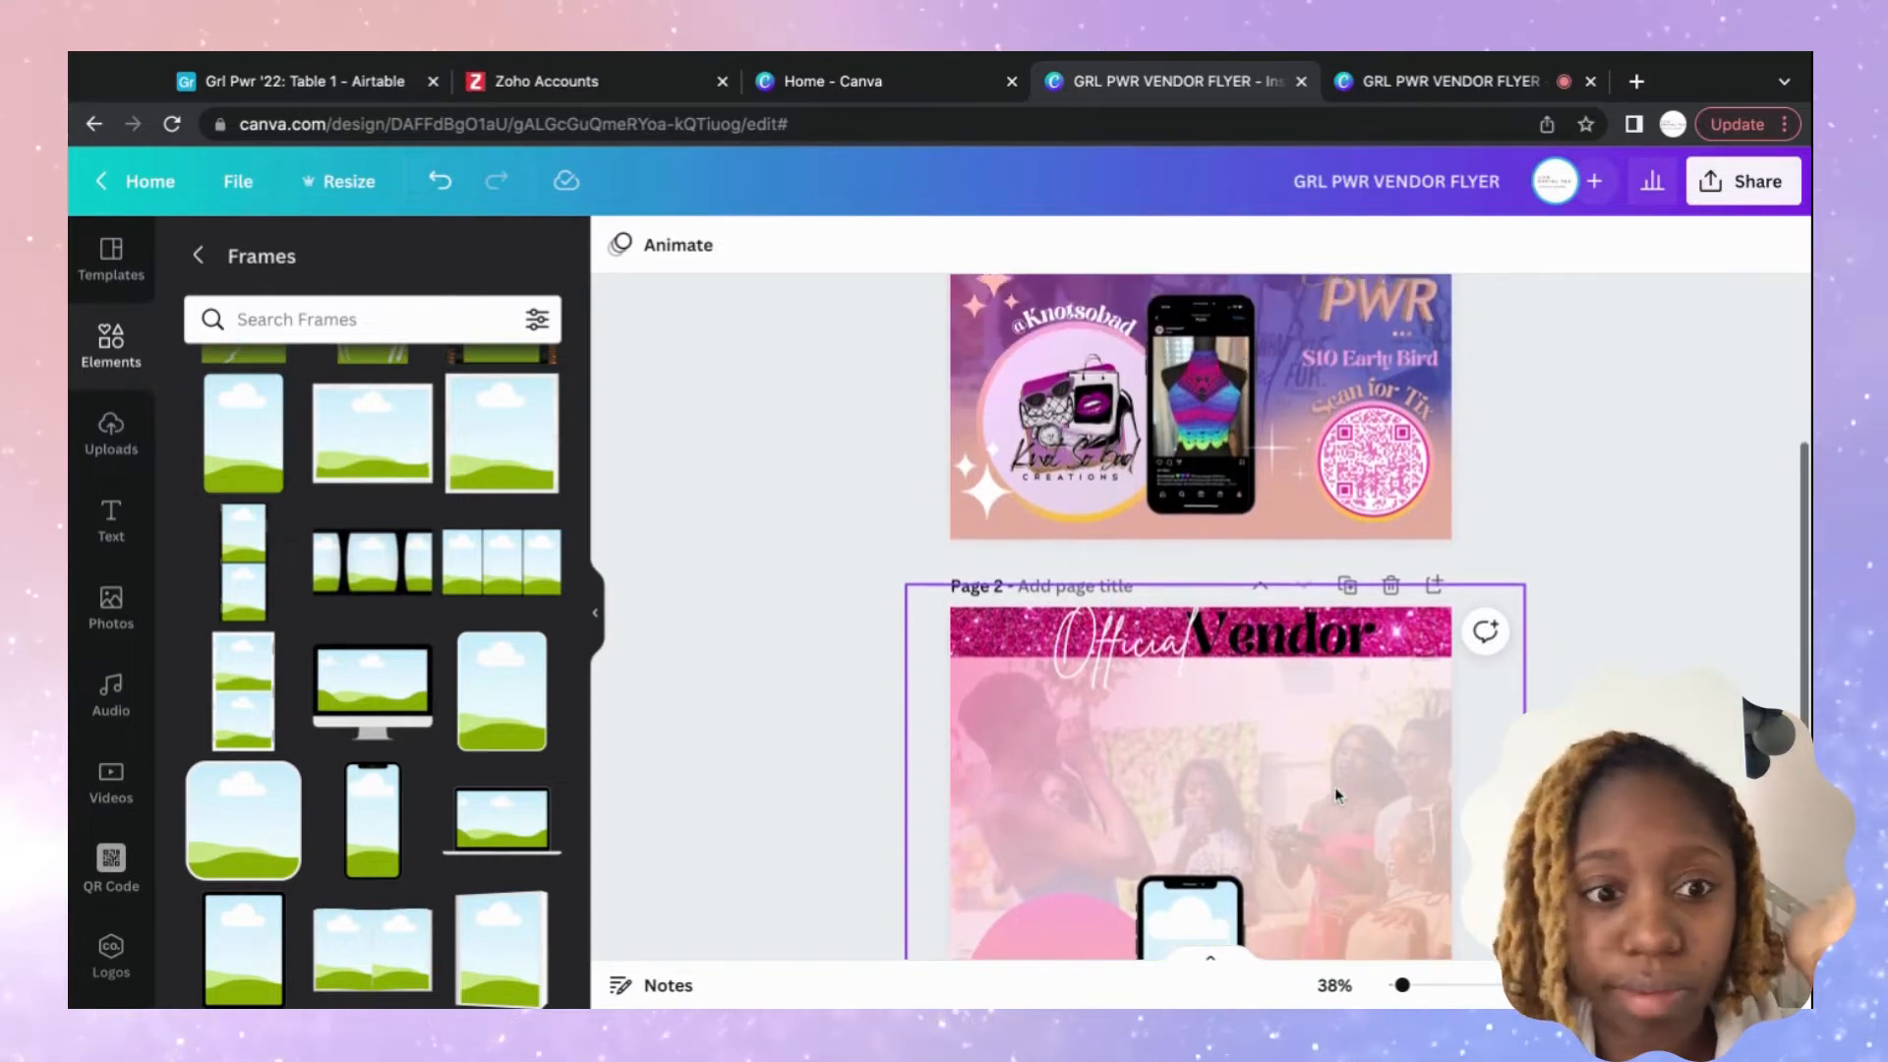
scroll(1336, 787, "down", 1)
scroll(1302, 518, "up", 2)
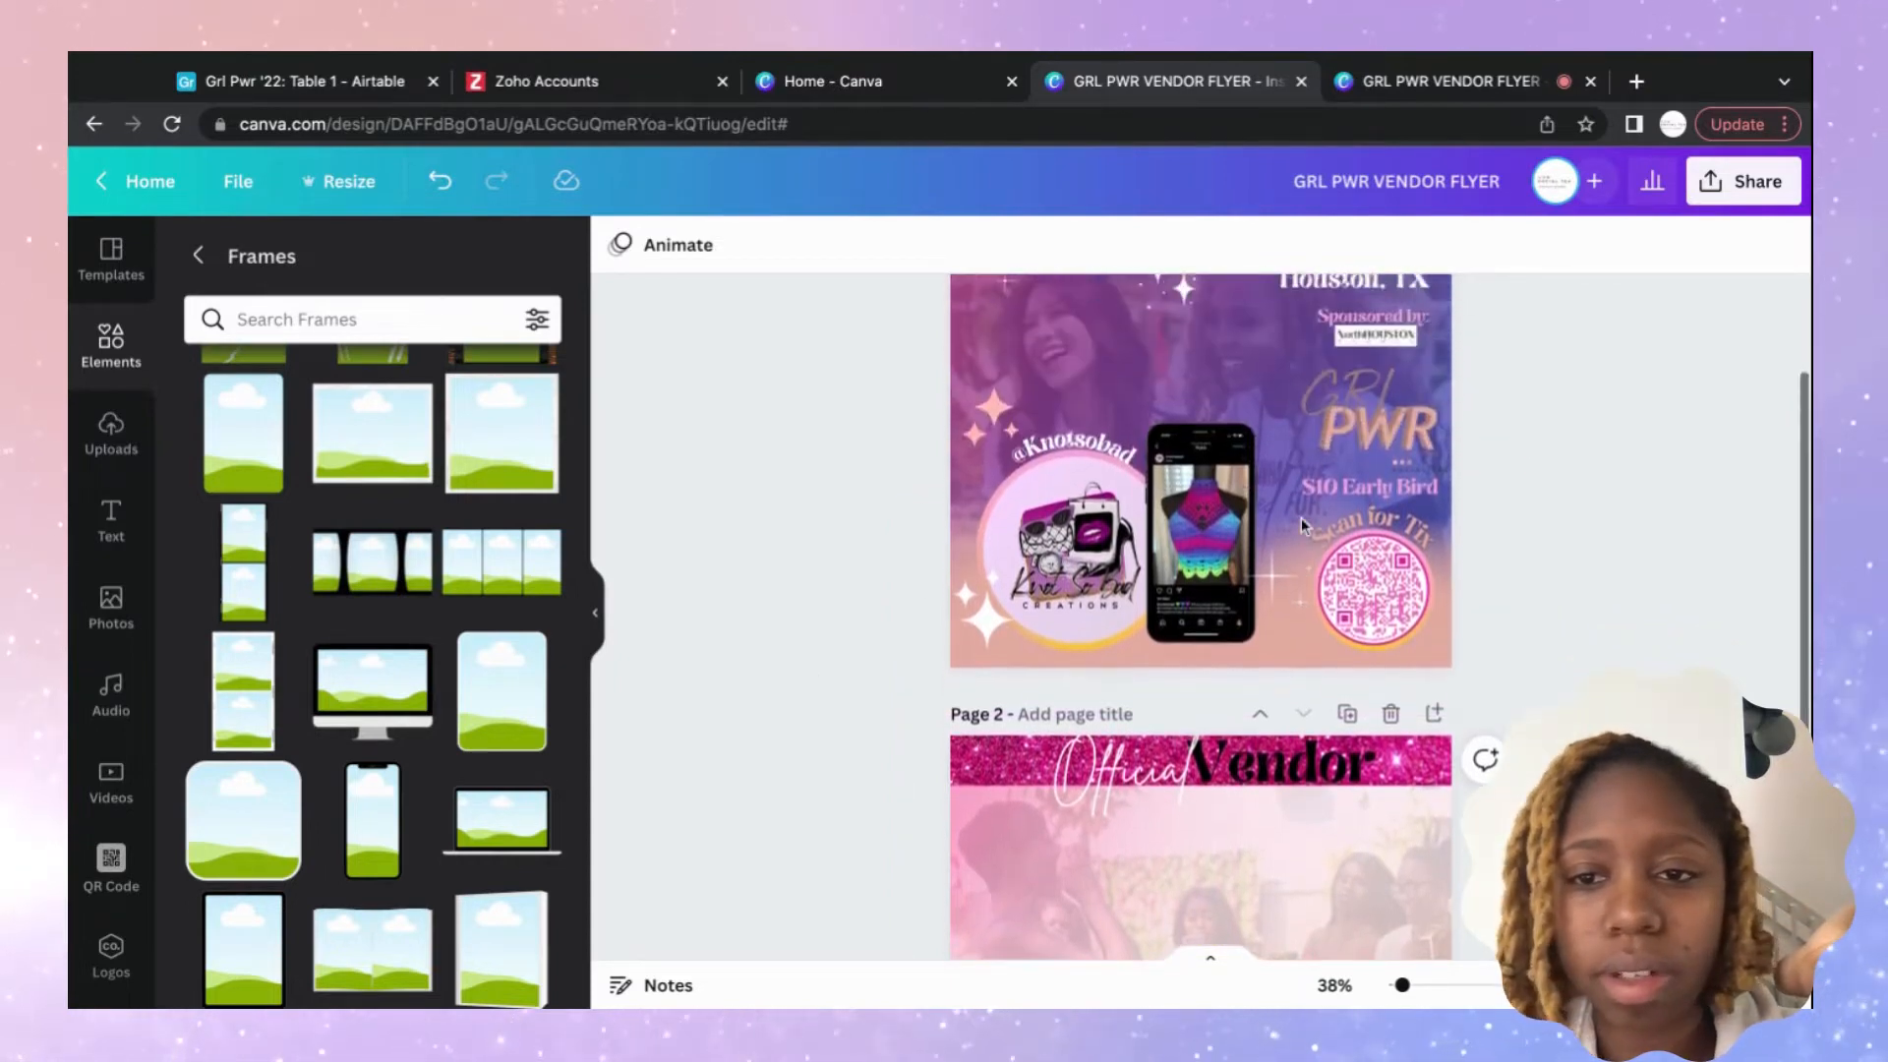
scroll(1302, 518, "down", 2)
scroll(1302, 517, "up", 2)
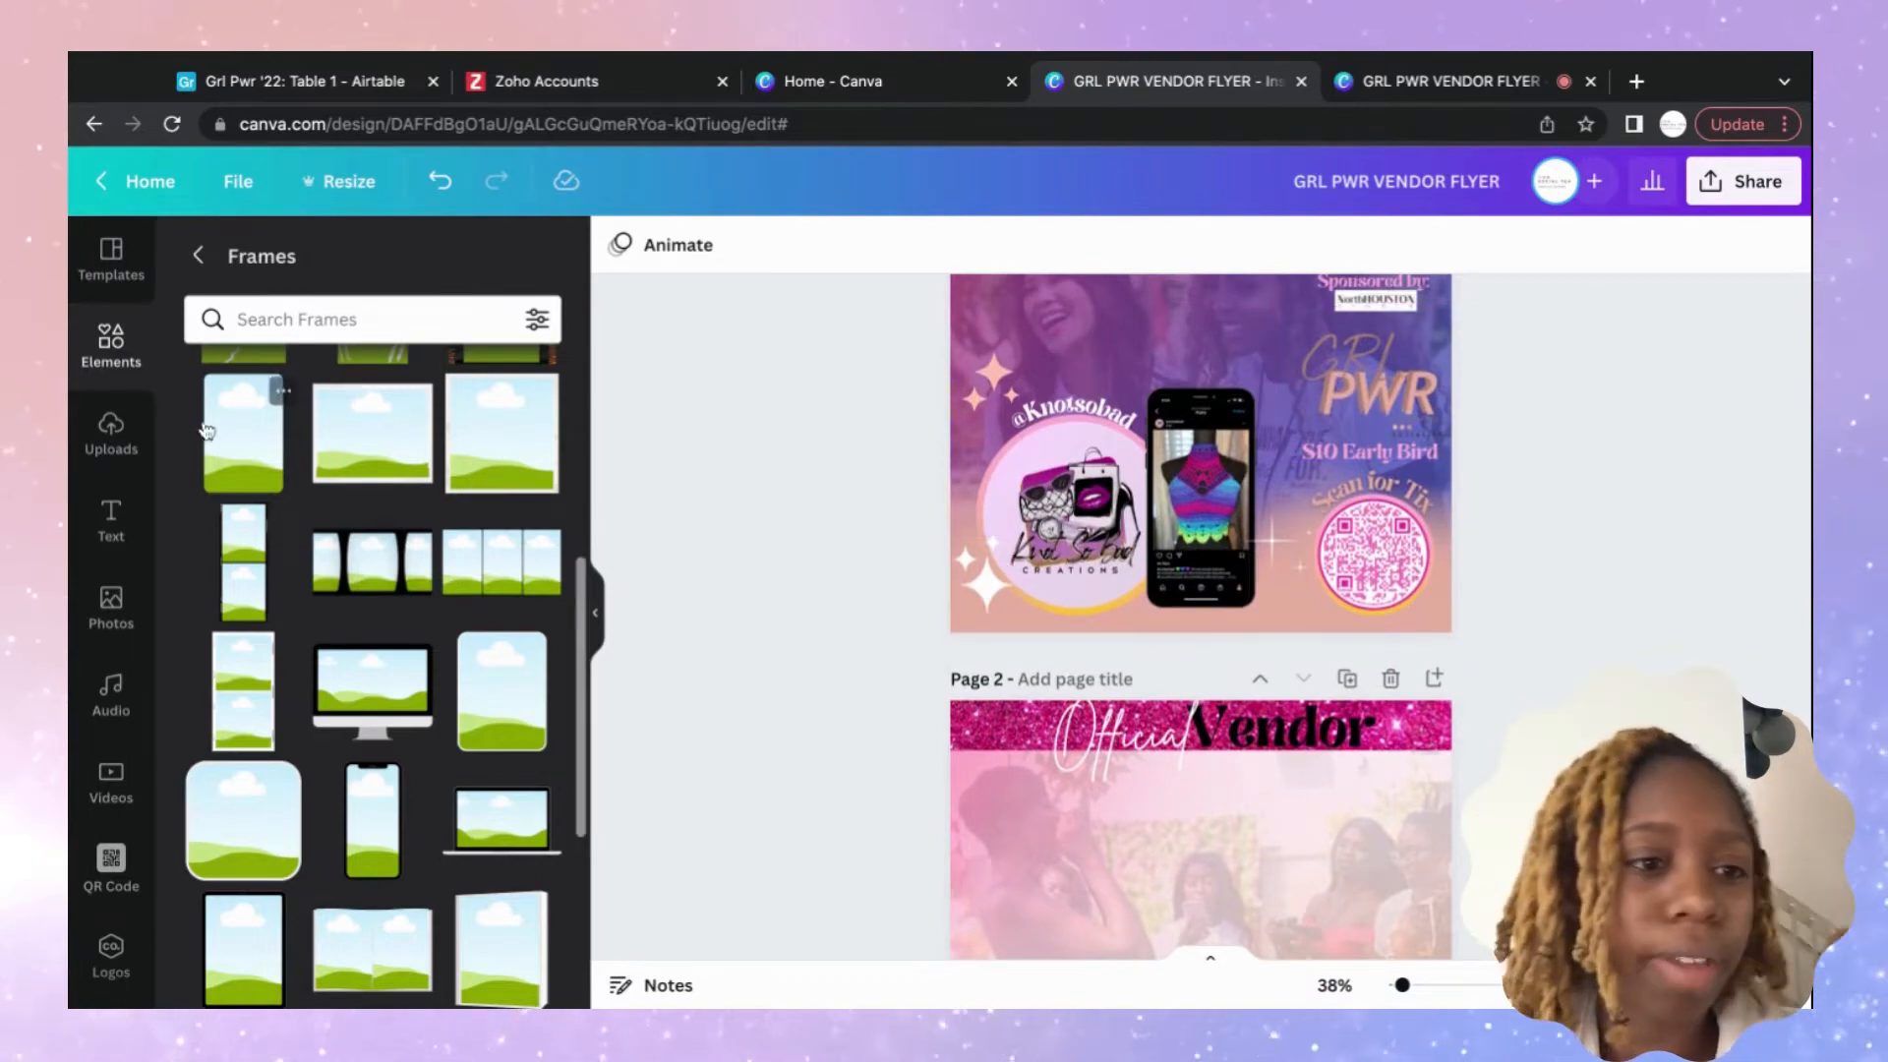
Add the uploaded GRL PWR logo to page 2, shrink it and place it near the centre just below the "Official Vendor" header.
left_click(138, 425)
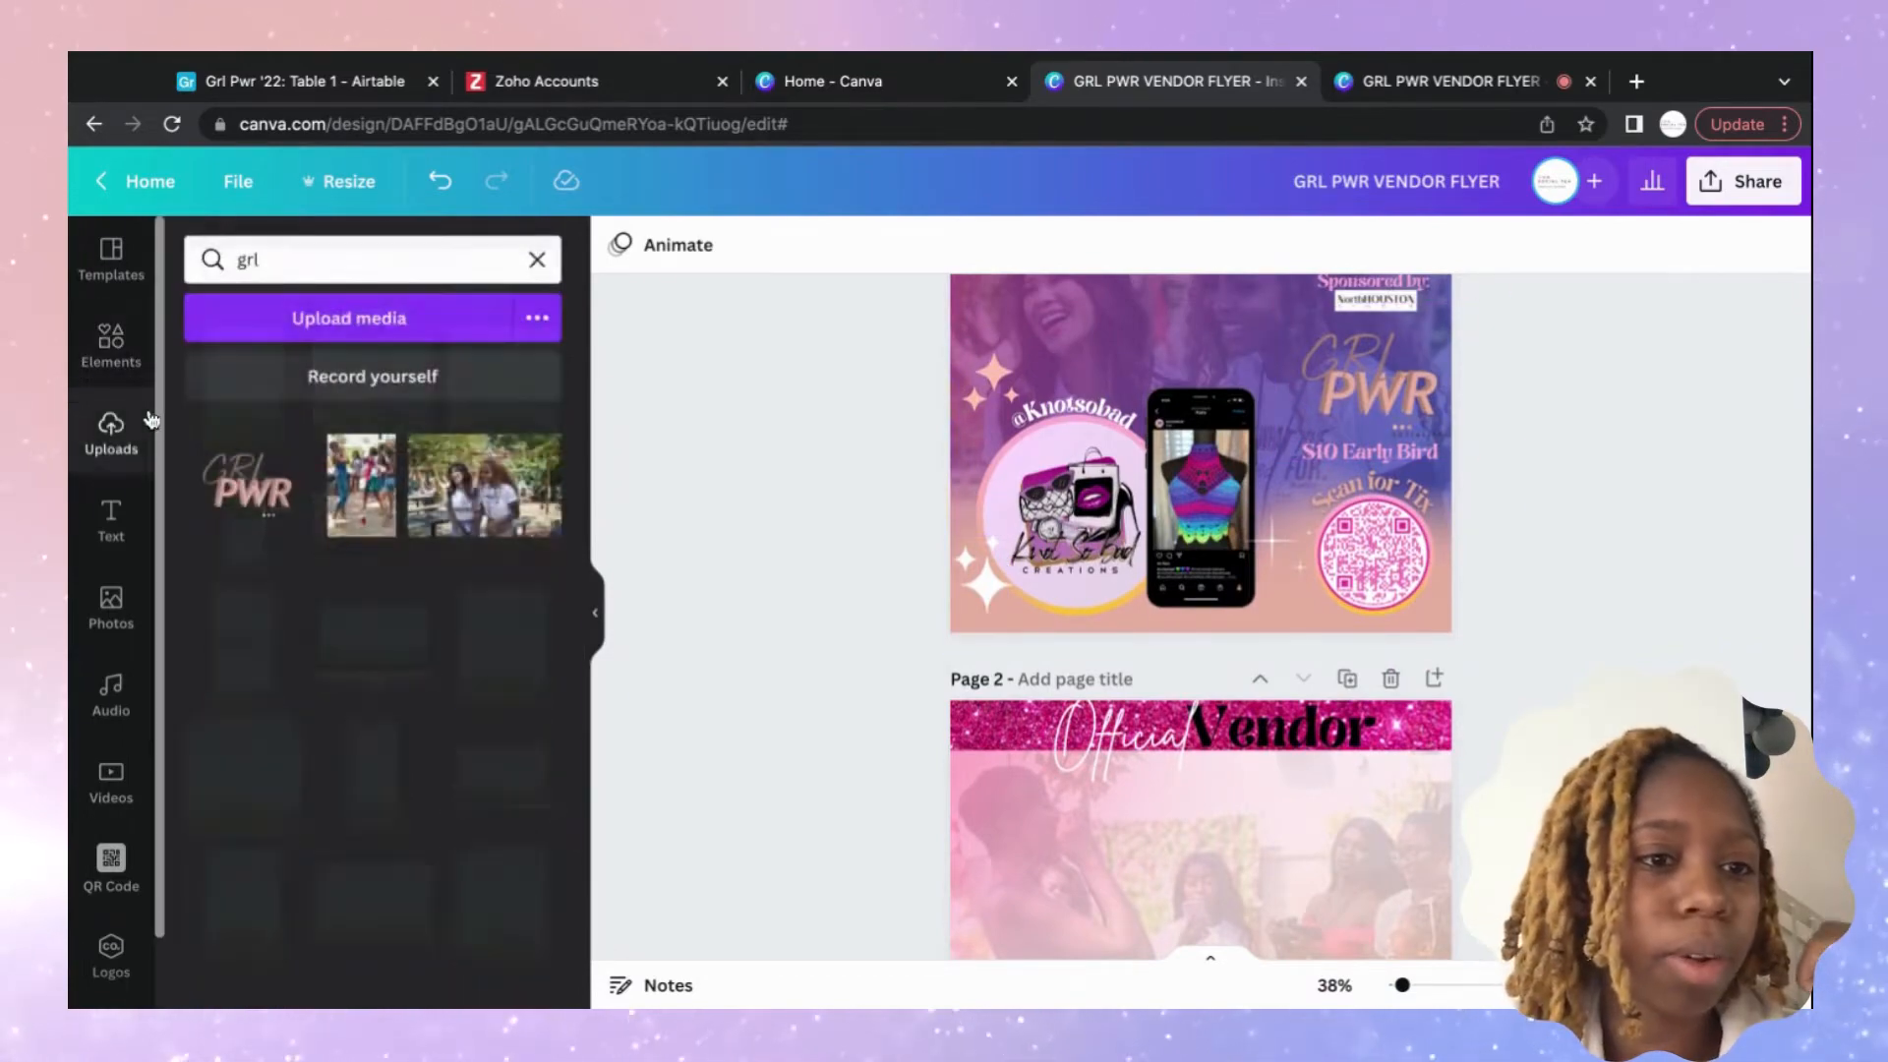
left_click(249, 482)
scroll(828, 669, "down", 2)
scroll(1128, 316, "up", 2)
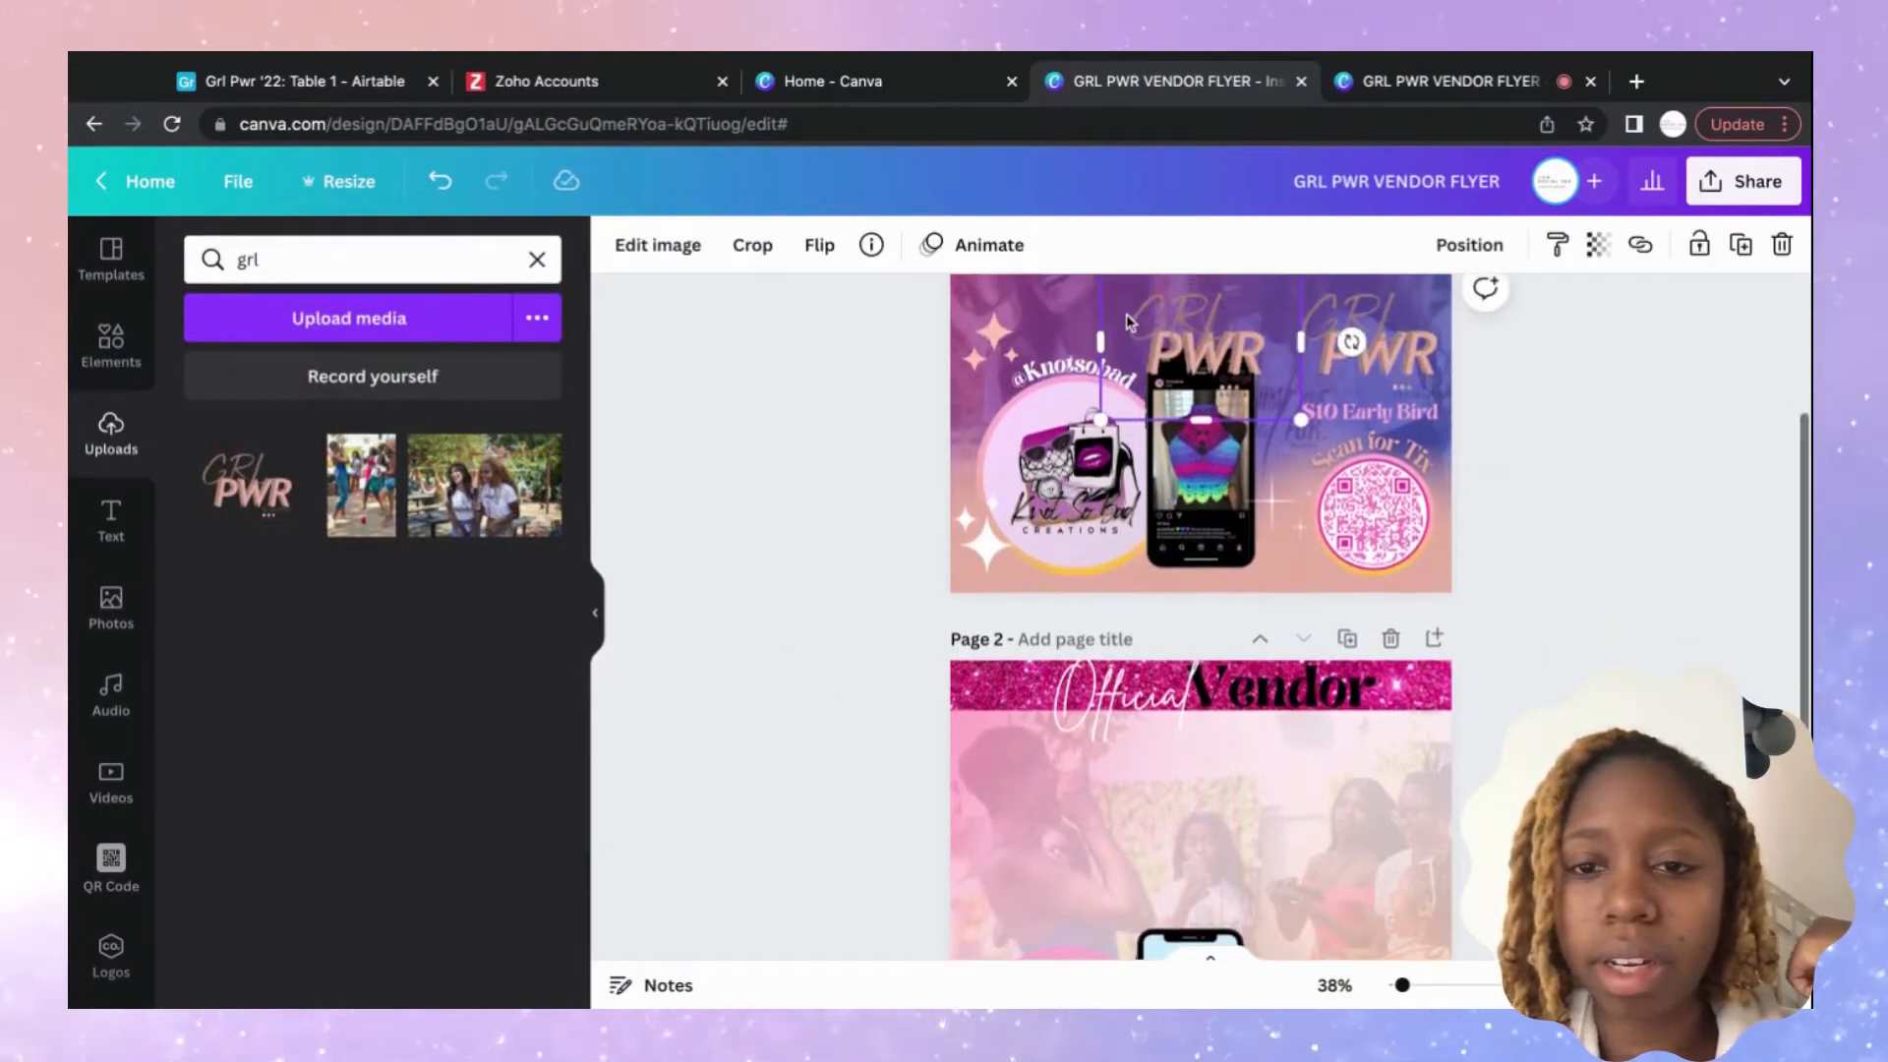
left_click_drag(1235, 300, 1377, 892)
scroll(1235, 300, "down", 3)
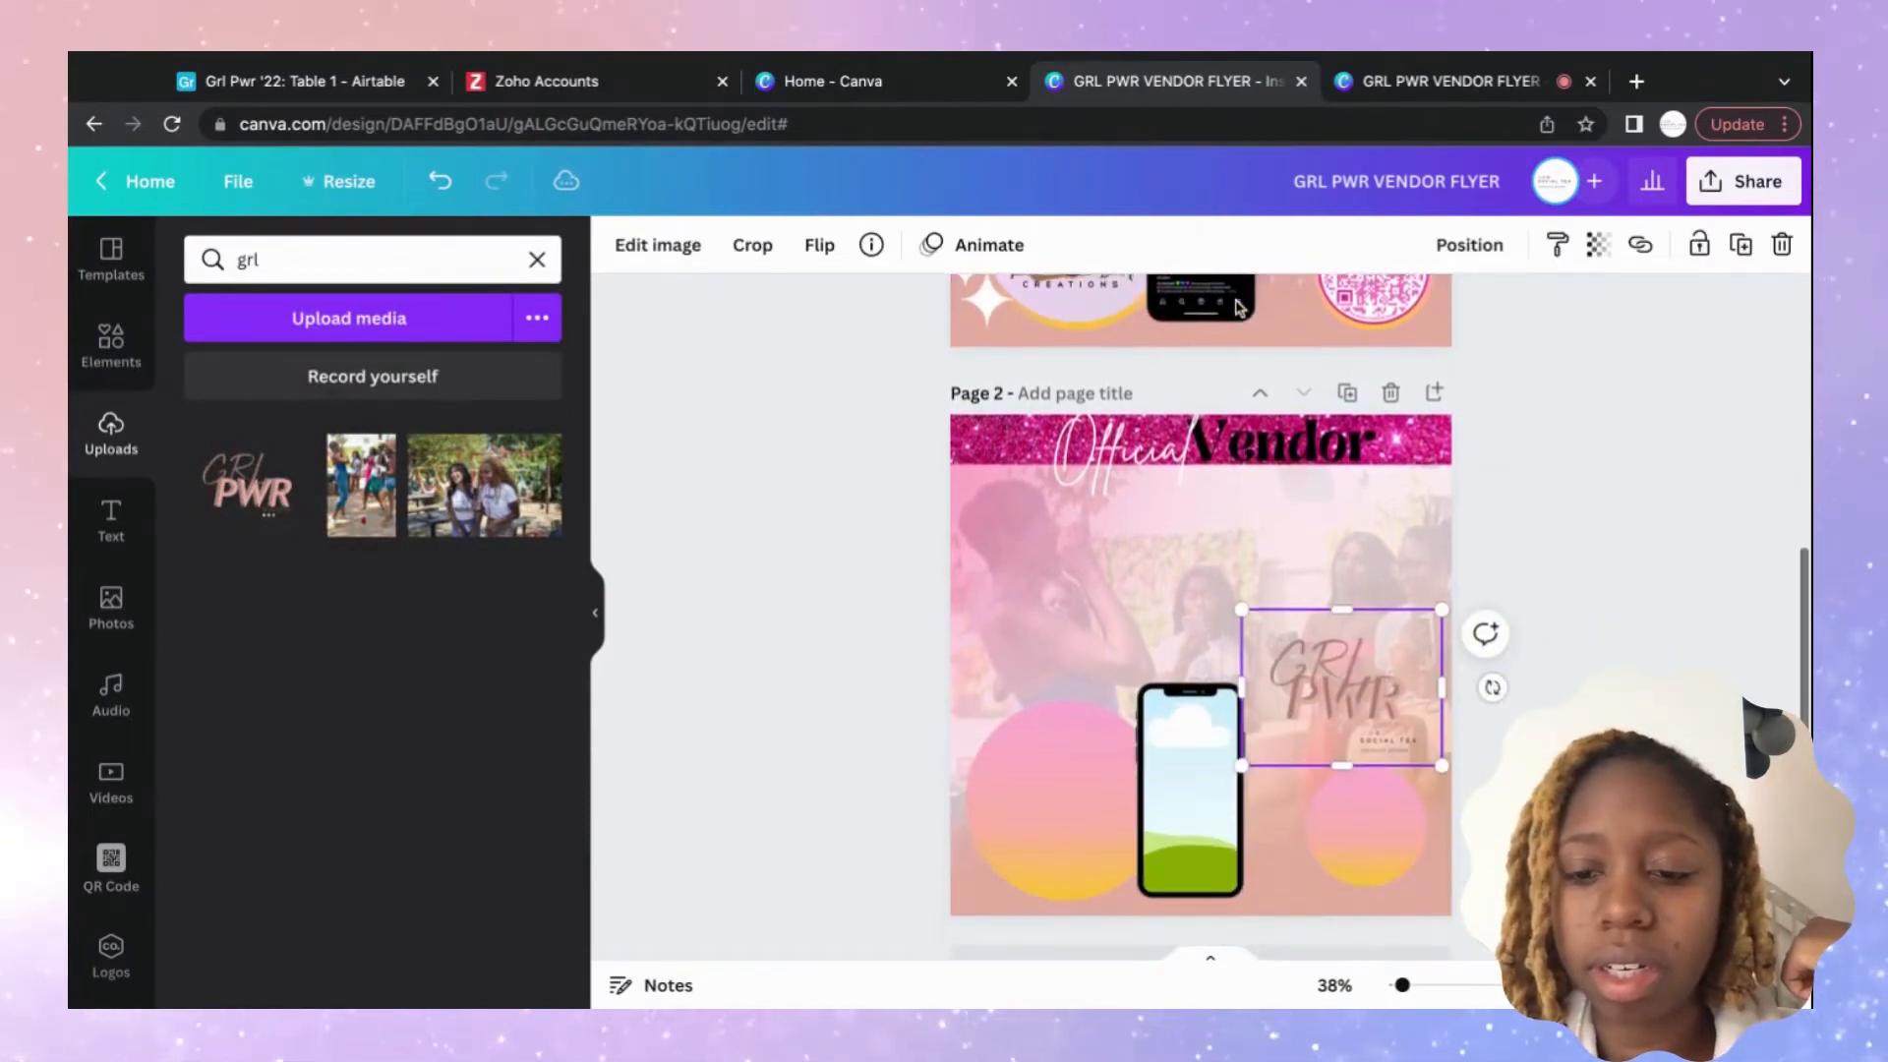
left_click_drag(1398, 685, 1278, 526)
left_click_drag(1319, 454, 1269, 495)
left_click_drag(1192, 546, 1220, 539)
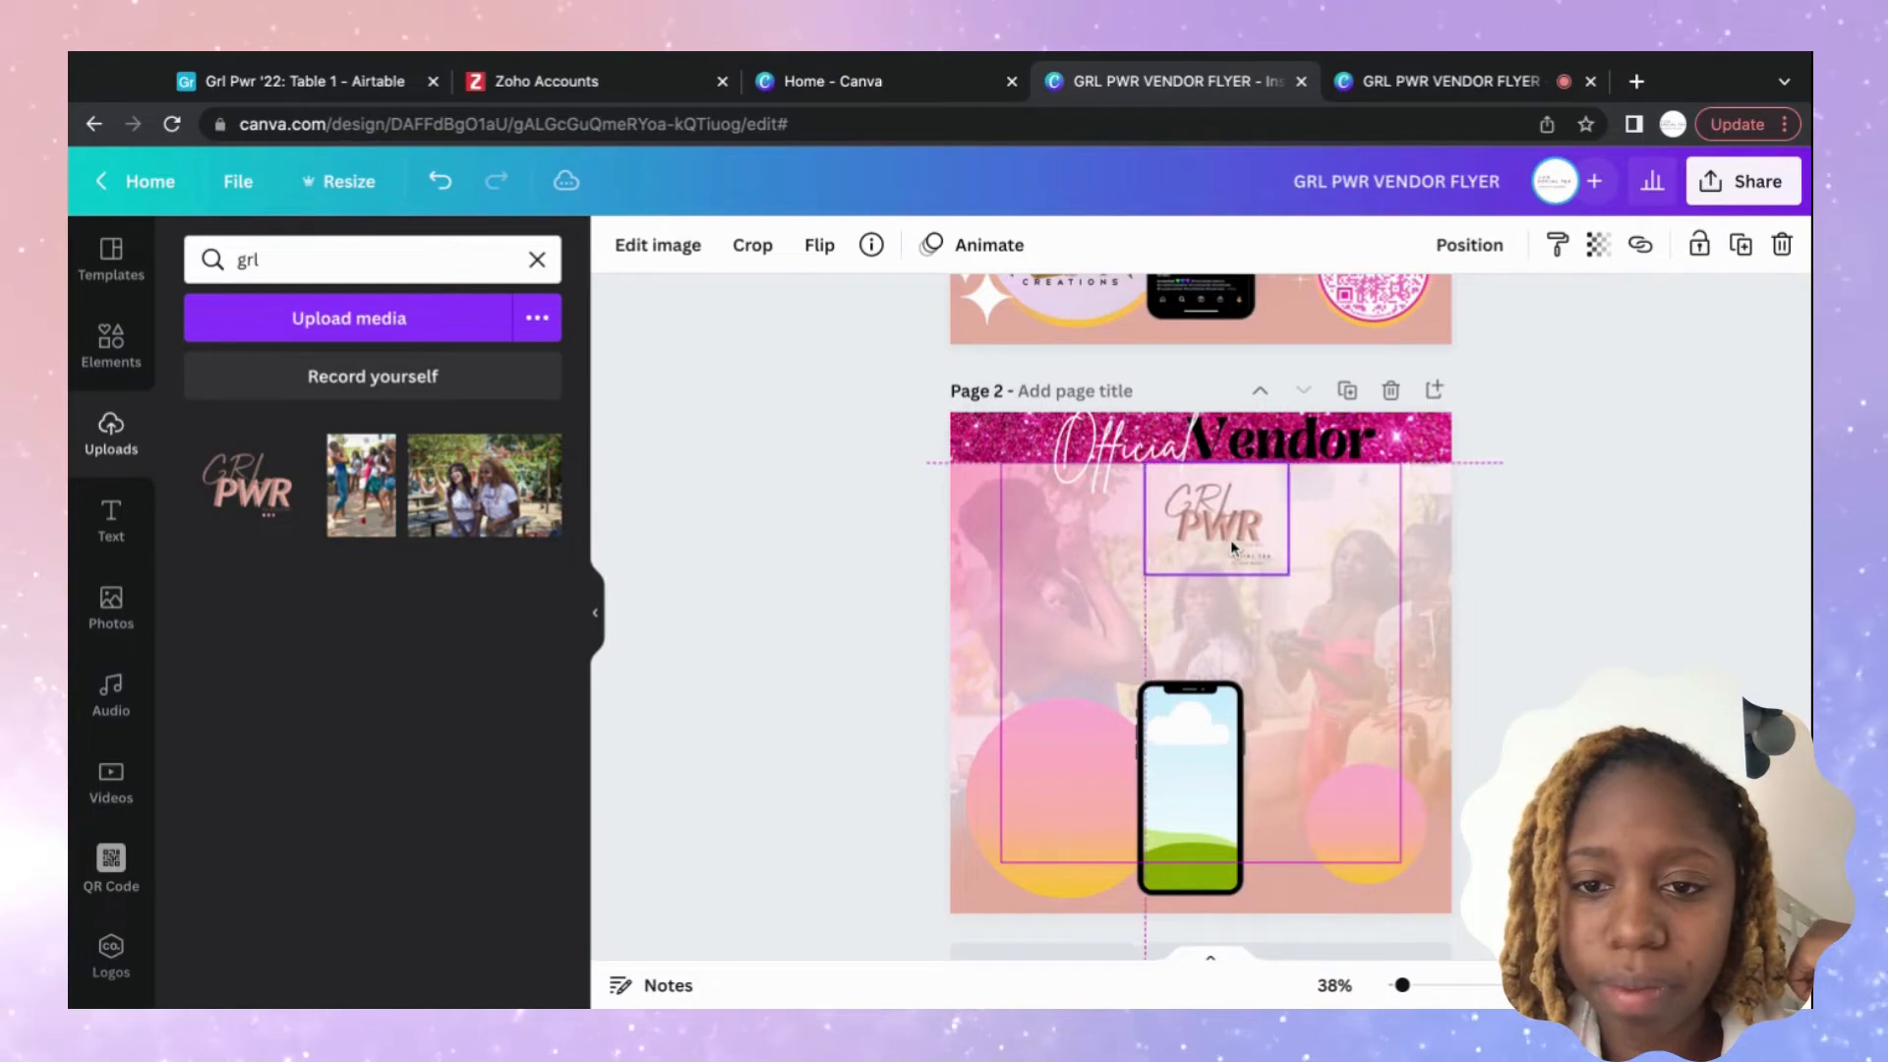
left_click(1686, 507)
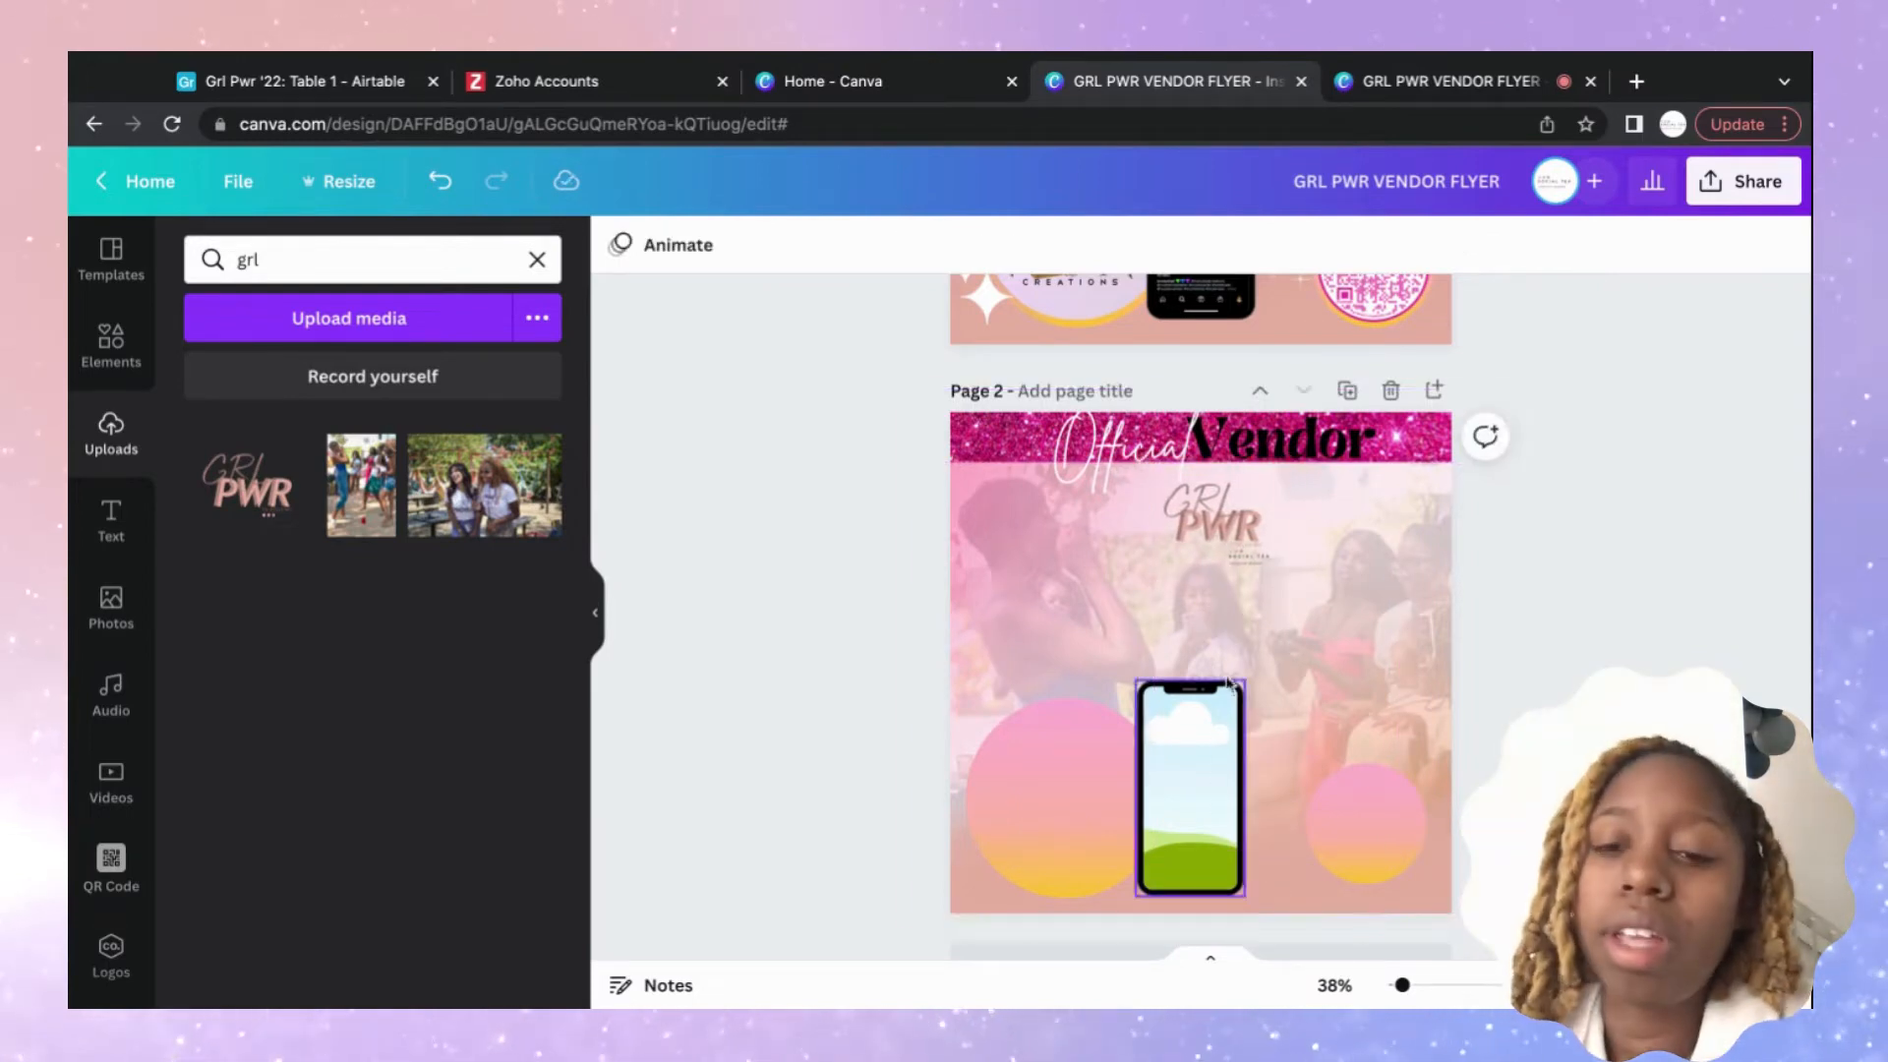
Duplicate page 2's "Vendor" heading and place the copy just below the glitter header near the page's right edge.
scroll(1312, 661, "up", 3)
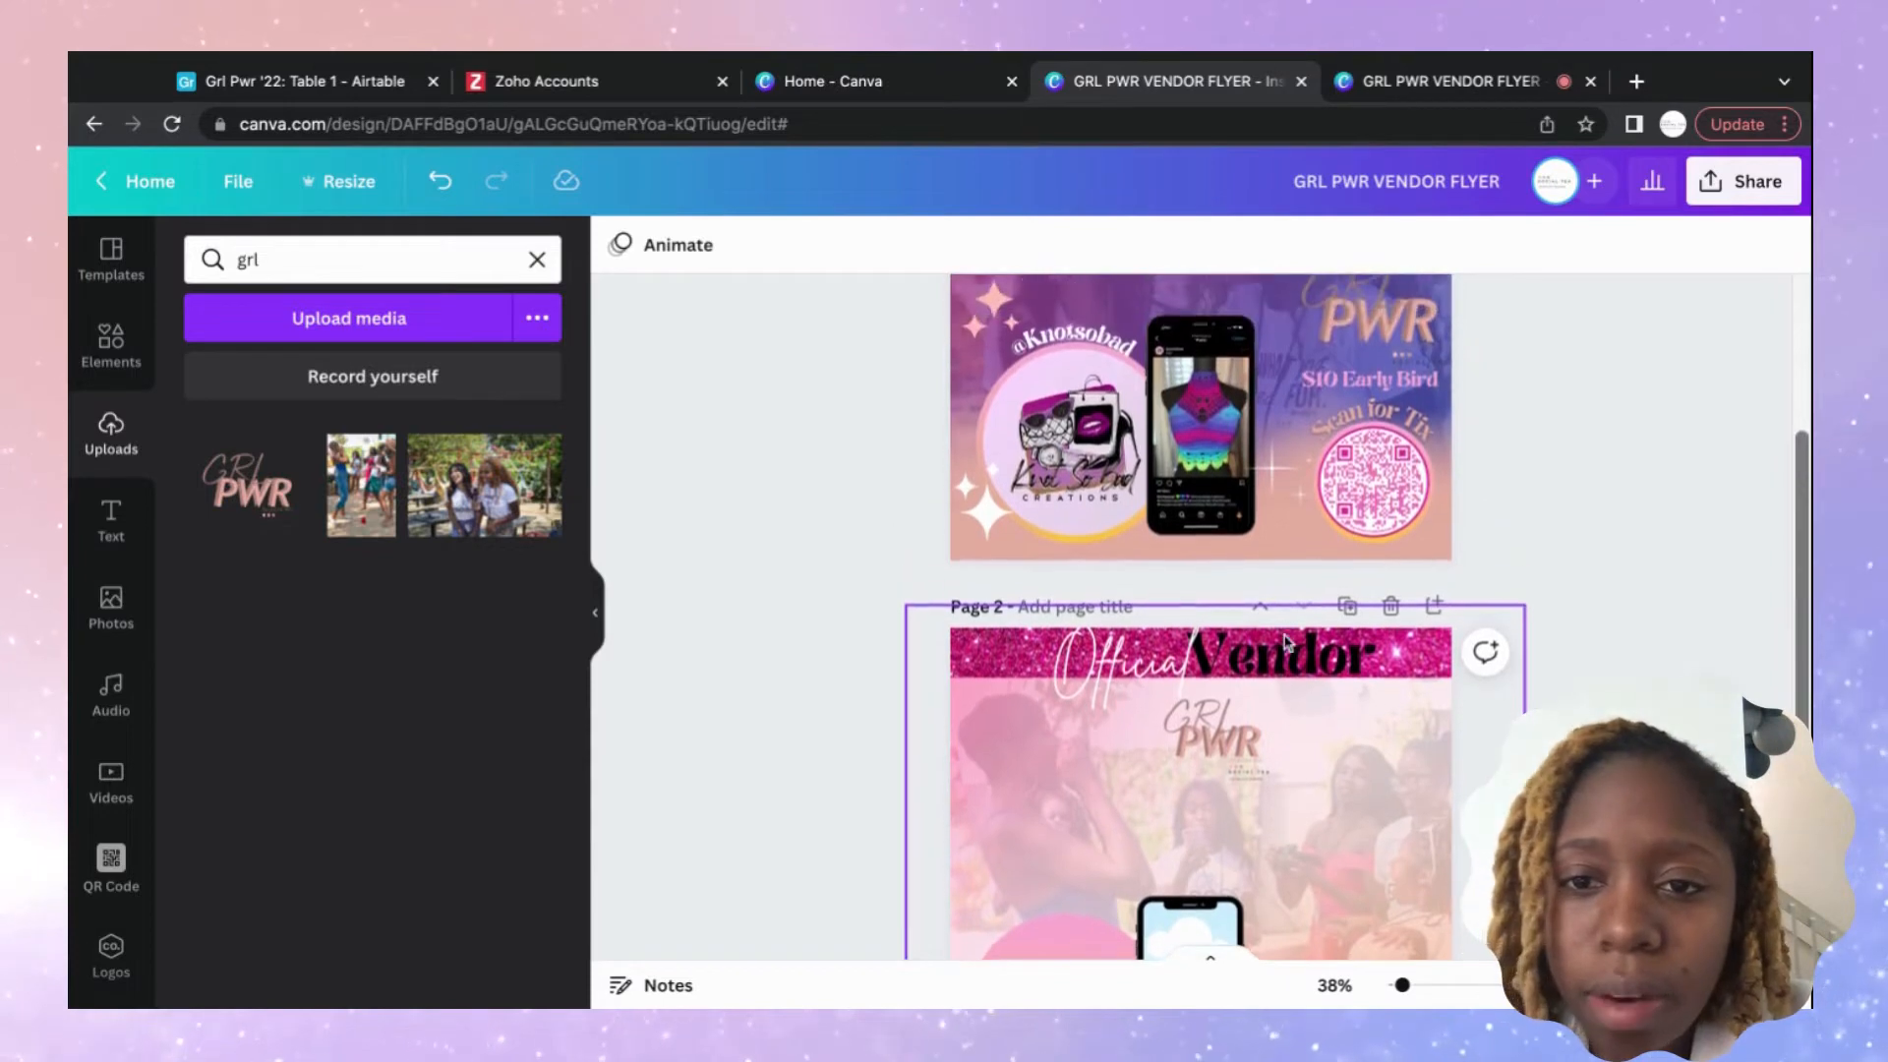
scroll(1286, 641, "down", 3)
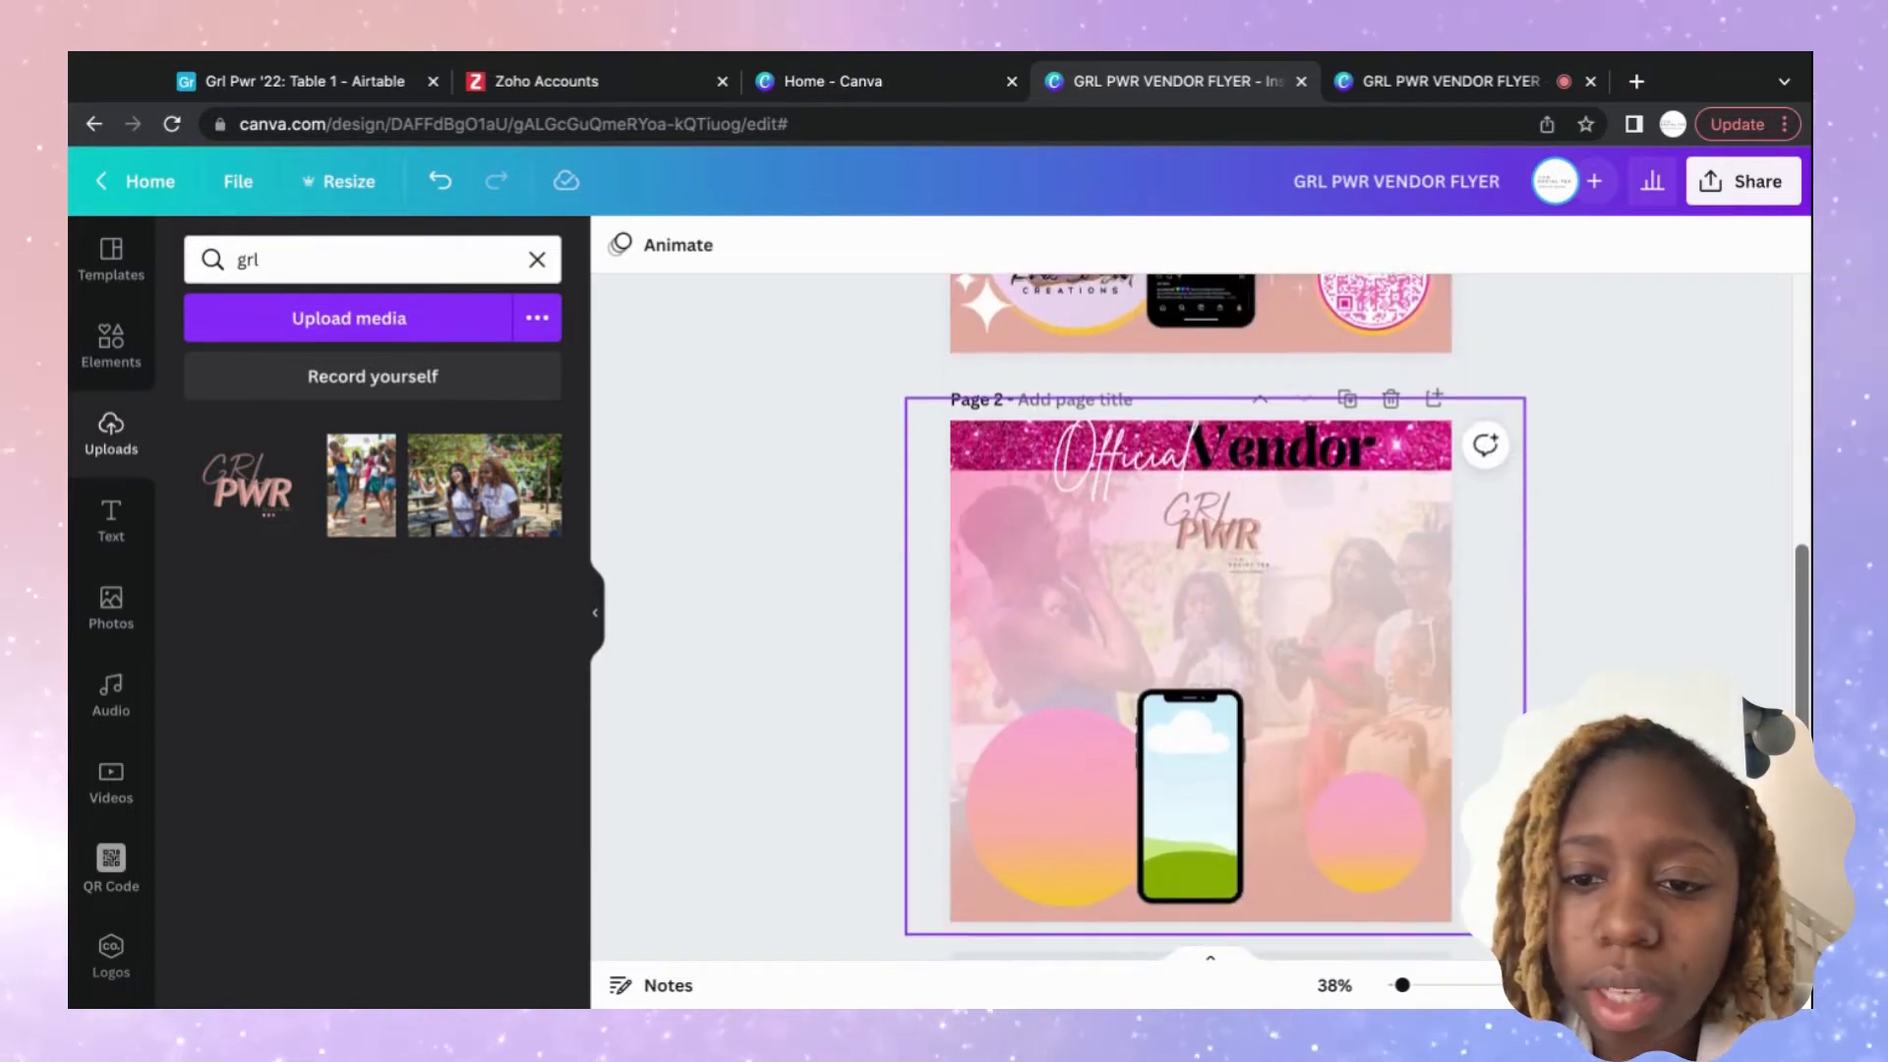
scroll(1279, 639, "up", 2)
scroll(1279, 639, "down", 2)
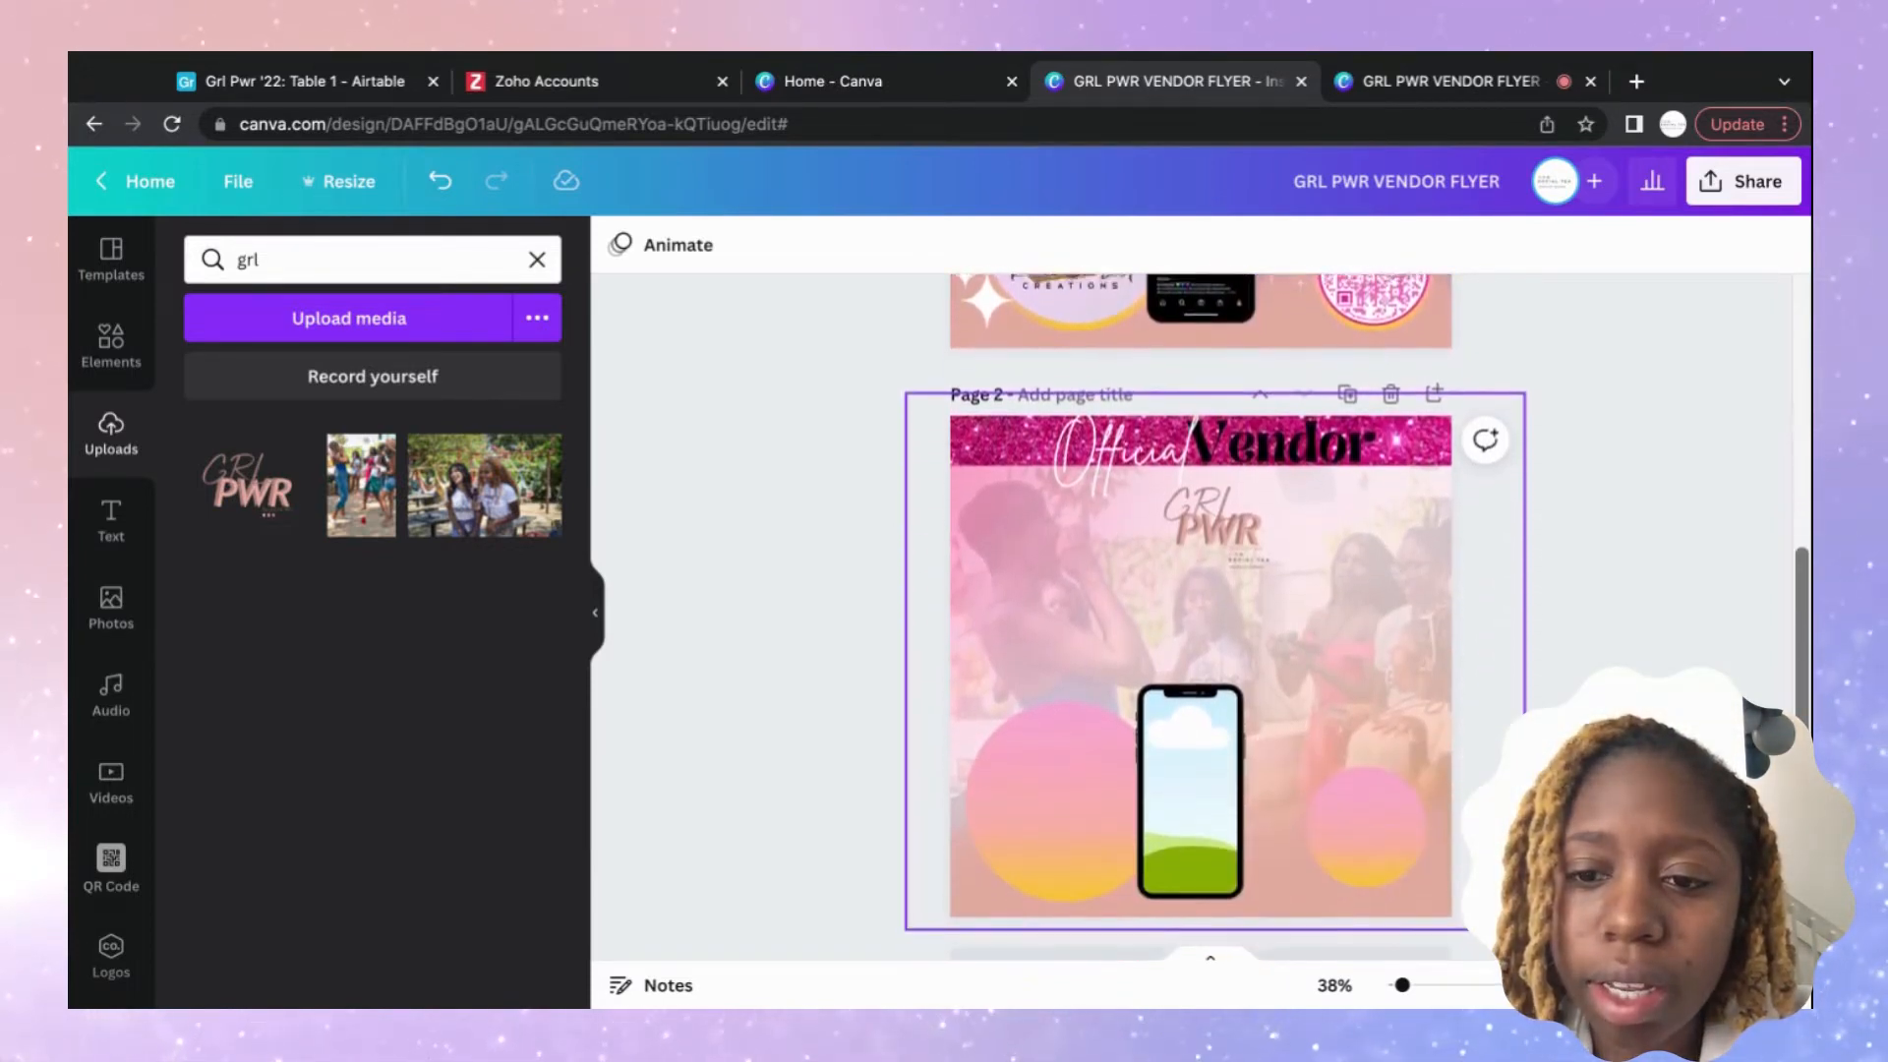
scroll(1200, 610, "up", 5)
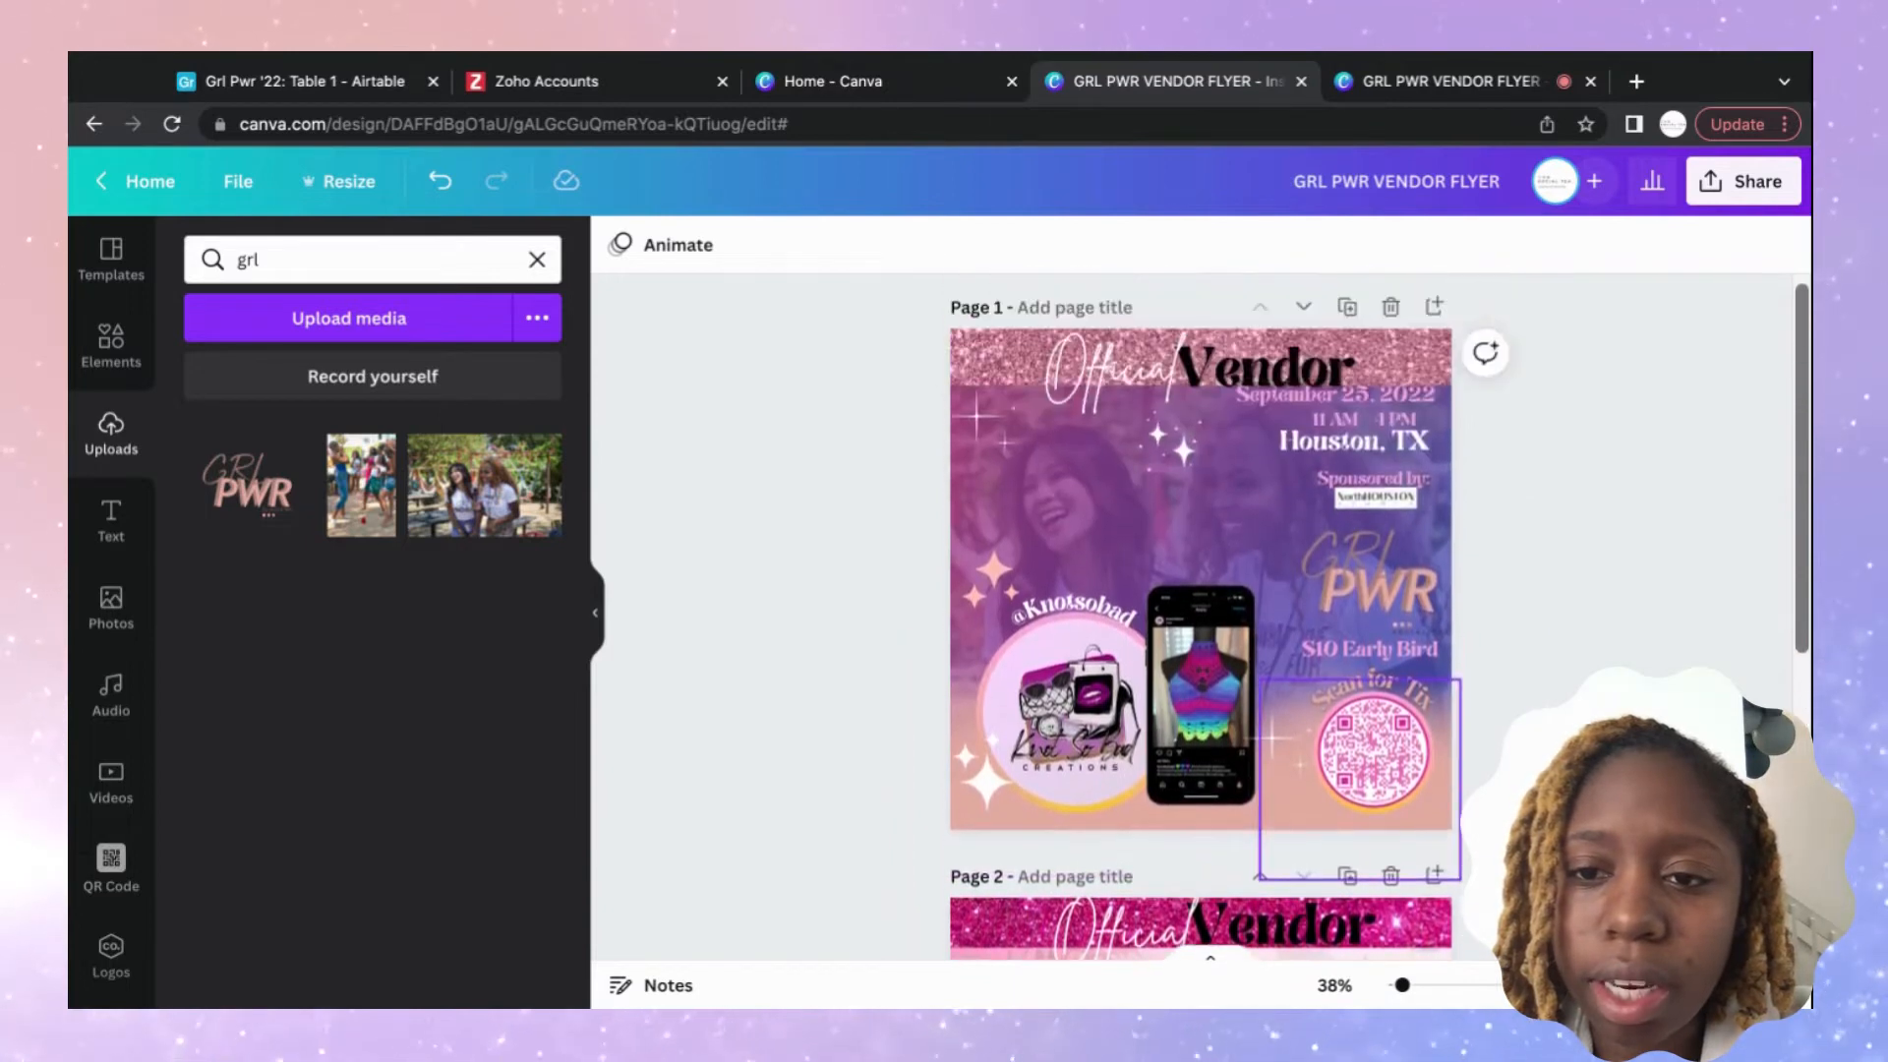
scroll(1279, 639, "down", 5)
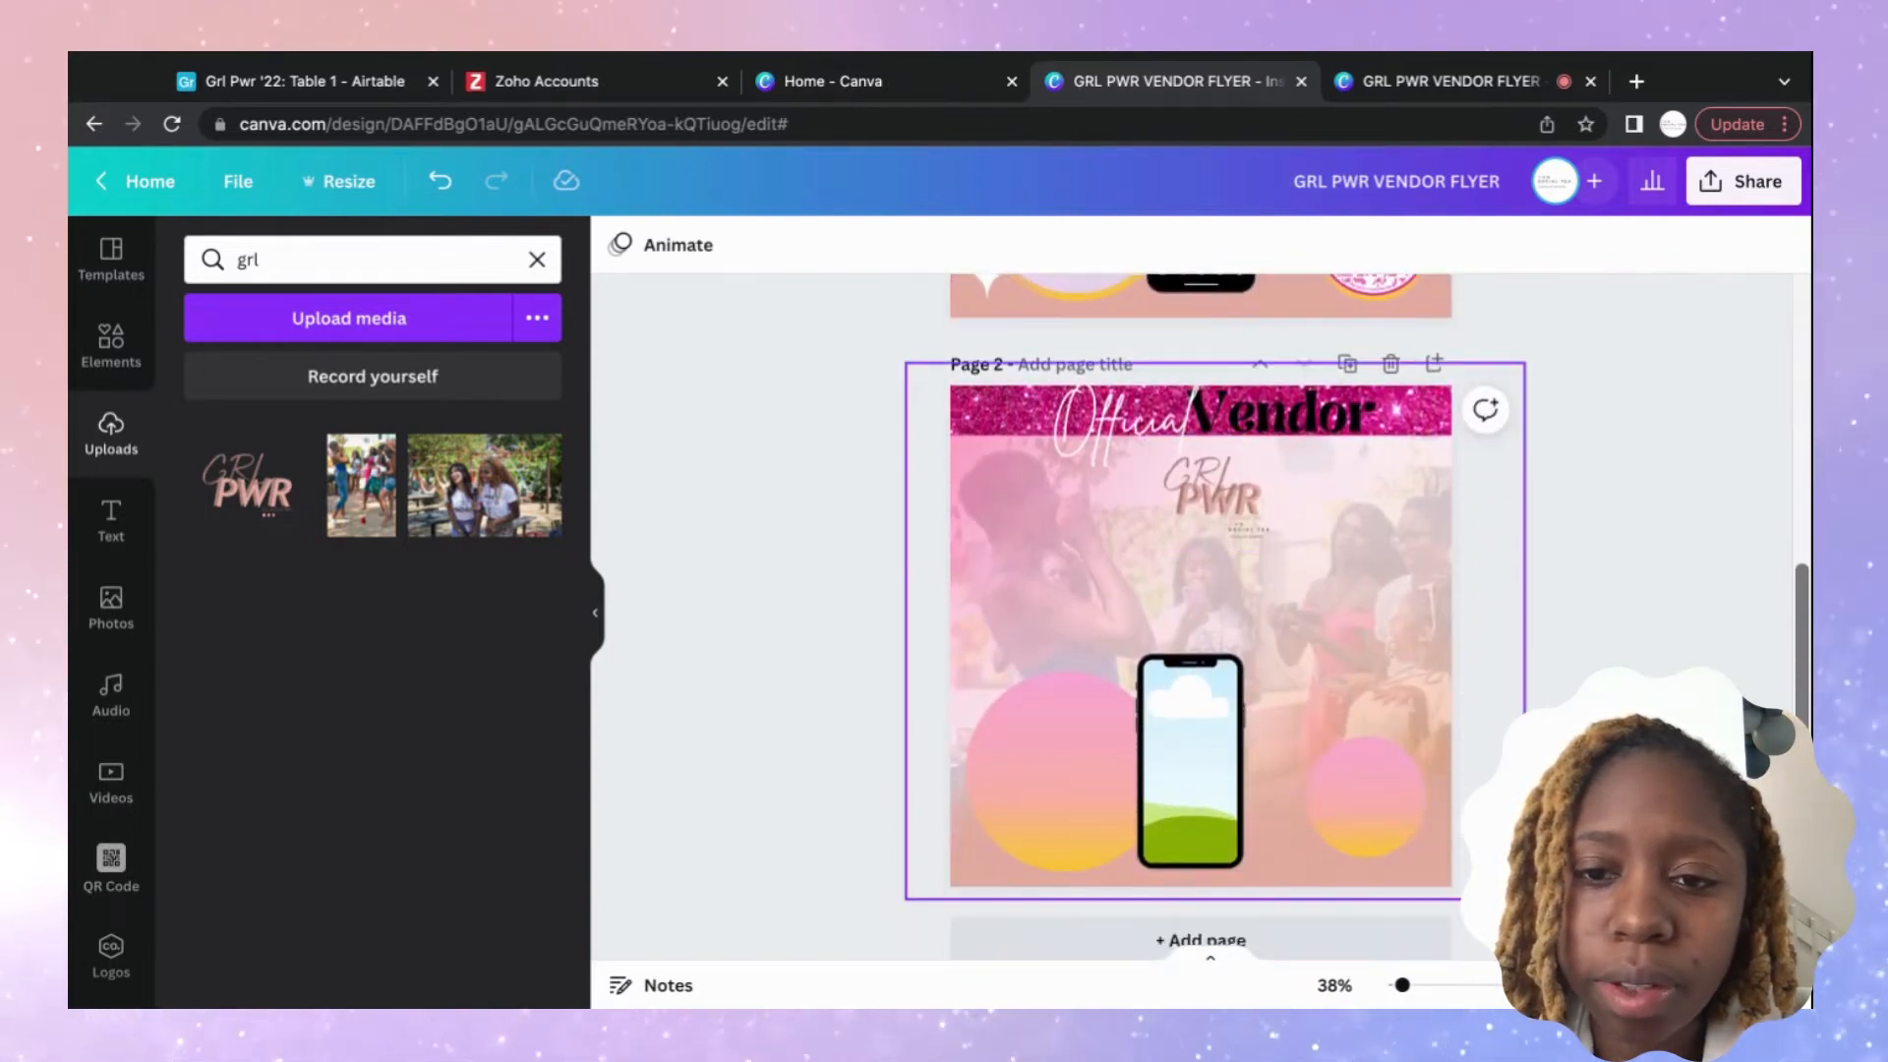
left_click(1343, 424)
left_click(1562, 245)
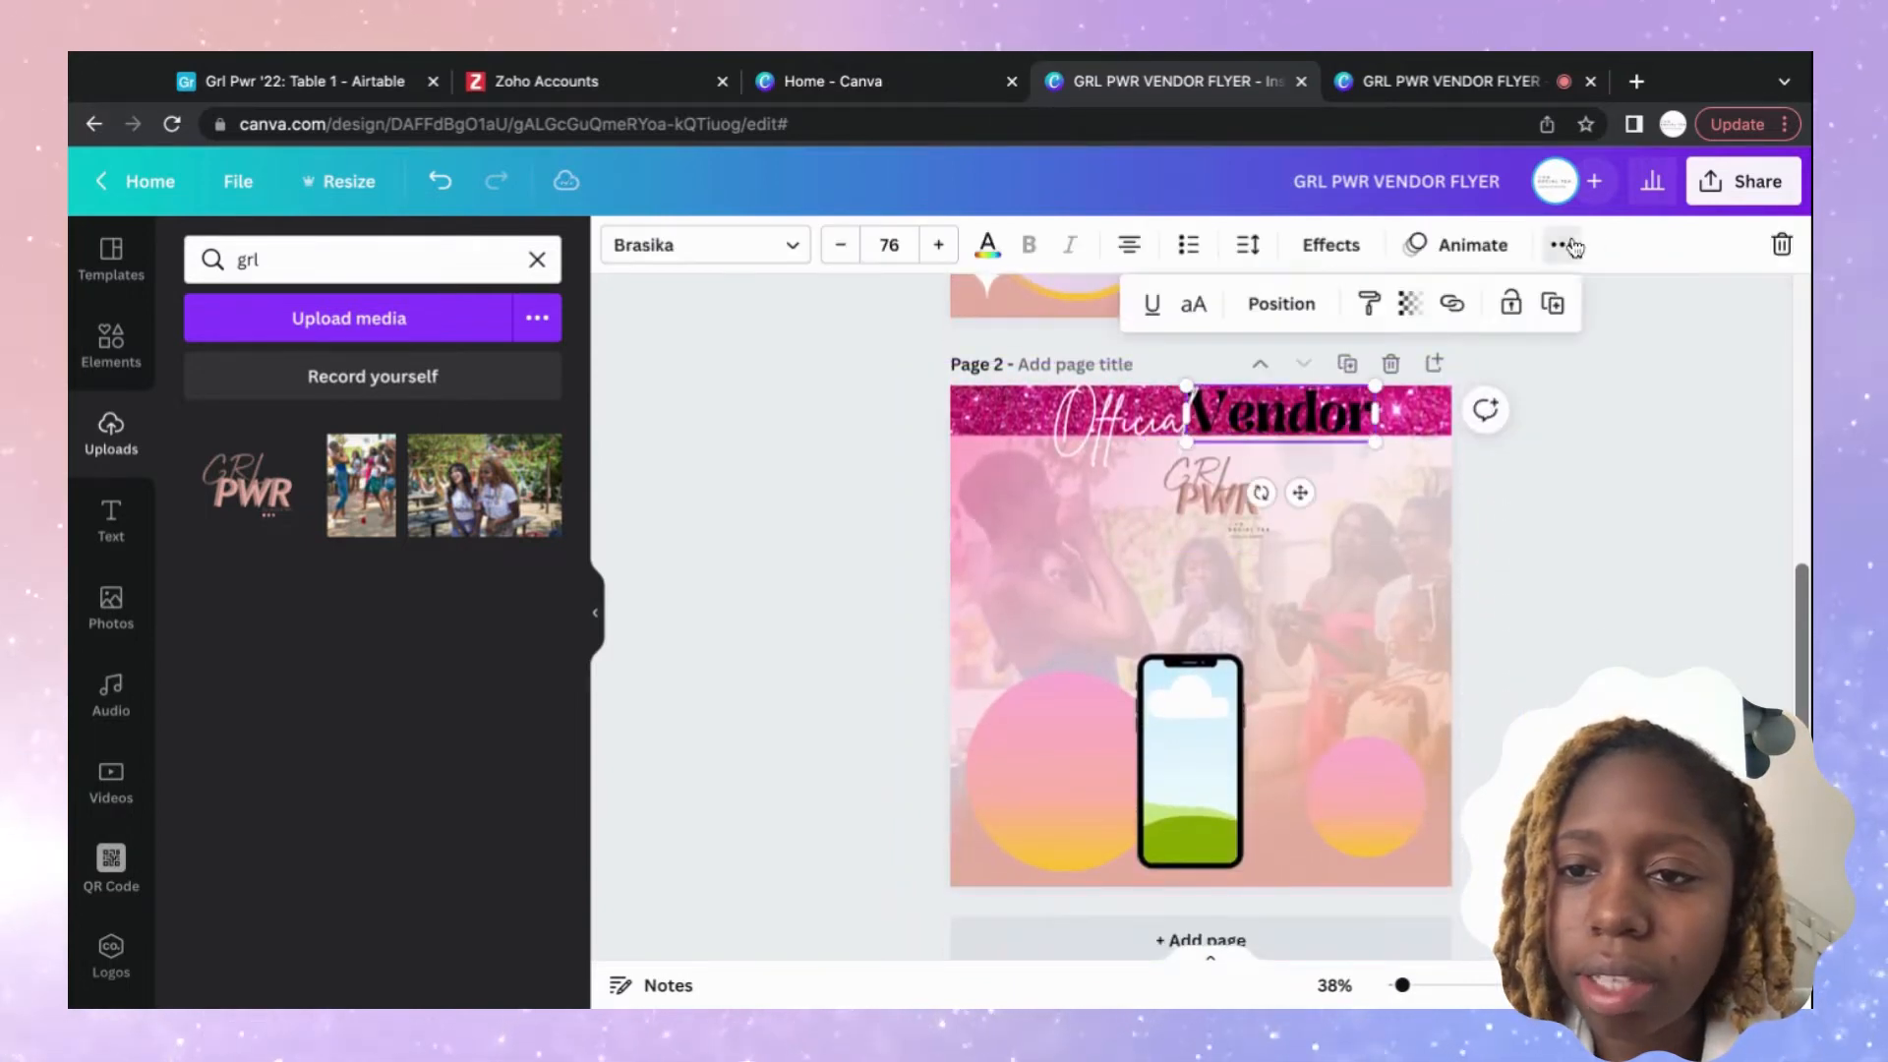
left_click(1555, 308)
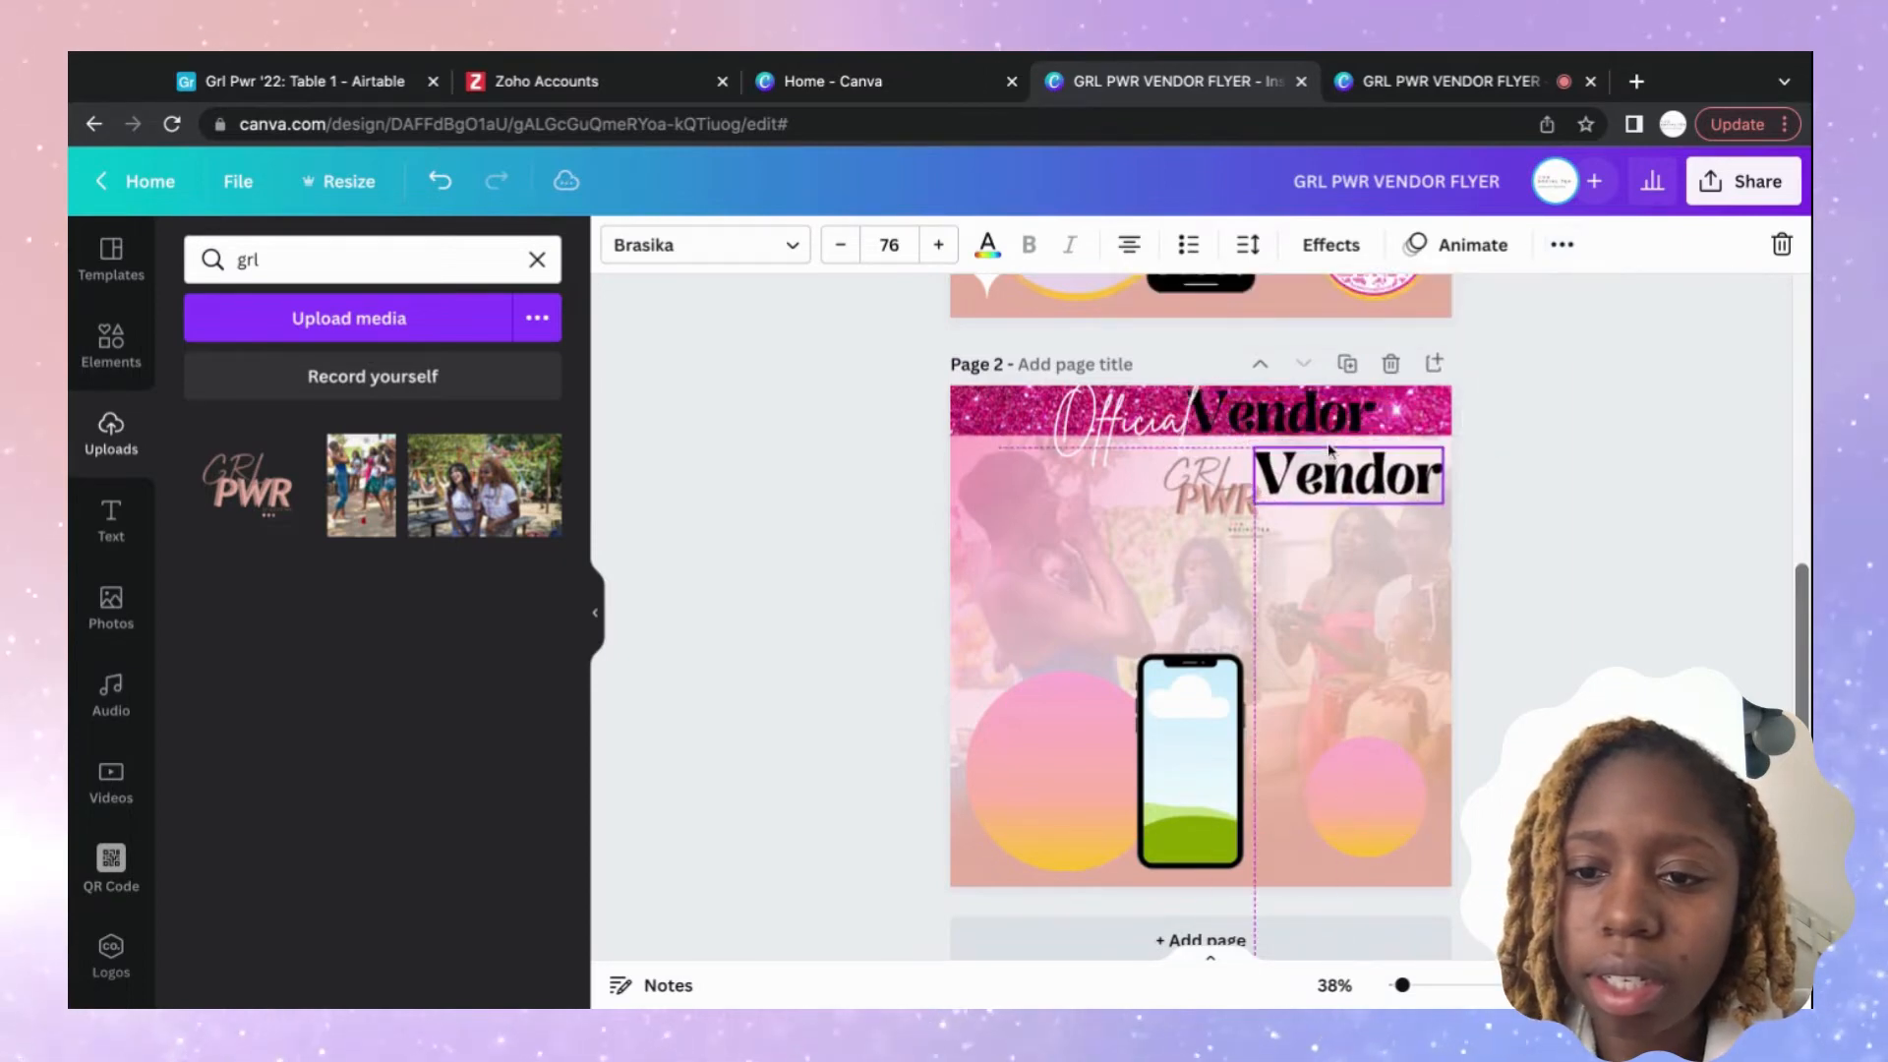
Set the copied heading's font size to 26 and change its text to "September 25, 2022".
left_click(903, 244)
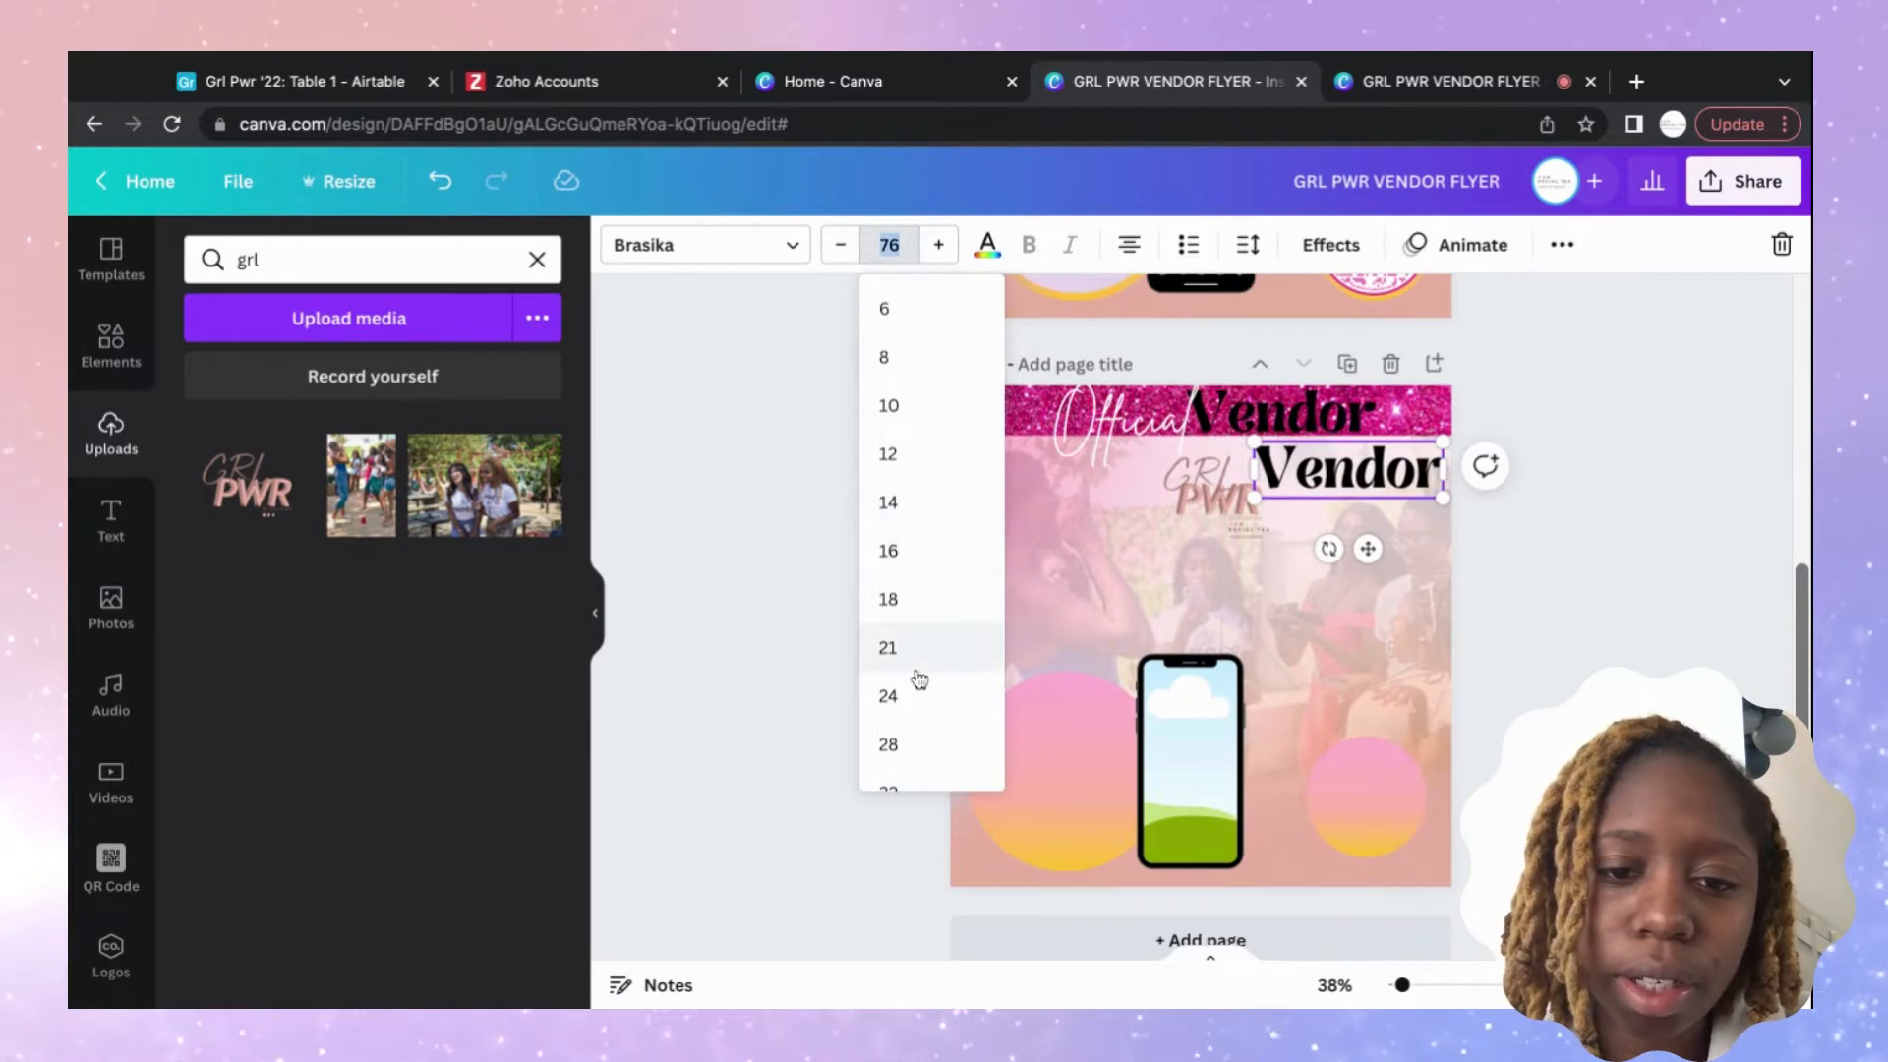
left_click(916, 668)
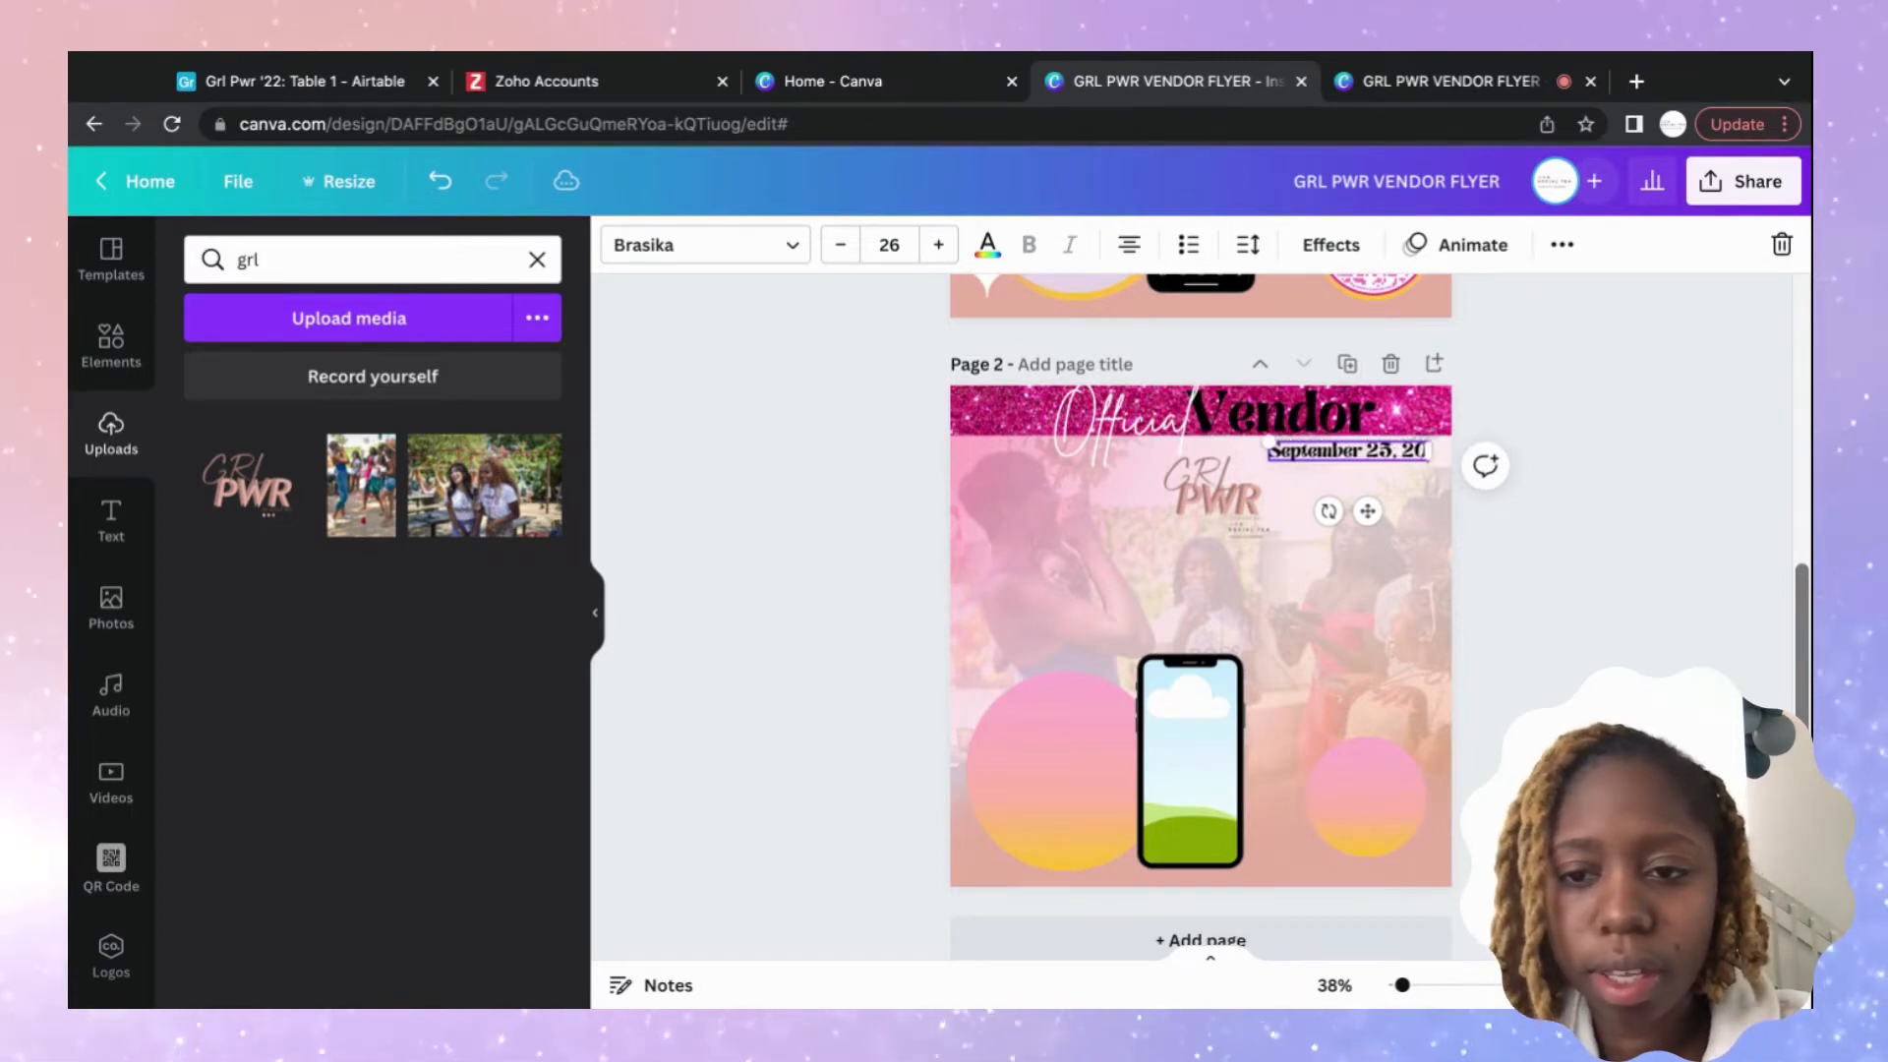
left_click(1697, 466)
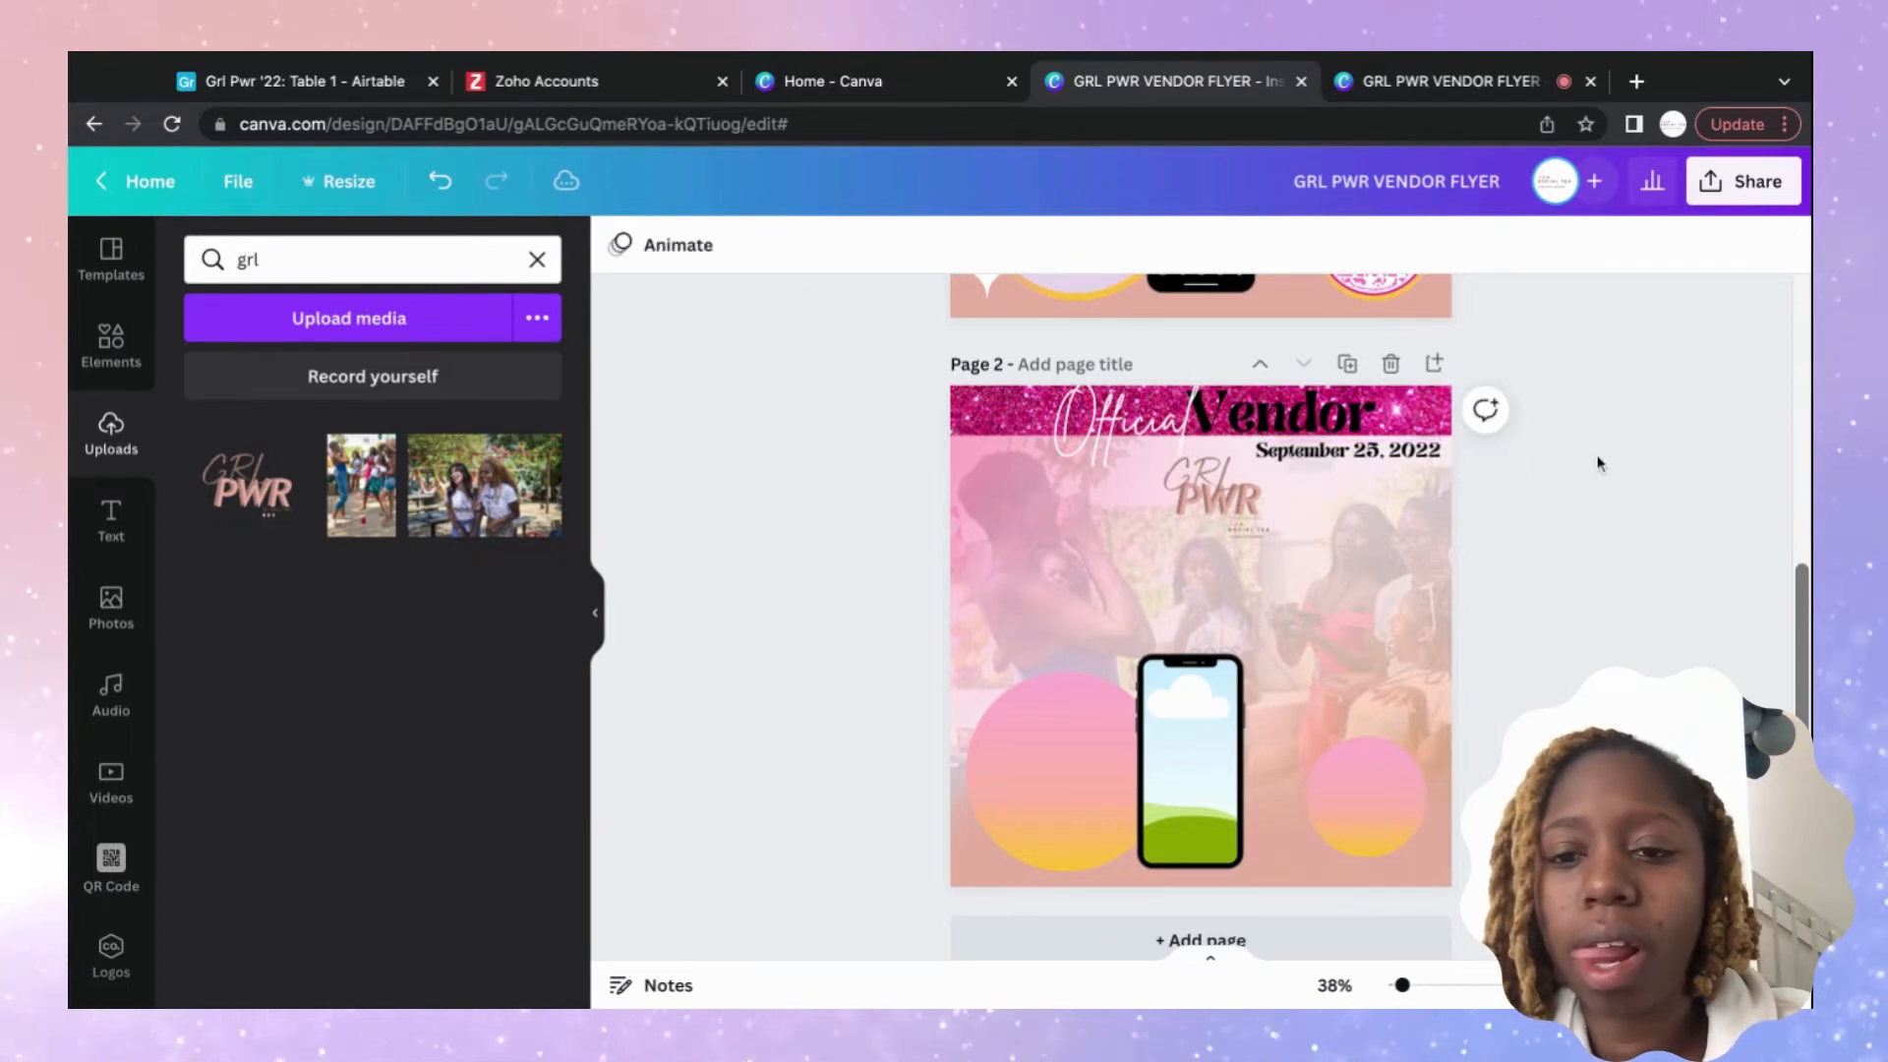
Add the event time "11 AM - 4 PM" directly below the date, using a duplicate of the date text.
left_click(1380, 456)
left_click(1561, 248)
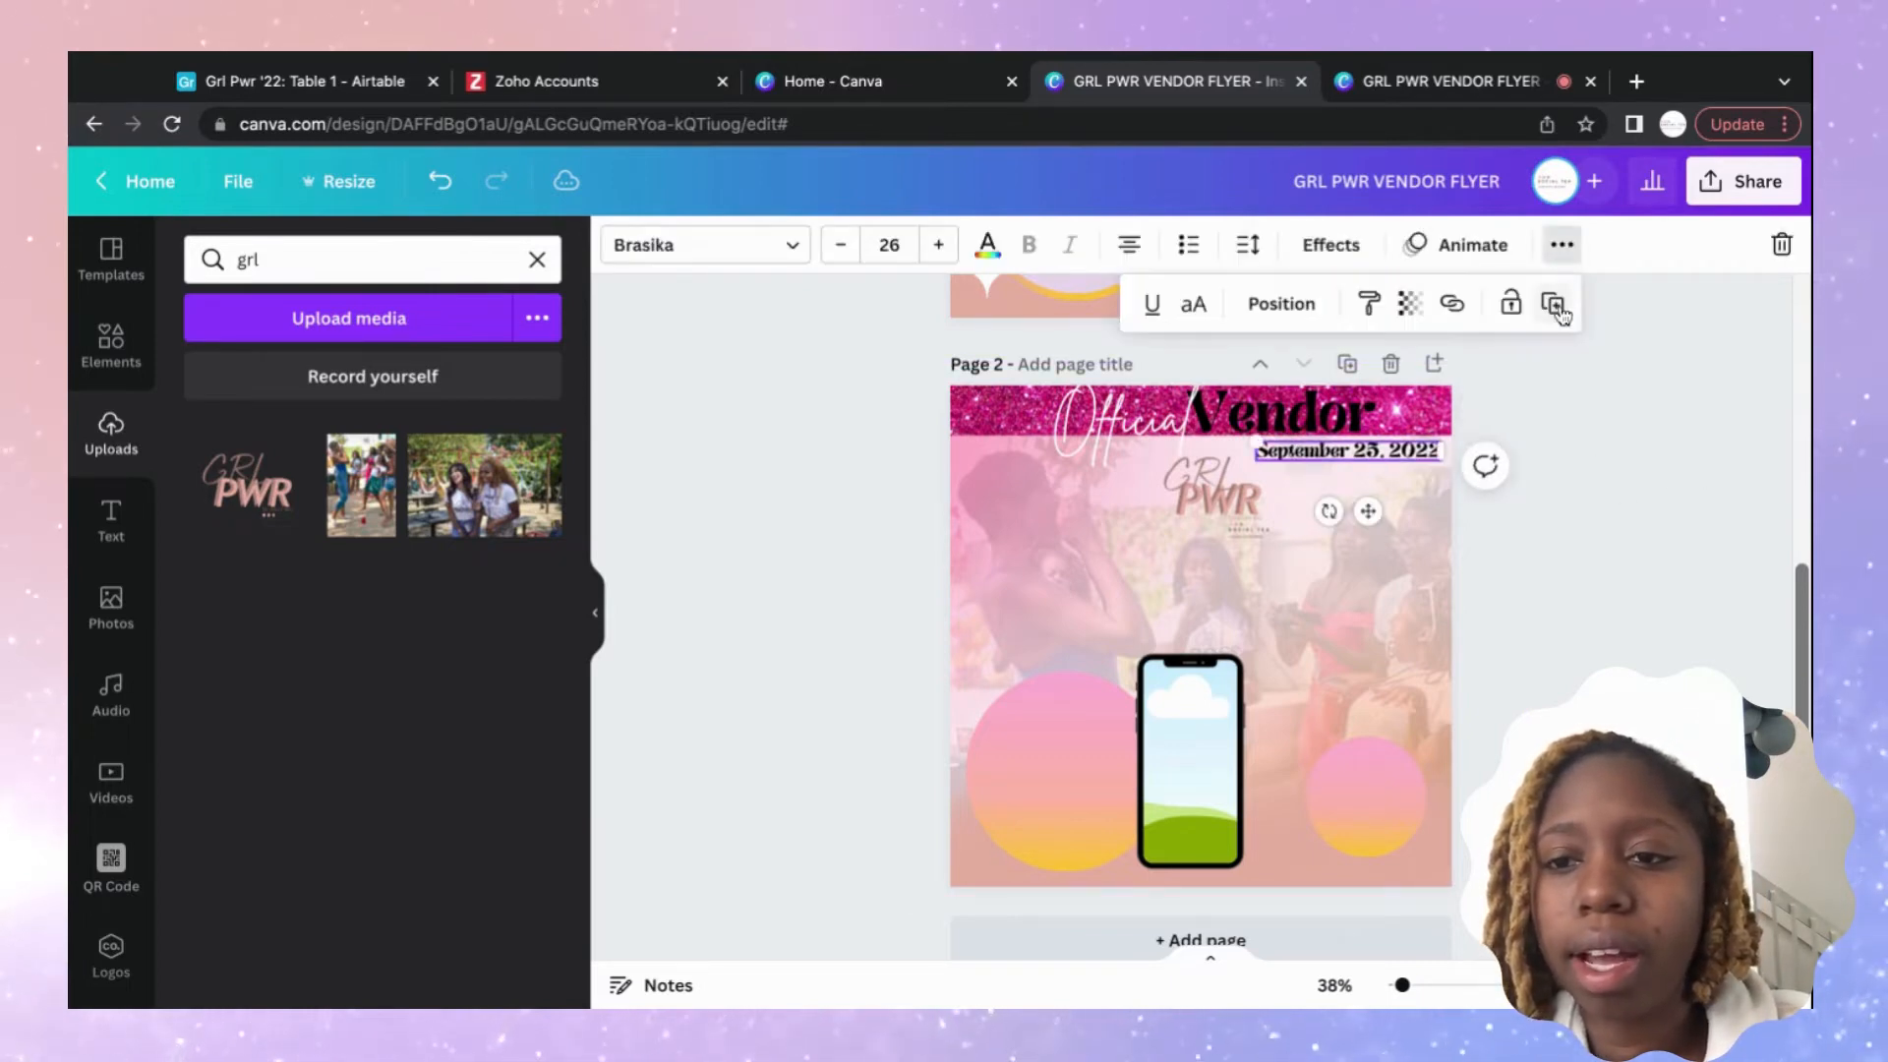
left_click(1553, 304)
scroll(1475, 413, "up", 3)
scroll(1402, 459, "up", 3)
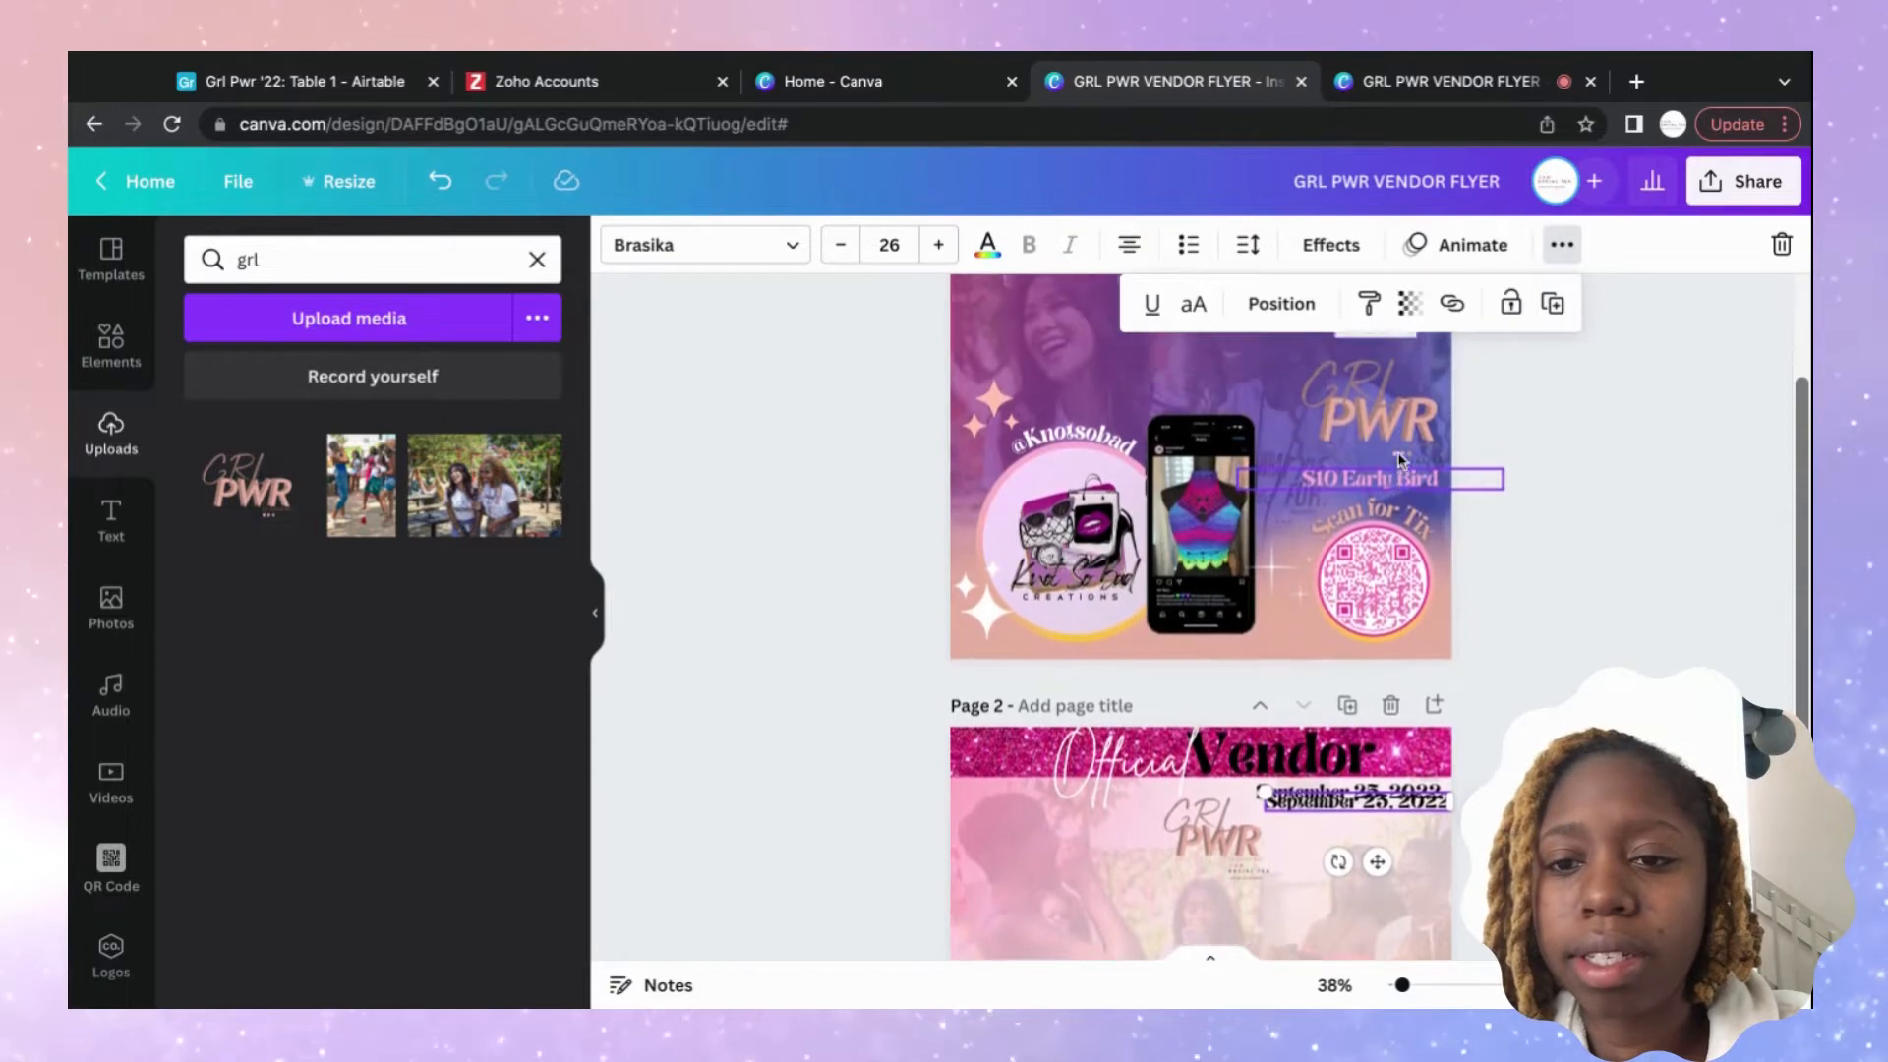
scroll(1401, 464, "down", 3)
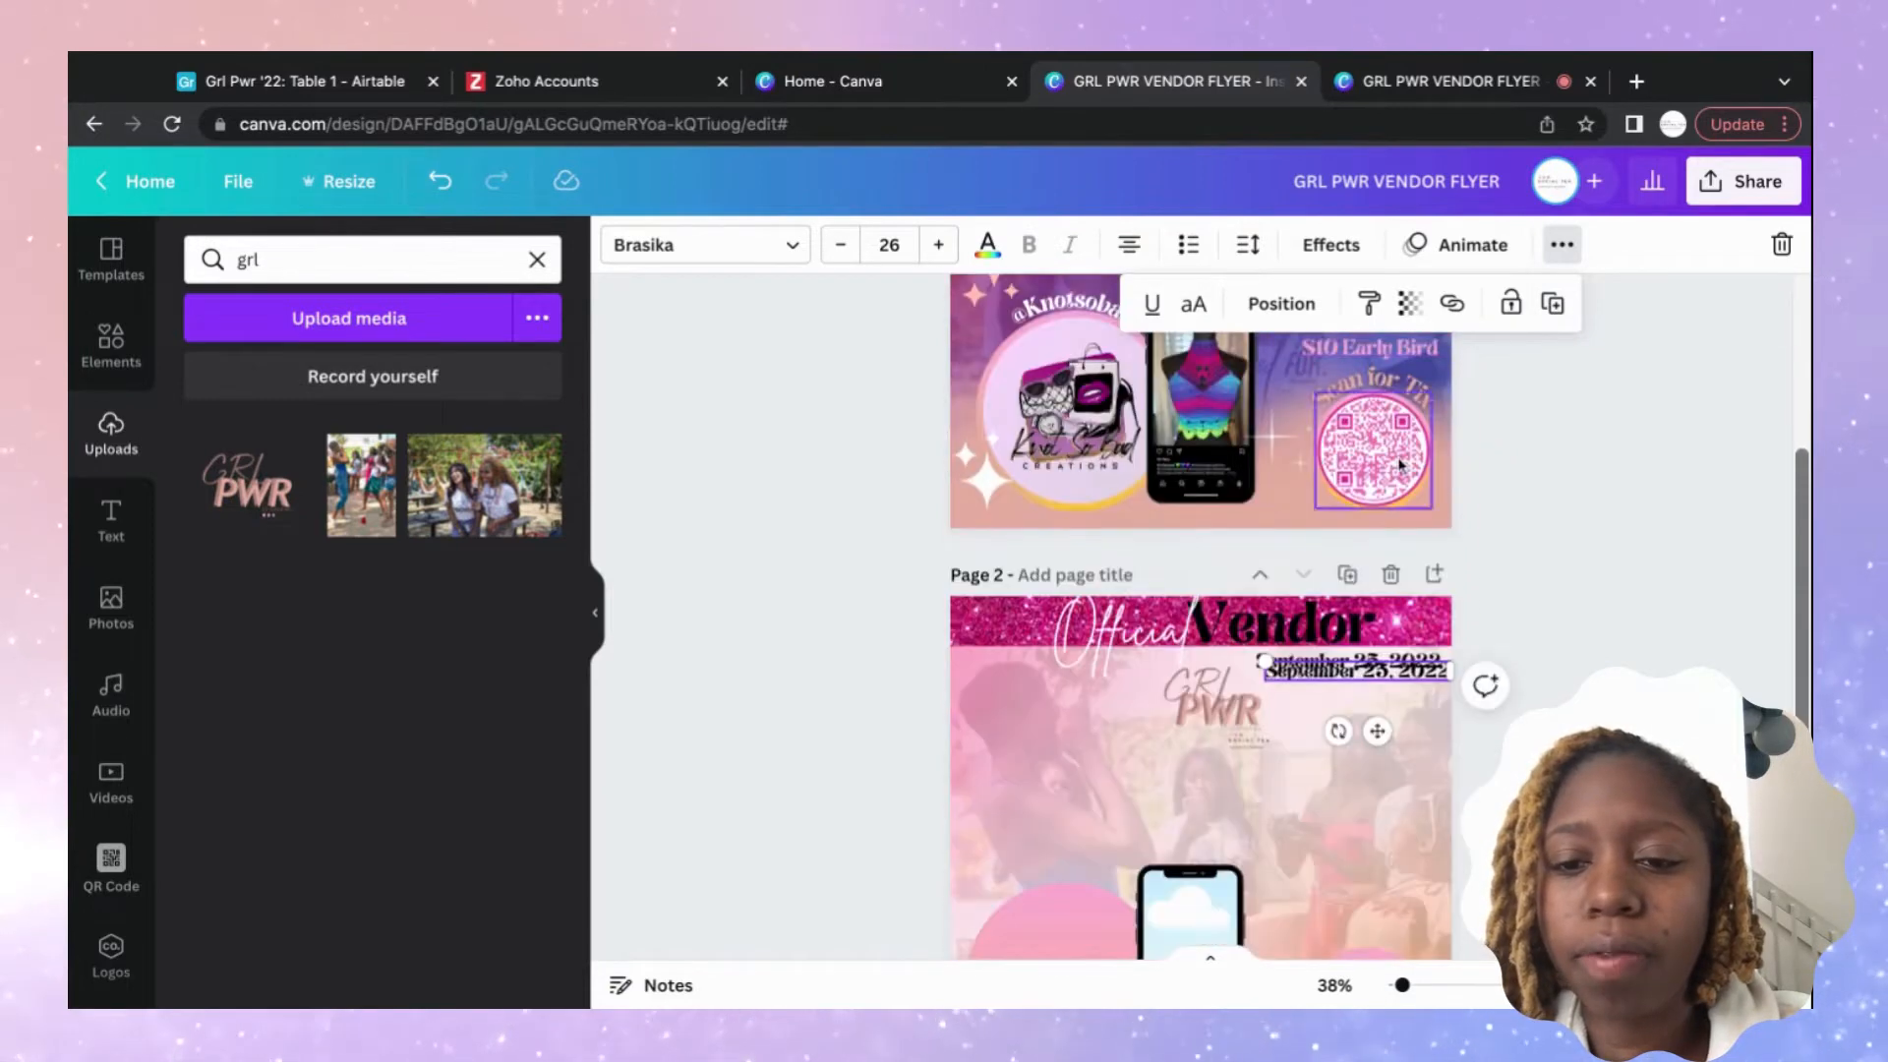
left_click_drag(1423, 673, 1424, 683)
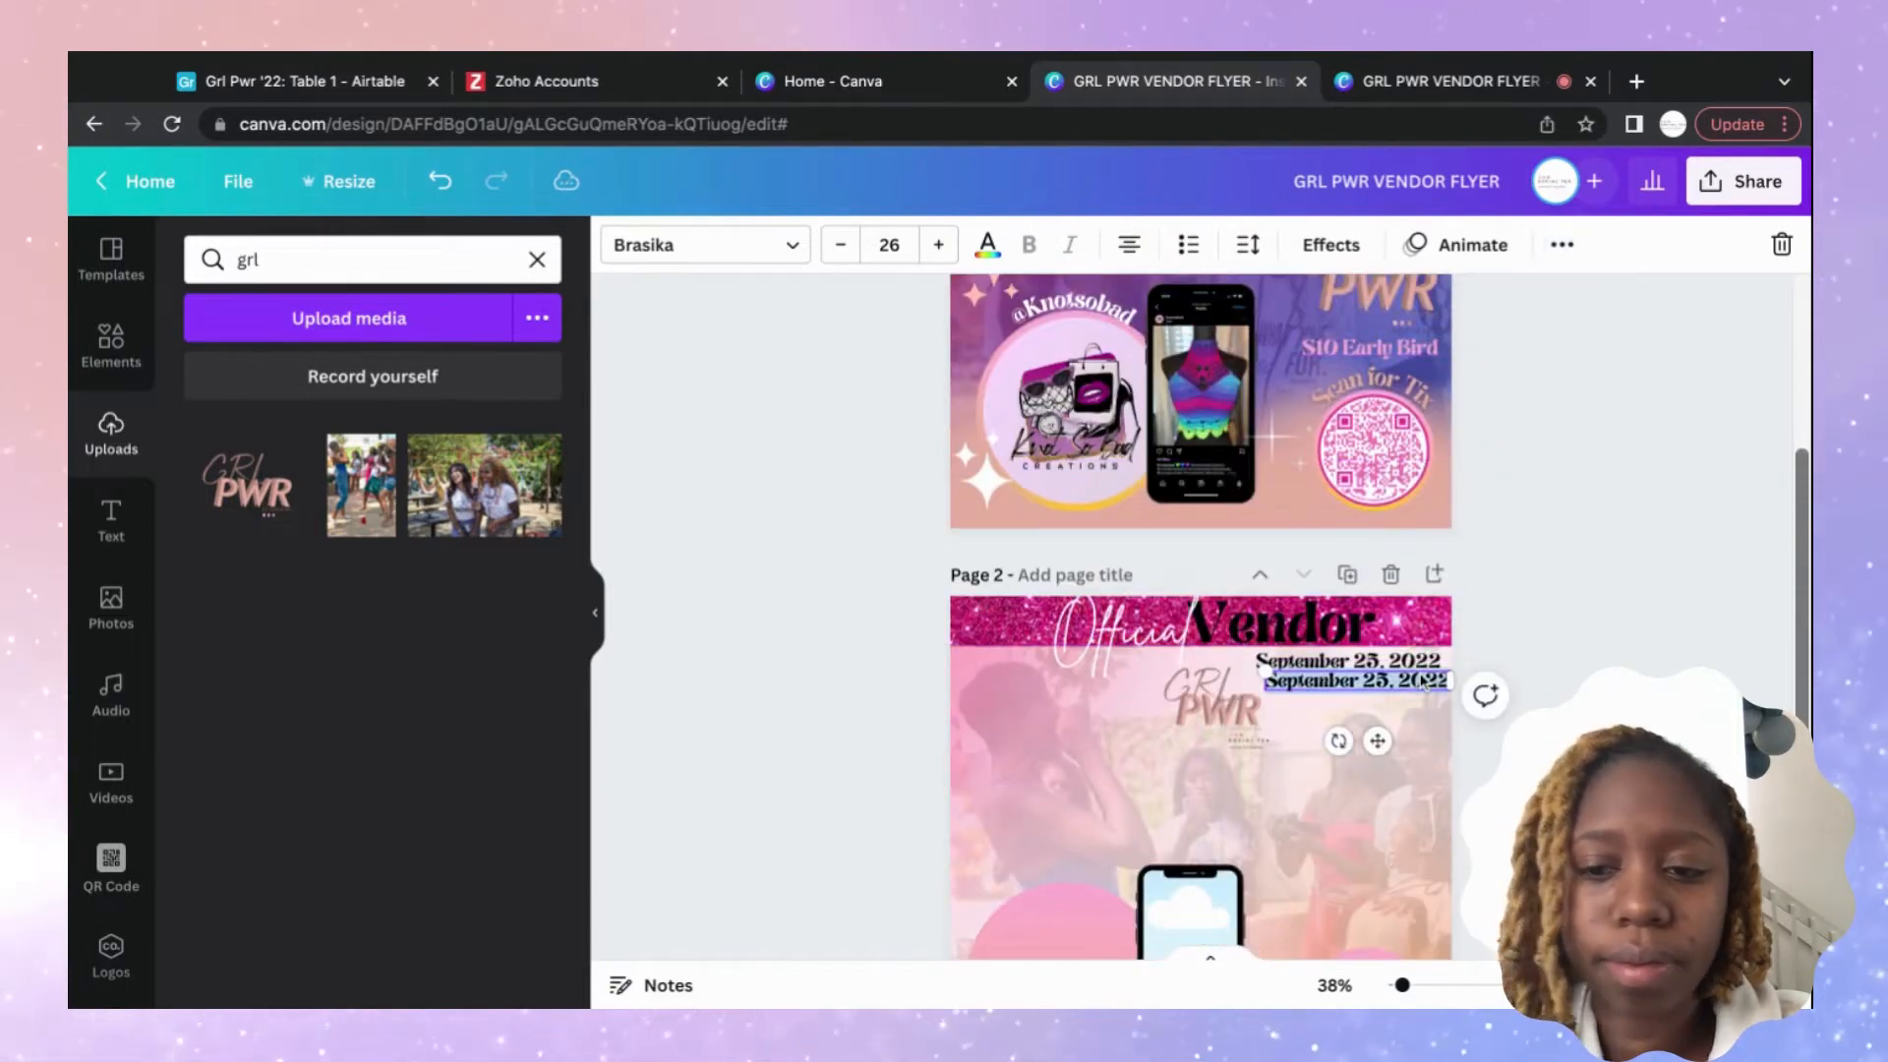
key("BackSpace")
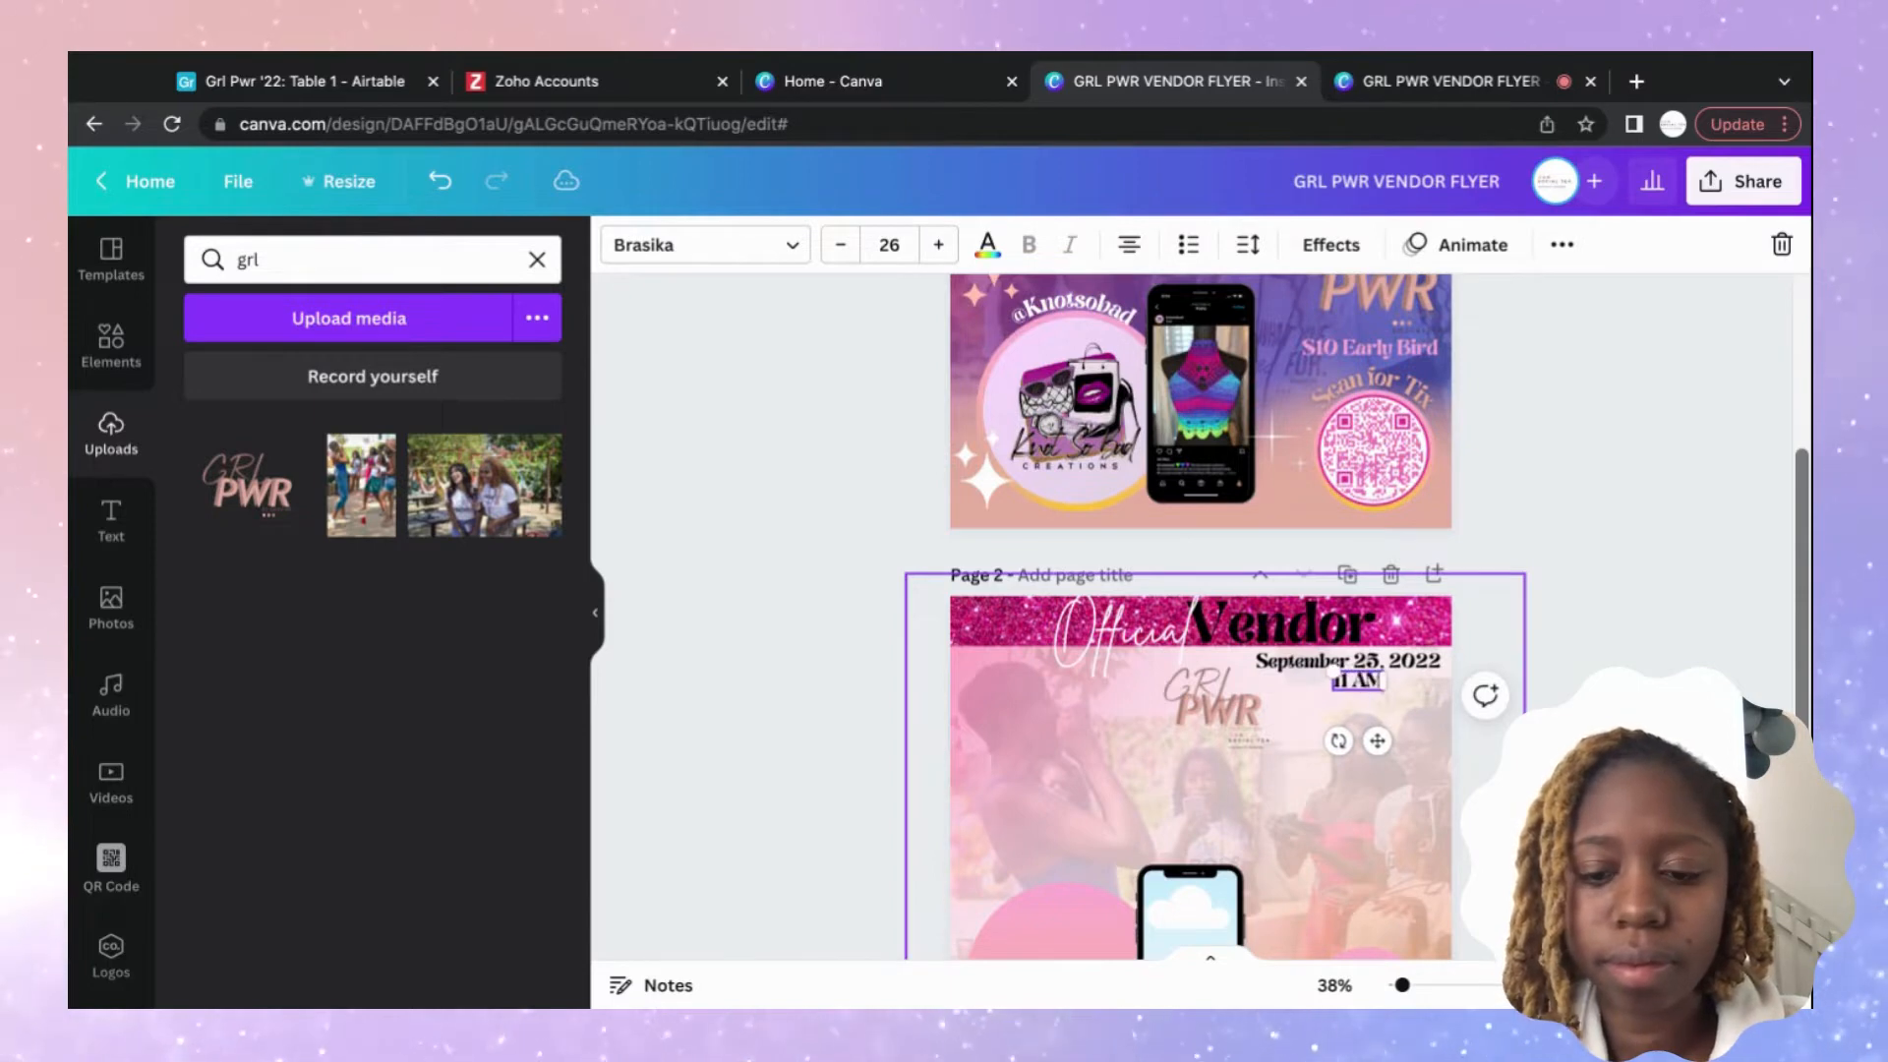
left_click(1598, 592)
left_click_drag(1393, 689, 1379, 690)
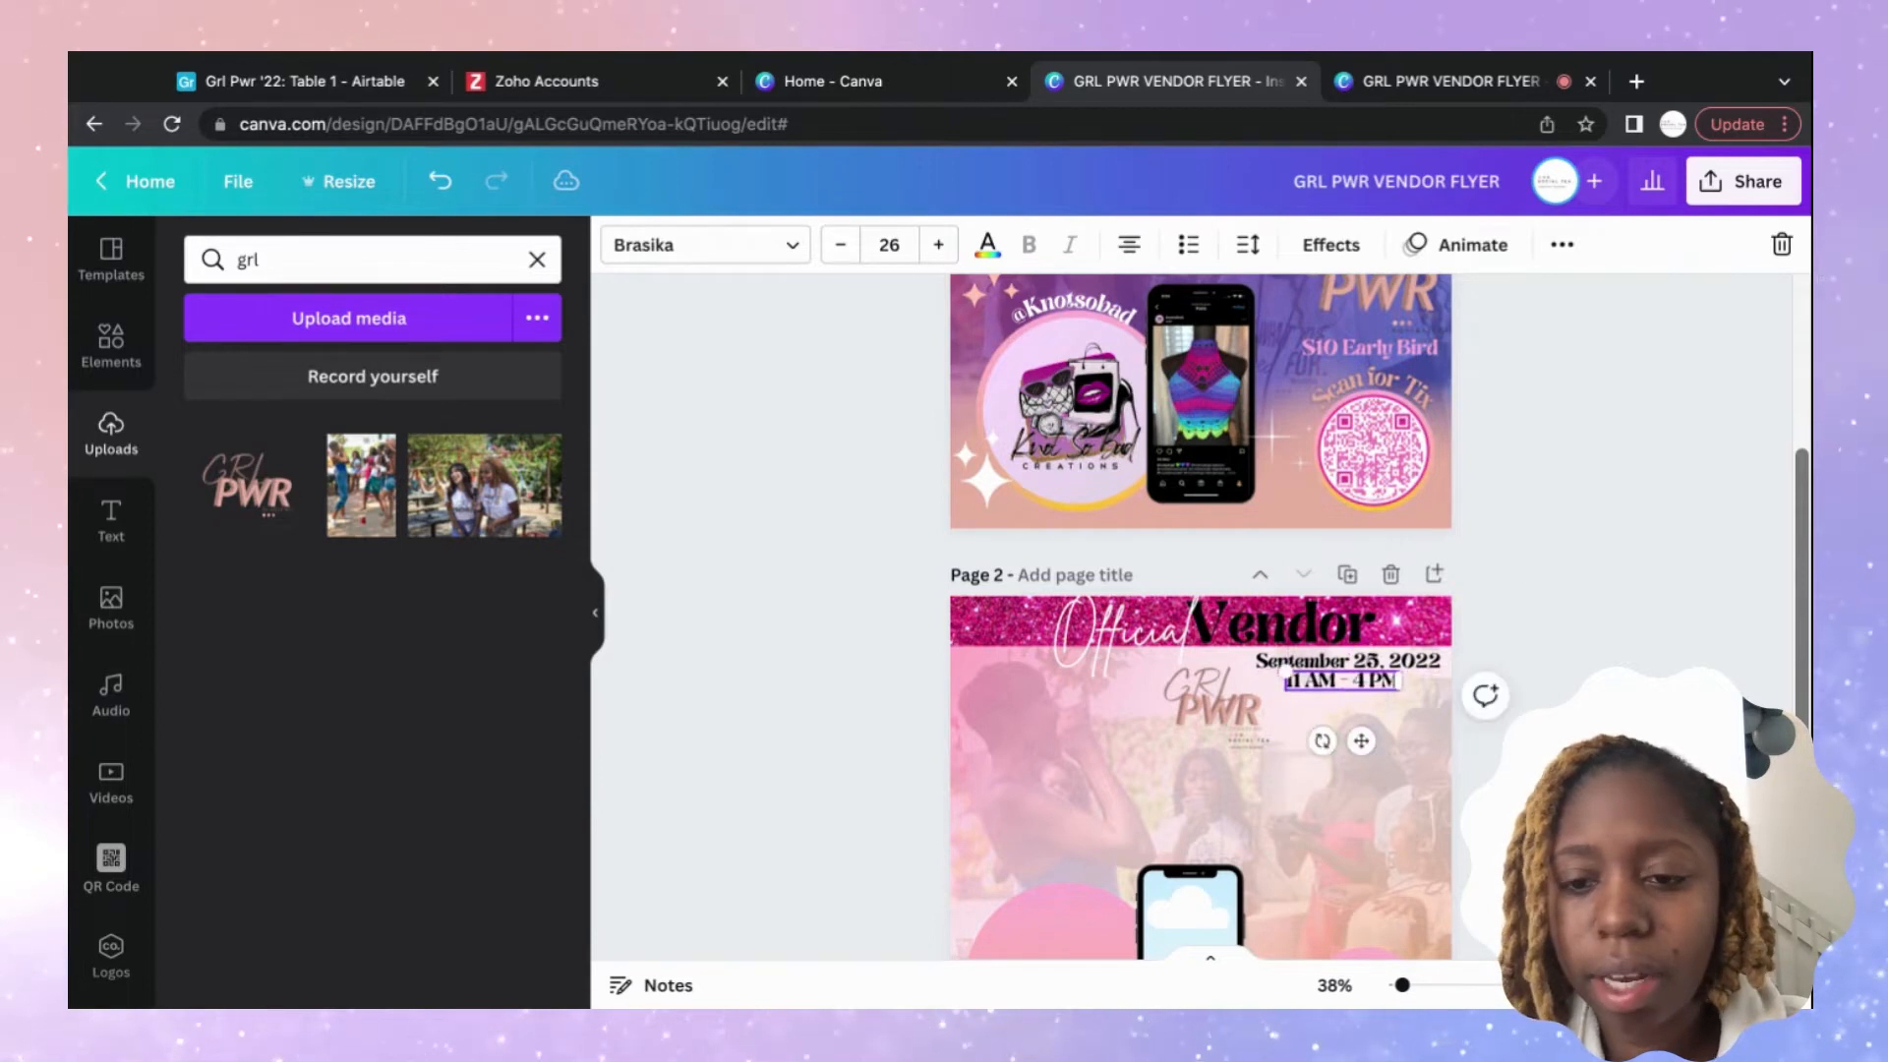
Add "Houston, TX" close beneath the event time, using a duplicate of the time text.
left_click(1563, 247)
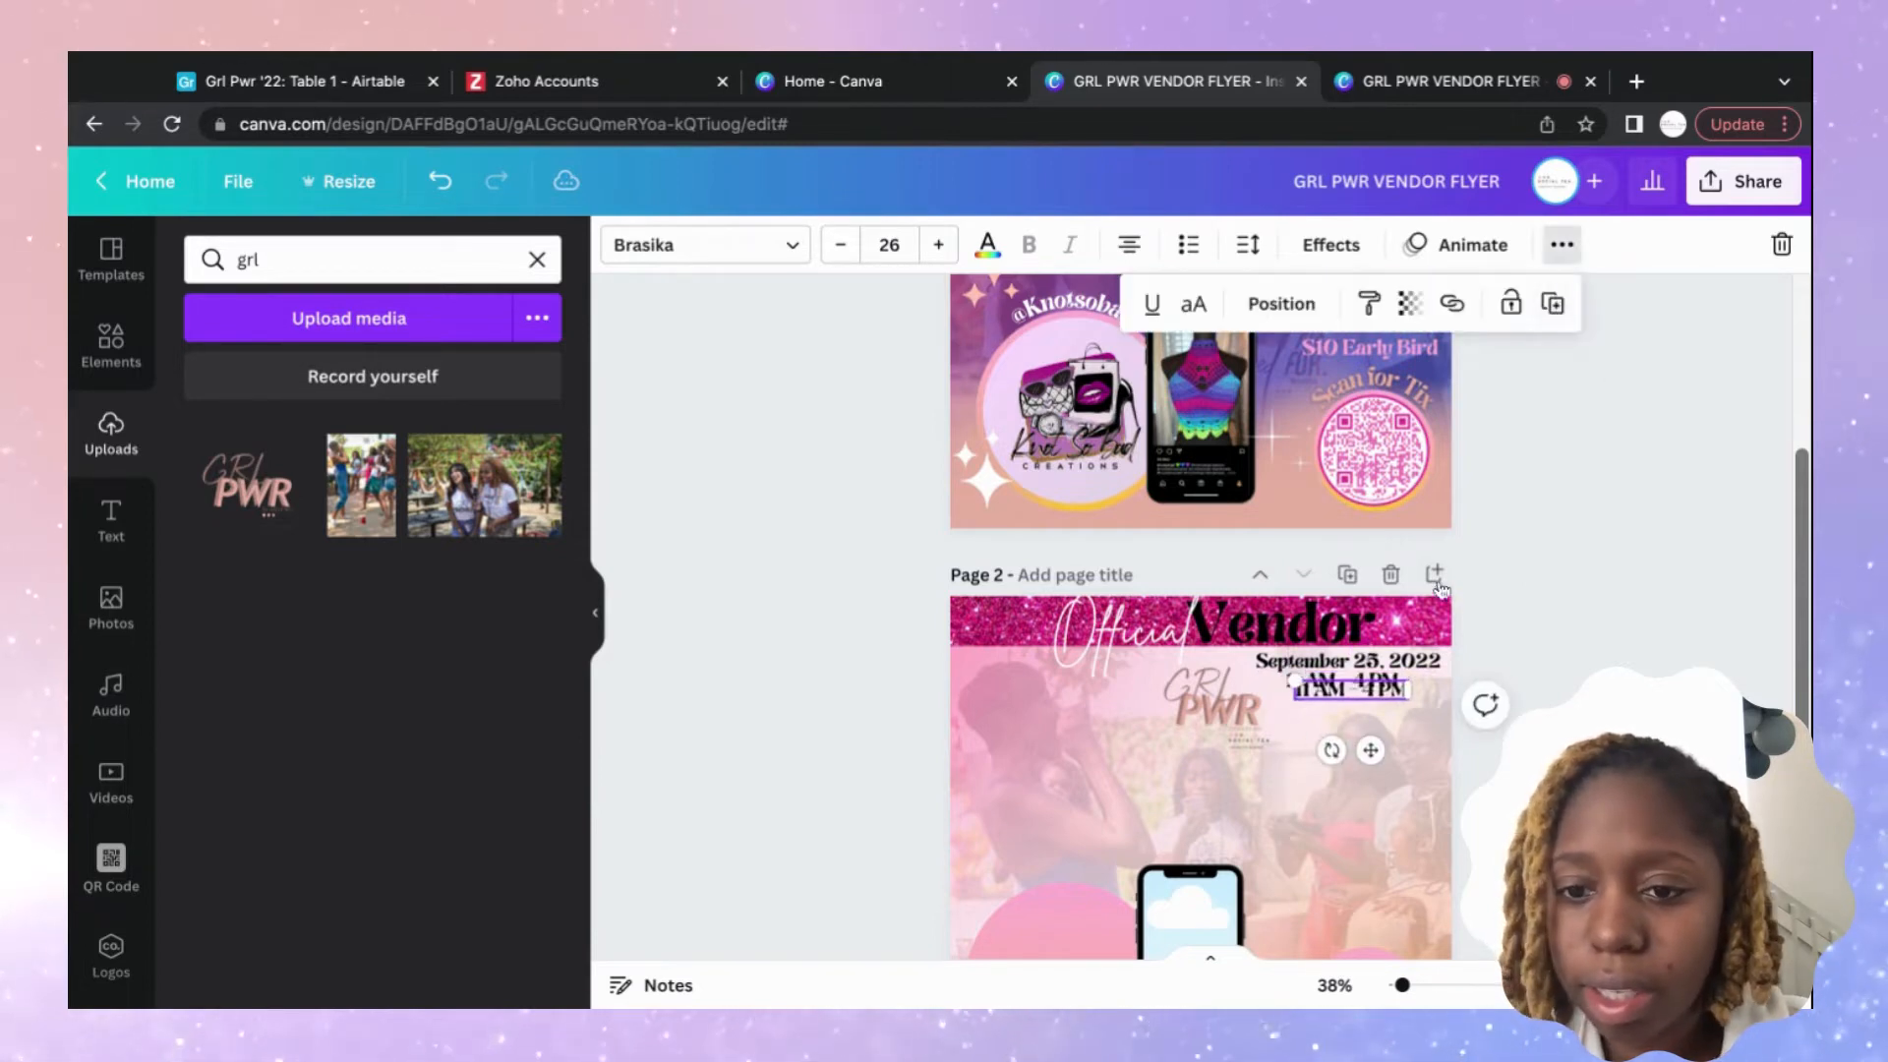
left_click(1553, 305)
double_click(1394, 704)
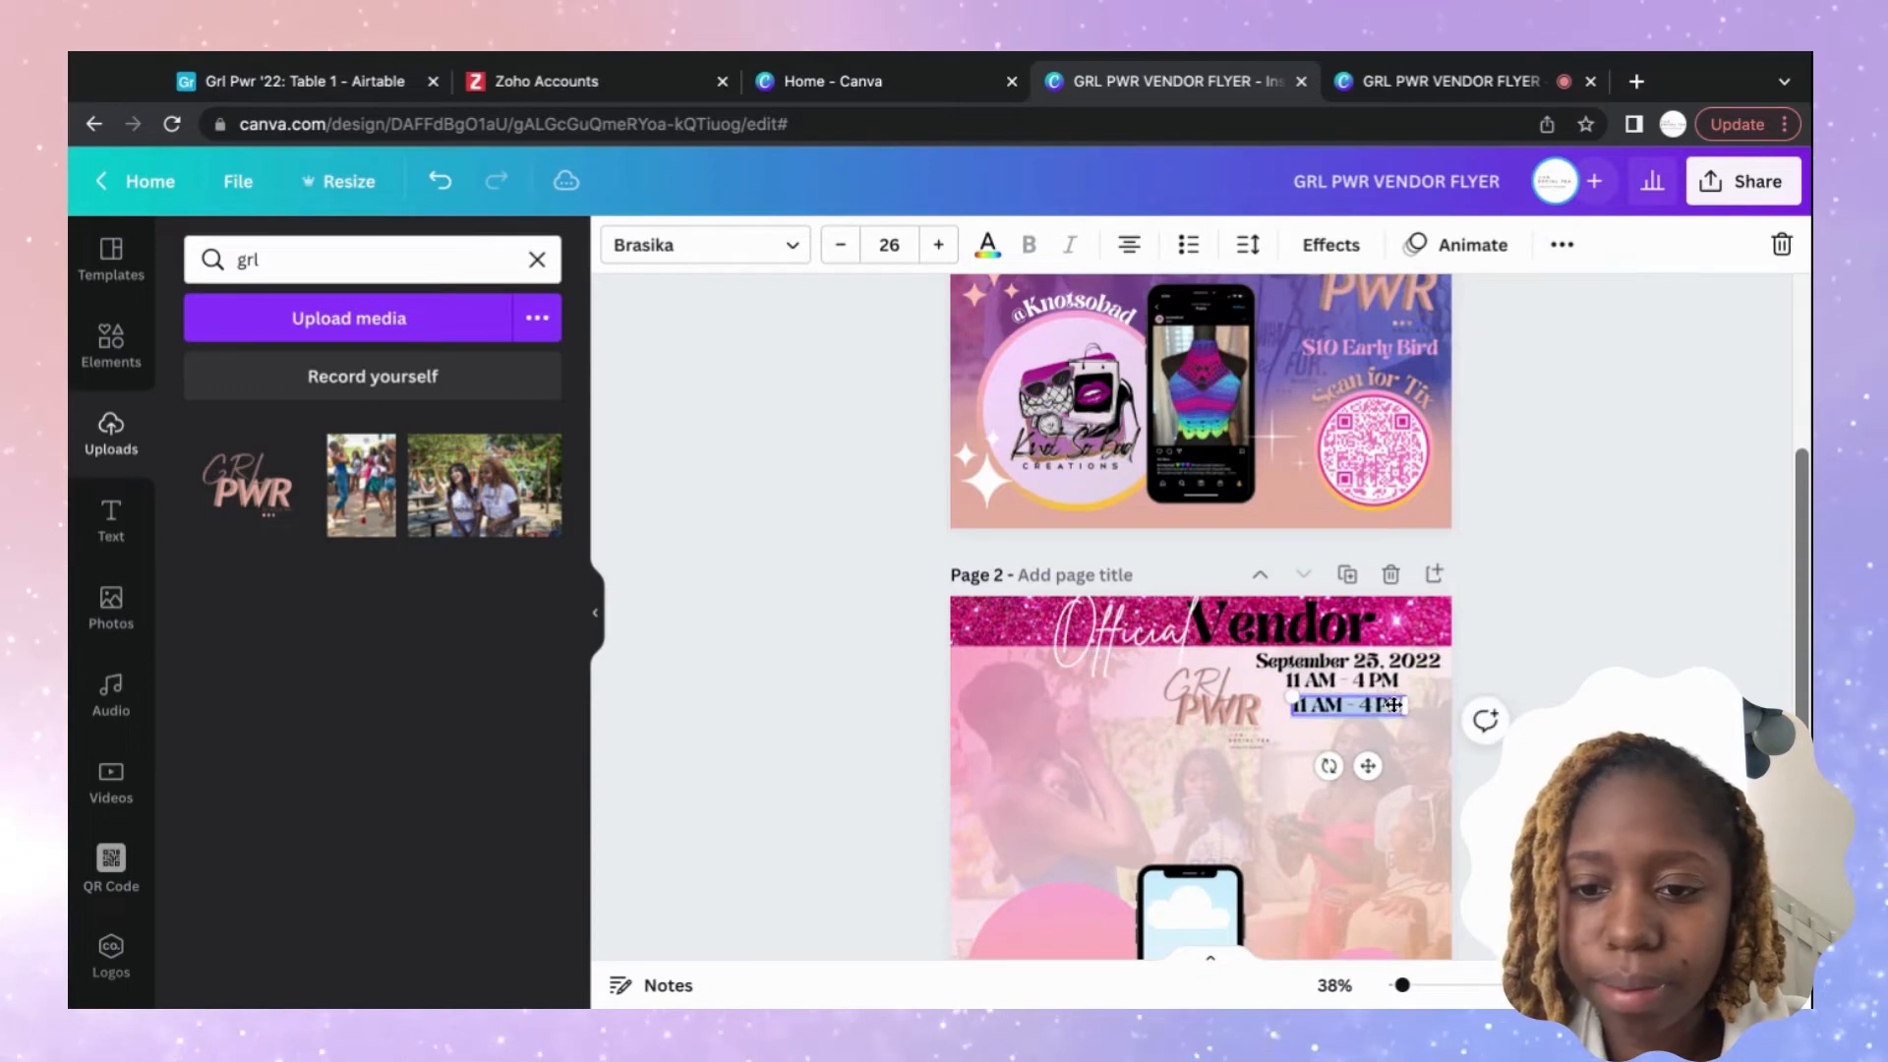
type("Houston")
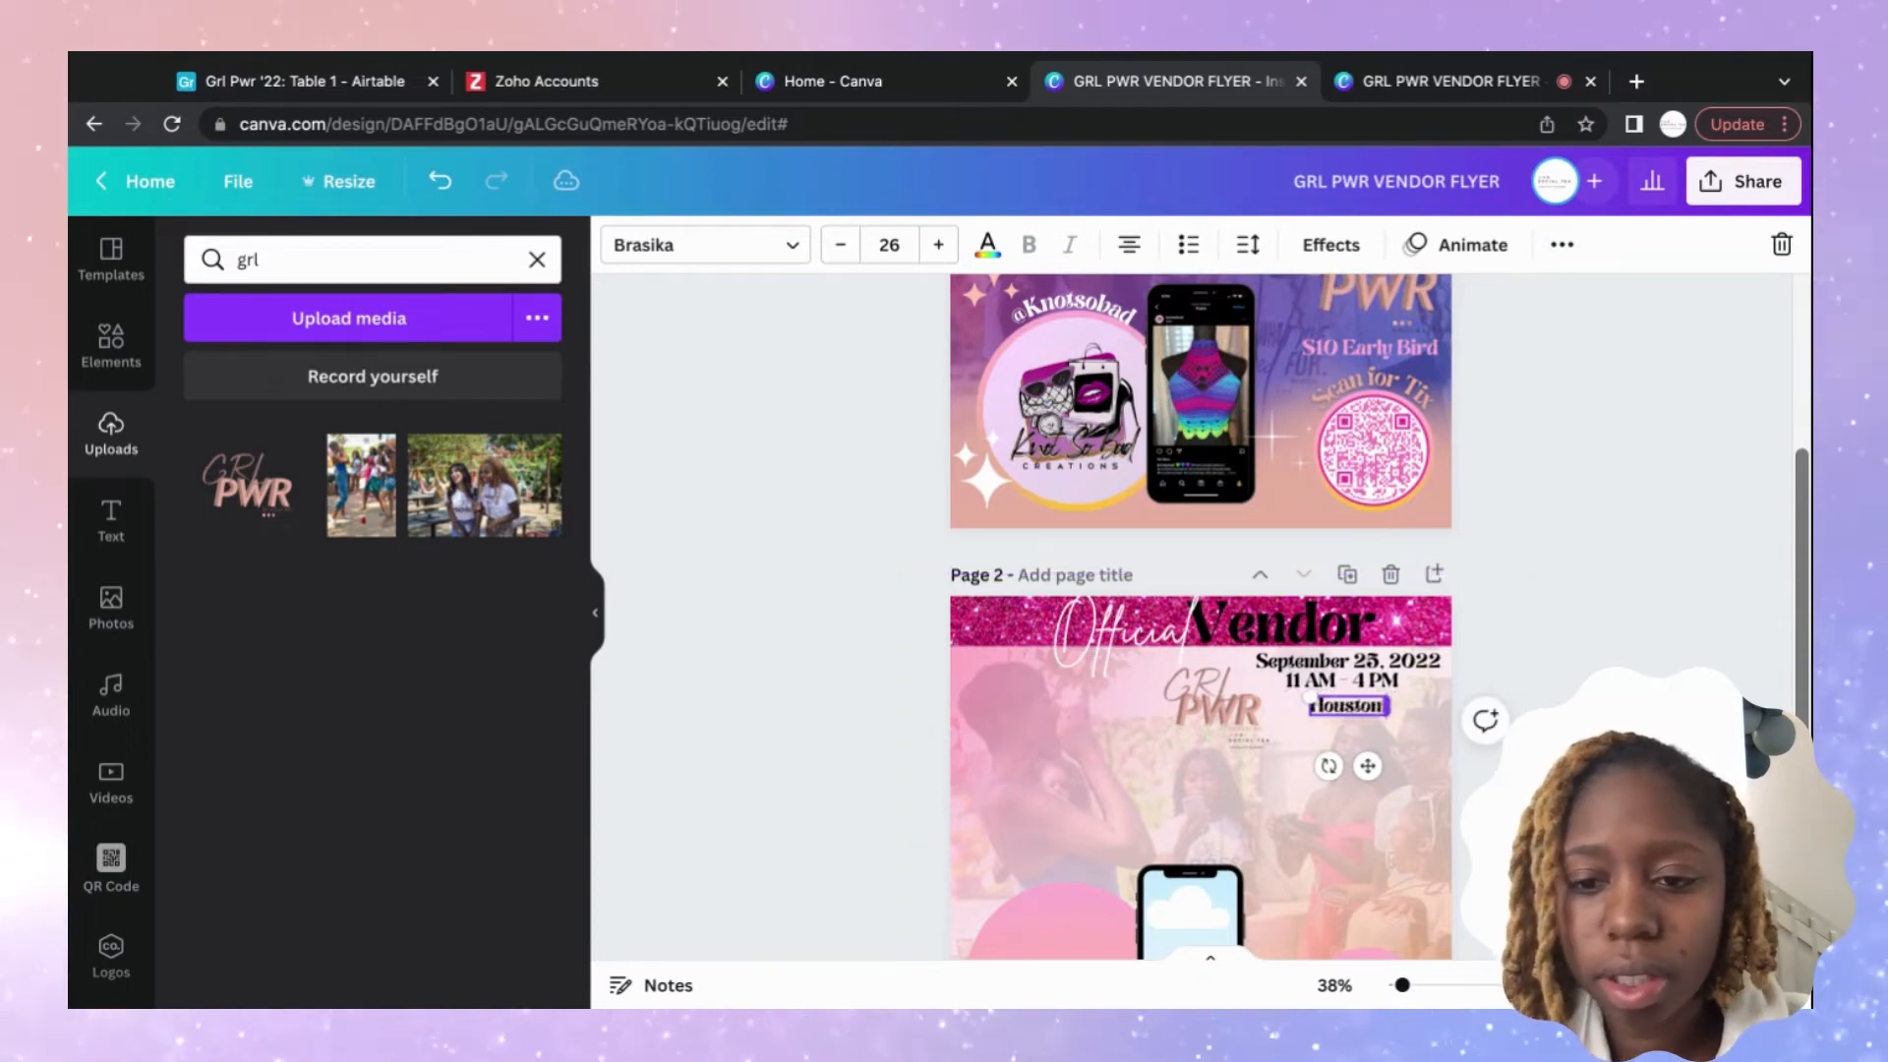
type(", TX")
left_click(1692, 588)
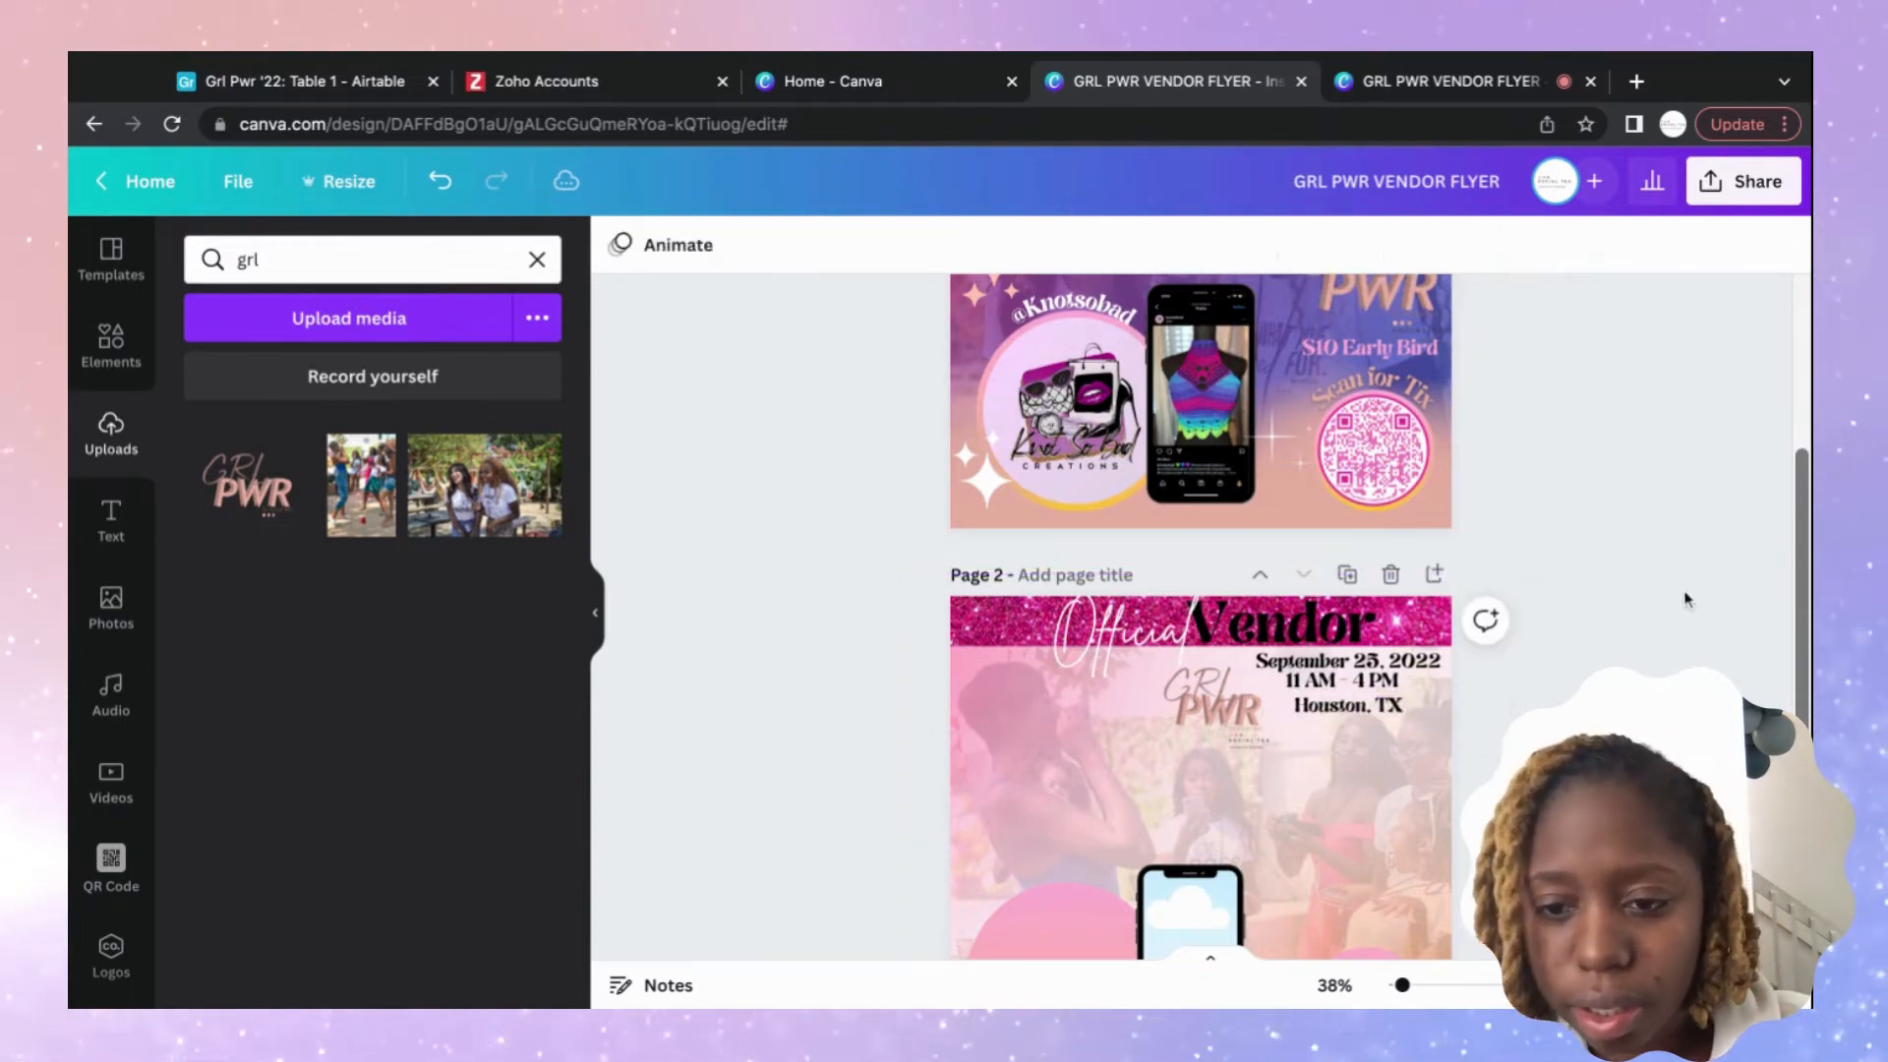
left_click(1379, 710)
left_click_drag(1379, 710, 1379, 704)
left_click(1640, 556)
Reduce the event time's font size to 19 and move "Houston, TX" up to close the gap beneath it.
left_click(1342, 680)
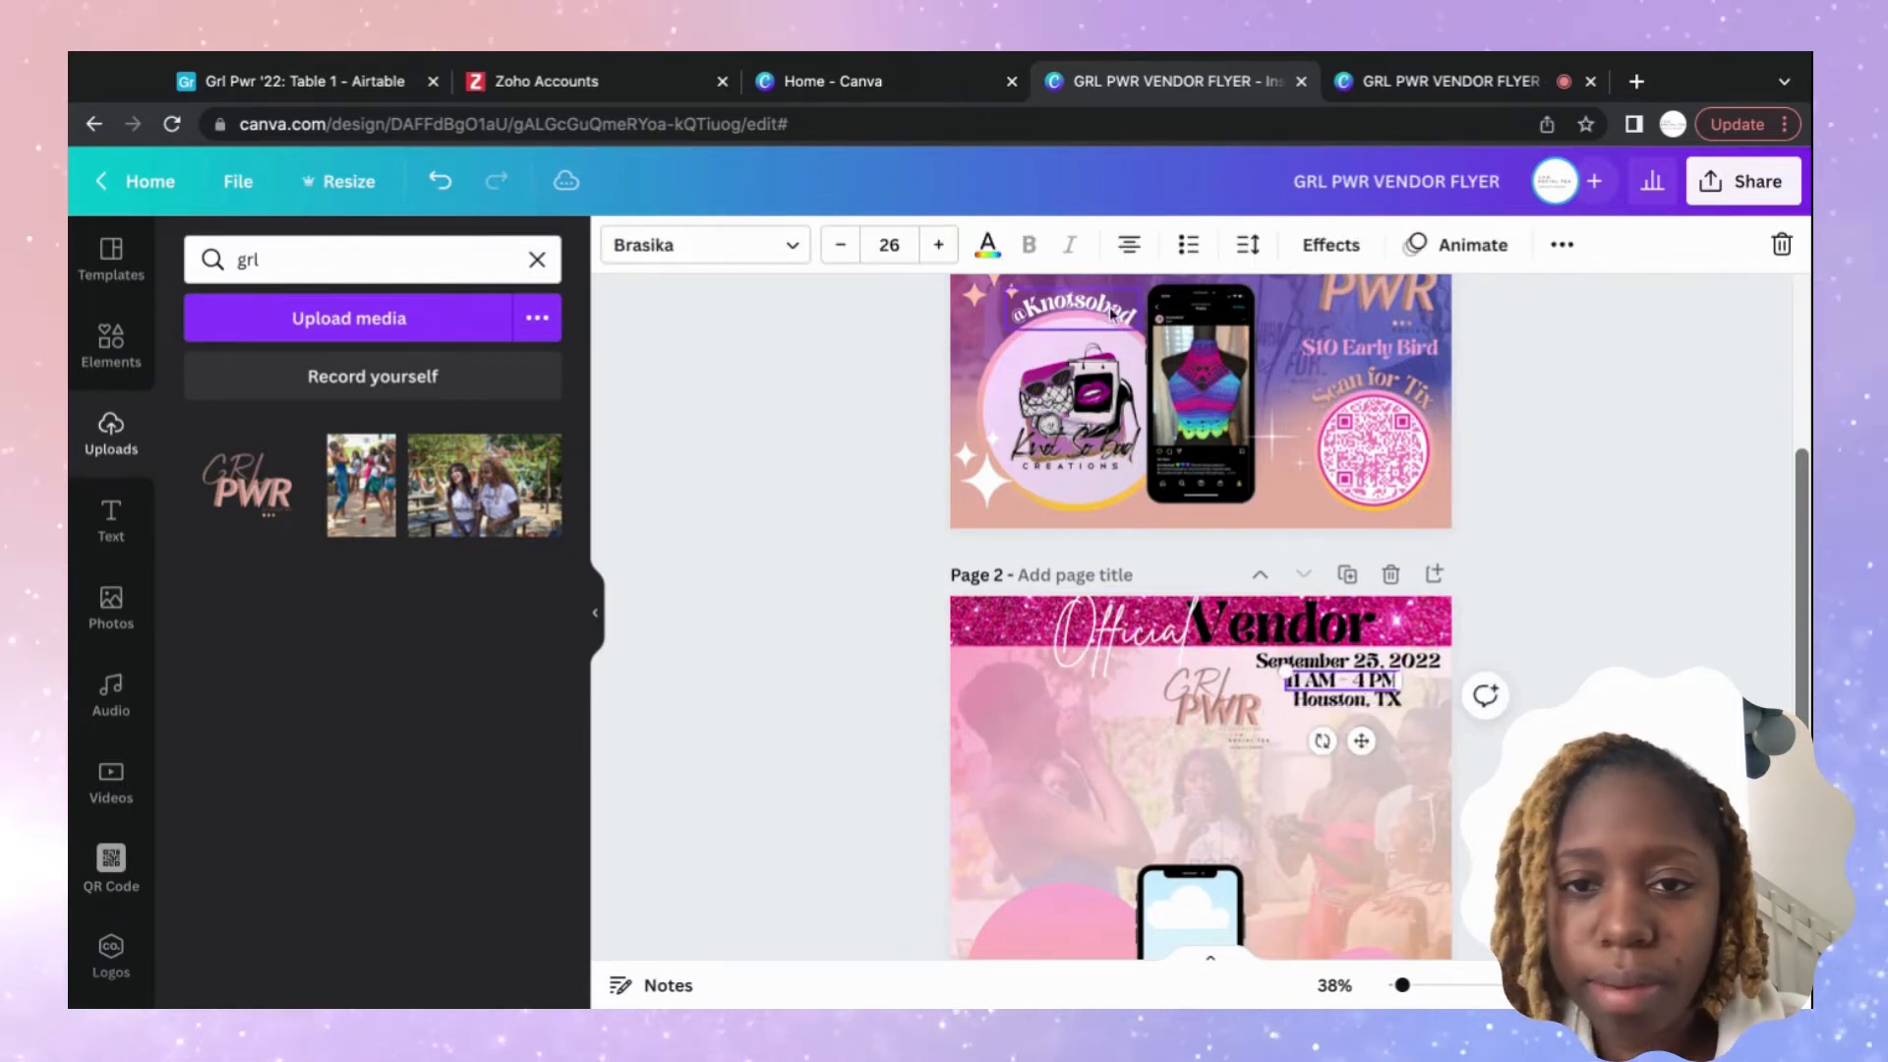
left_click(848, 259)
left_click(848, 259)
left_click(849, 258)
left_click(849, 258)
left_click(849, 259)
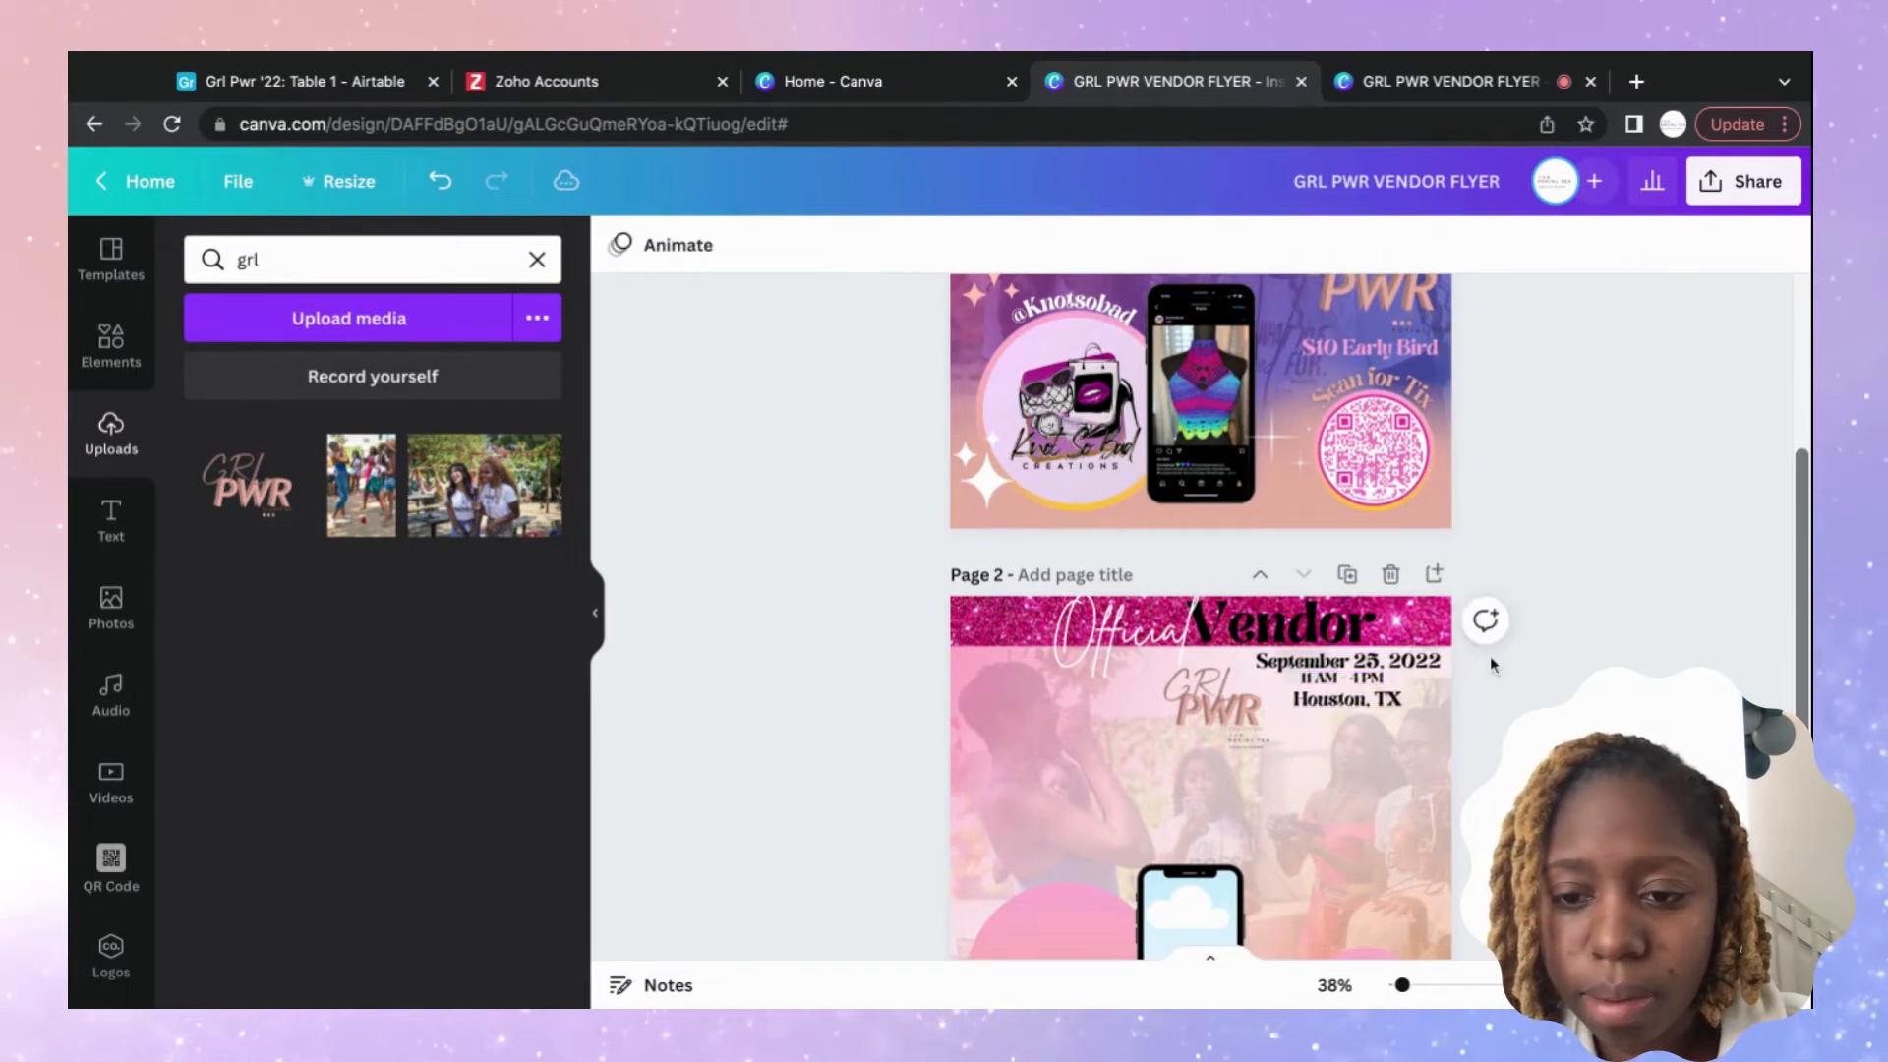
left_click(1395, 705)
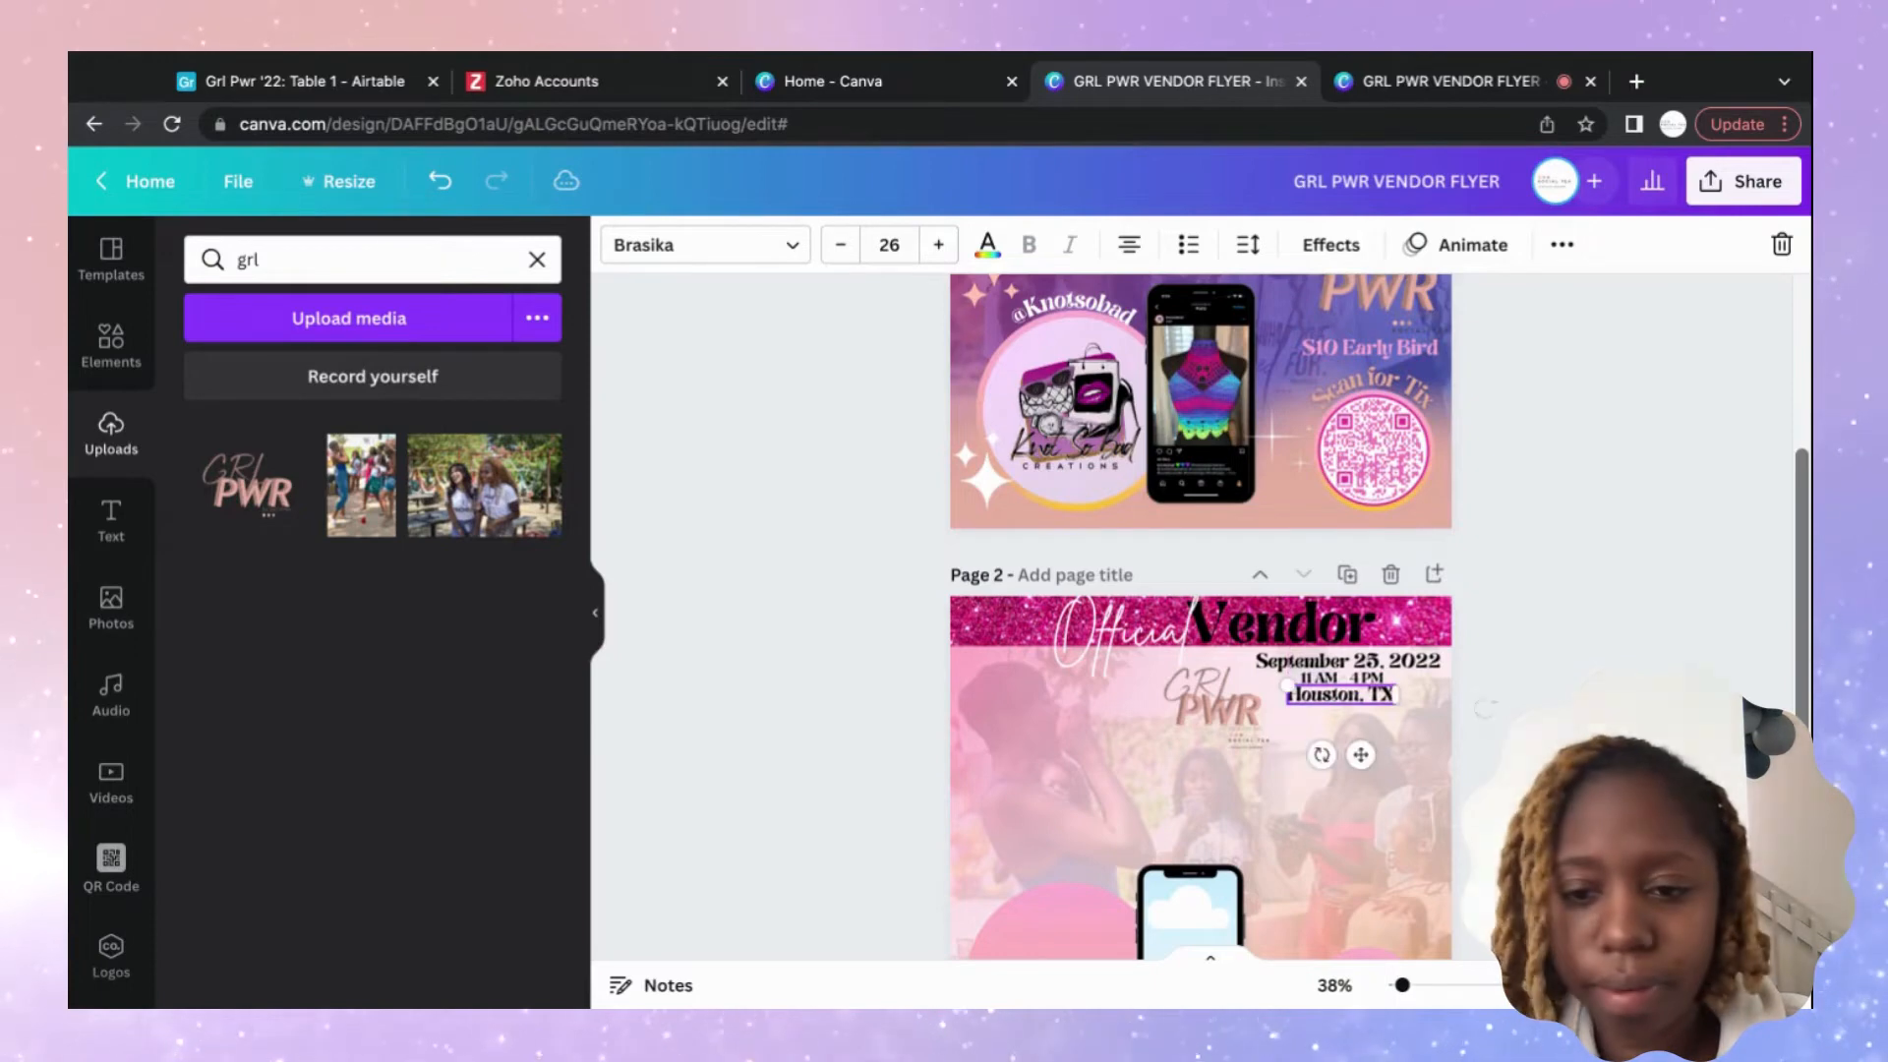
left_click(1641, 585)
Duplicate page 2's event time and place the copy above the small gradient circle, to the right of the phone frame.
scroll(1641, 588, "down", 3)
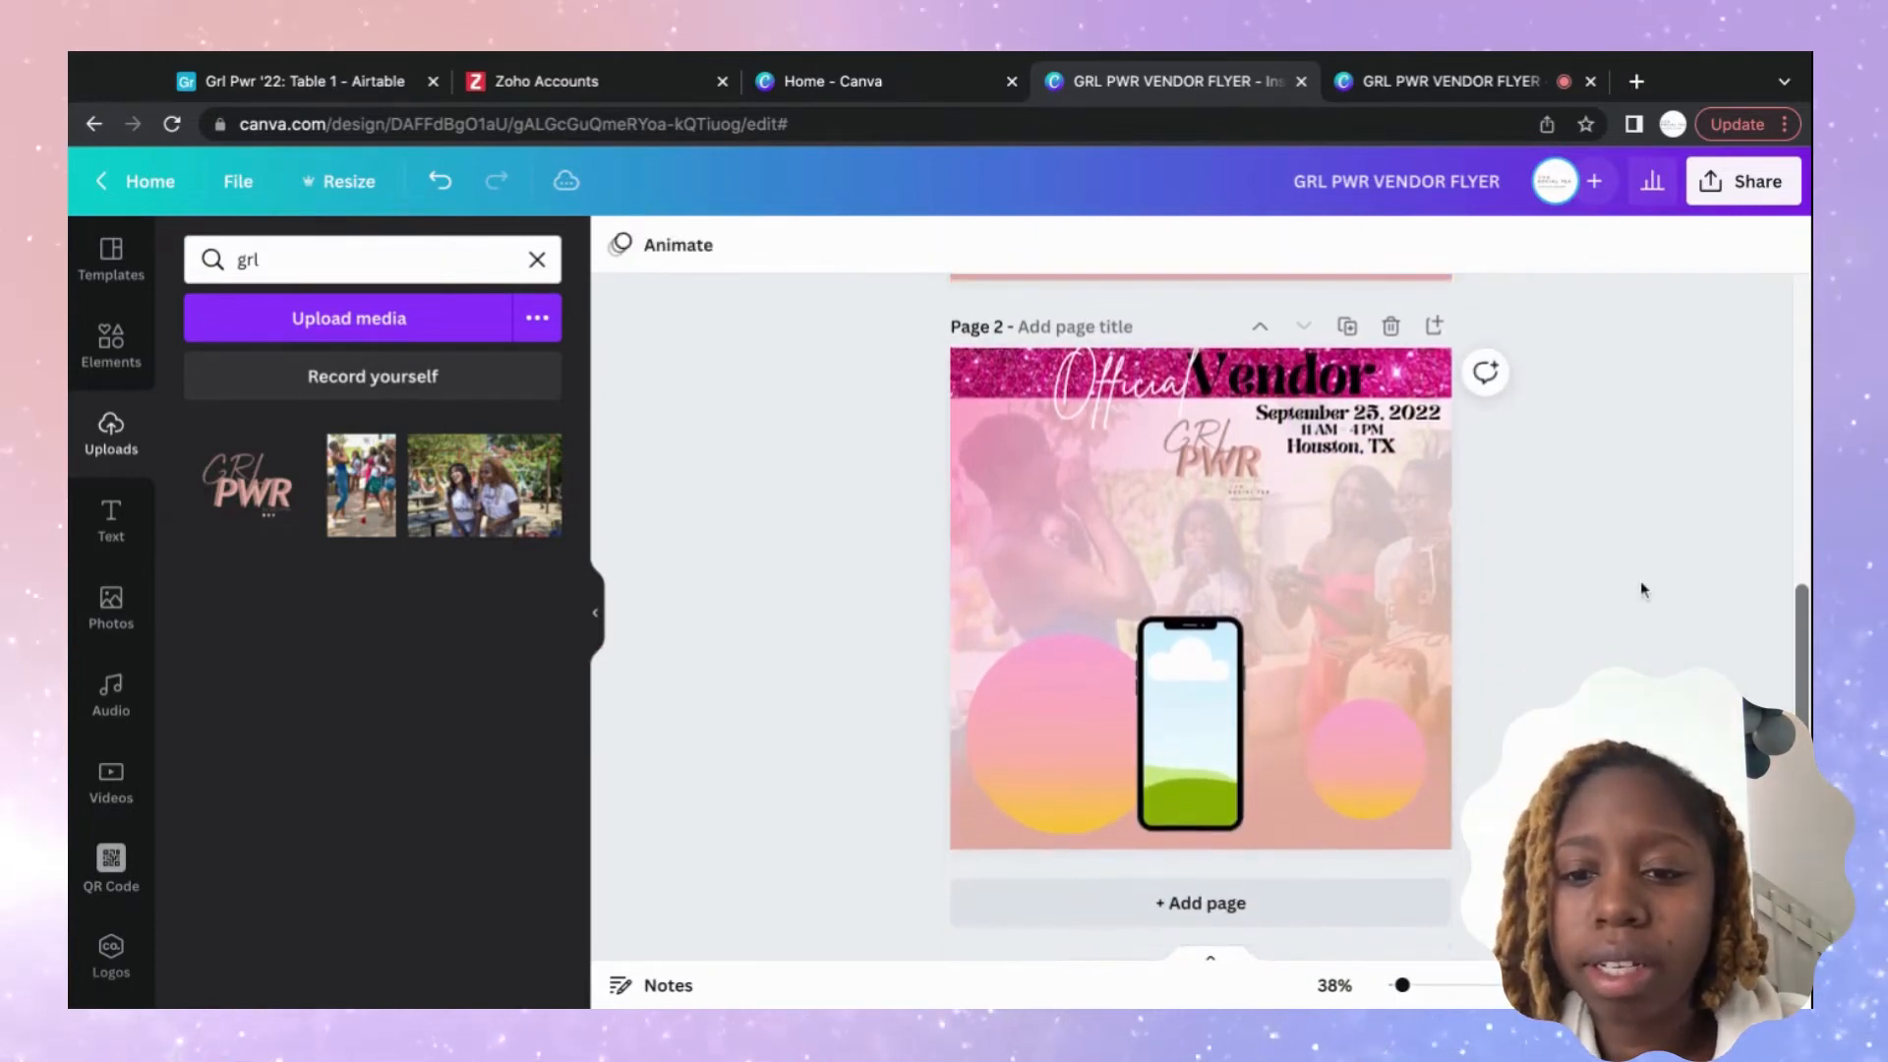
scroll(1641, 580, "up", 5)
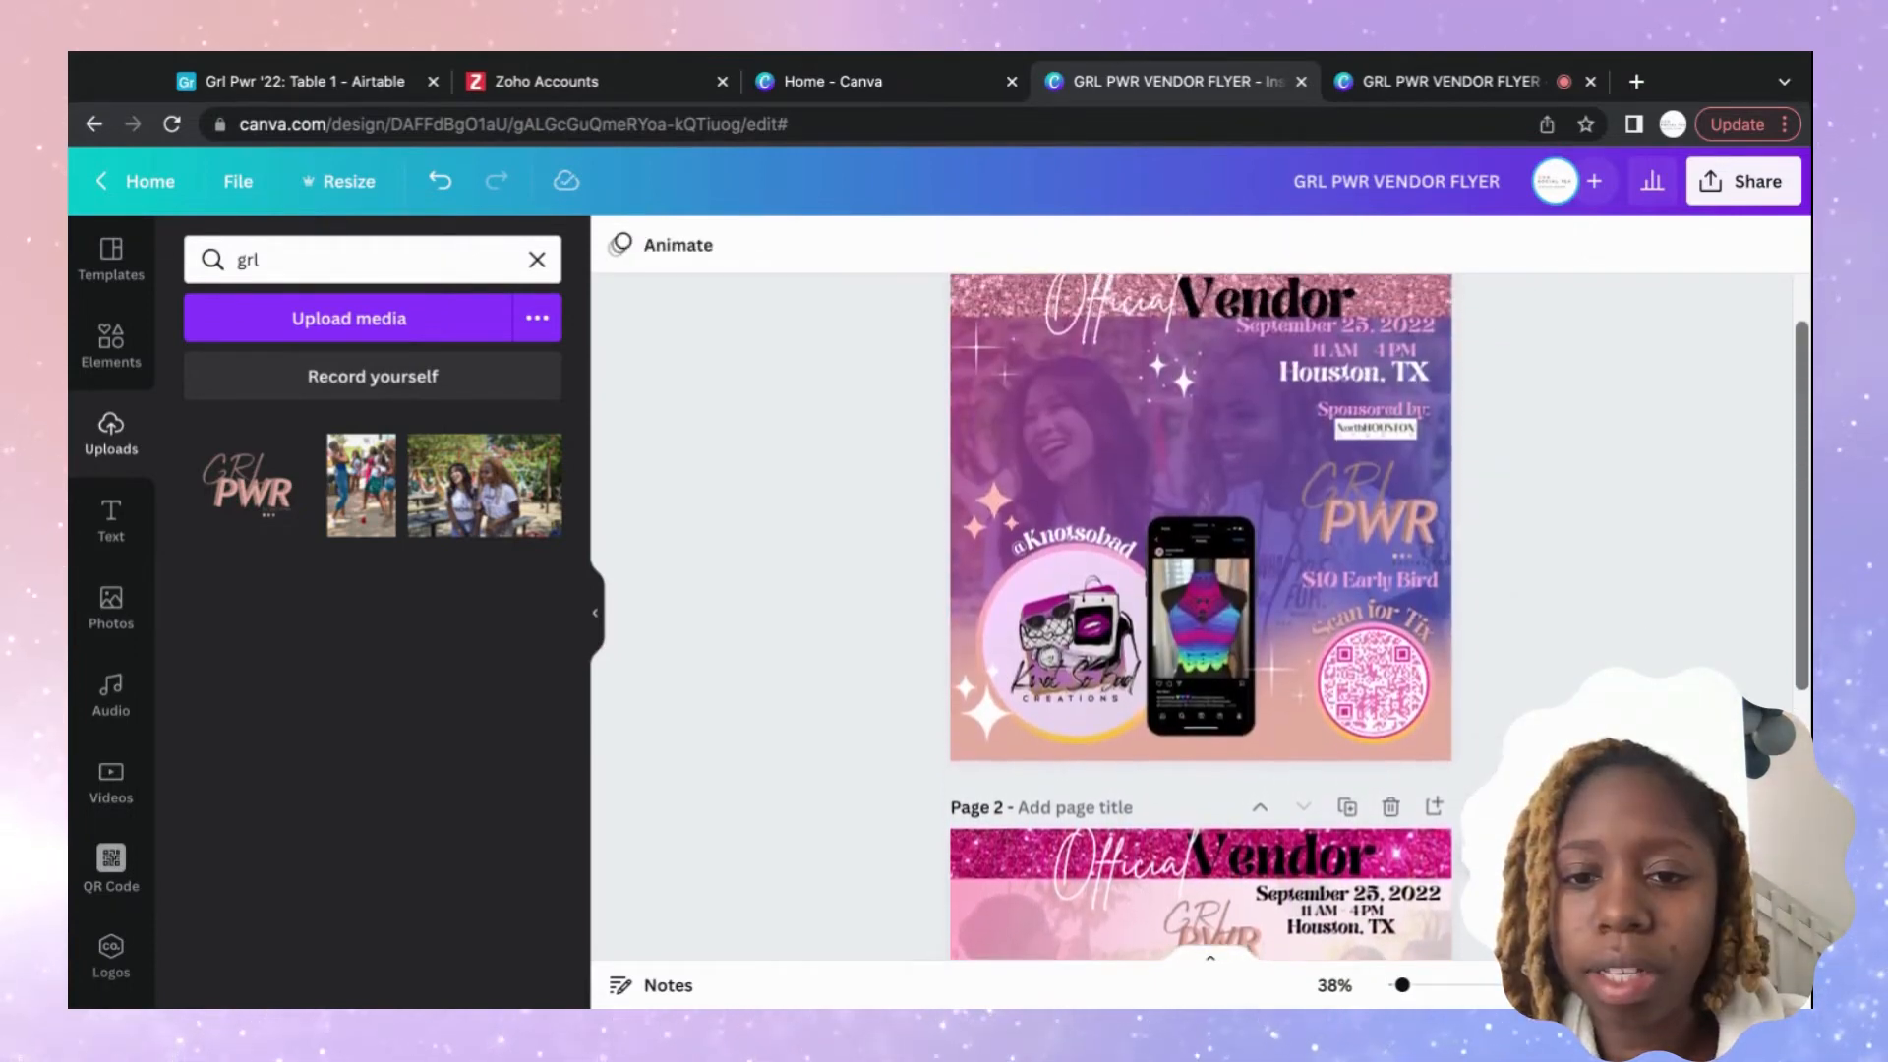
scroll(1640, 580, "down", 5)
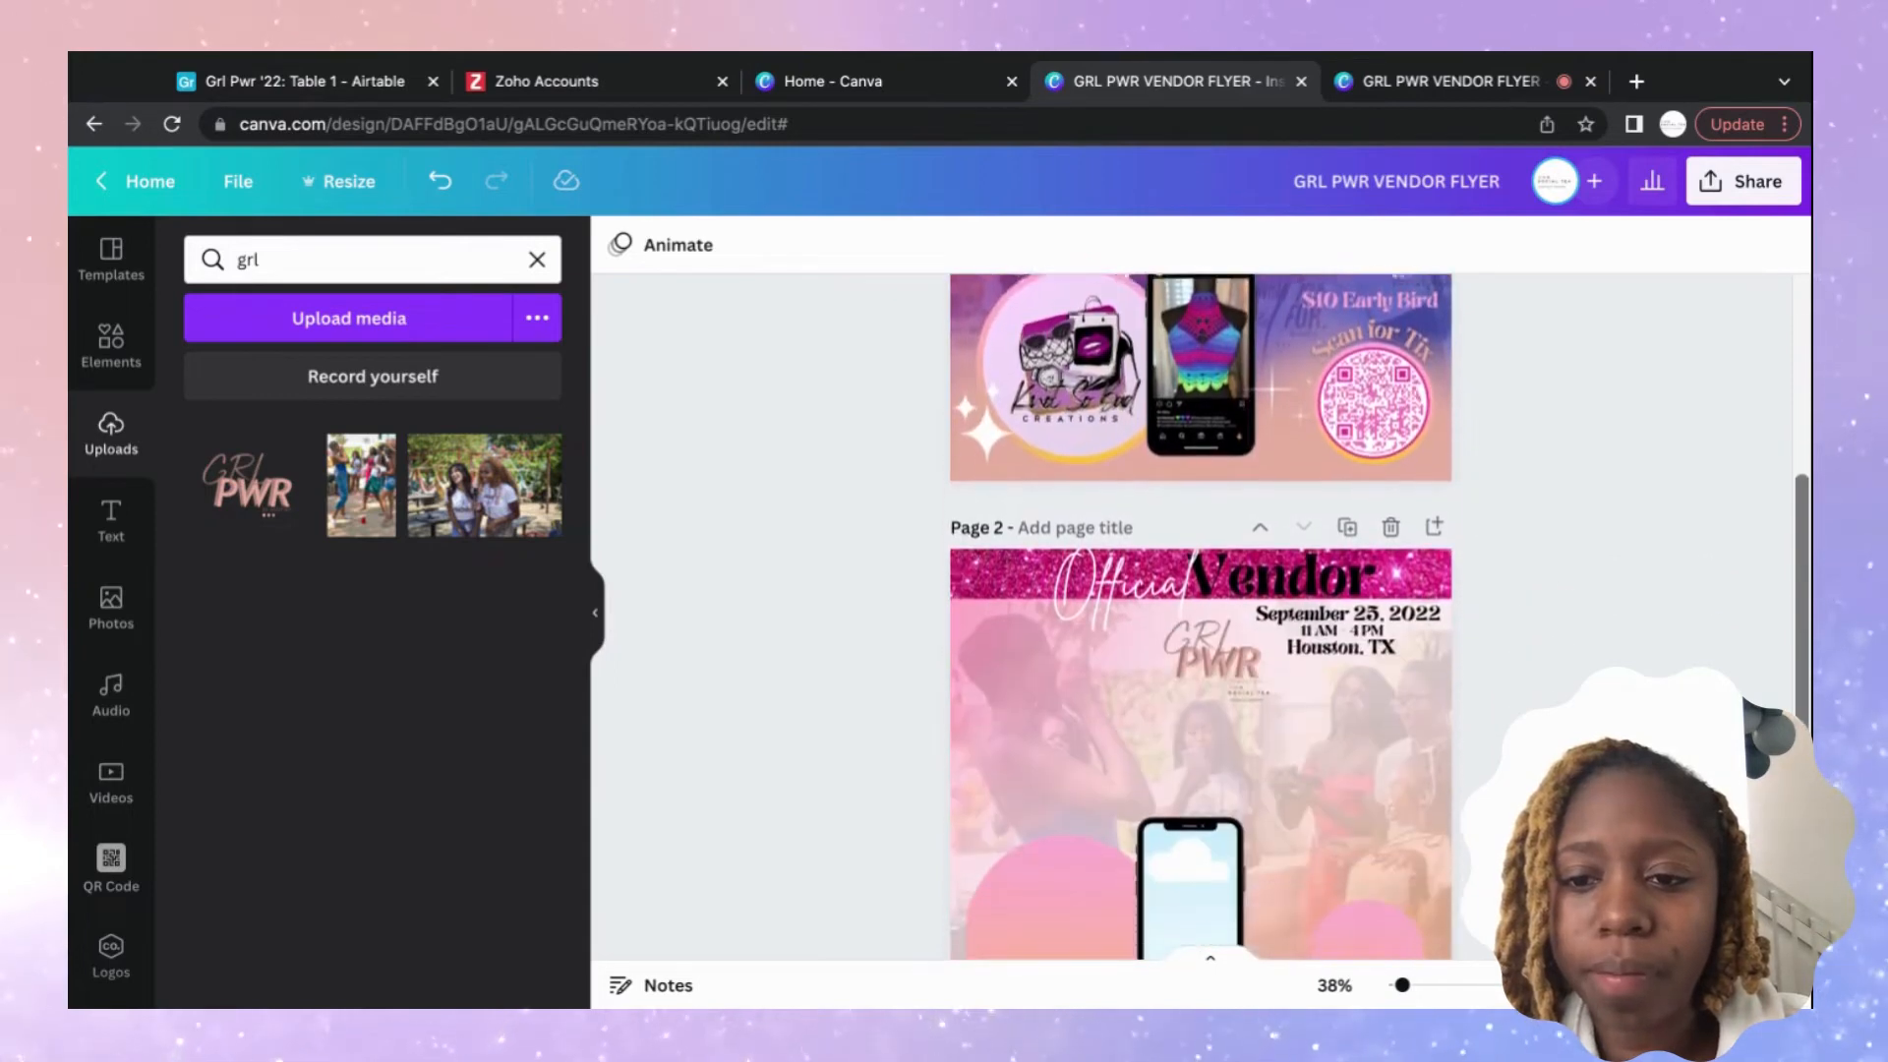
scroll(1365, 539, "down", 1)
scroll(1365, 539, "up", 1)
scroll(1365, 539, "down", 1)
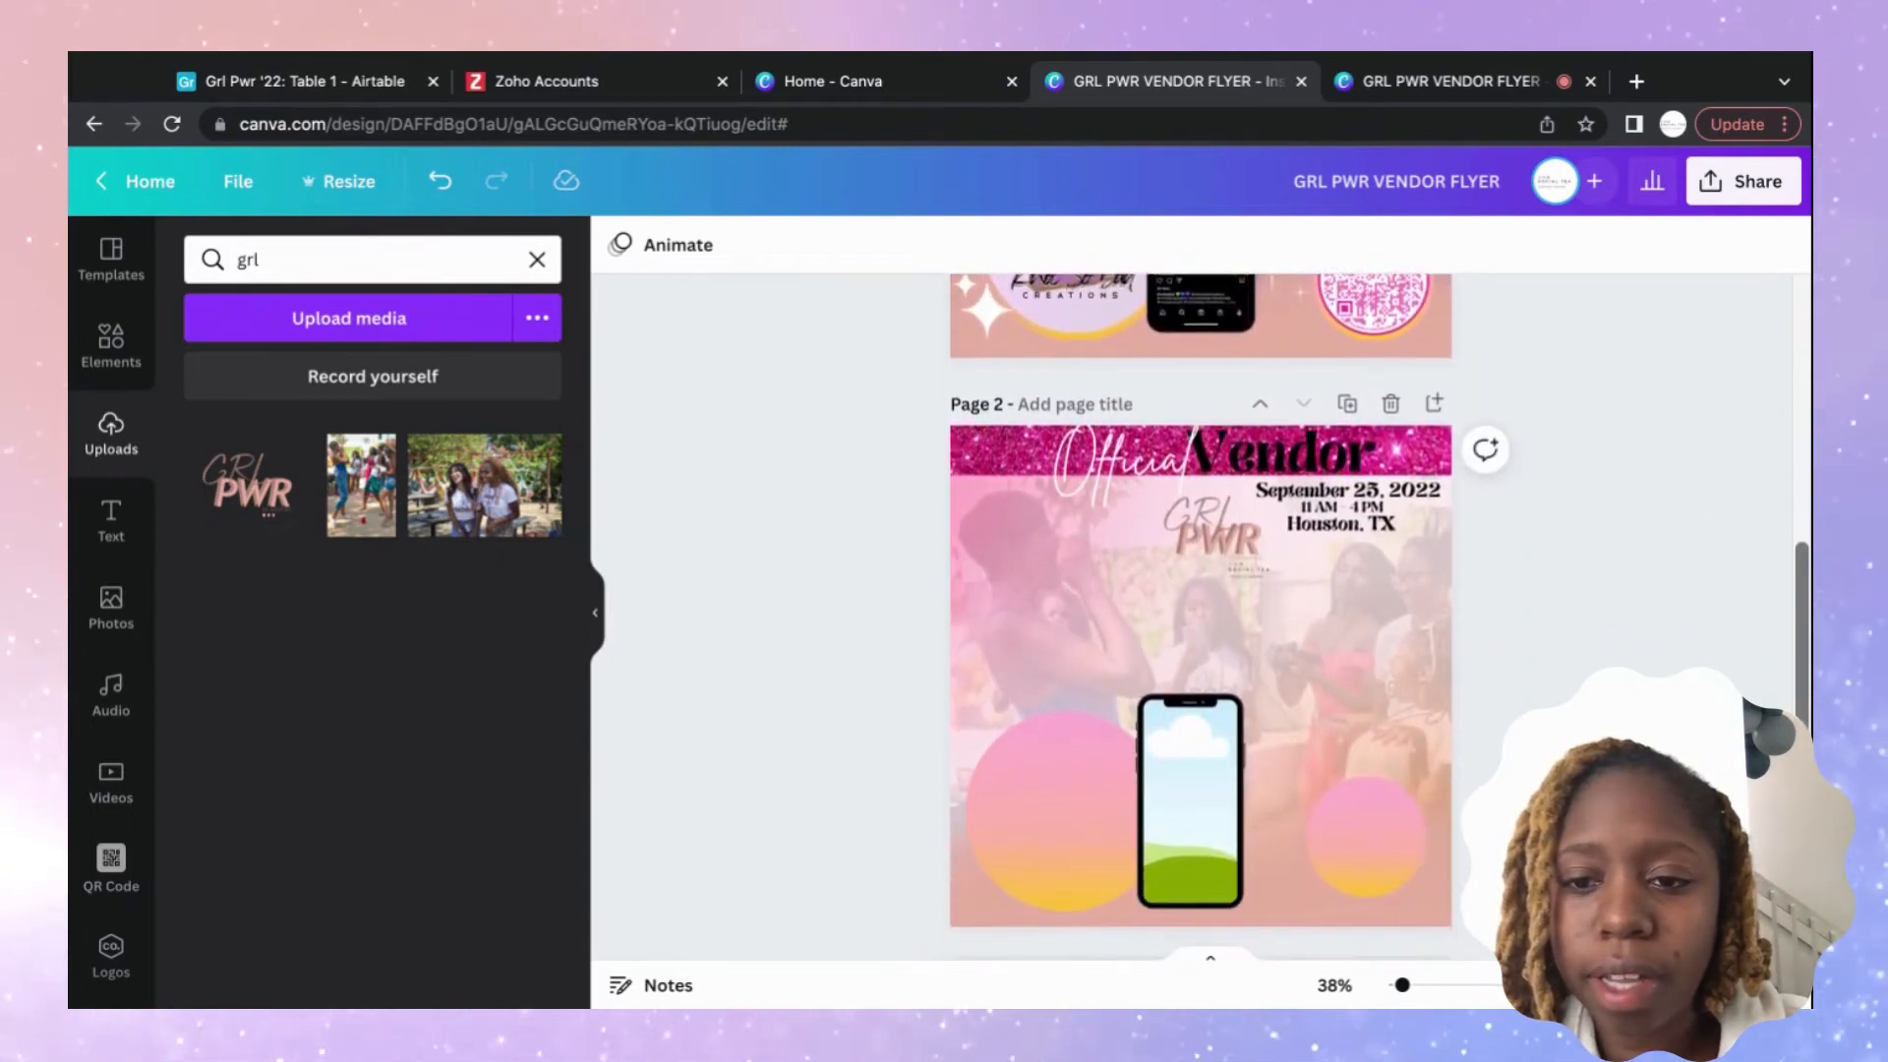
double_click(1343, 507)
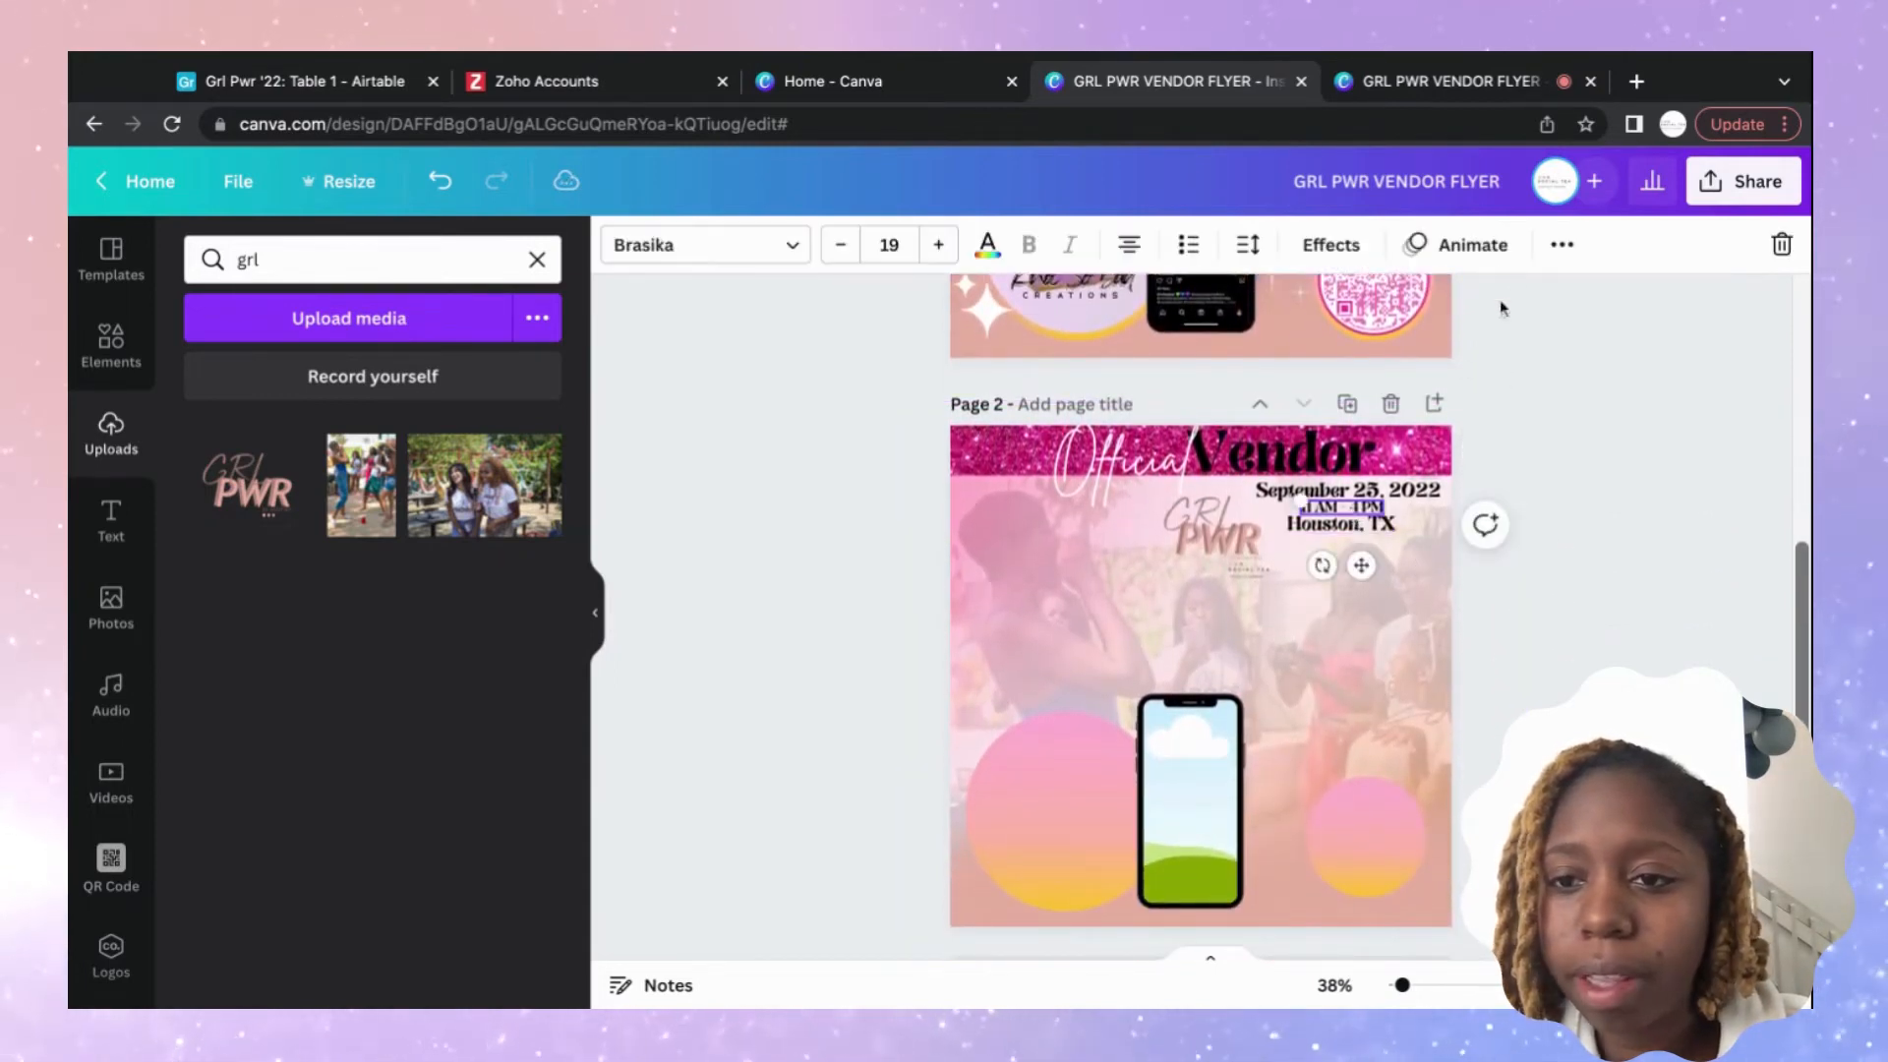
left_click(1562, 244)
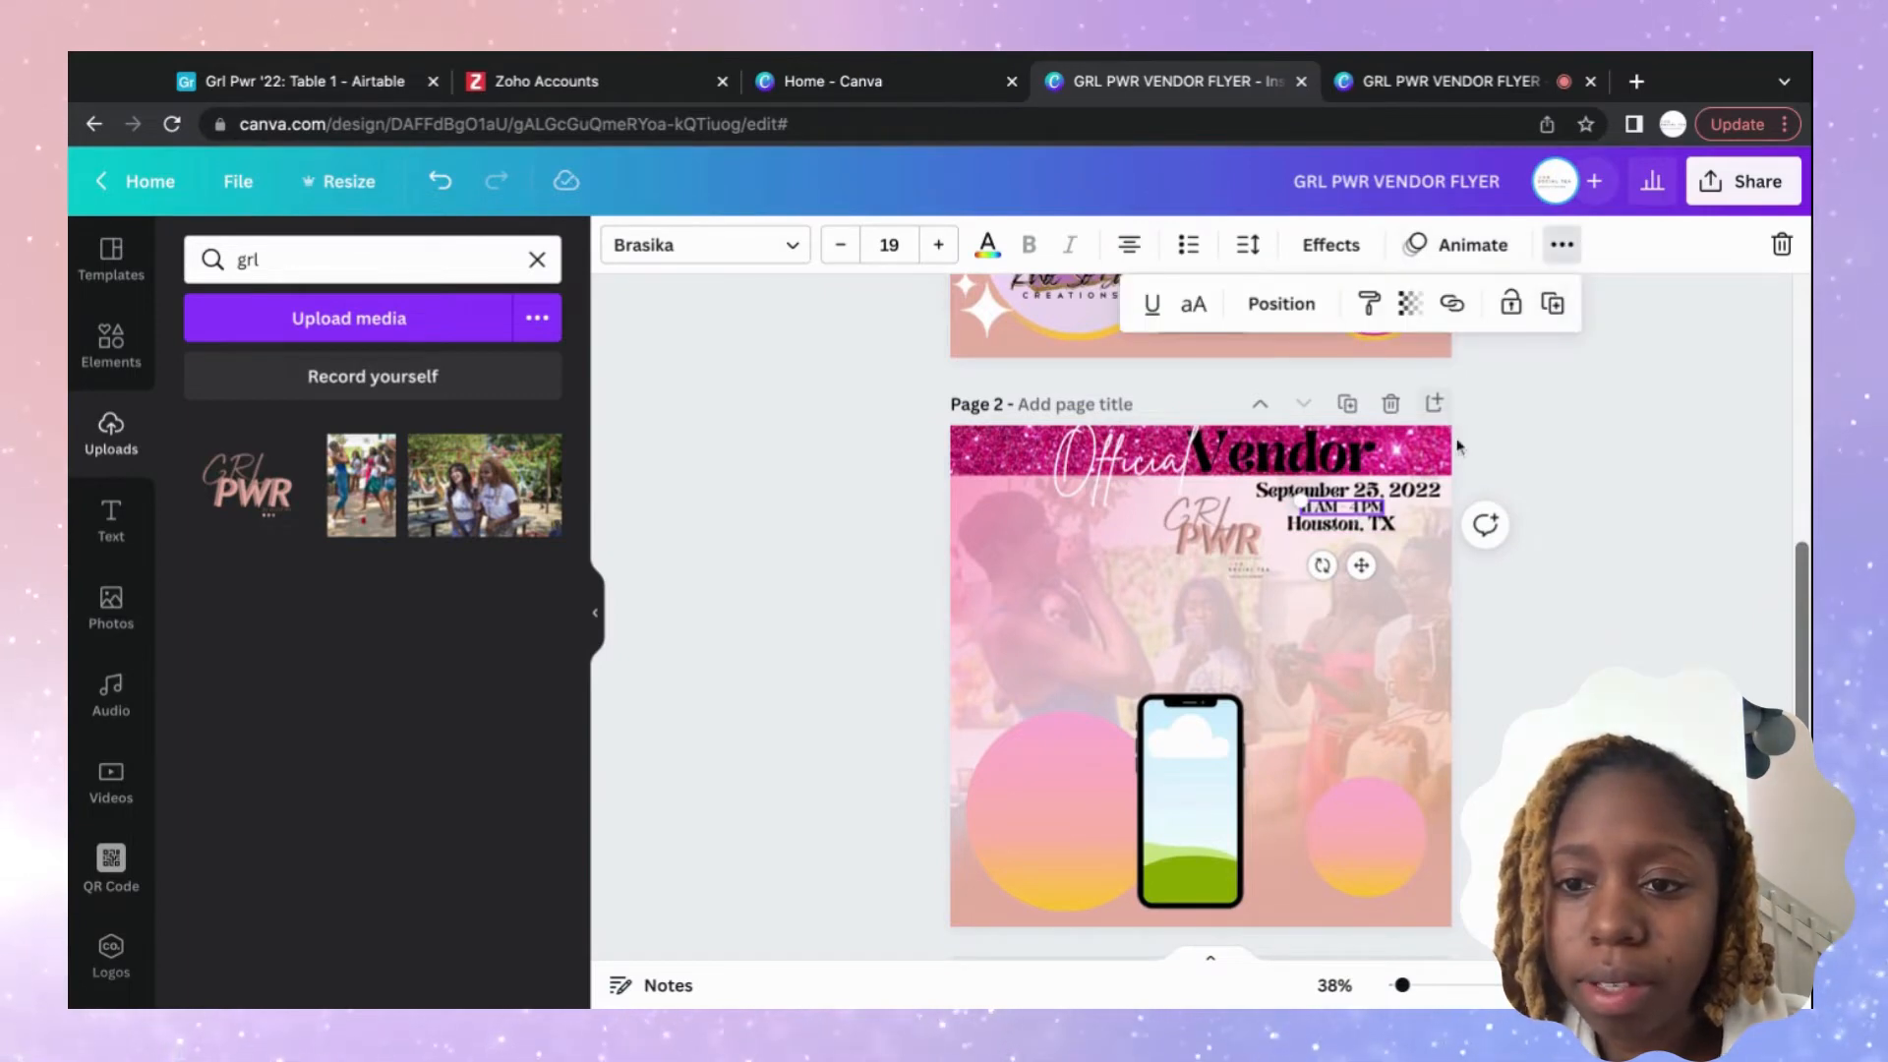
left_click(1552, 303)
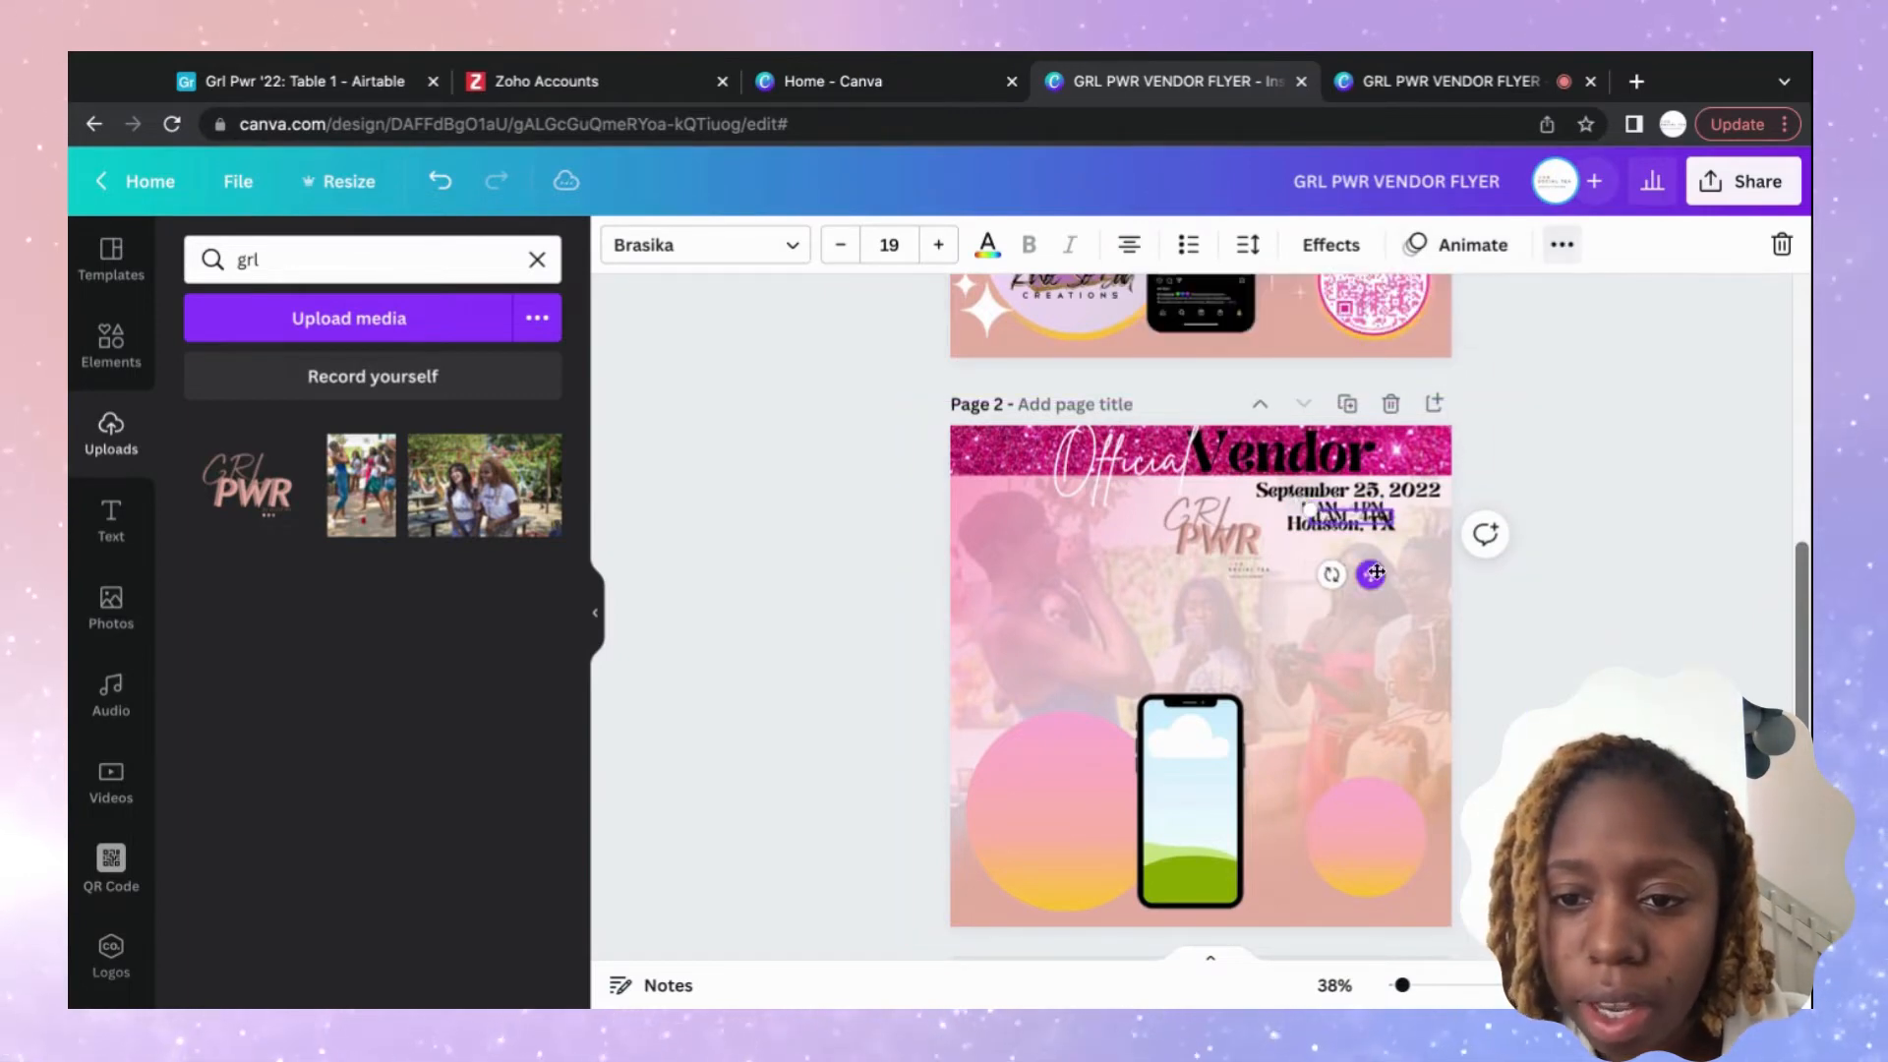
left_click_drag(1370, 569, 1377, 571)
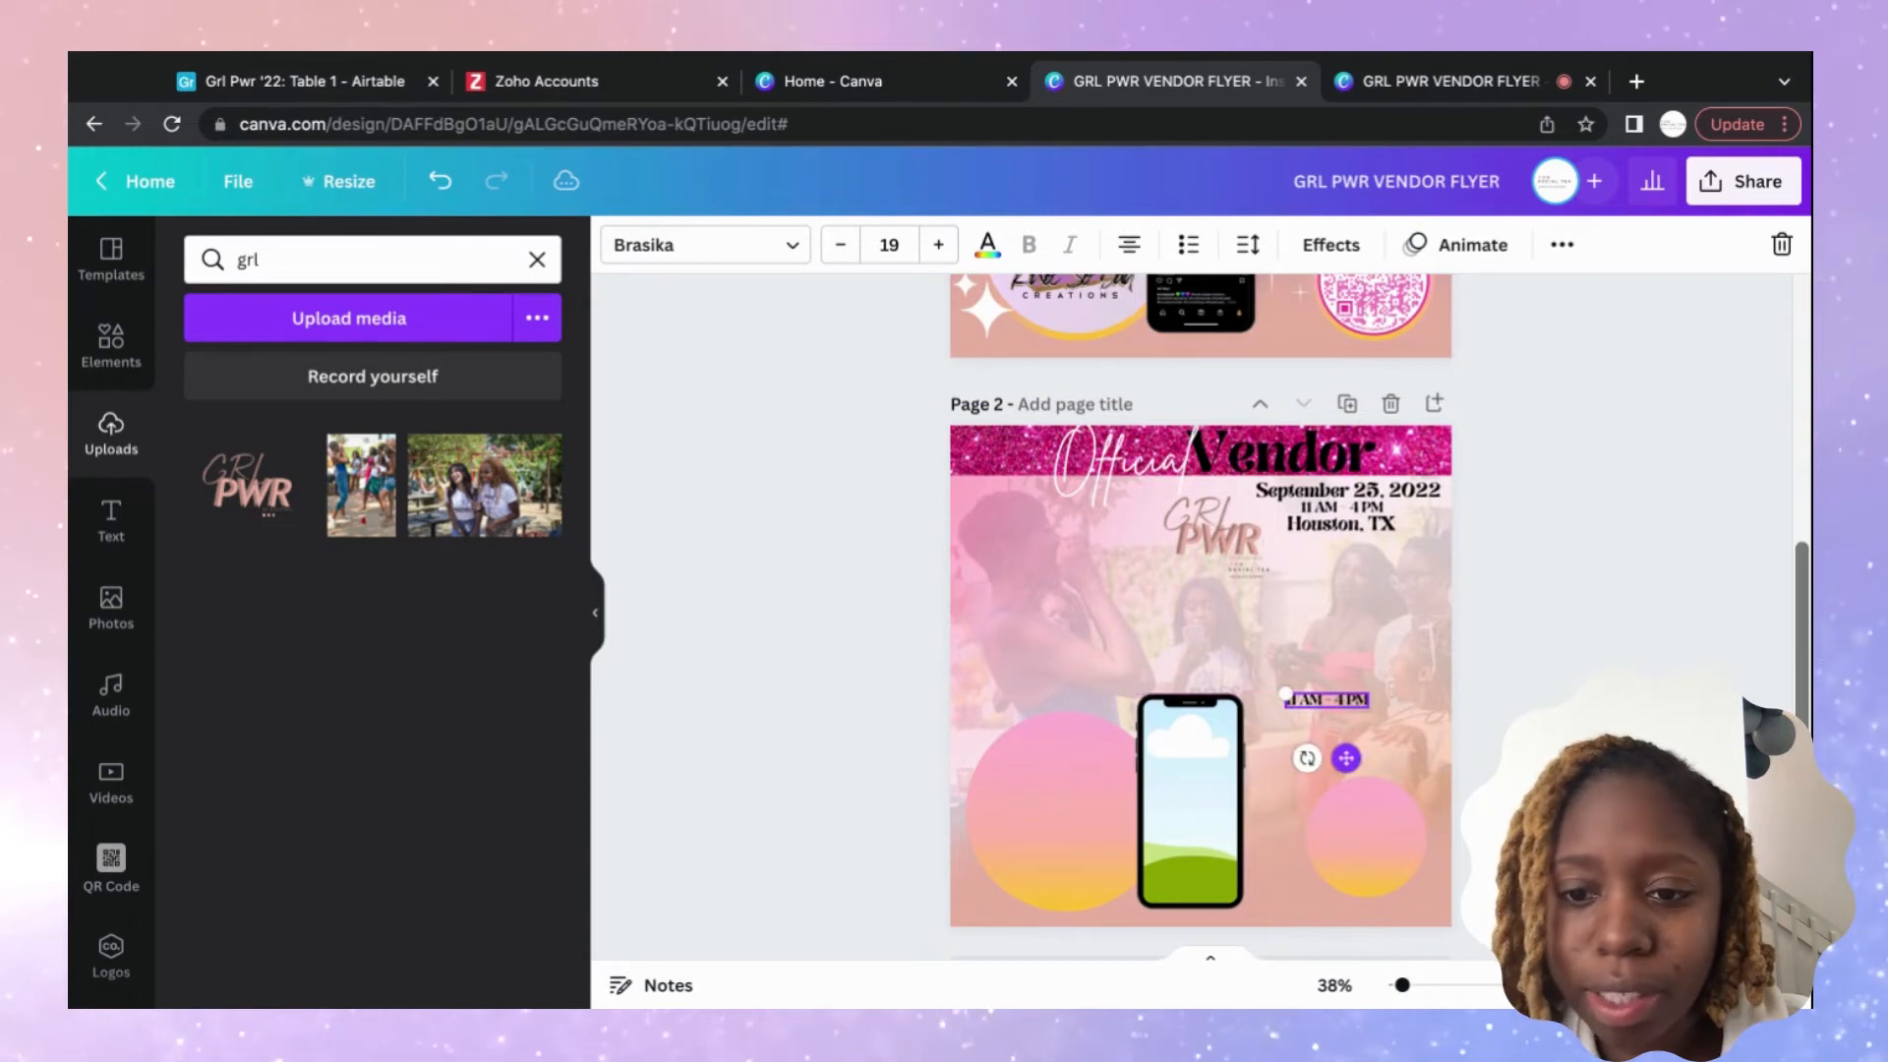
Change the text of the copy above the small circle to "Sponsored by:".
key("BackSpace")
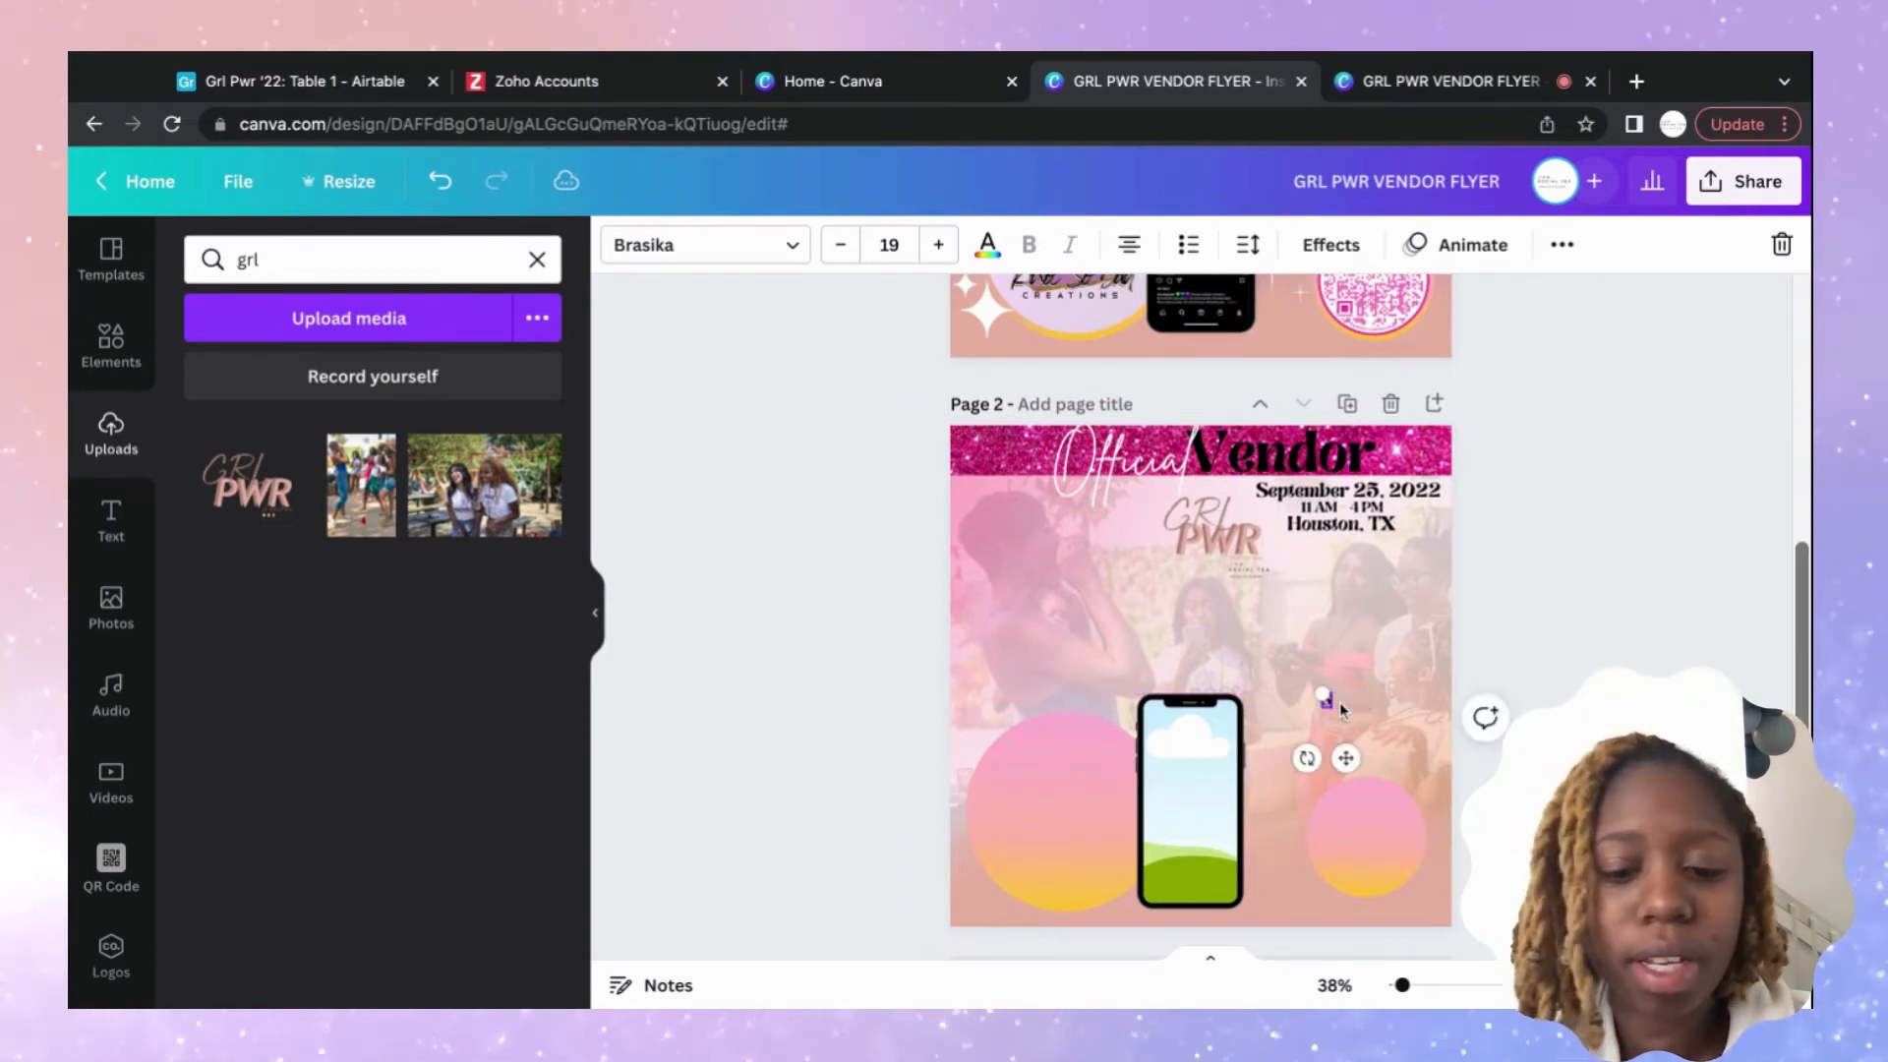
type("Sh")
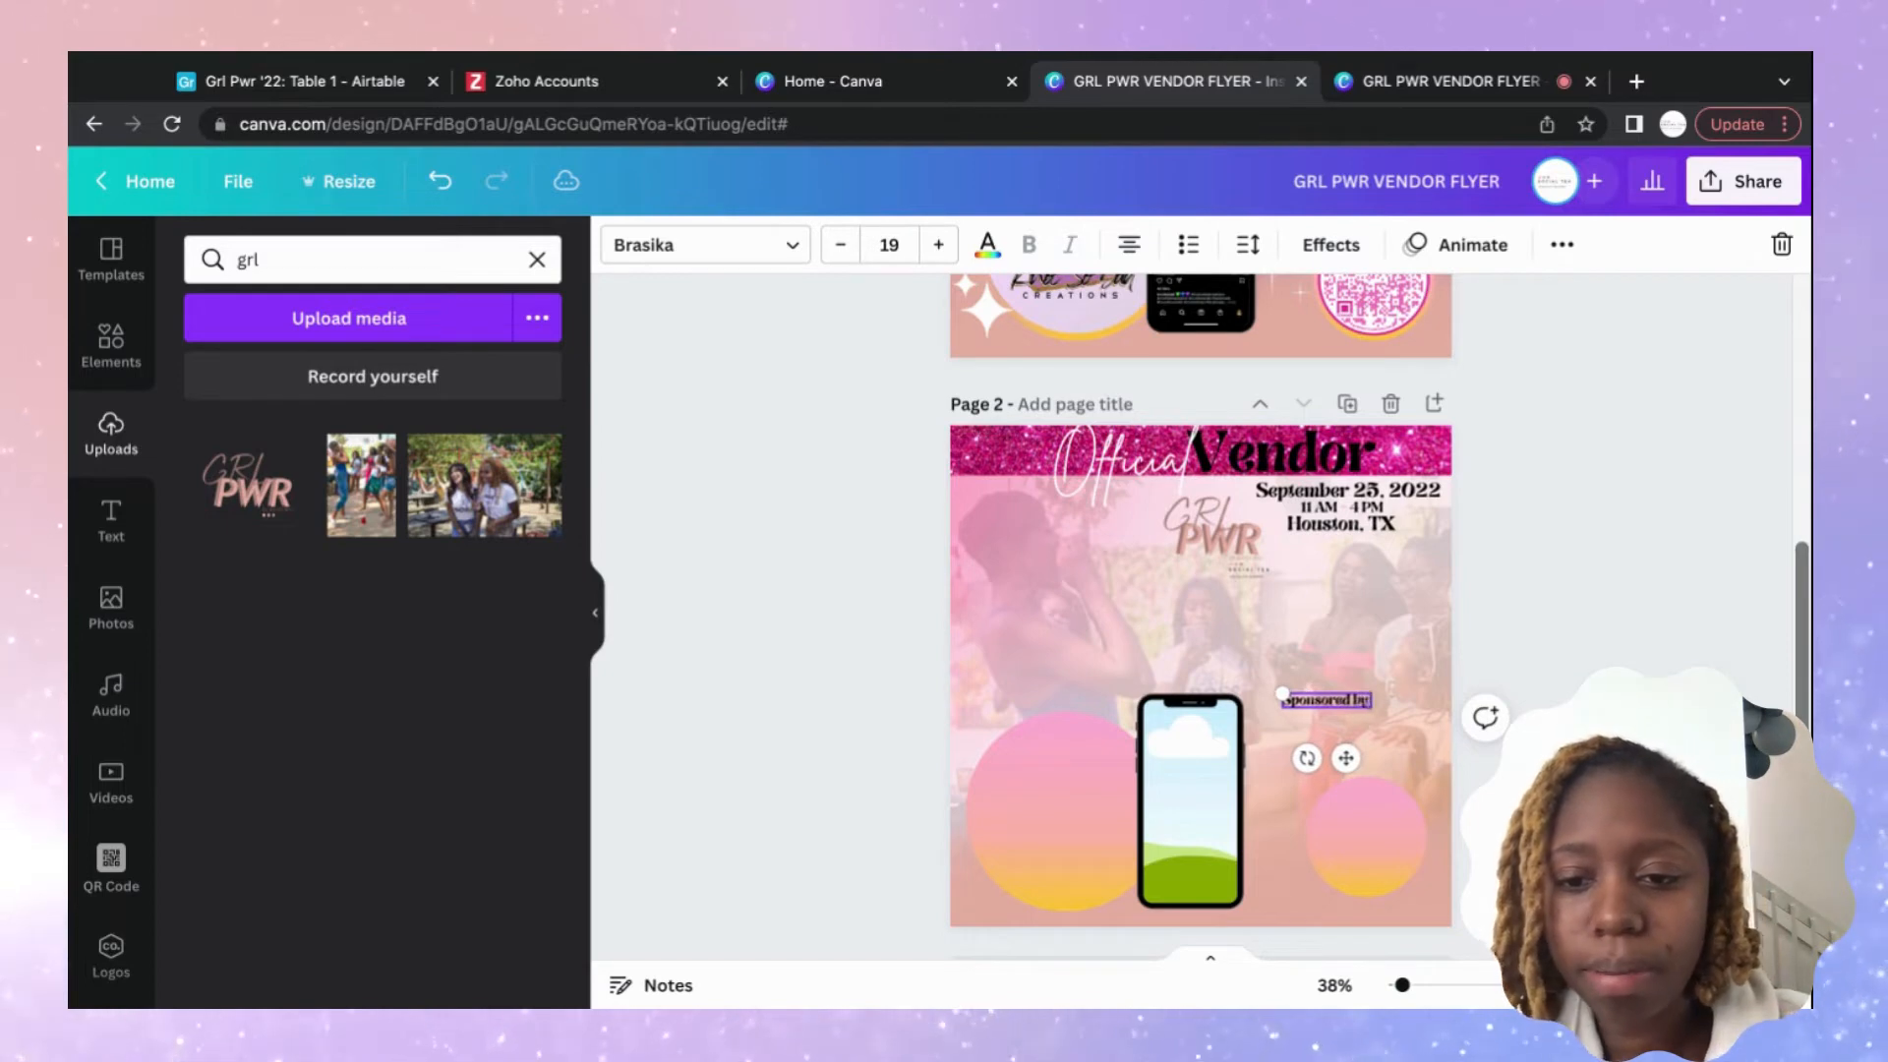
left_click(1678, 586)
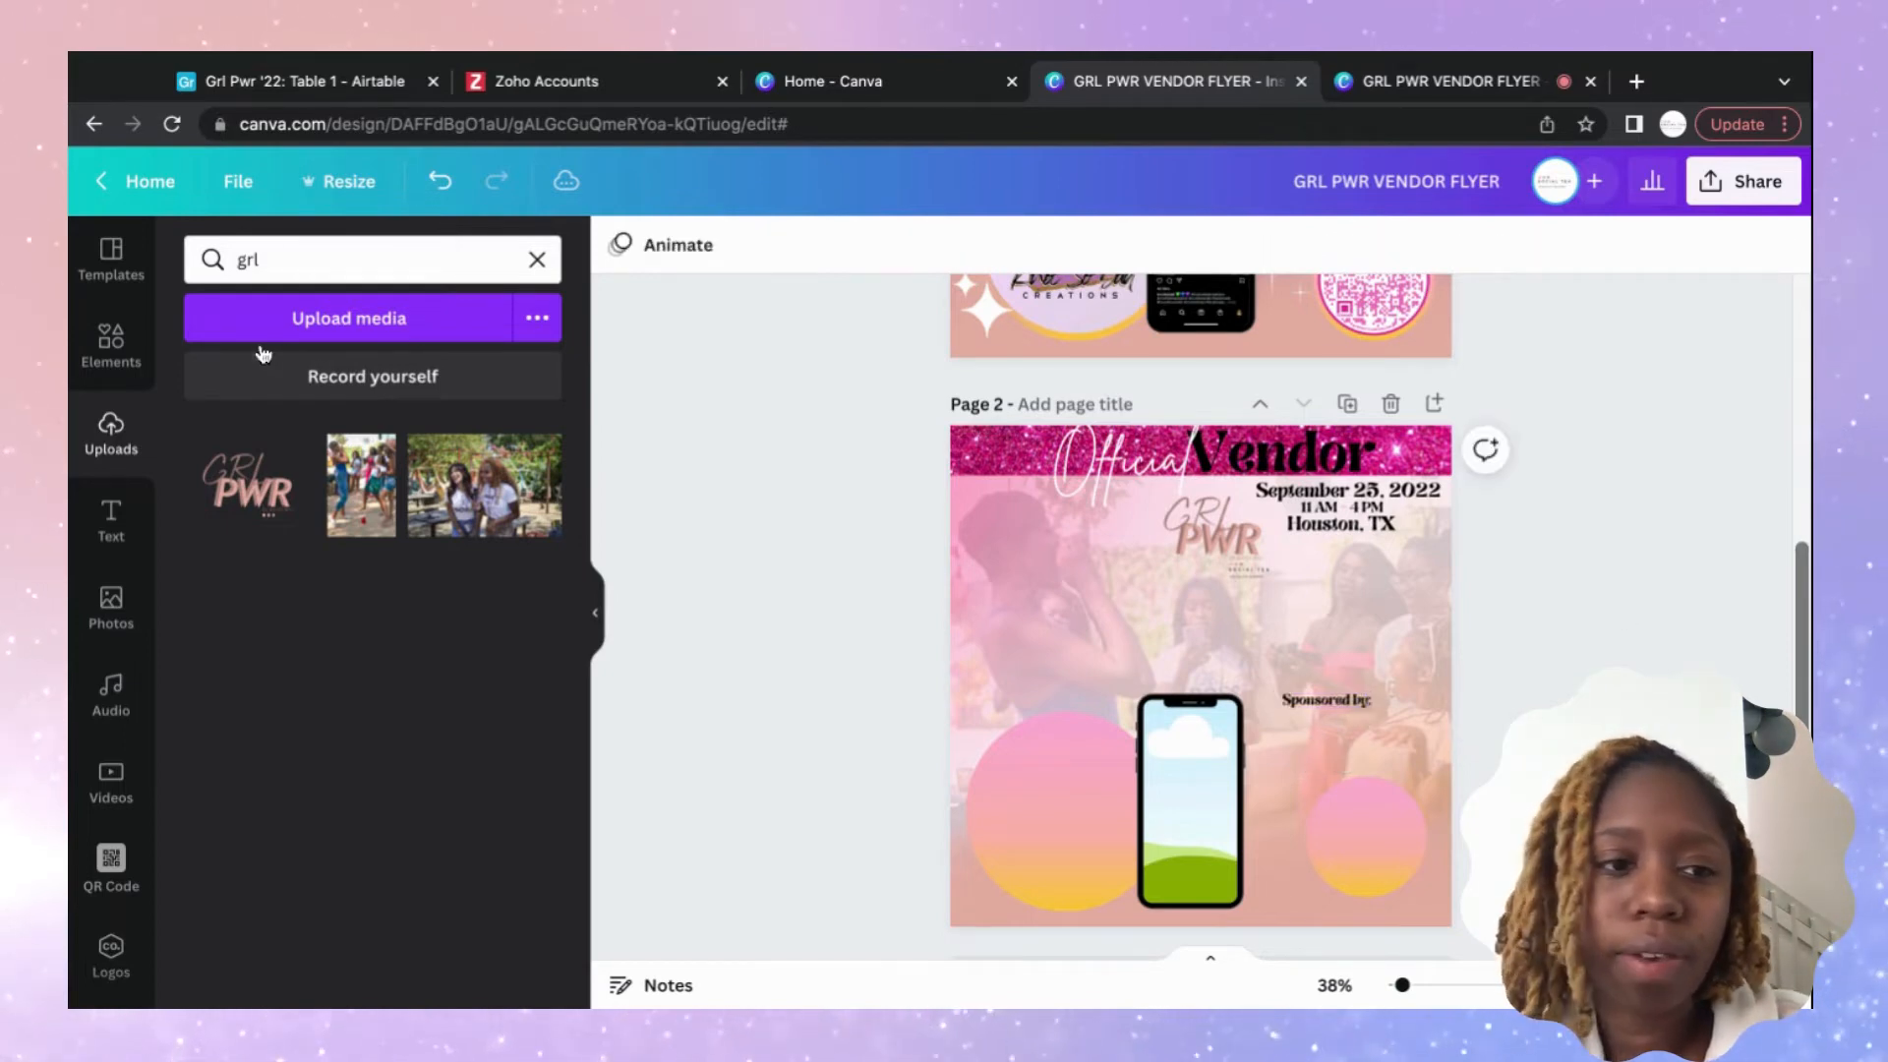
Clear the uploads search and place the NorthHOUSTON studio logo directly beneath "Sponsored by:" on page 2.
left_click(113, 354)
left_click(113, 443)
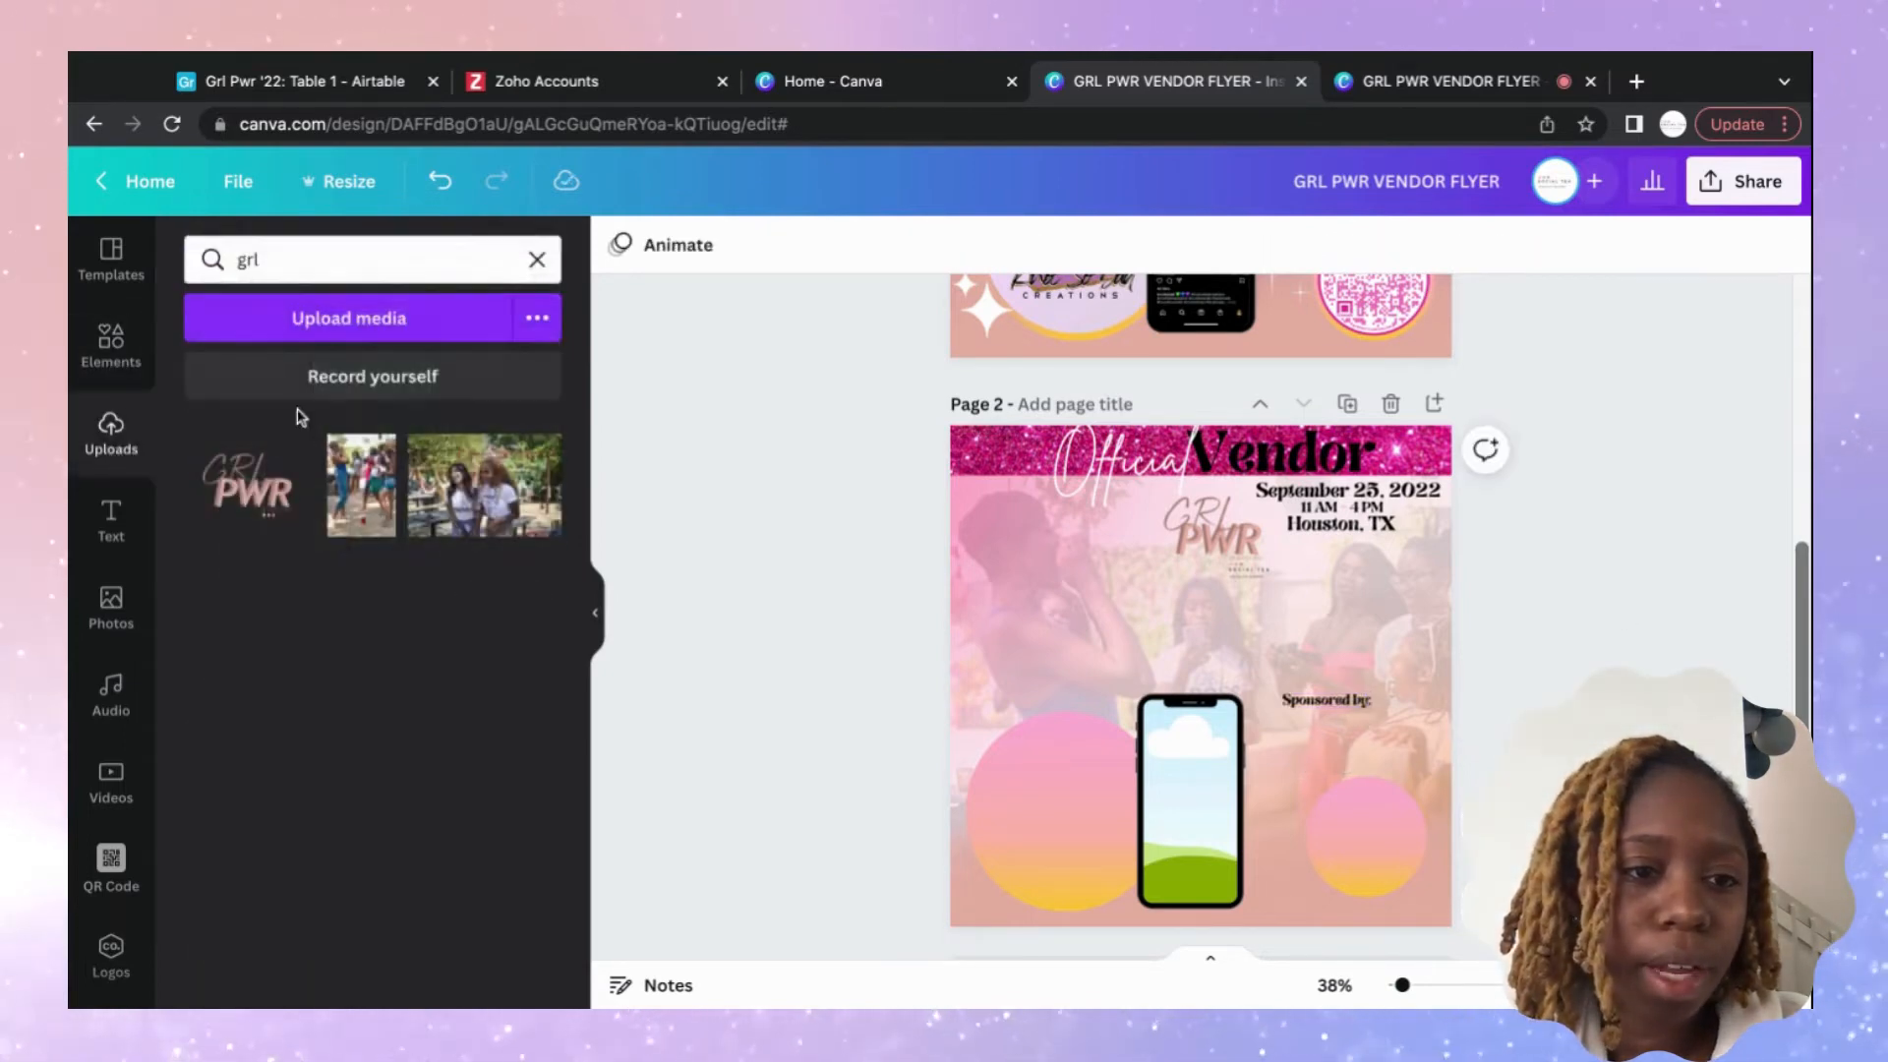
left_click(537, 258)
left_click(373, 704)
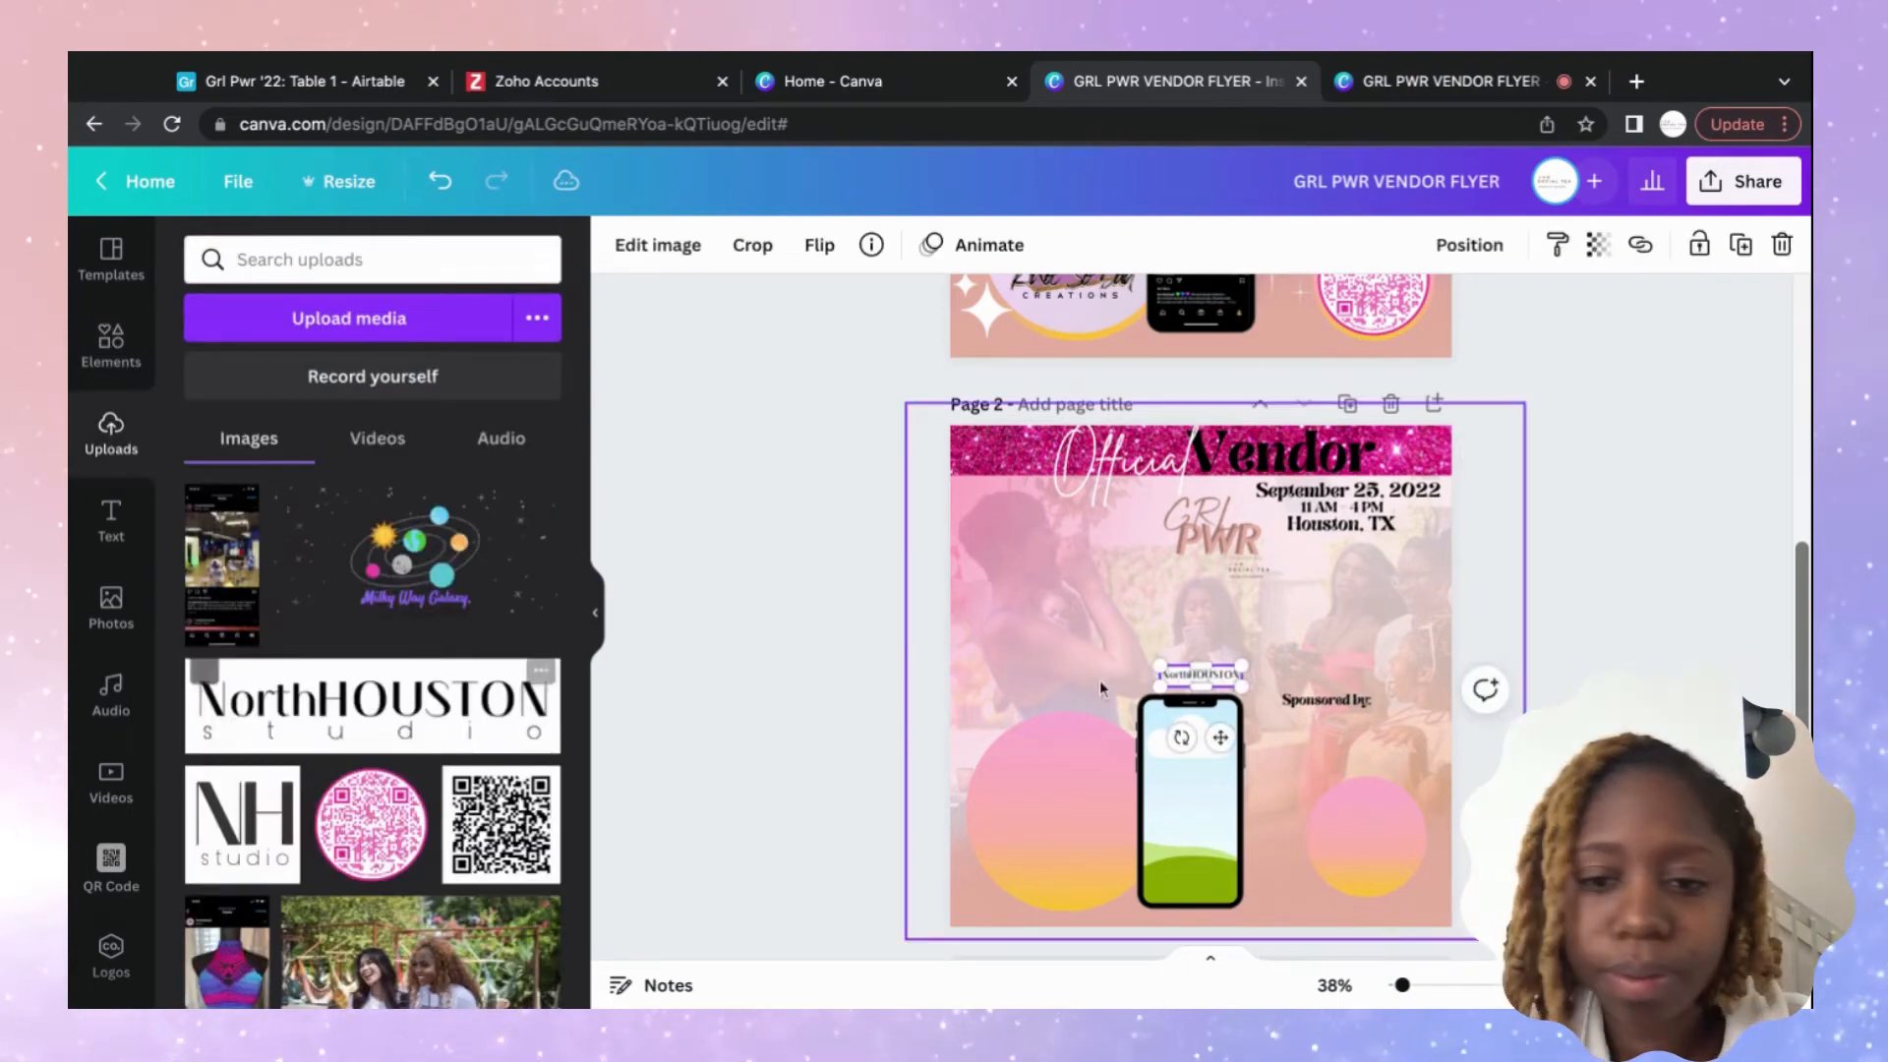
left_click_drag(1221, 740, 1353, 783)
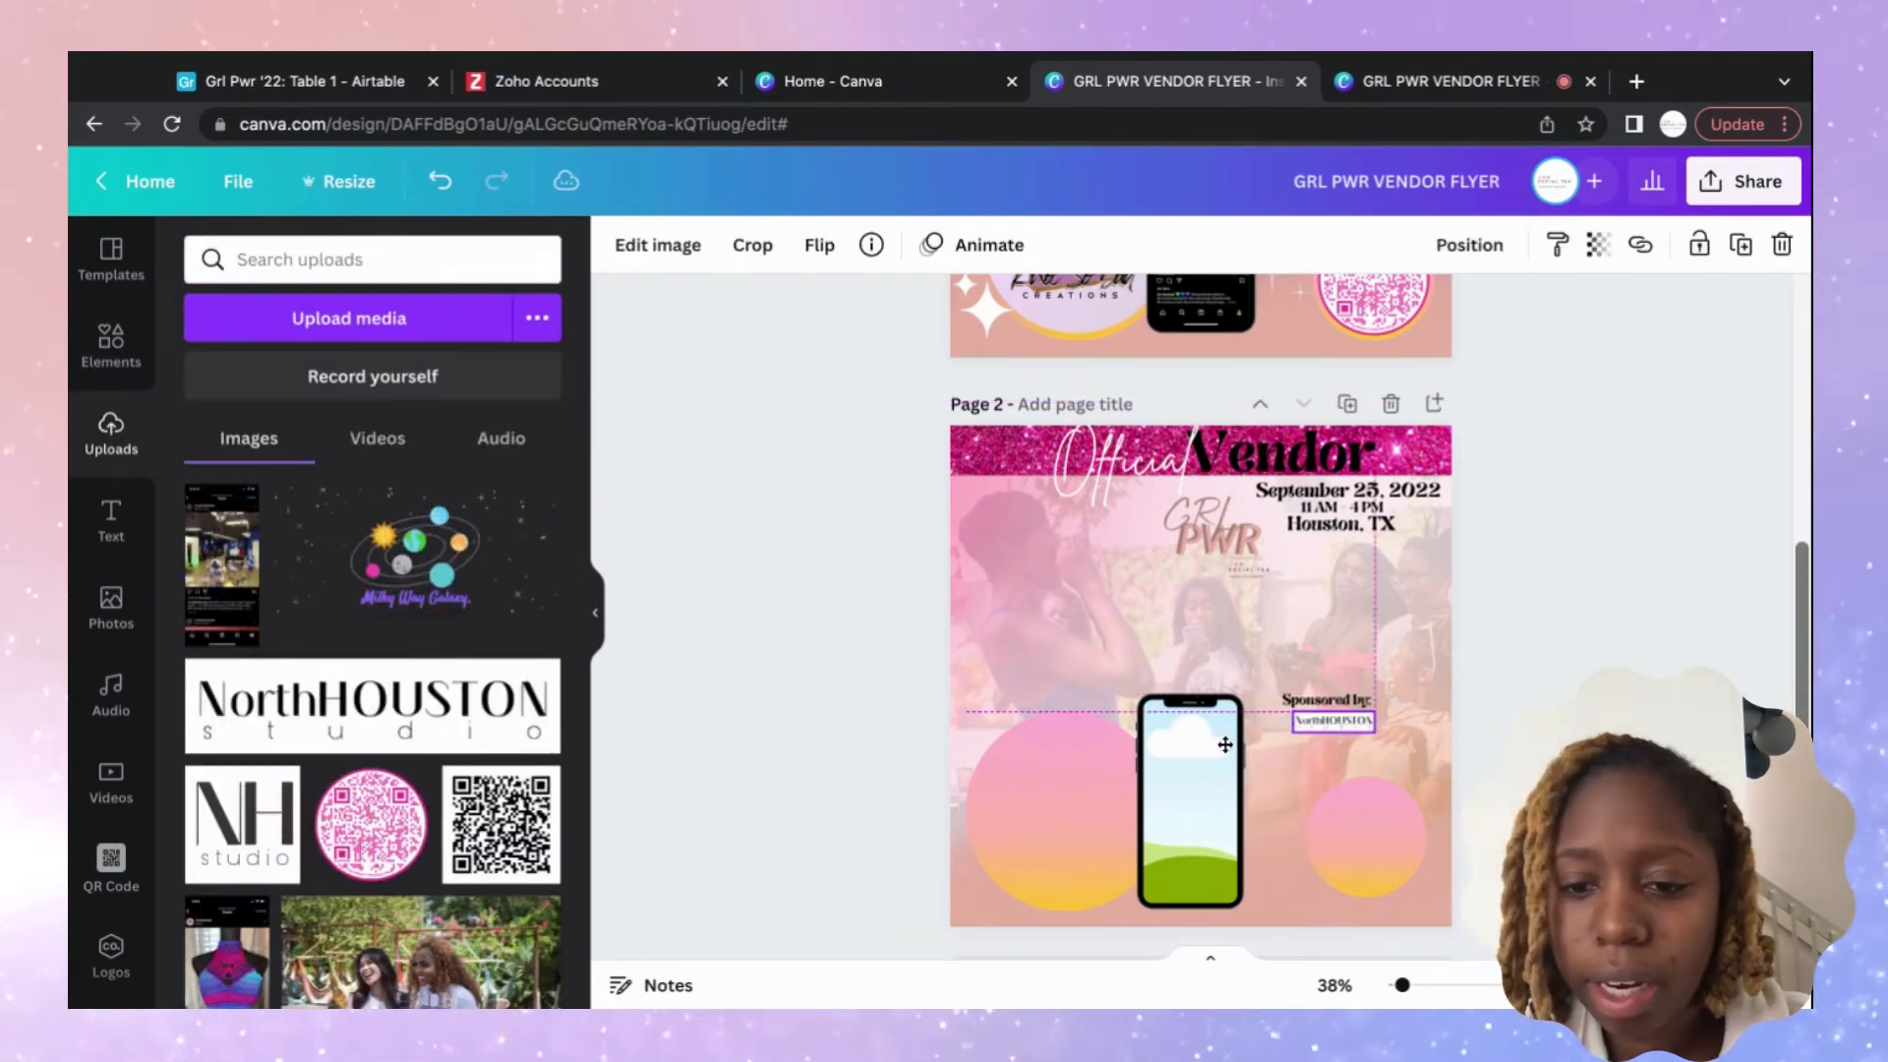
left_click(1603, 580)
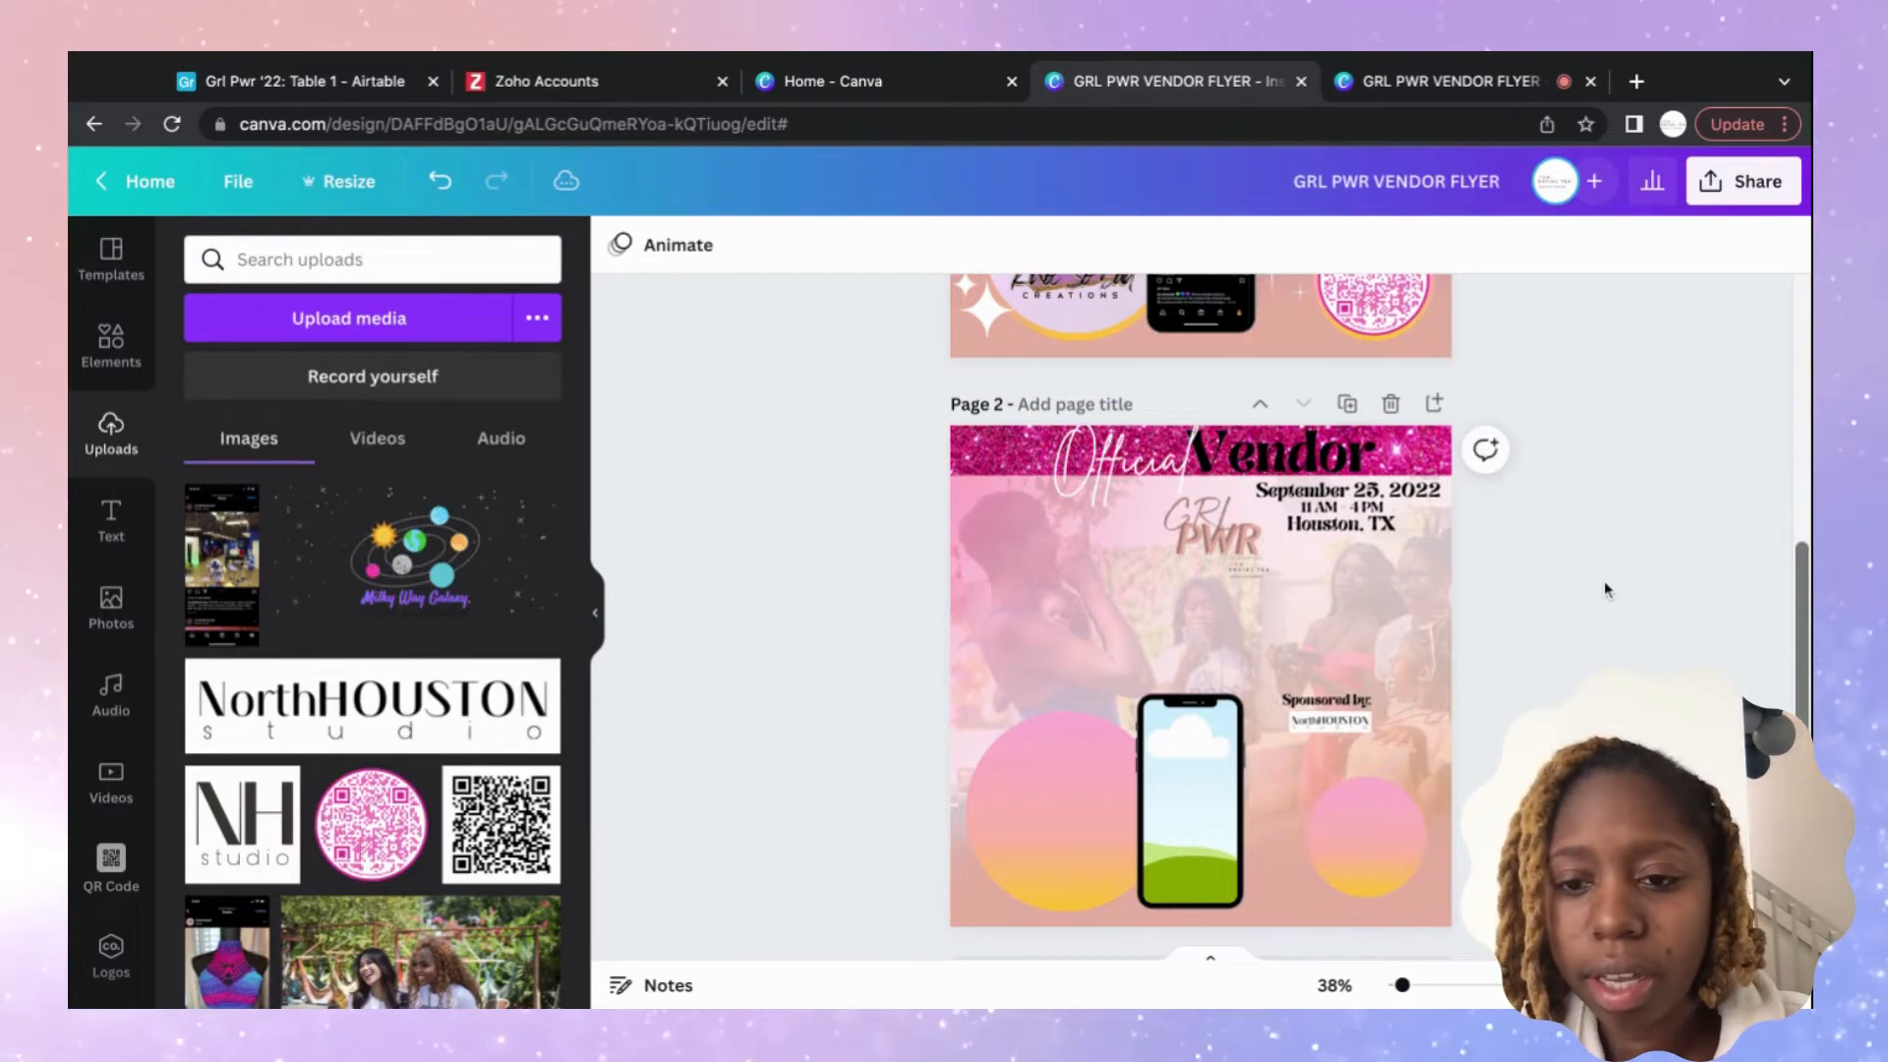
Duplicate page 2's "Houston, TX" text, place the copy above the small gradient circle and change it to "Scan for tix".
scroll(1604, 590, "up", 3)
scroll(1604, 590, "down", 3)
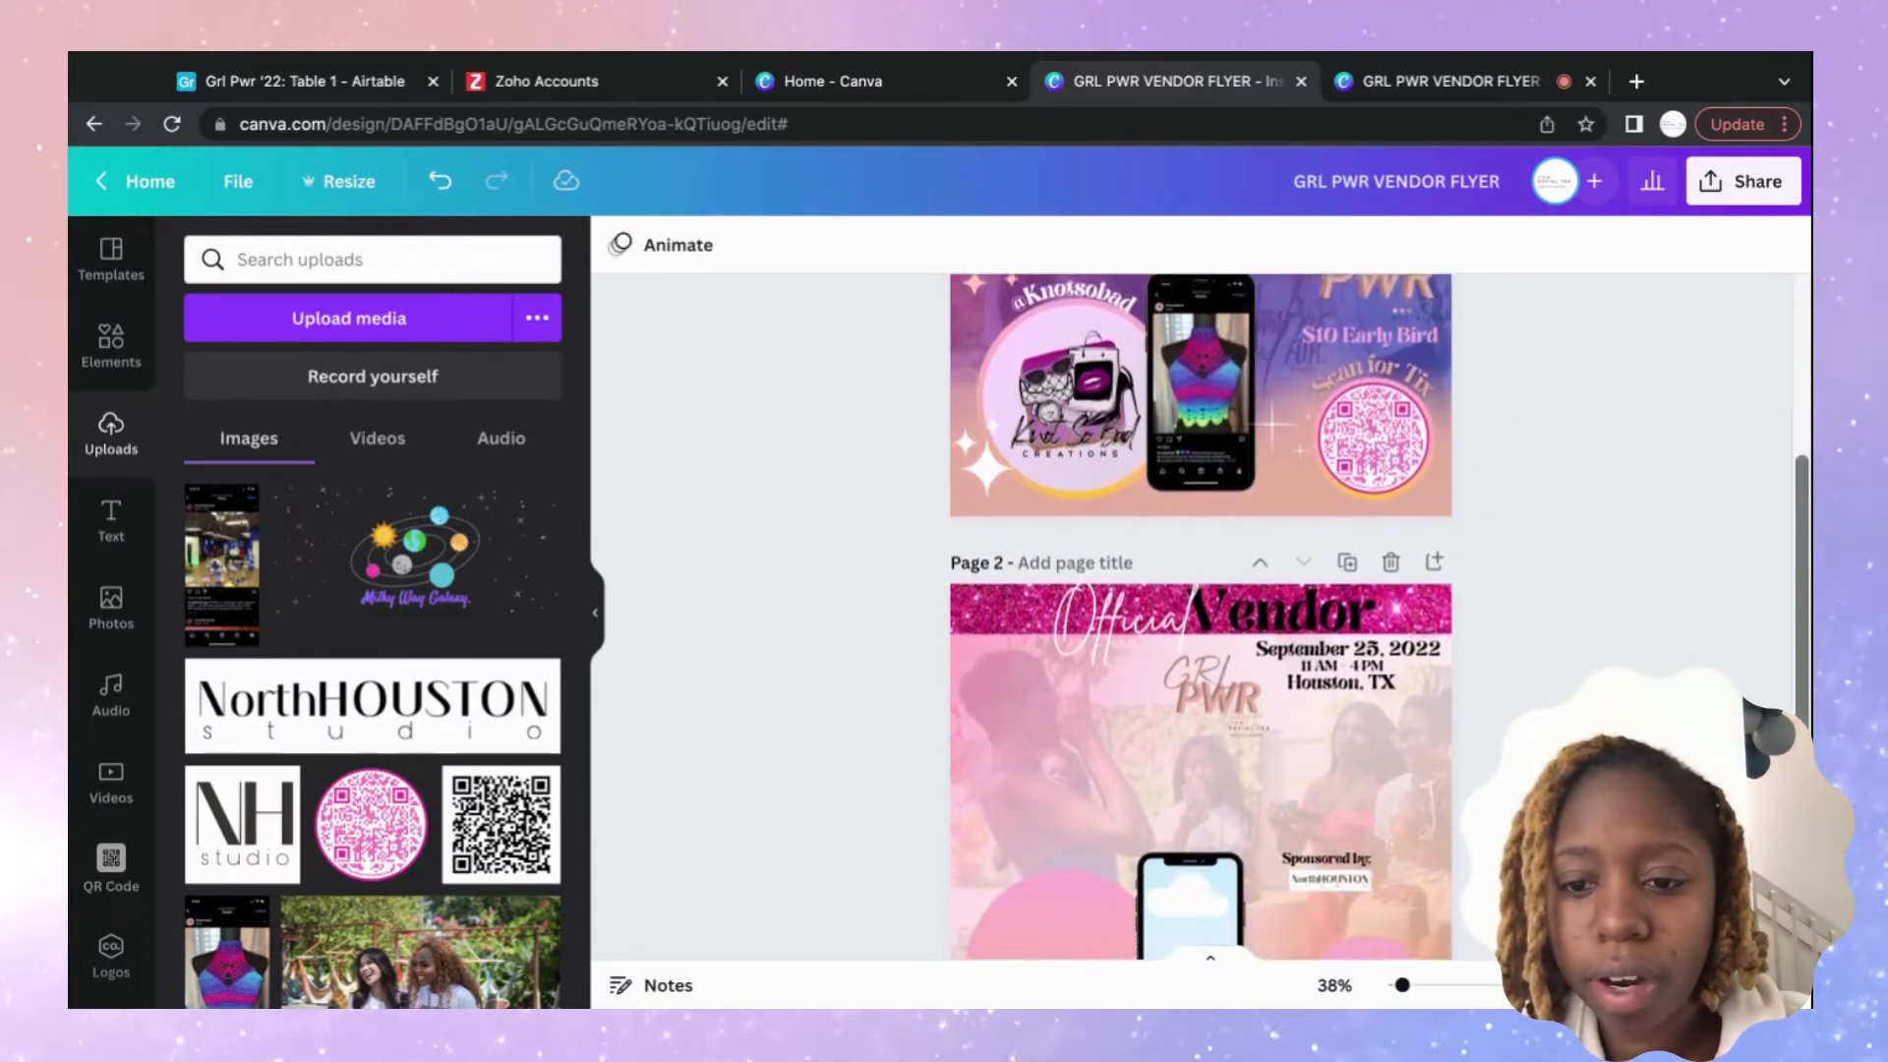
scroll(1604, 590, "up", 2)
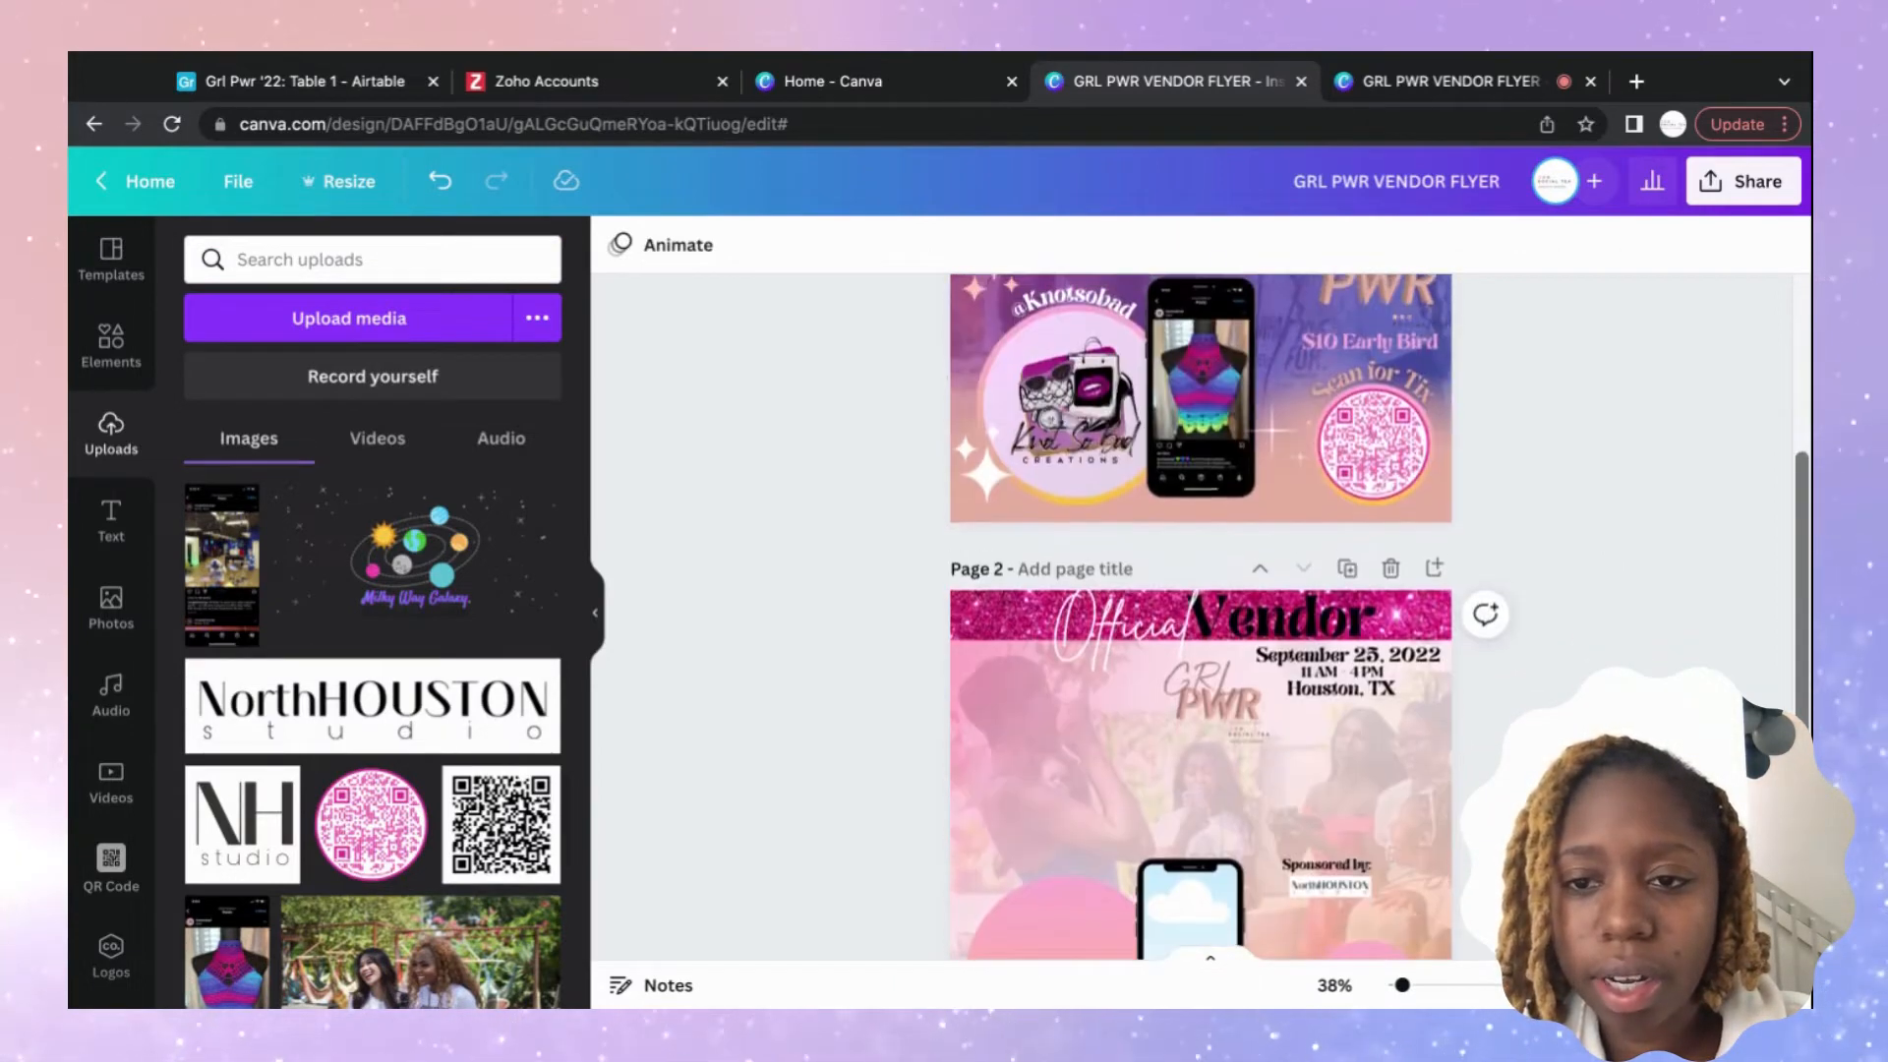
scroll(1604, 590, "down", 3)
scroll(1380, 458, "down", 1)
left_click(1380, 454)
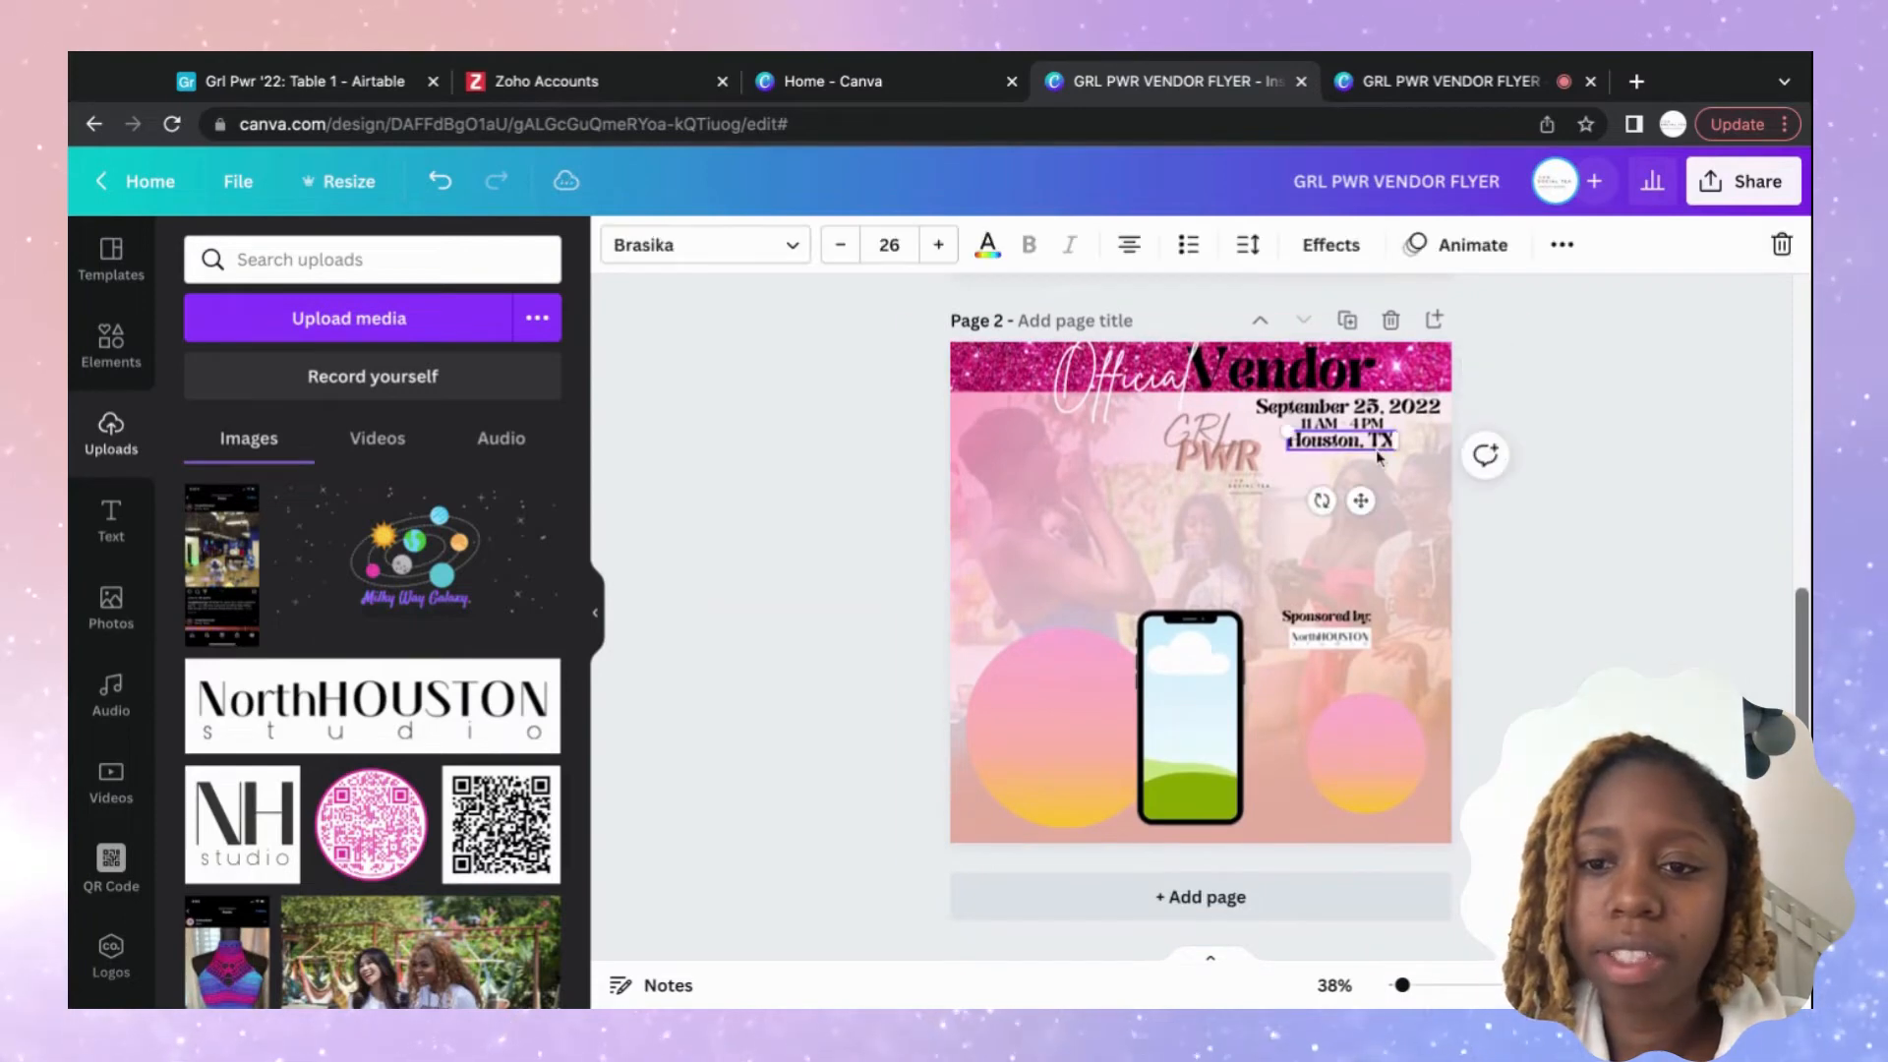
left_click(1564, 245)
left_click_drag(1369, 500, 1389, 738)
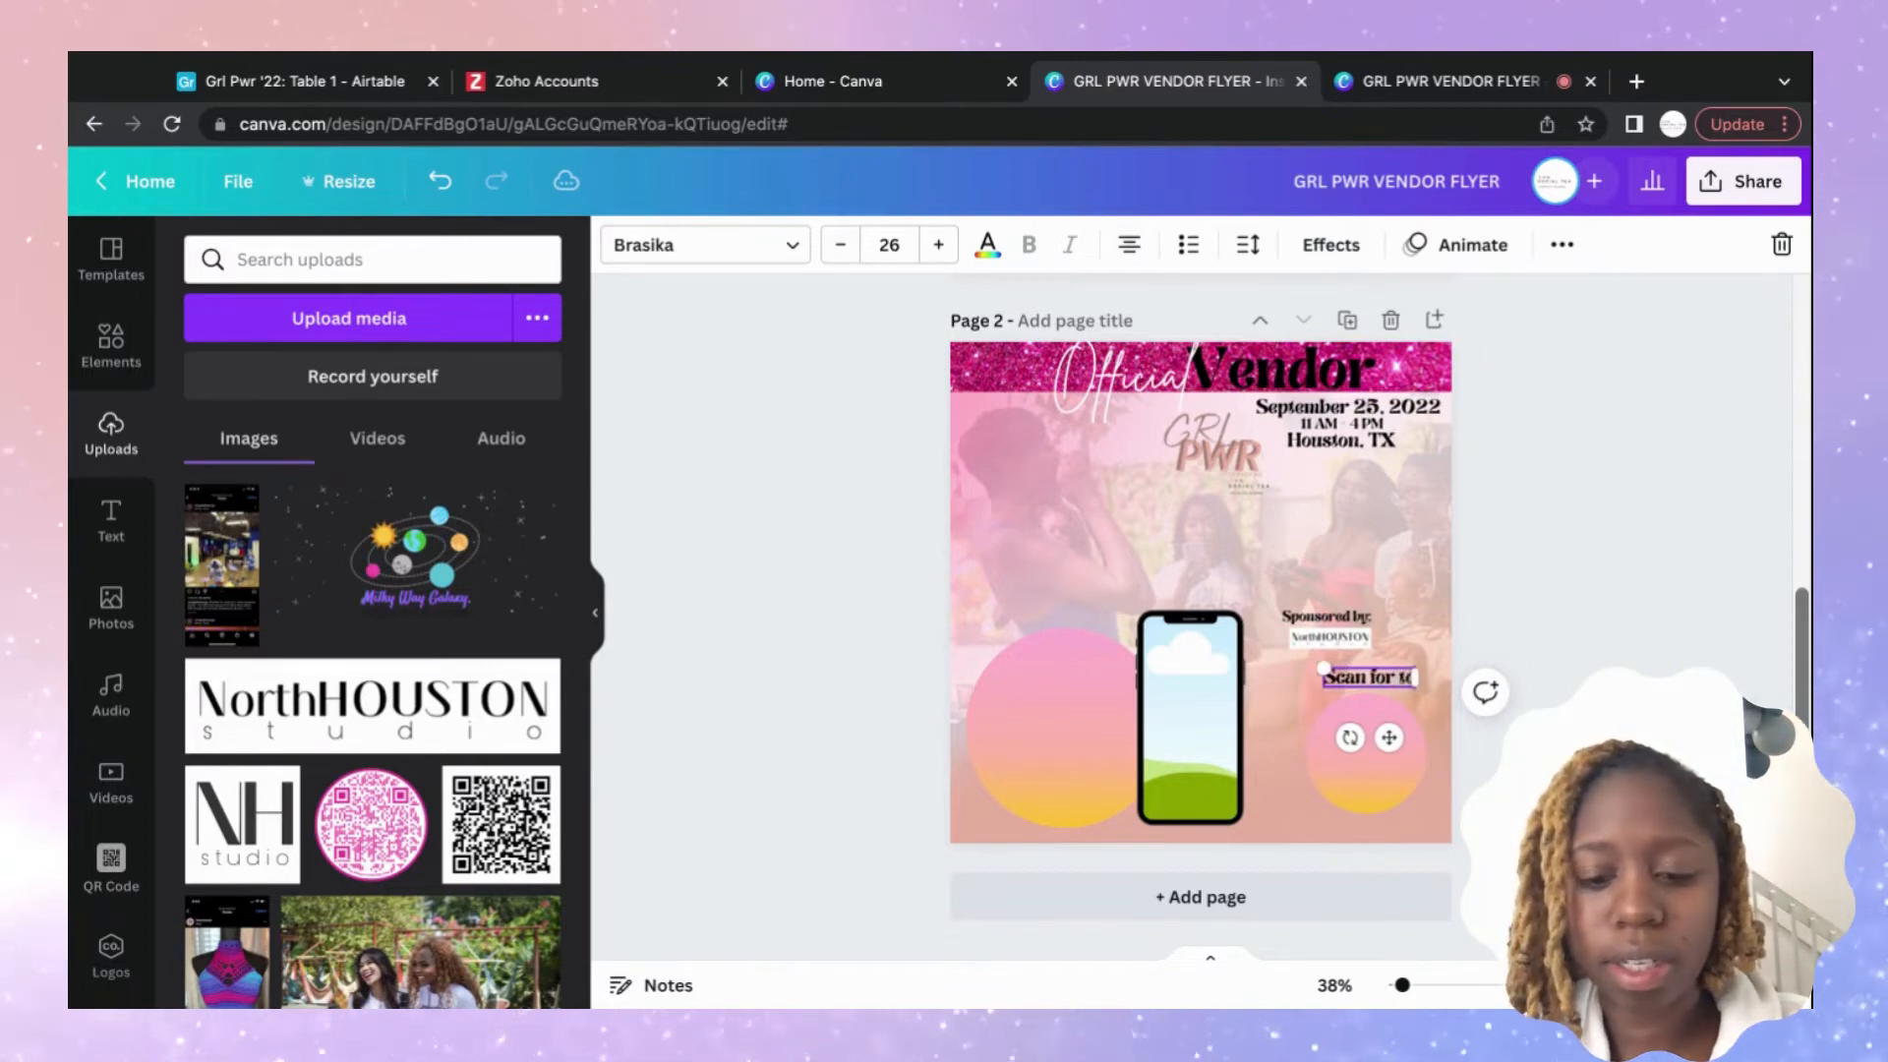
type("h")
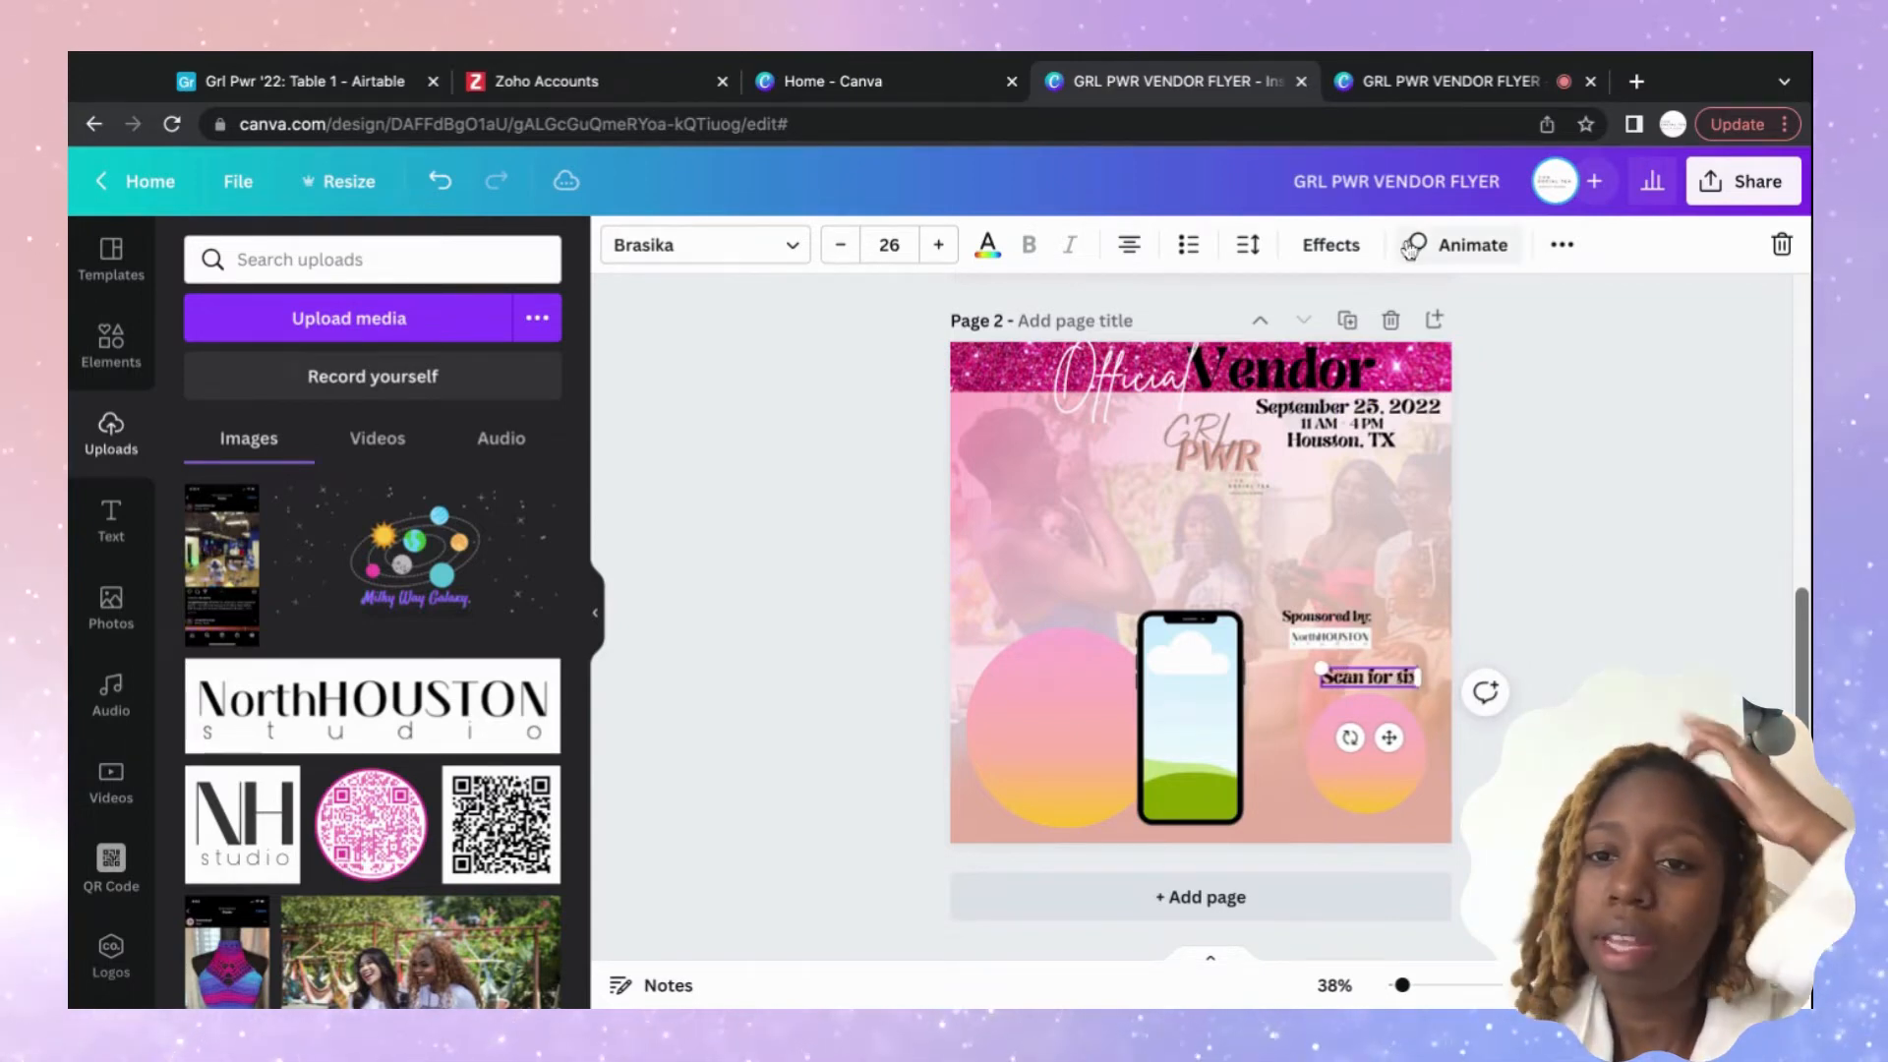
Apply the Curve shape to the "Scan for tix" text and increase its font size to 31.
left_click(1357, 251)
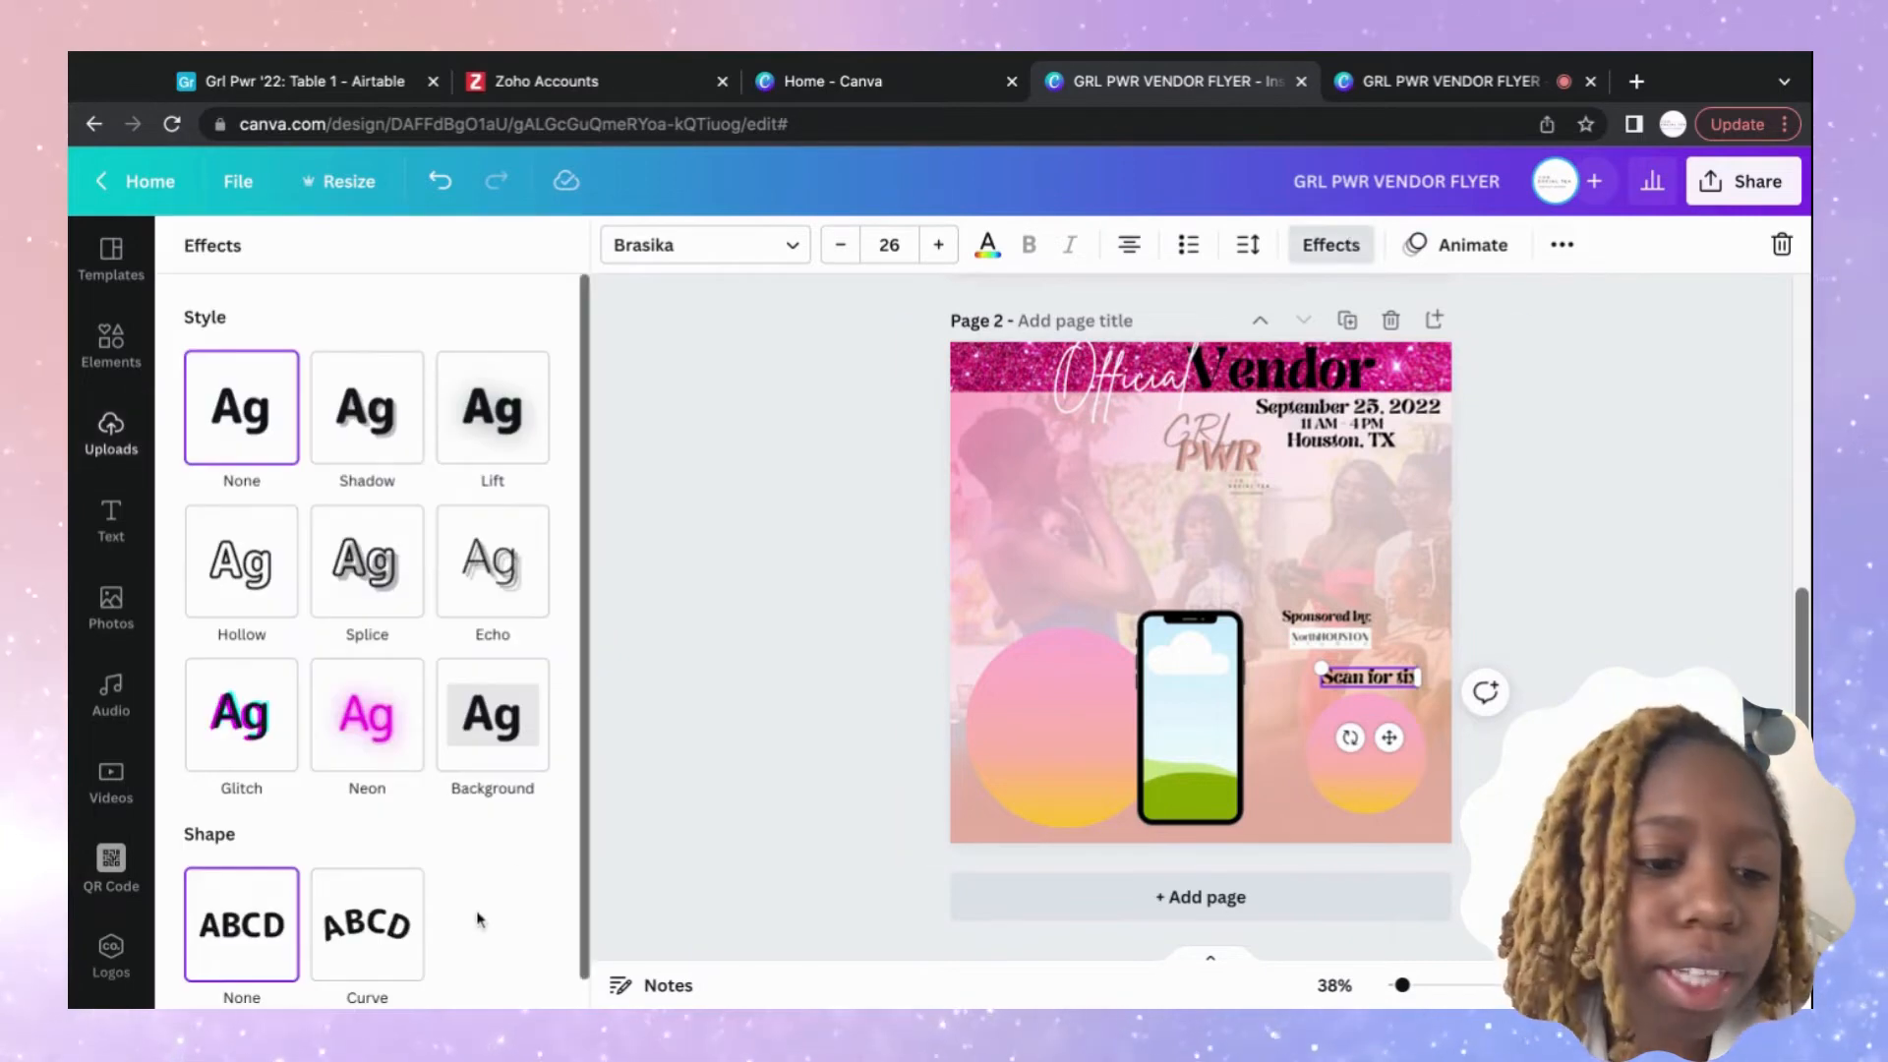
left_click(399, 925)
scroll(426, 873, "down", 2)
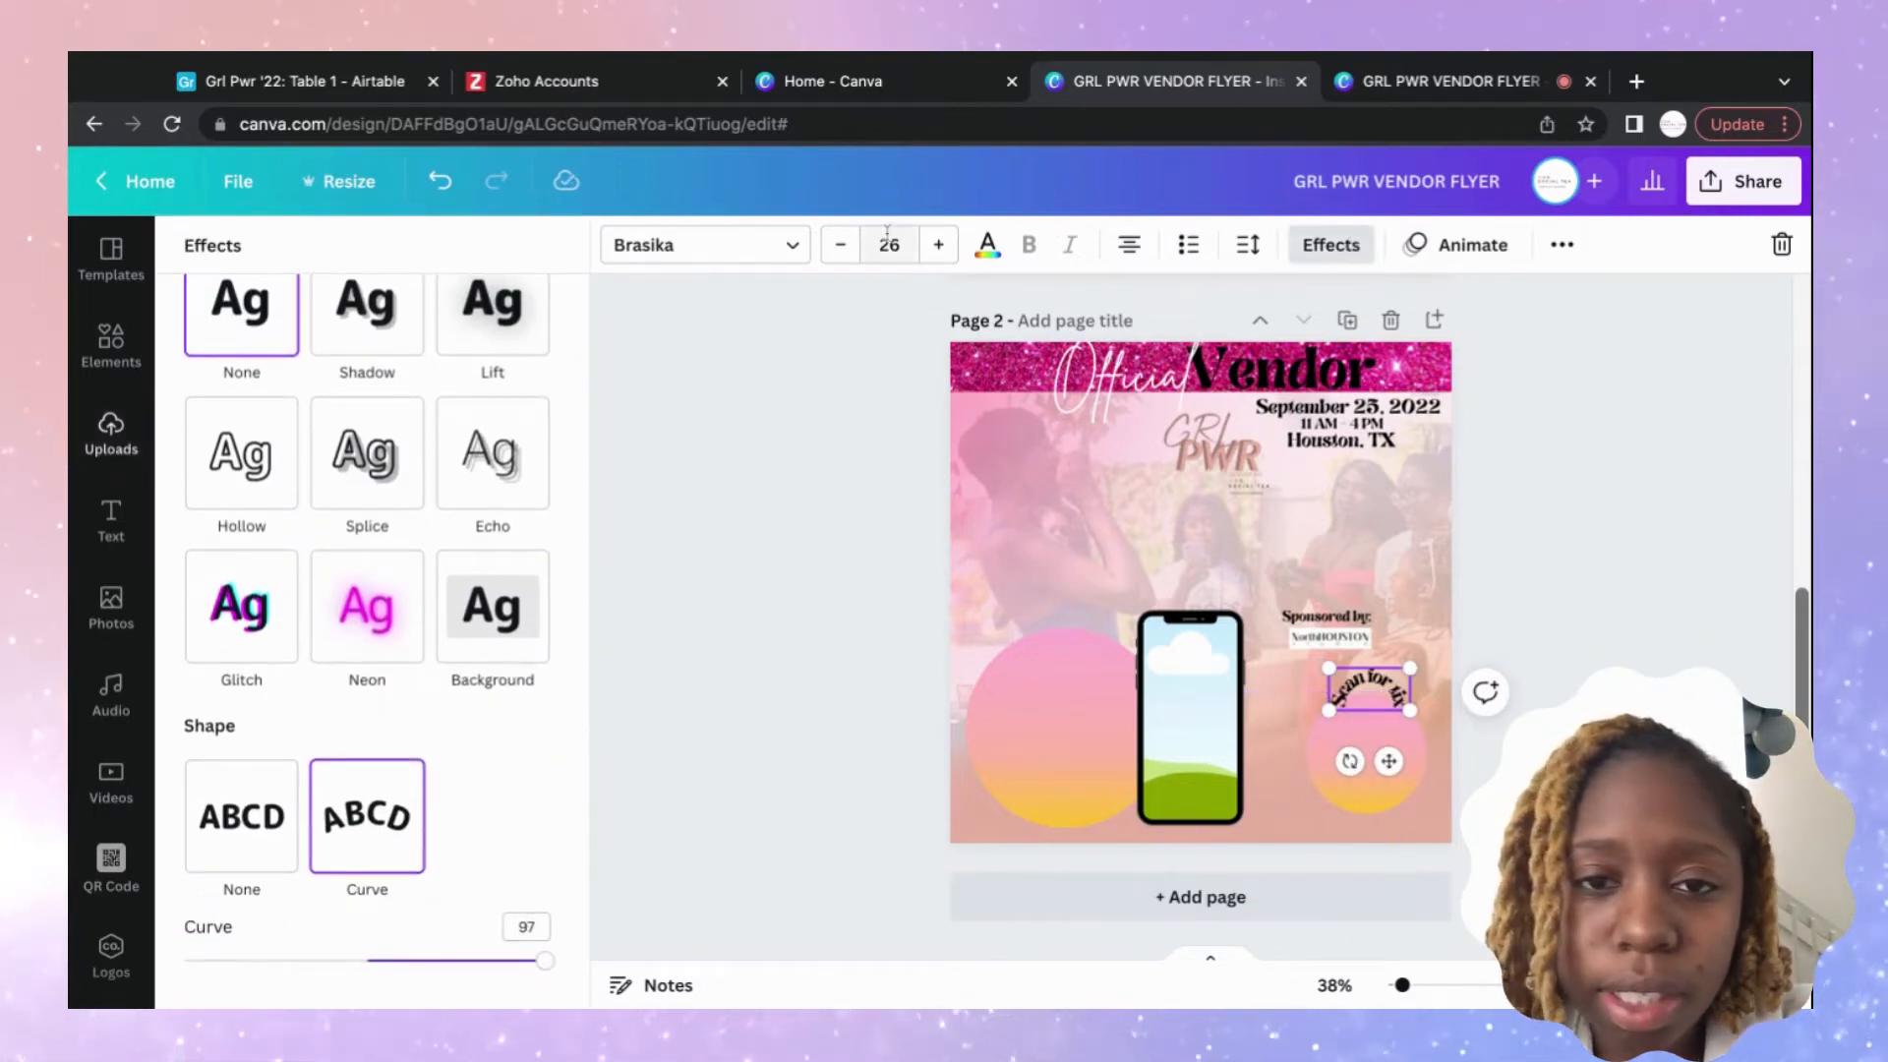
left_click(941, 248)
left_click(941, 248)
left_click(941, 248)
left_click(941, 247)
left_click(941, 248)
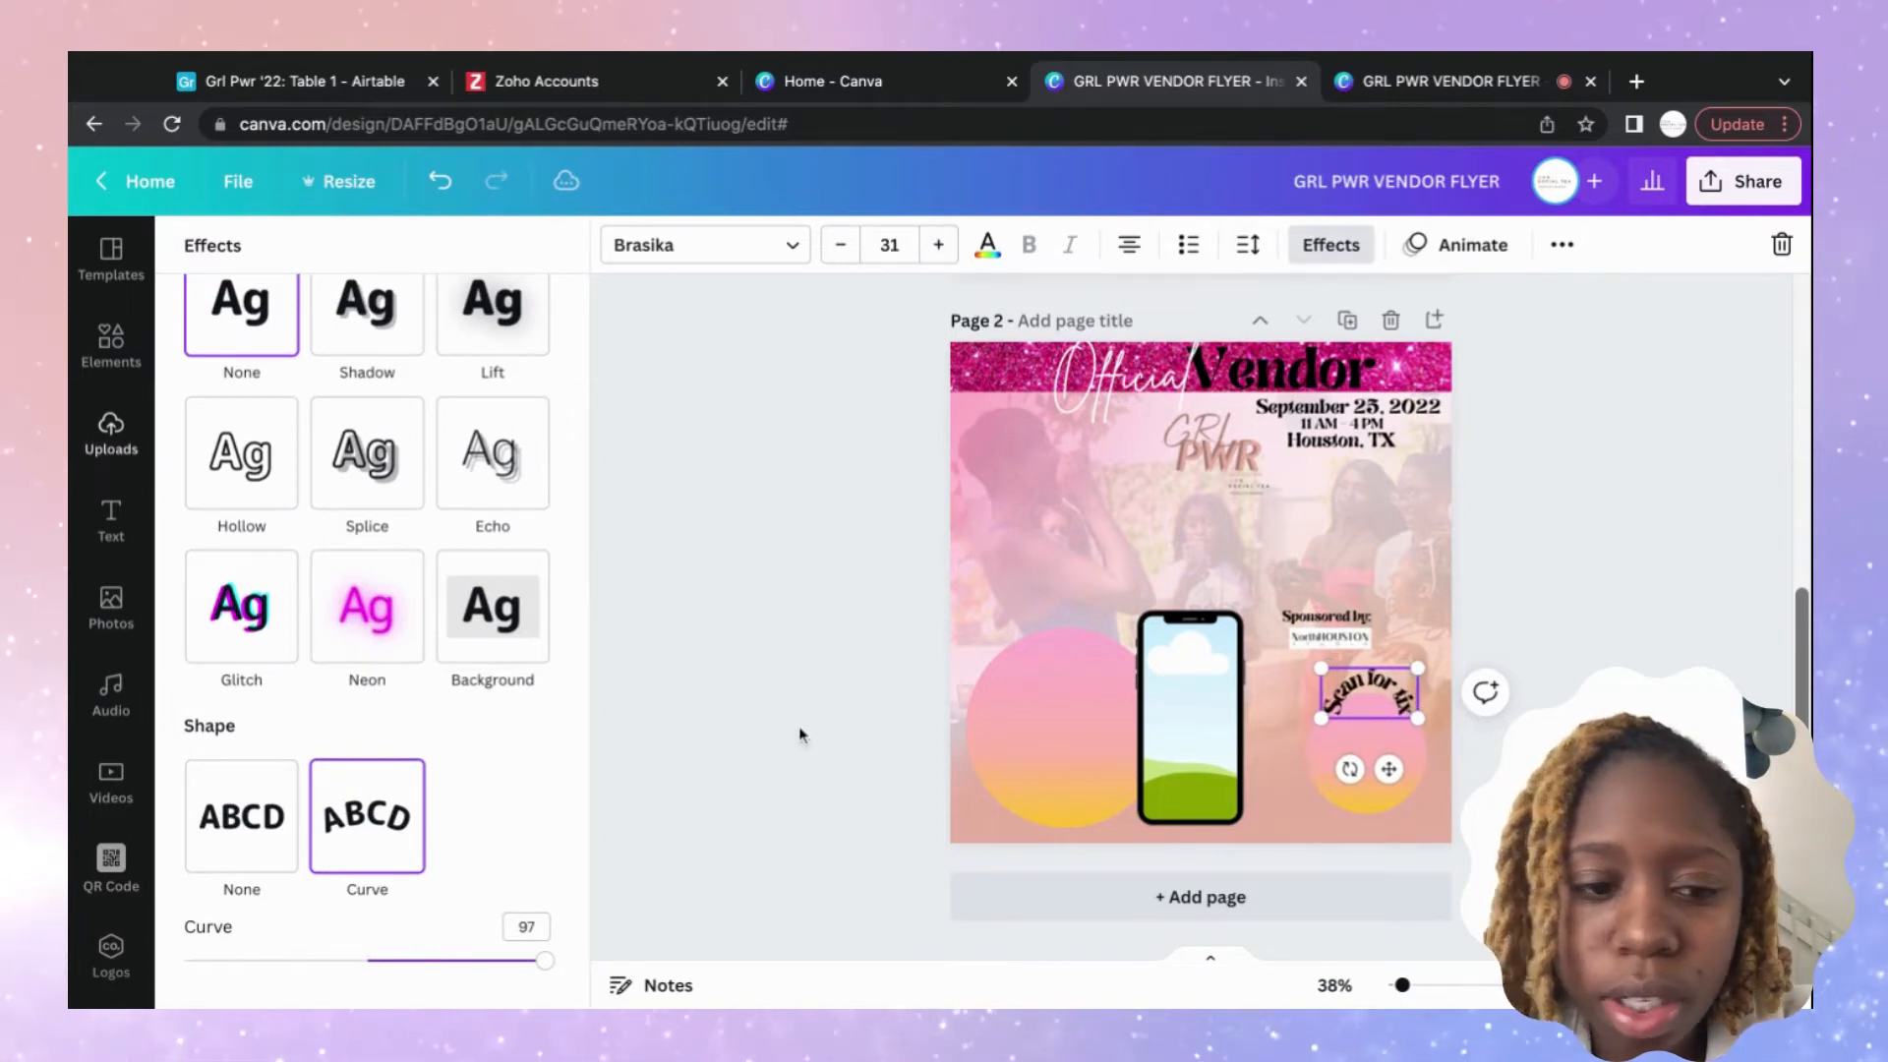
Fit "Scan for tix" around the small circle's upper edge with a flatter curve of about 67 and font size 35.
left_click_drag(546, 962, 504, 961)
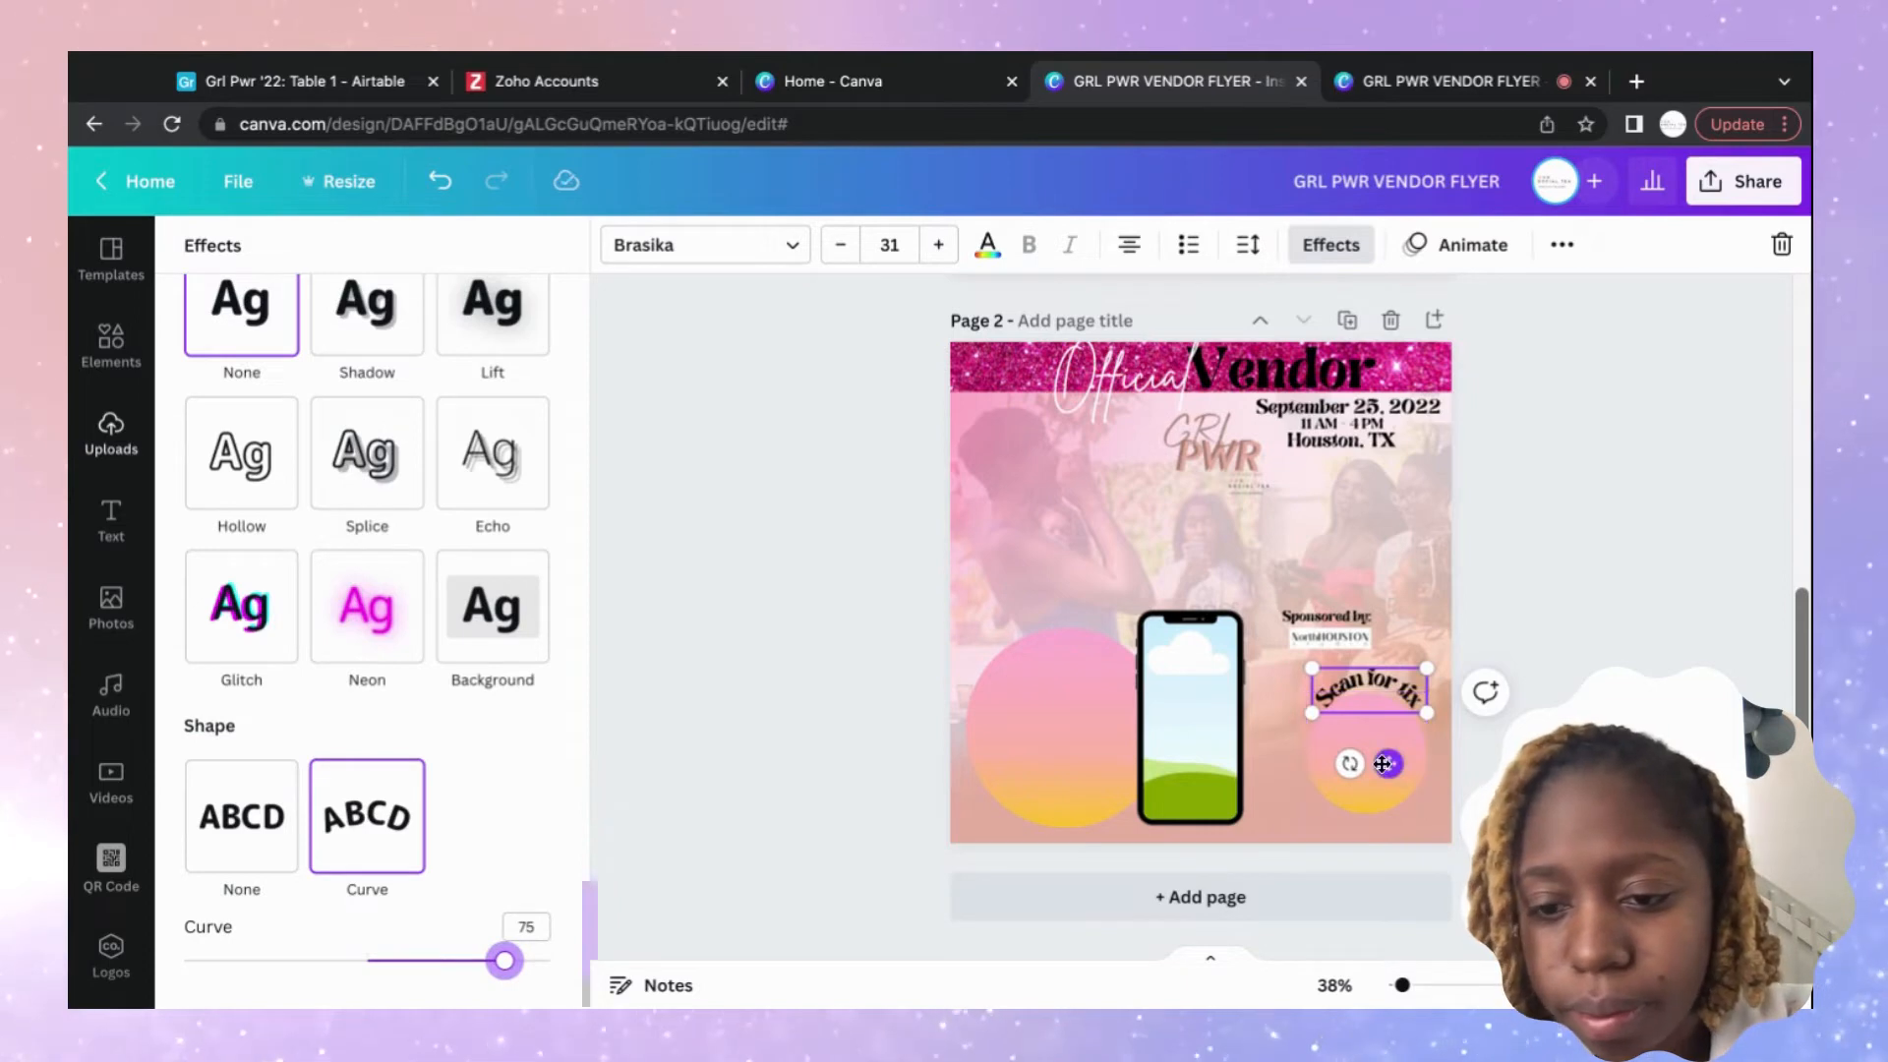
left_click_drag(1384, 764, 1386, 768)
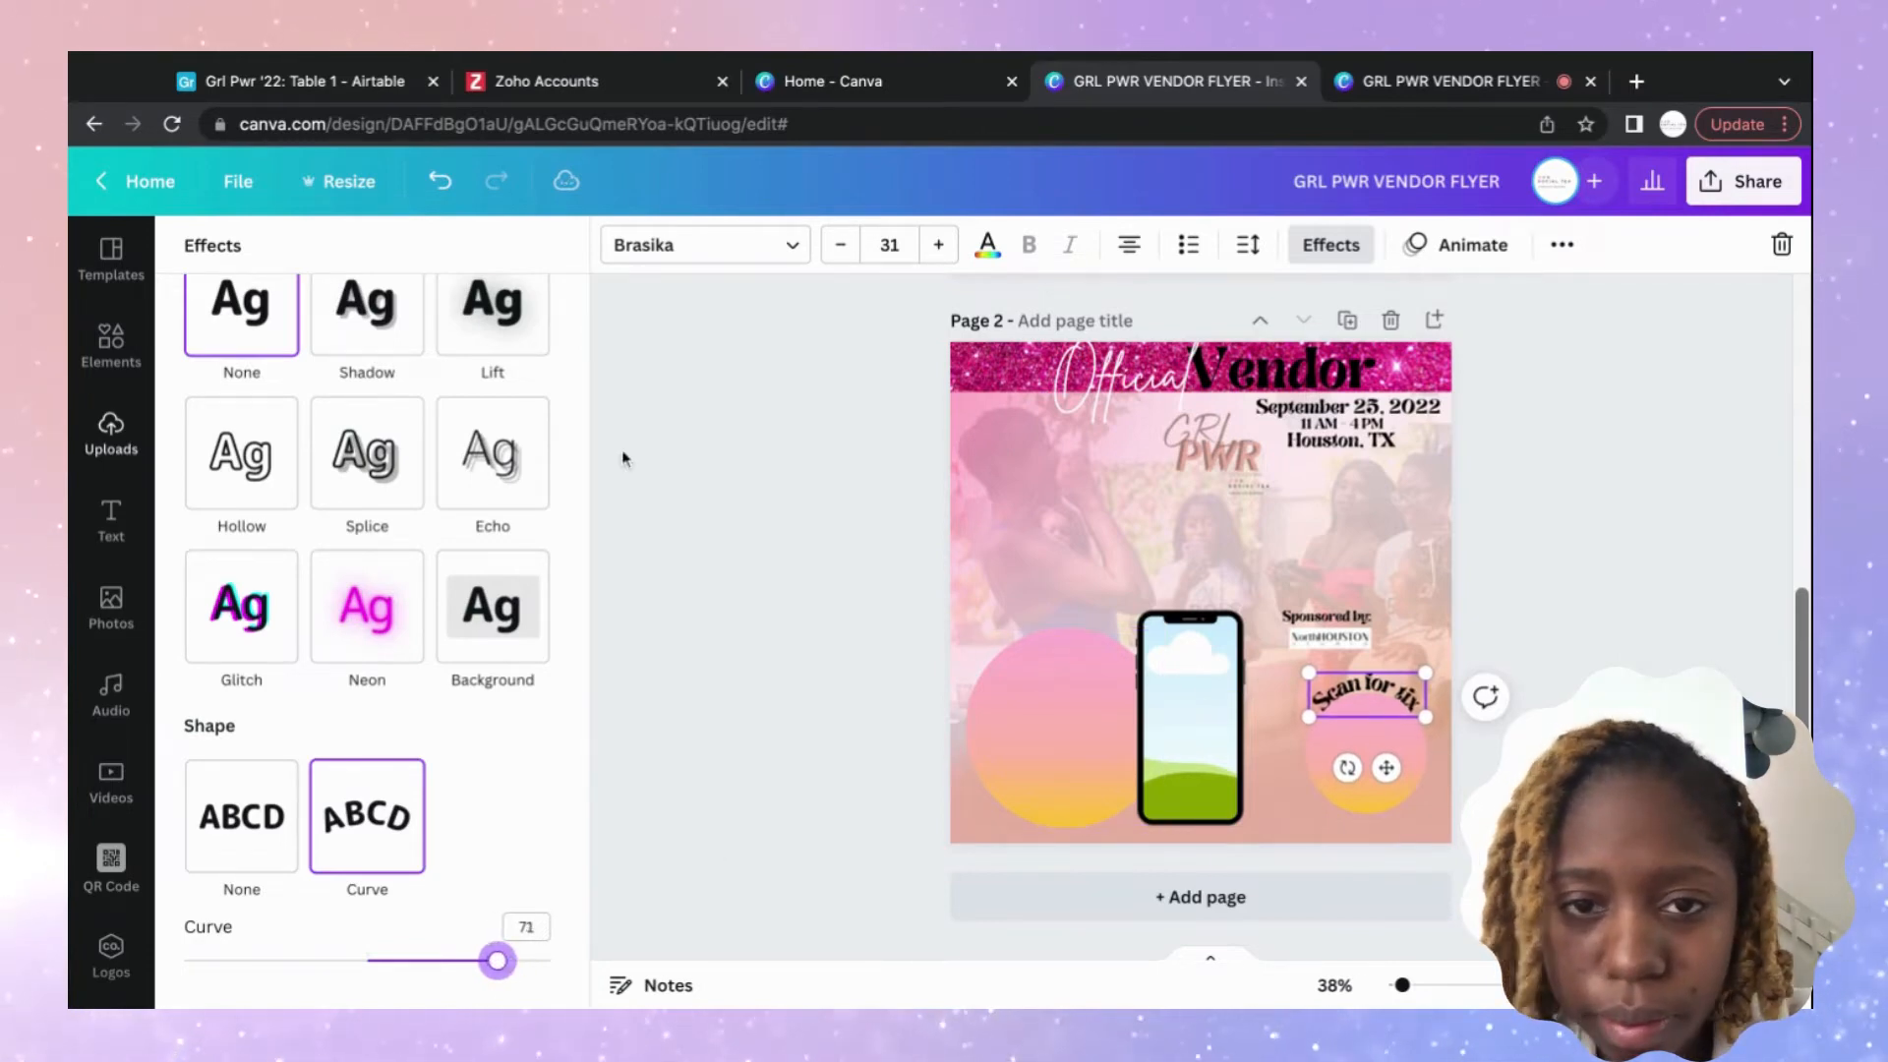
left_click(940, 246)
left_click(940, 246)
left_click(941, 246)
left_click(940, 246)
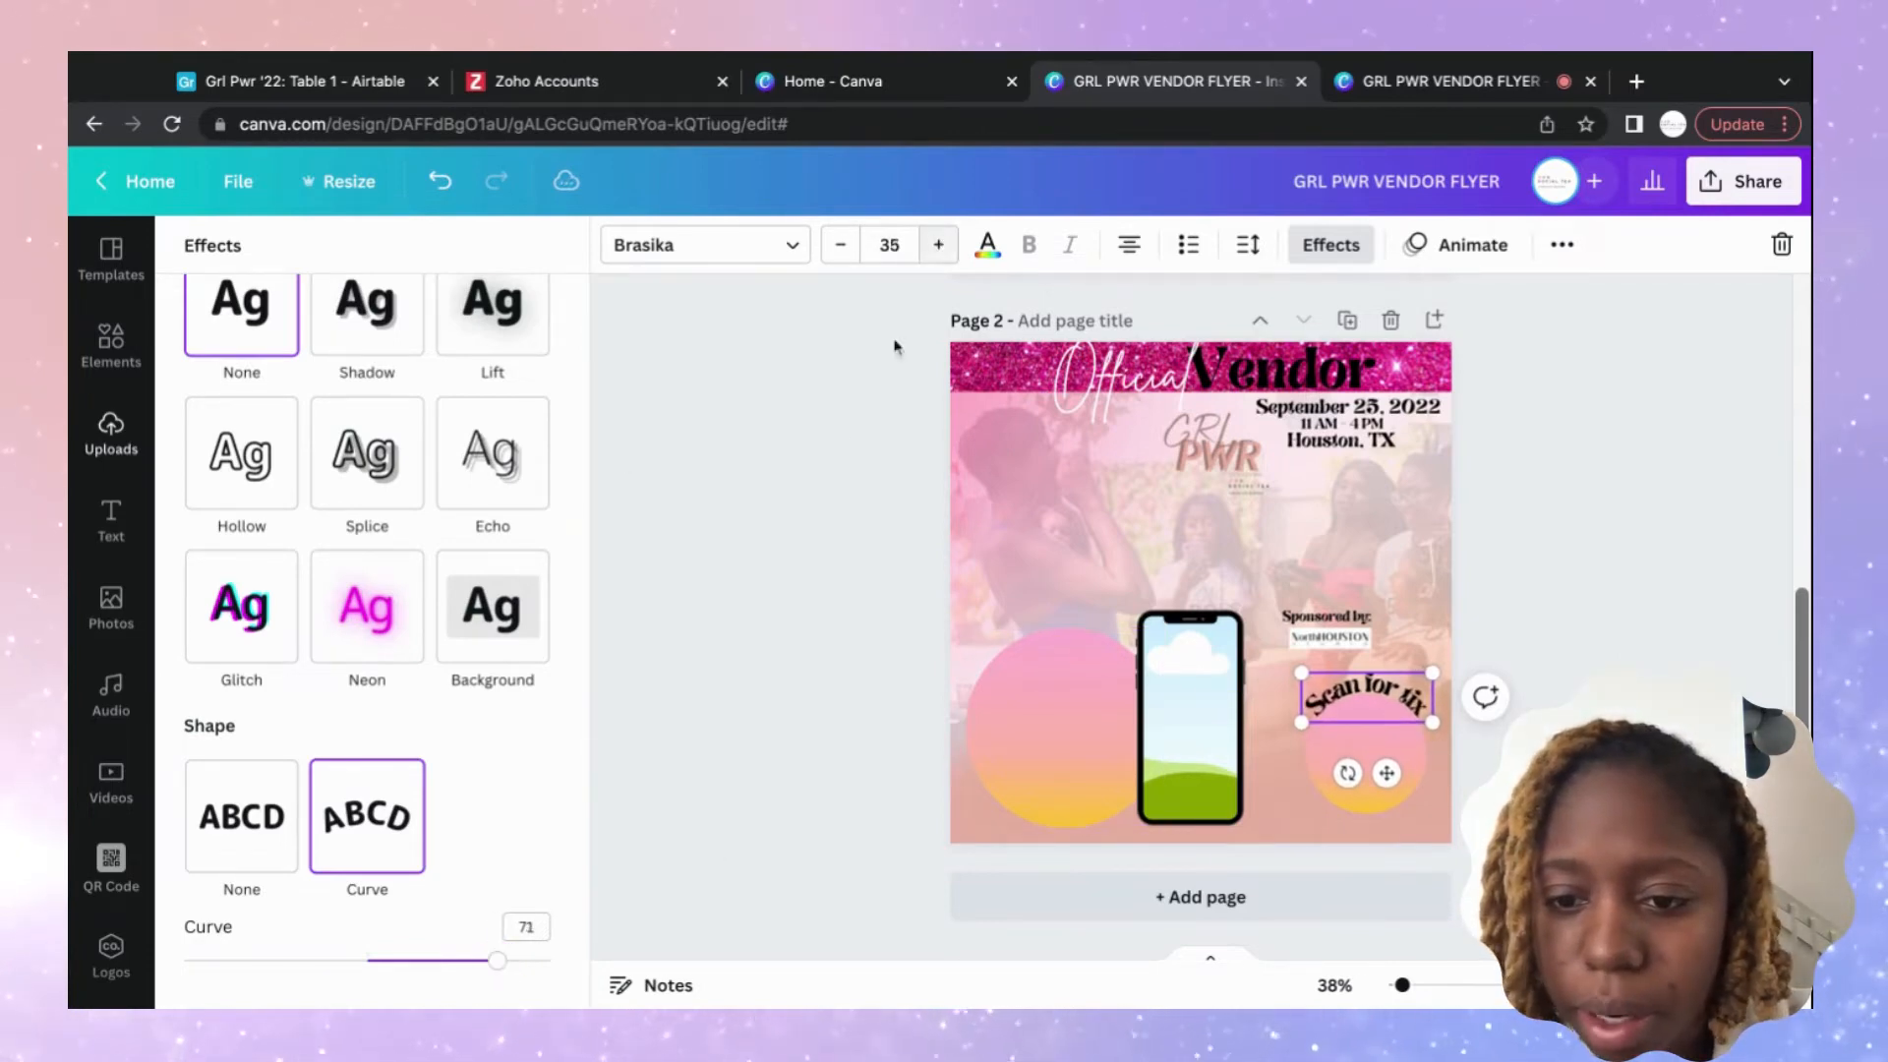
left_click_drag(504, 968, 501, 967)
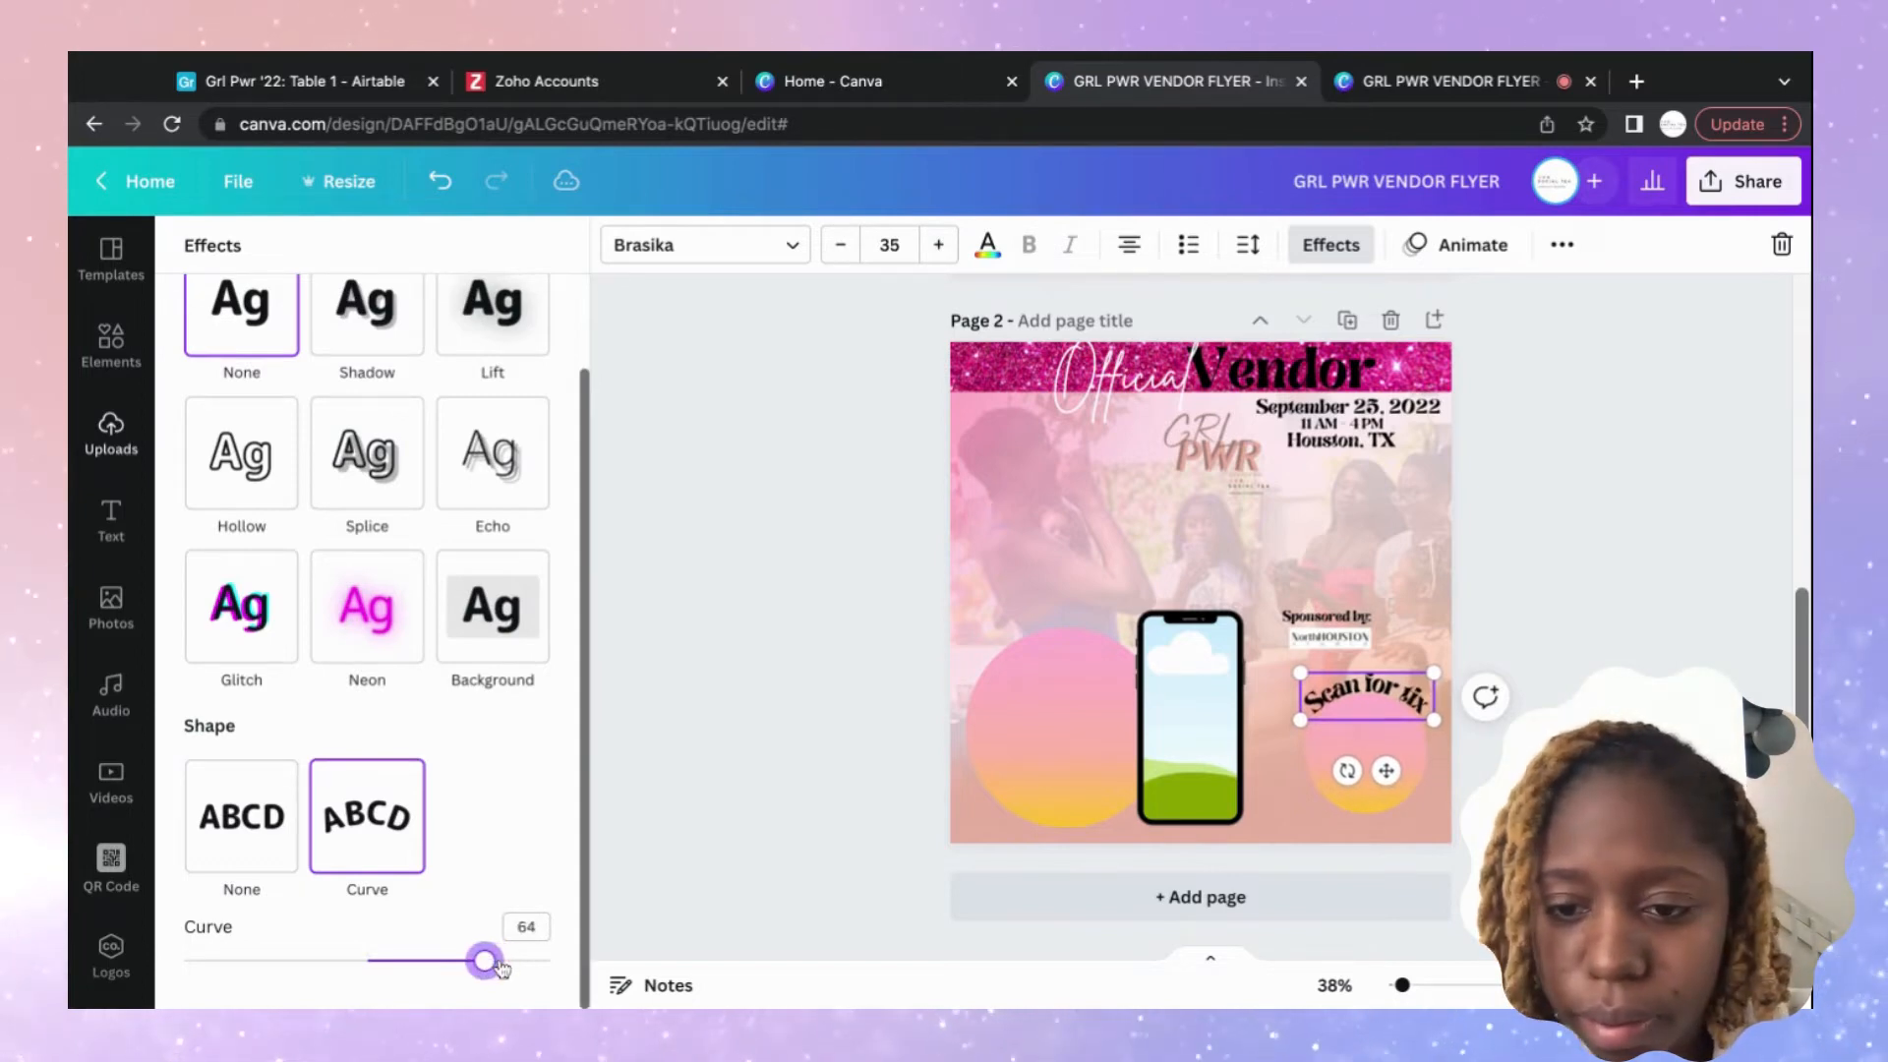
Give the curved "Scan for tix" text the Lift effect and colour it white.
left_click(988, 246)
left_click(471, 373)
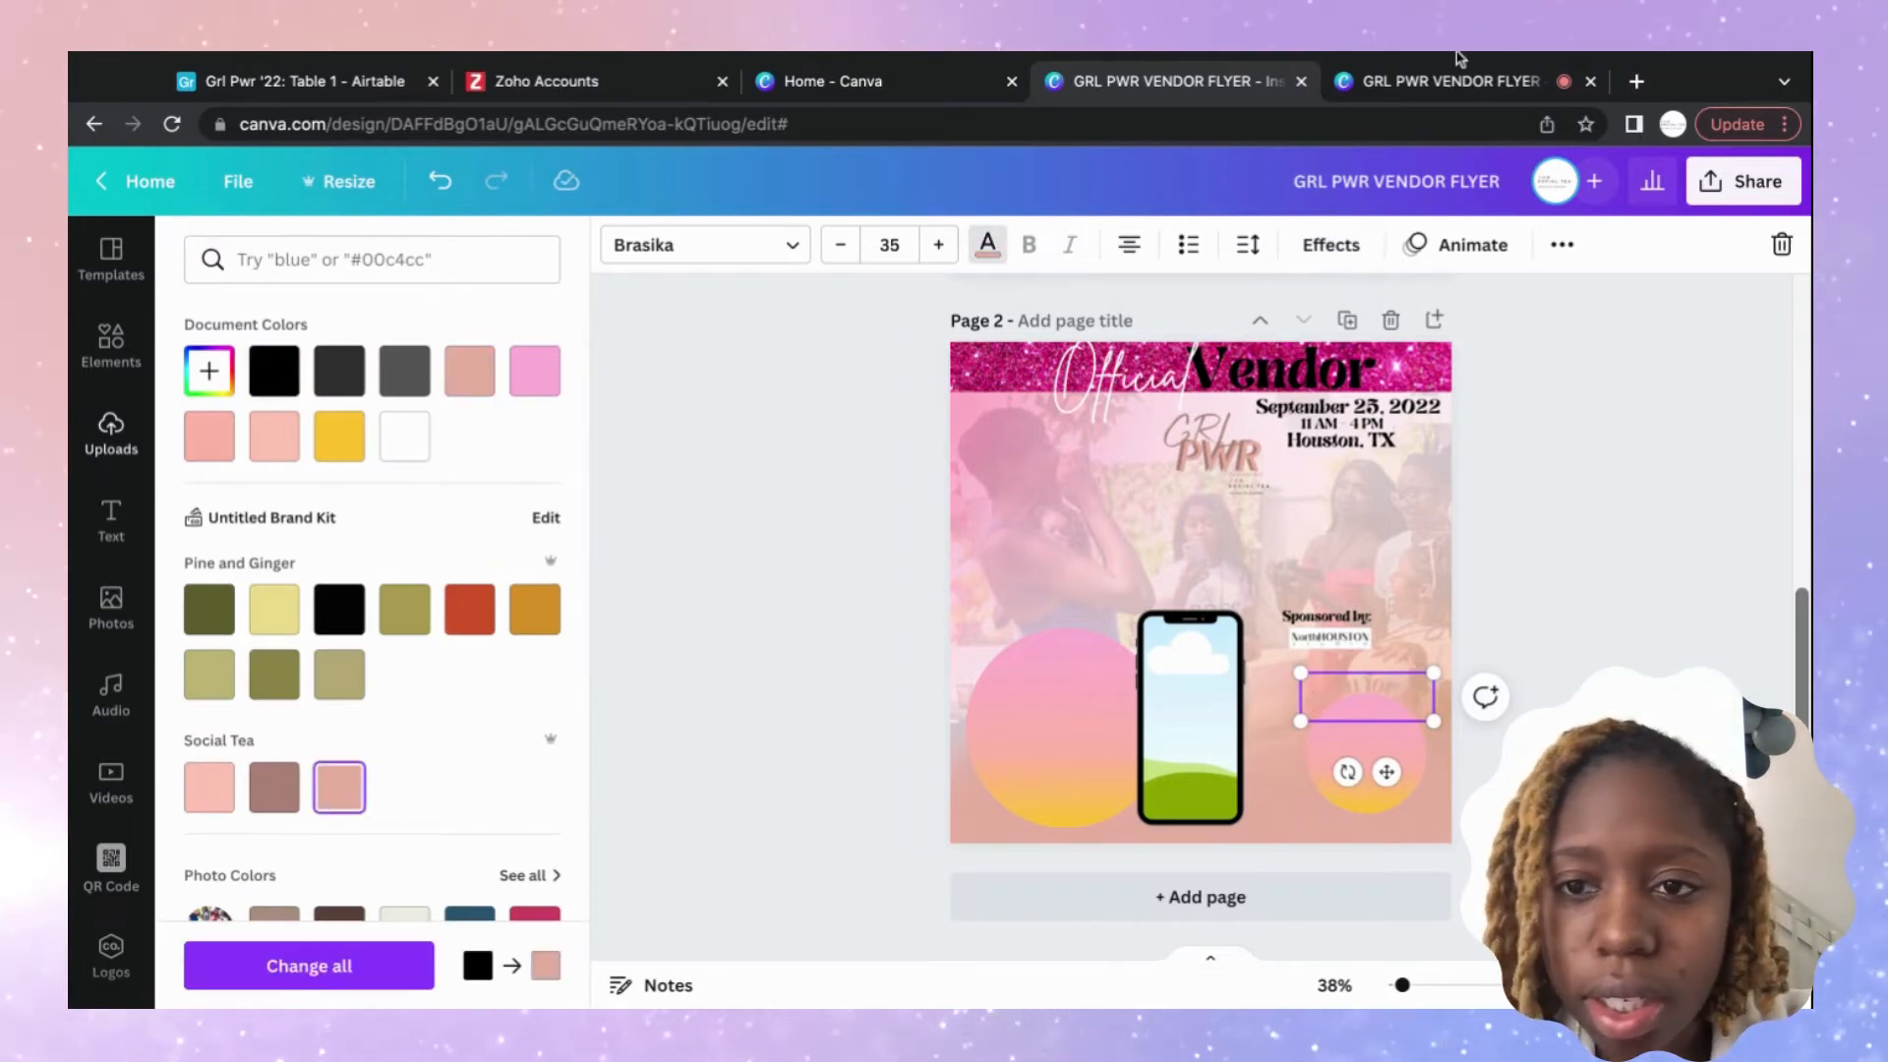
left_click(1339, 238)
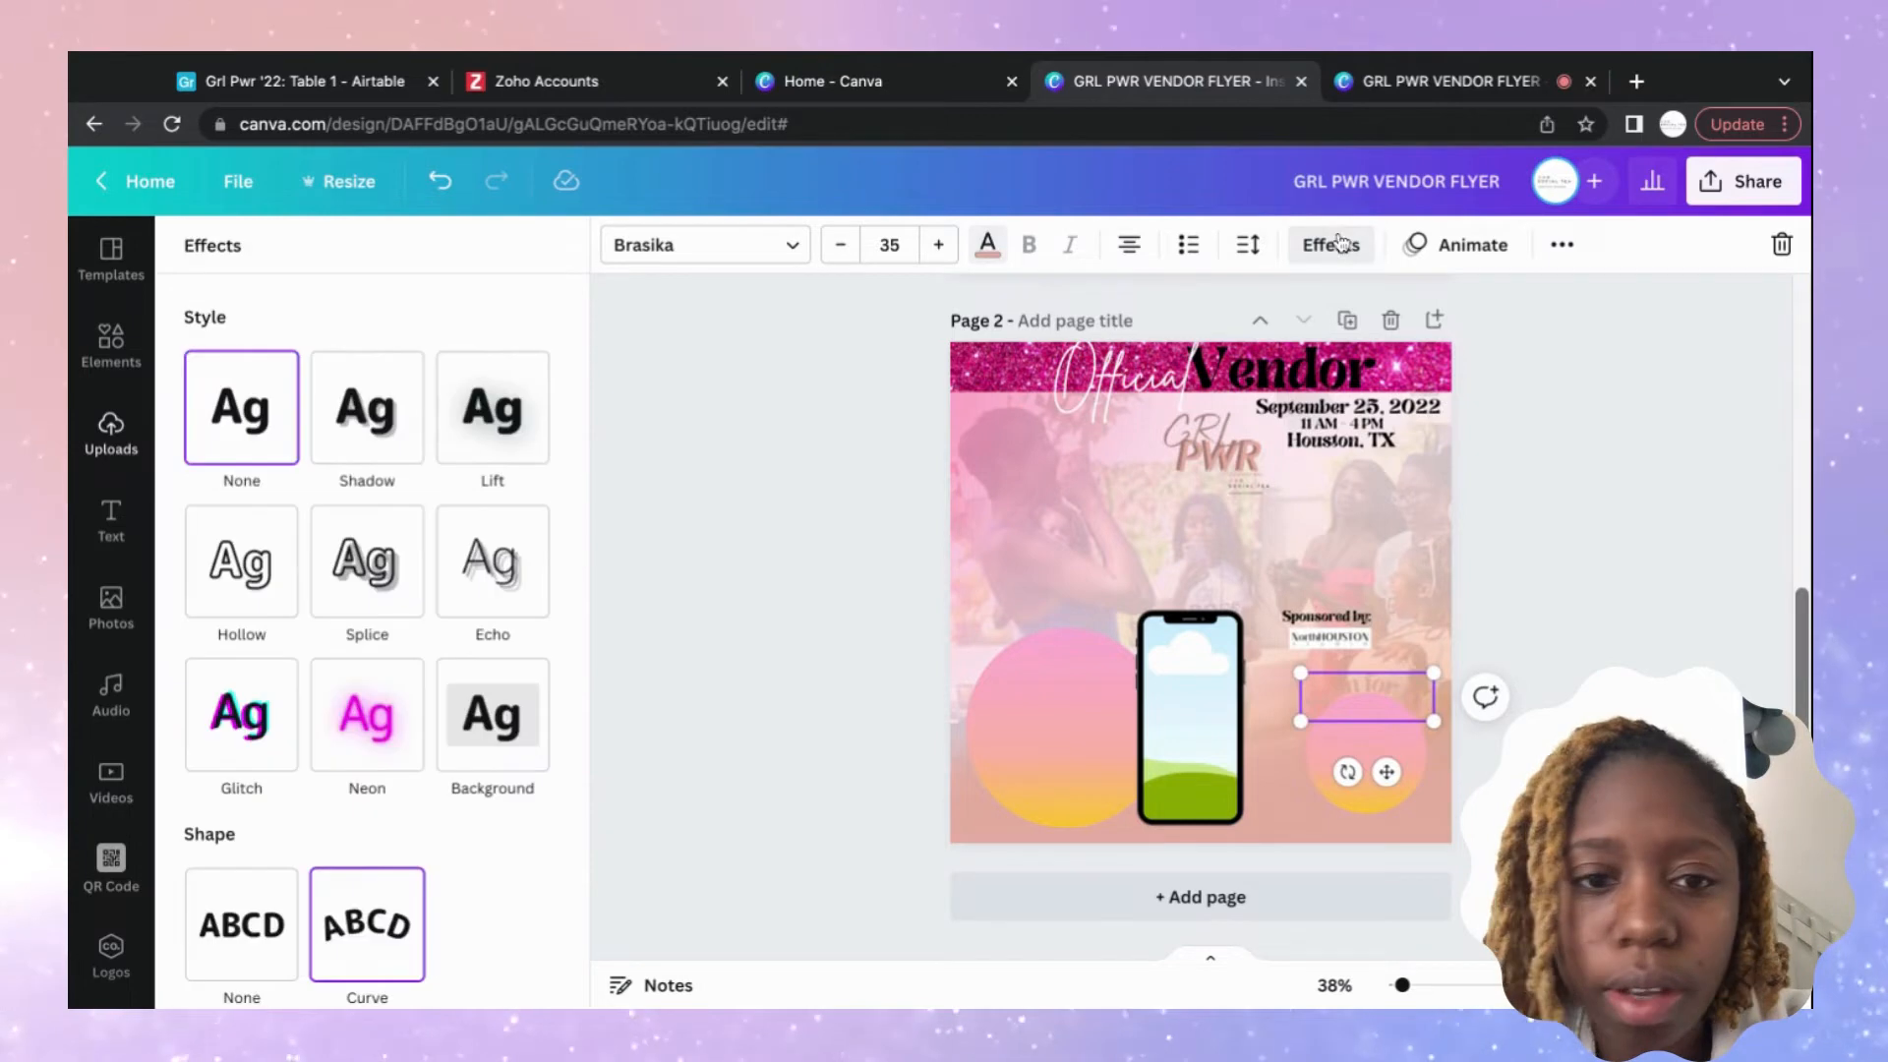
left_click(531, 413)
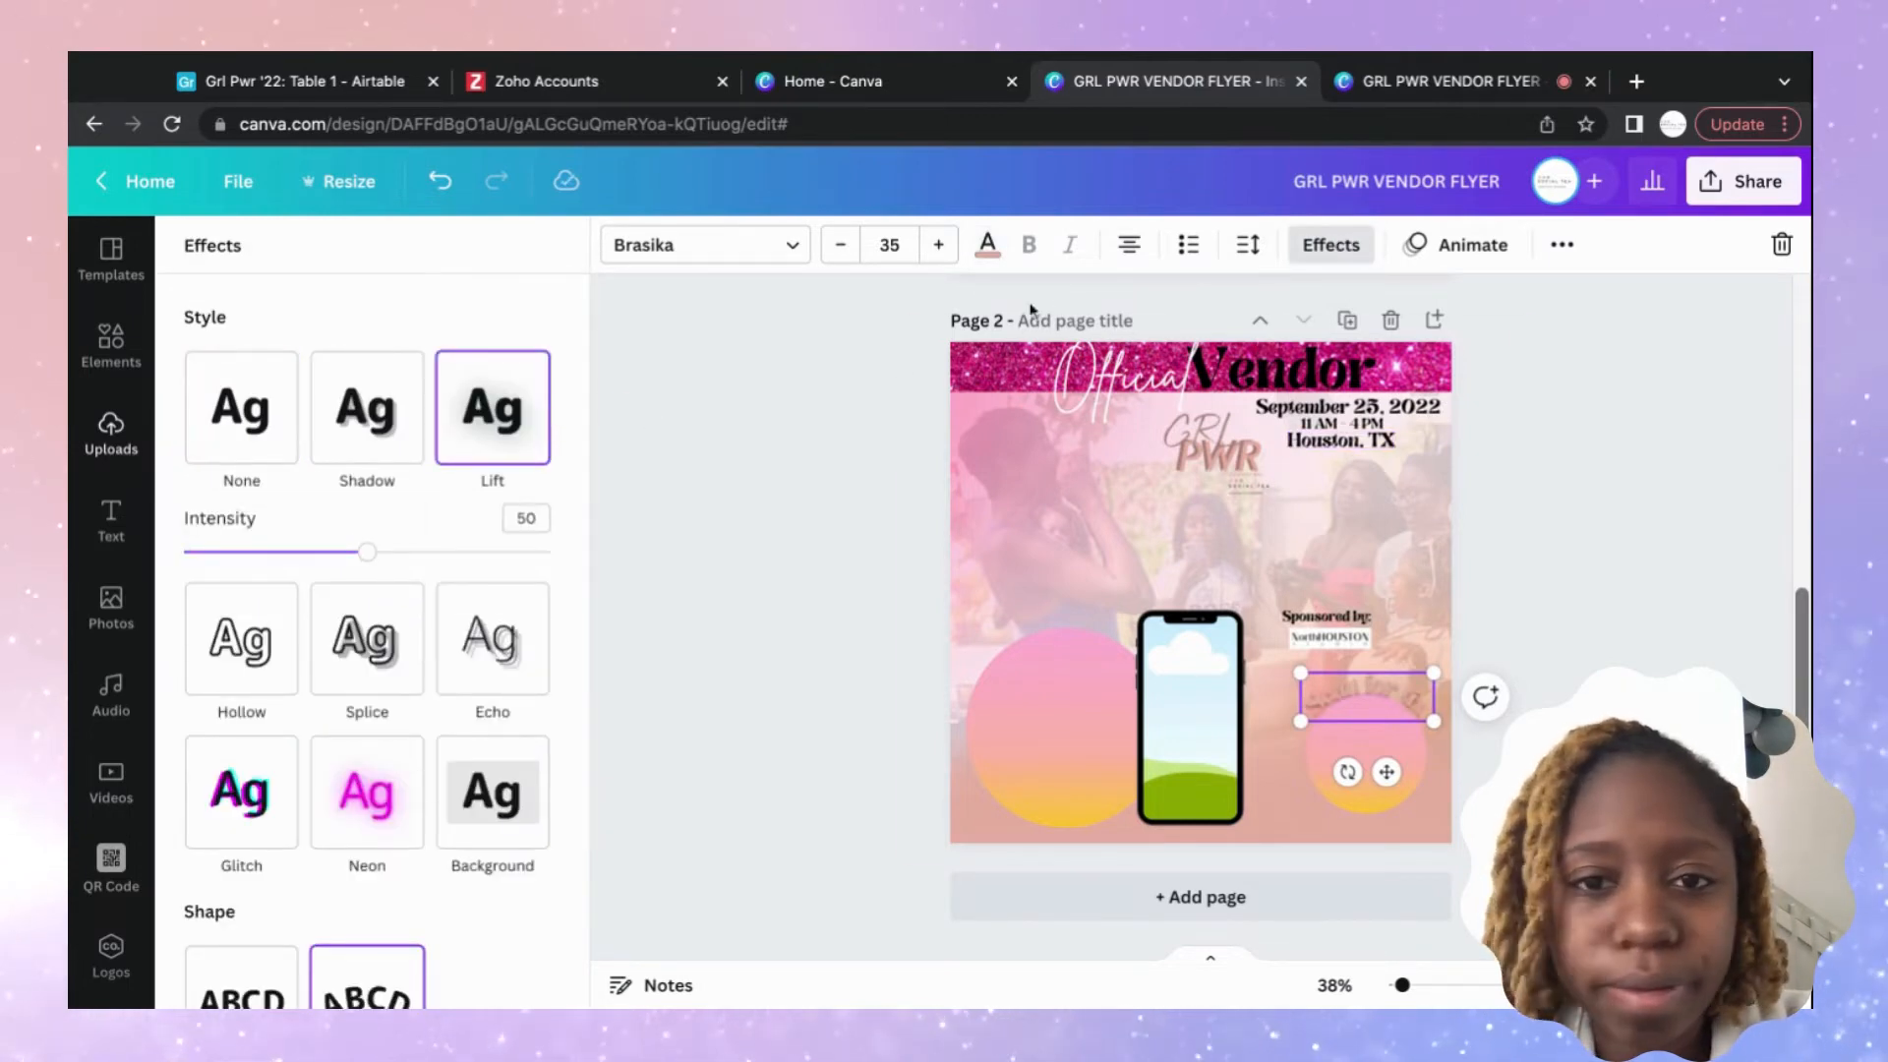
left_click(988, 246)
left_click(407, 452)
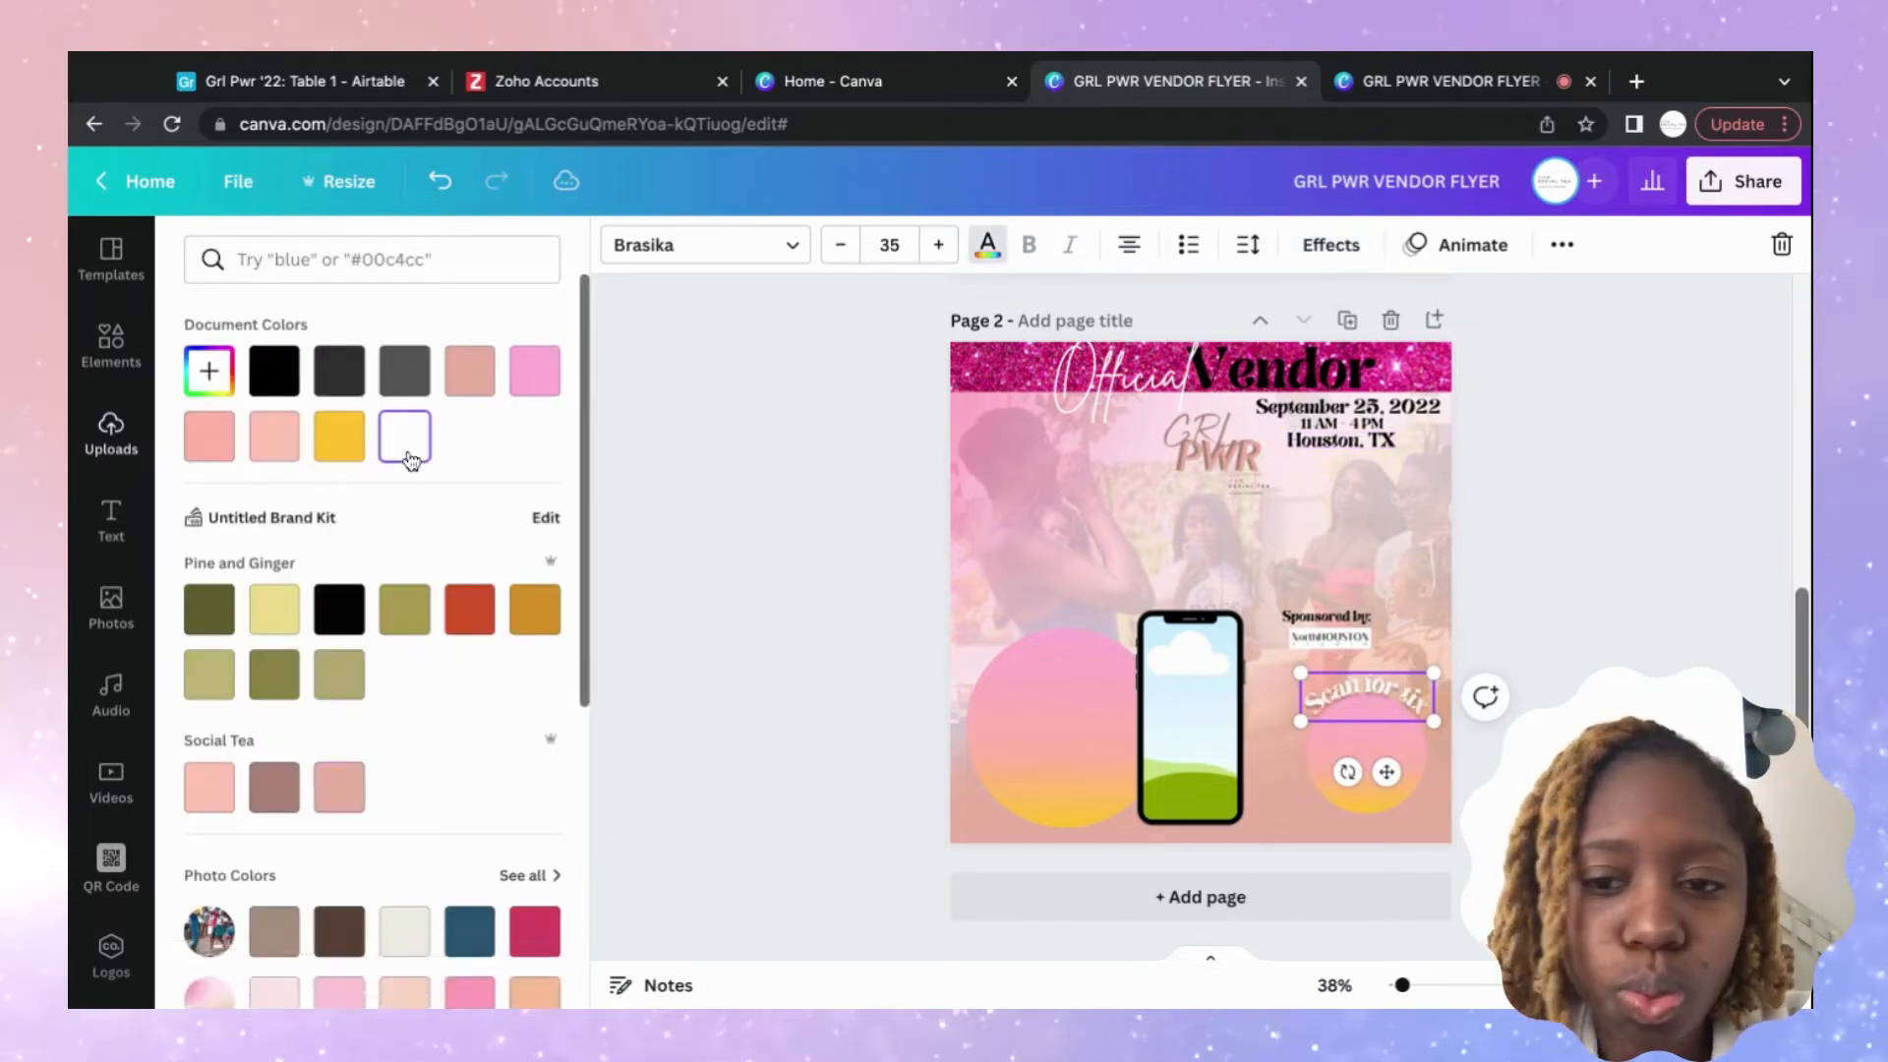
left_click(1631, 549)
left_click(1631, 543)
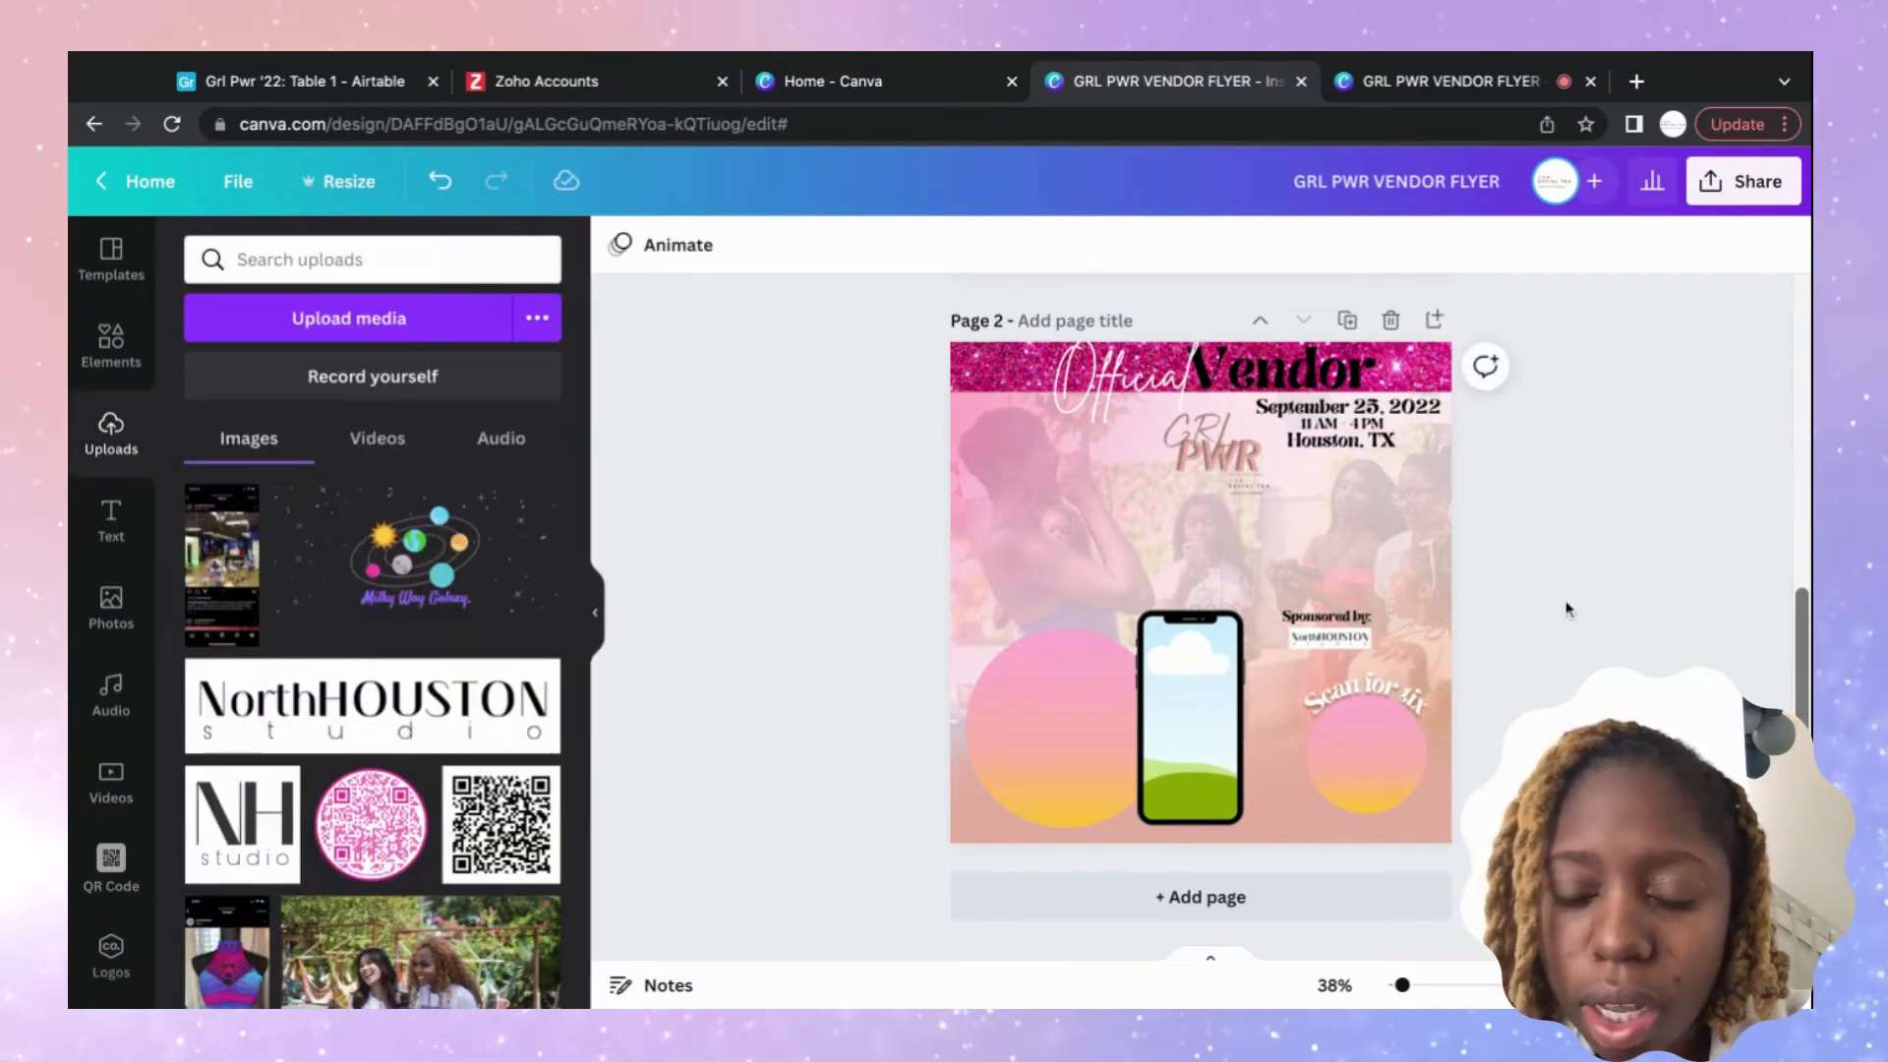
Move the "Sponsored by:" text and its logo together slightly up and to the left, away from the curved text.
scroll(1567, 609, "up", 6)
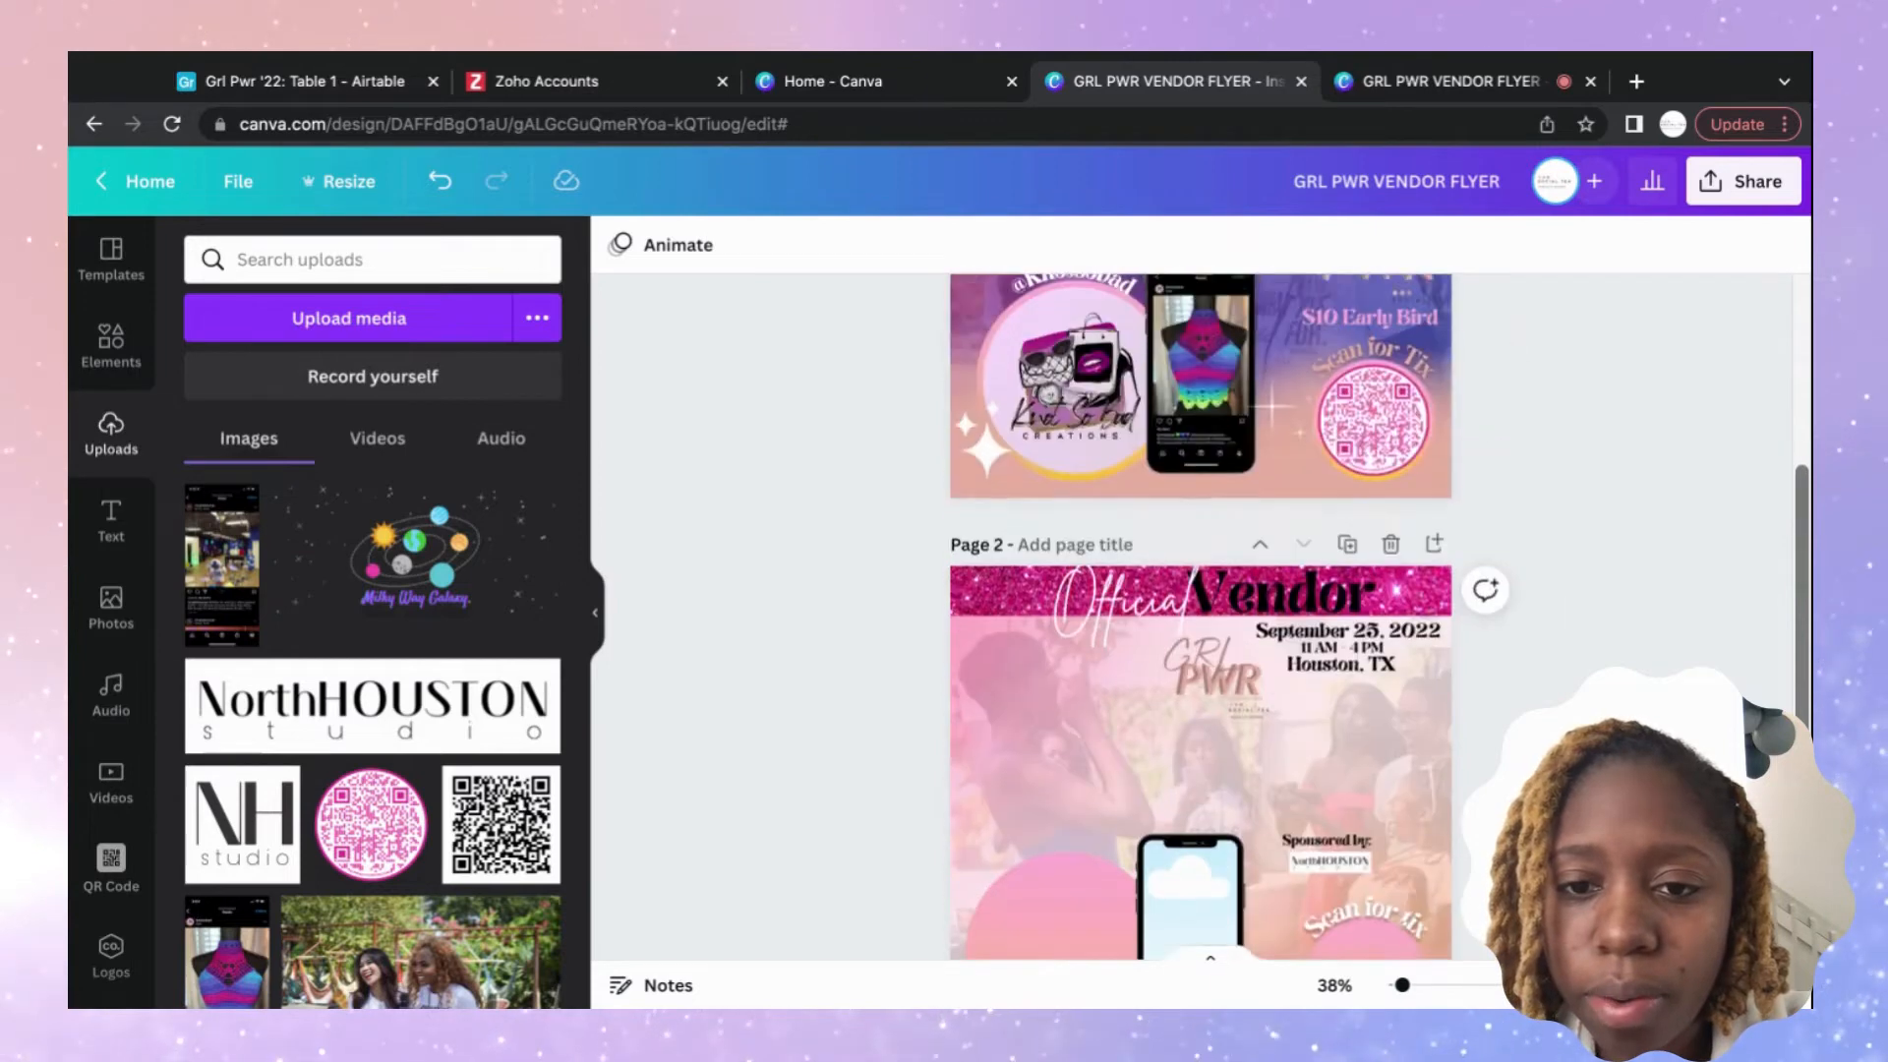
scroll(1201, 617, "down", 2)
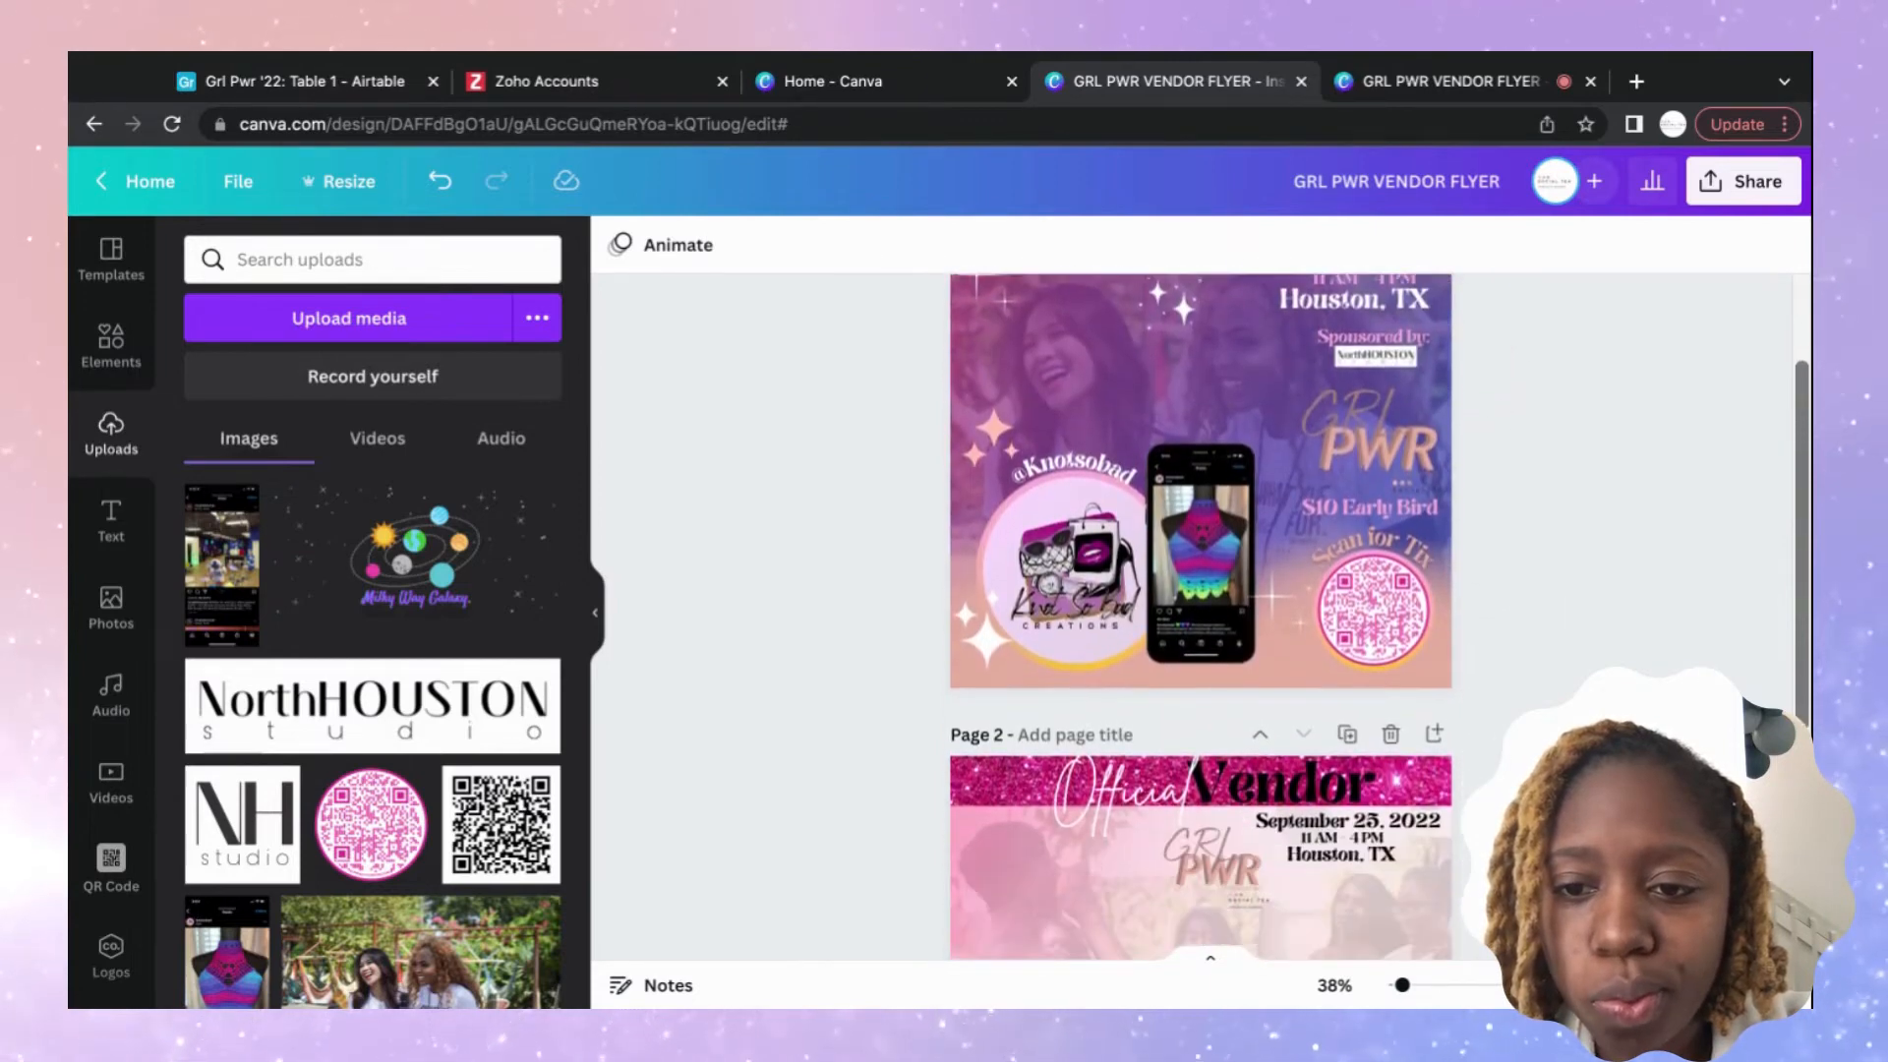
scroll(1201, 617, "down", 6)
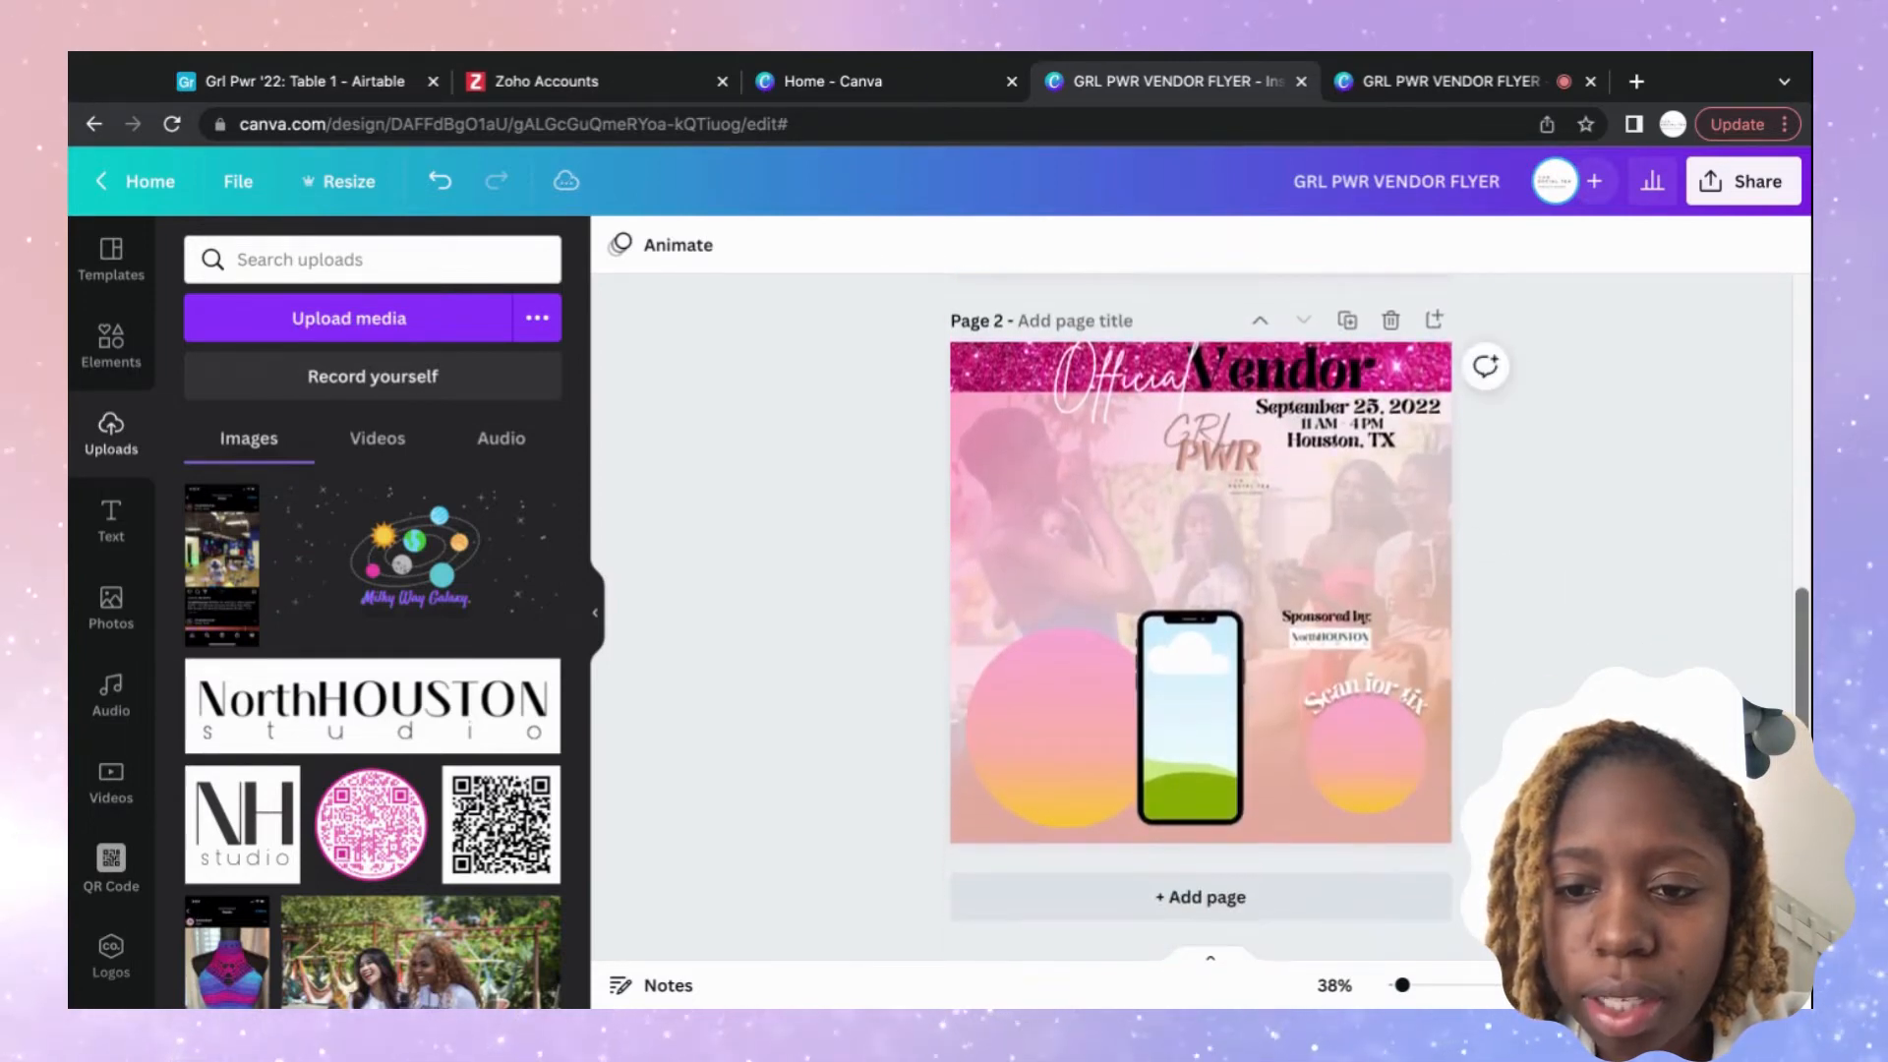
left_click(1360, 695)
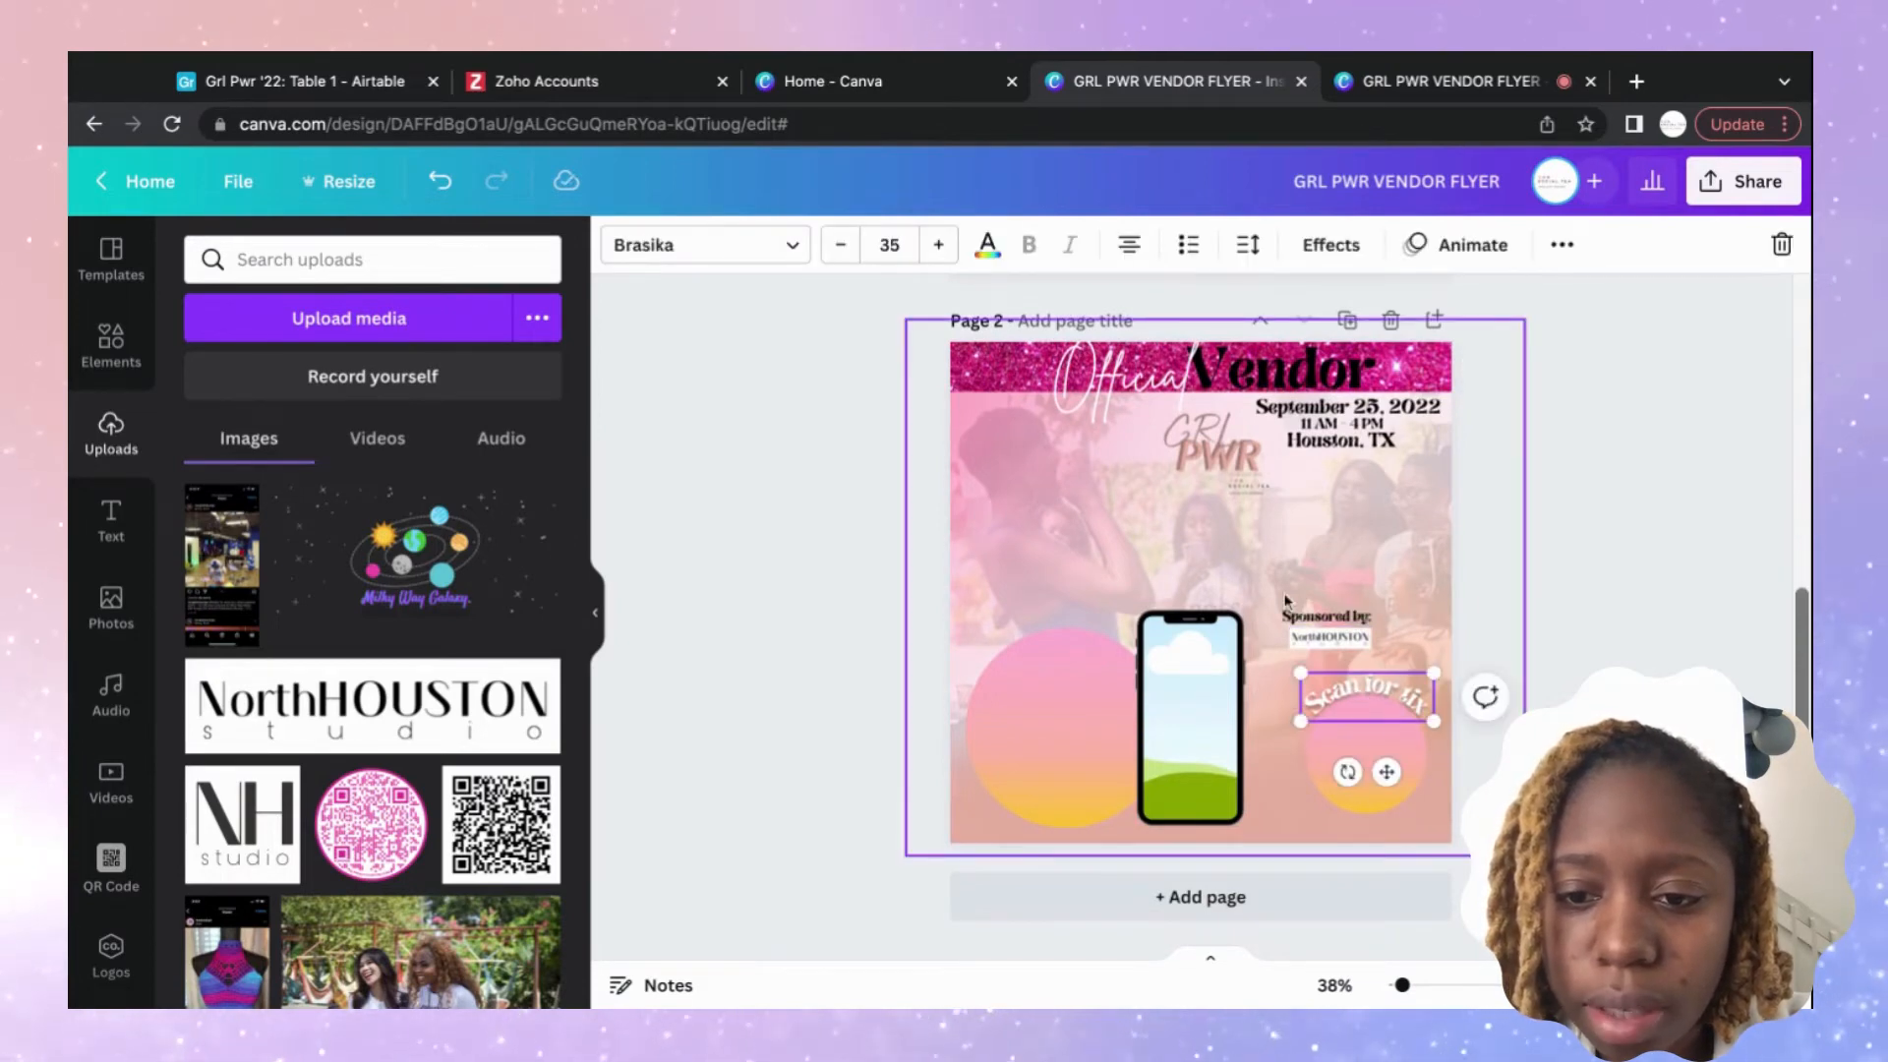
left_click(1328, 618)
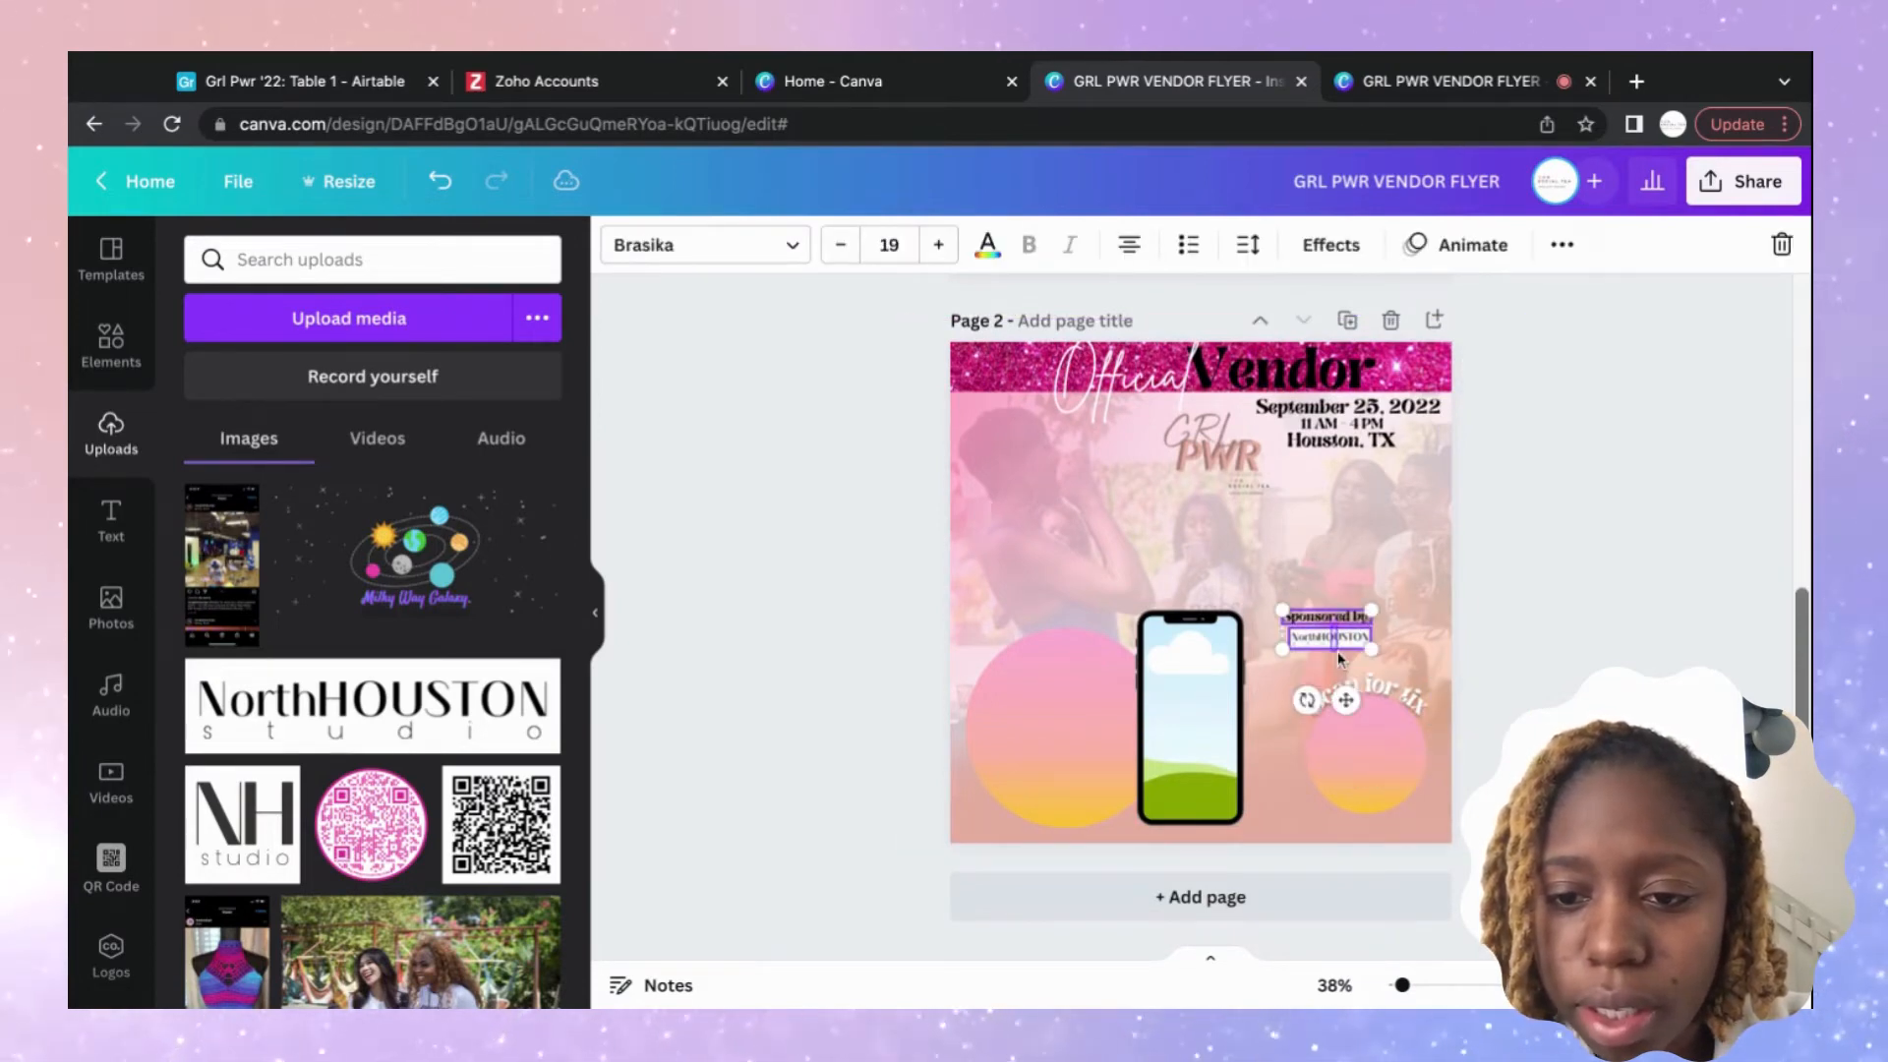
left_click(1287, 552)
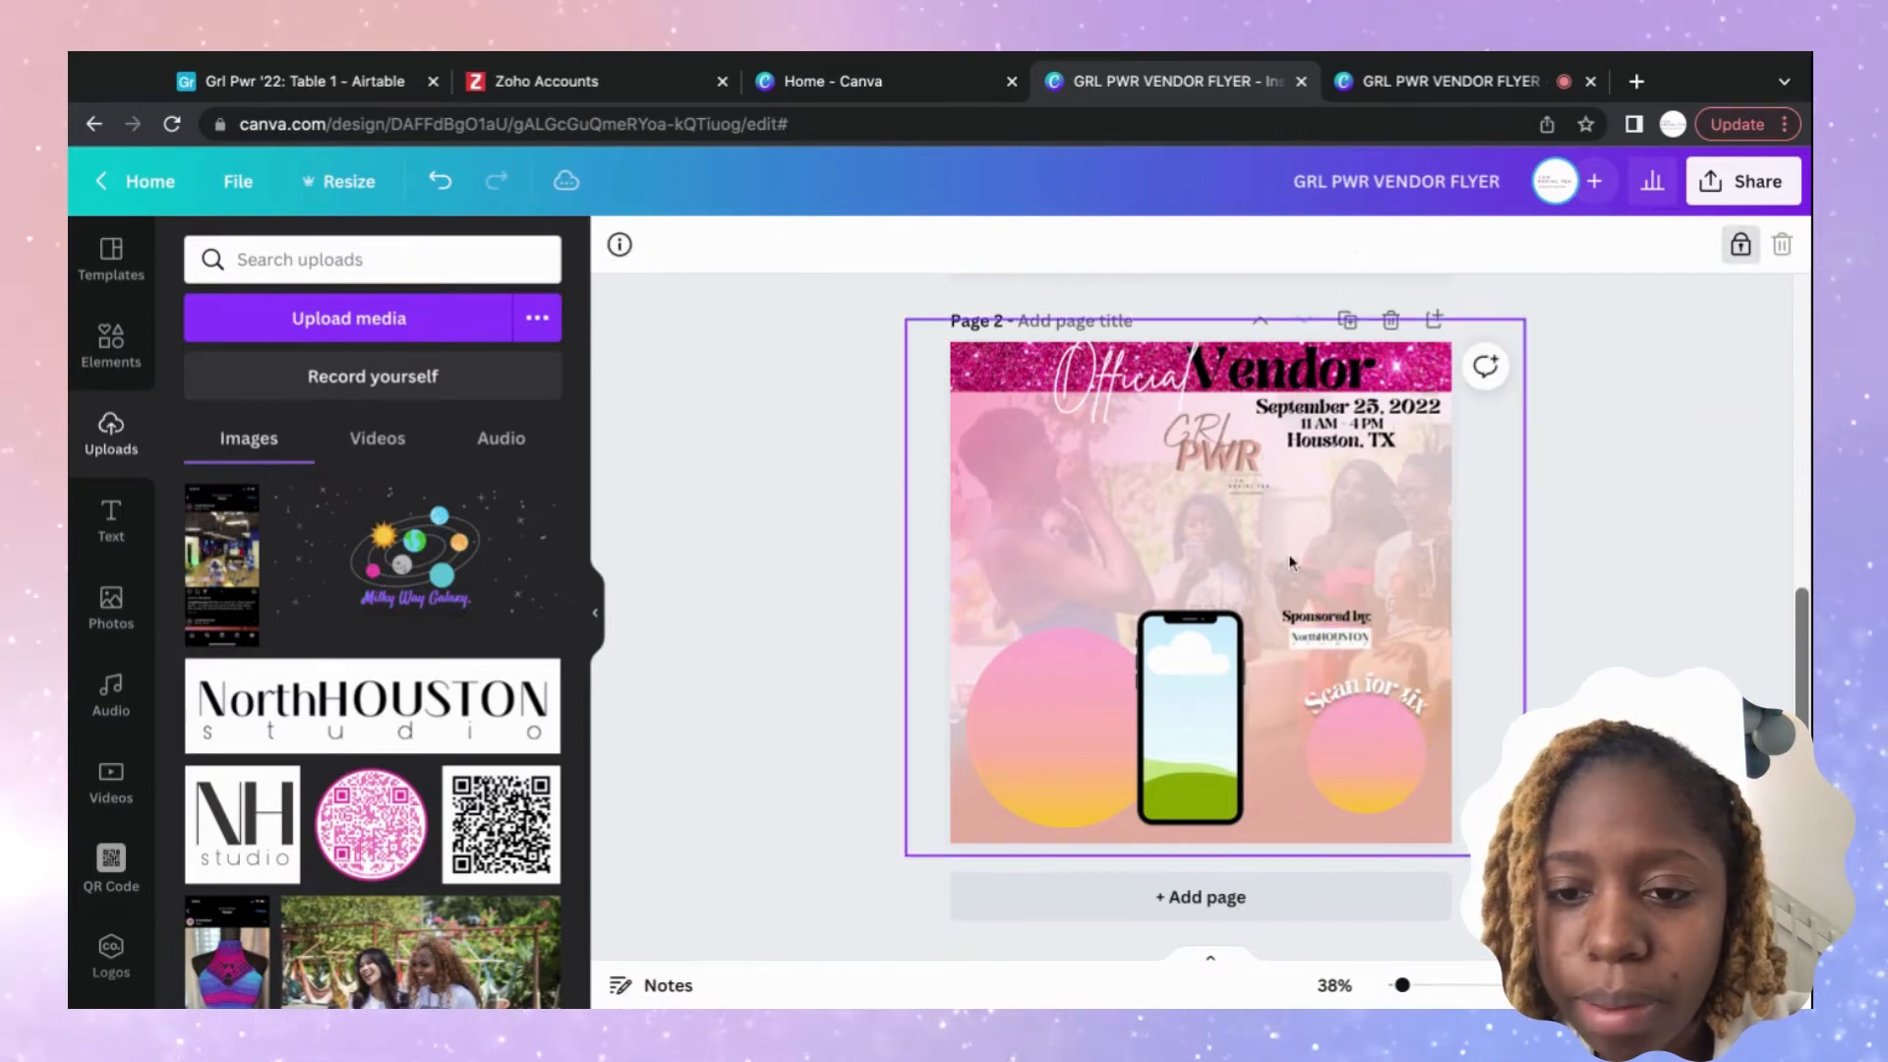
left_click_drag(1271, 584, 1348, 707)
left_click(1590, 548)
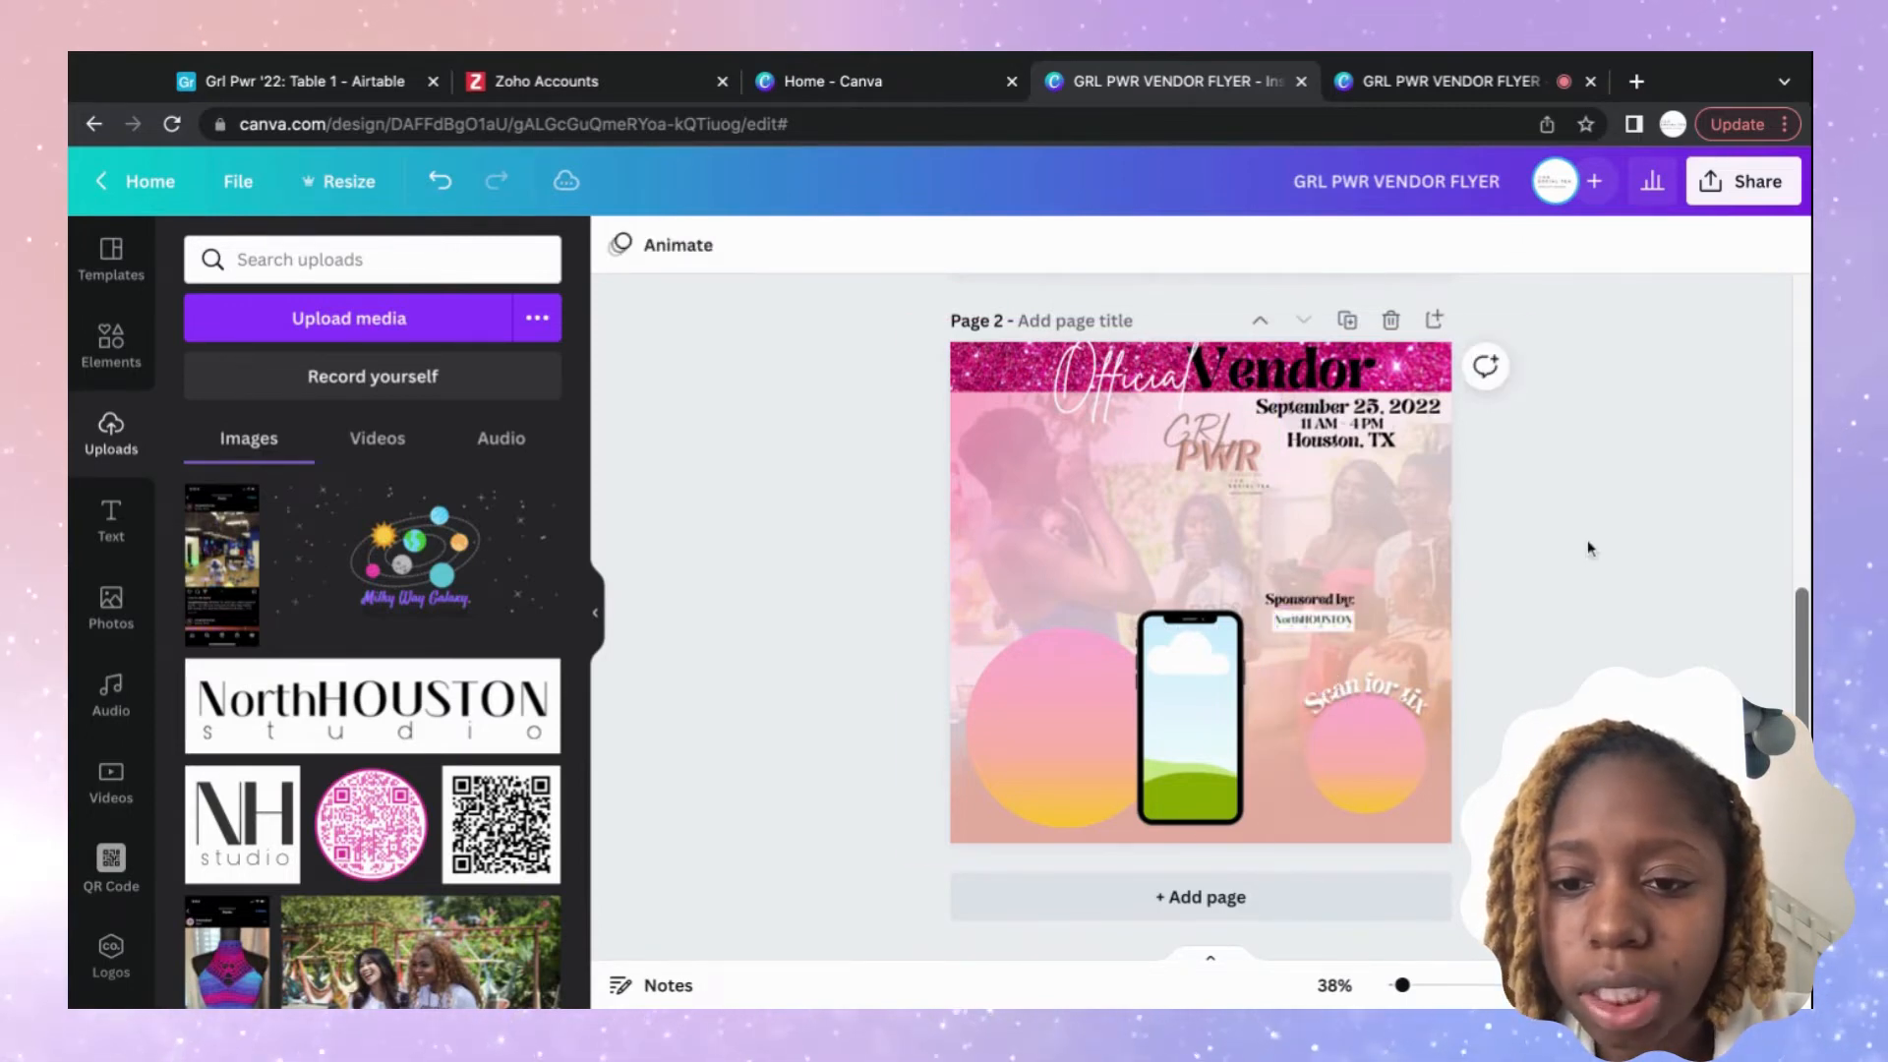
Duplicate "Scan for tix", set the copy's curve to -67 and align it along the small circle's lower edge.
left_click(1395, 675)
left_click(1561, 246)
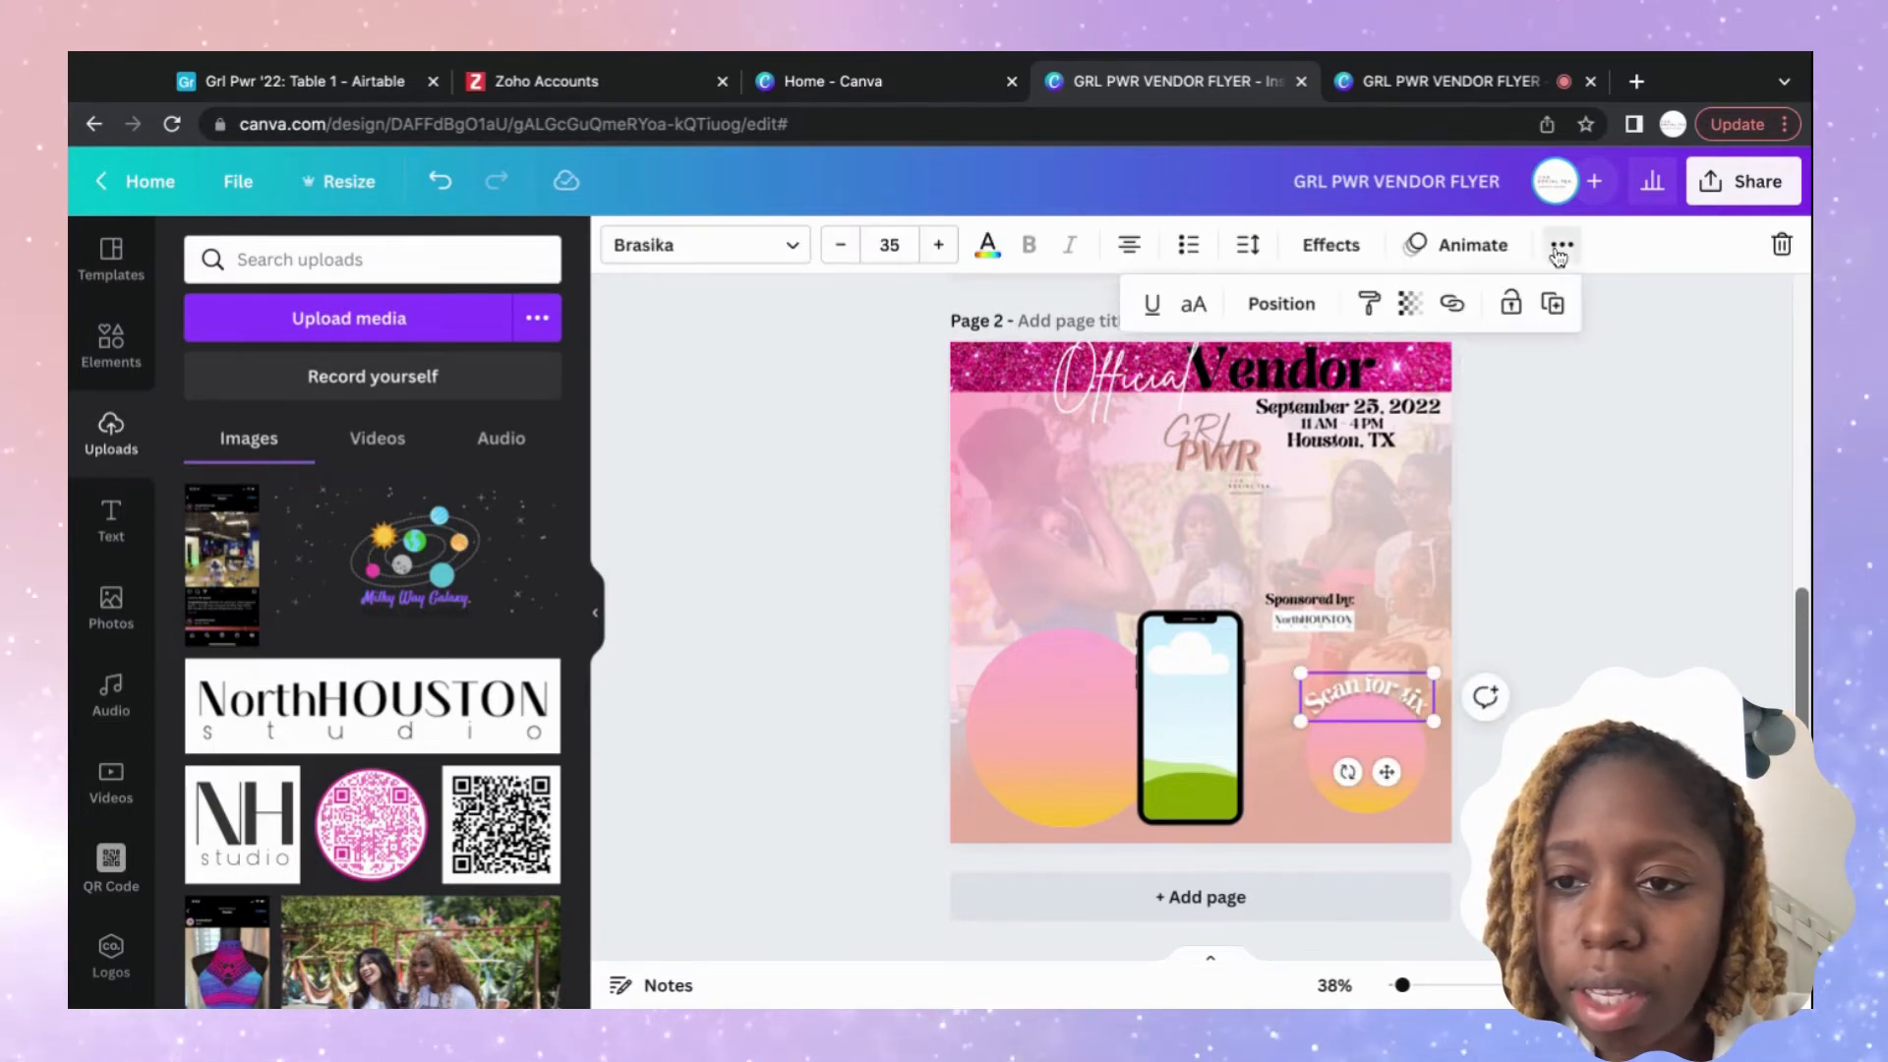
left_click(1554, 304)
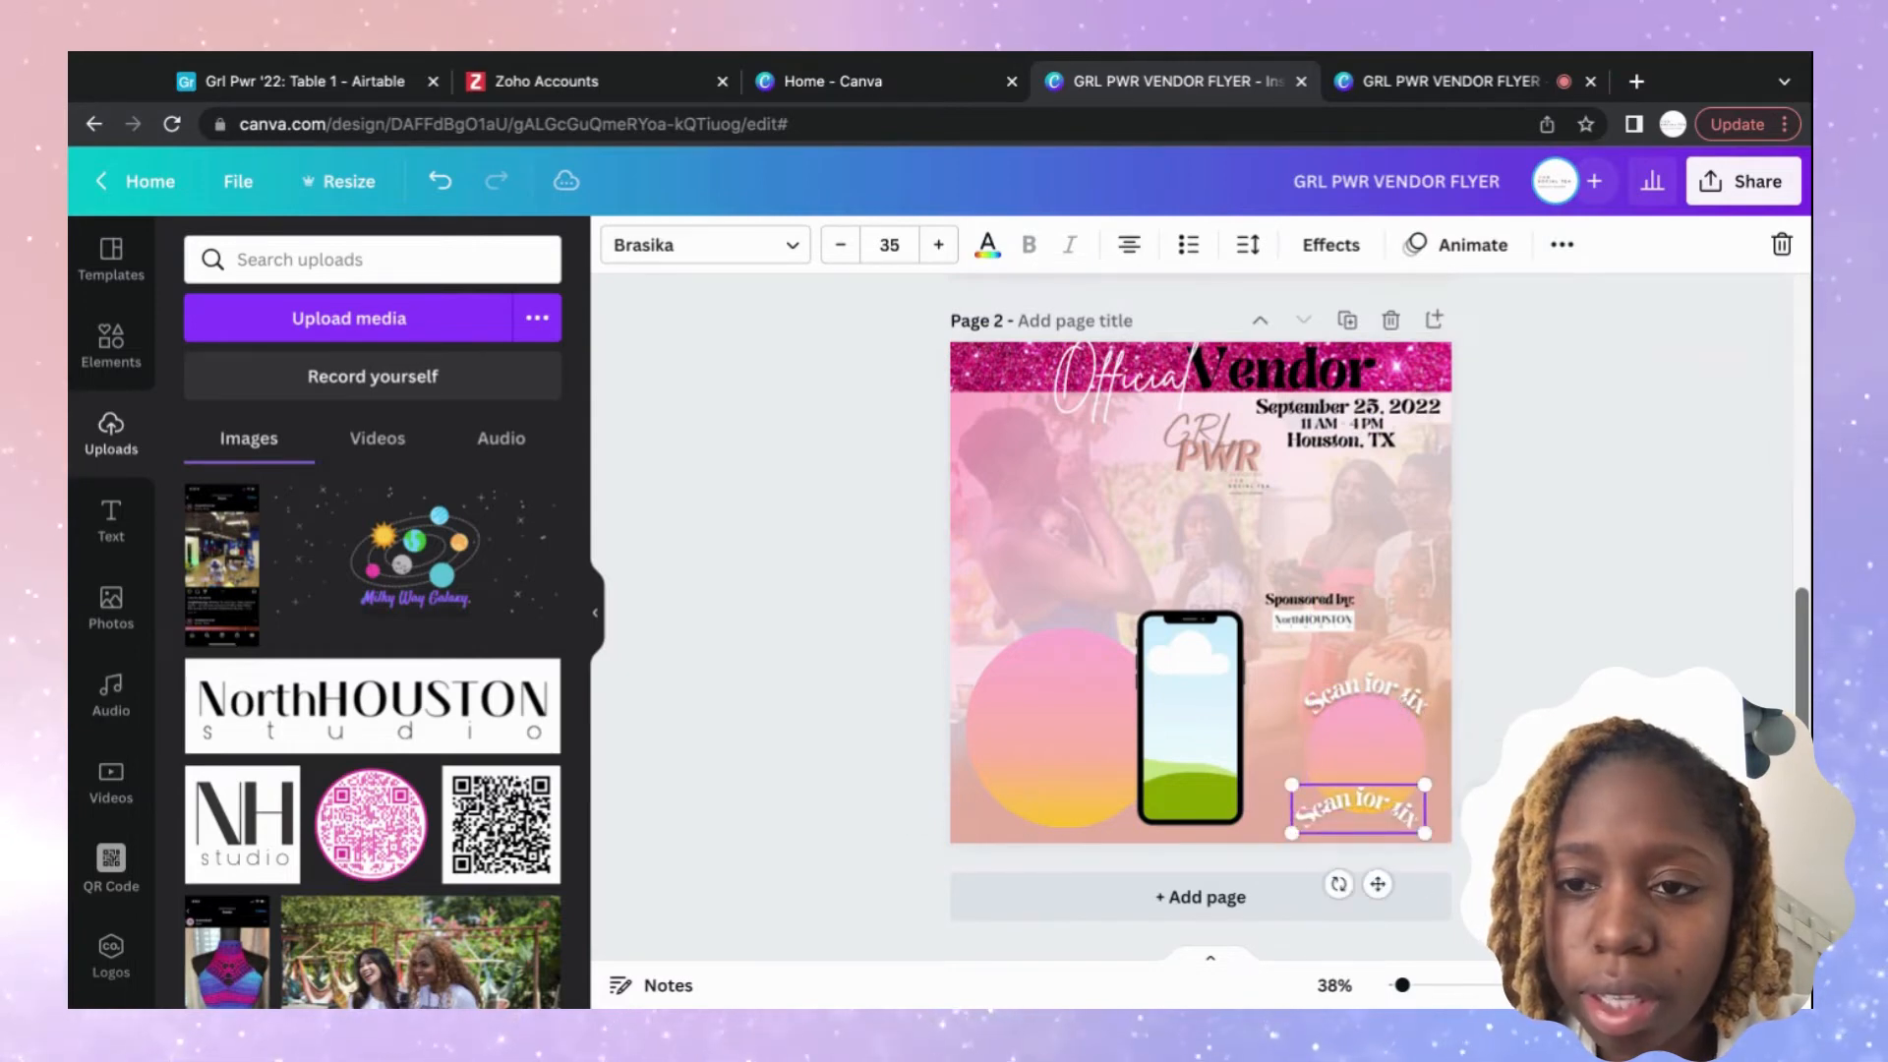
left_click(1331, 245)
scroll(410, 885, "down", 3)
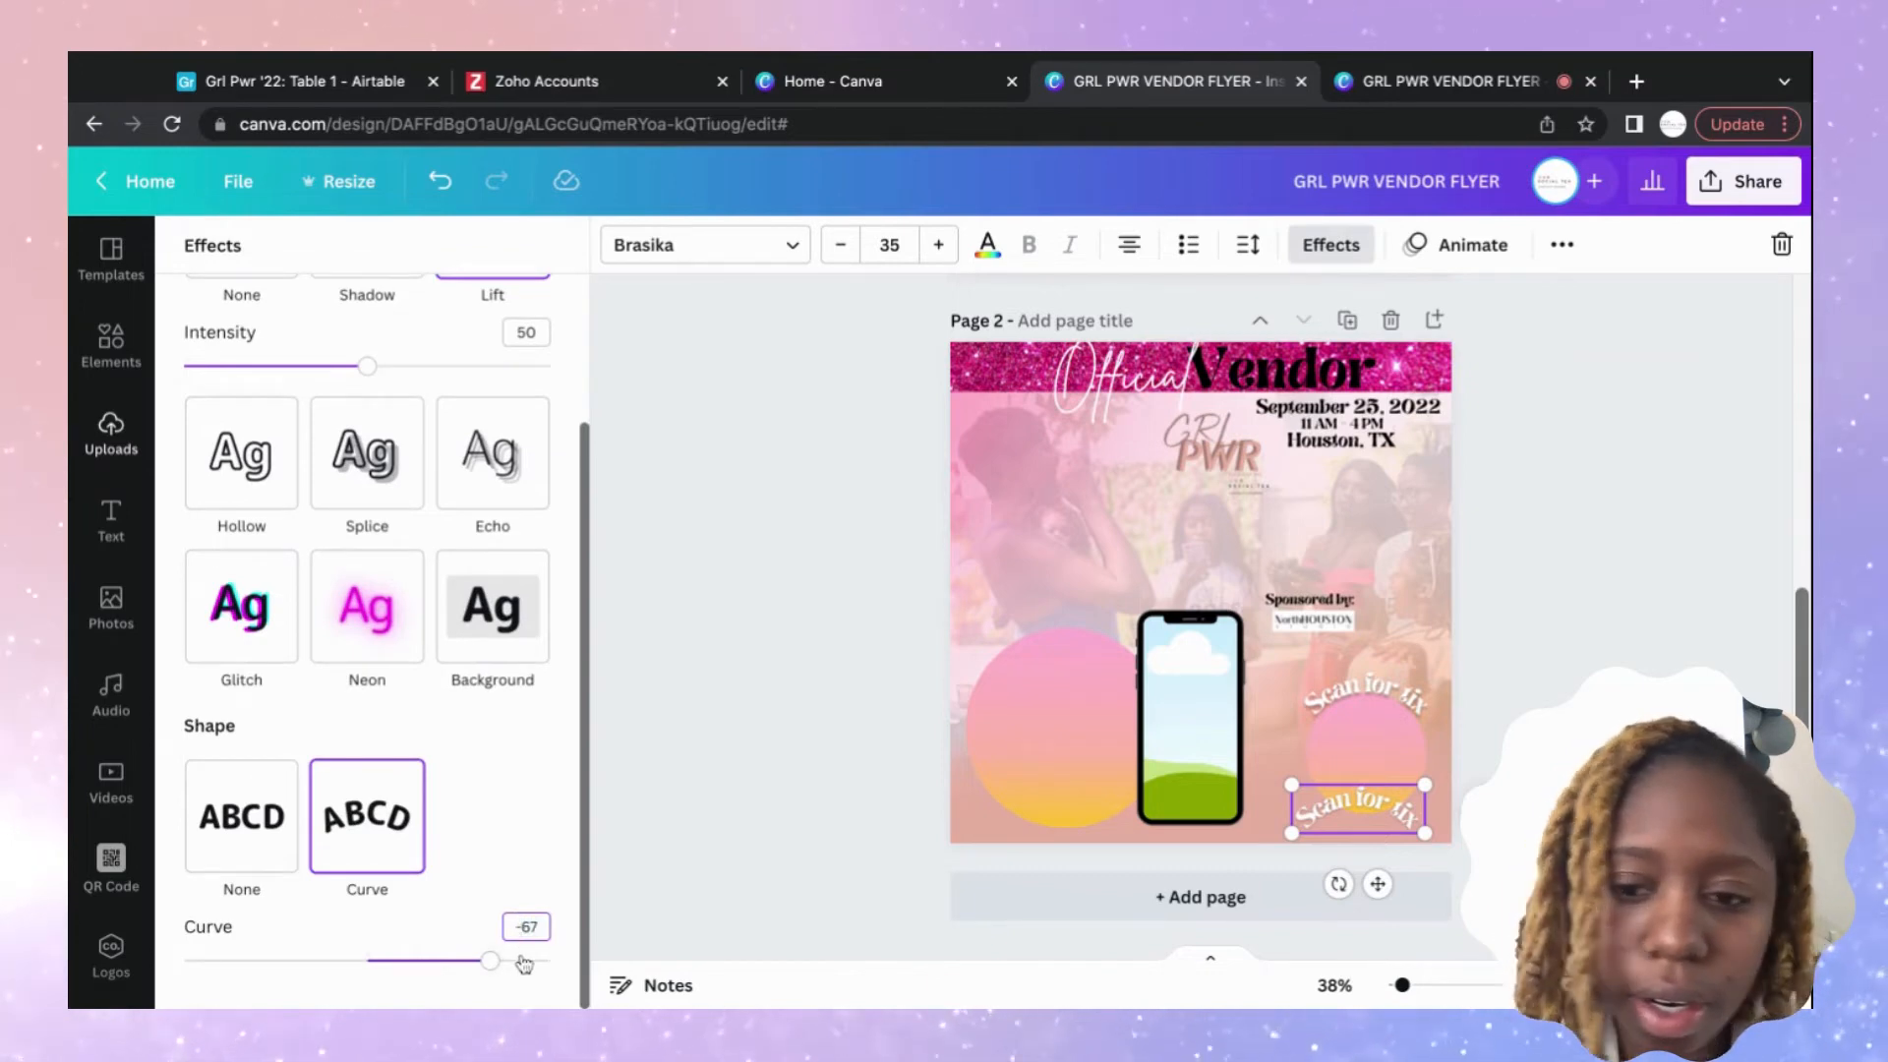
key("Return")
left_click(1377, 824)
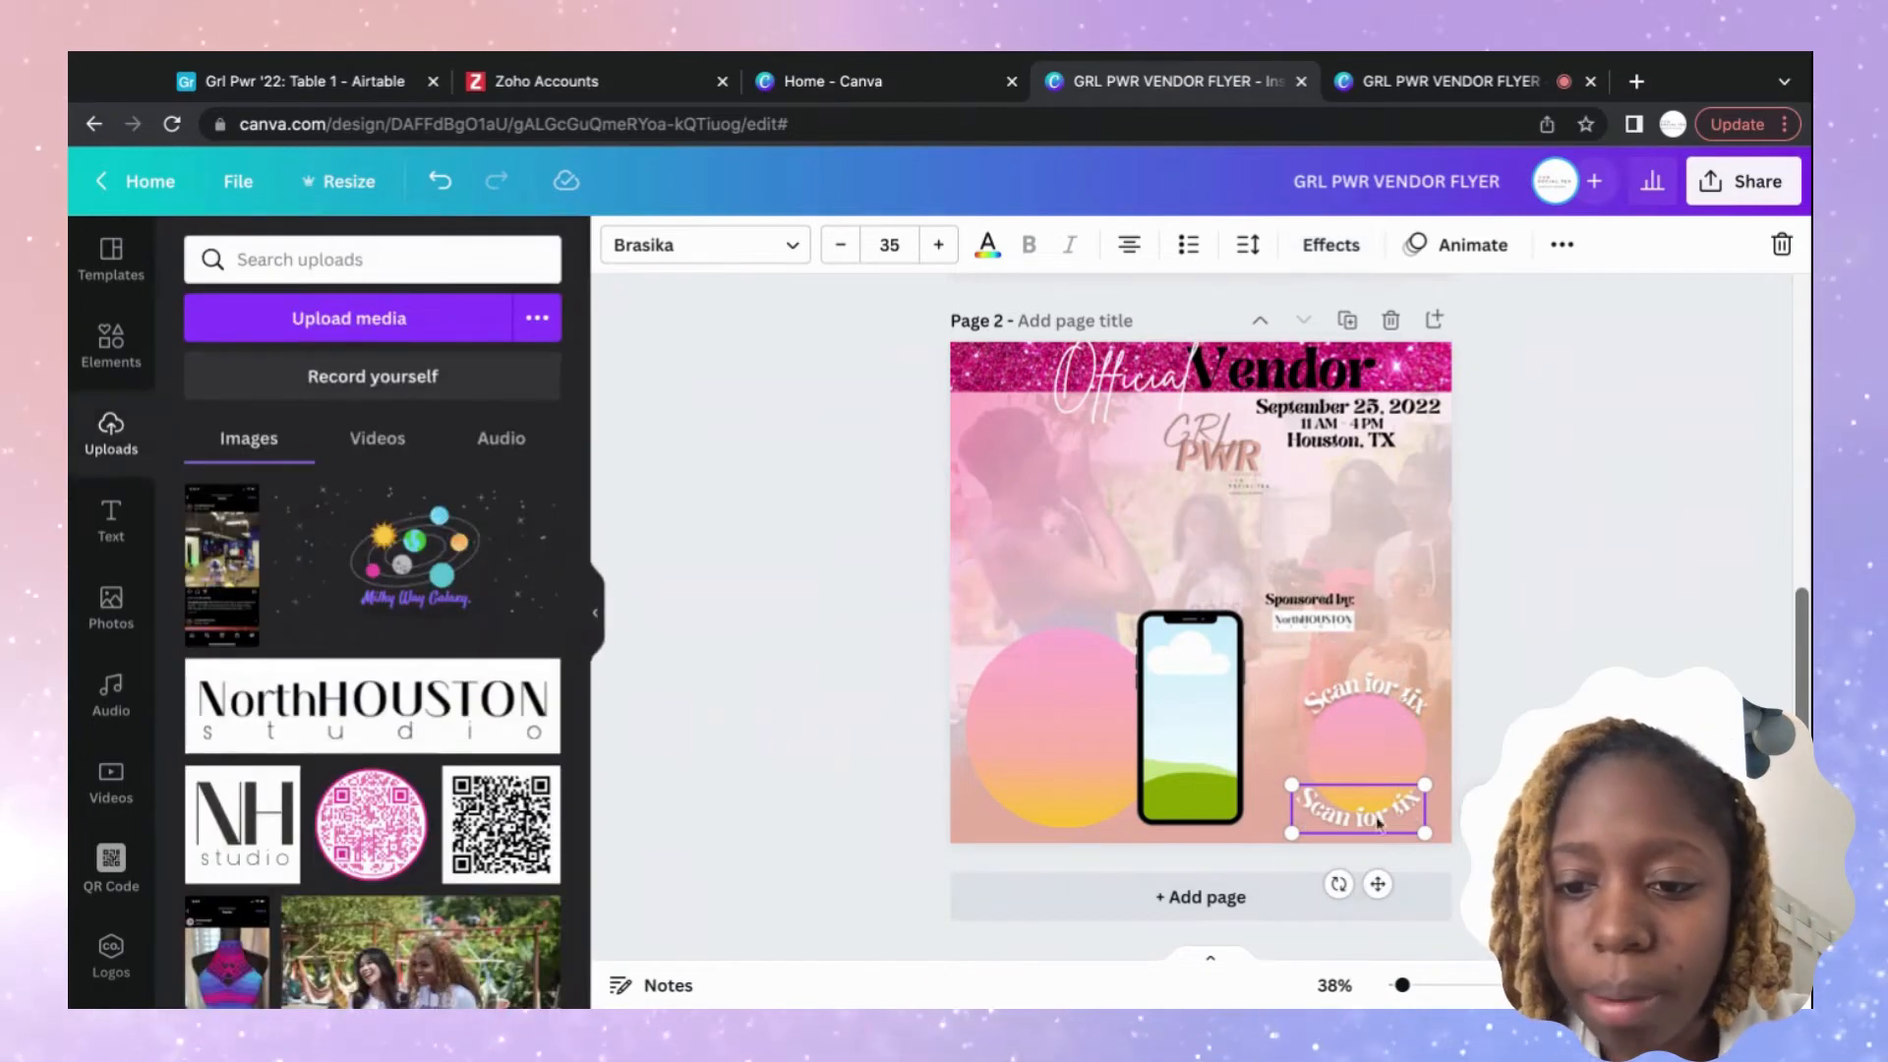
left_click_drag(1380, 883, 1390, 883)
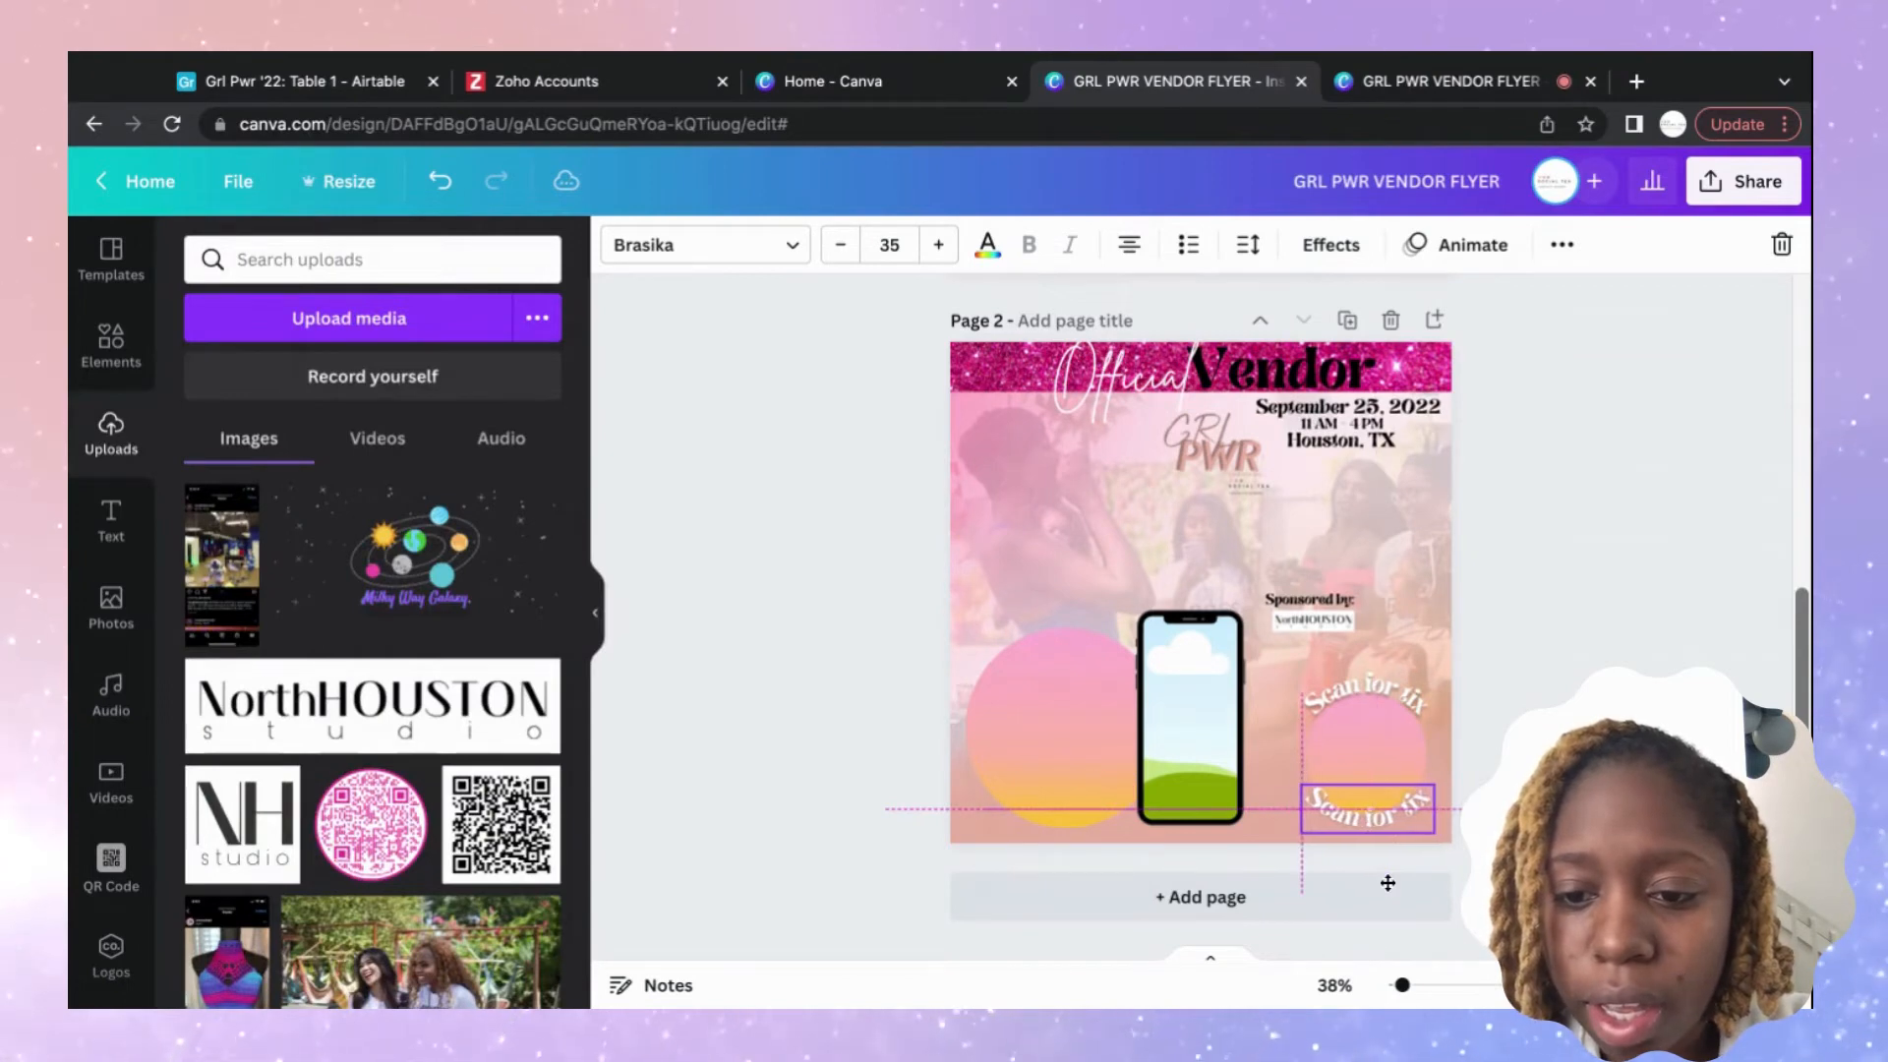
Replace the lower curved text with "$10 early bird" and nudge it left to centre it under the small circle.
double_click(1369, 808)
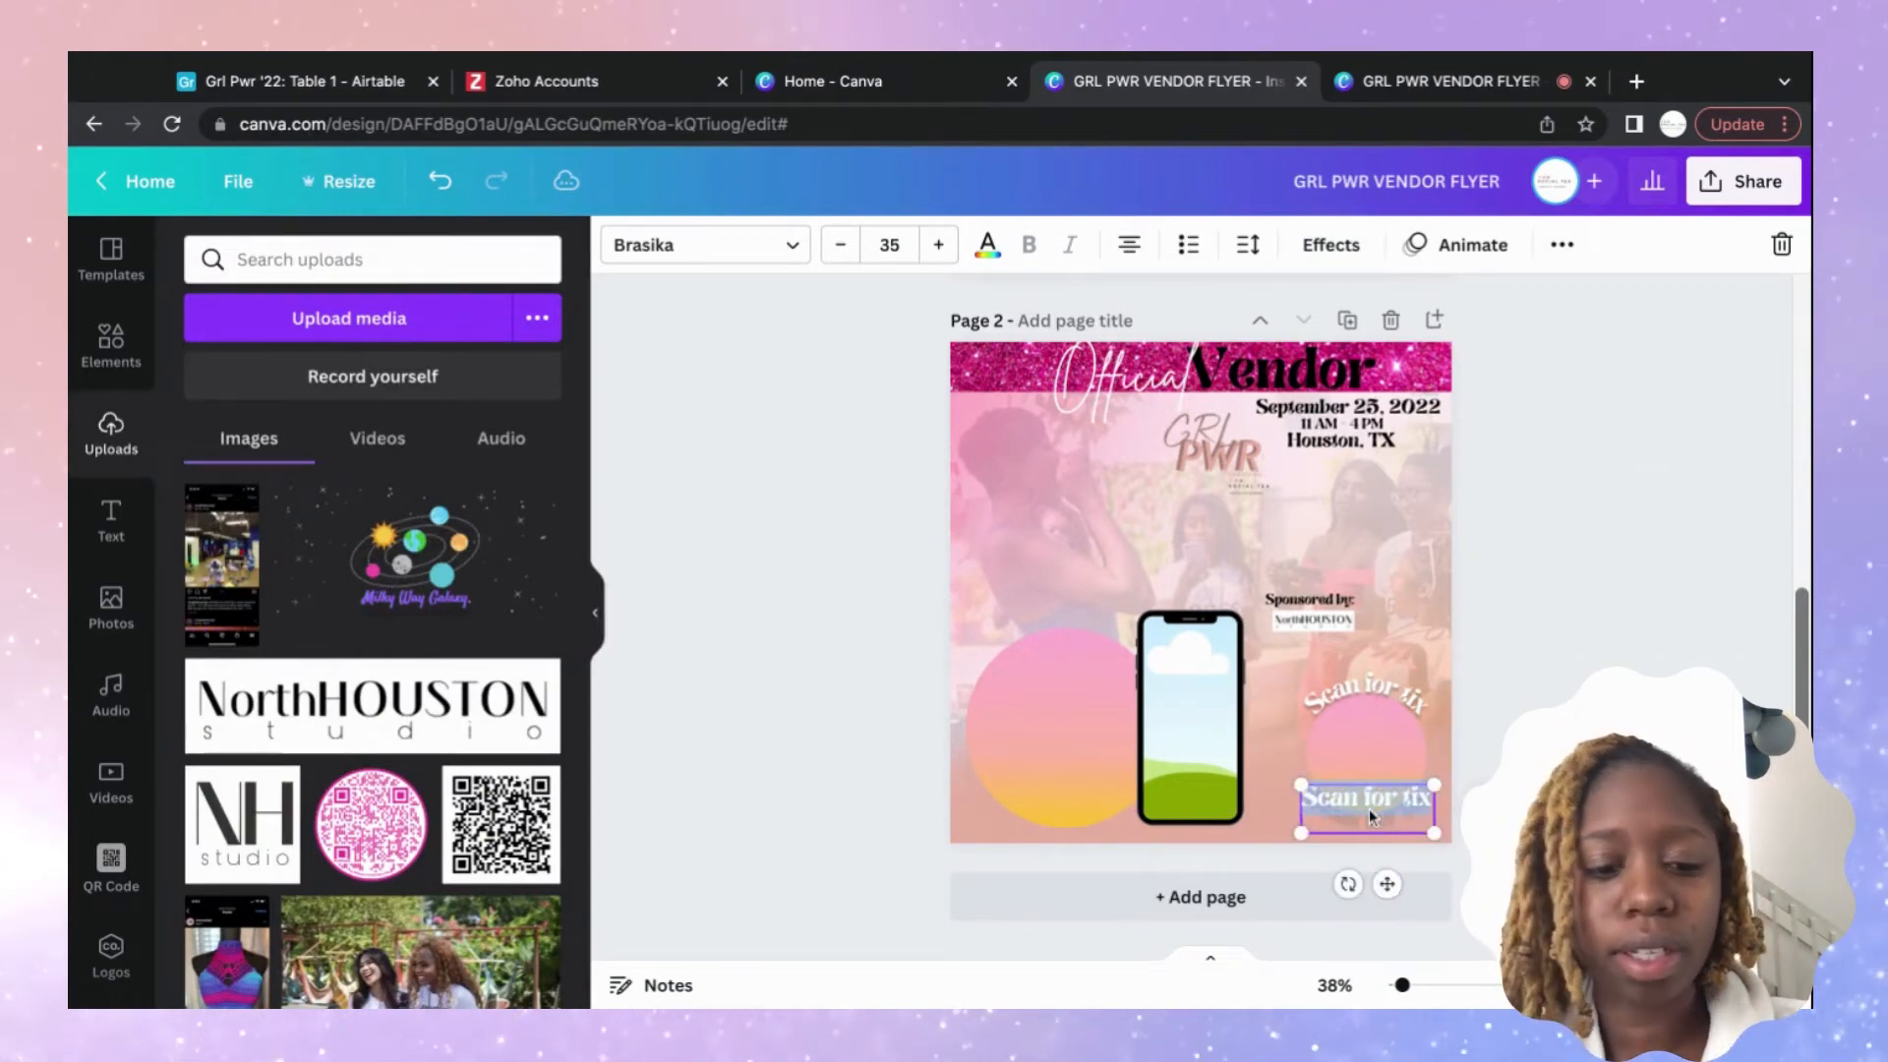
type("$10")
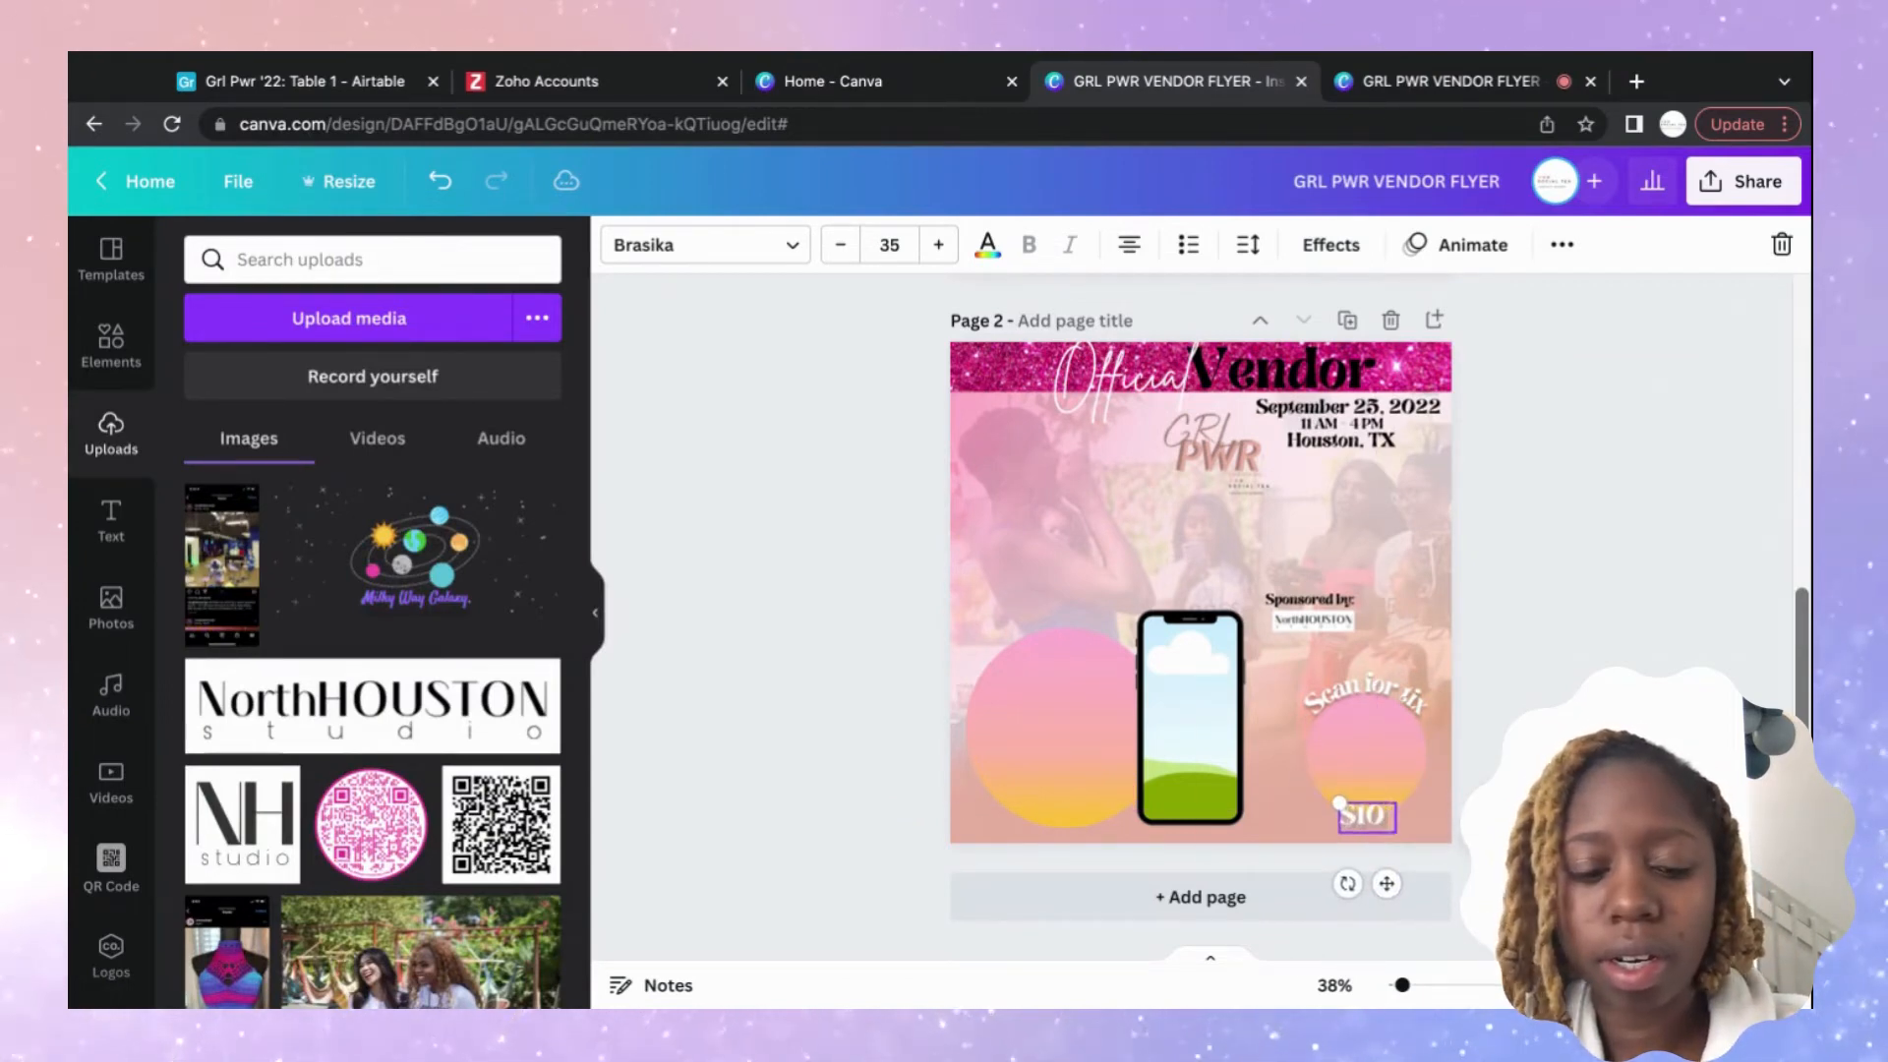
type(" earl")
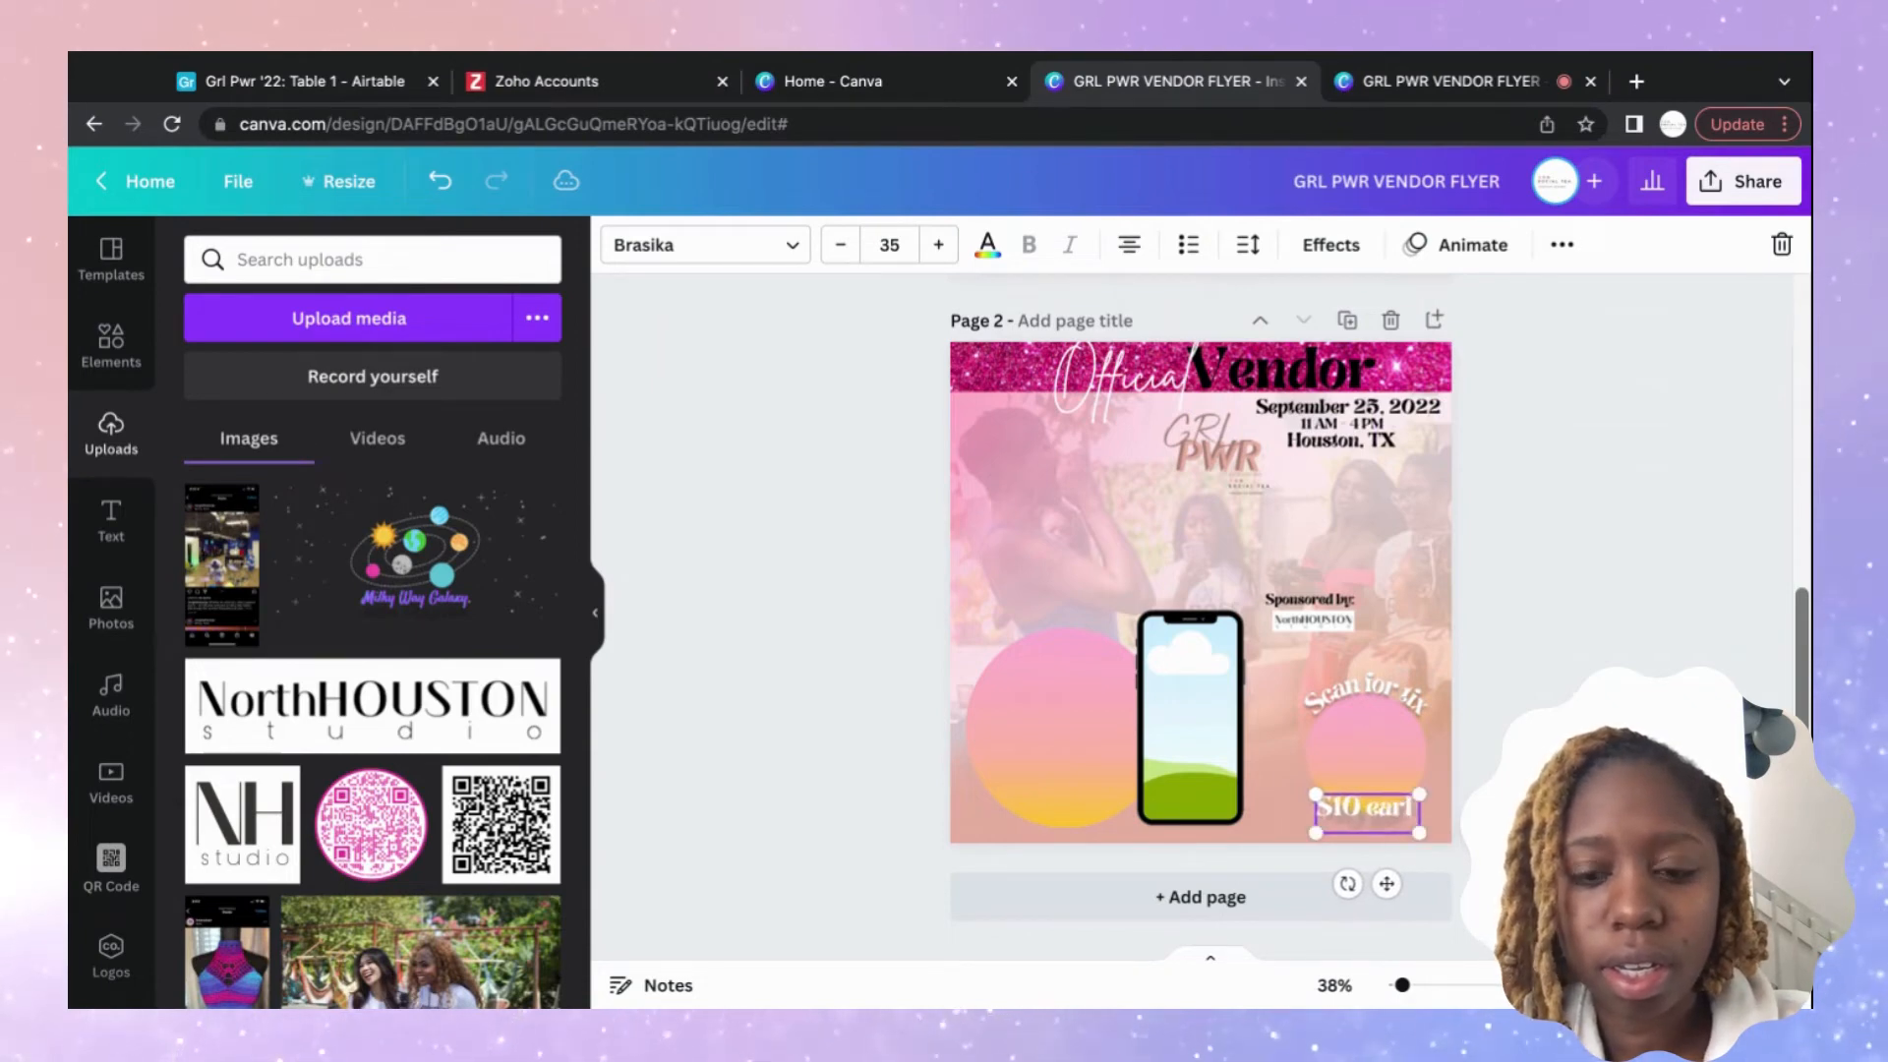
type("y bi")
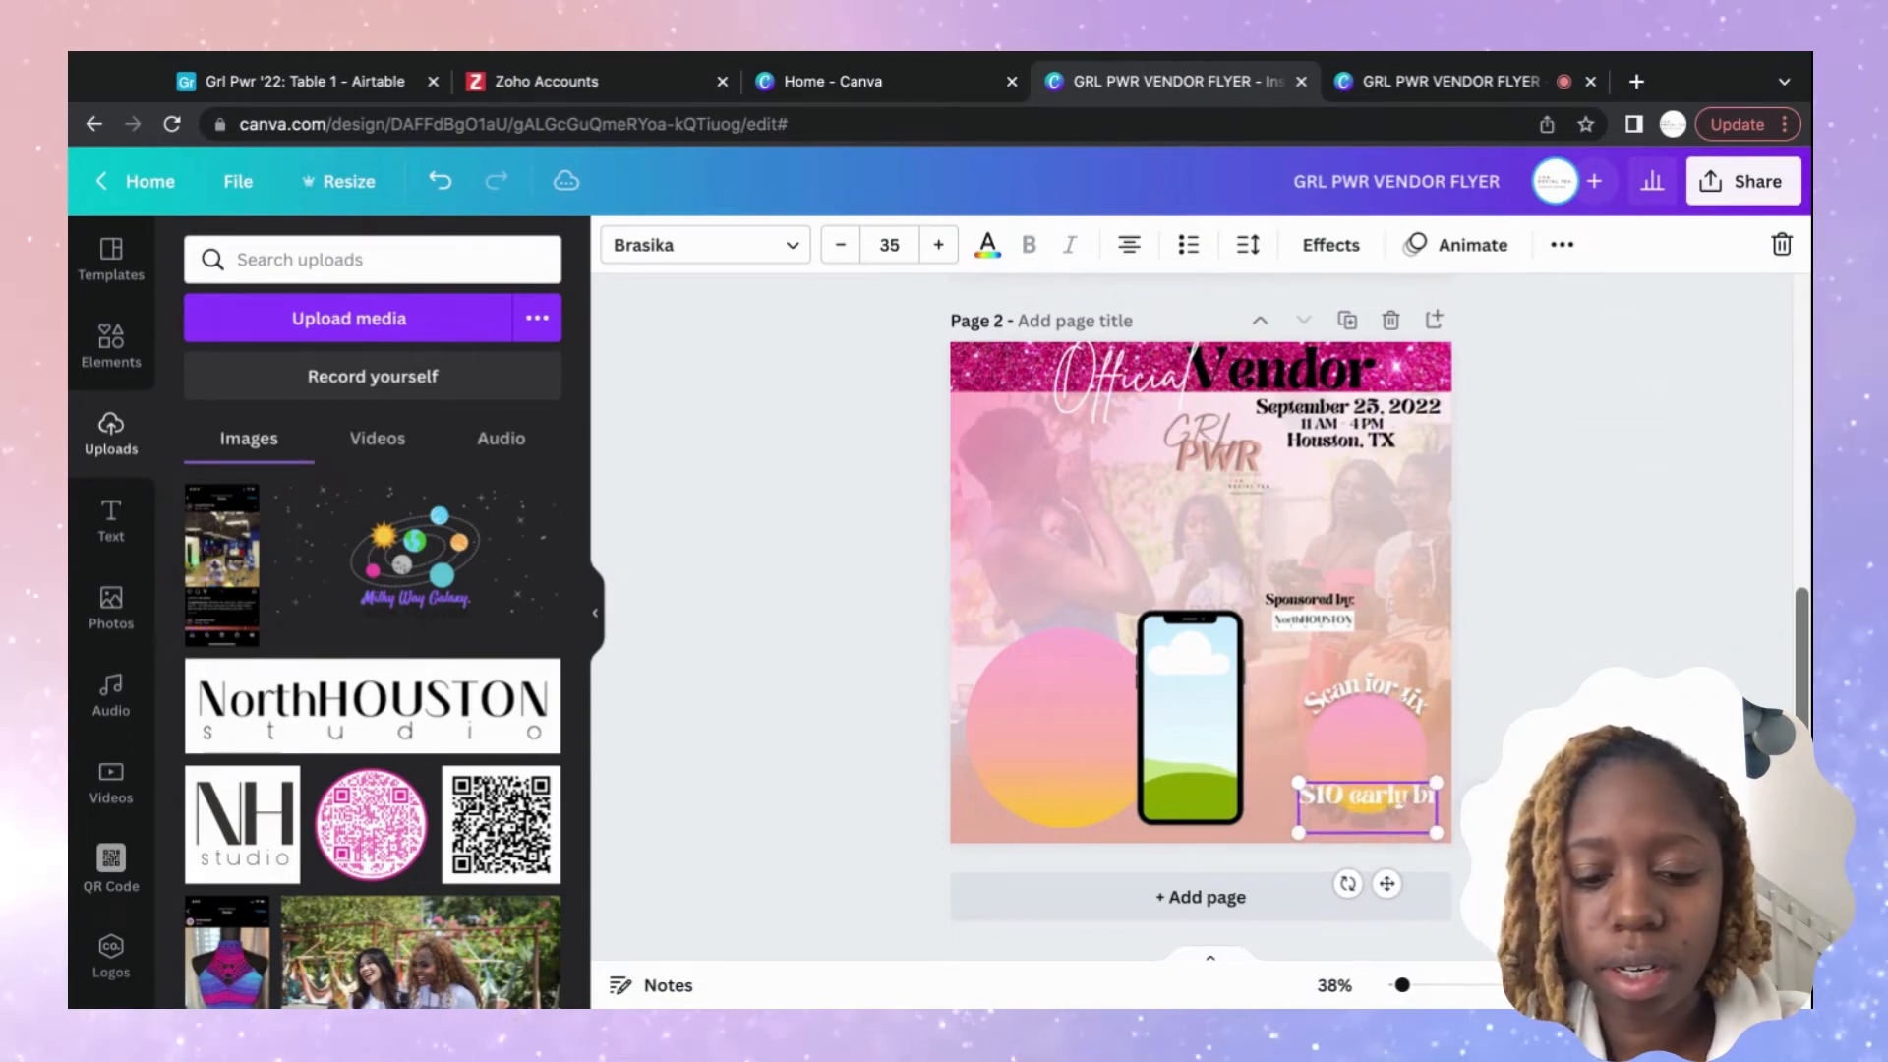
type("rd")
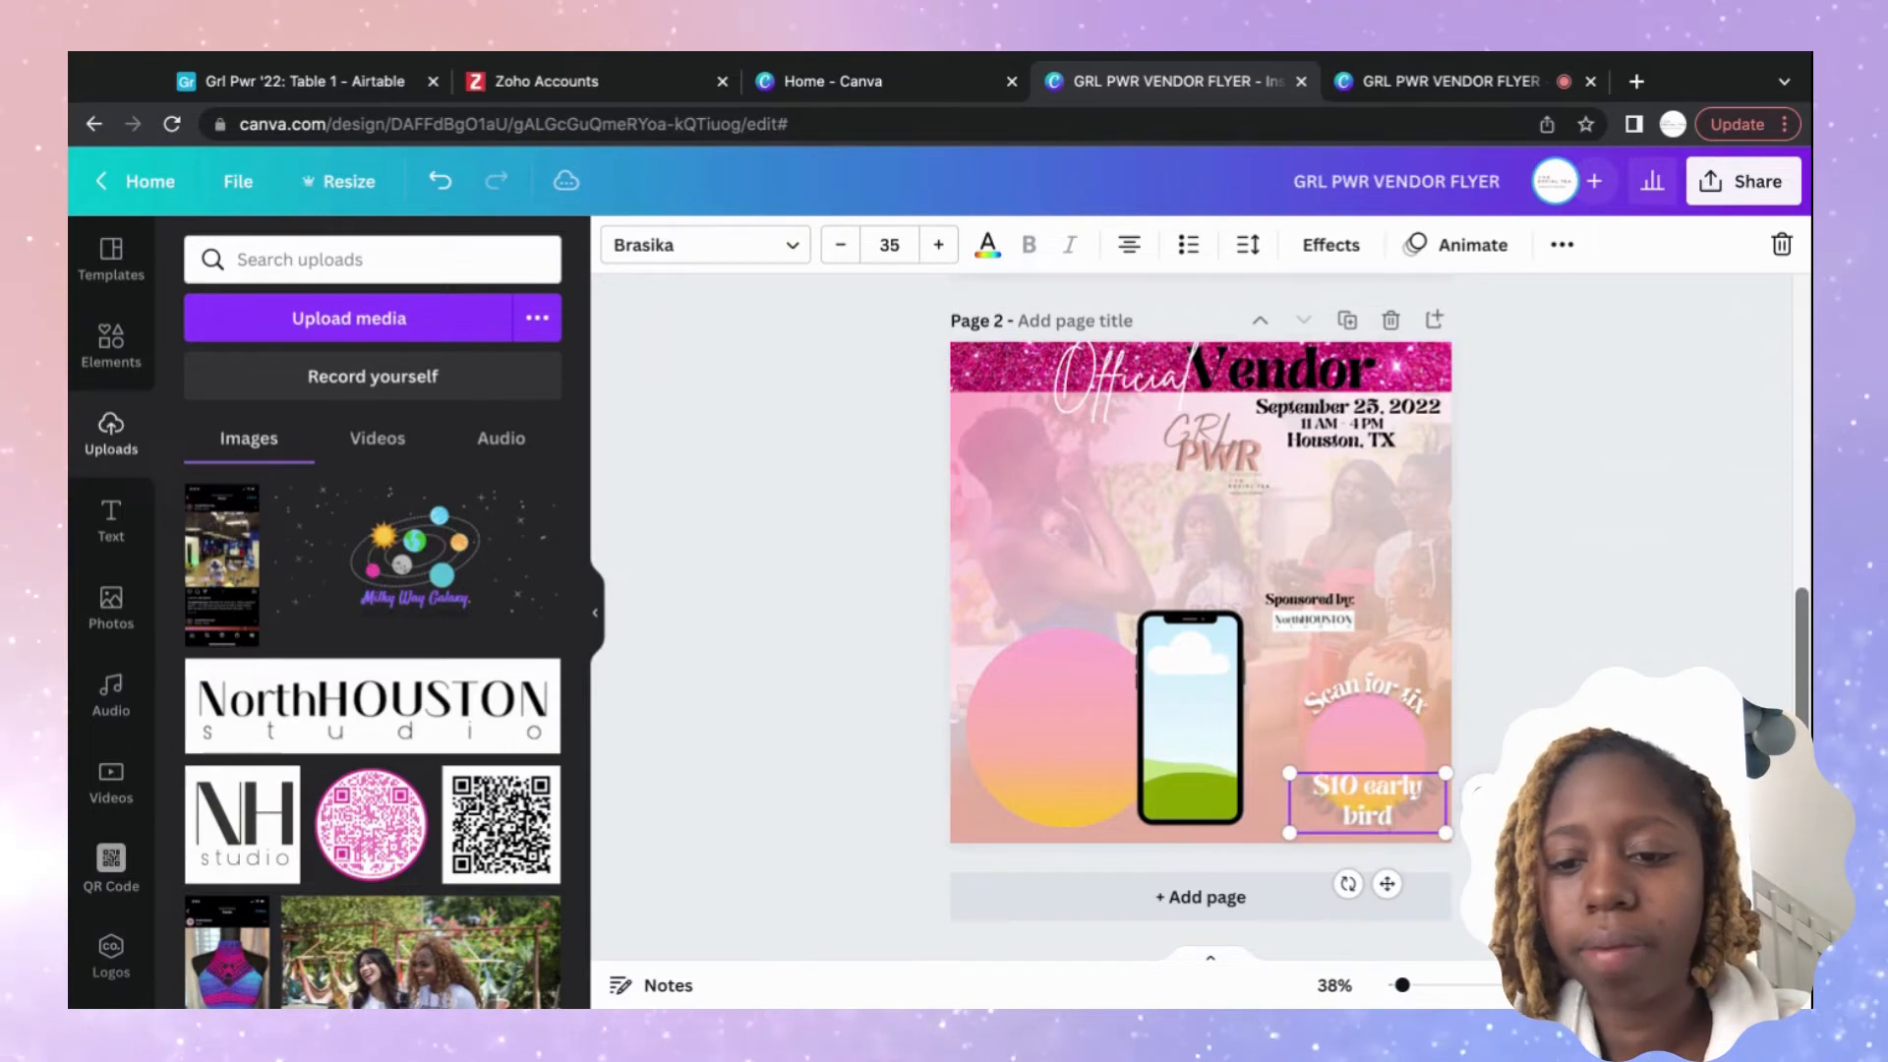
key("Escape")
left_click(1425, 796)
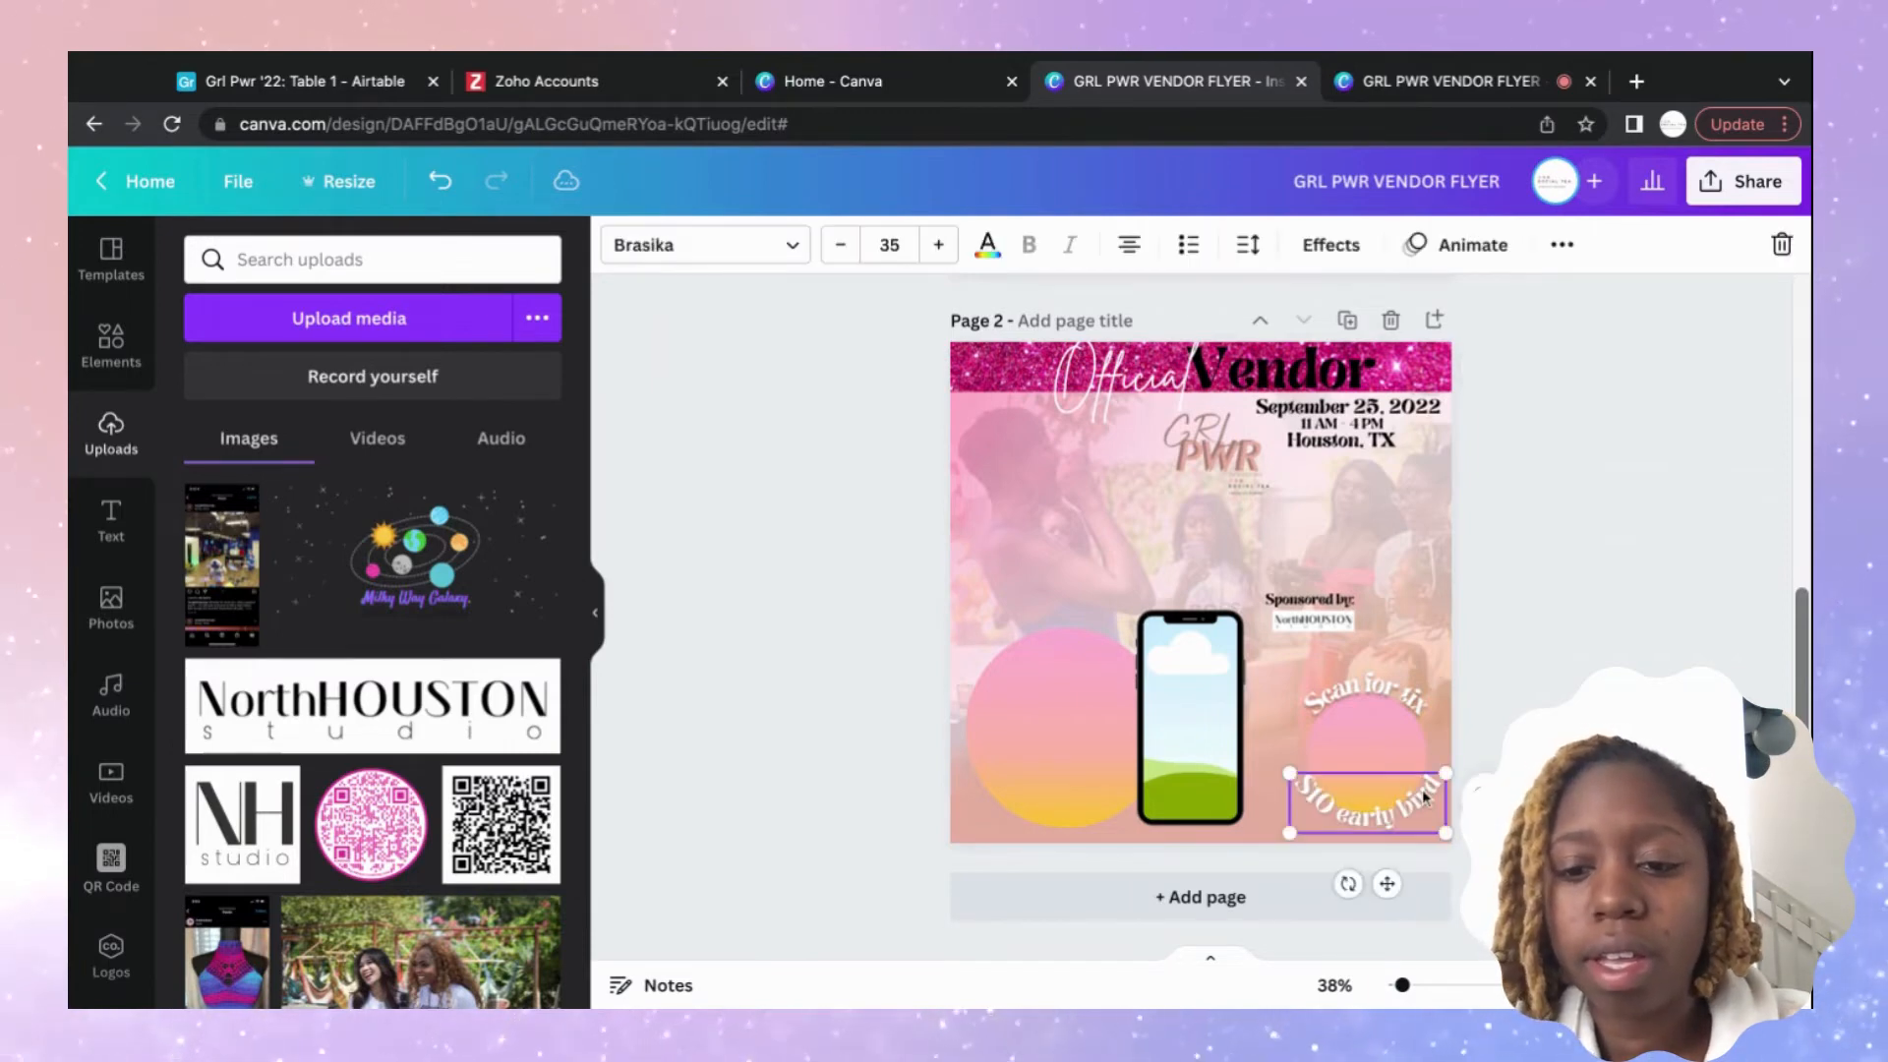
left_click_drag(1425, 796, 1389, 799)
left_click(1587, 624)
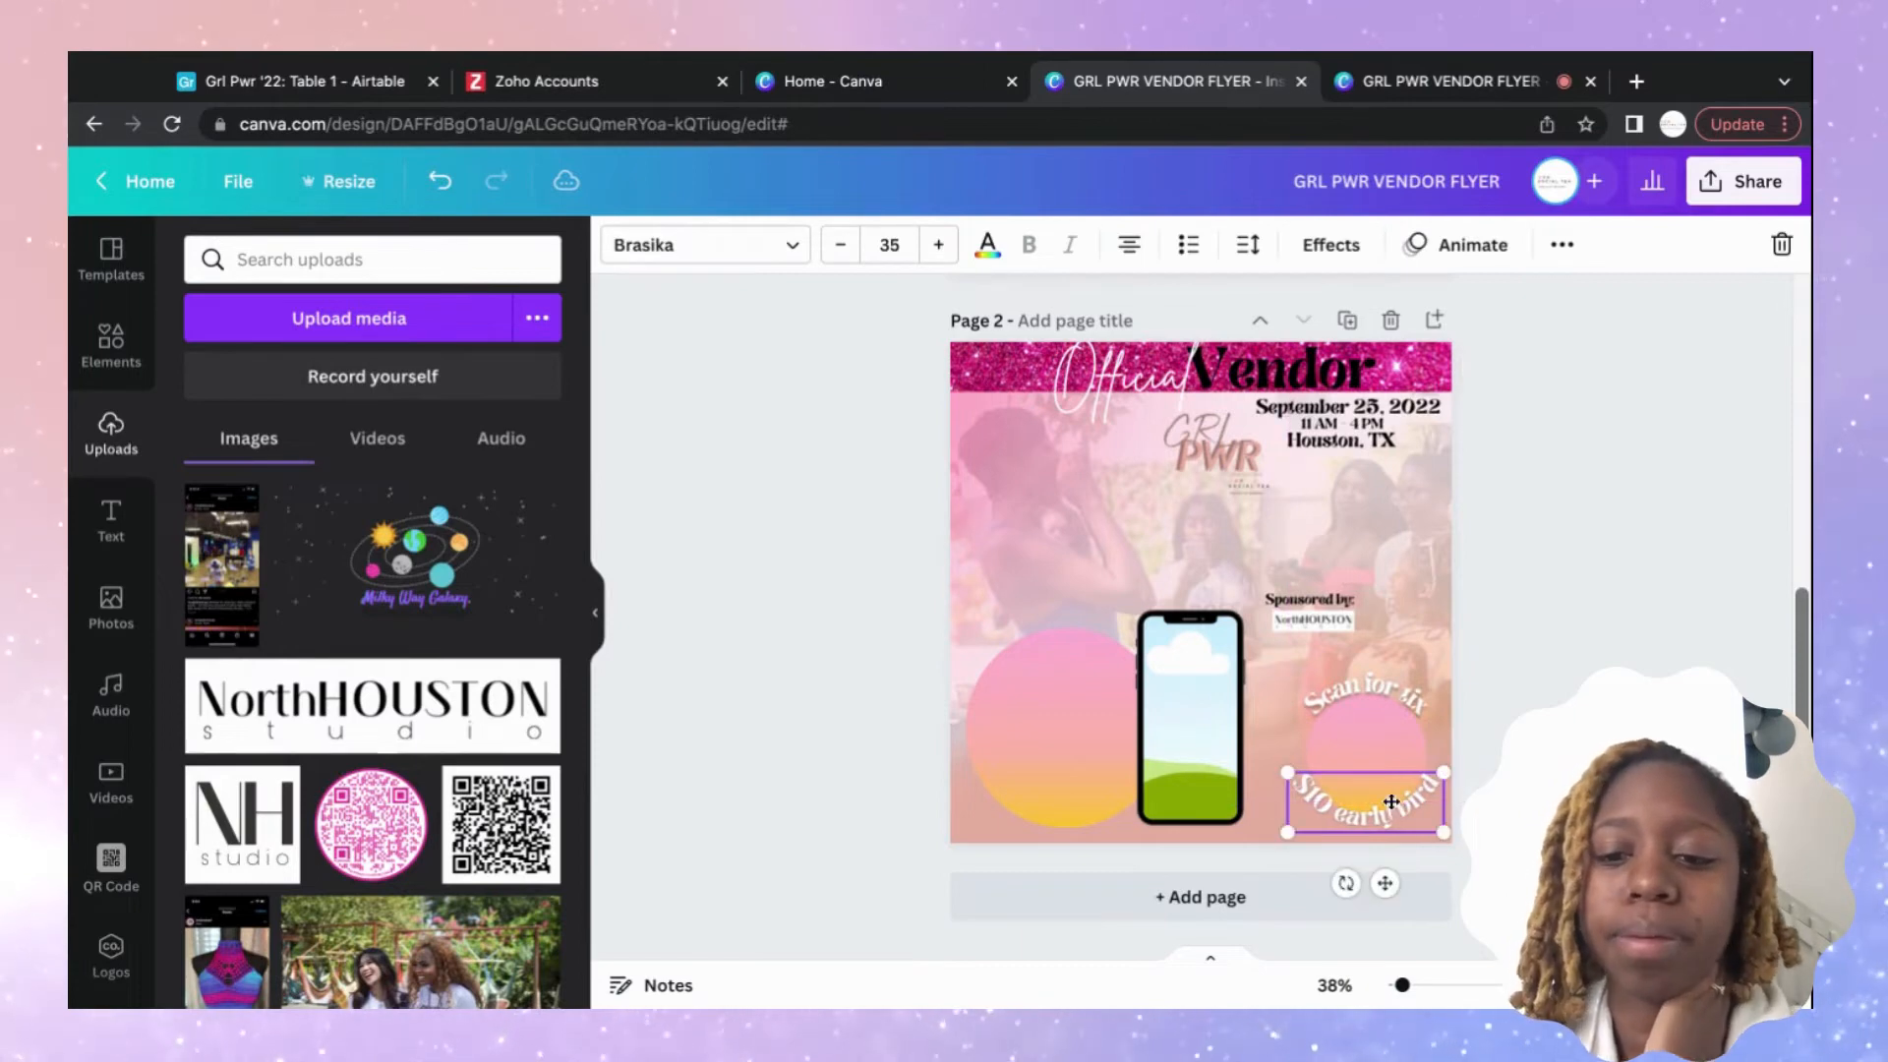
left_click(1495, 710)
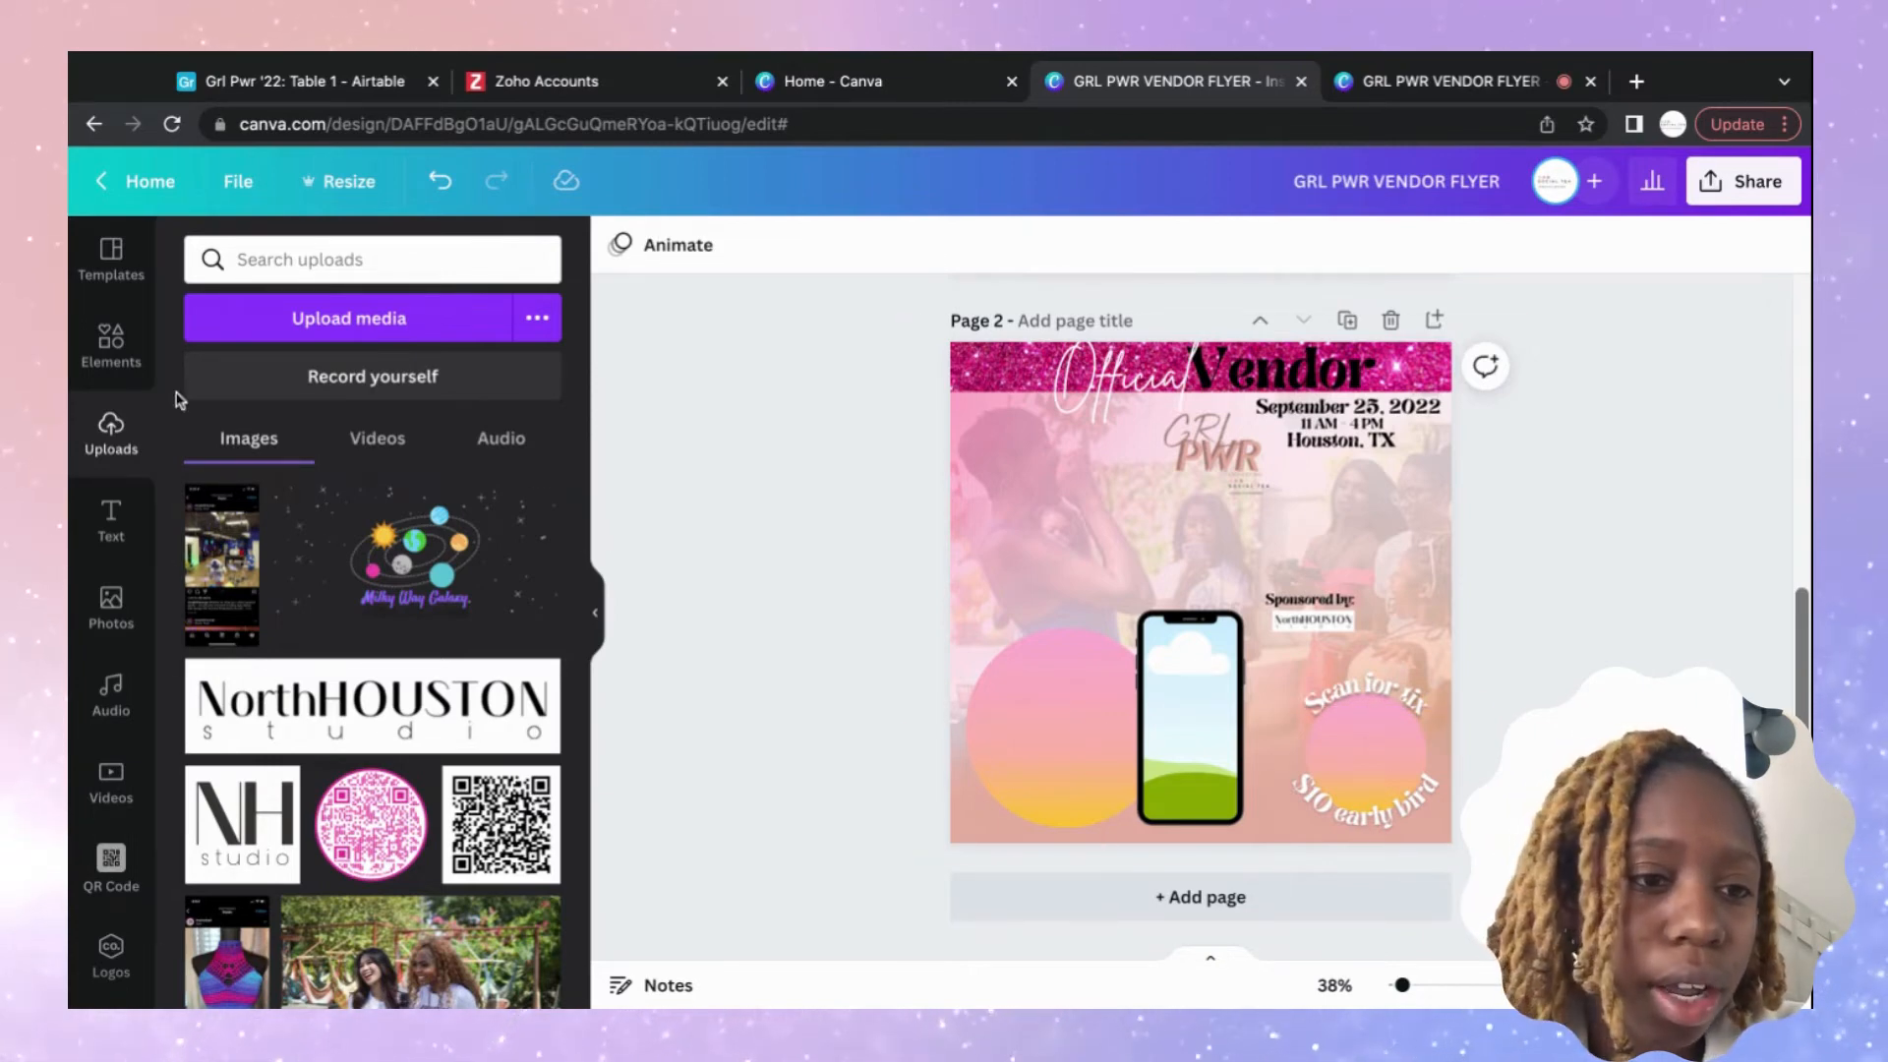
Add a circular frame, shrink it to fit just inside the large gradient circle, and shift the phone frame aside.
left_click(135, 362)
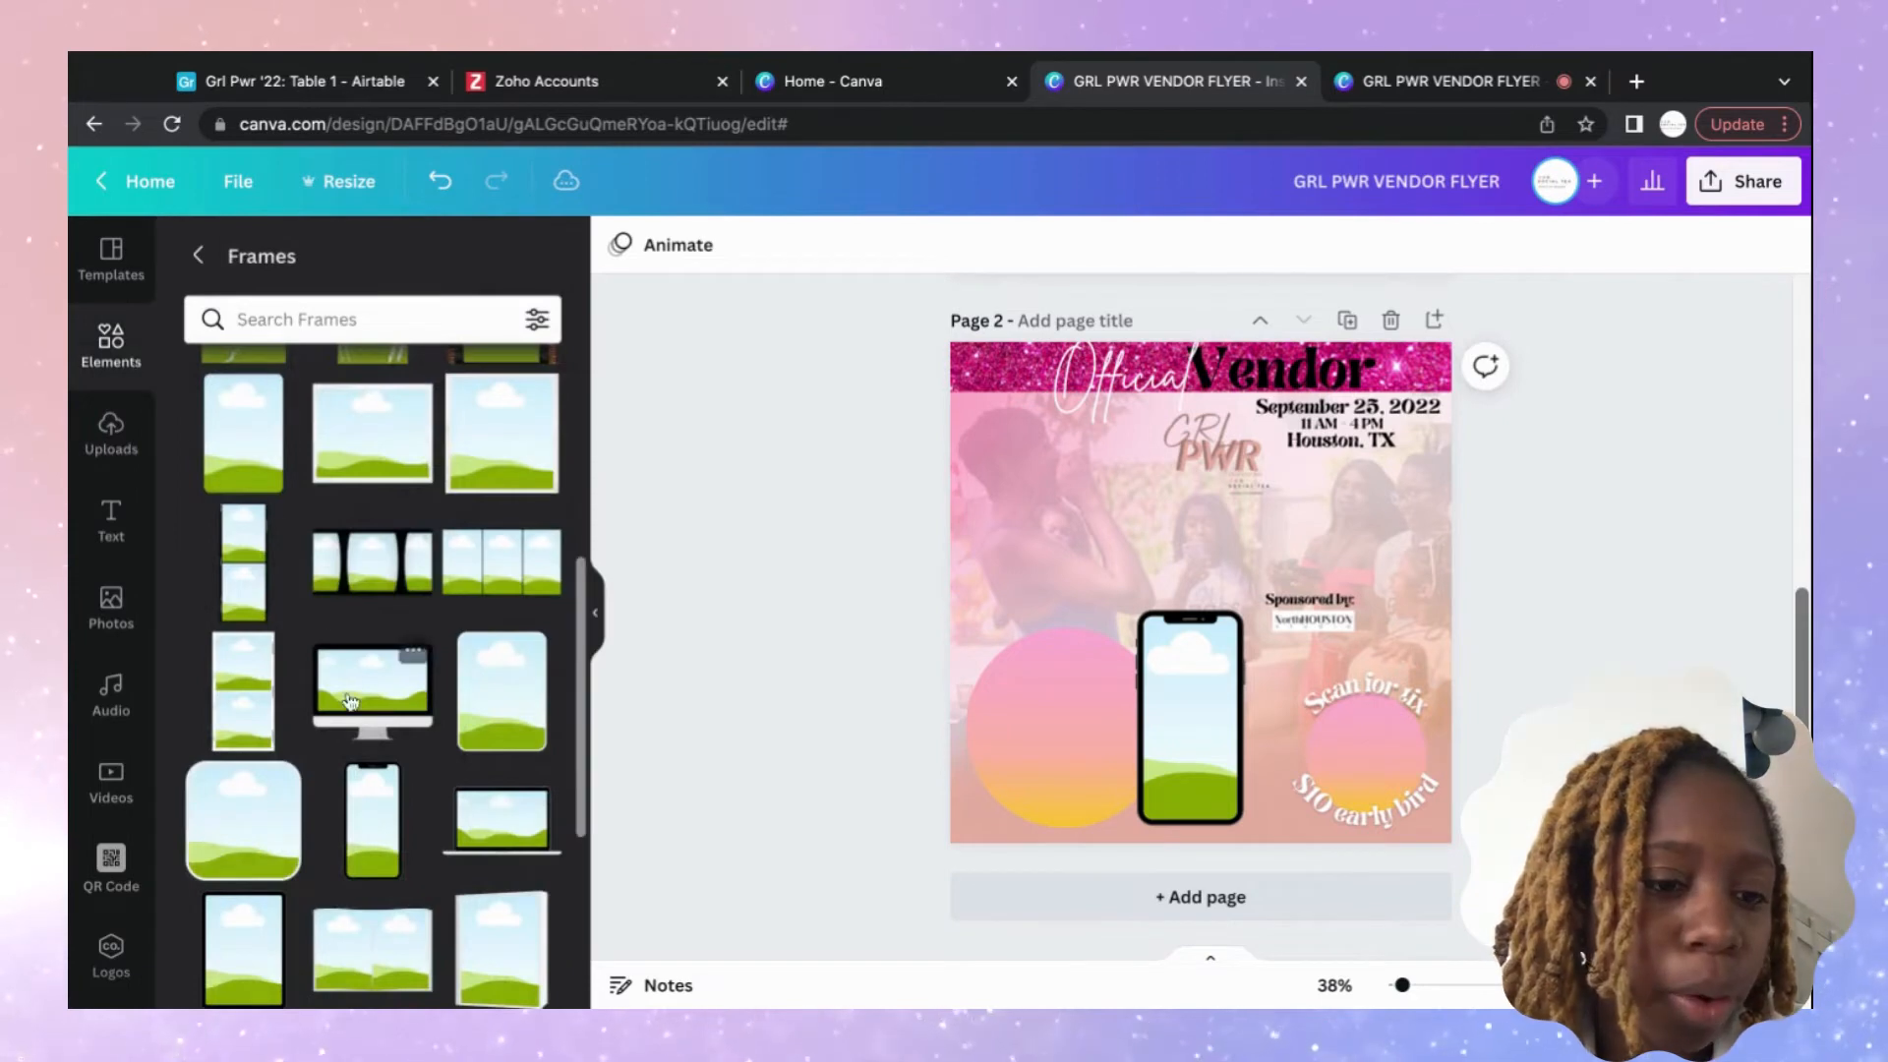
scroll(272, 587, "up", 5)
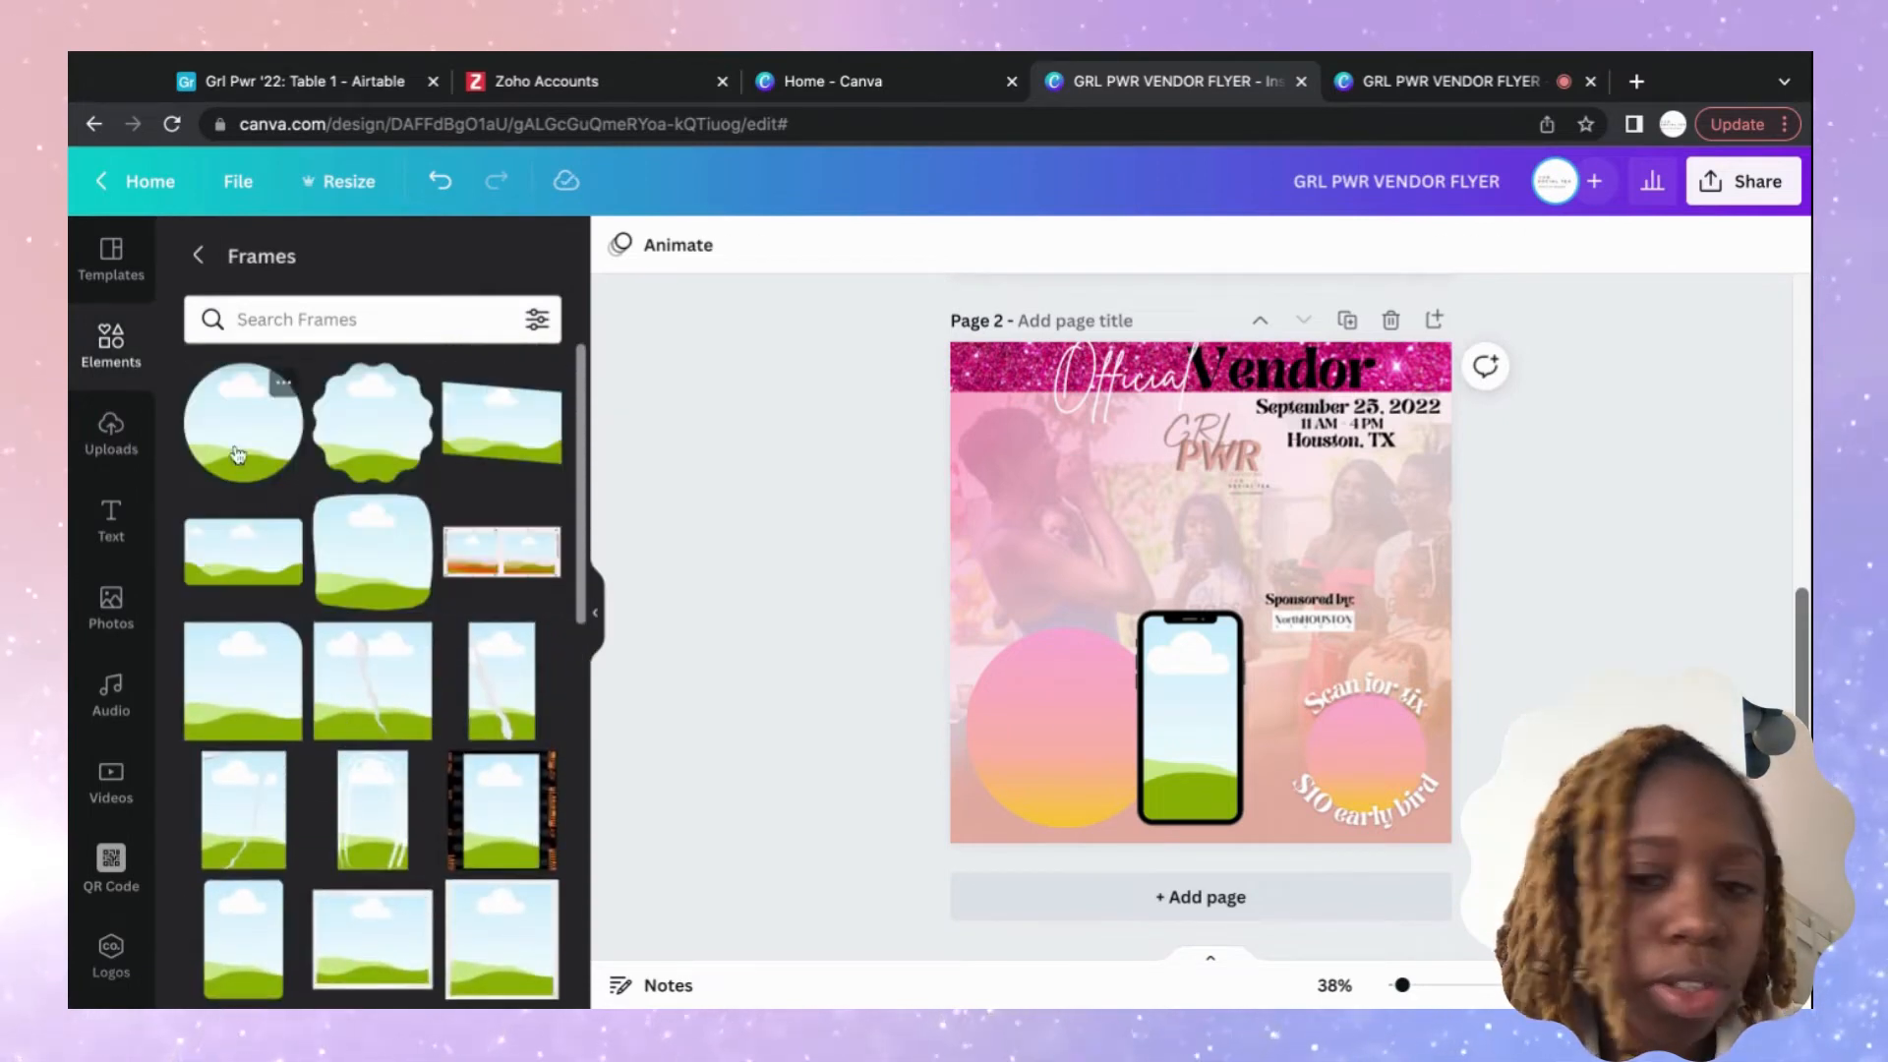
left_click(283, 385)
left_click_drag(1328, 464, 1290, 504)
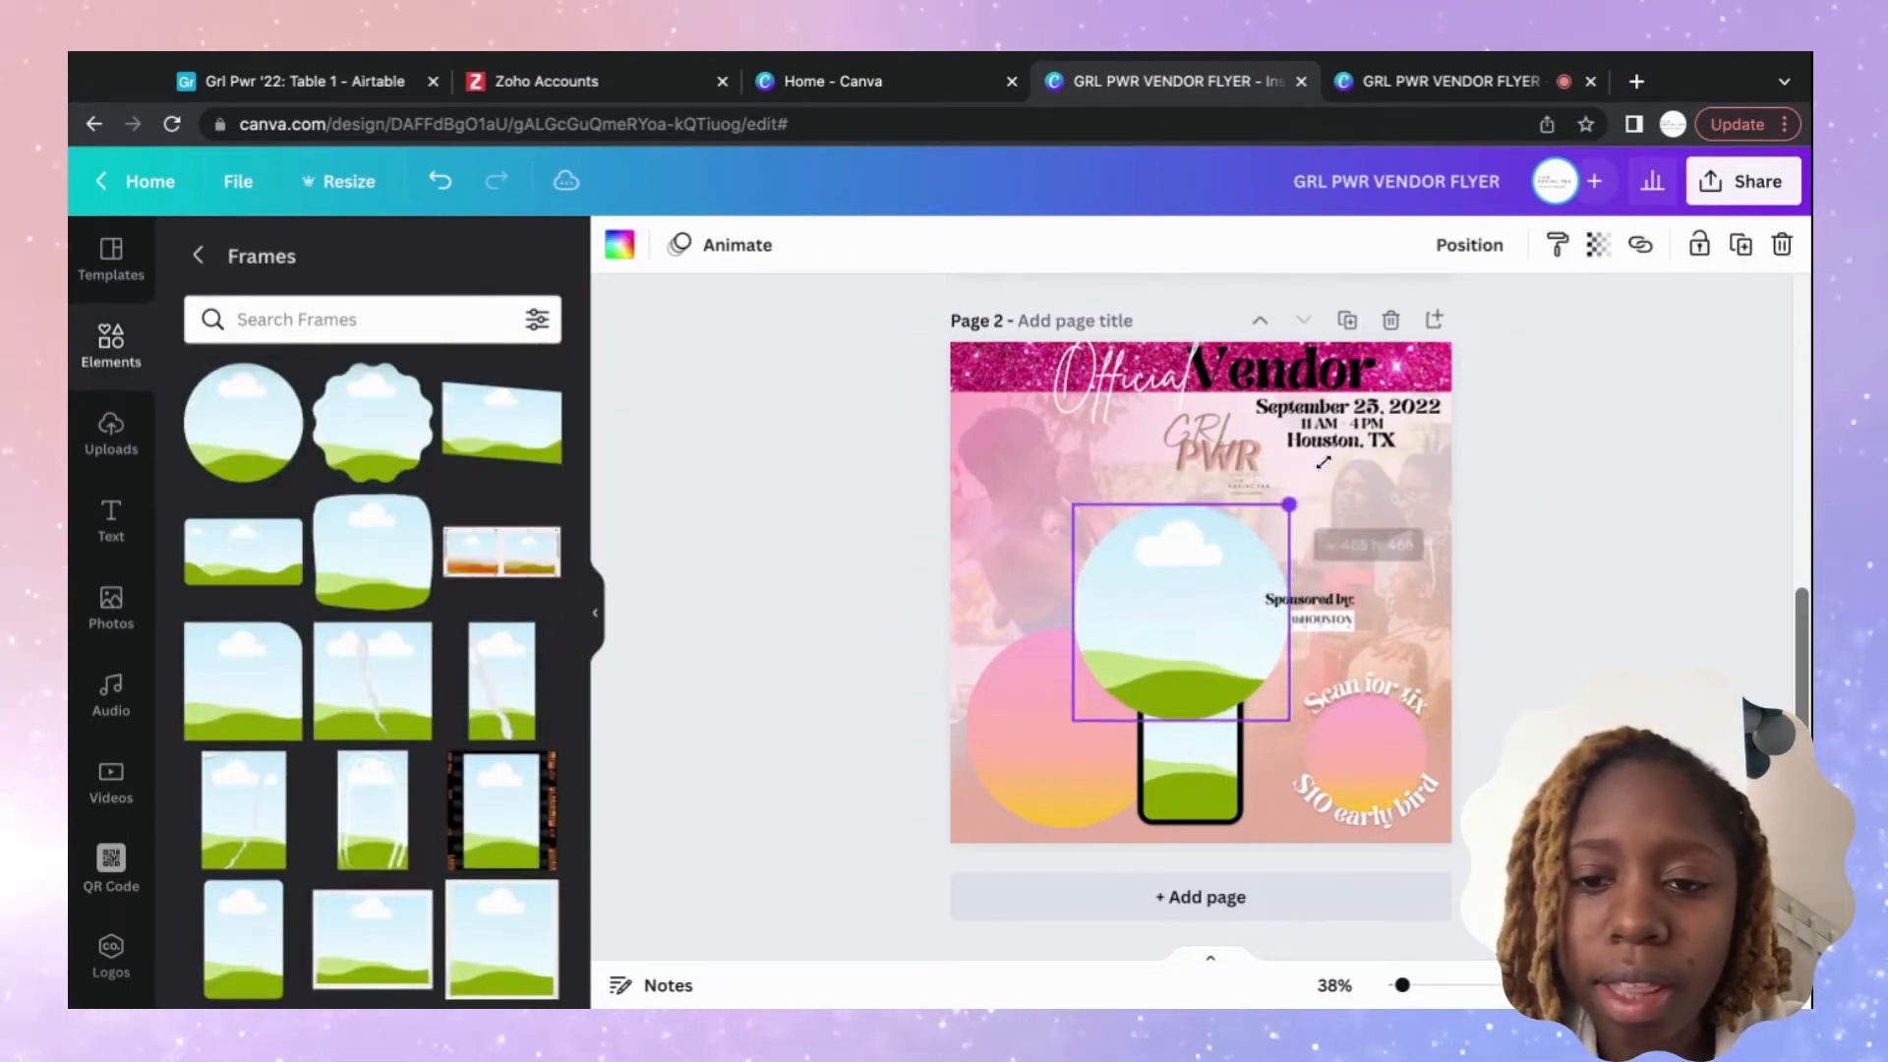
left_click_drag(1209, 548, 1107, 667)
left_click_drag(1187, 619, 1231, 642)
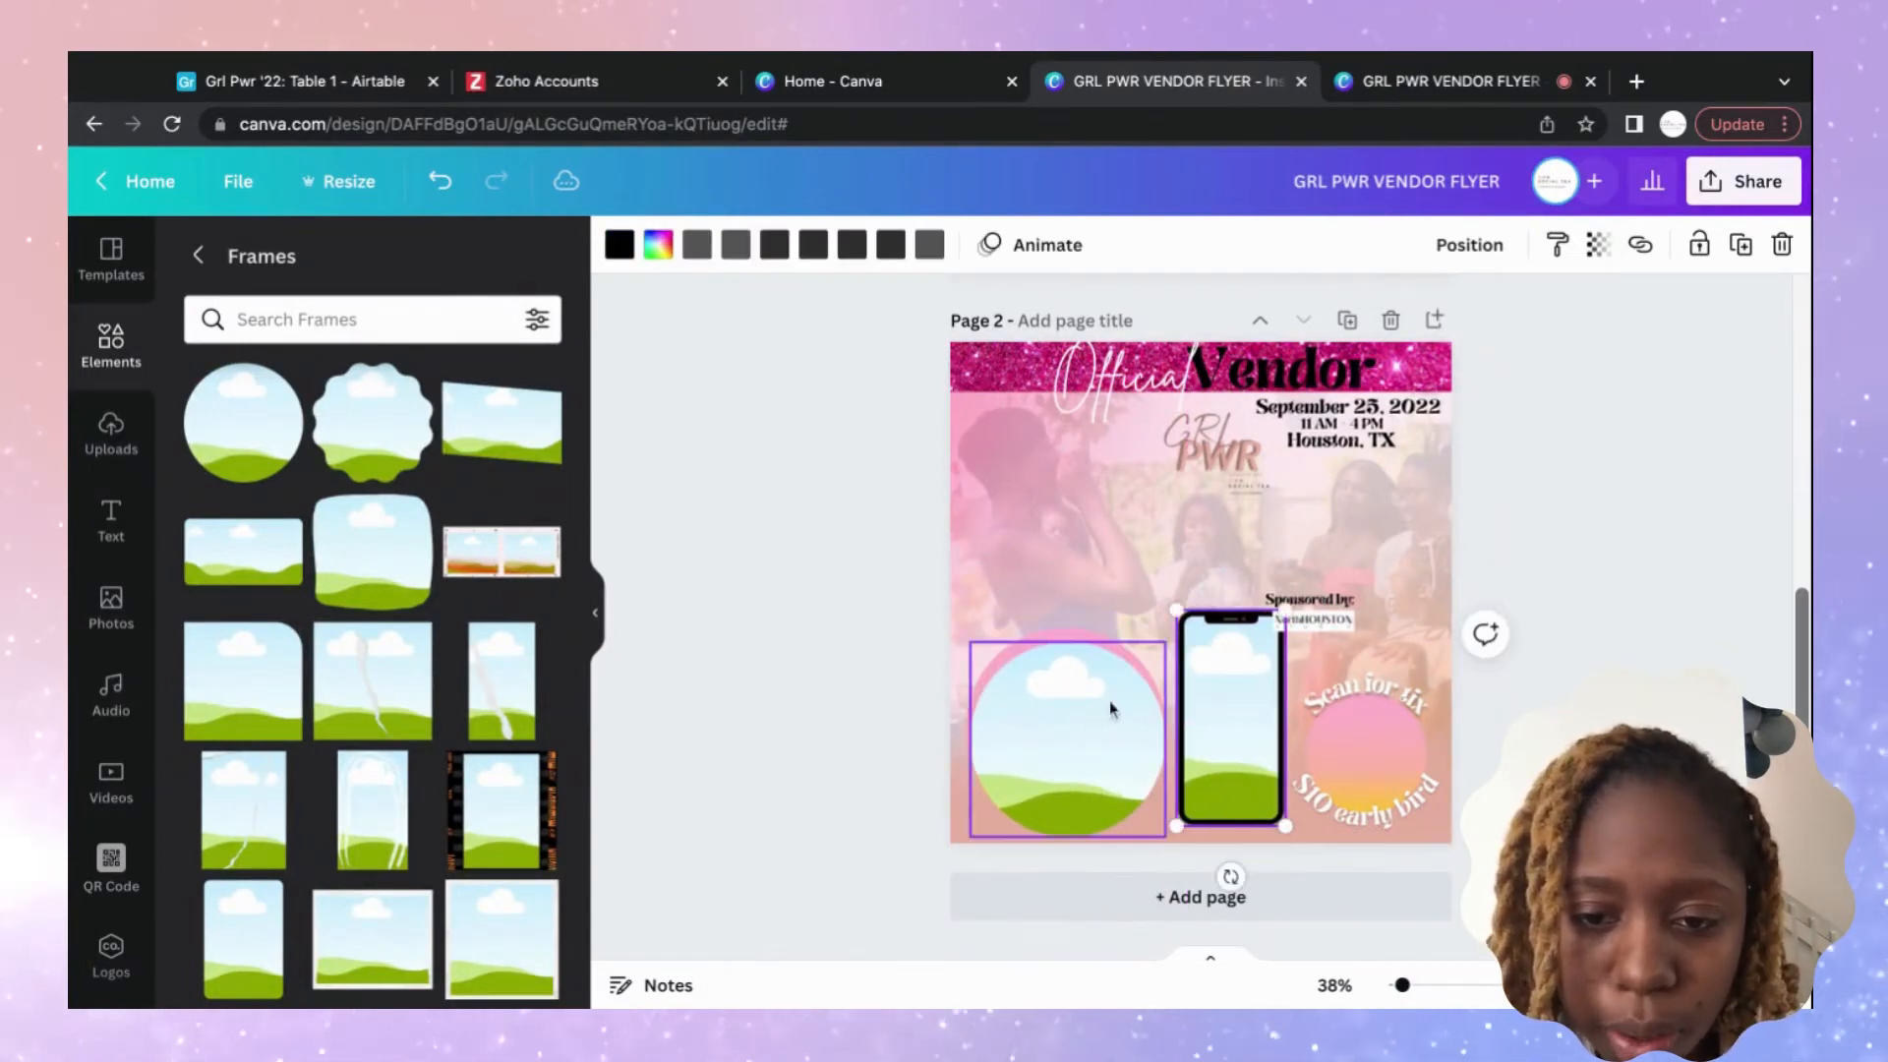
left_click_drag(1109, 704, 1088, 710)
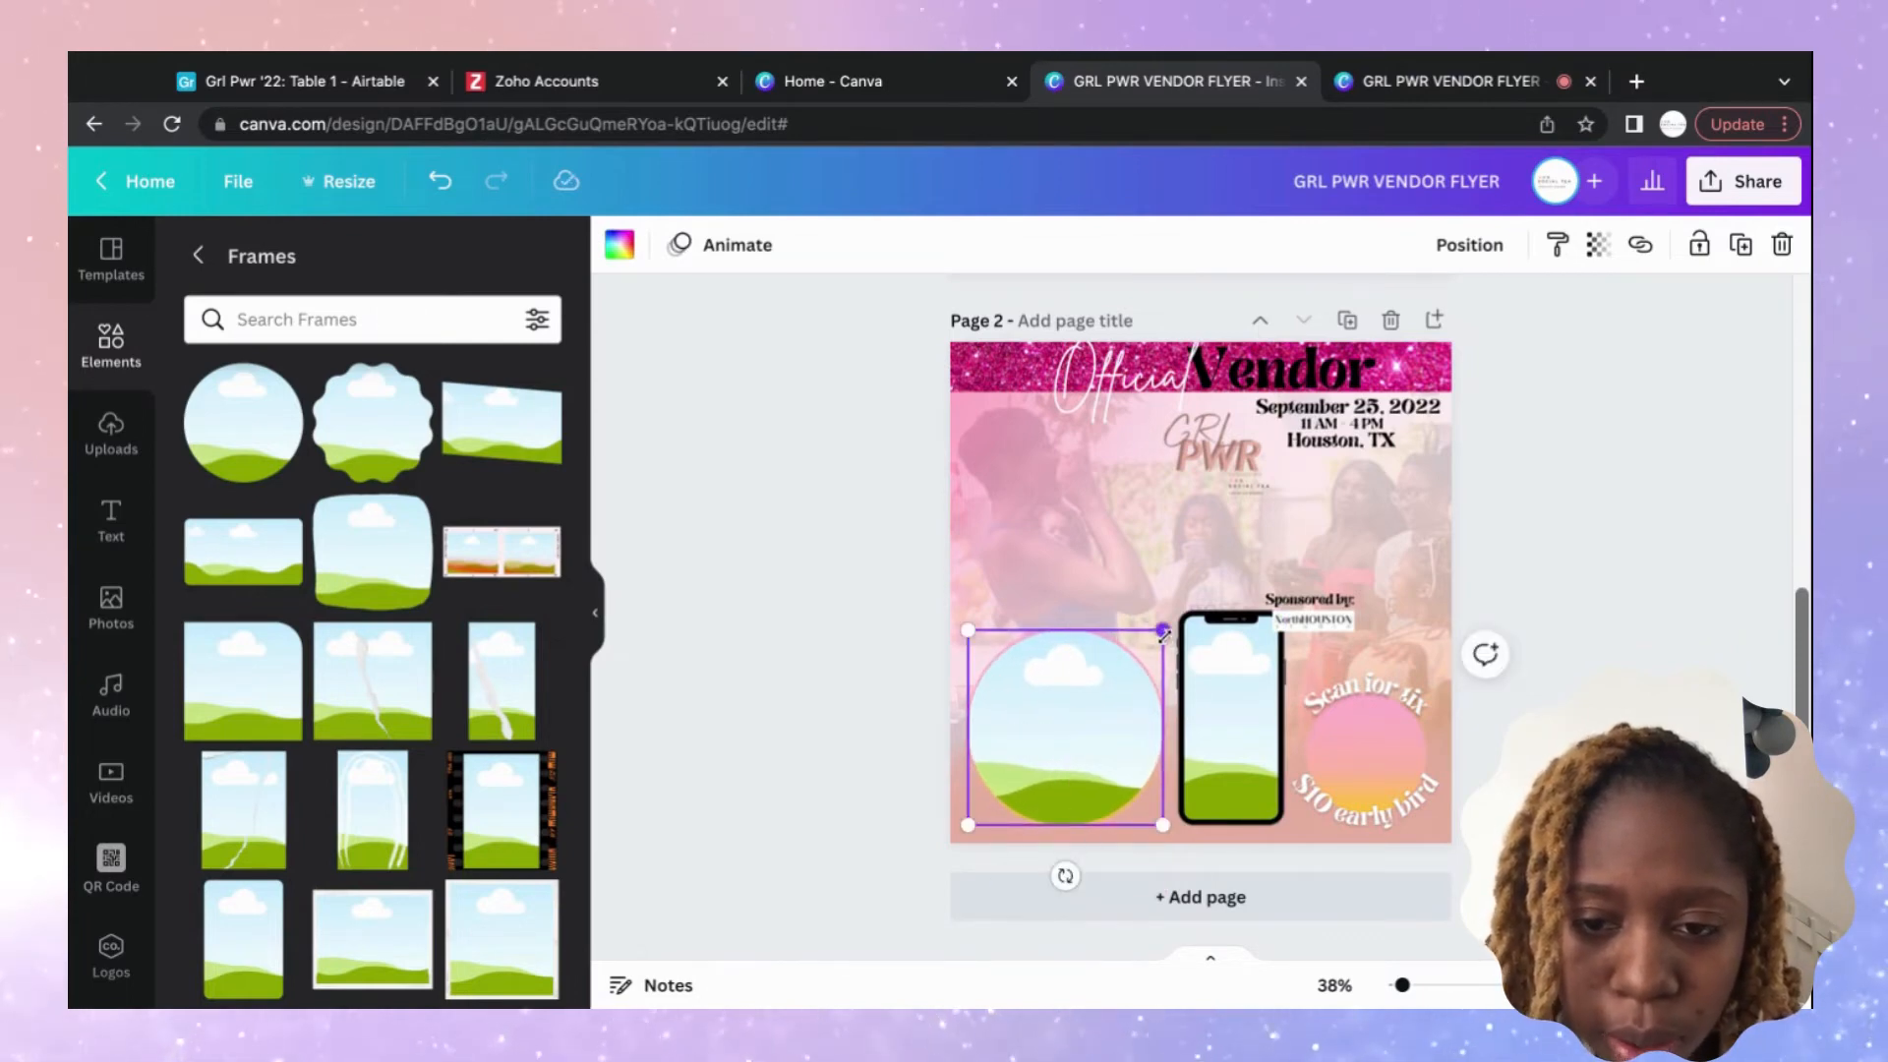
left_click_drag(1163, 633, 1158, 638)
left_click_drag(1084, 701, 1081, 702)
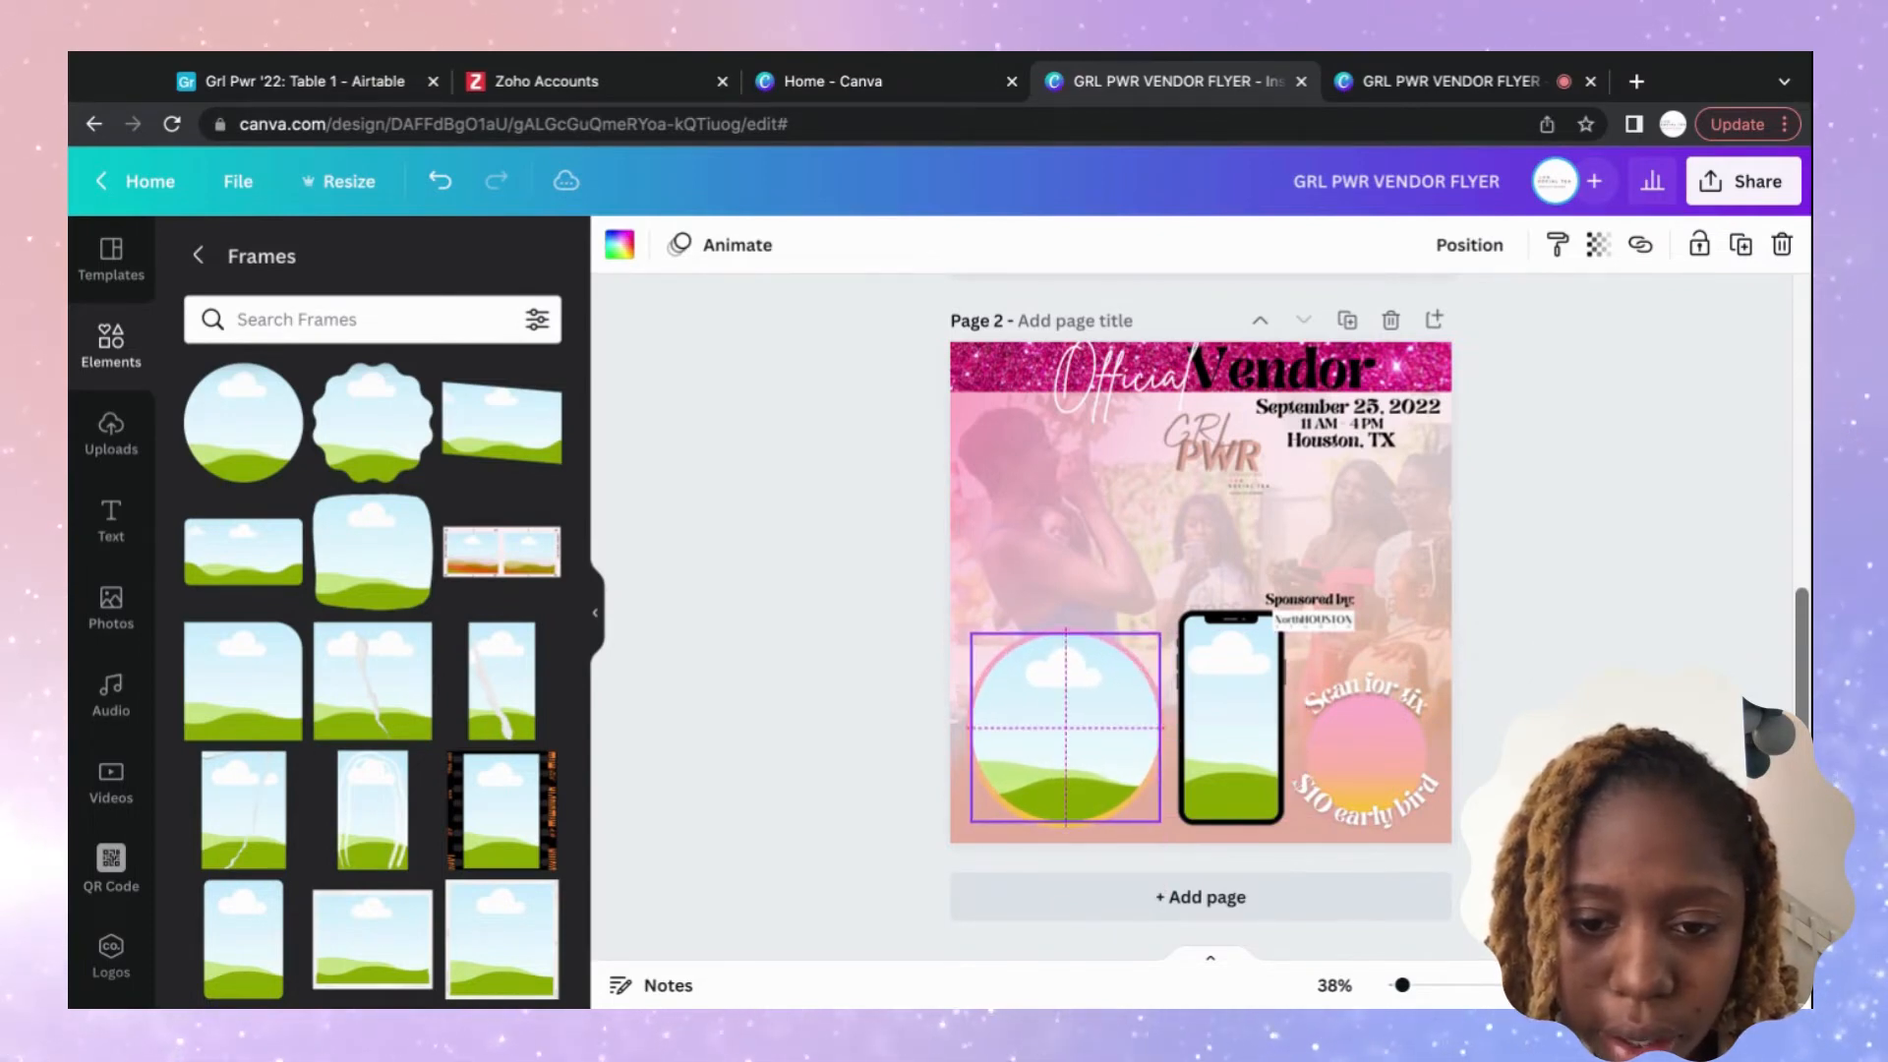
Place the phone frame against the large circle's right edge and bring it forward one layer.
left_click_drag(1218, 674, 1224, 676)
left_click(1469, 245)
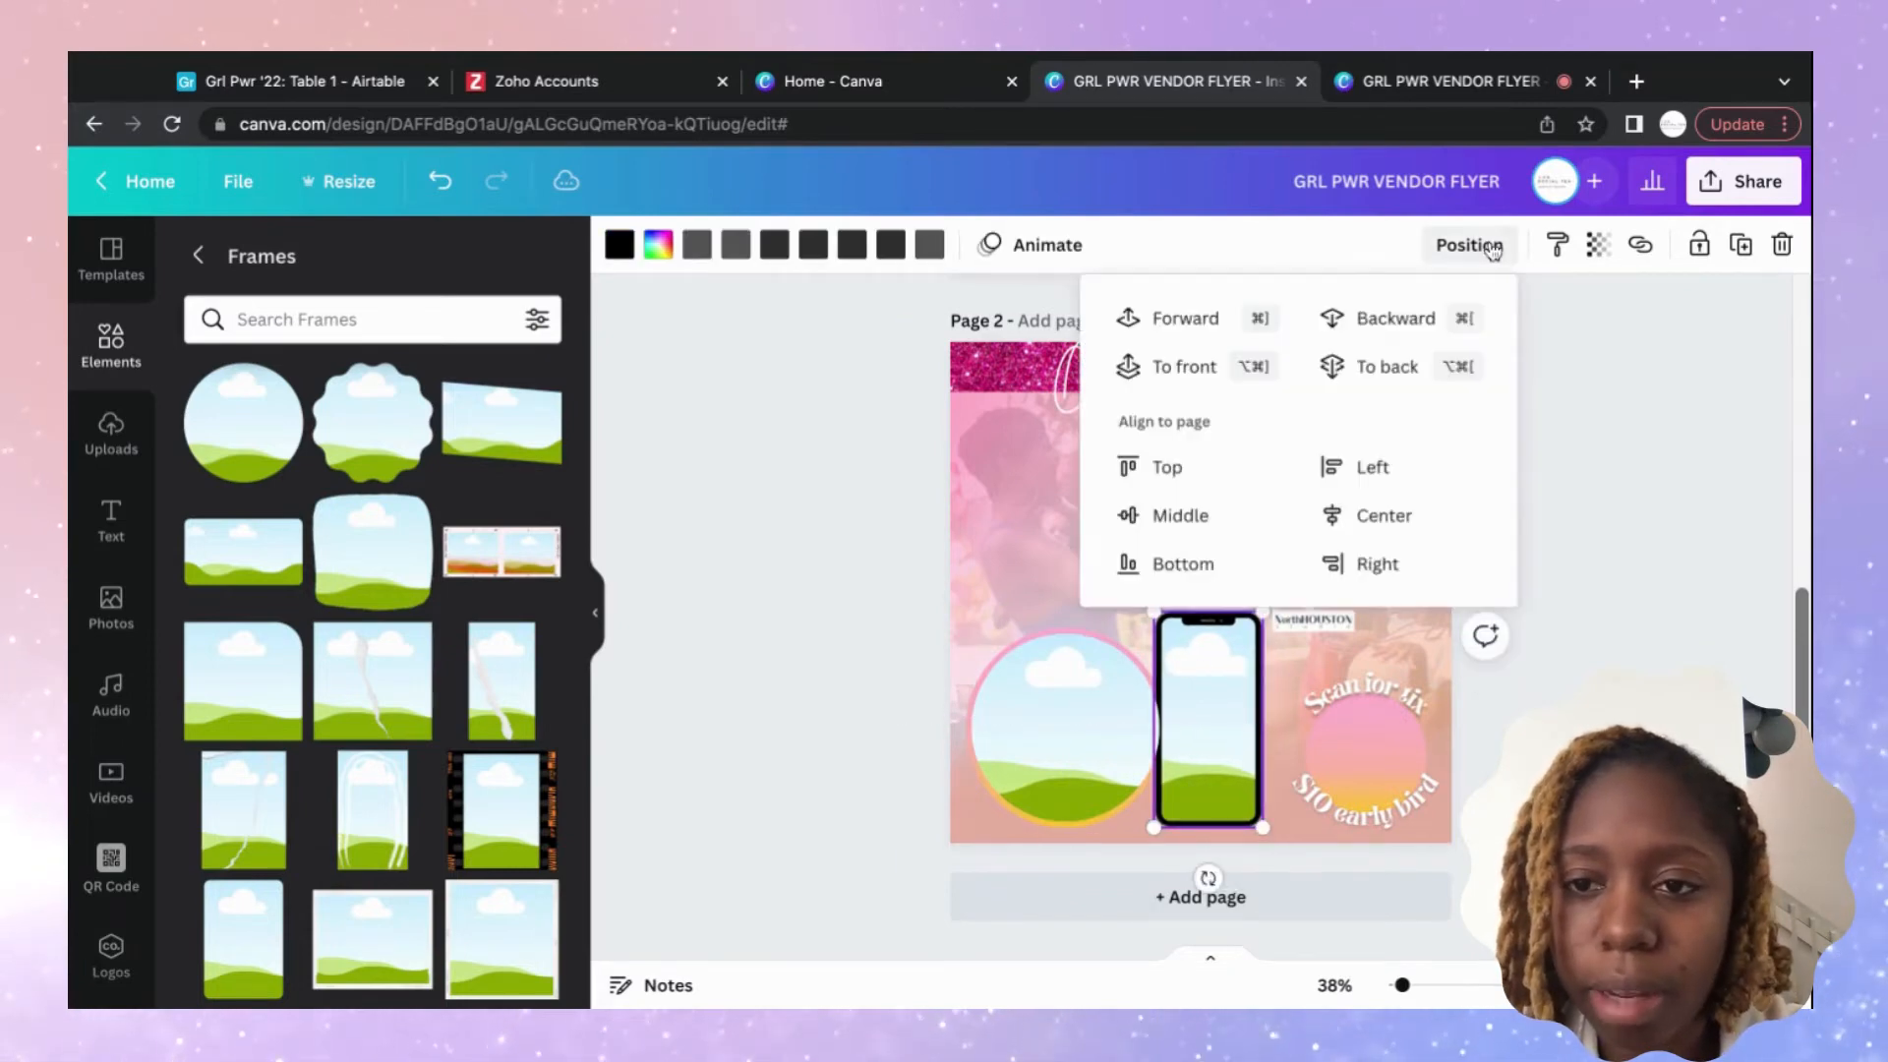
left_click(1201, 323)
left_click(1588, 409)
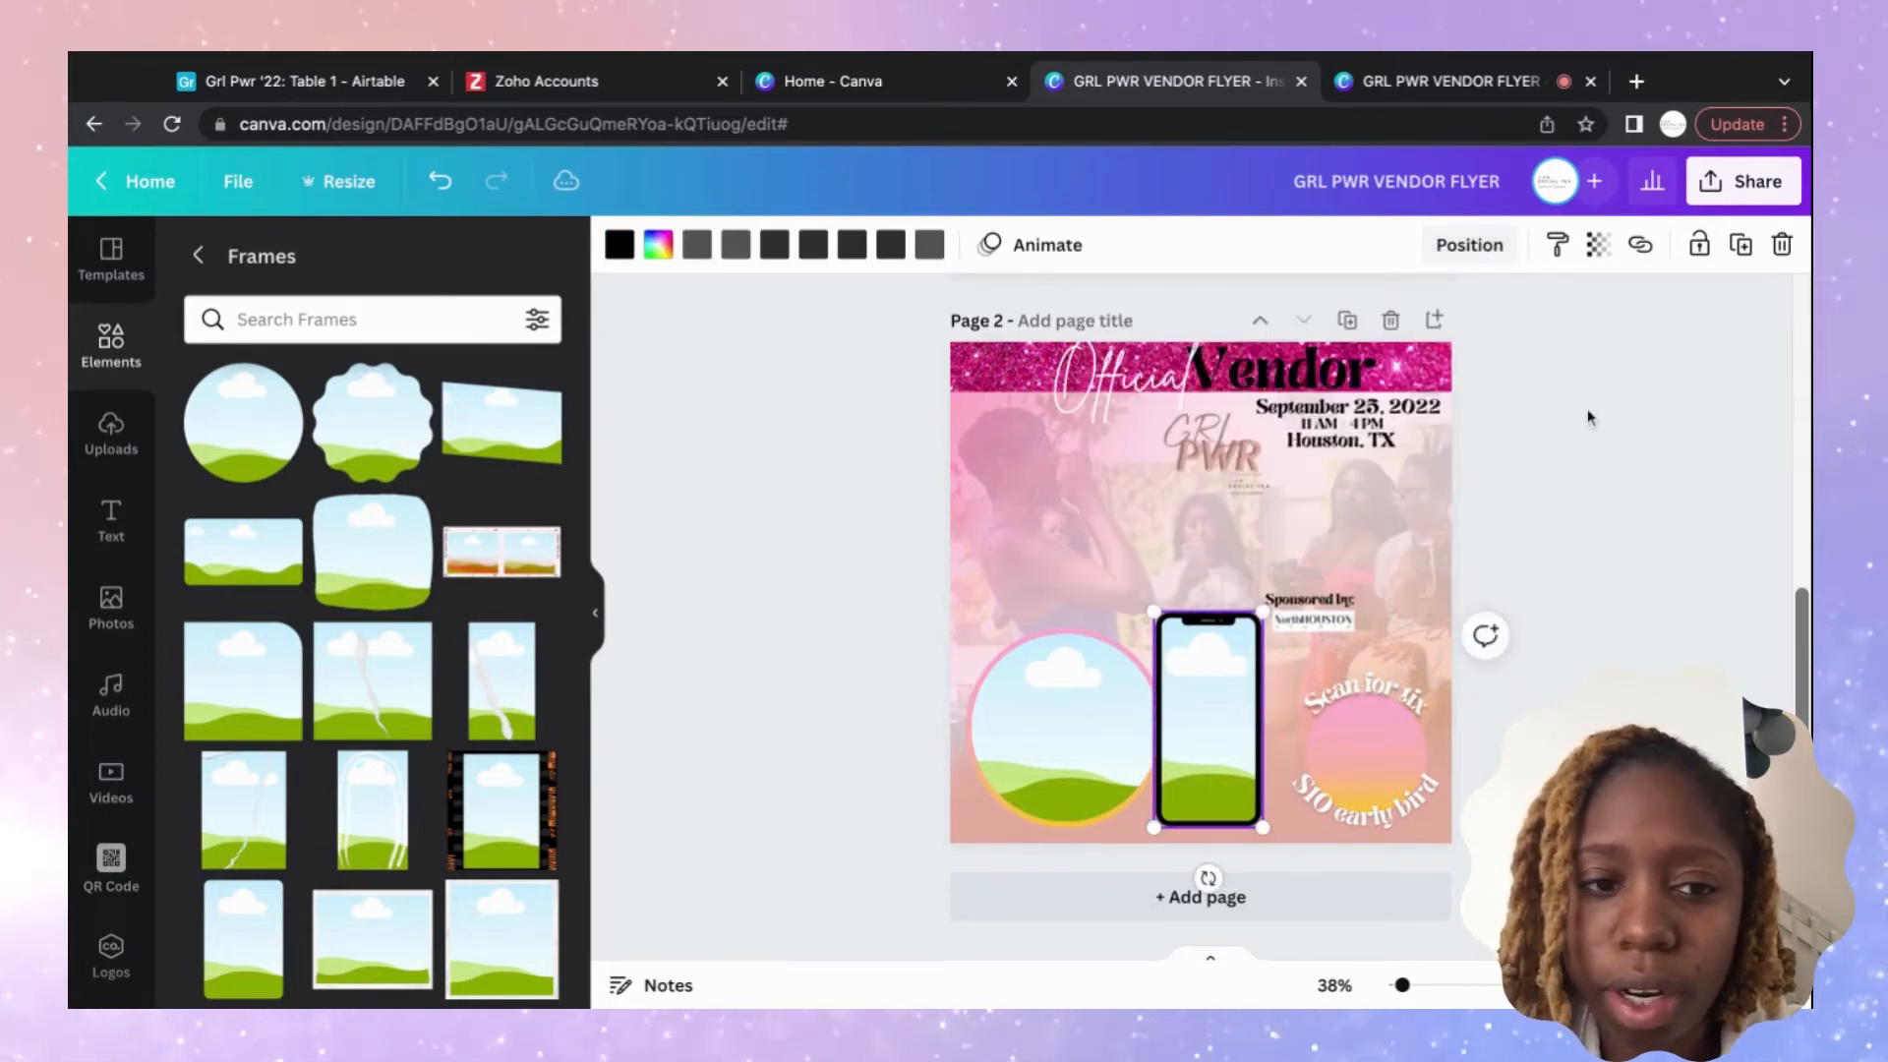
Fill the circular frame with the uploaded Milky Way Galaxy logo and the phone frame with the uploaded phone screenshot.
left_click(112, 432)
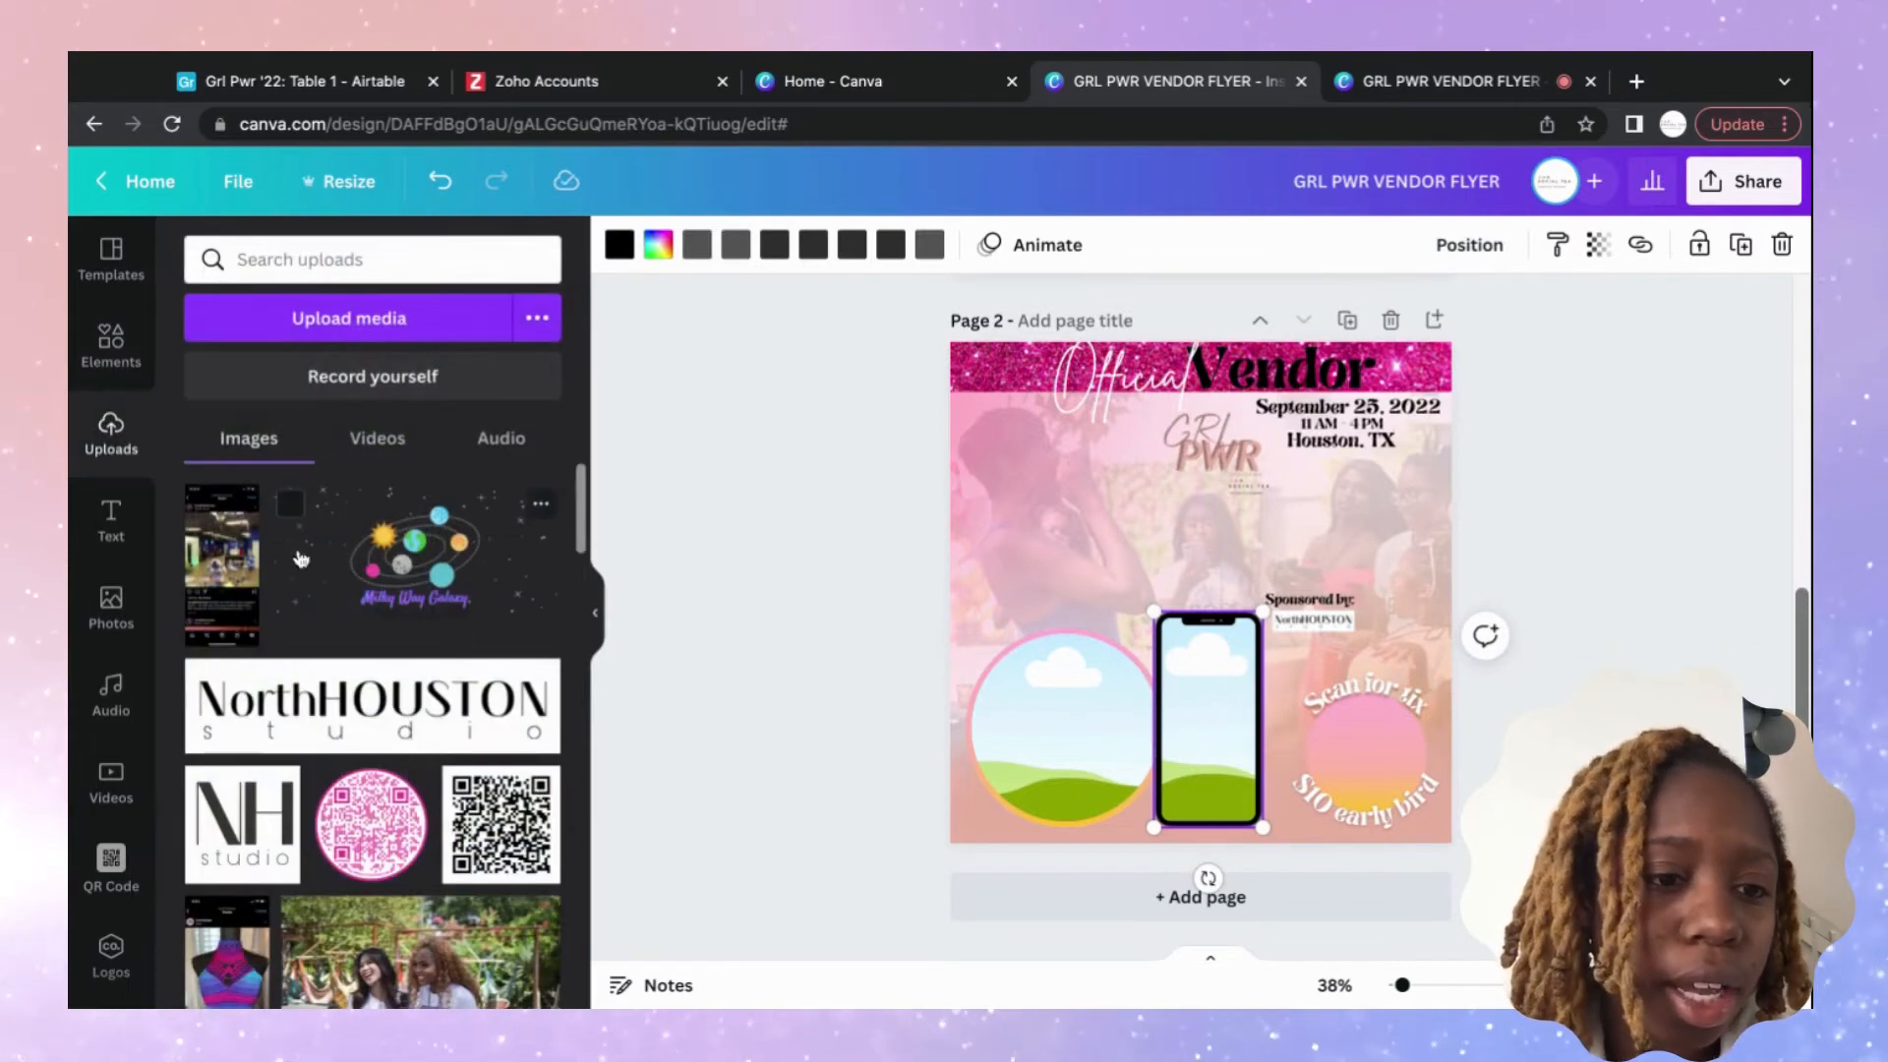
left_click_drag(401, 570, 1060, 730)
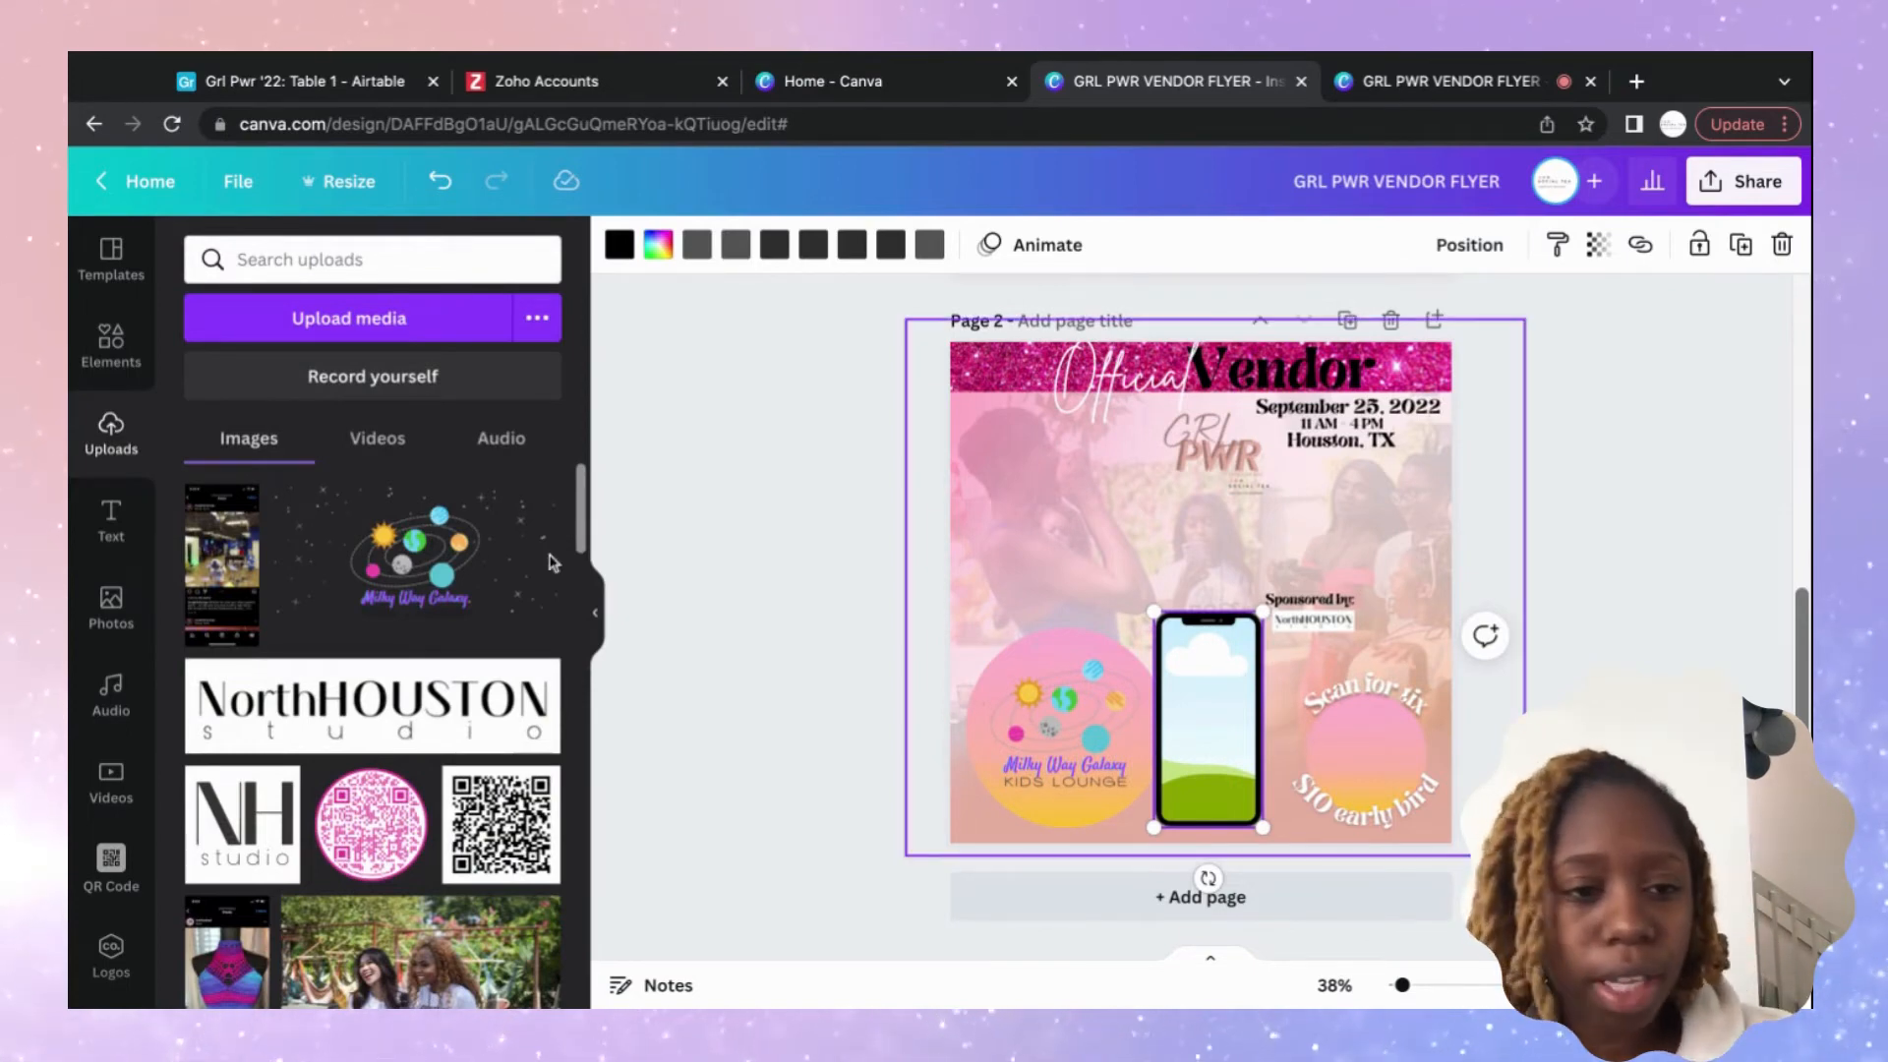
left_click(249, 558)
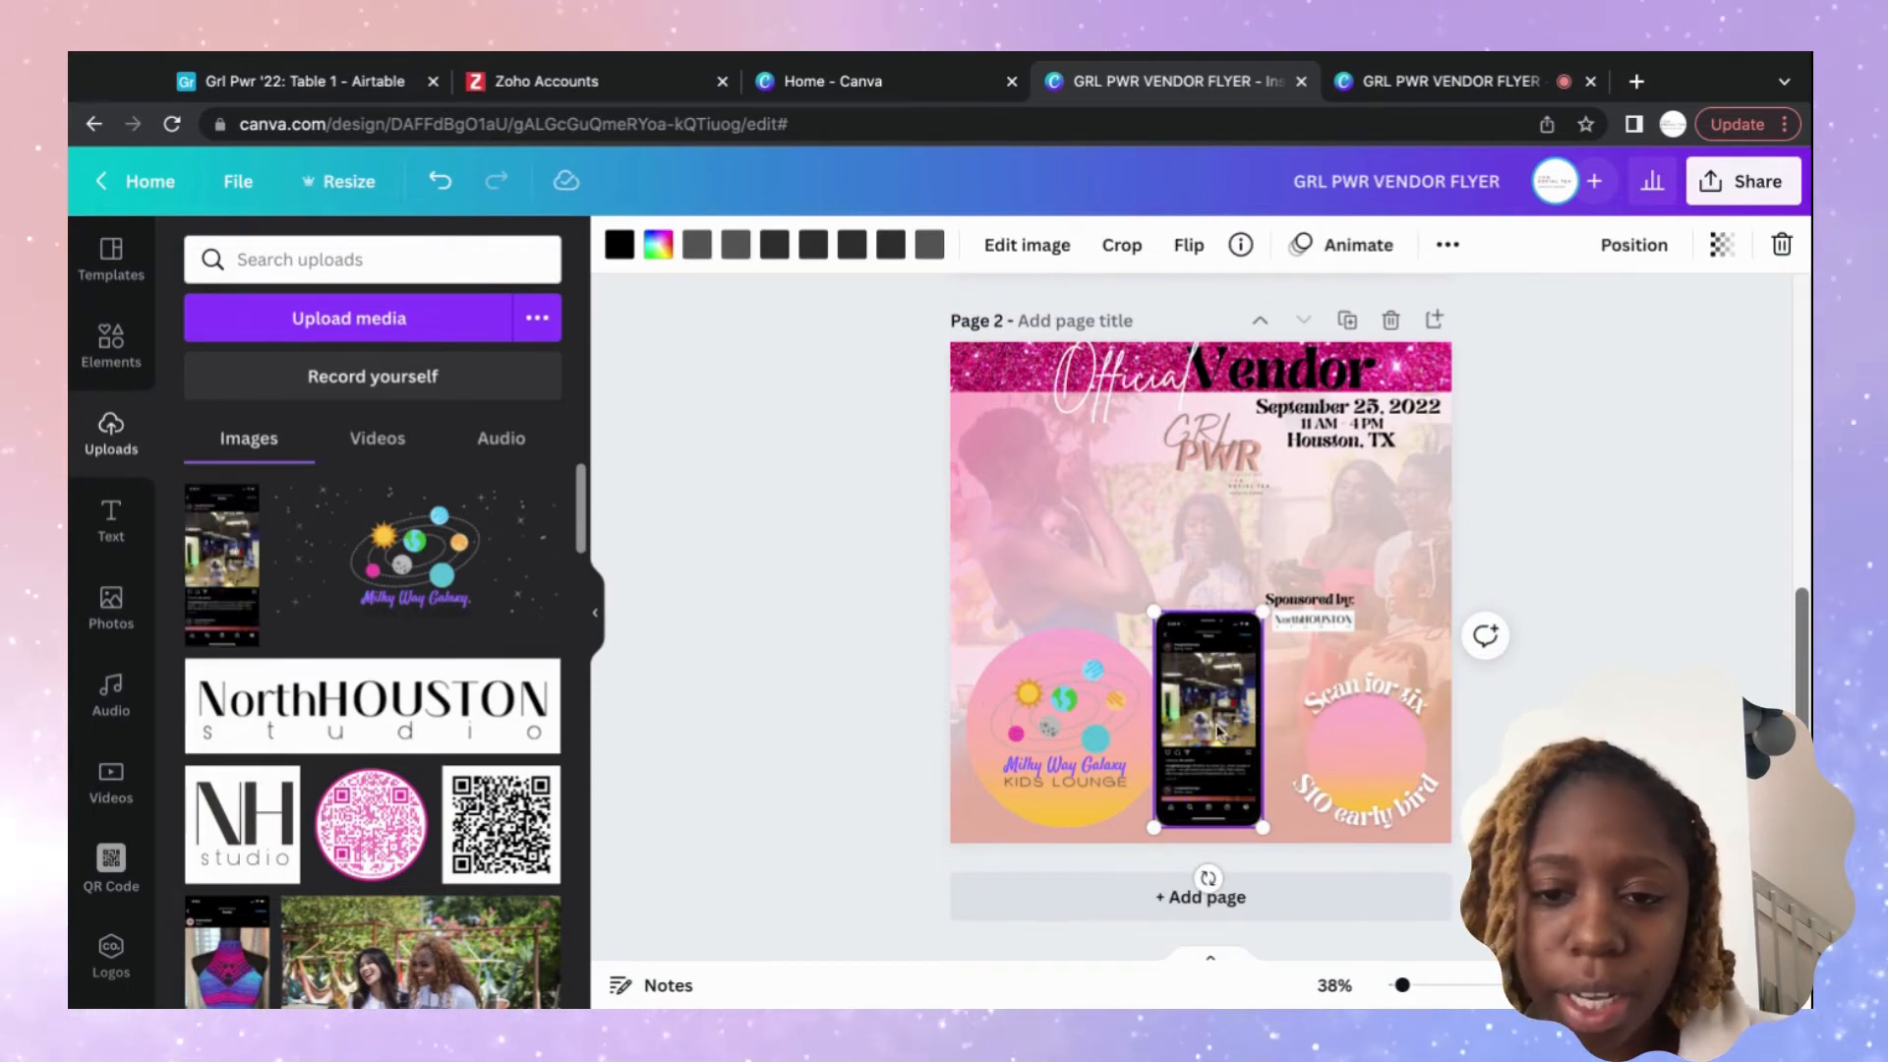
Shrink the phone slightly and position it so it overlaps the large circle's right edge.
left_click_drag(1212, 720, 1199, 720)
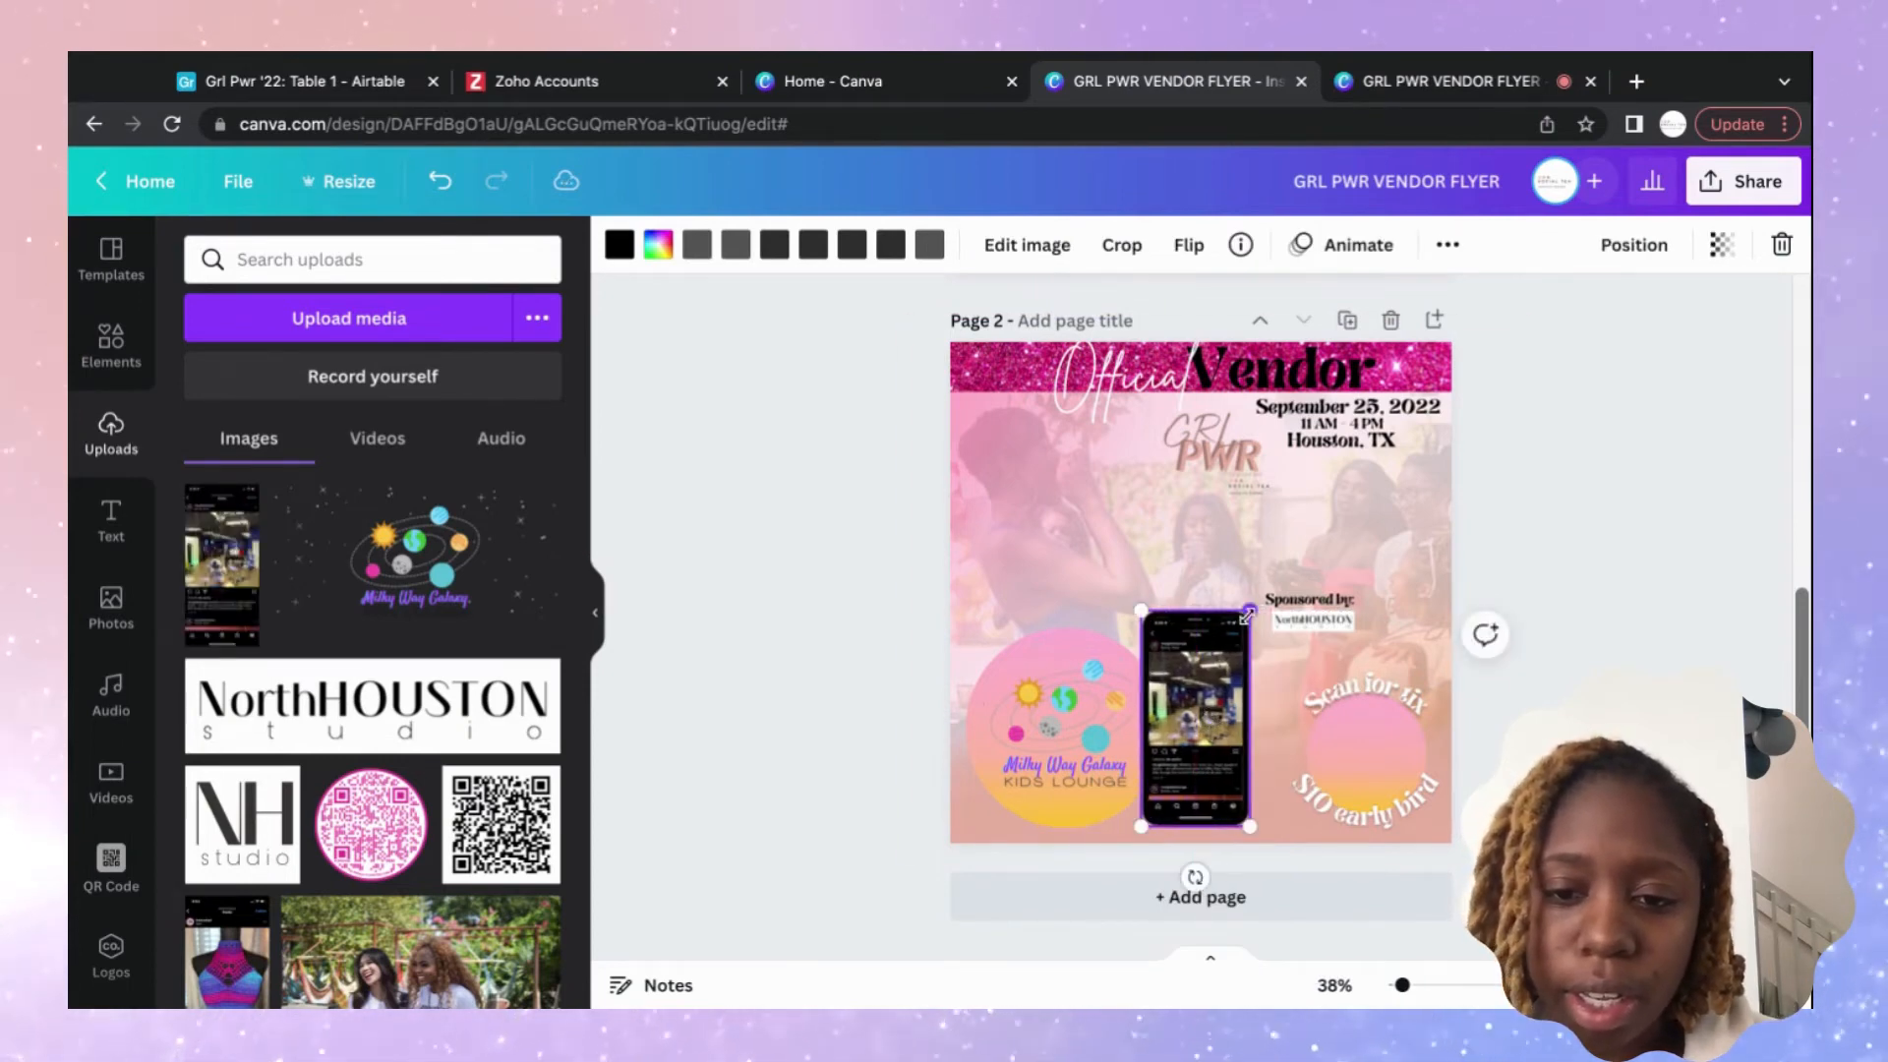
left_click_drag(1247, 616, 1235, 640)
left_click_drag(1219, 739, 1217, 721)
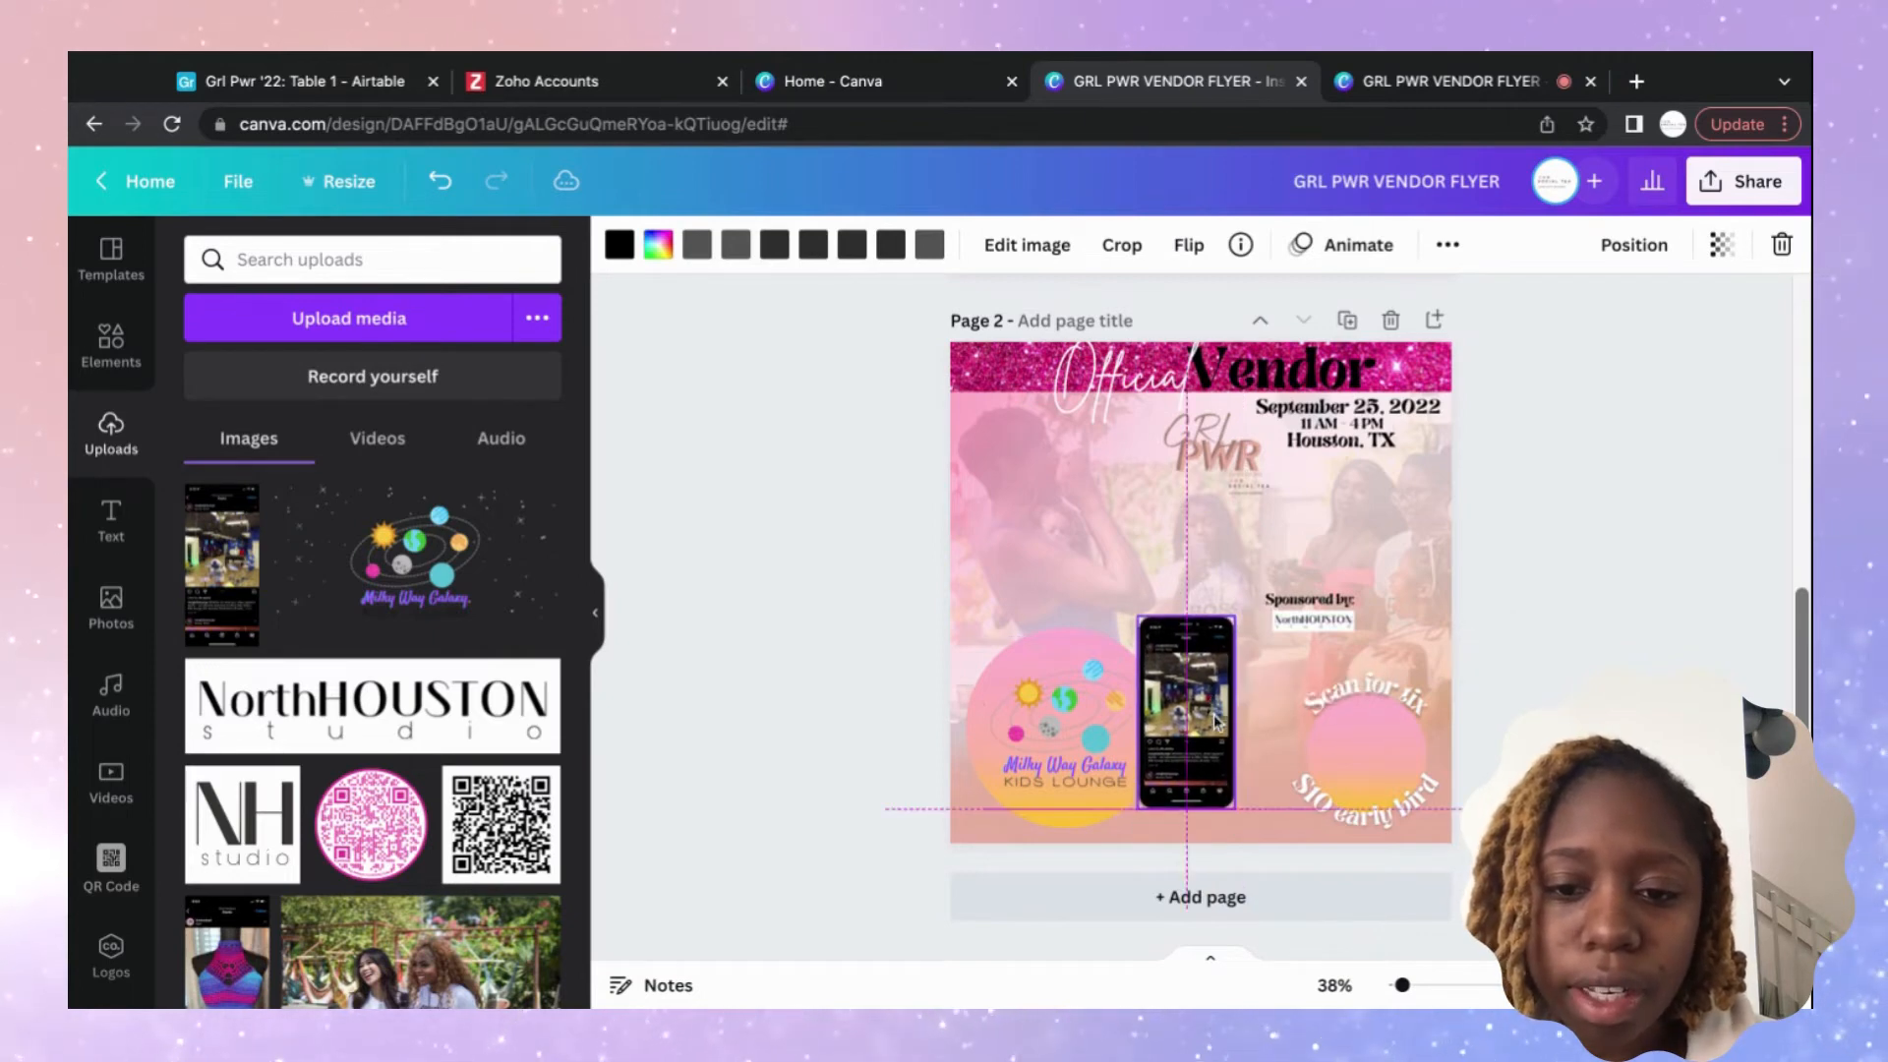
left_click(1619, 527)
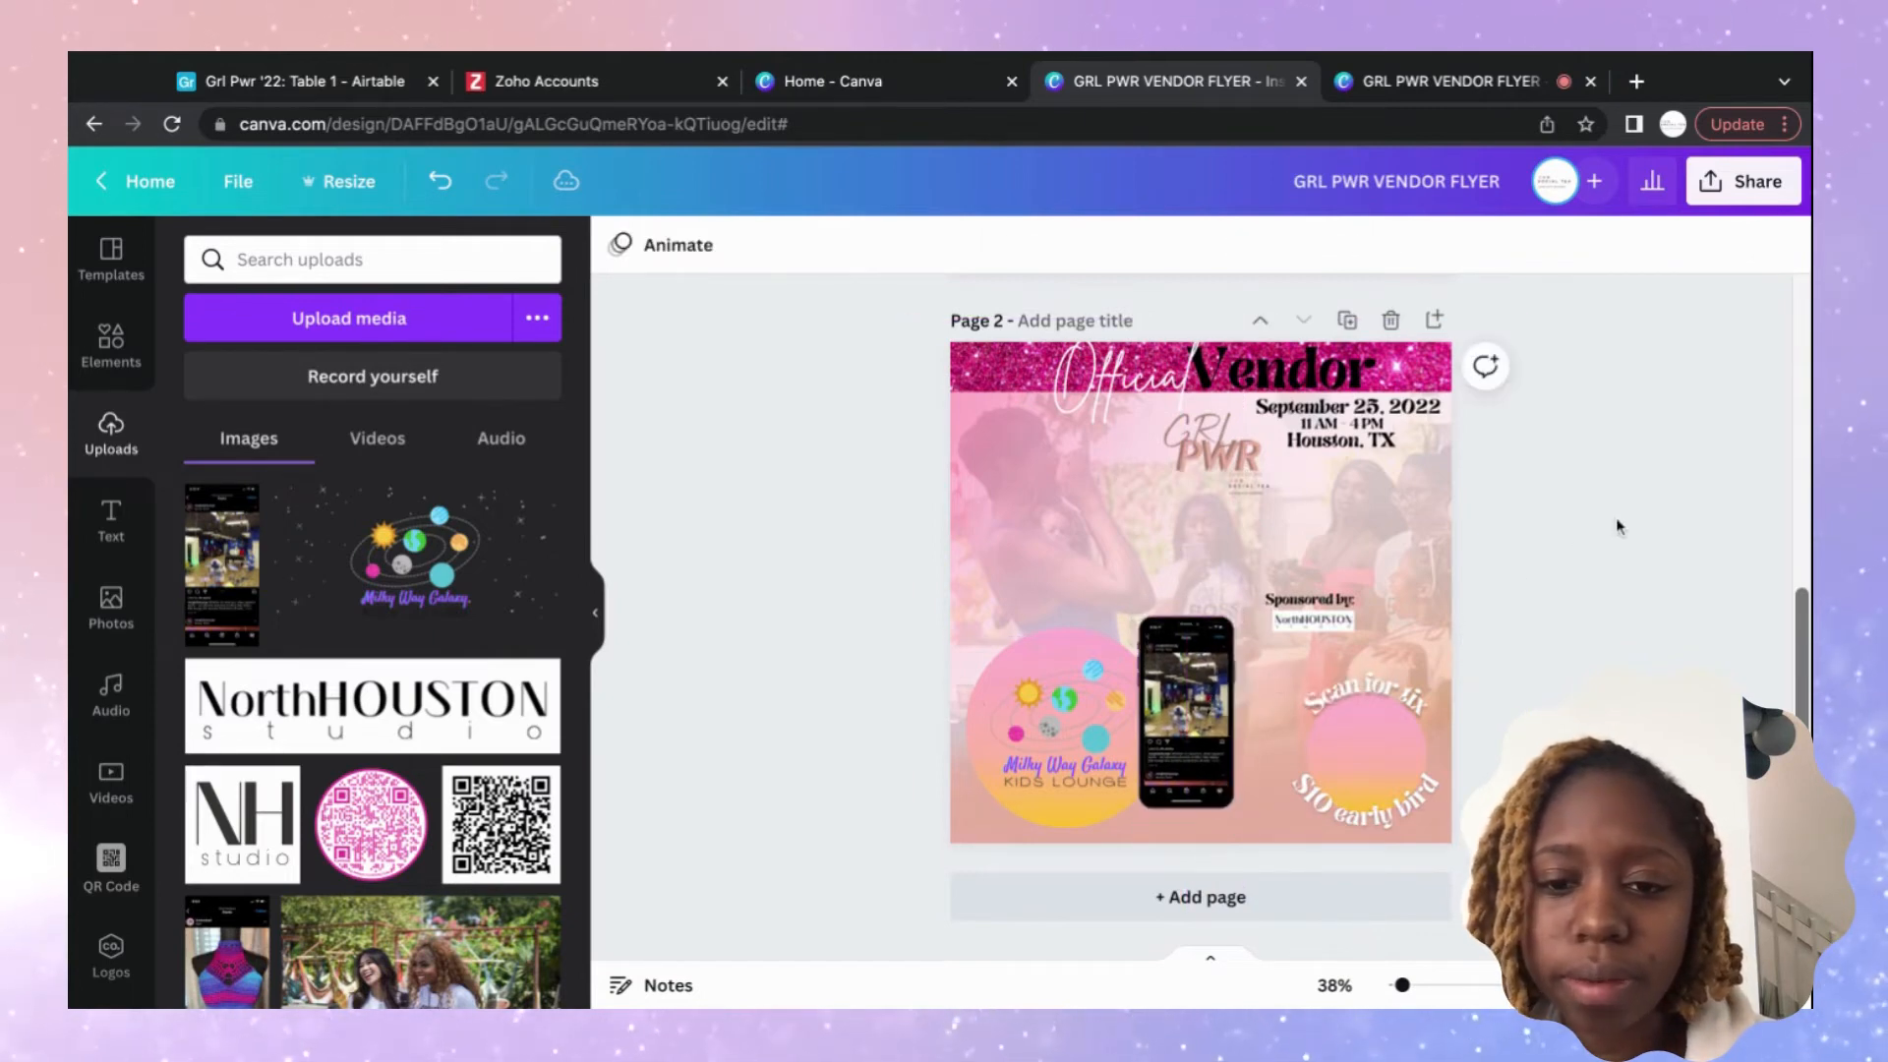
left_click(1423, 704)
left_click(1567, 244)
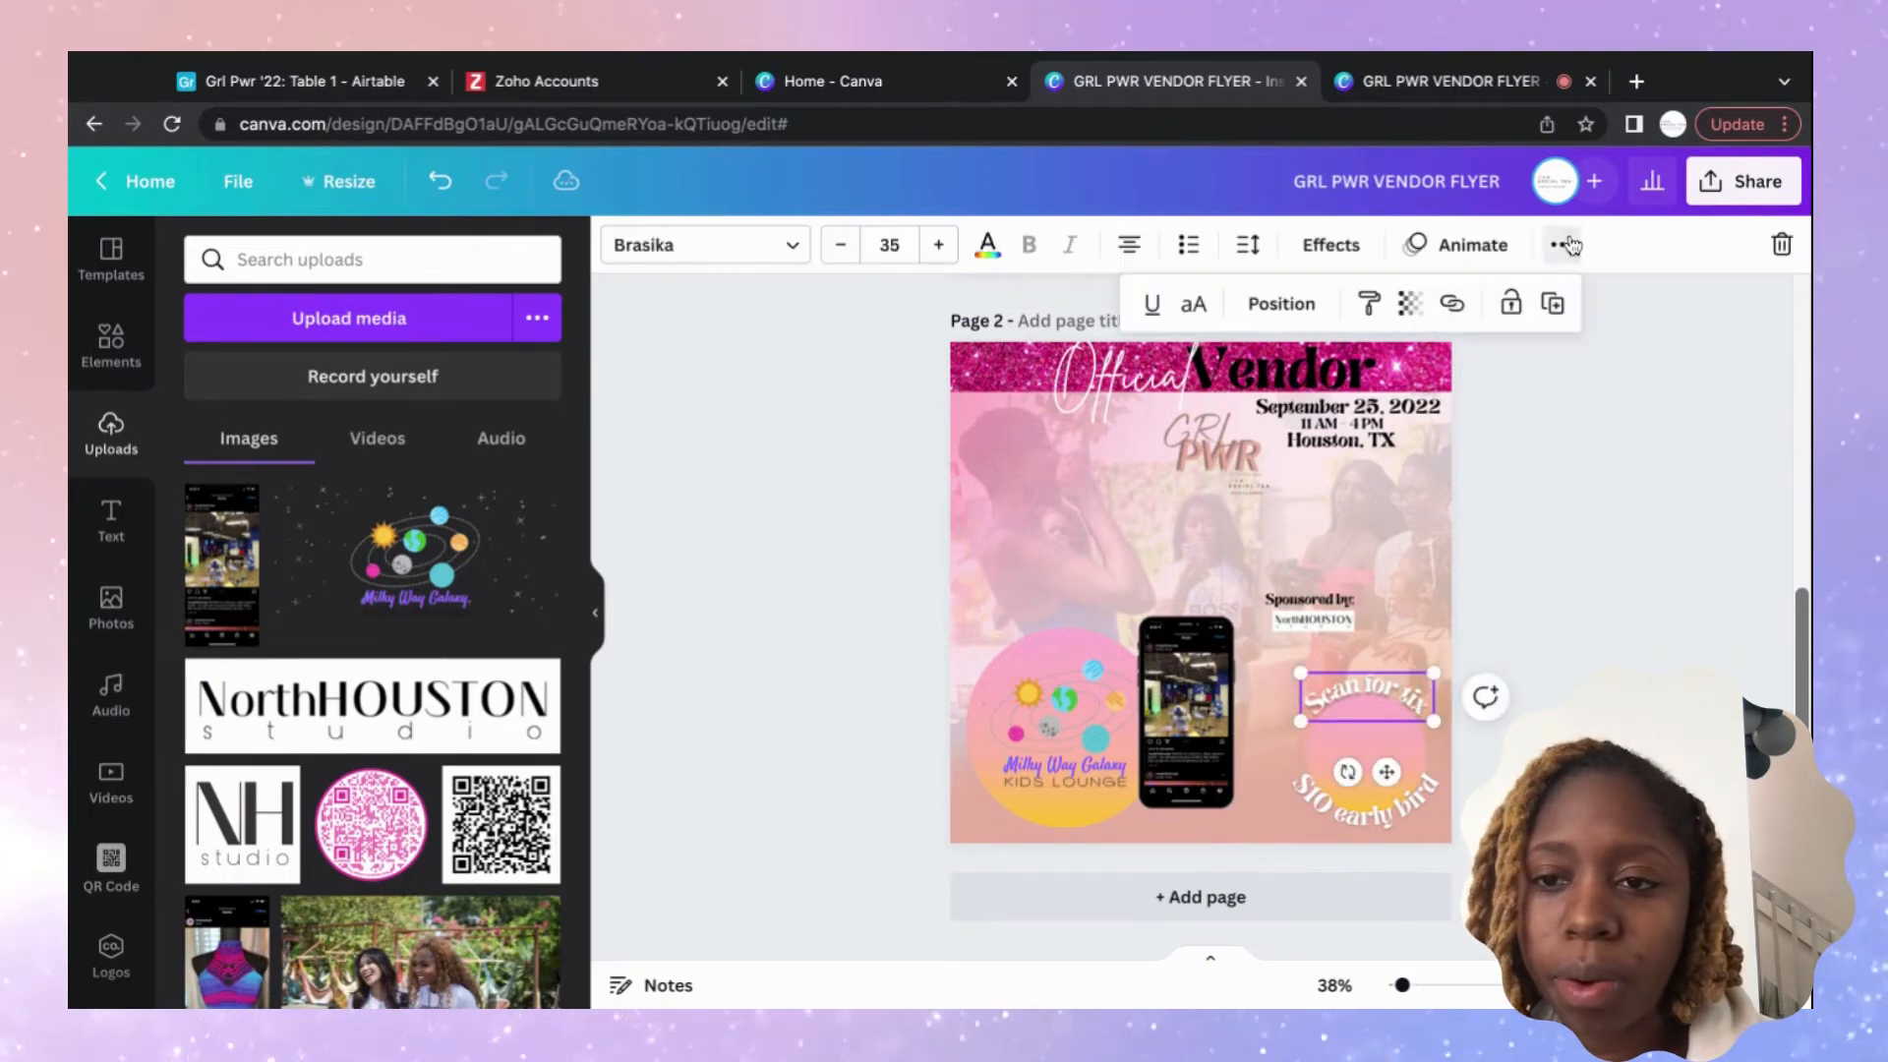
left_click(1556, 305)
left_click_drag(1396, 782, 1085, 703)
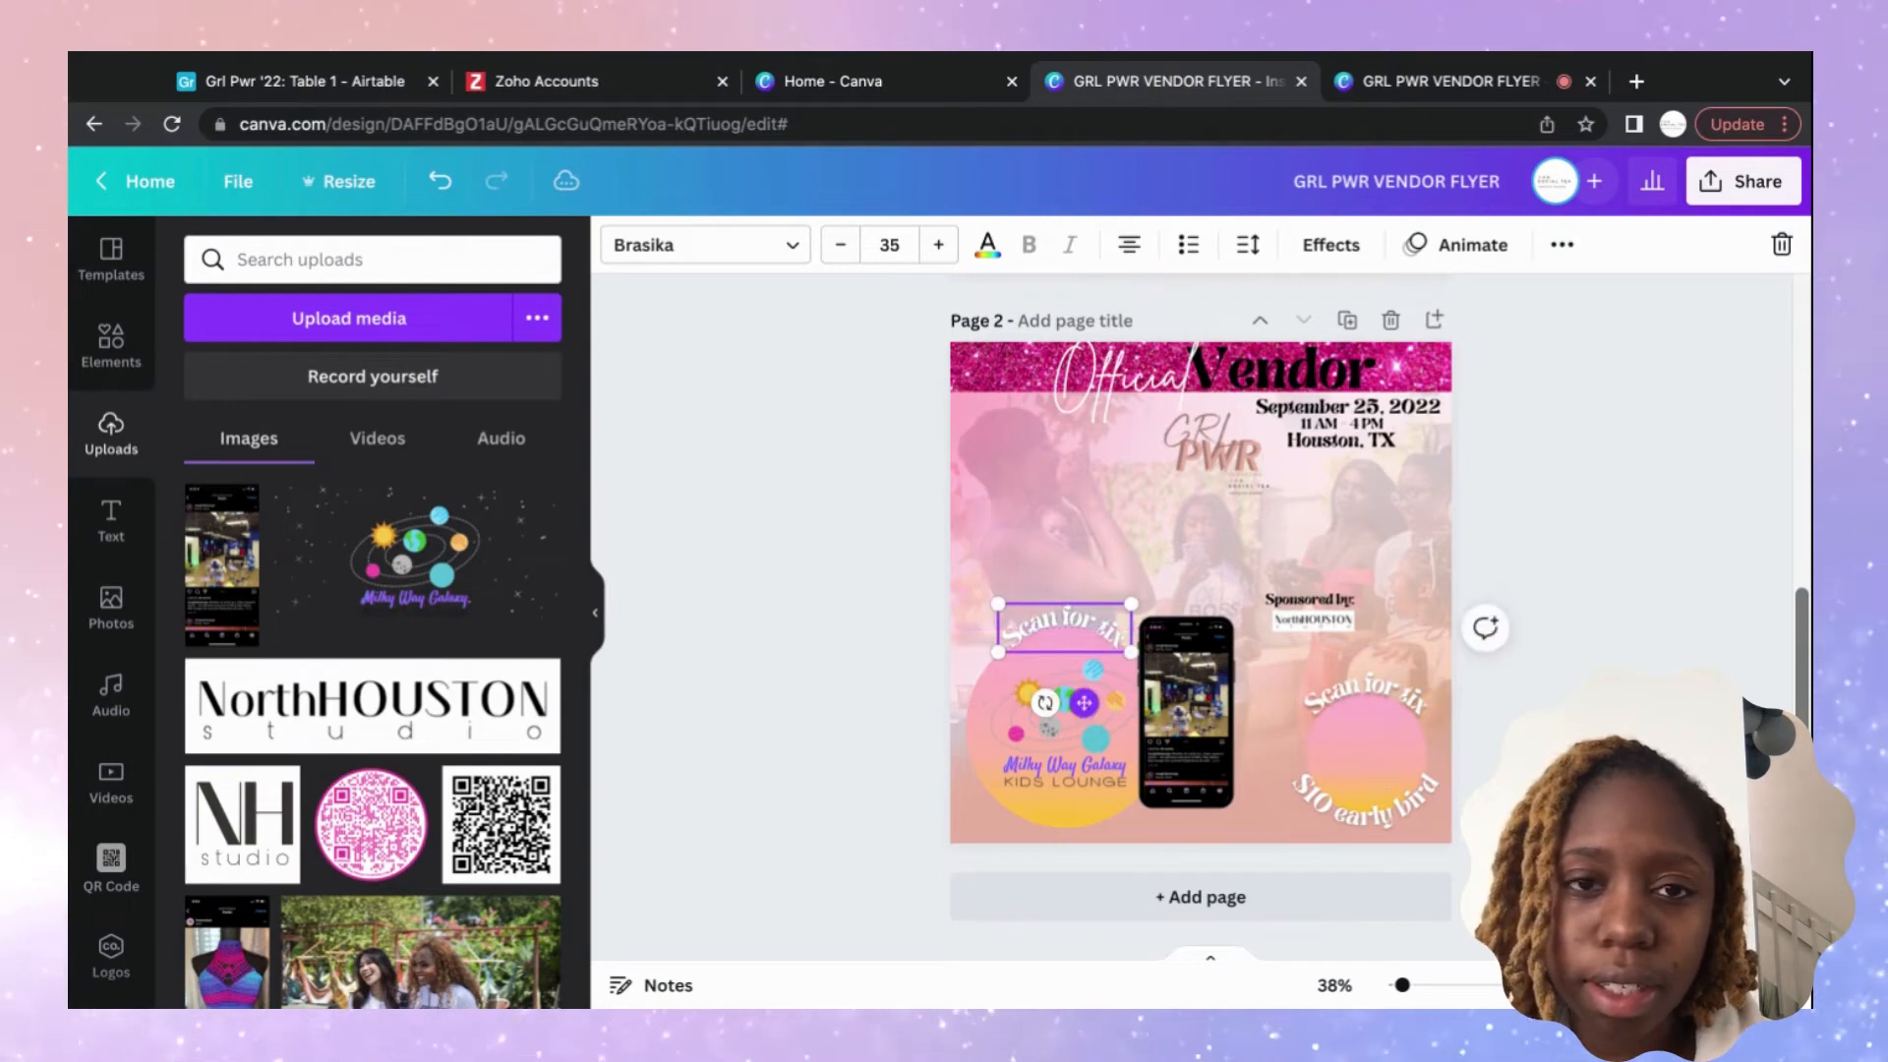
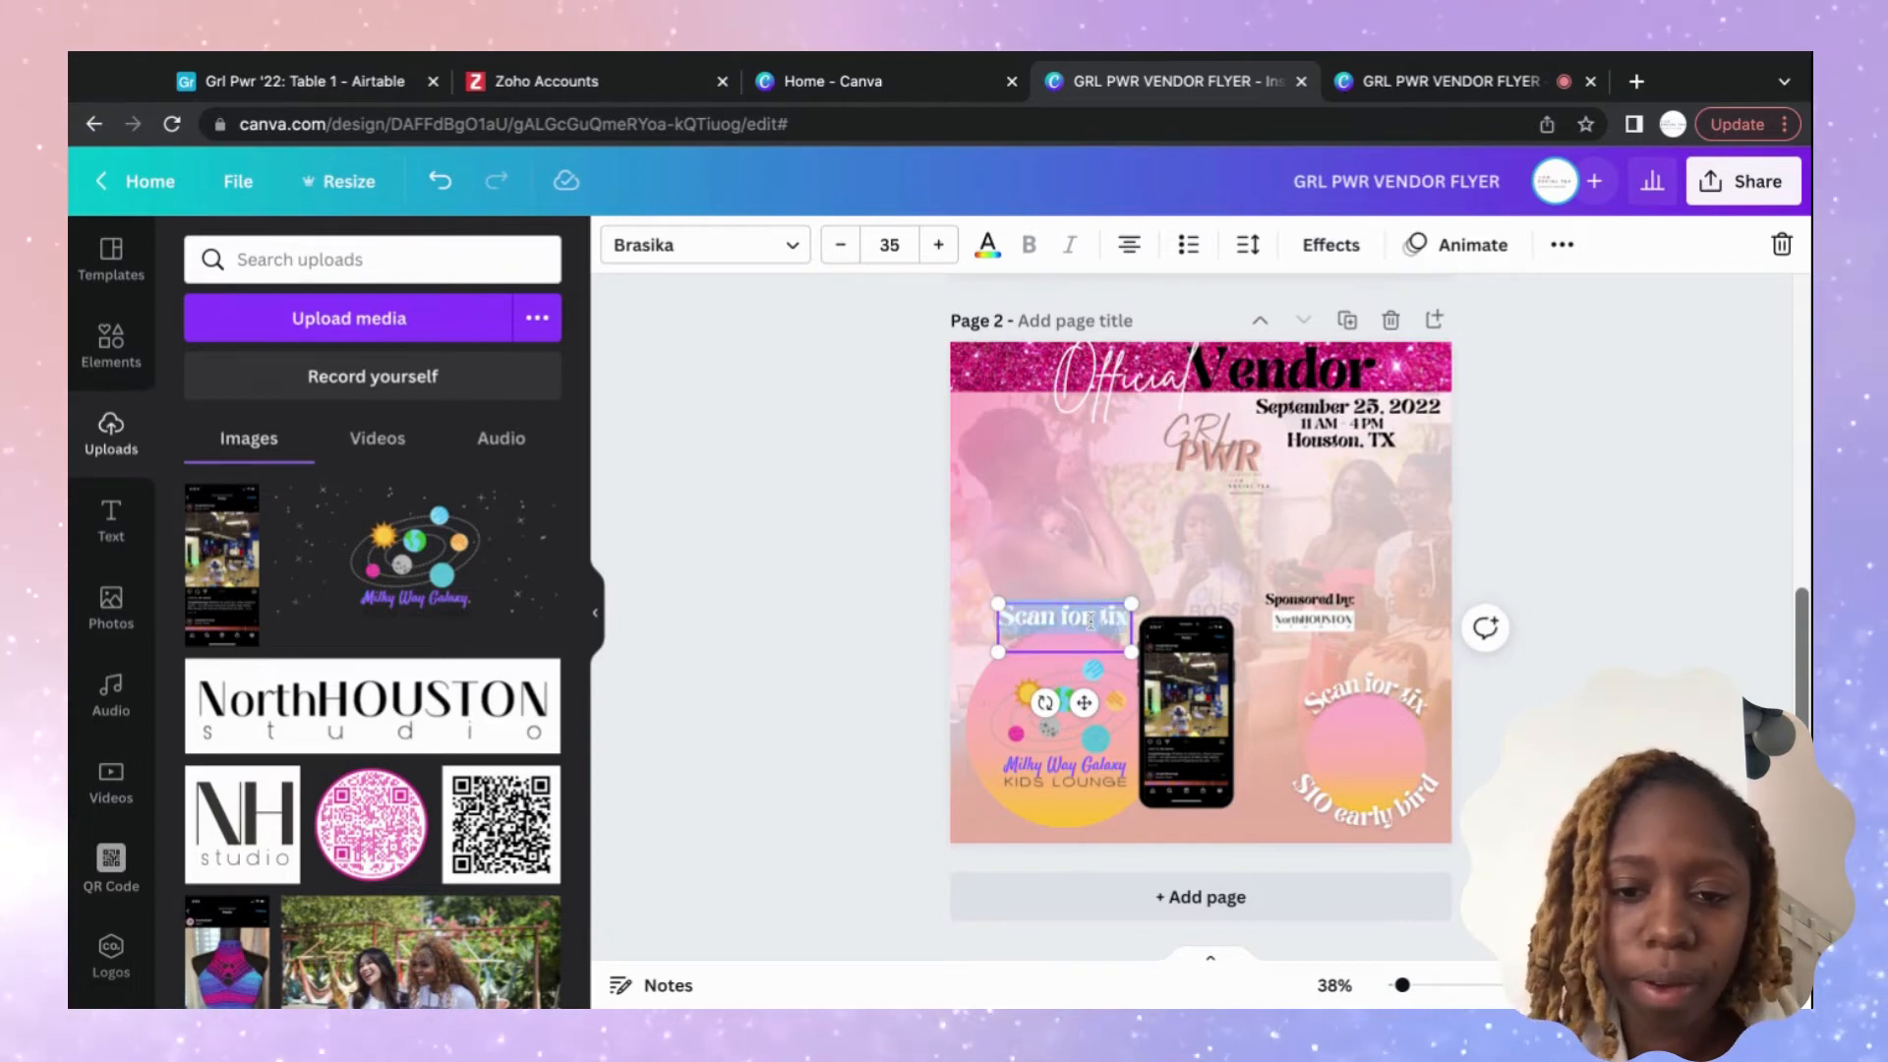
key("BackSpace")
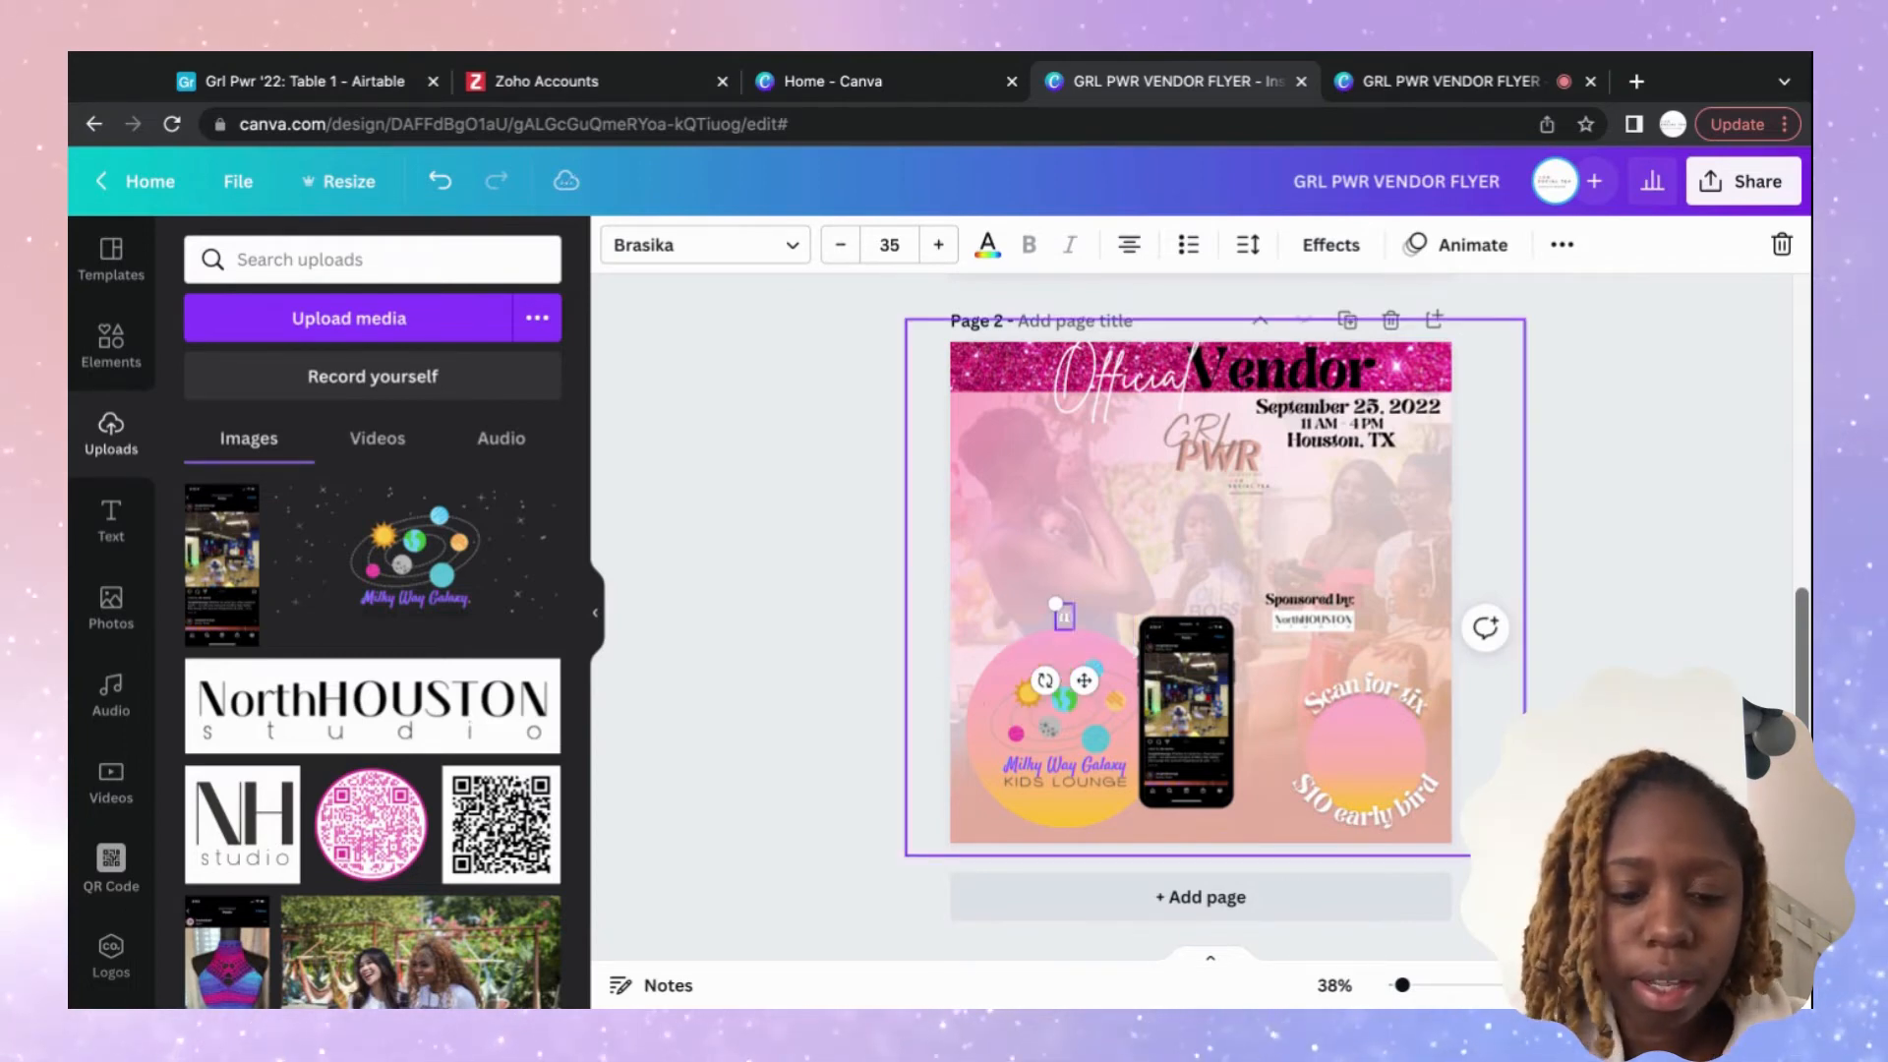
type("@nwgkidslounge")
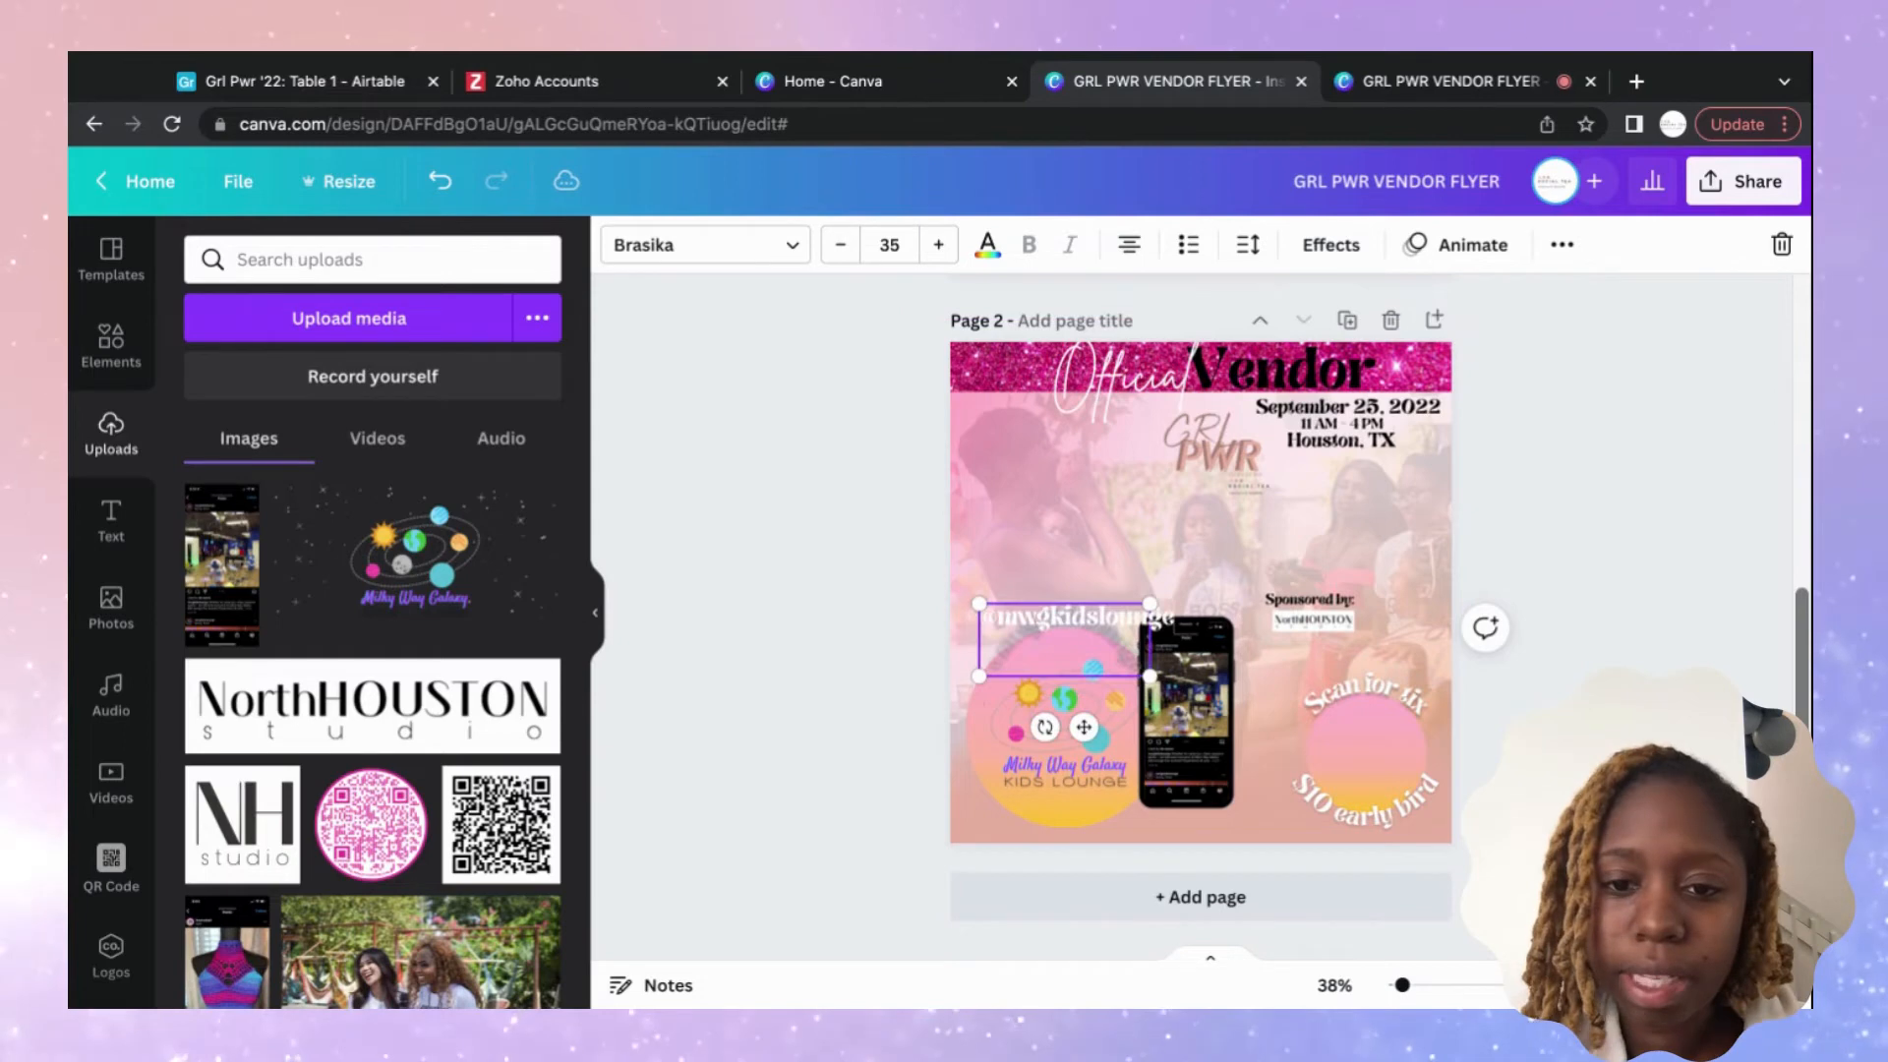
left_click(1704, 500)
left_click(1101, 637)
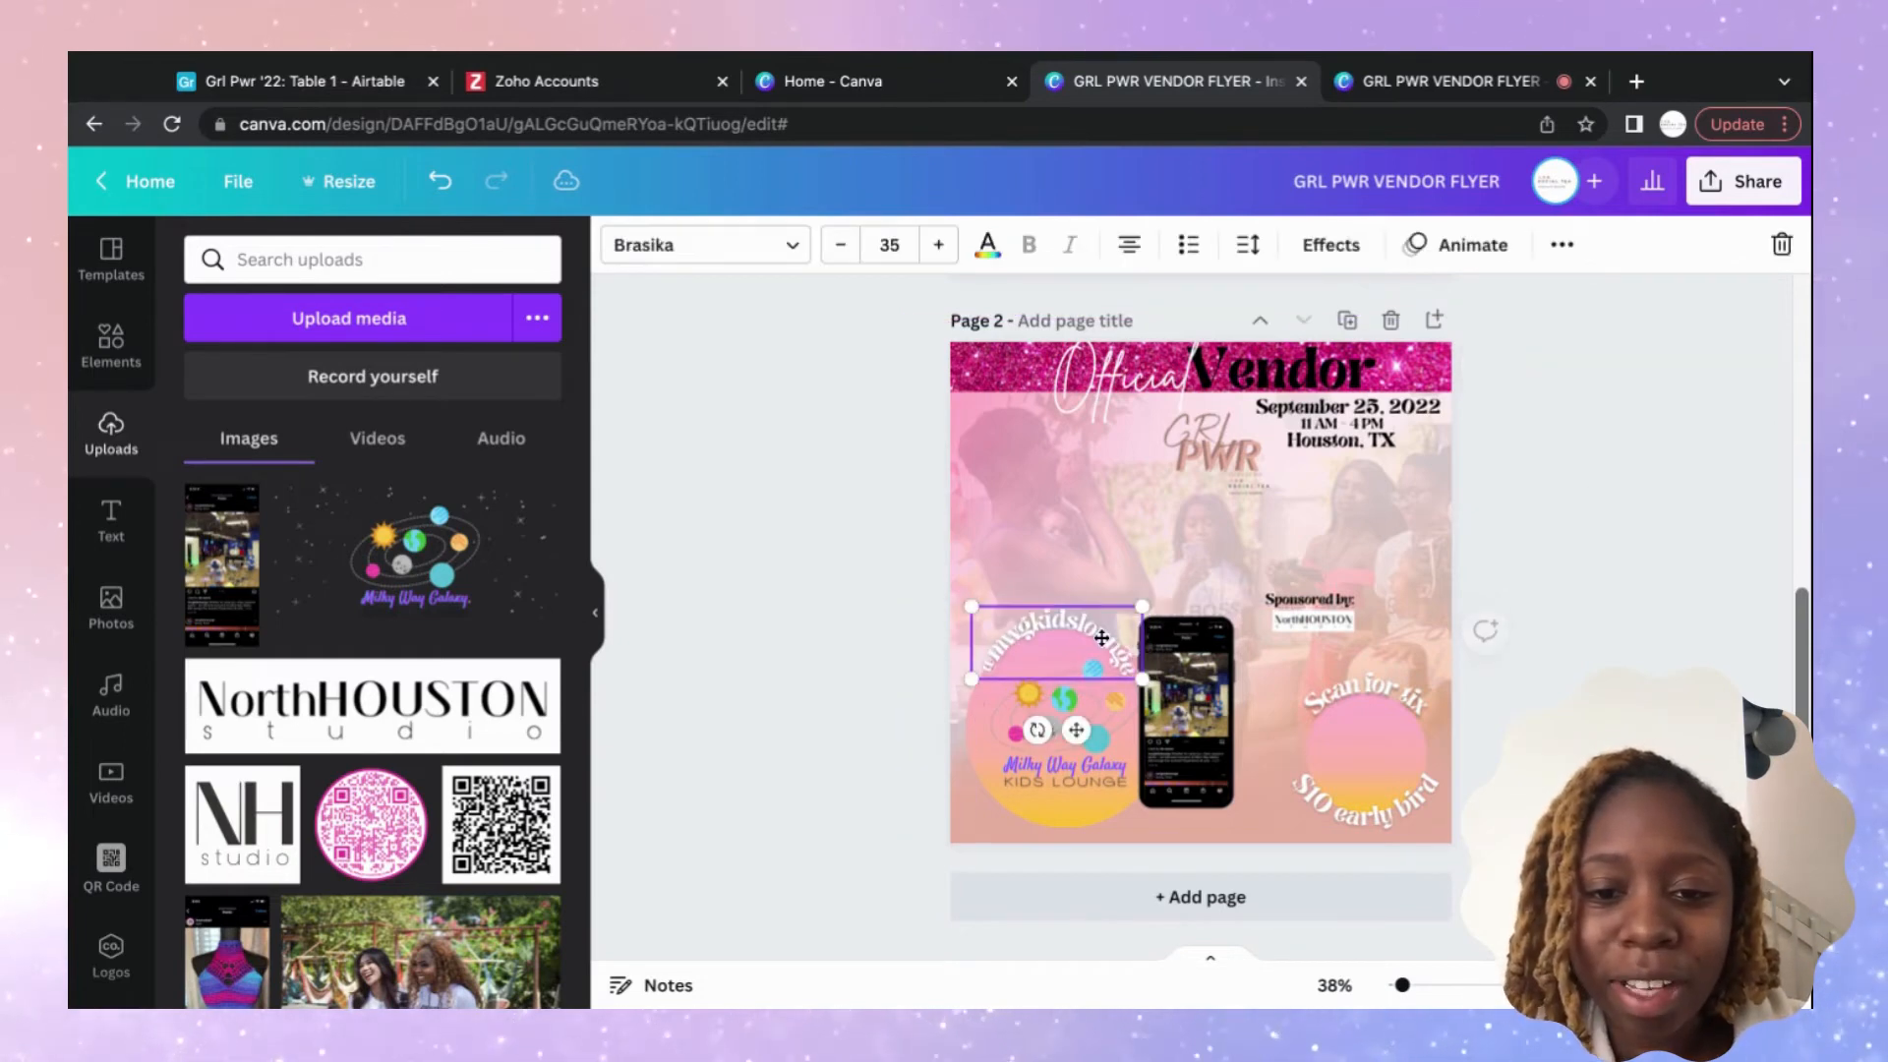
left_click(1330, 245)
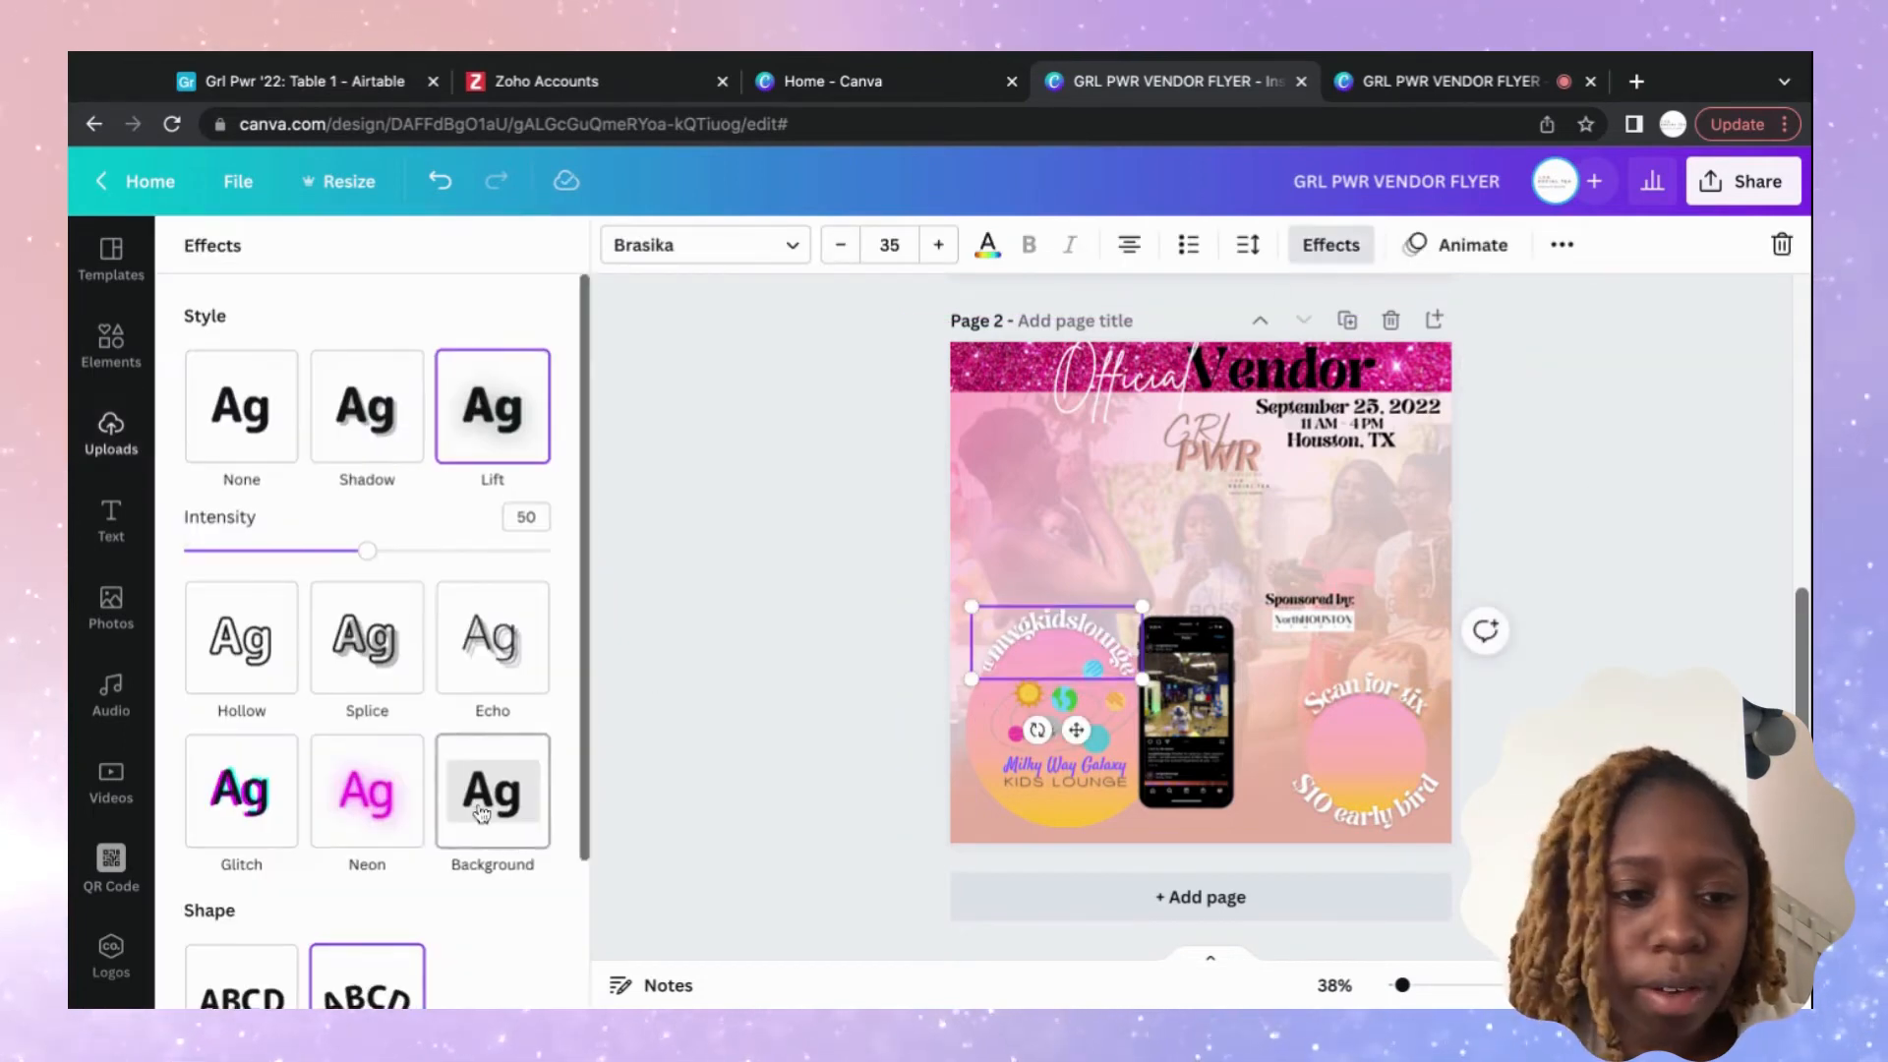
scroll(481, 812, "down", 4)
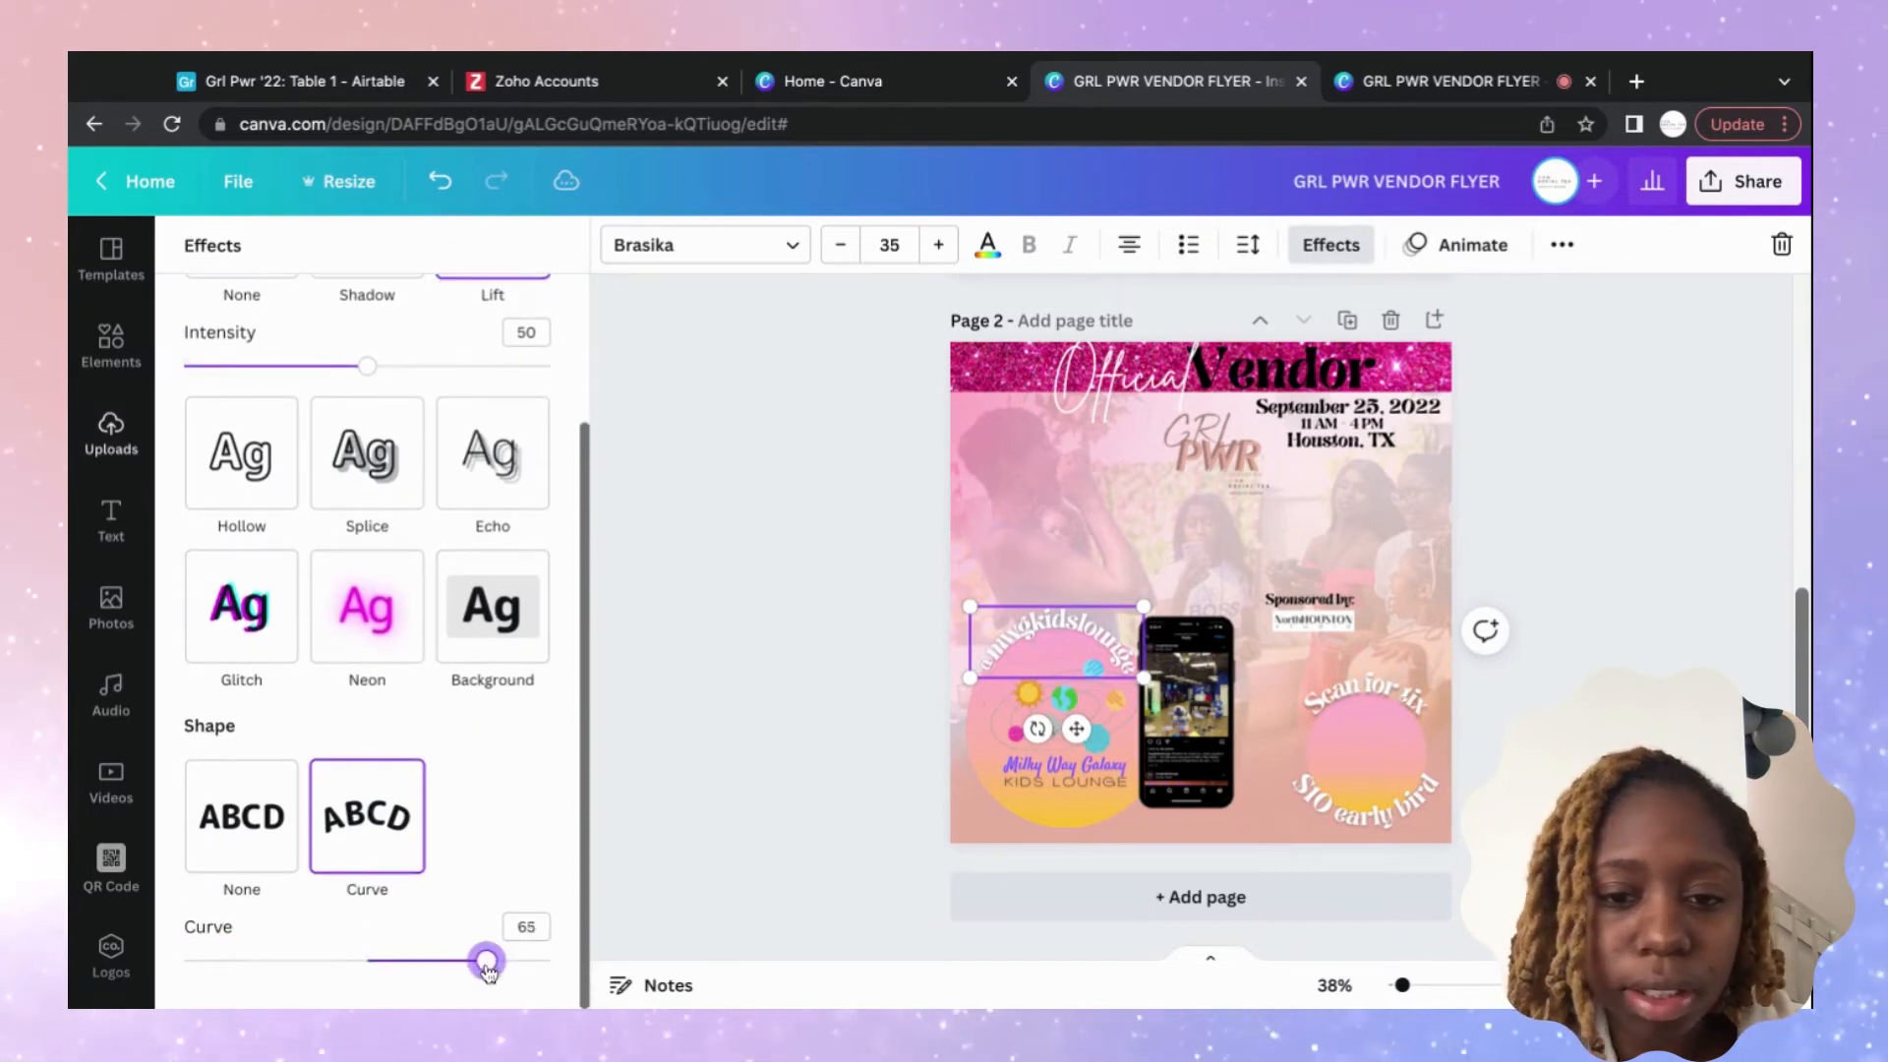
left_click_drag(488, 969, 489, 974)
left_click(1550, 526)
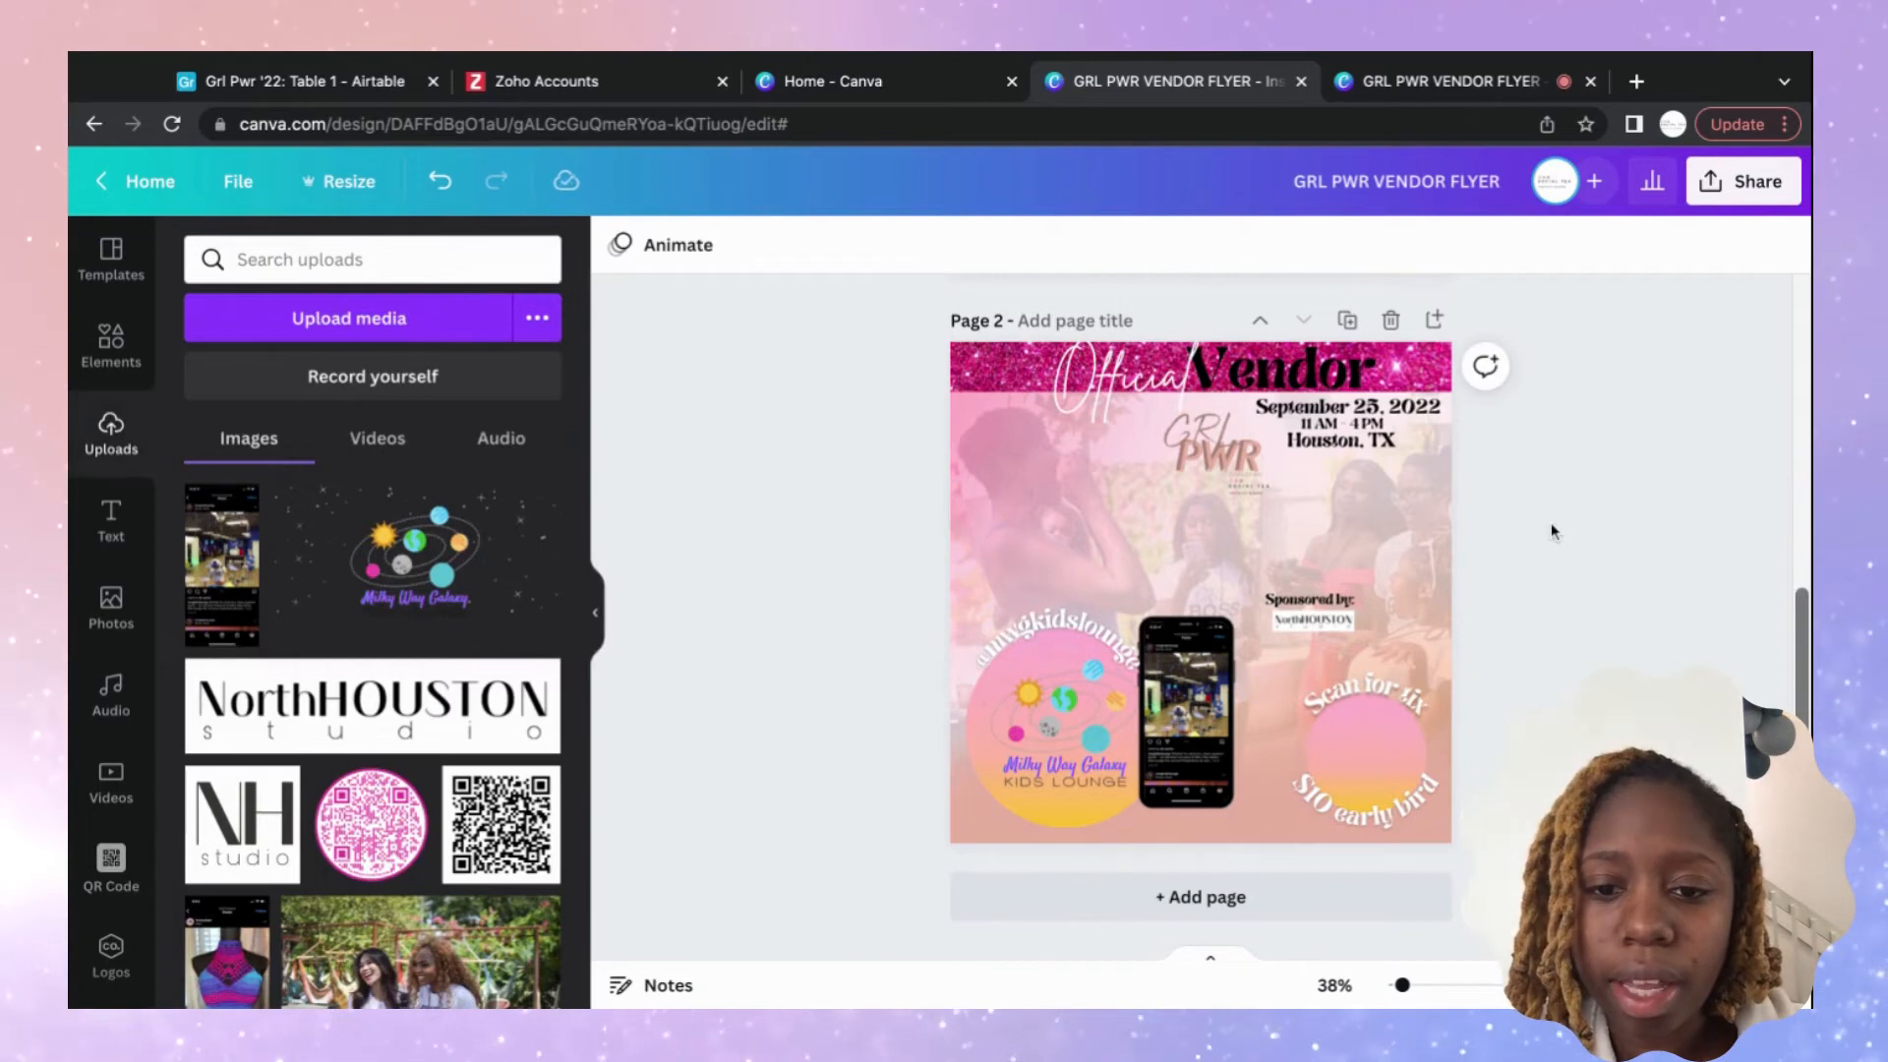
double_click(1005, 640)
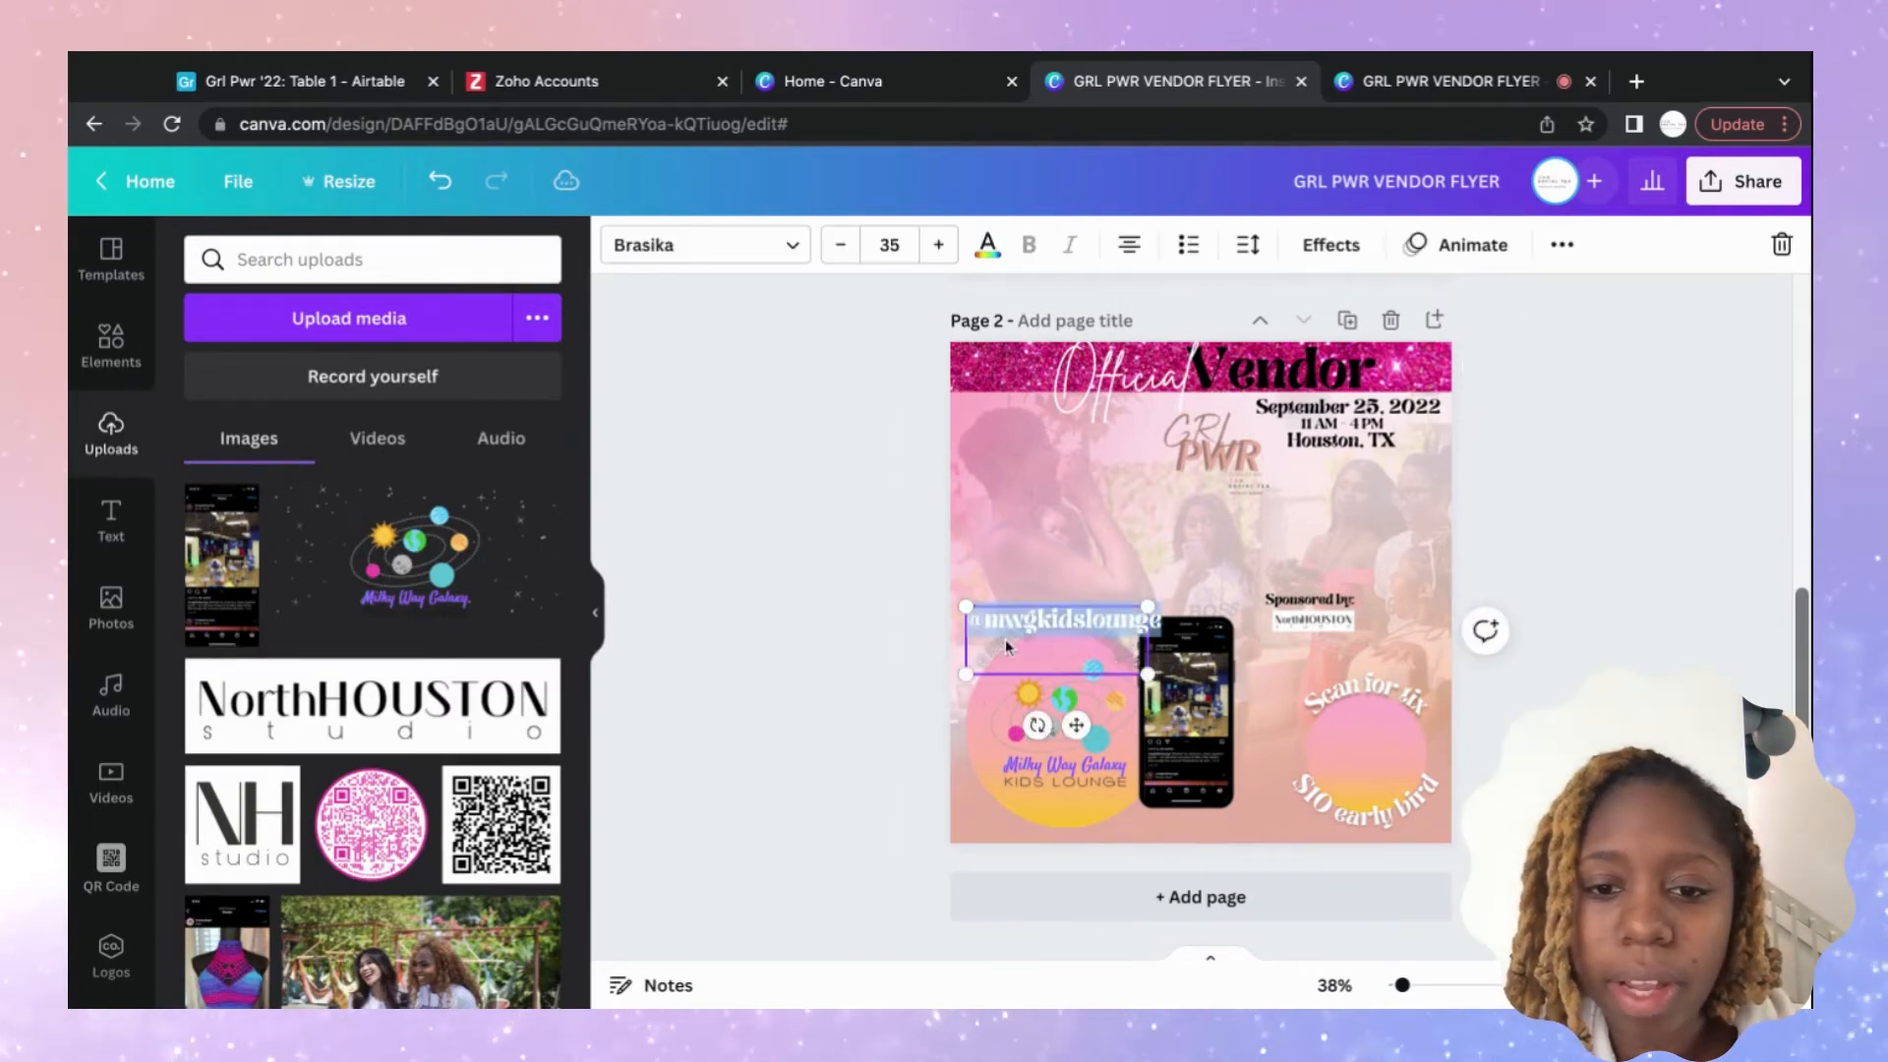
left_click(988, 248)
left_click(354, 777)
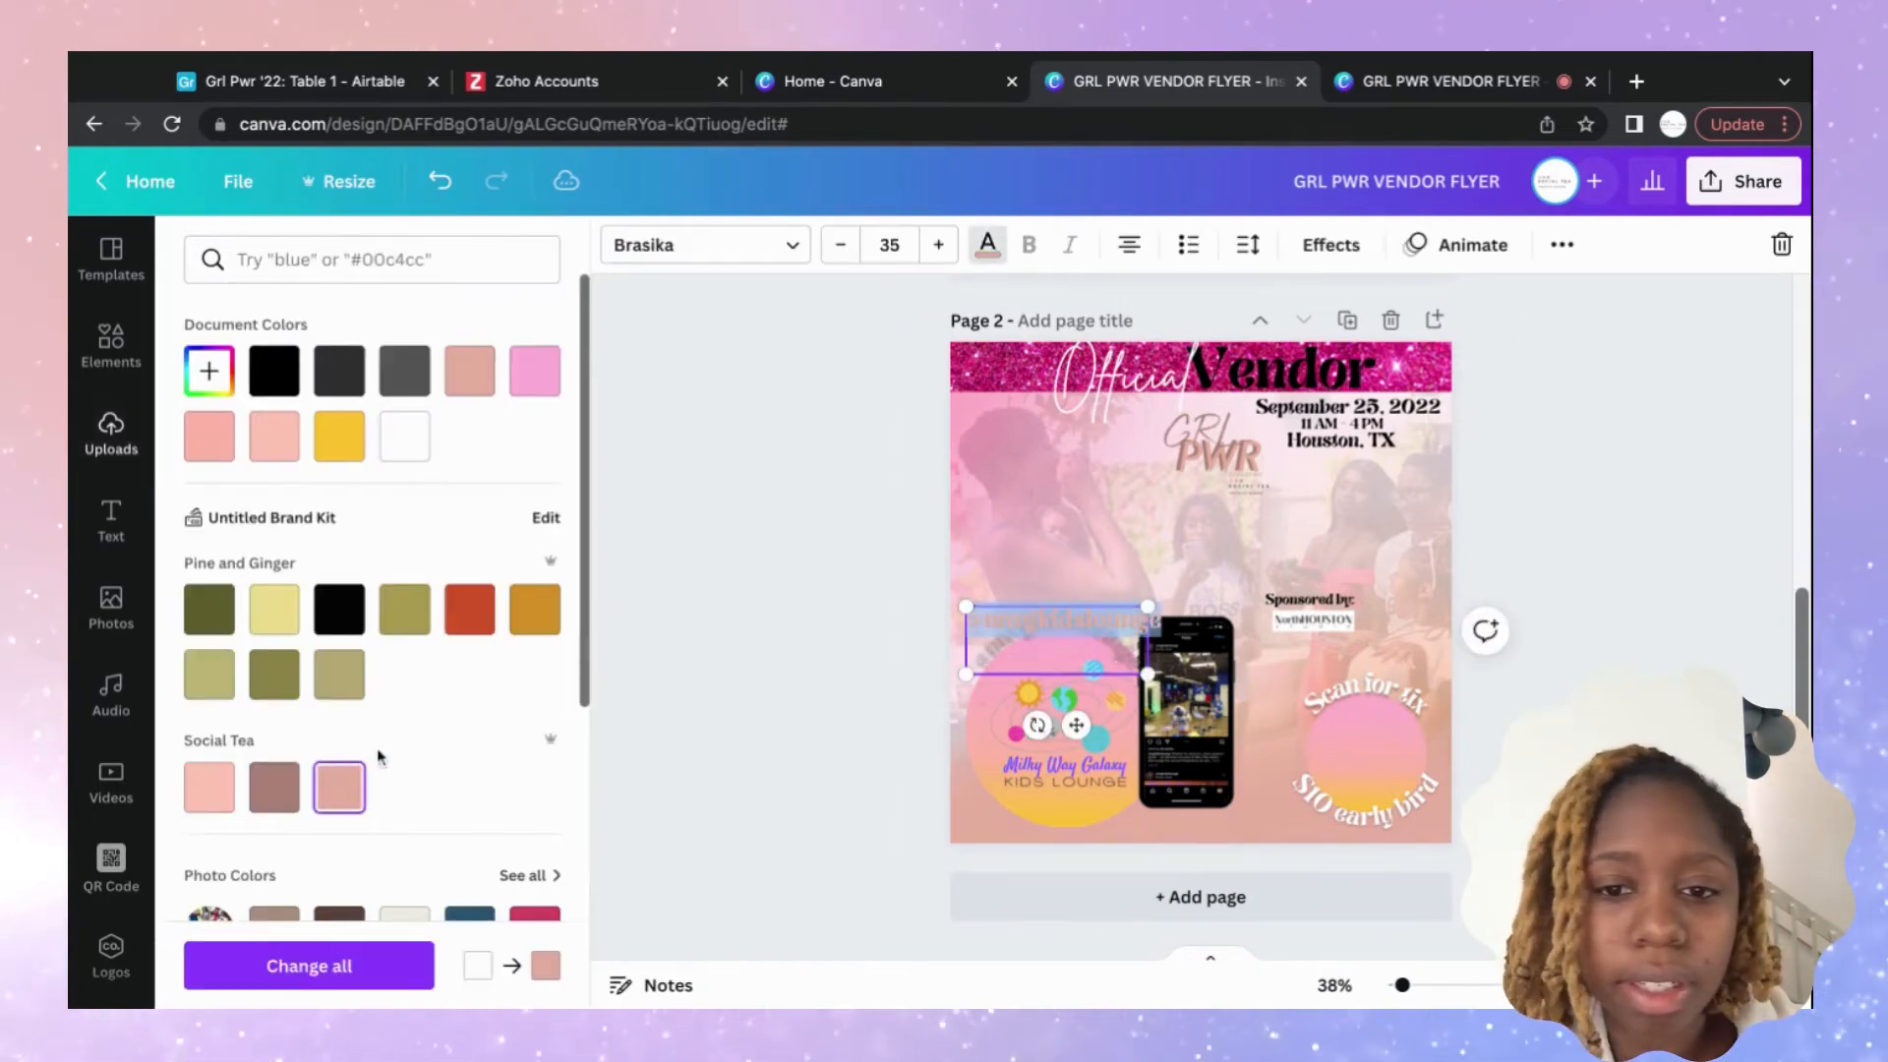
left_click(1701, 469)
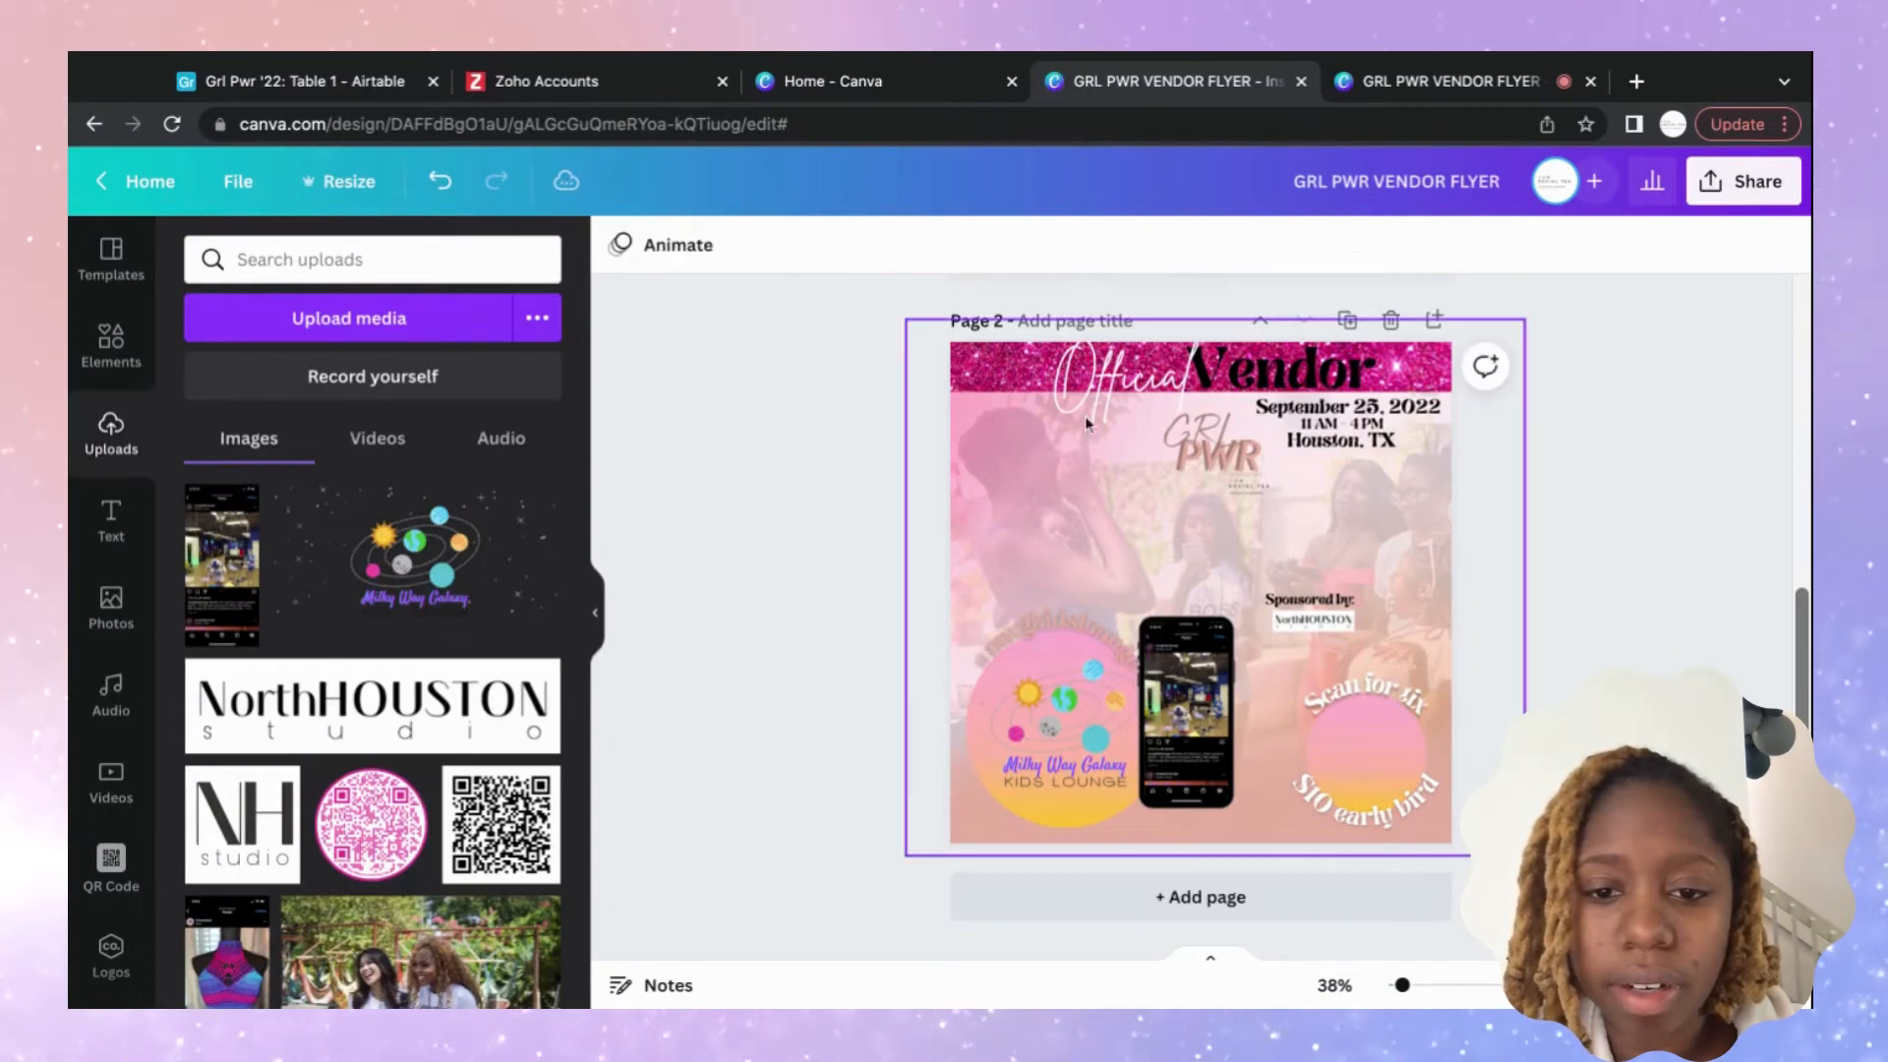
left_click(1067, 618)
left_click(989, 251)
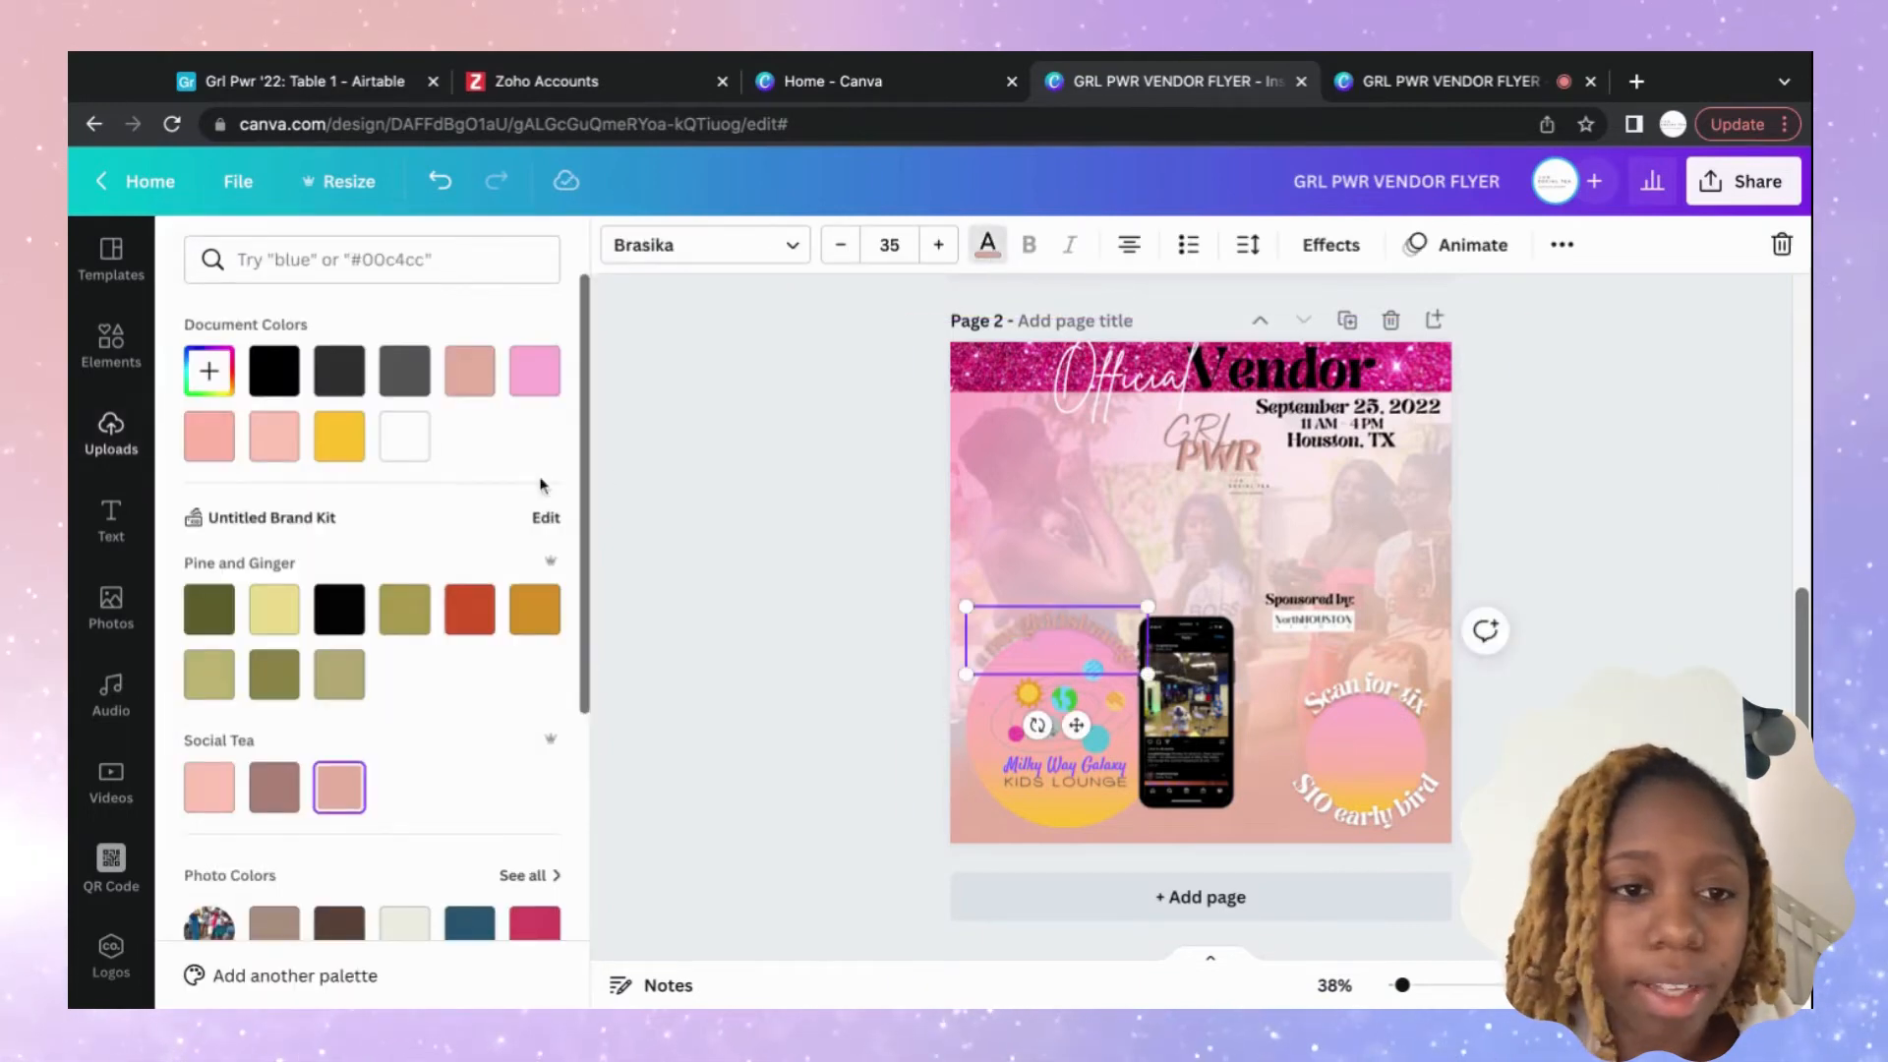
left_click(298, 392)
key("Escape")
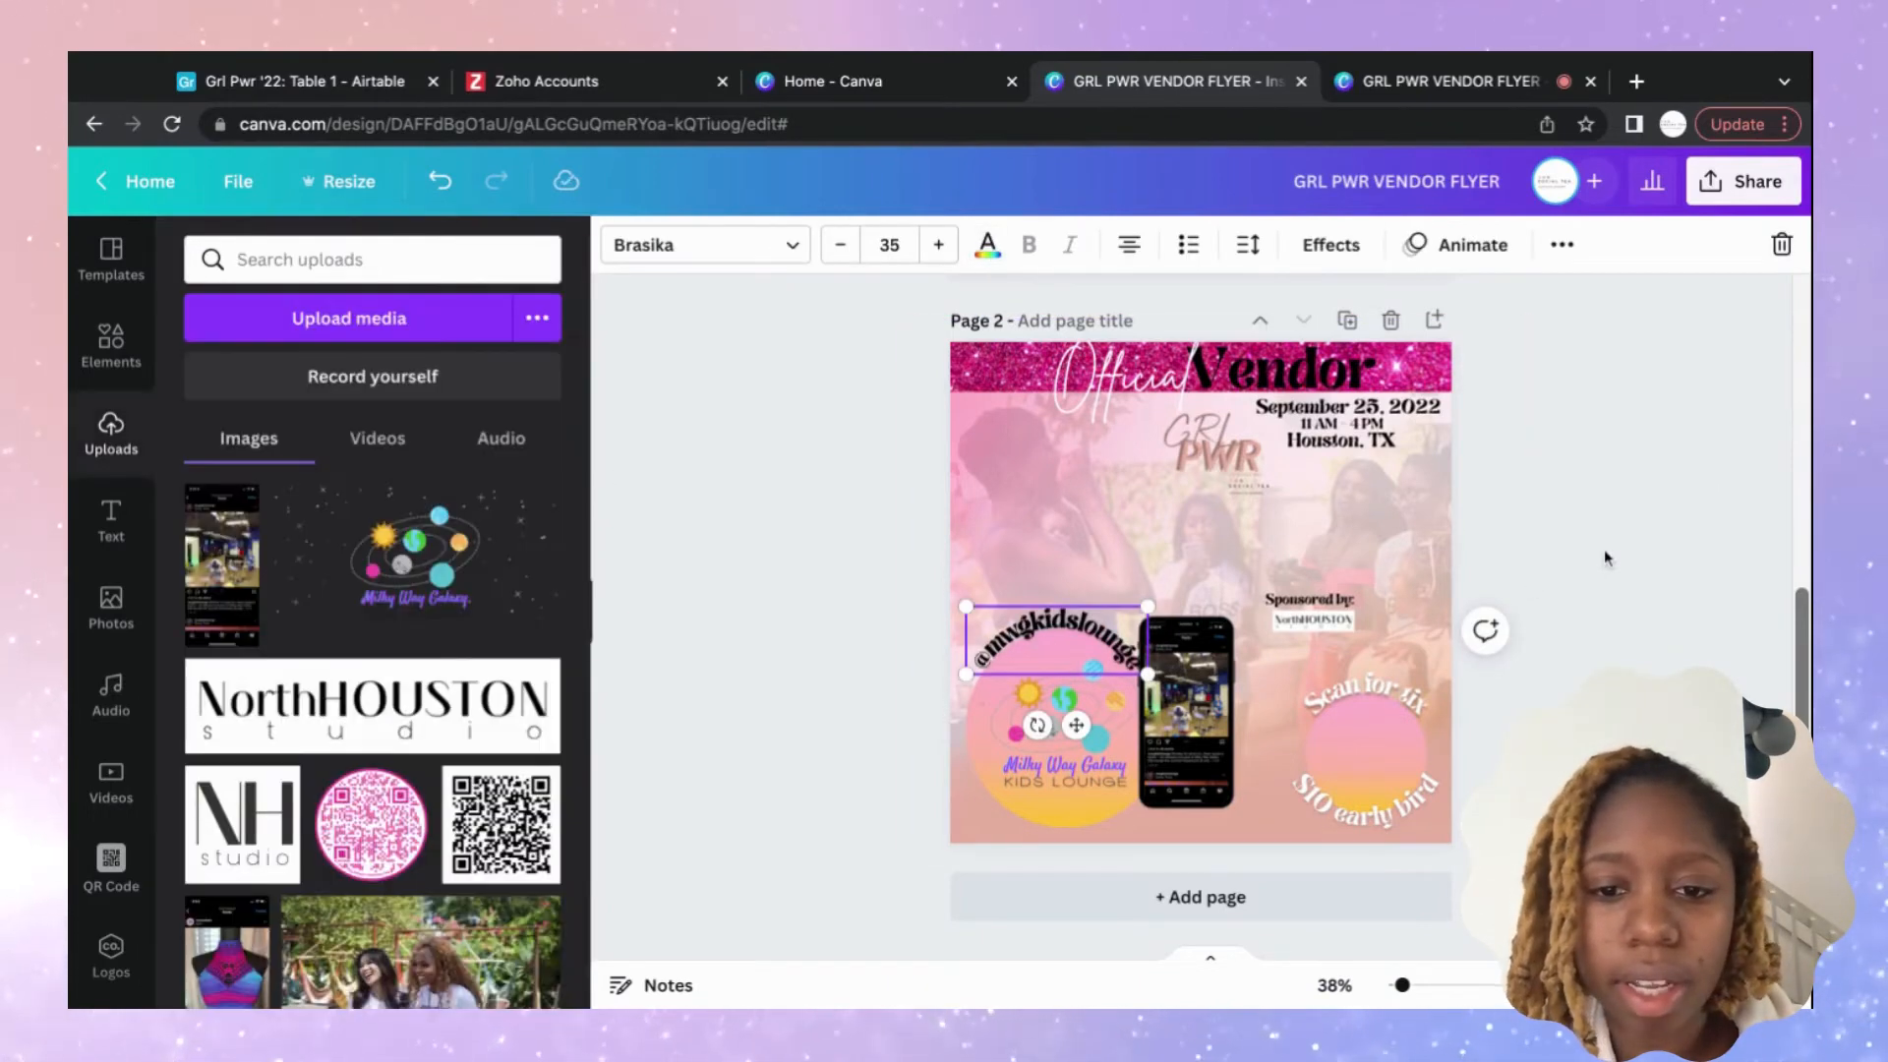
left_click(841, 245)
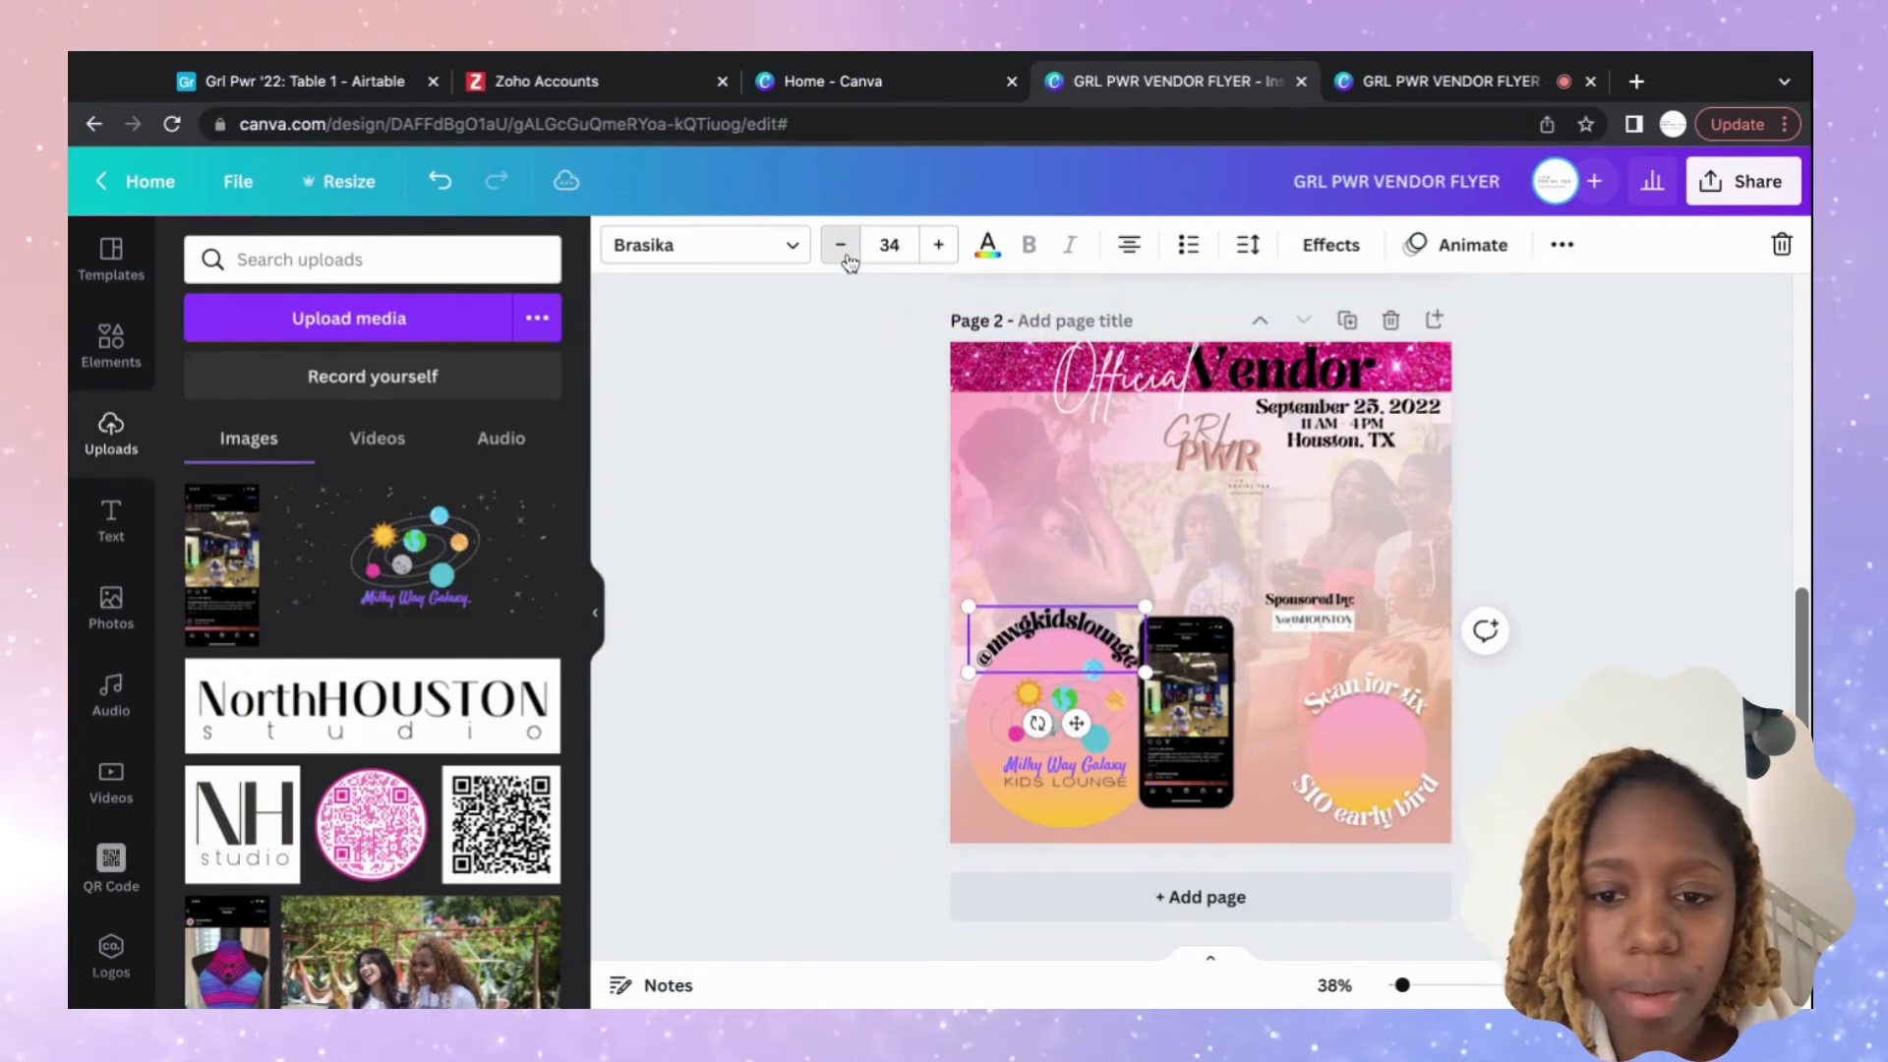
left_click(1639, 497)
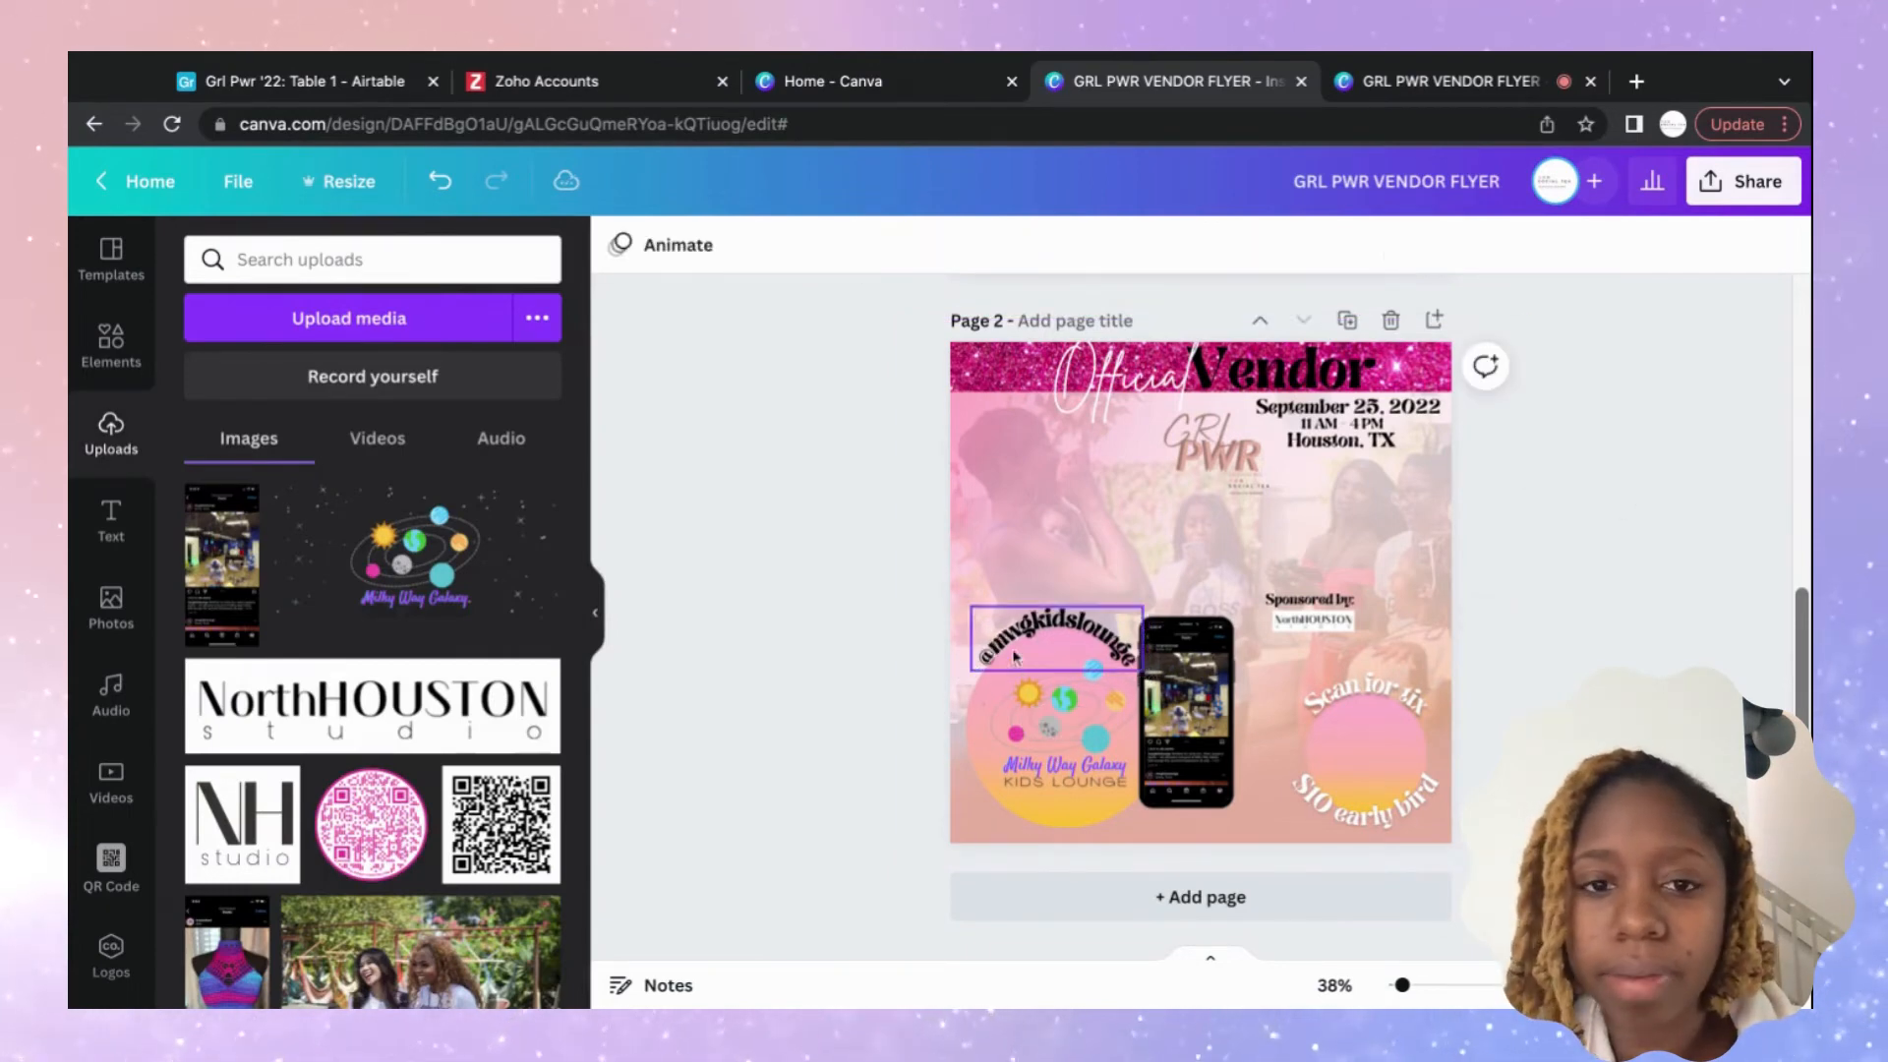
left_click_drag(1082, 651, 1082, 651)
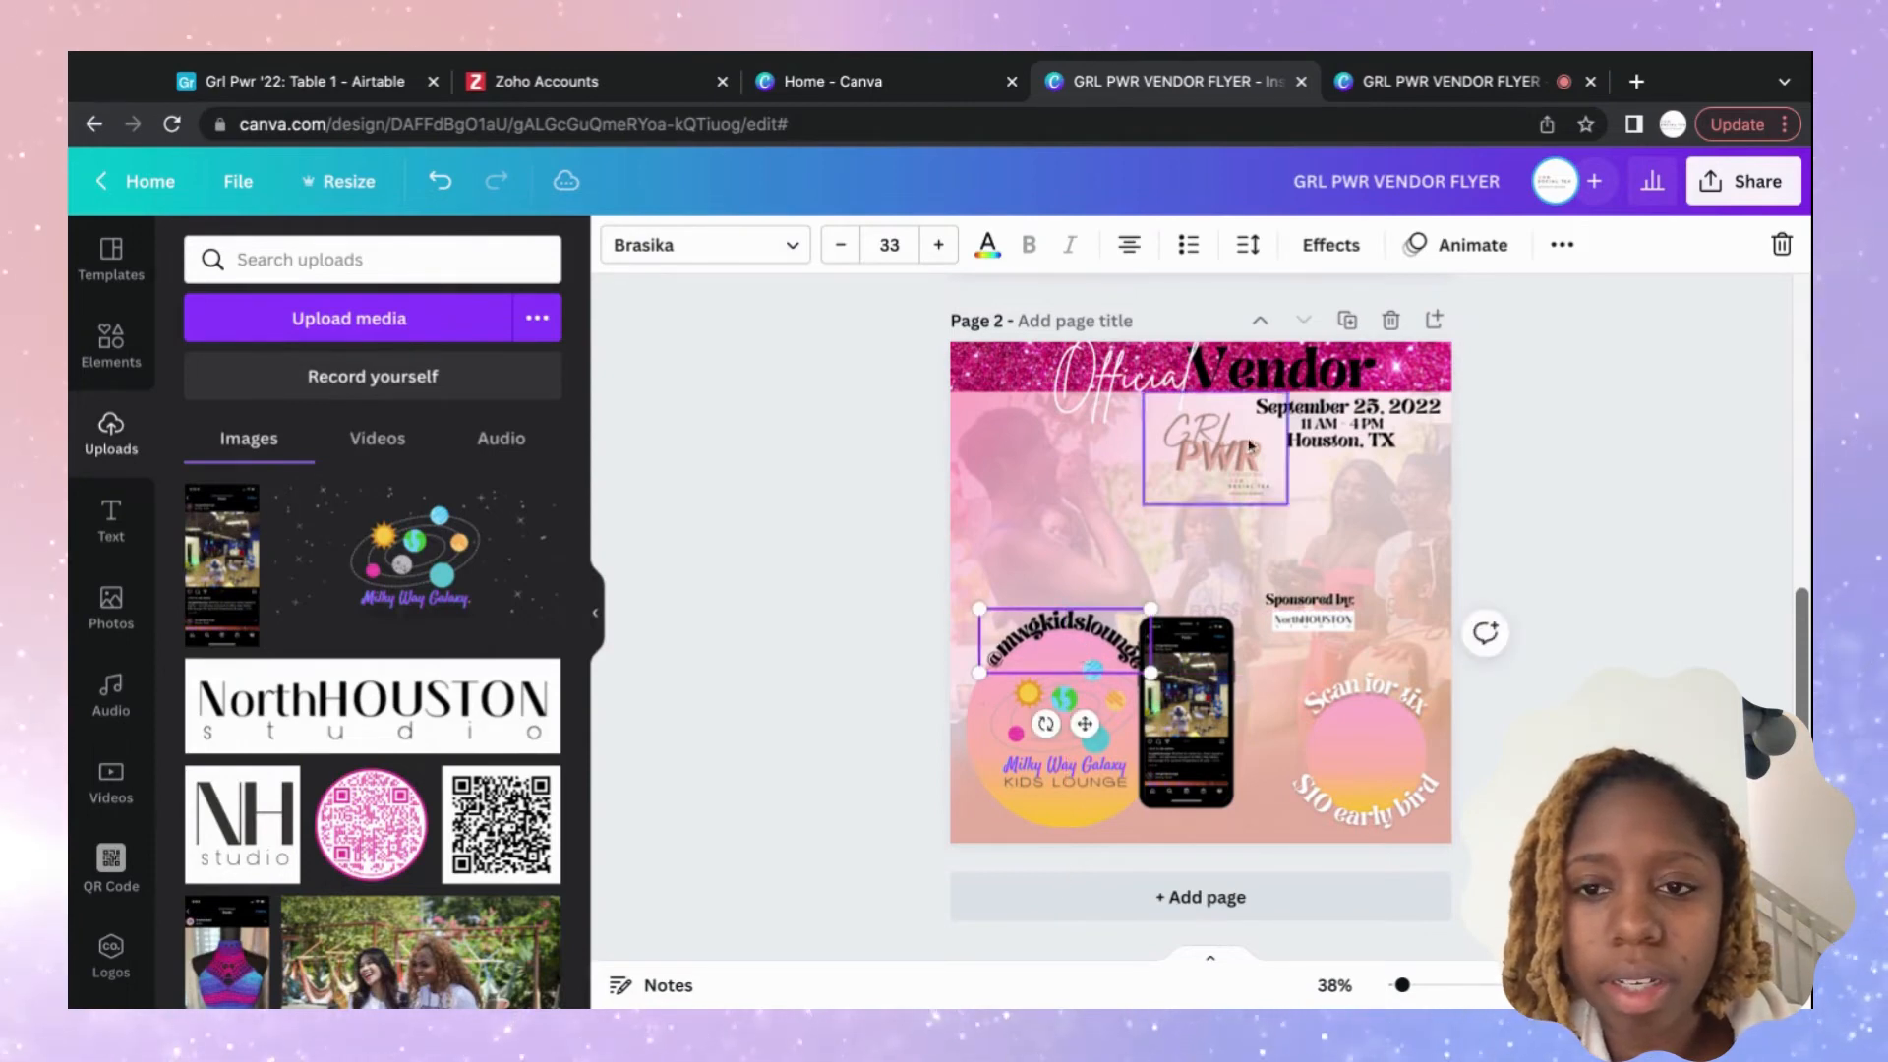
left_click(1334, 245)
scroll(501, 809, "down", 2)
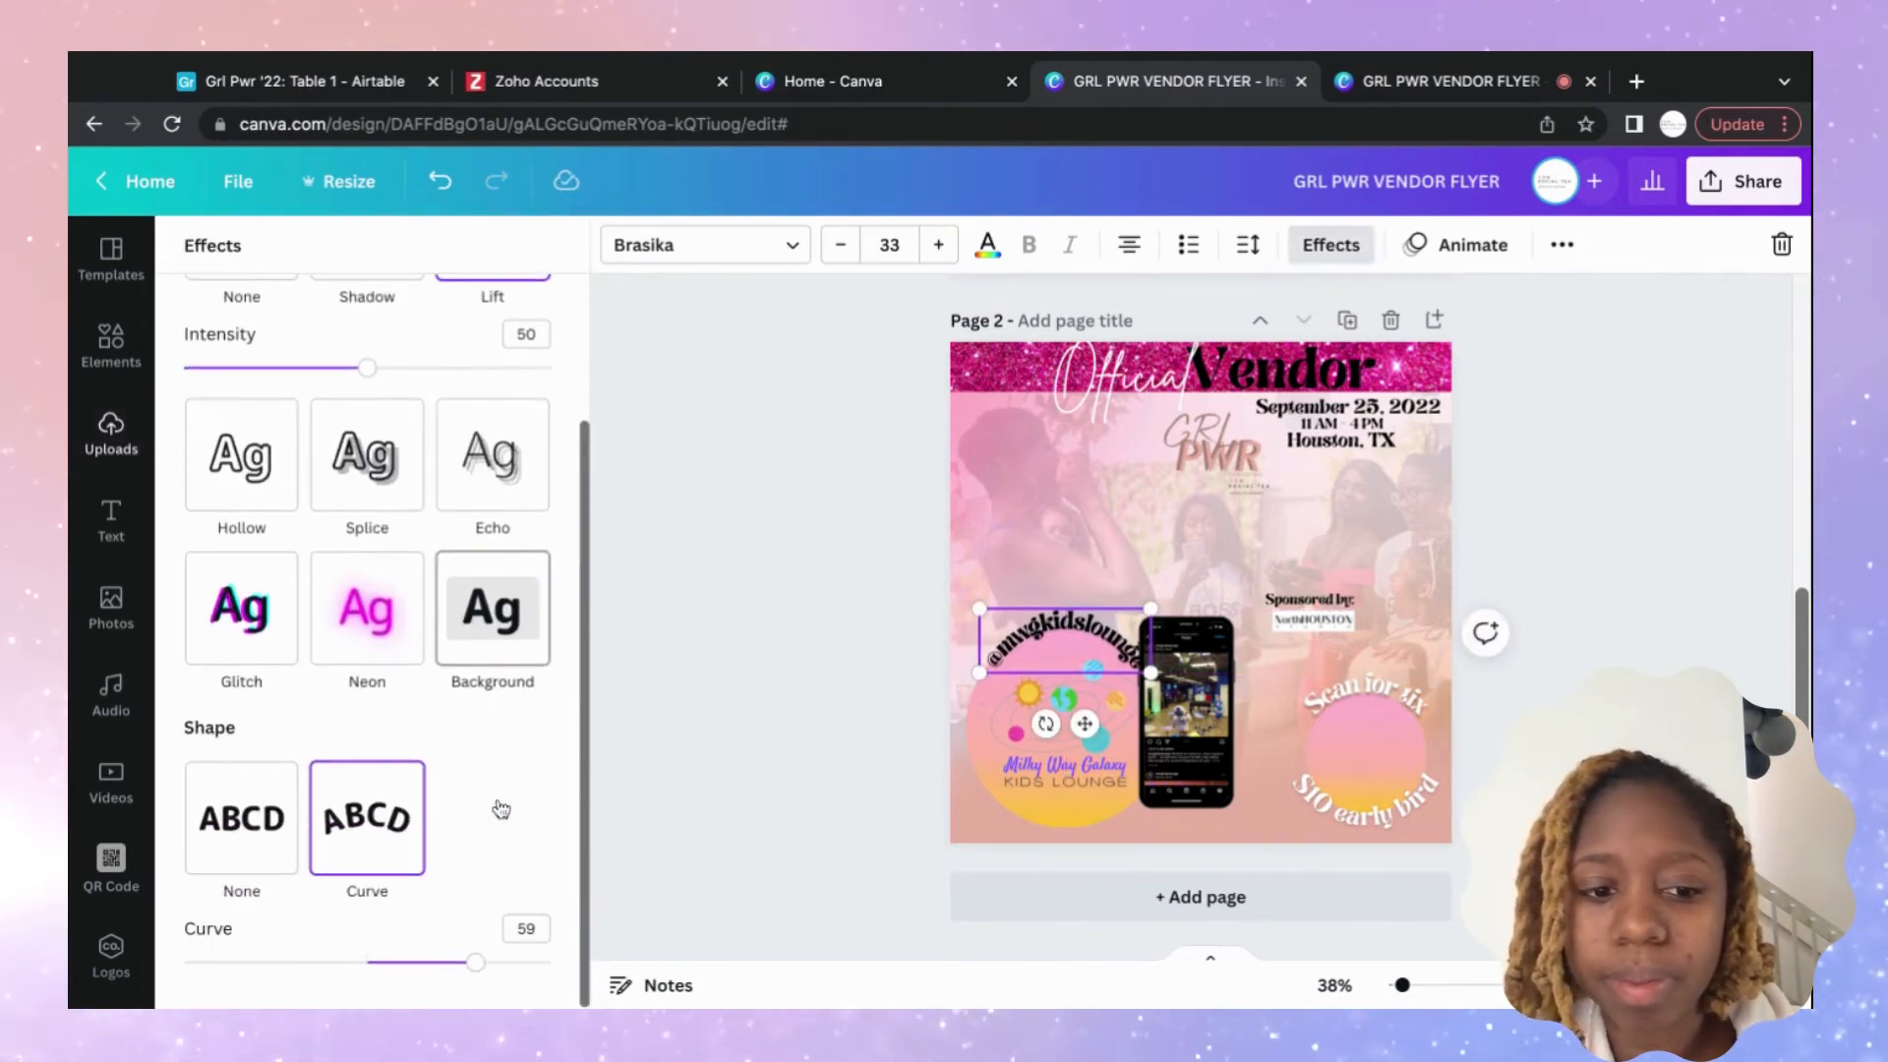
left_click_drag(475, 973, 473, 972)
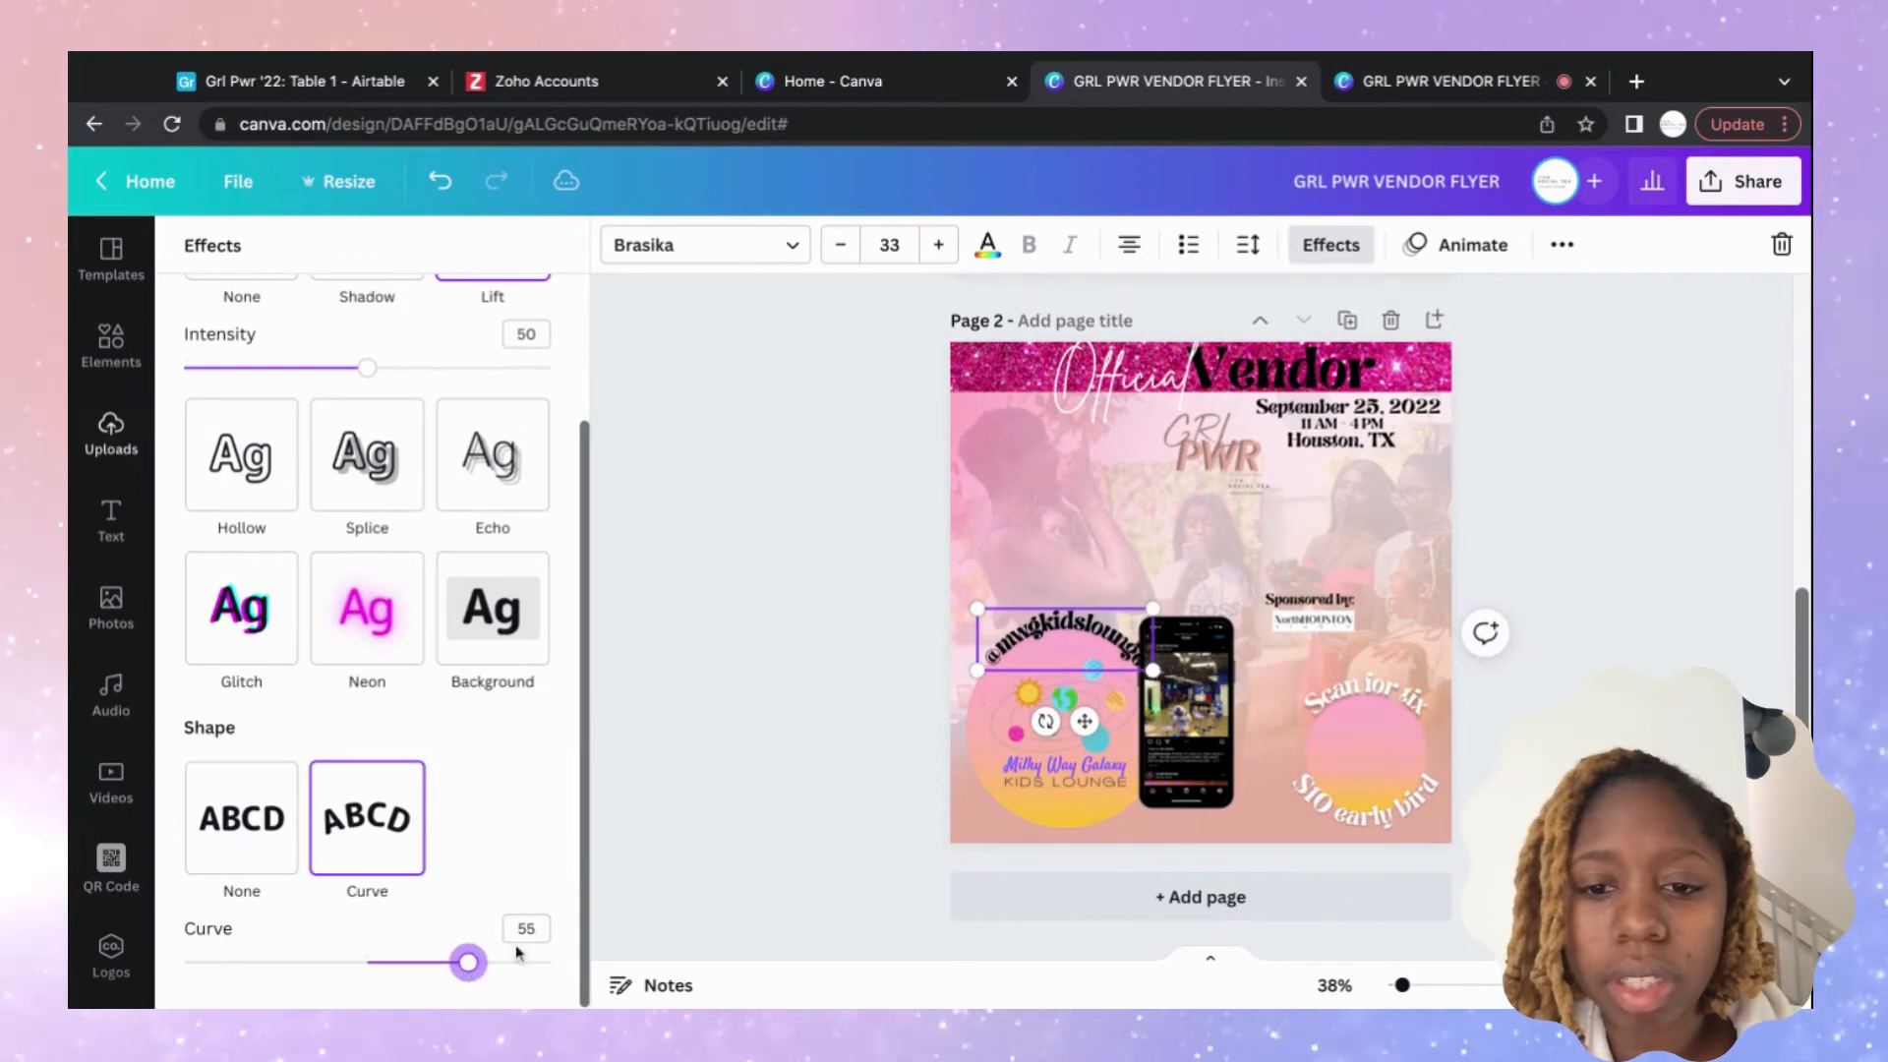
left_click(842, 242)
left_click(842, 242)
left_click(842, 242)
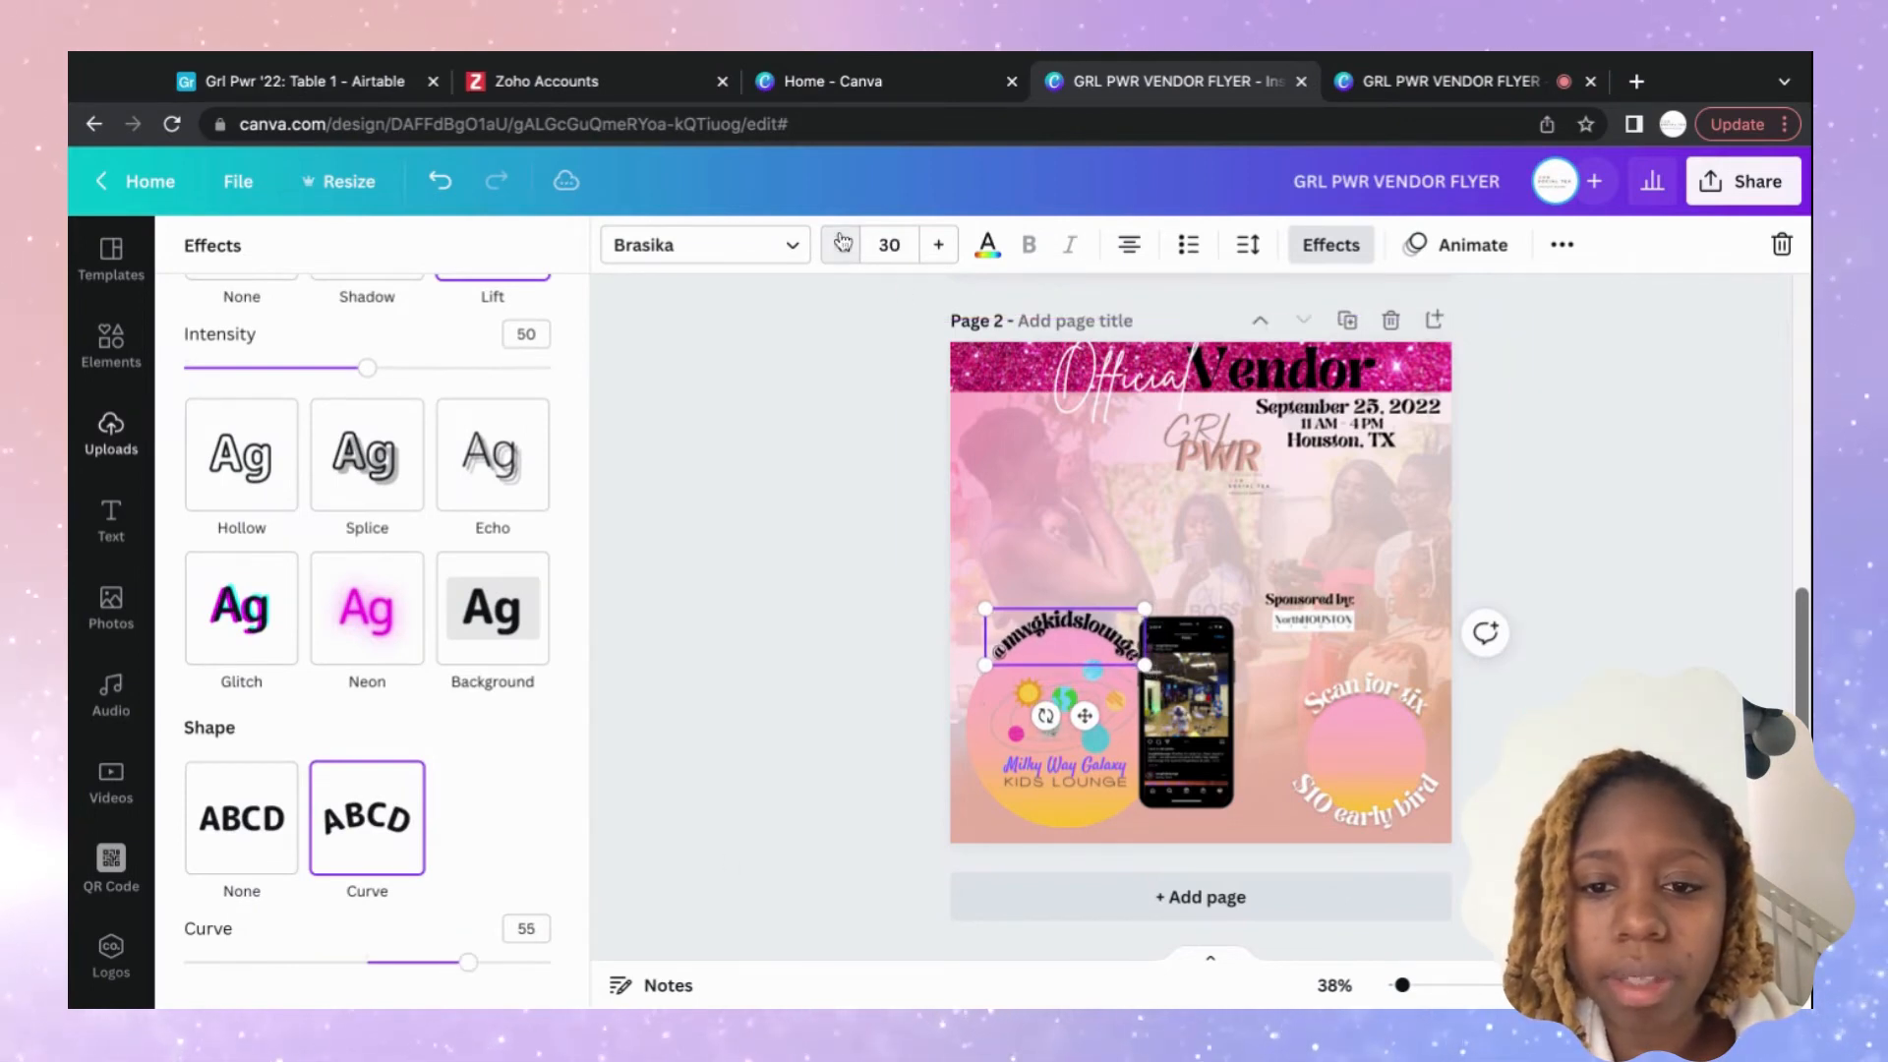
left_click(841, 242)
left_click(842, 242)
left_click(1697, 494)
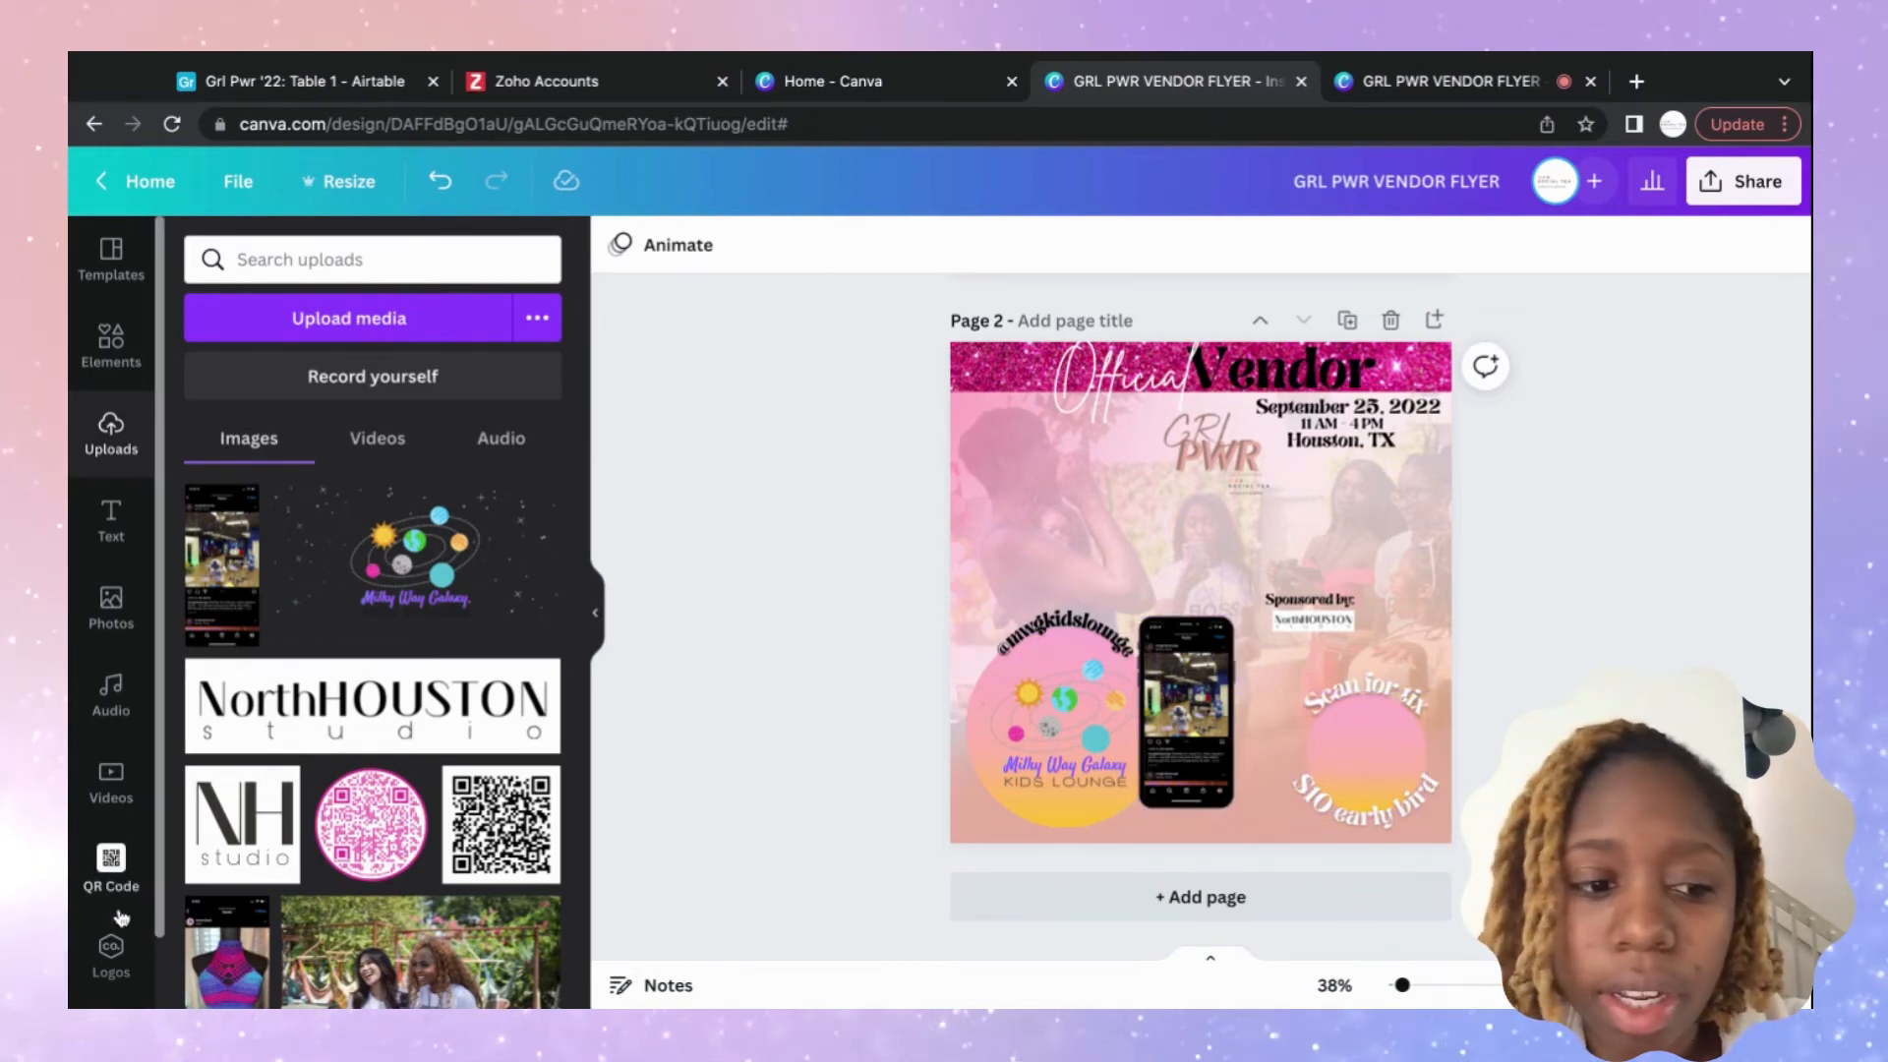
Switch to the Flowcode site in a new browser tab and start creating a new code.
left_click(110, 870)
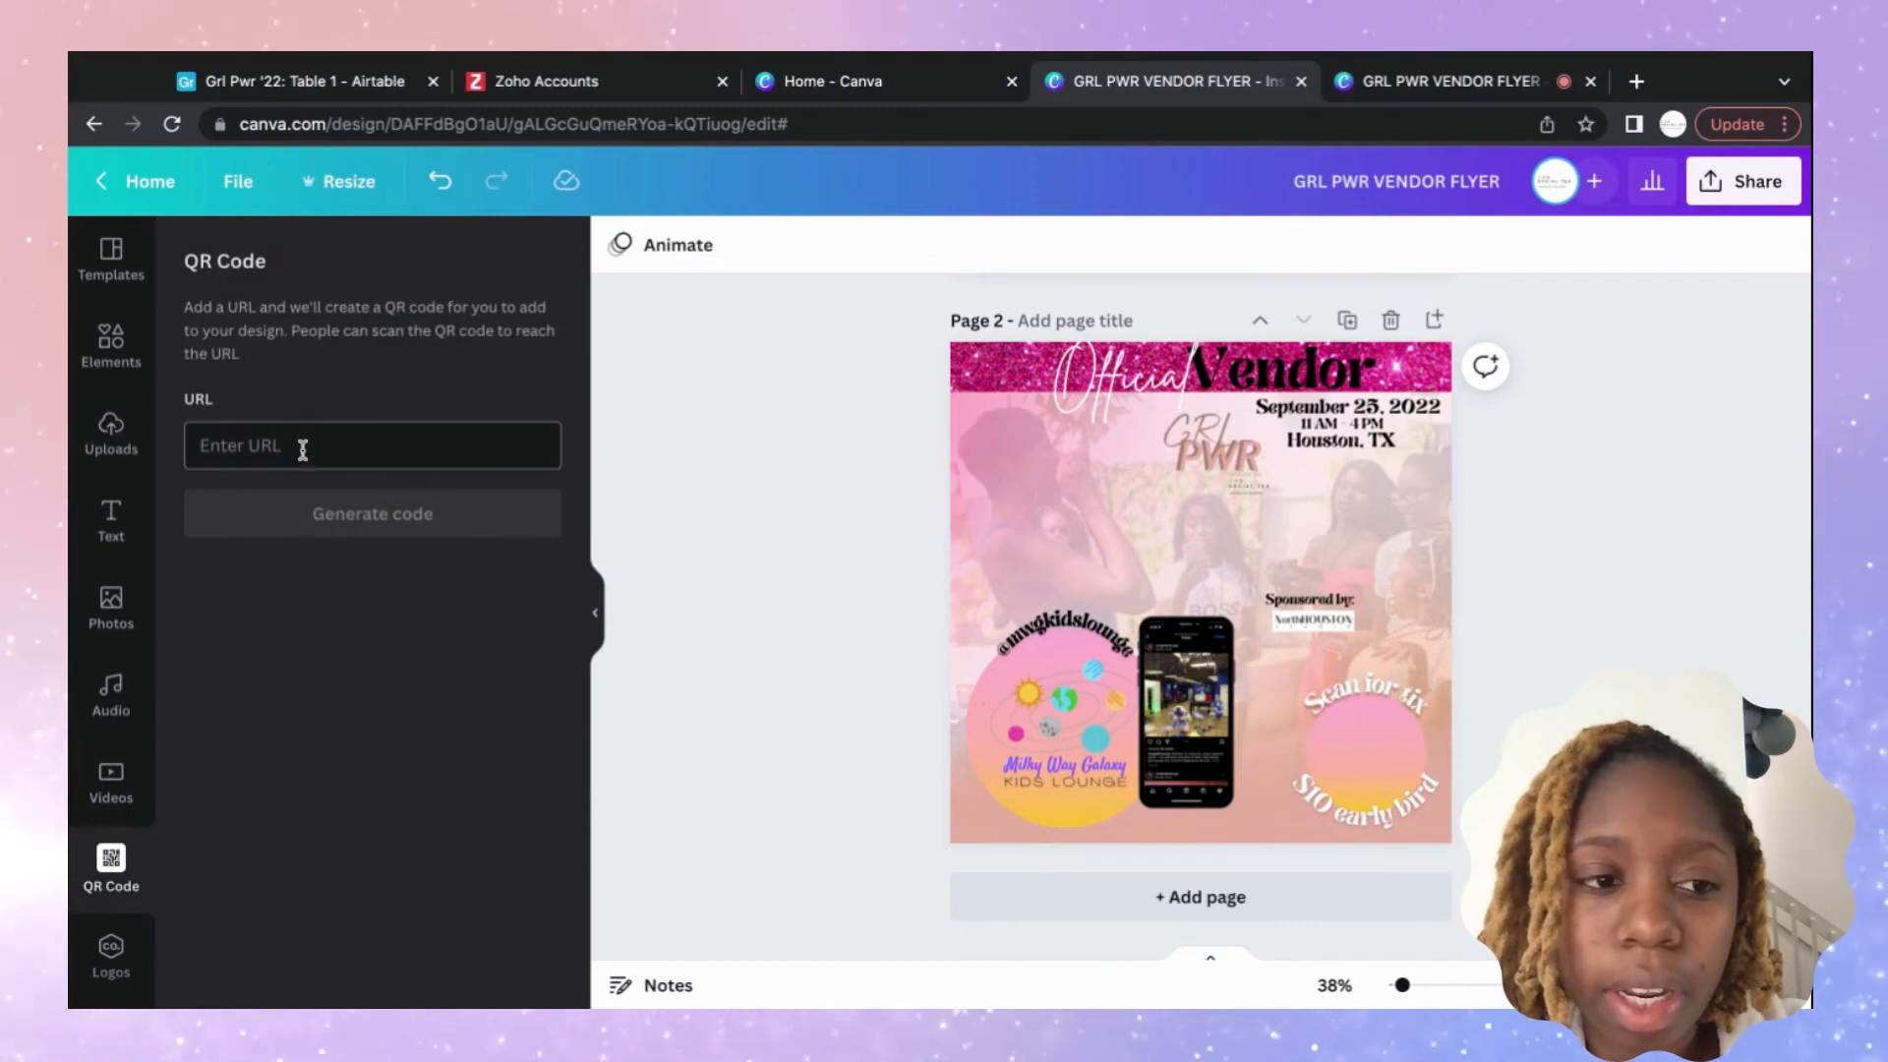
left_click(113, 445)
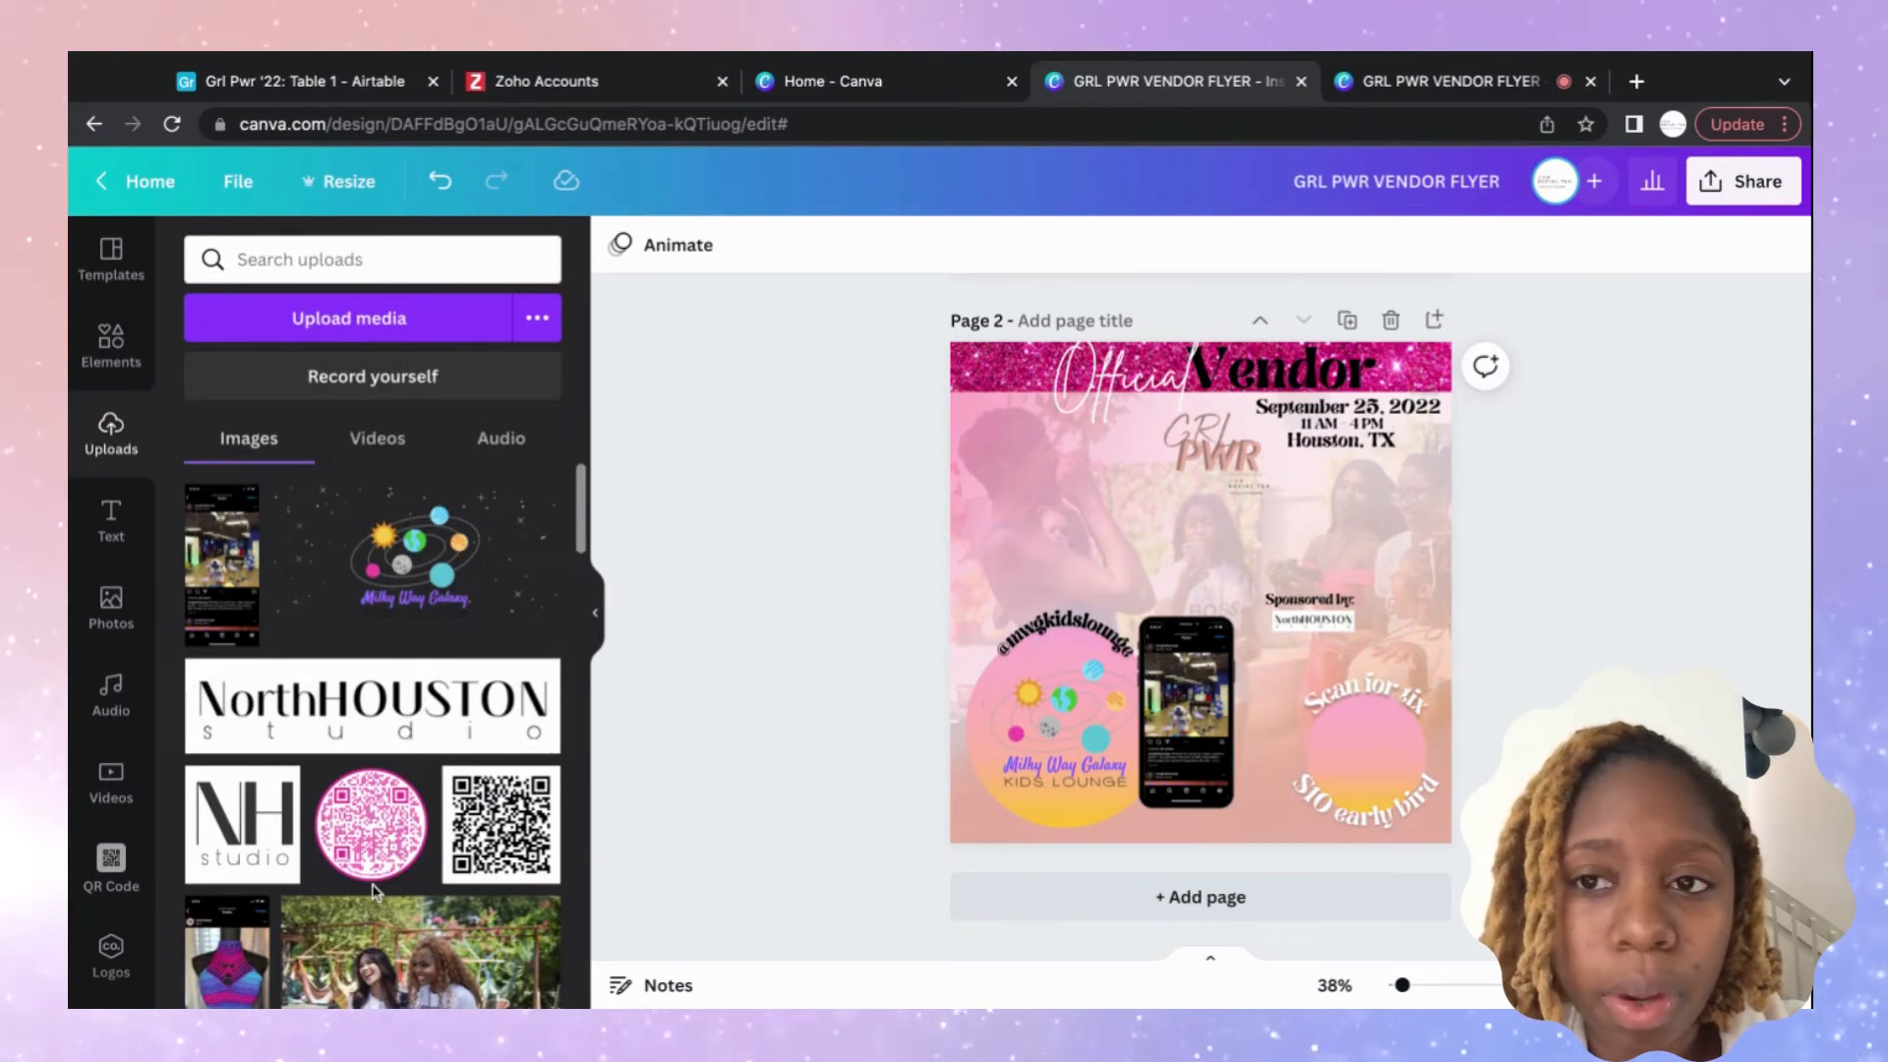
left_click(1637, 83)
type("f")
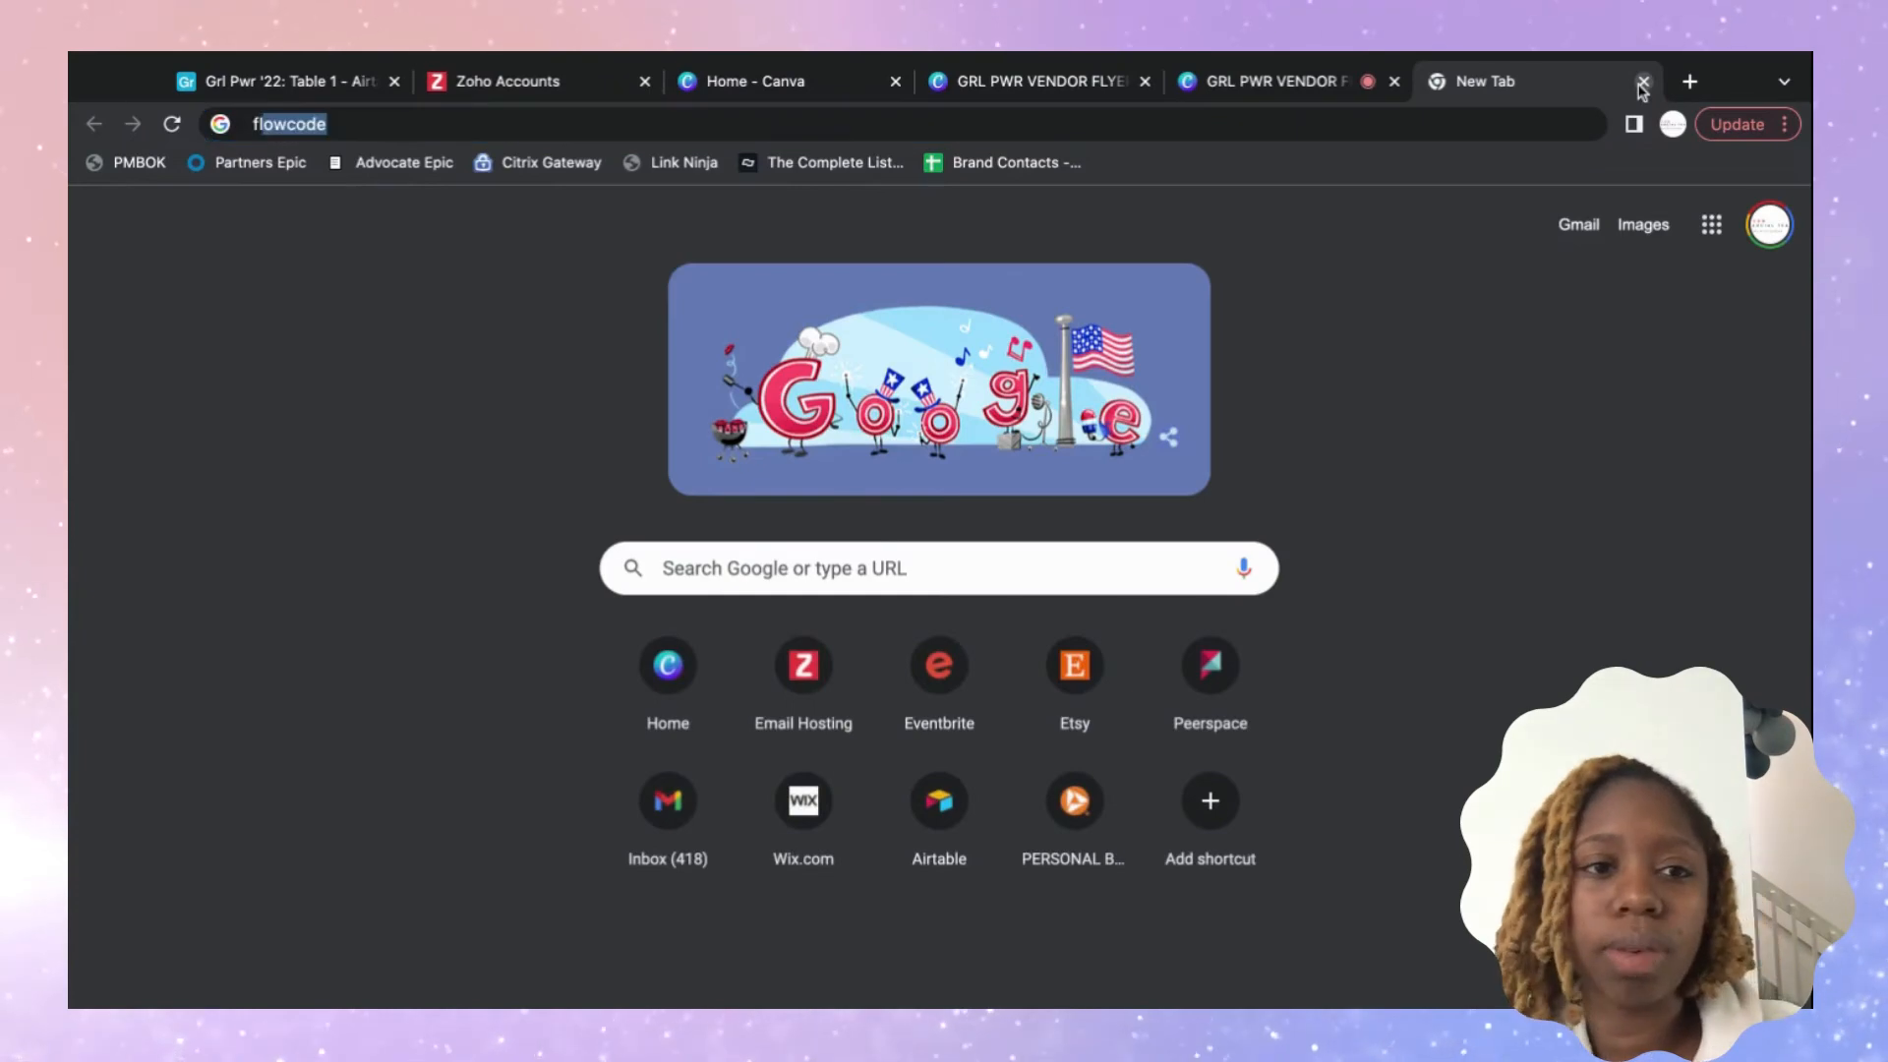
type("l")
key("Return")
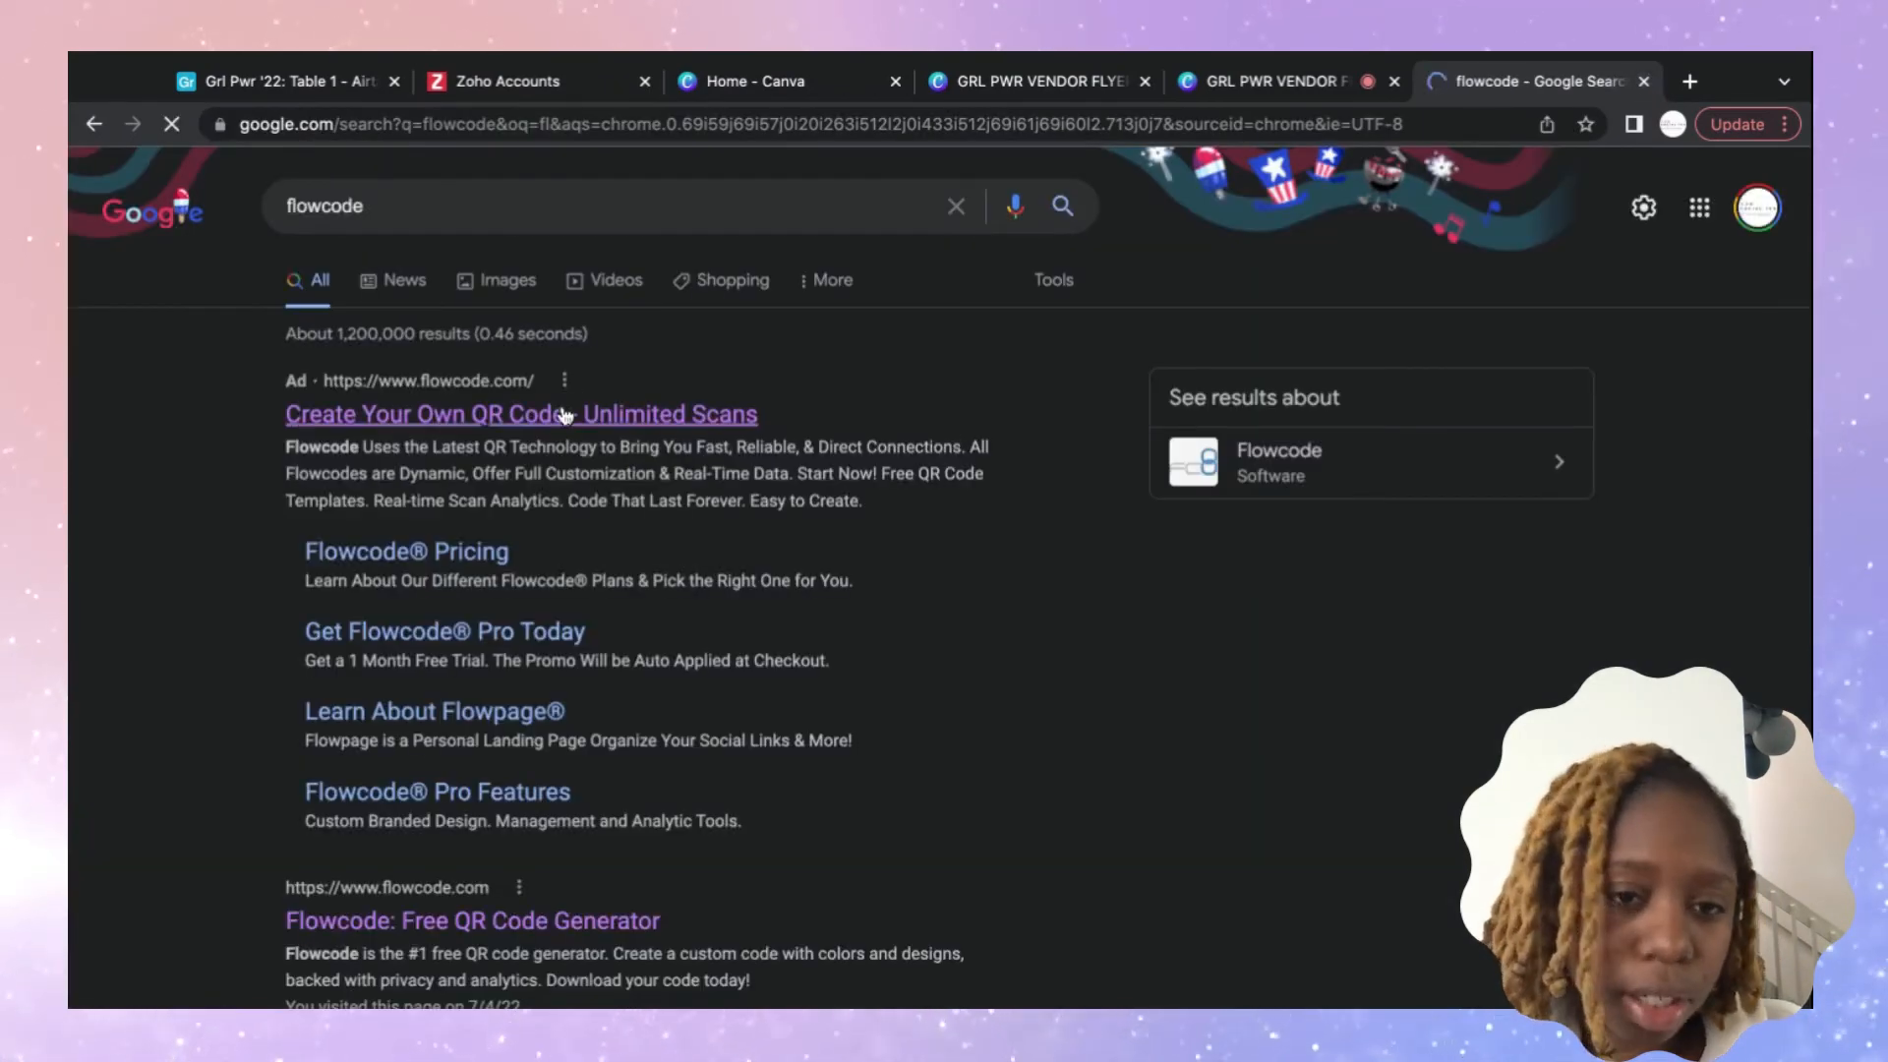
left_click(627, 415)
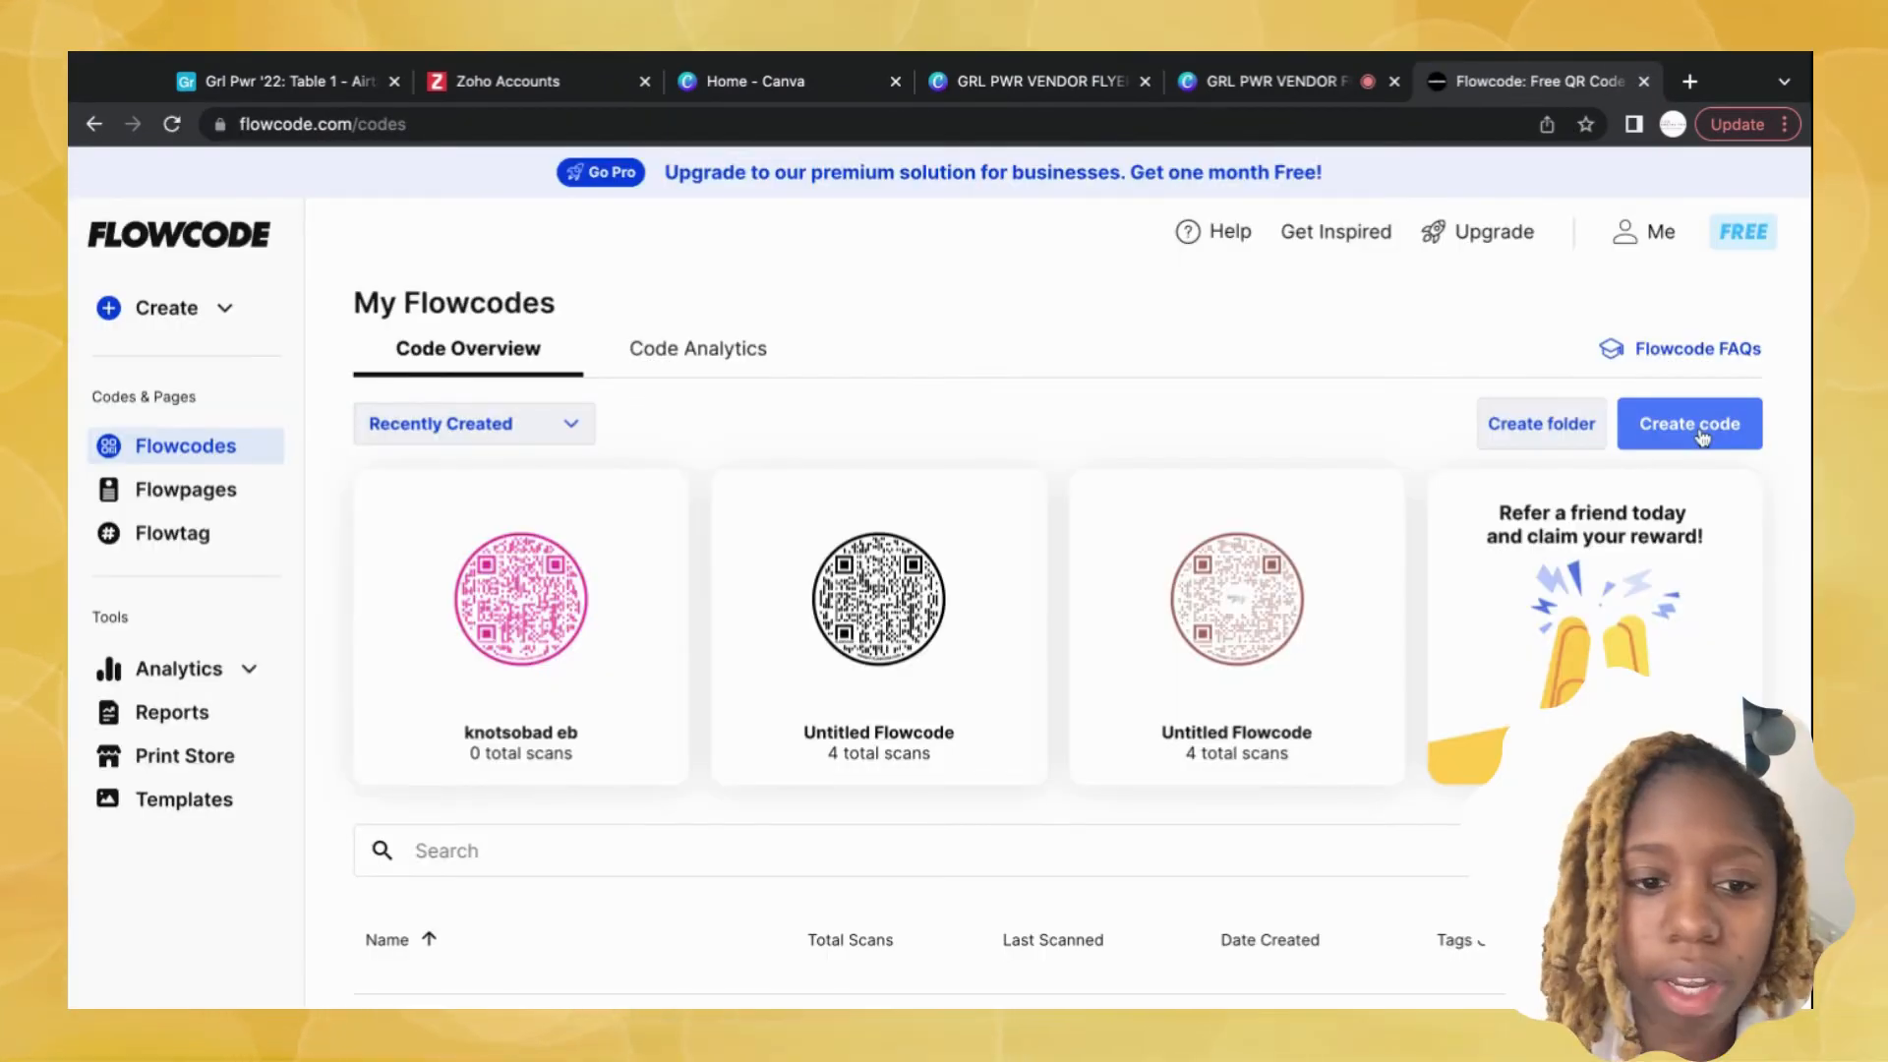
left_click(1690, 424)
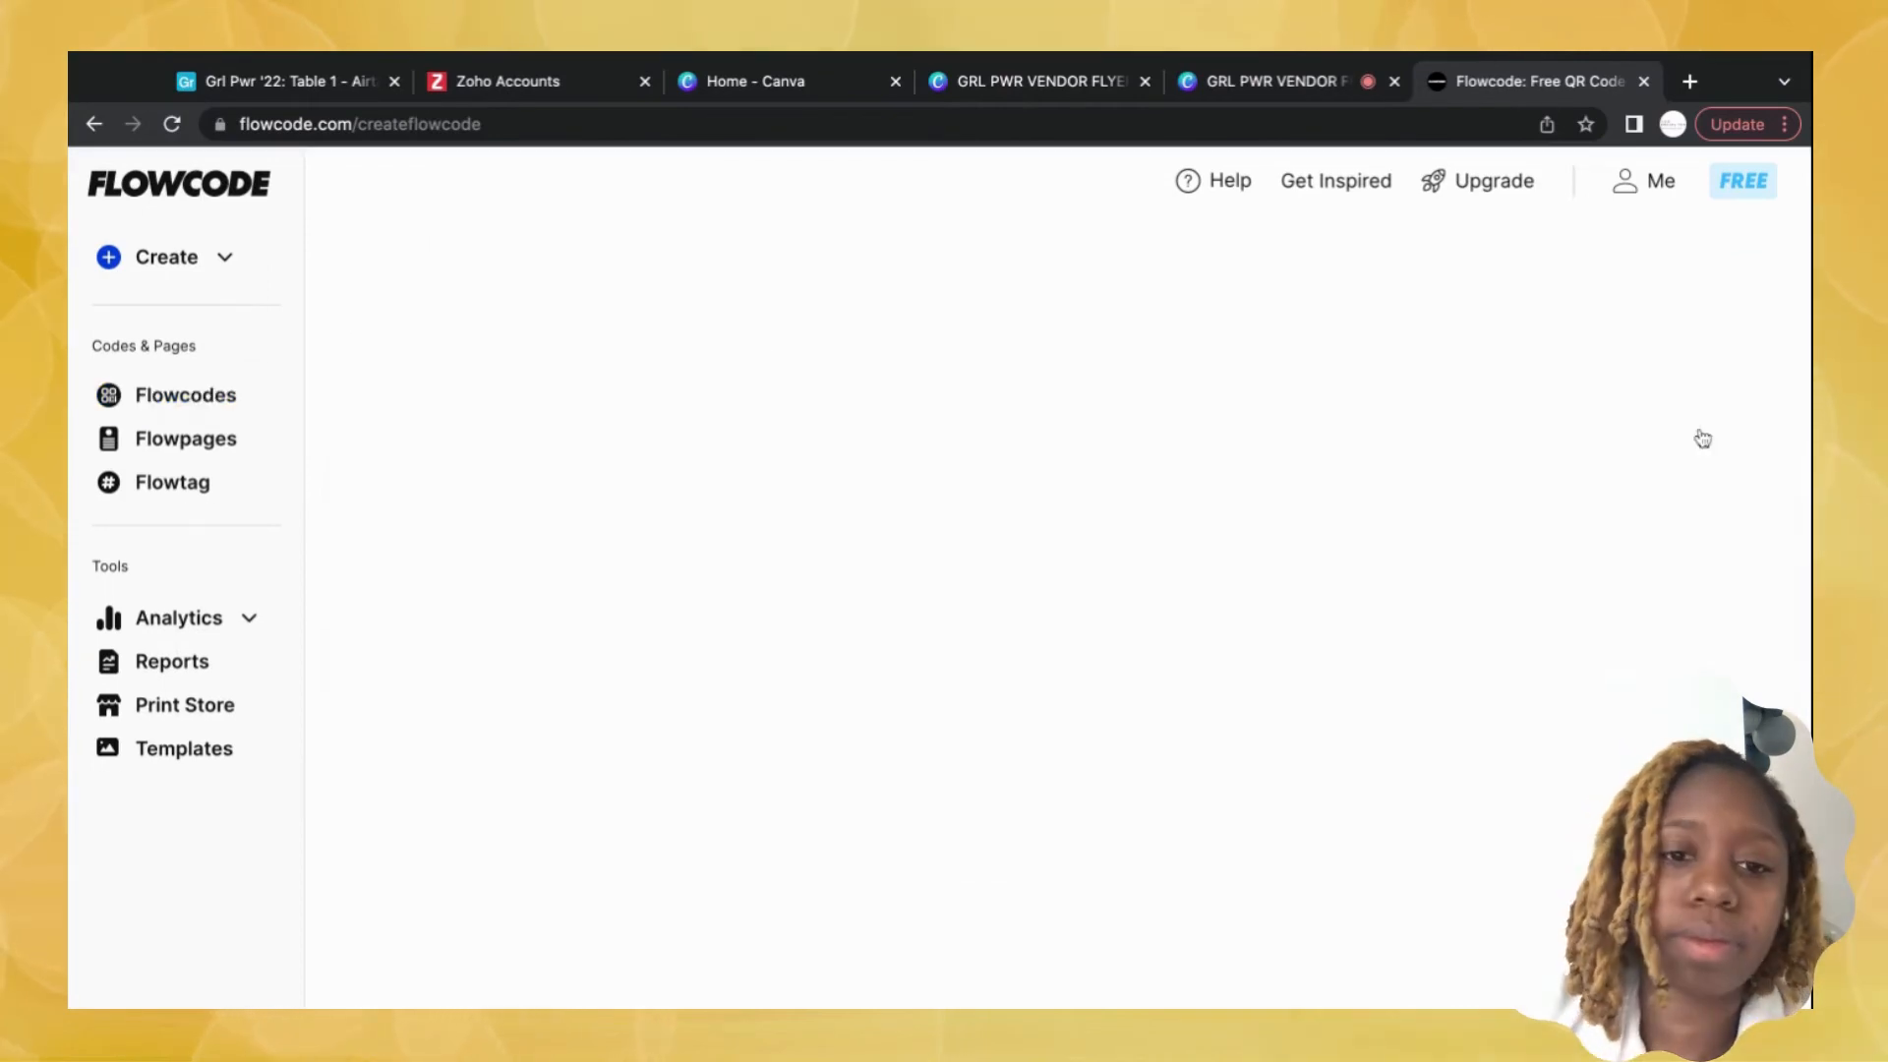
Paste the vendor's Eventbrite ticket link as the website scan destination and name the code mwgkidslounge.
scroll(598, 750, "down", 2)
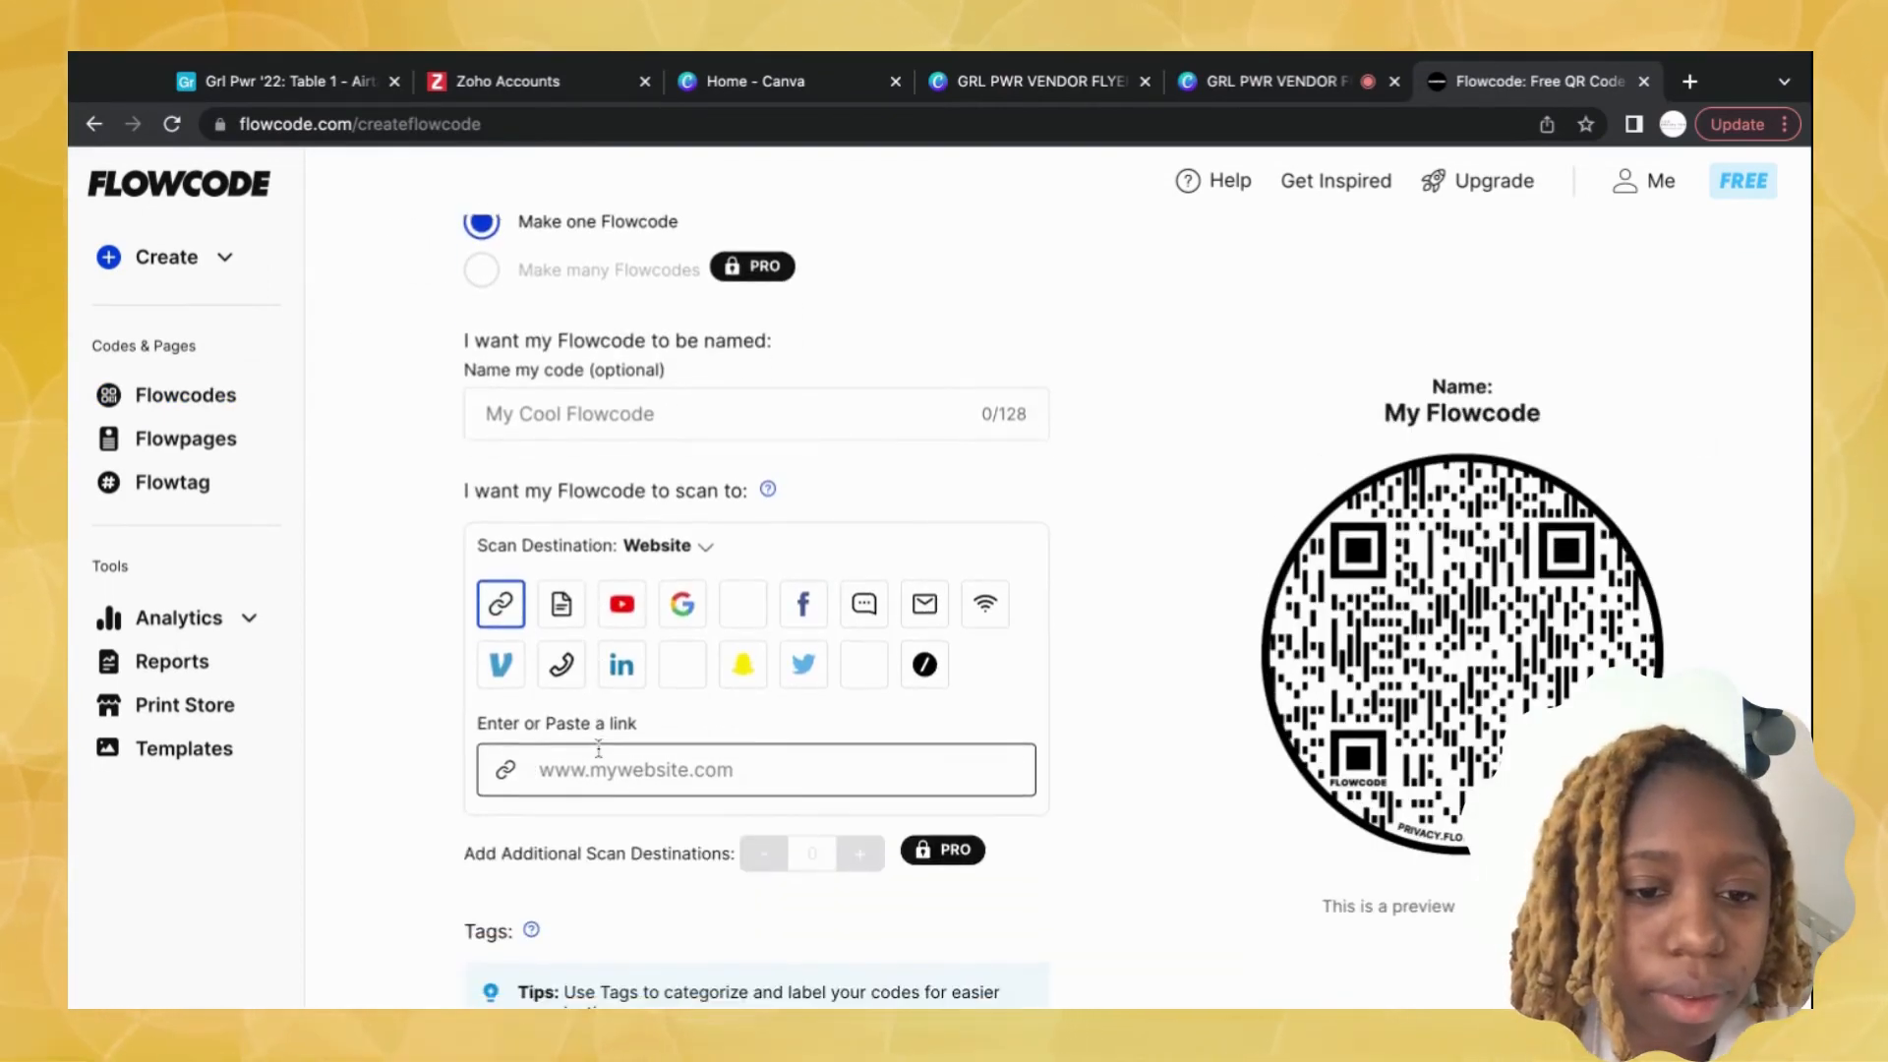
scroll(598, 749, "down", 1)
left_click(598, 749)
key("ctrl+v")
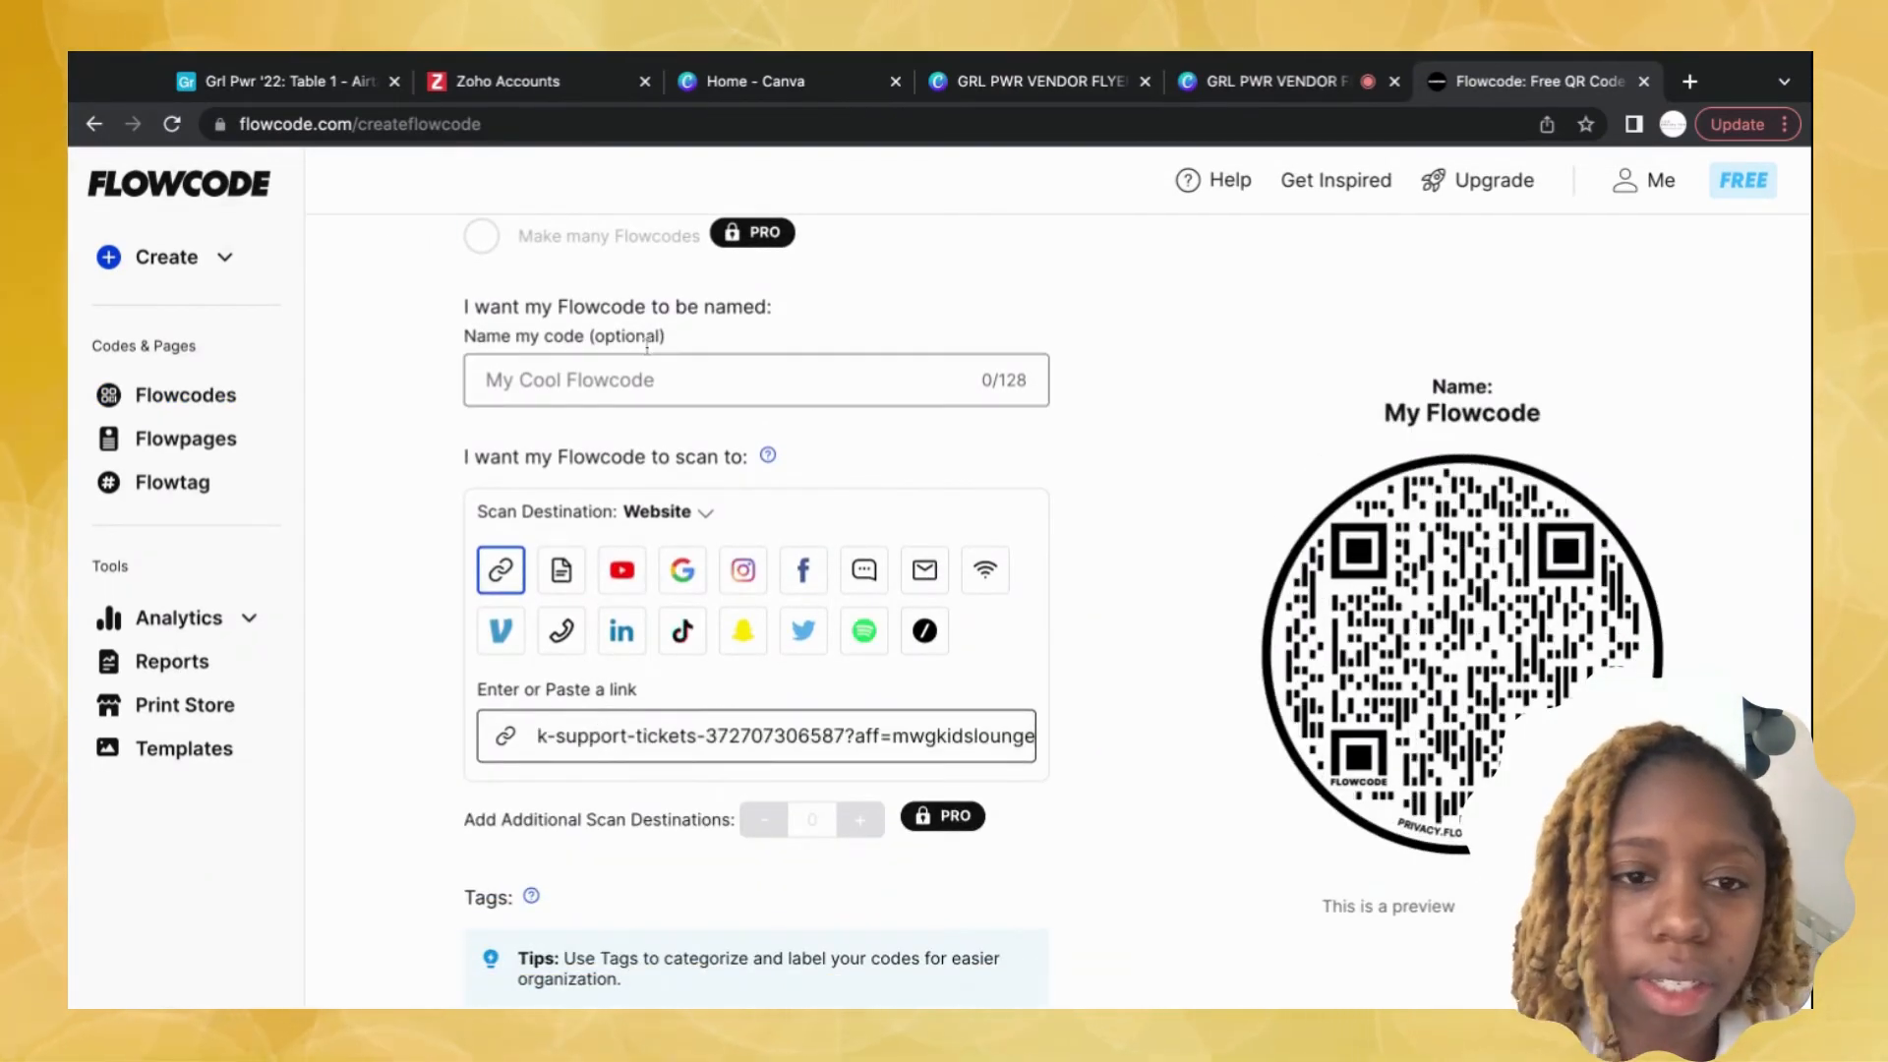
left_click(647, 378)
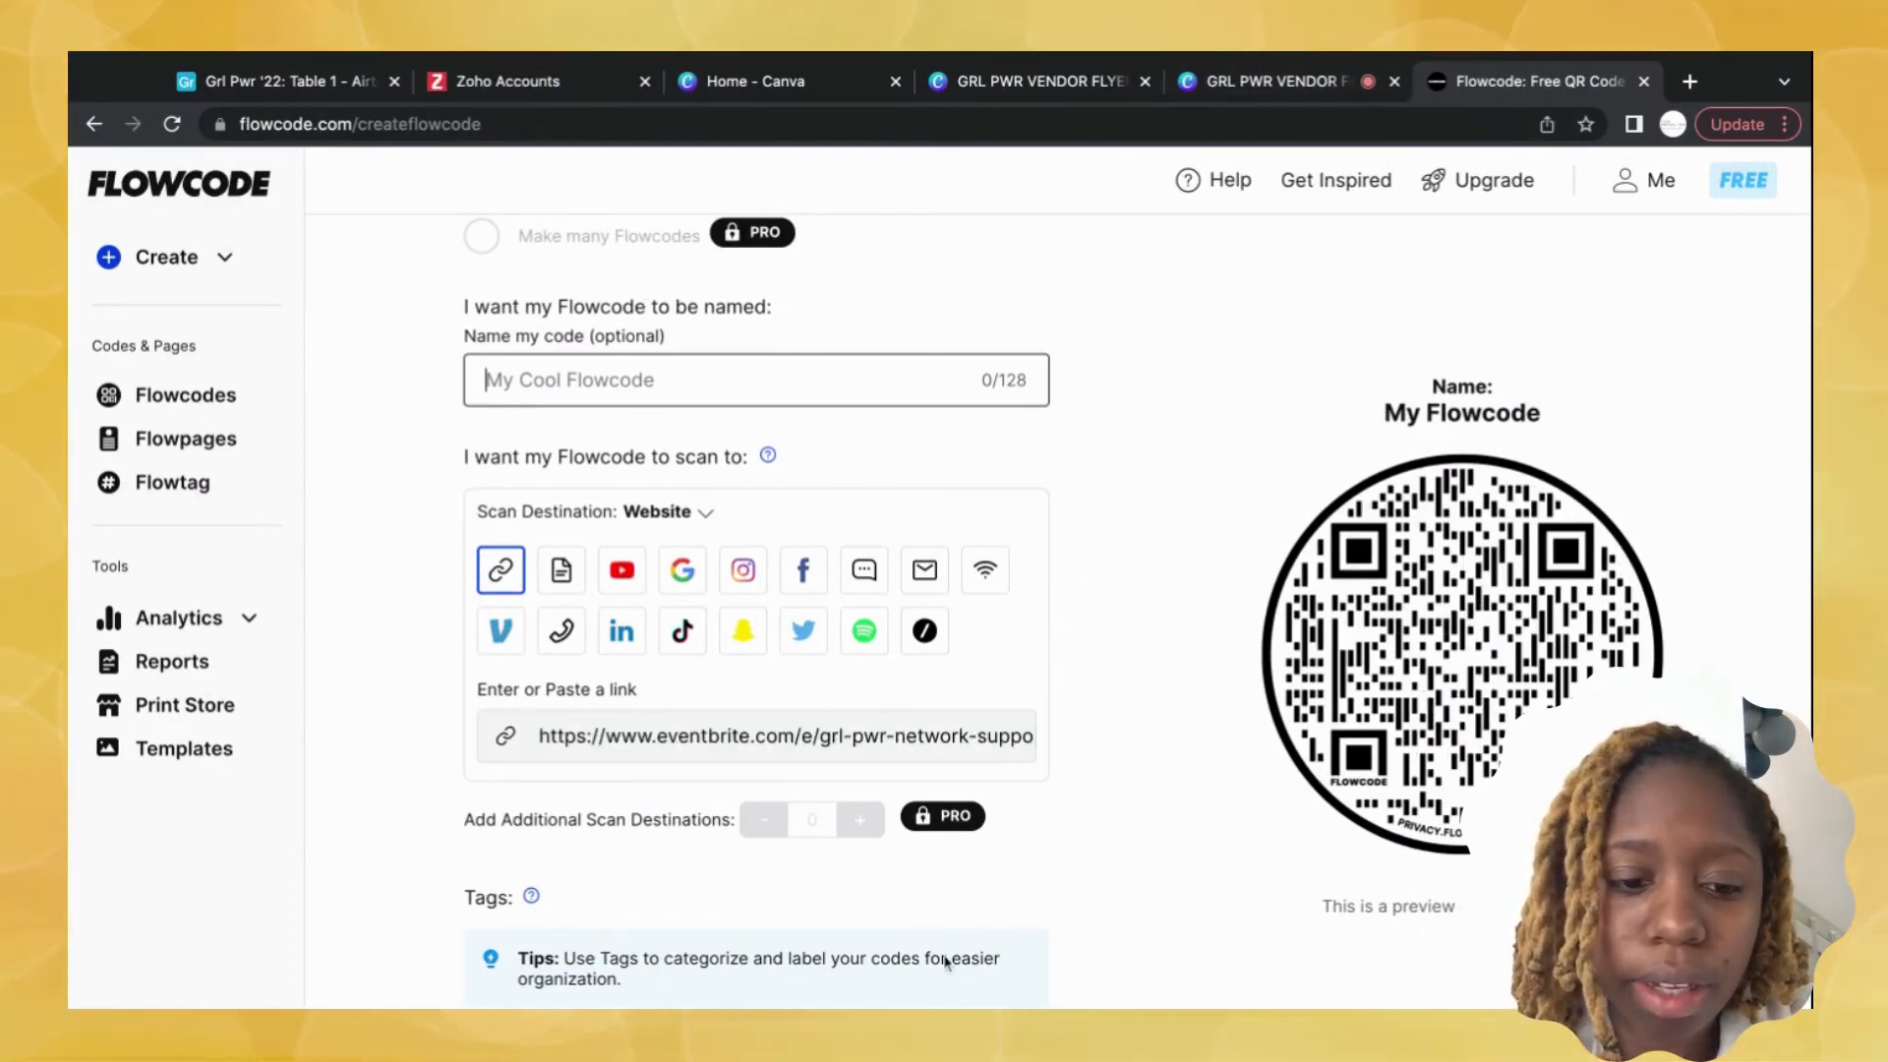
key("super+Tab")
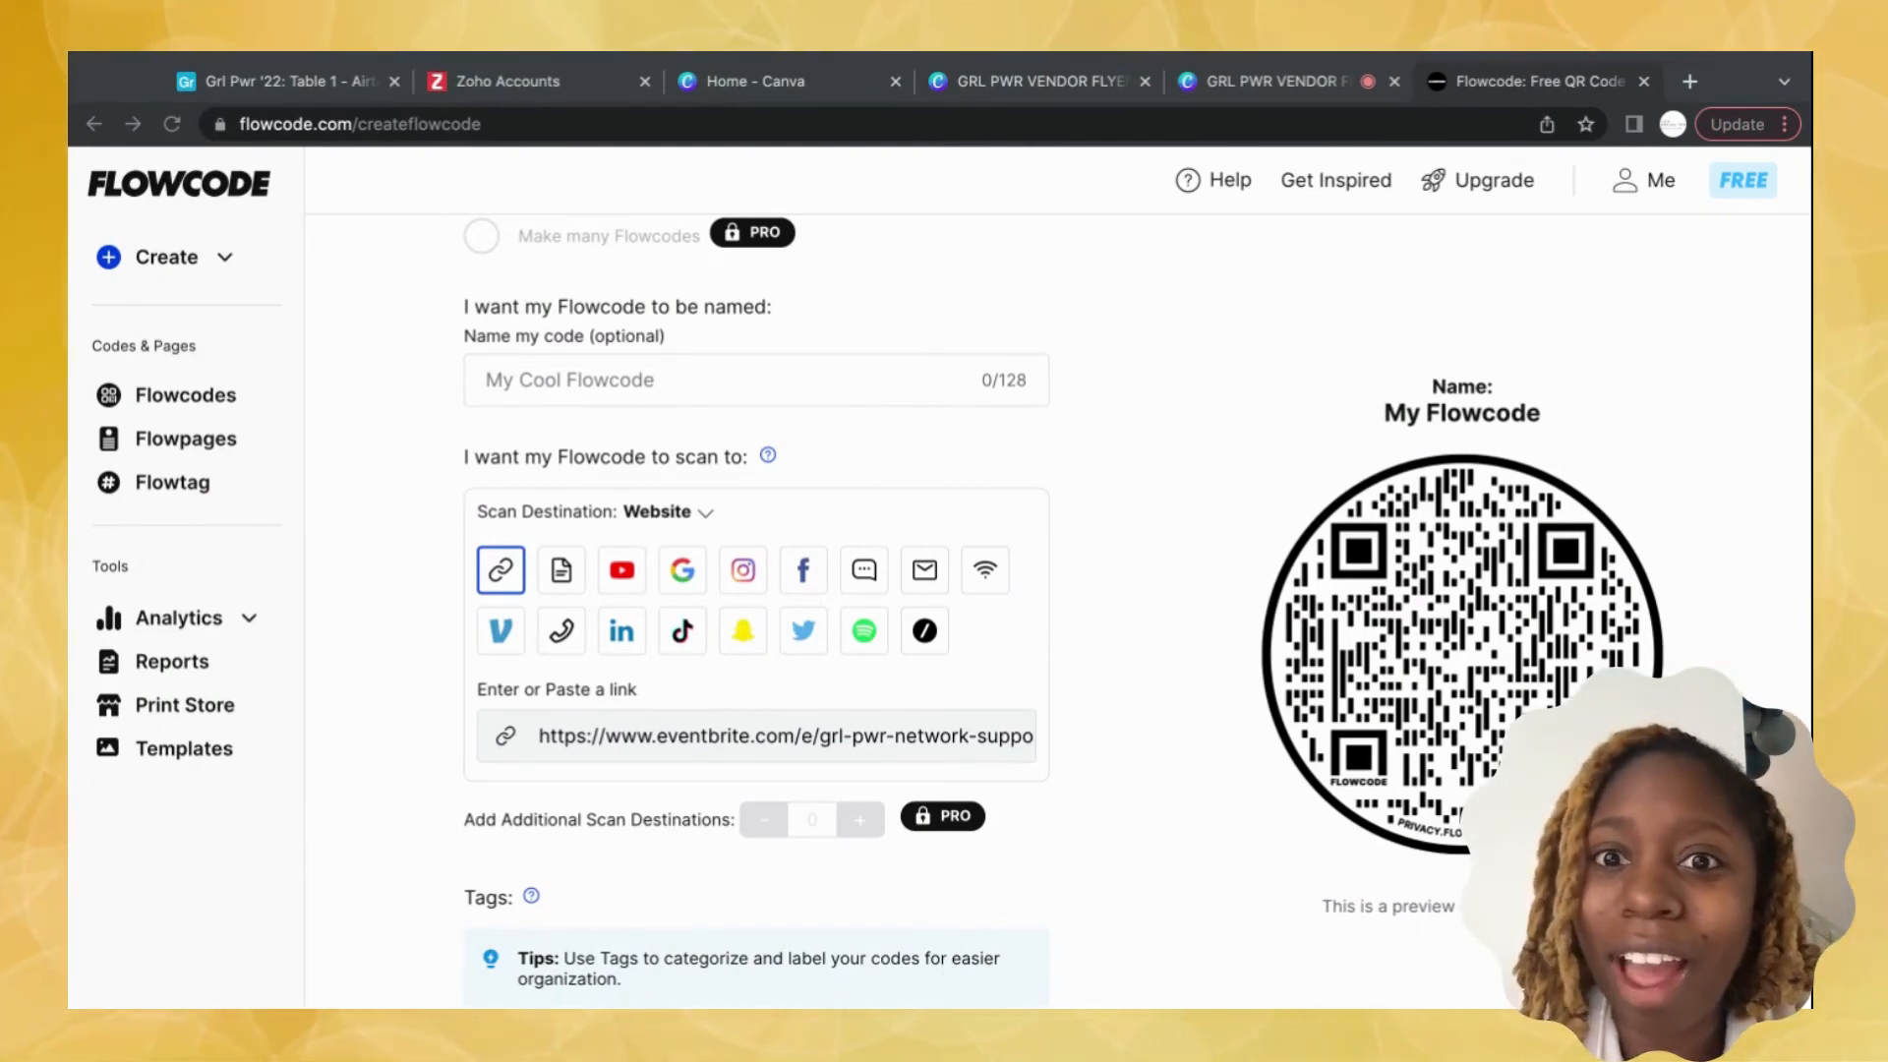
left_click(564, 381)
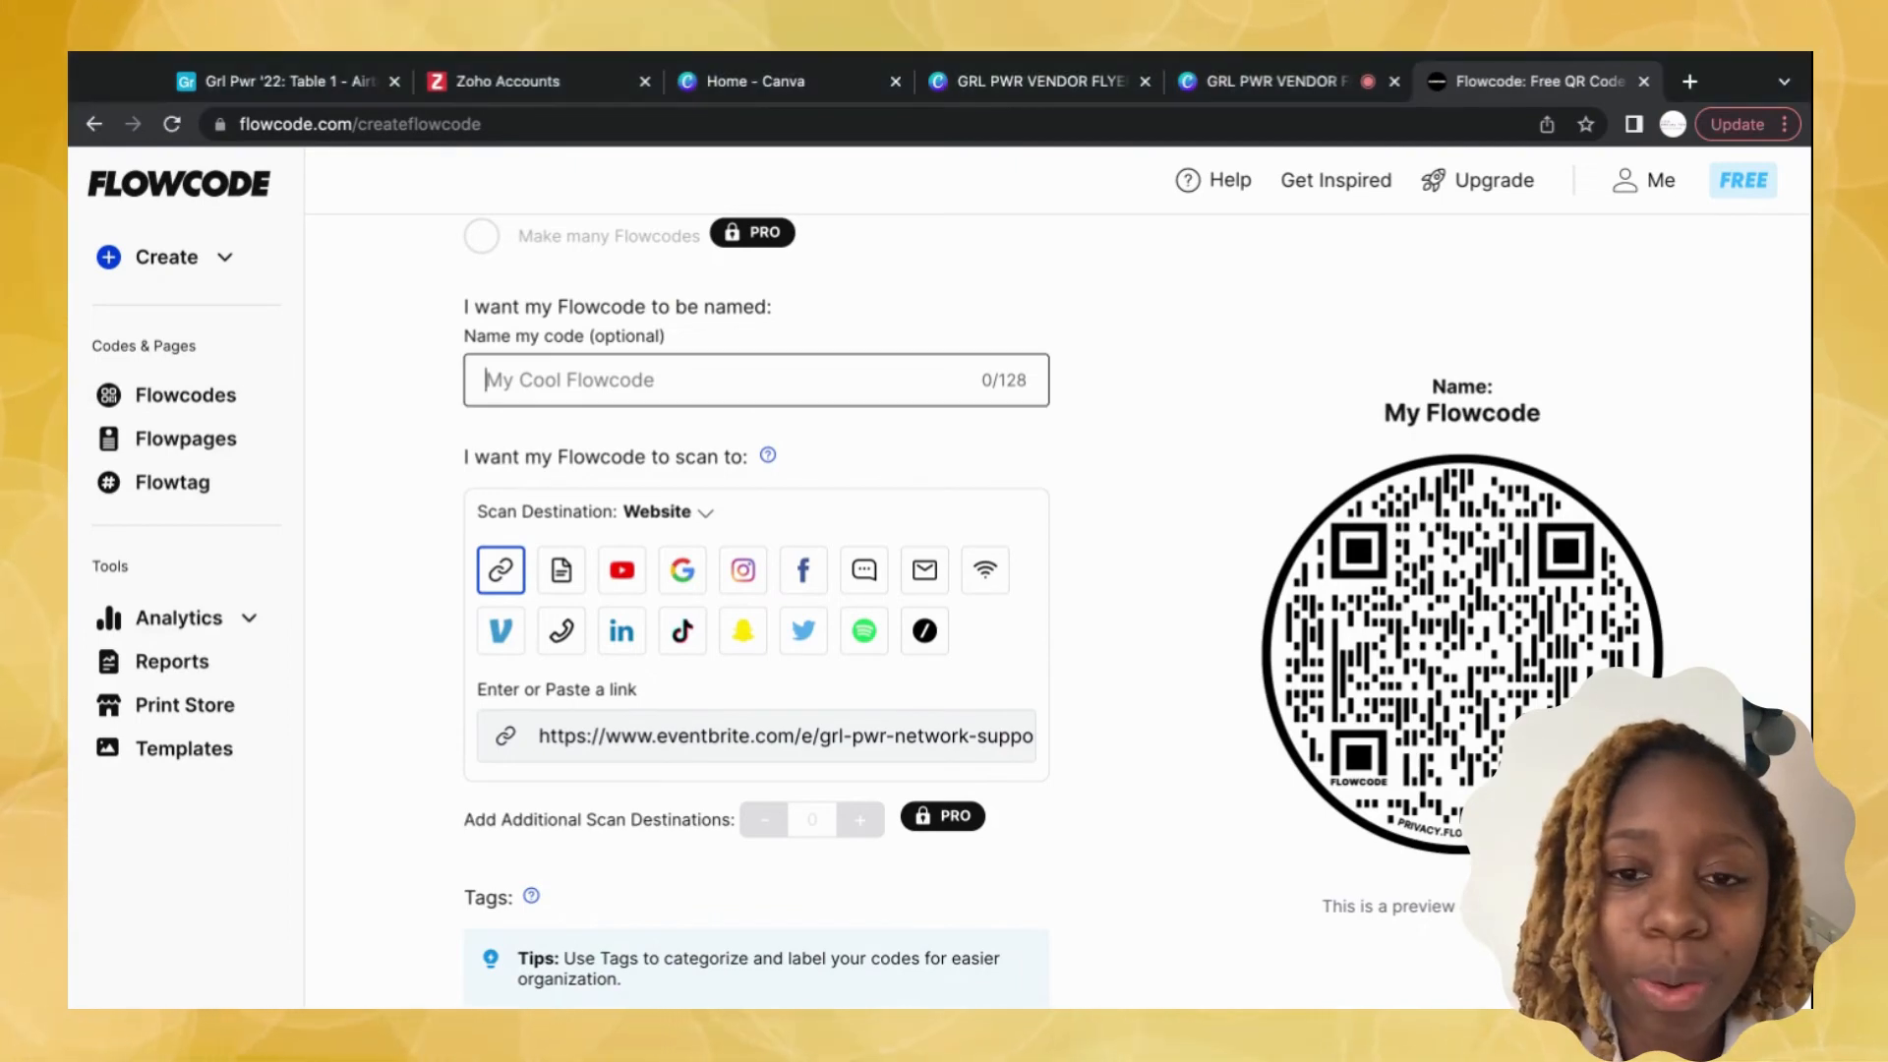
type("mwgkidslounge")
scroll(496, 153, "up", 1)
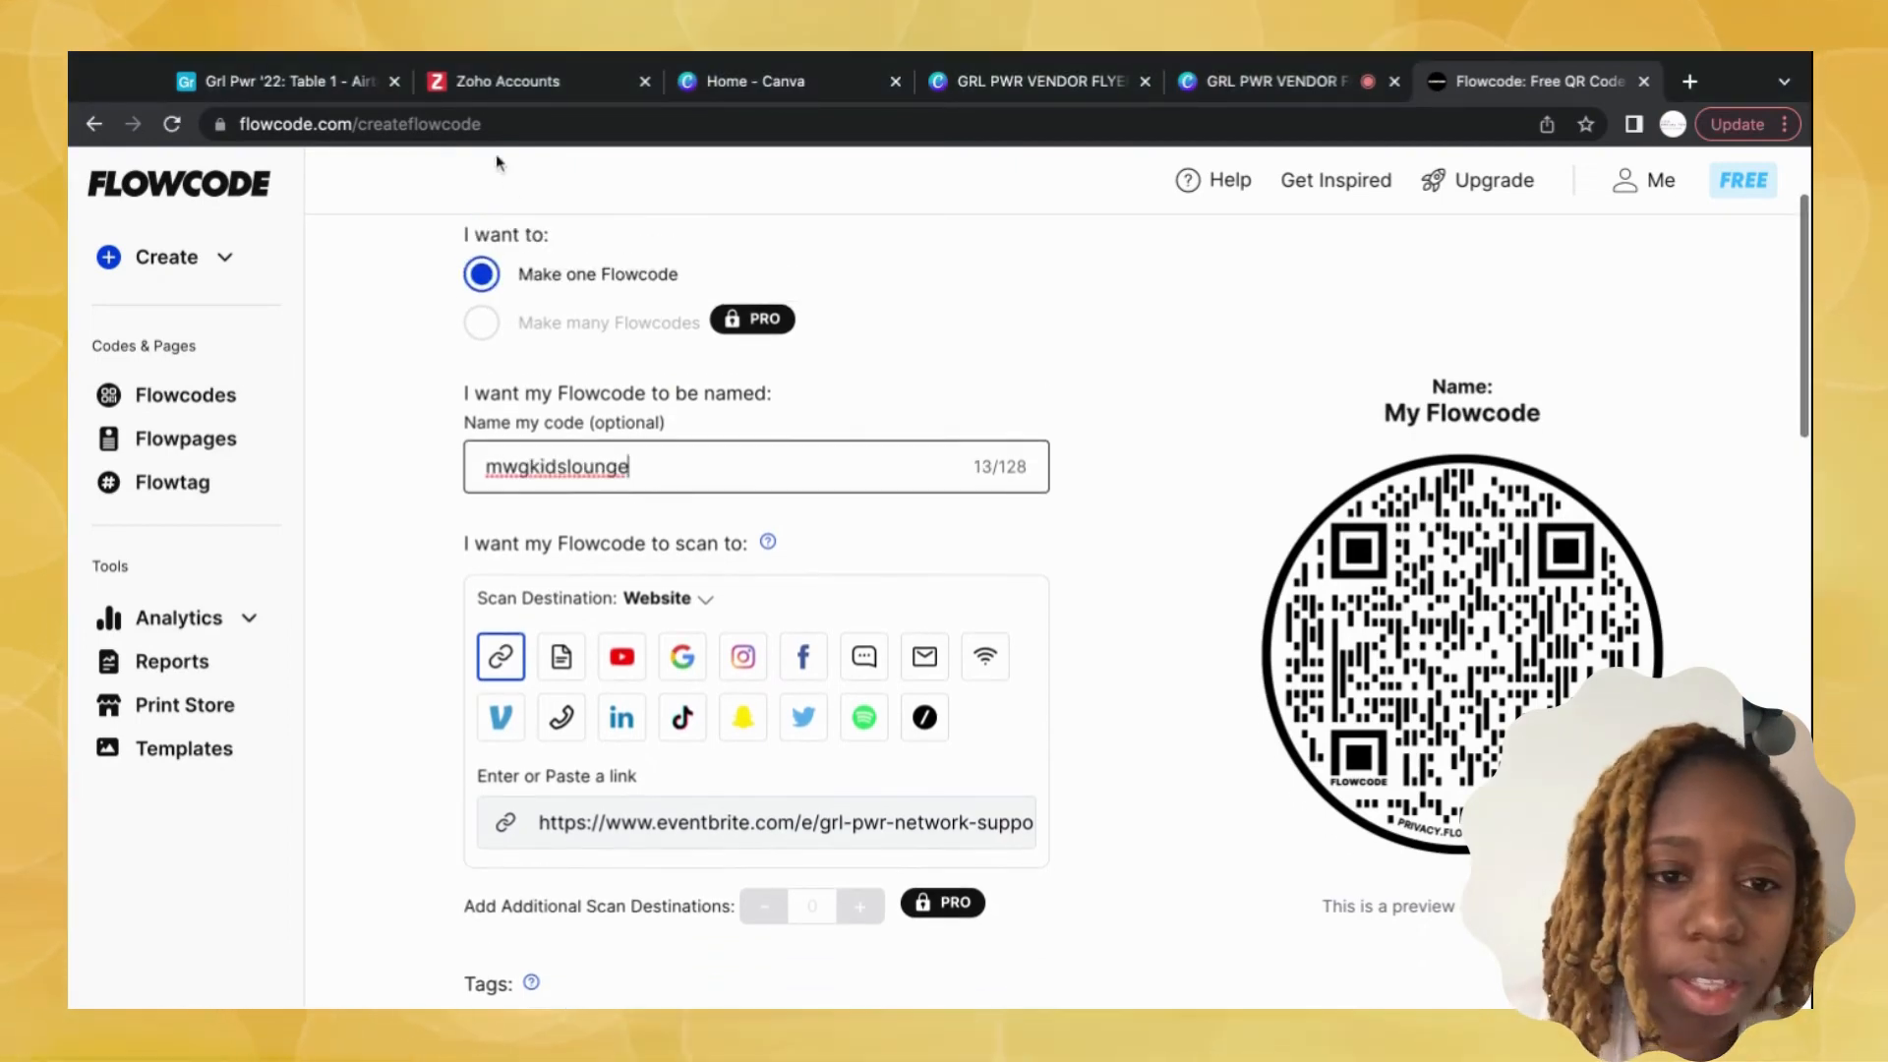
Style the Flowcode from scratch with the magenta default colour and the Heart pattern.
scroll(873, 258, "down", 2)
scroll(873, 259, "down", 10)
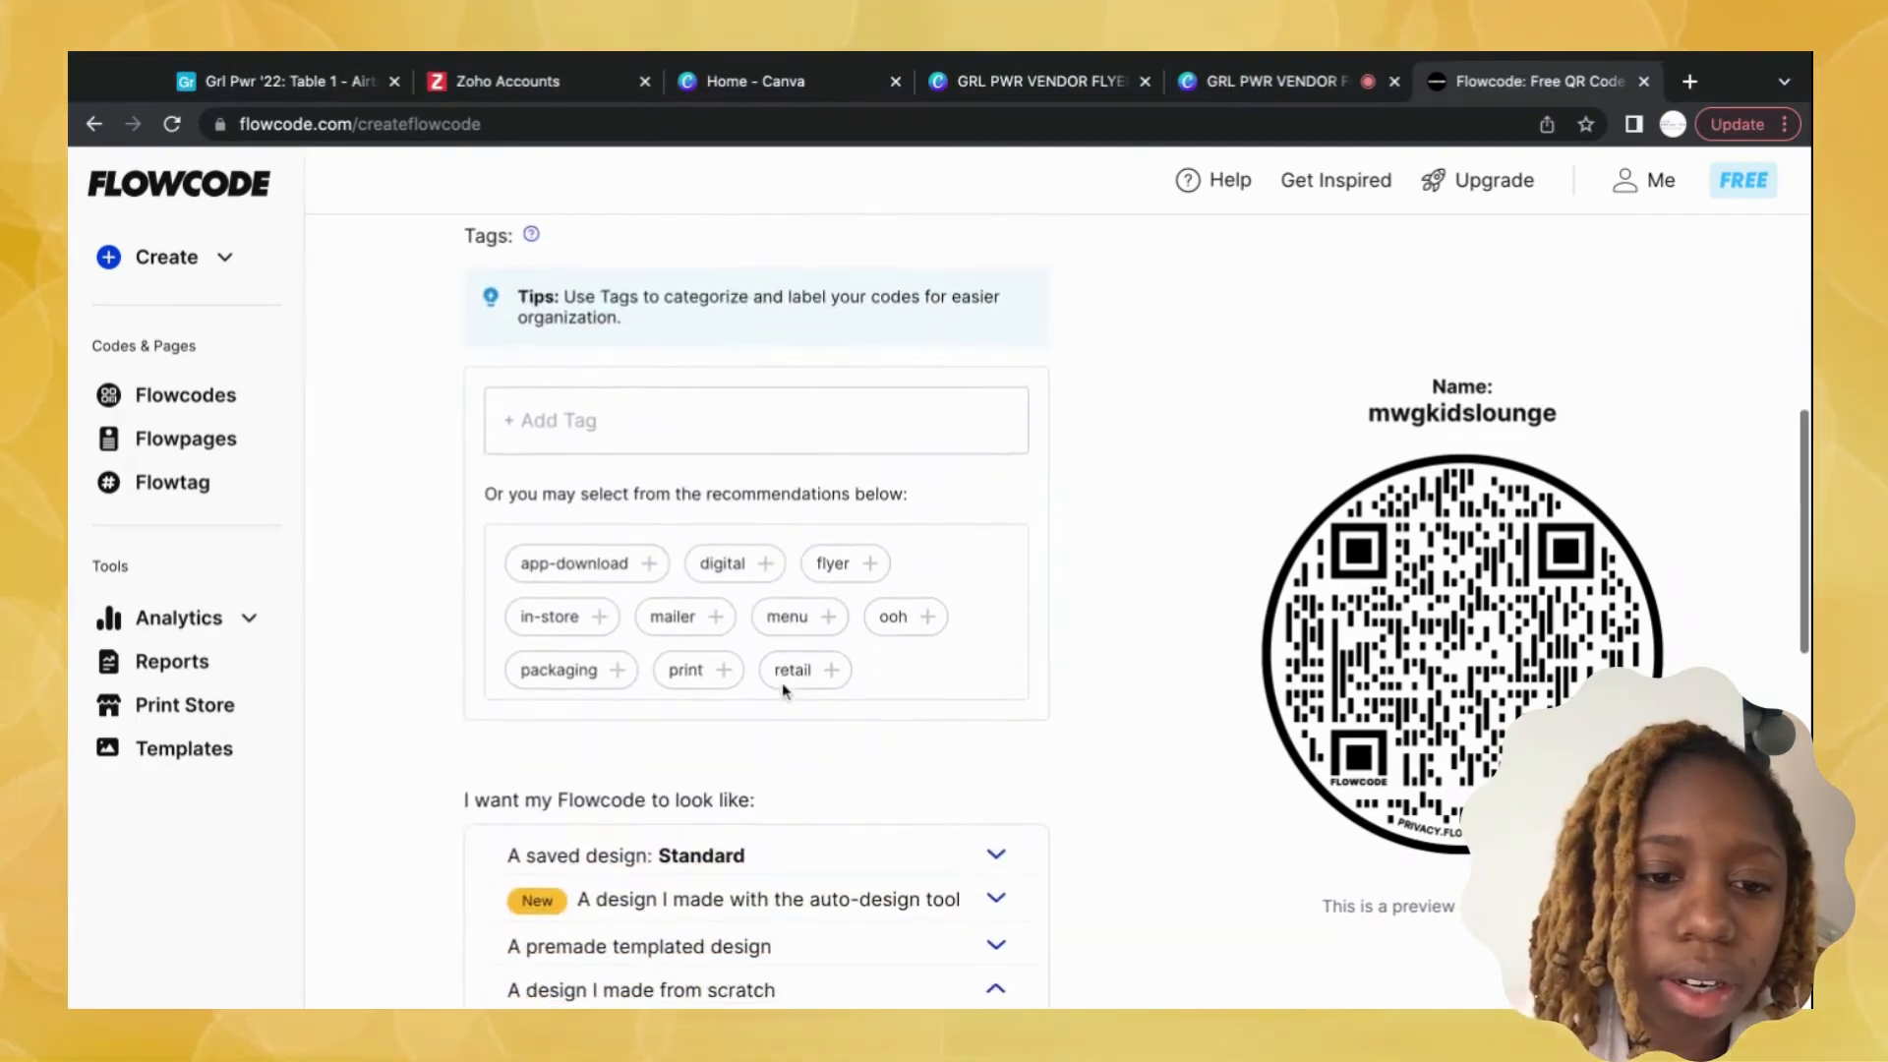
left_click(957, 808)
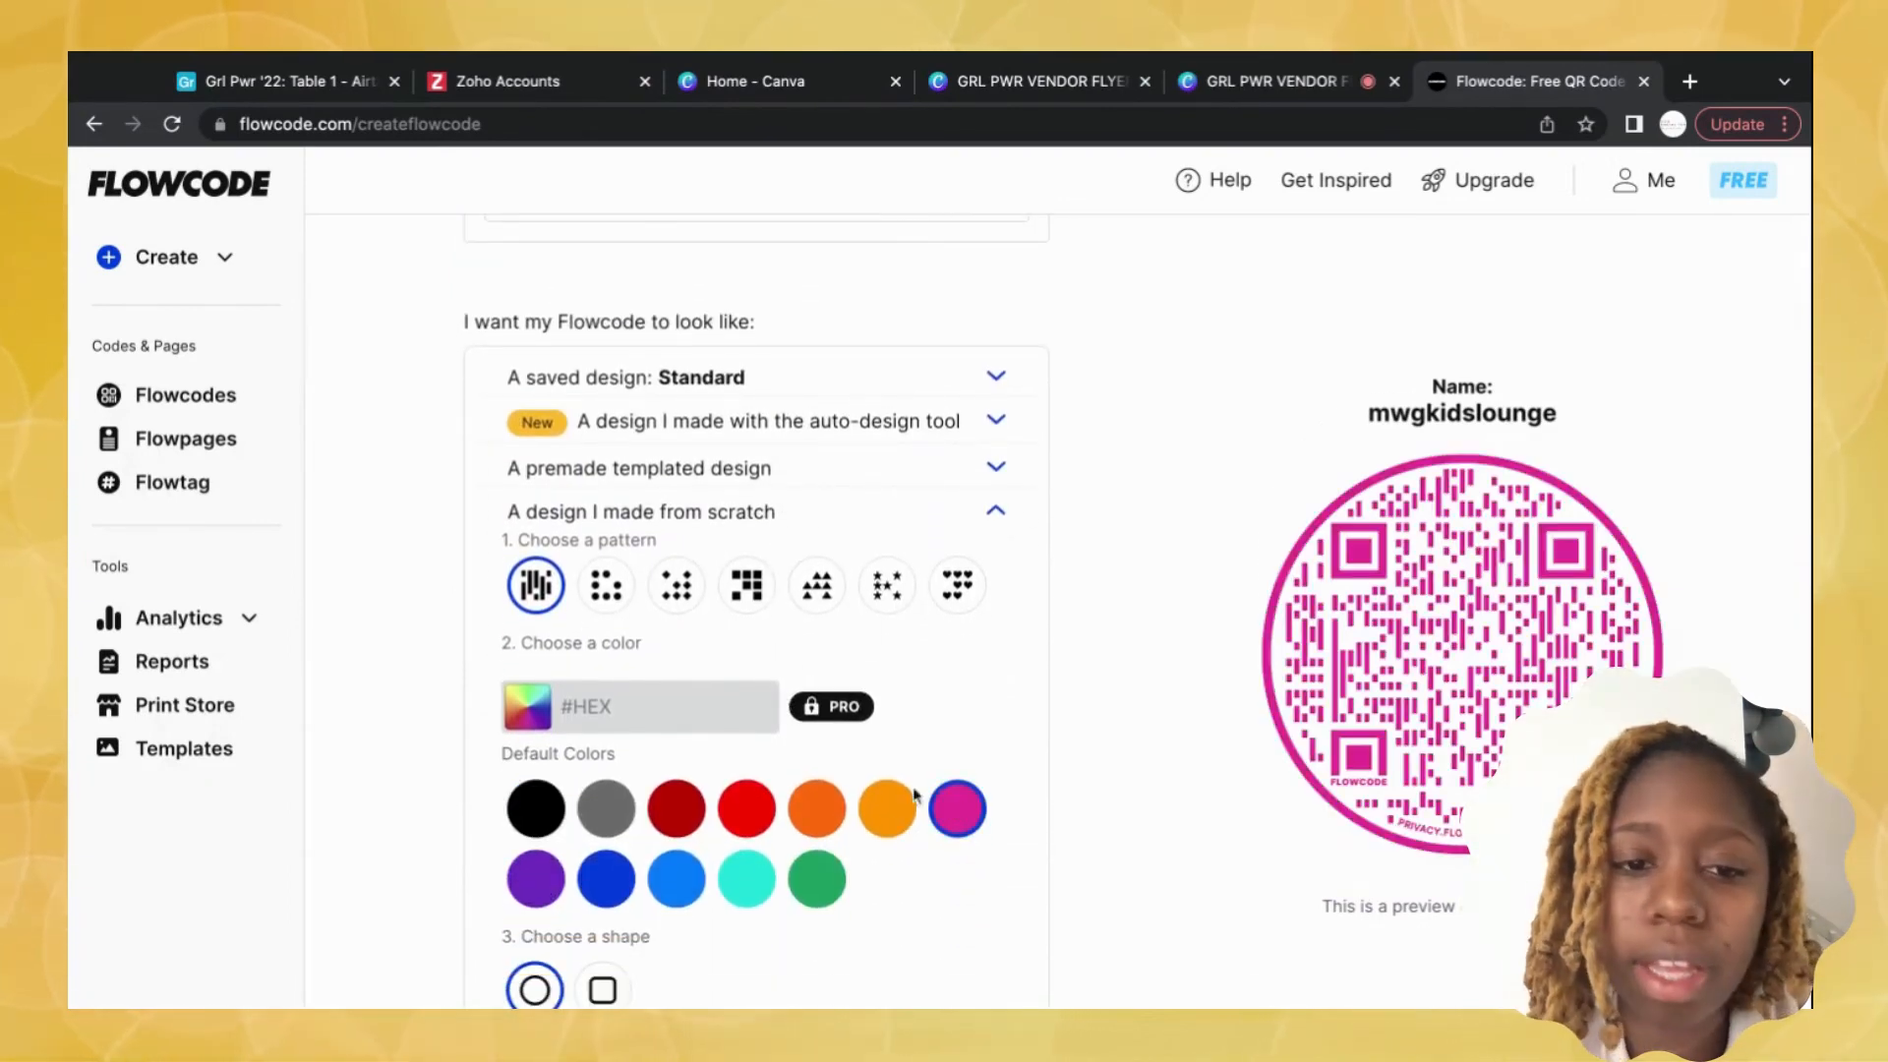
left_click(746, 585)
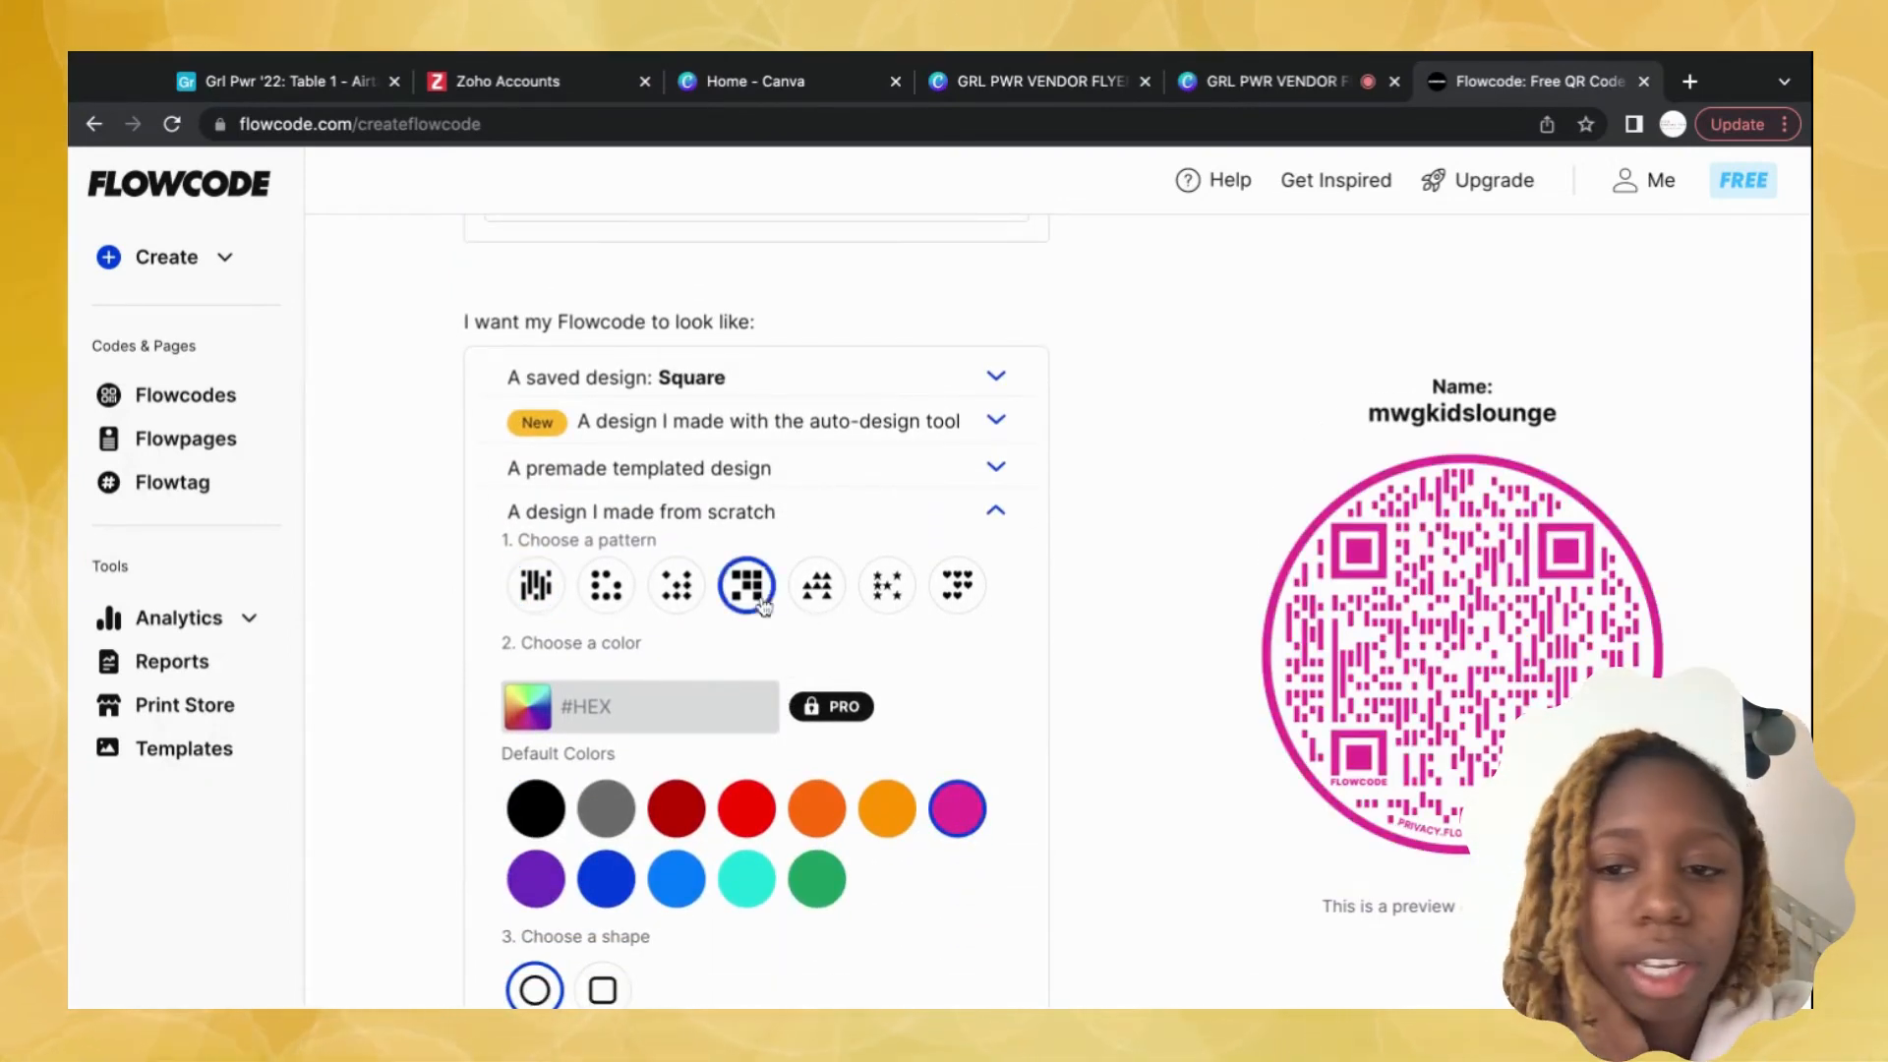
left_click(816, 585)
left_click(888, 602)
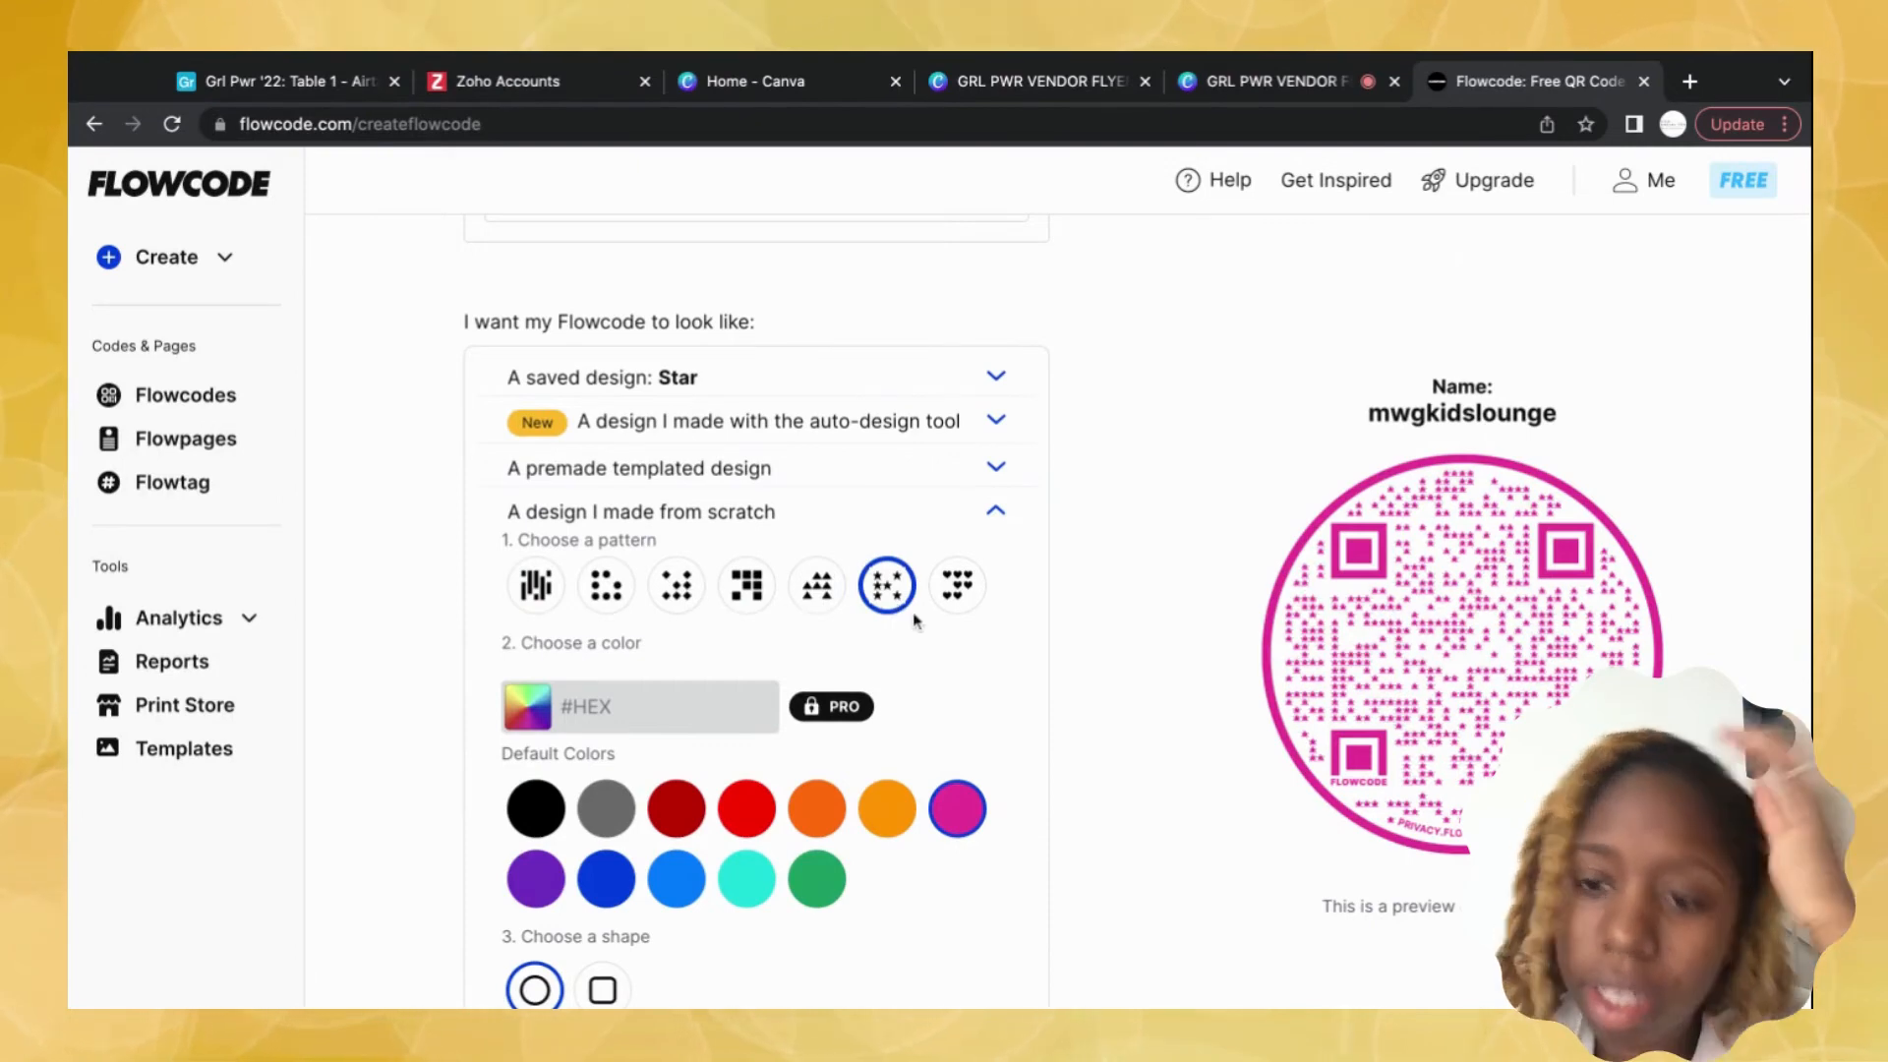
left_click(959, 613)
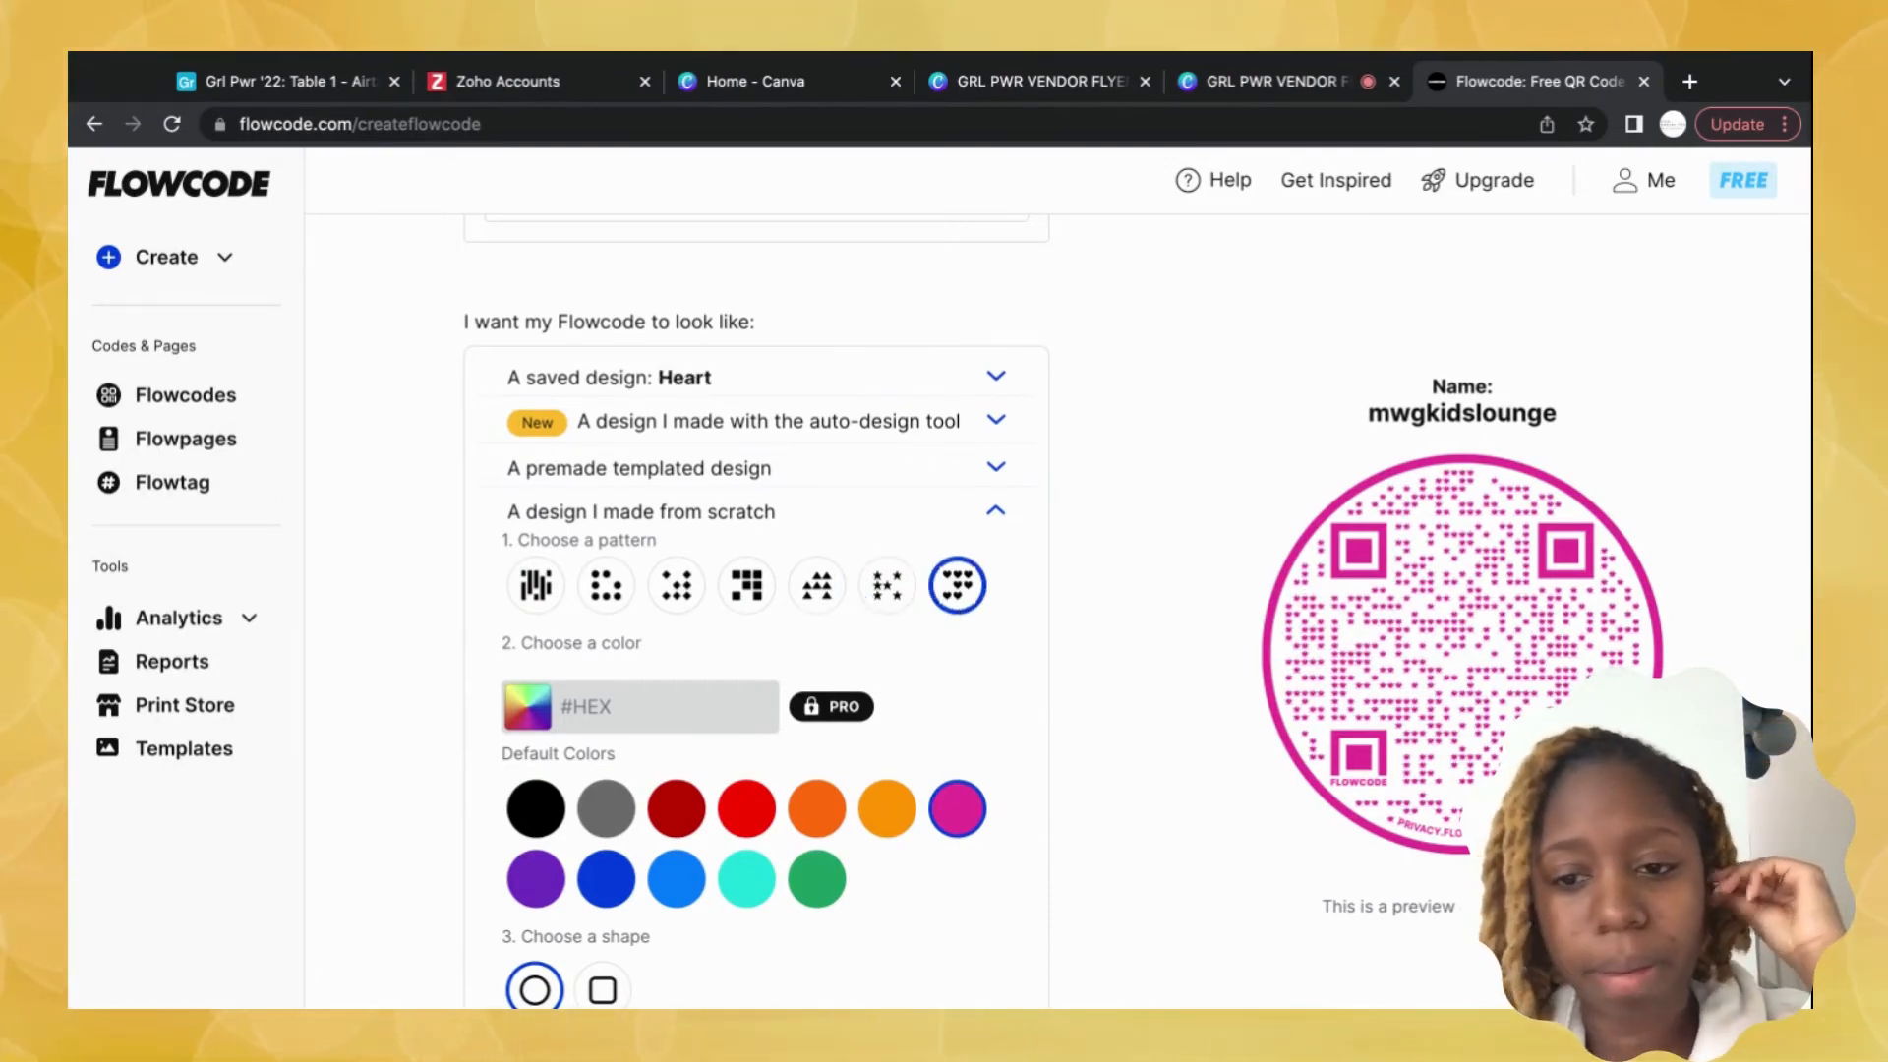
Try socialteabanner.png as the code's centre image and clear it again.
scroll(1200, 730, "down", 5)
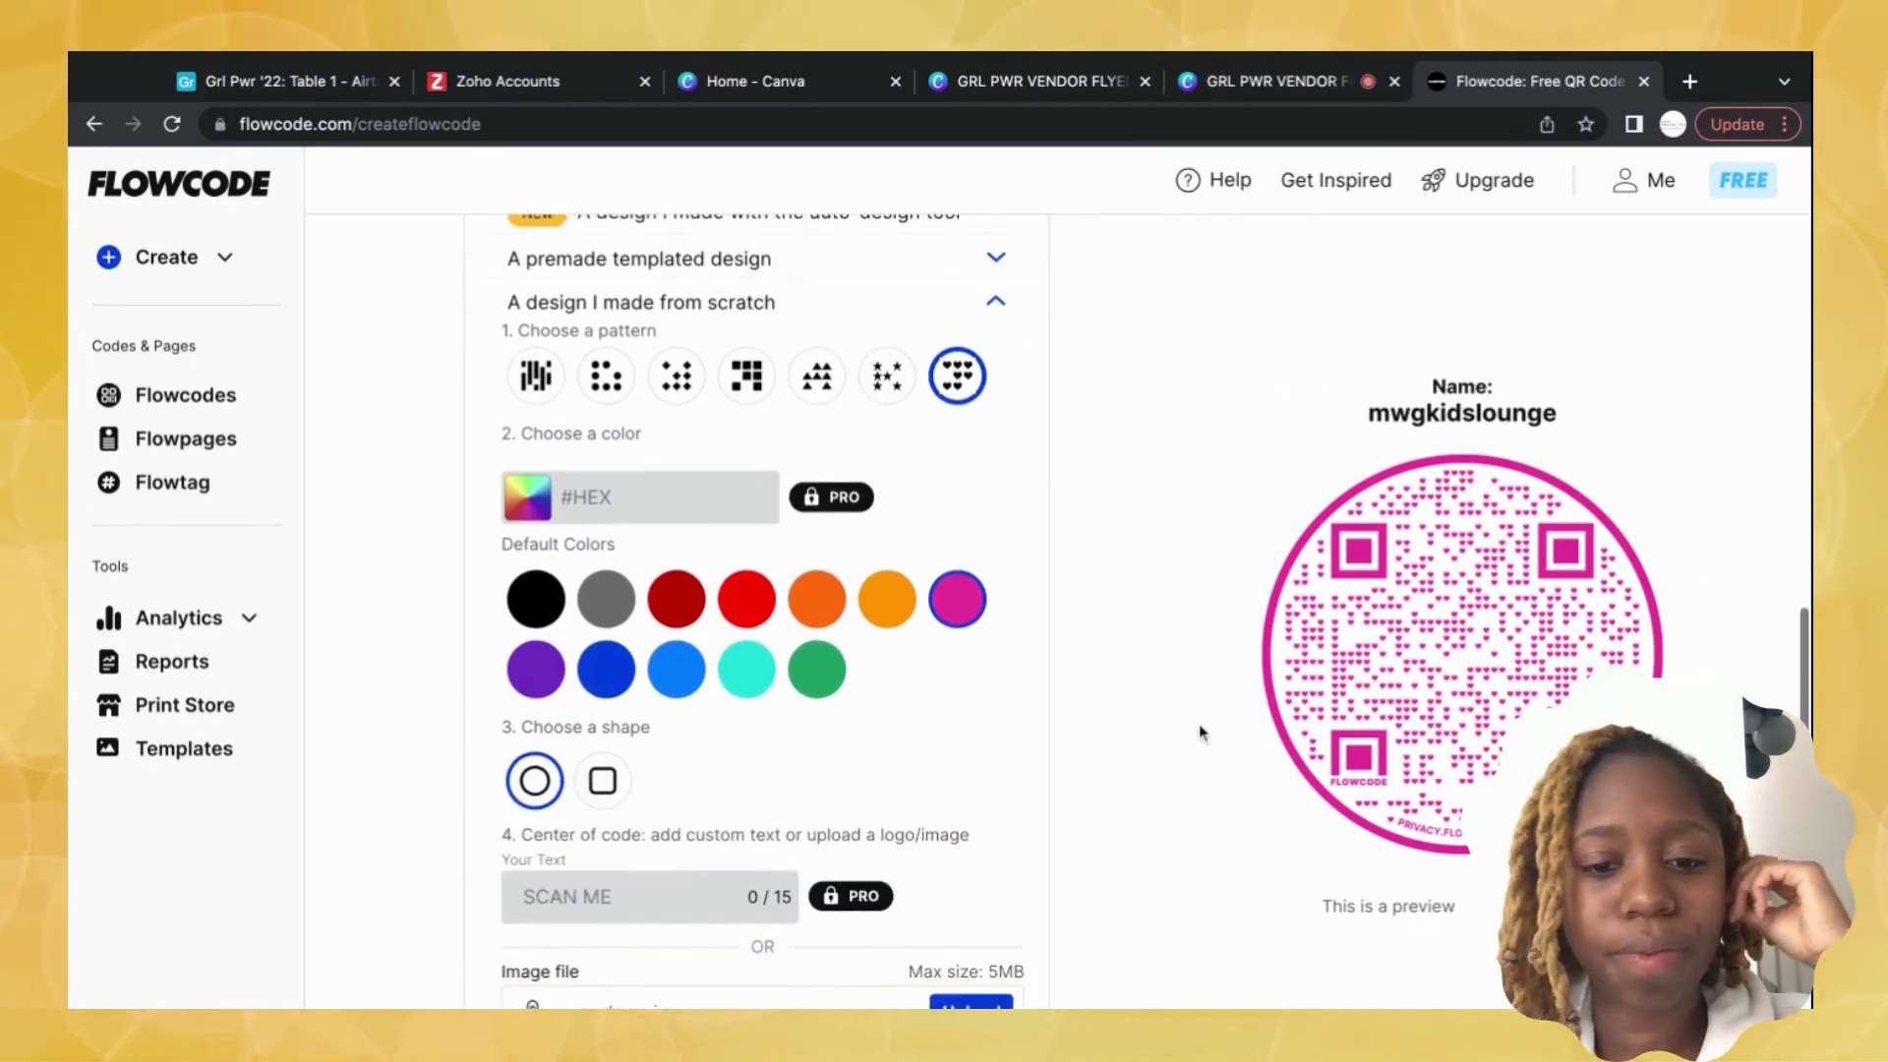
scroll(1201, 733, "down", 2)
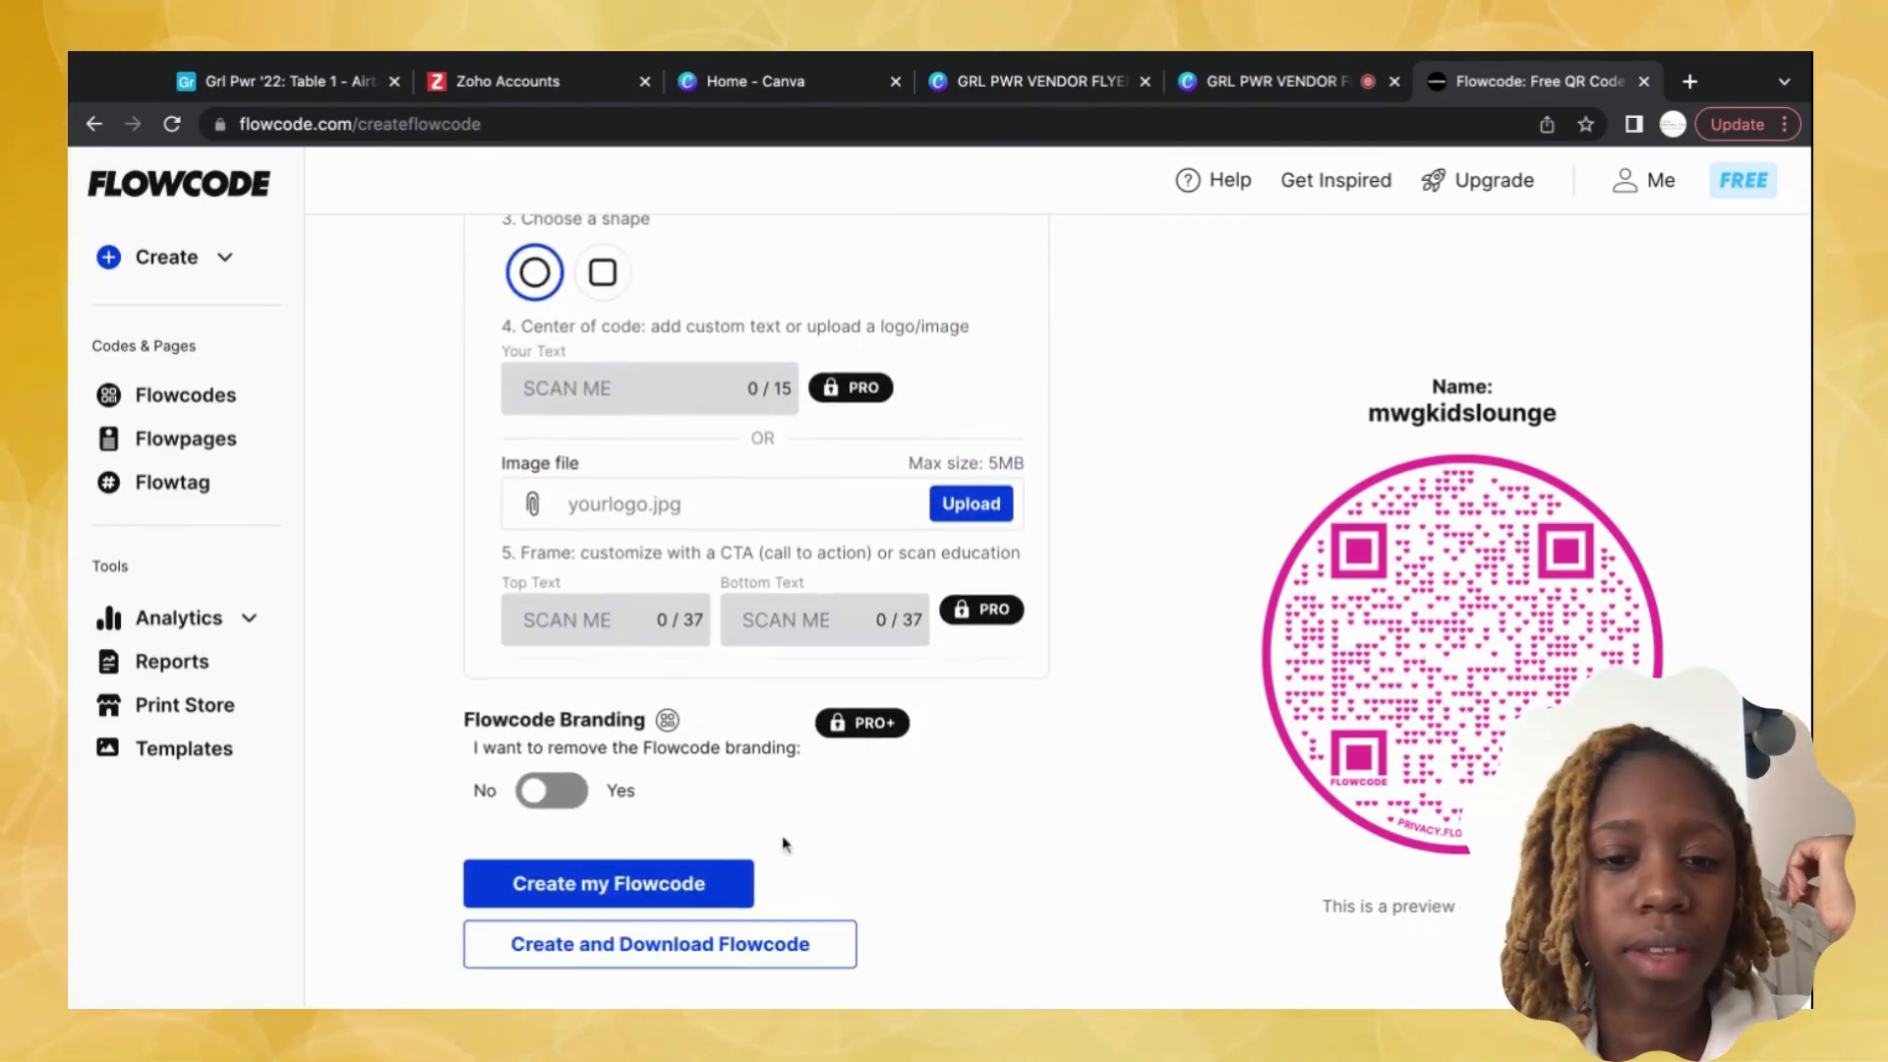
left_click(965, 505)
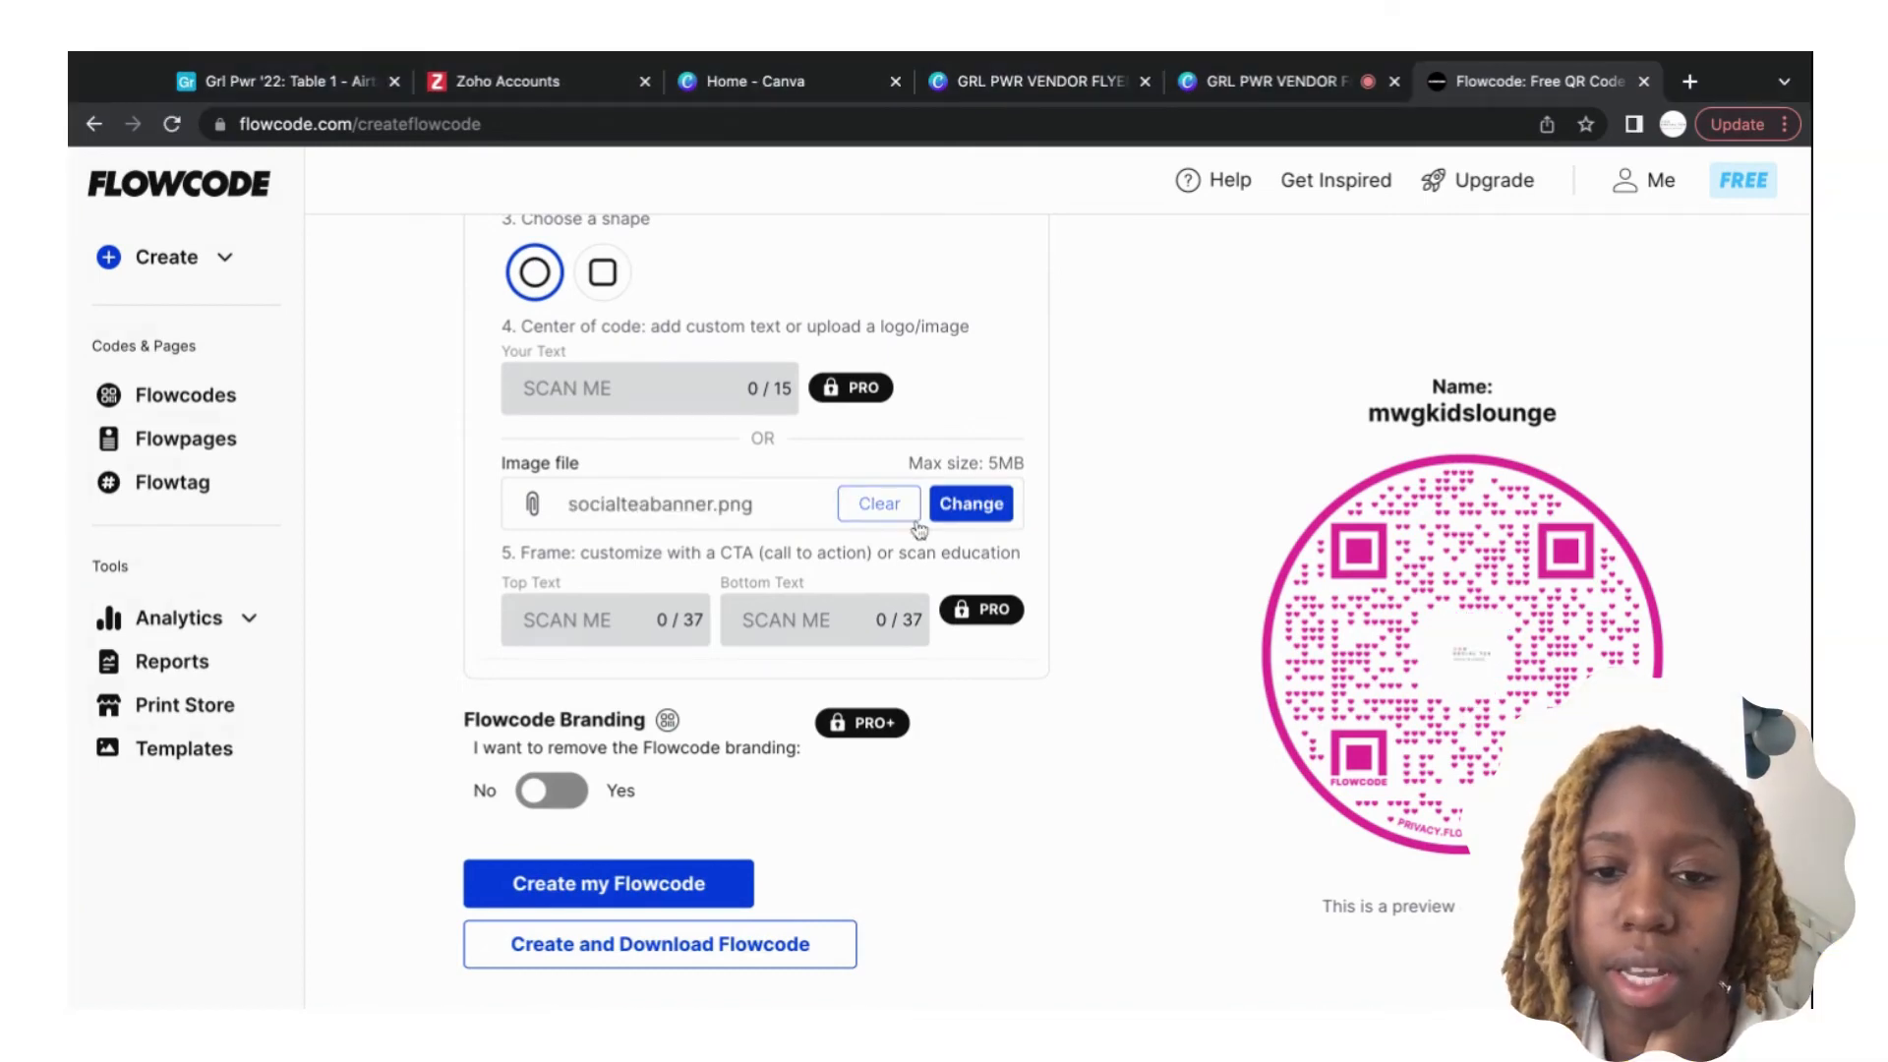
left_click(901, 516)
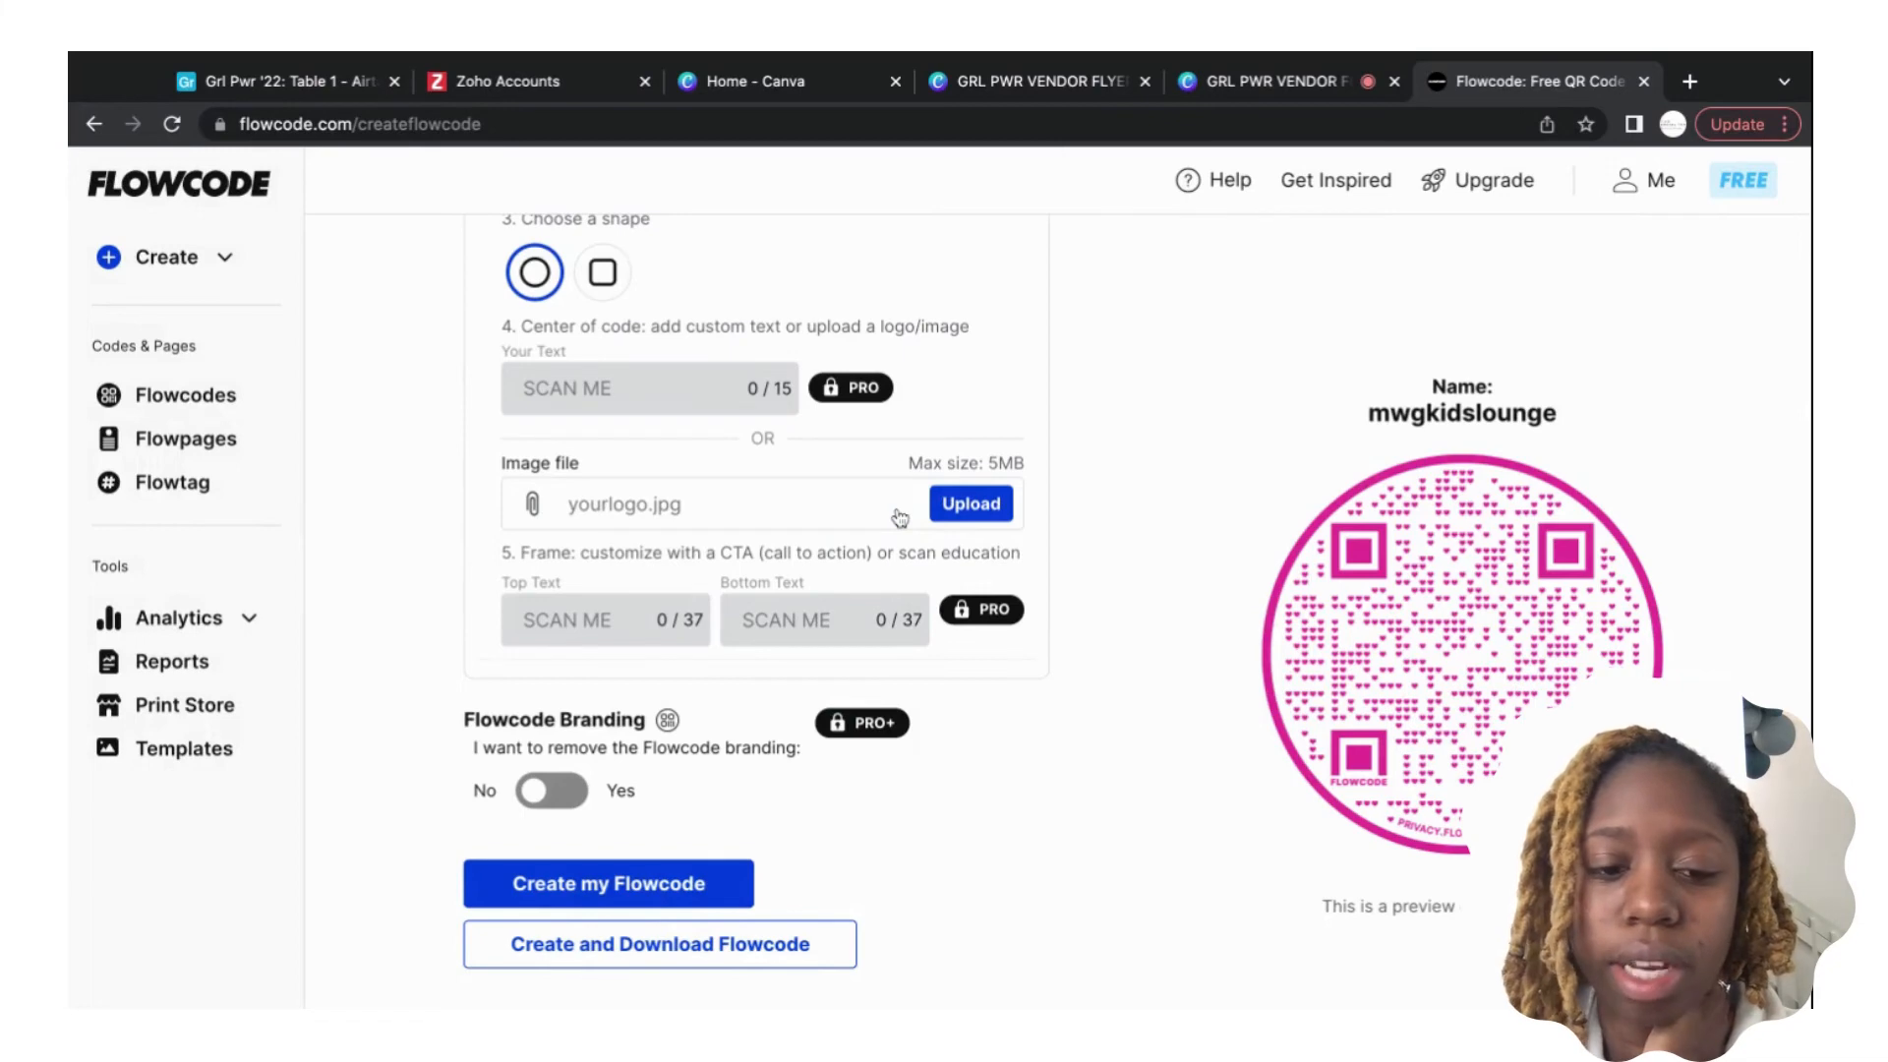
Create and download the finished Flowcode.
scroll(741, 724, "down", 1)
left_click(741, 915)
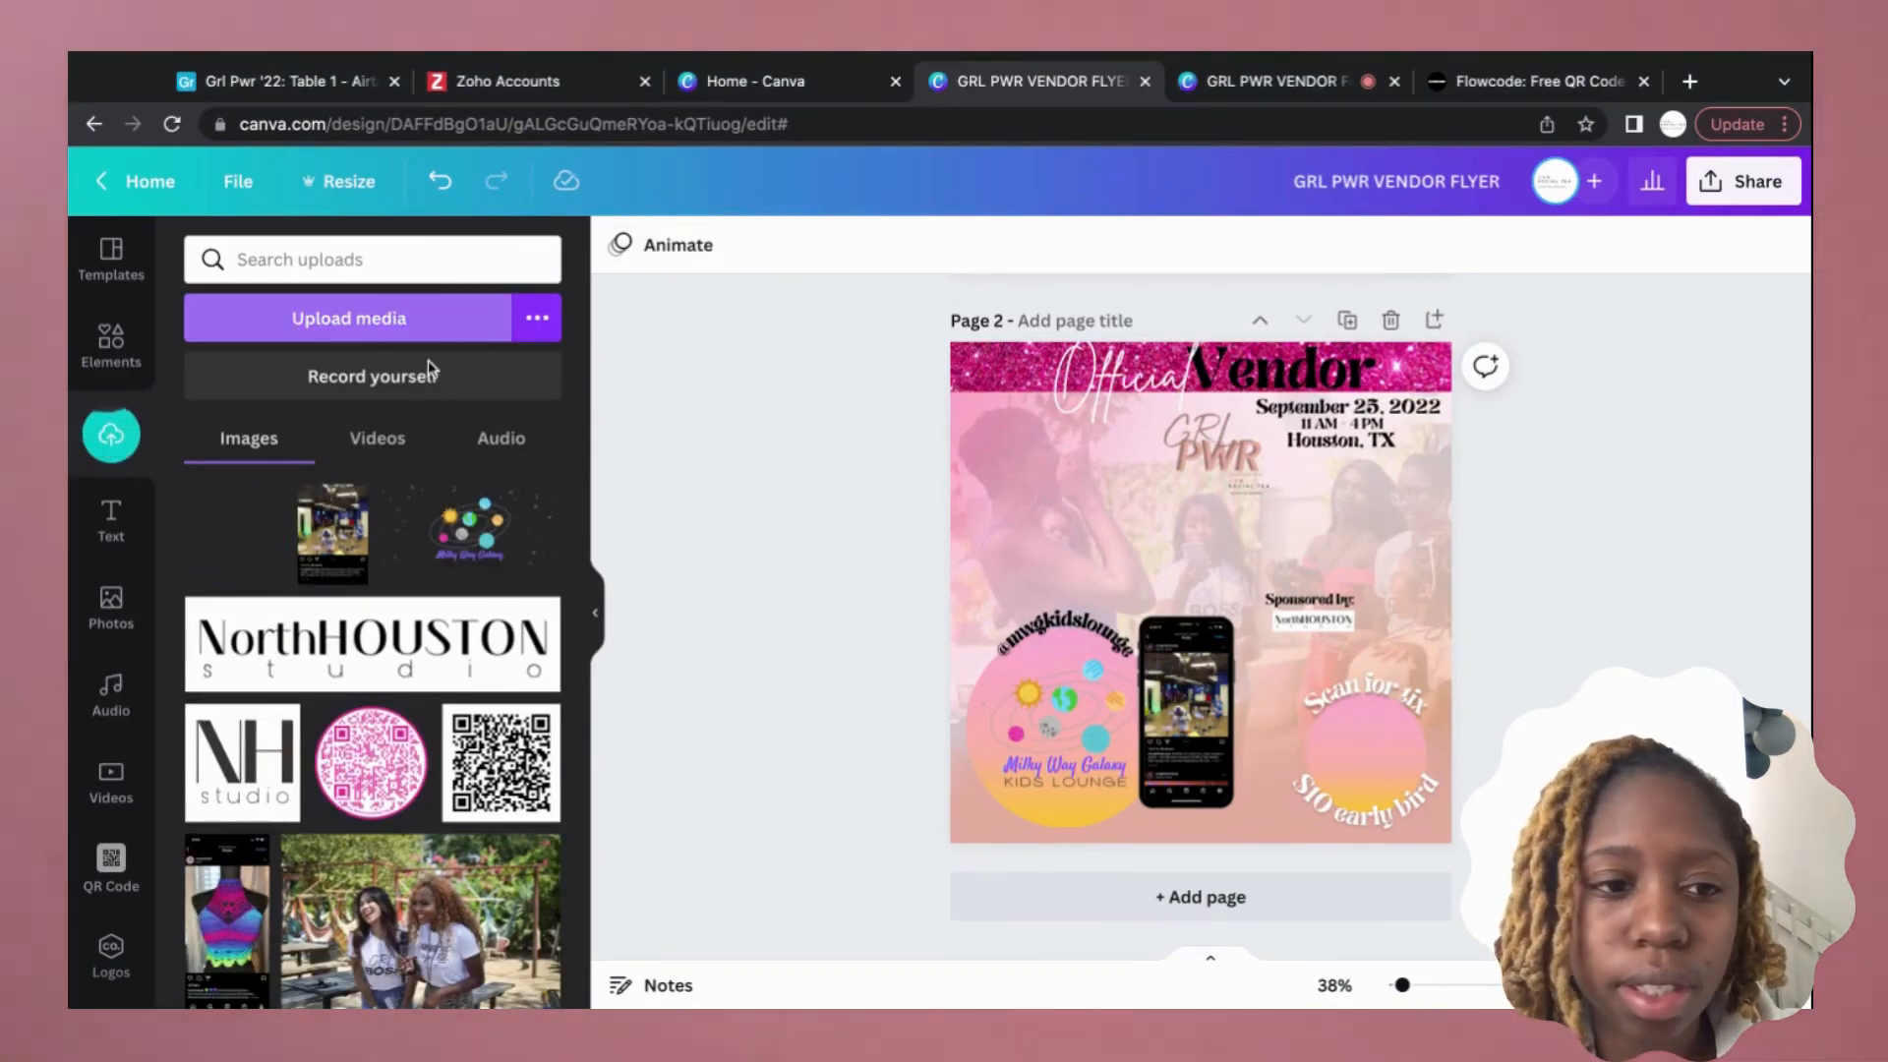
Add the new pink Flowcode image, shrink it and centre it in the circle between "Scan for tix" and "$10 early bird".
left_click(248, 543)
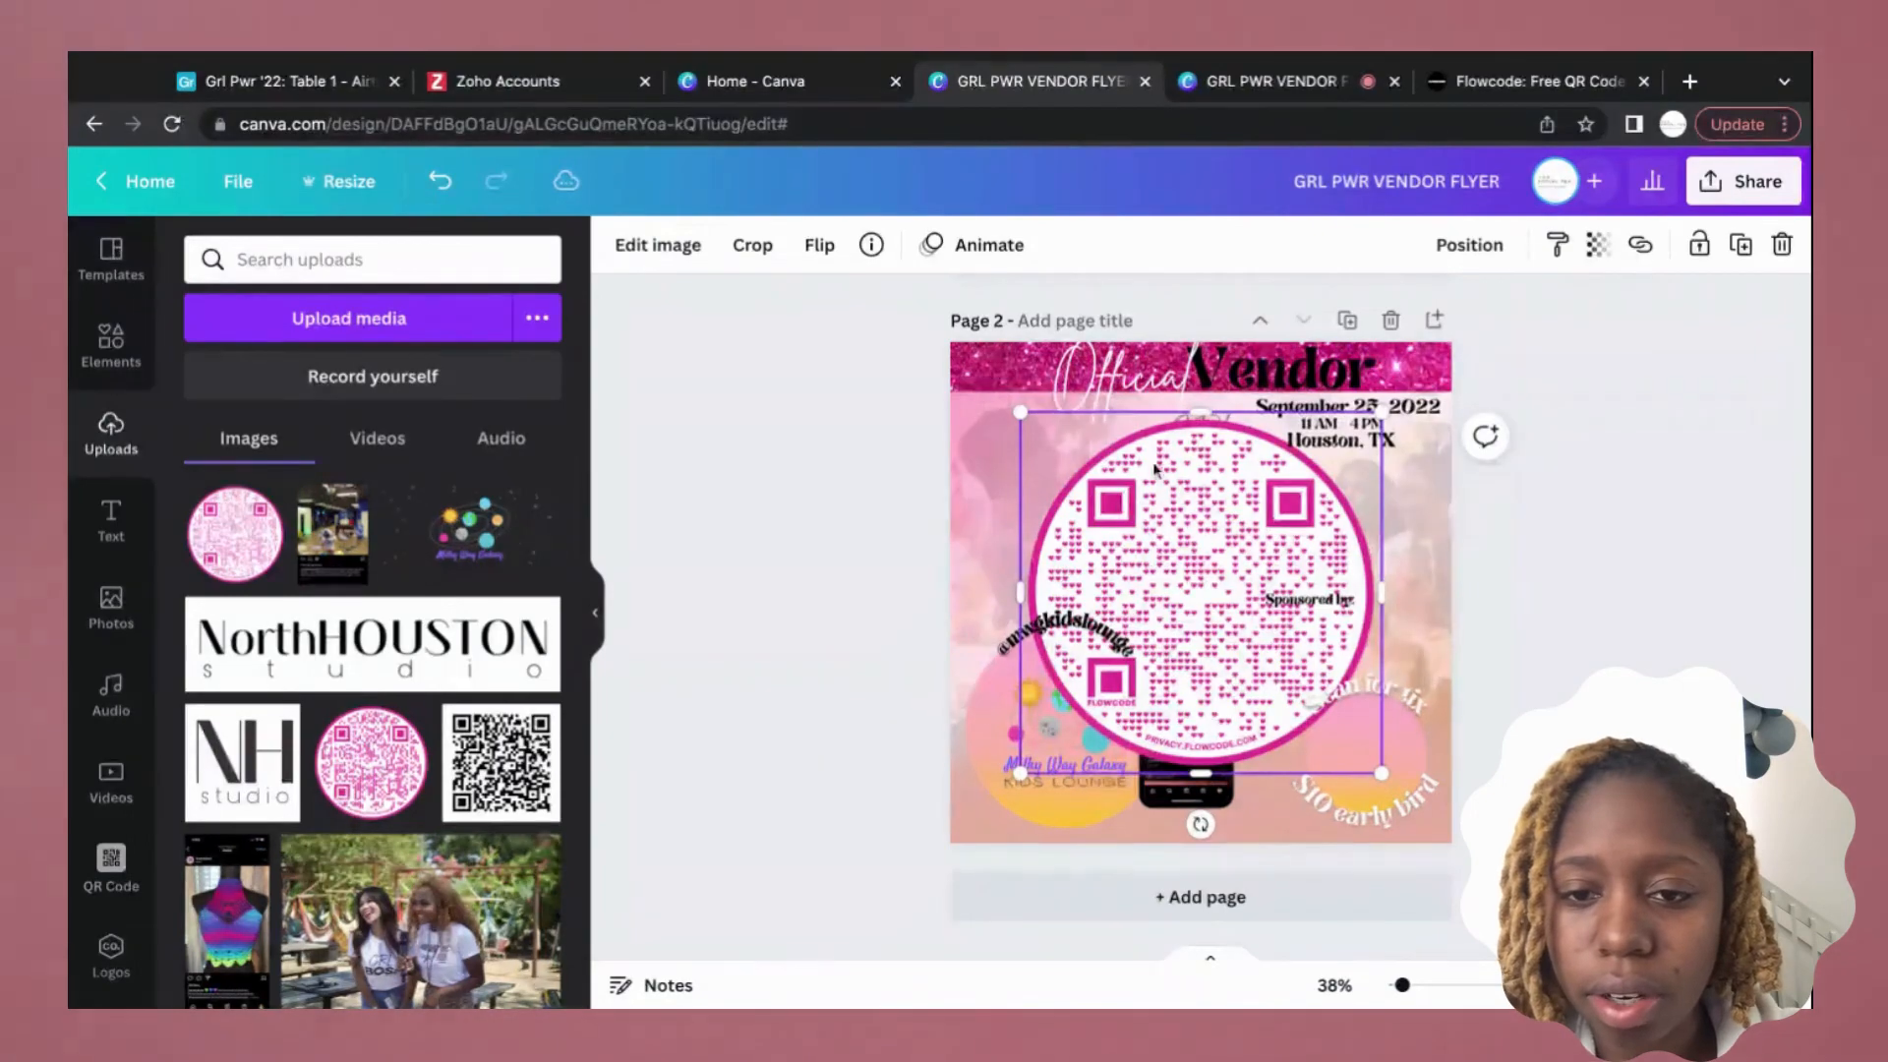
left_click_drag(1186, 443, 1431, 597)
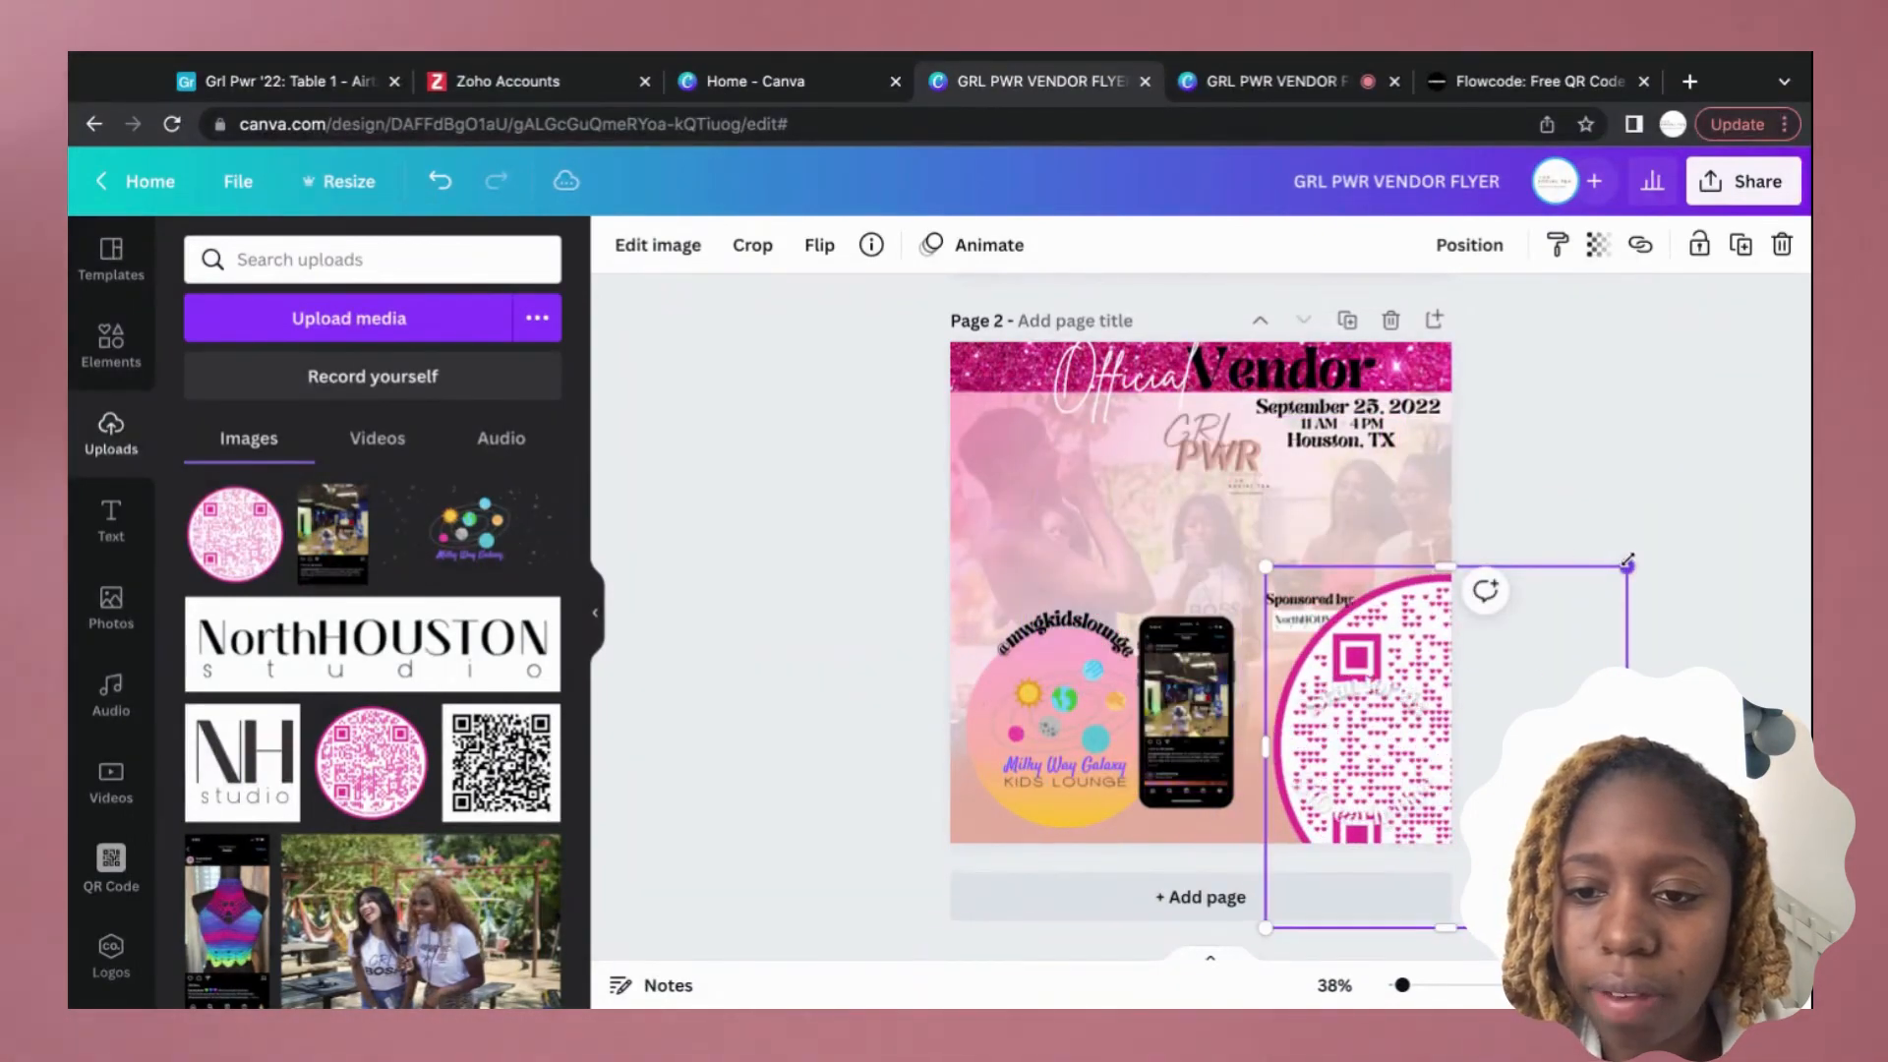
left_click_drag(1628, 562, 1447, 747)
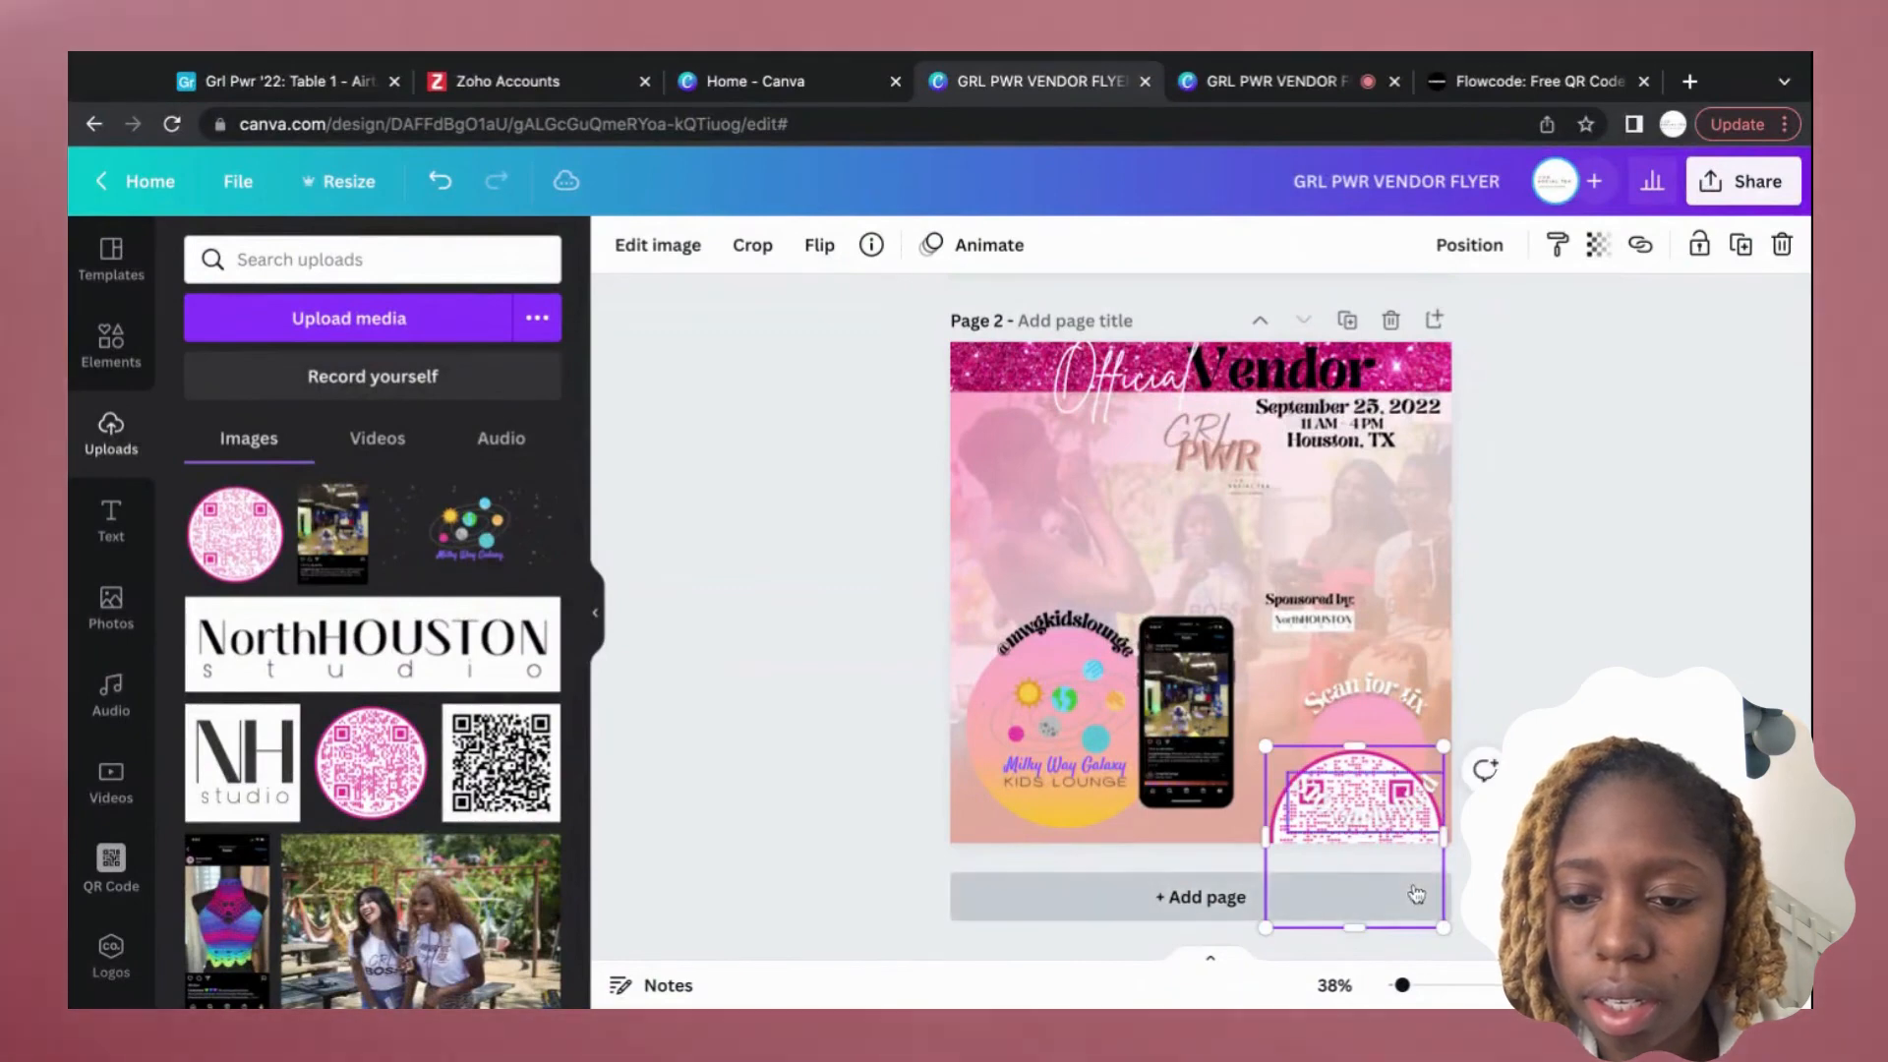
left_click_drag(1416, 893, 1416, 836)
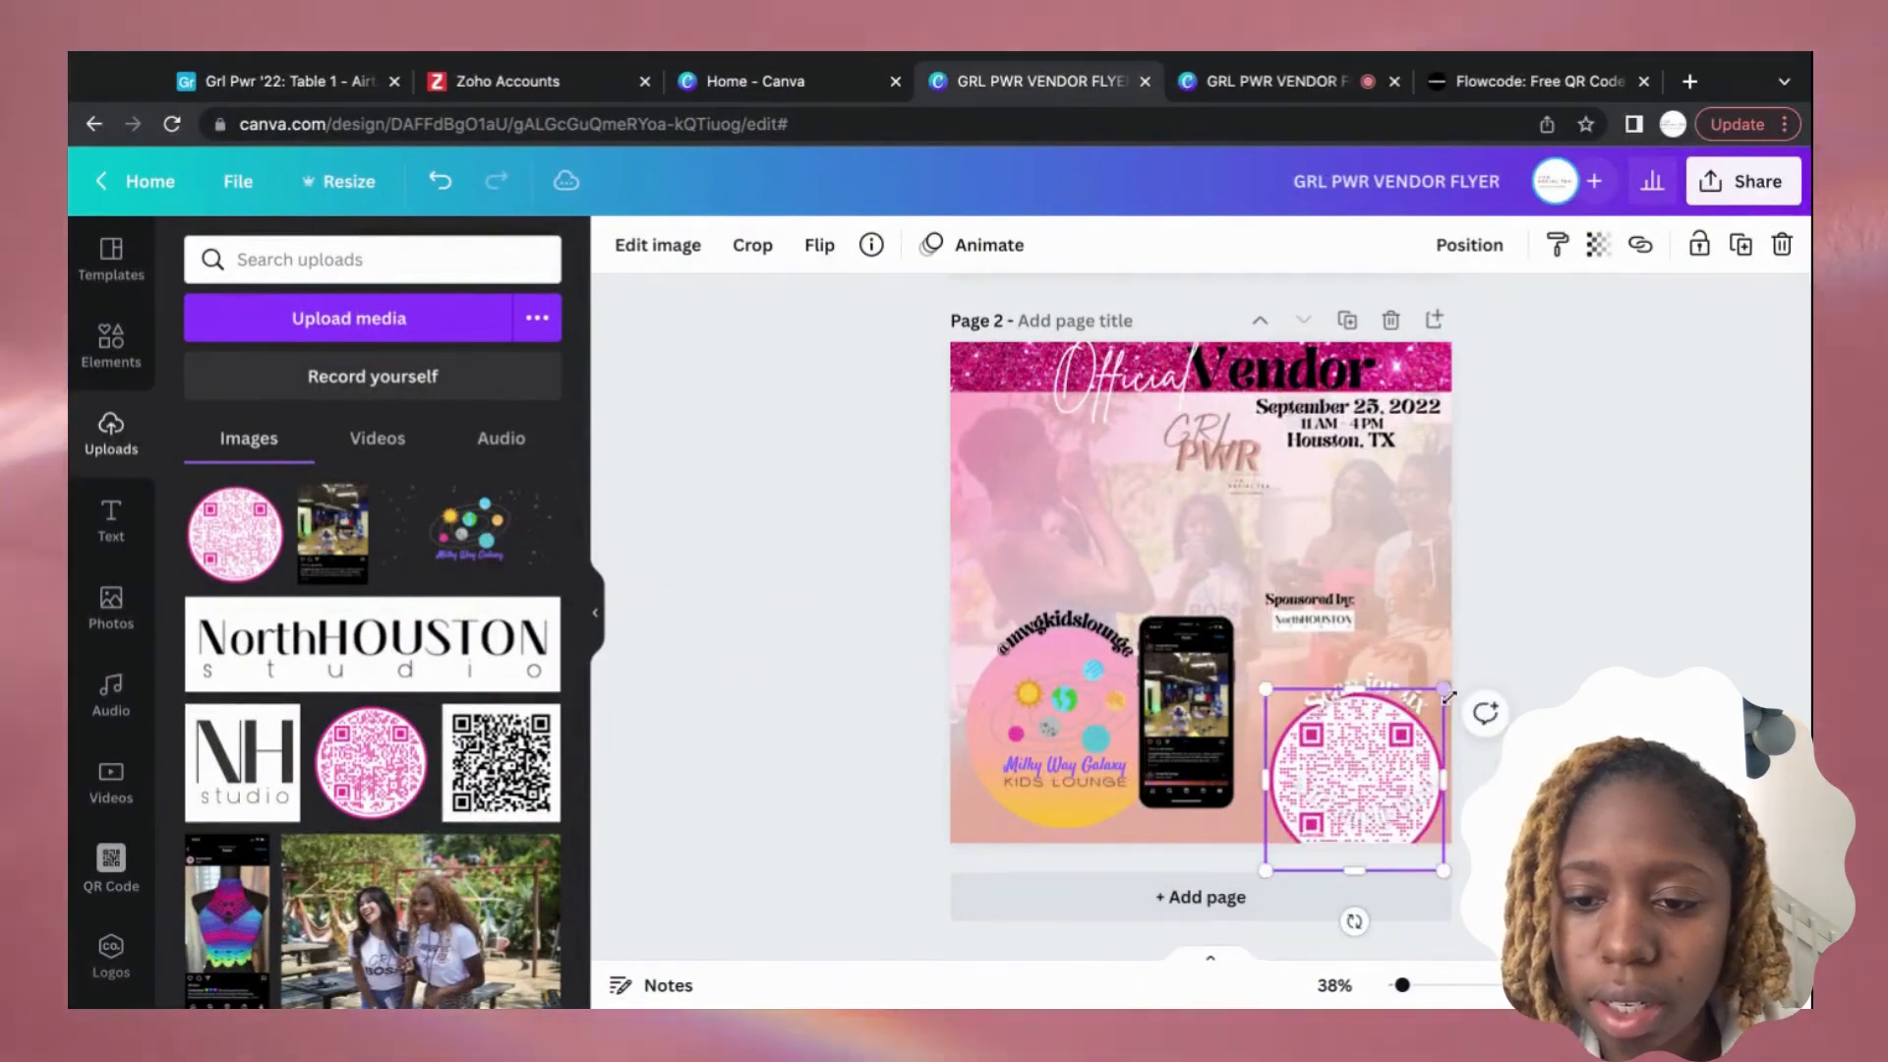
left_click_drag(1447, 697, 1395, 732)
left_click_drag(1338, 817, 1432, 814)
left_click_drag(1390, 748, 1381, 745)
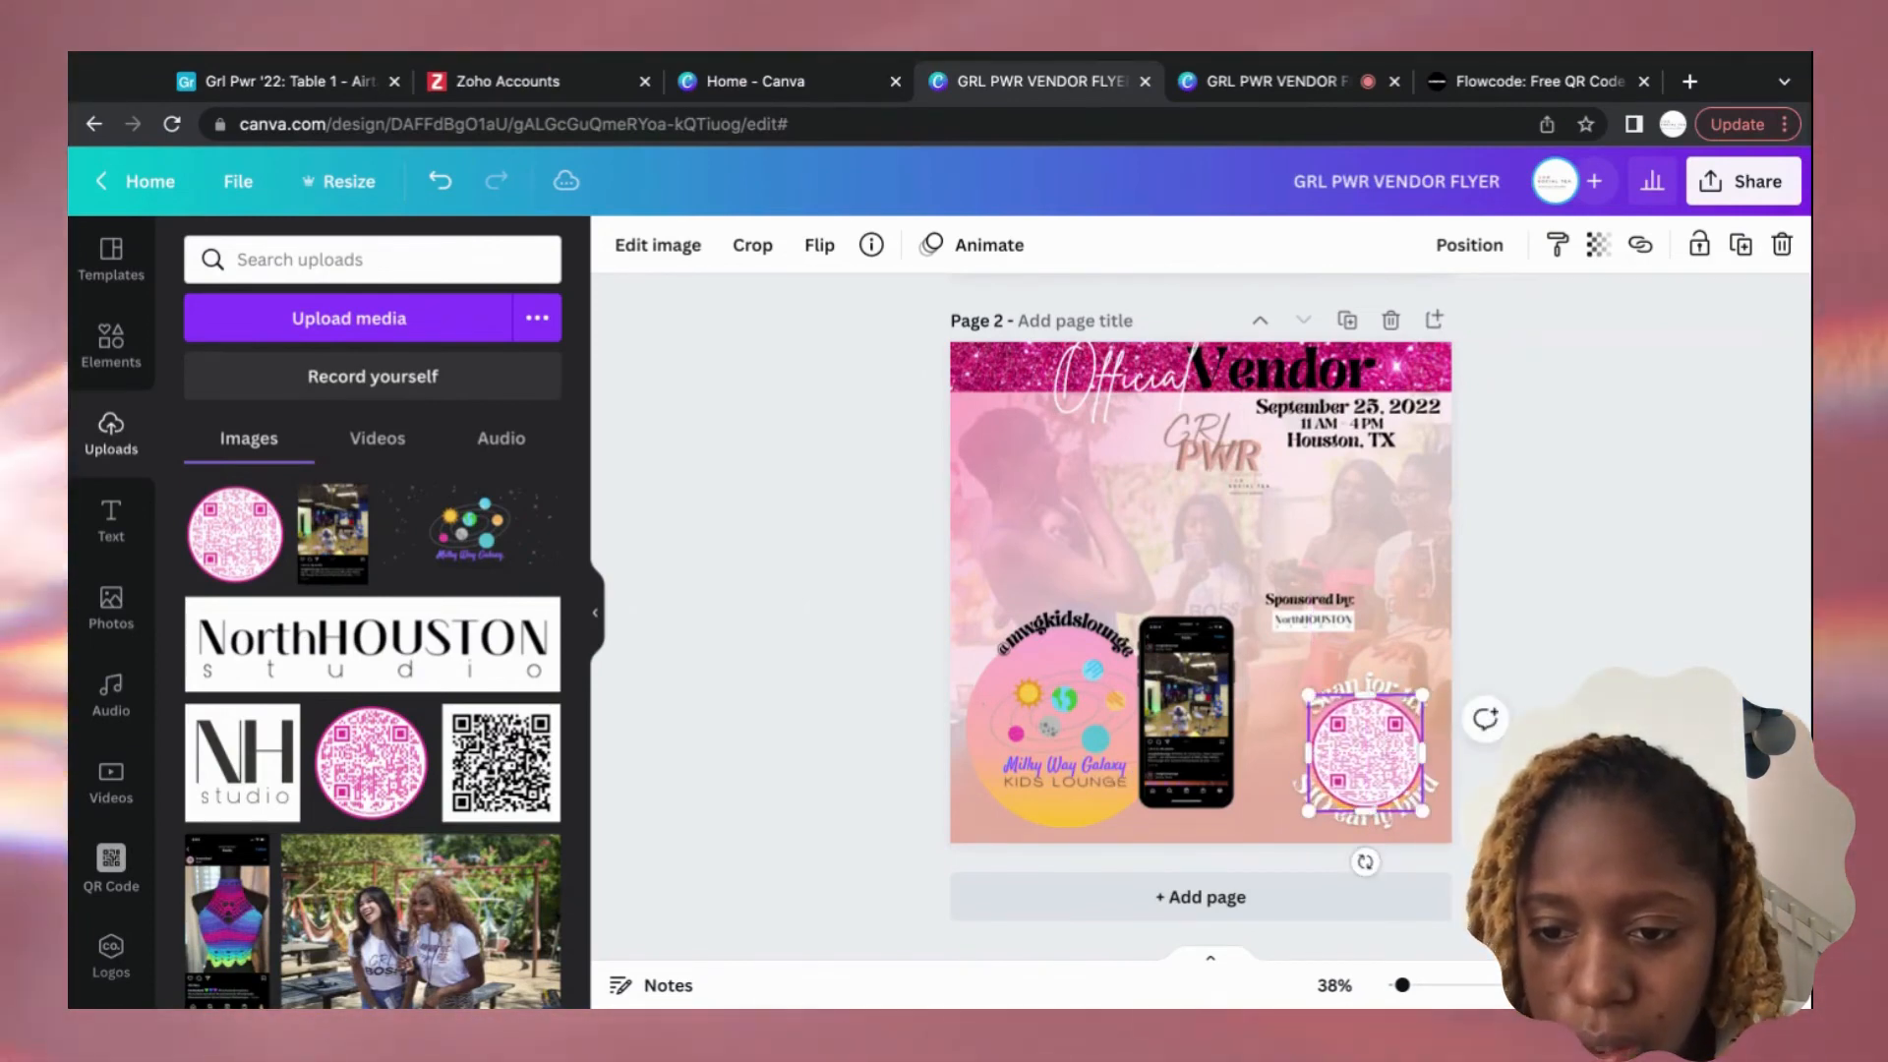
left_click(1561, 626)
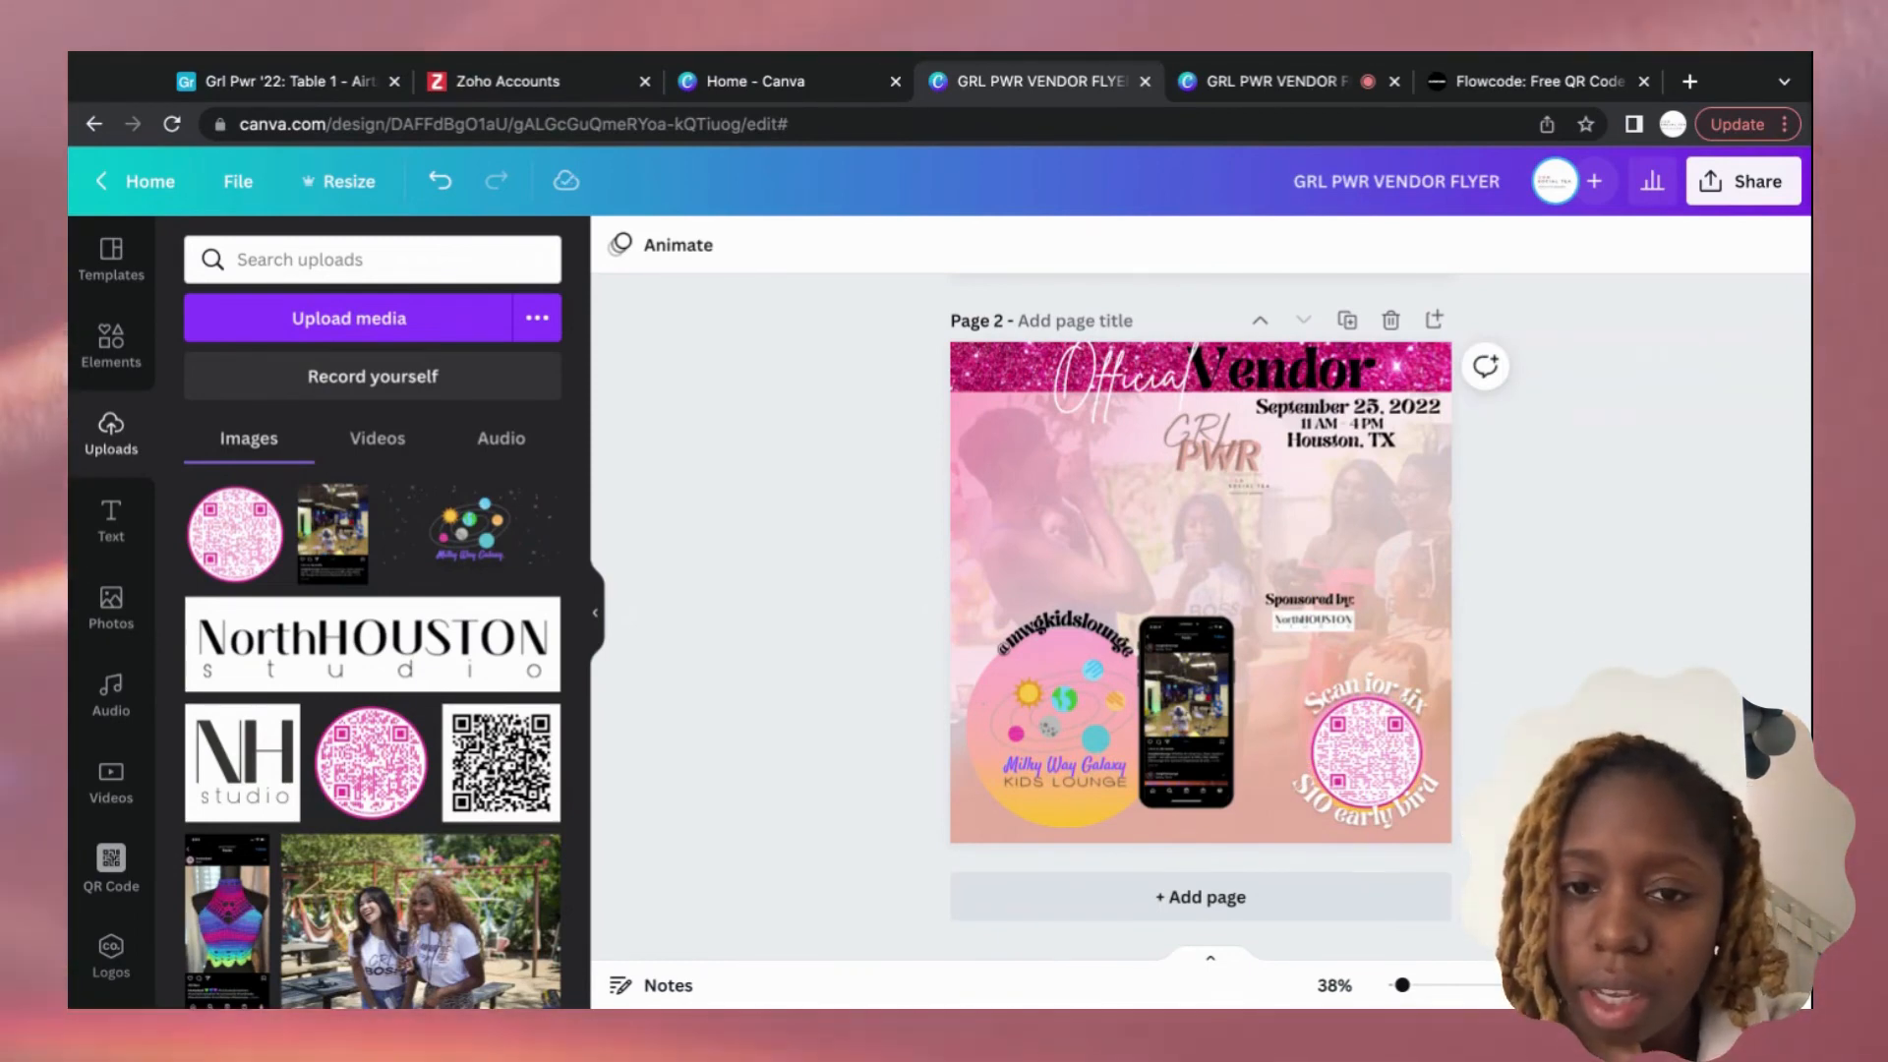
Compare page 2 with the page 1 flyer, search the elements for "spark" and add the three-star sparkle graphic to page 2.
scroll(1550, 643, "up", 5)
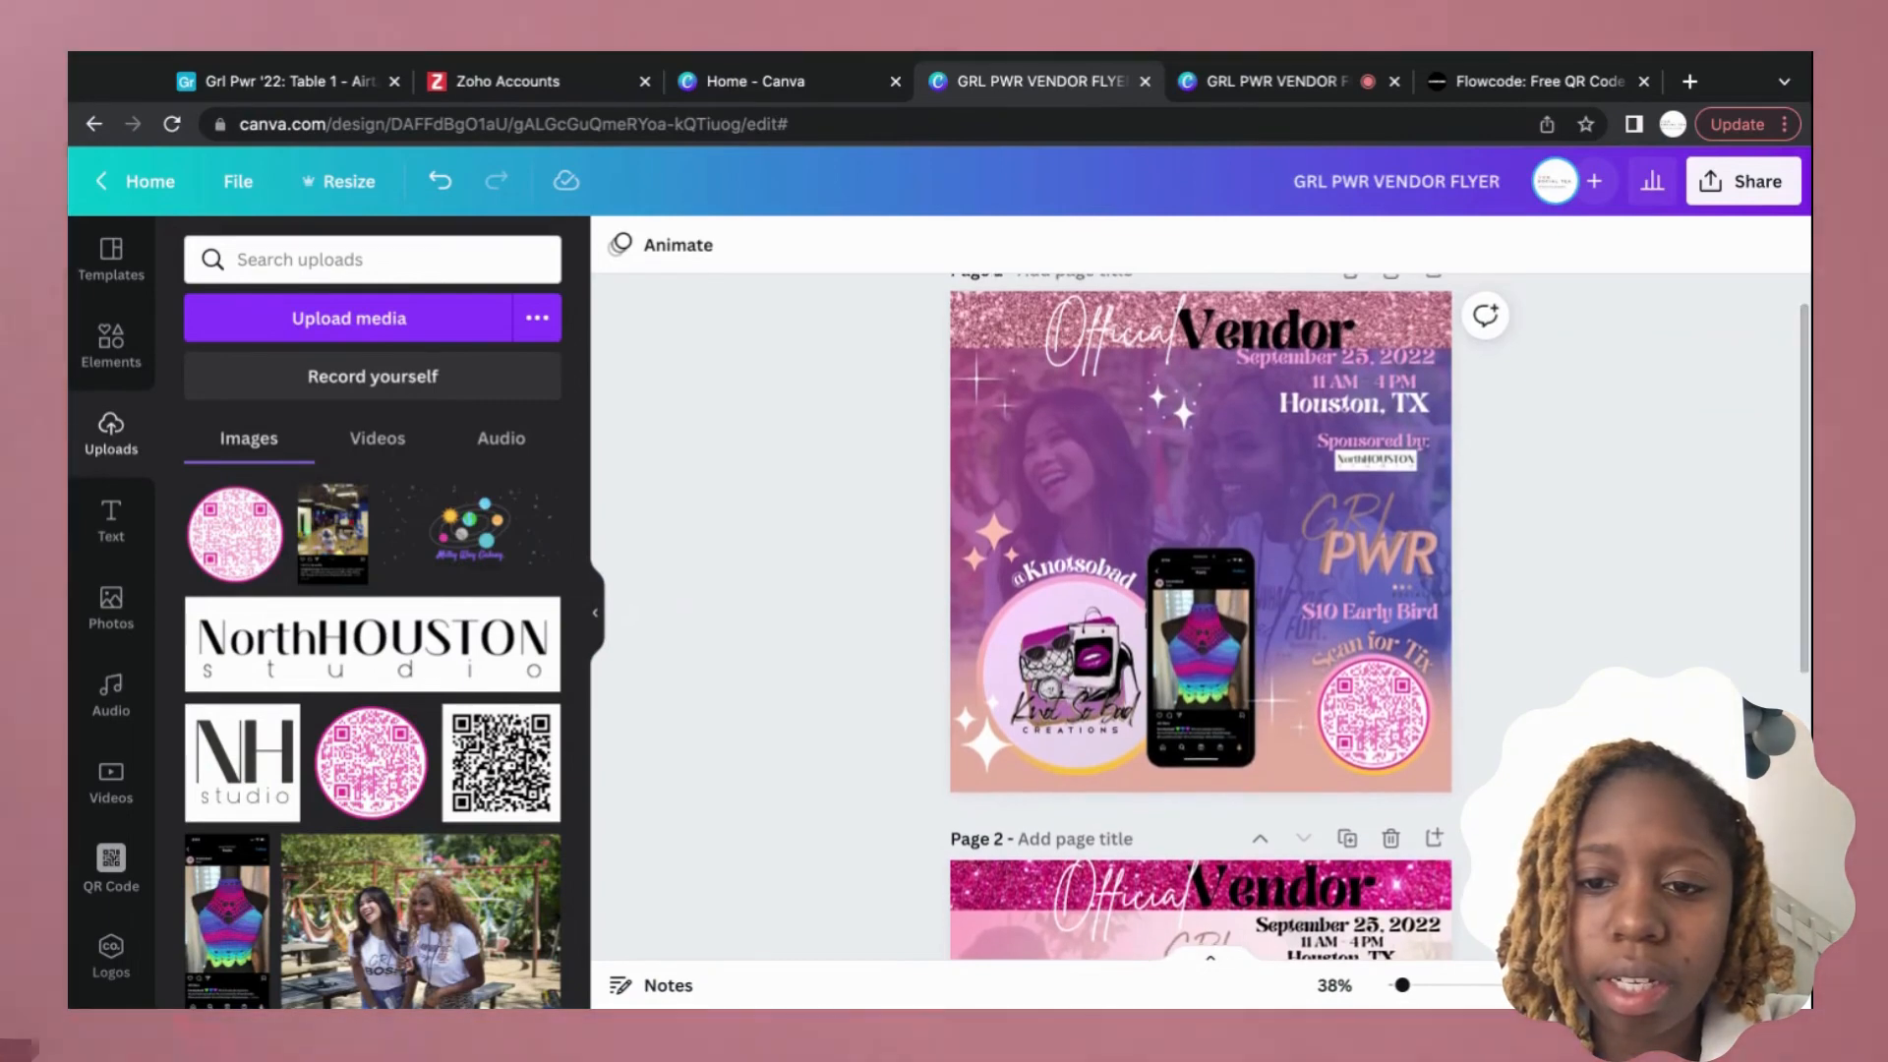
scroll(1552, 652, "down", 2)
scroll(1552, 652, "down", 2)
scroll(1552, 653, "up", 3)
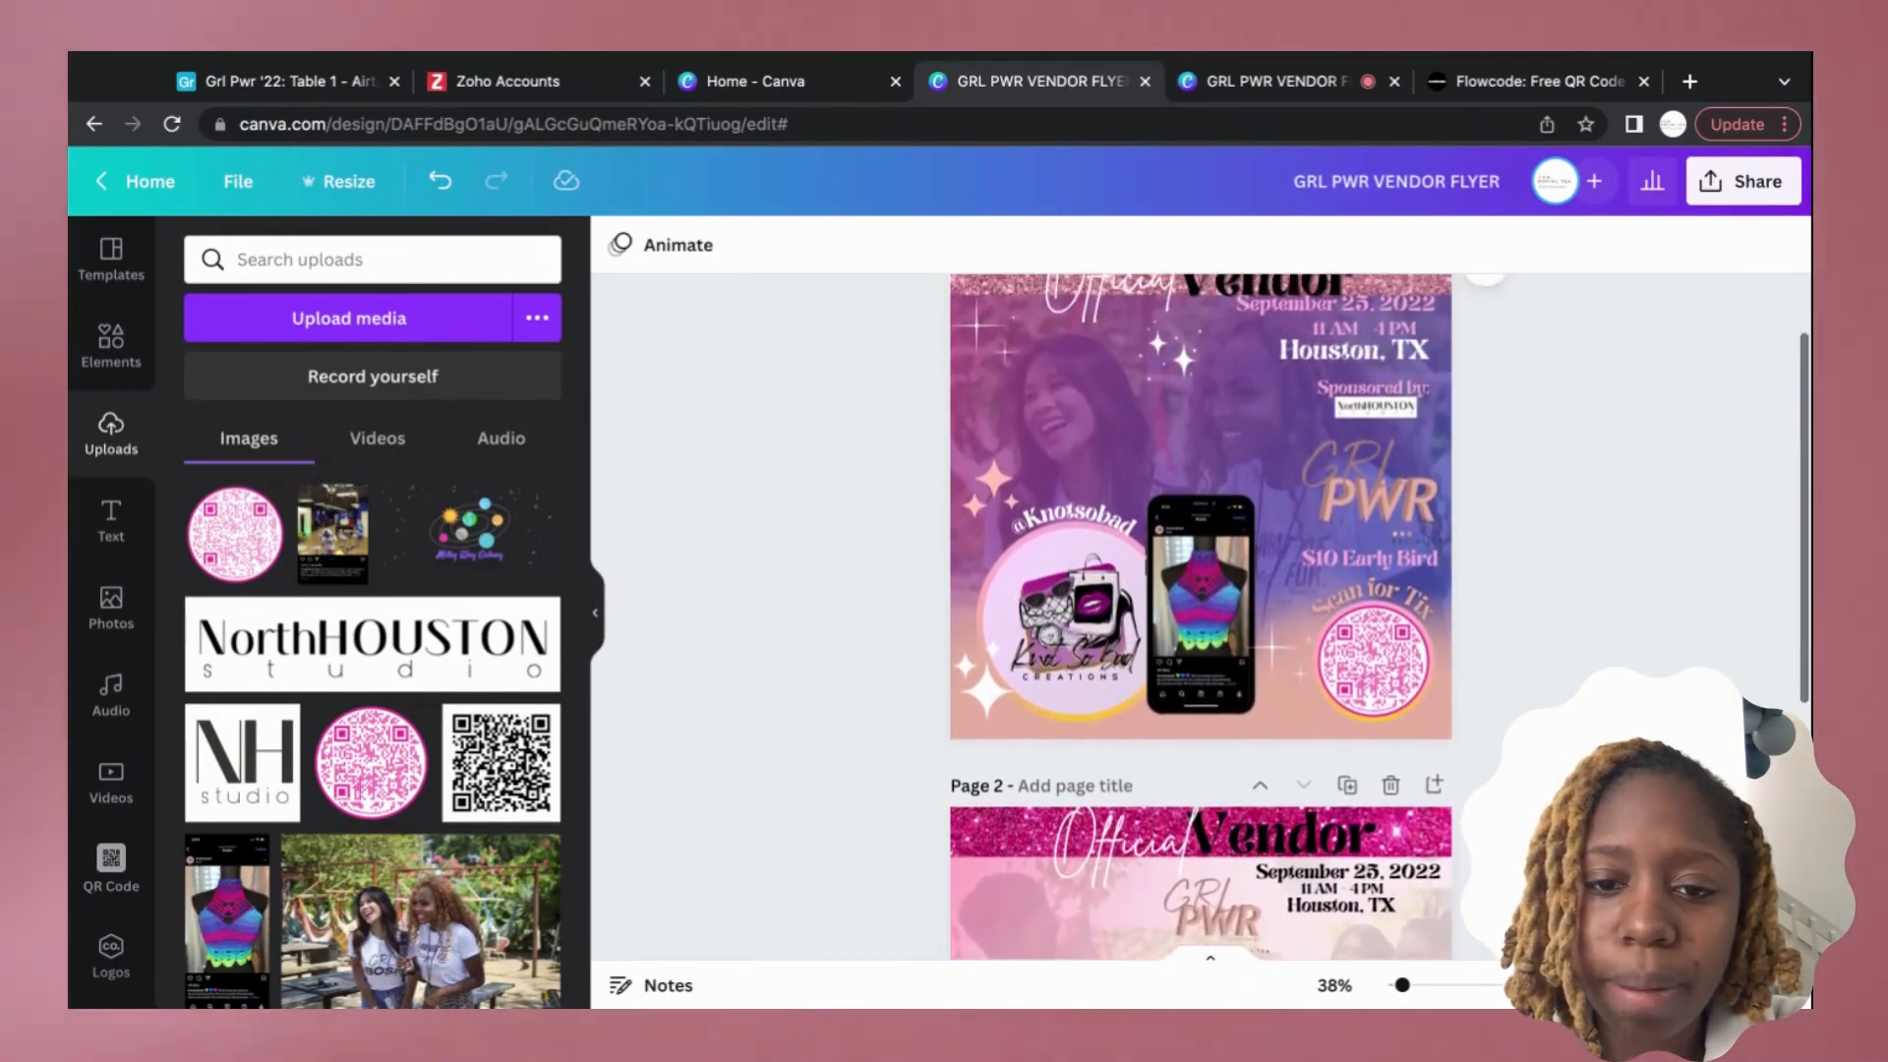
scroll(1552, 652, "down", 10)
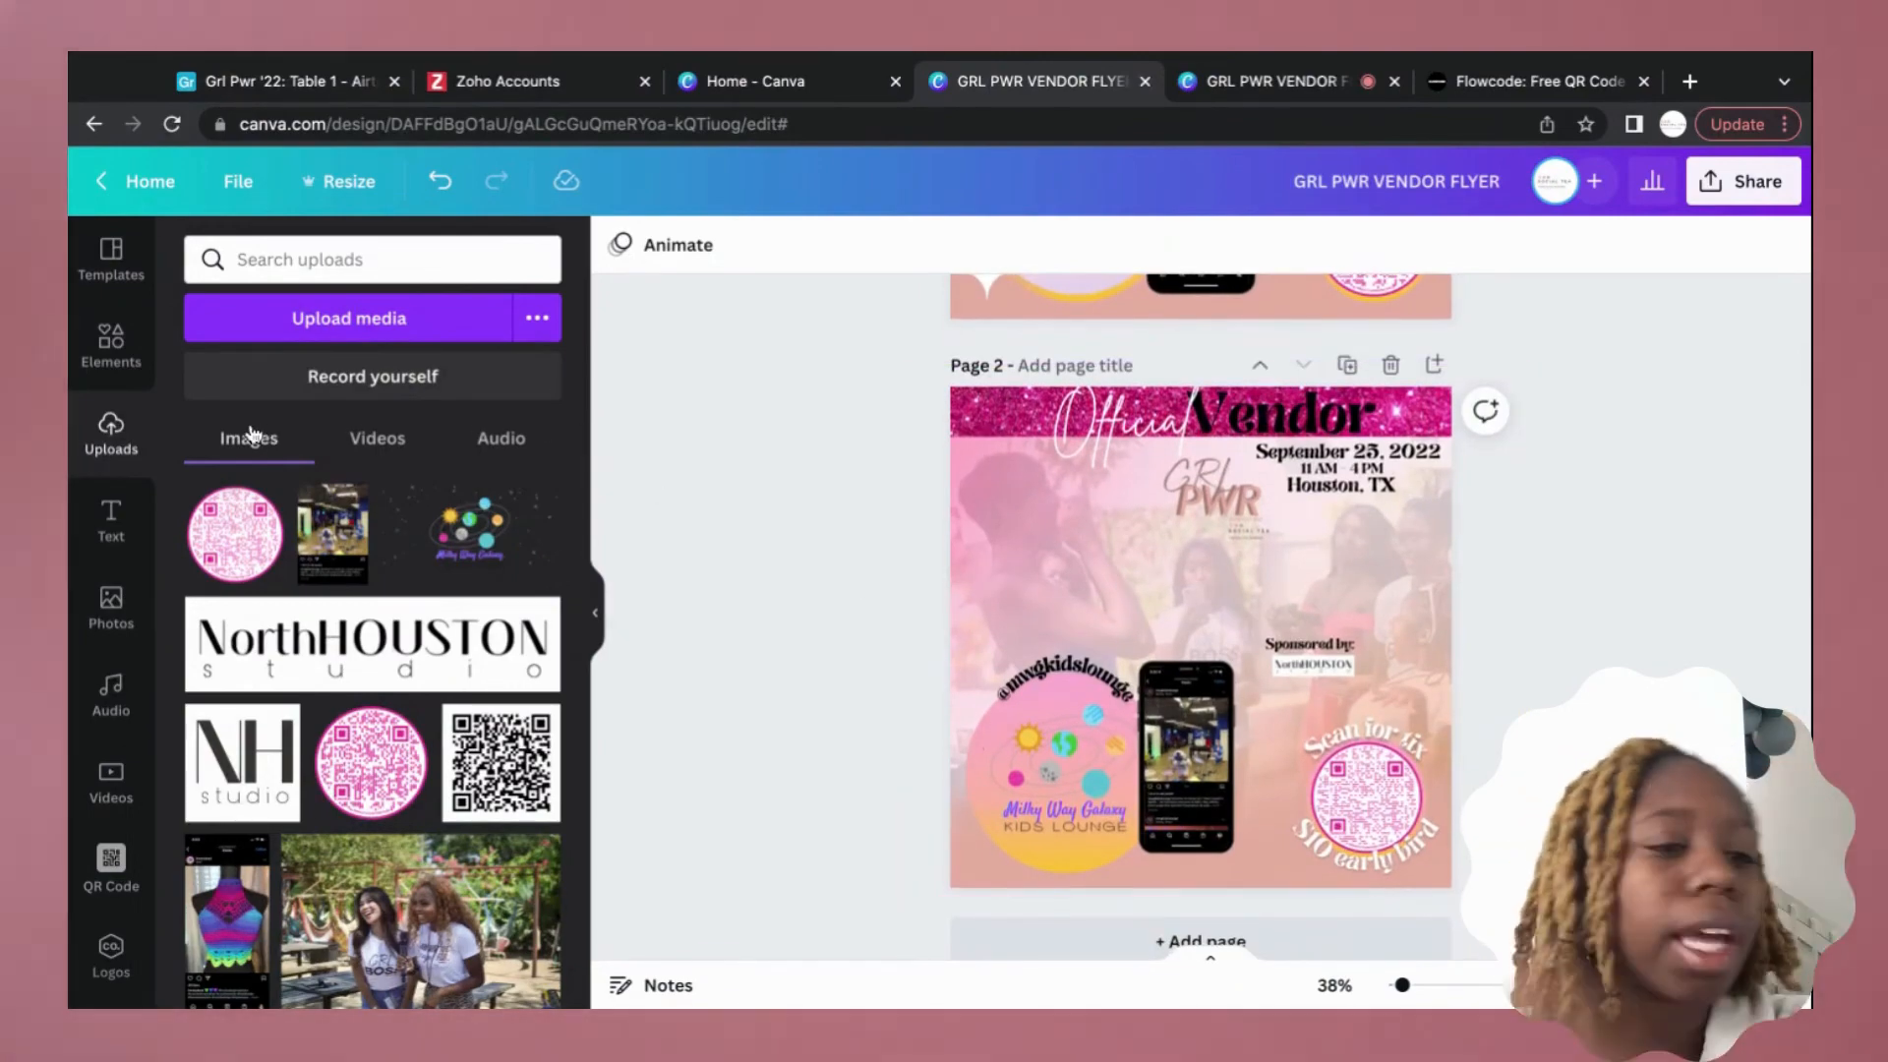
left_click(112, 354)
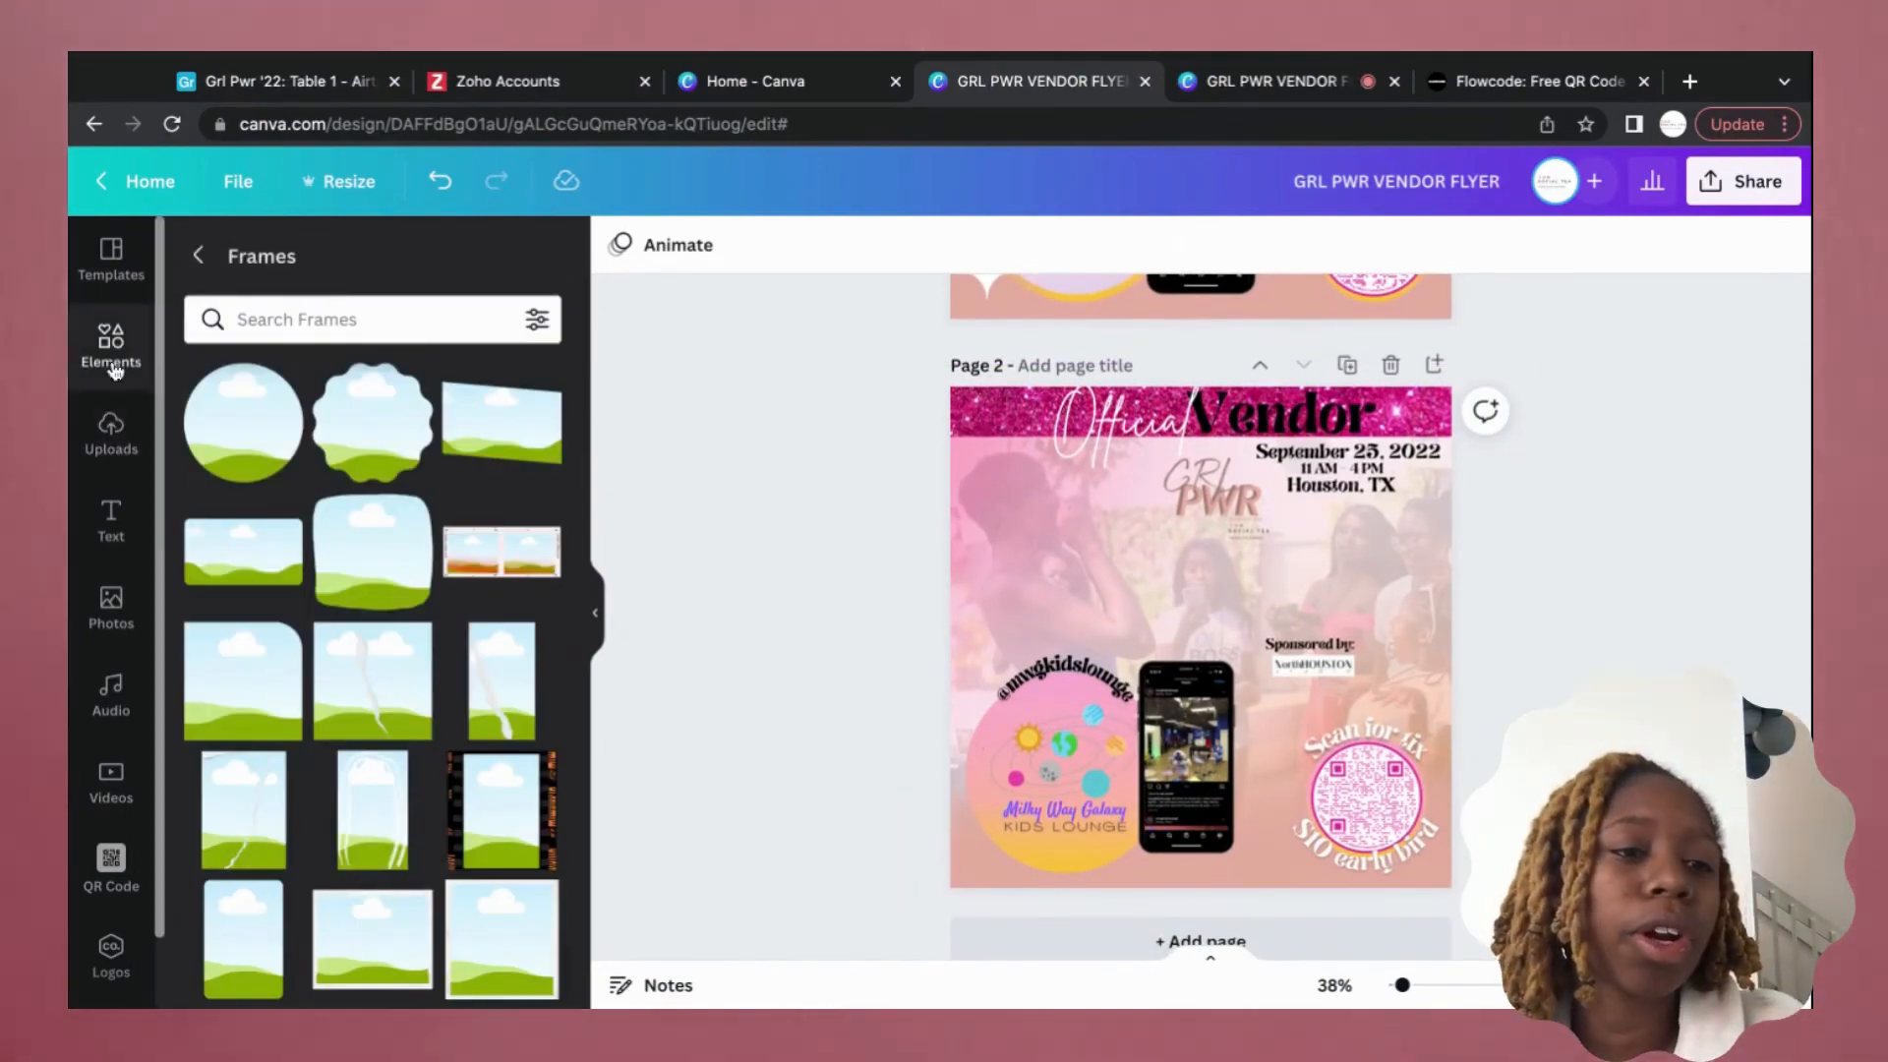
left_click(114, 369)
left_click(252, 259)
type("spark")
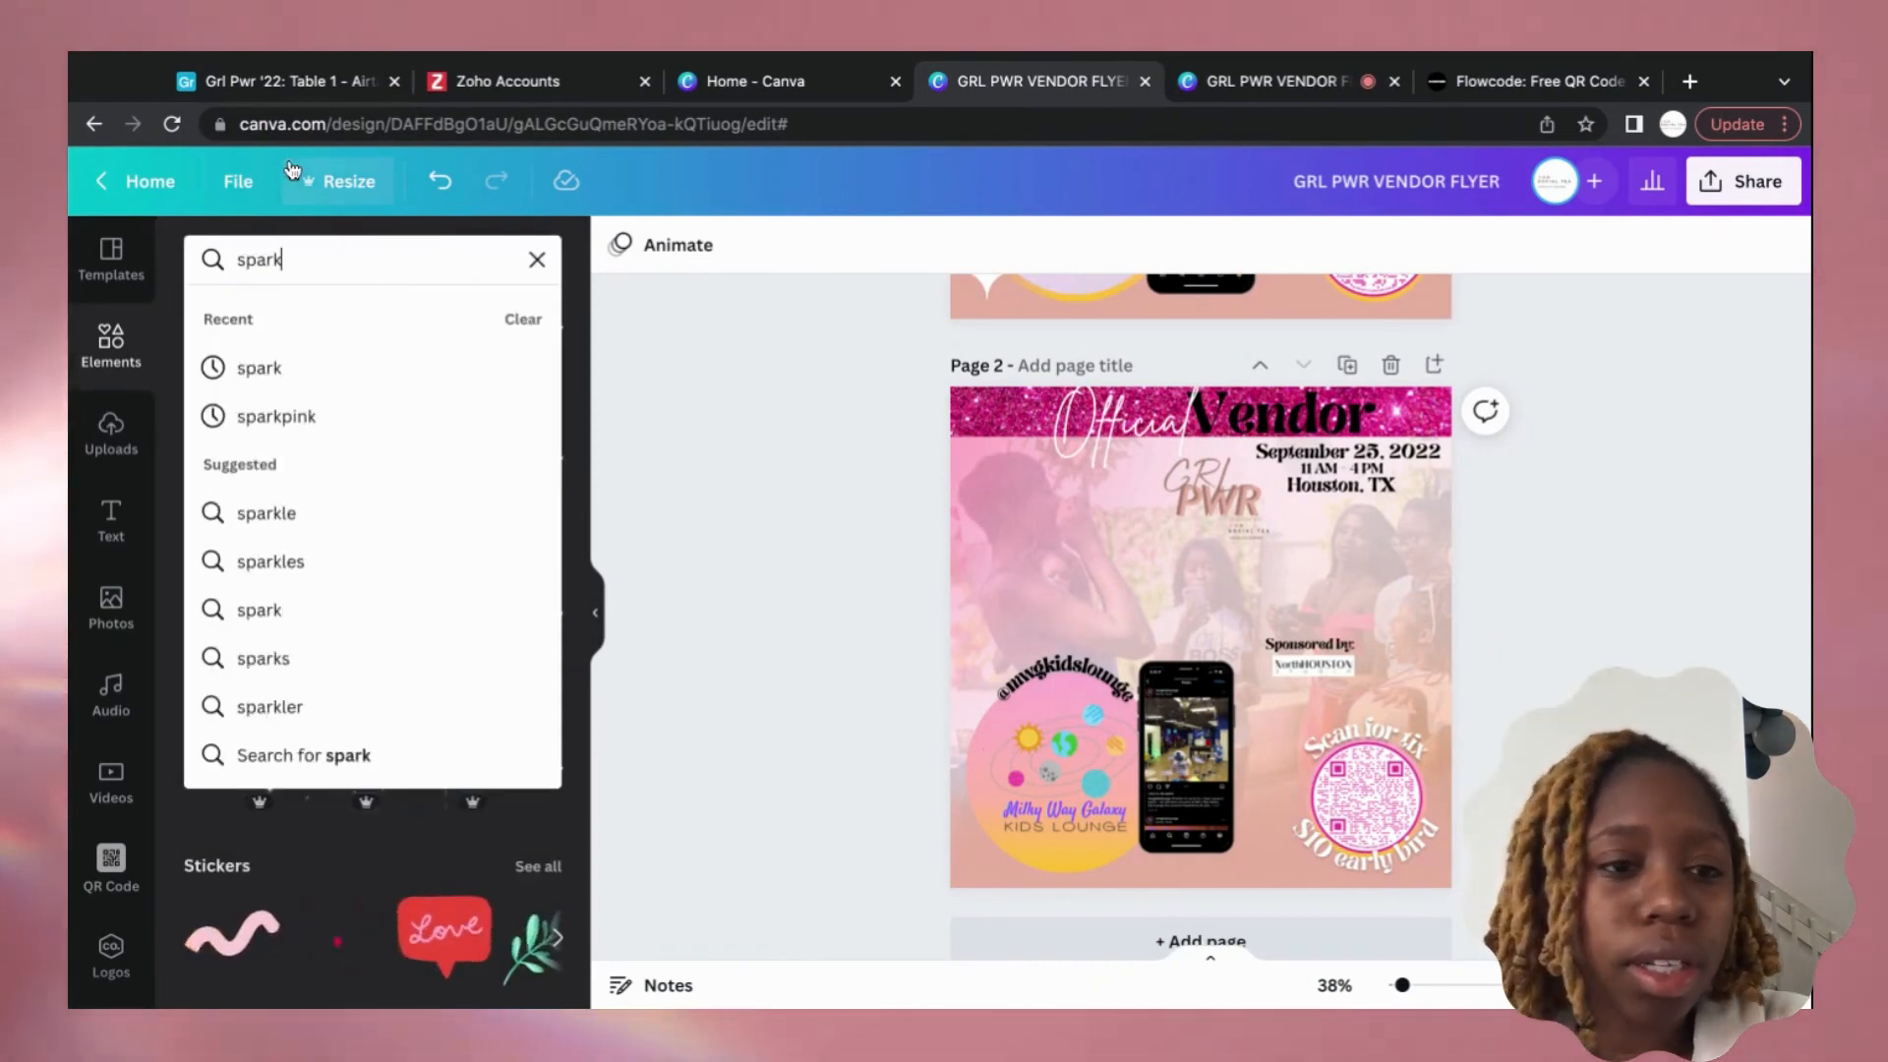
key("Return")
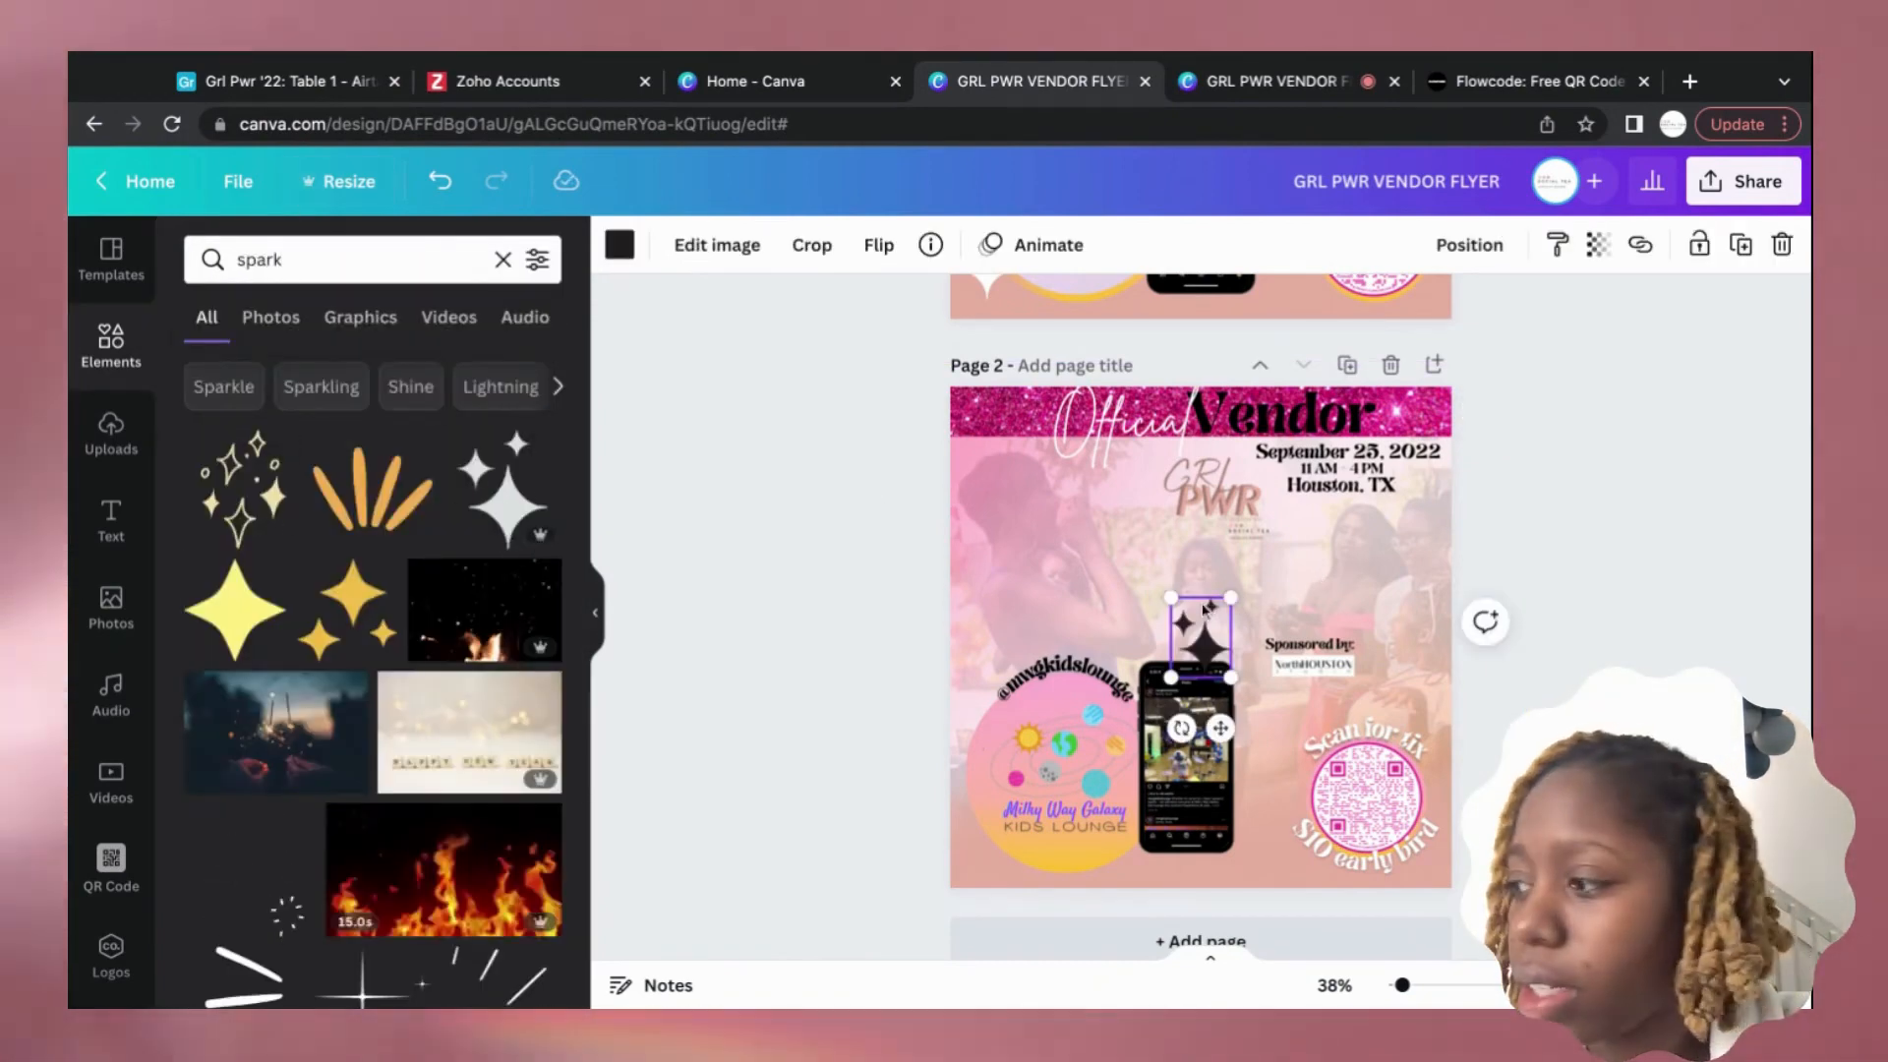
Place the three-star sparkle beside the GRL PWR logo on page 2 and colour it white.
mouse_move(1202, 618)
left_mouse_down()
mouse_move(1388, 556)
mouse_move(1145, 475)
mouse_move(1190, 621)
left_mouse_up()
left_click(620, 244)
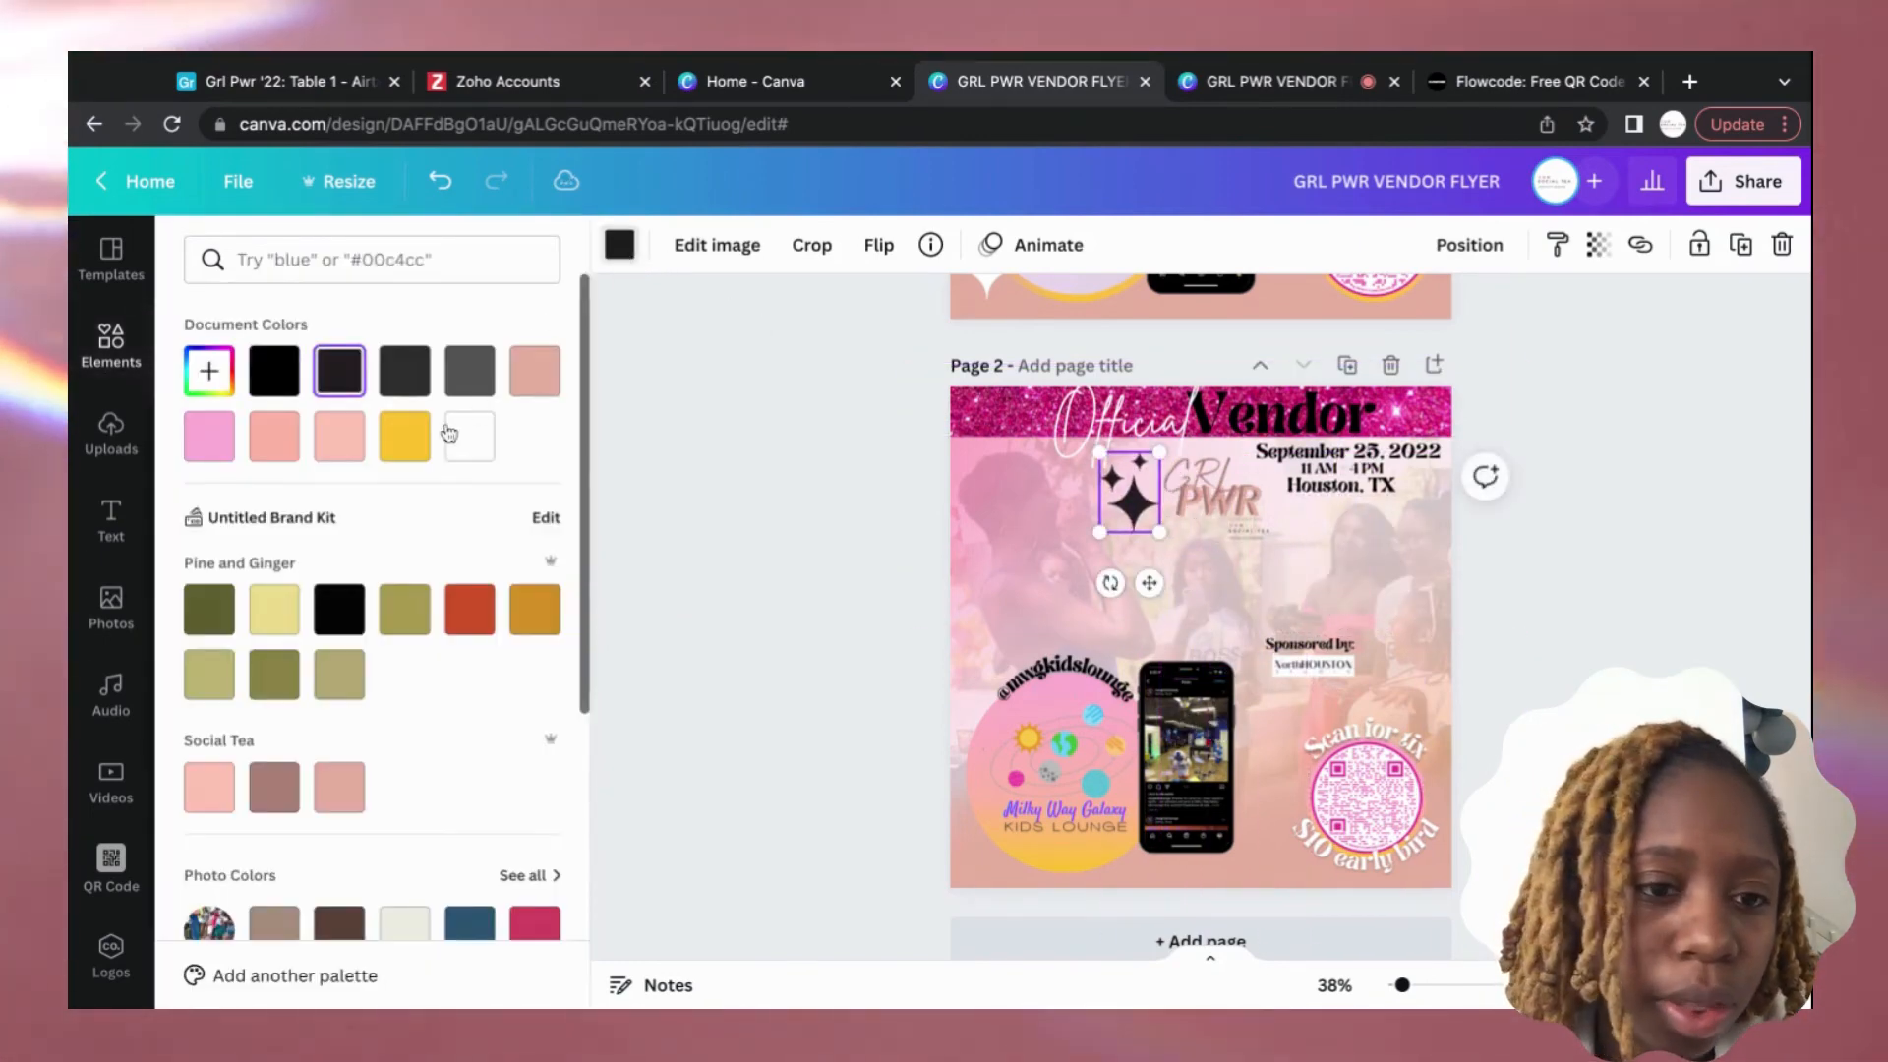
left_click(451, 435)
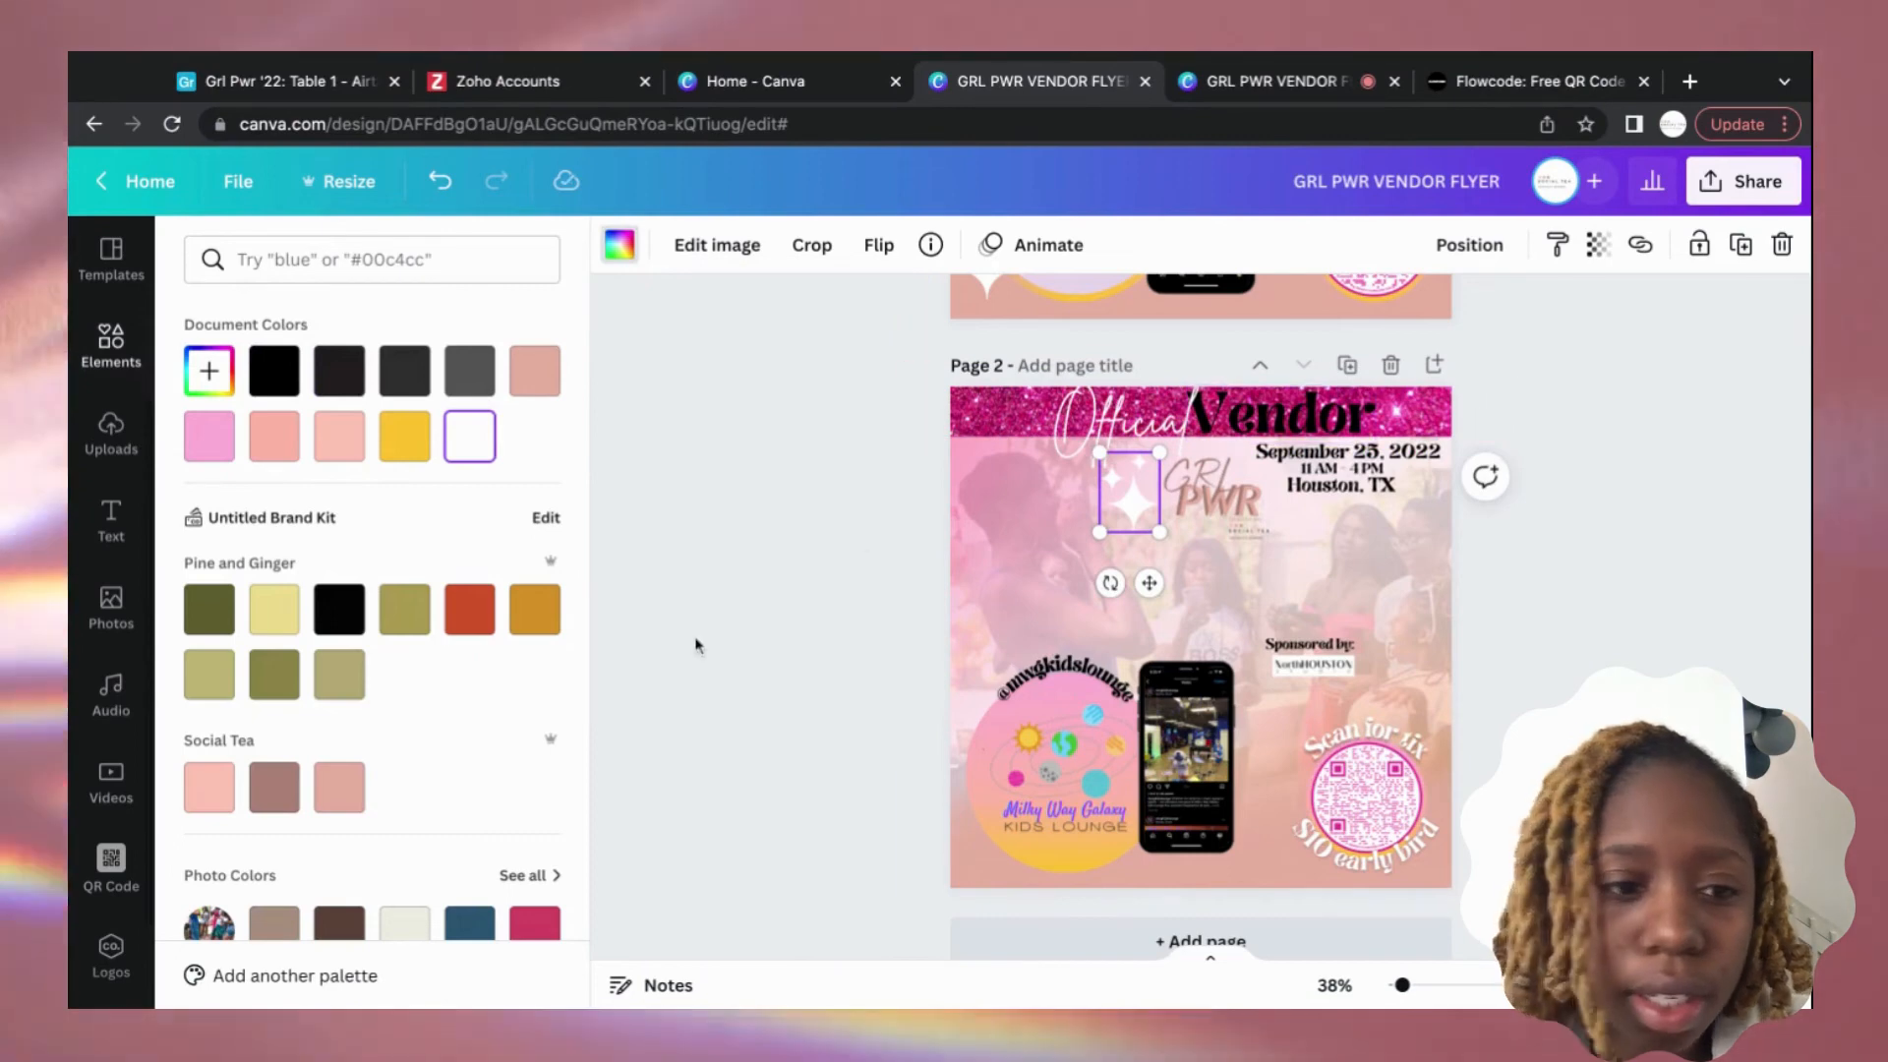
Search the elements for "spark" again and add the thin cross-shaped sparkle to page 2.
left_click(128, 356)
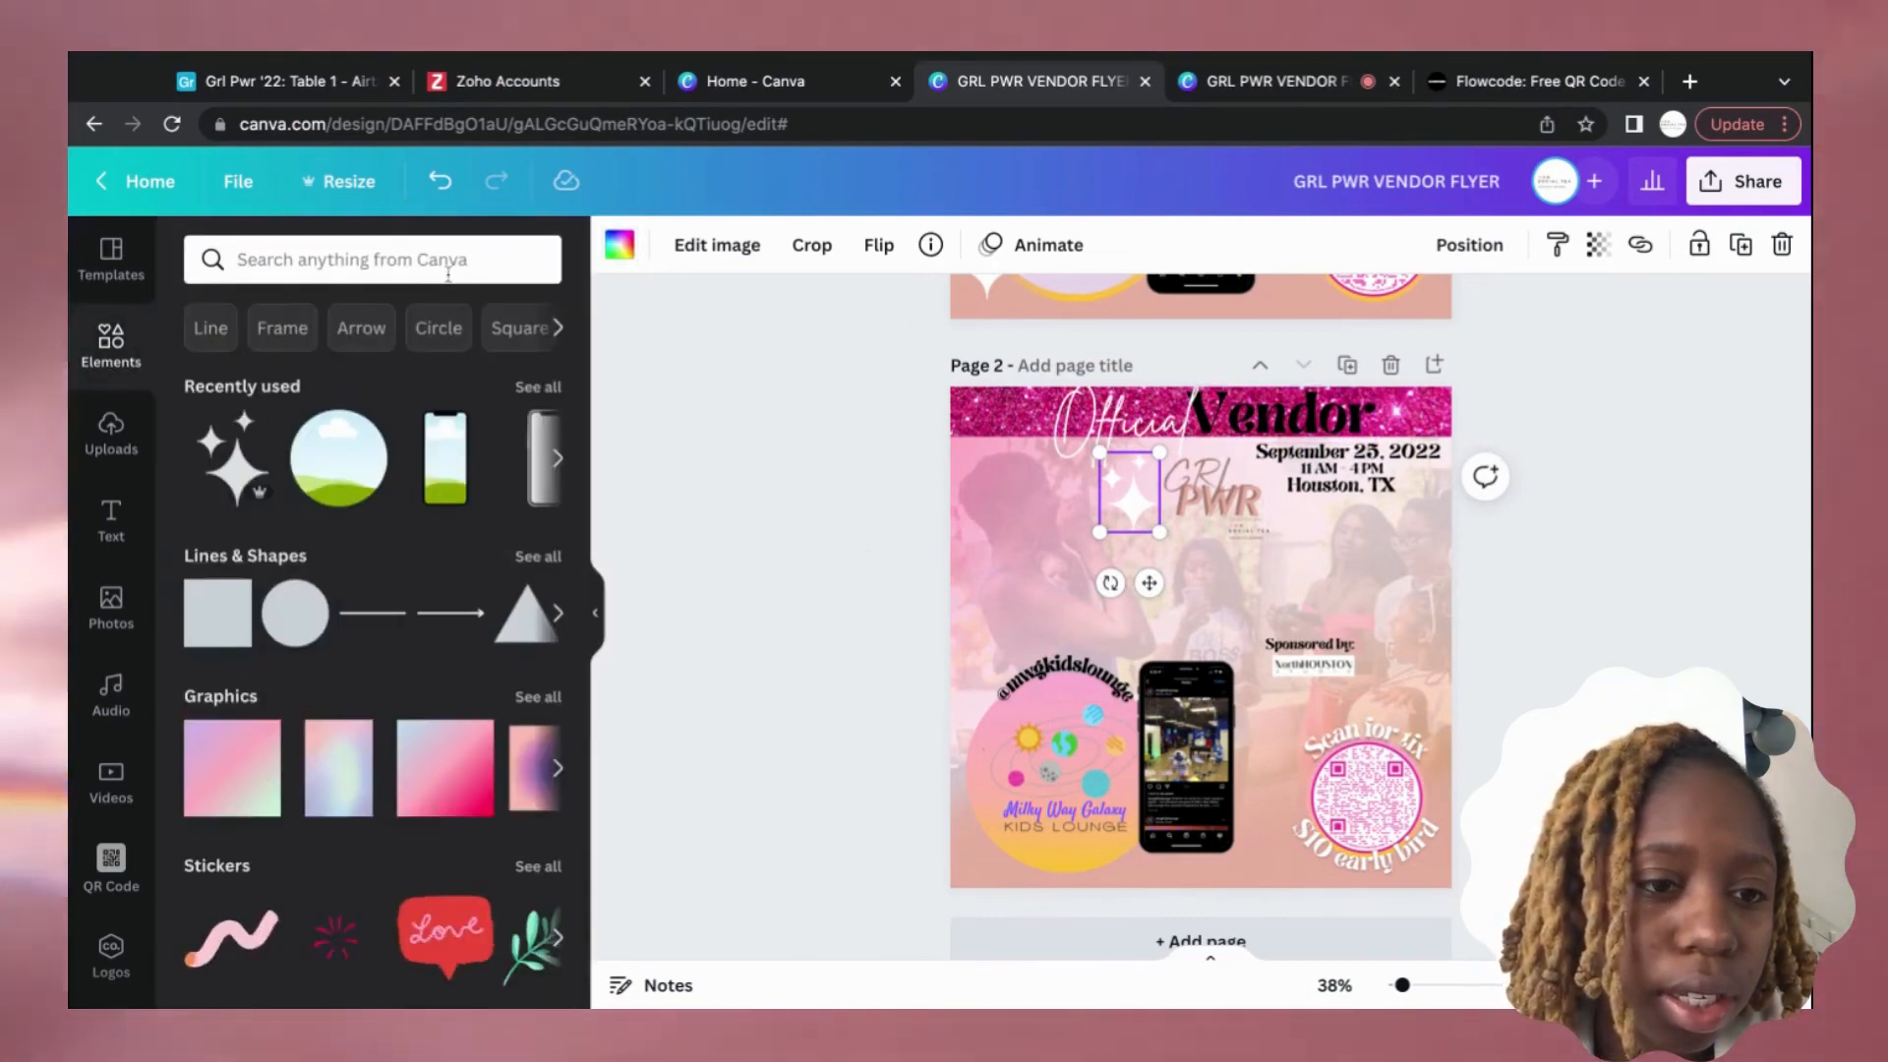
left_click(379, 261)
left_click(276, 383)
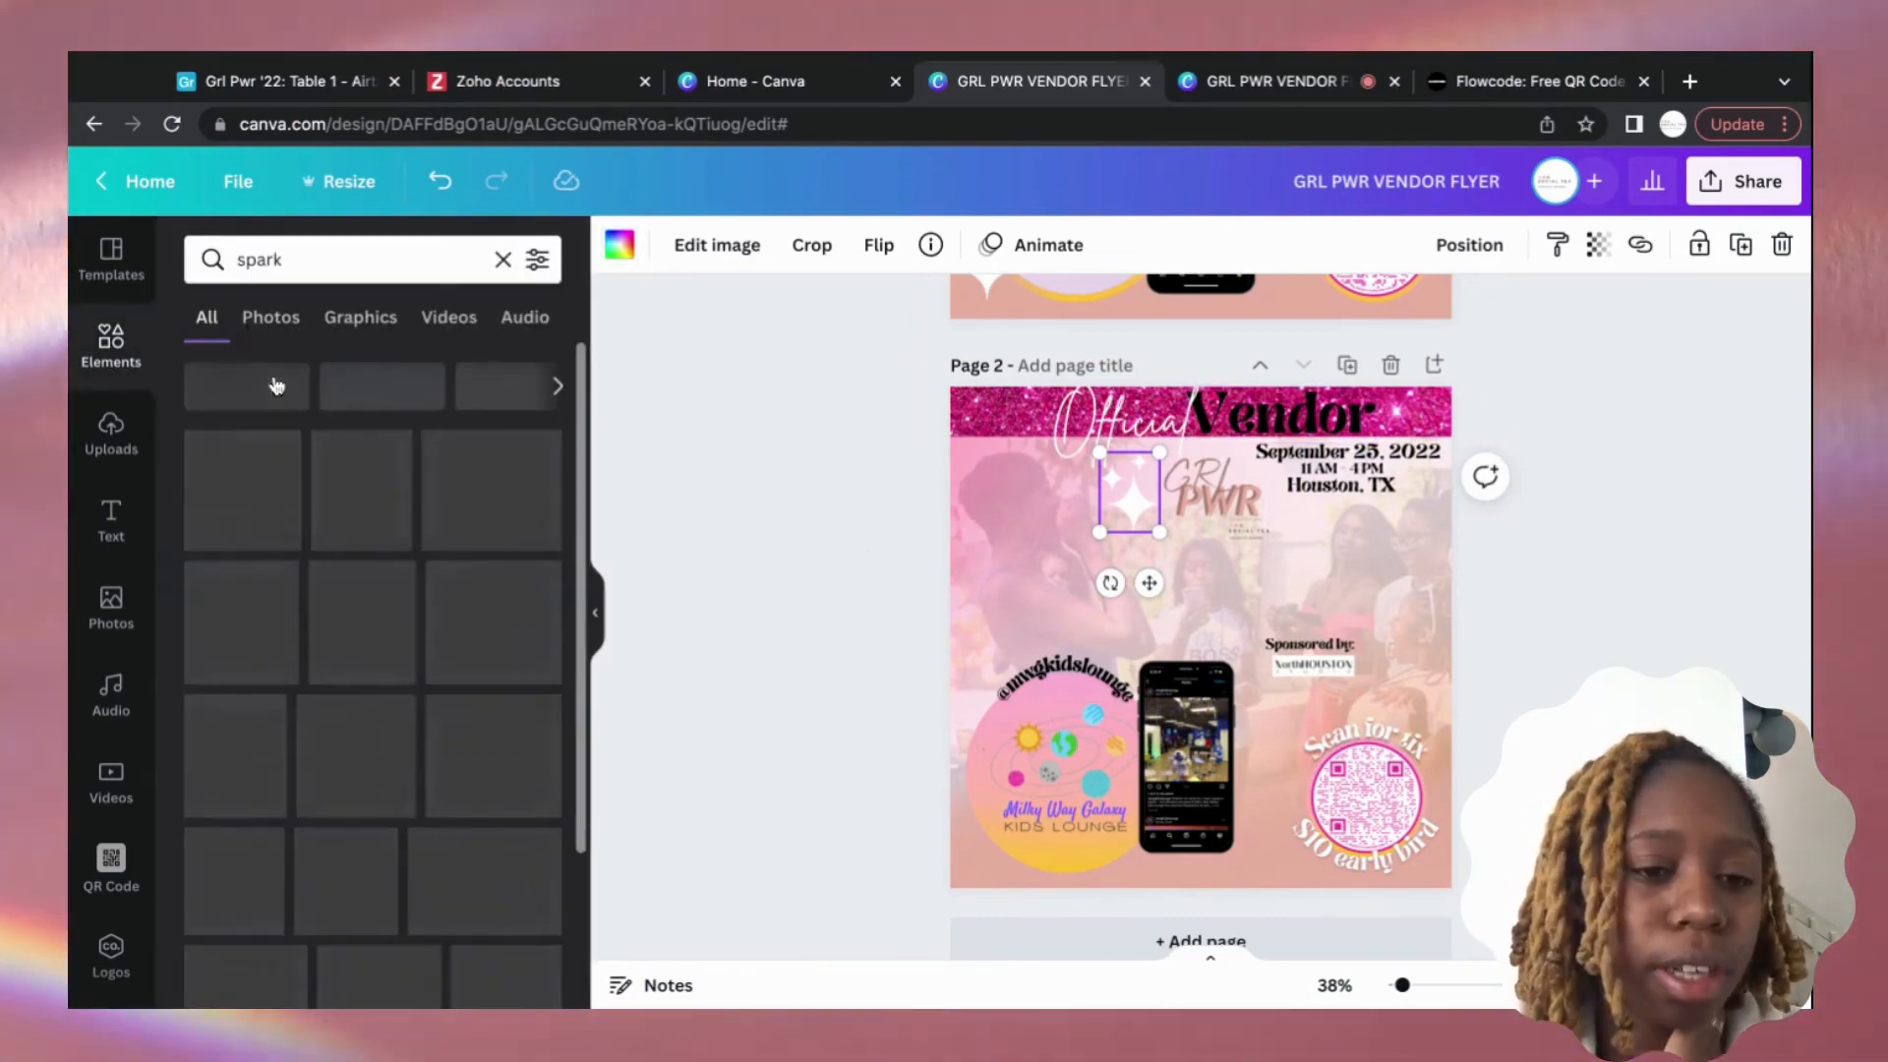
scroll(421, 605, "down", 3)
scroll(421, 610, "down", 1)
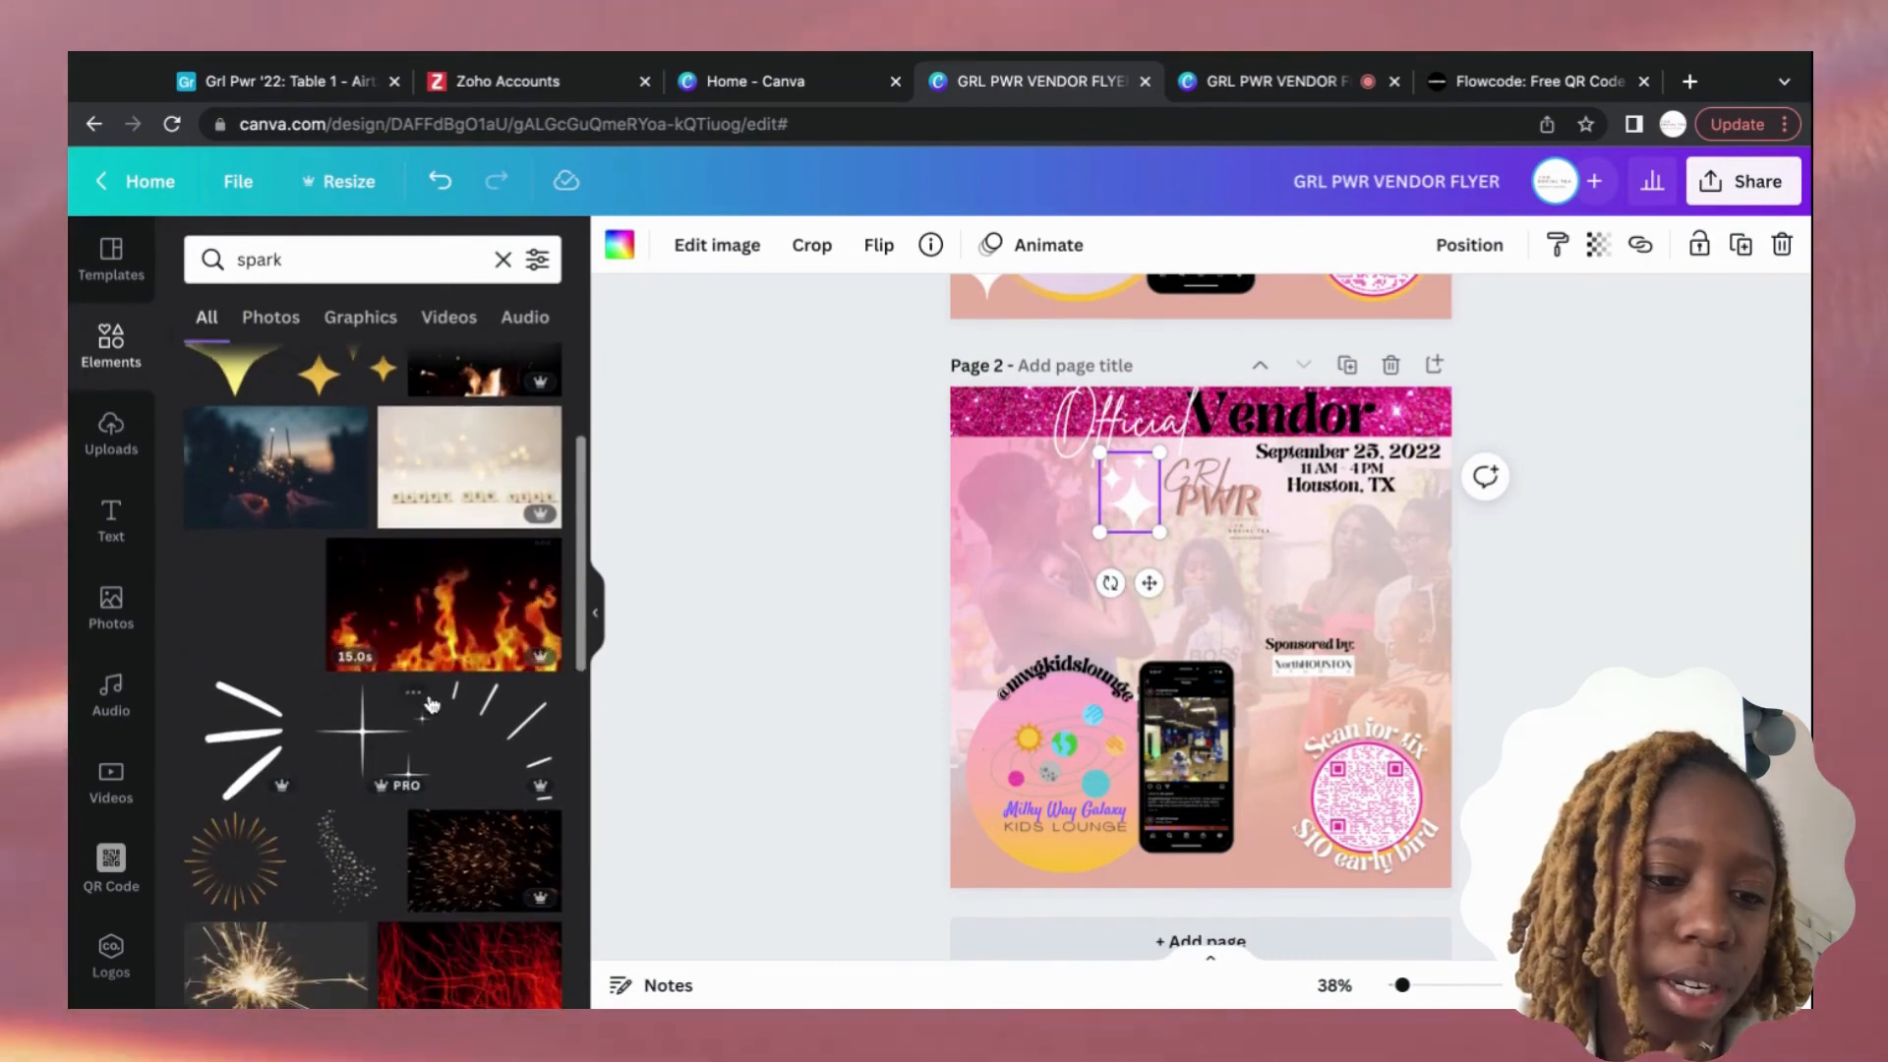
left_click(394, 721)
left_click_drag(1195, 630, 1126, 484)
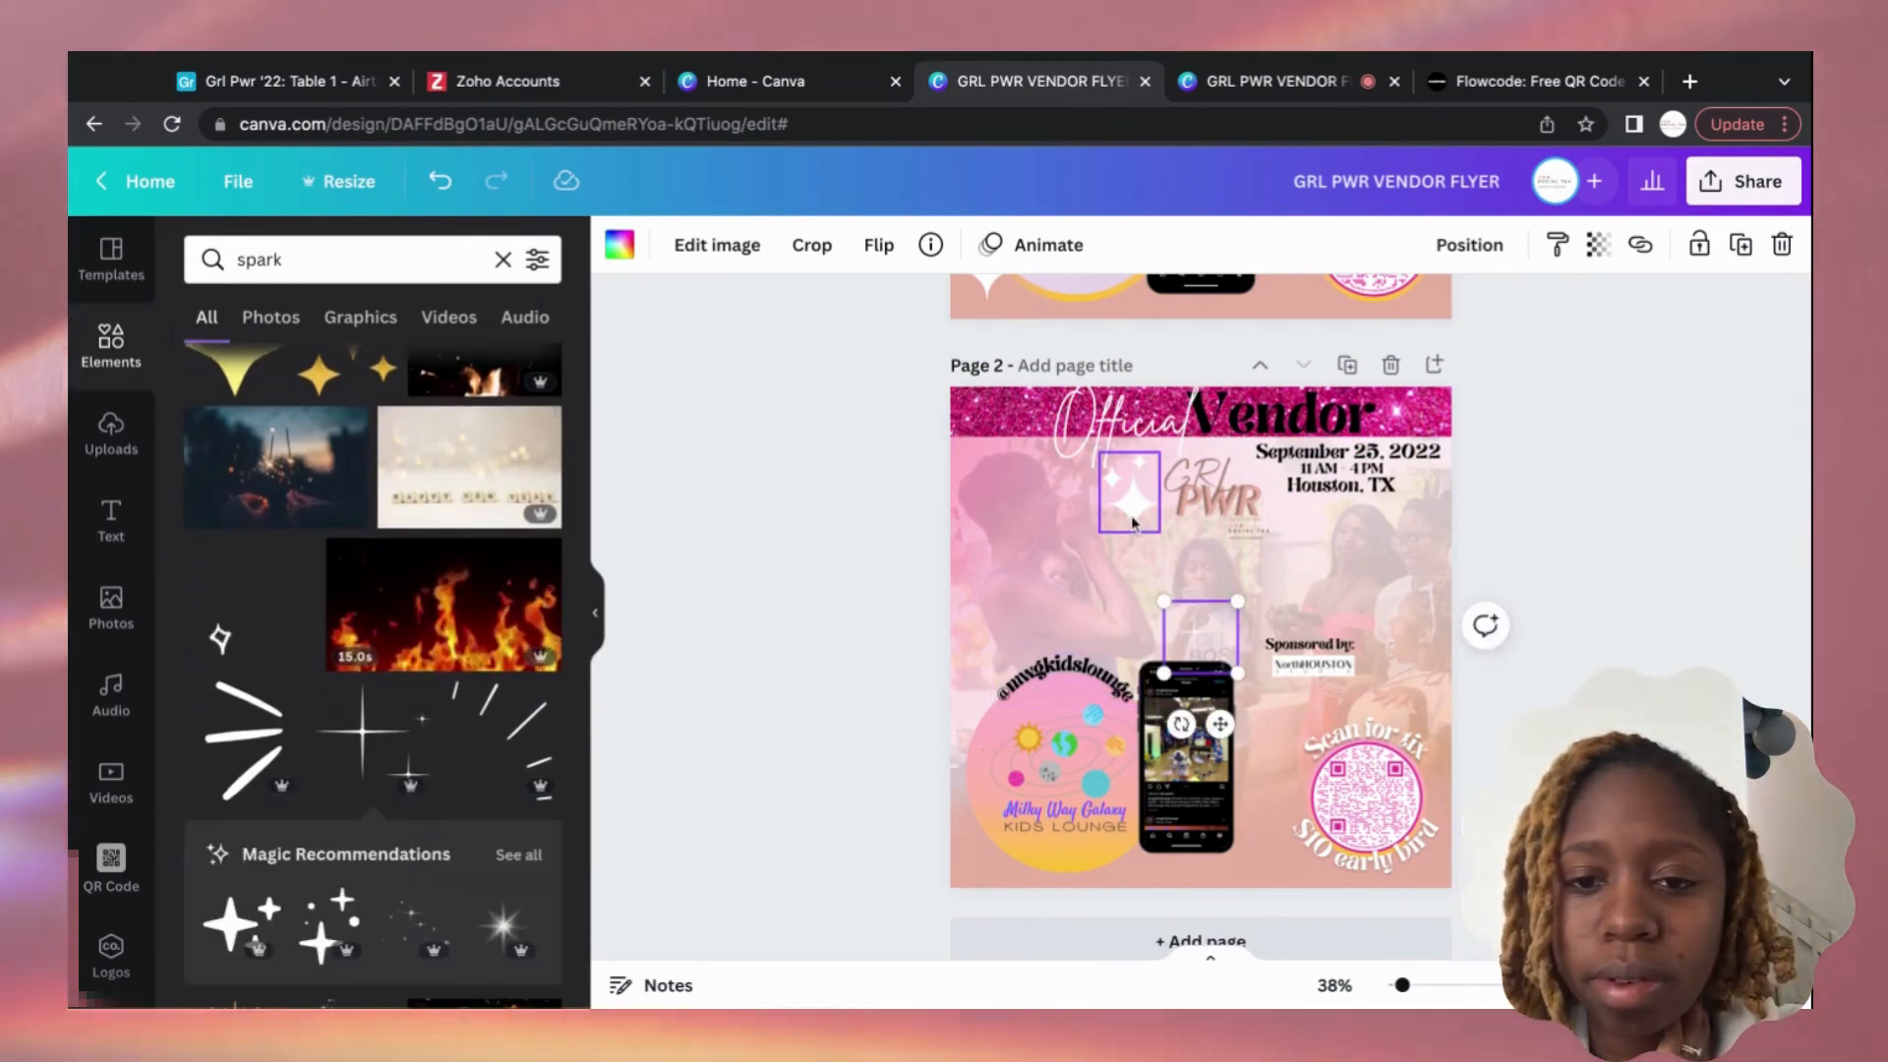
Recolour the three-star sparkle beside the GRL PWR logo to the dusty rose of the Social Tea palette.
left_click(620, 245)
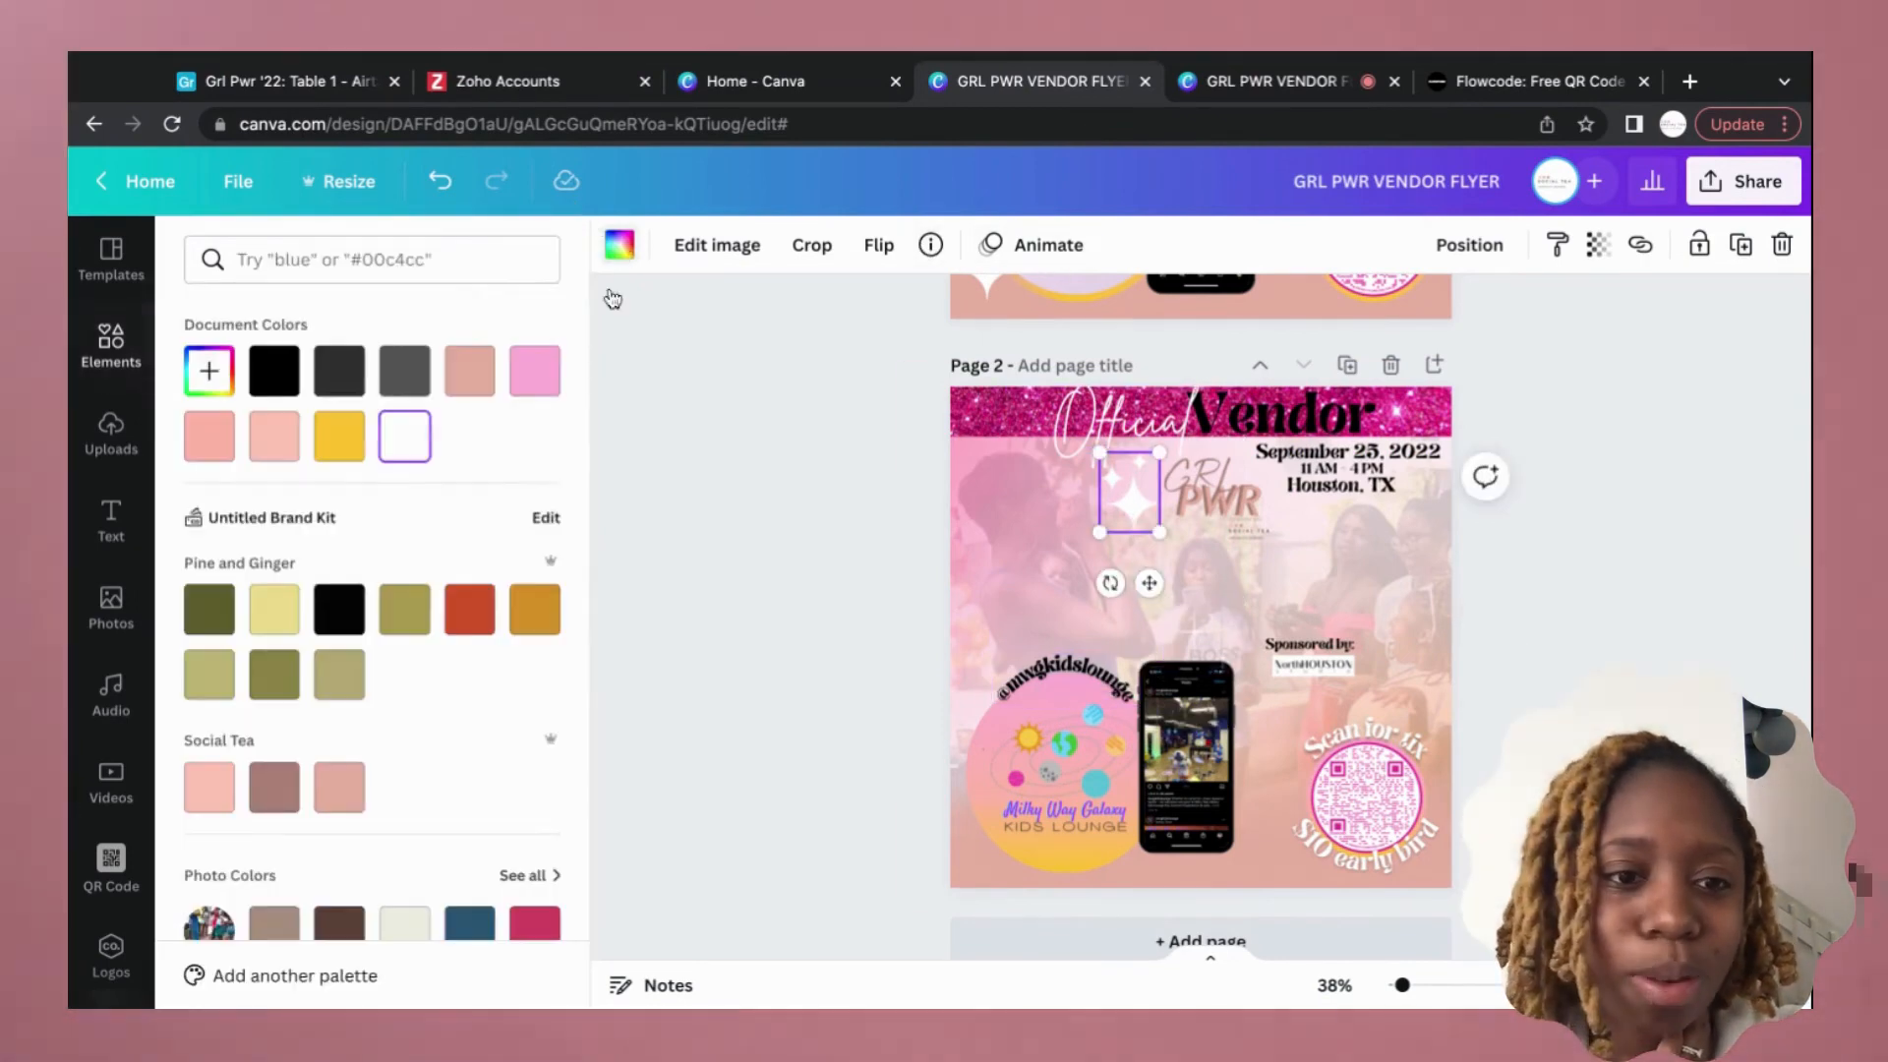
left_click(359, 800)
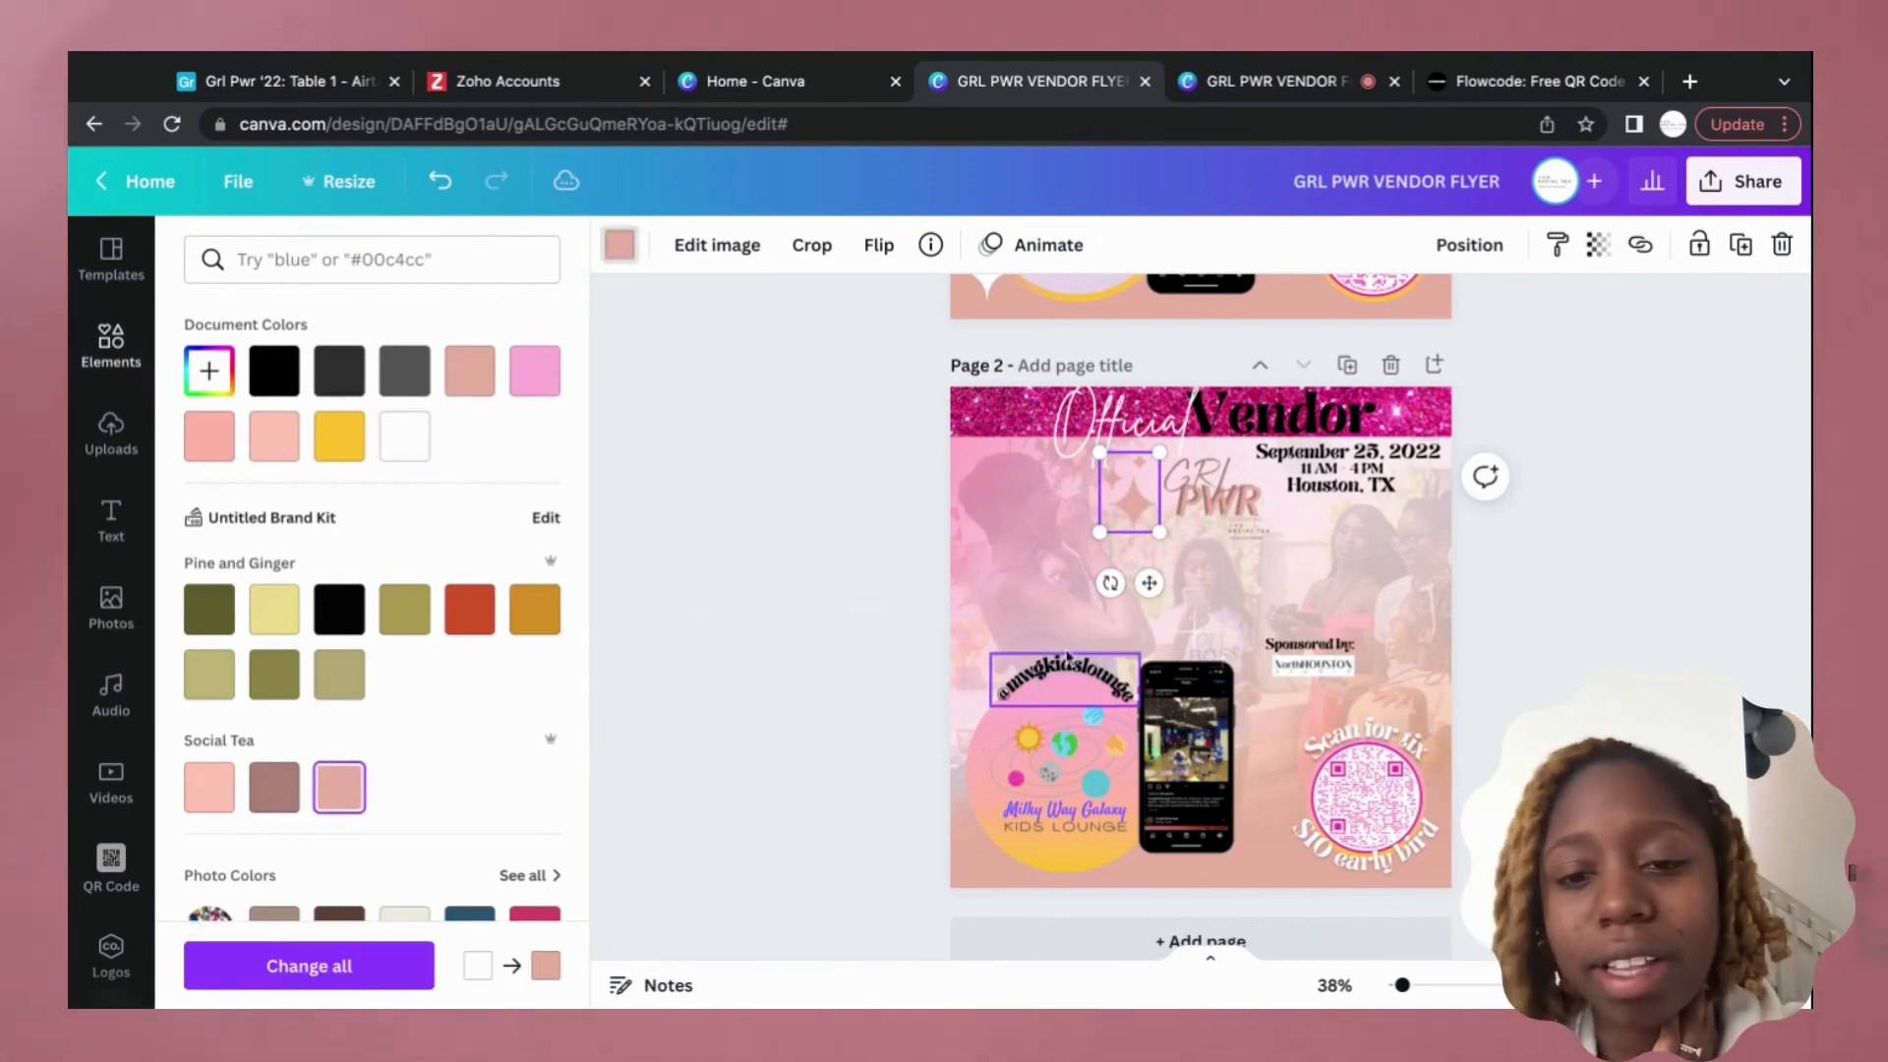
left_click(1657, 463)
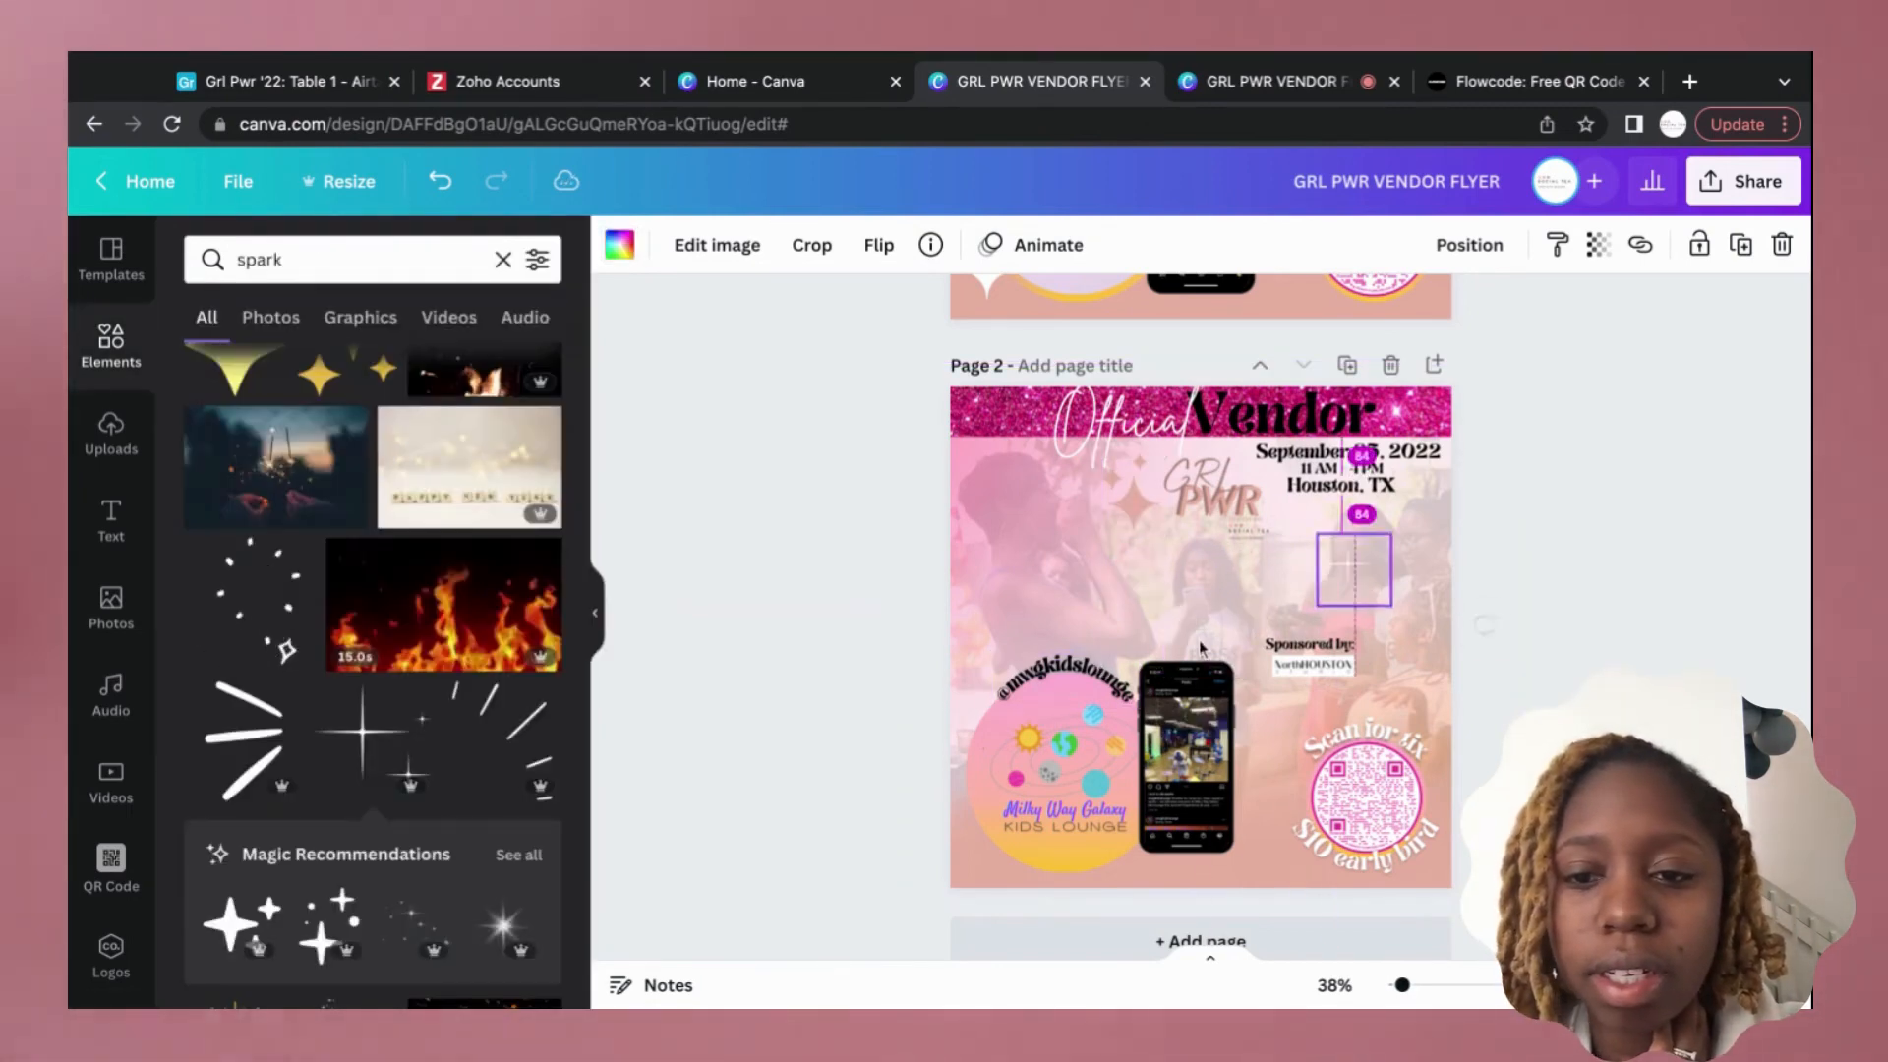
Place the thin sparkle below "Houston, TX" in Social Tea light pink and a white copy between the phone and the QR code.
left_click(620, 245)
left_click(210, 782)
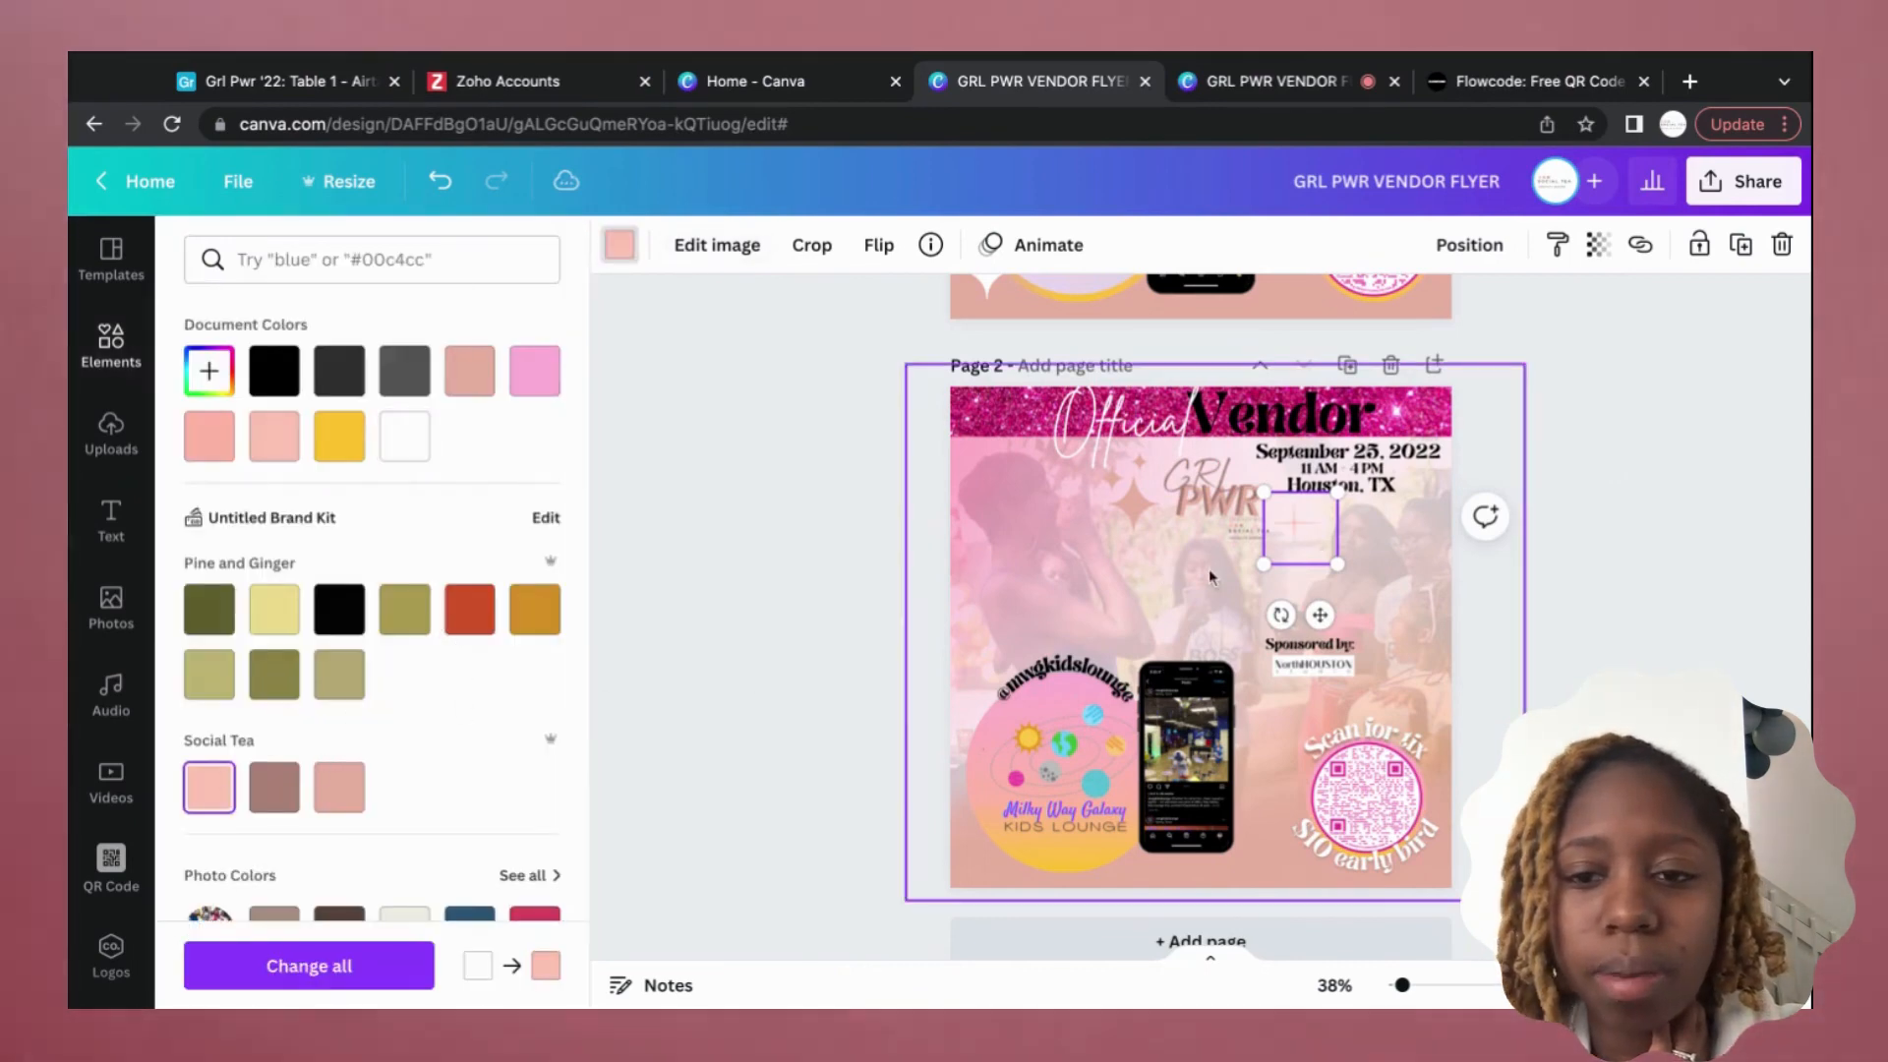
left_click(1763, 434)
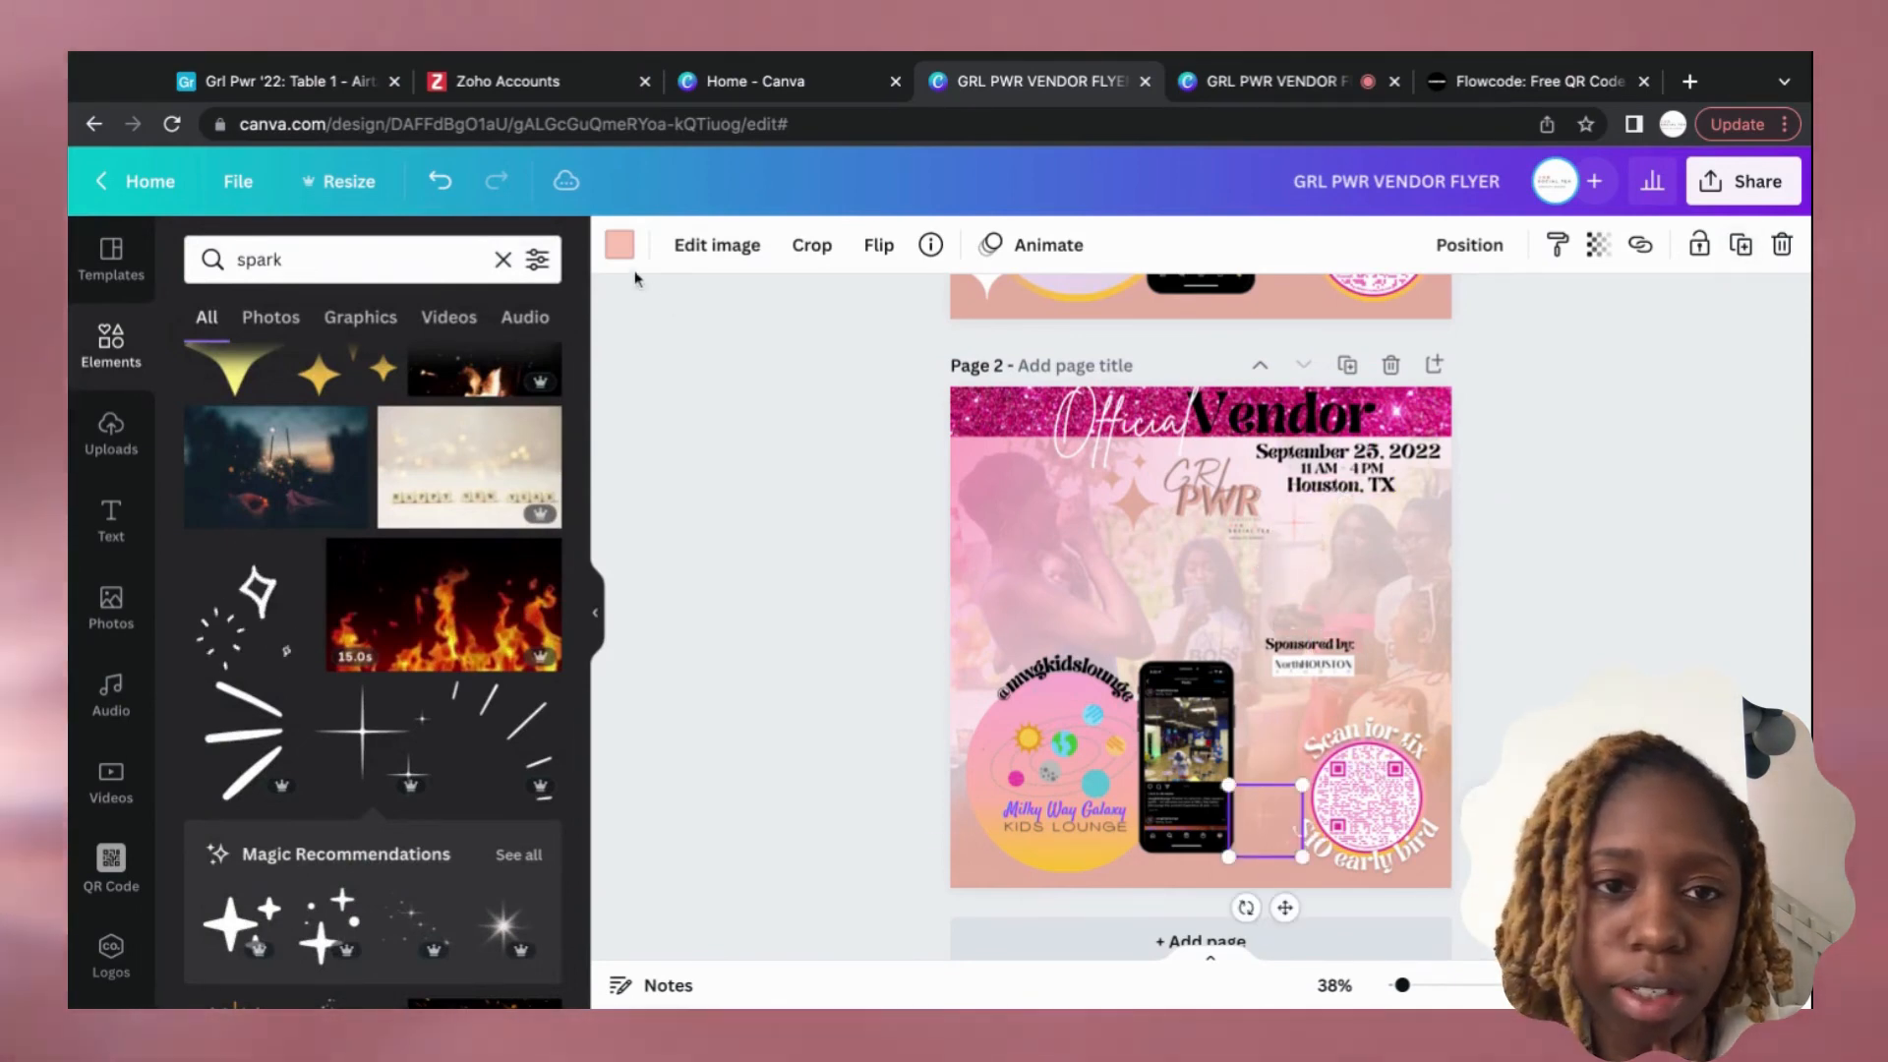
left_click(620, 245)
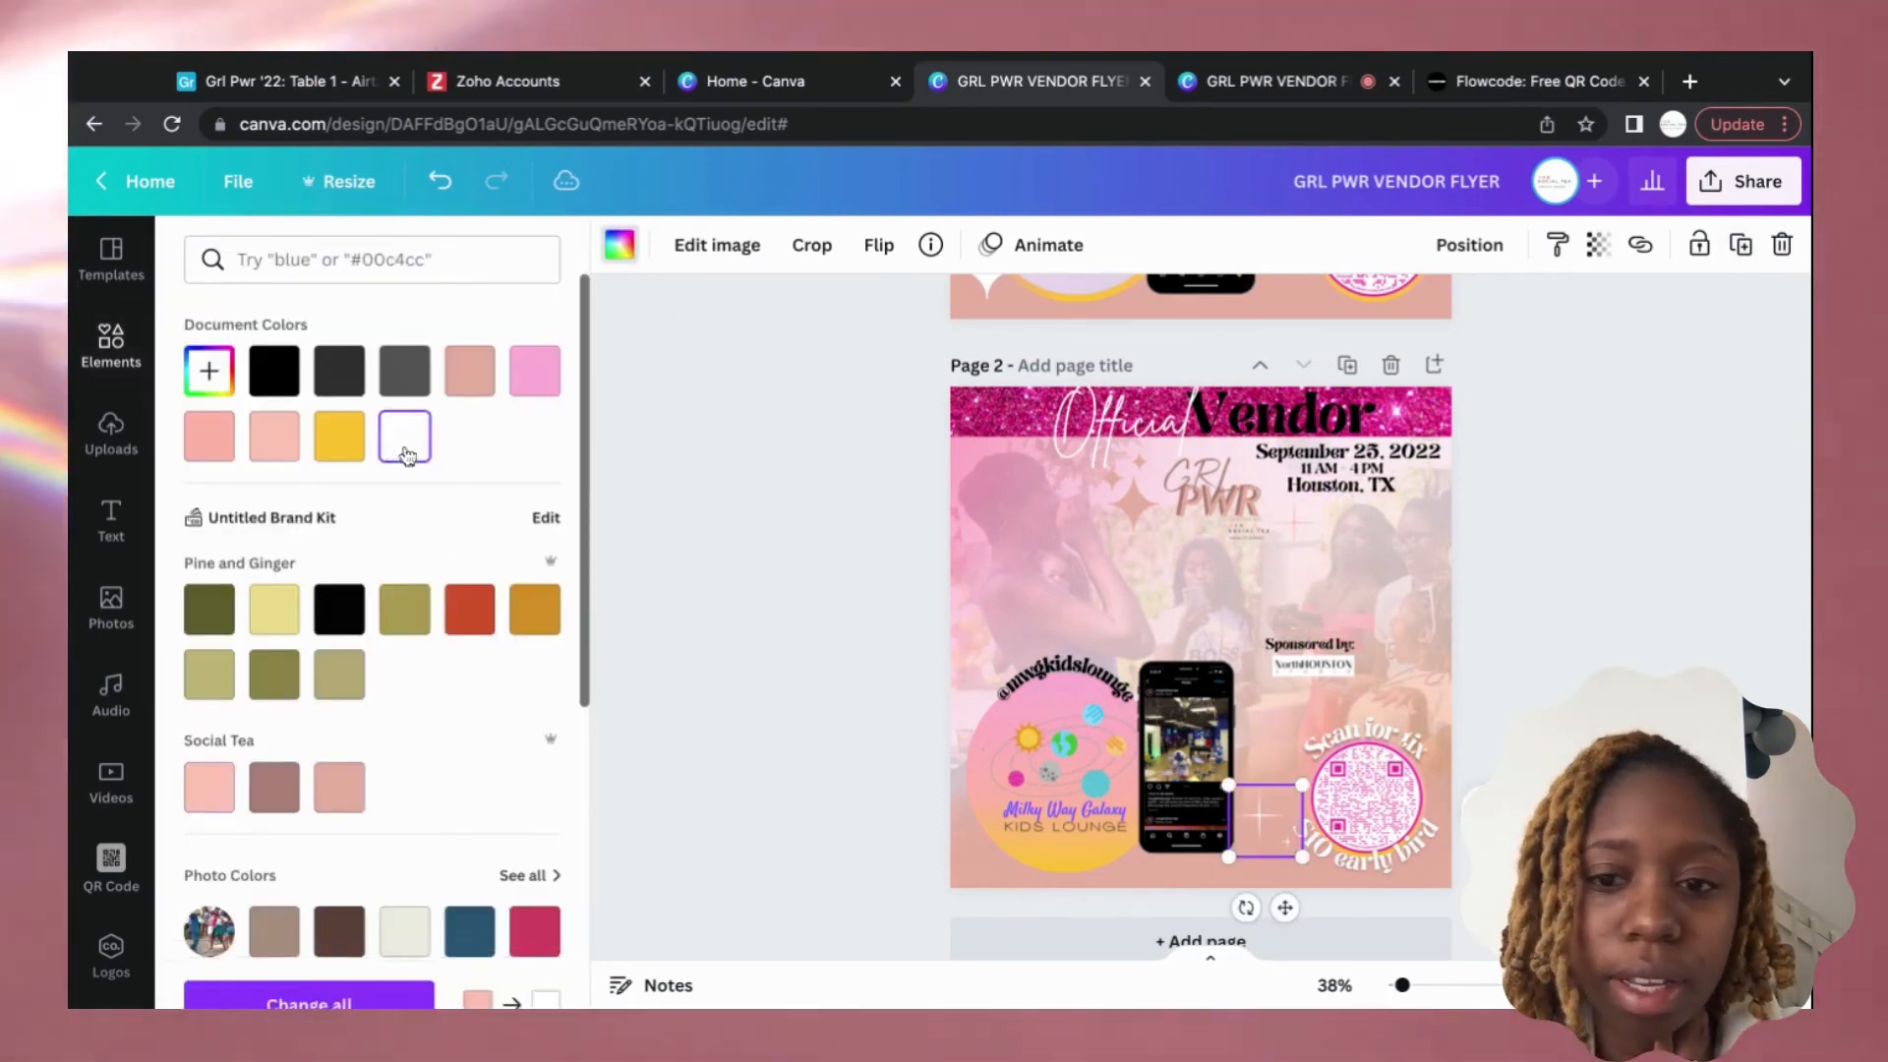
left_click(1608, 468)
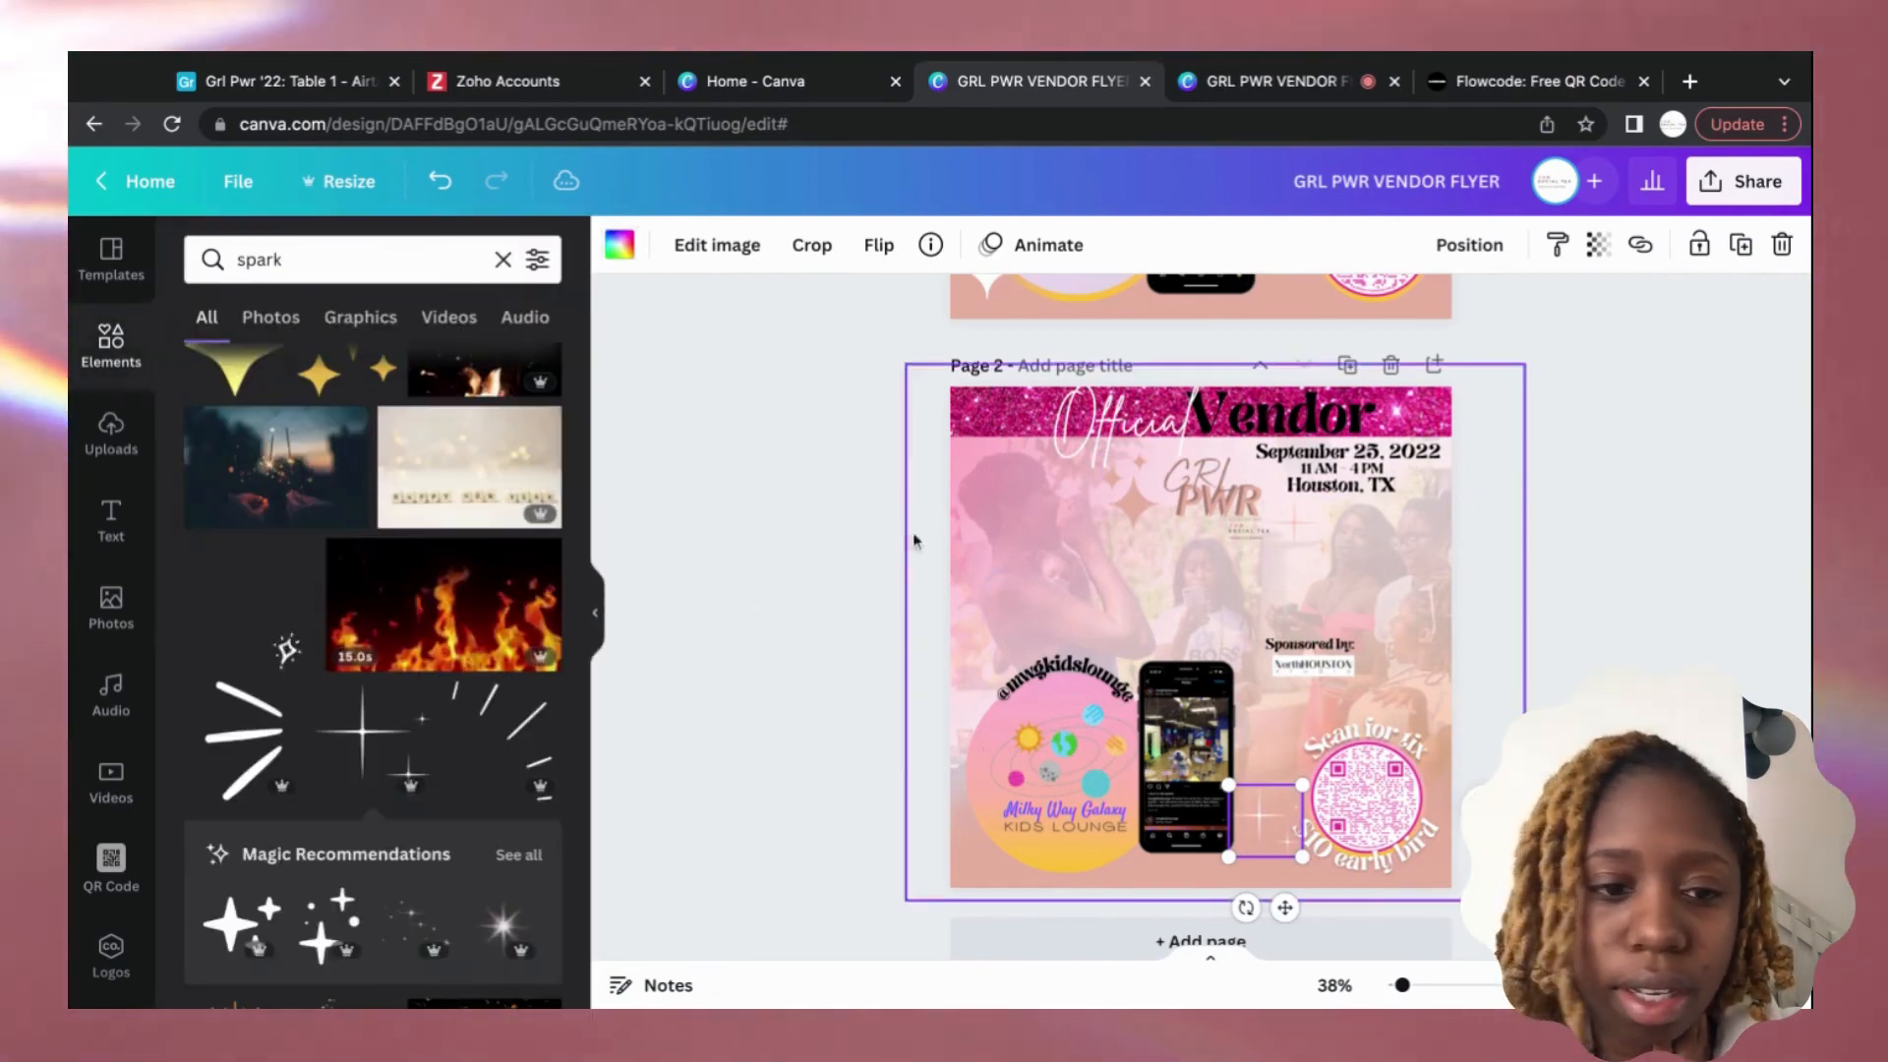
Try the pink and blue sparkle graphic at a smaller size beside the QR code and delete it again.
scroll(489, 851, "down", 10)
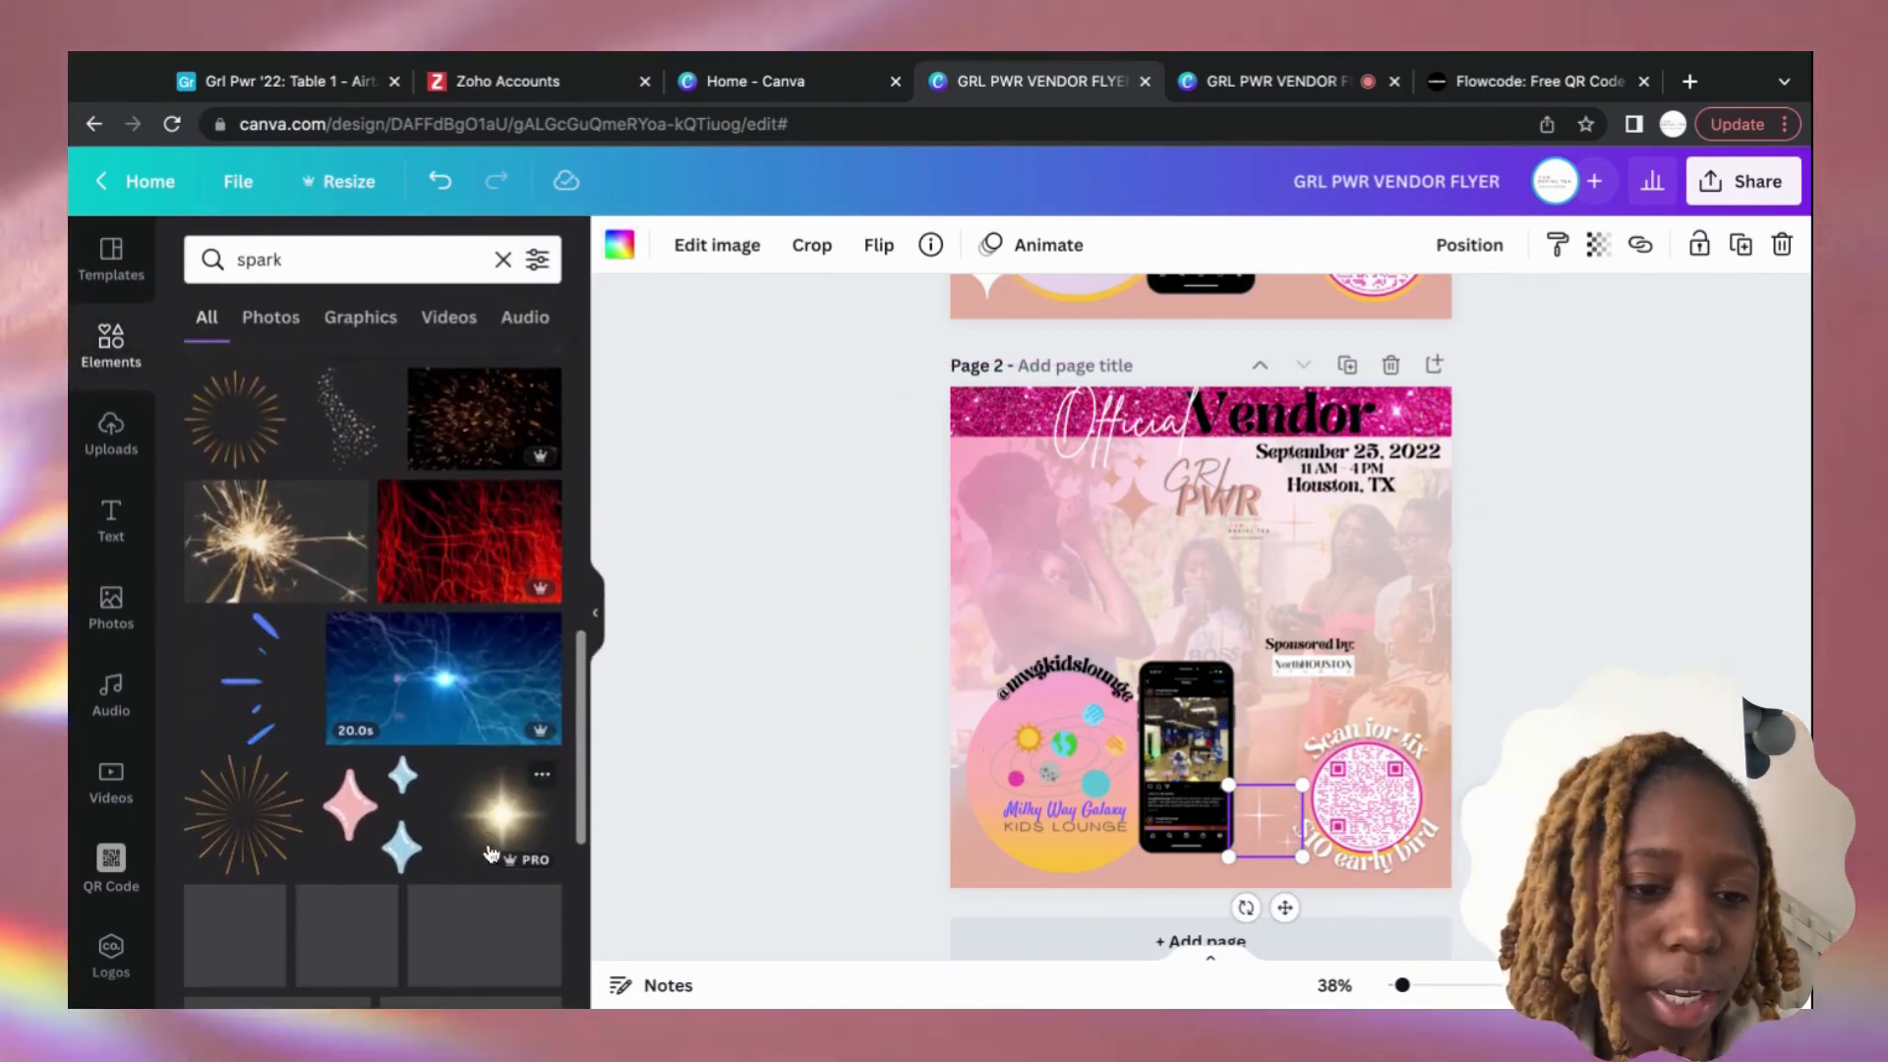
scroll(489, 852, "up", 3)
left_click(374, 671)
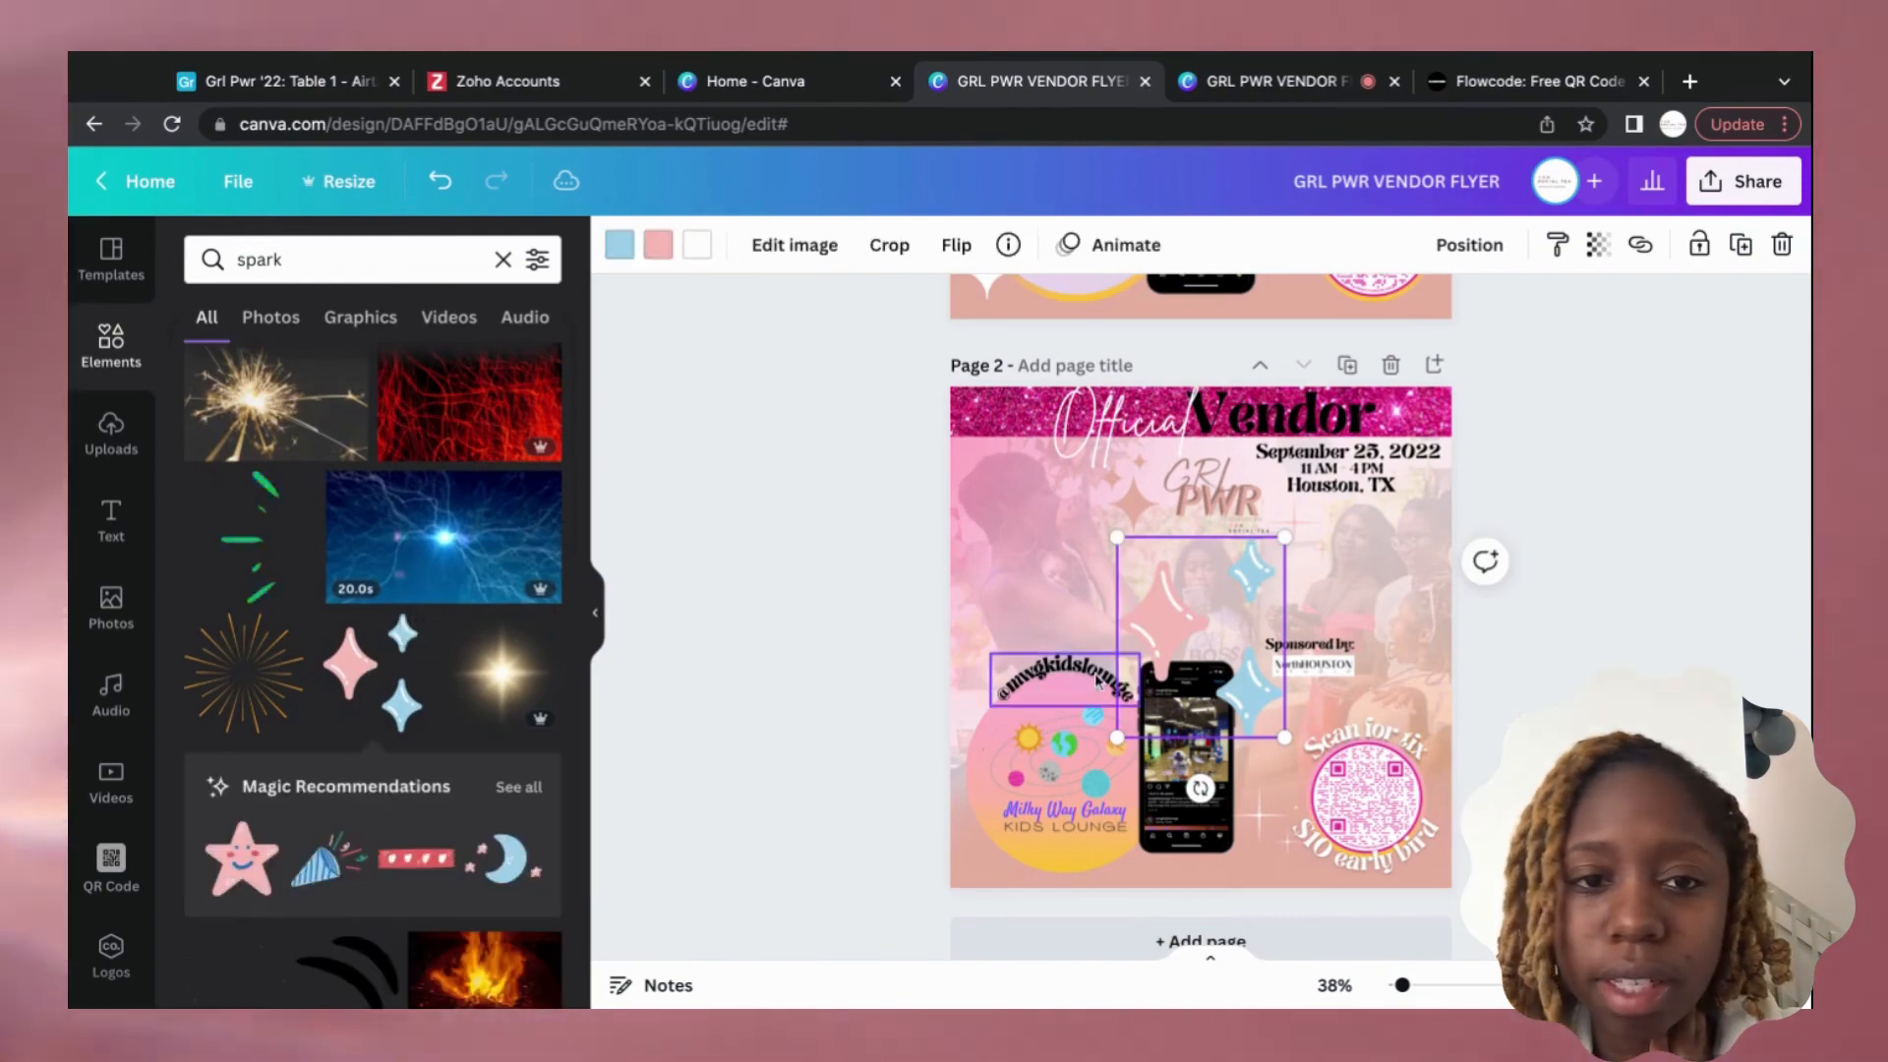
left_click_drag(1284, 537, 1359, 536)
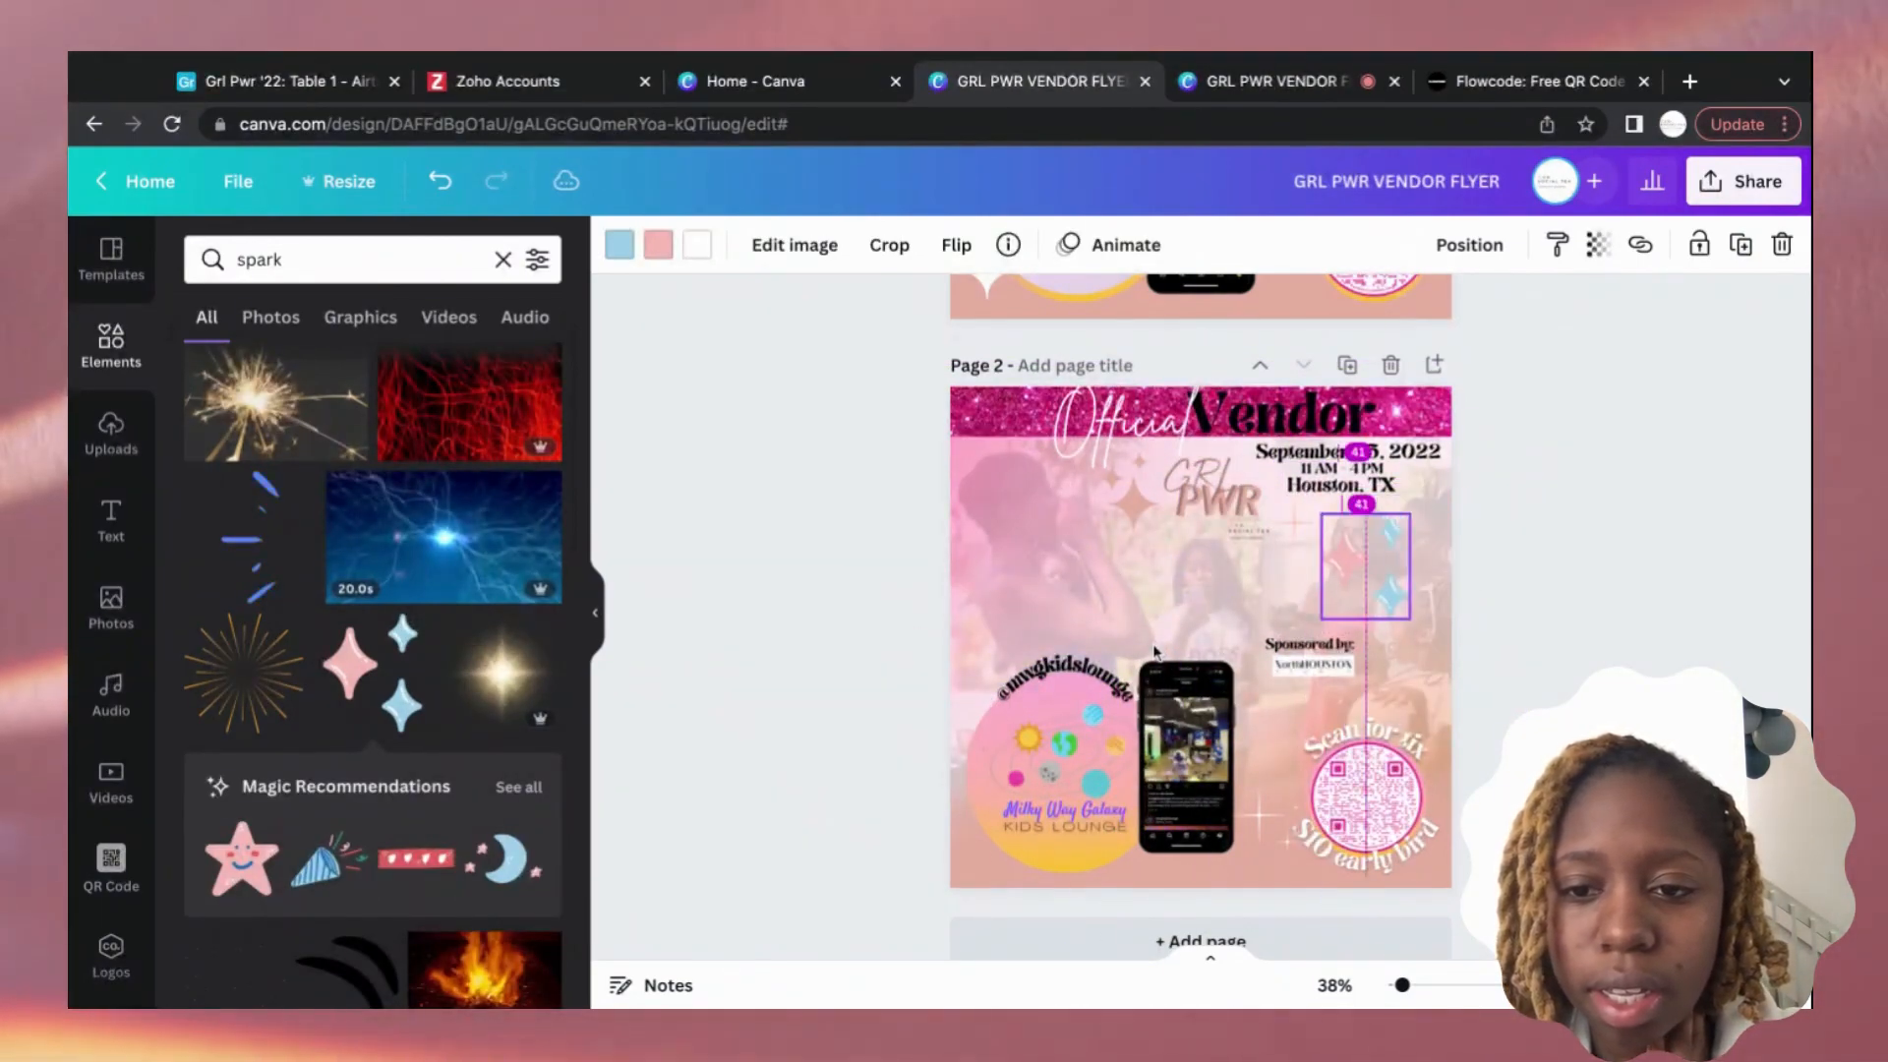
left_click_drag(1305, 835, 1282, 809)
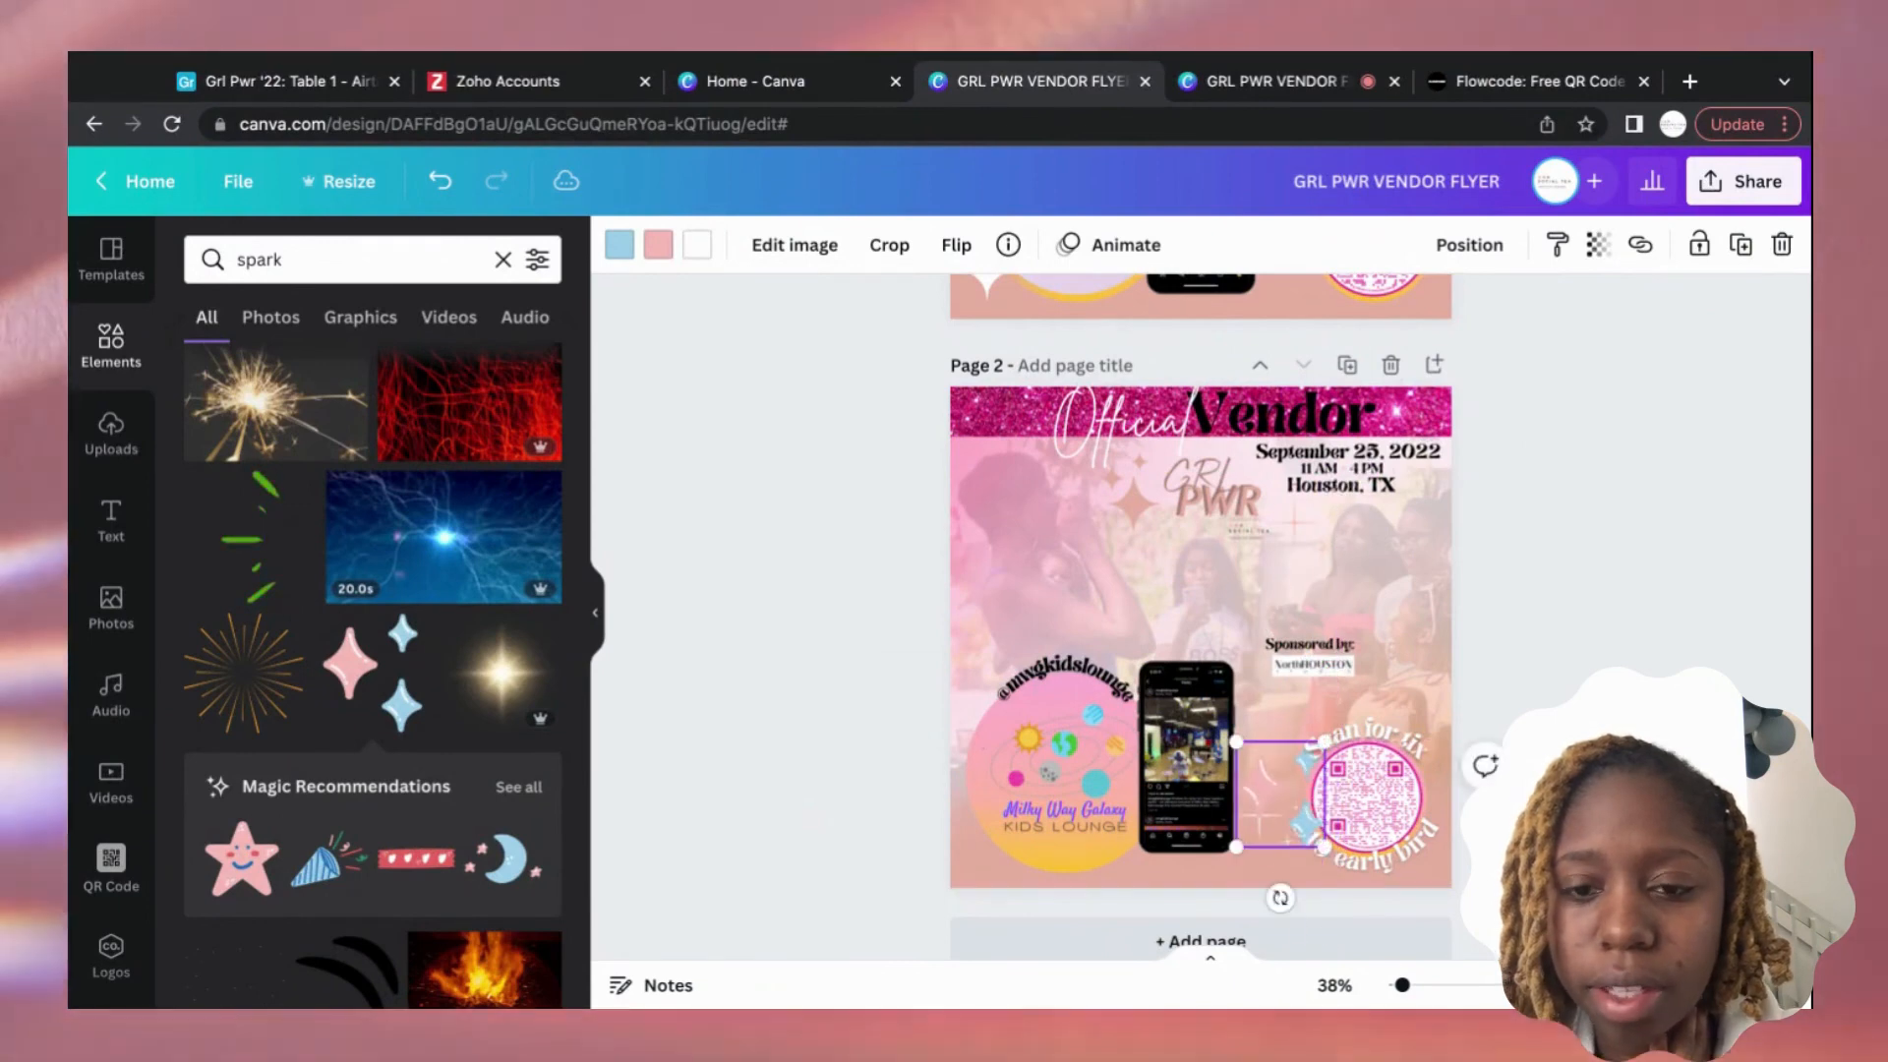
key("Delete")
Add the two-star sparkle graphic, shrink it, place it above the vendor logo at the flyer's left edge and colour it white.
scroll(536, 539, "down", 10)
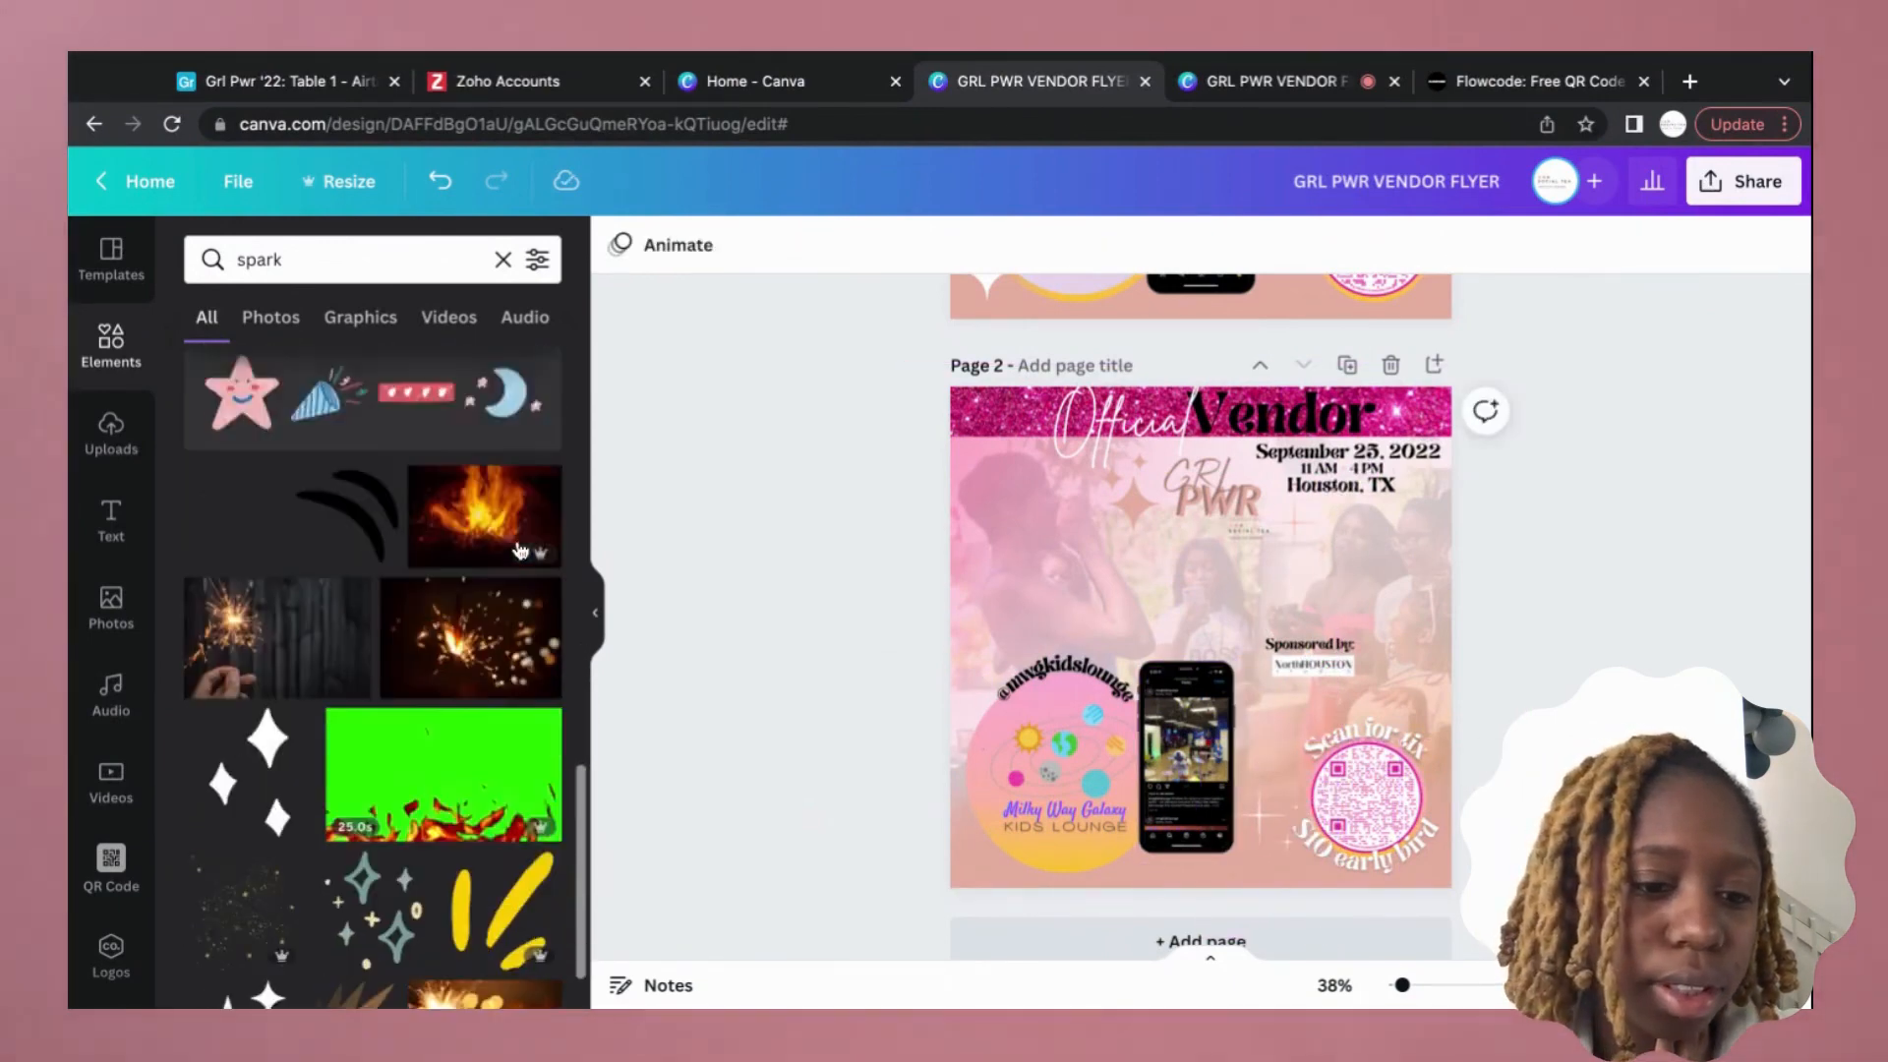
left_click(292, 805)
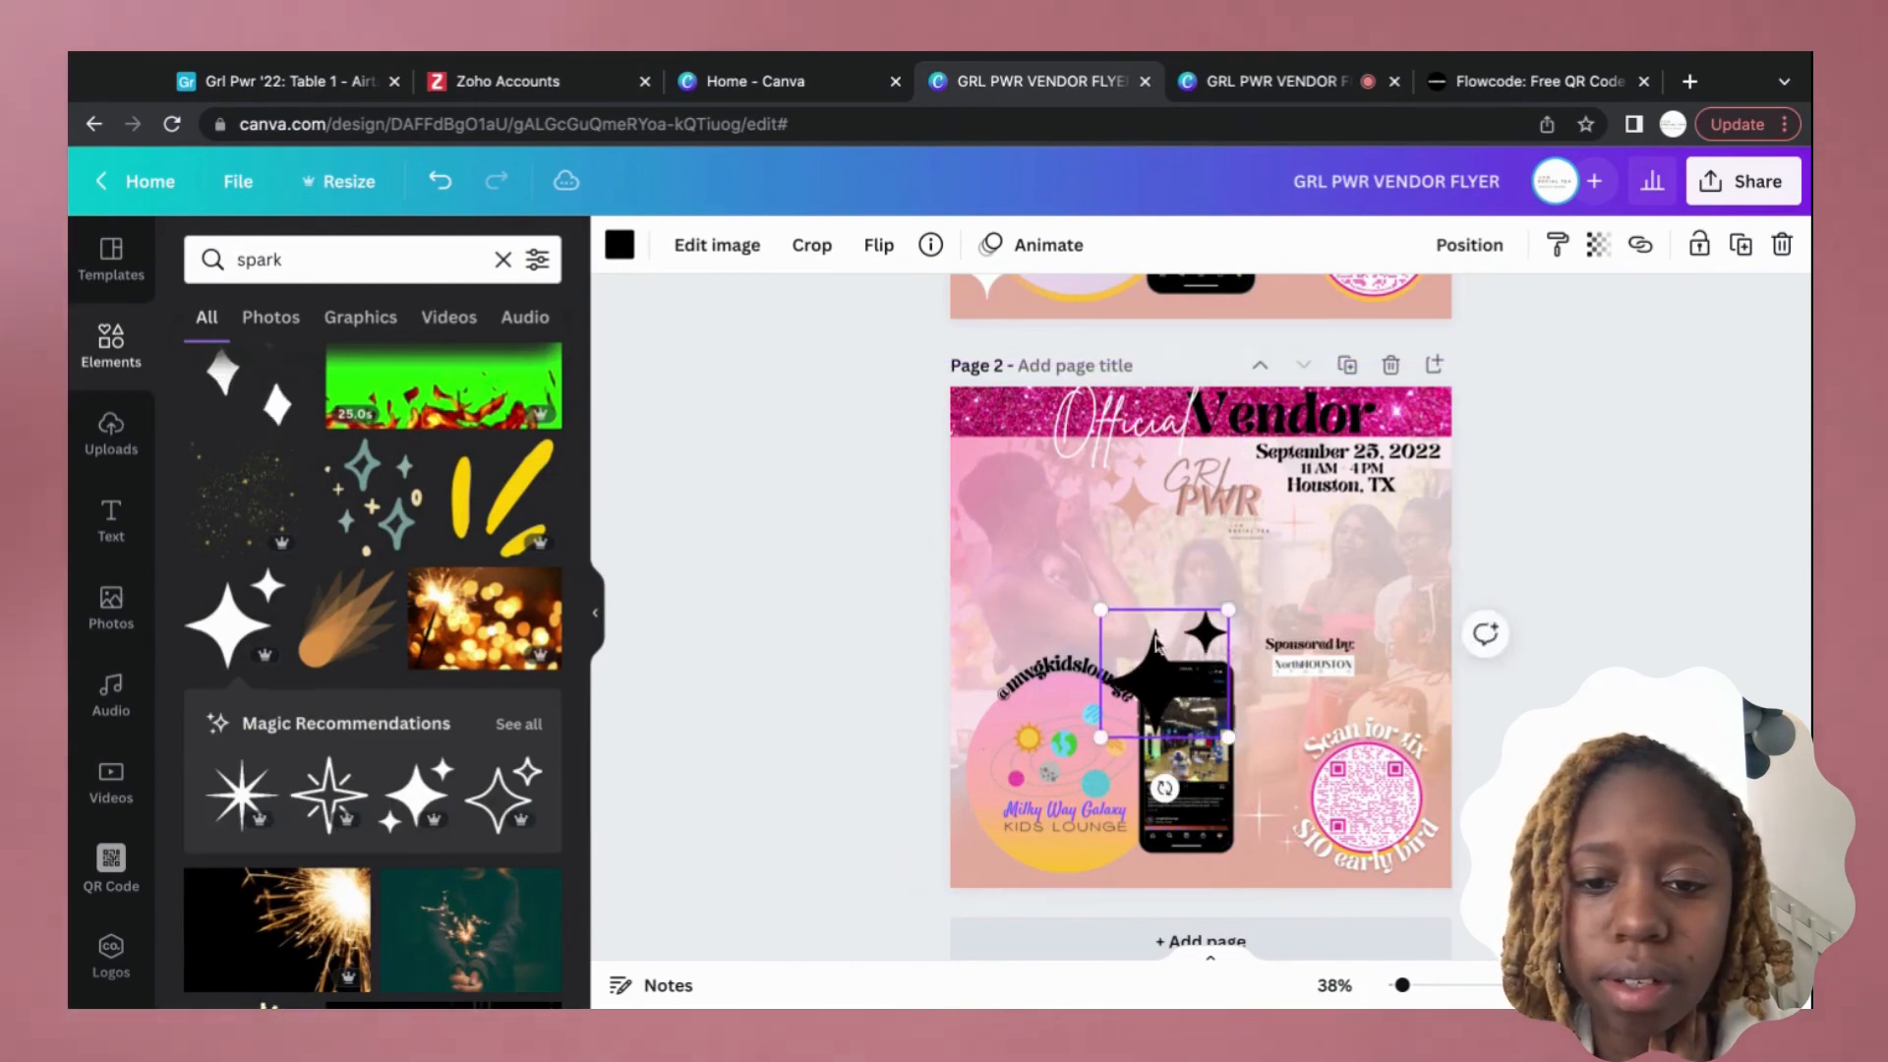
left_click_drag(1062, 592, 983, 678)
left_click(620, 247)
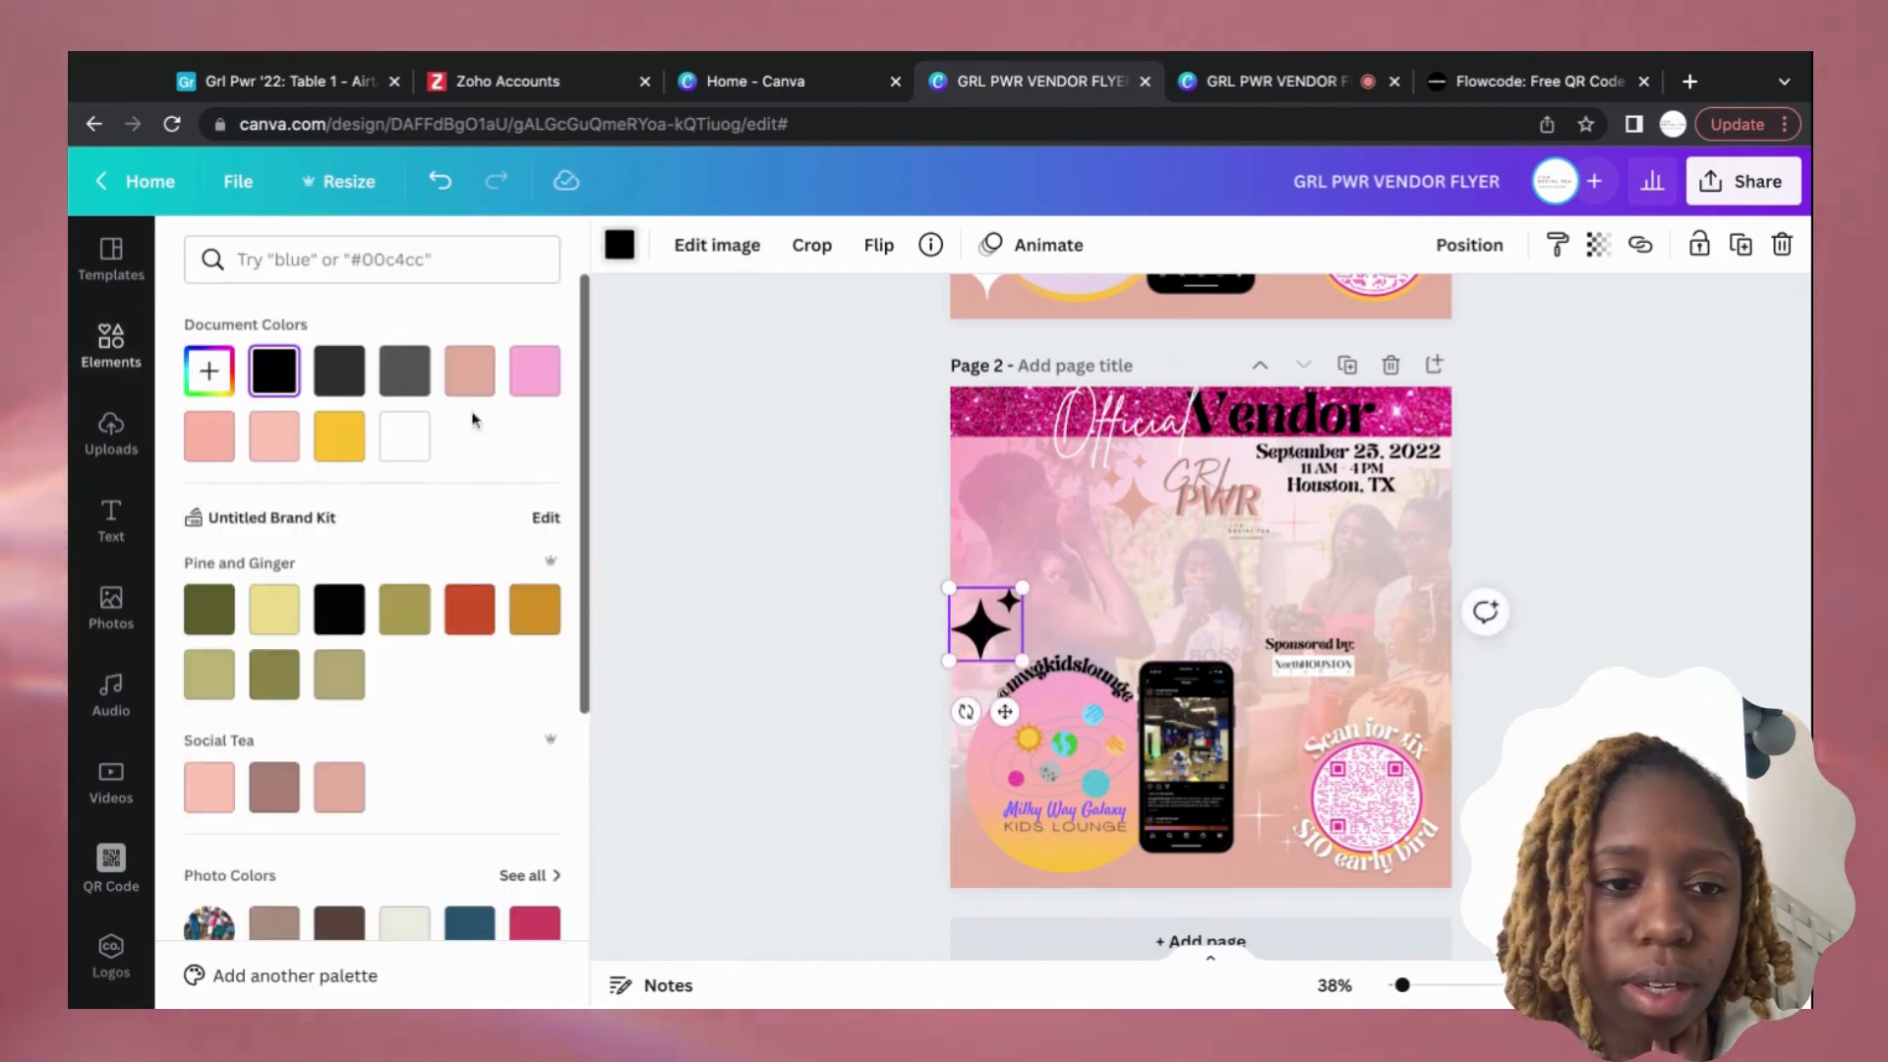
left_click(404, 435)
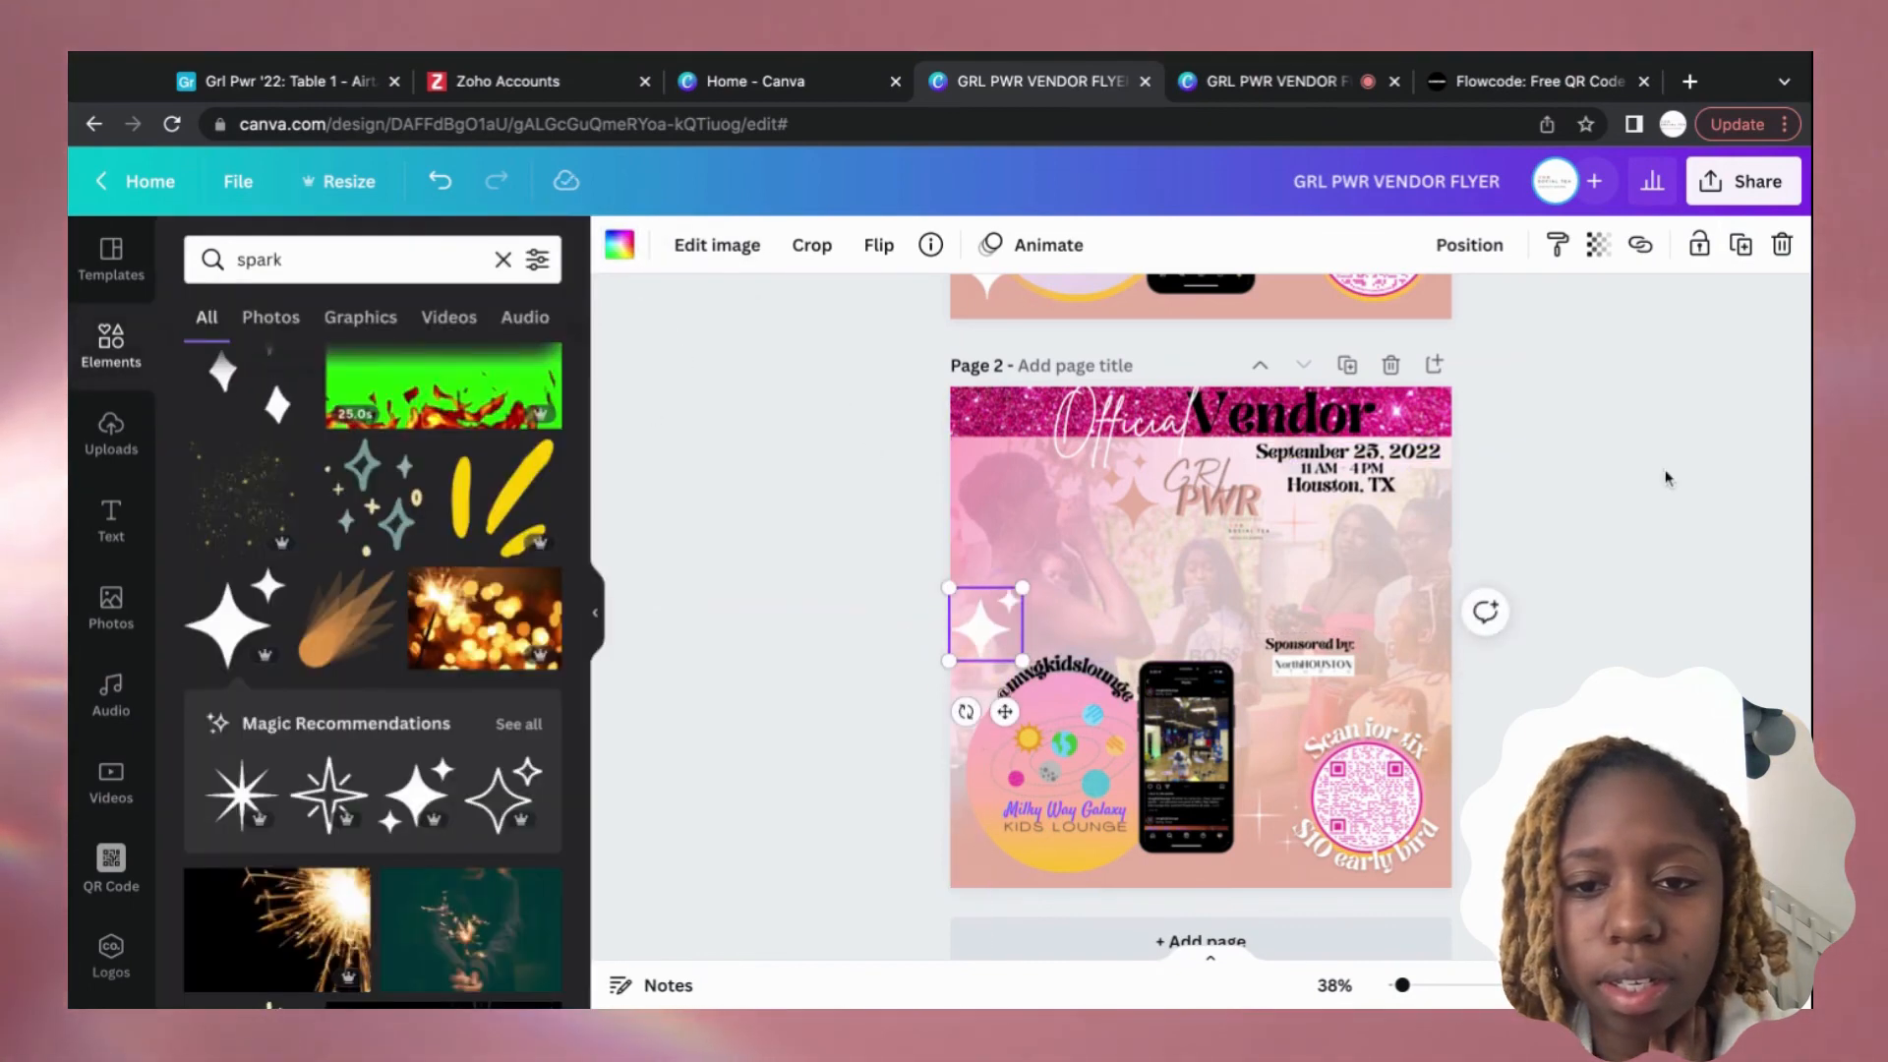
left_click(1668, 478)
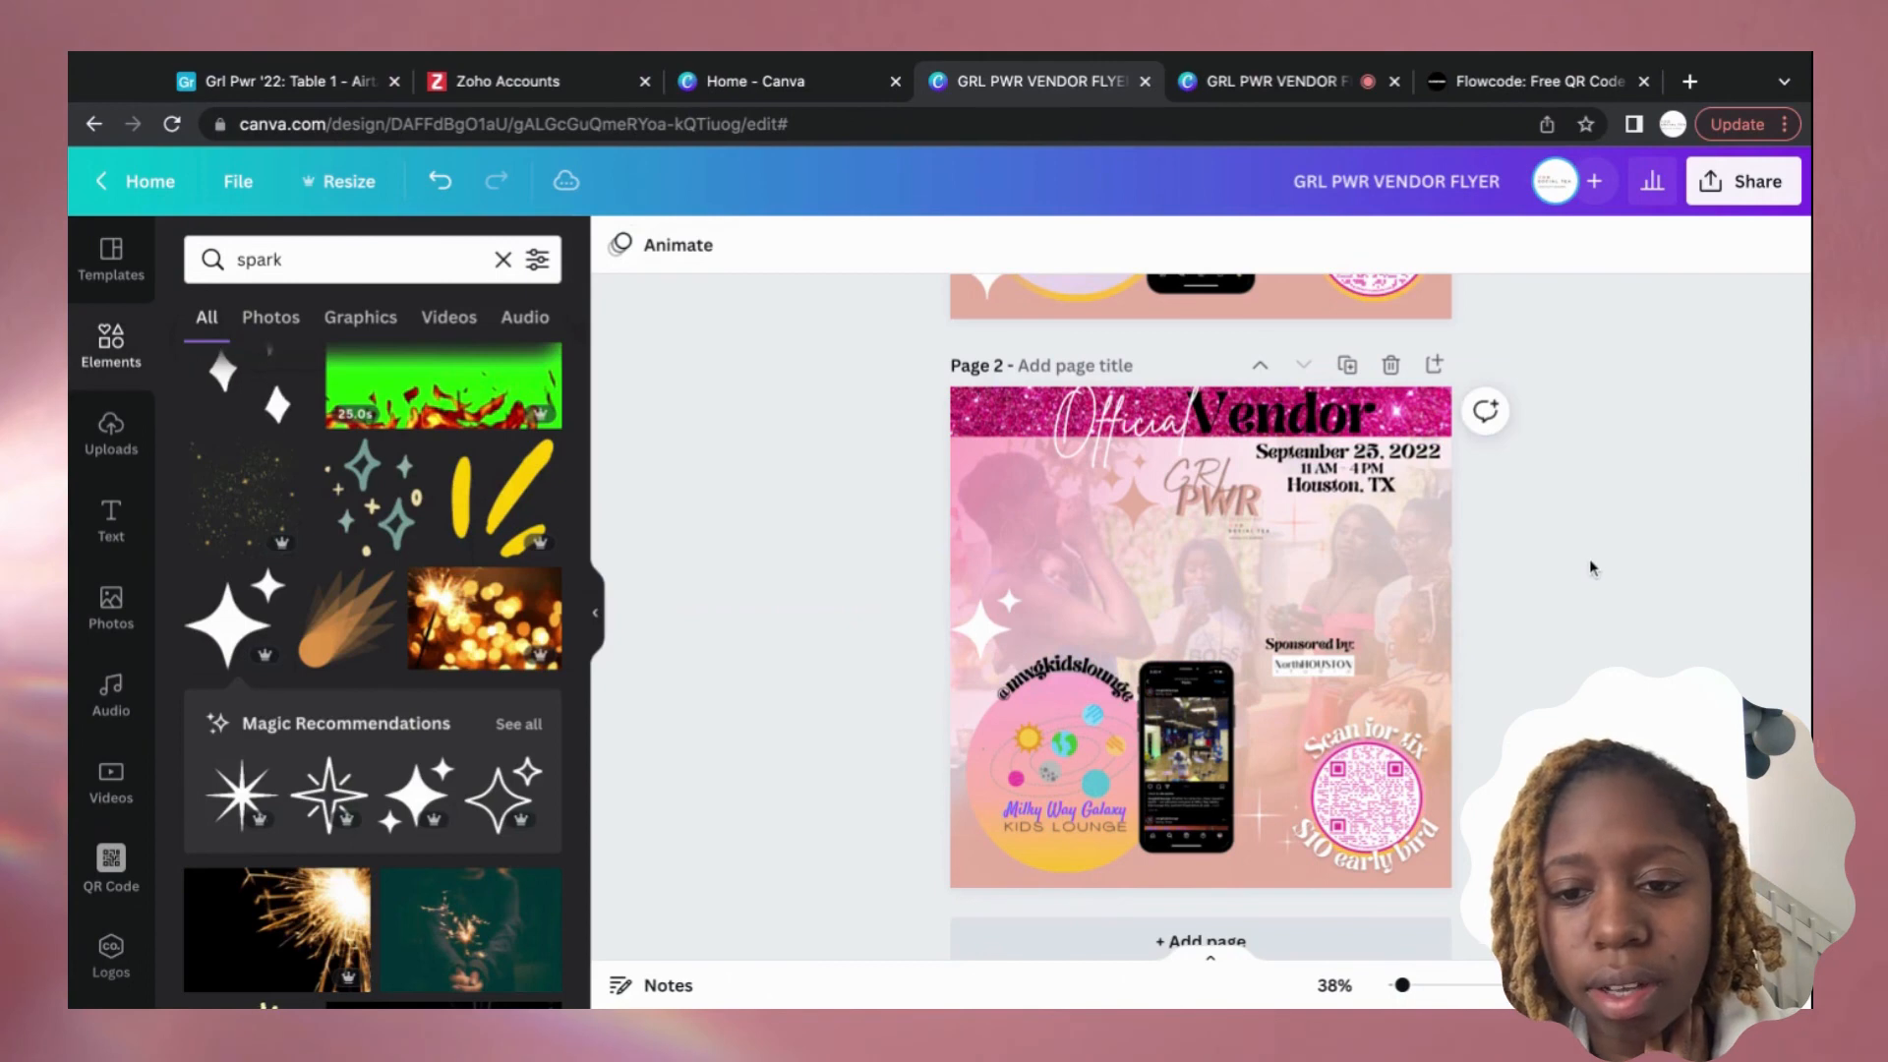
Move the light pink thin sparkle from below "Houston, TX" onto the left end of page 2's glitter banner and colour it white.
scroll(1274, 673, "up", 1)
left_click(1288, 553)
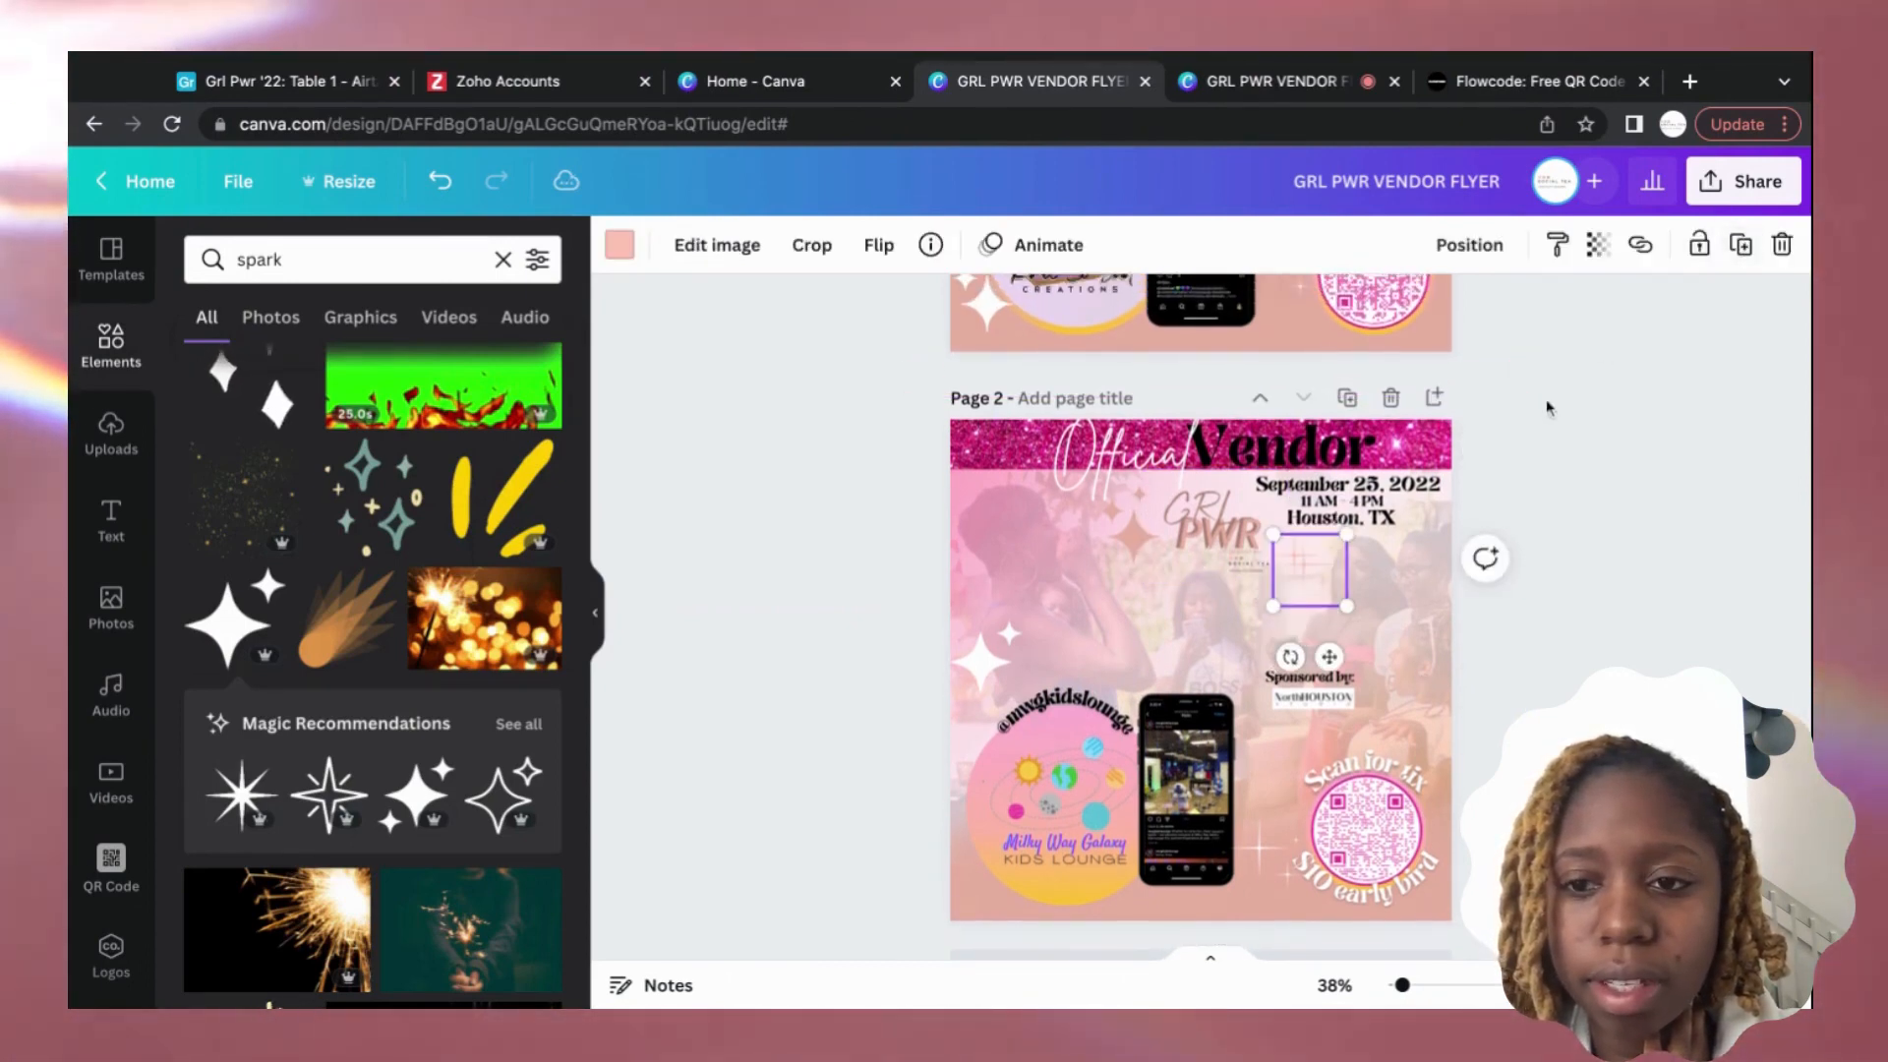
left_click_drag(1287, 593, 1302, 512)
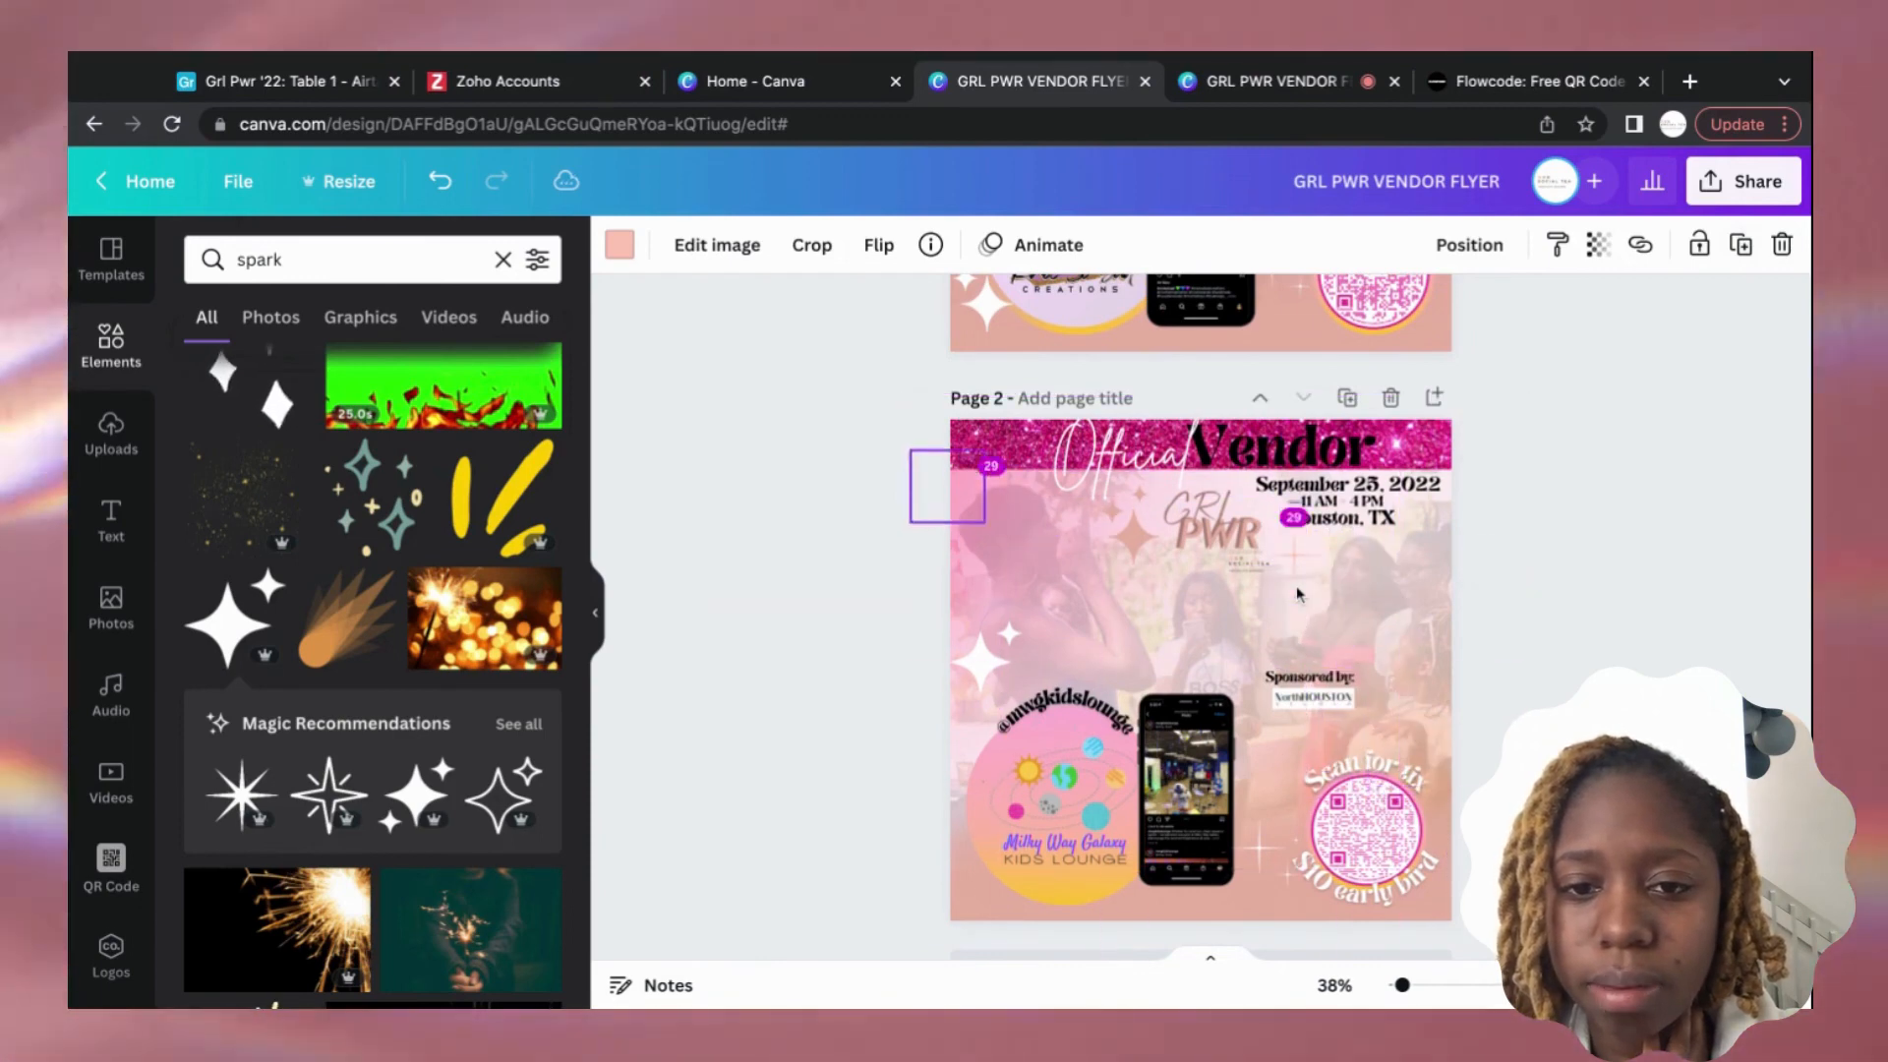
left_click_drag(1298, 594, 985, 476)
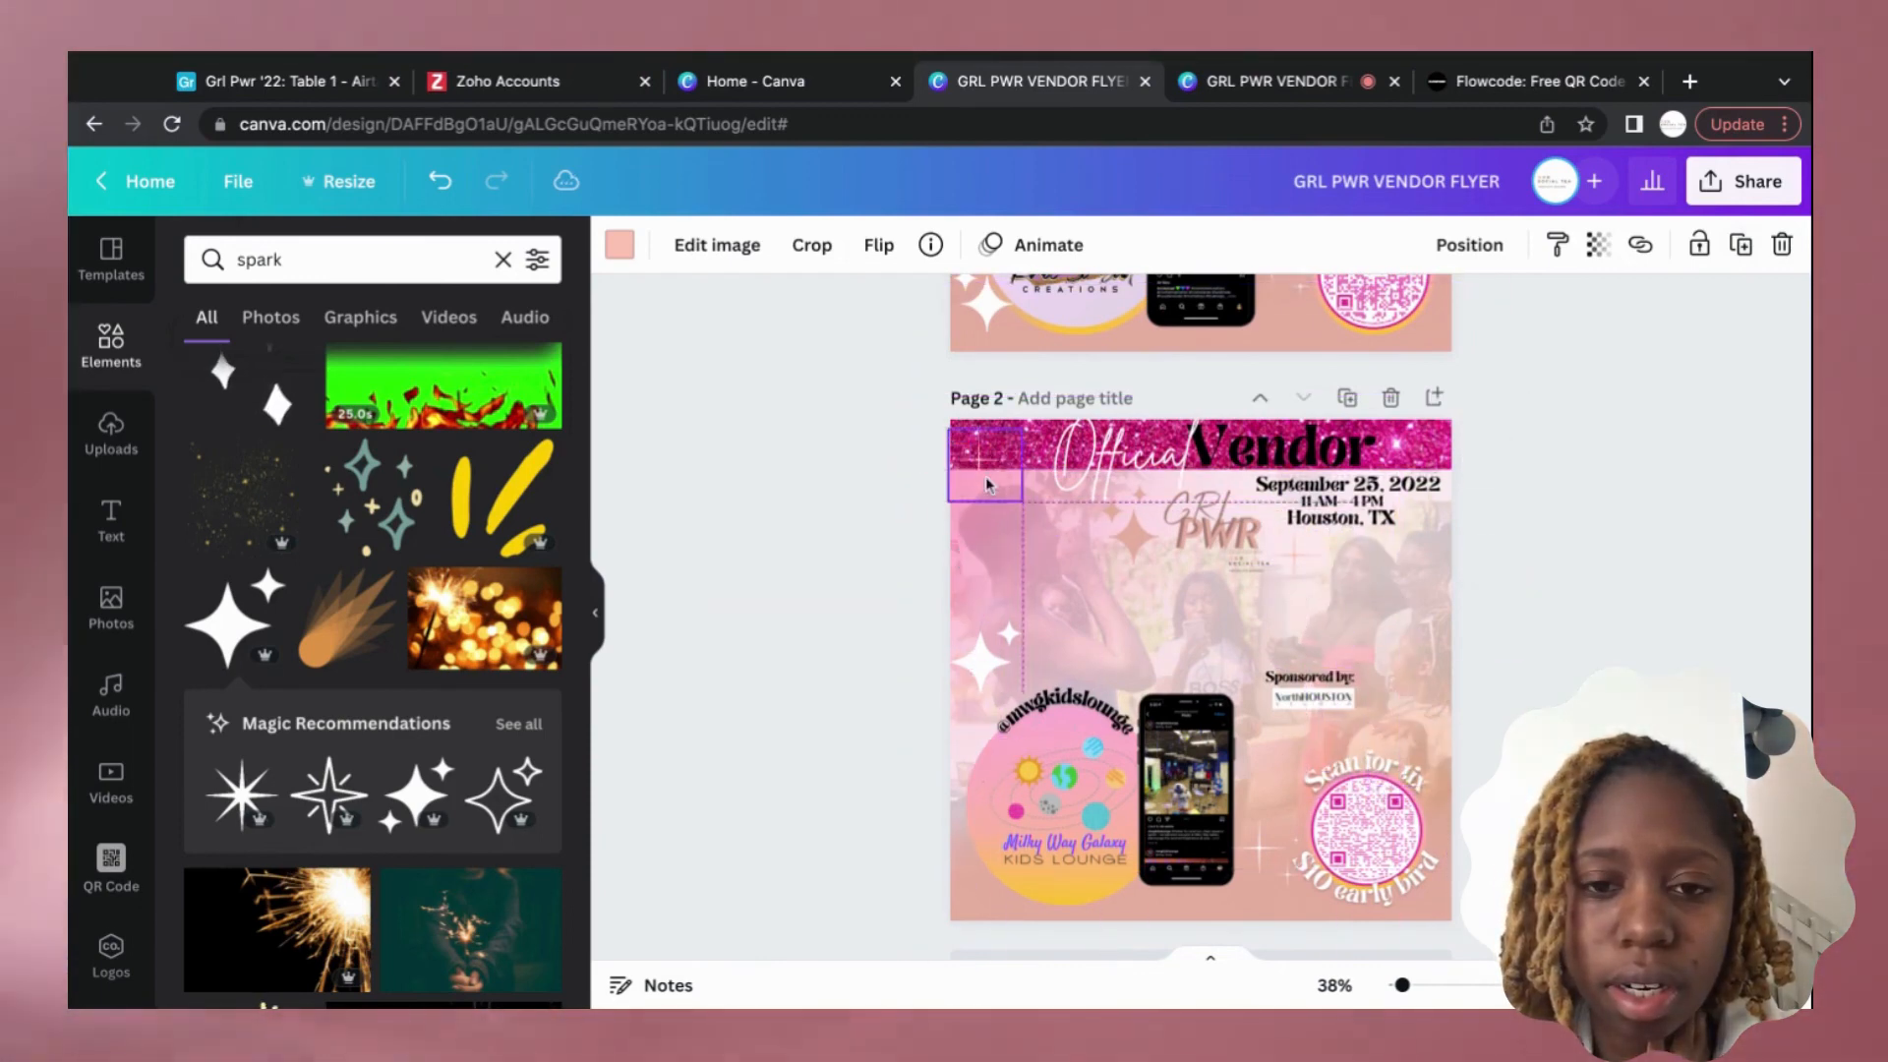
left_click(620, 245)
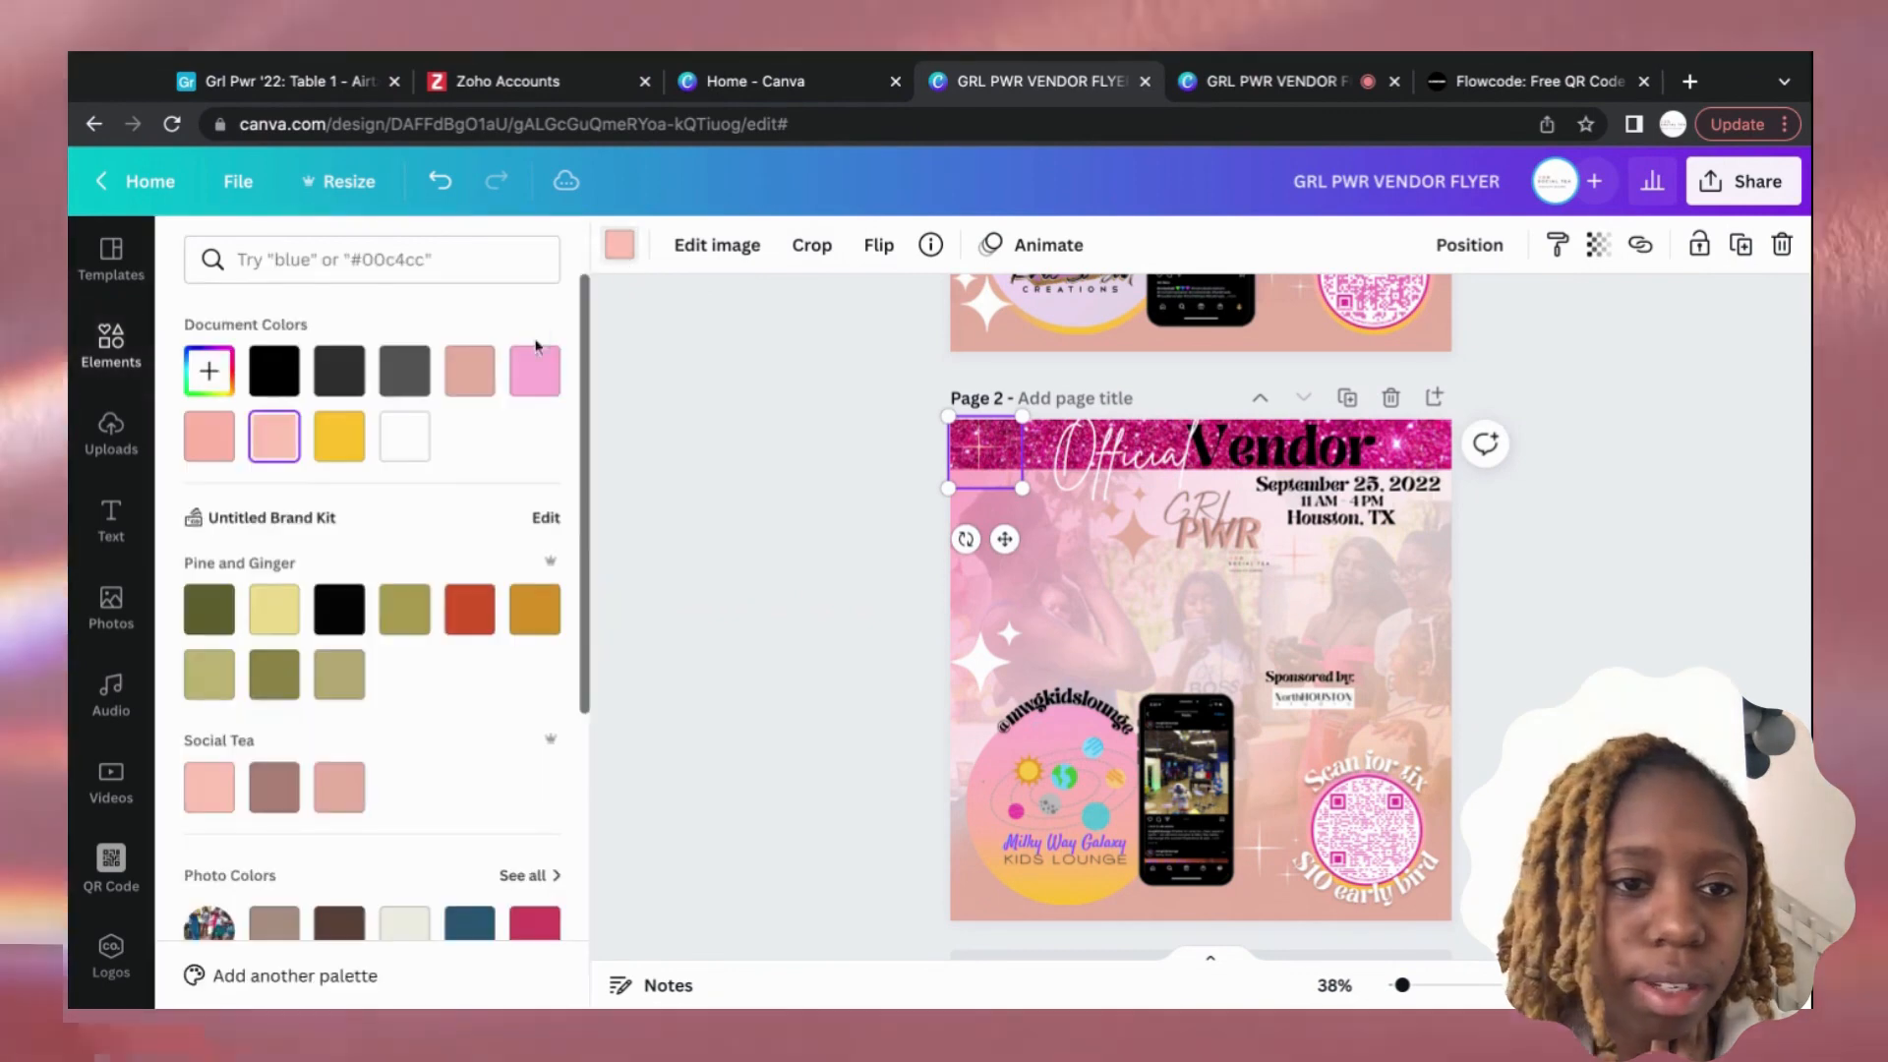
left_click(405, 441)
left_click(1782, 466)
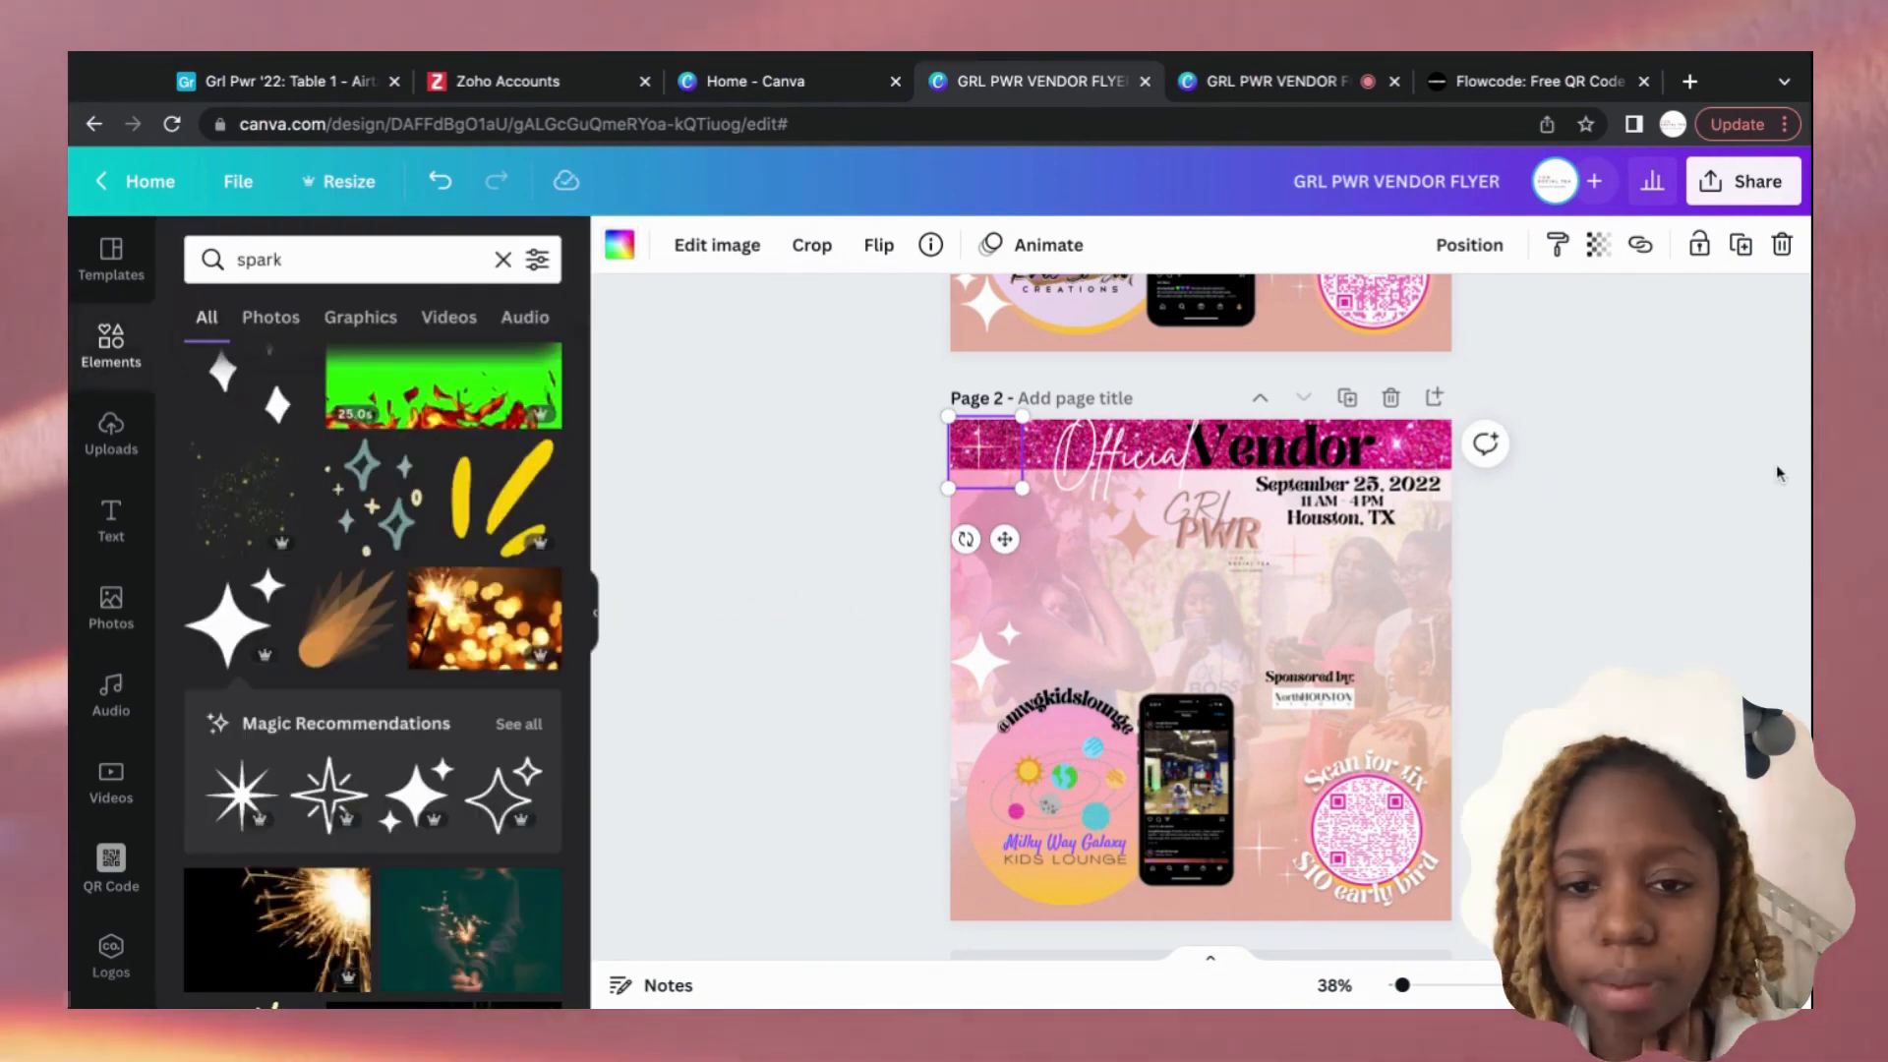
left_click(1776, 468)
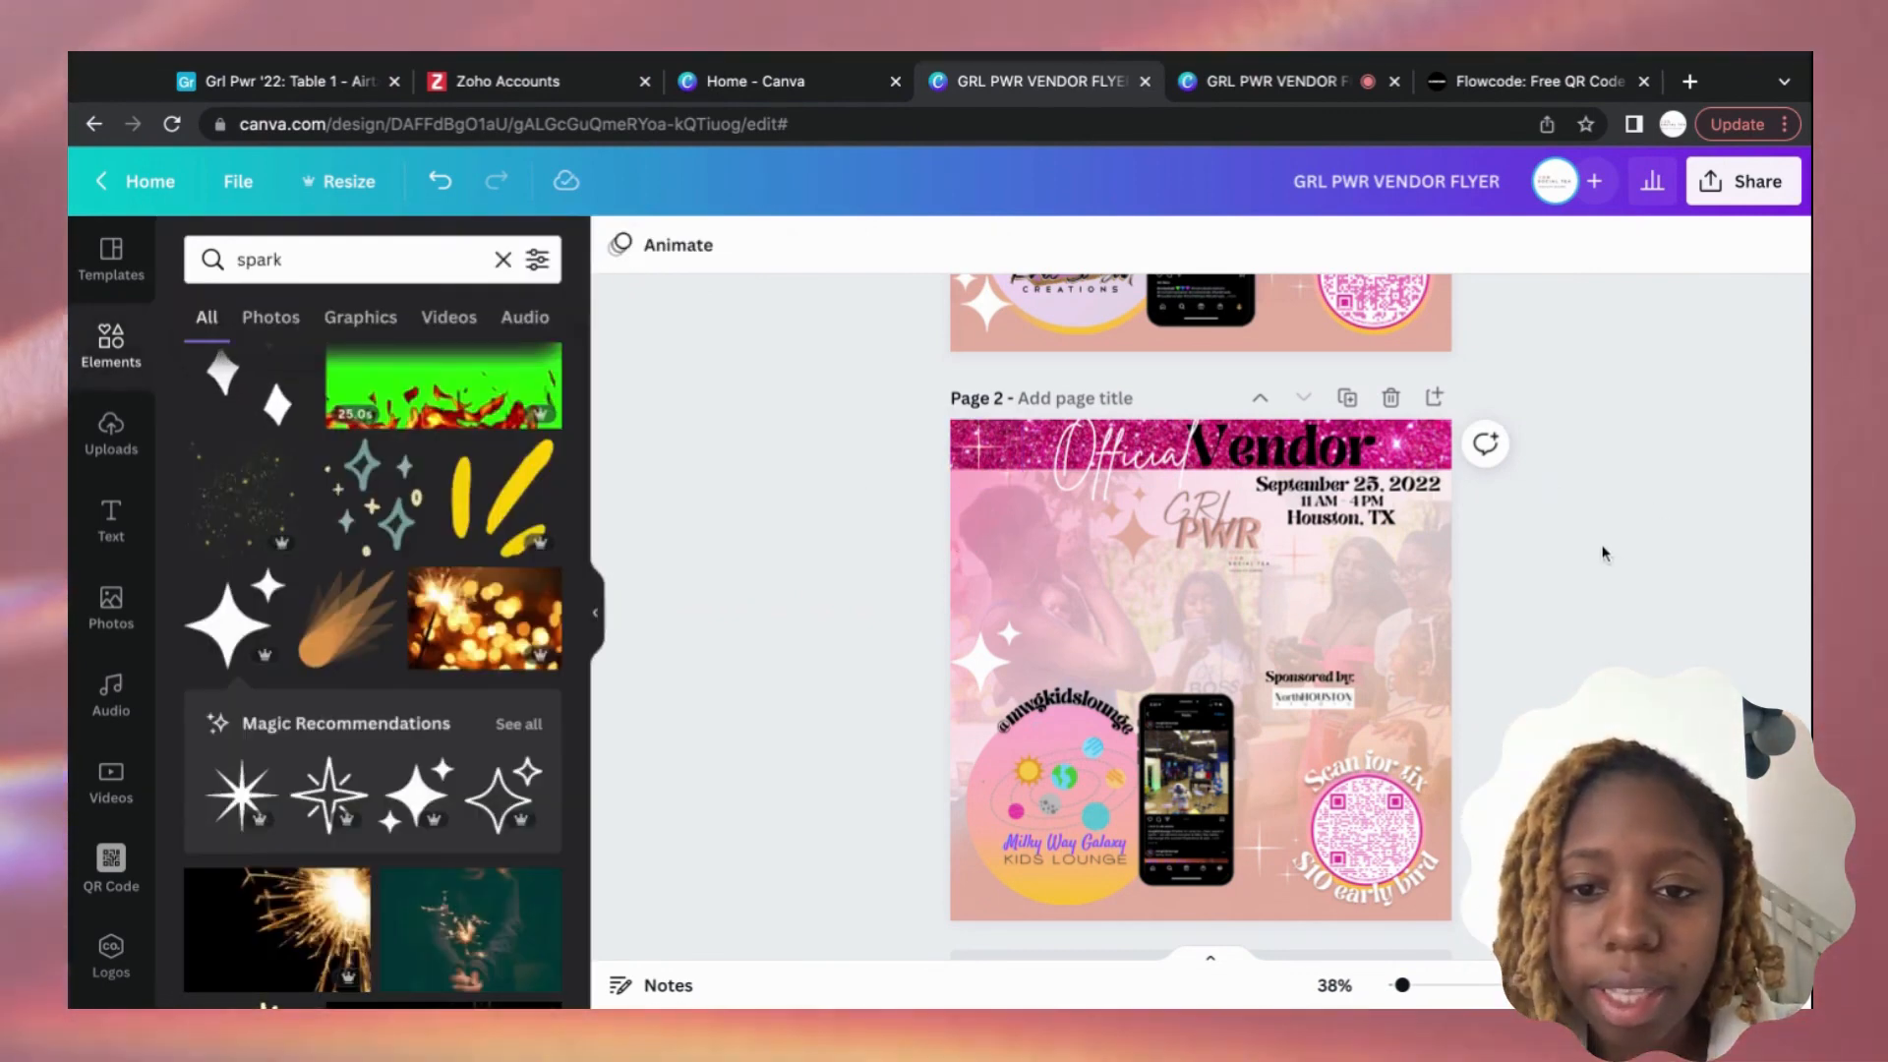
Compare the page 2 flyer with the page 1 original, checking the event text, logos and sparkles.
scroll(1603, 554, "up", 2)
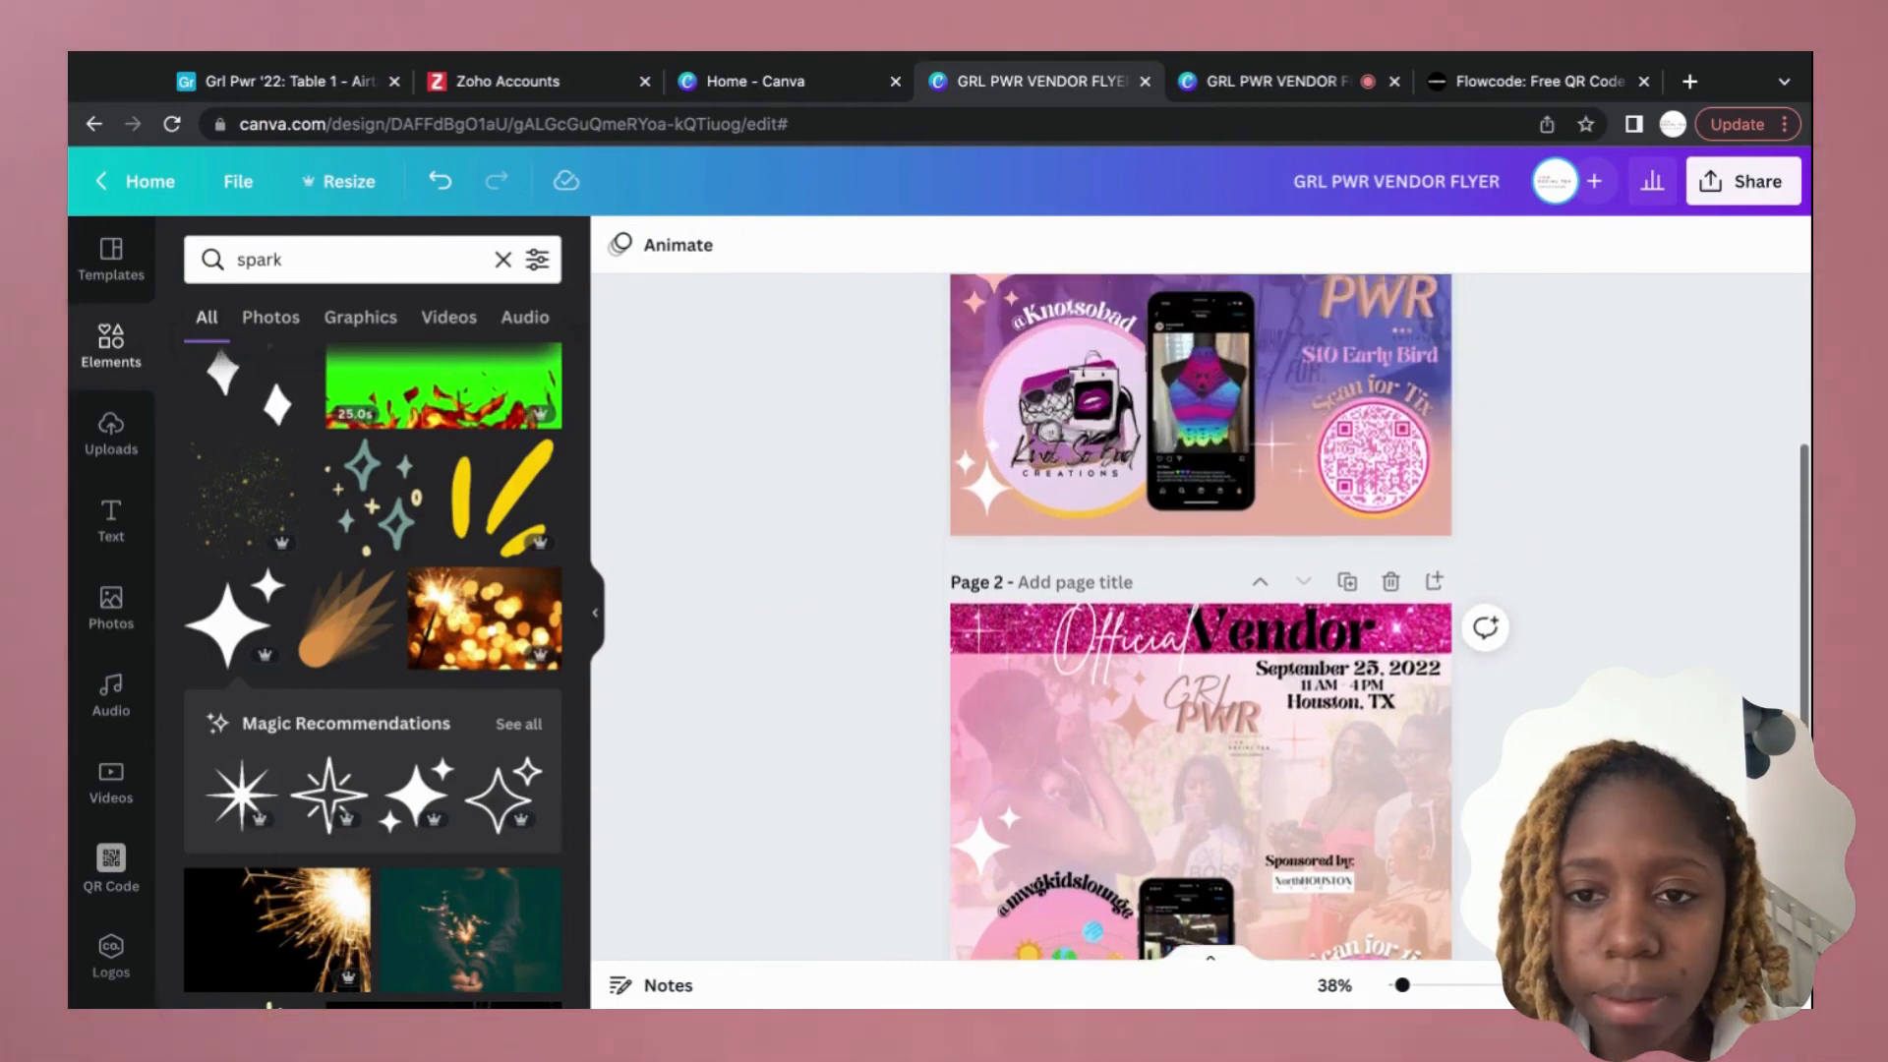
scroll(1201, 617, "up", 3)
scroll(1201, 617, "down", 5)
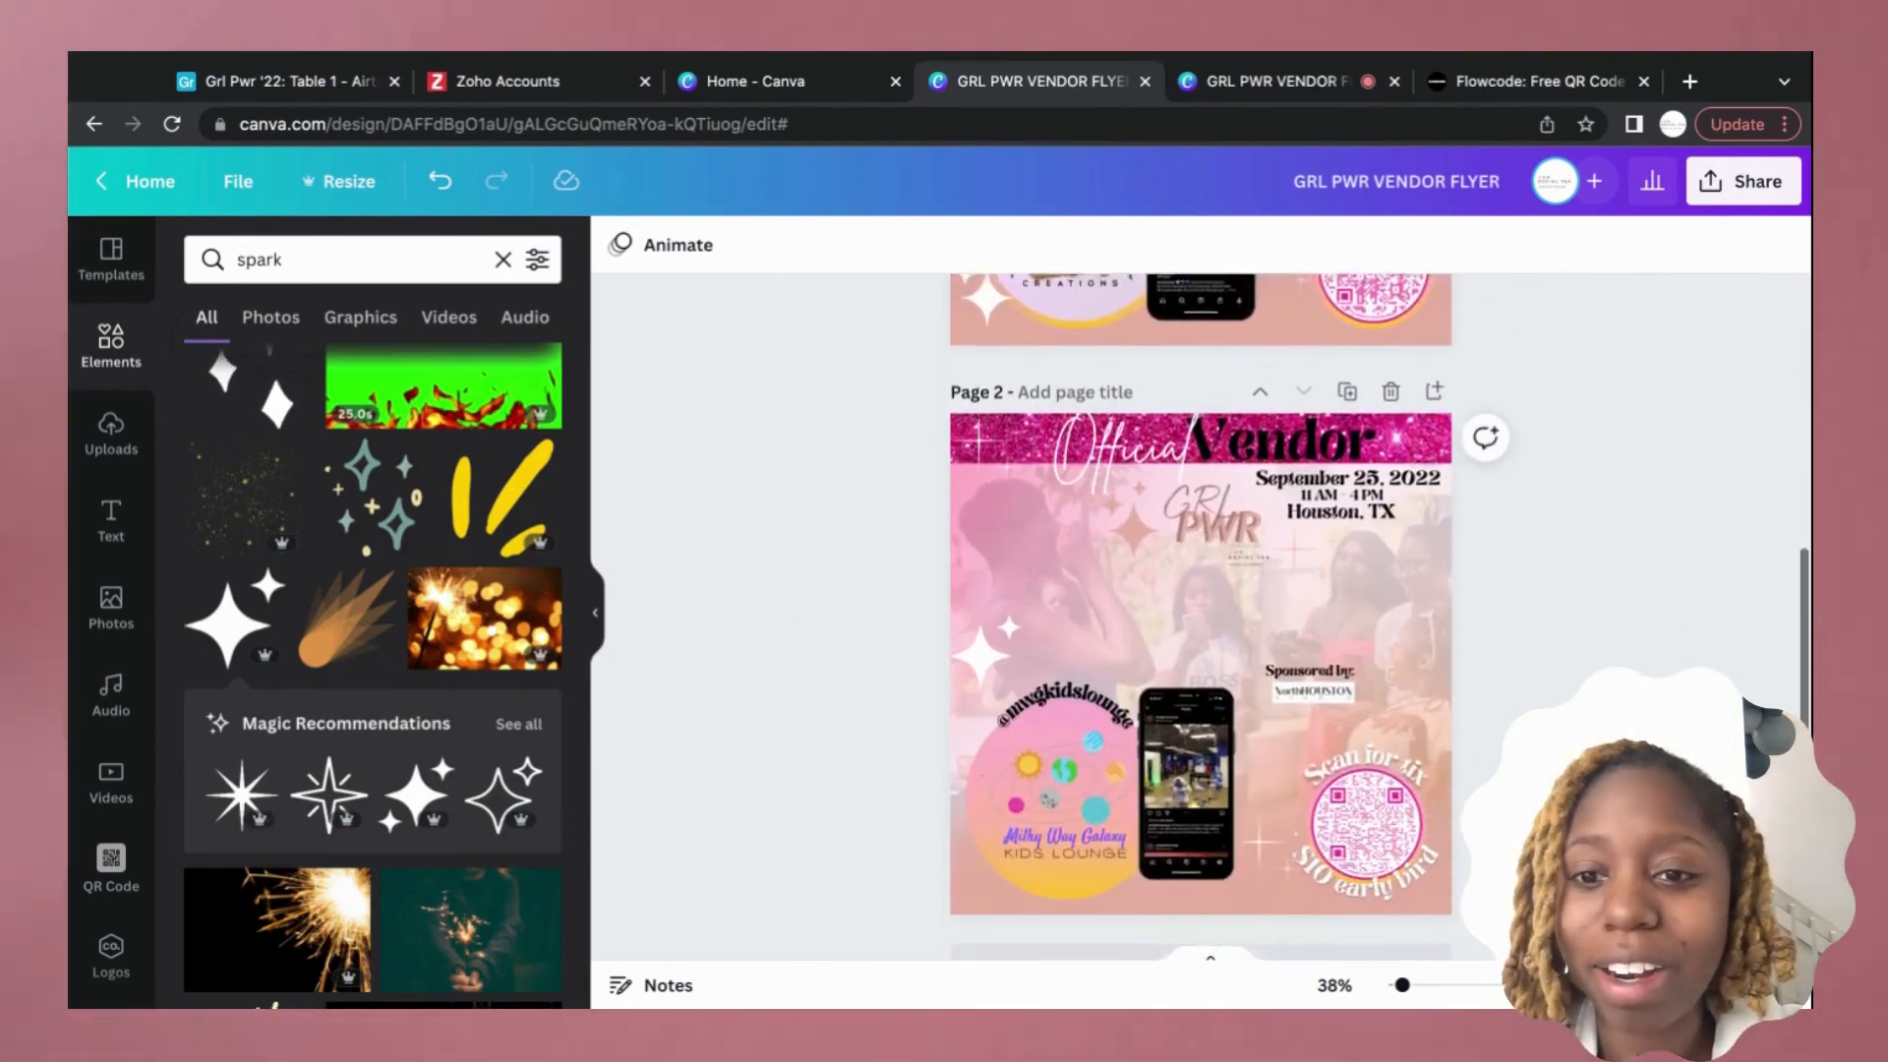
scroll(1201, 616, "down", 1)
scroll(1201, 617, "up", 5)
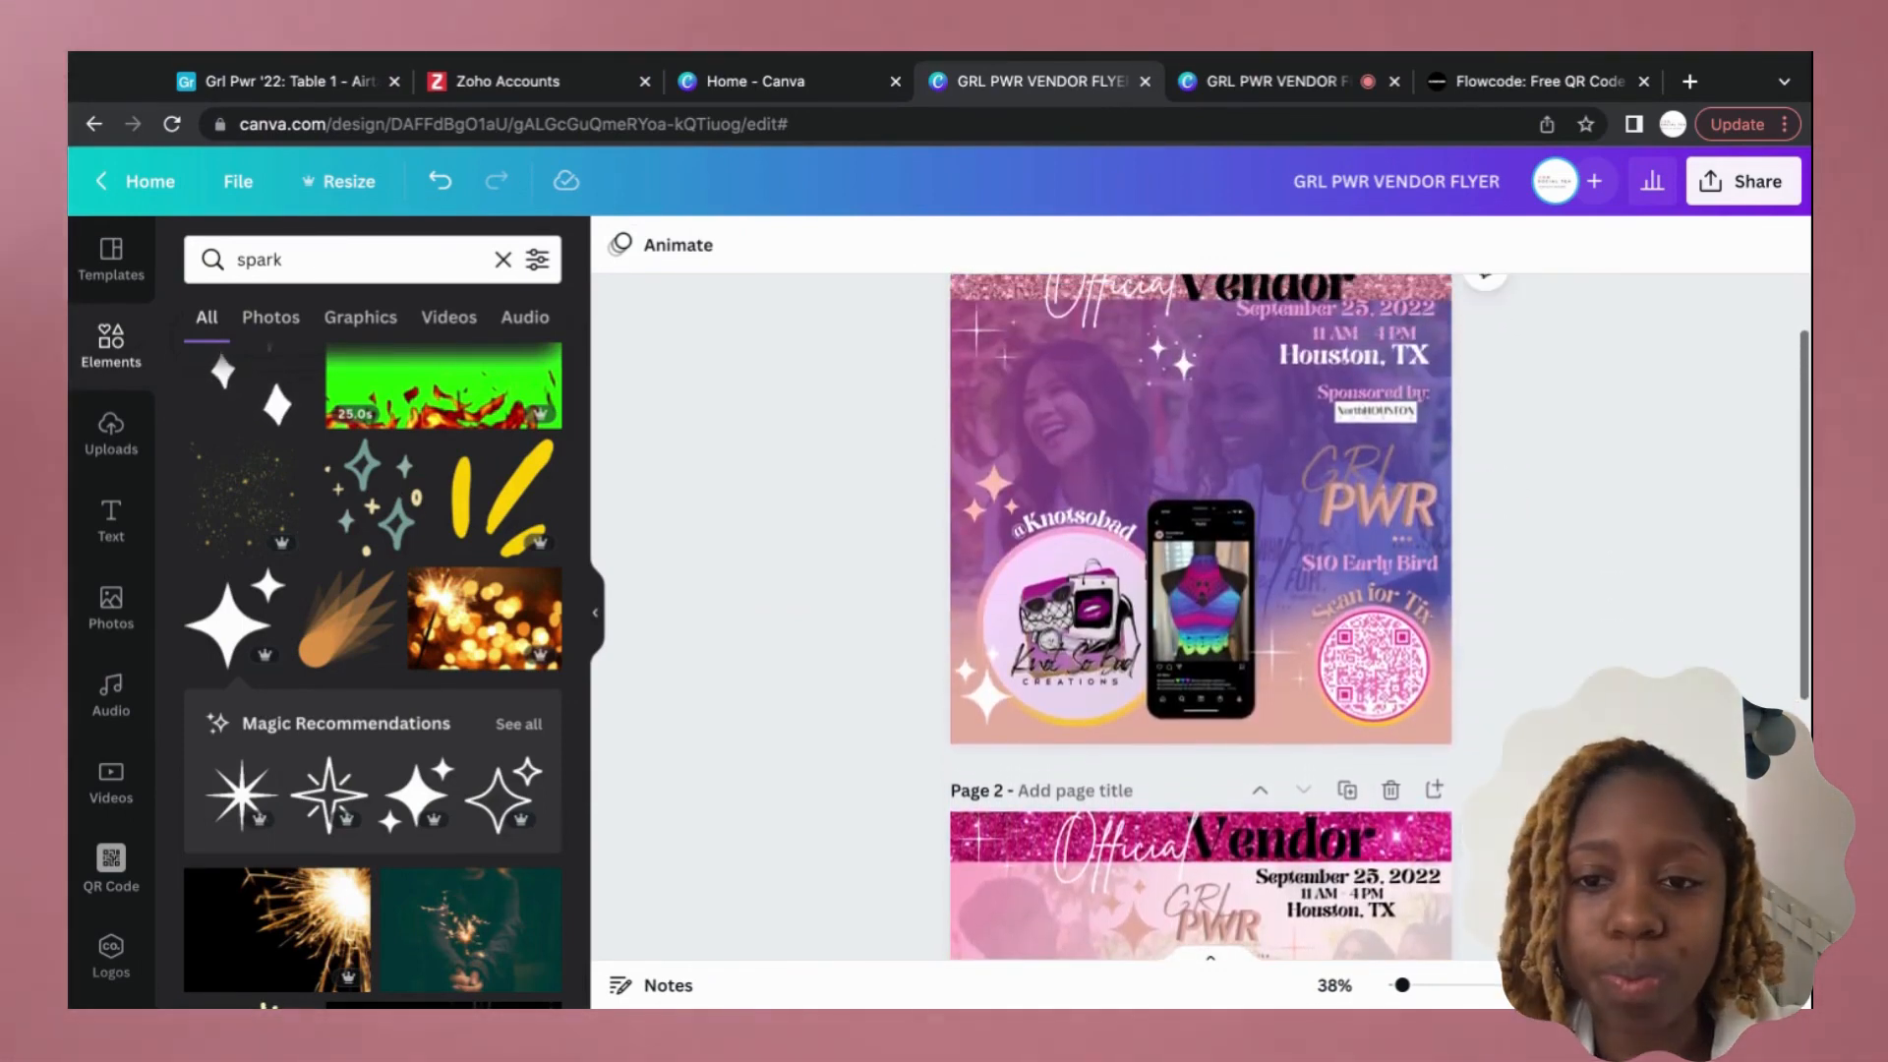
scroll(1201, 617, "up", 1)
scroll(1201, 617, "down", 5)
scroll(1201, 617, "up", 1)
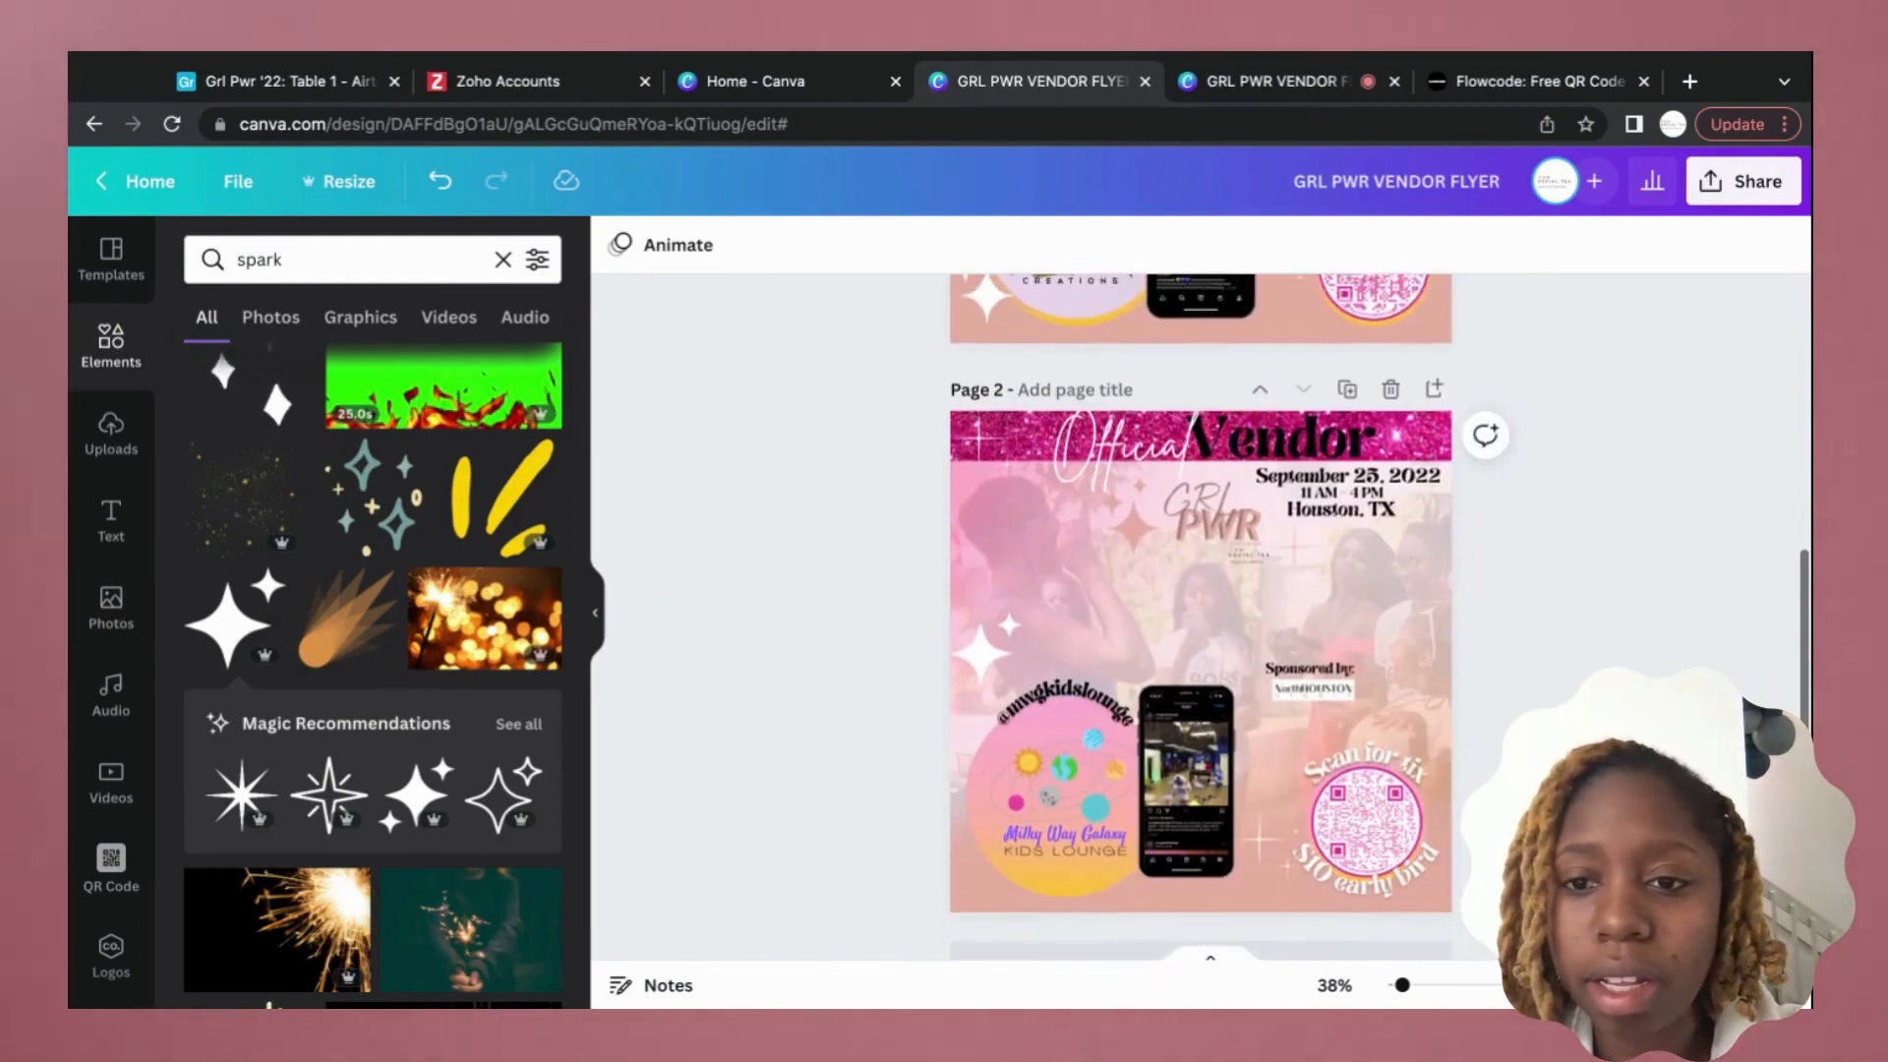
scroll(1408, 640, "up", 5)
Enlarge the "Houston, TX" text on page 2 to font size 38 and align it beneath the event time.
scroll(1408, 640, "down", 3)
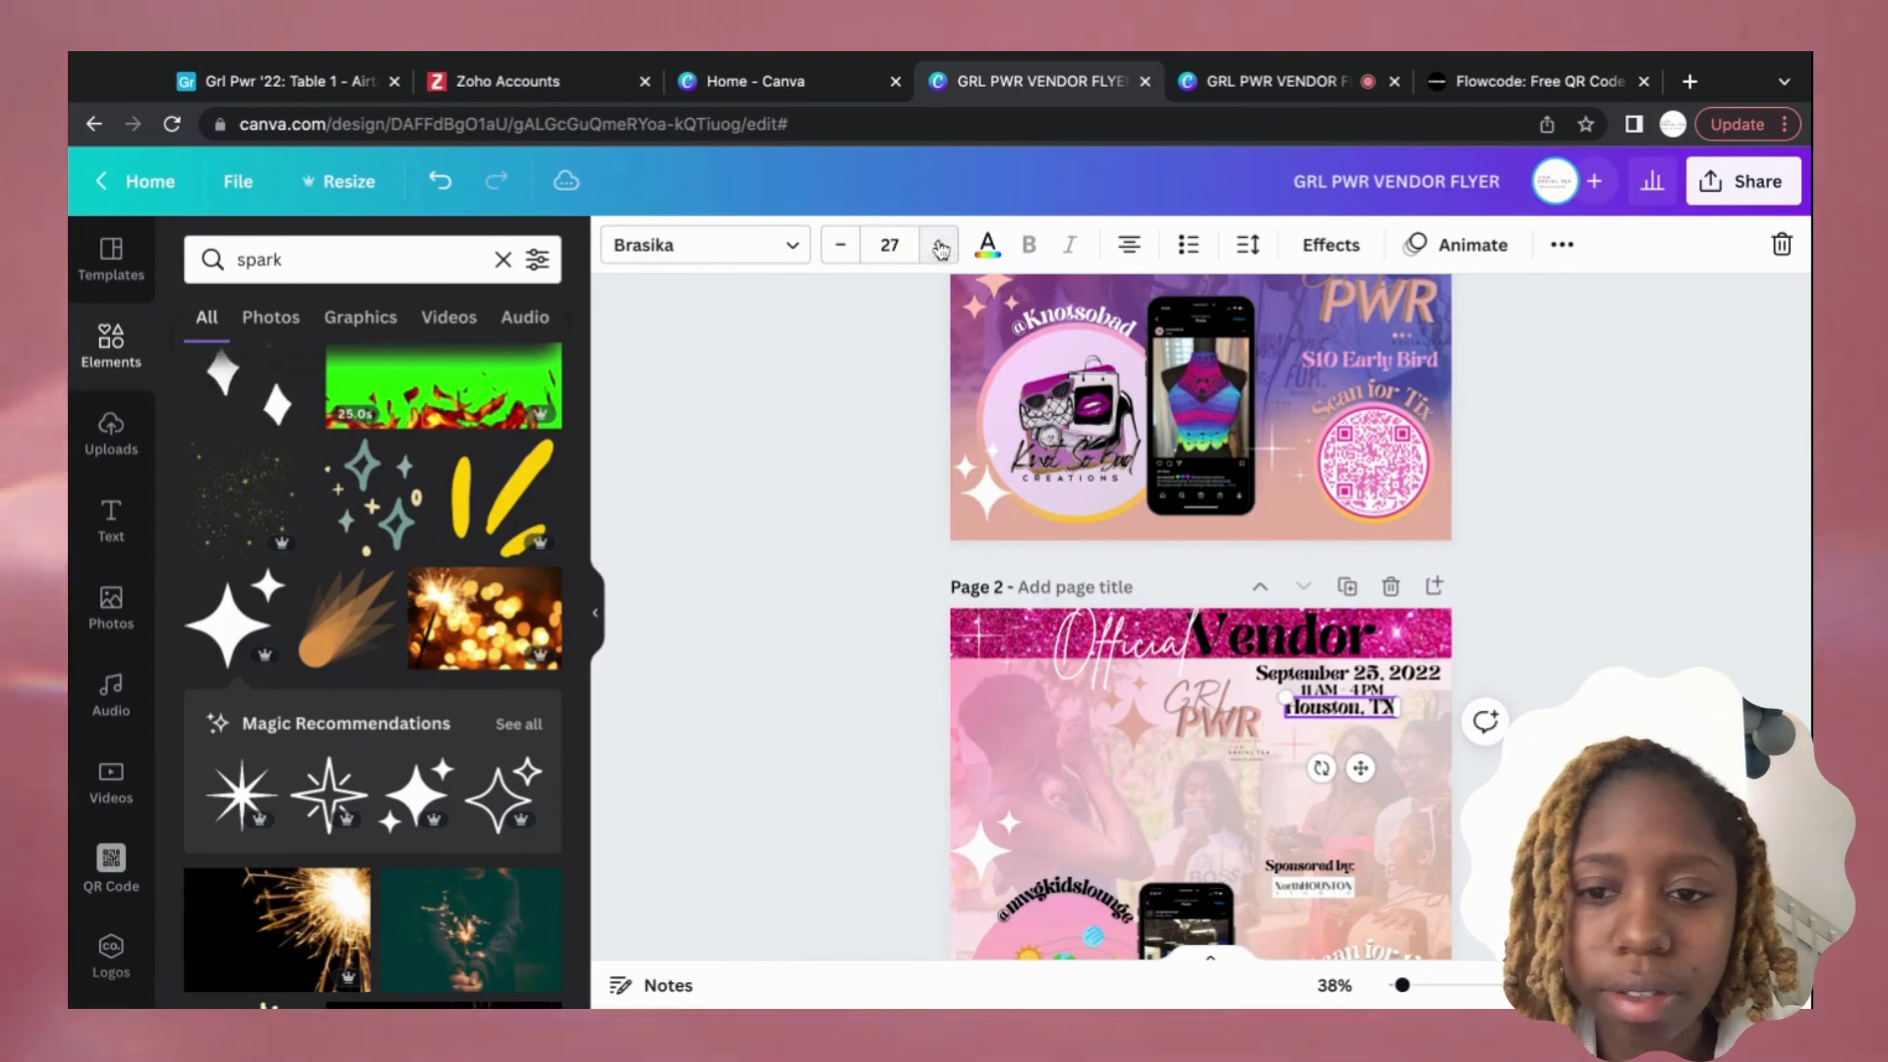
left_click(941, 246)
left_click(941, 246)
left_click(942, 246)
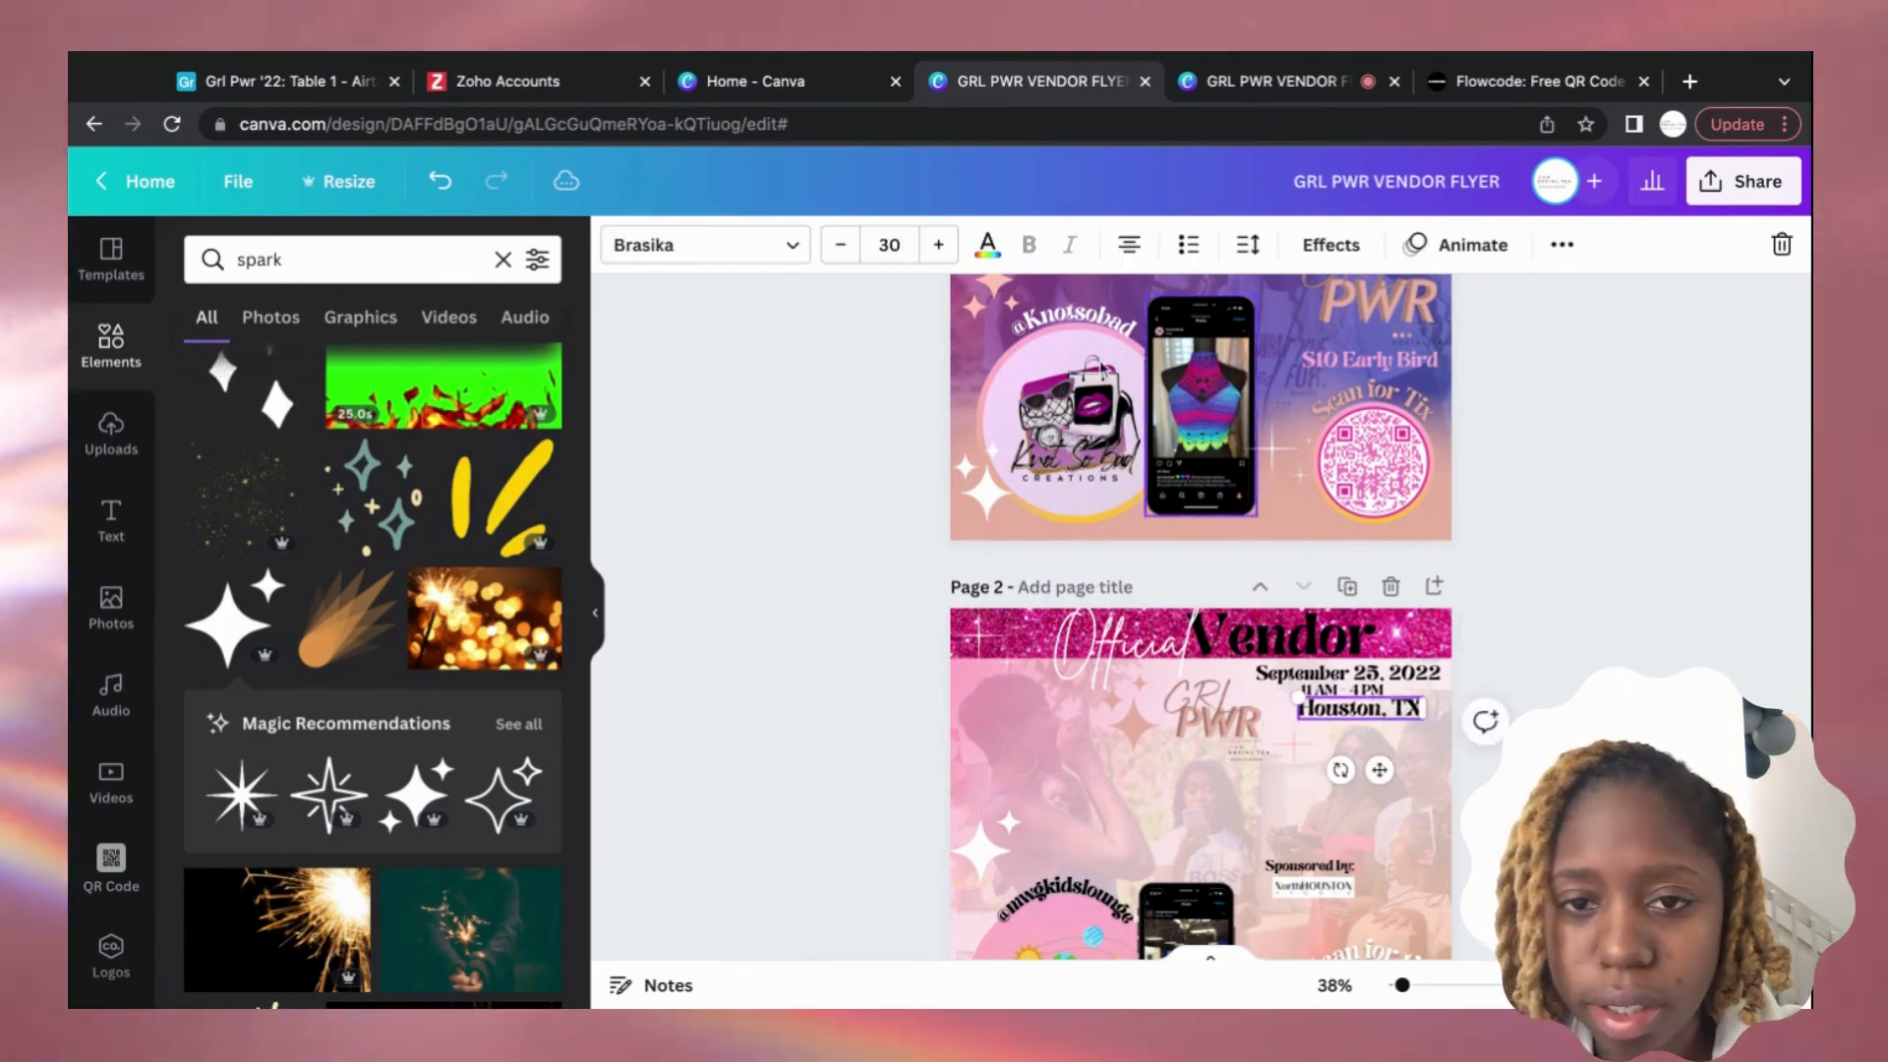
left_click(940, 245)
left_click(939, 245)
left_click(940, 245)
left_click(939, 245)
left_click(939, 245)
left_click(939, 244)
left_click(939, 245)
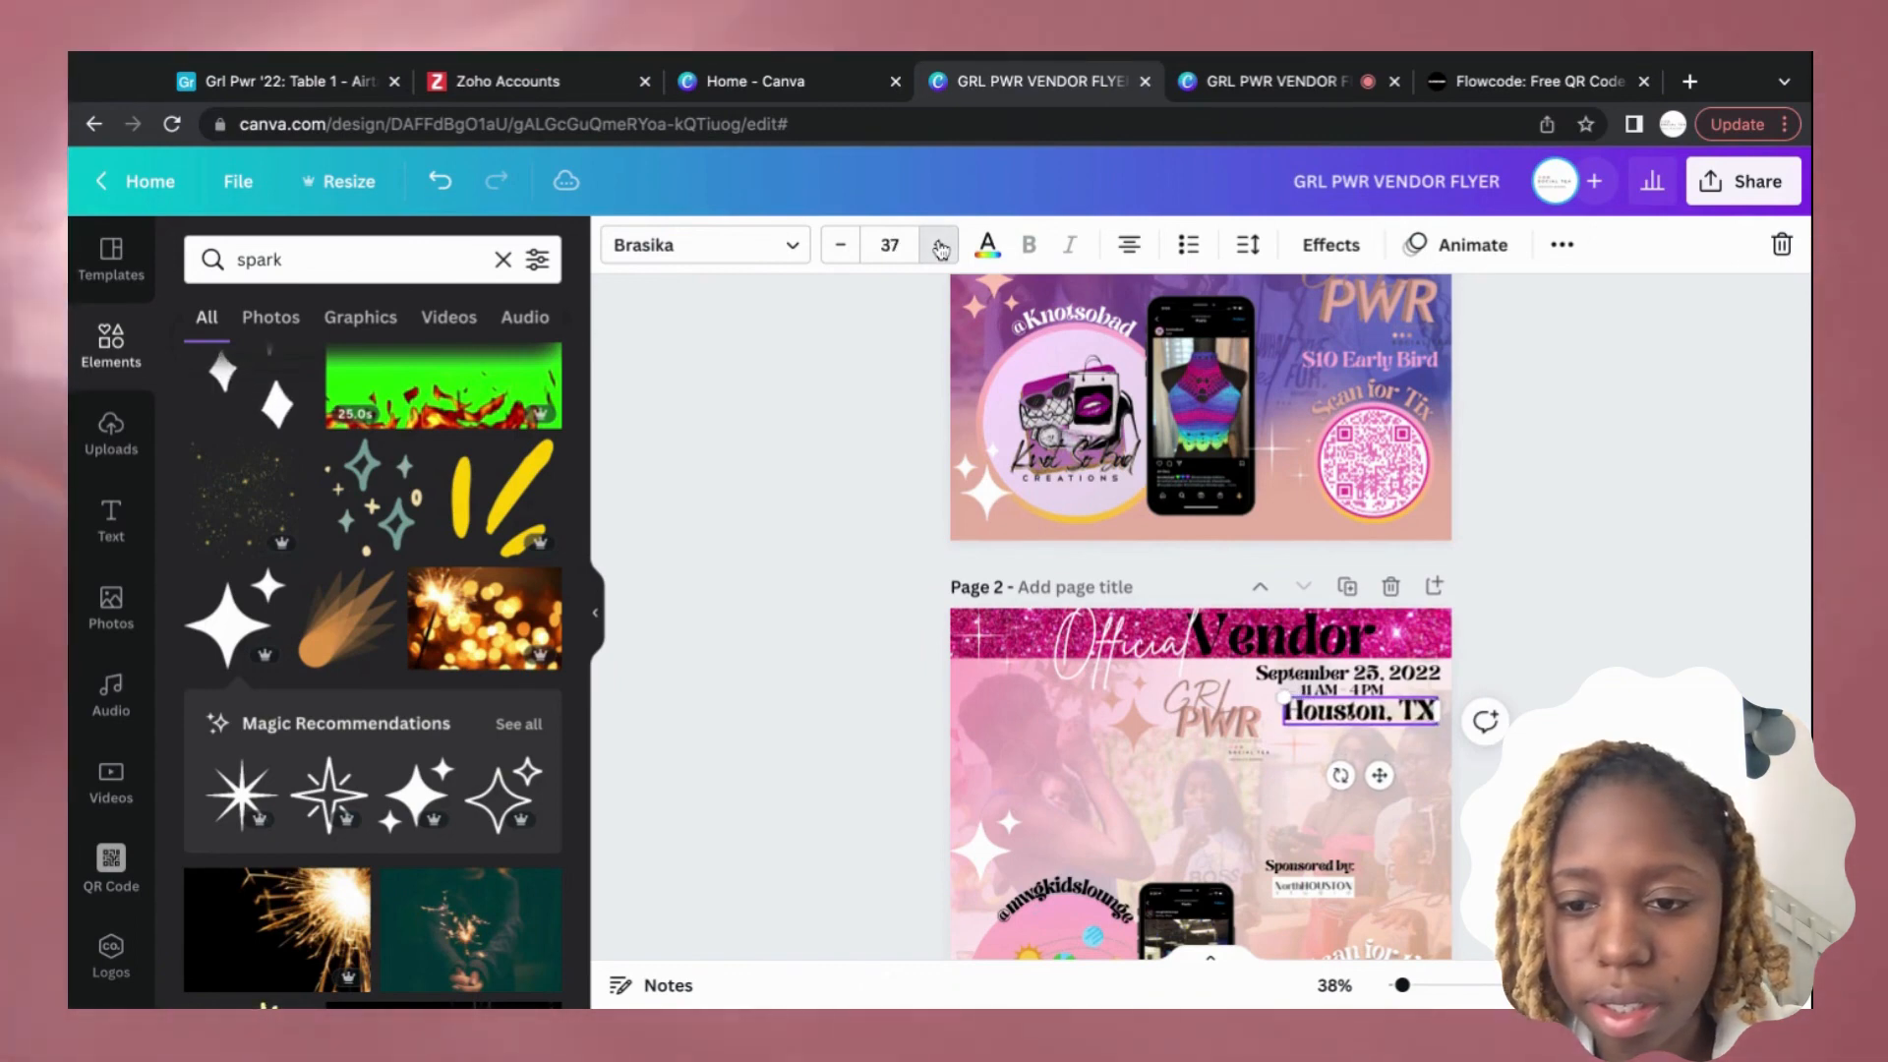
left_click(1707, 472)
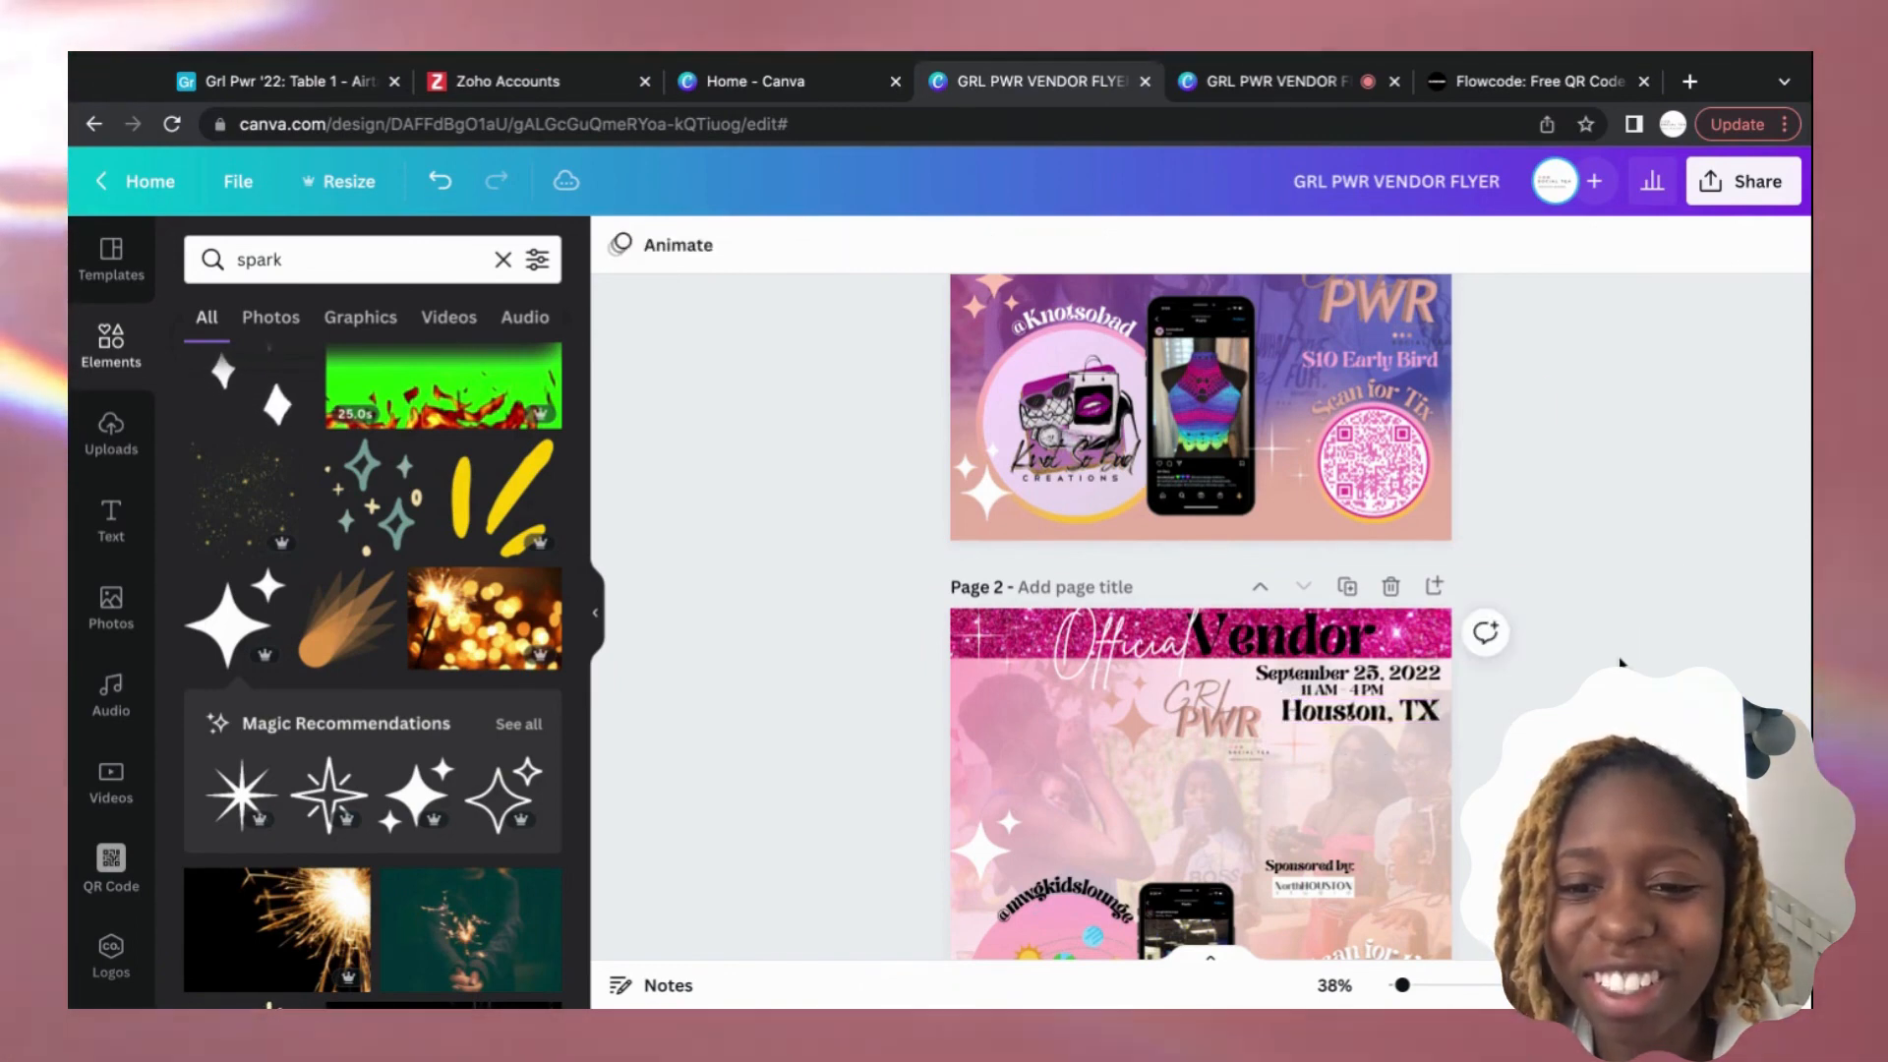
Nudge the "11 AM - 4 PM" line to the right so it sits centred between the date and "Houston, TX".
scroll(1621, 665, "down", 2)
scroll(1621, 665, "down", 1)
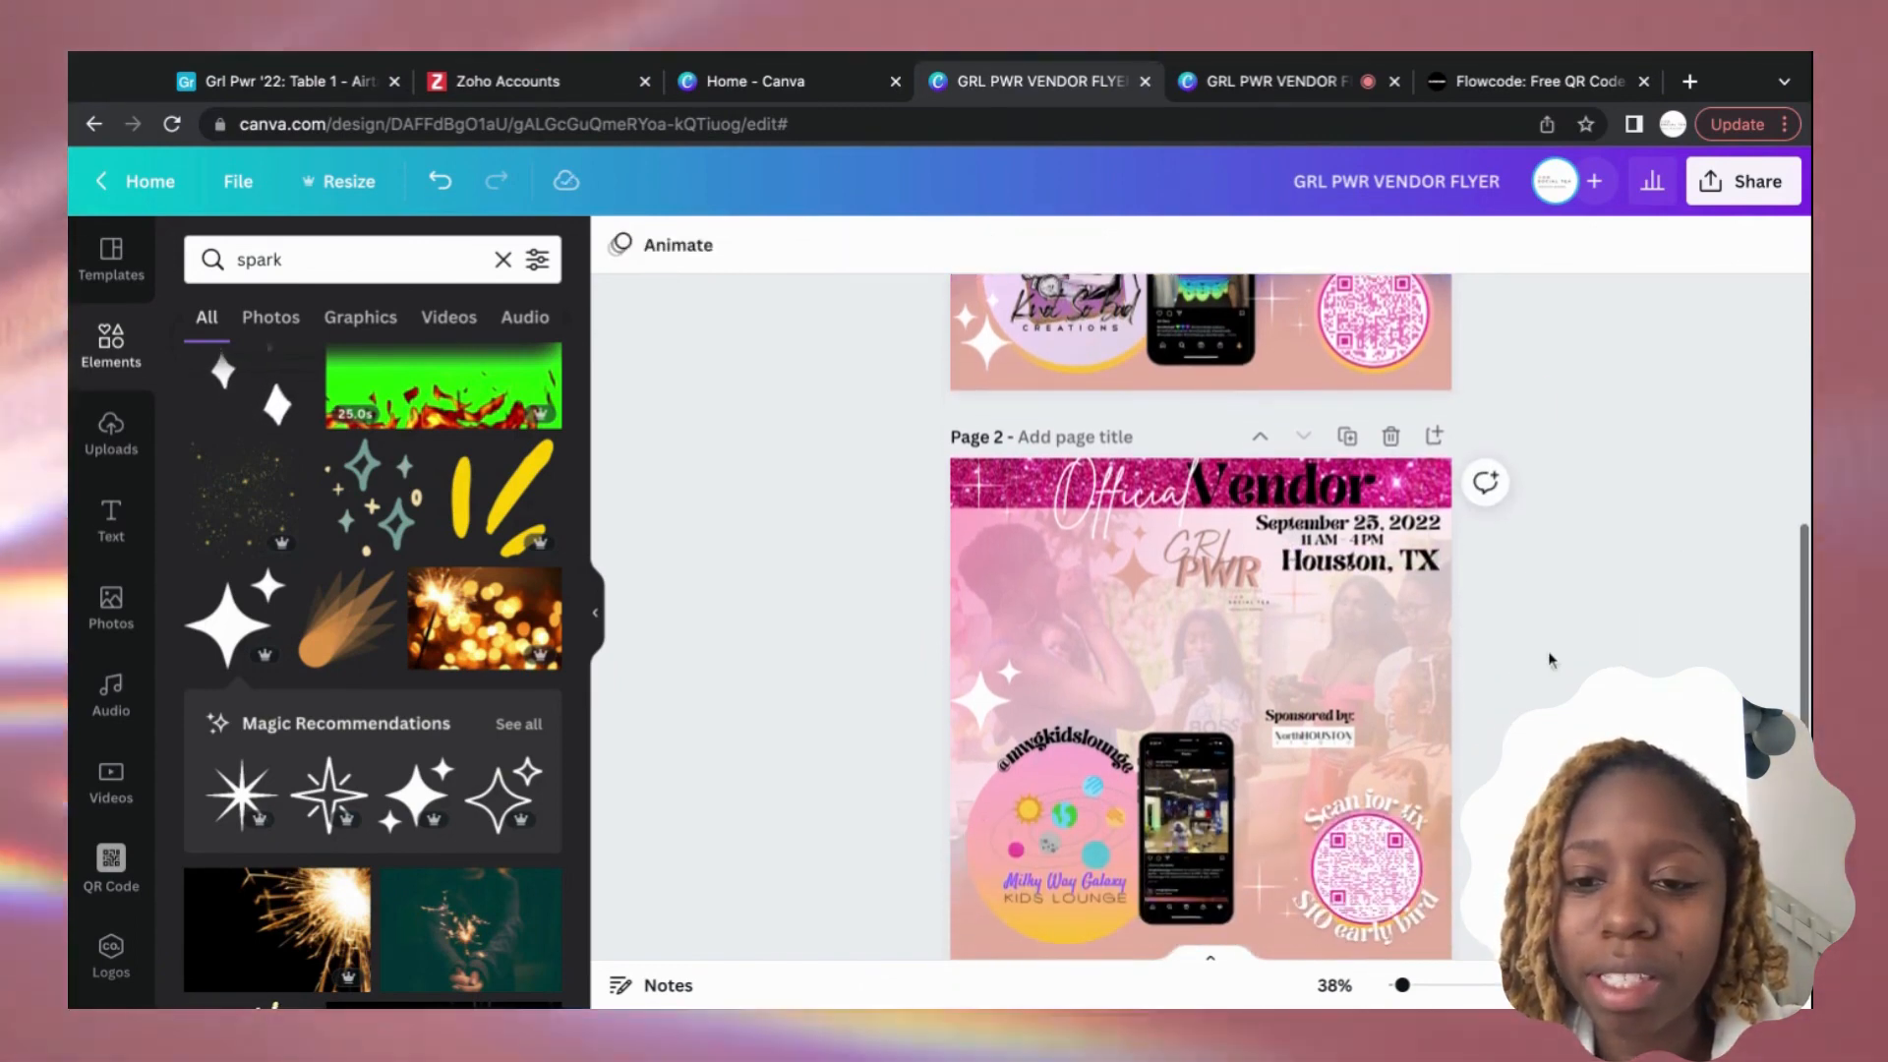
left_click(1351, 544)
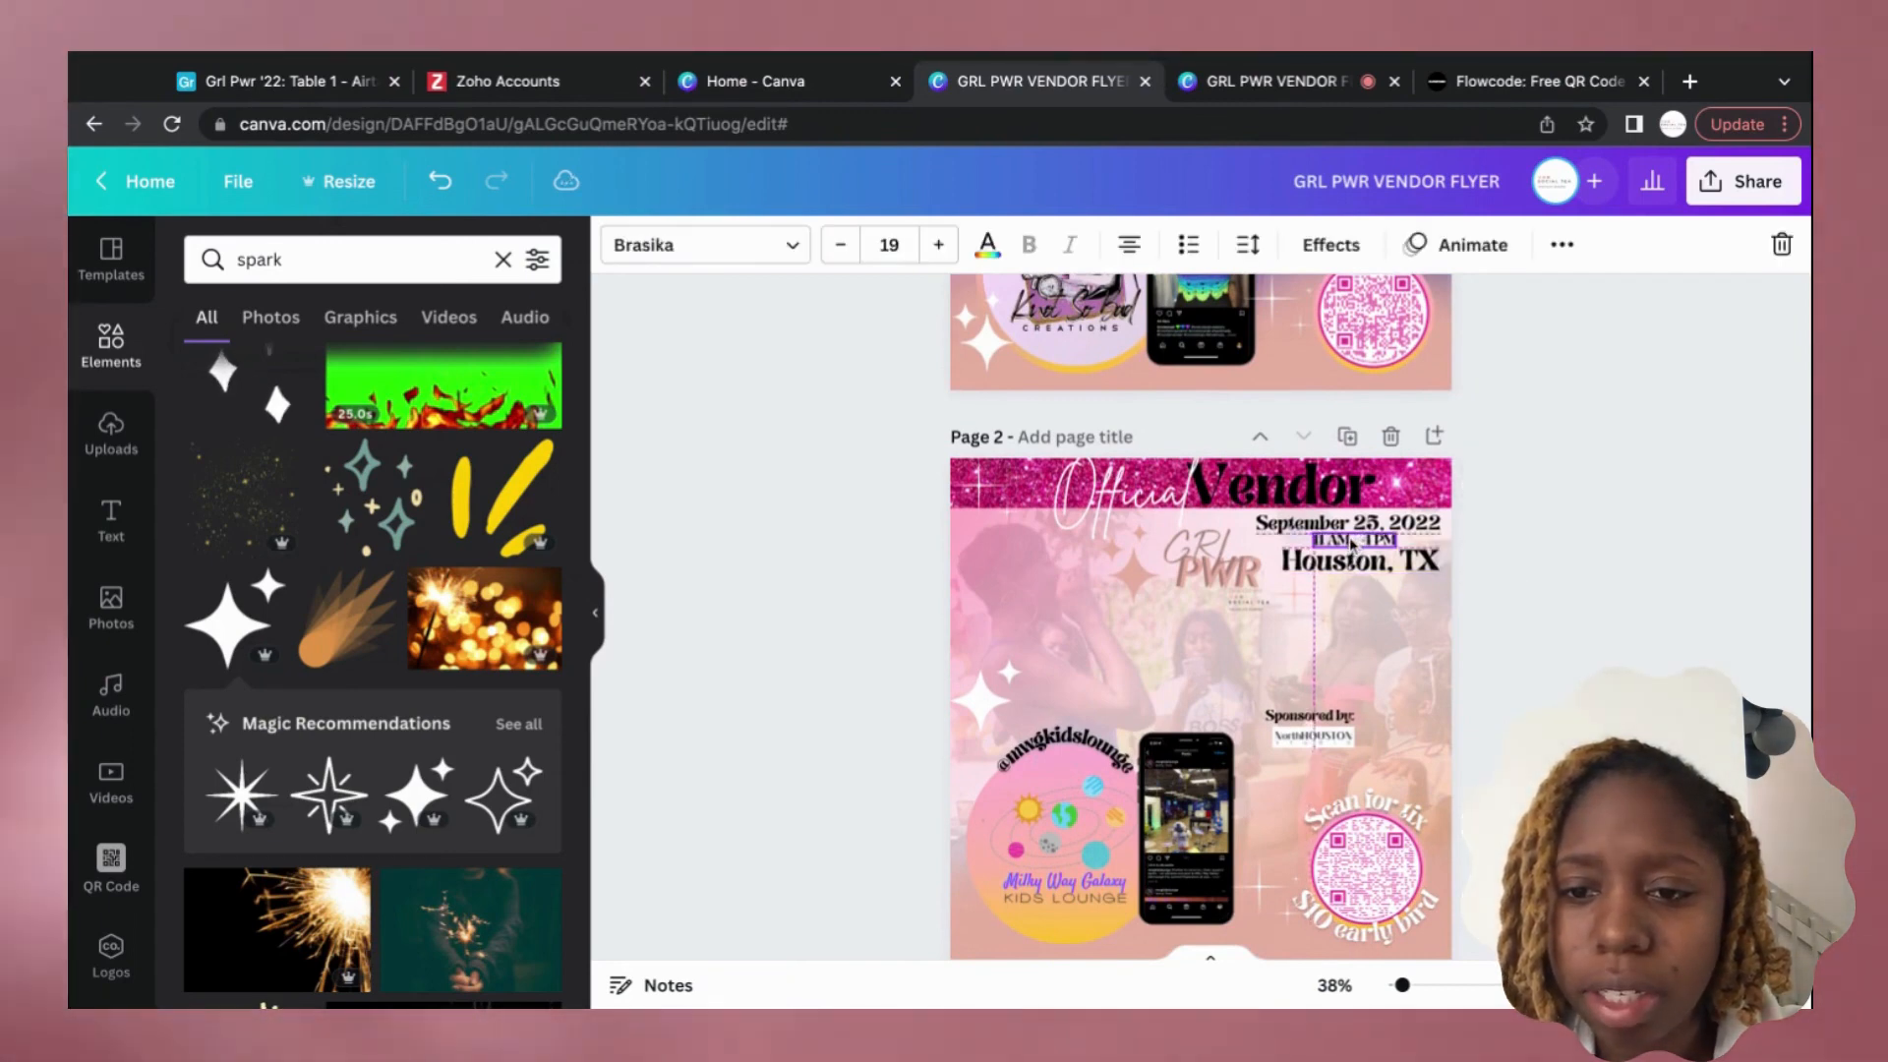
left_click(1614, 521)
scroll(1614, 519, "down", 2)
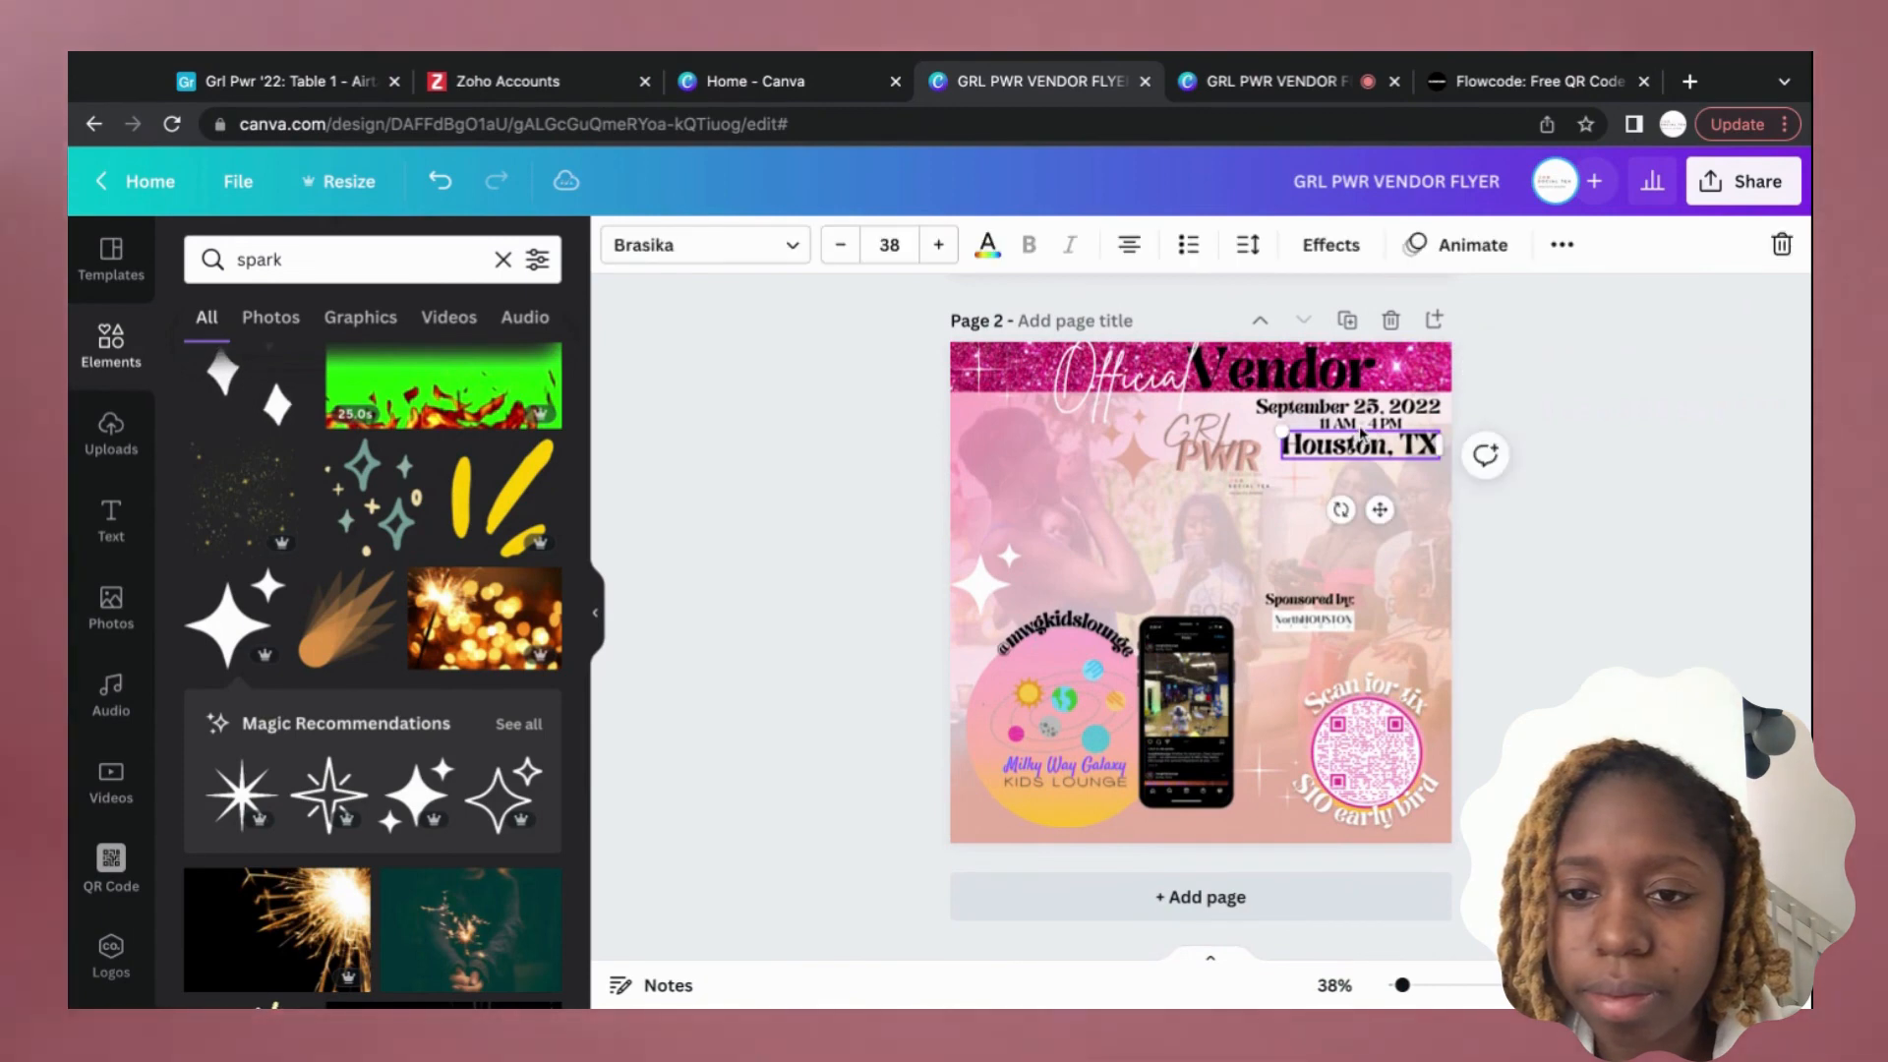
left_click_drag(1374, 426, 1375, 430)
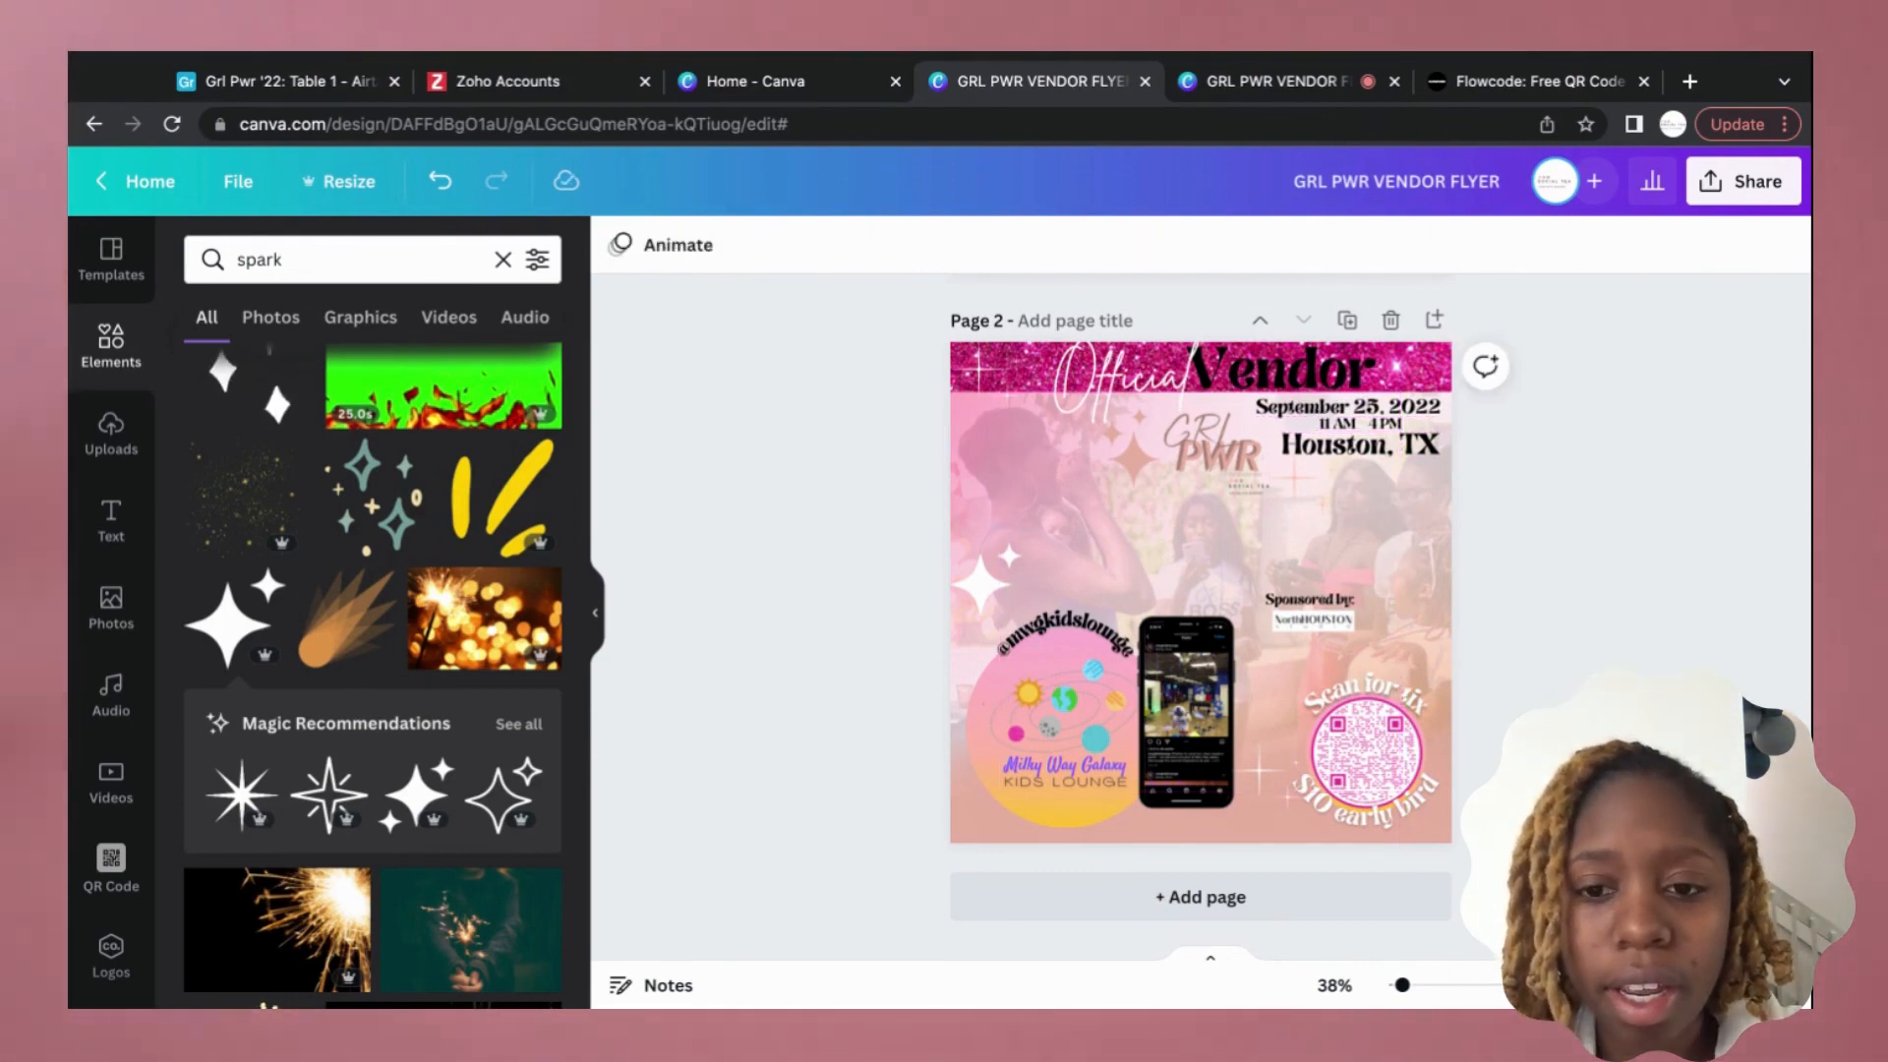
Review the page 2 layout once more against the page 1 flyer.
scroll(1200, 610, "up", 3)
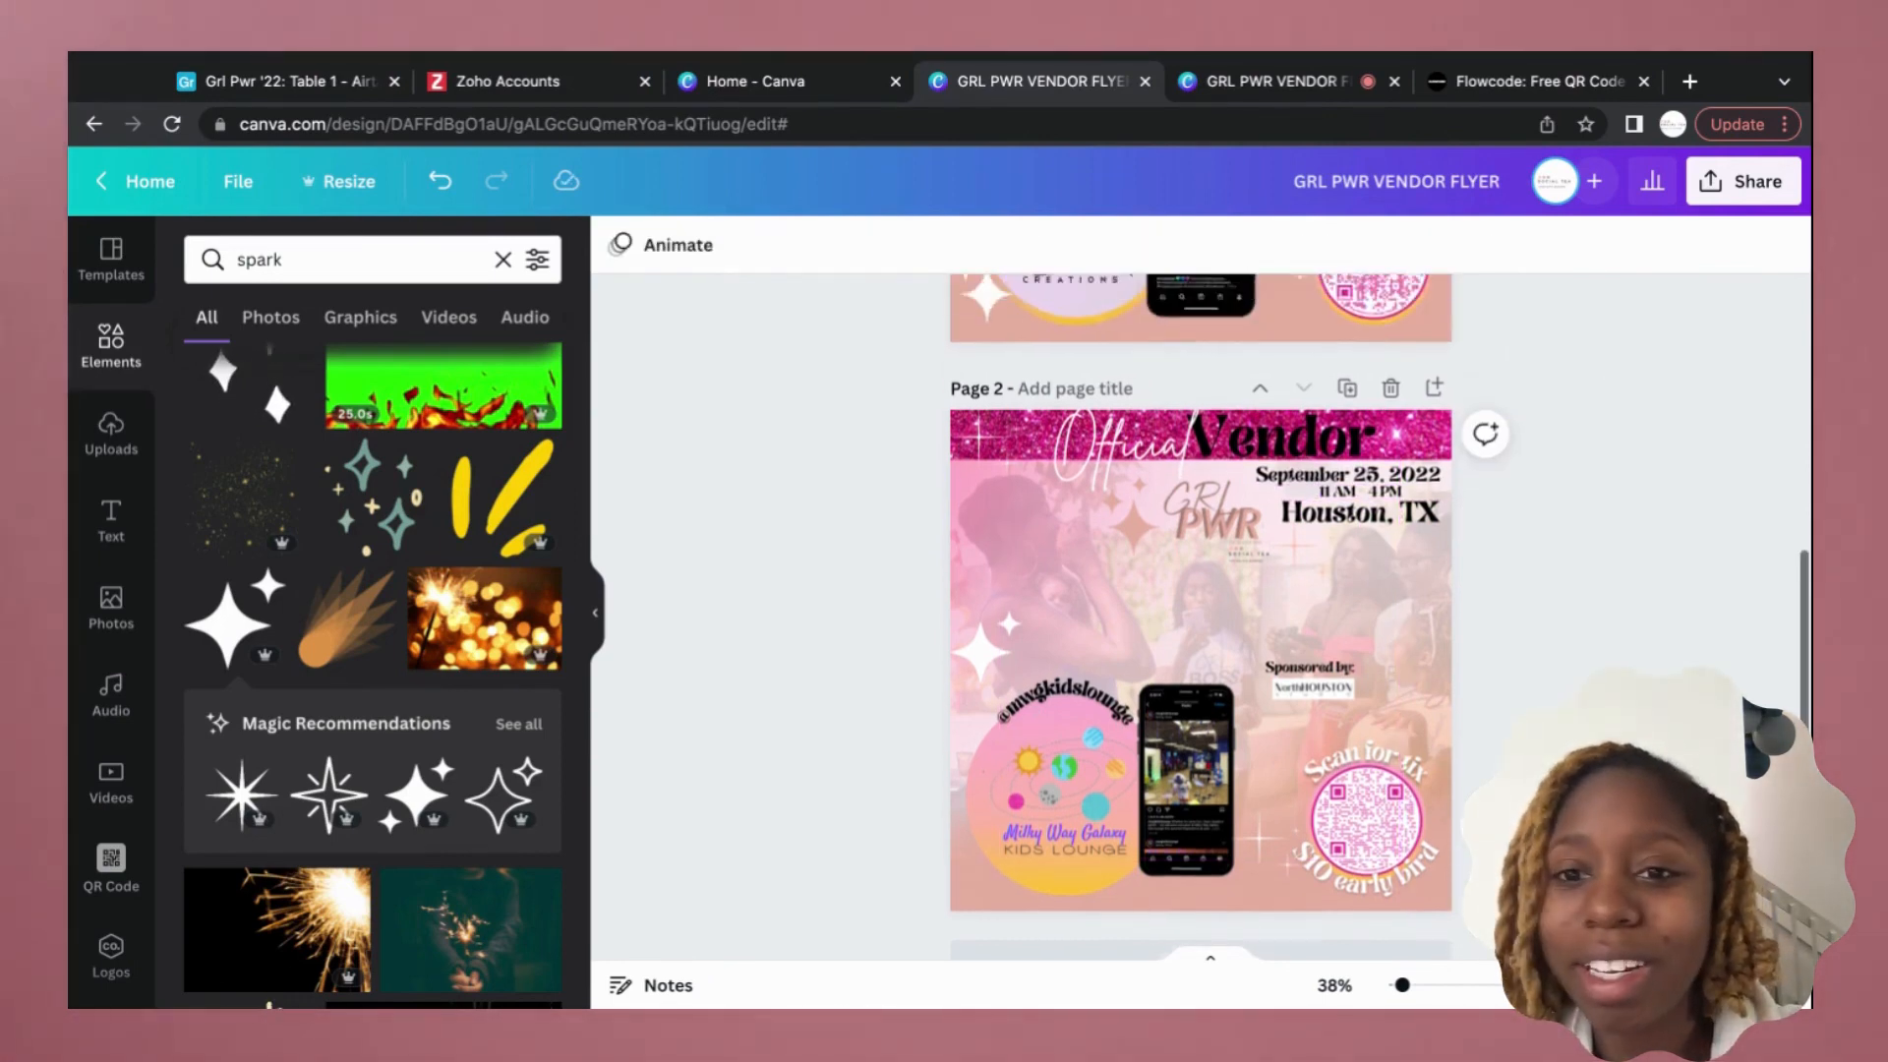
scroll(1200, 610, "up", 3)
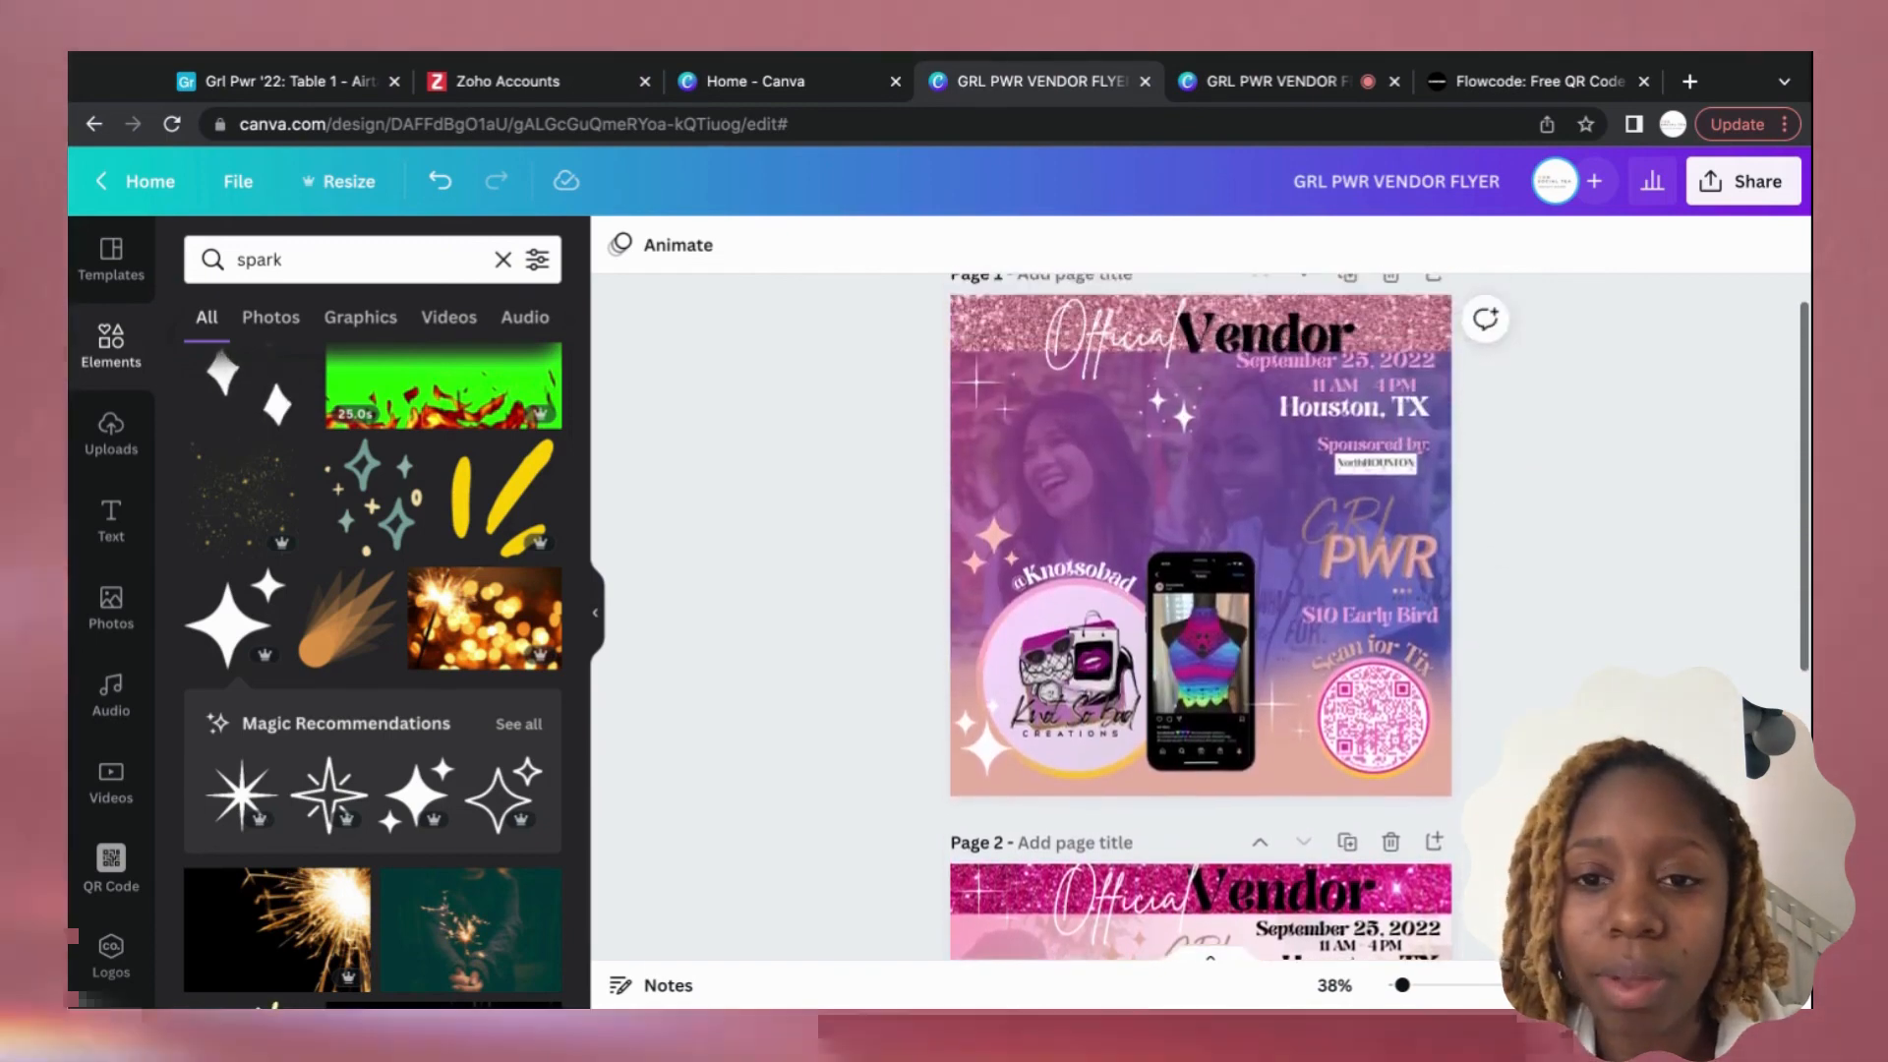
scroll(1200, 610, "down", 1)
scroll(1199, 610, "down", 1)
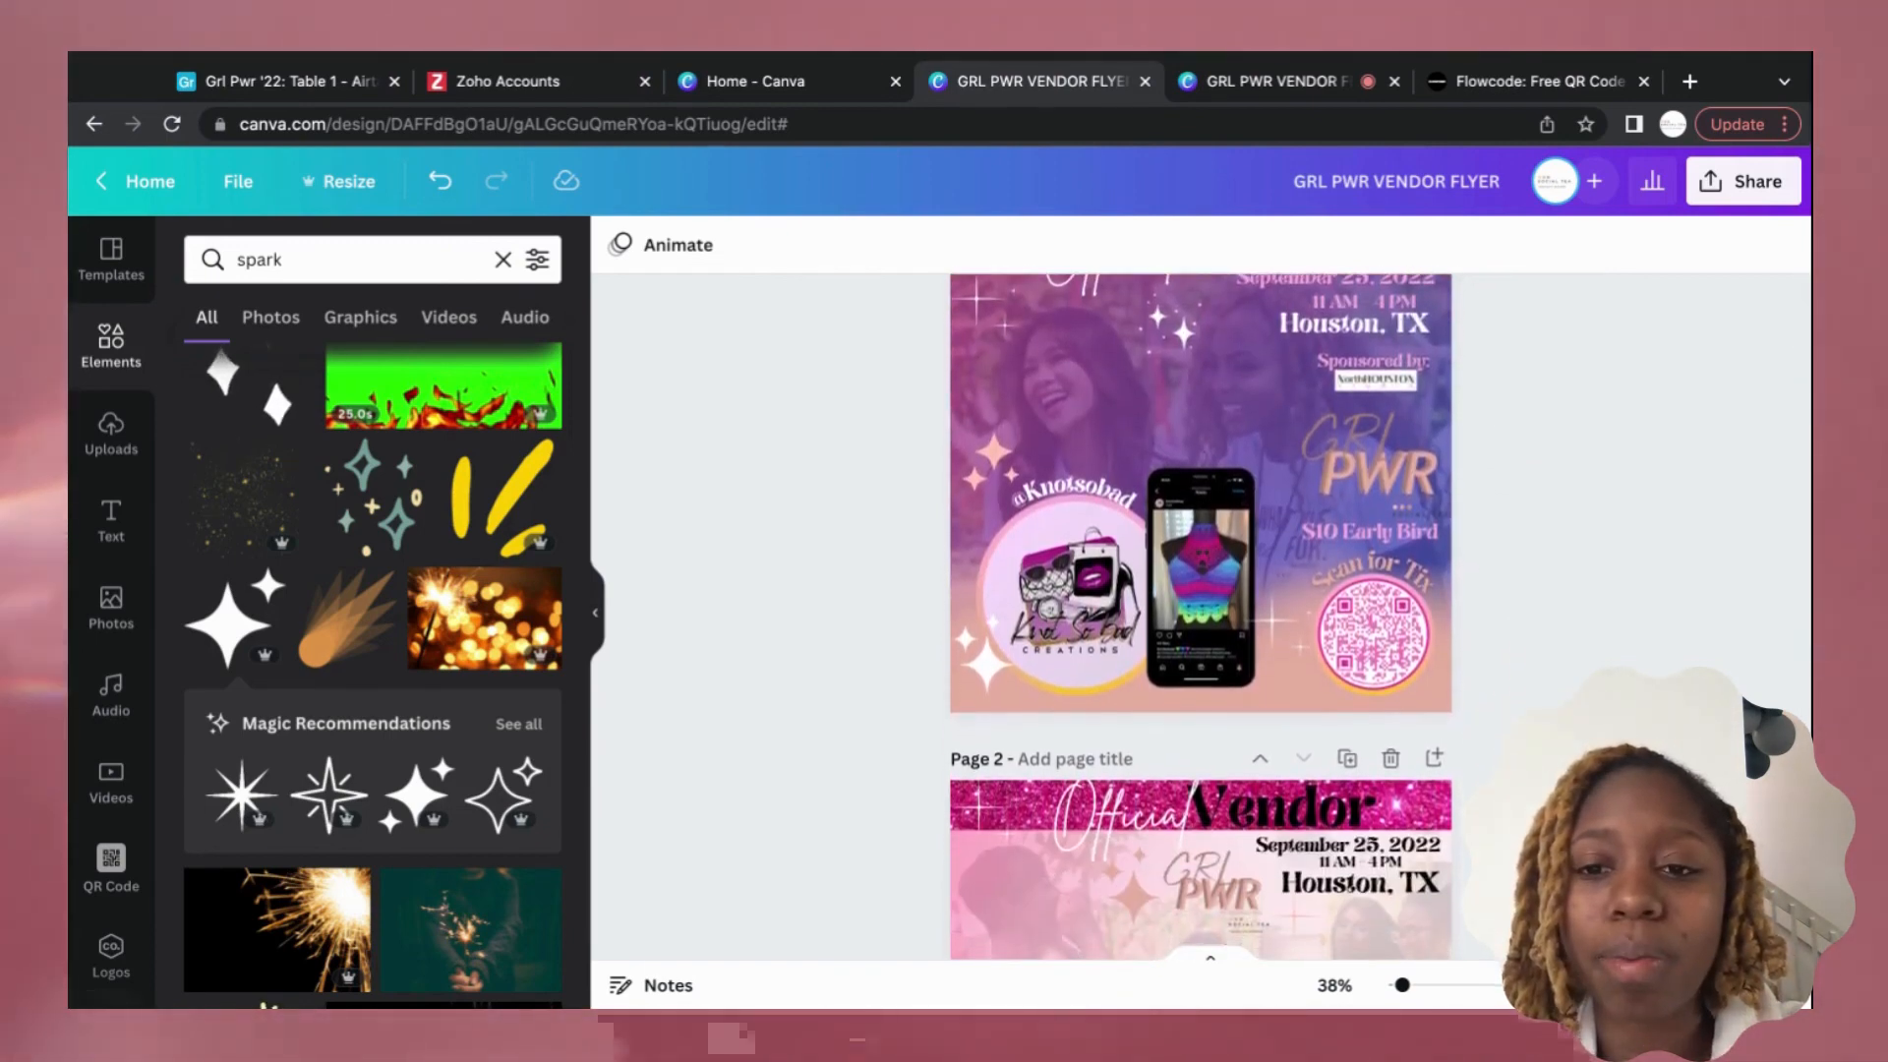
scroll(1200, 610, "down", 1)
scroll(1431, 553, "down", 5)
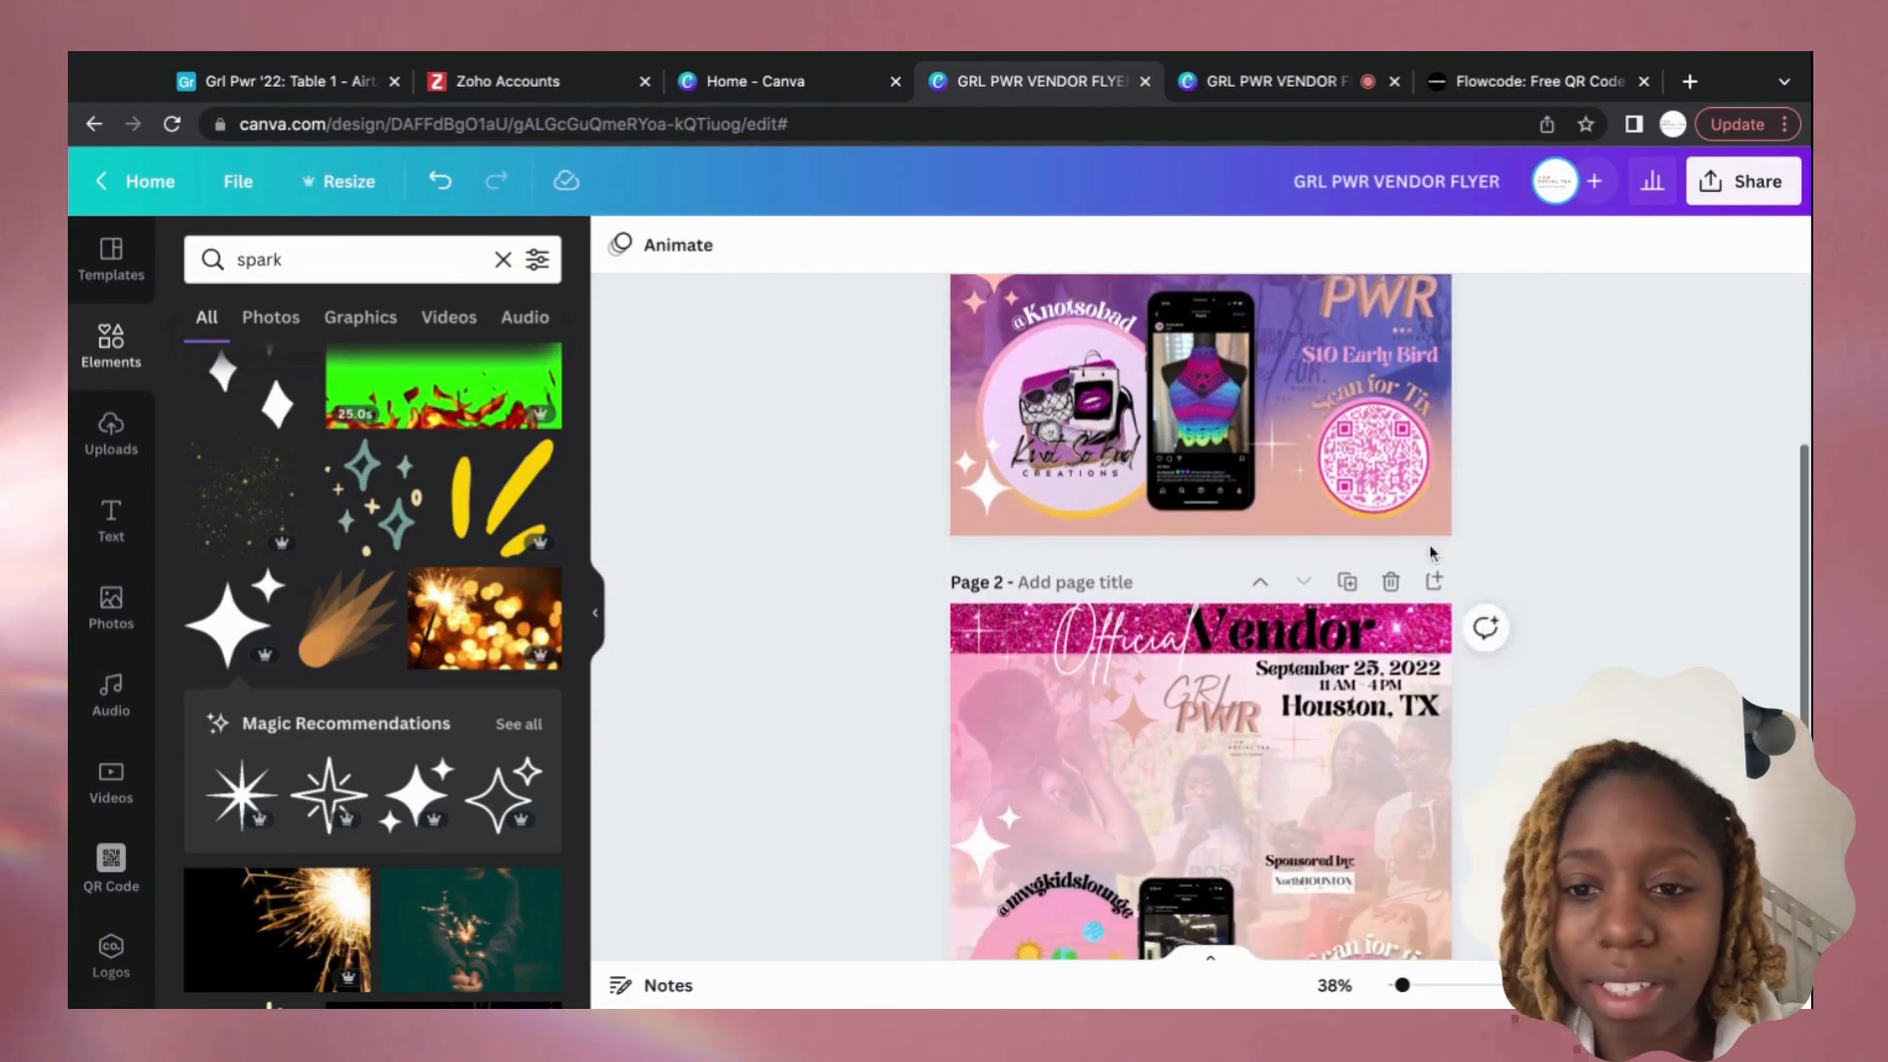